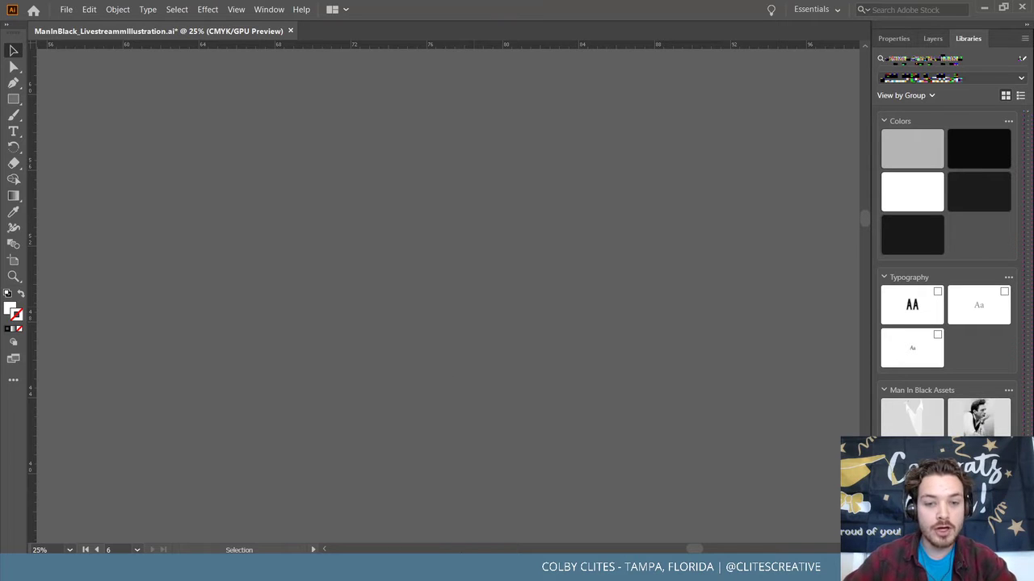
Switch to the Behance project window in the browser and examine the Man in Black book cover and spine mockup.
{"action": "mouse_move", "coordinate": [447, 570]}
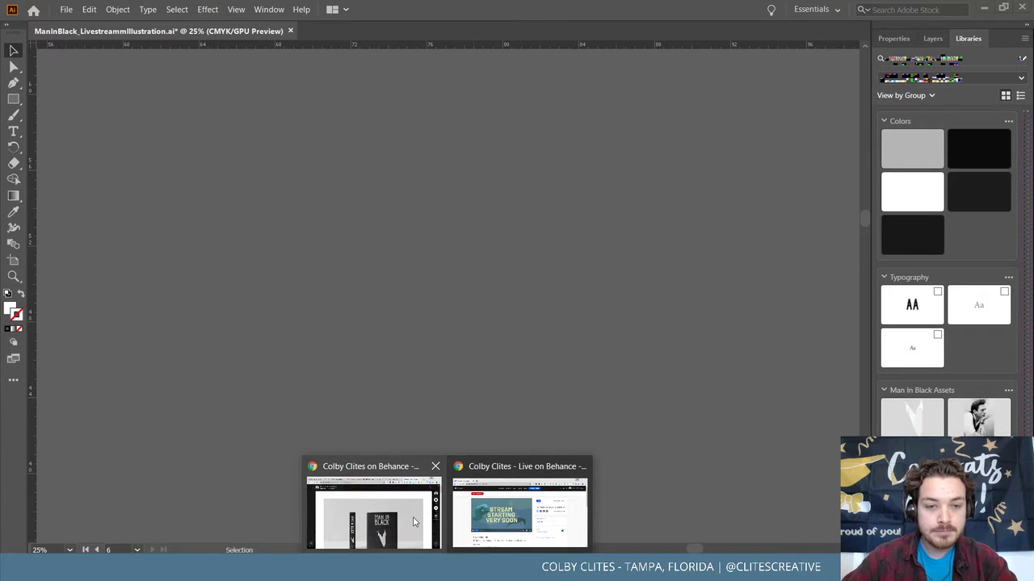
{"action": "mouse_move", "coordinate": [414, 523]}
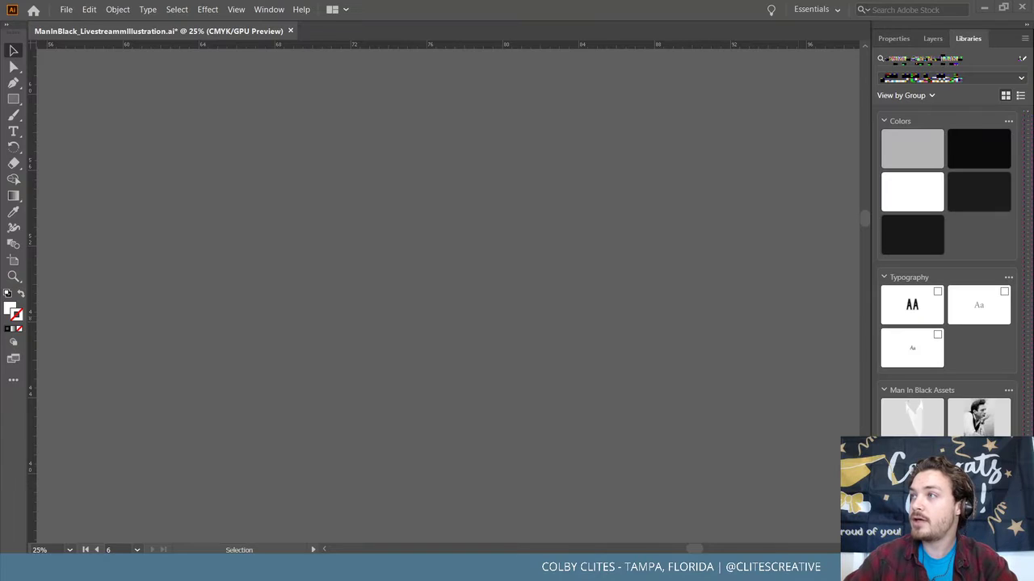
{"action": "left_click", "coordinate": [447, 569]}
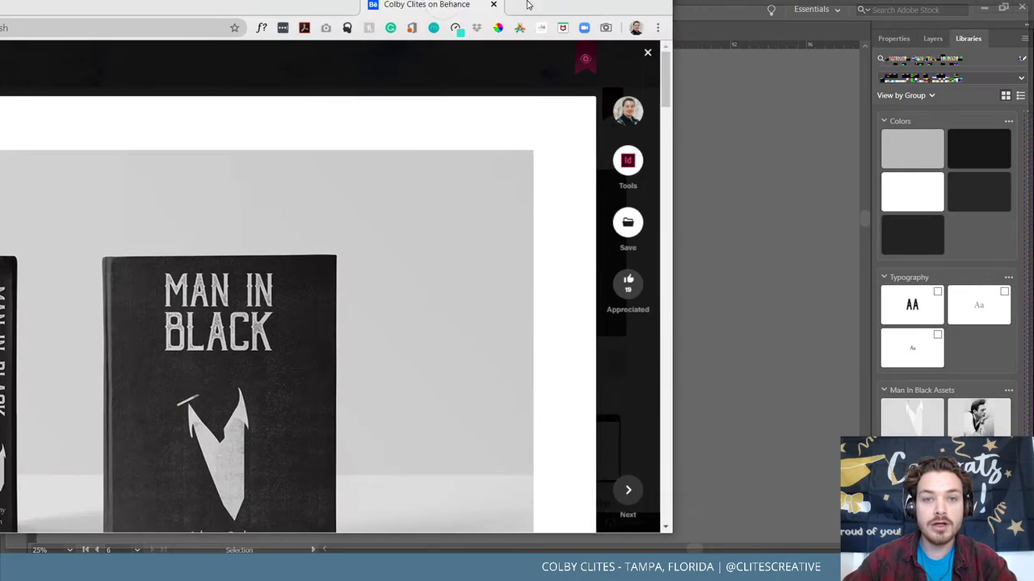
{"action": "scroll", "coordinate": [737, 237], "scroll_direction": "down", "scroll_amount": 2}
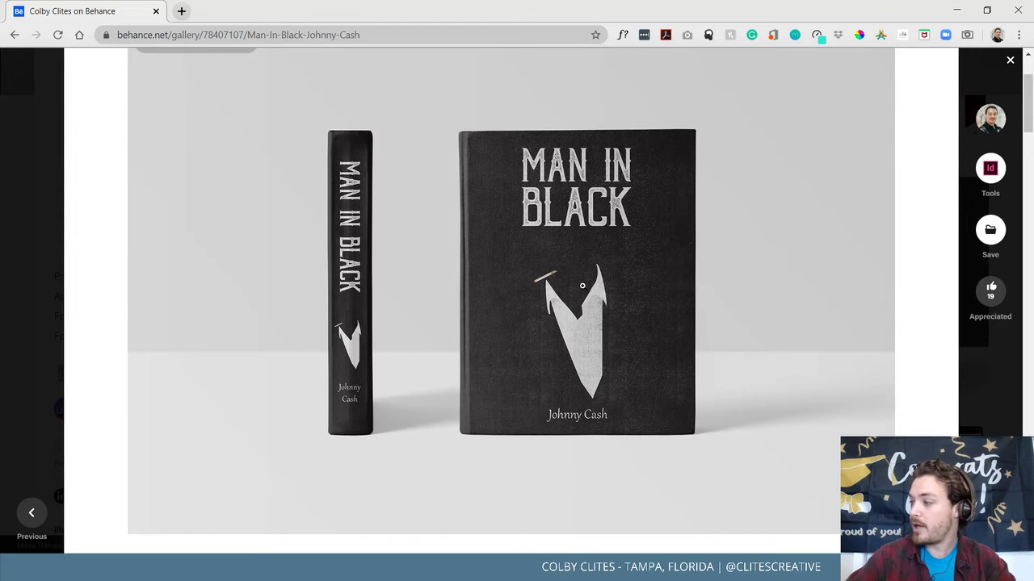
{"action": "scroll", "coordinate": [573, 280], "scroll_direction": "down", "scroll_amount": 2}
{"action": "scroll", "coordinate": [647, 272], "scroll_direction": "up", "scroll_amount": 2}
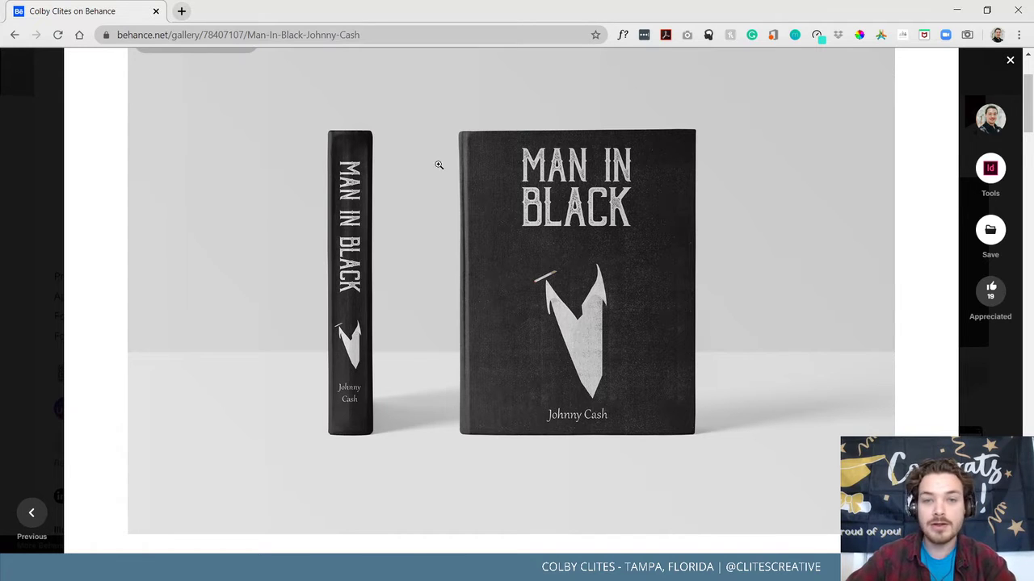
{"action": "scroll", "coordinate": [479, 185], "scroll_direction": "up", "scroll_amount": 1}
{"action": "scroll", "coordinate": [477, 185], "scroll_direction": "up", "scroll_amount": 1}
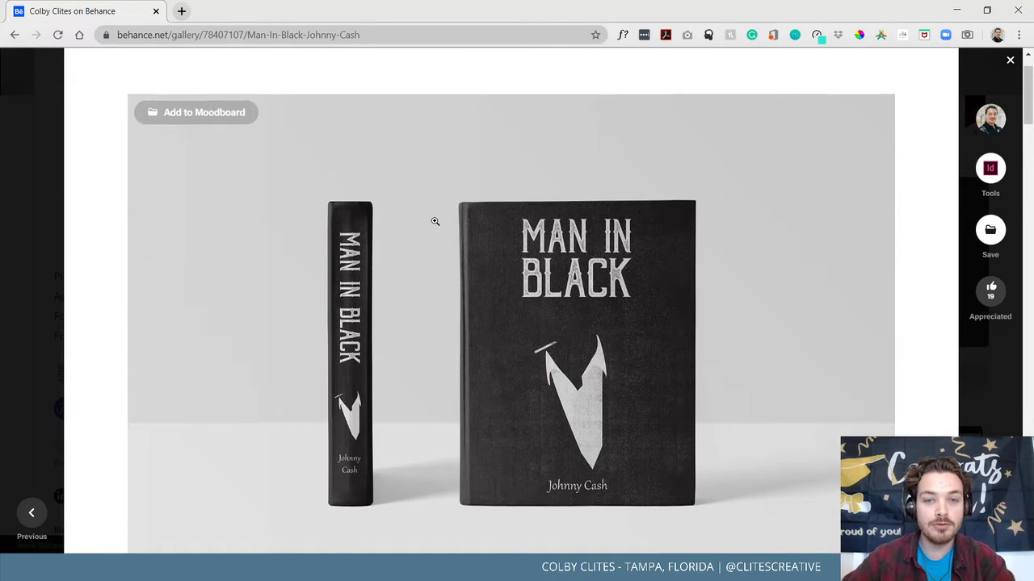
{"action": "scroll", "coordinate": [433, 221], "scroll_direction": "up", "scroll_amount": 1}
{"action": "scroll", "coordinate": [434, 221], "scroll_direction": "down", "scroll_amount": 1}
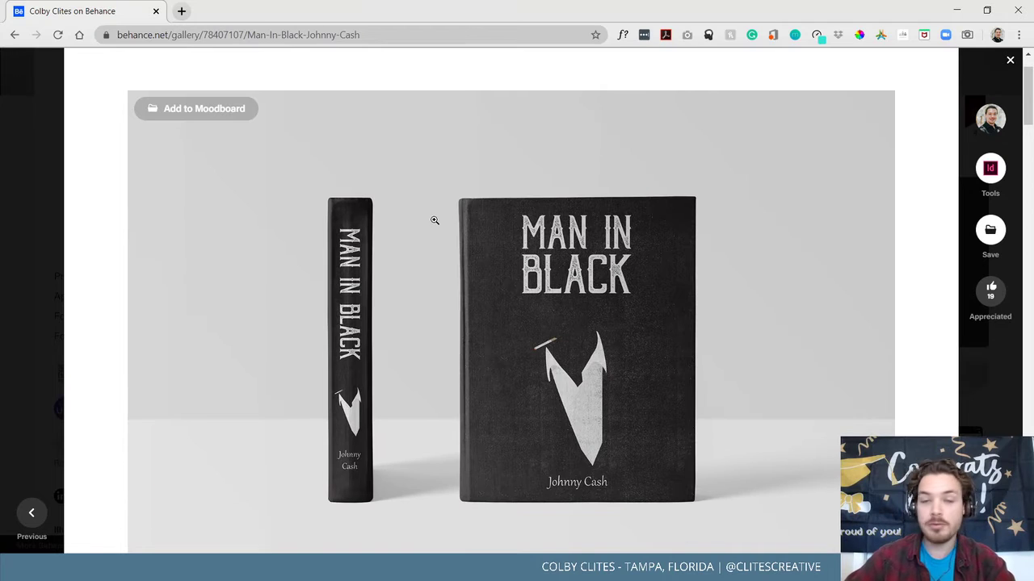
{"action": "scroll", "coordinate": [434, 221], "scroll_direction": "down", "scroll_amount": 1}
{"action": "scroll", "coordinate": [435, 220], "scroll_direction": "up", "scroll_amount": 1}
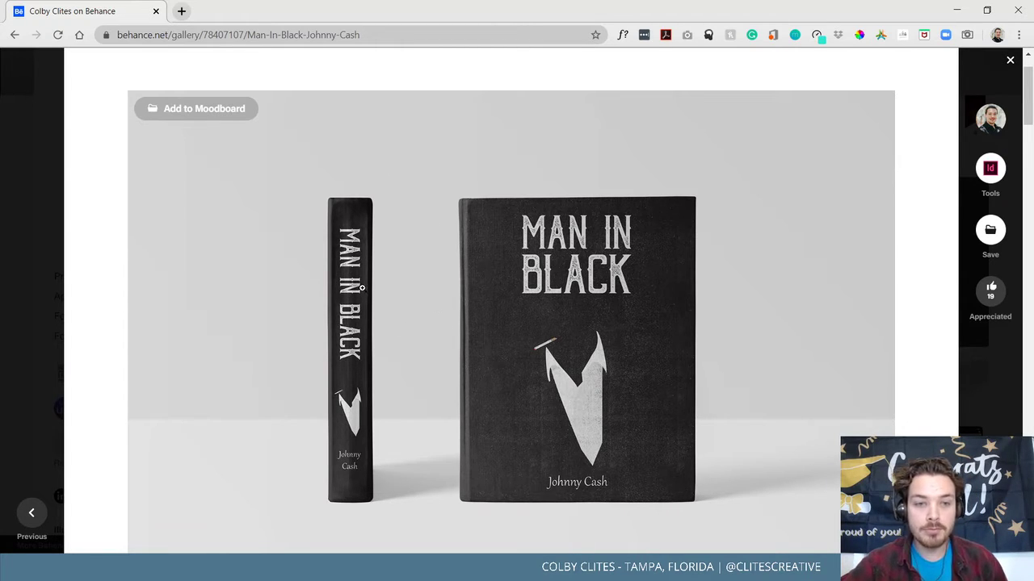
{"action": "scroll", "coordinate": [450, 319], "scroll_direction": "down", "scroll_amount": 1}
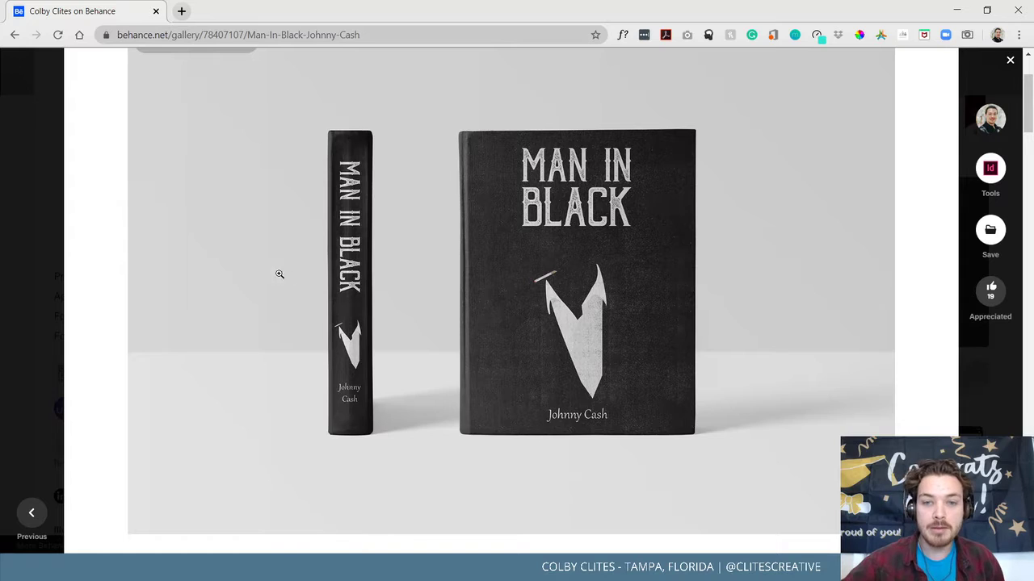
Review the open-book mockups, the full jacket layout and the inspiration collage further along the Behance project page.
{"action": "scroll", "coordinate": [295, 259], "scroll_direction": "down", "scroll_amount": 6}
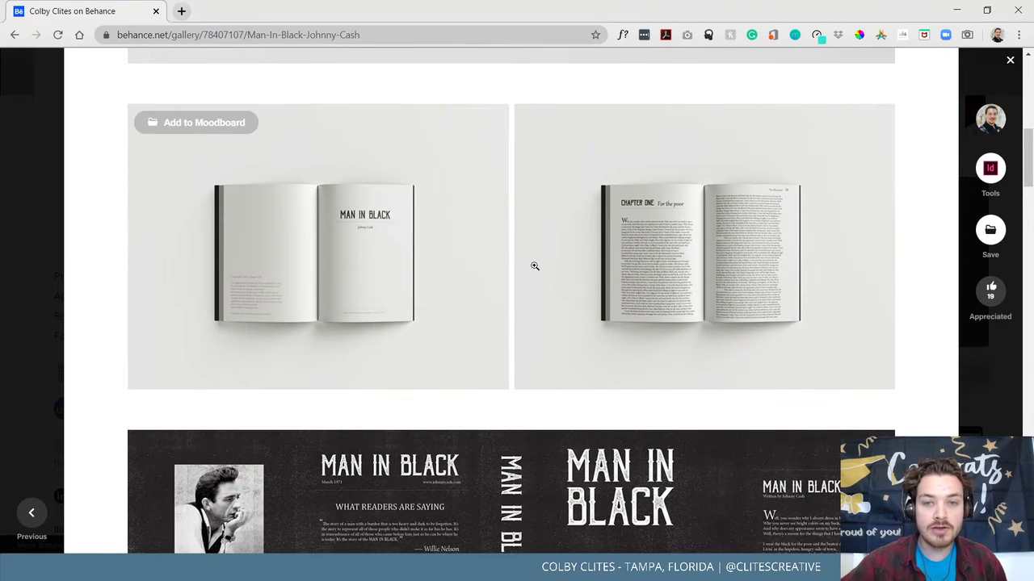
{"action": "scroll", "coordinate": [684, 281], "scroll_direction": "down", "scroll_amount": 3}
{"action": "scroll", "coordinate": [703, 309], "scroll_direction": "down", "scroll_amount": 1}
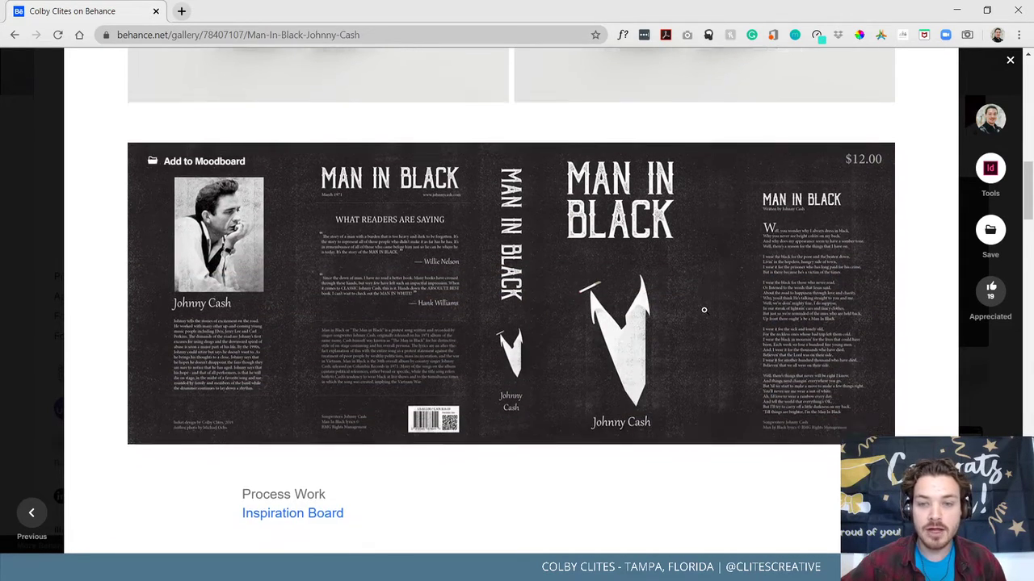
{"action": "scroll", "coordinate": [703, 309], "scroll_direction": "down", "scroll_amount": 5}
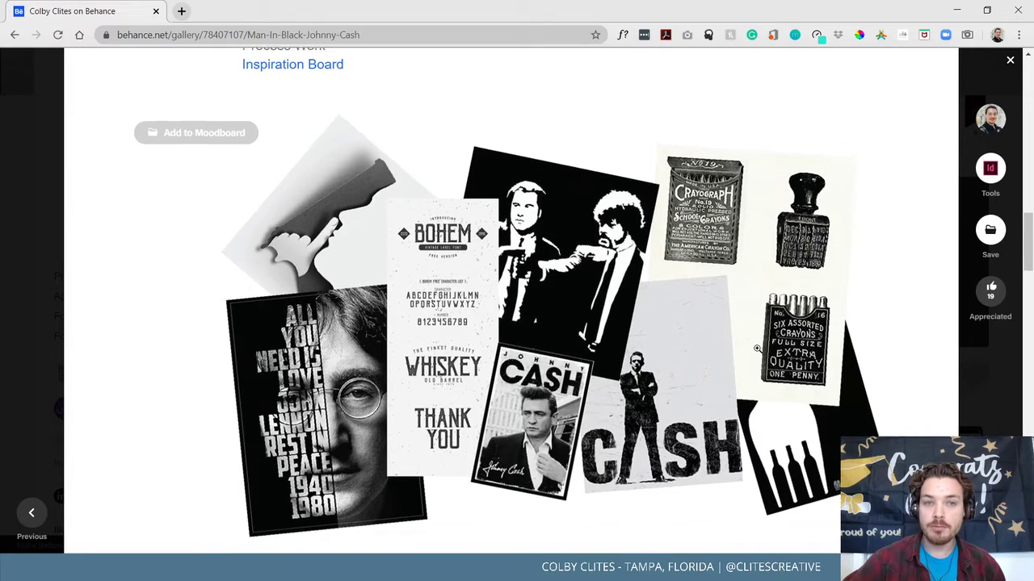
Open the Inspiration Board link under Process Work in a new tab and switch to that tab.
{"action": "scroll", "coordinate": [406, 176], "scroll_direction": "up", "scroll_amount": 1}
{"action": "right_click", "coordinate": [253, 131]}
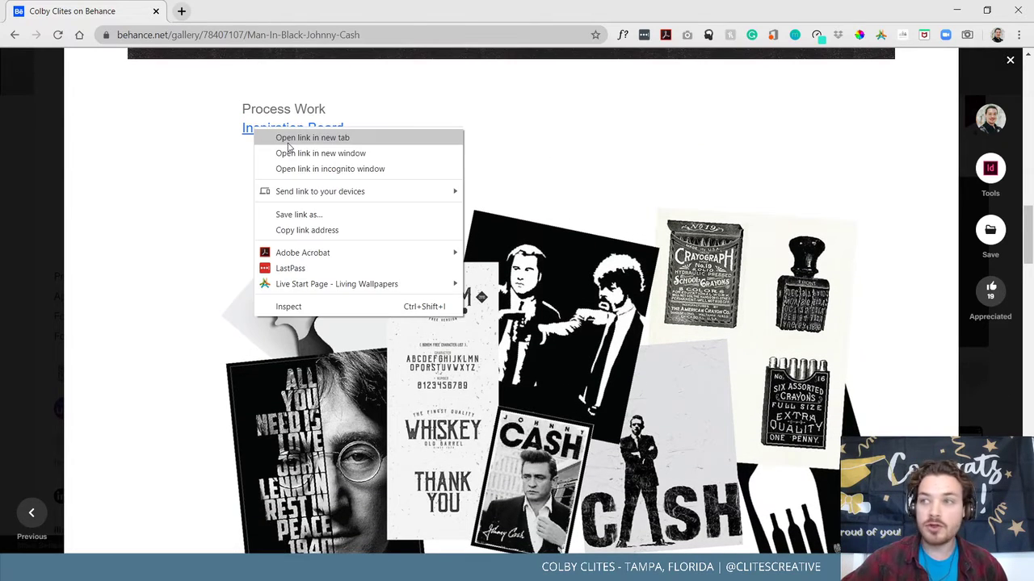
{"action": "left_click", "coordinate": [288, 139]}
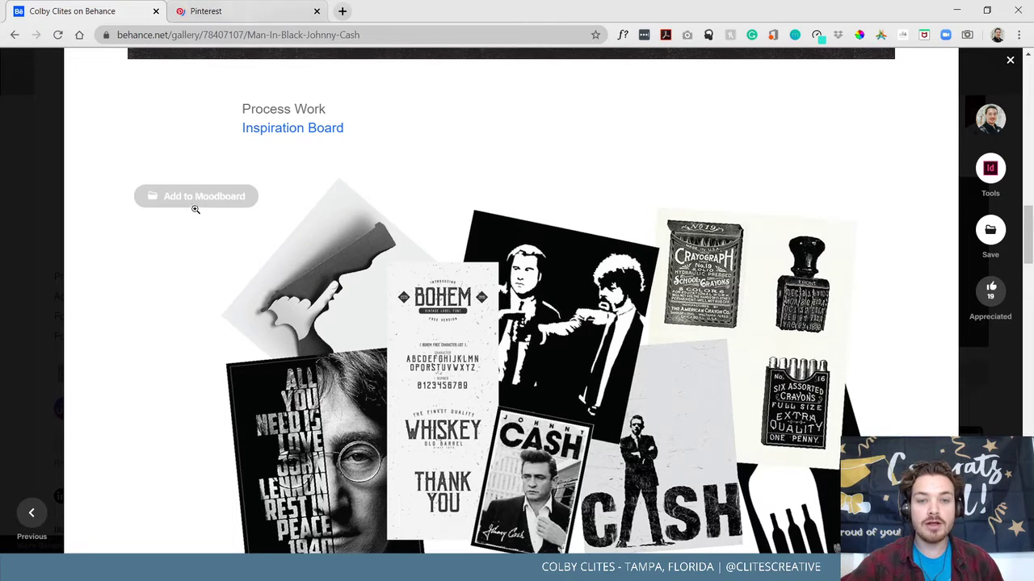
{"action": "scroll", "coordinate": [194, 202], "scroll_direction": "down", "scroll_amount": 2}
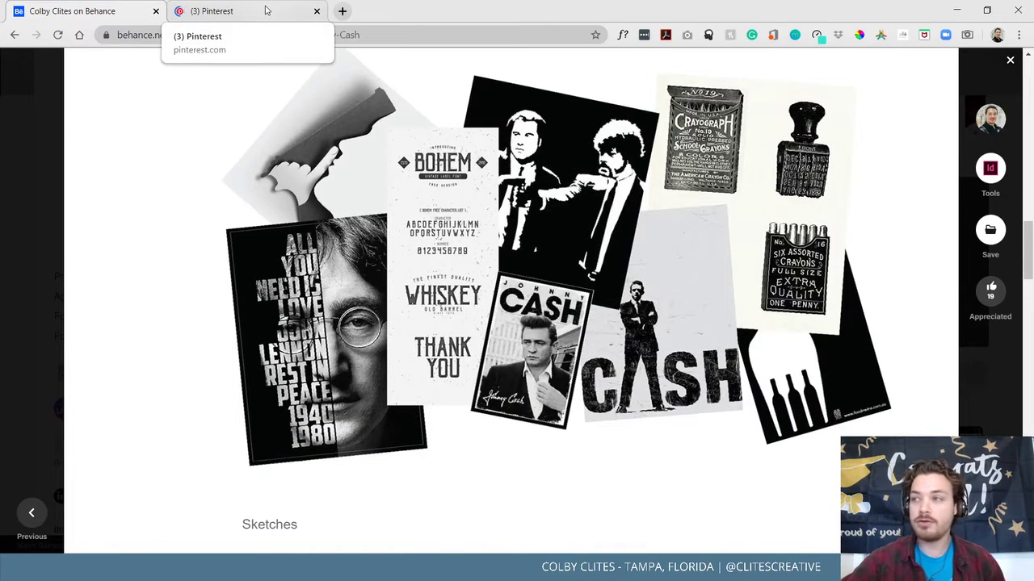
{"action": "left_click", "coordinate": [261, 10]}
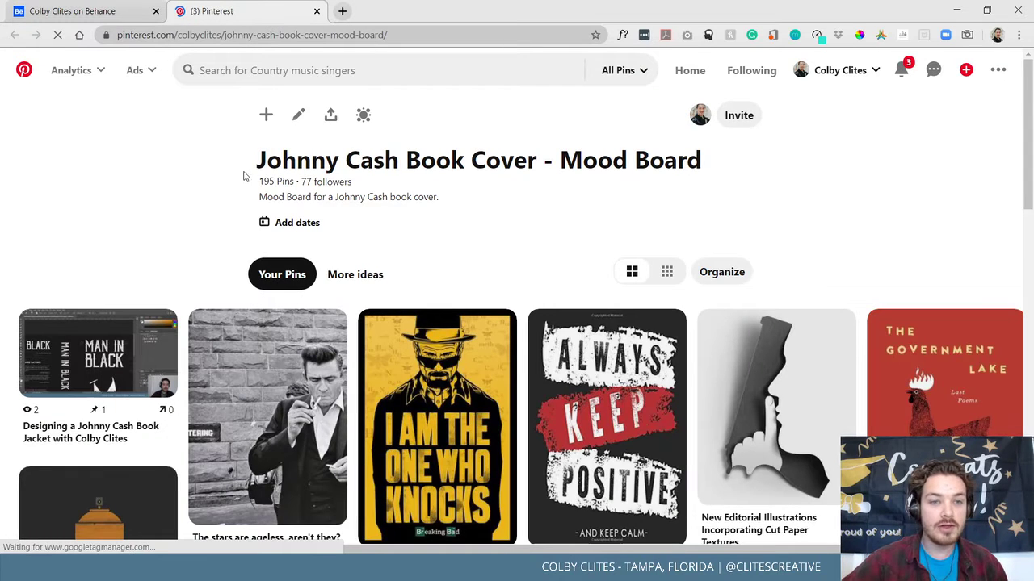
Browse the Johnny Cash Book Cover - Mood Board from the portrait and poster pins through to the vintage lettering pins.
{"action": "left_click_drag", "start_coordinate": [257, 182], "coordinate": [283, 182]}
{"action": "left_click", "coordinate": [185, 191]}
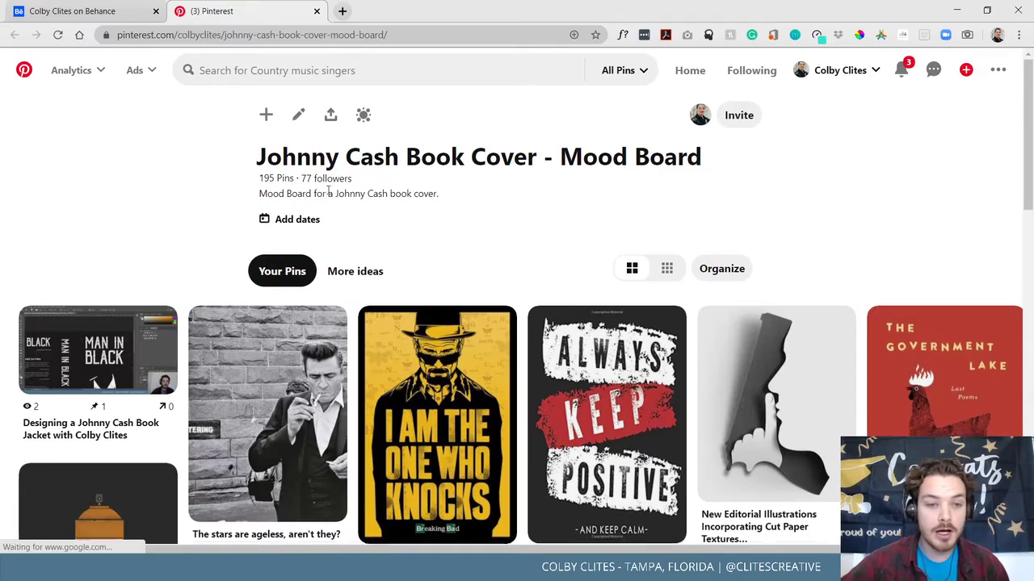
{"action": "scroll", "coordinate": [328, 191], "scroll_direction": "down", "scroll_amount": 10}
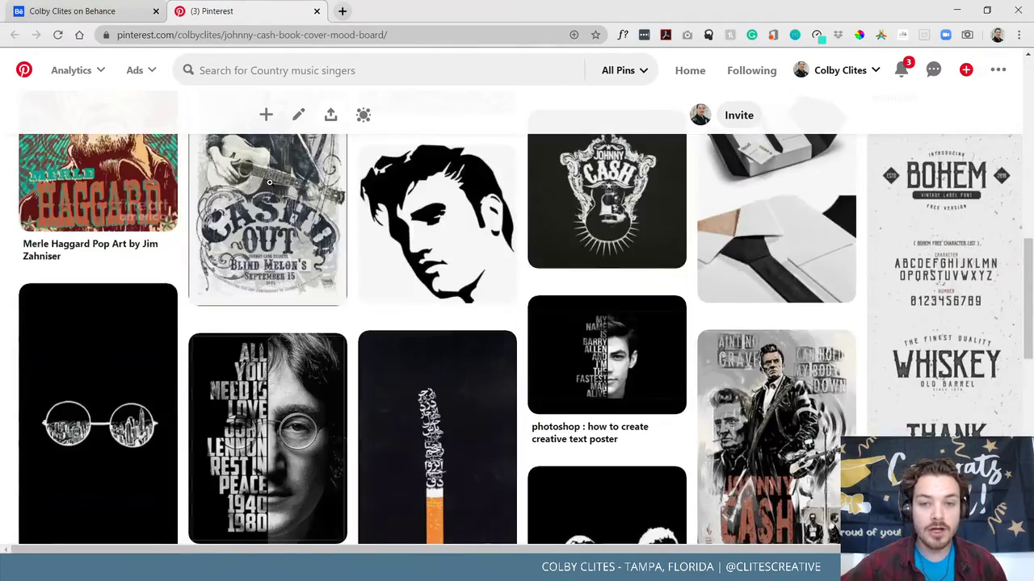
{"action": "scroll", "coordinate": [270, 182], "scroll_direction": "down", "scroll_amount": 6}
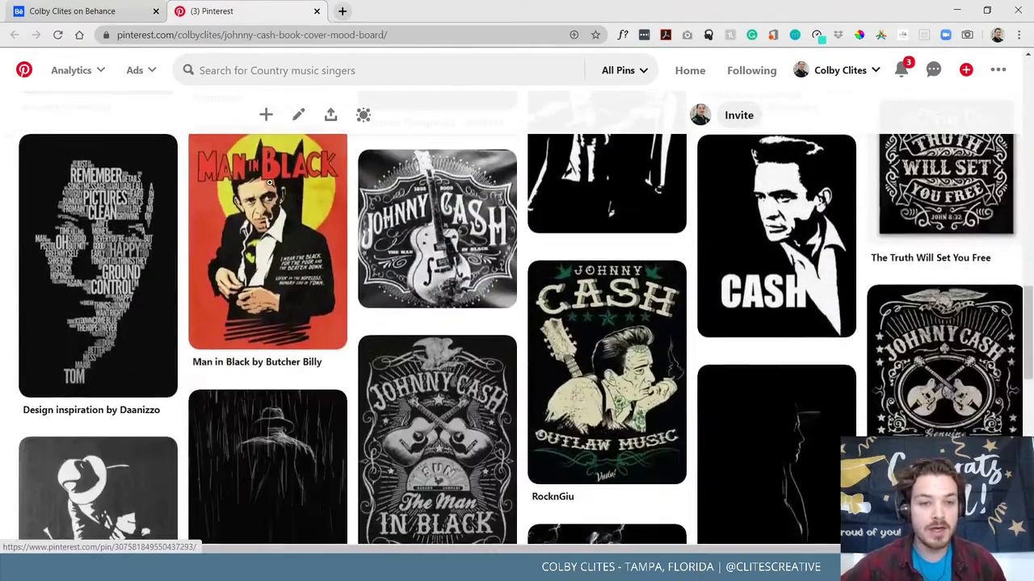
{"action": "scroll", "coordinate": [269, 183], "scroll_direction": "down", "scroll_amount": 10}
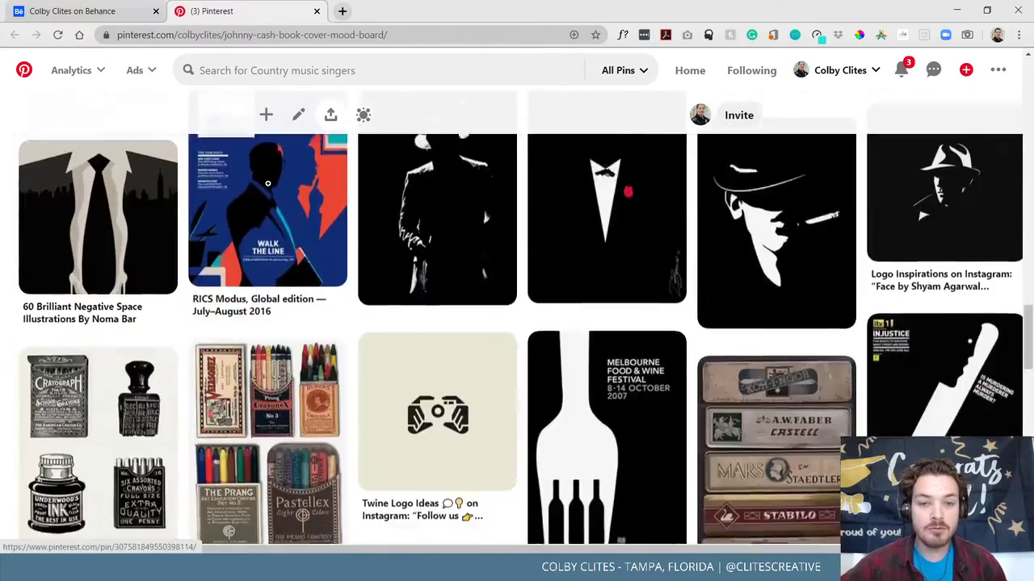
{"action": "scroll", "coordinate": [267, 183], "scroll_direction": "down", "scroll_amount": 5}
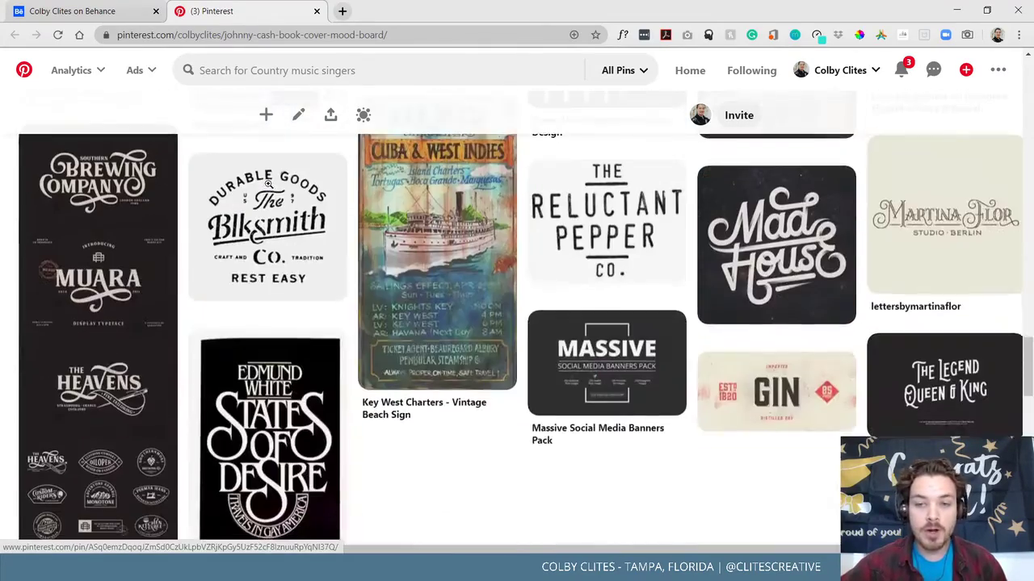
{"action": "scroll", "coordinate": [268, 184], "scroll_direction": "down", "scroll_amount": 3}
{"action": "scroll", "coordinate": [267, 184], "scroll_direction": "down", "scroll_amount": 2}
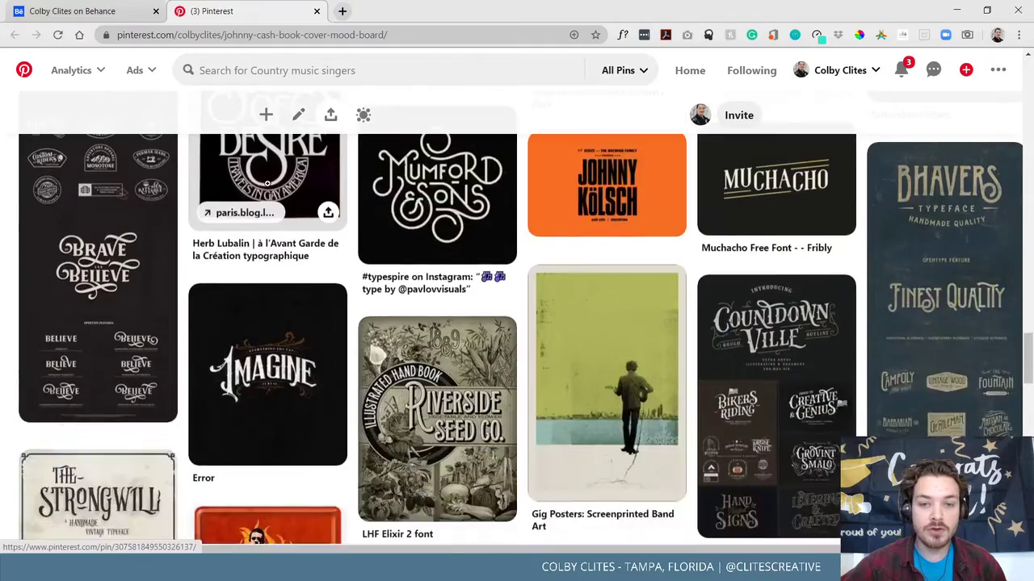
Revisit the negative-space fork pin on the mood board and look over the decorative typeface pins beyond it.
{"action": "scroll", "coordinate": [267, 184], "scroll_direction": "up", "scroll_amount": 8}
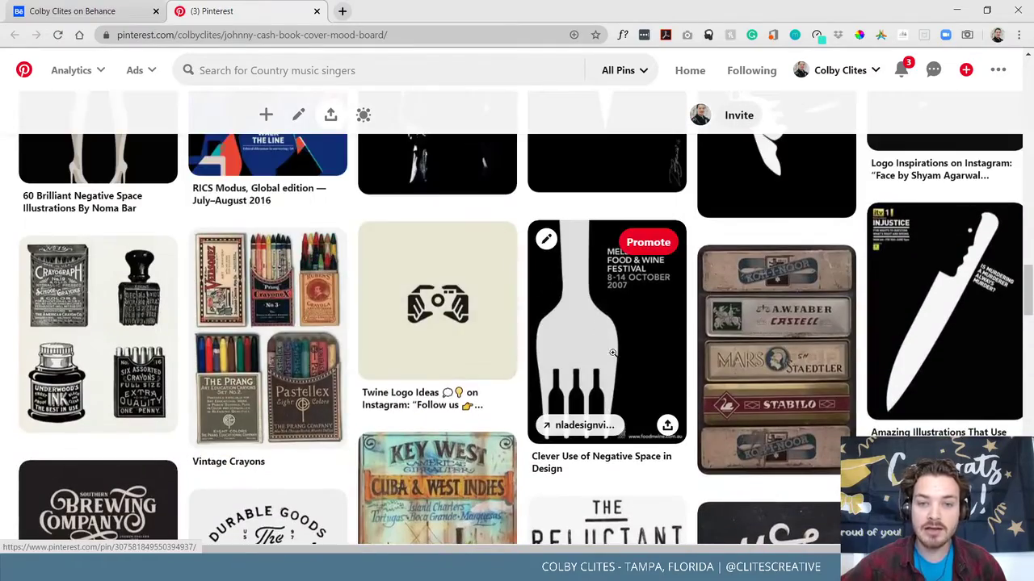
{"action": "scroll", "coordinate": [380, 299], "scroll_direction": "down", "scroll_amount": 9}
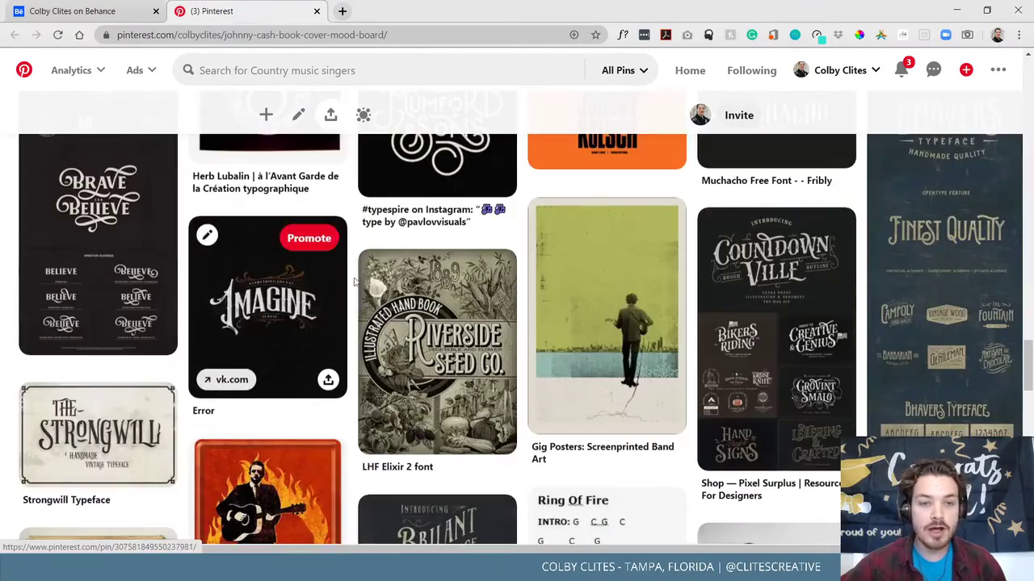
{"action": "scroll", "coordinate": [354, 281], "scroll_direction": "down", "scroll_amount": 1}
{"action": "scroll", "coordinate": [354, 281], "scroll_direction": "down", "scroll_amount": 4}
{"action": "scroll", "coordinate": [356, 277], "scroll_direction": "up", "scroll_amount": 4}
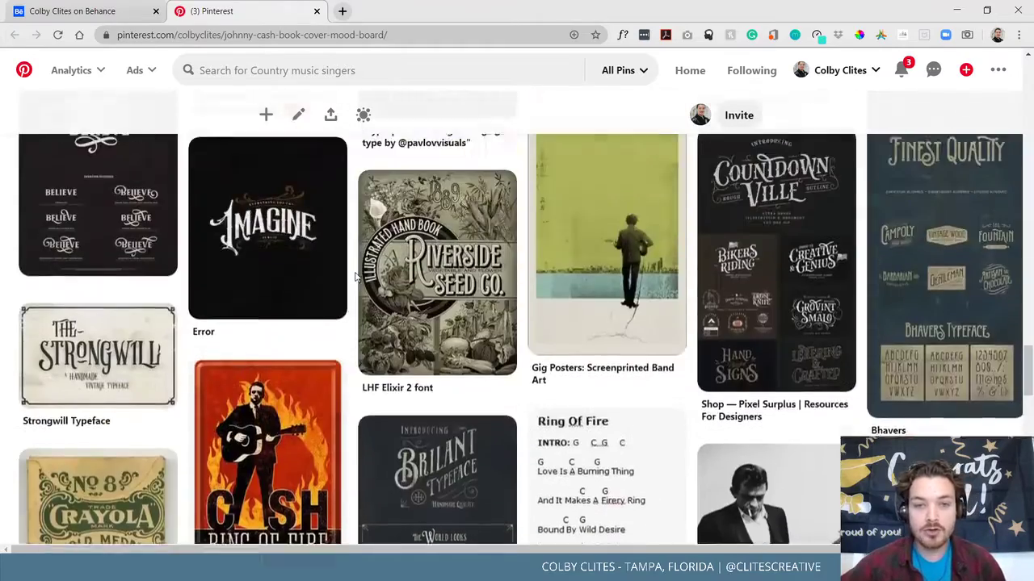
{"action": "scroll", "coordinate": [354, 279], "scroll_direction": "up", "scroll_amount": 1}
{"action": "scroll", "coordinate": [352, 283], "scroll_direction": "down", "scroll_amount": 3}
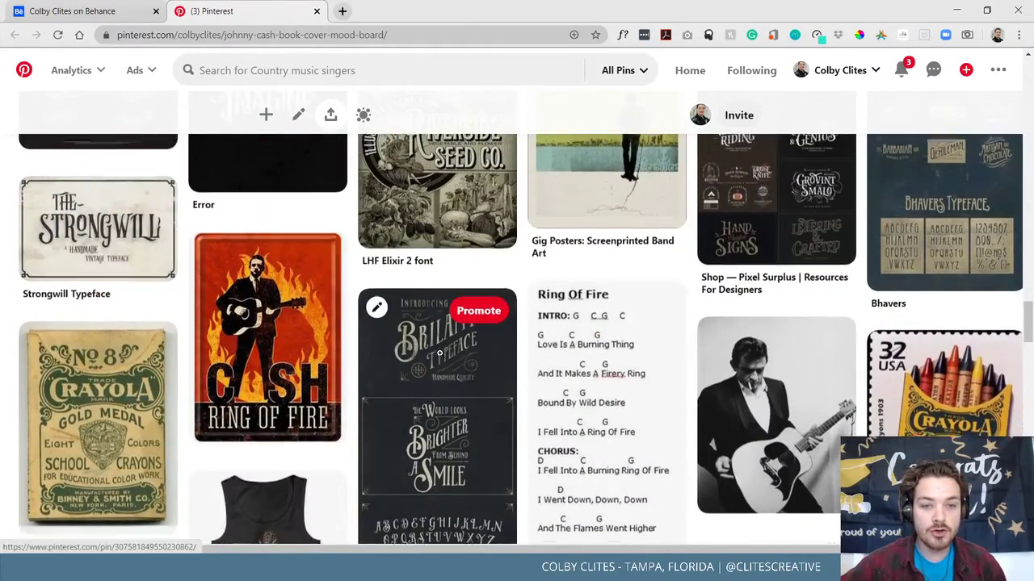
Open the Artists Crayola Crayon History pin to view it and return to the mood board.
{"action": "scroll", "coordinate": [439, 353], "scroll_direction": "down", "scroll_amount": 2}
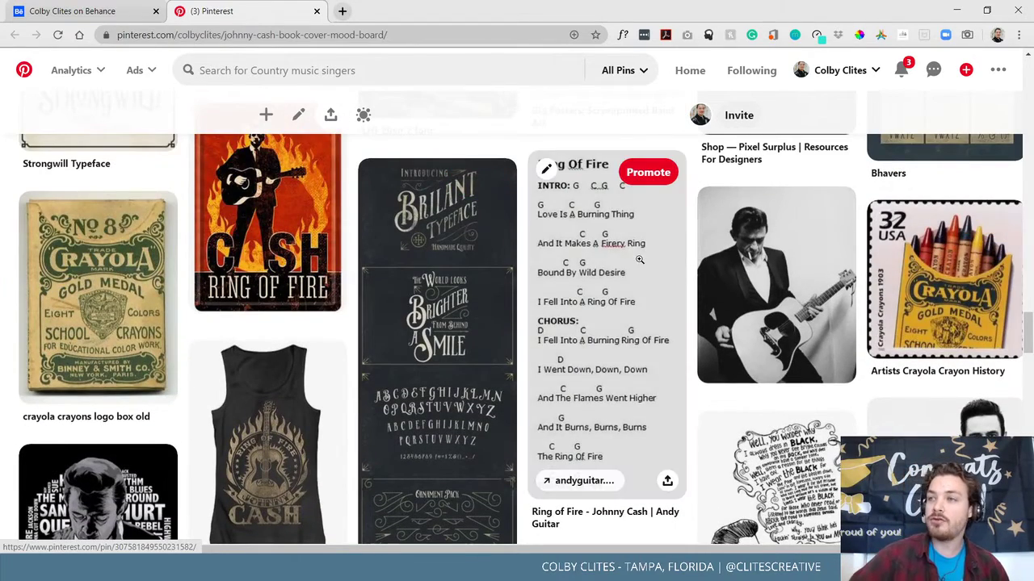
{"action": "left_click", "coordinate": [915, 287]}
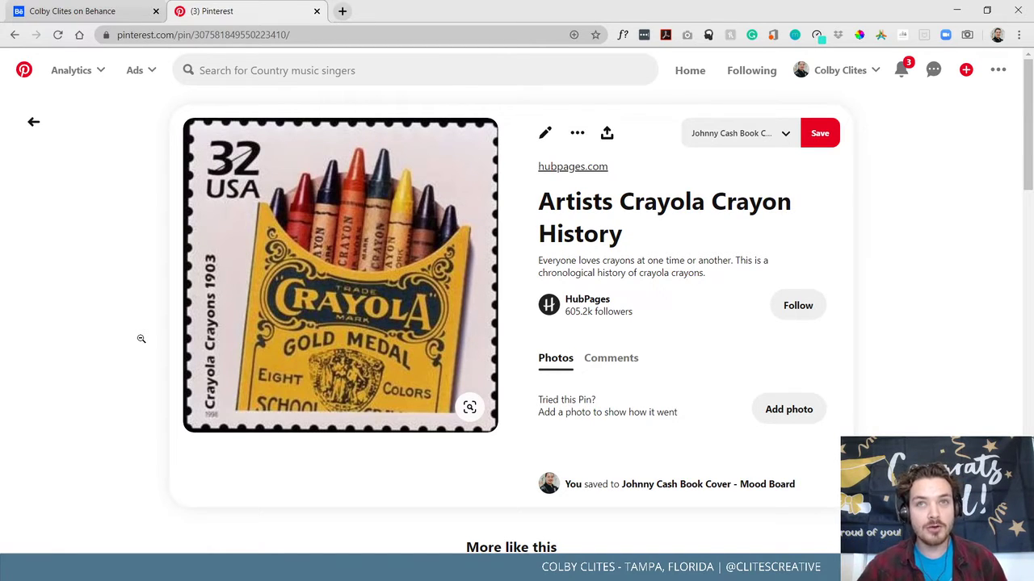
{"action": "left_click", "coordinate": [140, 345]}
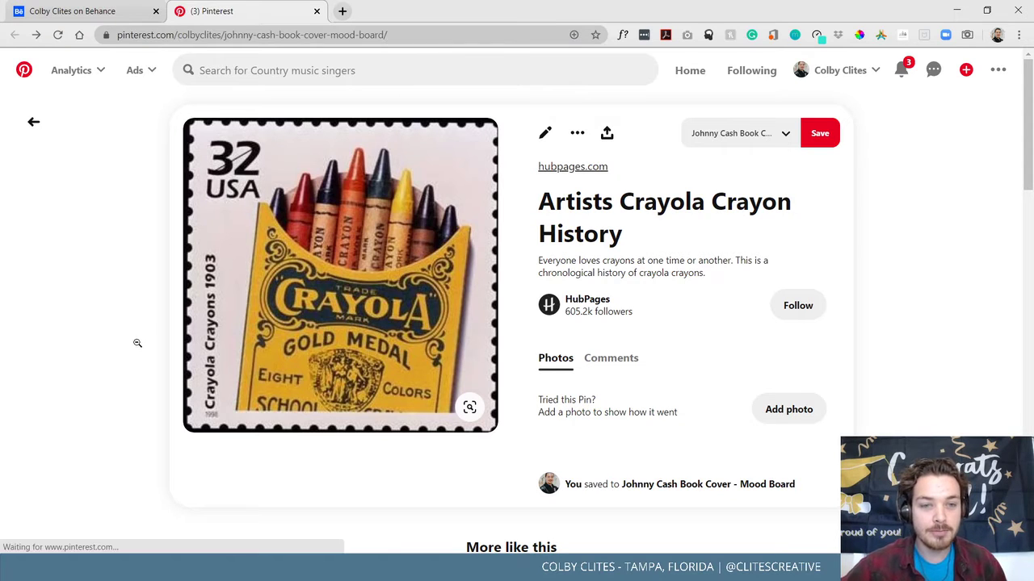
Look through the rest of the mood board, covering the vintage spirit tags, labels and crayon packaging pins.
{"action": "scroll", "coordinate": [244, 247], "scroll_direction": "down", "scroll_amount": 15}
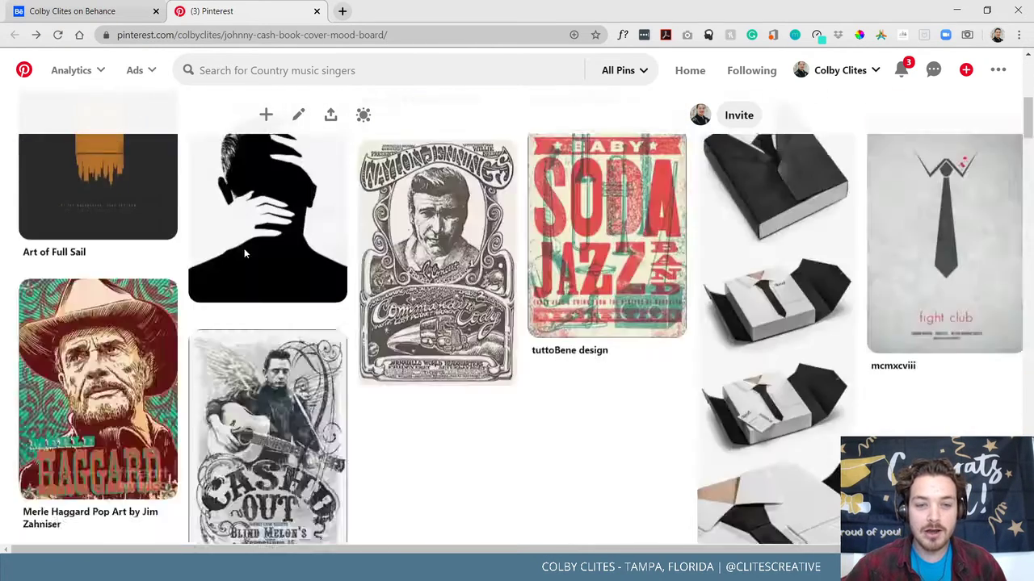
{"action": "scroll", "coordinate": [227, 275], "scroll_direction": "down", "scroll_amount": 20}
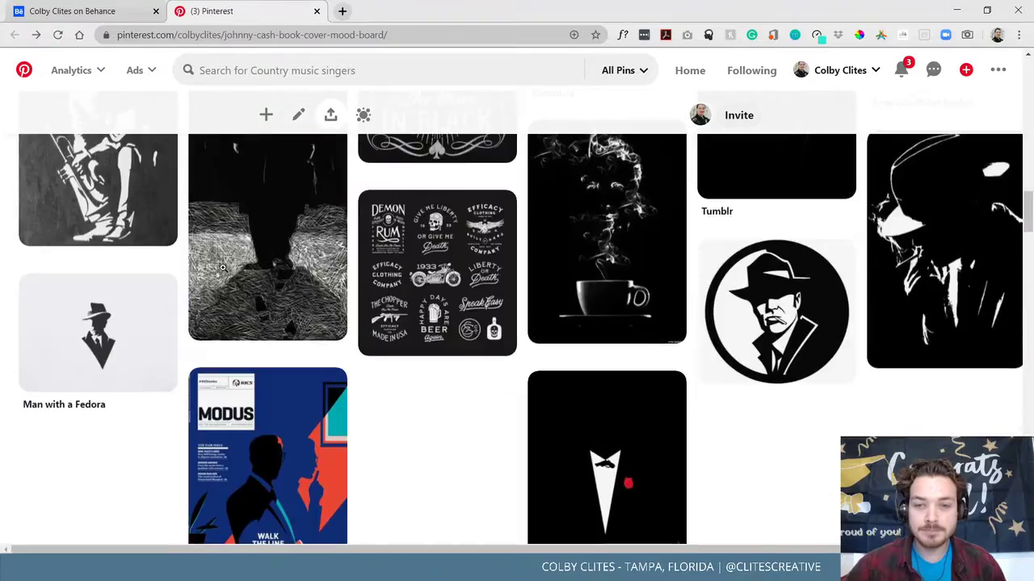
{"action": "scroll", "coordinate": [208, 261], "scroll_direction": "down", "scroll_amount": 18}
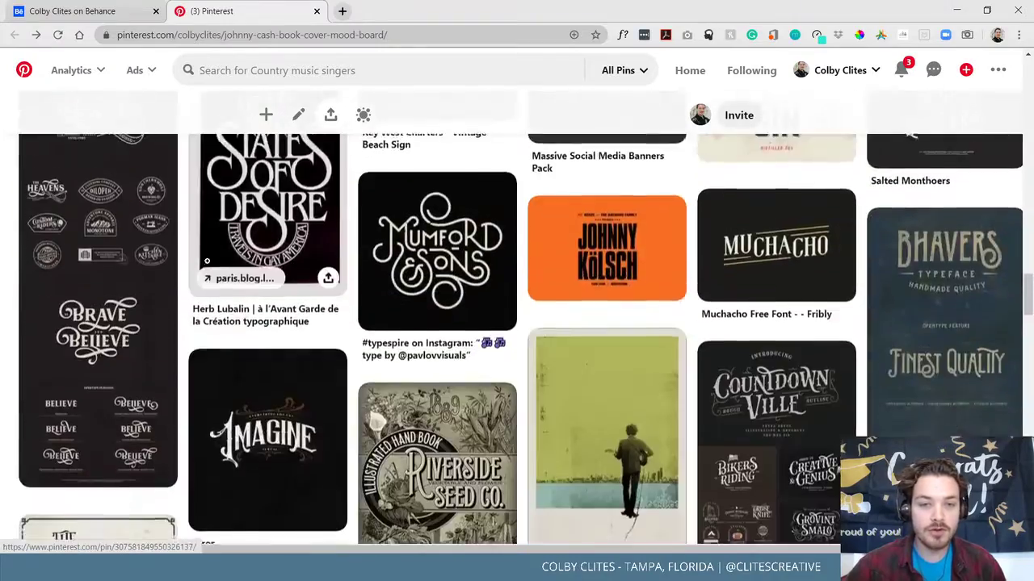
{"action": "scroll", "coordinate": [207, 261], "scroll_direction": "down", "scroll_amount": 20}
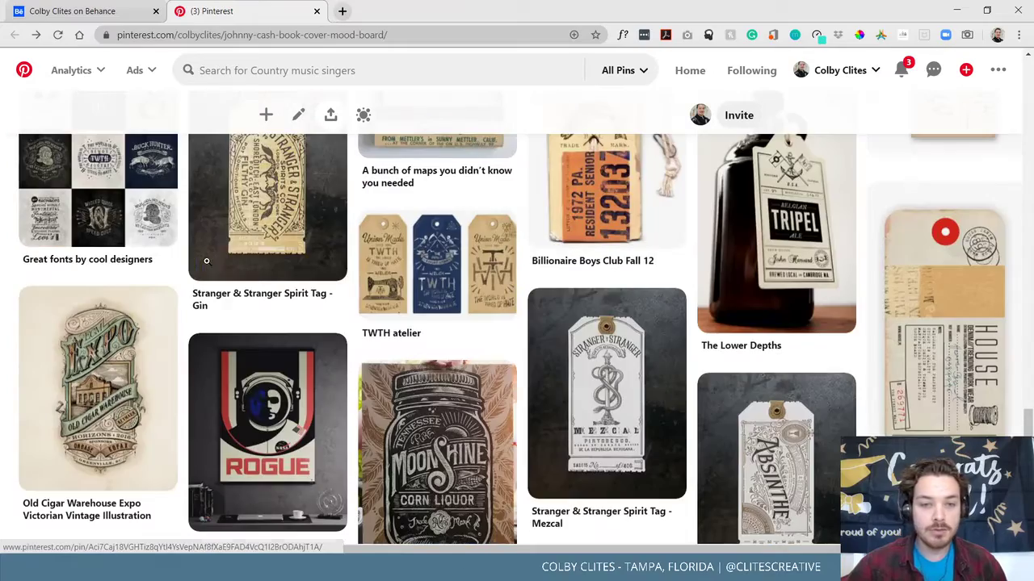
{"action": "mouse_move", "coordinate": [208, 263]}
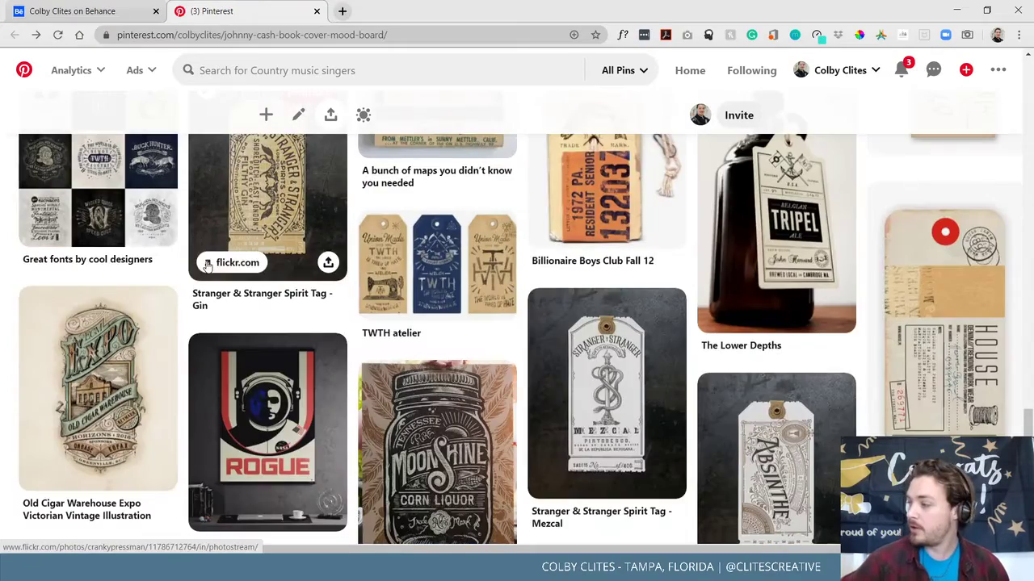
{"action": "scroll", "coordinate": [208, 262], "scroll_direction": "up", "scroll_amount": 18}
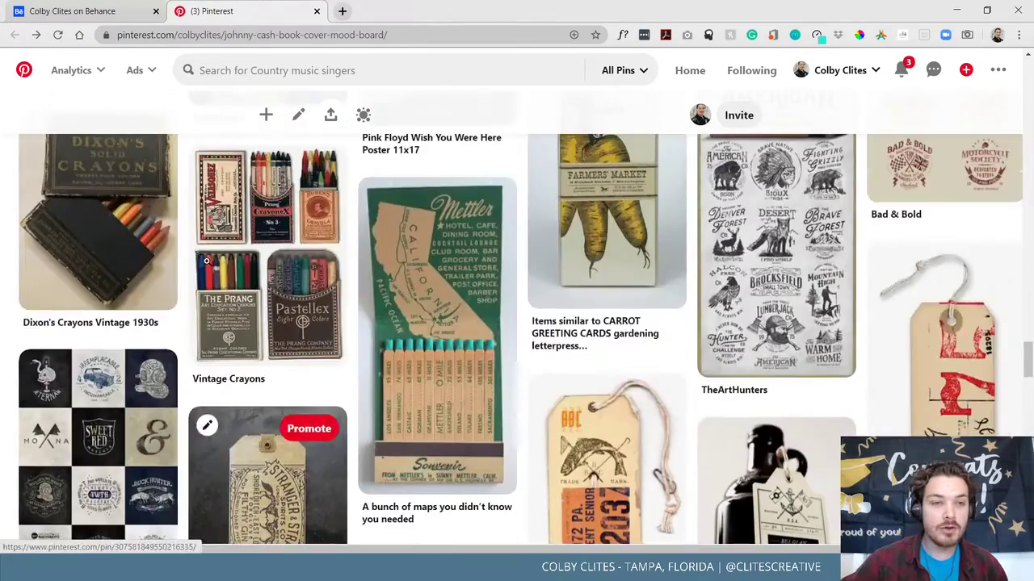
Look back through the mood board to the black-and-white silhouette and fedora pins, and close the board.
{"action": "scroll", "coordinate": [207, 261], "scroll_direction": "up", "scroll_amount": 18}
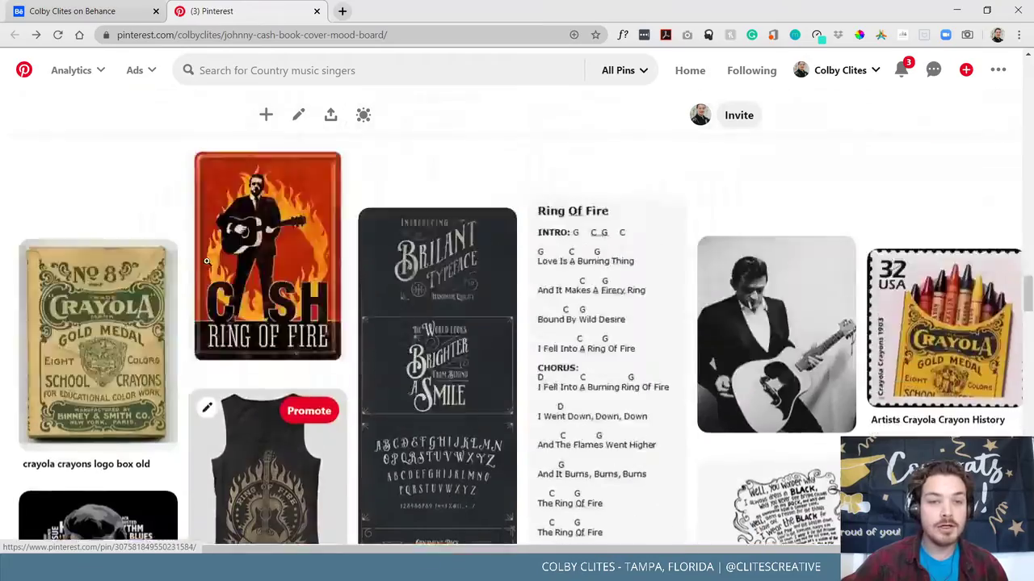
{"action": "scroll", "coordinate": [207, 262], "scroll_direction": "up", "scroll_amount": 4}
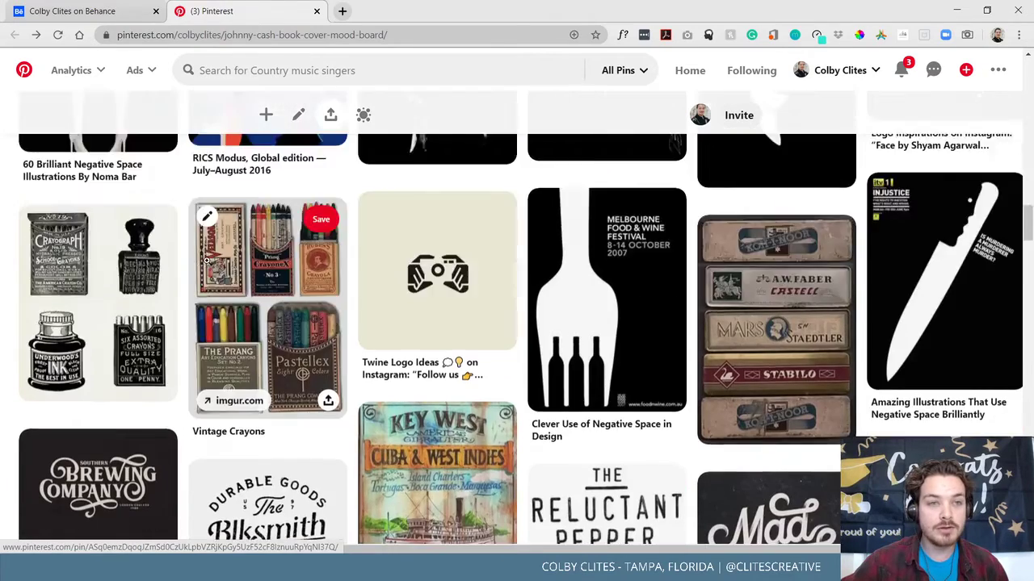
{"action": "scroll", "coordinate": [264, 197], "scroll_direction": "up", "scroll_amount": 5}
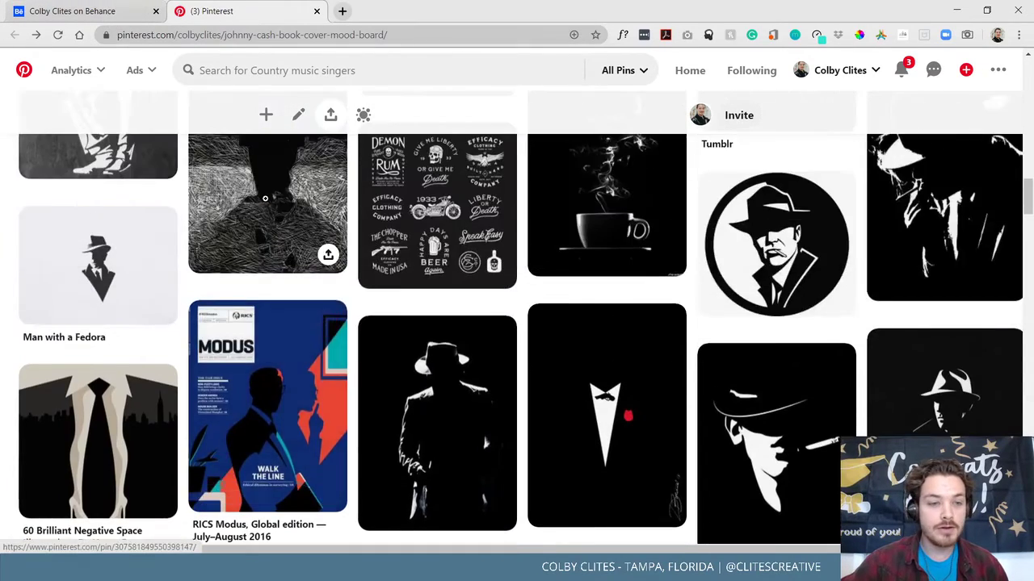
{"action": "left_click", "coordinate": [317, 12]}
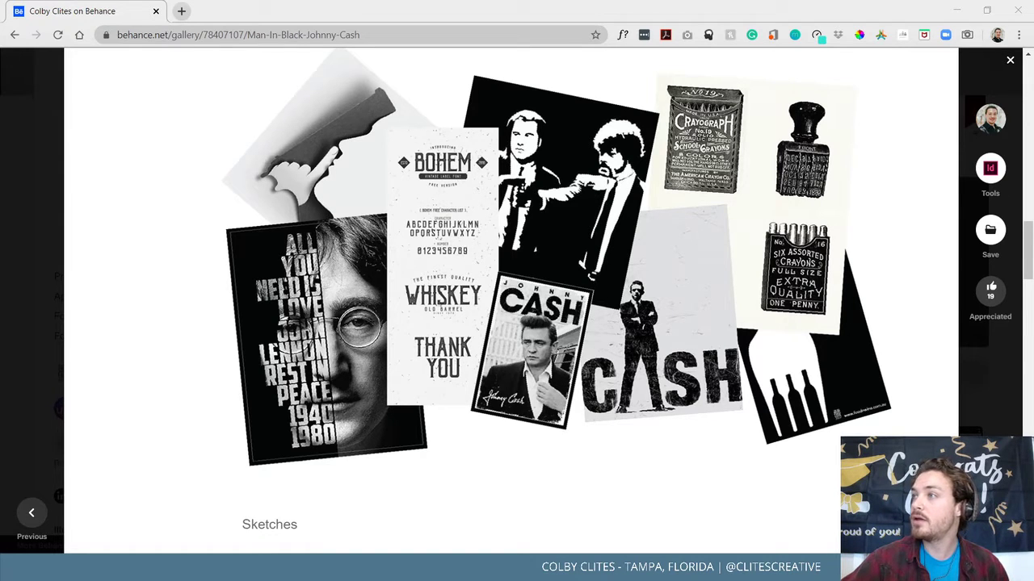
Examine the inspiration collage on the Man in Black project page and the cover sketches that follow it.
{"action": "scroll", "coordinate": [851, 223], "scroll_direction": "up", "scroll_amount": 1}
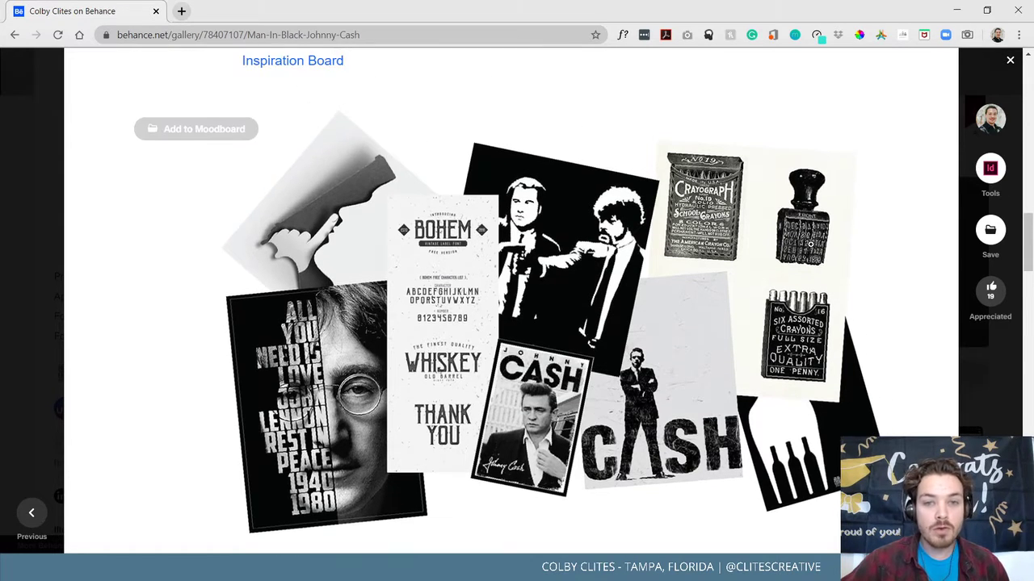
{"action": "scroll", "coordinate": [850, 224], "scroll_direction": "down", "scroll_amount": 1}
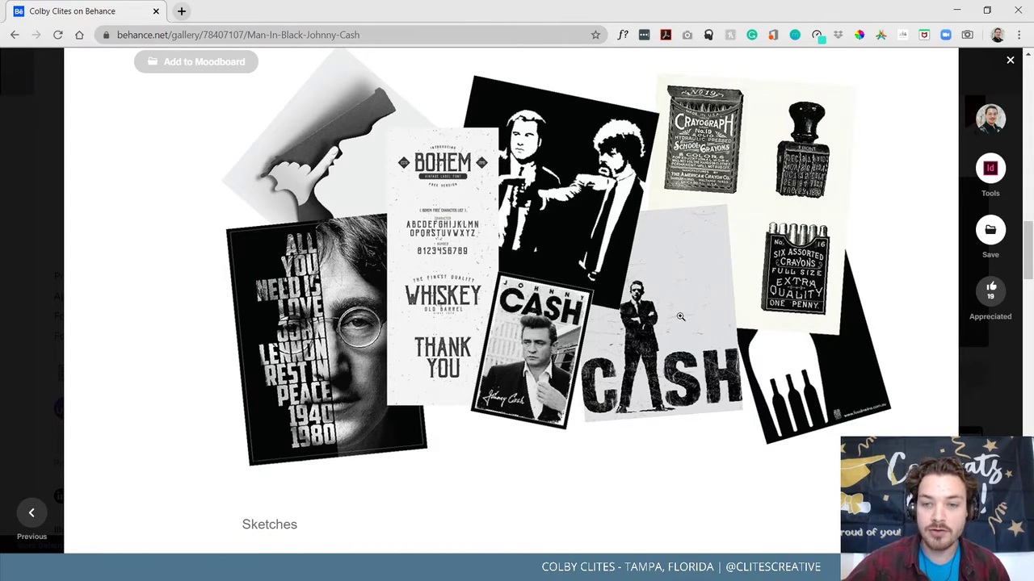
{"action": "scroll", "coordinate": [680, 317], "scroll_direction": "down", "scroll_amount": 6}
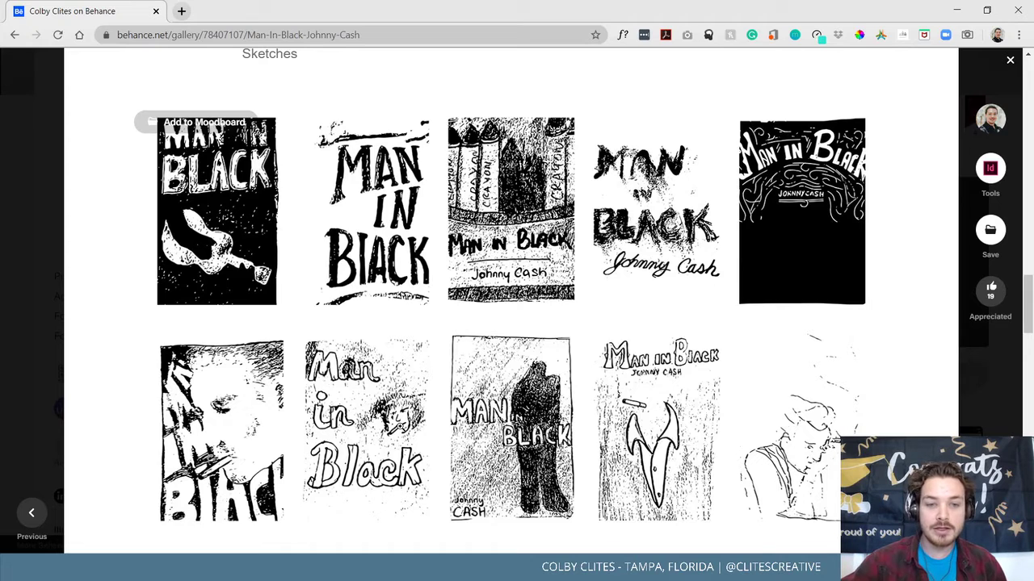
{"action": "scroll", "coordinate": [378, 446], "scroll_direction": "down", "scroll_amount": 1}
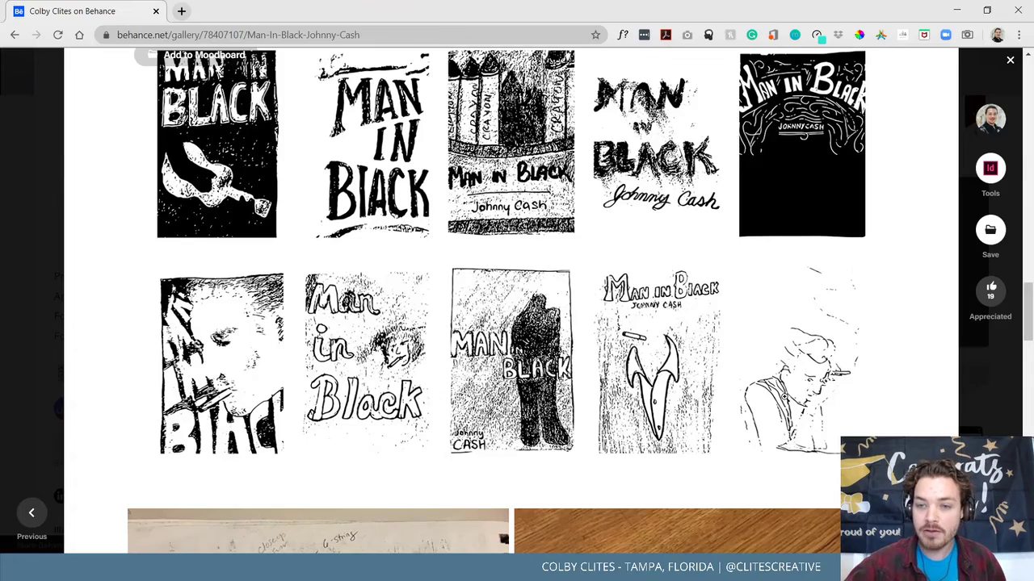
View the handwritten Johnny Cash mind map enlarged and return to the project page.
{"action": "scroll", "coordinate": [823, 230], "scroll_direction": "down", "scroll_amount": 5}
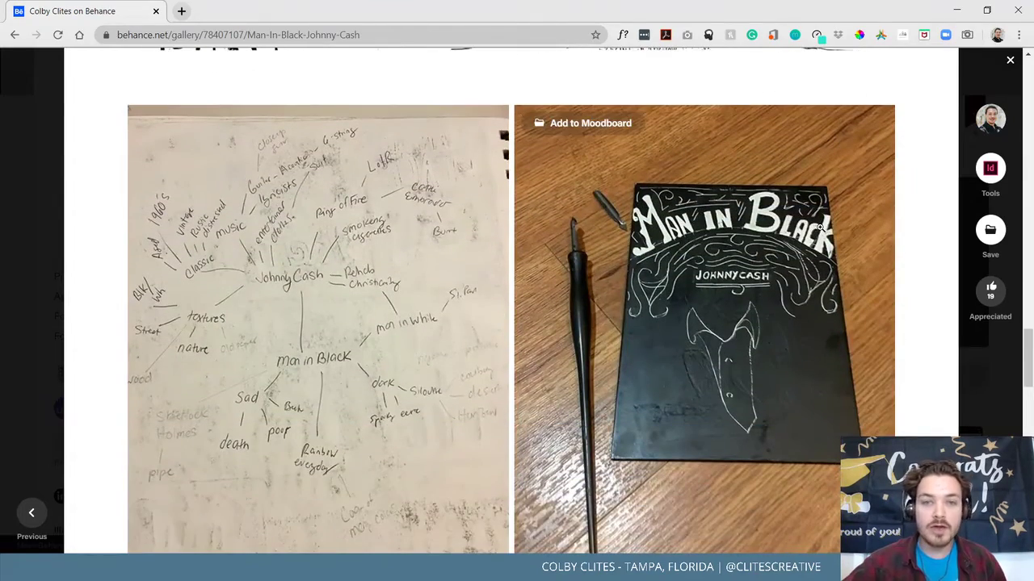
{"action": "scroll", "coordinate": [801, 220], "scroll_direction": "down", "scroll_amount": 1}
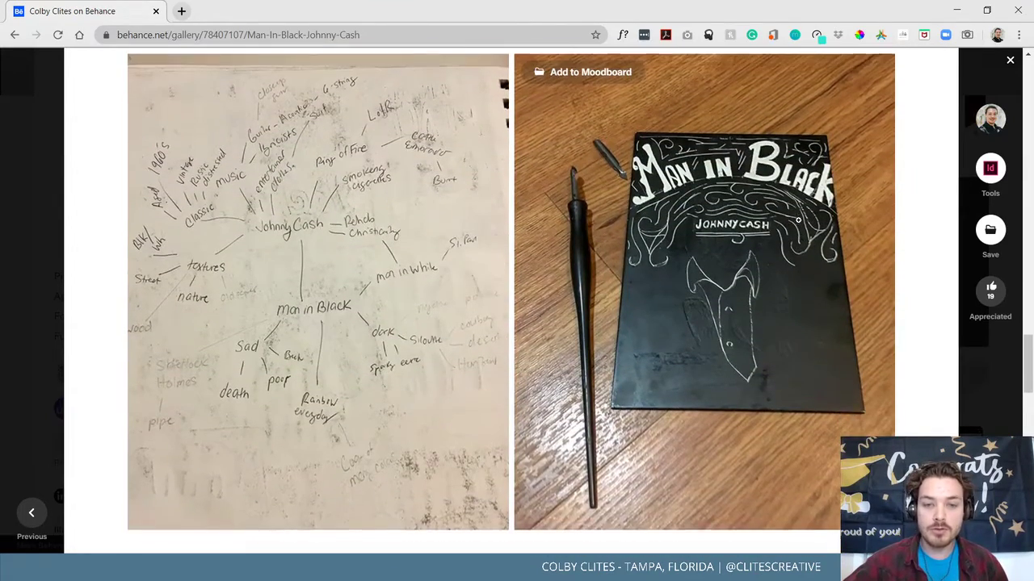
{"action": "scroll", "coordinate": [798, 221], "scroll_direction": "up", "scroll_amount": 1}
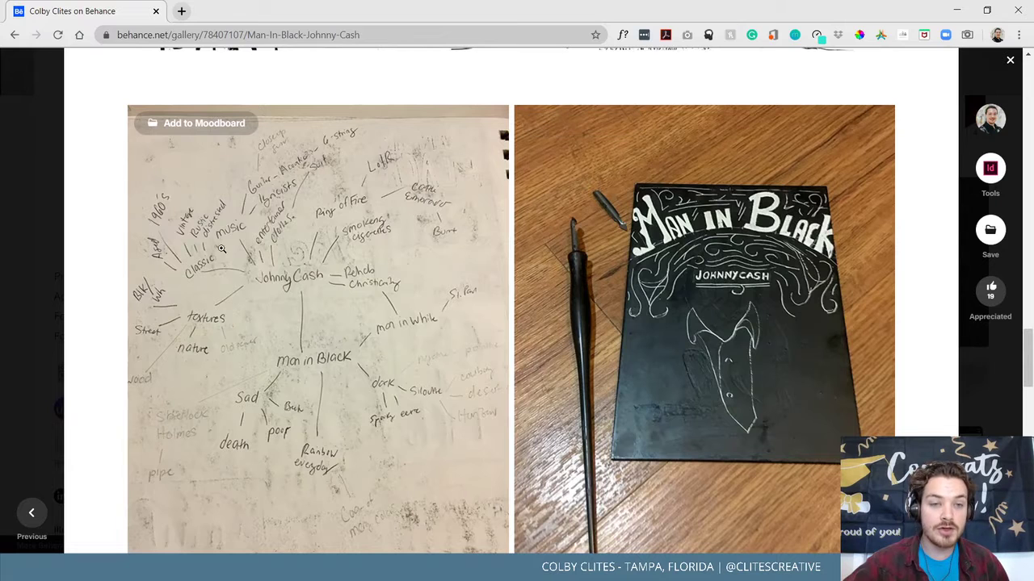
{"action": "left_click", "coordinate": [306, 289]}
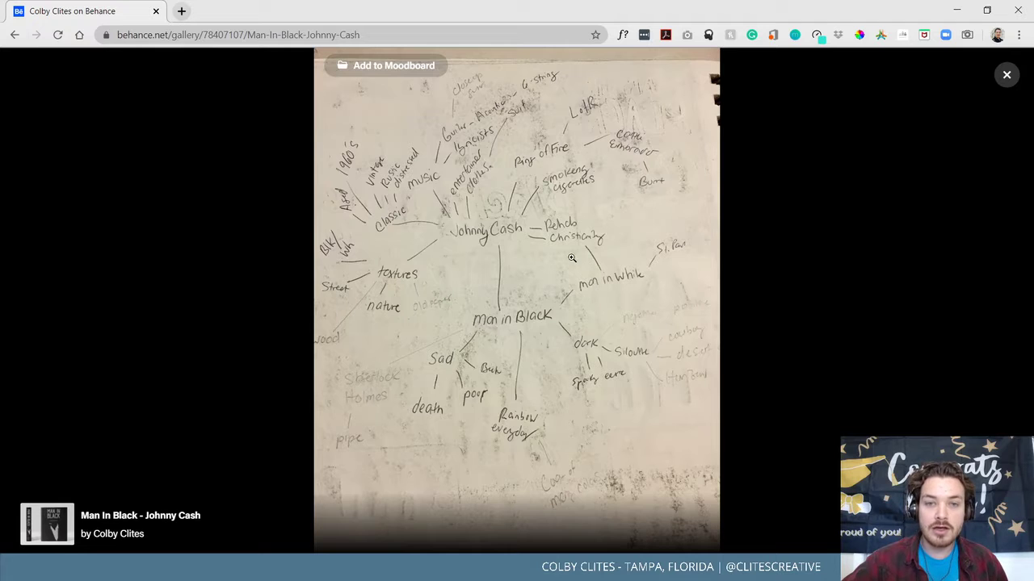
{"action": "left_click", "coordinate": [1006, 75]}
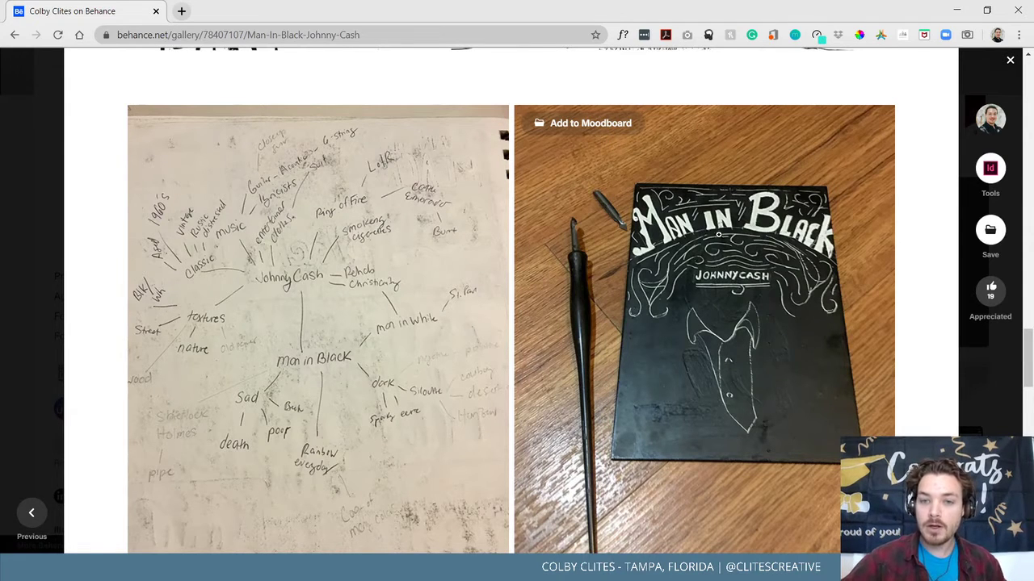
Check the end of the project page and go back to the book cover and spine mockup at its start.
{"action": "scroll", "coordinate": [718, 358], "scroll_direction": "down", "scroll_amount": 3}
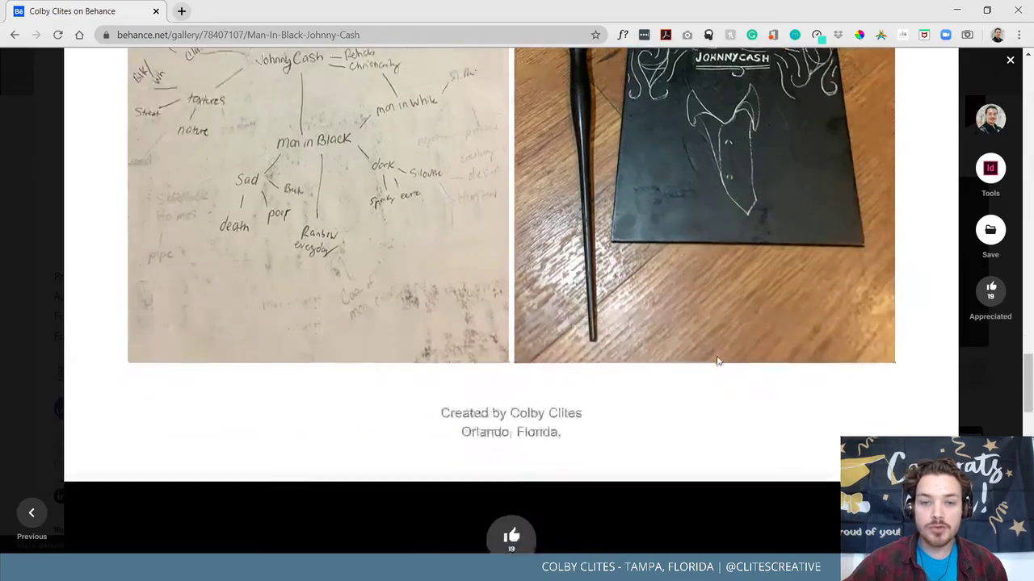
{"action": "scroll", "coordinate": [715, 358], "scroll_direction": "up", "scroll_amount": 15}
{"action": "scroll", "coordinate": [715, 361], "scroll_direction": "up", "scroll_amount": 15}
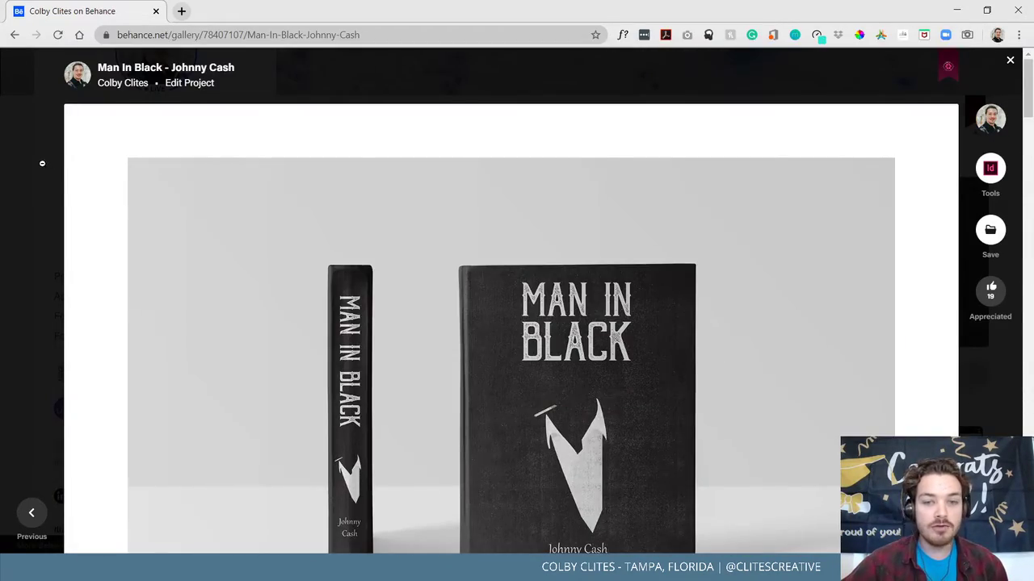
{"action": "scroll", "coordinate": [418, 235], "scroll_direction": "down", "scroll_amount": 3}
{"action": "scroll", "coordinate": [267, 237], "scroll_direction": "up", "scroll_amount": 2}
{"action": "scroll", "coordinate": [91, 235], "scroll_direction": "down", "scroll_amount": 1}
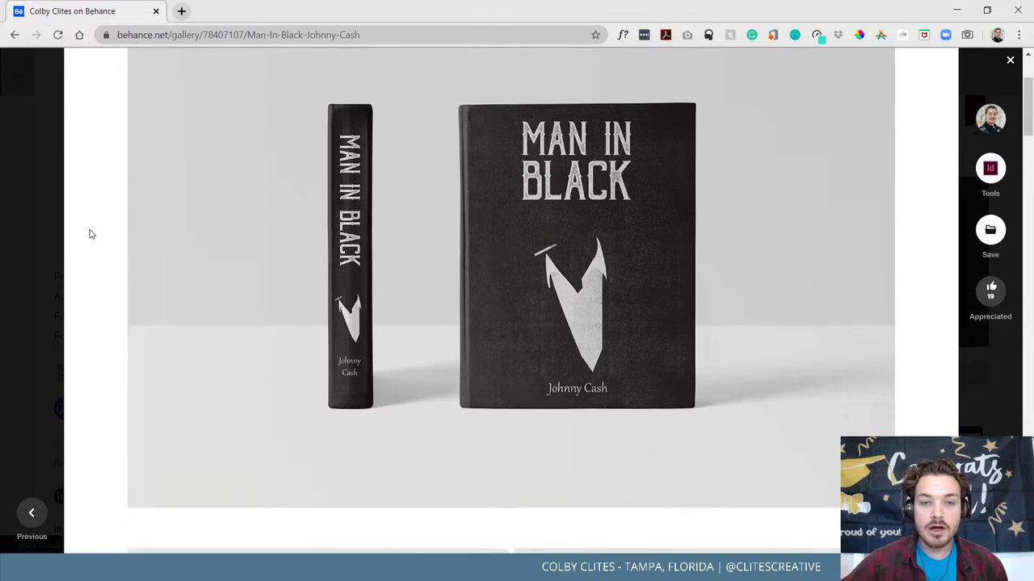
Examine the full book jacket layout with its flaps, back cover, spine and front cover.
{"action": "scroll", "coordinate": [91, 233], "scroll_direction": "down", "scroll_amount": 8}
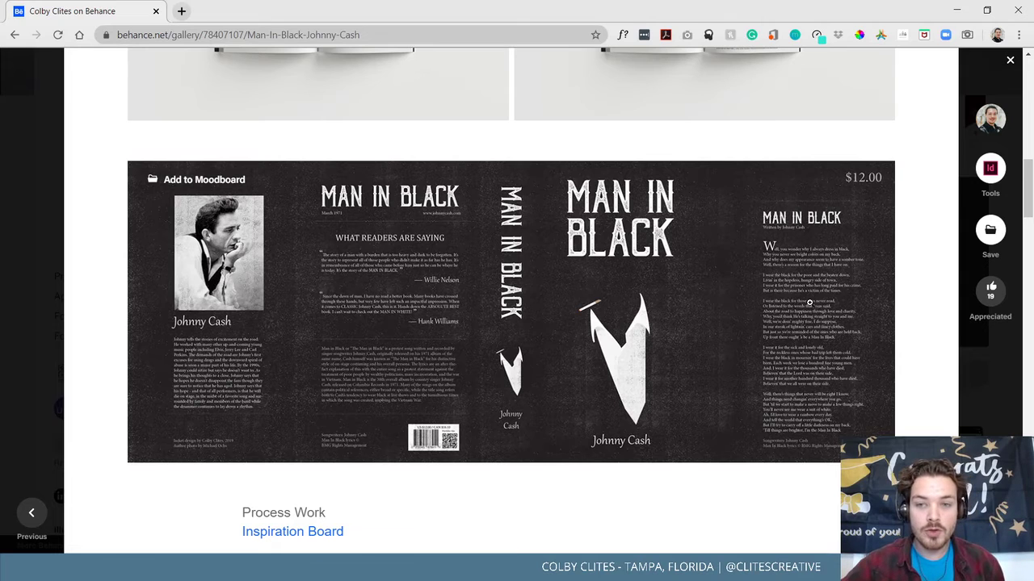
{"action": "scroll", "coordinate": [809, 322], "scroll_direction": "down", "scroll_amount": 1}
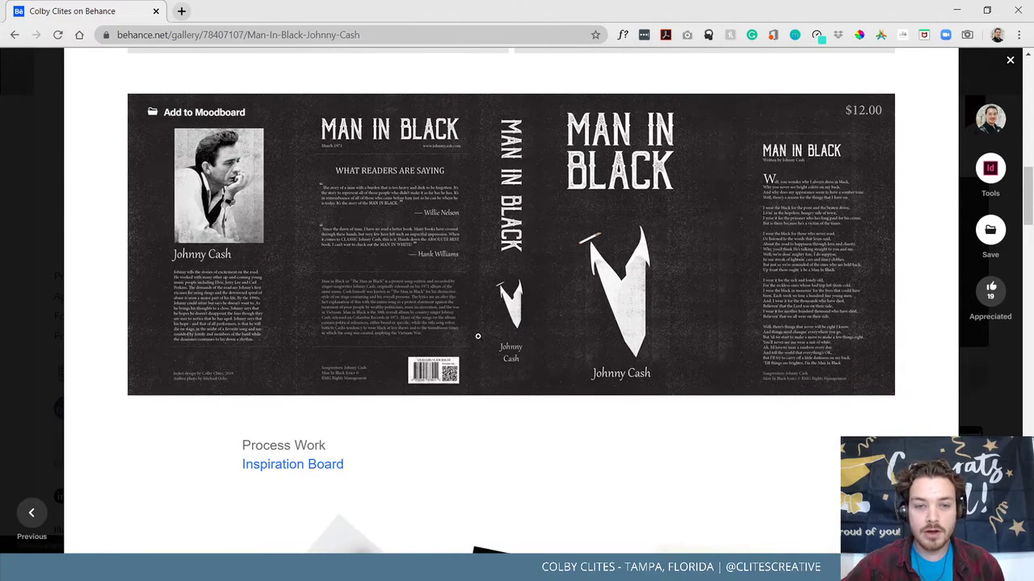
{"action": "scroll", "coordinate": [480, 331], "scroll_direction": "up", "scroll_amount": 5}
{"action": "scroll", "coordinate": [619, 374], "scroll_direction": "down", "scroll_amount": 5}
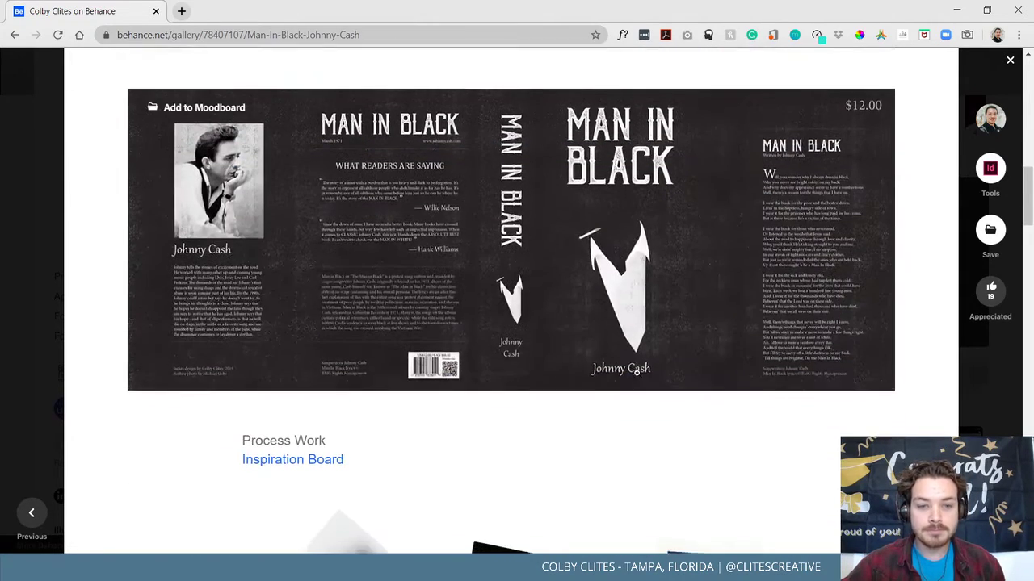
Revisit the cover sketches and the mind map, and return to the book mockup.
{"action": "scroll", "coordinate": [636, 371], "scroll_direction": "down", "scroll_amount": 10}
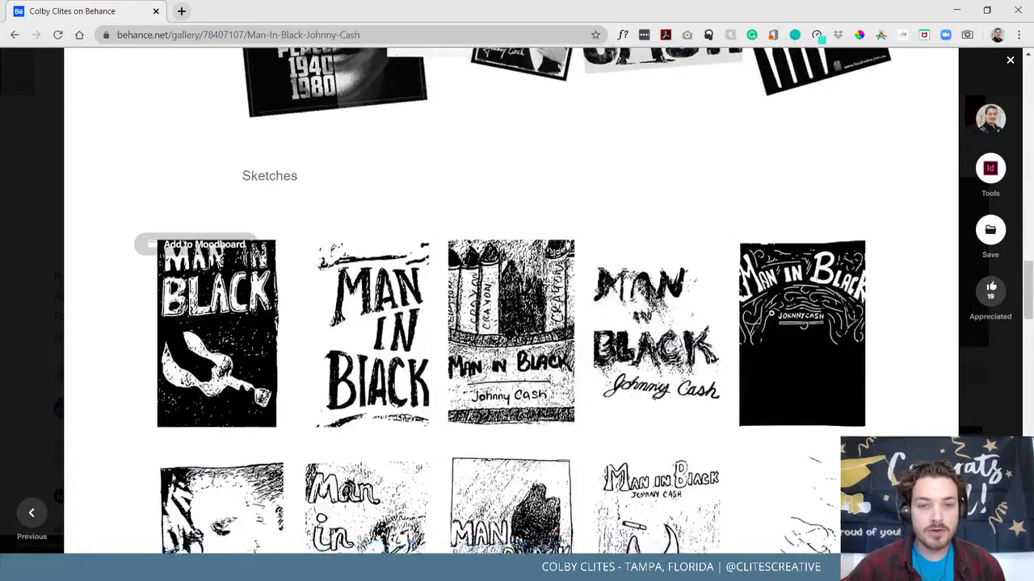
{"action": "scroll", "coordinate": [803, 326], "scroll_direction": "down", "scroll_amount": 5}
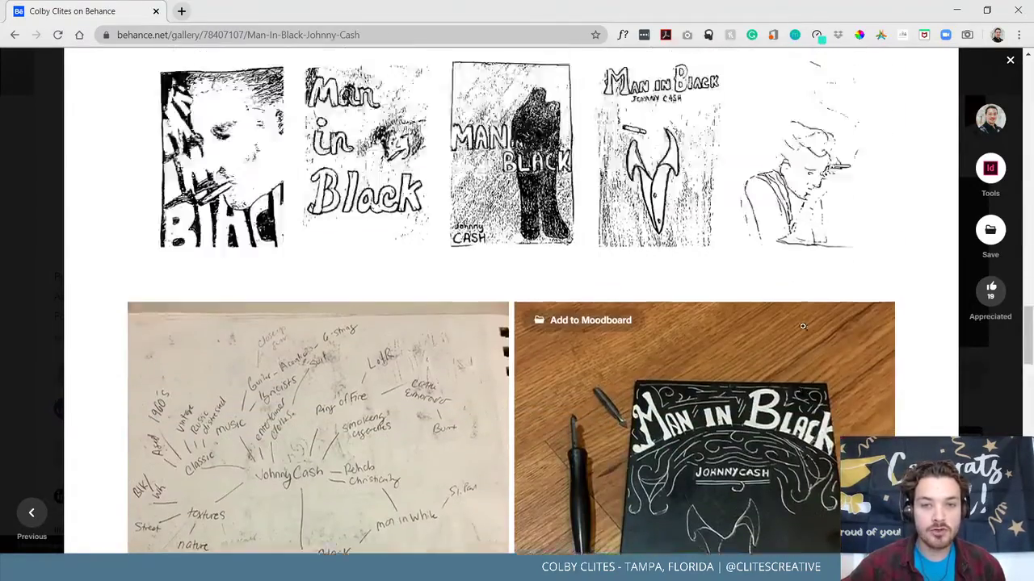
{"action": "scroll", "coordinate": [803, 326], "scroll_direction": "up", "scroll_amount": 15}
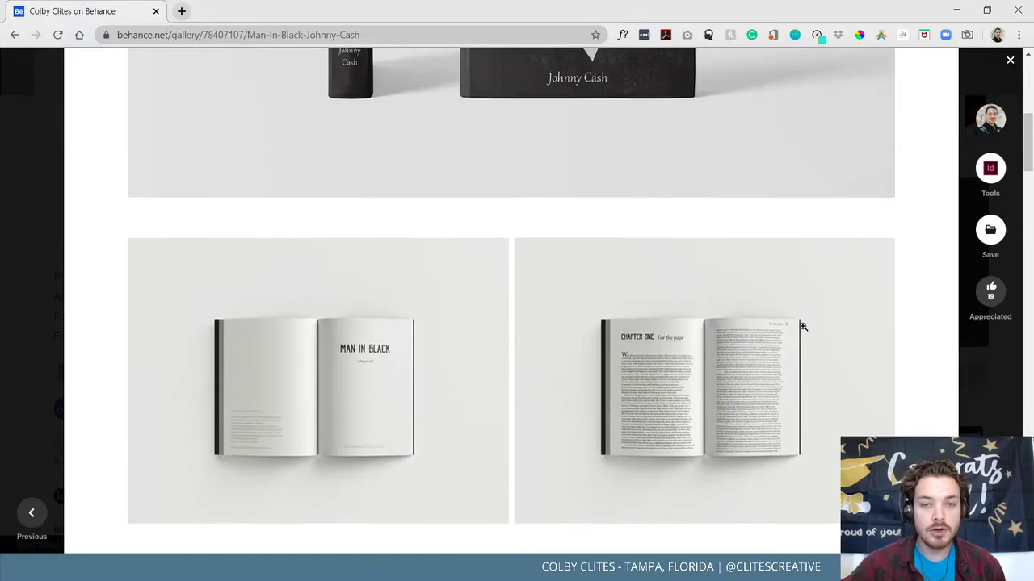
{"action": "scroll", "coordinate": [802, 326], "scroll_direction": "up", "scroll_amount": 8}
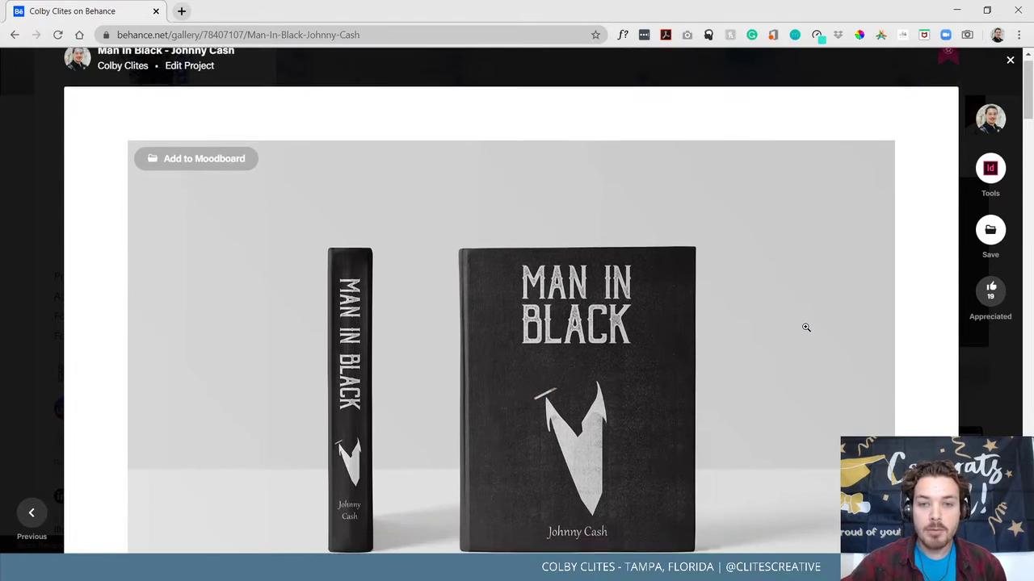
Compare the front cover and spine mockup with the interior spreads and the first row of cover sketches.
{"action": "scroll", "coordinate": [806, 327], "scroll_direction": "down", "scroll_amount": 6}
{"action": "scroll", "coordinate": [814, 330], "scroll_direction": "up", "scroll_amount": 3}
{"action": "scroll", "coordinate": [700, 286], "scroll_direction": "up", "scroll_amount": 1}
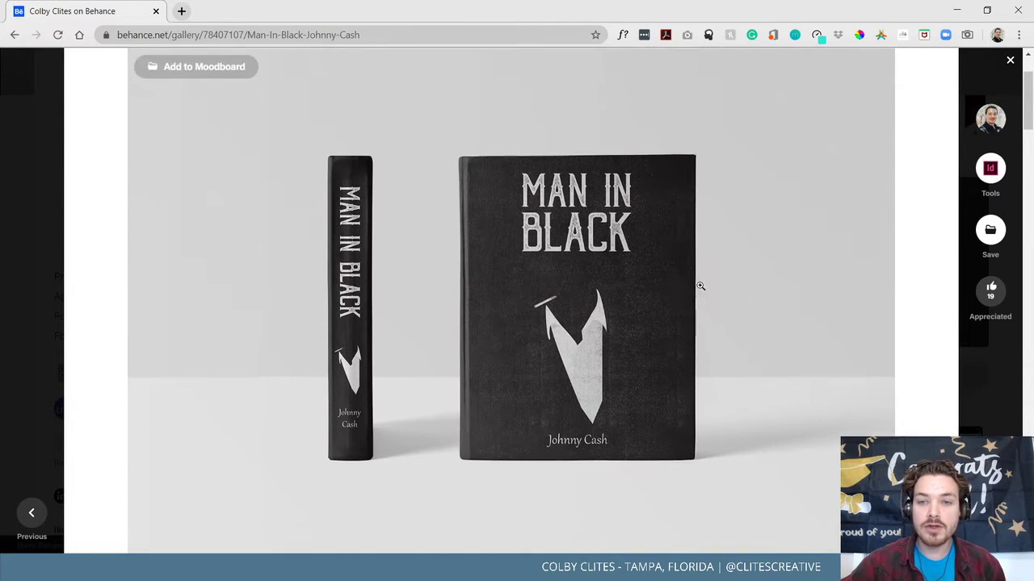
{"action": "scroll", "coordinate": [307, 418], "scroll_direction": "up", "scroll_amount": 1}
{"action": "scroll", "coordinate": [377, 406], "scroll_direction": "down", "scroll_amount": 2}
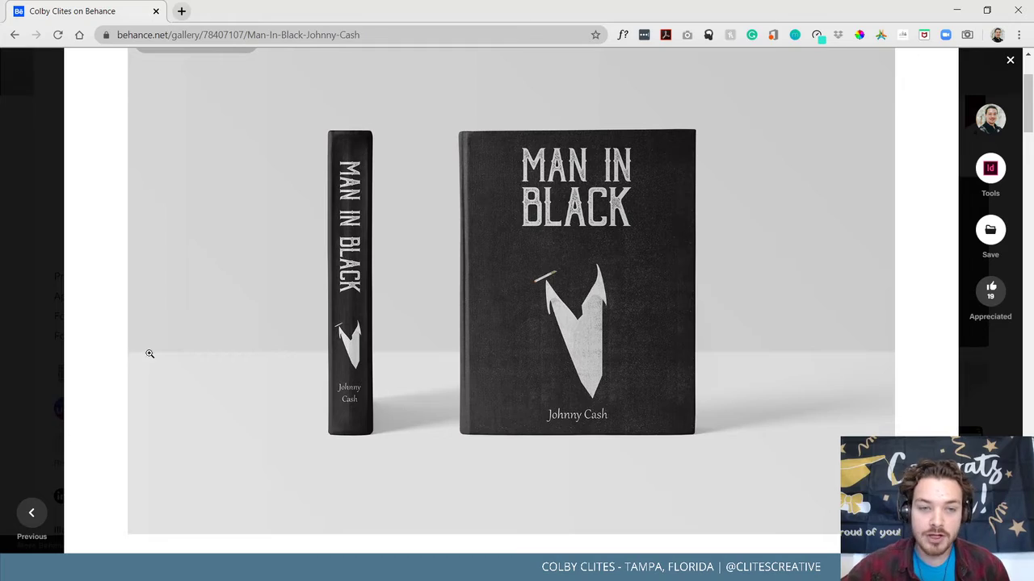
{"action": "scroll", "coordinate": [225, 343], "scroll_direction": "down", "scroll_amount": 13}
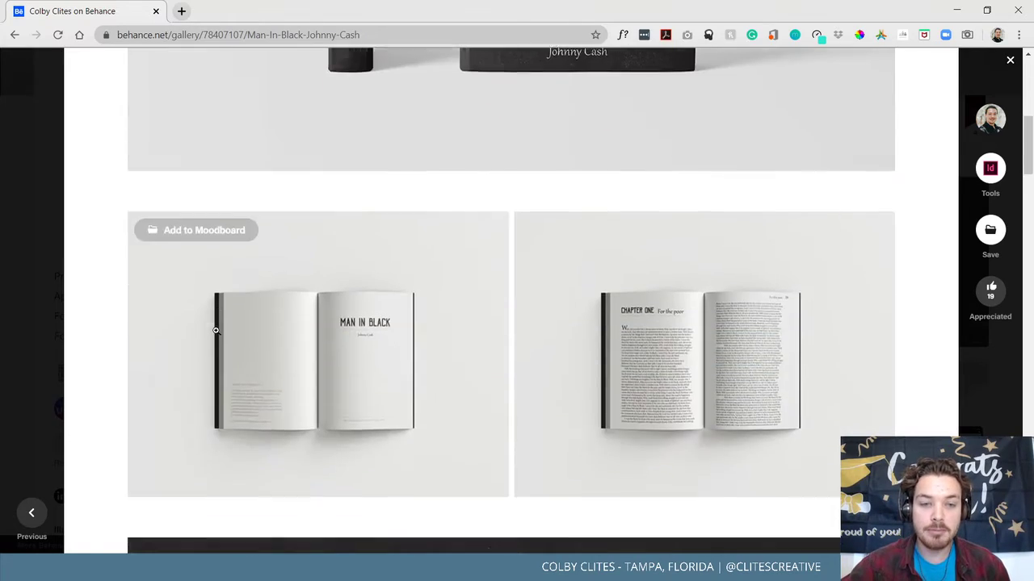
{"action": "scroll", "coordinate": [218, 275], "scroll_direction": "down", "scroll_amount": 10}
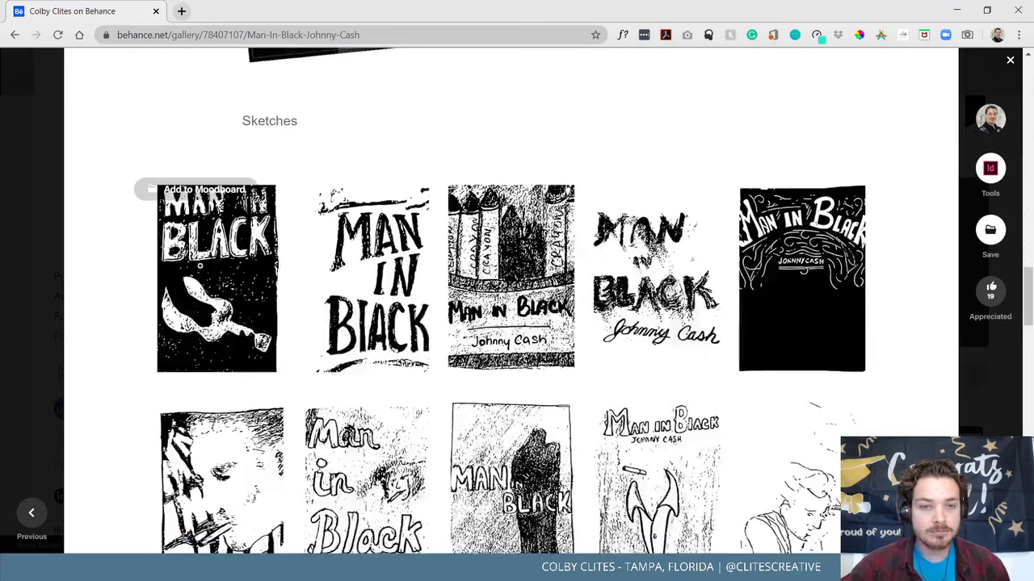
Switch to the ManInBlack_LivestreammIllustration.ai document in Illustrator and bring the inspiration collage into view at 25% zoom.
{"action": "left_click", "coordinate": [27, 198]}
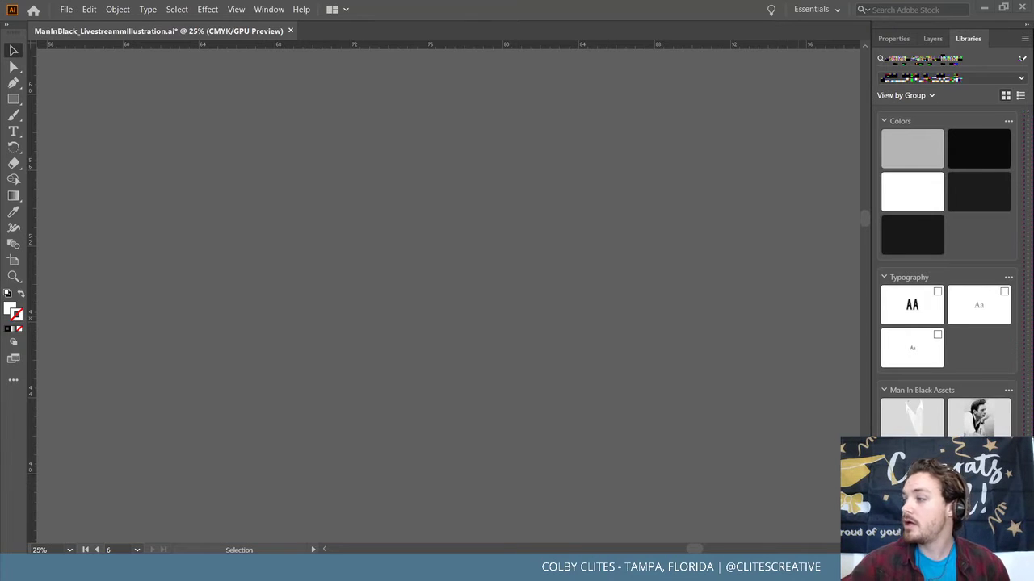
{"action": "key", "text": "ctrl+minus"}
{"action": "key", "text": "ctrl+minus"}
{"action": "key", "text": "ctrl+minus"}
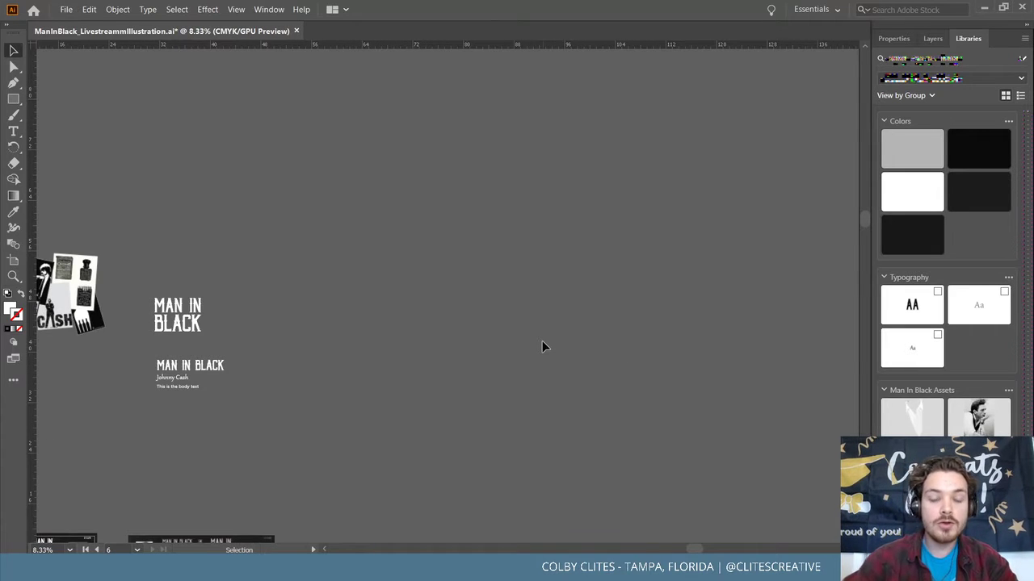
{"action": "scroll", "coordinate": [536, 353], "scroll_direction": "left", "scroll_amount": 5}
{"action": "scroll", "coordinate": [532, 357], "scroll_direction": "left", "scroll_amount": 3}
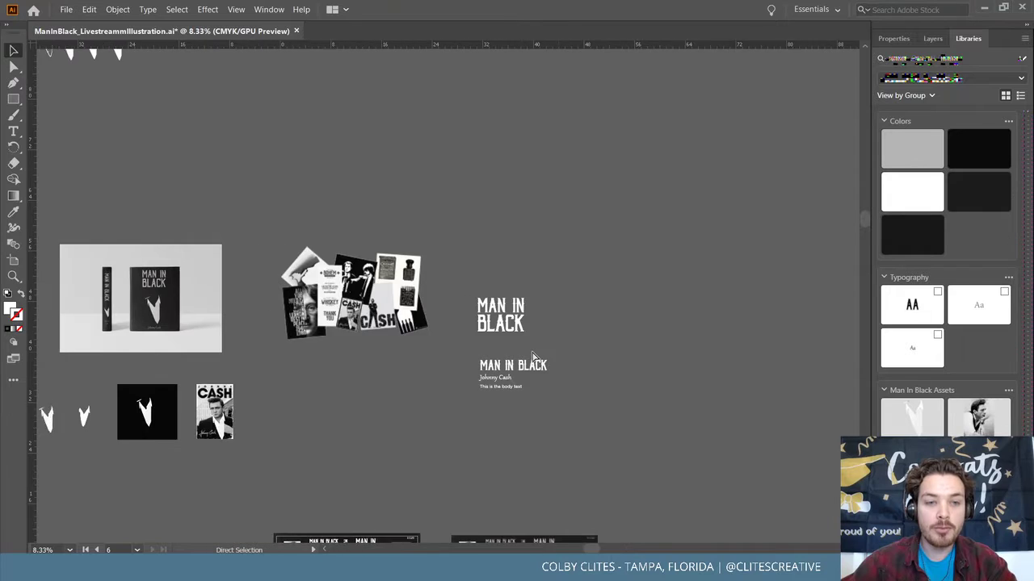
{"action": "key", "text": "ctrl+plus"}
{"action": "key", "text": "ctrl+plus"}
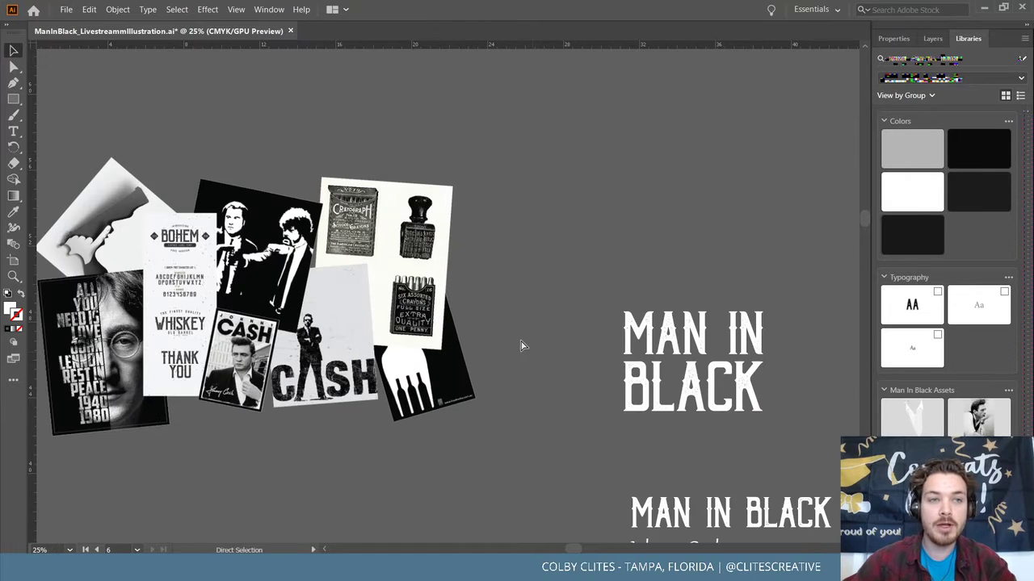
{"action": "scroll", "coordinate": [529, 339], "scroll_direction": "left", "scroll_amount": 5}
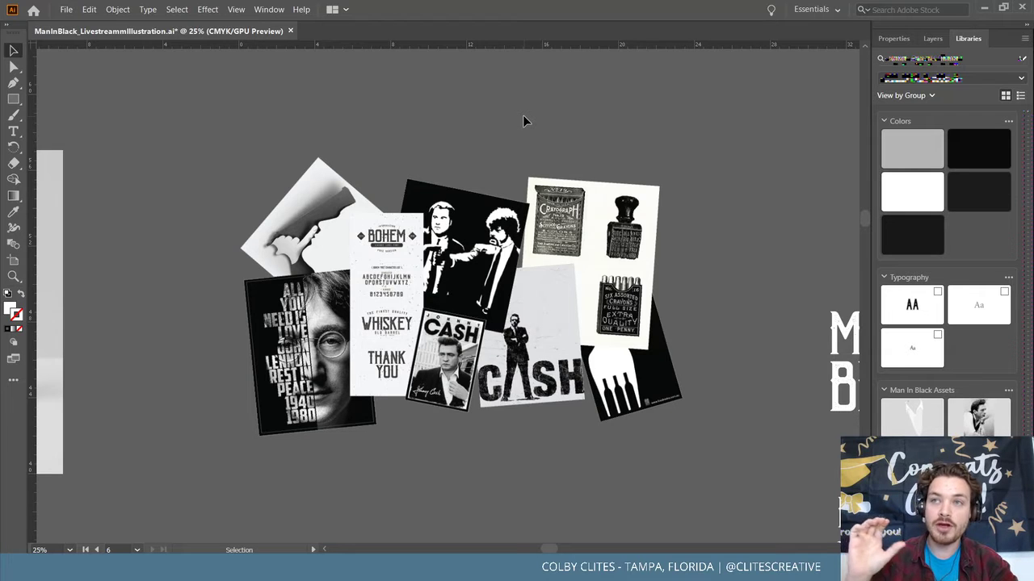
{"action": "key", "text": "a"}
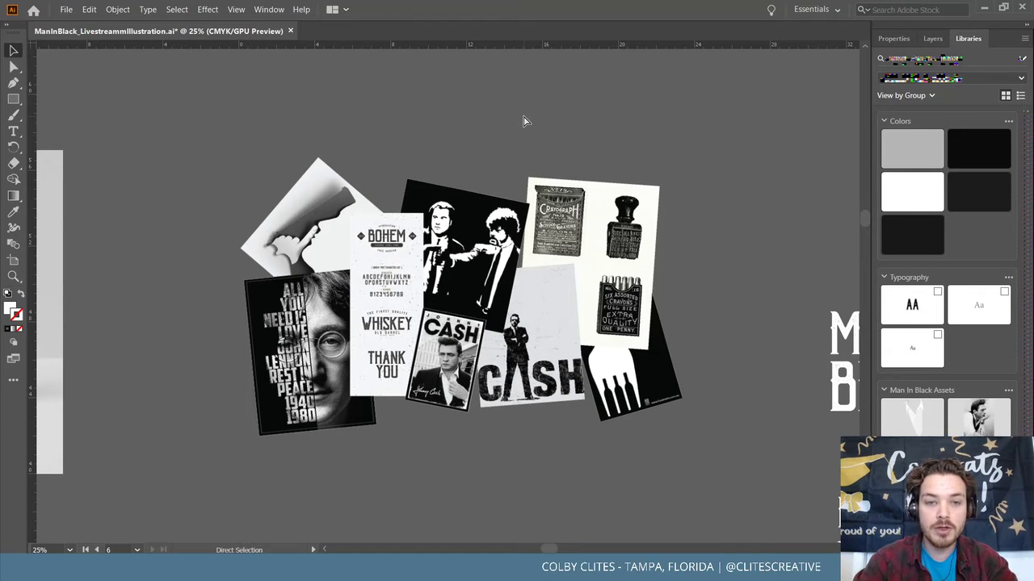
{"action": "key", "text": "ctrl+a"}
{"action": "left_click", "coordinate": [523, 121]}
{"action": "key", "text": "ctrl+minus"}
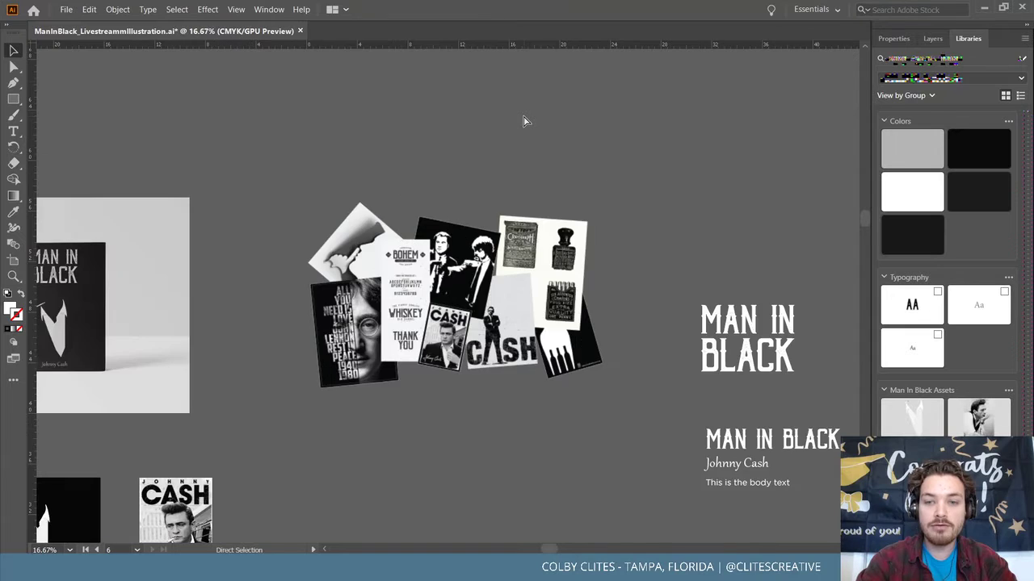
{"action": "key", "text": "ctrl+plus"}
{"action": "key", "text": "v"}
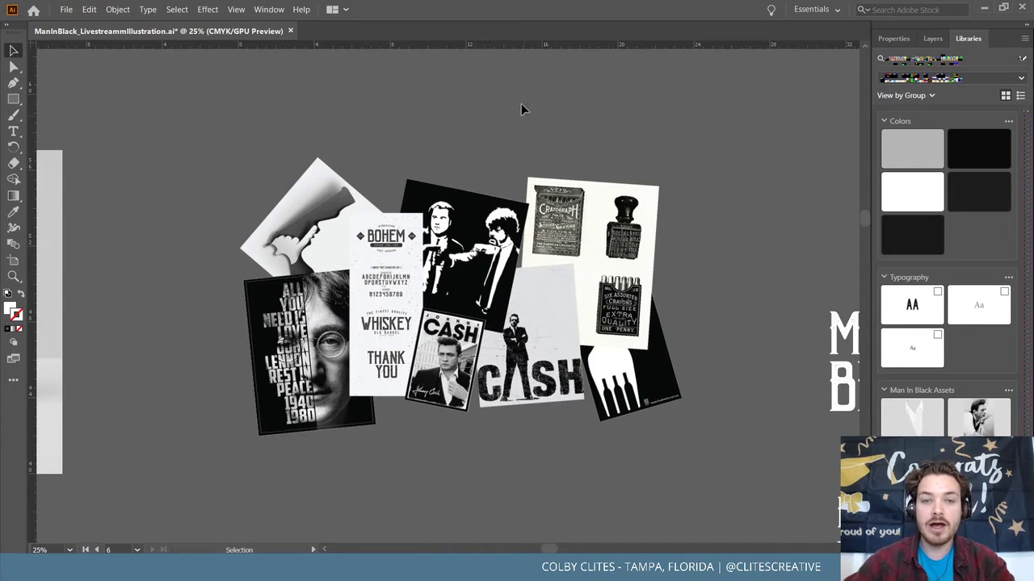
Look over the inspiration collage, the neighbouring book mockup, the title type samples and the shirt collar illustrations.
{"action": "left_click", "coordinate": [414, 257]}
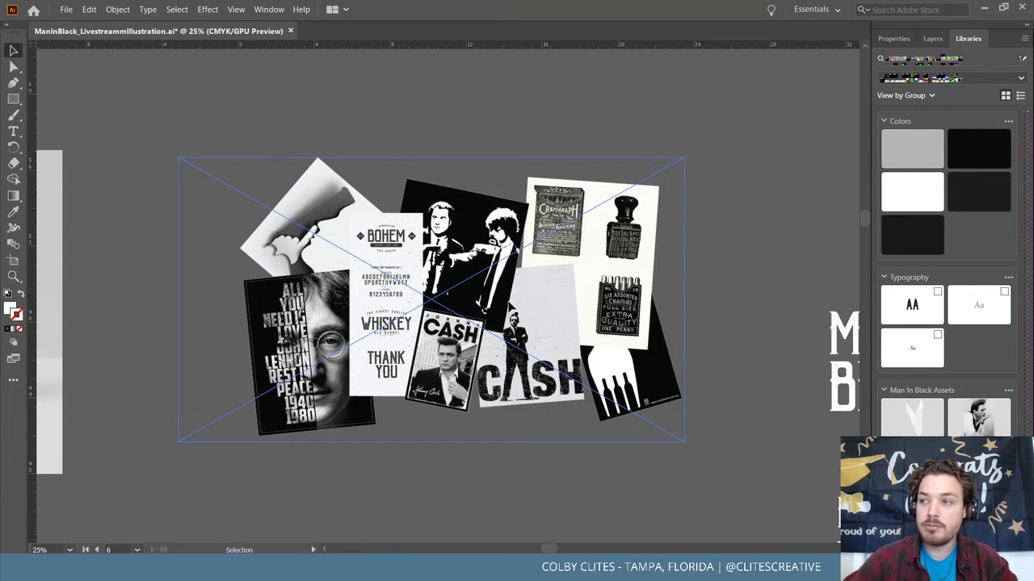
{"action": "scroll", "coordinate": [668, 358], "scroll_direction": "left", "scroll_amount": 2, "text": "ctrl"}
{"action": "scroll", "coordinate": [669, 358], "scroll_direction": "left", "scroll_amount": 8, "text": "ctrl"}
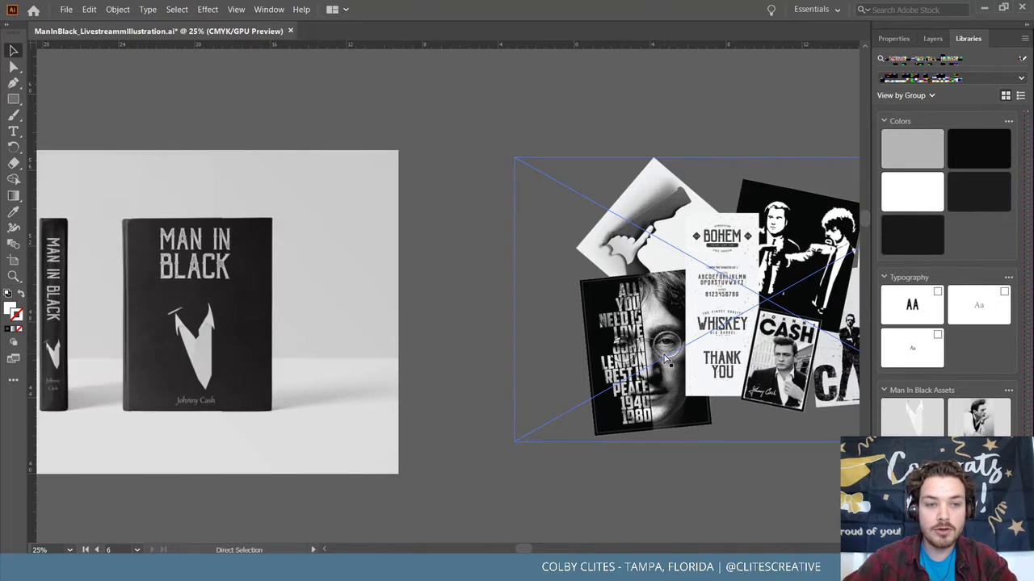
{"action": "scroll", "coordinate": [545, 349], "scroll_direction": "right", "scroll_amount": 3, "text": "ctrl"}
{"action": "scroll", "coordinate": [545, 349], "scroll_direction": "right", "scroll_amount": 15, "text": "ctrl"}
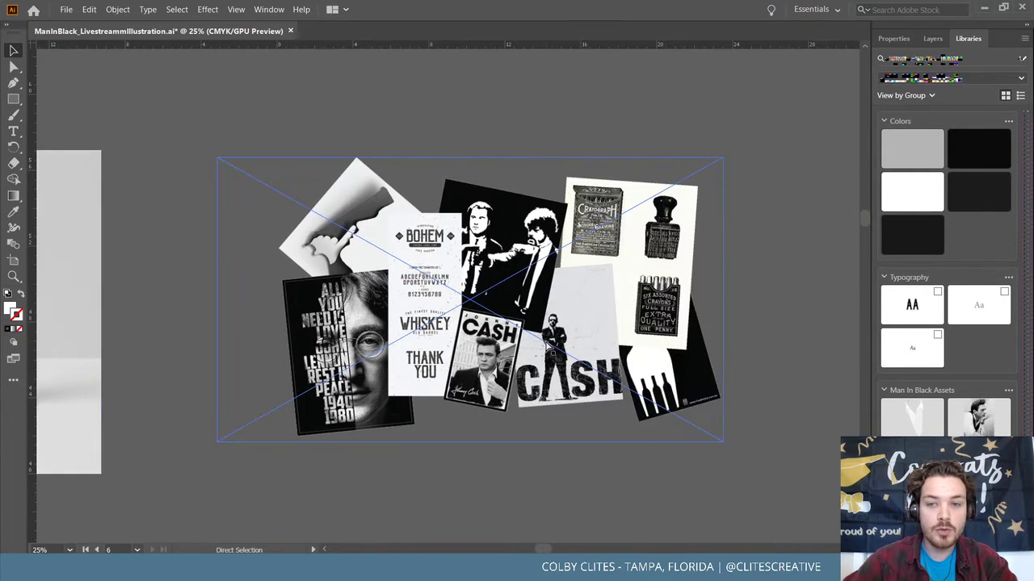
{"action": "scroll", "coordinate": [577, 342], "scroll_direction": "down", "scroll_amount": 3}
{"action": "scroll", "coordinate": [602, 345], "scroll_direction": "down", "scroll_amount": 2}
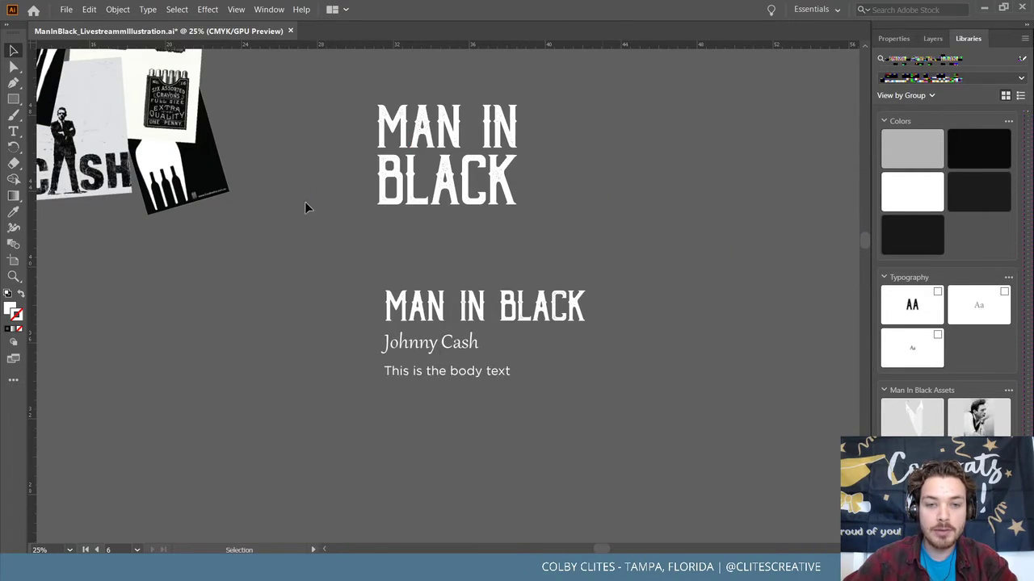
{"action": "scroll", "coordinate": [402, 300], "scroll_direction": "down", "scroll_amount": 1, "text": "alt"}
{"action": "scroll", "coordinate": [402, 301], "scroll_direction": "left", "scroll_amount": 10, "text": "ctrl"}
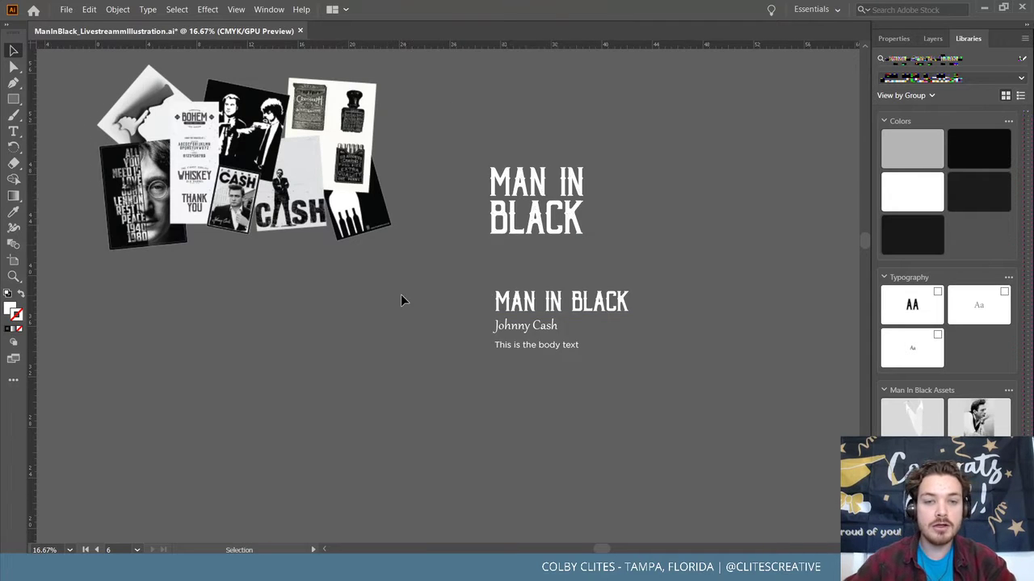
{"action": "scroll", "coordinate": [401, 301], "scroll_direction": "down", "scroll_amount": 10}
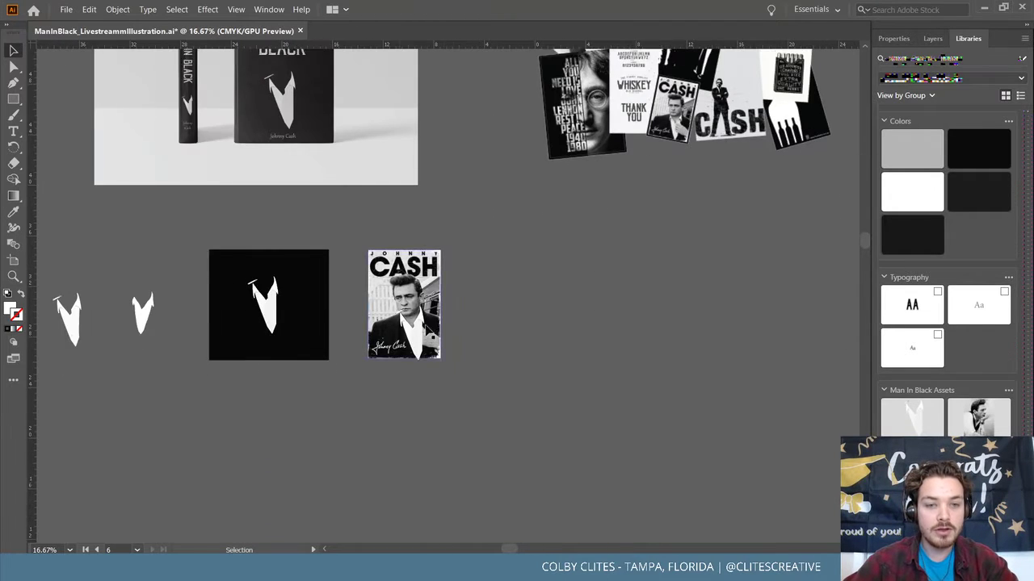
Compare the untextured Man in Black and Man in White jacket layouts, including flaps, back cover, spine and front cover.
{"action": "scroll", "coordinate": [425, 296], "scroll_direction": "right", "scroll_amount": 2, "text": "ctrl"}
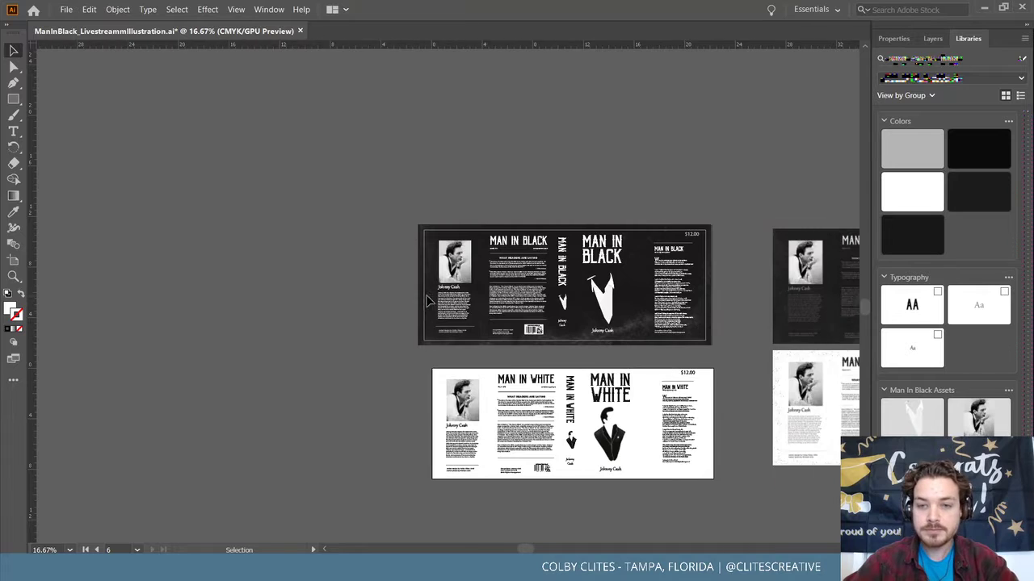
{"action": "scroll", "coordinate": [406, 295], "scroll_direction": "left", "scroll_amount": 1, "text": "ctrl"}
{"action": "scroll", "coordinate": [422, 298], "scroll_direction": "up", "scroll_amount": 1, "text": "alt"}
{"action": "scroll", "coordinate": [422, 298], "scroll_direction": "up", "scroll_amount": 1, "text": "alt"}
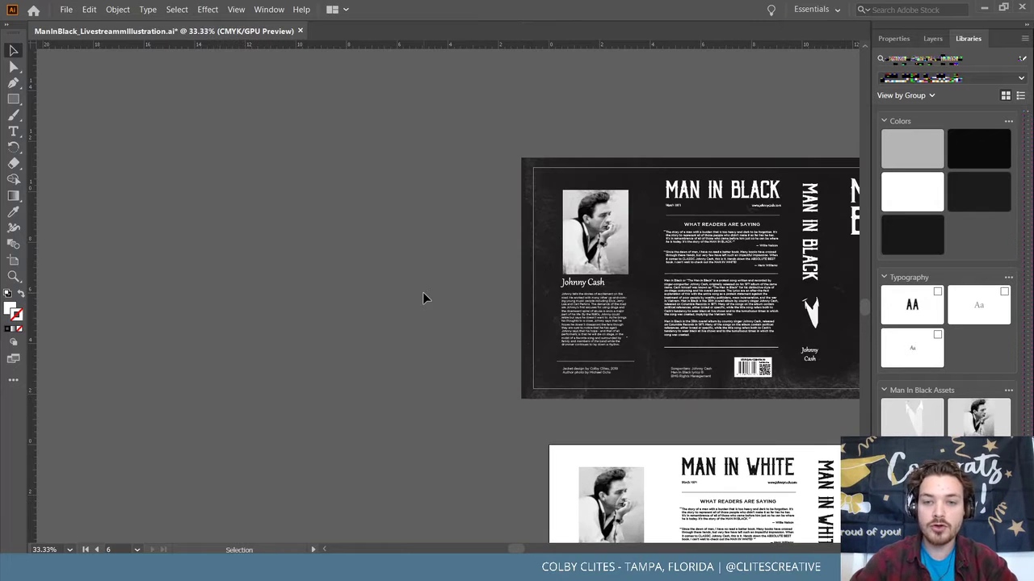
{"action": "scroll", "coordinate": [422, 298], "scroll_direction": "down", "scroll_amount": 3}
{"action": "scroll", "coordinate": [424, 298], "scroll_direction": "right", "scroll_amount": 3, "text": "ctrl"}
{"action": "scroll", "coordinate": [424, 298], "scroll_direction": "right", "scroll_amount": 3, "text": "ctrl"}
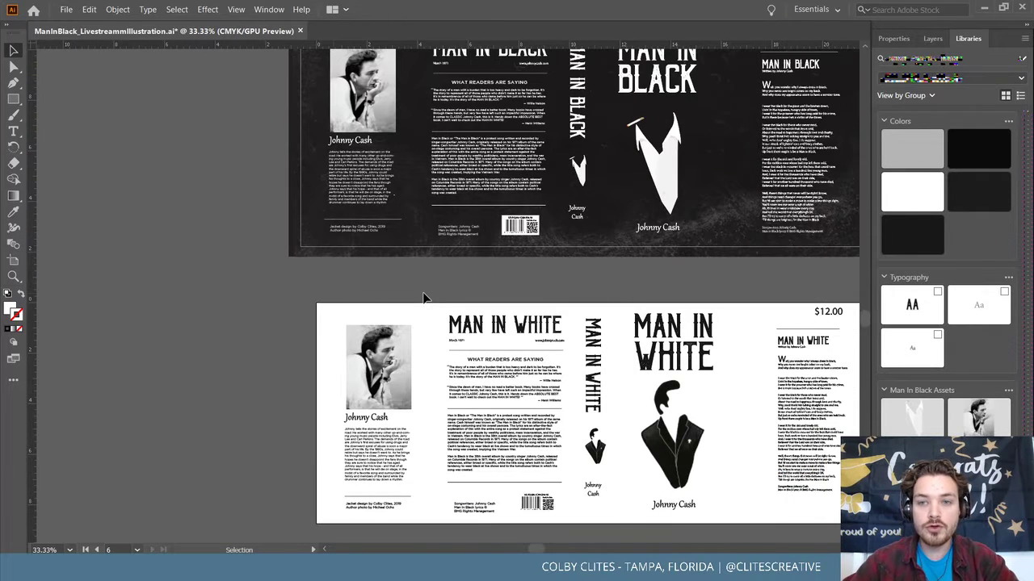
{"action": "scroll", "coordinate": [424, 298], "scroll_direction": "up", "scroll_amount": 2}
{"action": "scroll", "coordinate": [424, 298], "scroll_direction": "down", "scroll_amount": 1}
{"action": "scroll", "coordinate": [424, 298], "scroll_direction": "up", "scroll_amount": 1}
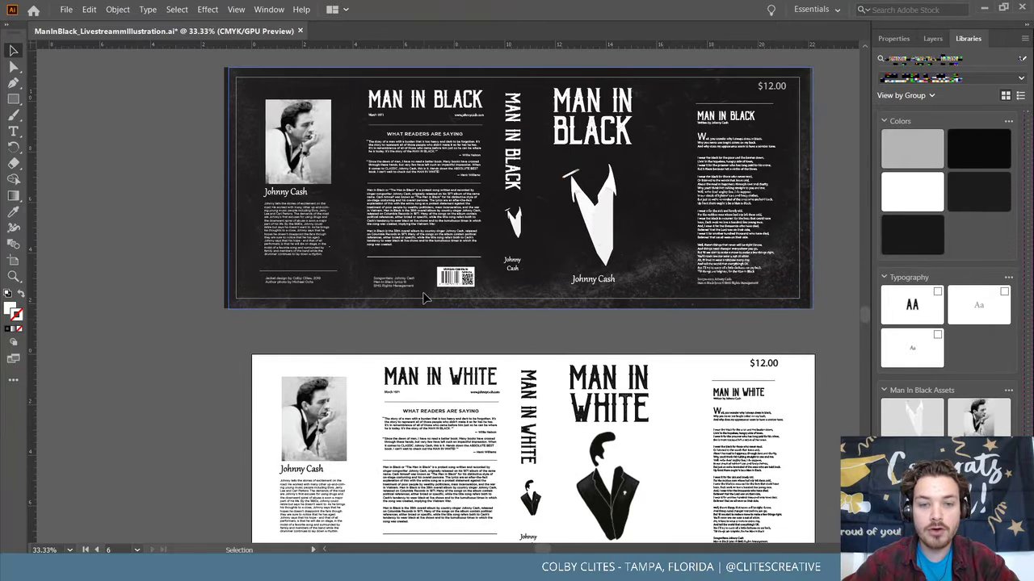
{"action": "scroll", "coordinate": [406, 307], "scroll_direction": "down", "scroll_amount": 1, "text": "alt"}
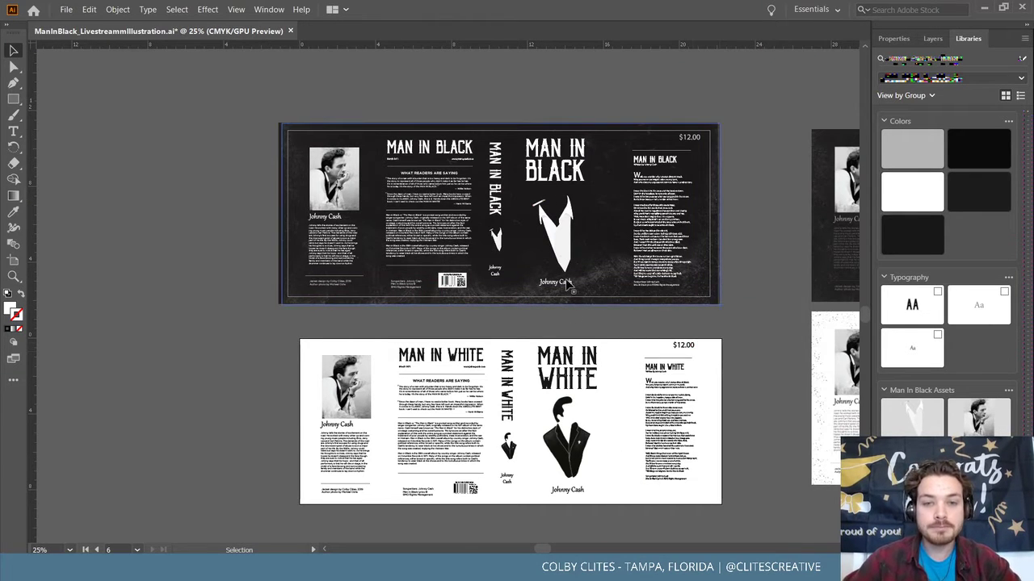
{"action": "scroll", "coordinate": [594, 283], "scroll_direction": "up", "scroll_amount": 1, "text": "alt"}
{"action": "scroll", "coordinate": [654, 364], "scroll_direction": "up", "scroll_amount": 2}
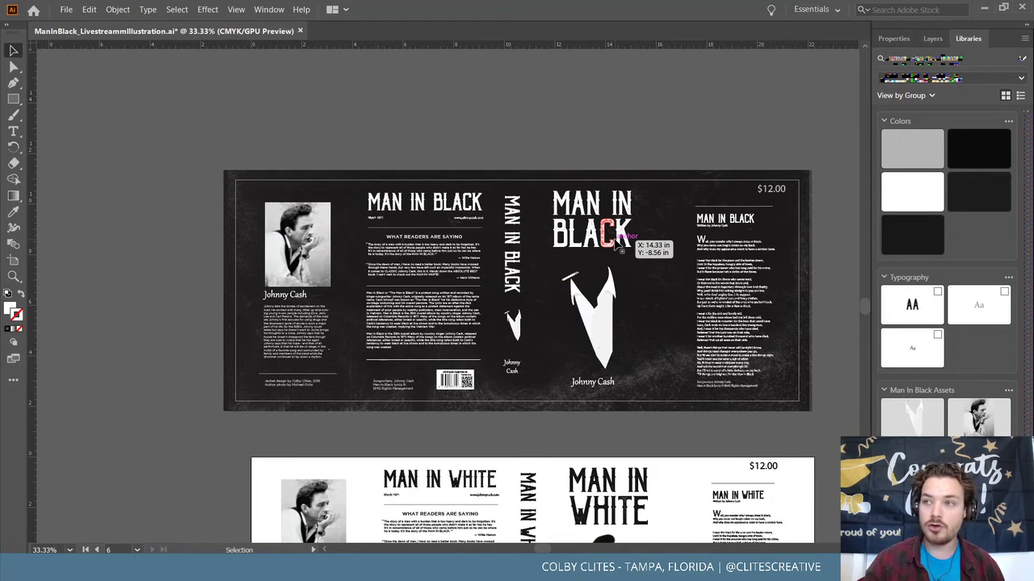
Compare the white collar illustration on the untextured Man in Black front cover with the suited figure on Man in White.
{"action": "scroll", "coordinate": [666, 99], "scroll_direction": "down", "scroll_amount": 1}
{"action": "scroll", "coordinate": [666, 97], "scroll_direction": "down", "scroll_amount": 3}
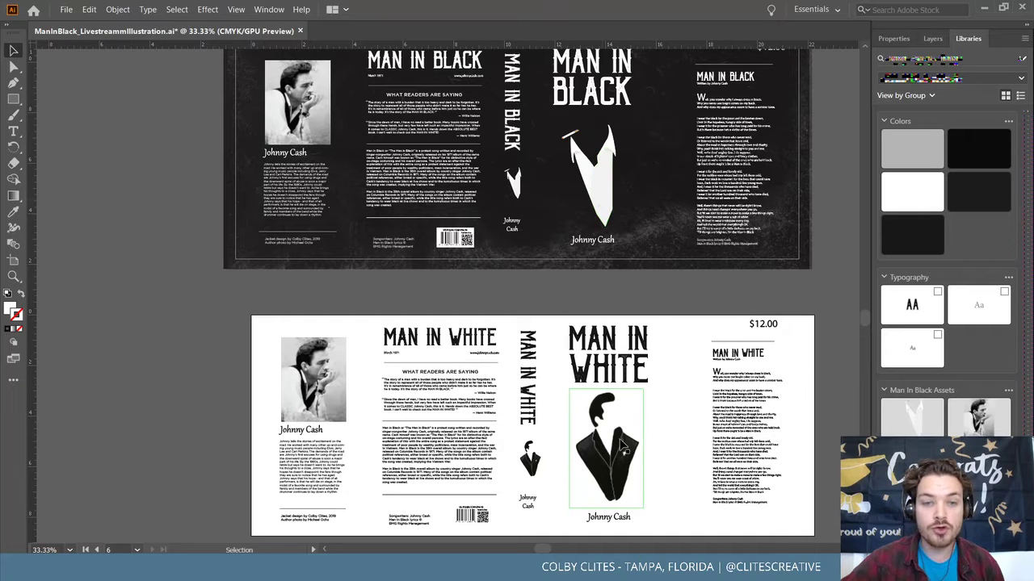
{"action": "scroll", "coordinate": [832, 370], "scroll_direction": "down", "scroll_amount": 1}
{"action": "scroll", "coordinate": [843, 371], "scroll_direction": "up", "scroll_amount": 3}
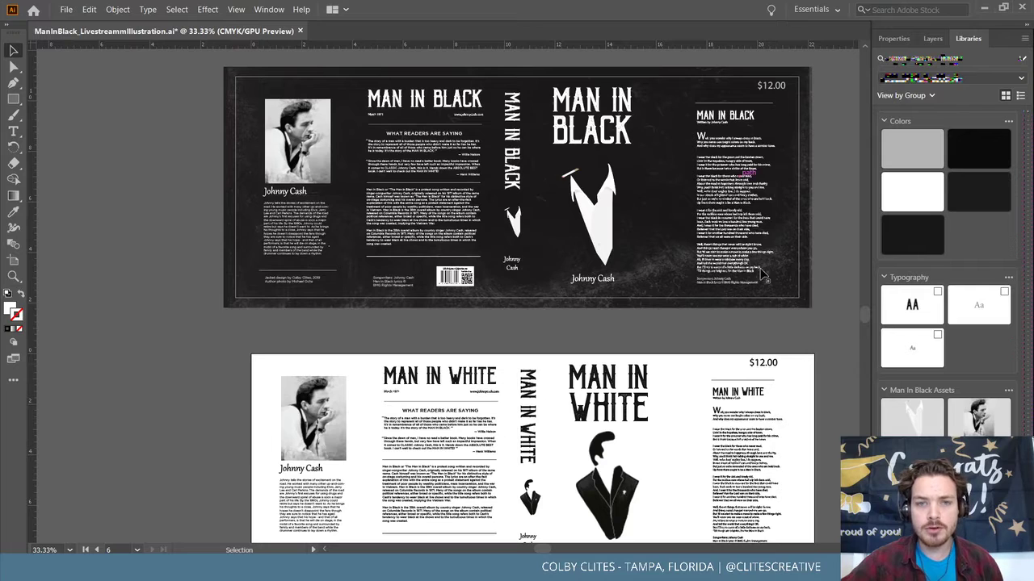
{"action": "scroll", "coordinate": [780, 378], "scroll_direction": "down", "scroll_amount": 1}
{"action": "key", "text": "a"}
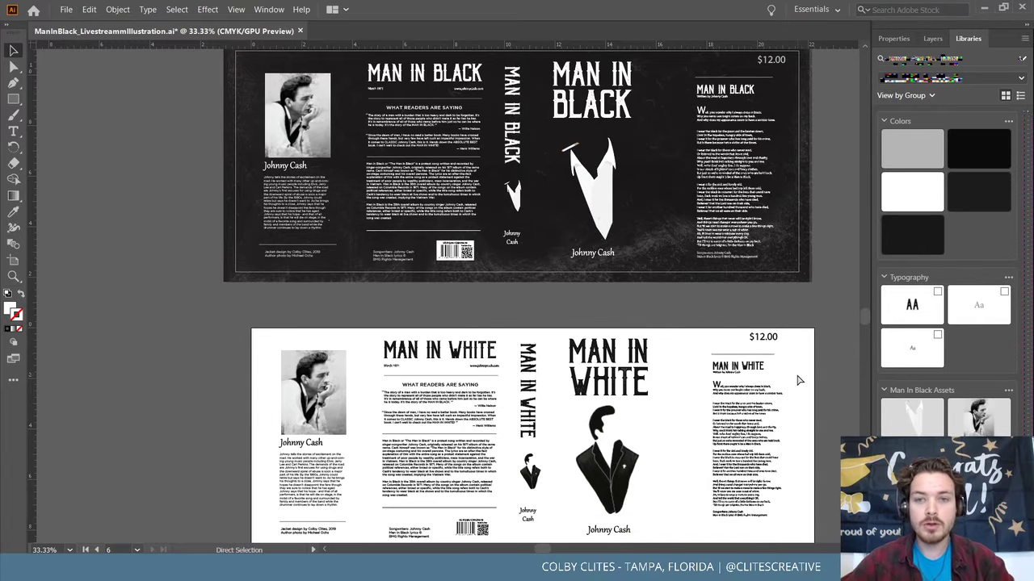
{"action": "key", "text": "v"}
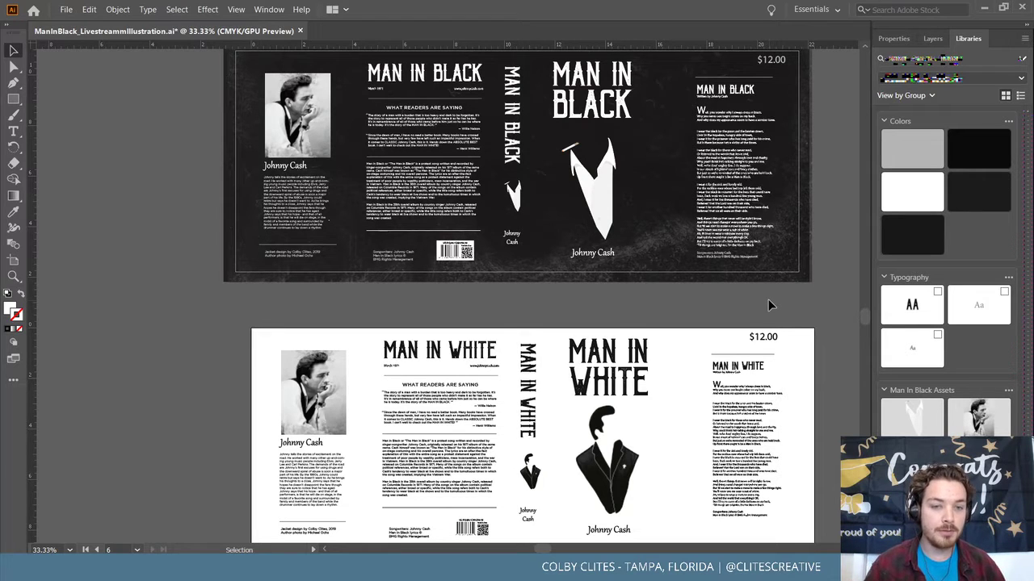
{"action": "key", "text": "a"}
{"action": "scroll", "coordinate": [770, 300], "scroll_direction": "right", "scroll_amount": 1}
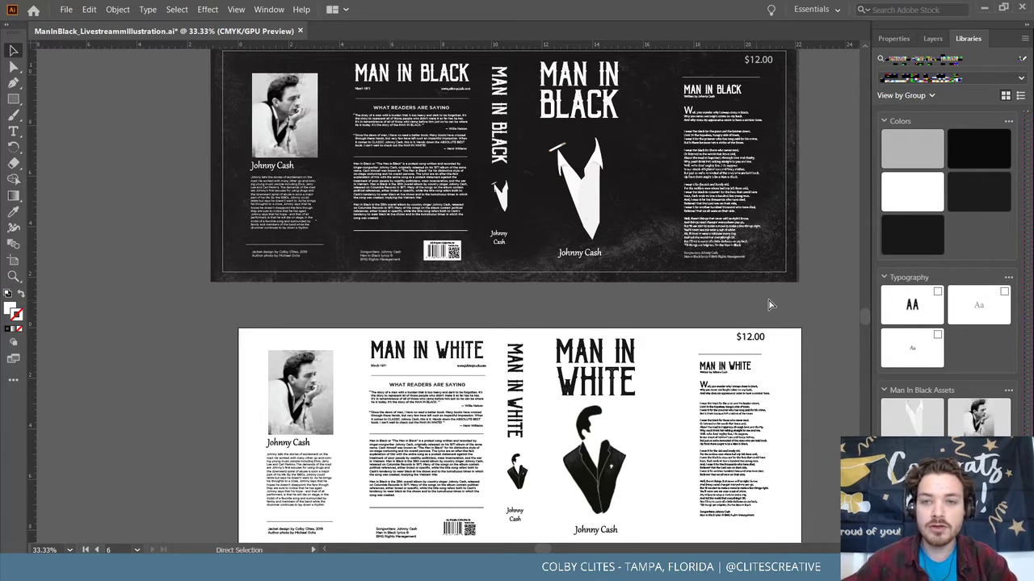
{"action": "key", "text": "v"}
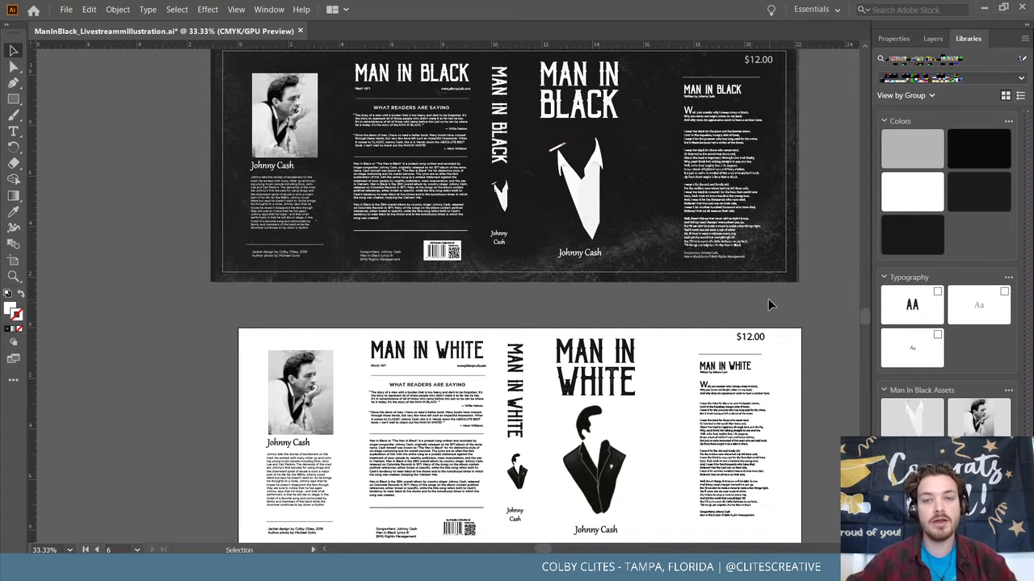
Go to the textured jacket versions and examine the Man in Black front cover, lyrics flap, spine, back cover and author flap up close.
{"action": "key", "text": "a"}
{"action": "scroll", "coordinate": [768, 301], "scroll_direction": "right", "scroll_amount": 10}
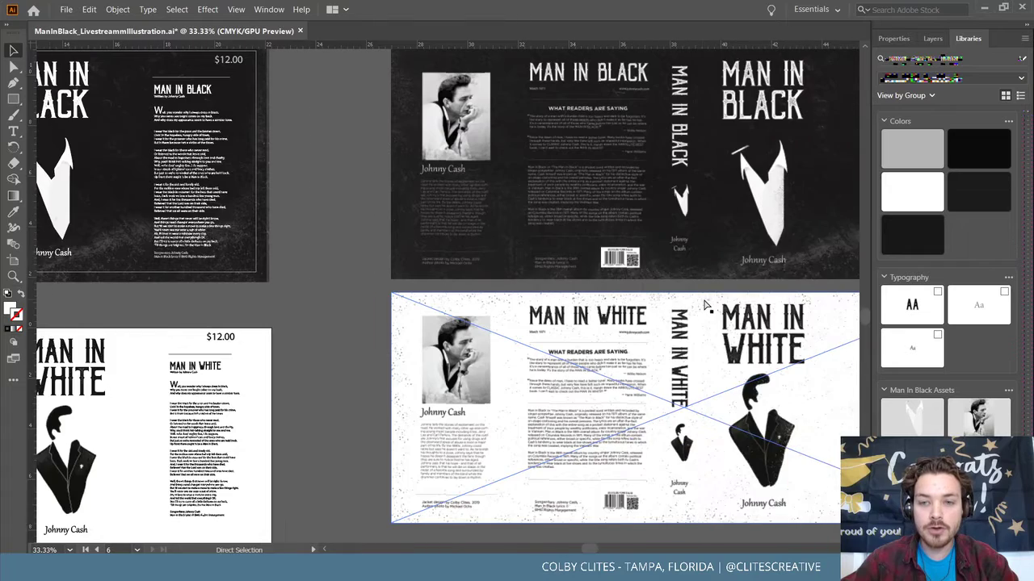
{"action": "scroll", "coordinate": [704, 305], "scroll_direction": "right", "scroll_amount": 5}
{"action": "key", "text": "v"}
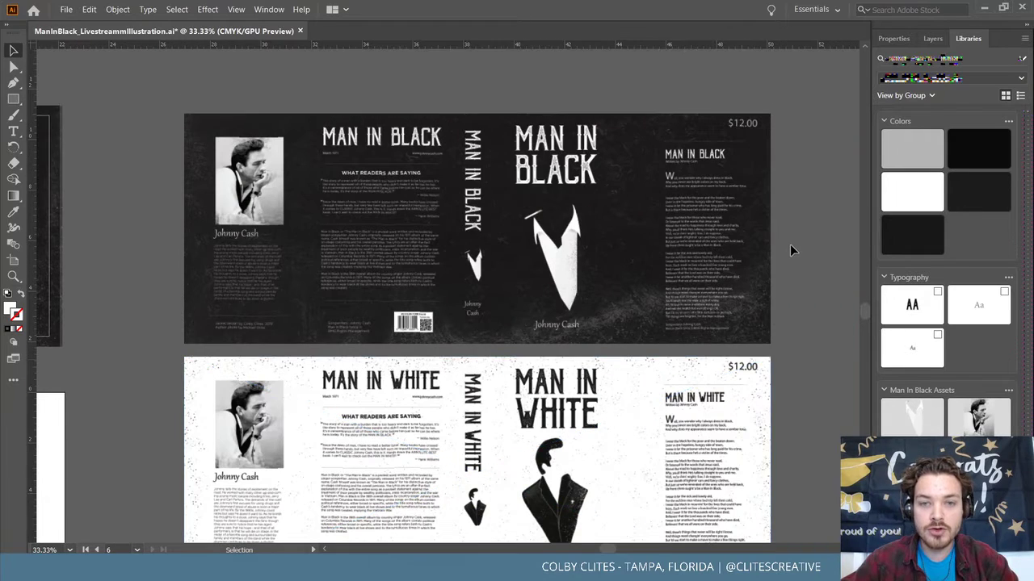
{"action": "key", "text": "a"}
{"action": "key", "text": "ctrl+equal"}
{"action": "key", "text": "ctrl+equal"}
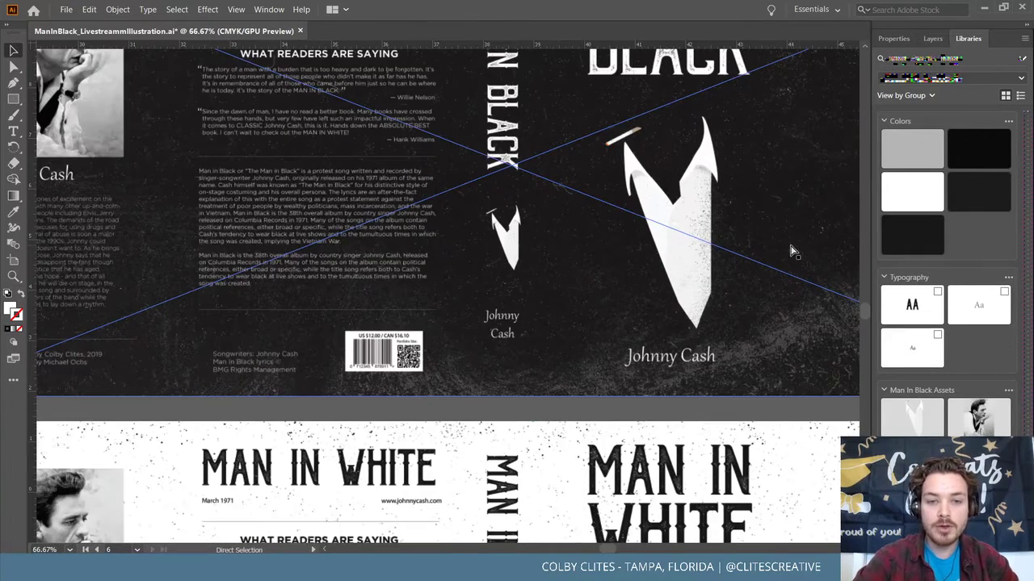
{"action": "key", "text": "v"}
{"action": "scroll", "coordinate": [791, 252], "scroll_direction": "up", "scroll_amount": 2}
{"action": "scroll", "coordinate": [356, 93], "scroll_direction": "up", "scroll_amount": 1}
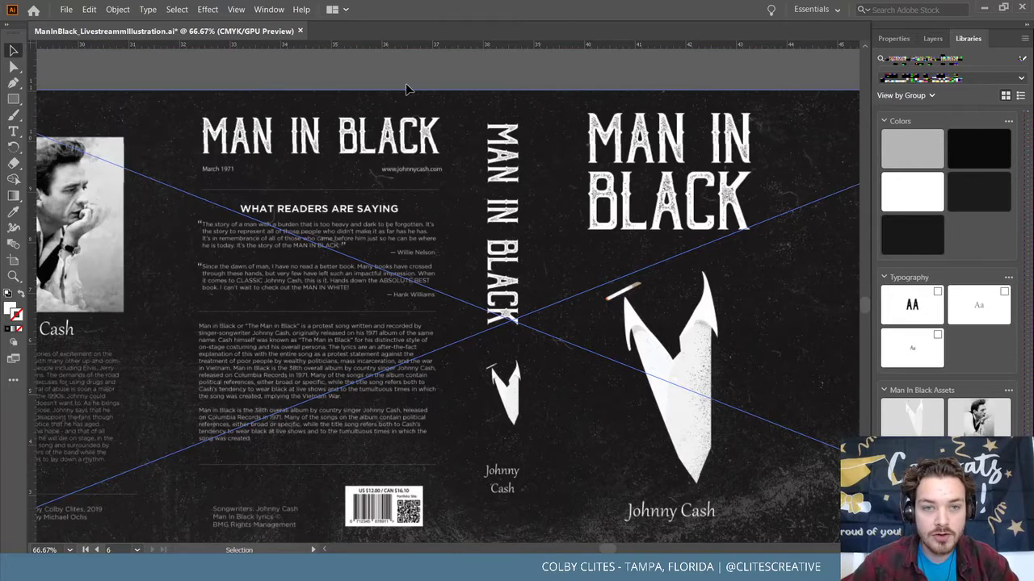
{"action": "scroll", "coordinate": [400, 75], "scroll_direction": "right", "scroll_amount": 5}
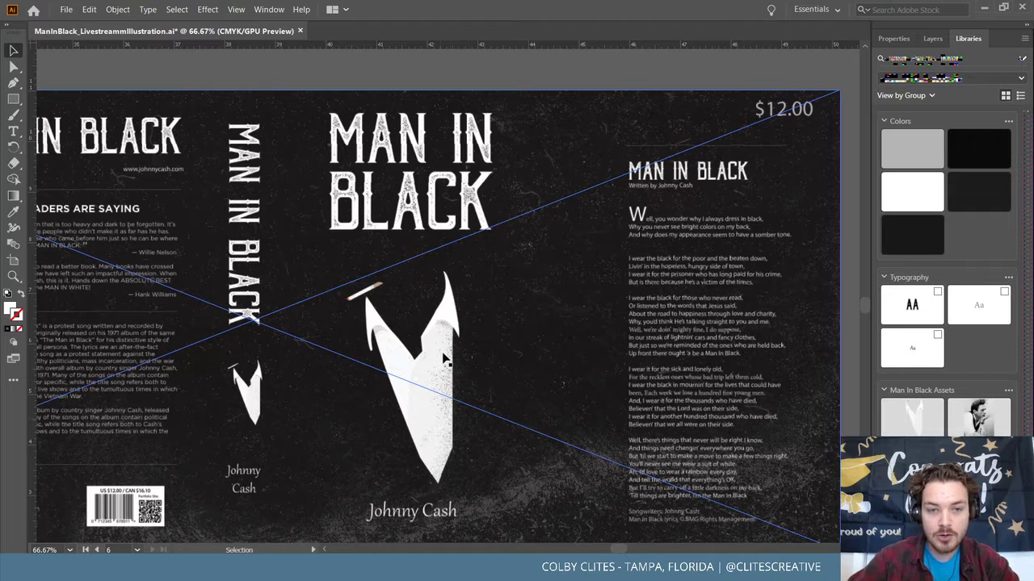
{"action": "scroll", "coordinate": [436, 420], "scroll_direction": "left", "scroll_amount": 3}
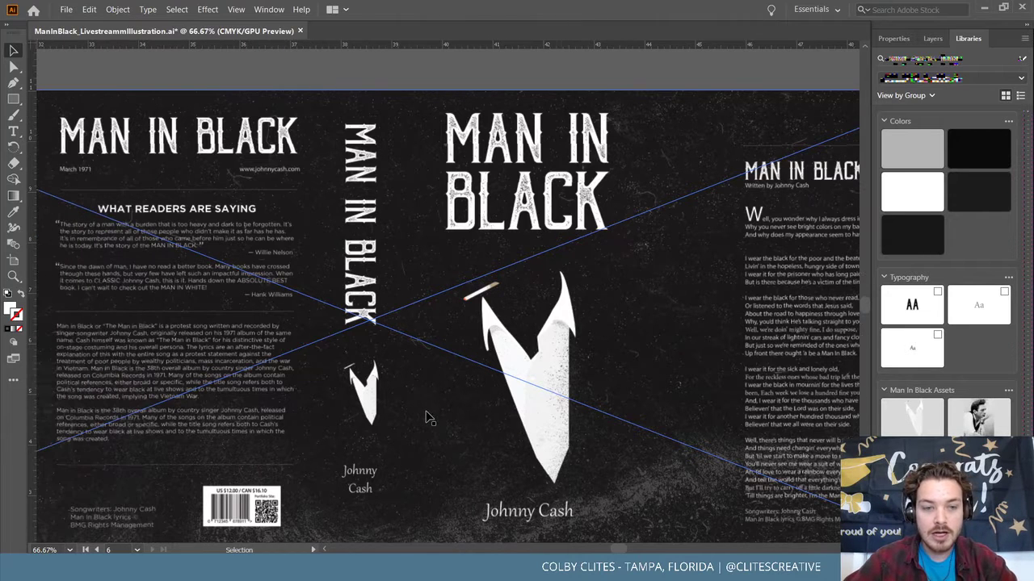
{"action": "scroll", "coordinate": [428, 418], "scroll_direction": "left", "scroll_amount": 7}
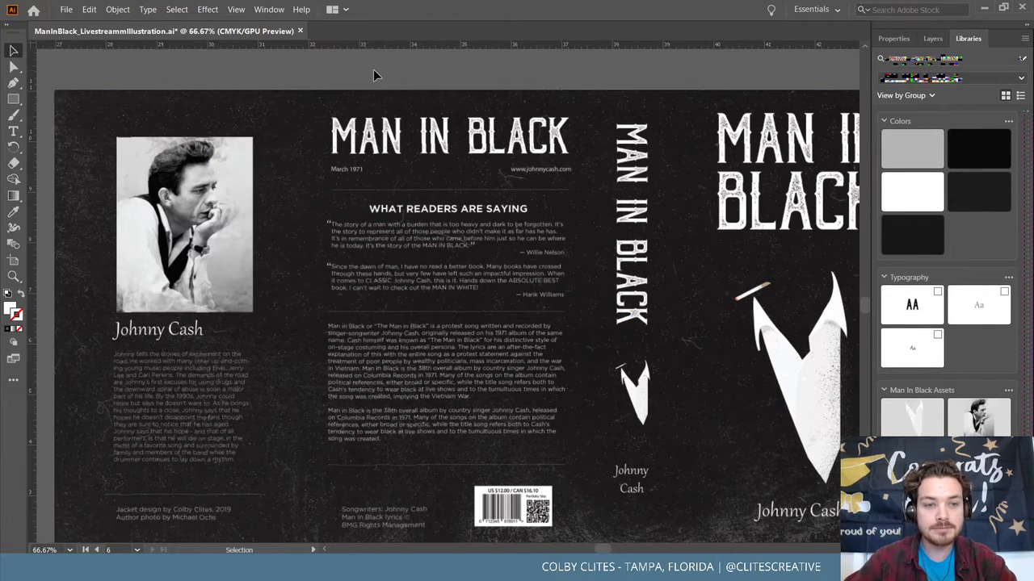
{"action": "scroll", "coordinate": [373, 69], "scroll_direction": "left", "scroll_amount": 2}
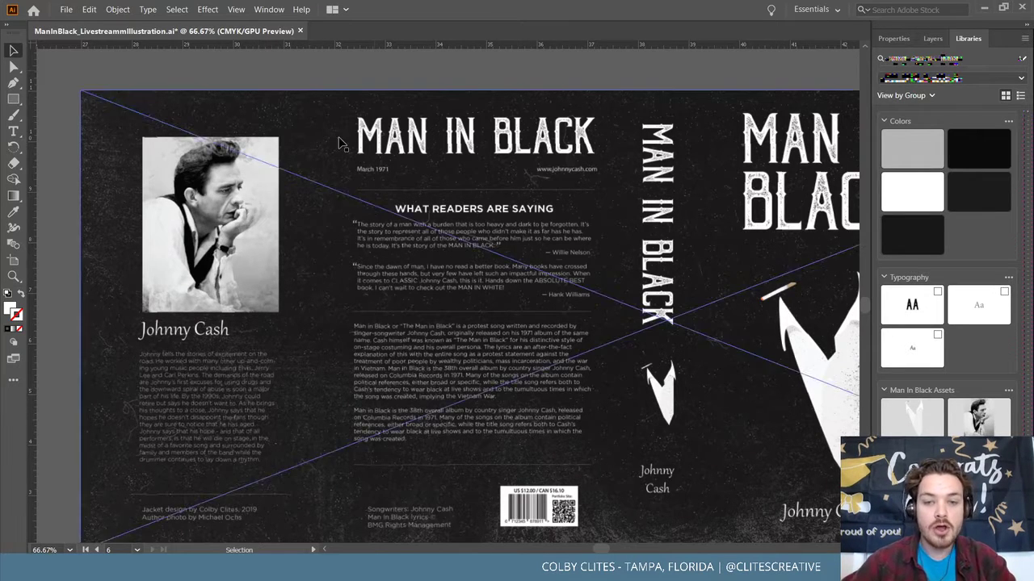
Examine the textured Man in White jacket from the author flap across the back cover, spine and front cover to the lyrics flap.
{"action": "scroll", "coordinate": [318, 143], "scroll_direction": "down", "scroll_amount": 3}
{"action": "scroll", "coordinate": [318, 143], "scroll_direction": "up", "scroll_amount": 1}
{"action": "scroll", "coordinate": [373, 153], "scroll_direction": "down", "scroll_amount": 5}
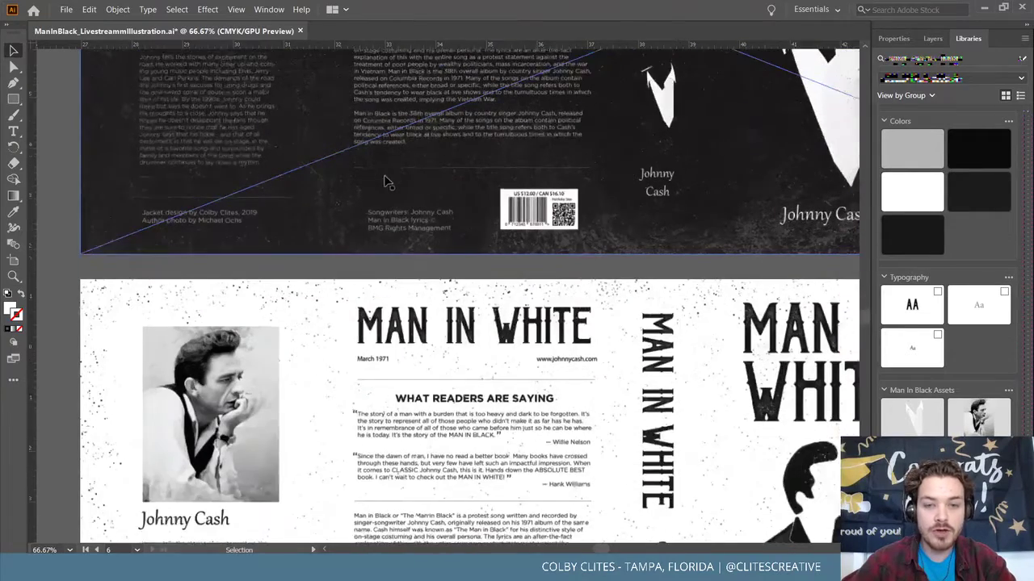
{"action": "scroll", "coordinate": [351, 174], "scroll_direction": "down", "scroll_amount": 1}
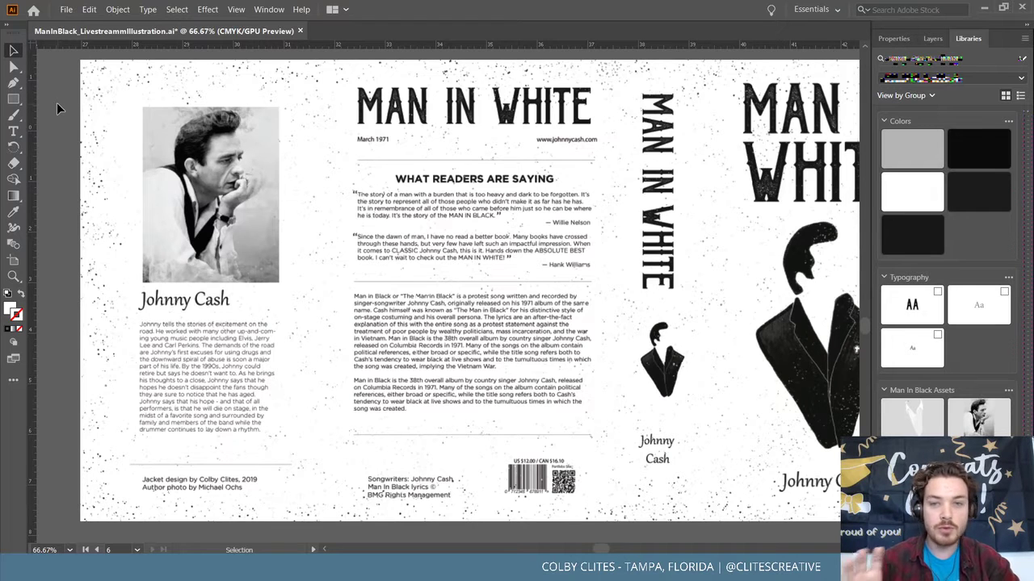
{"action": "scroll", "coordinate": [56, 102], "scroll_direction": "right", "scroll_amount": 5}
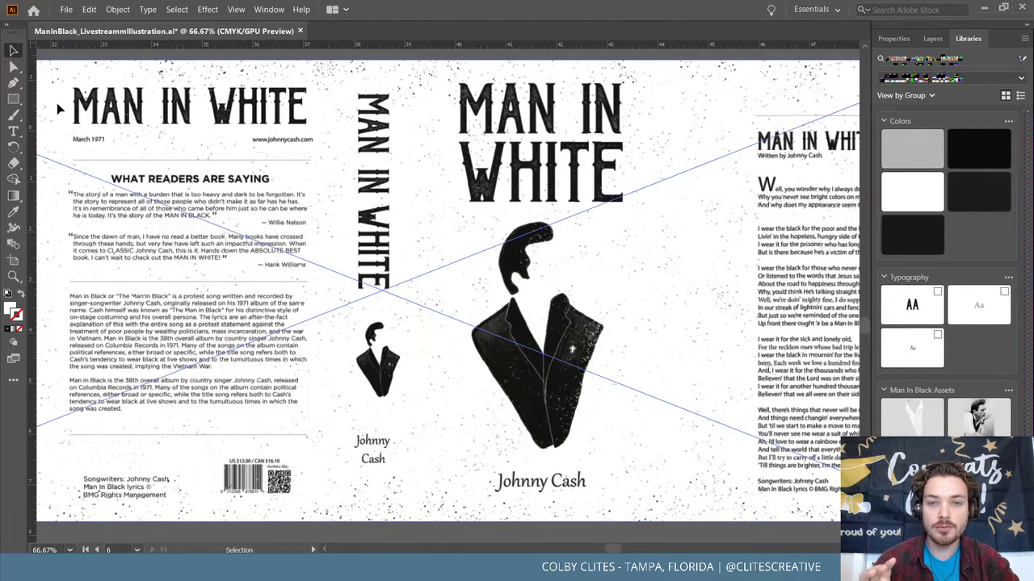
{"action": "scroll", "coordinate": [57, 102], "scroll_direction": "right", "scroll_amount": 5}
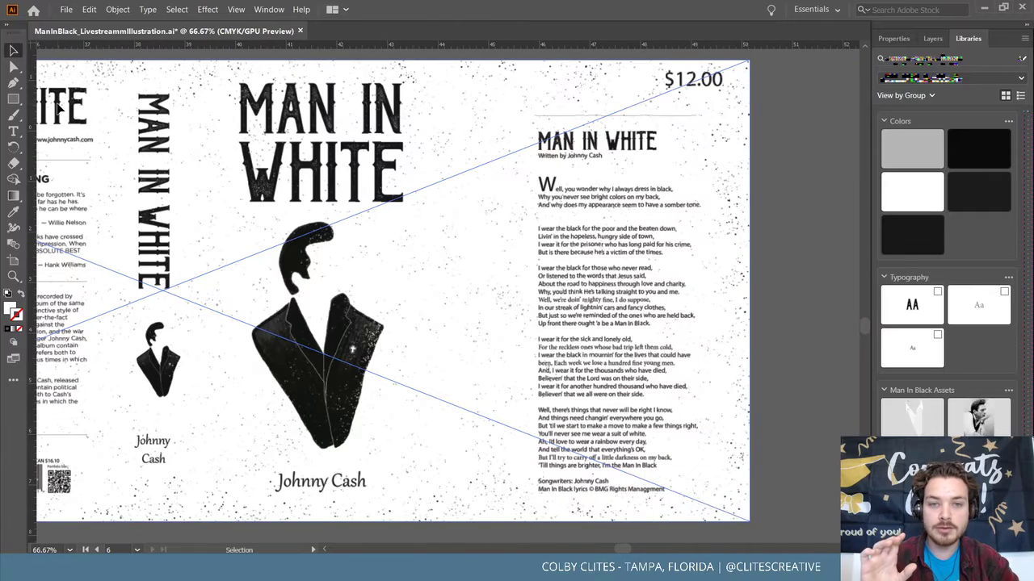
{"action": "scroll", "coordinate": [56, 103], "scroll_direction": "left", "scroll_amount": 2}
{"action": "scroll", "coordinate": [56, 102], "scroll_direction": "left", "scroll_amount": 1}
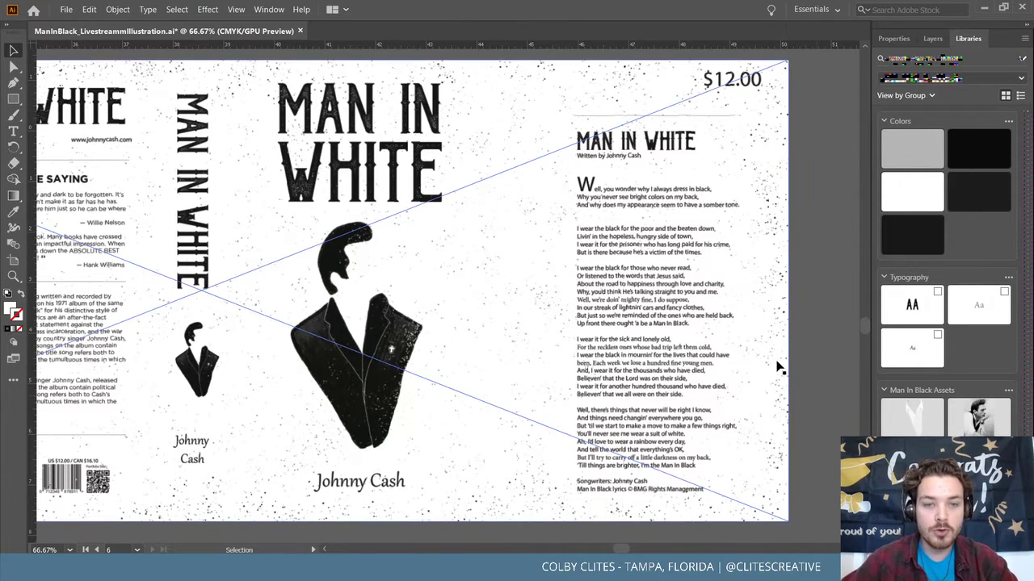
{"action": "scroll", "coordinate": [767, 347], "scroll_direction": "right", "scroll_amount": 2}
View the textured jackets beside the untextured originals to compare both versions as a whole.
{"action": "key", "text": "a"}
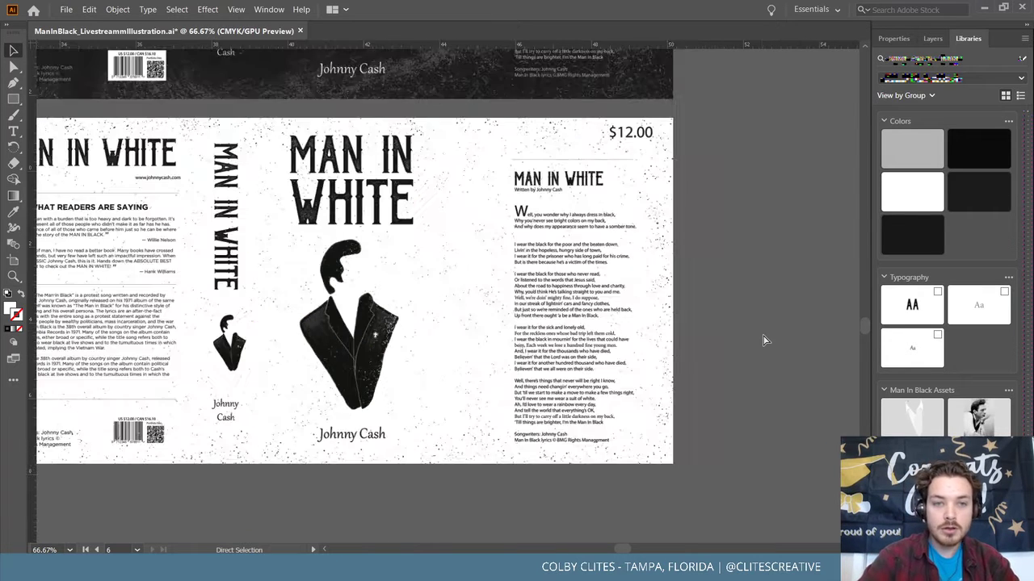
{"action": "key", "text": "ctrl+minus"}
{"action": "key", "text": "ctrl+minus"}
{"action": "key", "text": "ctrl+minus"}
{"action": "scroll", "coordinate": [764, 340], "scroll_direction": "up", "scroll_amount": 3}
{"action": "scroll", "coordinate": [764, 340], "scroll_direction": "left", "scroll_amount": 2, "text": "shift"}
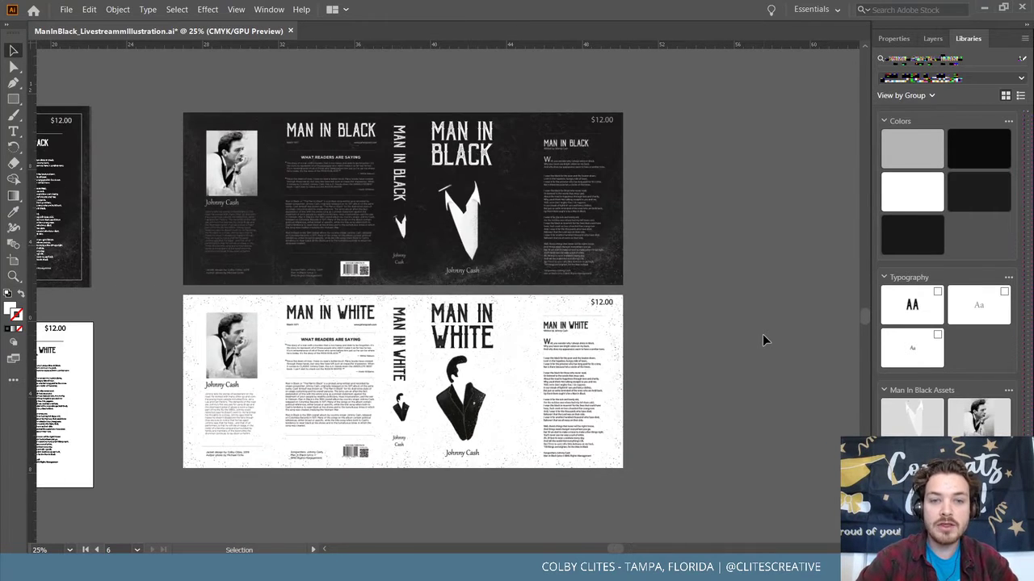
{"action": "key", "text": "ctrl+minus"}
{"action": "key", "text": "ctrl+minus"}
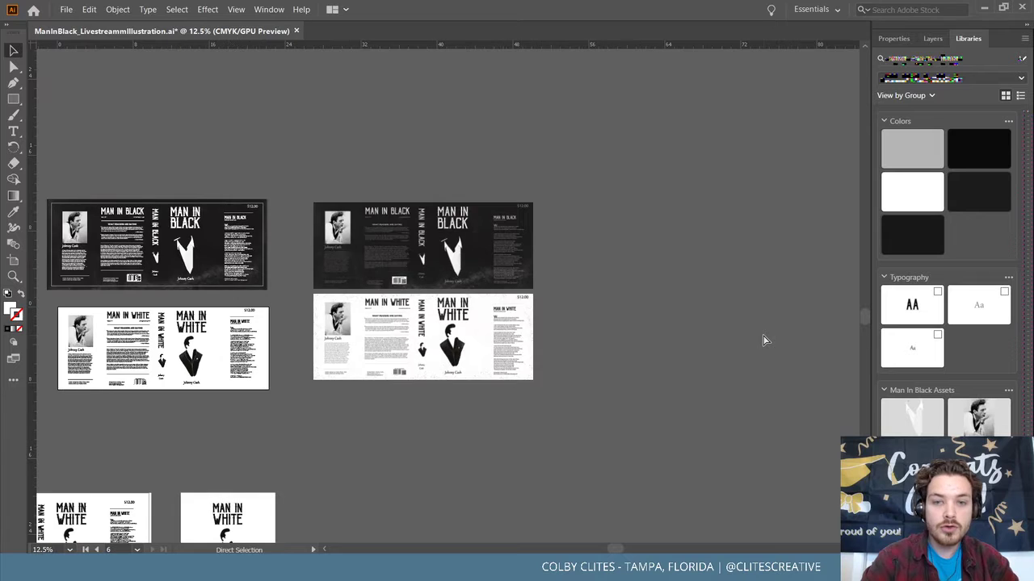
{"action": "key", "text": "ctrl+plus"}
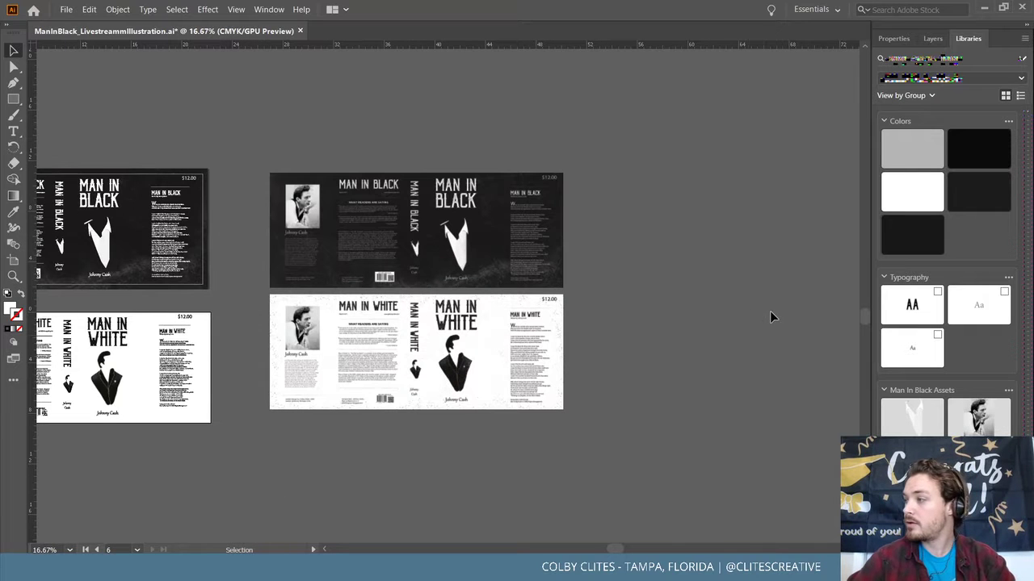
Take a final look at the textured Man in Black and Man in White jackets up close and beside the originals.
{"action": "key", "text": "ctrl+plus"}
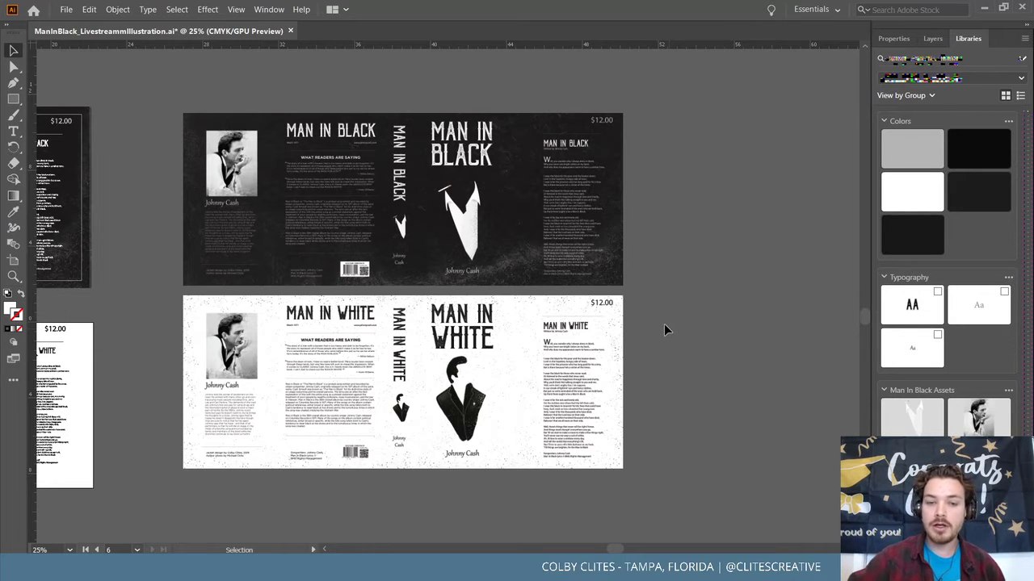
{"action": "mouse_move", "coordinate": [480, 575]}
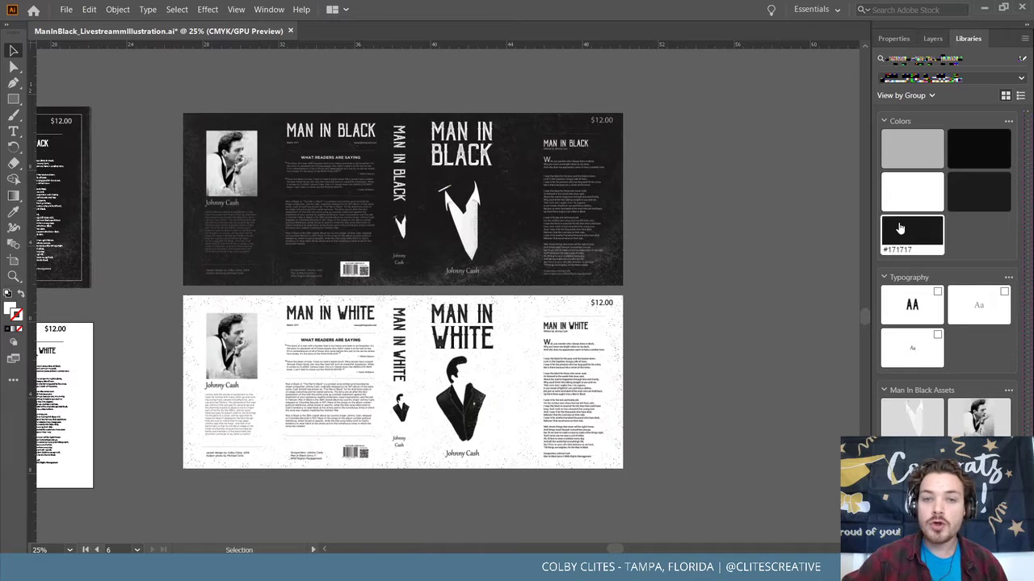
{"action": "scroll", "coordinate": [789, 242], "scroll_direction": "left", "scroll_amount": 3}
{"action": "scroll", "coordinate": [790, 241], "scroll_direction": "left", "scroll_amount": 2}
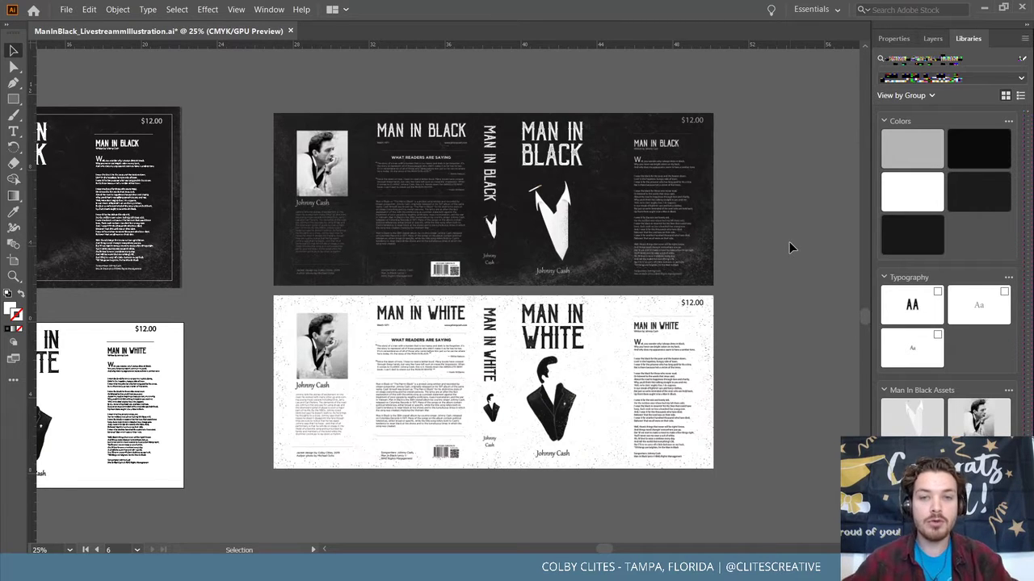
{"action": "key", "text": "a"}
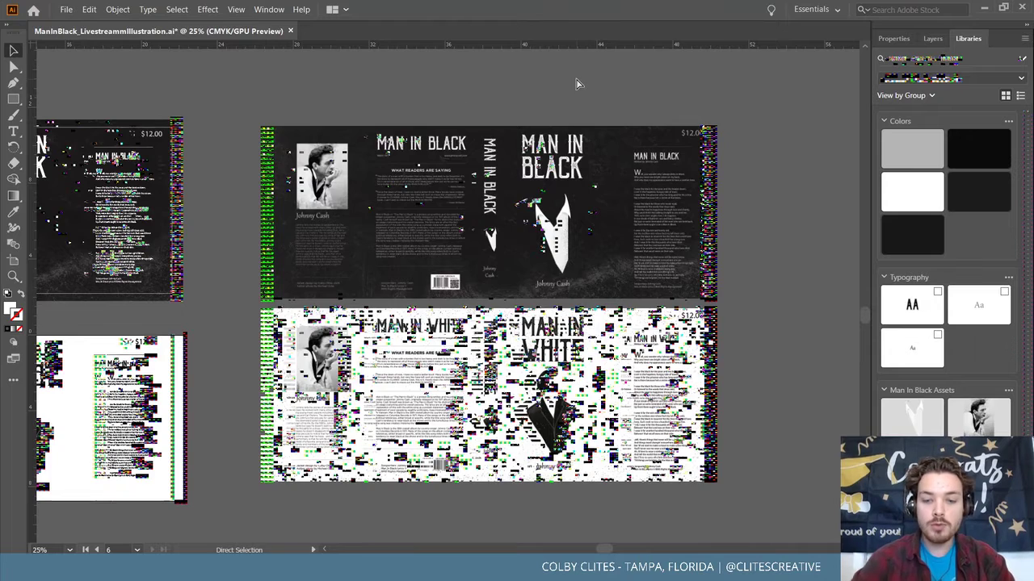
{"action": "key", "text": "ctrl+minus"}
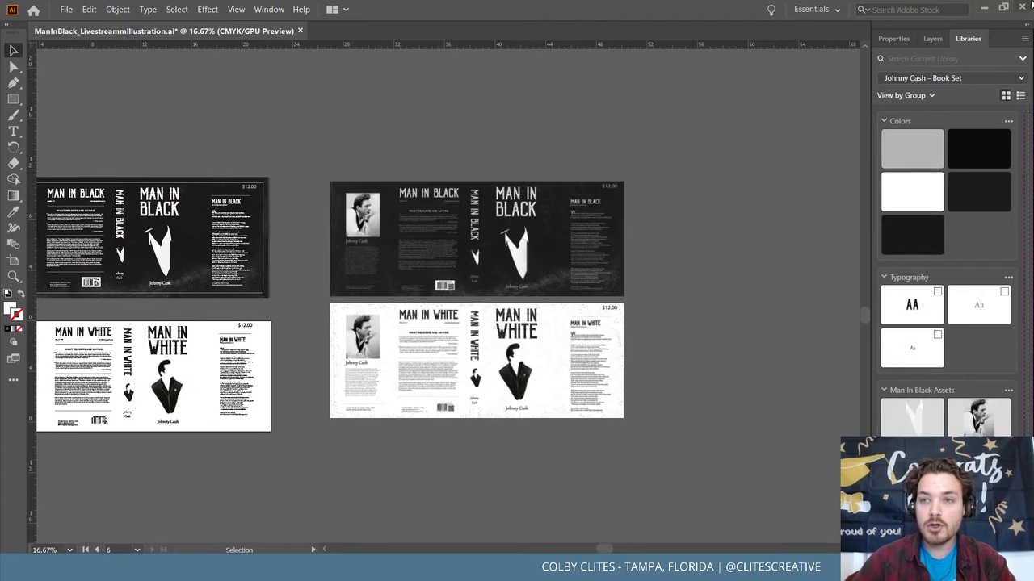
Close Illustrator, saving the changes to ManInBlack_LivestreammIllustration.ai, and switch to BookMockup_Cover.psd in Photoshop.
{"action": "left_click", "coordinate": [1022, 8]}
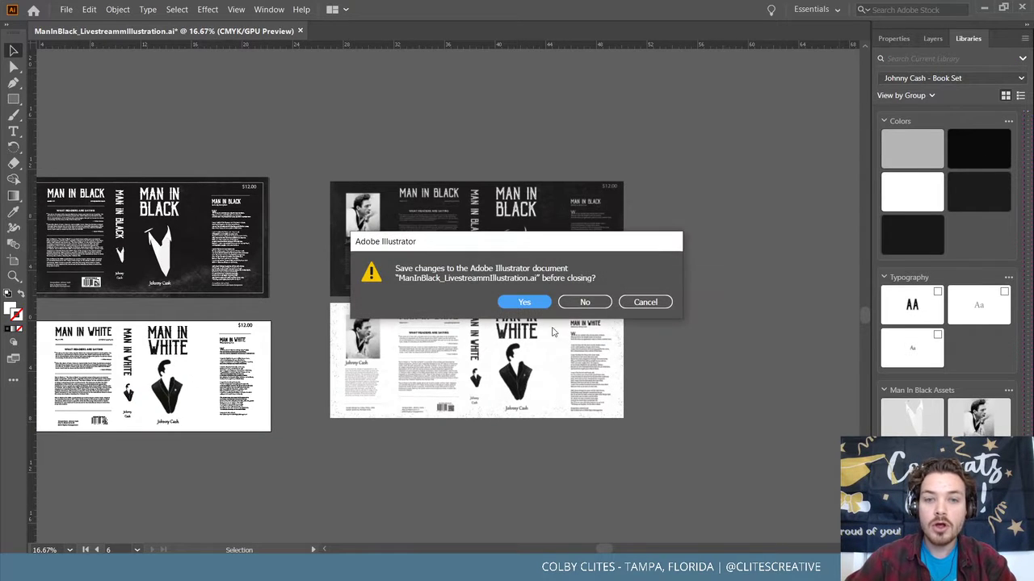
{"action": "left_click", "coordinate": [525, 301]}
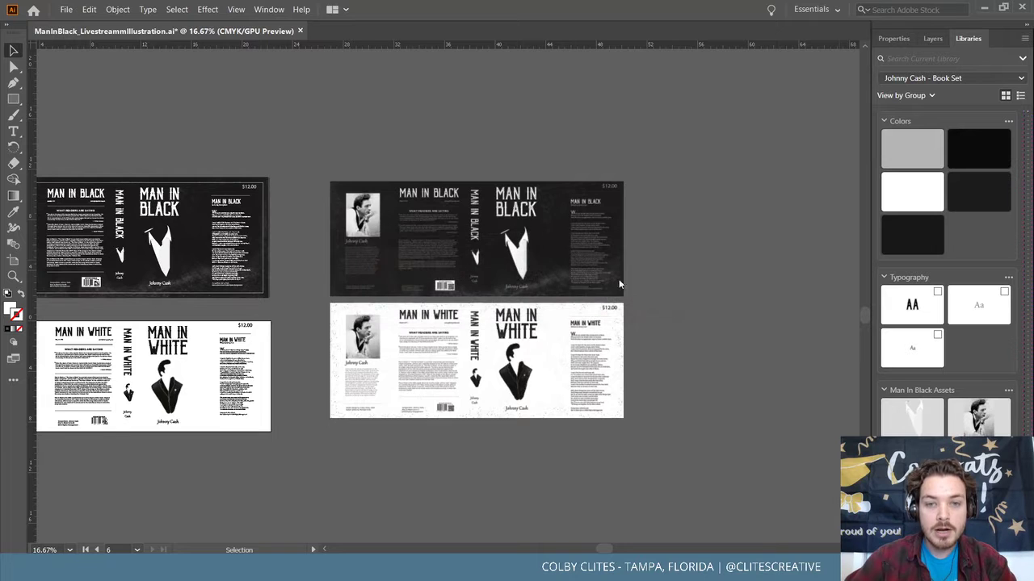
{"action": "key", "text": "alt+Tab"}
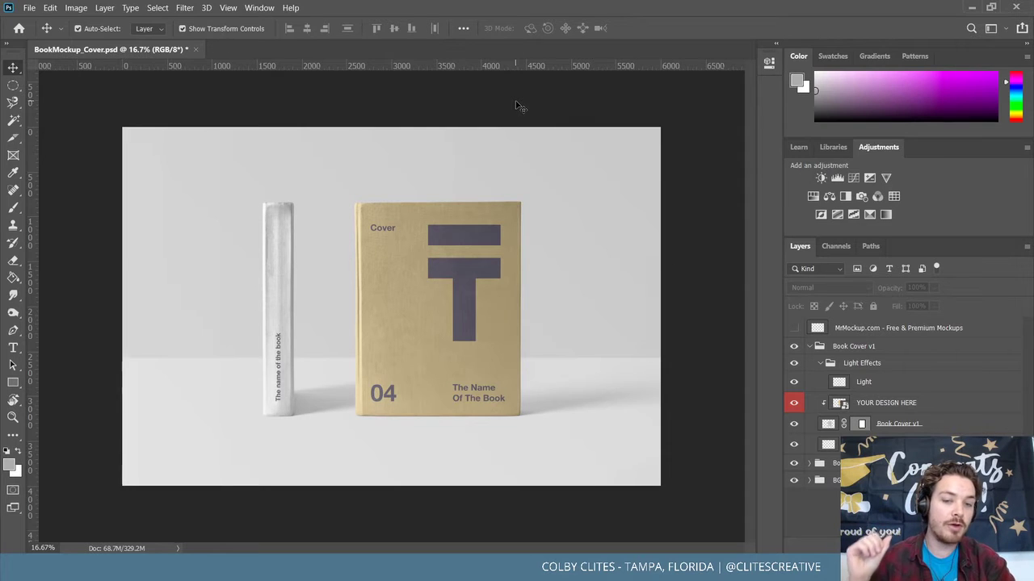
{"action": "key", "text": "alt+Tab"}
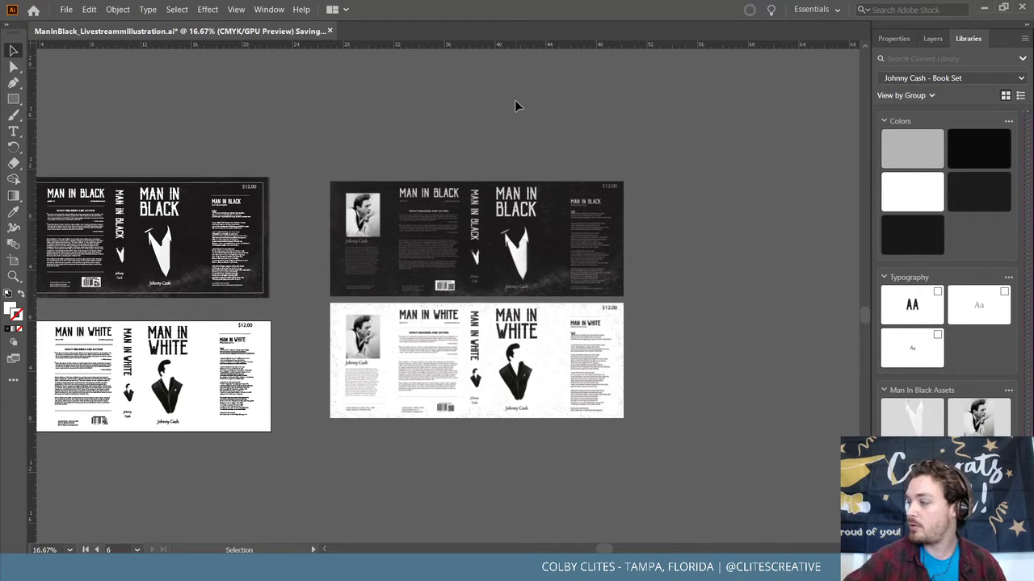
{"action": "key", "text": "ctrl+equal"}
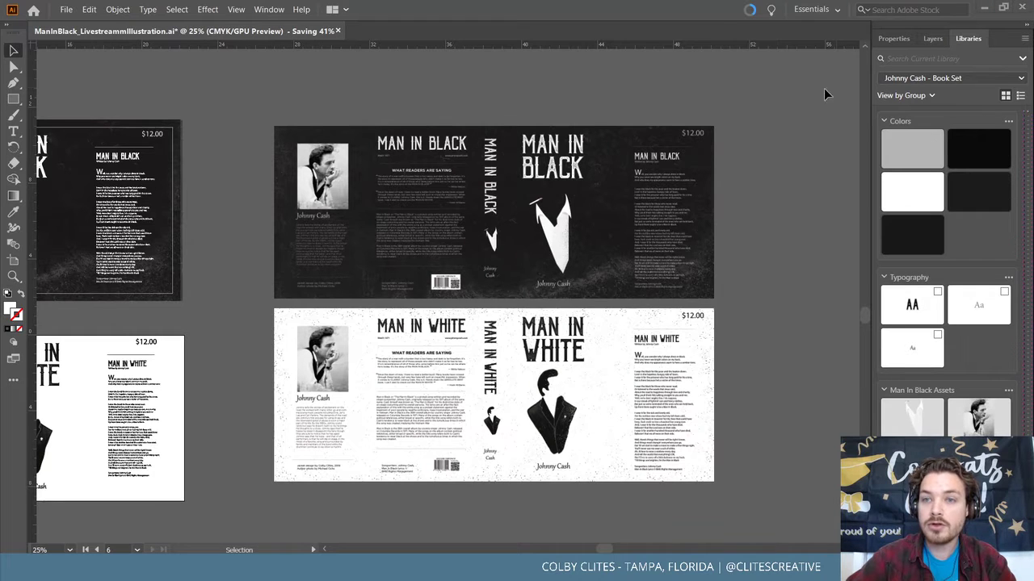
{"action": "left_click", "coordinate": [1023, 8]}
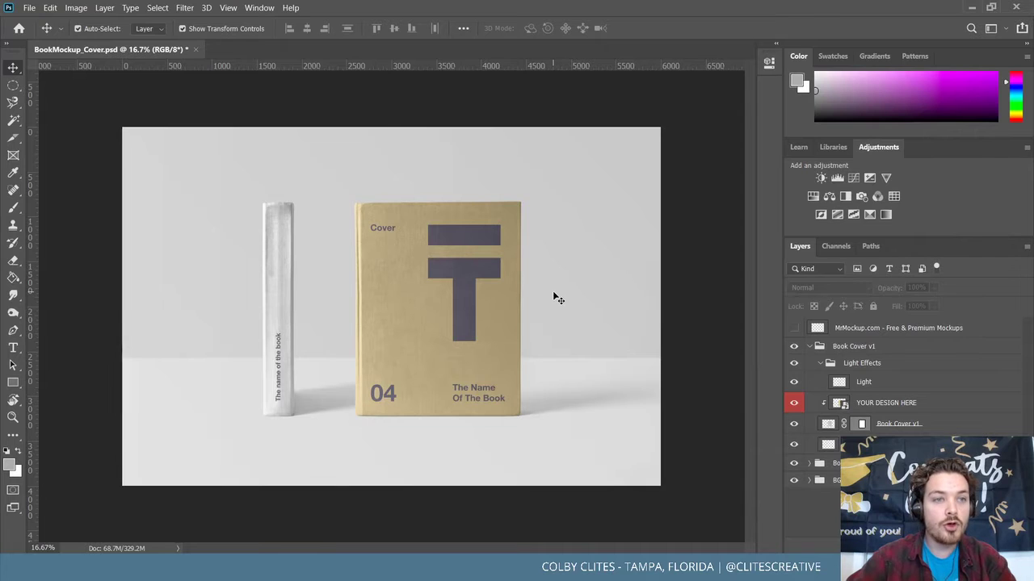
Select the mockup's background Shadow layer and look over the layer stack of the book cover template.
{"action": "left_click", "coordinate": [554, 293]}
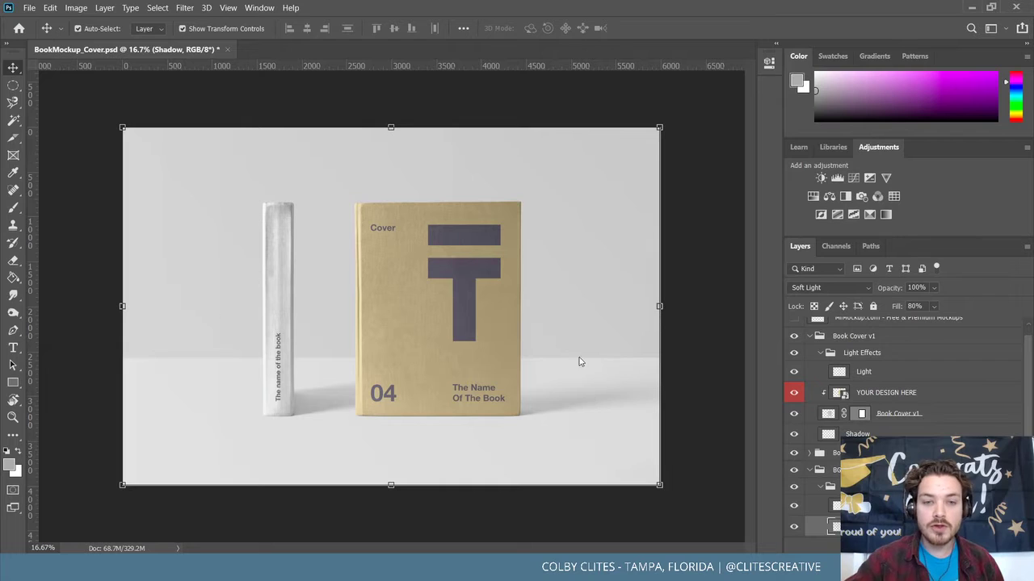
{"action": "scroll", "coordinate": [943, 421], "scroll_direction": "up", "scroll_amount": 1}
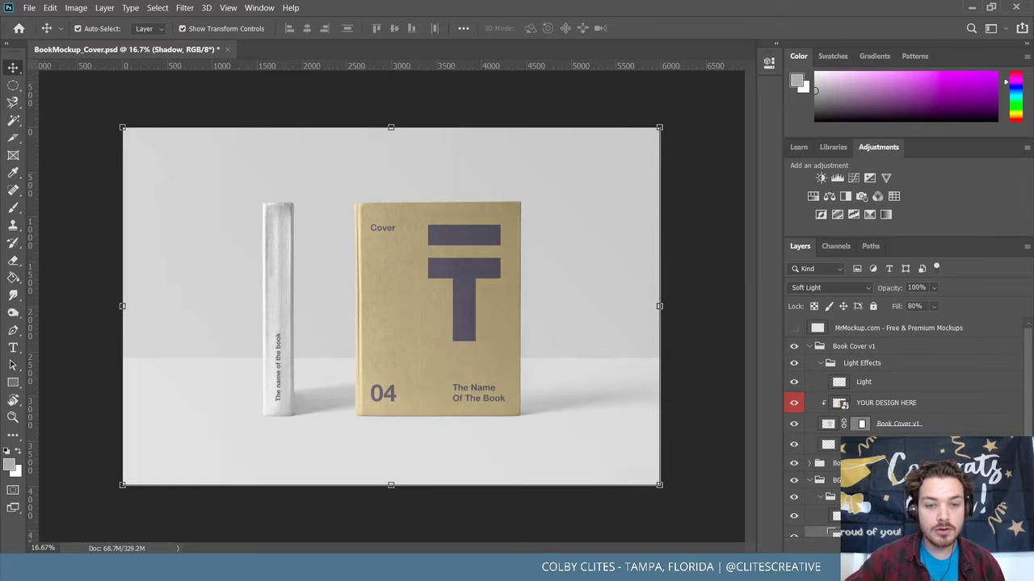
{"action": "mouse_move", "coordinate": [448, 577]}
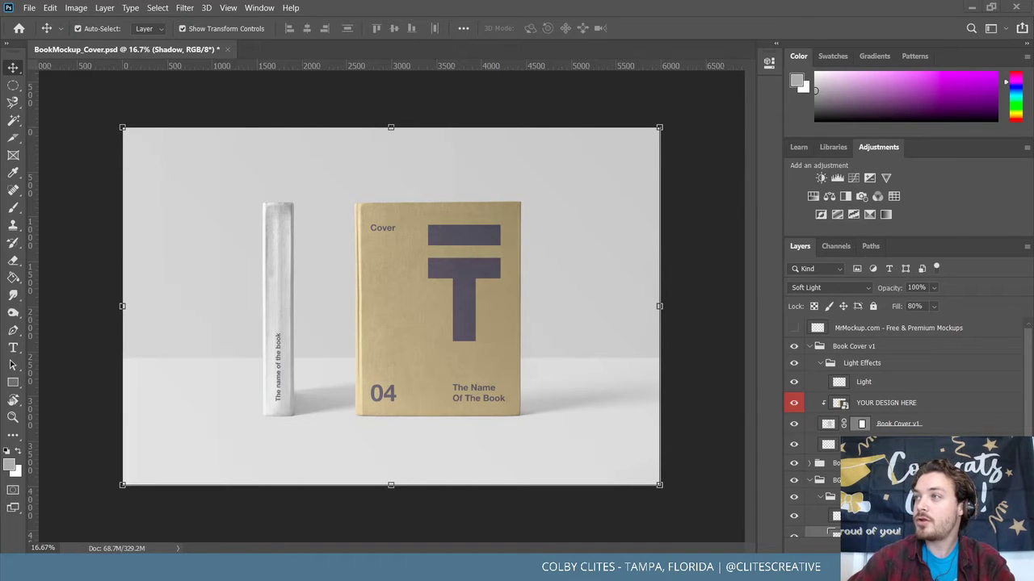
Switch to the Mr.Mockup freebies page in the browser, decline its notifications and browse the free PSD mockups for a book mockup.
{"action": "left_click_drag", "start_coordinate": [1033, 175], "coordinate": [596, 5]}
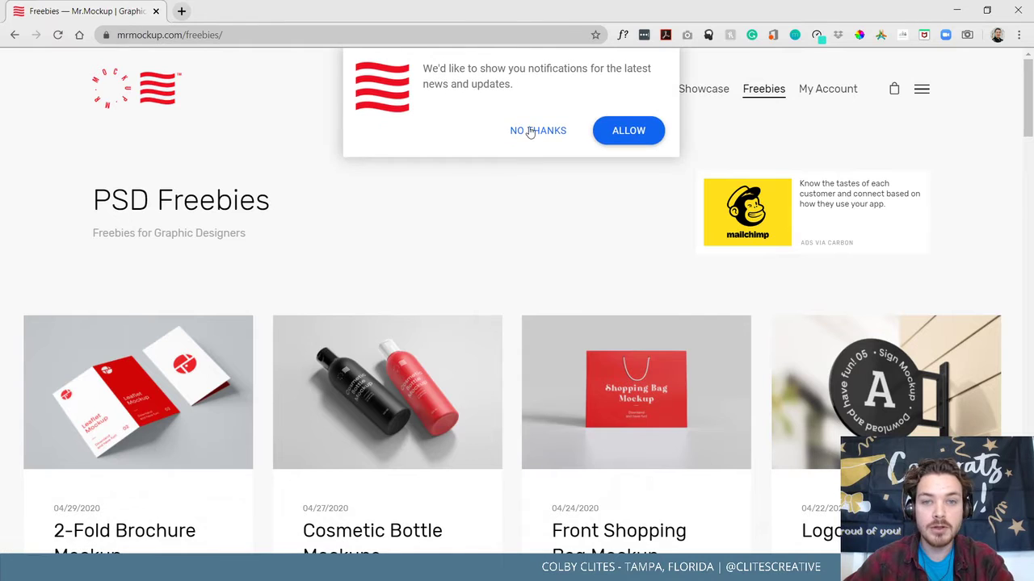
{"action": "left_click", "coordinate": [526, 128]}
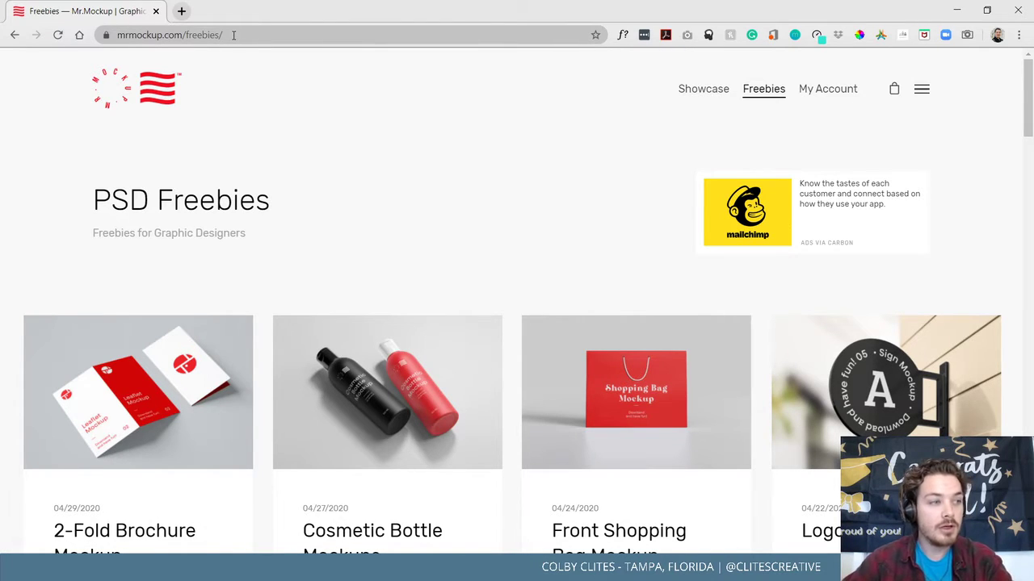
{"action": "scroll", "coordinate": [344, 195], "scroll_direction": "down", "scroll_amount": 3}
{"action": "scroll", "coordinate": [396, 175], "scroll_direction": "up", "scroll_amount": 3}
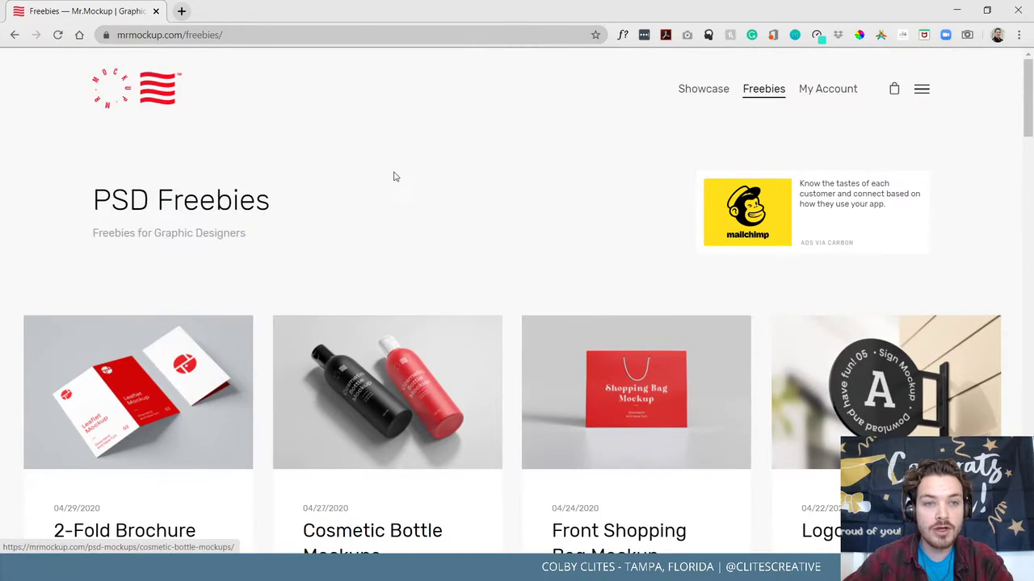
{"action": "scroll", "coordinate": [476, 180], "scroll_direction": "down", "scroll_amount": 3}
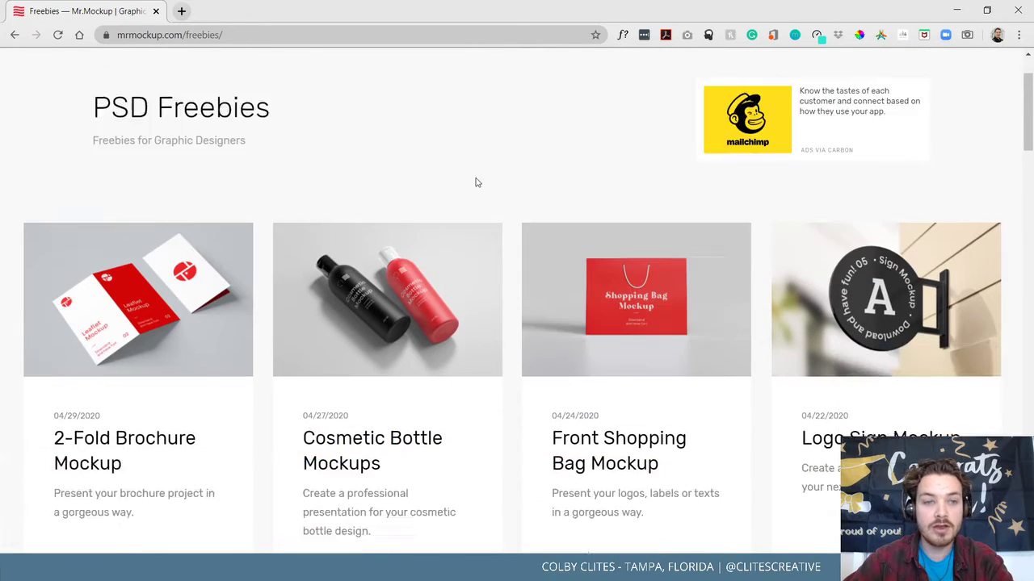
{"action": "scroll", "coordinate": [339, 242], "scroll_direction": "down", "scroll_amount": 3}
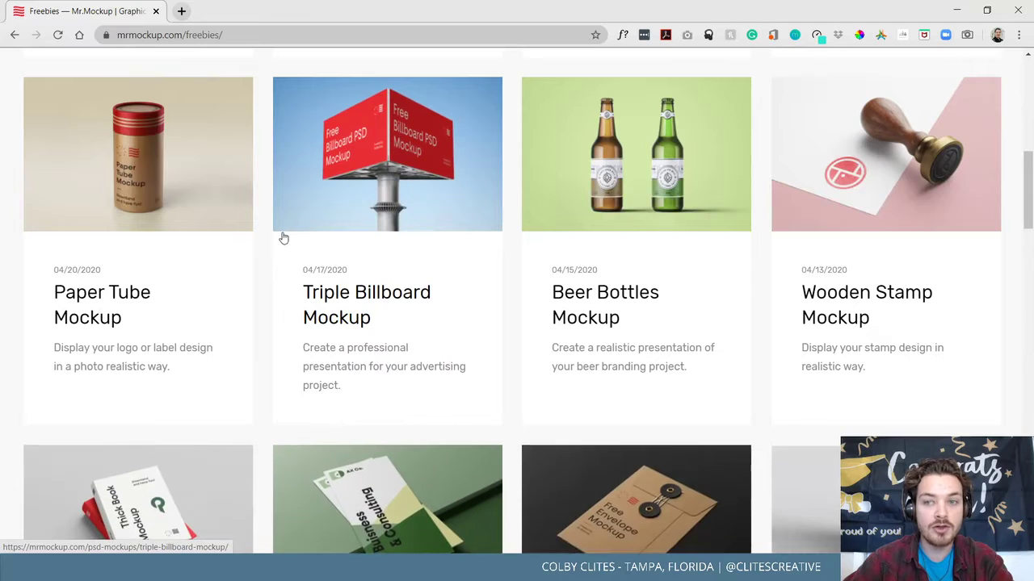
{"action": "scroll", "coordinate": [279, 234], "scroll_direction": "down", "scroll_amount": 3}
{"action": "scroll", "coordinate": [257, 215], "scroll_direction": "down", "scroll_amount": 3}
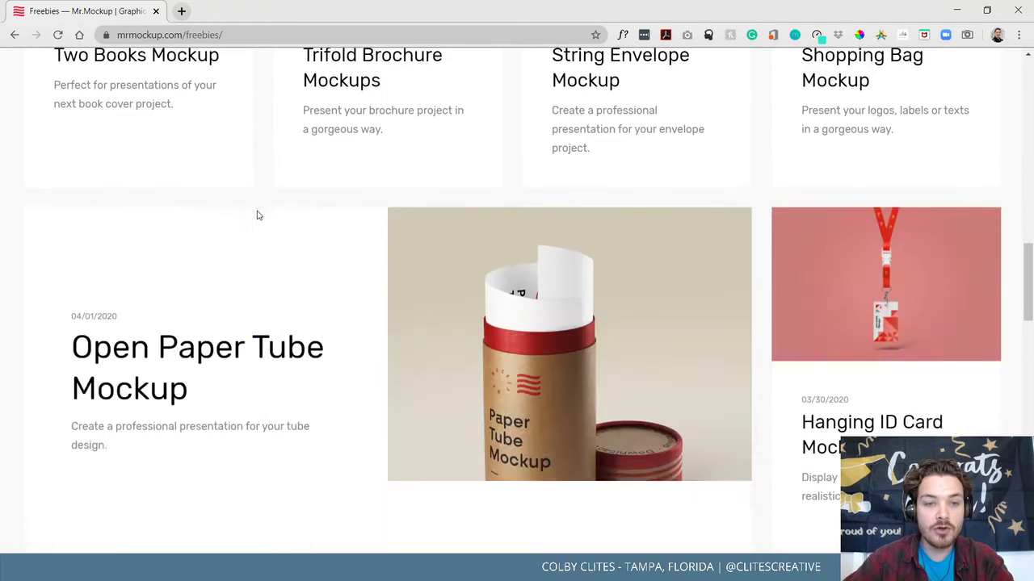
{"action": "scroll", "coordinate": [262, 231], "scroll_direction": "up", "scroll_amount": 4}
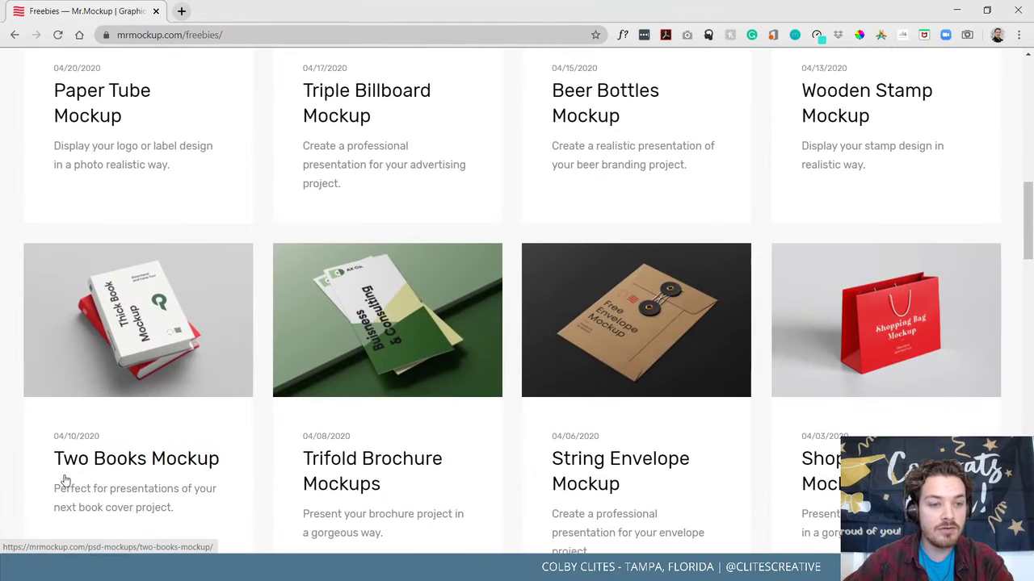
Open the Two Books Mockup page and go through its previews and description to the free download.
{"action": "left_click", "coordinate": [111, 455]}
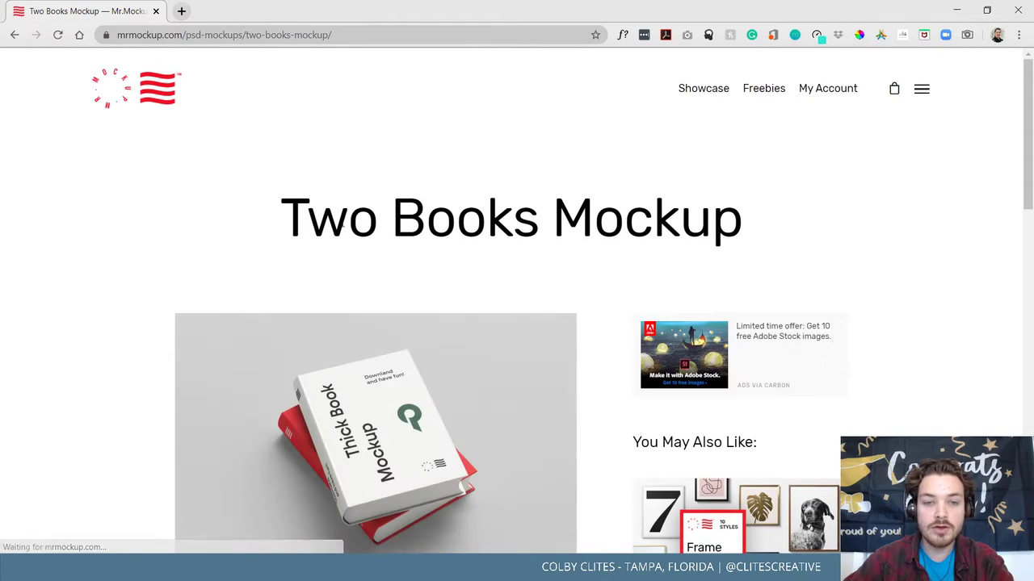
{"action": "scroll", "coordinate": [243, 205], "scroll_direction": "down", "scroll_amount": 4}
{"action": "scroll", "coordinate": [430, 186], "scroll_direction": "up", "scroll_amount": 2}
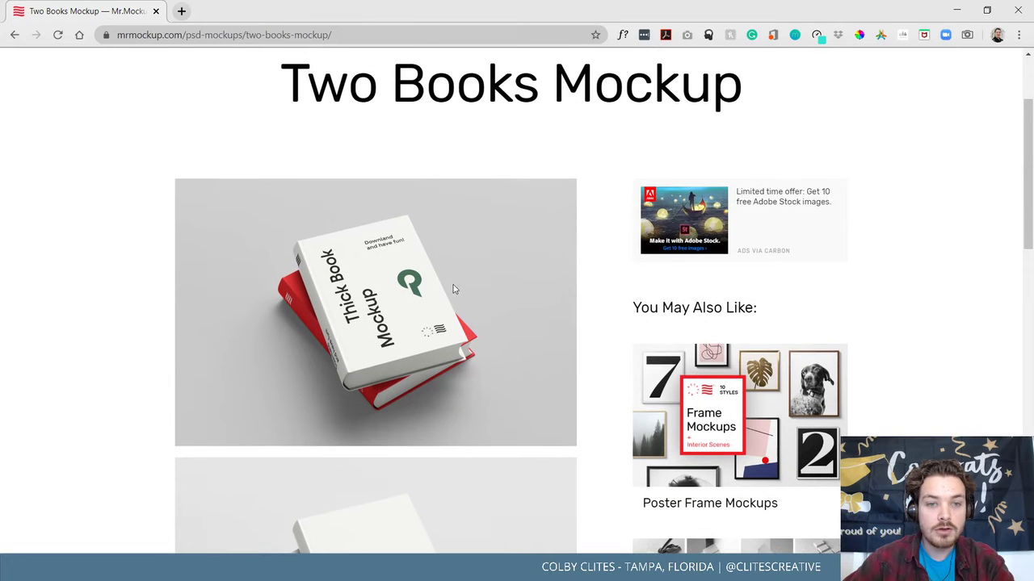
{"action": "scroll", "coordinate": [363, 280], "scroll_direction": "down", "scroll_amount": 9}
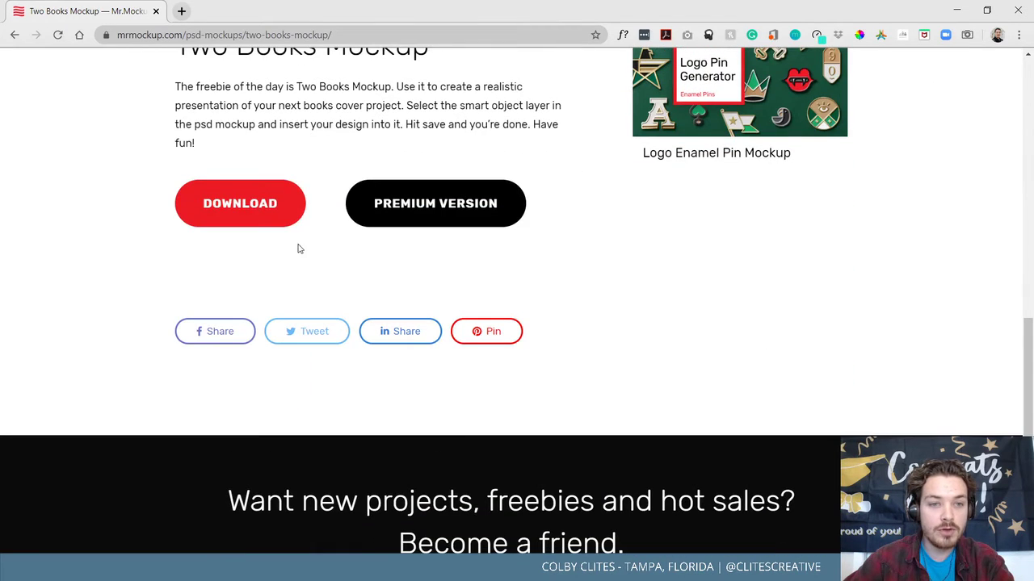
{"action": "left_click", "coordinate": [245, 207]}
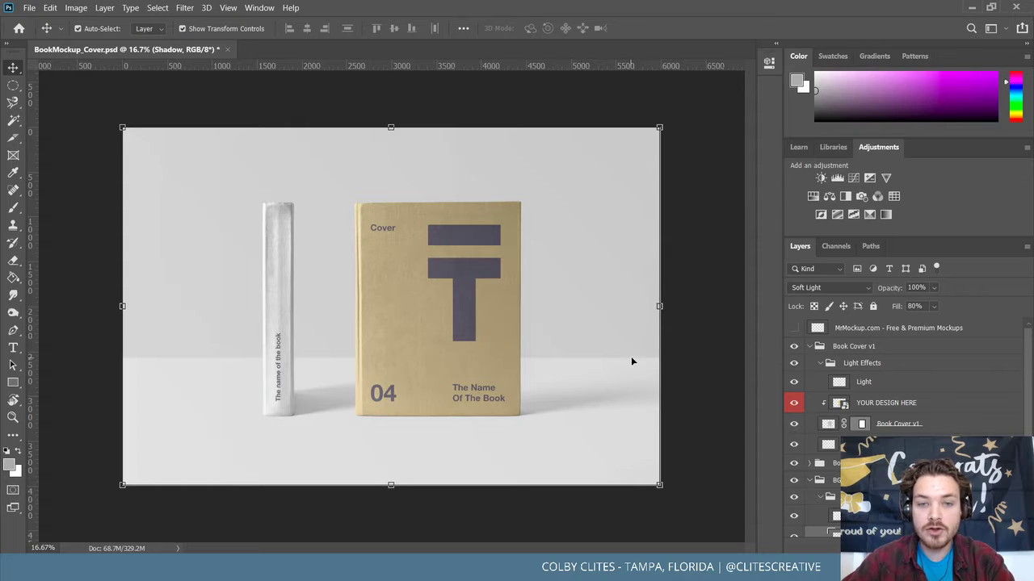
Return to the book mockup in Photoshop, collapse the Book Cover v1 and BG groups and deselect all layers.
{"action": "scroll", "coordinate": [899, 420], "scroll_direction": "down", "scroll_amount": 2}
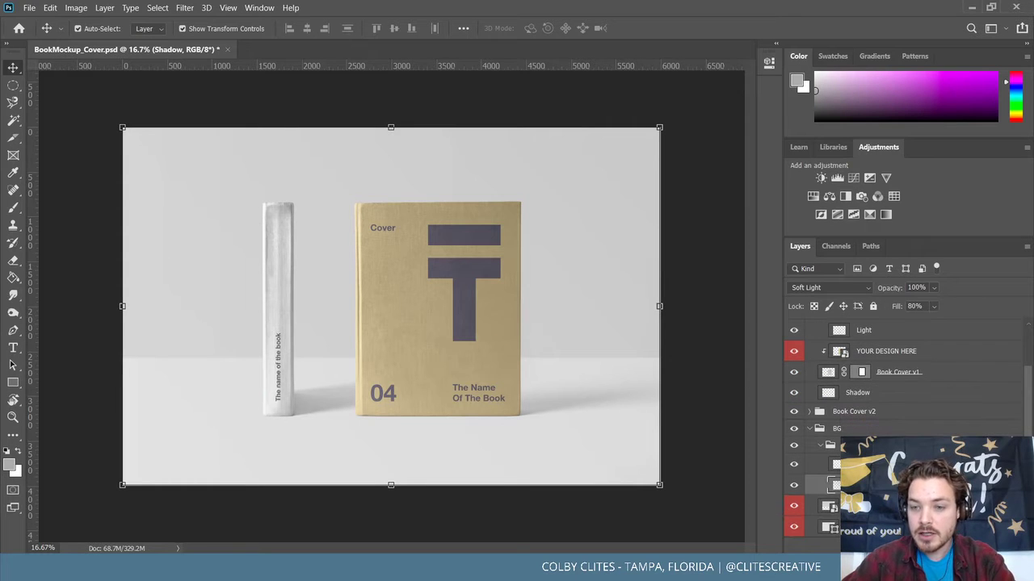
{"action": "scroll", "coordinate": [909, 429], "scroll_direction": "up", "scroll_amount": 2}
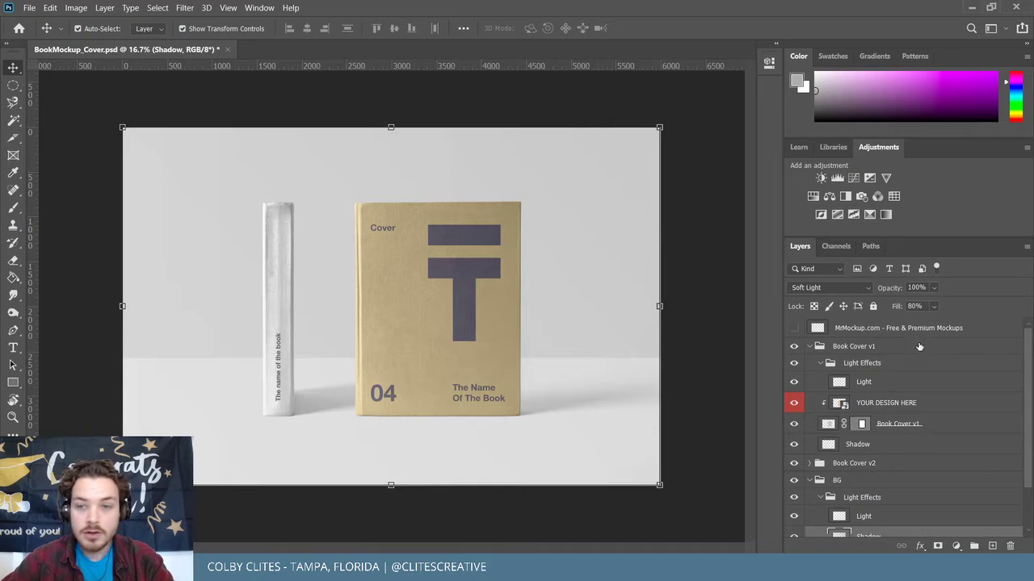
{"action": "left_click", "coordinate": [811, 347]}
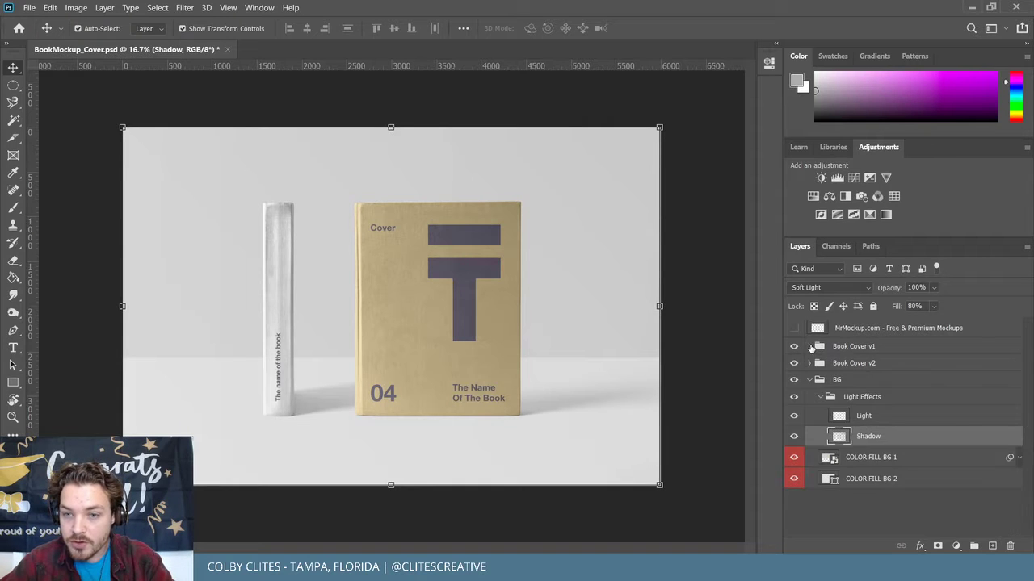
{"action": "left_click", "coordinate": [811, 379]}
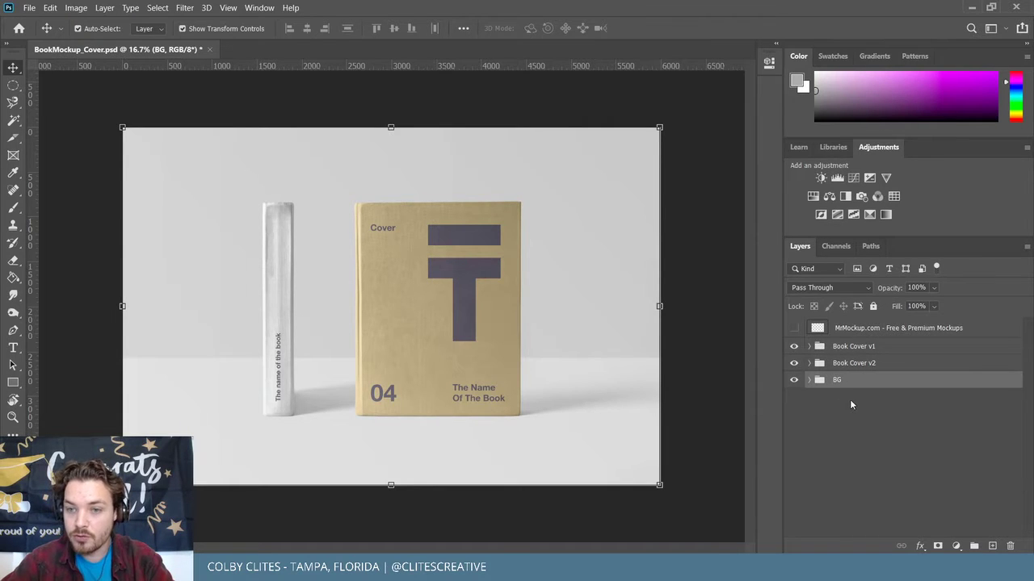
{"action": "left_click", "coordinate": [850, 400]}
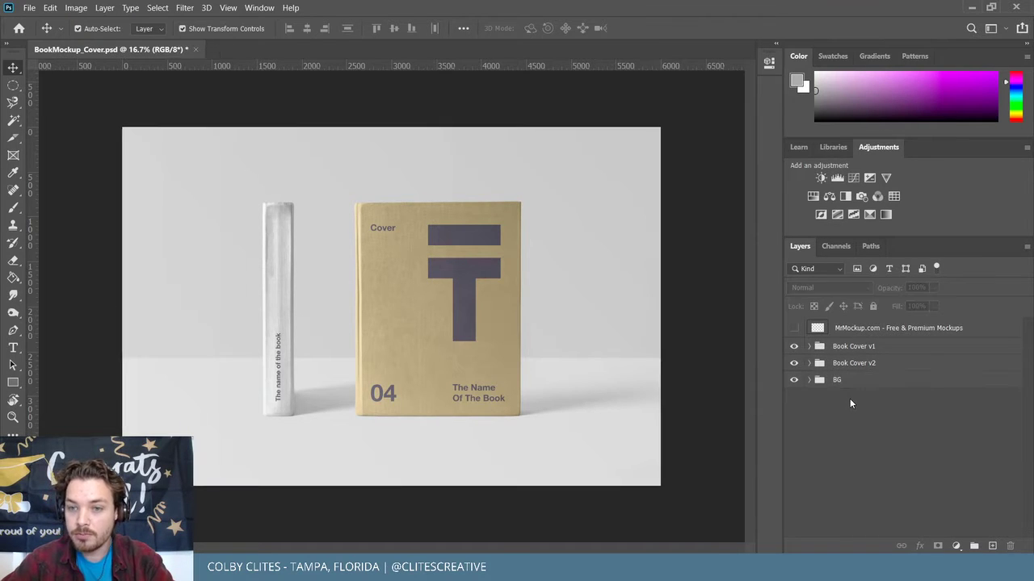
Hide and show the BG group and the Book Cover v1 group in turn to check what each one contains.
{"action": "left_click", "coordinate": [793, 380]}
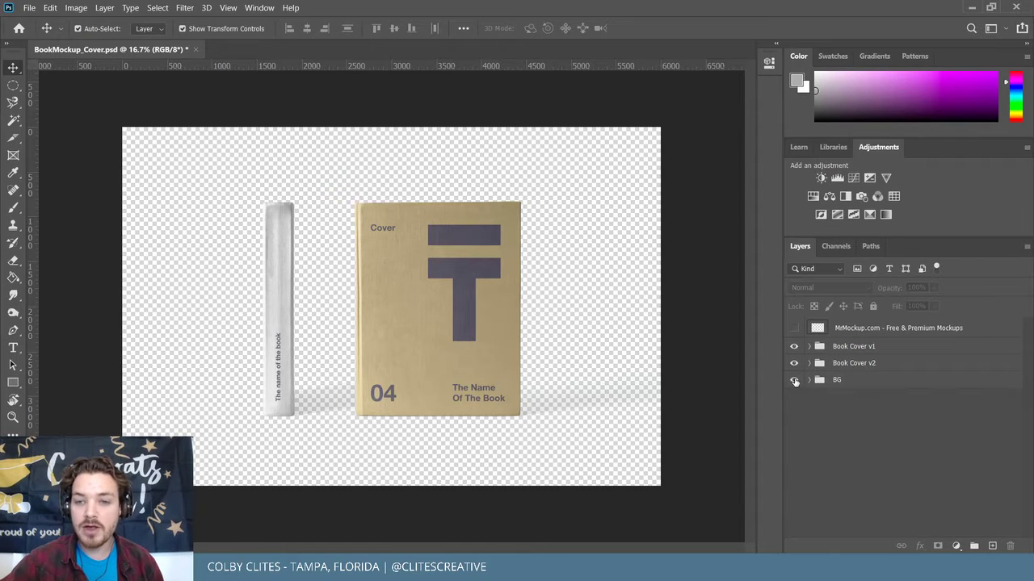
{"action": "left_click", "coordinate": [794, 380]}
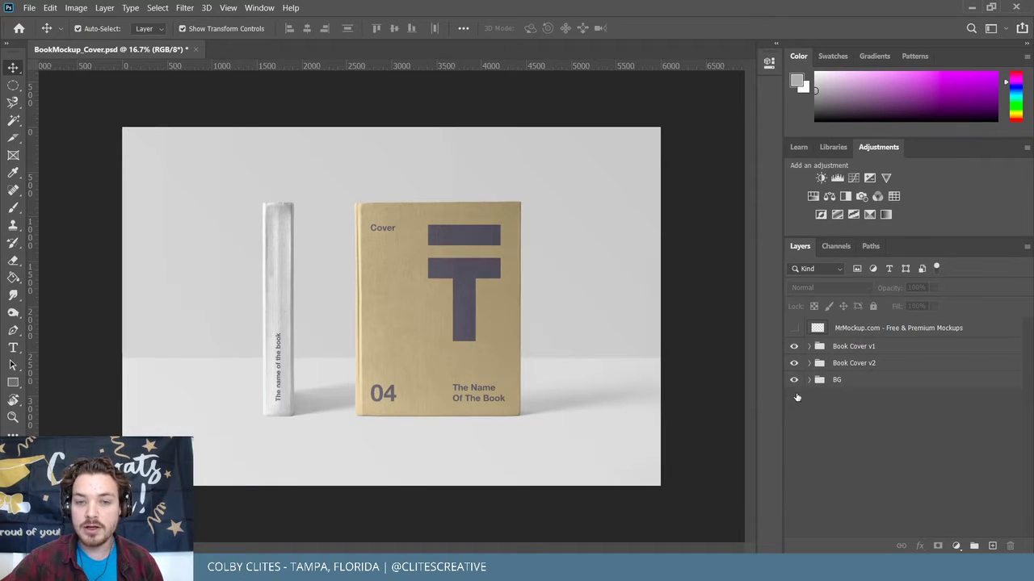
{"action": "left_click", "coordinate": [795, 347]}
{"action": "left_click", "coordinate": [794, 347]}
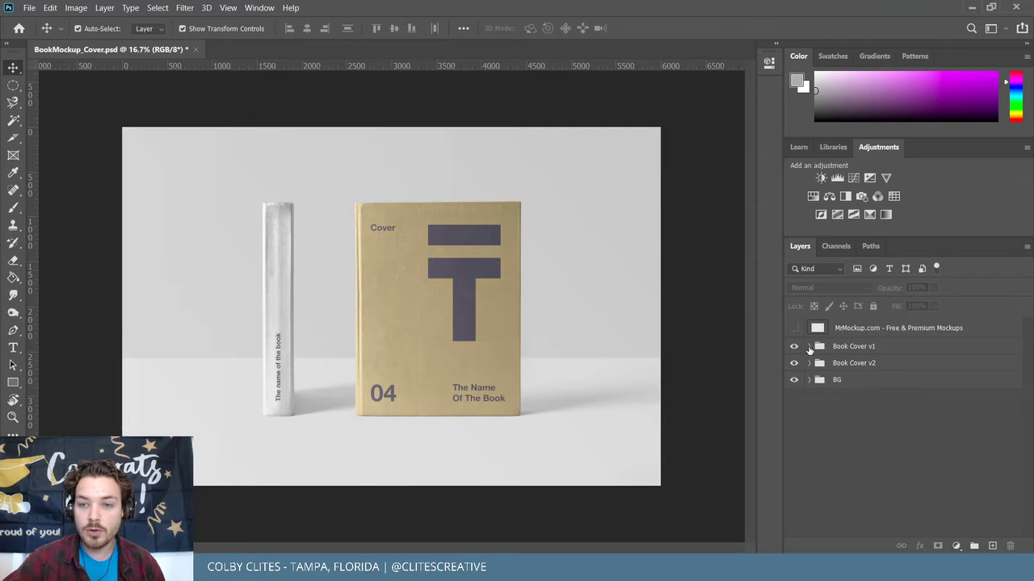
Expand the Book Cover v1 layer group.
{"action": "left_click", "coordinate": [809, 346]}
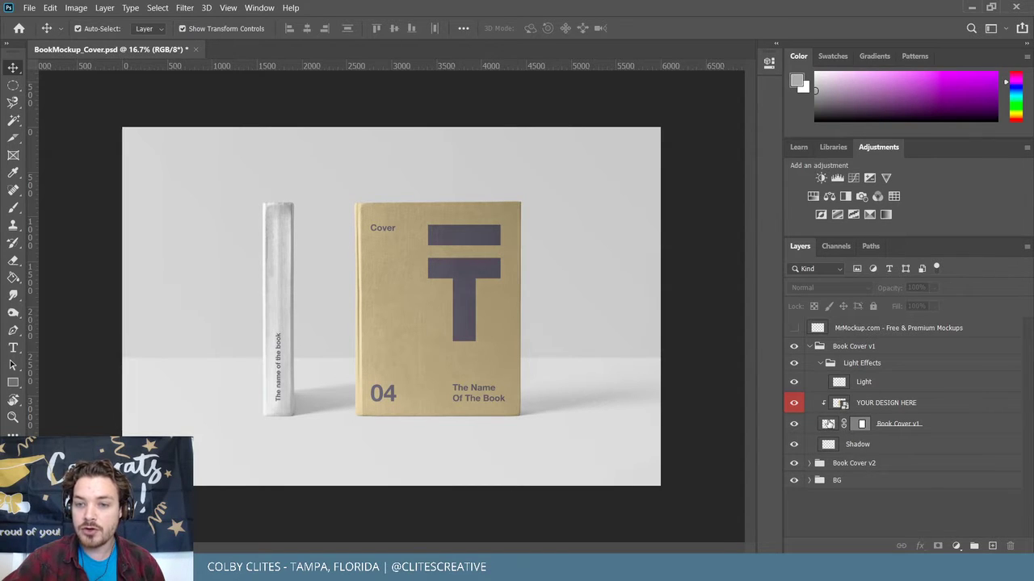
{"action": "left_click", "coordinate": [828, 423]}
{"action": "double_click", "coordinate": [830, 423]}
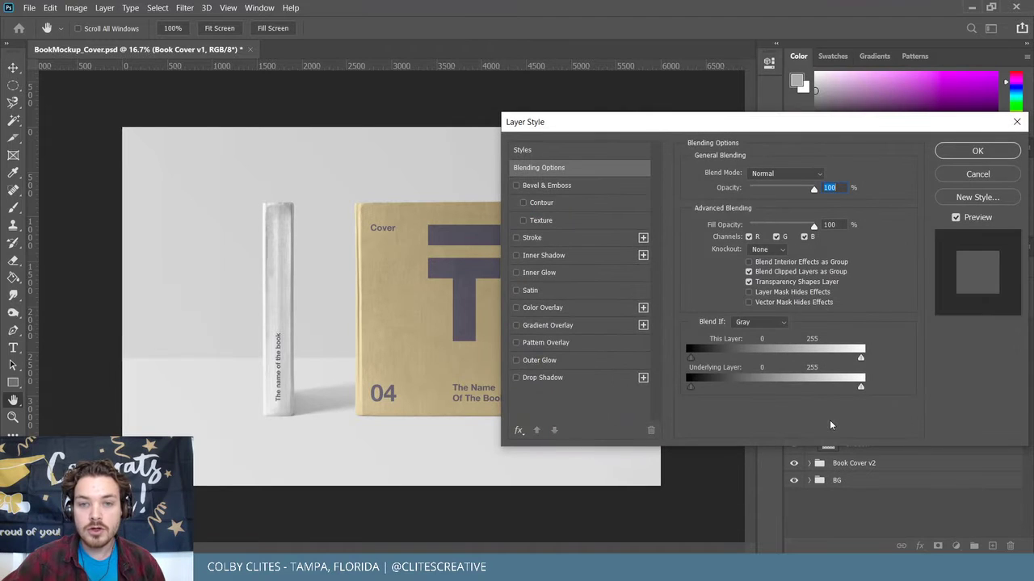
{"action": "left_click", "coordinate": [975, 174]}
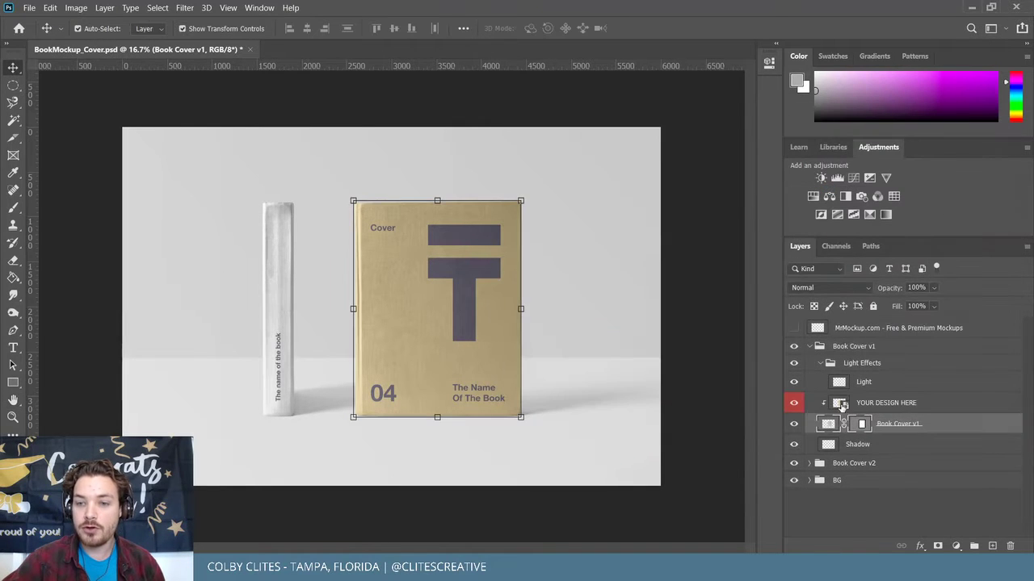
Open the contents of the YOUR DESIGN HERE smart object in Book Cover v1 and hide all of its layers.
{"action": "left_click", "coordinate": [840, 402]}
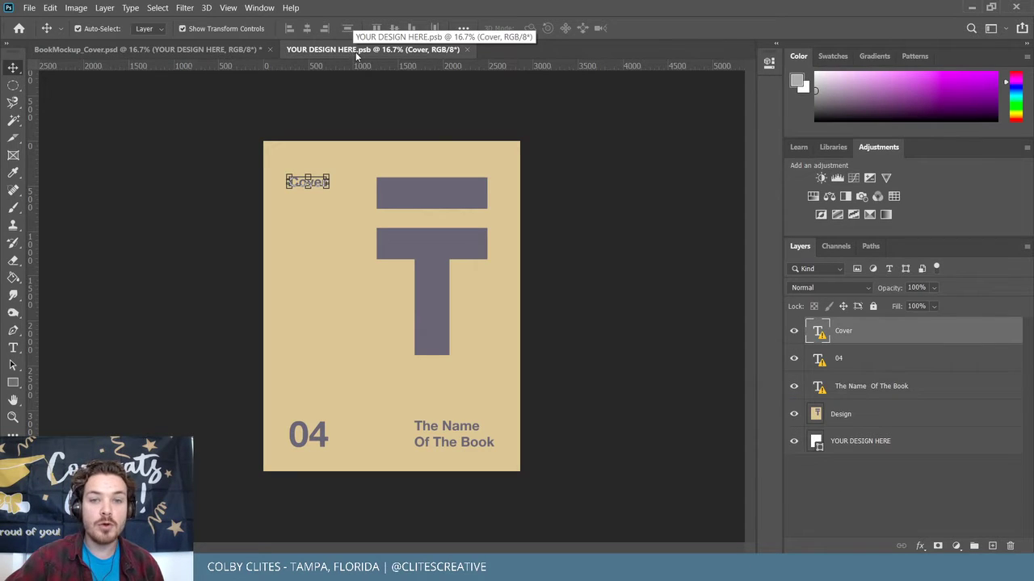
{"action": "left_click", "coordinate": [201, 49]}
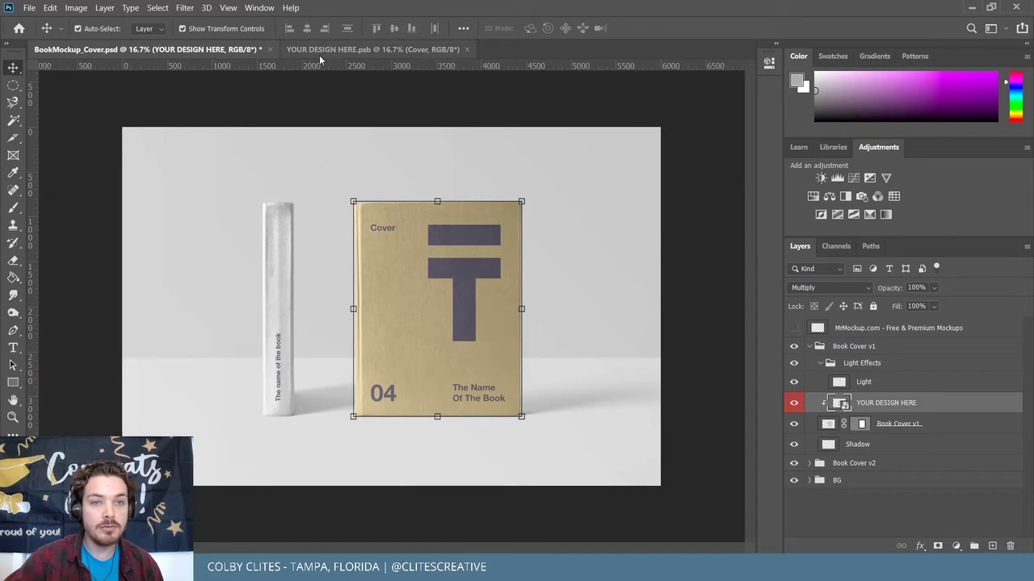
{"action": "left_click", "coordinate": [381, 50]}
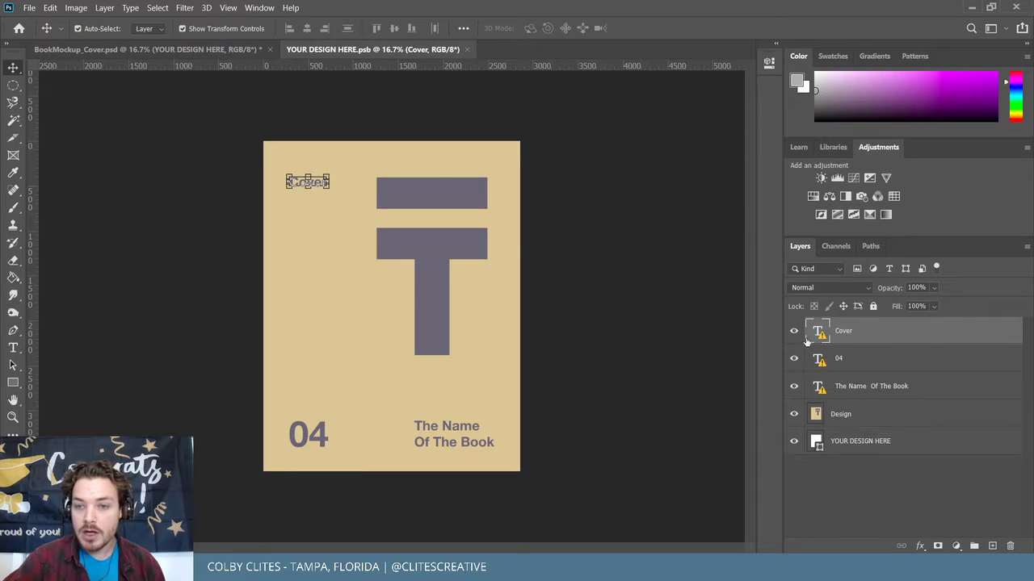
{"action": "left_click_drag", "start_coordinate": [793, 331], "coordinate": [794, 443]}
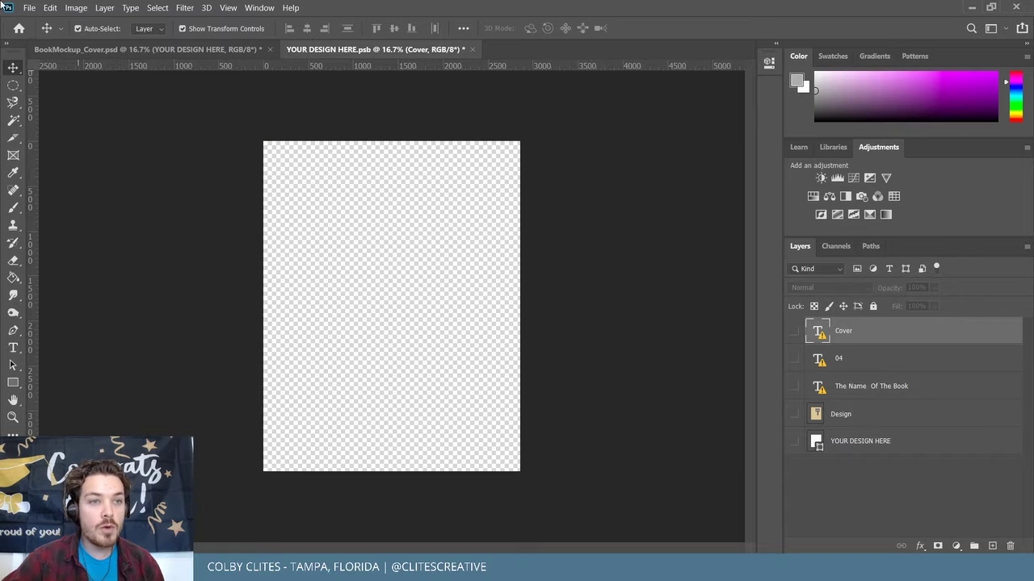
{"action": "left_click", "coordinate": [130, 106]}
Open the file JohnnyCash_Black_Cover_Distresseed.png from the exports folder.
{"action": "left_click", "coordinate": [28, 7]}
{"action": "left_click", "coordinate": [54, 33]}
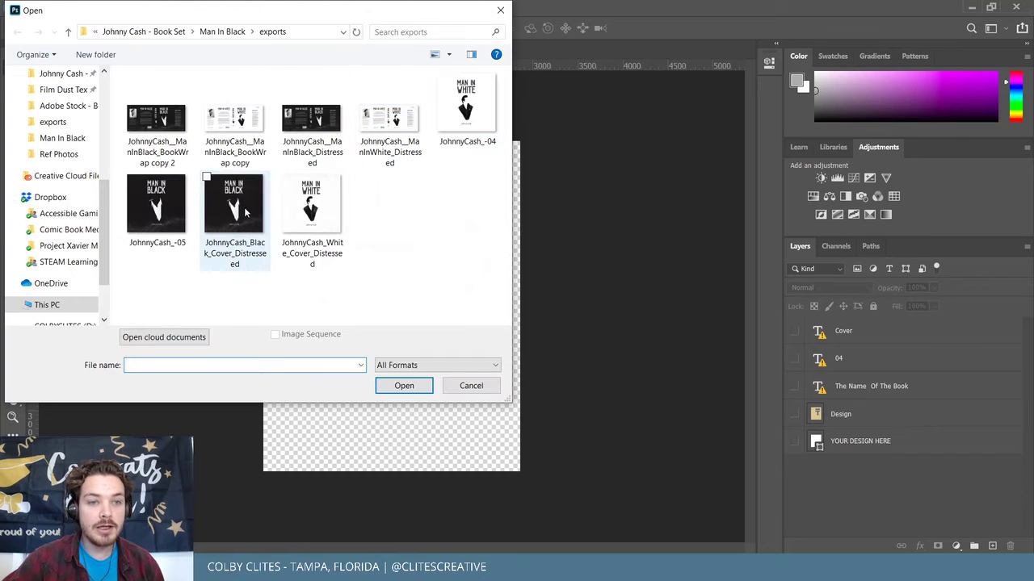
{"action": "left_click", "coordinate": [247, 211]}
{"action": "left_click", "coordinate": [421, 388]}
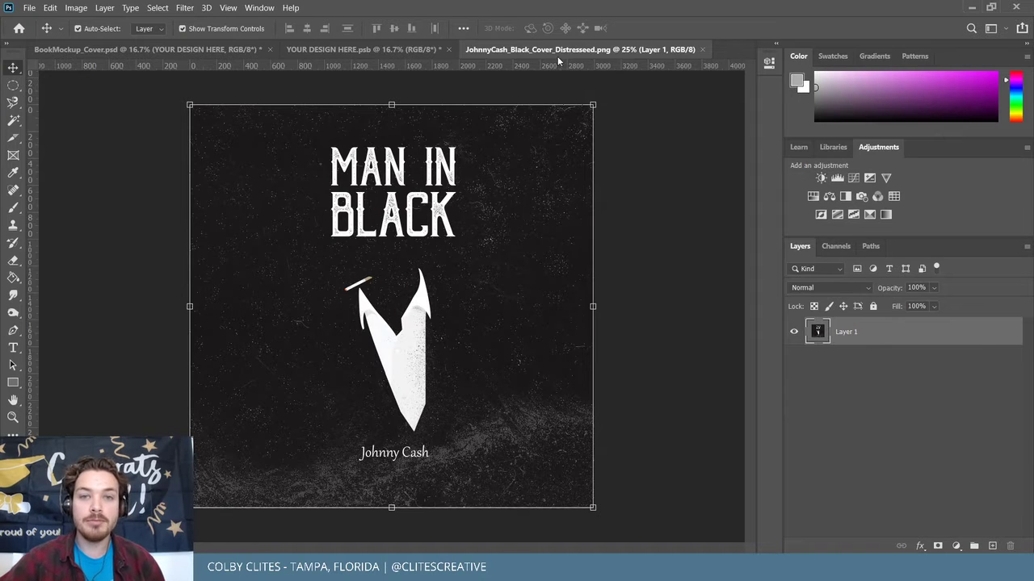
Copy the black cover artwork into YOUR DESIGN HERE.psb, accepting the color conversion with Don't show again, and minimize the source image.
{"action": "left_click_drag", "start_coordinate": [557, 49], "coordinate": [608, 149]}
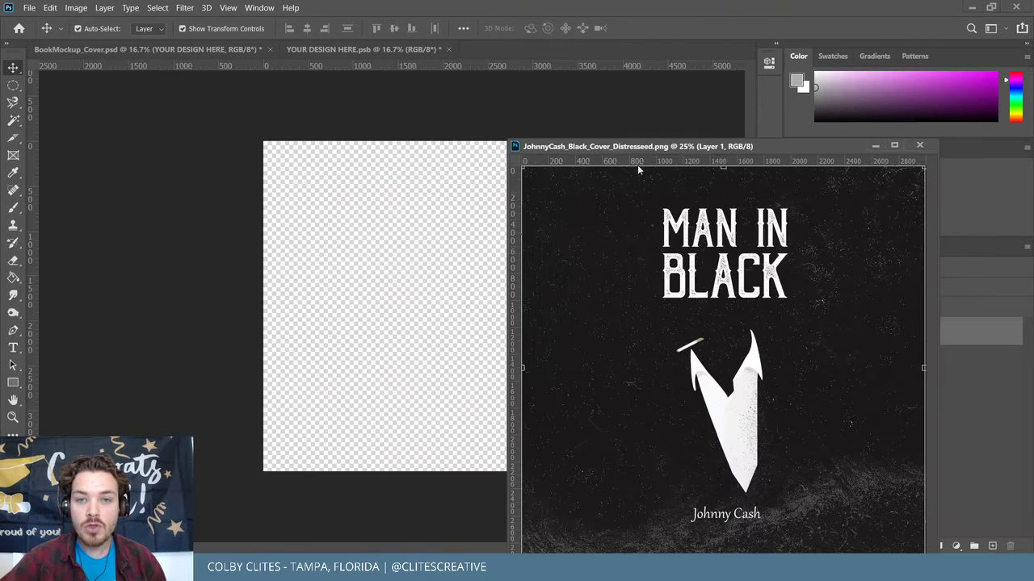
{"action": "left_click_drag", "start_coordinate": [711, 388], "coordinate": [406, 265]}
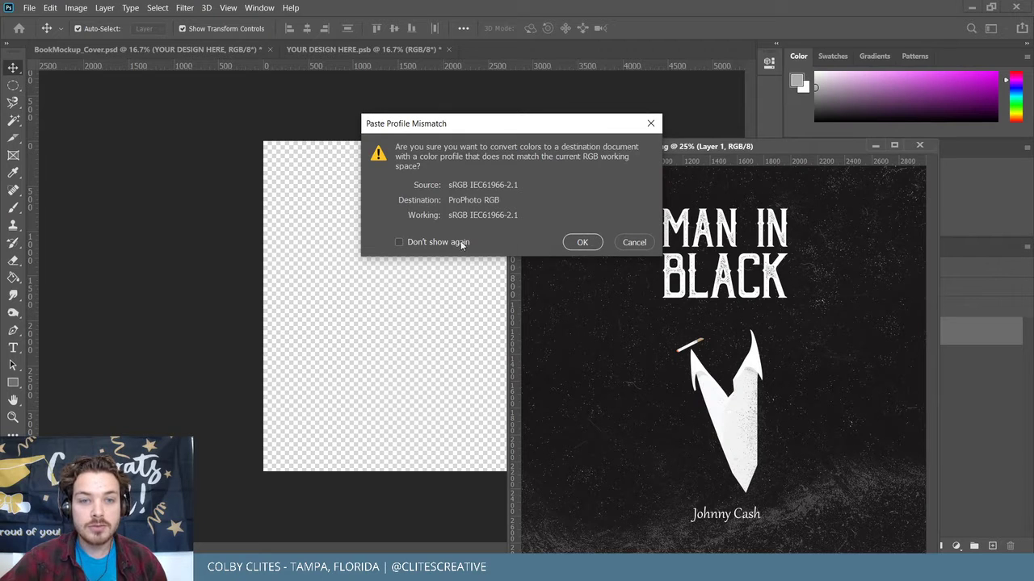
{"action": "left_click", "coordinate": [399, 243]}
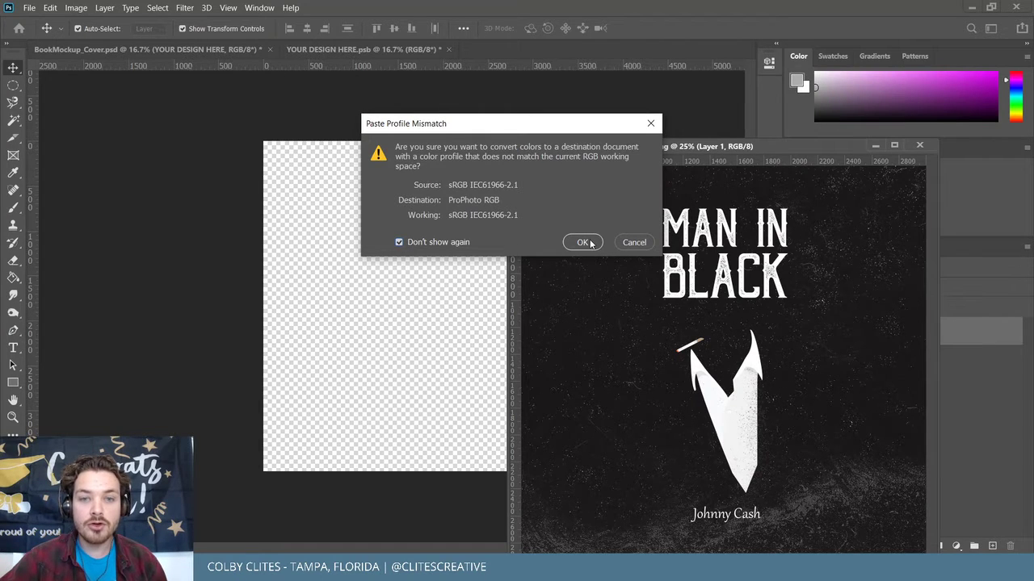
{"action": "left_click", "coordinate": [582, 242]}
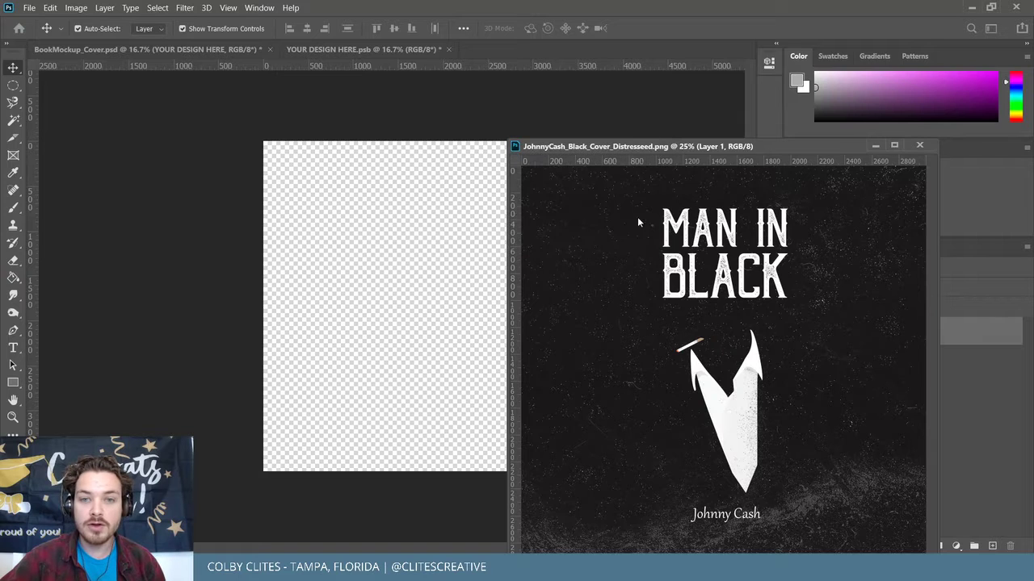
{"action": "left_click", "coordinate": [875, 145]}
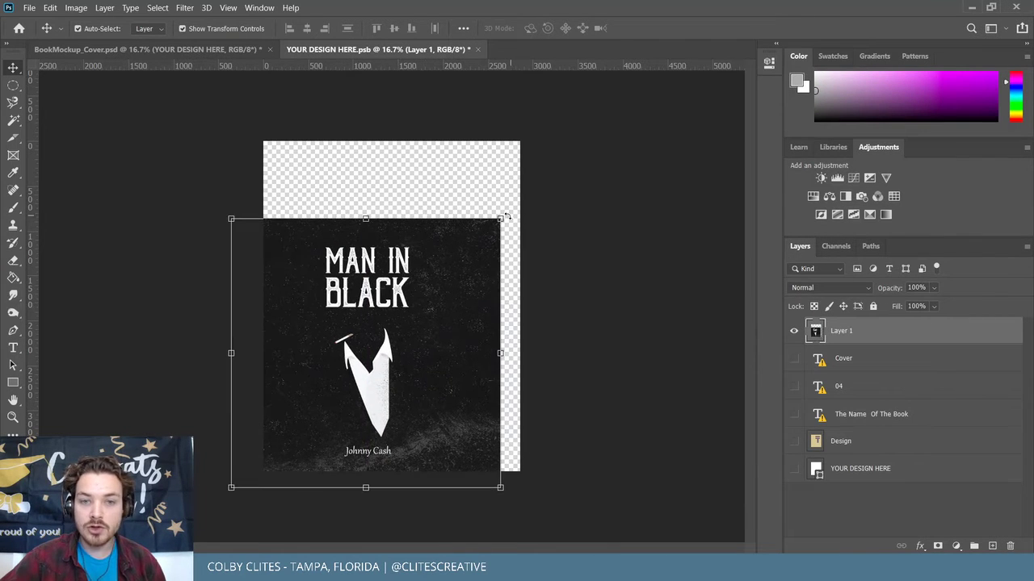
Enlarge the Man in Black artwork proportionally to about 123% so it fills the full height of the cover canvas.
{"action": "left_click_drag", "start_coordinate": [500, 217], "coordinate": [563, 138]}
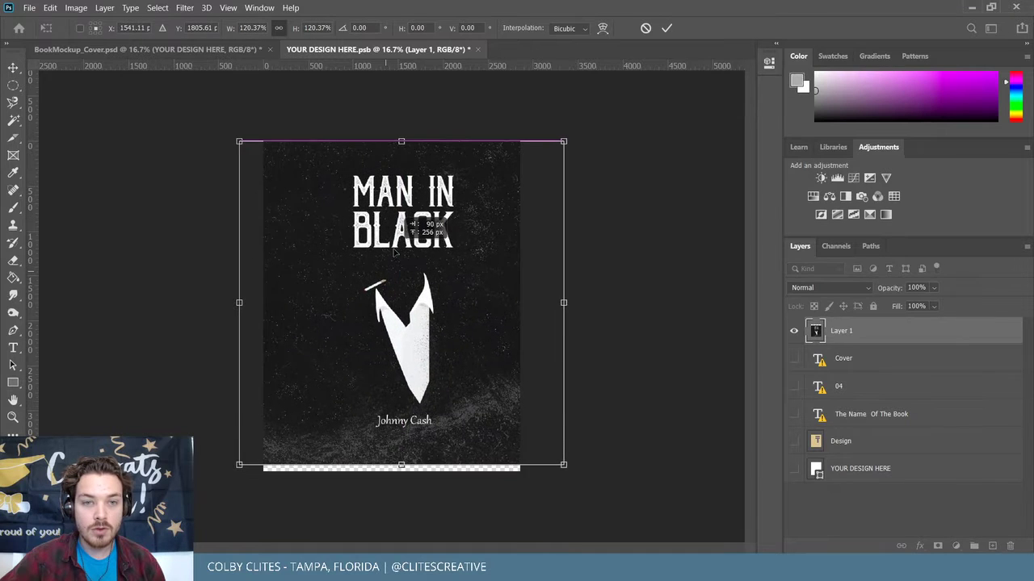
{"action": "left_click_drag", "start_coordinate": [399, 252], "coordinate": [388, 261]}
{"action": "left_click_drag", "start_coordinate": [553, 147], "coordinate": [559, 141]}
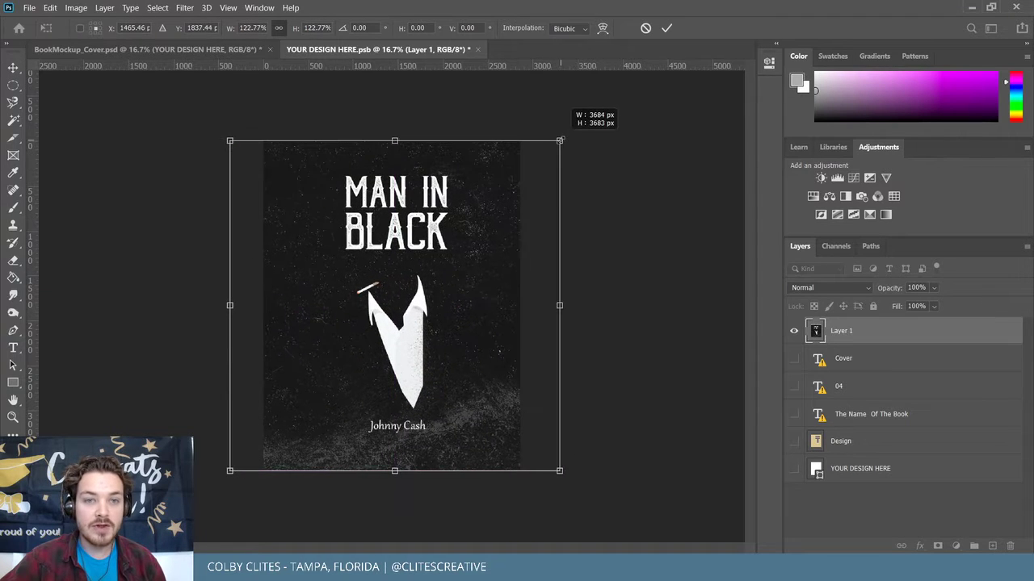
{"action": "left_click", "coordinate": [667, 29]}
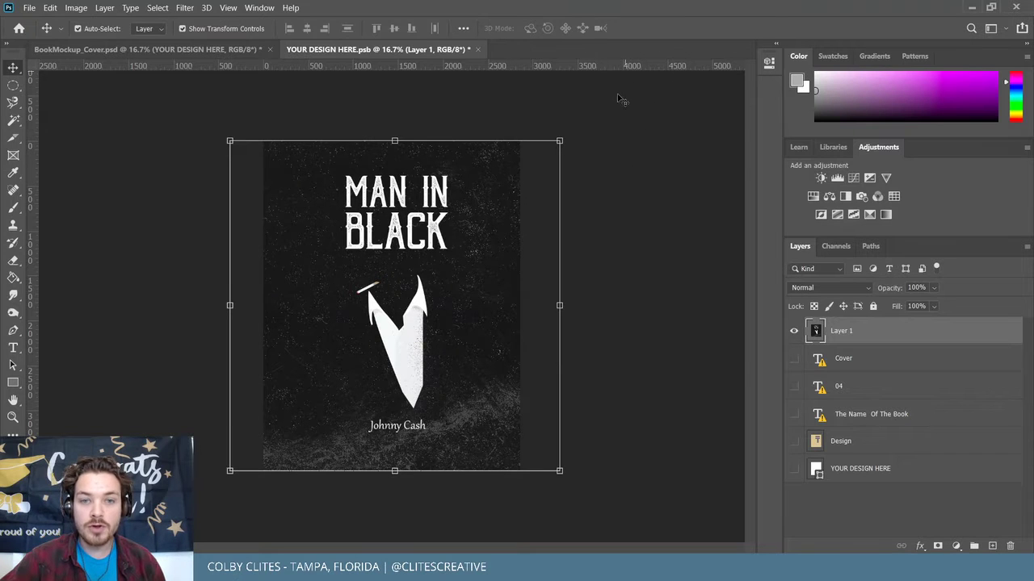
Shift the artwork slightly left to centre the title on the cover canvas, and deselect the layer.
{"action": "left_click", "coordinate": [618, 229]}
{"action": "left_click_drag", "start_coordinate": [461, 278], "coordinate": [444, 269]}
{"action": "left_click", "coordinate": [612, 203]}
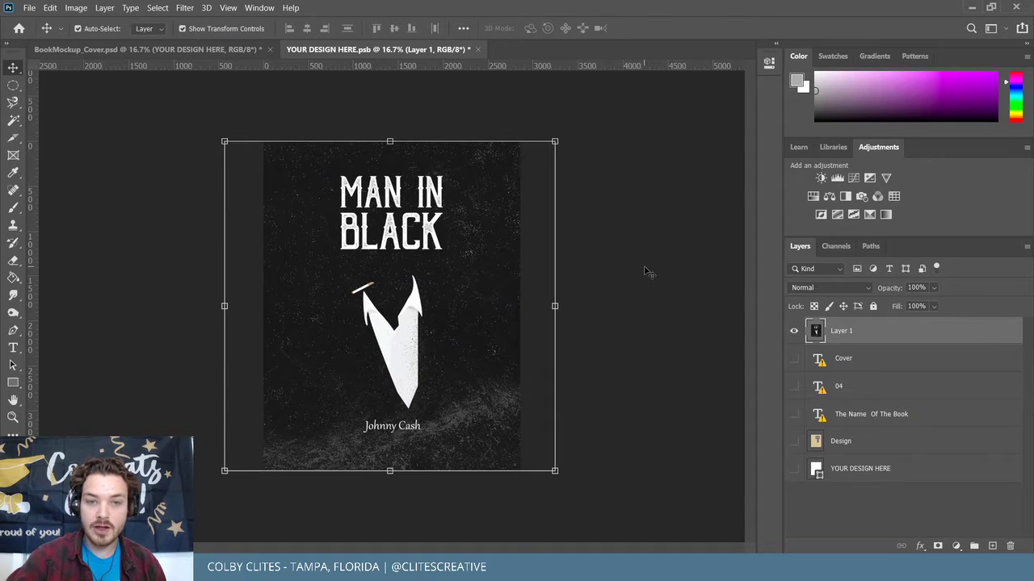
{"action": "left_click", "coordinate": [647, 272]}
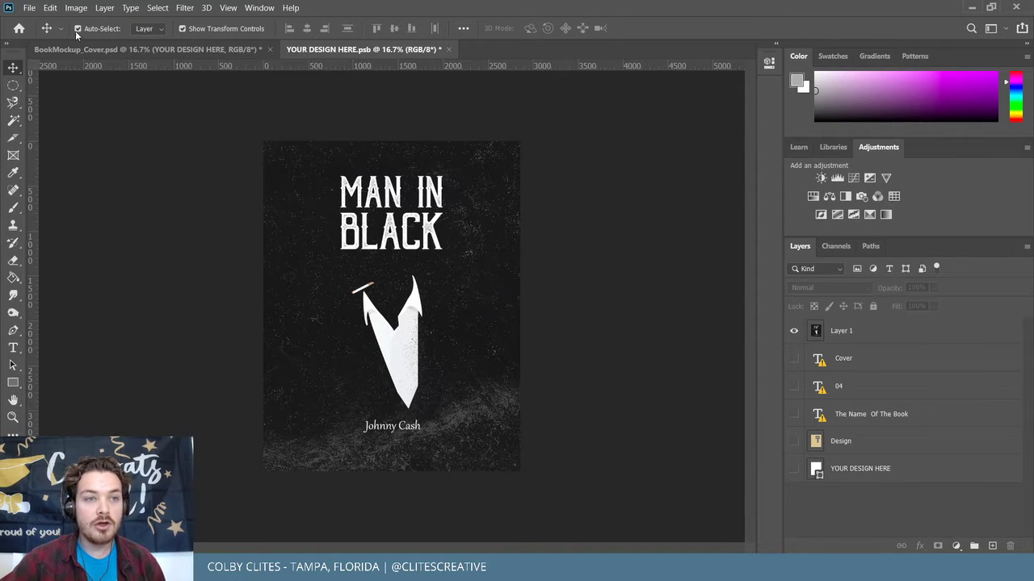
Save the edited cover smart object and close it to update the book mockup.
{"action": "left_click", "coordinate": [28, 8]}
{"action": "left_click", "coordinate": [87, 151]}
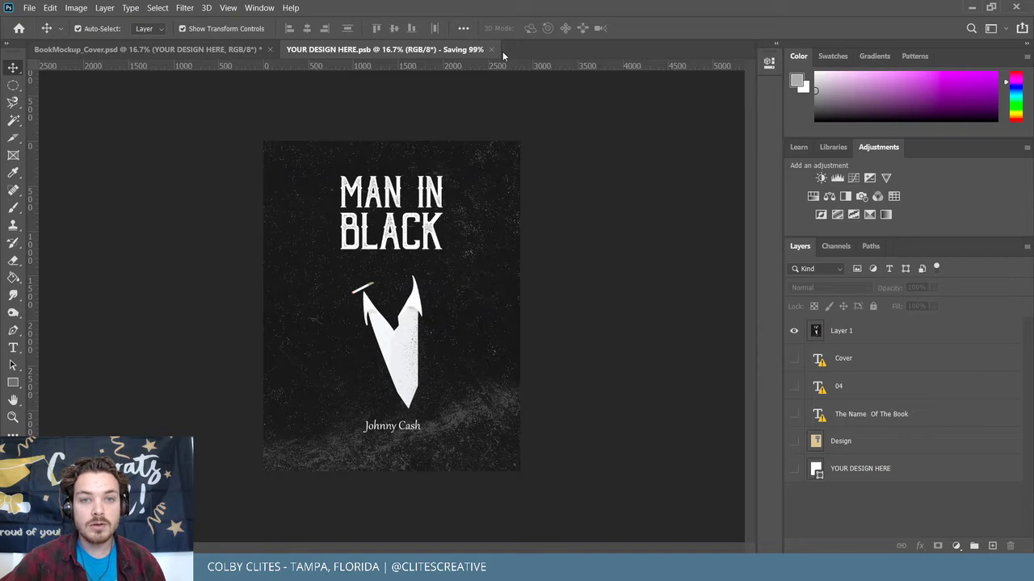
{"action": "key", "text": "ctrl+w"}
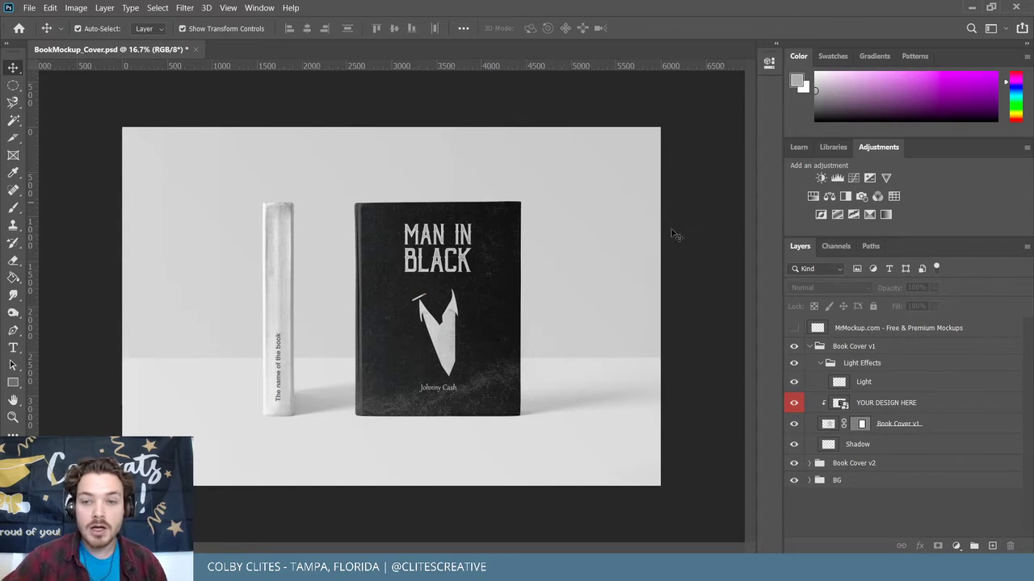
Collapse the Book Cover v1 group, check which book Book Cover v2 holds, and open that group's design smart object.
{"action": "left_click", "coordinate": [810, 347]}
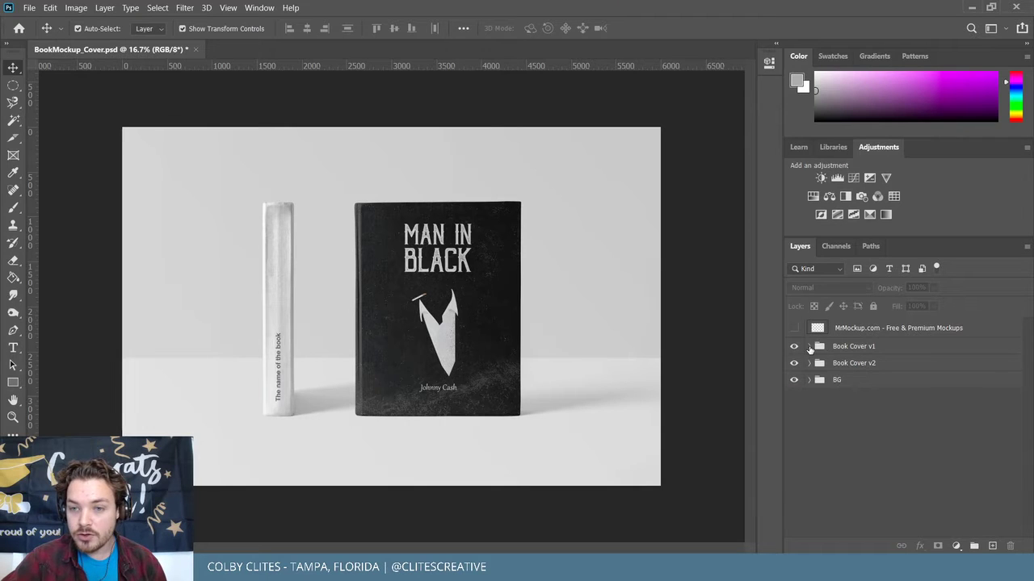
{"action": "left_click", "coordinate": [795, 363]}
{"action": "left_click", "coordinate": [794, 363]}
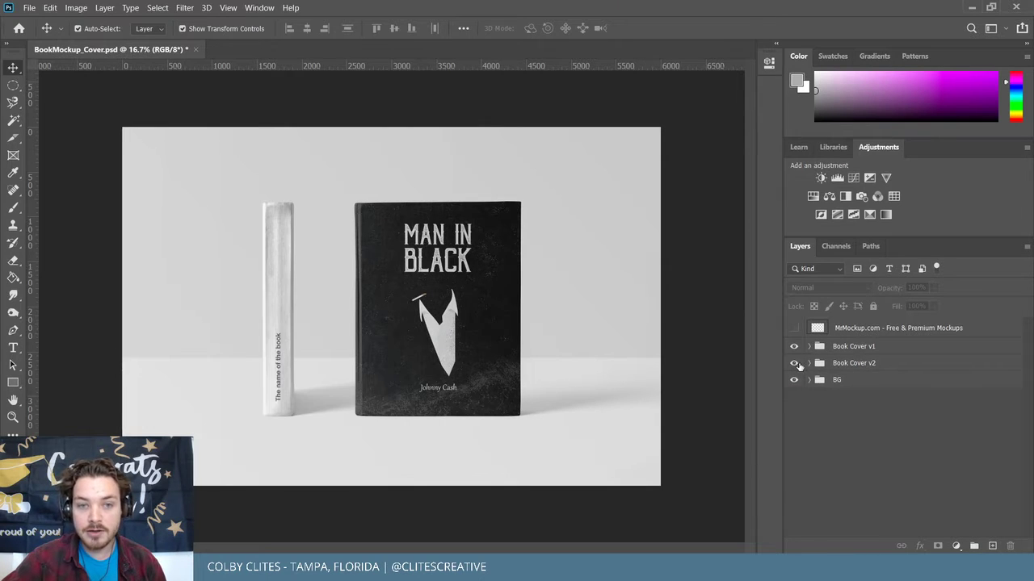
{"action": "left_click", "coordinate": [809, 364]}
{"action": "double_click", "coordinate": [840, 419]}
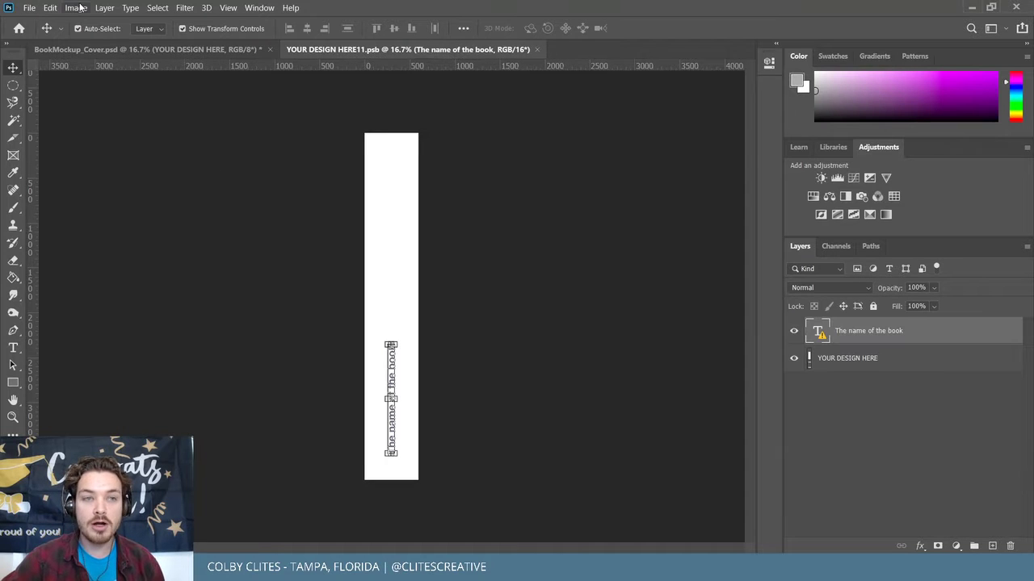
Open the full jacket file JohnnyCash__ManInBlack_Distressed.png from the exports folder.
{"action": "left_click", "coordinate": [28, 7]}
{"action": "left_click", "coordinate": [54, 36]}
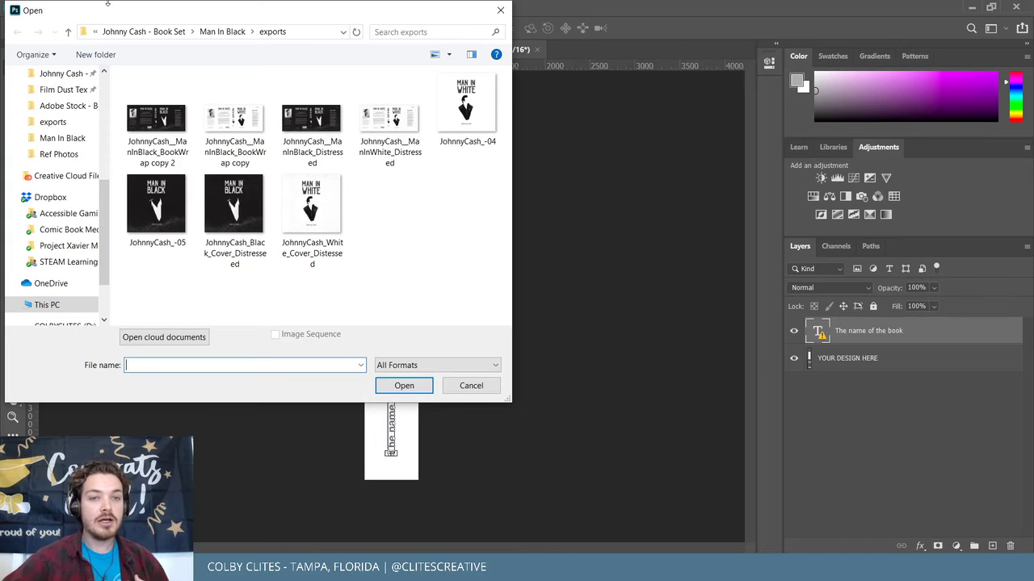
{"action": "left_click", "coordinate": [311, 122]}
{"action": "left_click", "coordinate": [404, 385]}
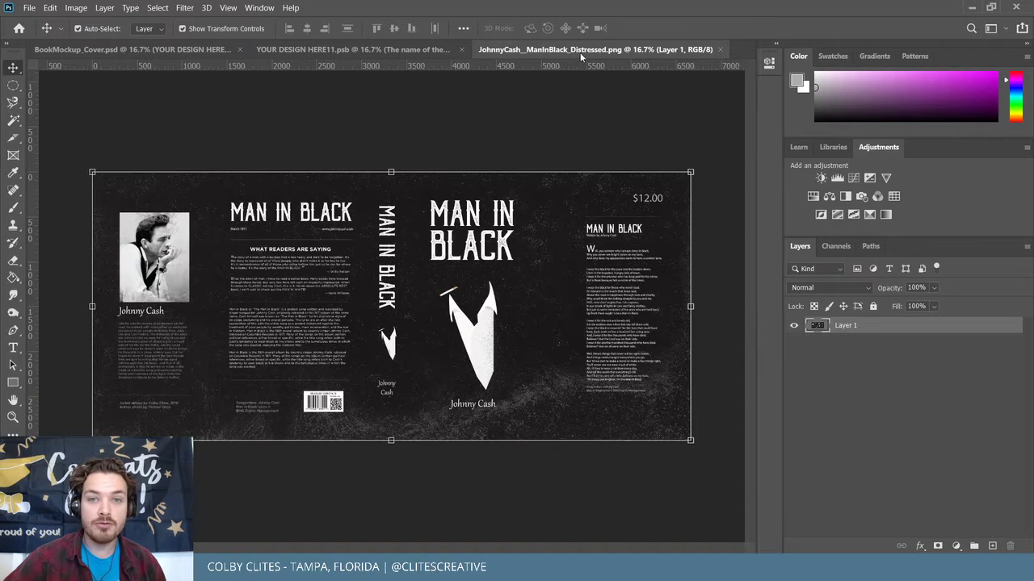
Copy the full jacket artwork into the spine's smart object document, accepting the bit depth difference, and close the source image.
{"action": "left_click_drag", "start_coordinate": [580, 53], "coordinate": [630, 105]}
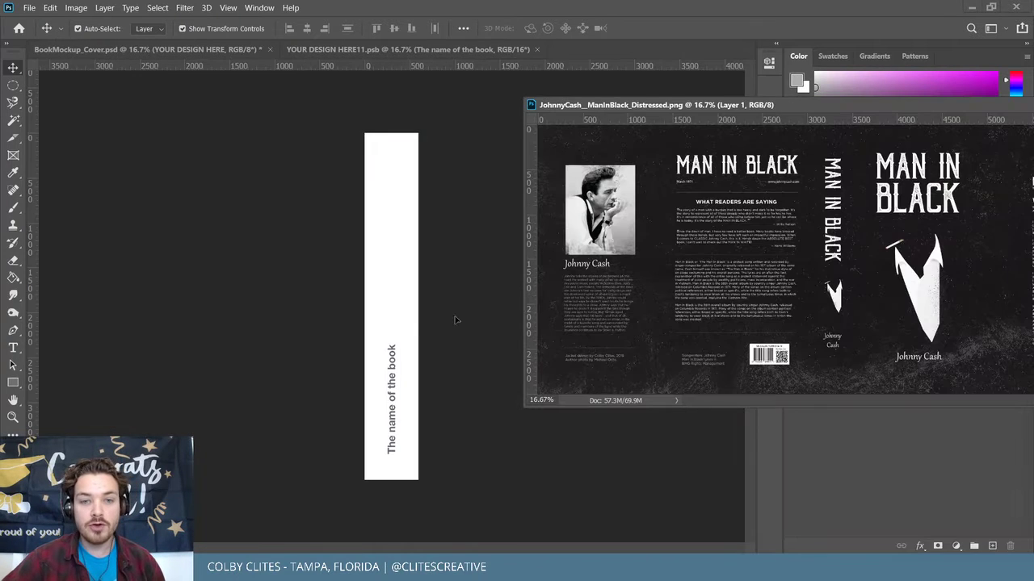
{"action": "left_click_drag", "start_coordinate": [454, 321], "coordinate": [395, 309]}
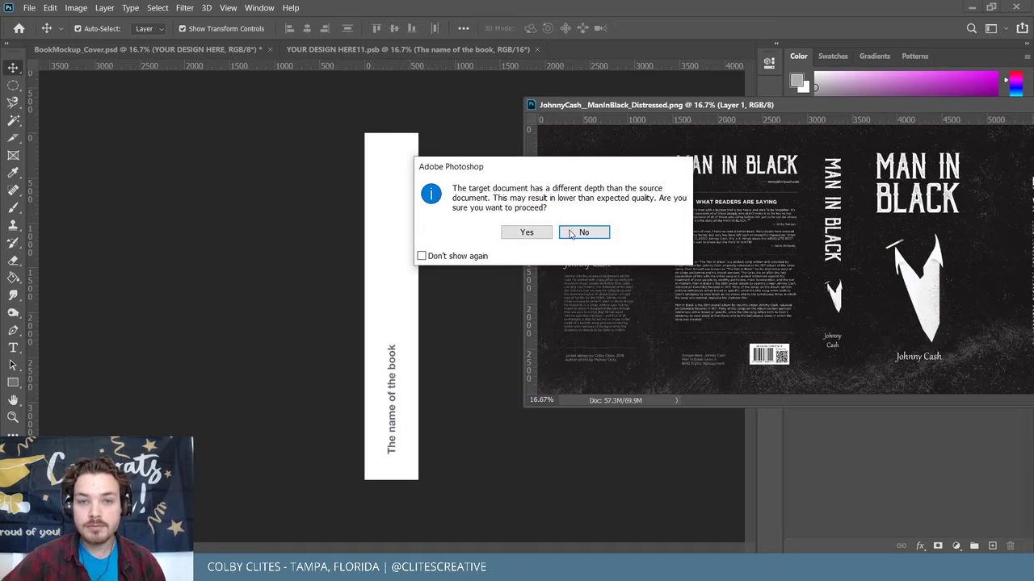
{"action": "left_click", "coordinate": [527, 233]}
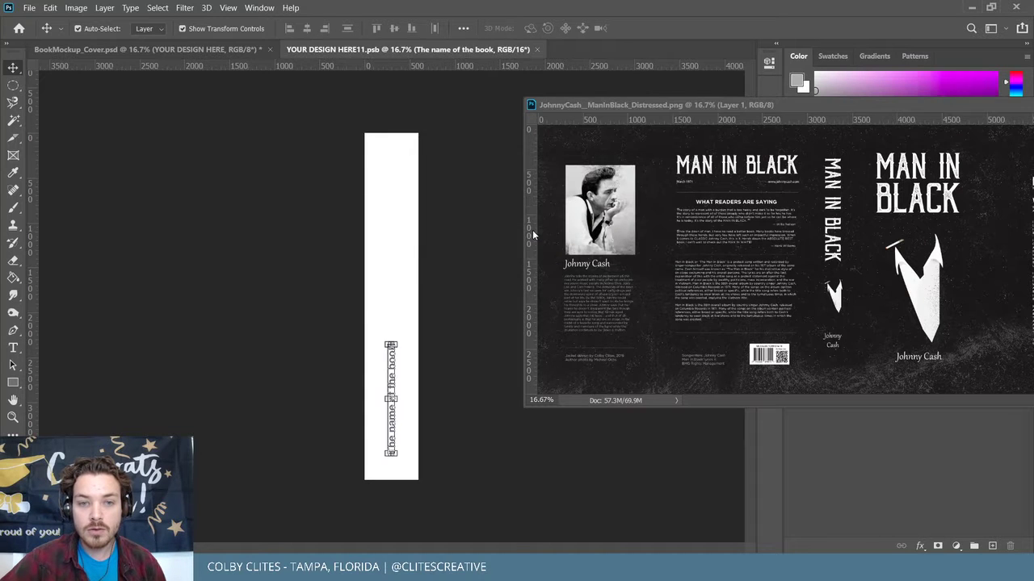
{"action": "left_click_drag", "start_coordinate": [966, 105], "coordinate": [628, 120]}
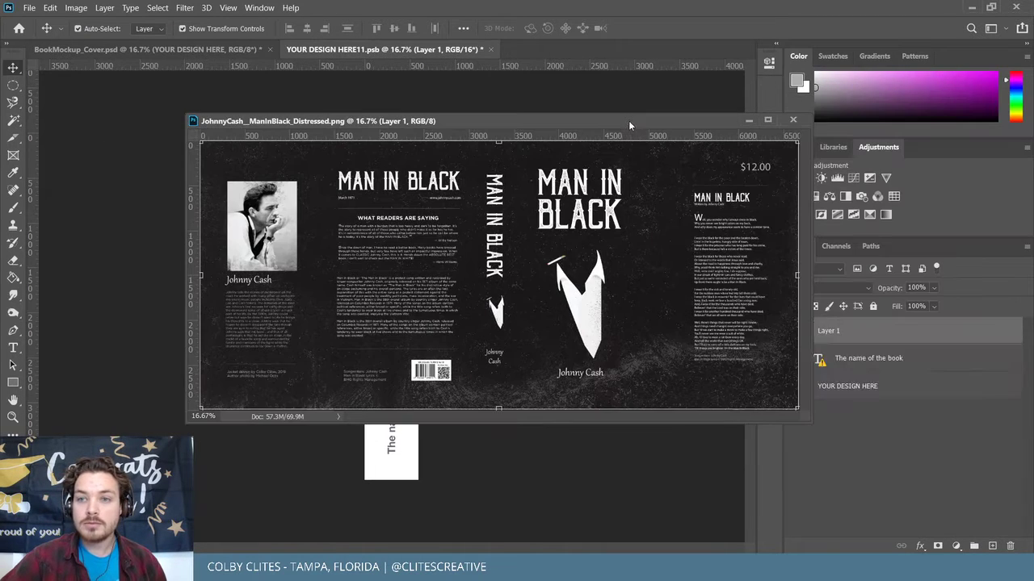
{"action": "left_click", "coordinate": [790, 121]}
{"action": "key", "text": "Return"}
Align the jacket artwork with the bottom of the spine canvas and enlarge it to about 129% to fill the height.
{"action": "left_click_drag", "start_coordinate": [374, 203], "coordinate": [370, 248]}
{"action": "left_click_drag", "start_coordinate": [673, 210], "coordinate": [856, 146]}
{"action": "key", "text": "ctrl+z"}
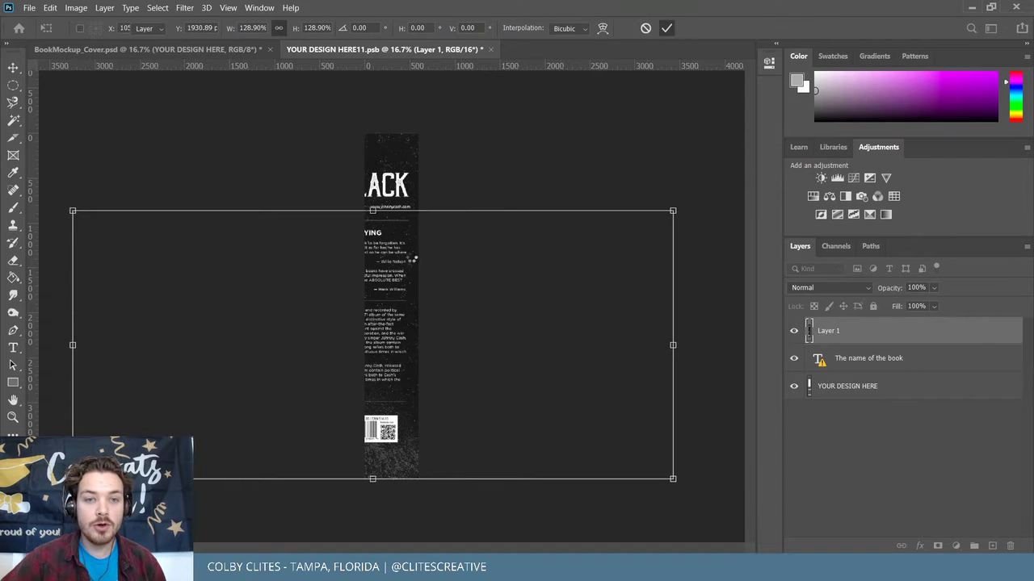
{"action": "key", "text": "Return"}
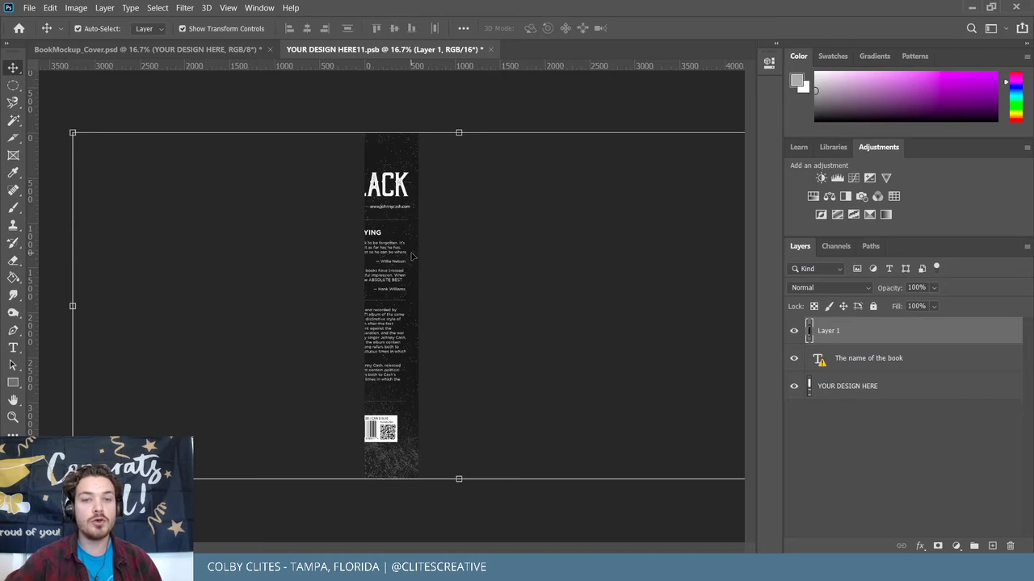
Slide the jacket artwork left until its Man in Black spine section is centred on the narrow canvas.
{"action": "left_click_drag", "start_coordinate": [440, 254], "coordinate": [350, 257]}
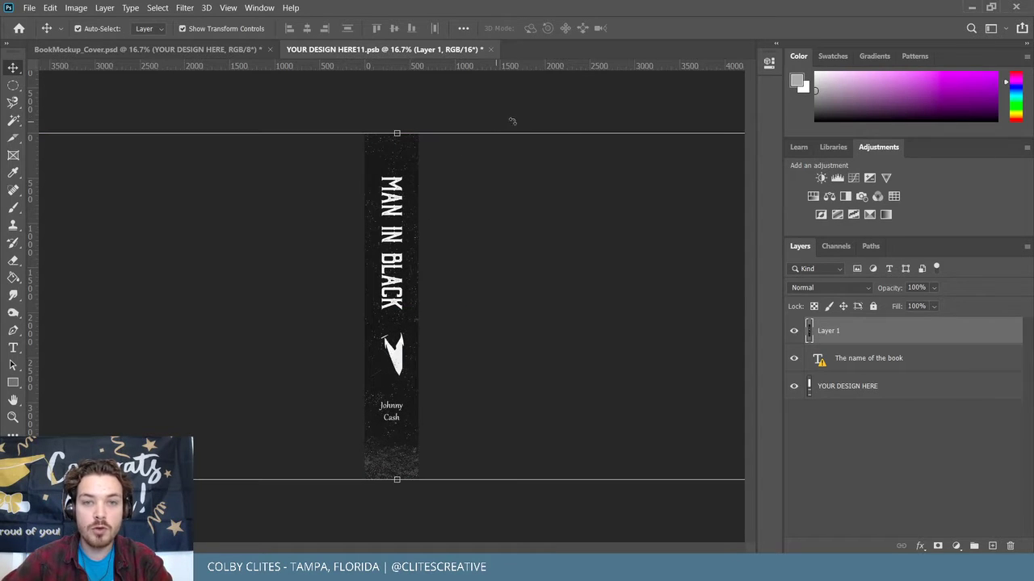
{"action": "key", "text": "ctrl+t"}
{"action": "left_click", "coordinate": [666, 27]}
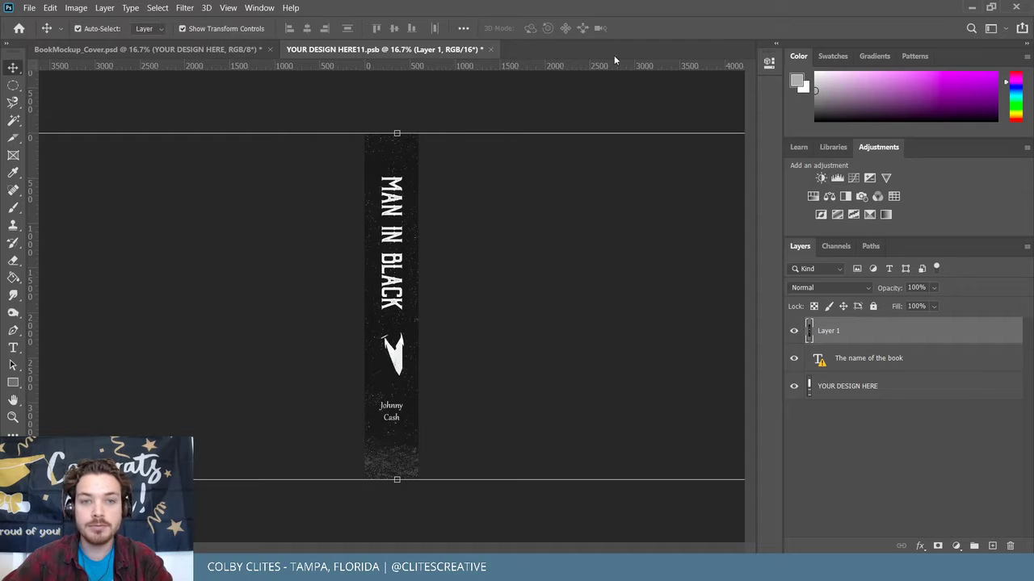
{"action": "left_click", "coordinate": [433, 105]}
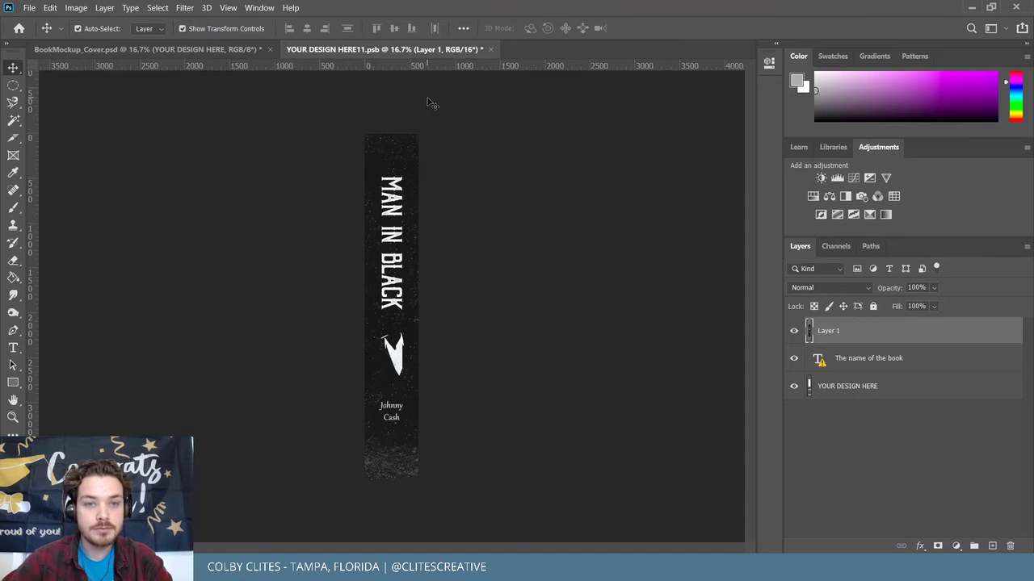
Save the spine smart object, check the updated spine in the book mockup, and close the smart object document.
{"action": "left_click", "coordinate": [29, 10]}
{"action": "left_click", "coordinate": [49, 152]}
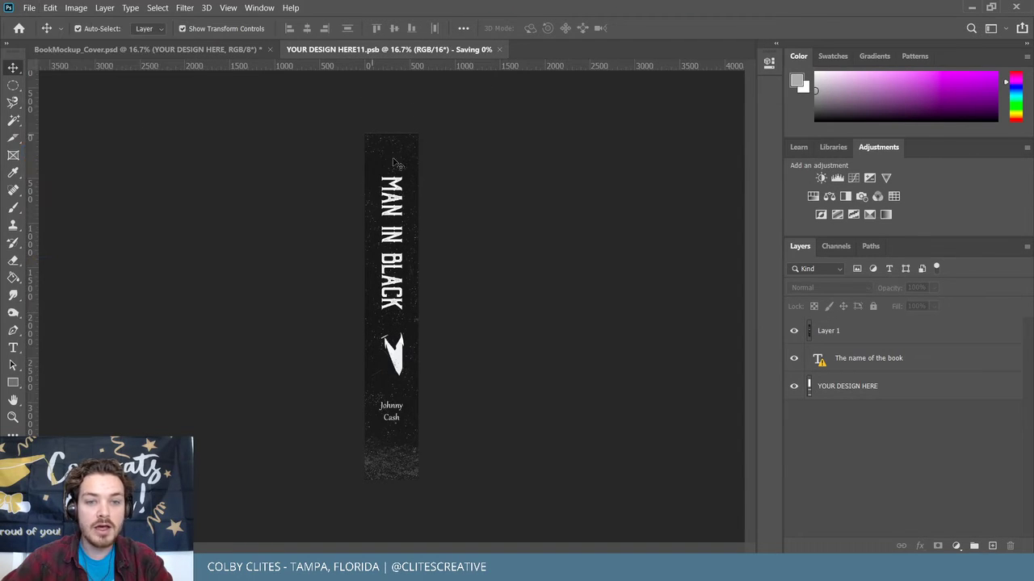
{"action": "left_click", "coordinate": [182, 50]}
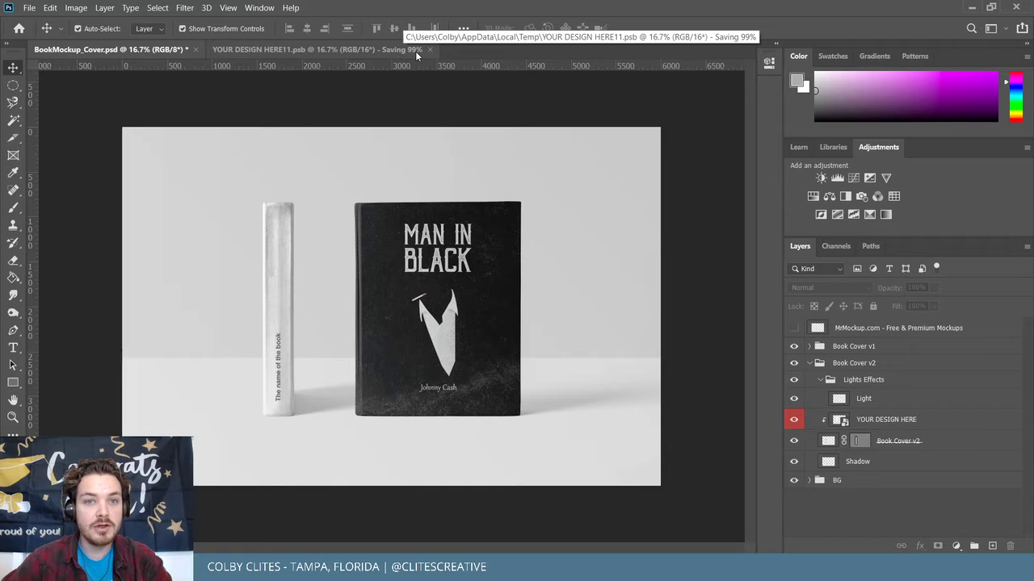
{"action": "left_click", "coordinate": [359, 49]}
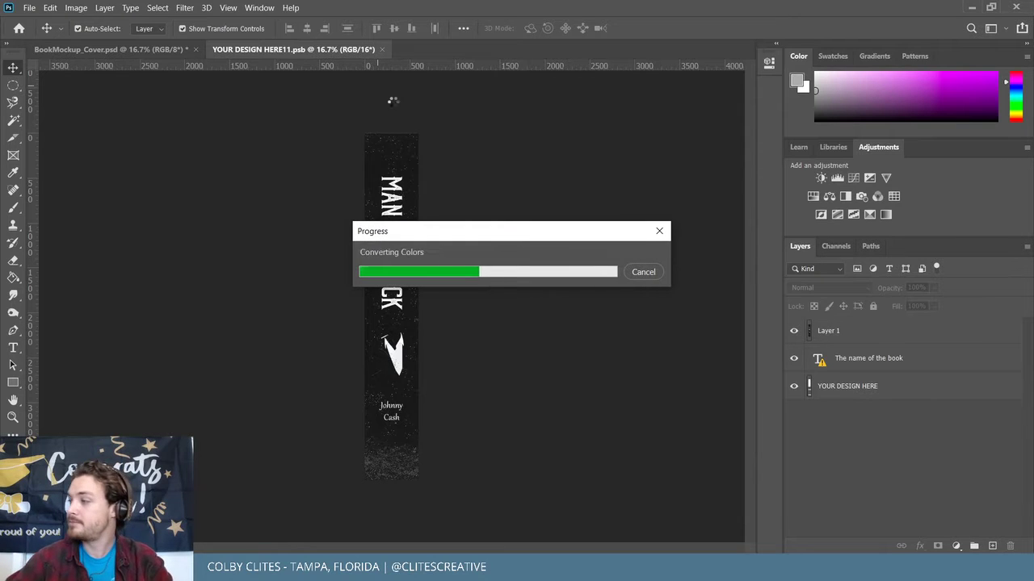
{"action": "left_click", "coordinate": [144, 50]}
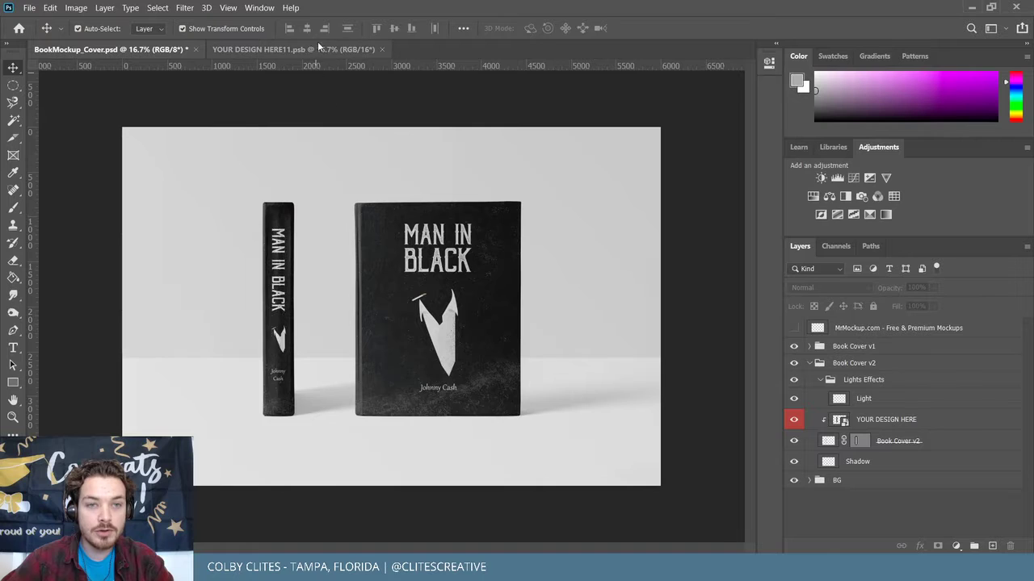
{"action": "left_click", "coordinate": [345, 50]}
{"action": "left_click", "coordinate": [382, 50]}
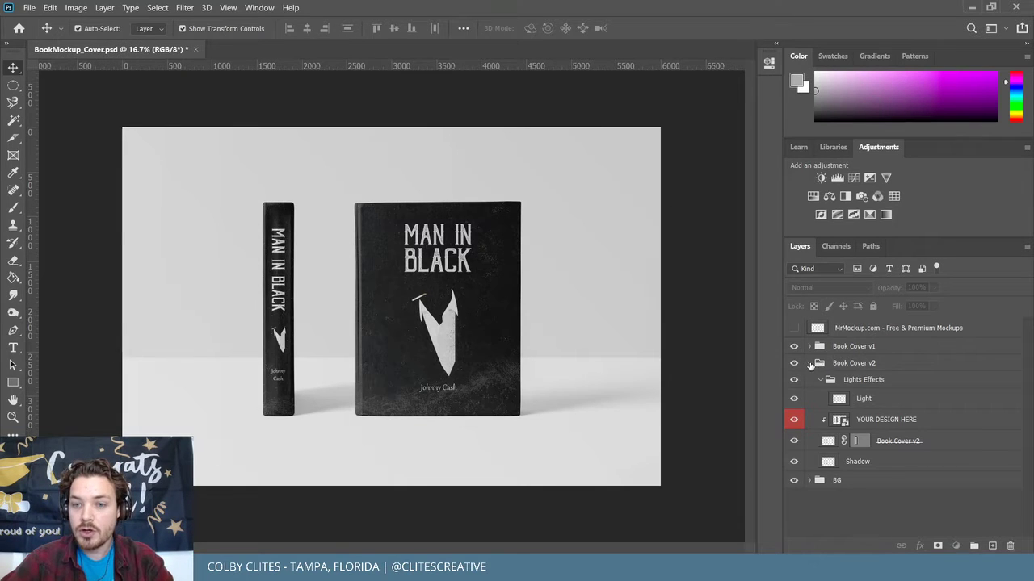
Collapse the Book Cover v2 group, hide the BG group, and start exporting the mockup as a 6000 x 4000 PNG with transparency.
{"action": "left_click", "coordinate": [809, 363]}
{"action": "left_click", "coordinate": [794, 380]}
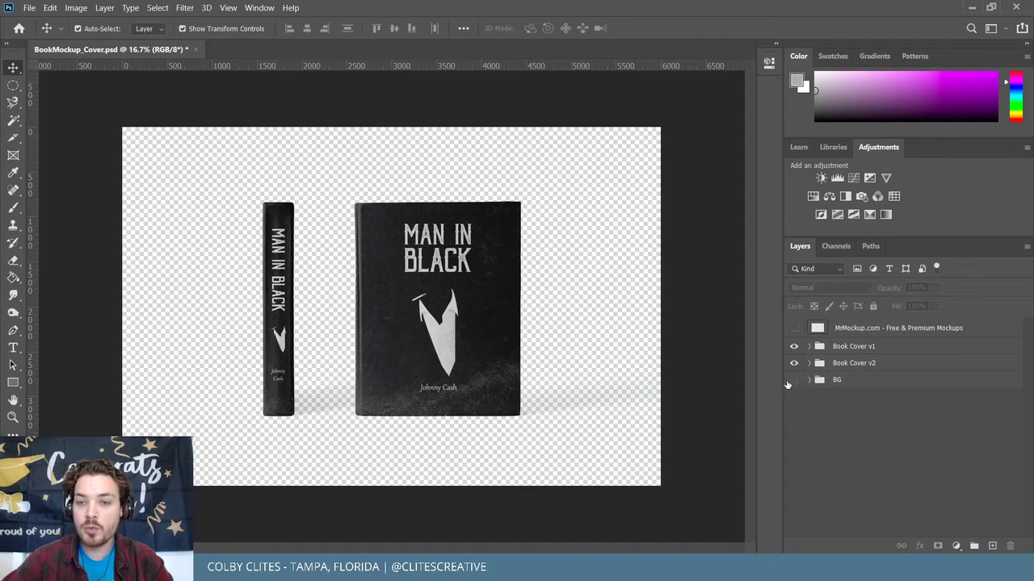
{"action": "left_click", "coordinate": [36, 7]}
{"action": "mouse_move", "coordinate": [81, 195]}
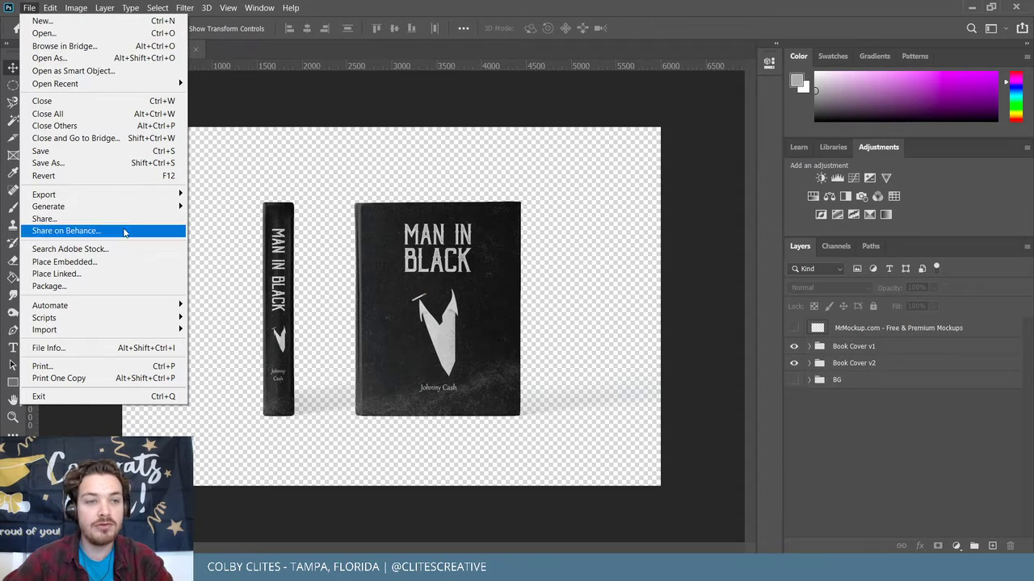
{"action": "mouse_move", "coordinate": [119, 198]}
{"action": "left_click", "coordinate": [244, 207]}
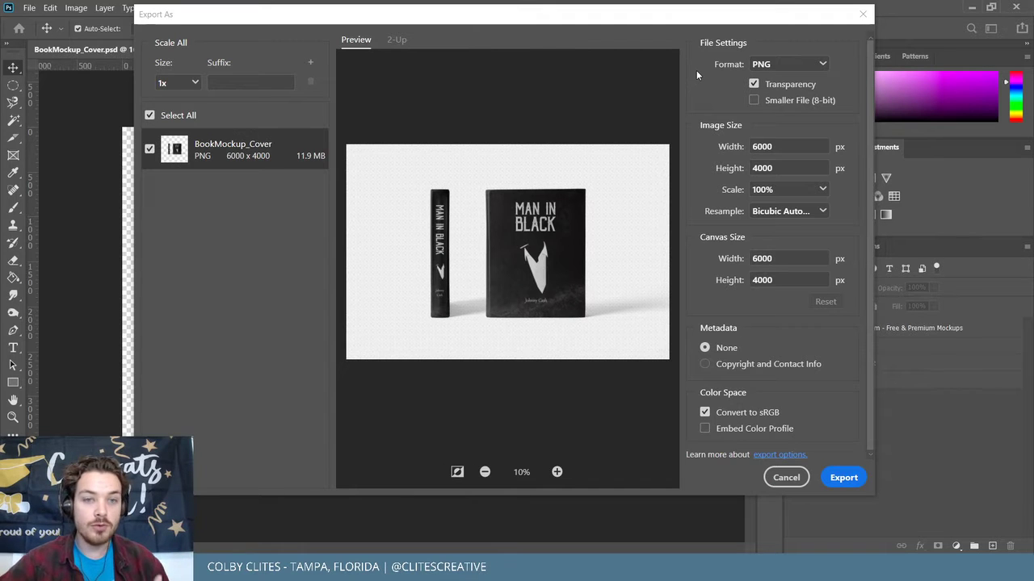
{"action": "left_click", "coordinate": [843, 477]}
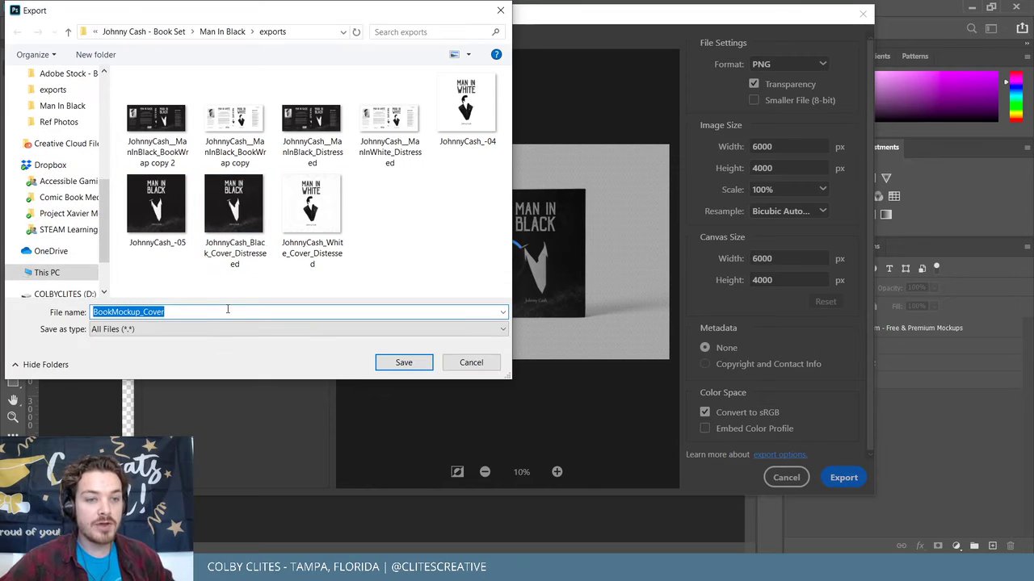
Name the exported image BookMockup_ManinBlack_ and save it in the exports folder.
{"action": "left_click", "coordinate": [228, 311]}
{"action": "key", "text": "BackSpace"}
{"action": "key", "text": "BackSpace"}
{"action": "key", "text": "BackSpace"}
{"action": "key", "text": "BackSpace"}
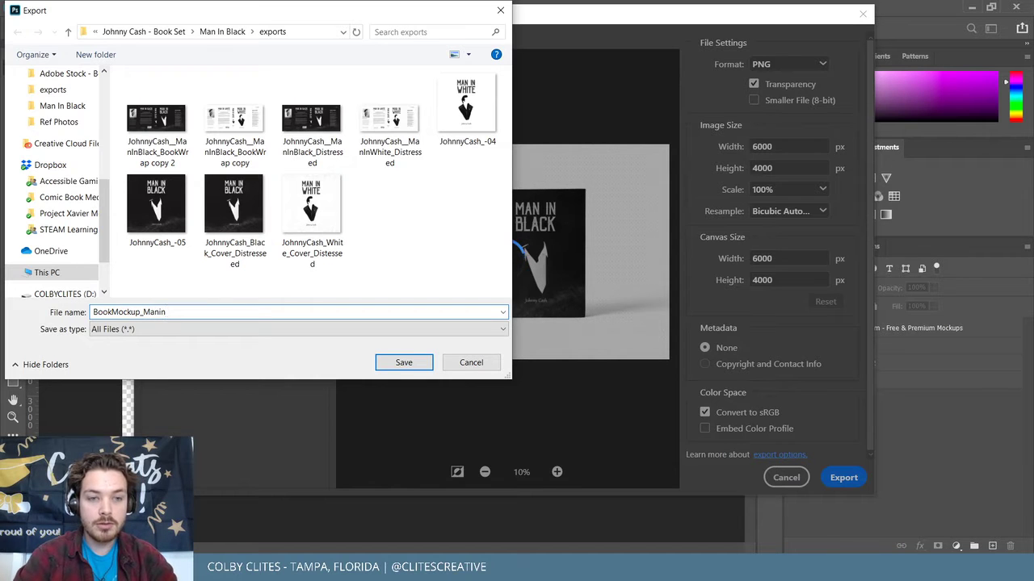
{"action": "type", "text": "ManinBlack_"}
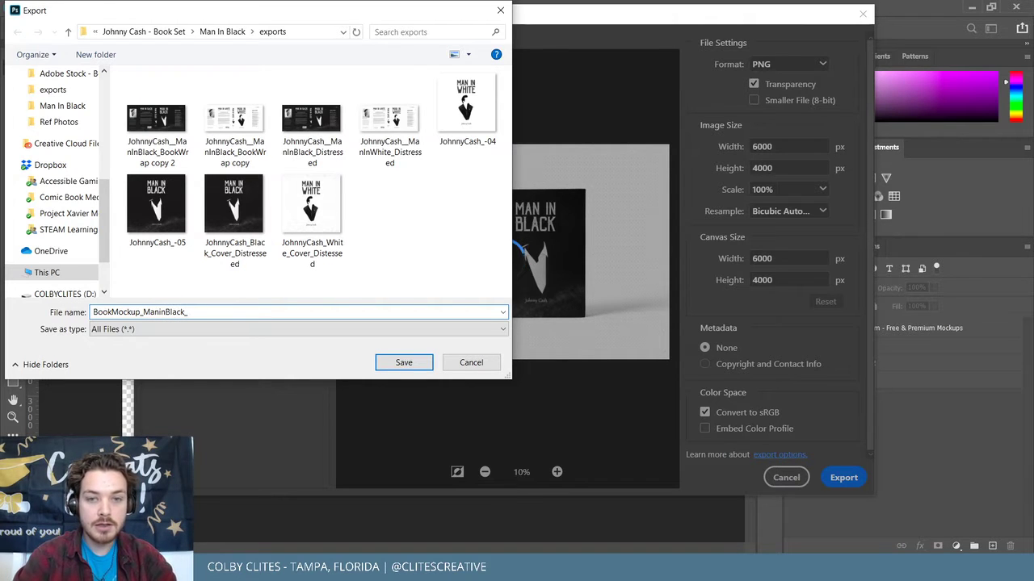
{"action": "key", "text": "Return"}
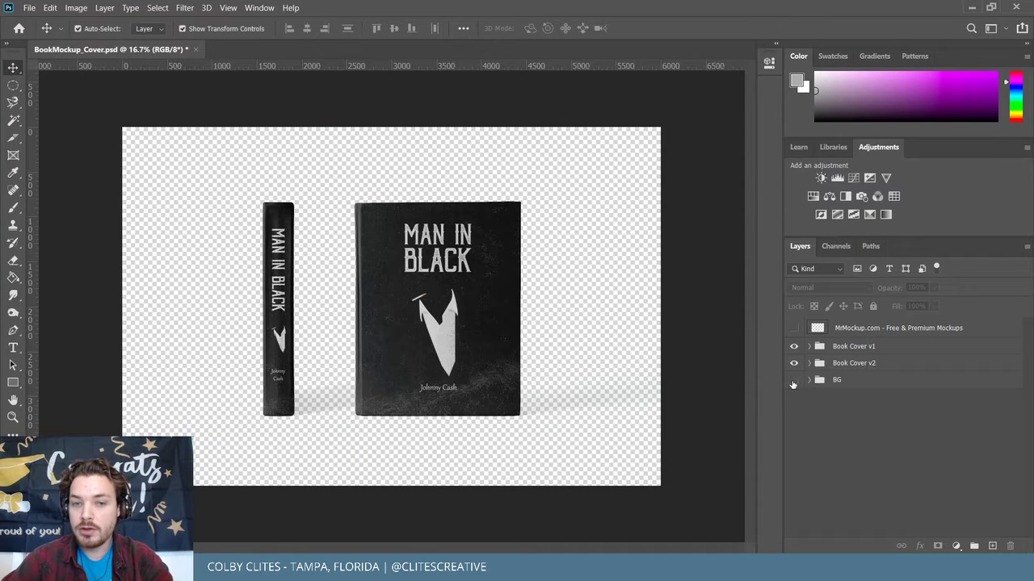
Show the BG group again and save the mockup as a separate Photoshop file named BookMockup_Cover_ManInBlack with Maximize Compatibility on.
{"action": "left_click", "coordinate": [793, 380]}
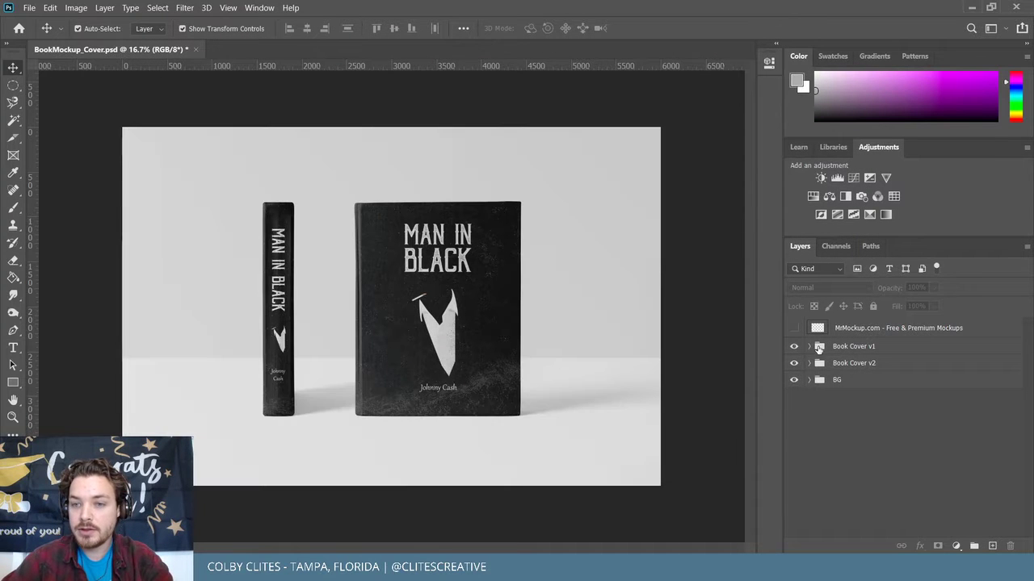
{"action": "left_click", "coordinate": [29, 8]}
{"action": "left_click", "coordinate": [520, 109]}
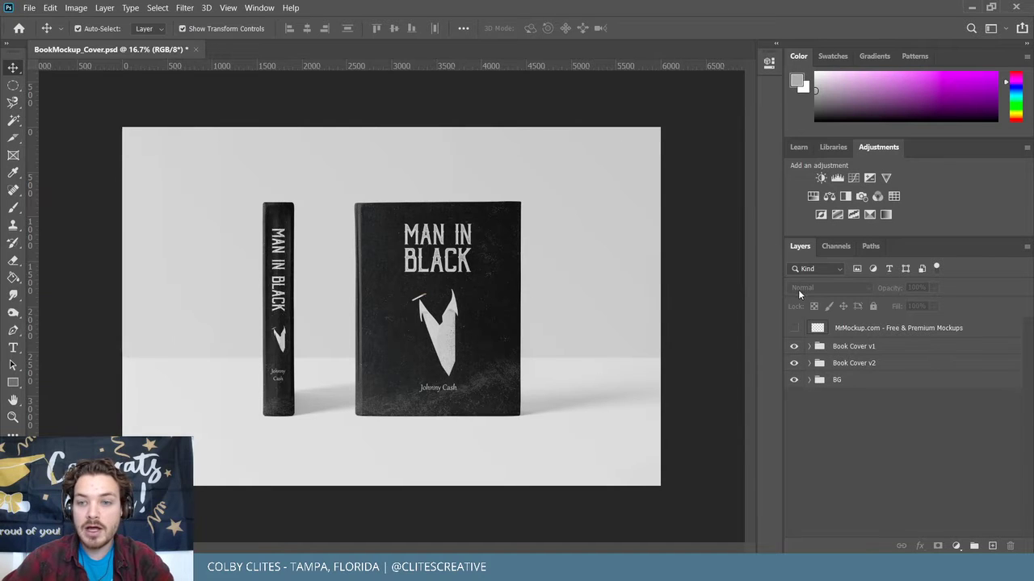
{"action": "left_click", "coordinate": [28, 7]}
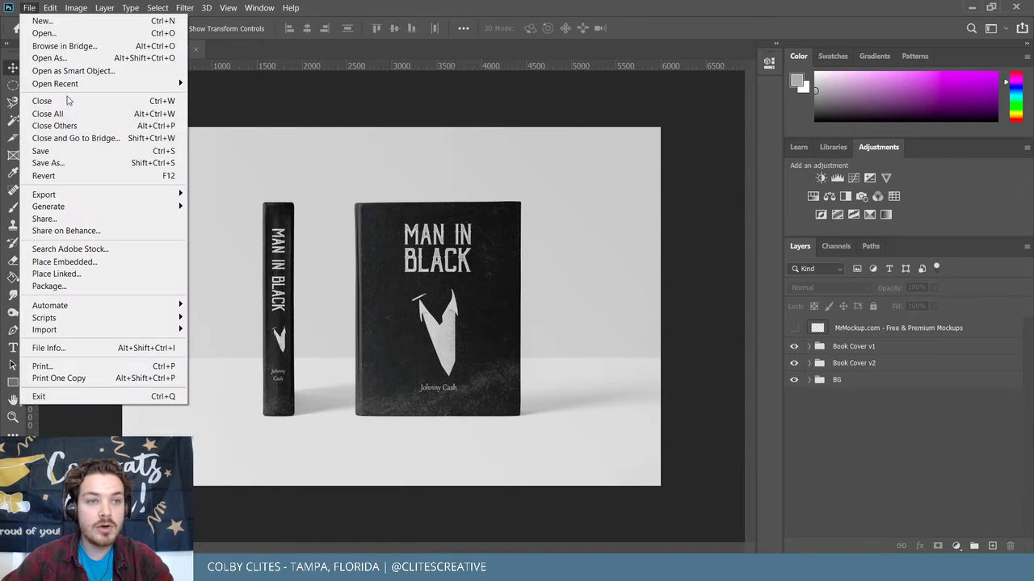
{"action": "left_click", "coordinate": [78, 162]}
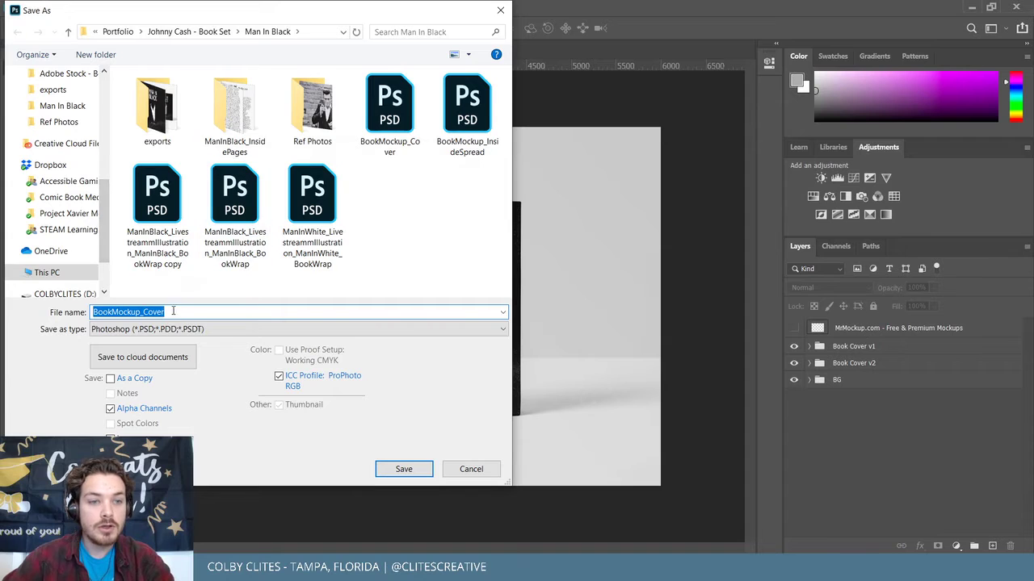
{"action": "left_click", "coordinate": [185, 311]}
{"action": "type", "text": "_ManInBlack"}
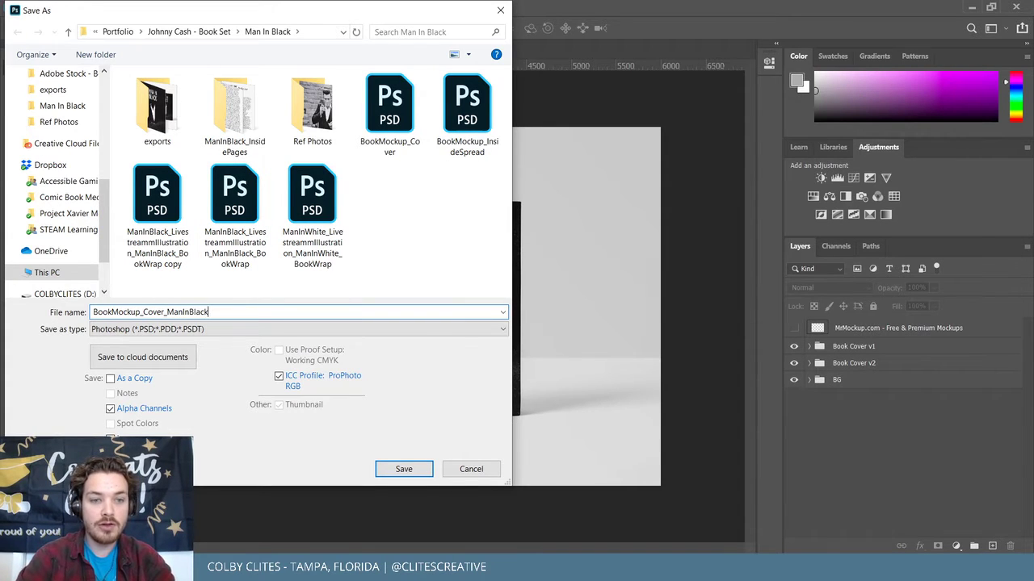
{"action": "key", "text": "Return"}
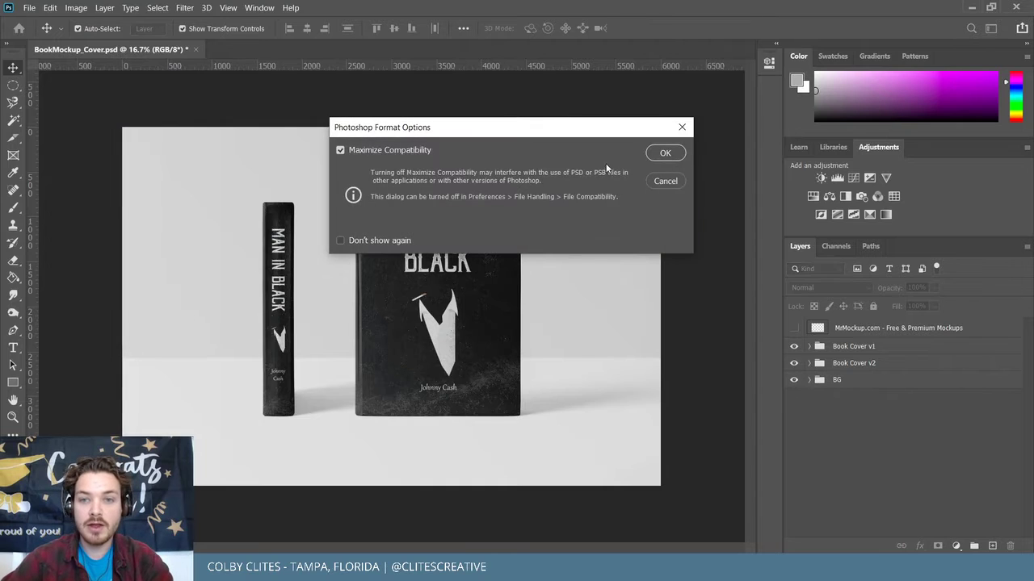
{"action": "left_click", "coordinate": [665, 154]}
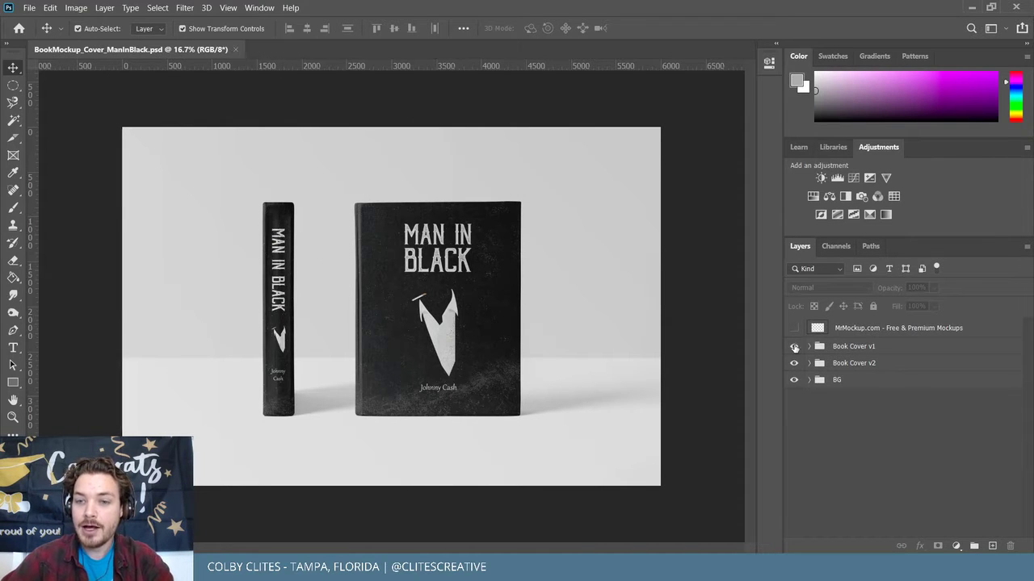
Open the YOUR DESIGN HERE smart object in the Book Cover v1 group and hide its Man in Black artwork layer.
{"action": "left_click", "coordinate": [794, 346]}
{"action": "left_click", "coordinate": [795, 346]}
{"action": "left_click", "coordinate": [809, 346]}
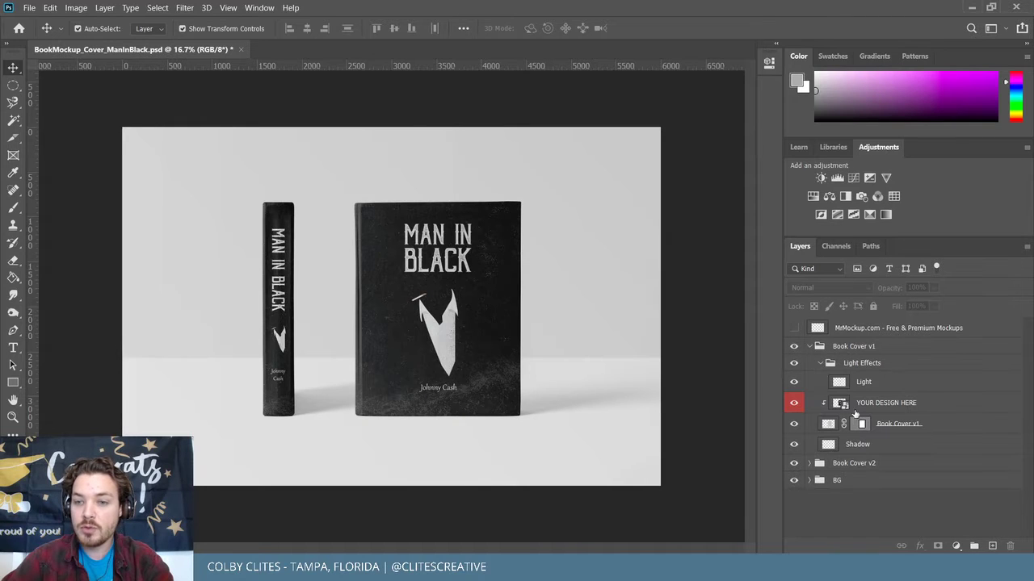
{"action": "double_click", "coordinate": [840, 403]}
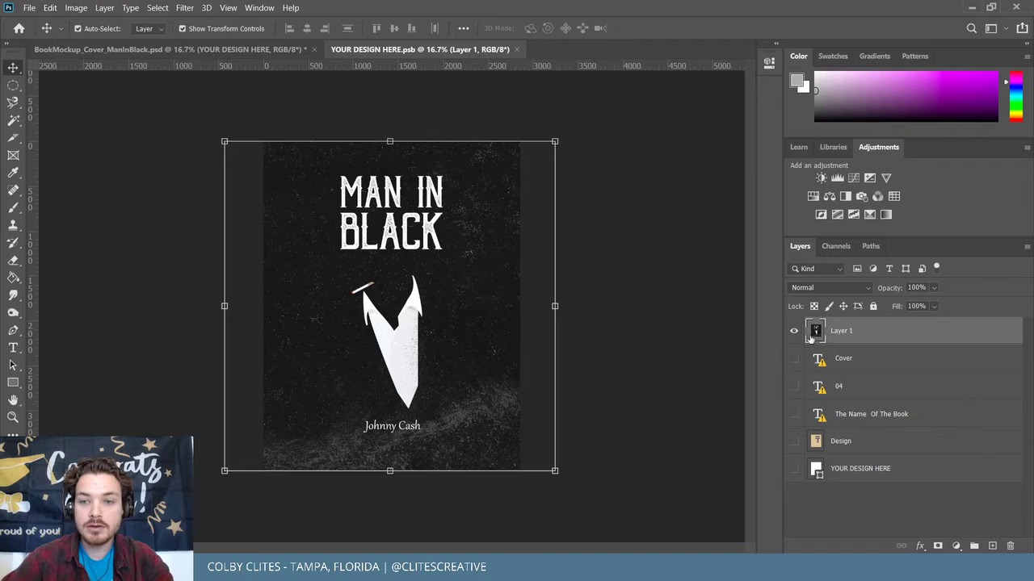
{"action": "left_click", "coordinate": [797, 332]}
Open the JohnnyCash_White_Cover_Distessed image from the exports folder.
{"action": "left_click", "coordinate": [29, 7]}
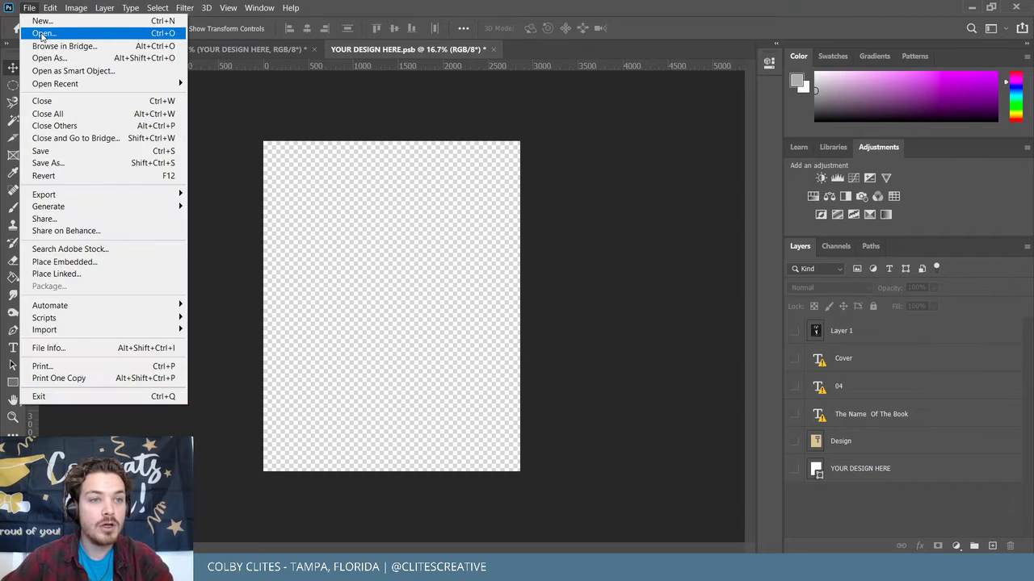
{"action": "left_click", "coordinate": [49, 32]}
{"action": "scroll", "coordinate": [404, 197], "scroll_direction": "down", "scroll_amount": 3}
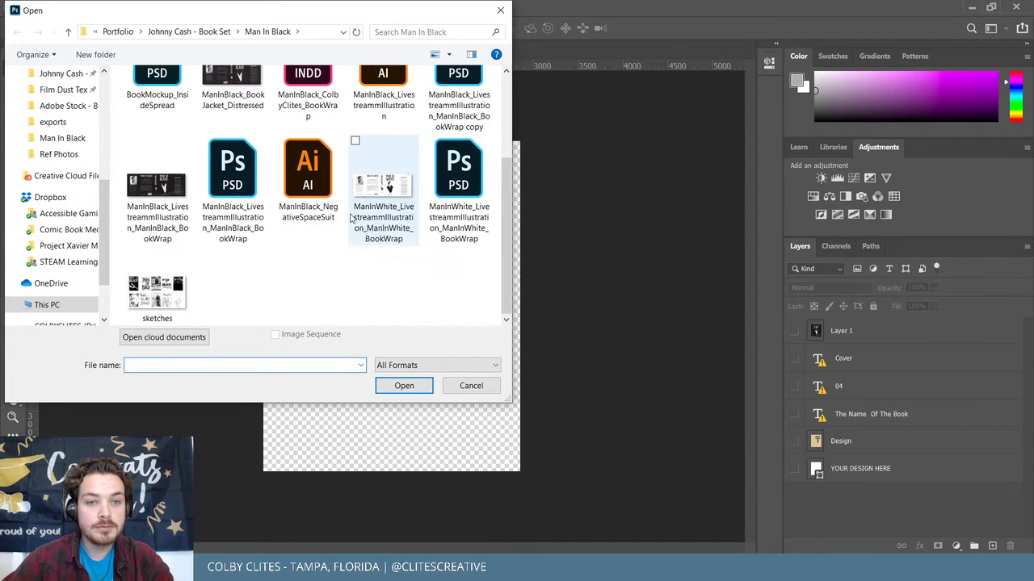
{"action": "scroll", "coordinate": [363, 202], "scroll_direction": "up", "scroll_amount": 5}
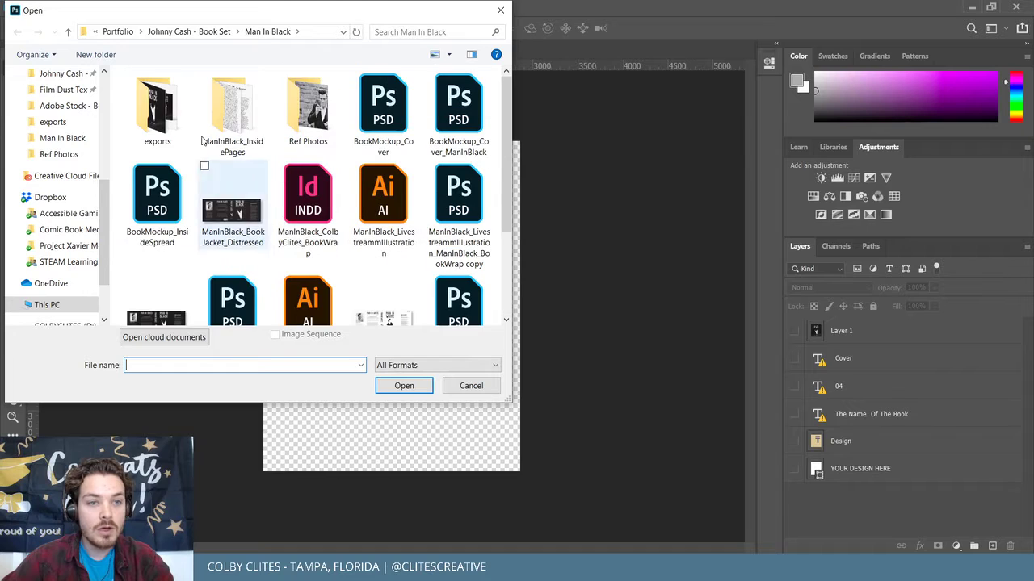
{"action": "double_click", "coordinate": [165, 109]}
{"action": "left_click", "coordinate": [395, 218]}
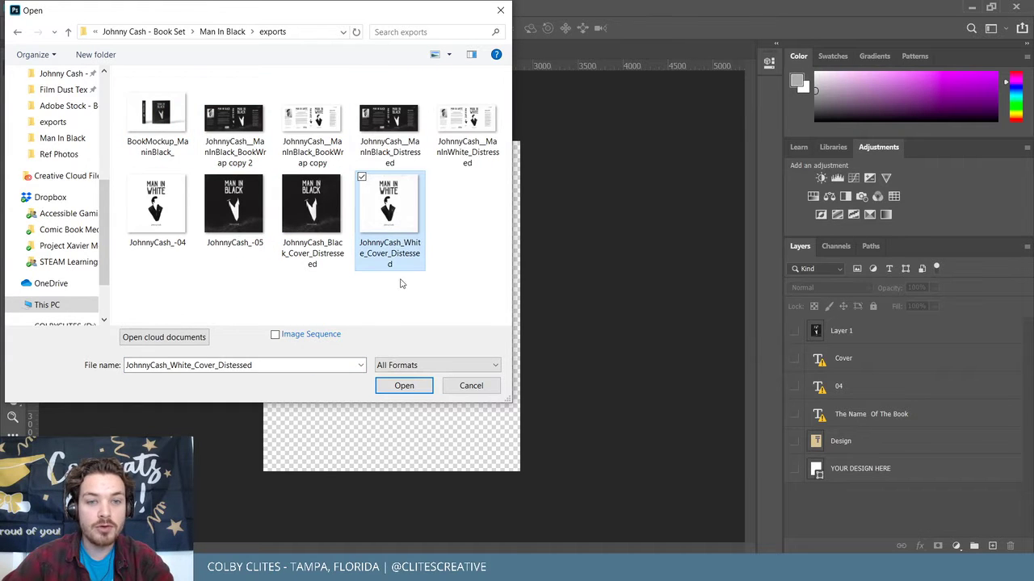
{"action": "left_click", "coordinate": [402, 385]}
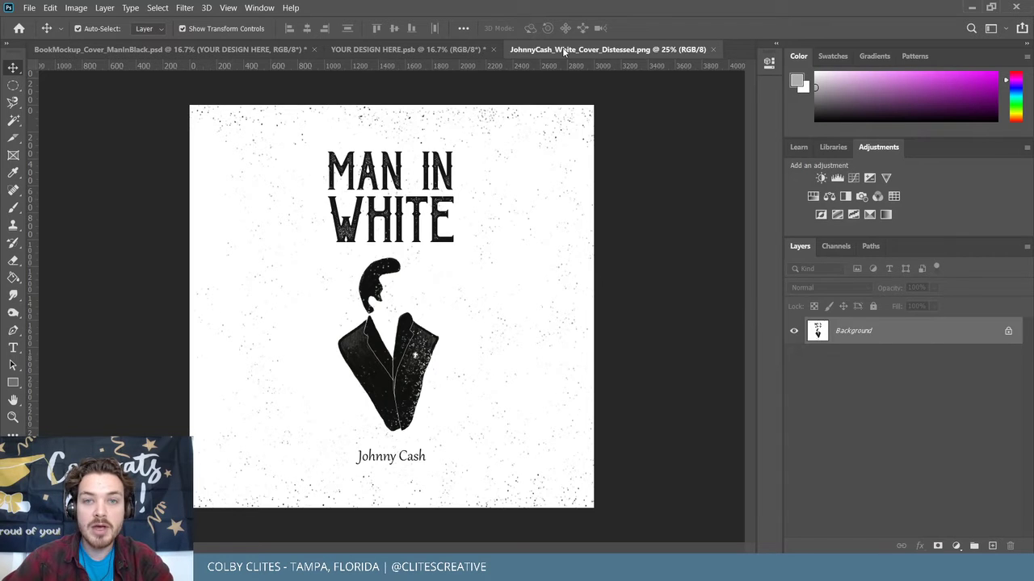
Copy the Man in White cover artwork into the cover's smart object document and close the source image.
{"action": "left_click_drag", "start_coordinate": [563, 52], "coordinate": [646, 149]}
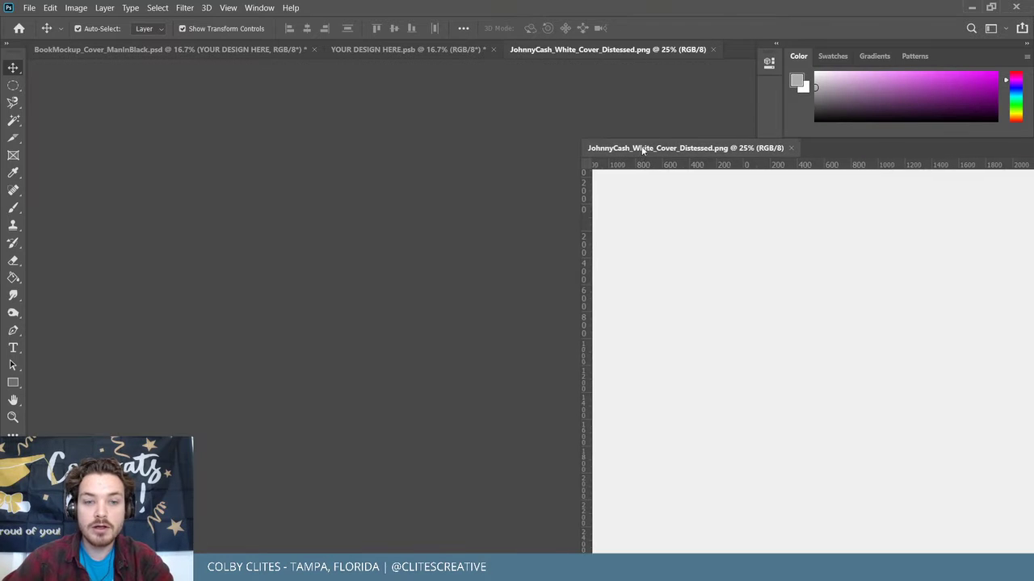
{"action": "left_click_drag", "start_coordinate": [759, 273], "coordinate": [370, 266]}
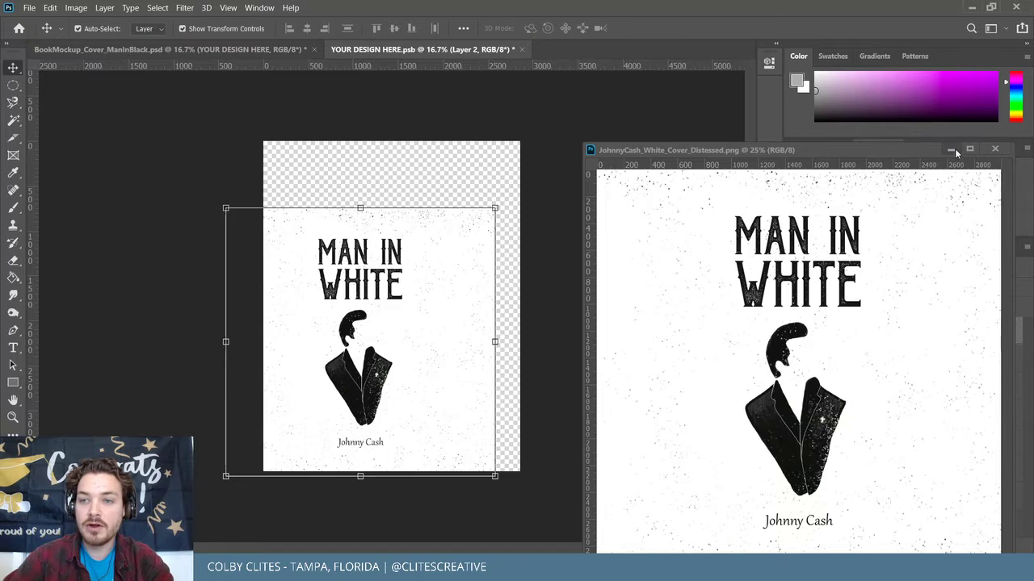
{"action": "left_click", "coordinate": [994, 148]}
Centre the Man in White artwork horizontally on the canvas and enlarge it to about 123% to fill the height.
{"action": "mouse_move", "coordinate": [426, 264]}
{"action": "left_mouse_down"}
{"action": "mouse_move", "coordinate": [464, 262]}
{"action": "mouse_move", "coordinate": [440, 190]}
{"action": "mouse_move", "coordinate": [392, 188]}
{"action": "mouse_move", "coordinate": [428, 274]}
{"action": "left_mouse_up"}
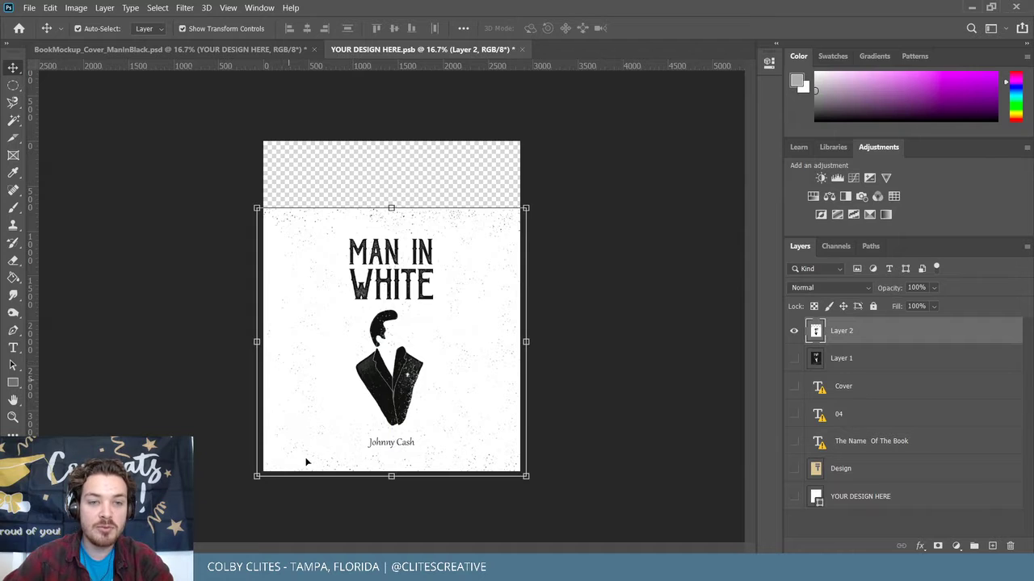
{"action": "left_click_drag", "start_coordinate": [525, 208], "coordinate": [594, 138]}
{"action": "mouse_move", "coordinate": [439, 263]}
{"action": "left_mouse_down"}
{"action": "mouse_move", "coordinate": [420, 275]}
{"action": "mouse_move", "coordinate": [430, 322]}
{"action": "mouse_move", "coordinate": [429, 259]}
{"action": "left_mouse_up"}
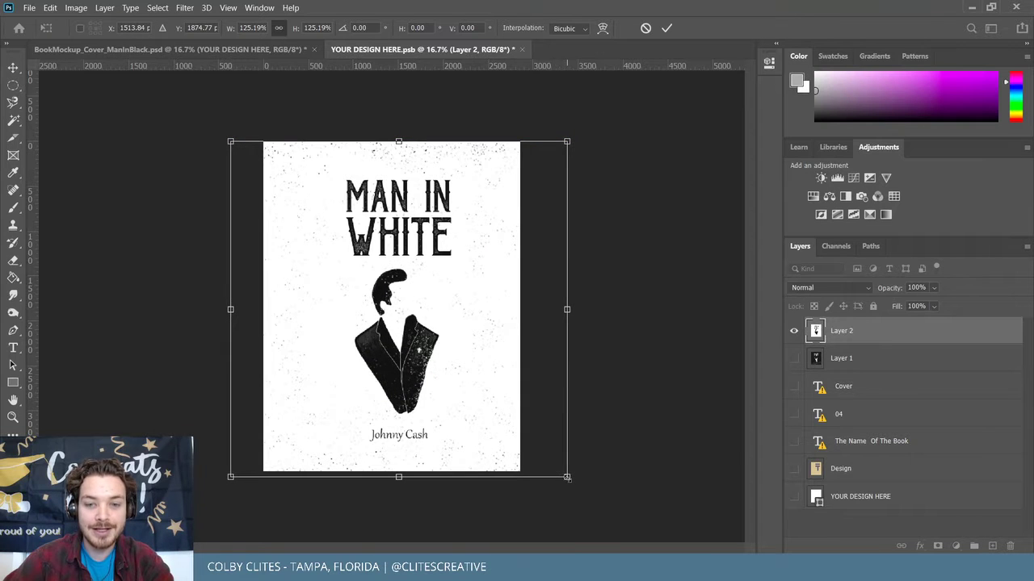
{"action": "left_click_drag", "start_coordinate": [567, 477], "coordinate": [561, 471]}
{"action": "left_click_drag", "start_coordinate": [434, 369], "coordinate": [431, 370]}
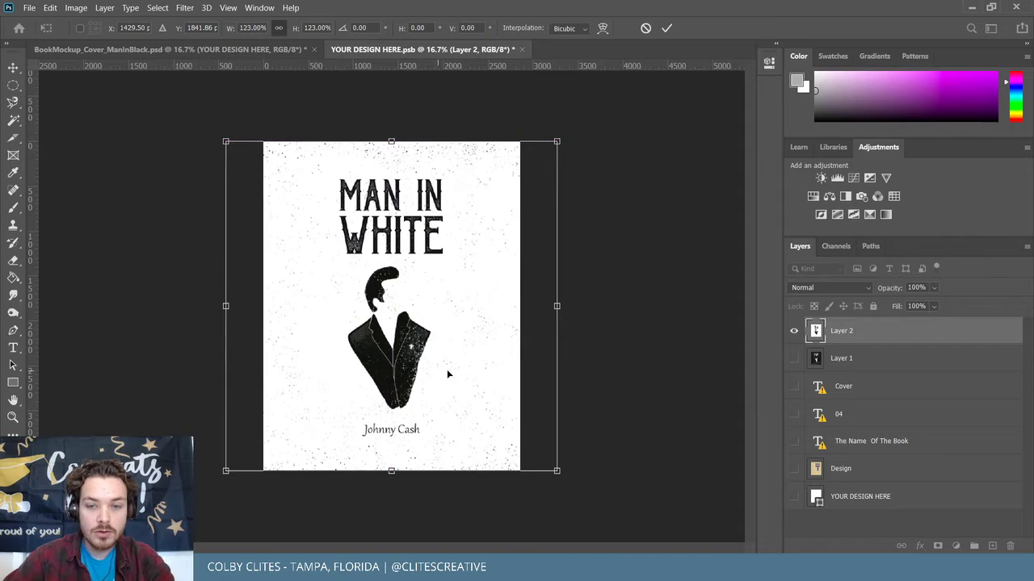
Nudge the enlarged Man in White artwork slightly right to X 1471.5 and commit the transformation.
{"action": "key", "text": "shift+Right"}
{"action": "key", "text": "shift+Right"}
{"action": "key", "text": "shift+Right"}
{"action": "key", "text": "shift+Right"}
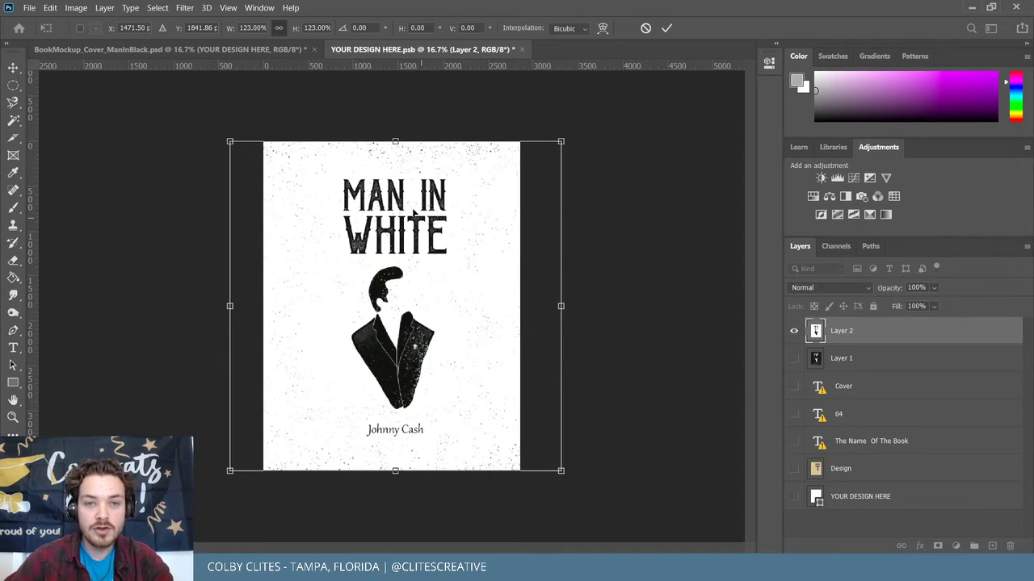
{"action": "left_click", "coordinate": [666, 27]}
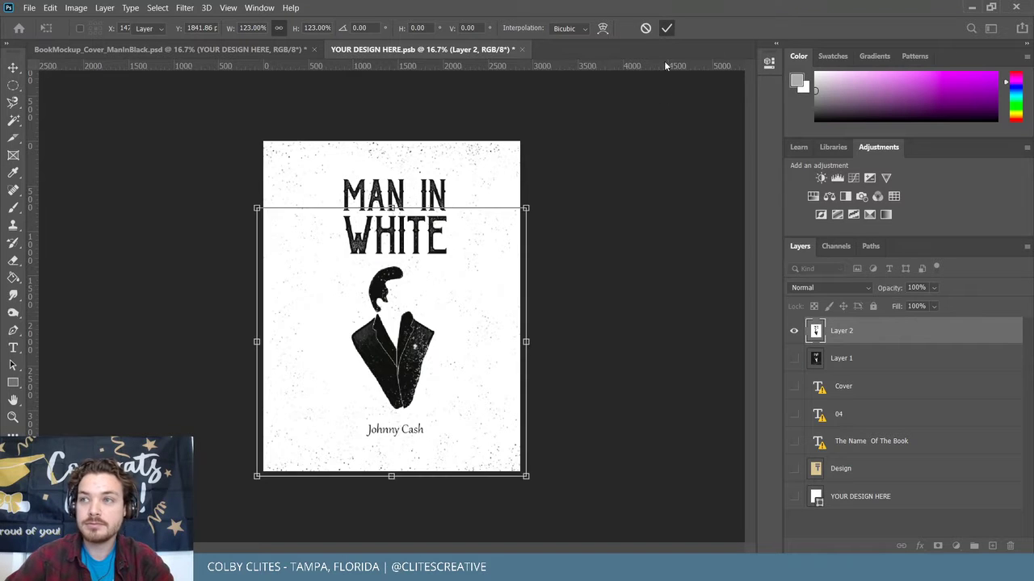
Save the cover smart object with the Man in White artwork and close it to update the book mockup.
{"action": "left_click", "coordinate": [28, 7]}
{"action": "left_click", "coordinate": [68, 151]}
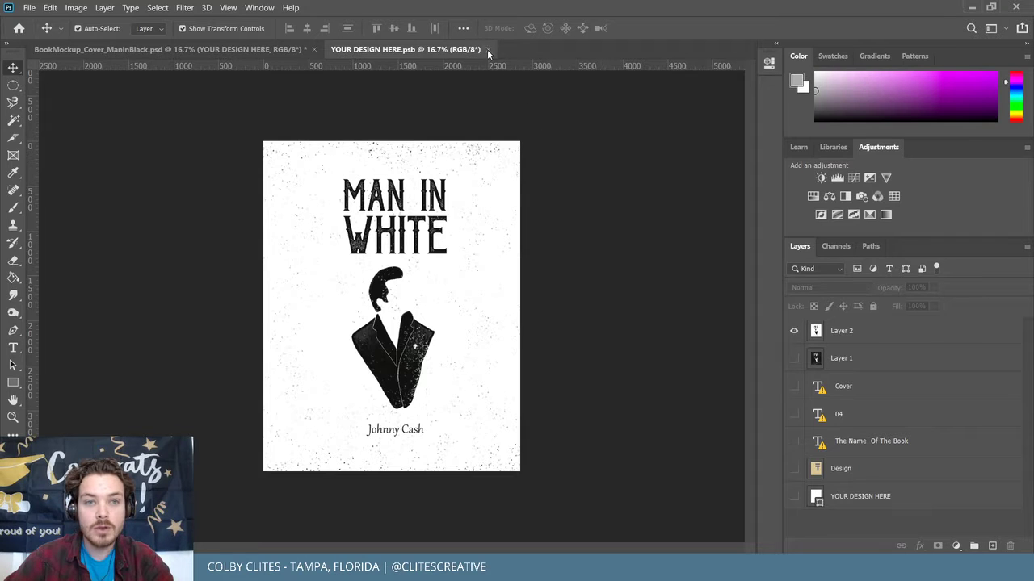
{"action": "left_click", "coordinate": [485, 50]}
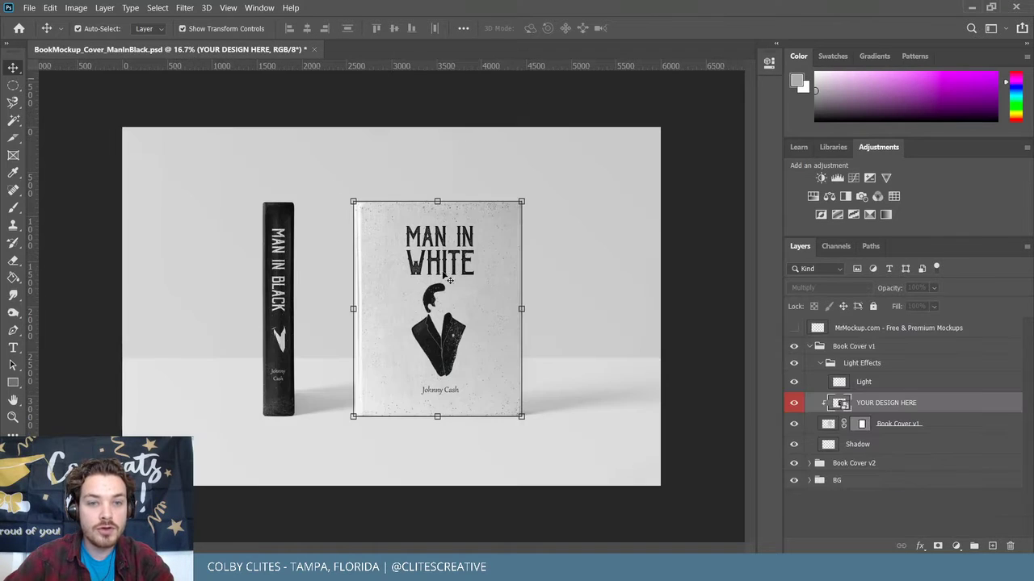
Open the spine's smart object from the Book Cover v2 group and hide its Man in Black artwork layer.
{"action": "left_click", "coordinate": [705, 283]}
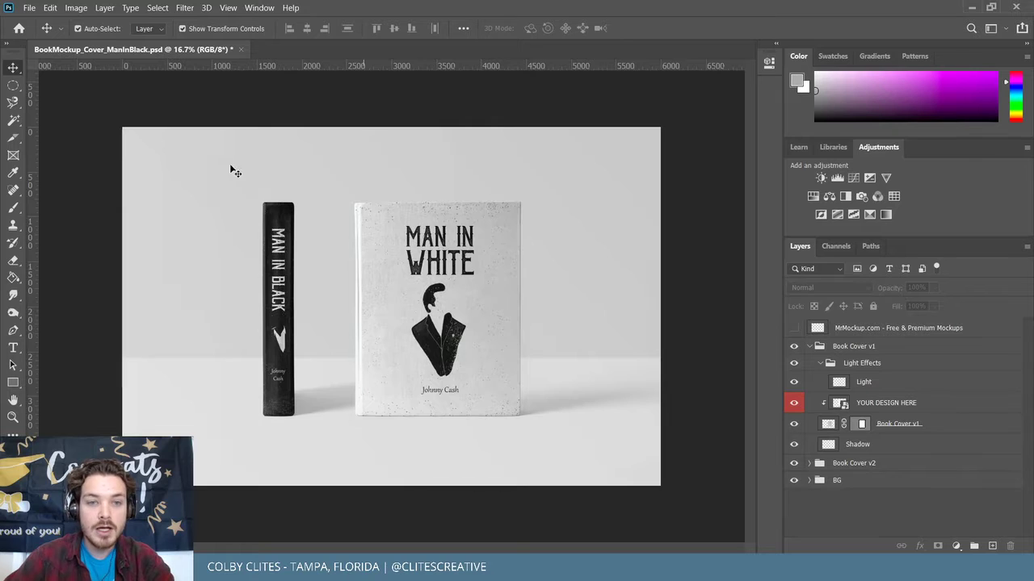
{"action": "left_click", "coordinate": [806, 347]}
{"action": "left_click", "coordinate": [809, 347]}
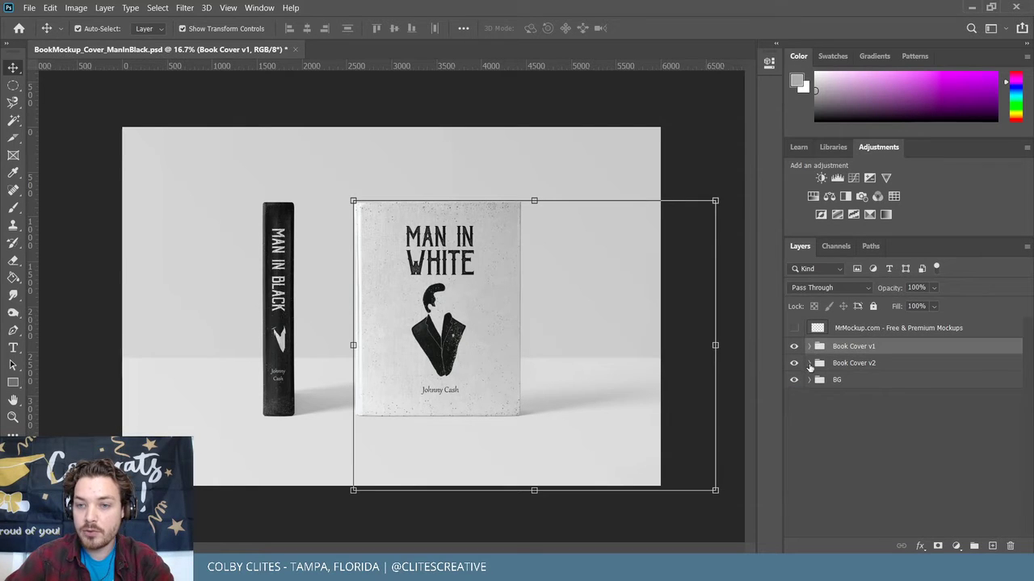
{"action": "left_click", "coordinate": [809, 363]}
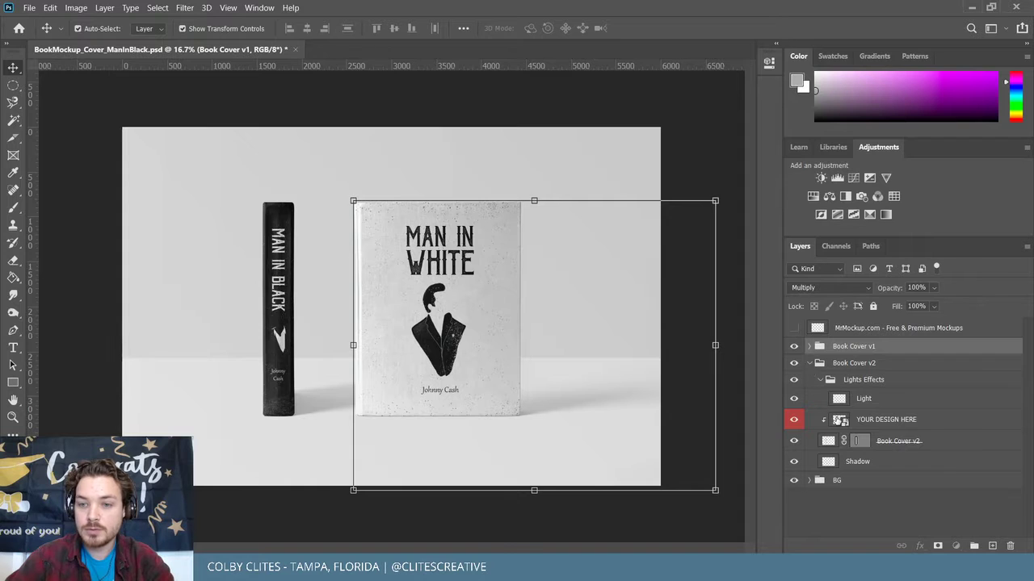
{"action": "left_click", "coordinate": [836, 420]}
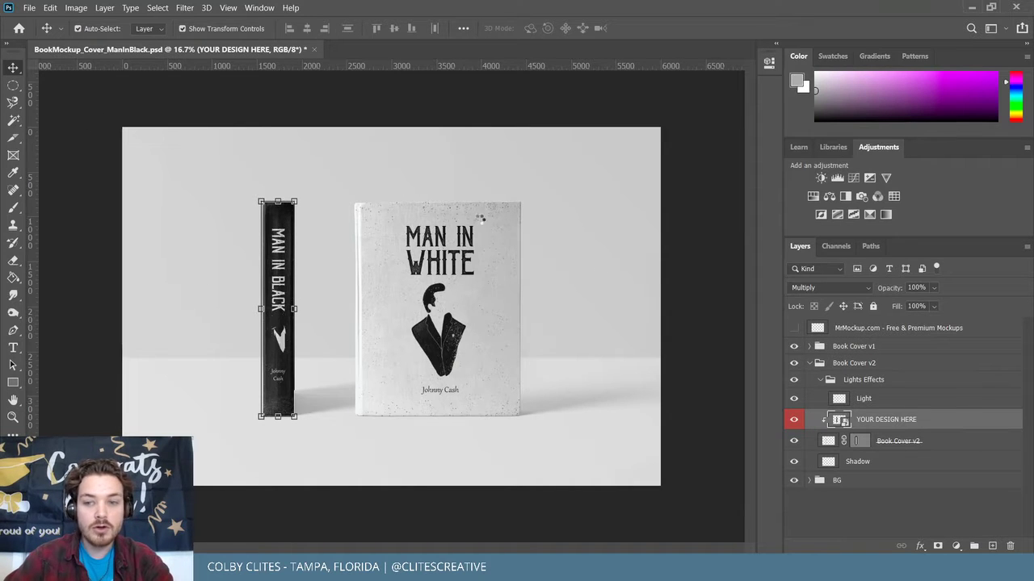
{"action": "double_click", "coordinate": [840, 419]}
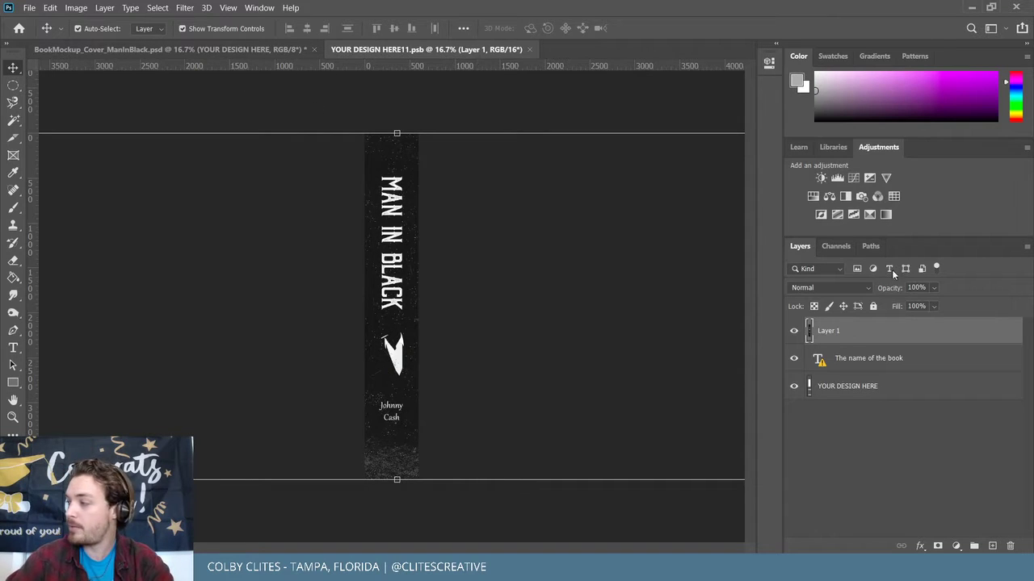
{"action": "left_click", "coordinate": [793, 333]}
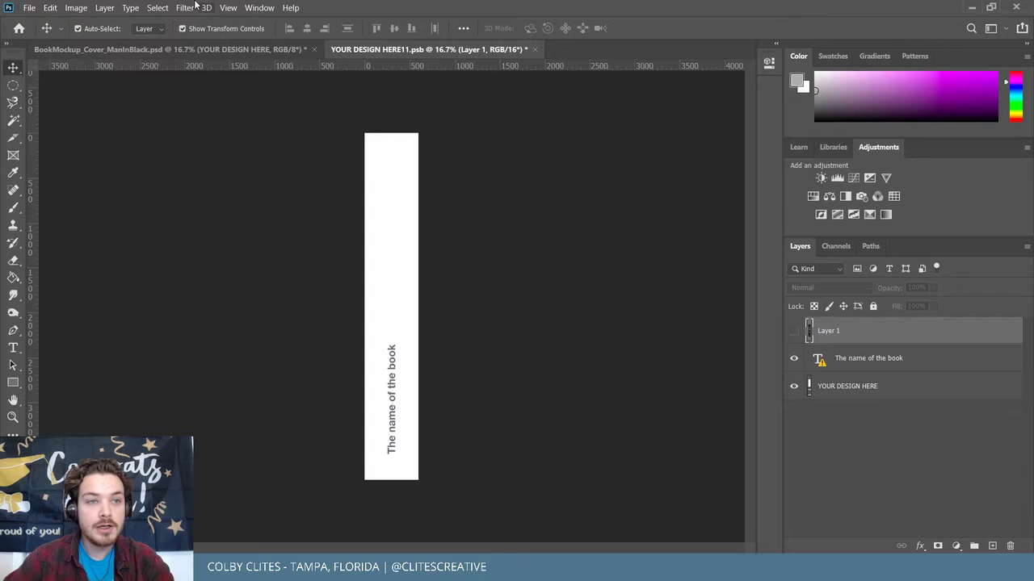
Open the full Man in White book wrap image JohnnyCash__ManInWhite_Distressed from the exports folder.
{"action": "left_click", "coordinate": [29, 8]}
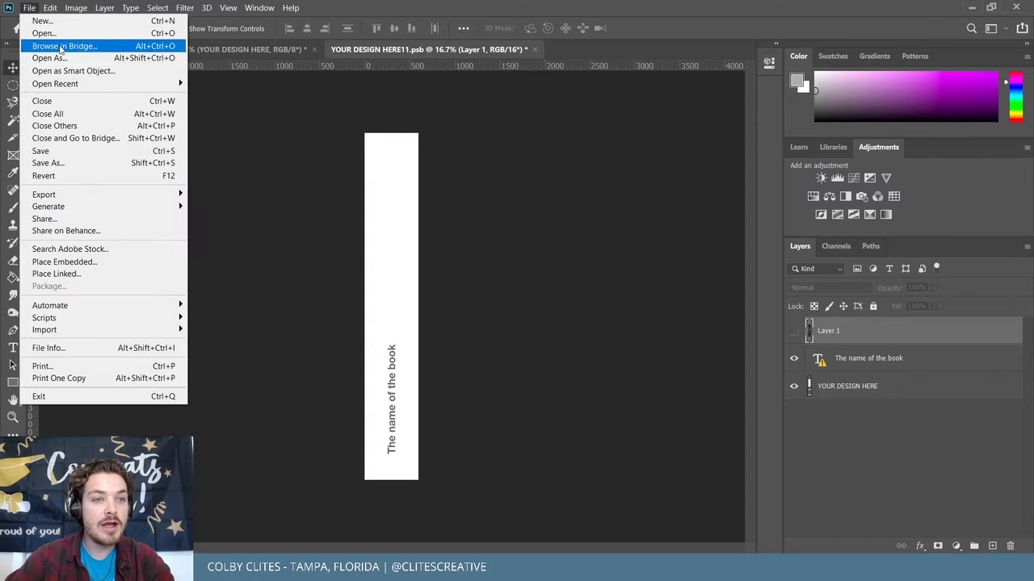
{"action": "left_click", "coordinate": [64, 33]}
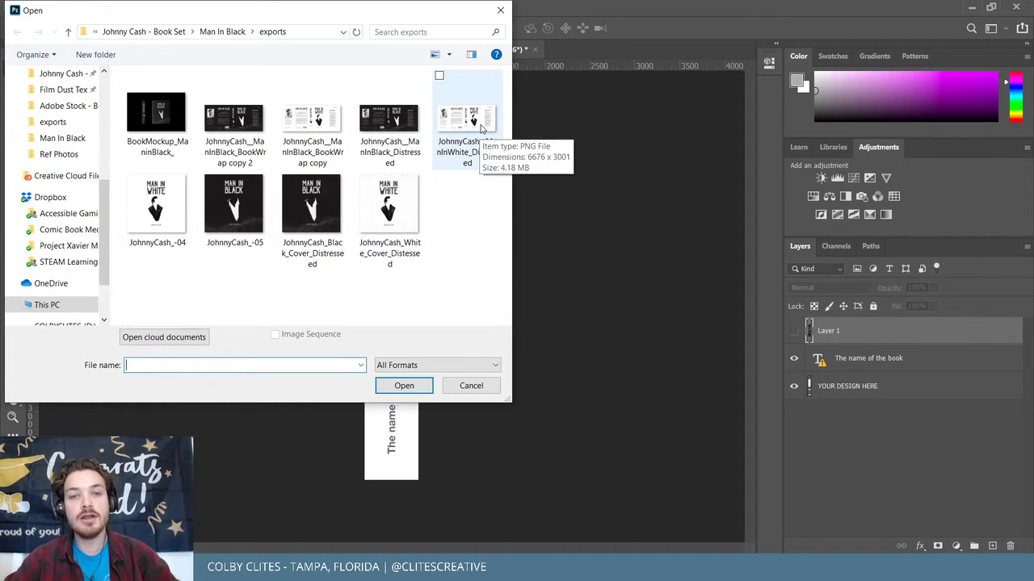
{"action": "left_click", "coordinate": [481, 127]}
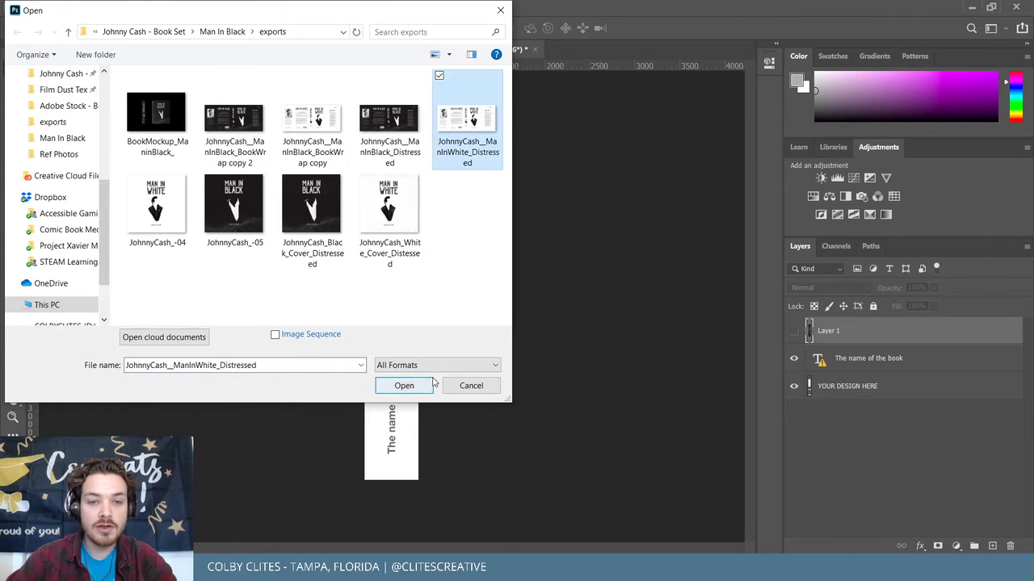
{"action": "left_click", "coordinate": [404, 385]}
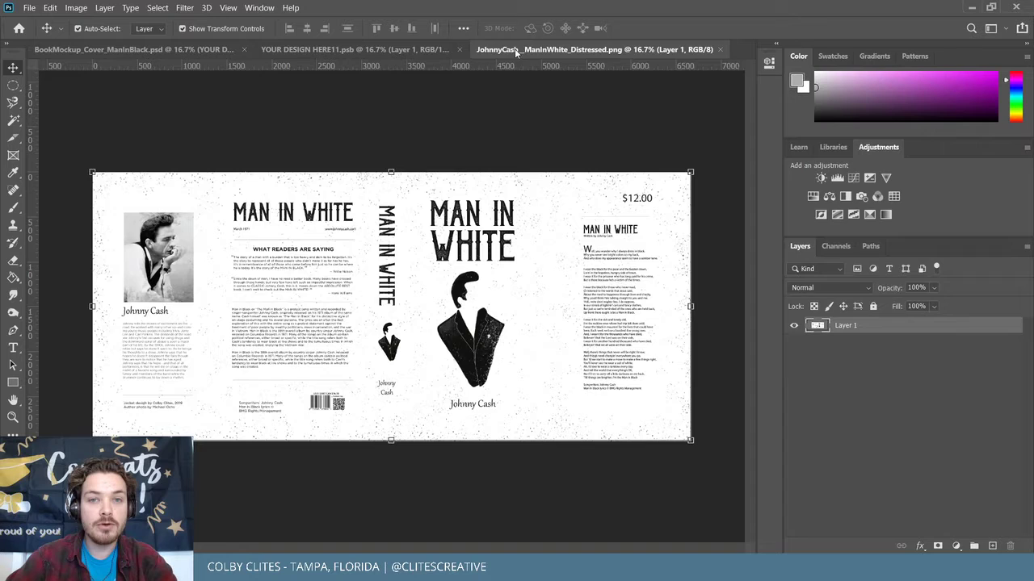
Copy the Man in White wrap into the spine's smart object document, accepting the depth conversion, and close the source image.
{"action": "left_click_drag", "start_coordinate": [514, 48], "coordinate": [695, 207]}
{"action": "left_click_drag", "start_coordinate": [641, 266], "coordinate": [389, 273]}
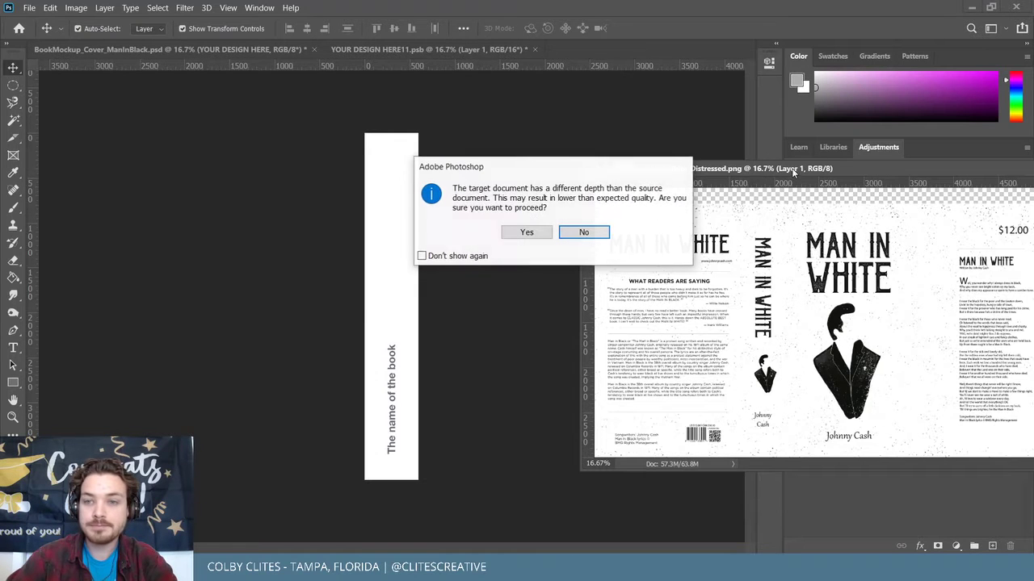
{"action": "left_click", "coordinate": [526, 232]}
{"action": "left_click_drag", "start_coordinate": [784, 168], "coordinate": [584, 187]}
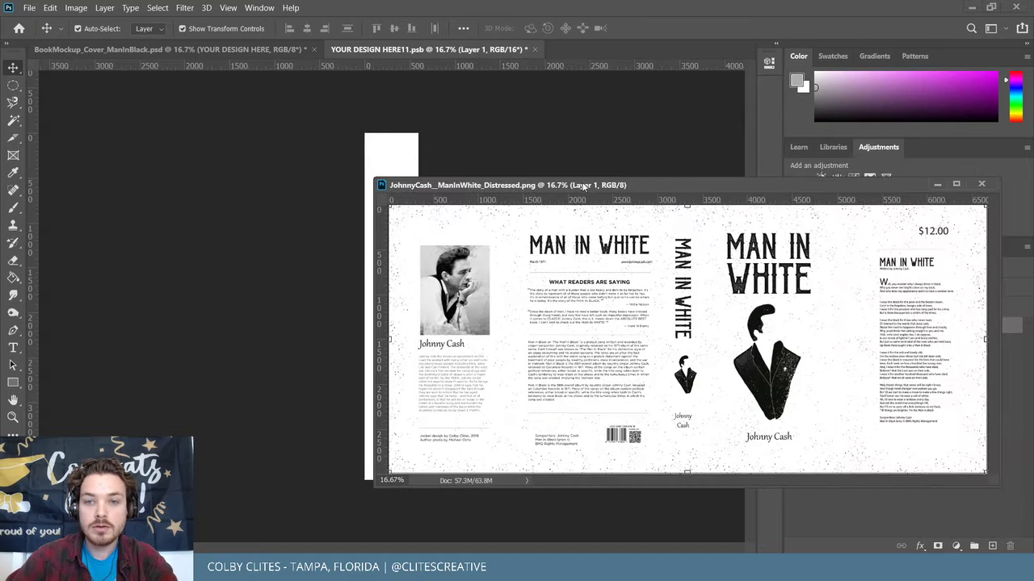
{"action": "left_click", "coordinate": [981, 184]}
Align the wrap artwork with the spine canvas's lower edge and enlarge it proportionally to about 129% to fill the height.
{"action": "left_click_drag", "start_coordinate": [404, 265], "coordinate": [464, 275]}
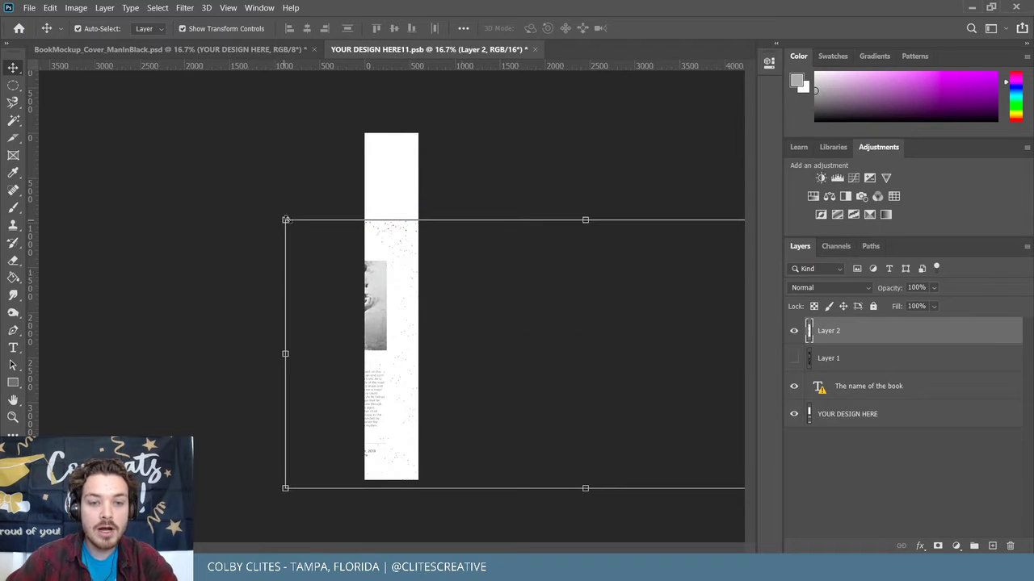
{"action": "left_click_drag", "start_coordinate": [396, 275], "coordinate": [396, 265]}
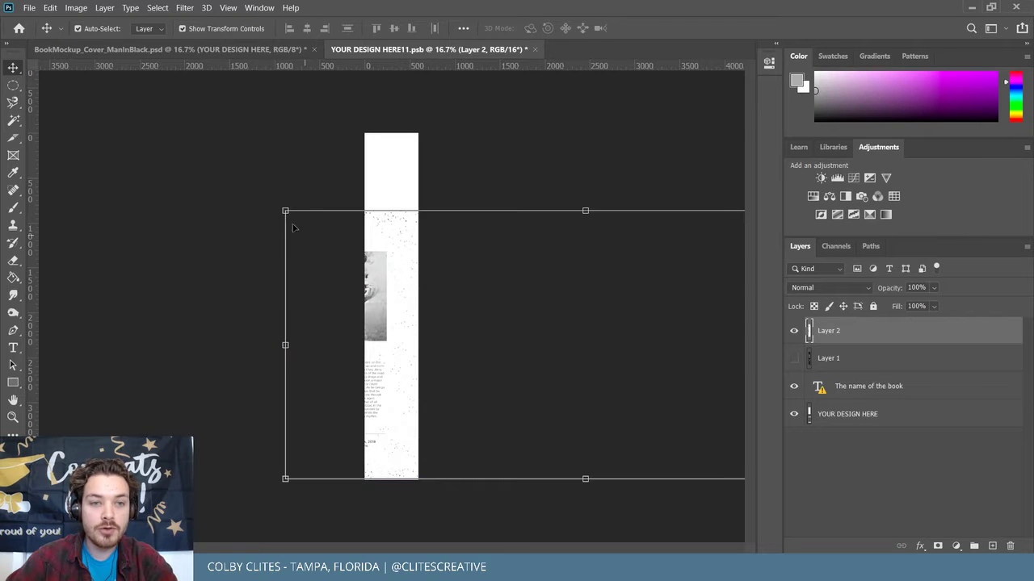
{"action": "left_click_drag", "start_coordinate": [288, 211], "coordinate": [186, 253]}
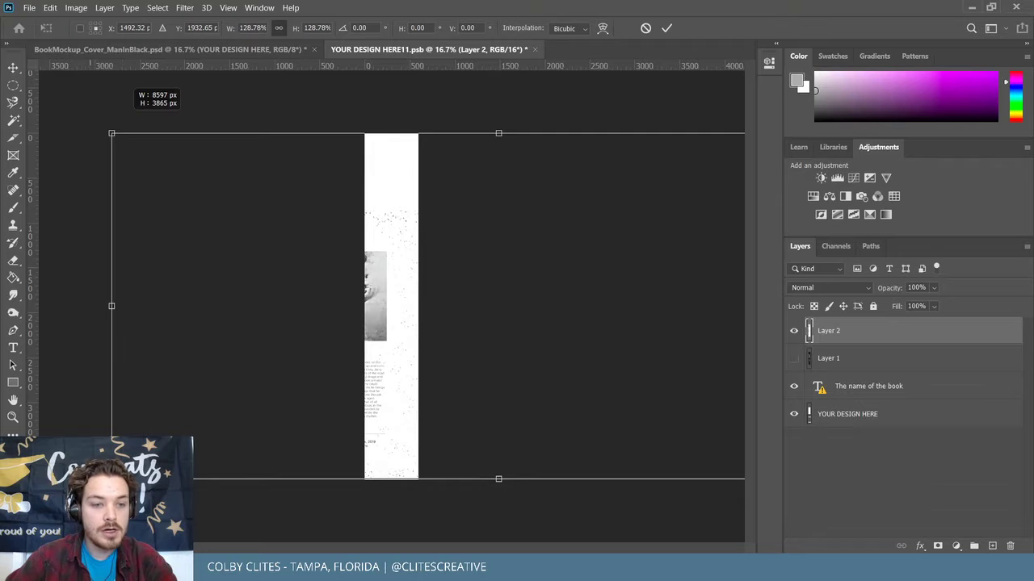
{"action": "left_click_drag", "start_coordinate": [112, 133], "coordinate": [109, 134]}
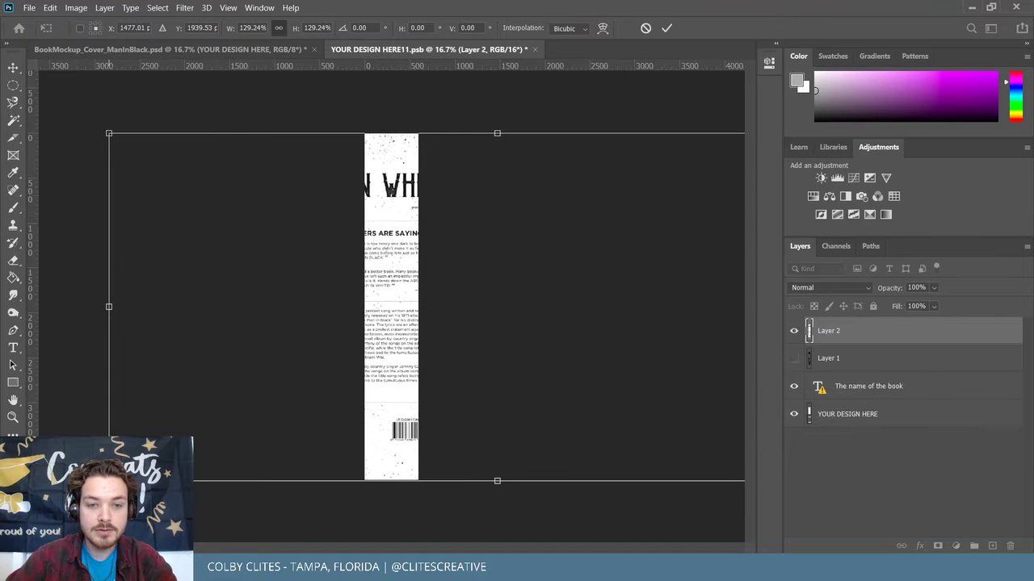
Move the enlarged wrap so its spine section is centred on the canvas at X 358.88, Y 1931.77 px, and commit the transformation.
{"action": "left_click_drag", "start_coordinate": [393, 431], "coordinate": [297, 429]}
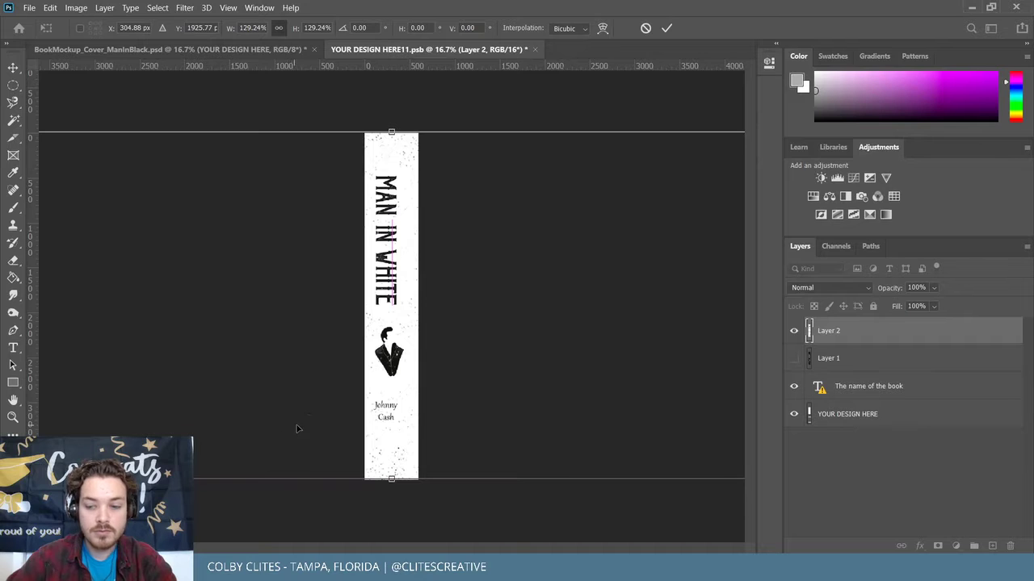
{"action": "key", "text": "Right"}
{"action": "key", "text": "Right"}
{"action": "key", "text": "Right"}
{"action": "key", "text": "Right"}
{"action": "key", "text": "Right"}
{"action": "key", "text": "Right"}
{"action": "key", "text": "Right"}
{"action": "key", "text": "Right"}
{"action": "key", "text": "Right"}
{"action": "key", "text": "Right"}
{"action": "key", "text": "Right"}
{"action": "key", "text": "Right"}
{"action": "key", "text": "Right"}
{"action": "key", "text": "Right"}
{"action": "key", "text": "Right"}
{"action": "key", "text": "Right"}
{"action": "key", "text": "Right"}
{"action": "key", "text": "Right"}
{"action": "key", "text": "Right"}
{"action": "key", "text": "Right"}
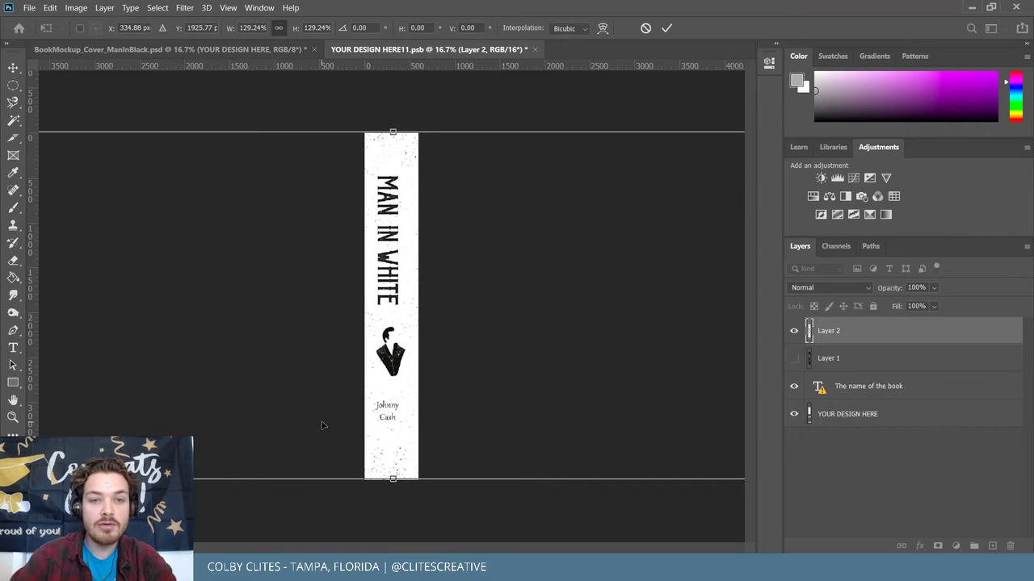
{"action": "key", "text": "Down"}
{"action": "key", "text": "Down"}
{"action": "key", "text": "Down"}
{"action": "key", "text": "Down"}
{"action": "key", "text": "Down"}
{"action": "key", "text": "Down"}
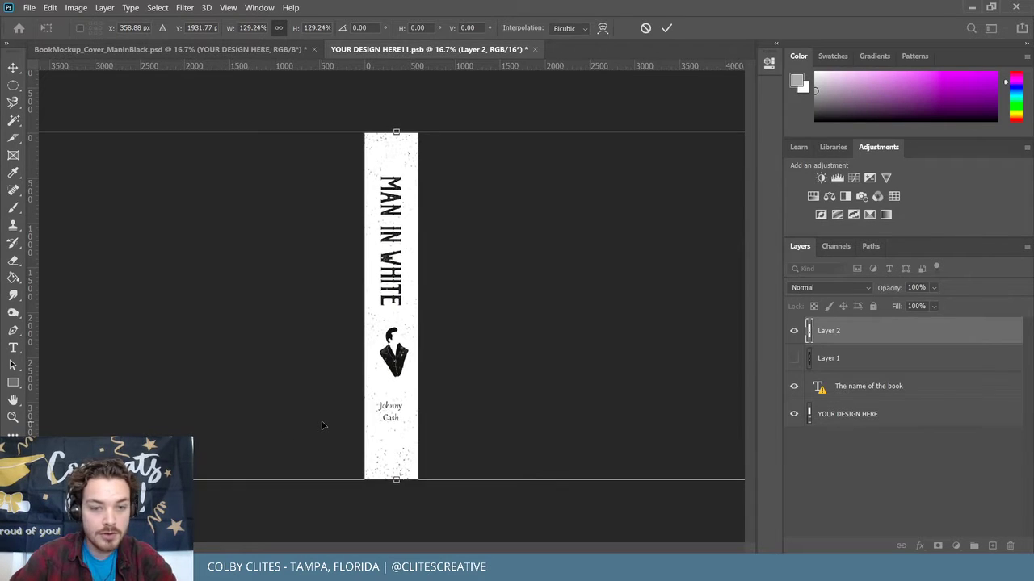
{"action": "left_click", "coordinate": [666, 29]}
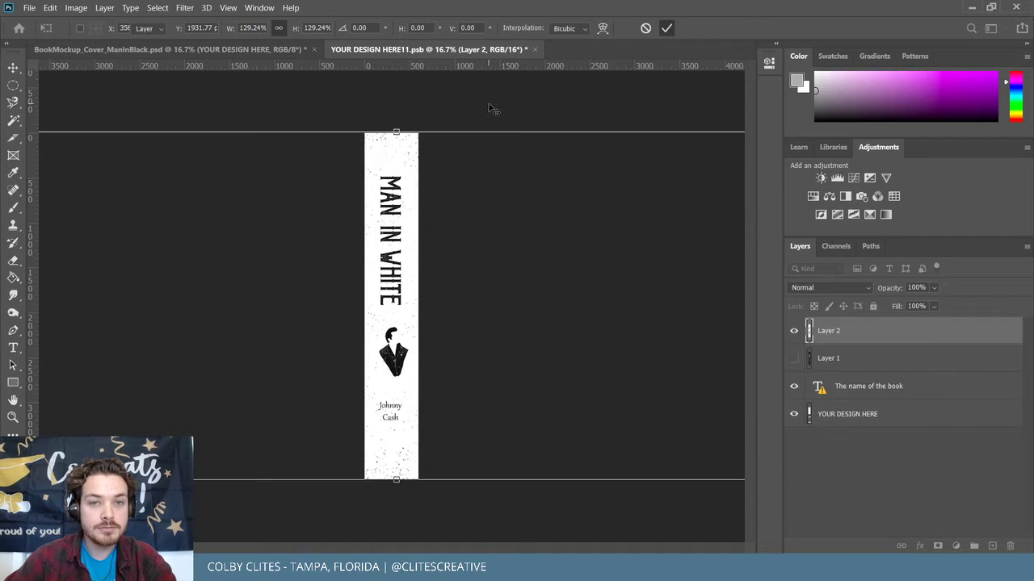
Save the spine smart object with the Man in White artwork and close it to update the book mockup.
{"action": "left_click", "coordinate": [30, 7]}
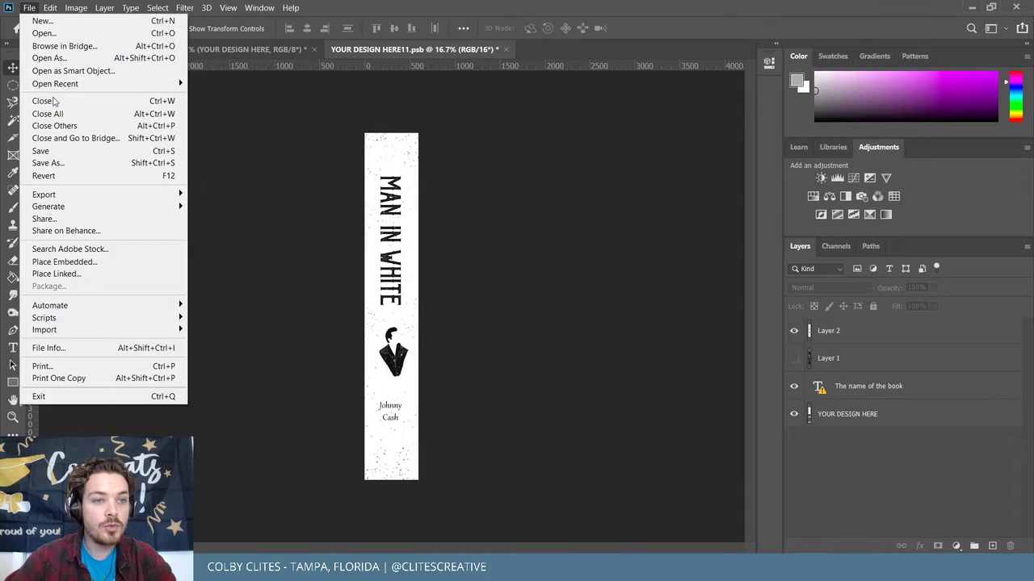
{"action": "left_click", "coordinate": [57, 151]}
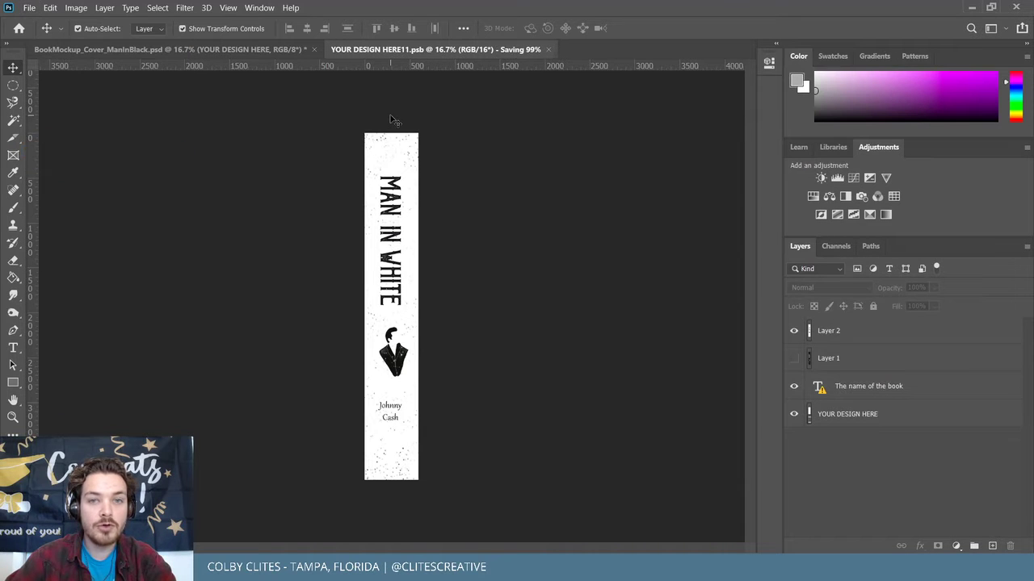
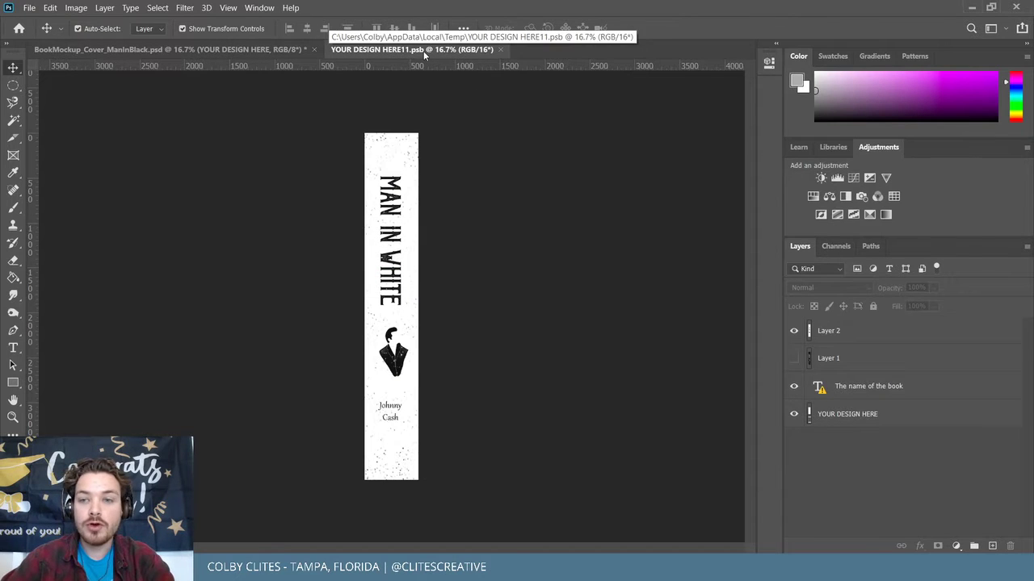
{"action": "left_click", "coordinate": [500, 49]}
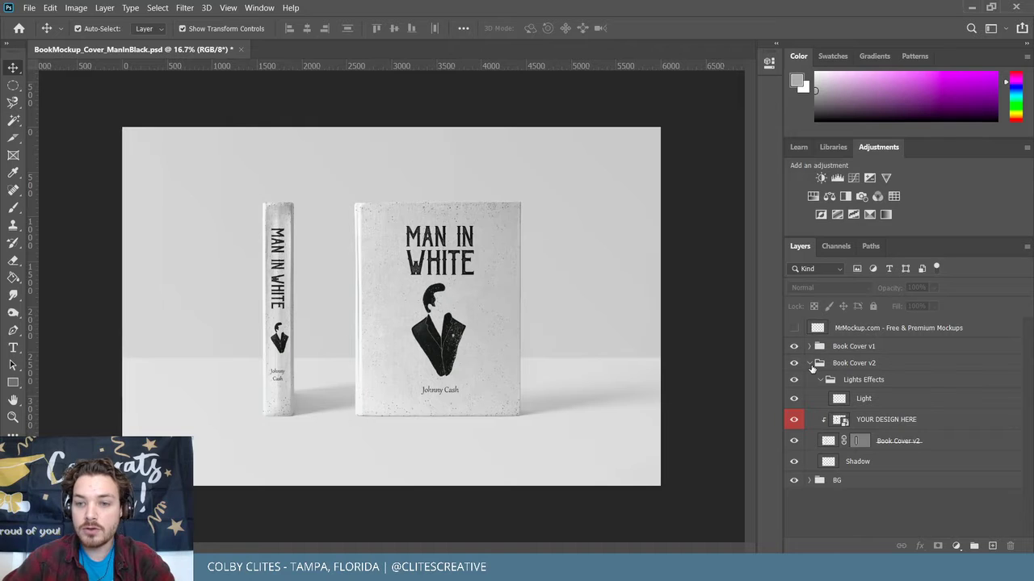
Hide the BG group and start exporting the mockup as a 6000 x 4000 px PNG with transparency.
{"action": "left_click", "coordinate": [809, 362]}
{"action": "left_click", "coordinate": [794, 380]}
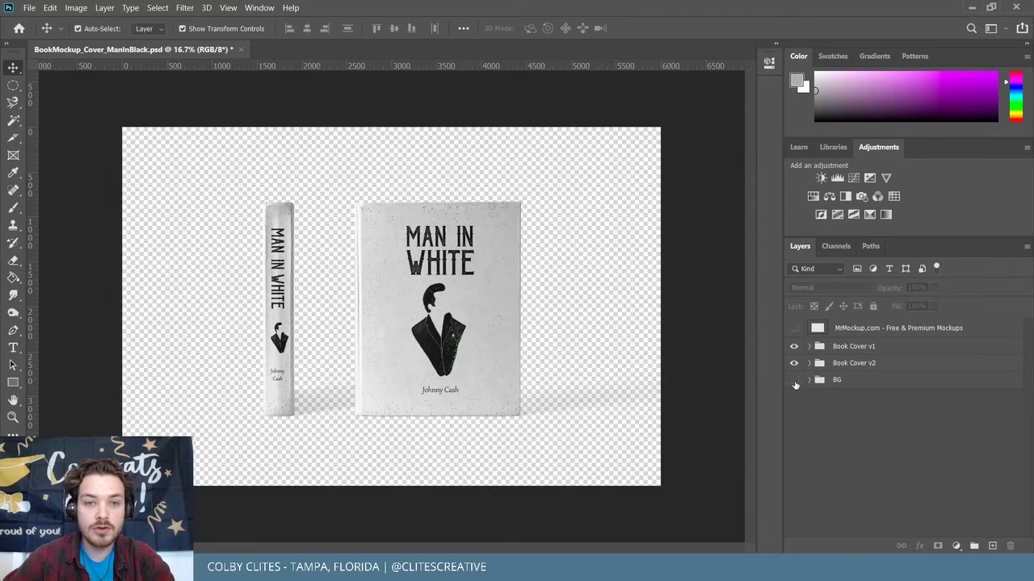
{"action": "left_click", "coordinate": [28, 7]}
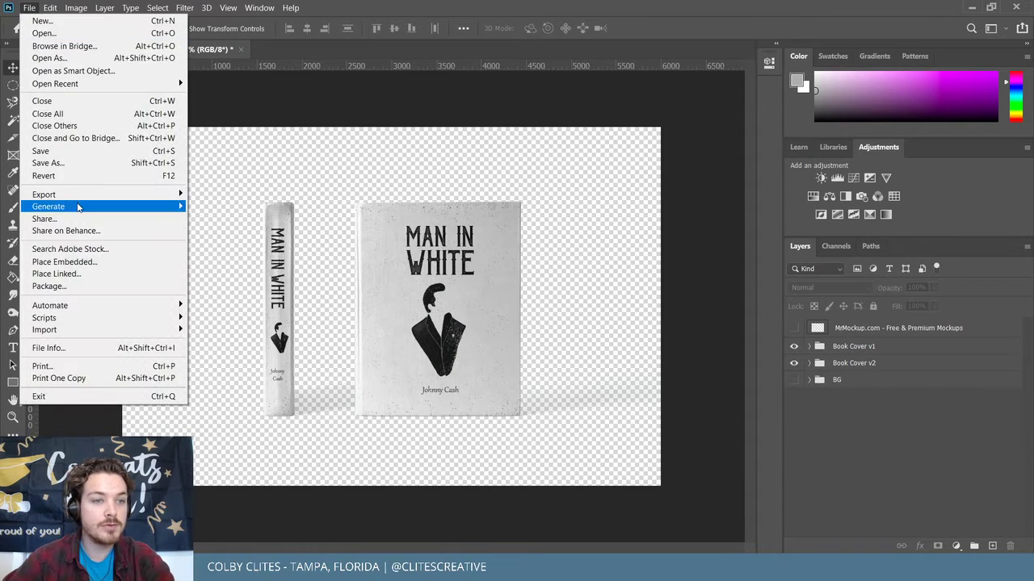
{"action": "mouse_move", "coordinate": [85, 198]}
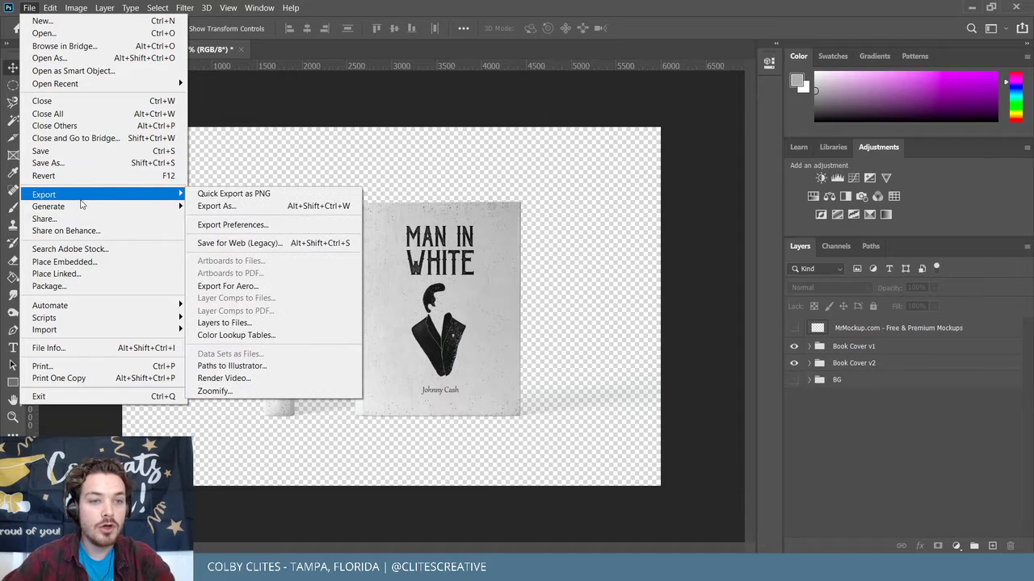
{"action": "left_click", "coordinate": [214, 206]}
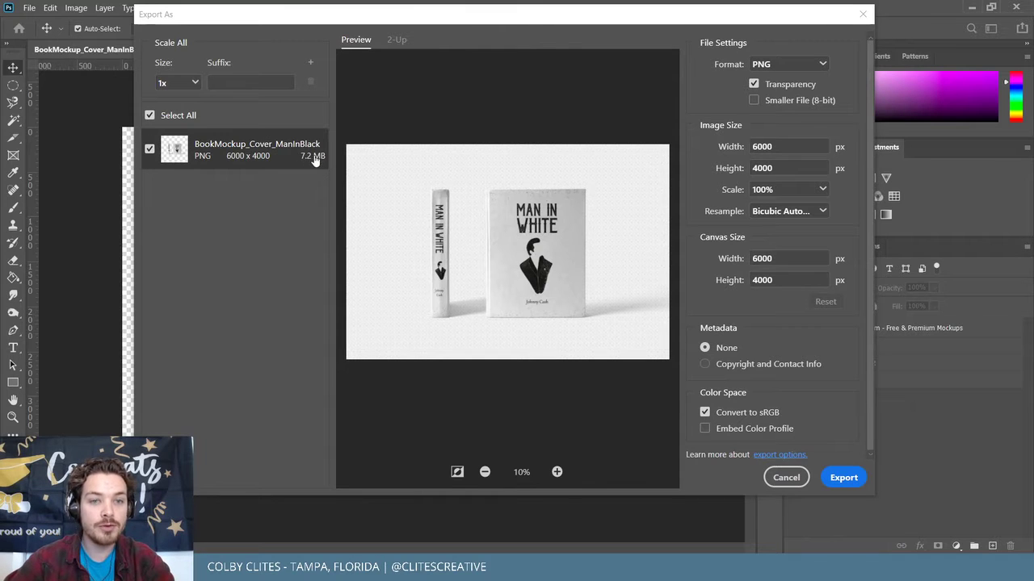
{"action": "left_click", "coordinate": [839, 477]}
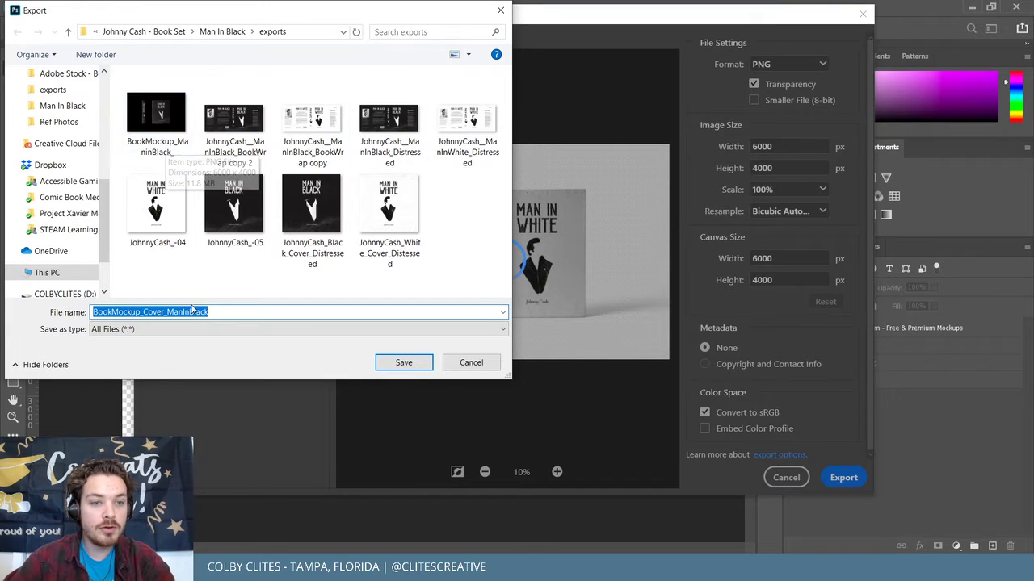
Name the exported image BookMockup_ManinWhite and save it in the exports folder.
{"action": "left_click", "coordinate": [221, 312]}
{"action": "key", "text": "BackSpace"}
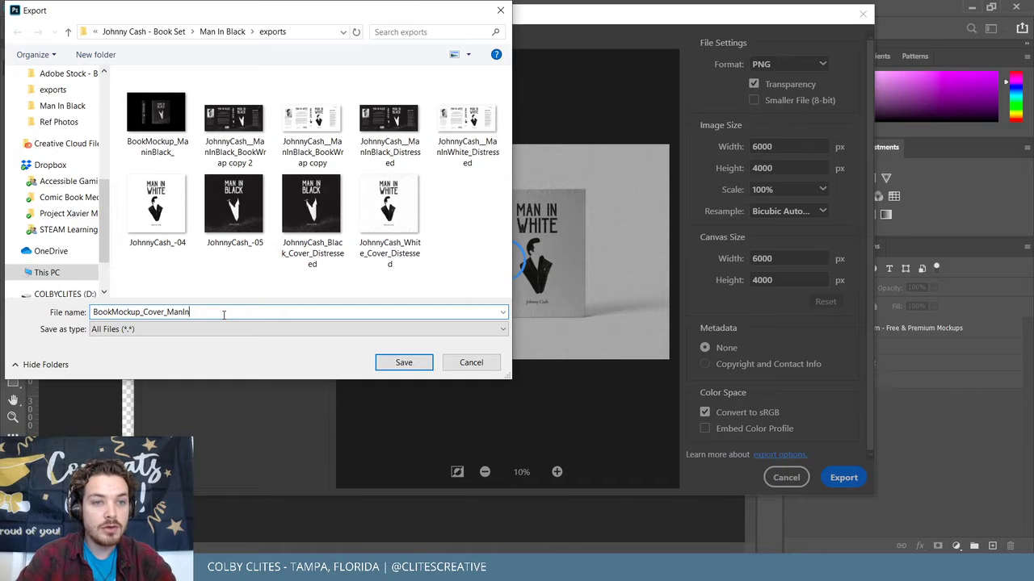
{"action": "key", "text": "BackSpace"}
{"action": "key", "text": "BackSpace"}
{"action": "key", "text": "BackSpace"}
{"action": "key", "text": "BackSpace"}
{"action": "key", "text": "BackSpace"}
{"action": "key", "text": "BackSpace"}
{"action": "key", "text": "BackSpace"}
{"action": "key", "text": "BackSpace"}
{"action": "key", "text": "BackSpace"}
{"action": "key", "text": "BackSpace"}
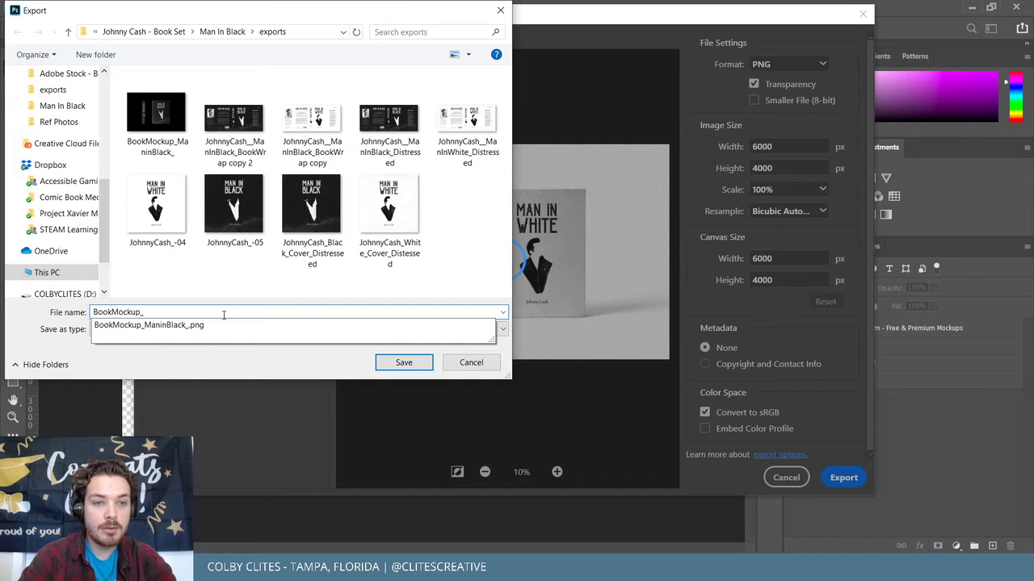
{"action": "type", "text": "ManinWhit"}
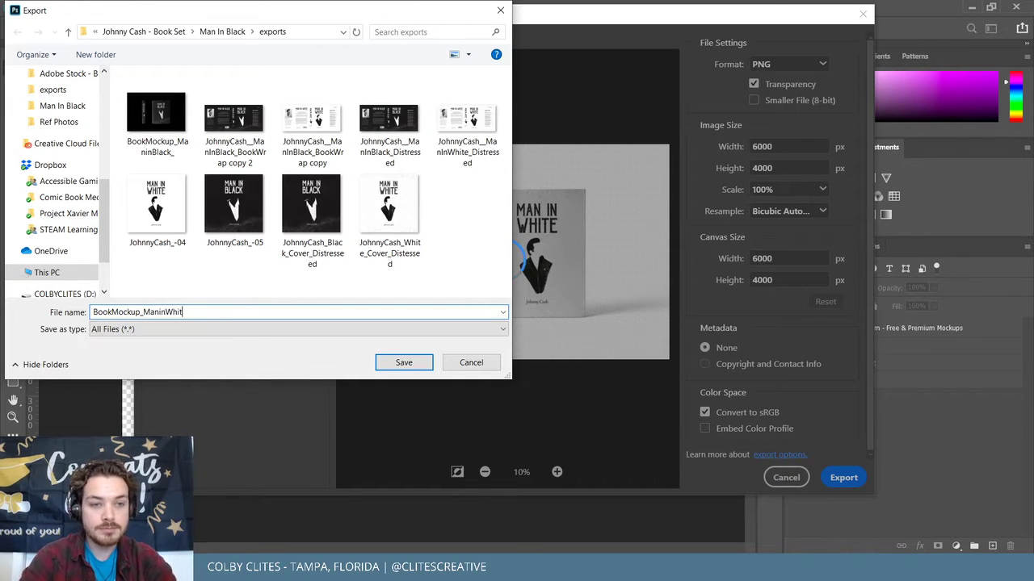
{"action": "type", "text": "e"}
{"action": "key", "text": "Return"}
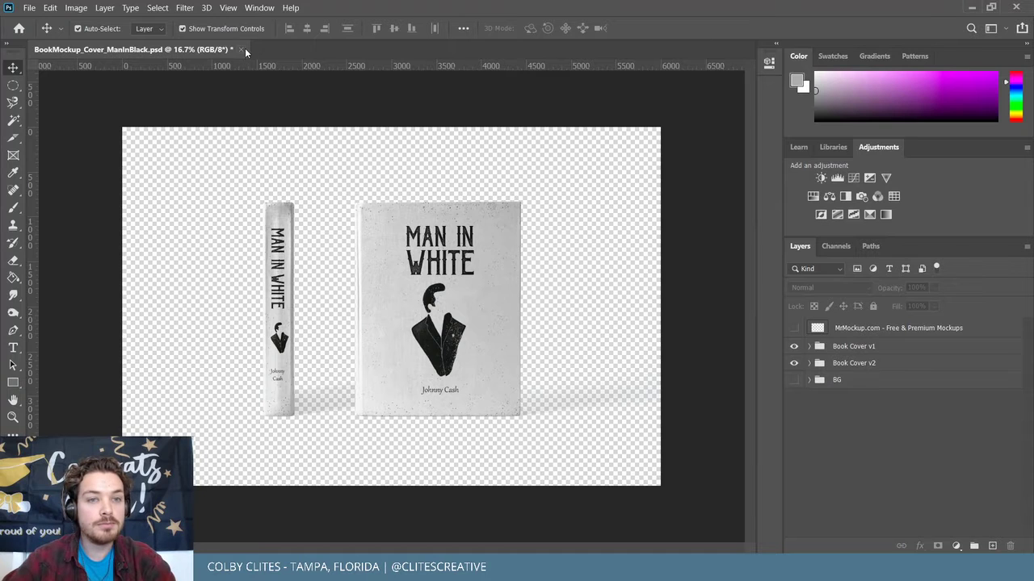
Turn the BG group's visibility back on in the mockup.
{"action": "left_click", "coordinate": [29, 8]}
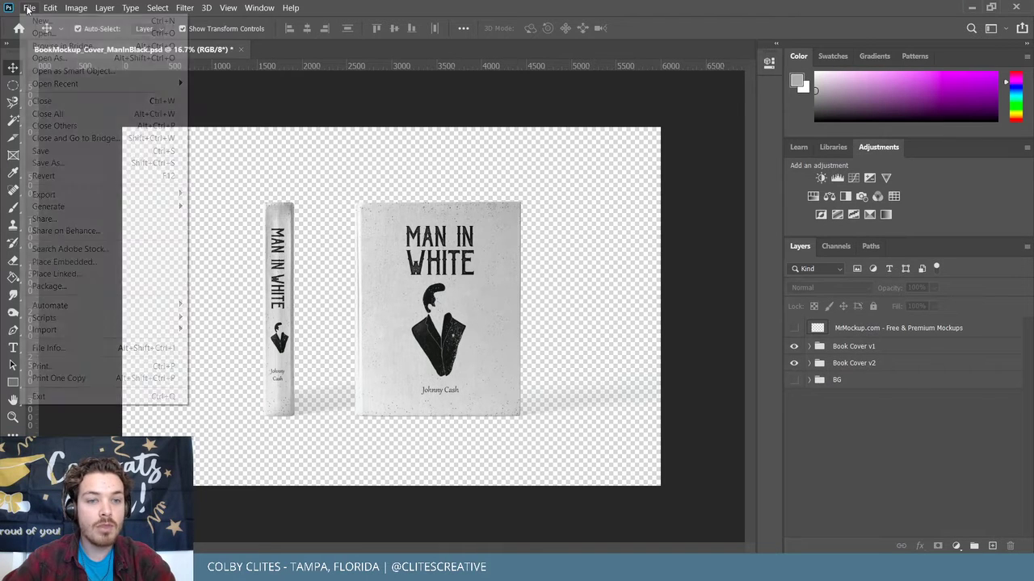
{"action": "left_click", "coordinate": [795, 381]}
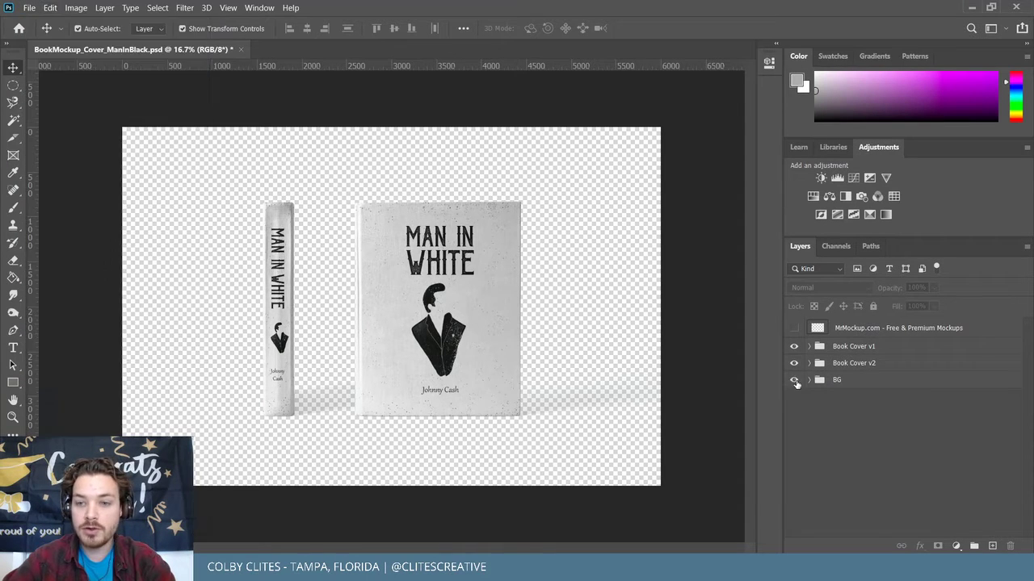
Show the BG group behind the books again, expand the Book Cover v1 group, and save the book mockup.
{"action": "left_click", "coordinate": [795, 380]}
{"action": "left_click", "coordinate": [809, 346]}
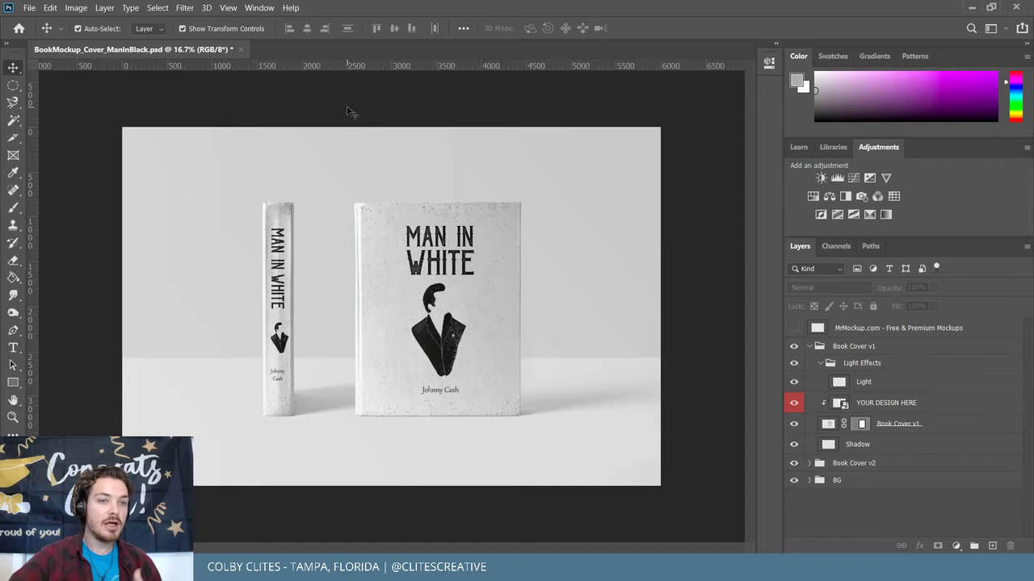
{"action": "left_click", "coordinate": [28, 7]}
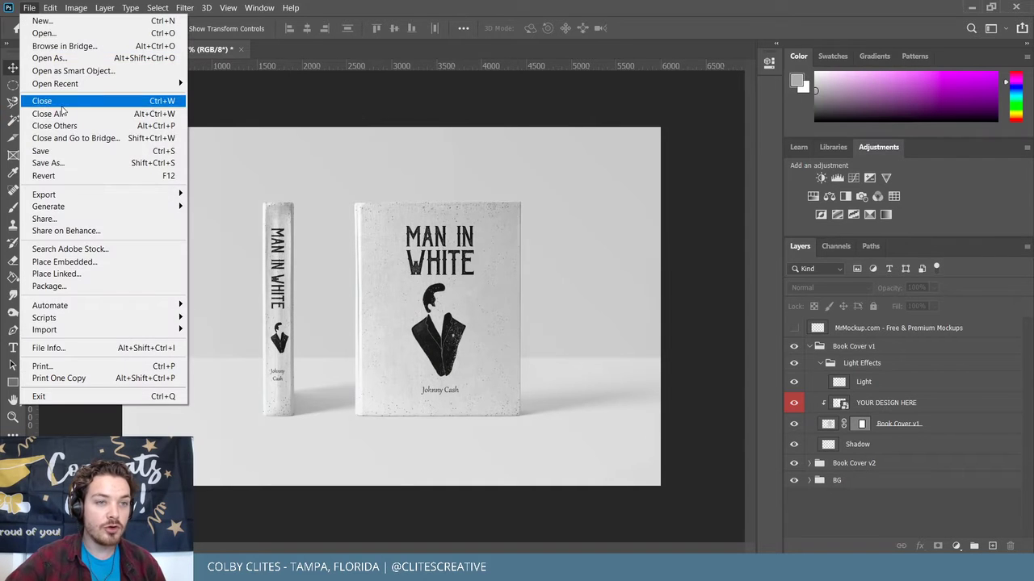
{"action": "left_click", "coordinate": [41, 151]}
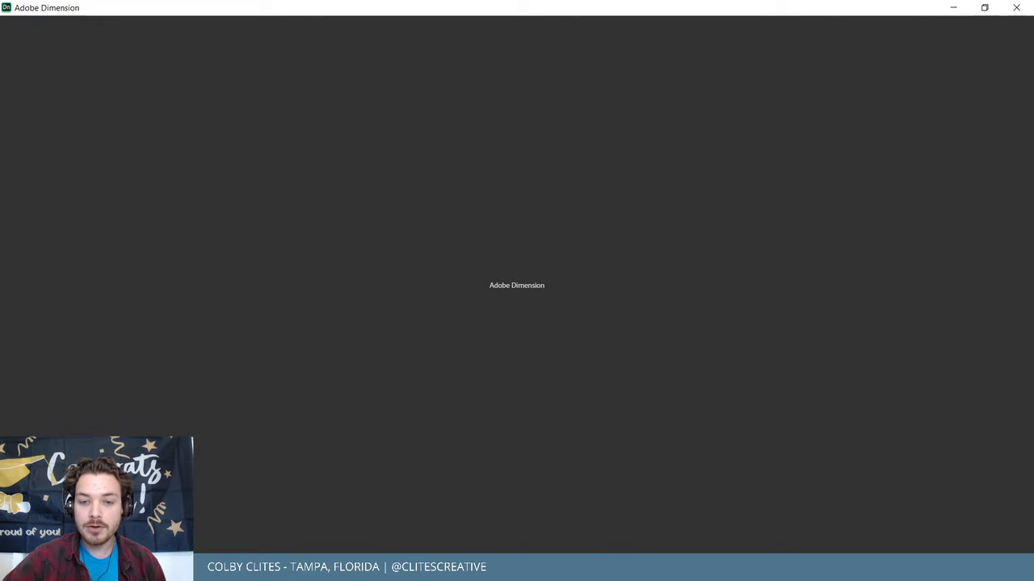
Close the open Man in Black and Man in White artwork images and the book mockup in Photoshop.
{"action": "mouse_move", "coordinate": [581, 569]}
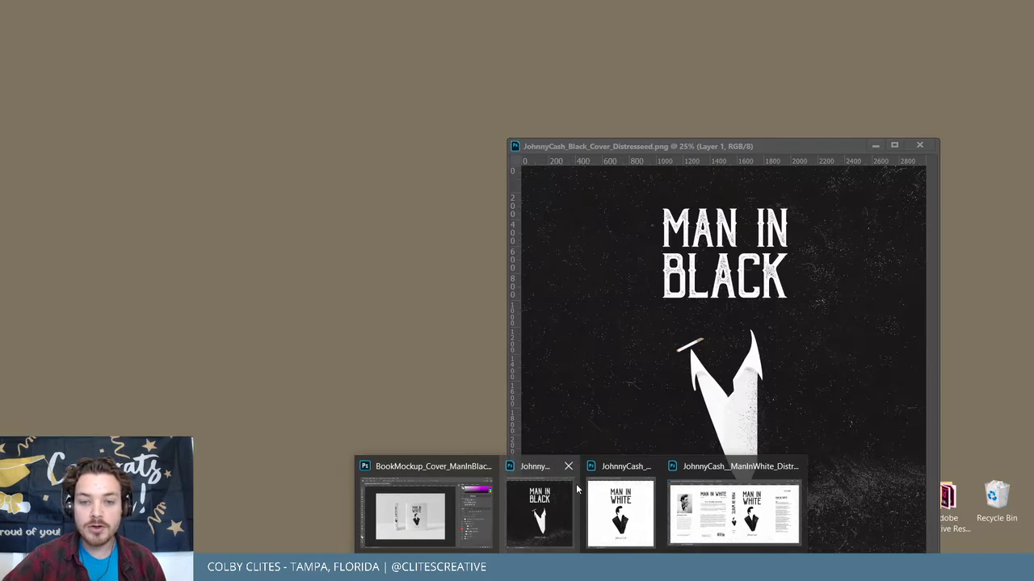
{"action": "mouse_move", "coordinate": [620, 509]}
{"action": "left_click", "coordinate": [649, 467]}
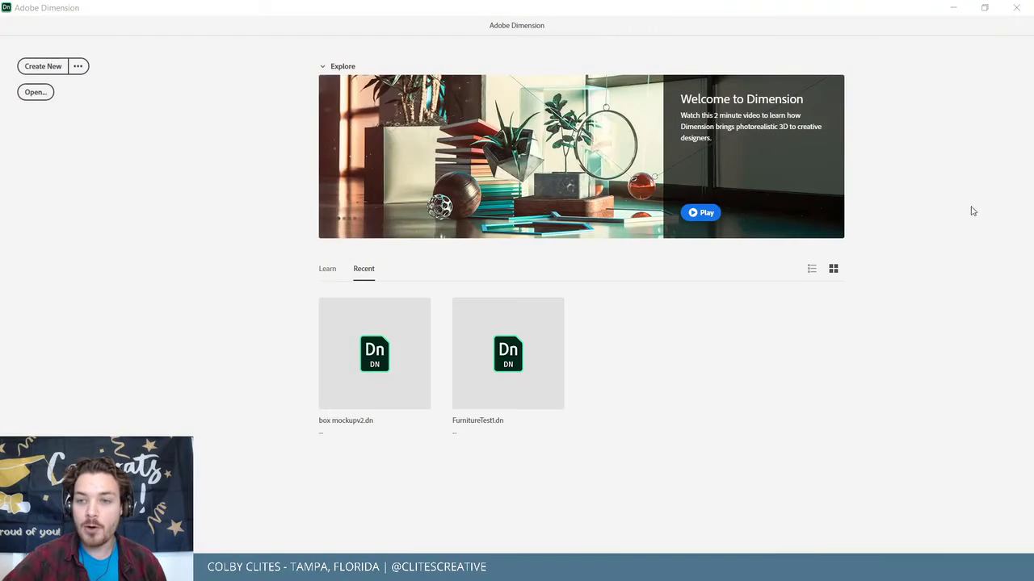
{"action": "key", "text": "alt+Tab"}
{"action": "mouse_move", "coordinate": [595, 572]}
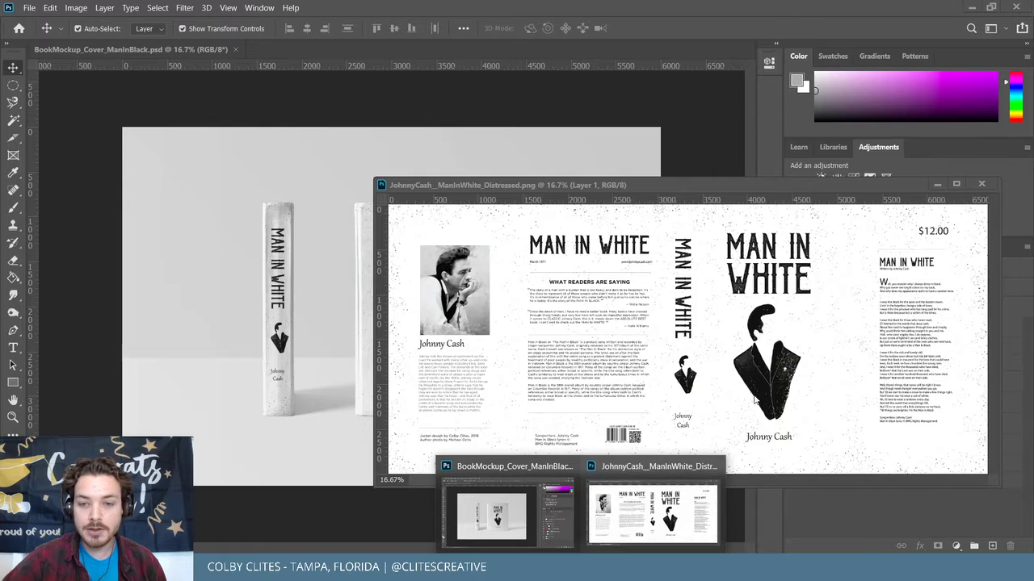
{"action": "left_click", "coordinate": [714, 466]}
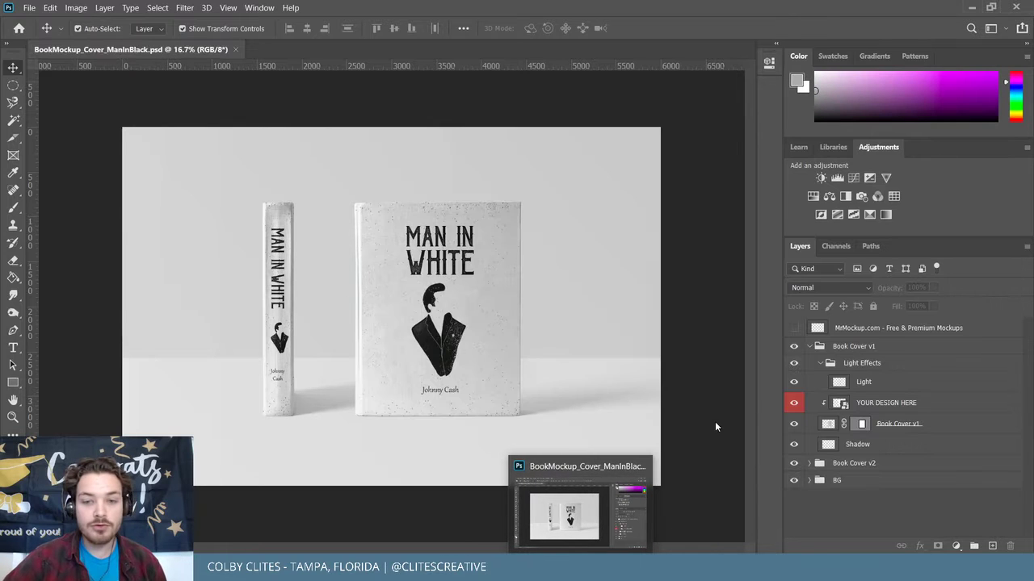
{"action": "left_click", "coordinate": [641, 469]}
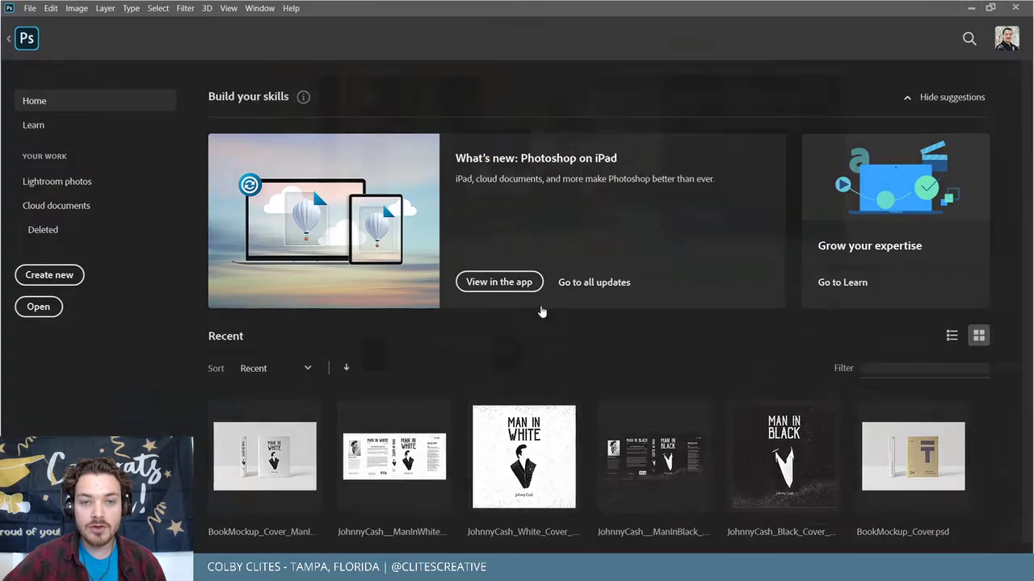
Switch to Adobe Dimension and create a new document.
{"action": "key", "text": "alt+Tab"}
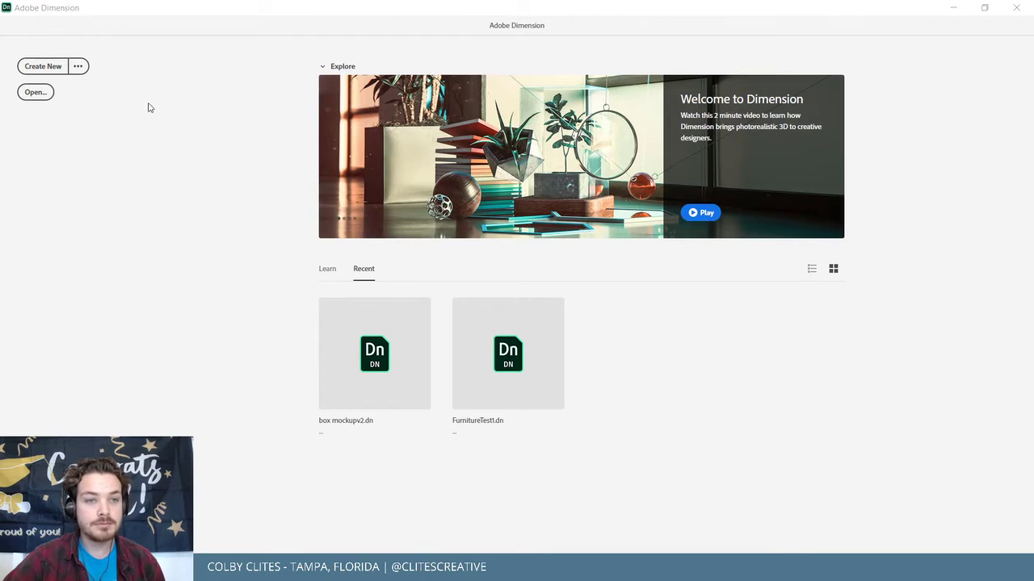
{"action": "left_click", "coordinate": [51, 68]}
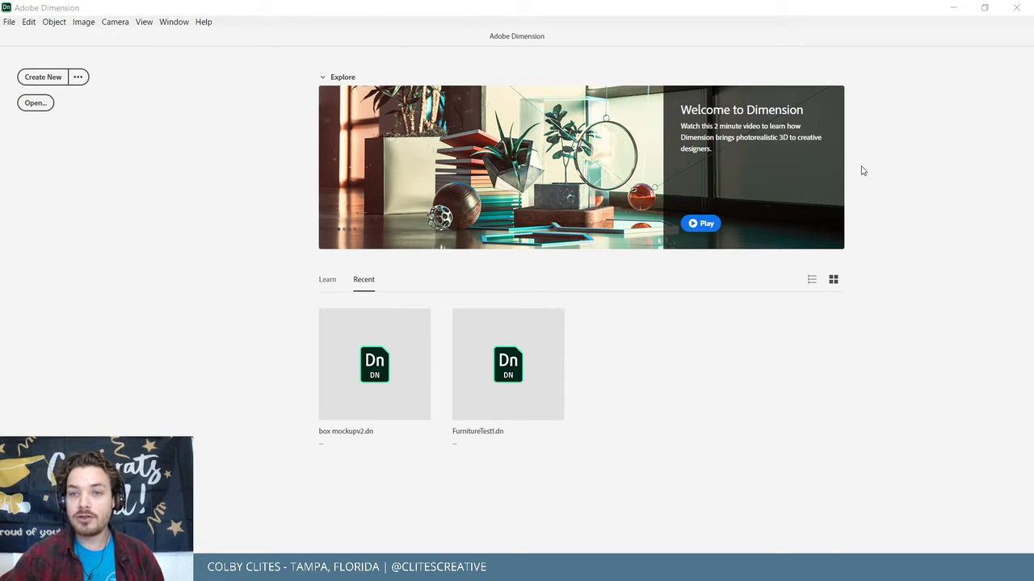
{"action": "left_click", "coordinate": [59, 78]}
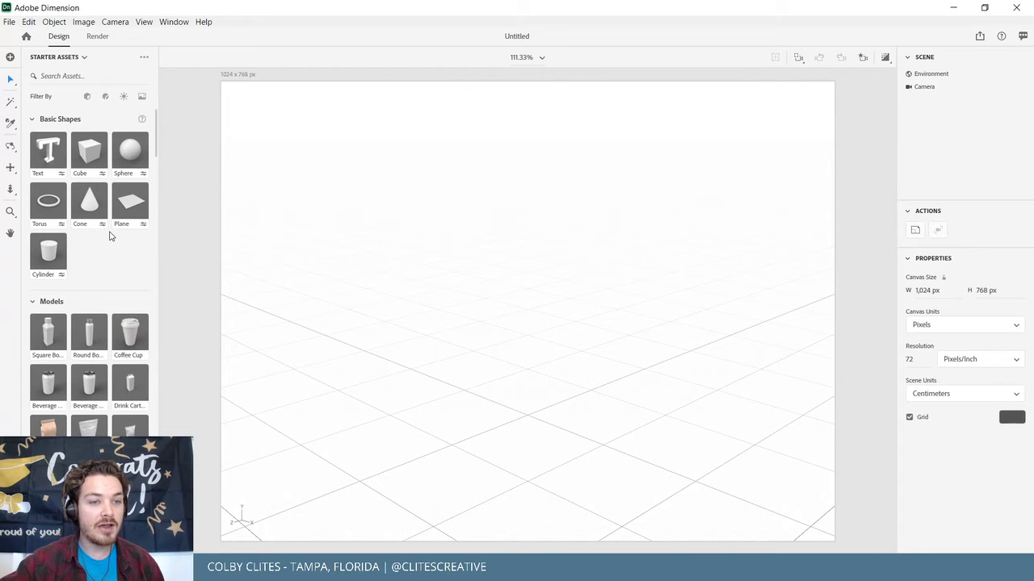
Place the Drawstring Bag starter model in the scene and move it across the ground plane.
{"action": "scroll", "coordinate": [111, 235], "scroll_direction": "down", "scroll_amount": 5}
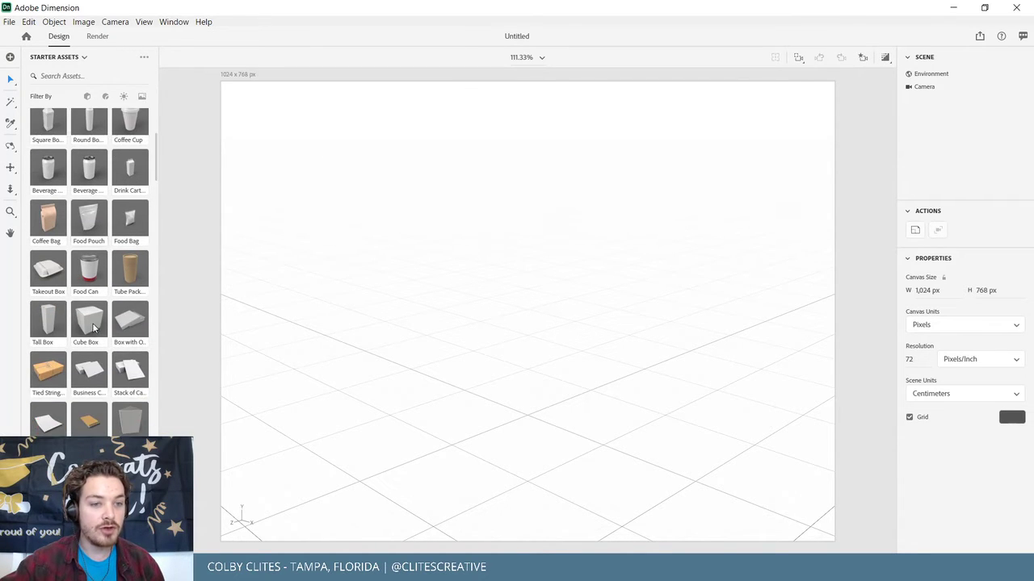
{"action": "scroll", "coordinate": [93, 327], "scroll_direction": "down", "scroll_amount": 10}
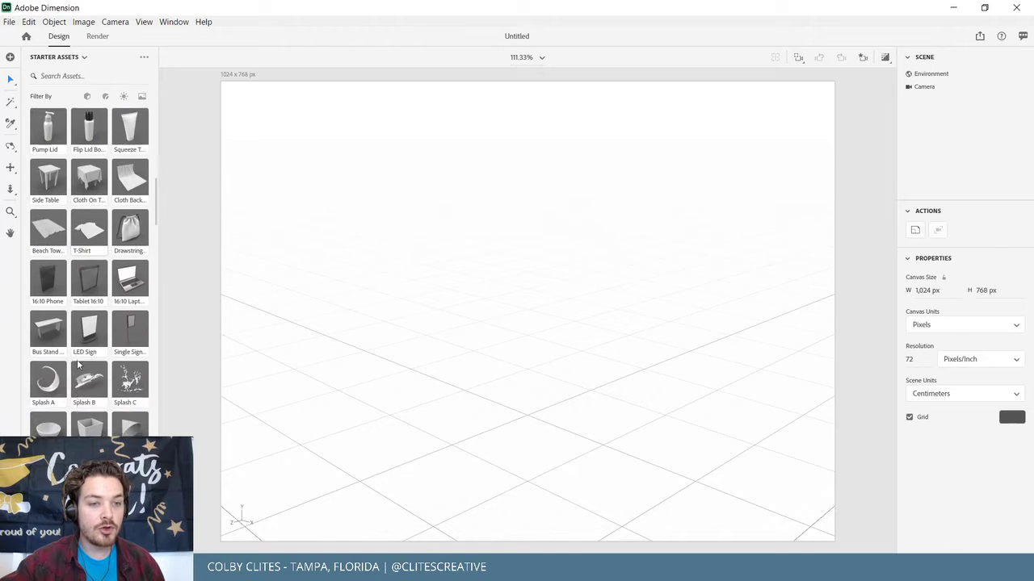
{"action": "scroll", "coordinate": [79, 347], "scroll_direction": "down", "scroll_amount": 5}
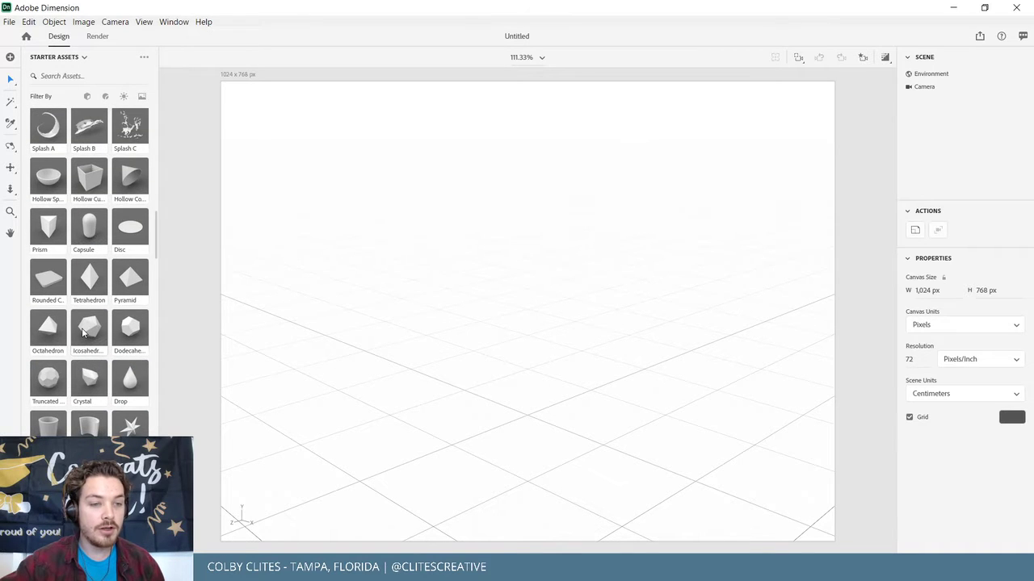
{"action": "scroll", "coordinate": [83, 332], "scroll_direction": "up", "scroll_amount": 5}
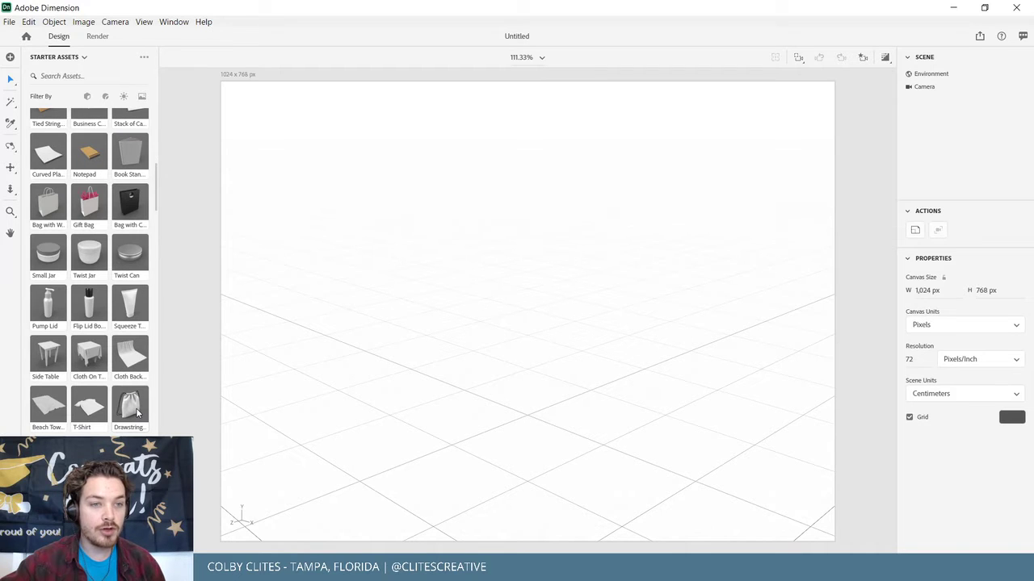
{"action": "left_click_drag", "start_coordinate": [135, 408], "coordinate": [724, 486]}
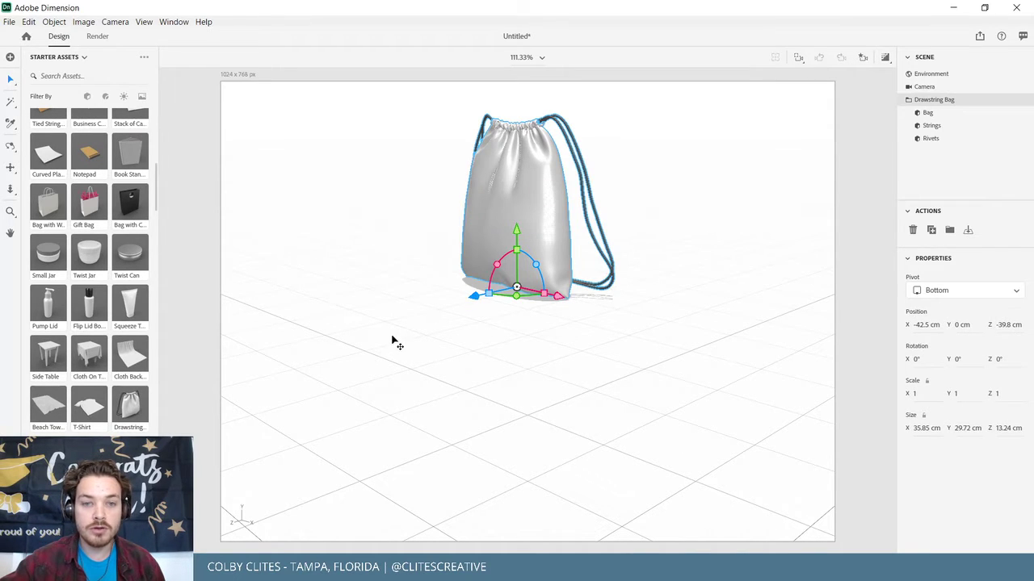
{"action": "left_click_drag", "start_coordinate": [395, 341], "coordinate": [649, 327]}
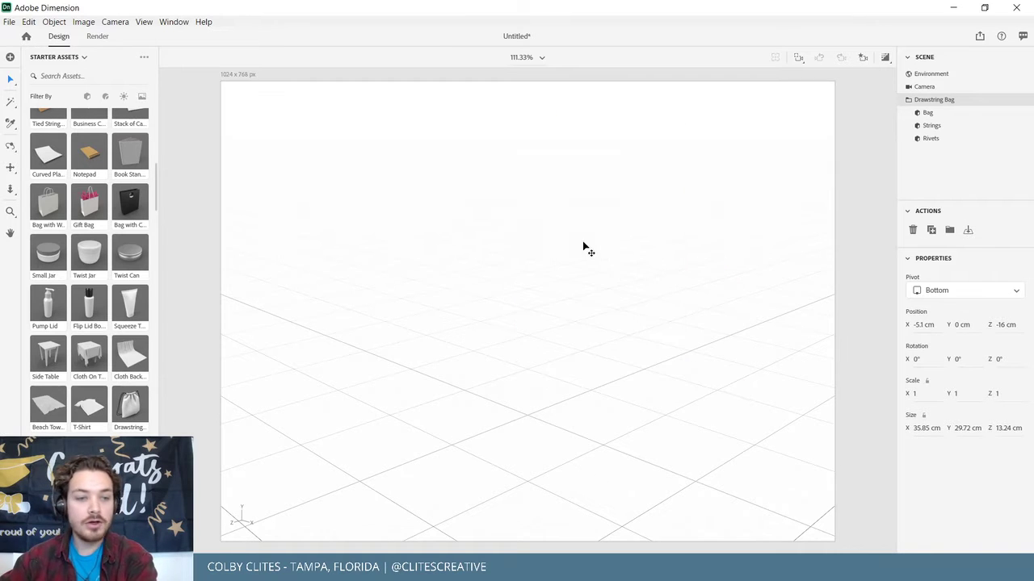
Browse the starter models and add the Drawstring Bag to the emptied scene.
{"action": "scroll", "coordinate": [118, 401], "scroll_direction": "down", "scroll_amount": 10}
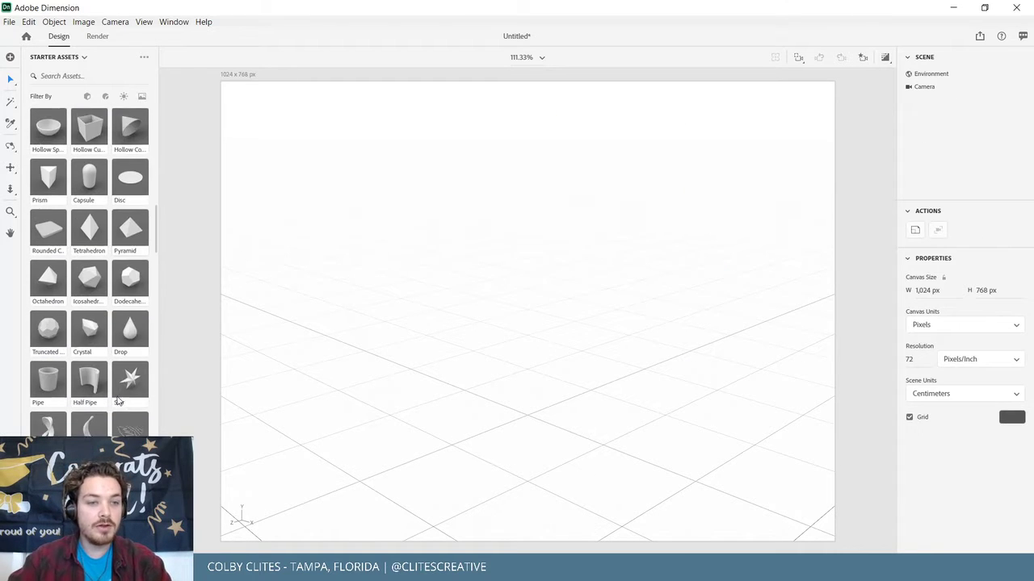
{"action": "scroll", "coordinate": [118, 402], "scroll_direction": "down", "scroll_amount": 5}
{"action": "scroll", "coordinate": [105, 326], "scroll_direction": "down", "scroll_amount": 2}
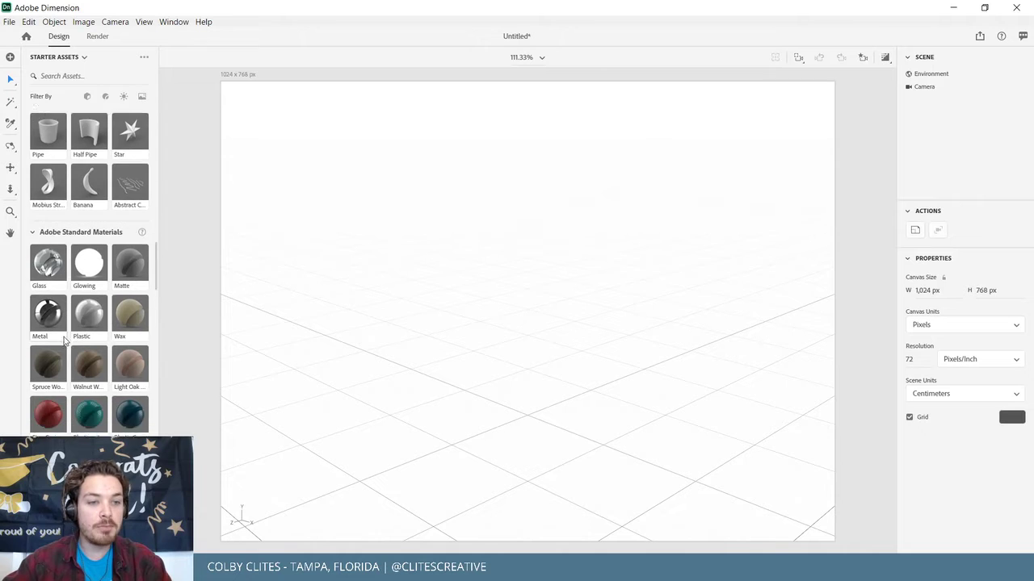
{"action": "scroll", "coordinate": [118, 285], "scroll_direction": "up", "scroll_amount": 6}
{"action": "scroll", "coordinate": [113, 307], "scroll_direction": "down", "scroll_amount": 2}
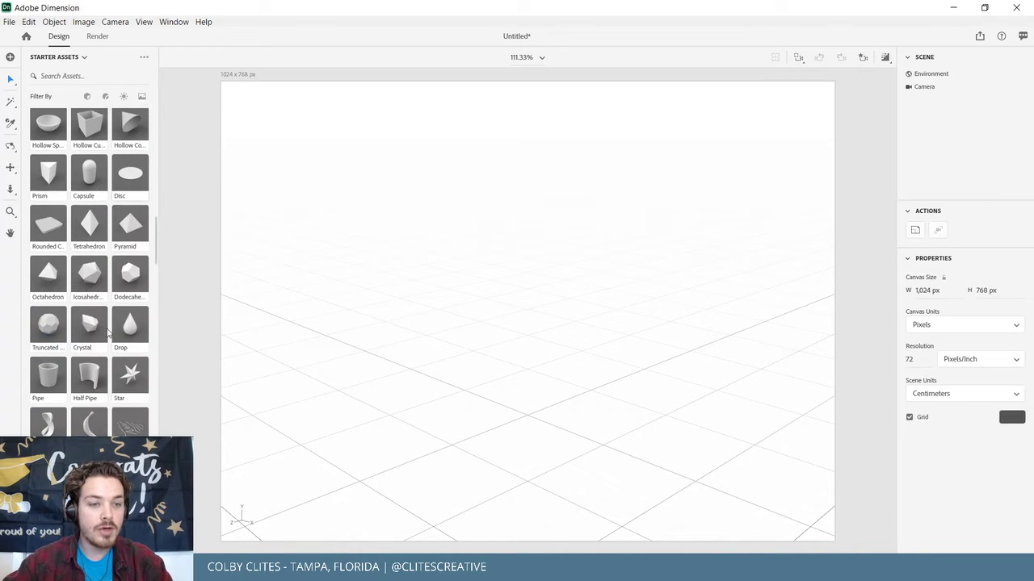
{"action": "scroll", "coordinate": [99, 379], "scroll_direction": "up", "scroll_amount": 6}
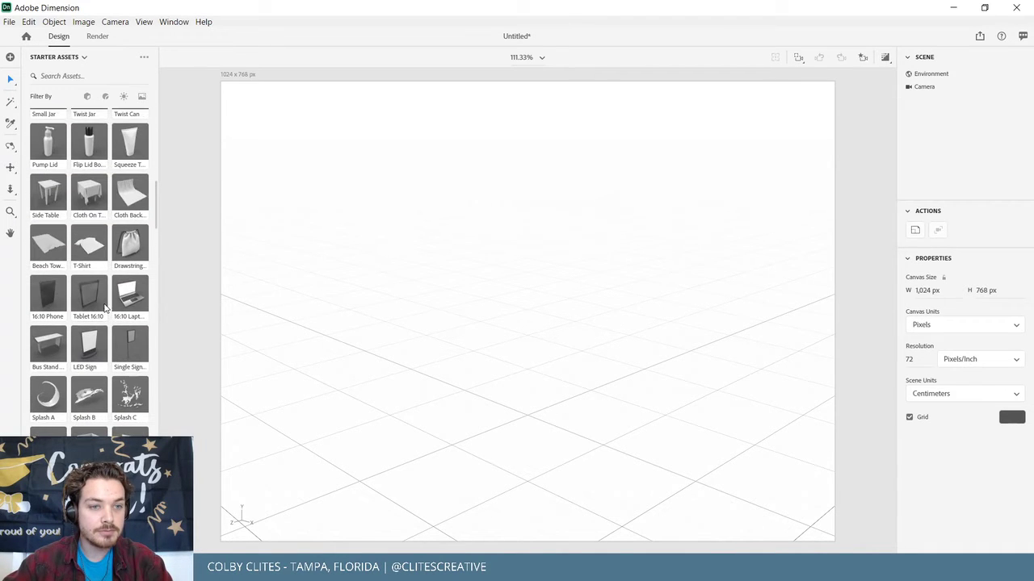
{"action": "left_click_drag", "start_coordinate": [129, 249], "coordinate": [574, 323]}
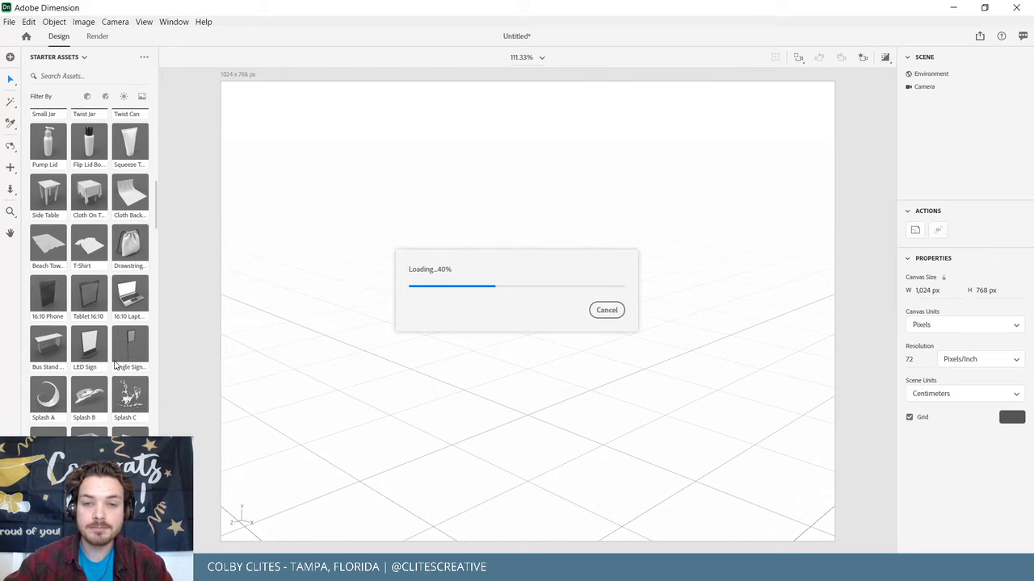
Try the Metal and Beer standard materials on the whole drawstring bag.
{"action": "scroll", "coordinate": [145, 366], "scroll_direction": "down", "scroll_amount": 3}
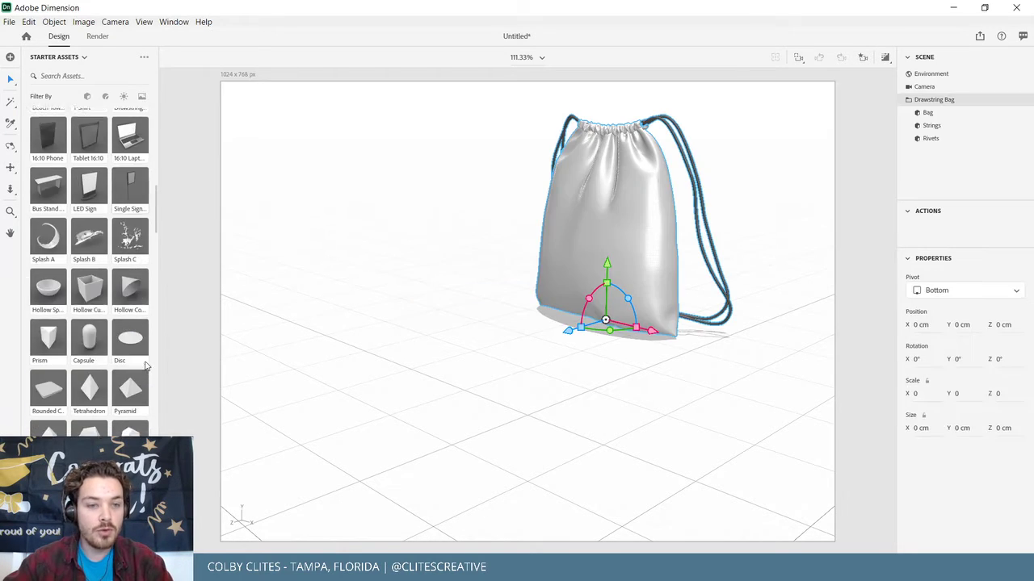
{"action": "scroll", "coordinate": [145, 366], "scroll_direction": "down", "scroll_amount": 6}
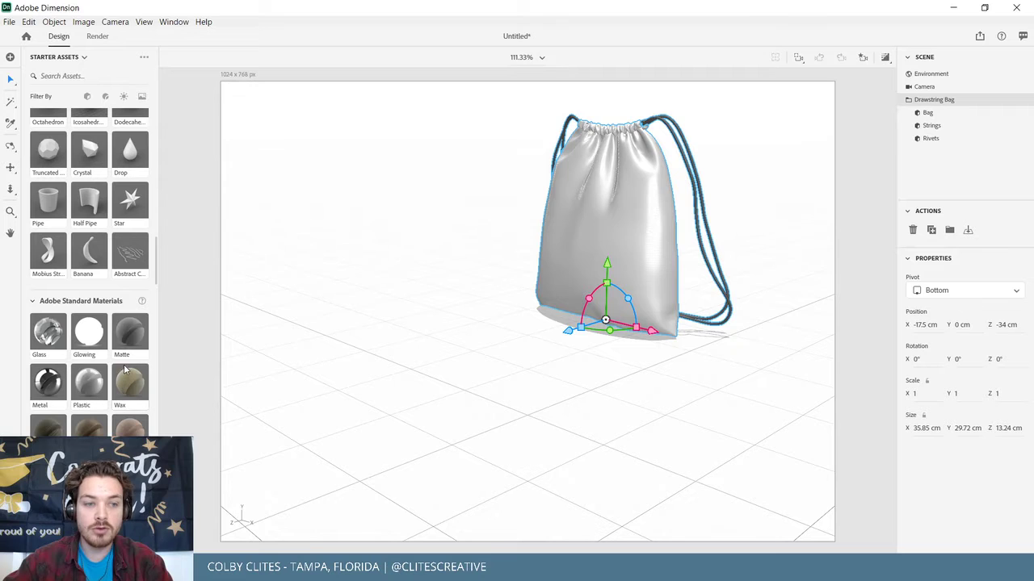
{"action": "left_click", "coordinate": [47, 382]}
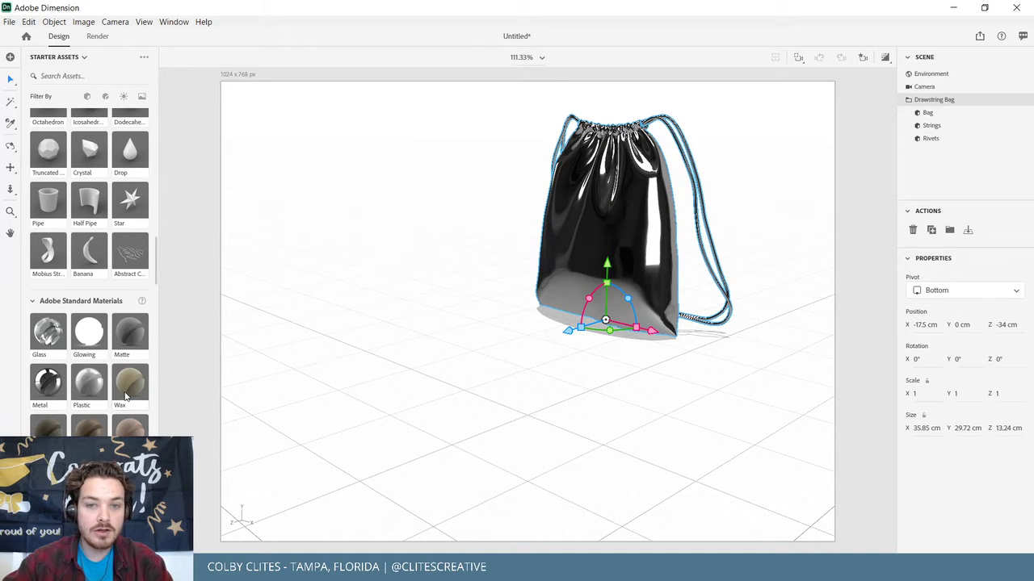
{"action": "scroll", "coordinate": [126, 395], "scroll_direction": "down", "scroll_amount": 3}
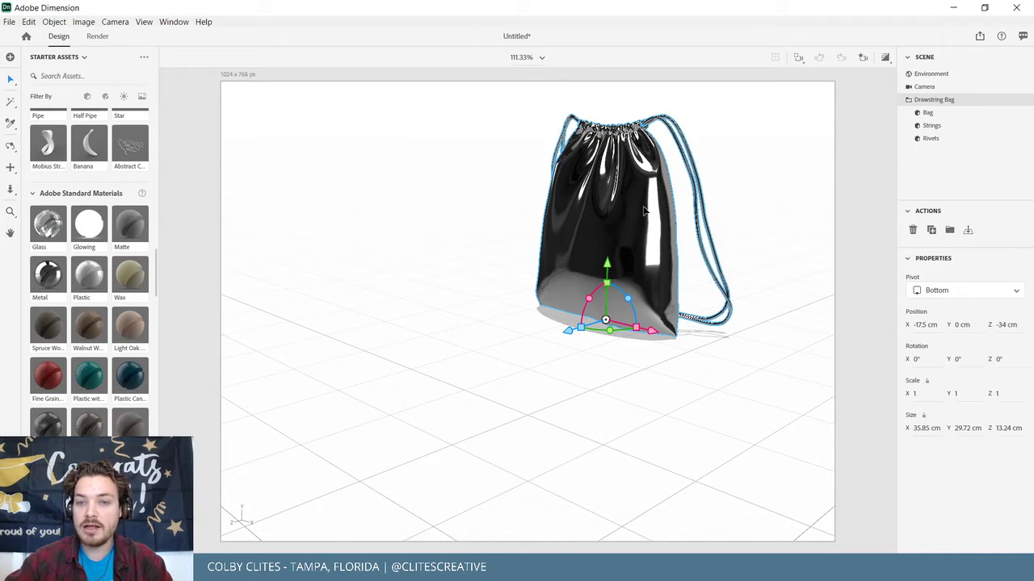
{"action": "scroll", "coordinate": [111, 346], "scroll_direction": "down", "scroll_amount": 10}
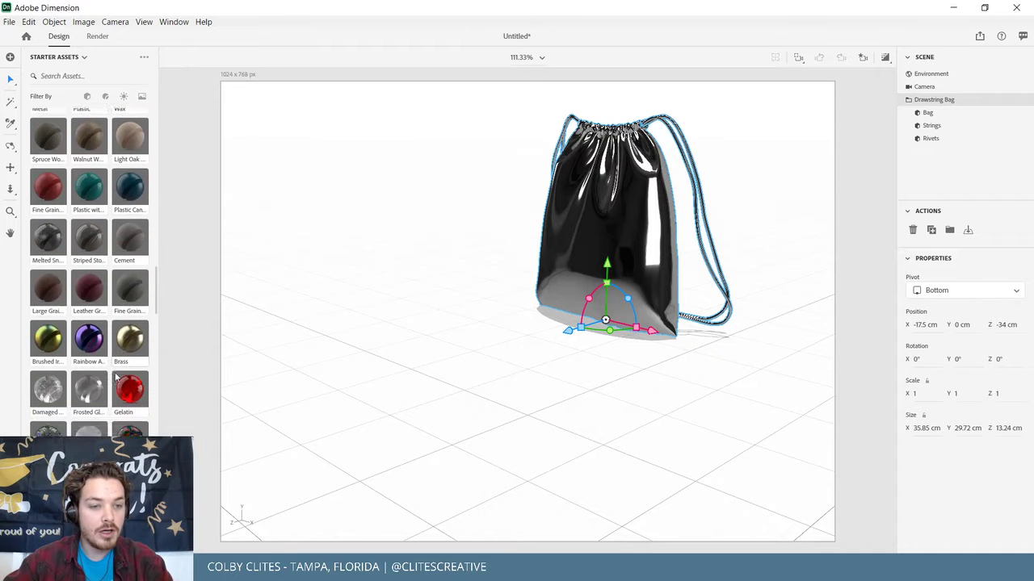
{"action": "scroll", "coordinate": [110, 345], "scroll_direction": "up", "scroll_amount": 5}
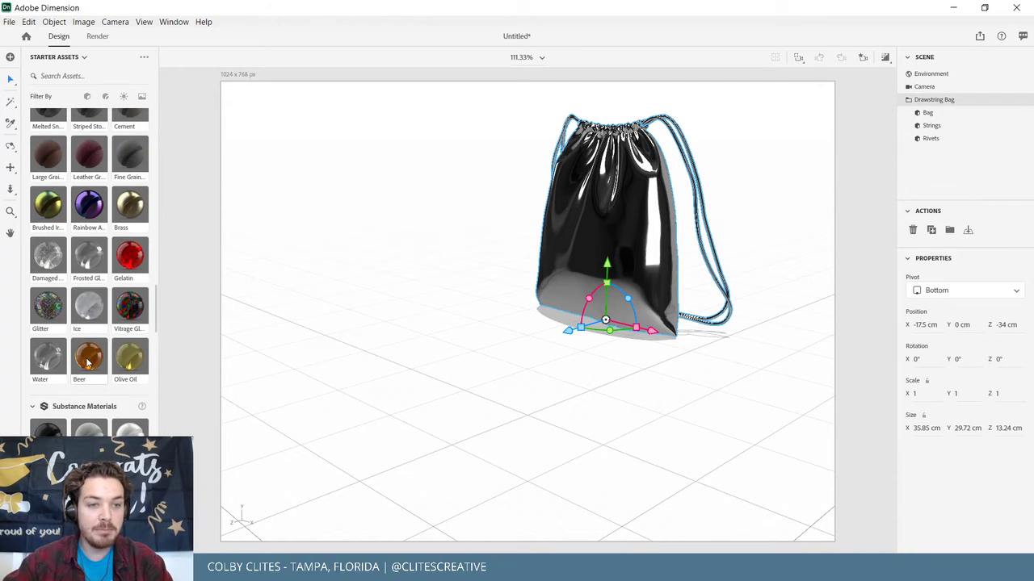
{"action": "left_click", "coordinate": [87, 363]}
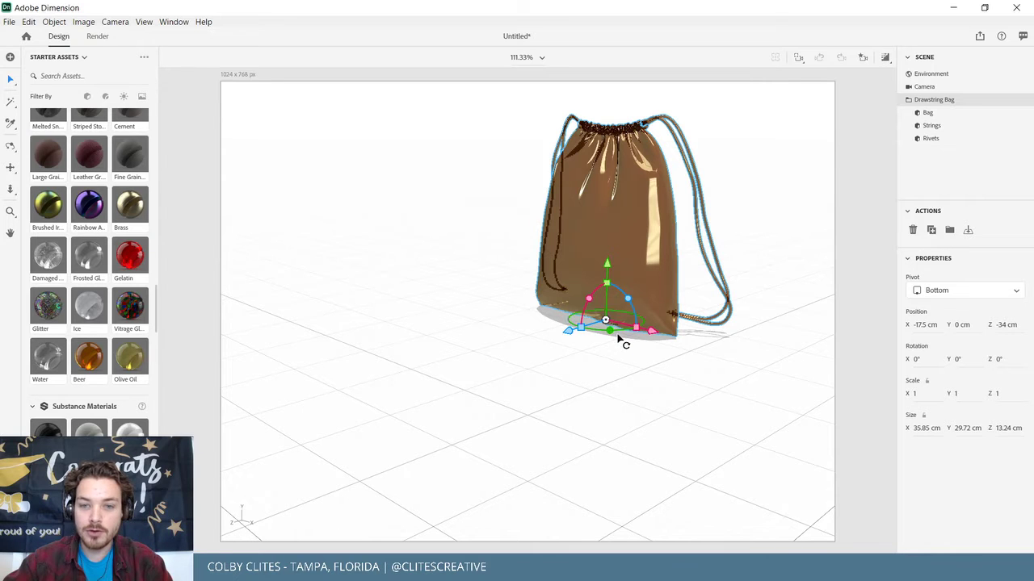
Rotate the drawstring bag to about 27° around the Y axis and apply the Polyester material to it.
{"action": "left_click_drag", "start_coordinate": [618, 335], "coordinate": [521, 349]}
{"action": "scroll", "coordinate": [113, 396], "scroll_direction": "down", "scroll_amount": 10}
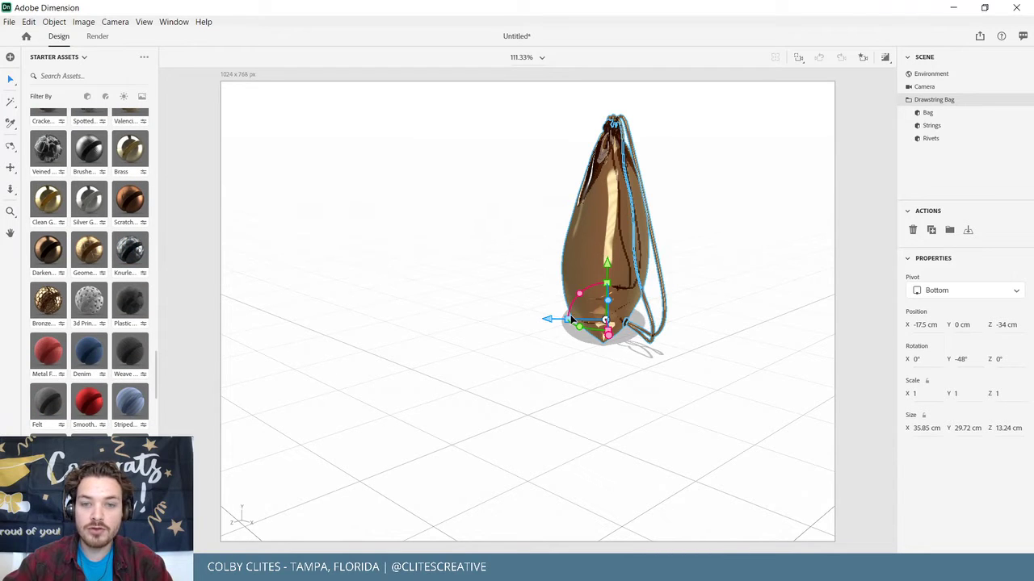
{"action": "left_click_drag", "start_coordinate": [590, 333], "coordinate": [665, 347]}
{"action": "scroll", "coordinate": [108, 370], "scroll_direction": "down", "scroll_amount": 2}
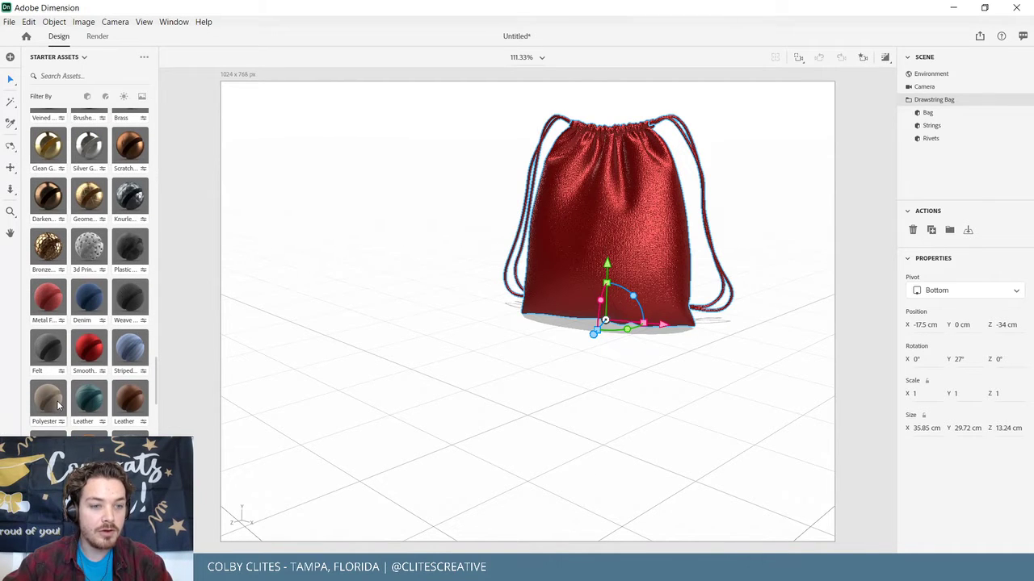
{"action": "left_click", "coordinate": [68, 404]}
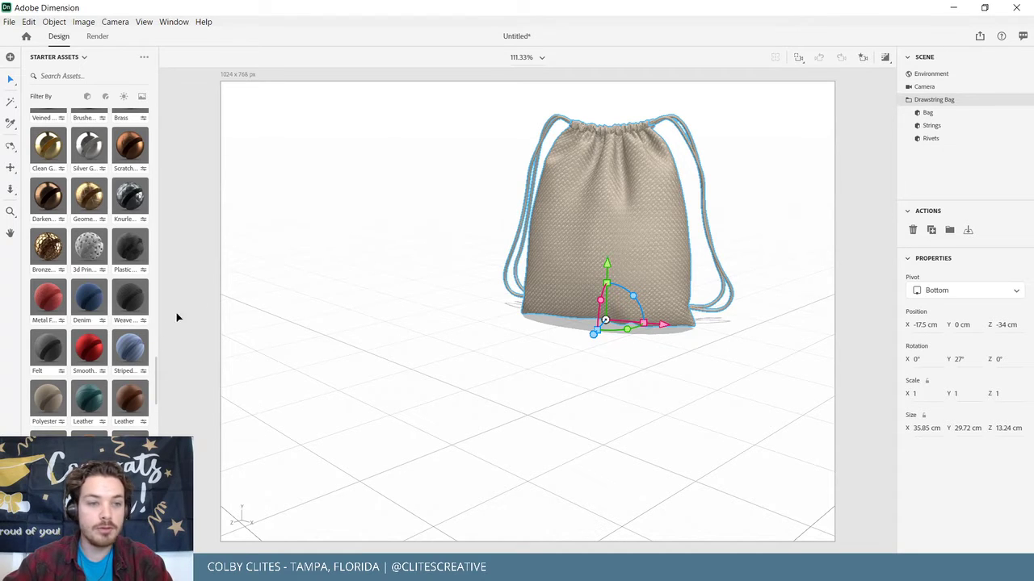
Find the bright wooden Table image among the starter assets and place it as the scene background.
{"action": "scroll", "coordinate": [92, 369], "scroll_direction": "down", "scroll_amount": 6}
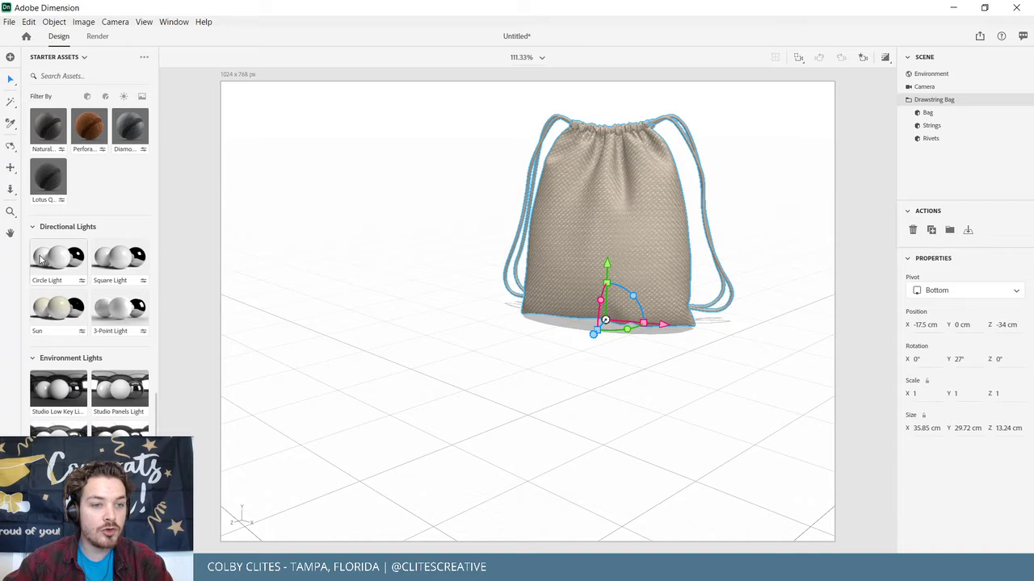
{"action": "scroll", "coordinate": [81, 331], "scroll_direction": "down", "scroll_amount": 8}
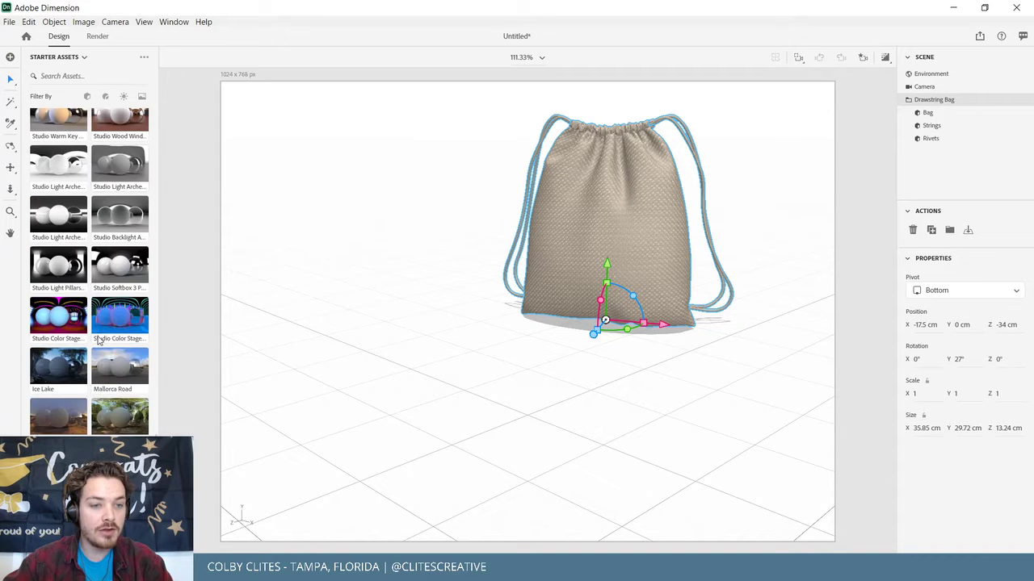
{"action": "scroll", "coordinate": [97, 338], "scroll_direction": "up", "scroll_amount": 5}
{"action": "scroll", "coordinate": [120, 371], "scroll_direction": "down", "scroll_amount": 4}
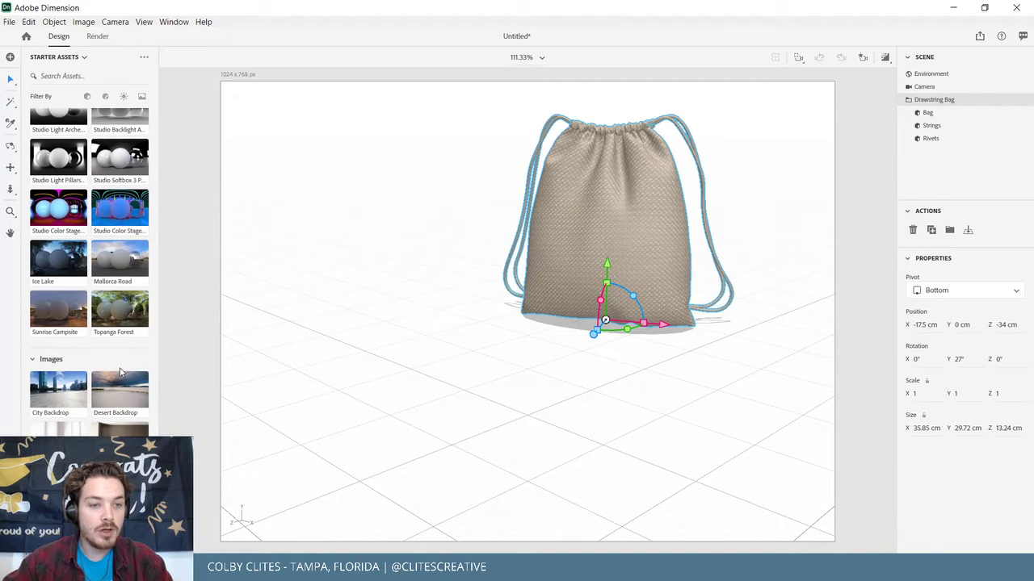
{"action": "scroll", "coordinate": [111, 399], "scroll_direction": "down", "scroll_amount": 3}
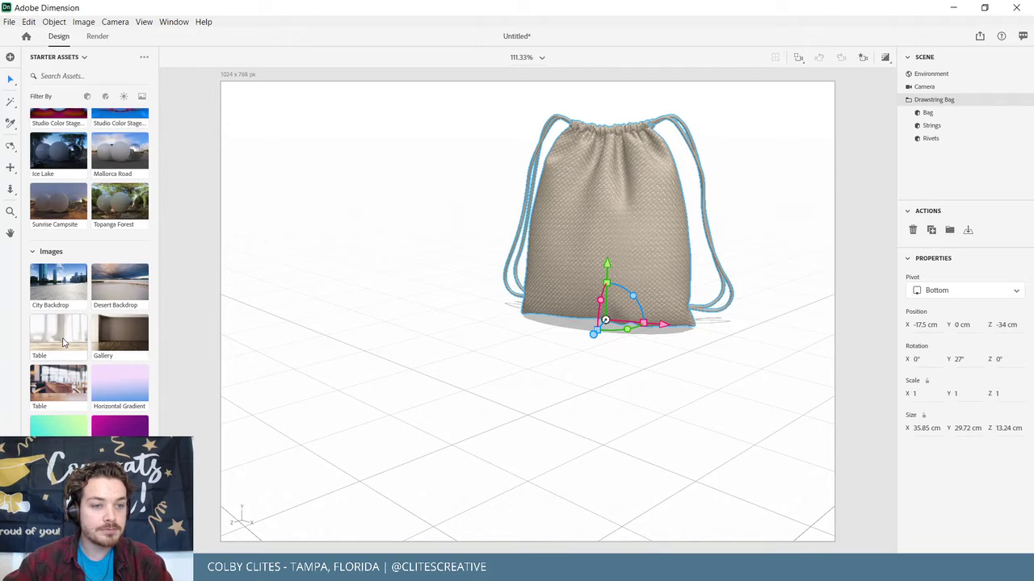
{"action": "left_click_drag", "start_coordinate": [66, 347], "coordinate": [598, 343]}
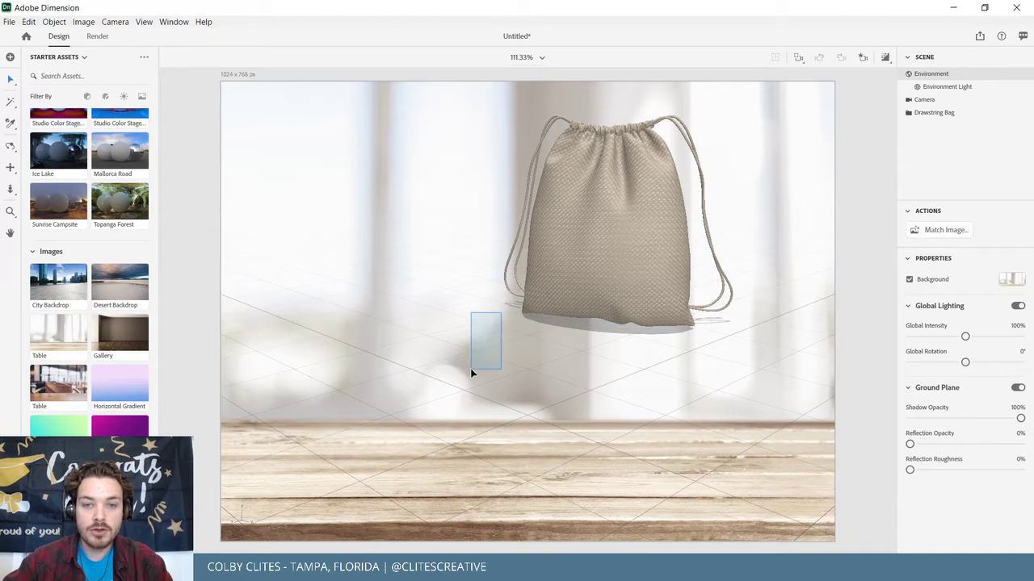
Adjust the camera view so the drawstring bag stands on the wooden tabletop of the background, and select the bag.
{"action": "left_click_drag", "start_coordinate": [639, 316], "coordinate": [544, 459]}
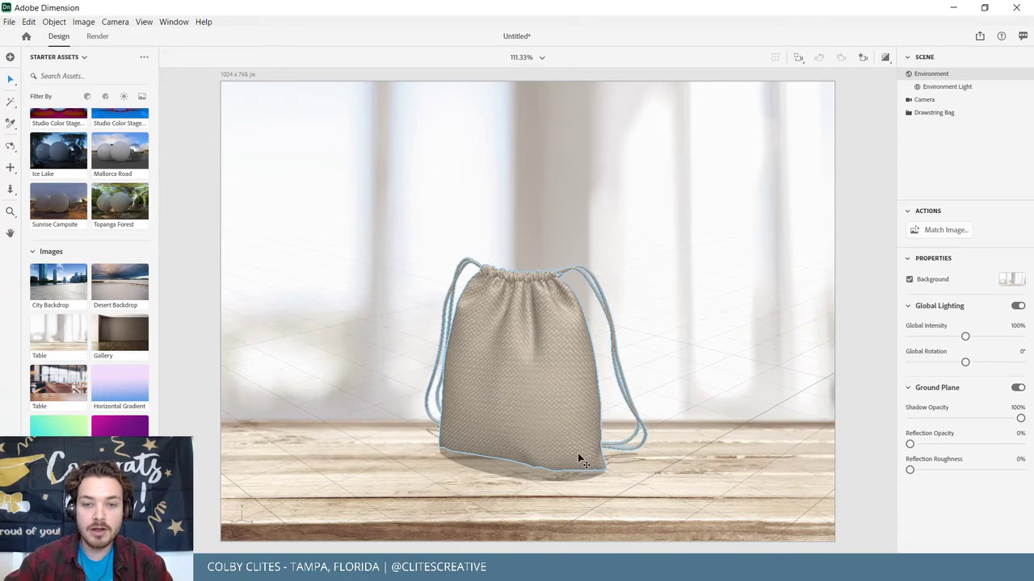
{"action": "left_click_drag", "start_coordinate": [683, 436], "coordinate": [635, 466]}
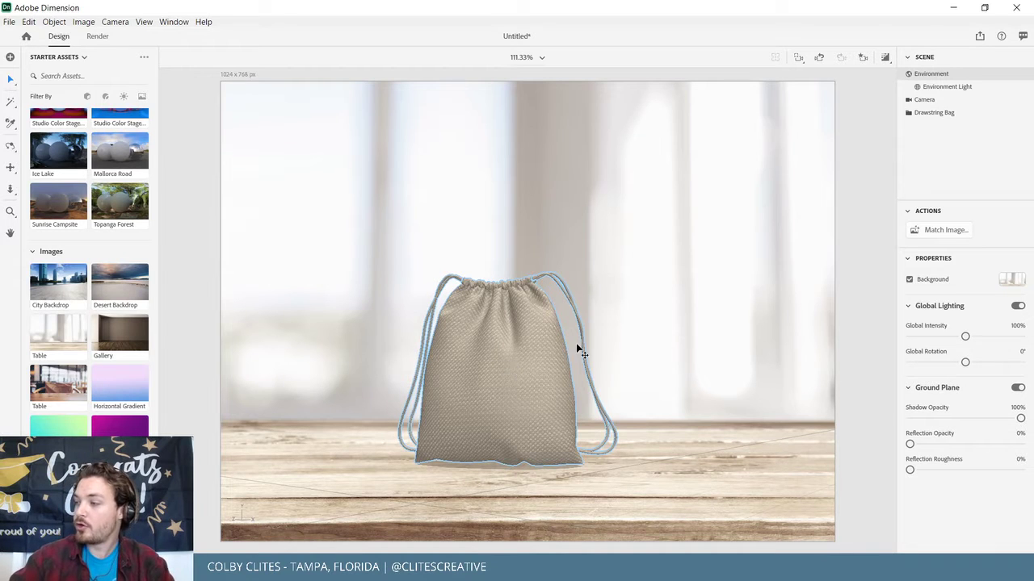
{"action": "scroll", "coordinate": [611, 392], "scroll_direction": "up", "scroll_amount": 2}
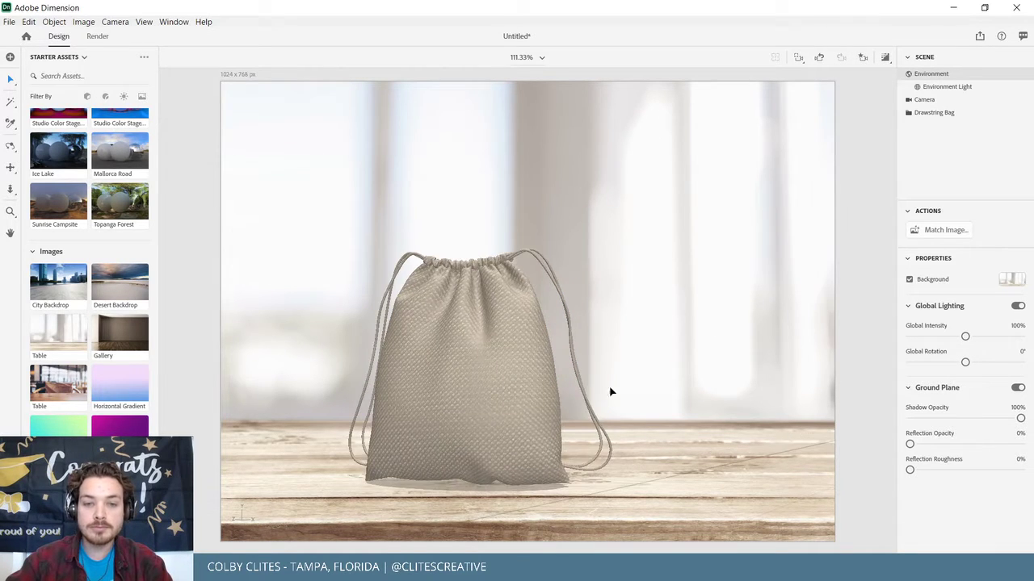
{"action": "mouse_move", "coordinate": [577, 396]}
{"action": "right_mouse_down"}
{"action": "mouse_move", "coordinate": [611, 380]}
{"action": "mouse_move", "coordinate": [582, 388]}
{"action": "right_mouse_up"}
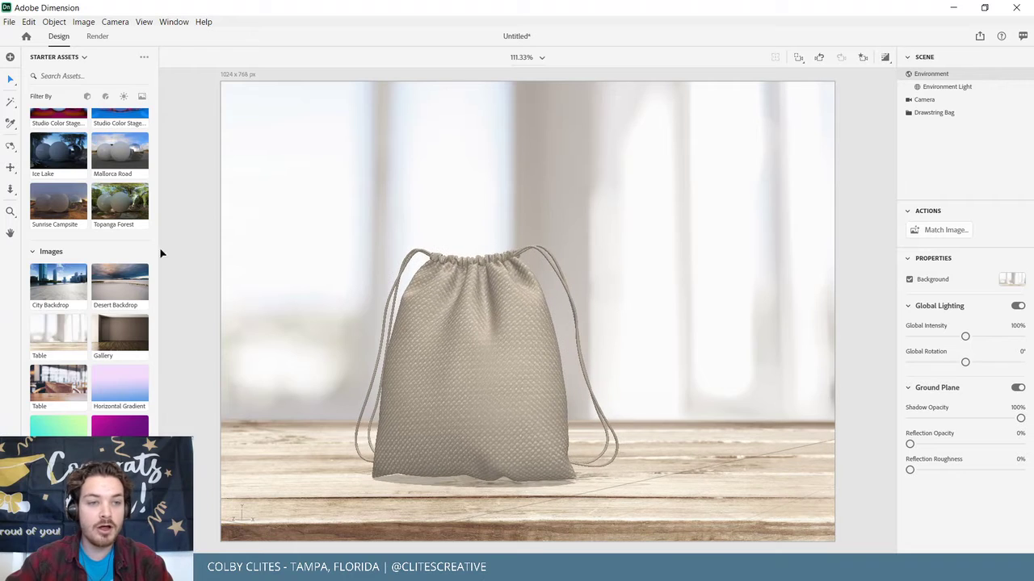
{"action": "left_click", "coordinate": [503, 353]}
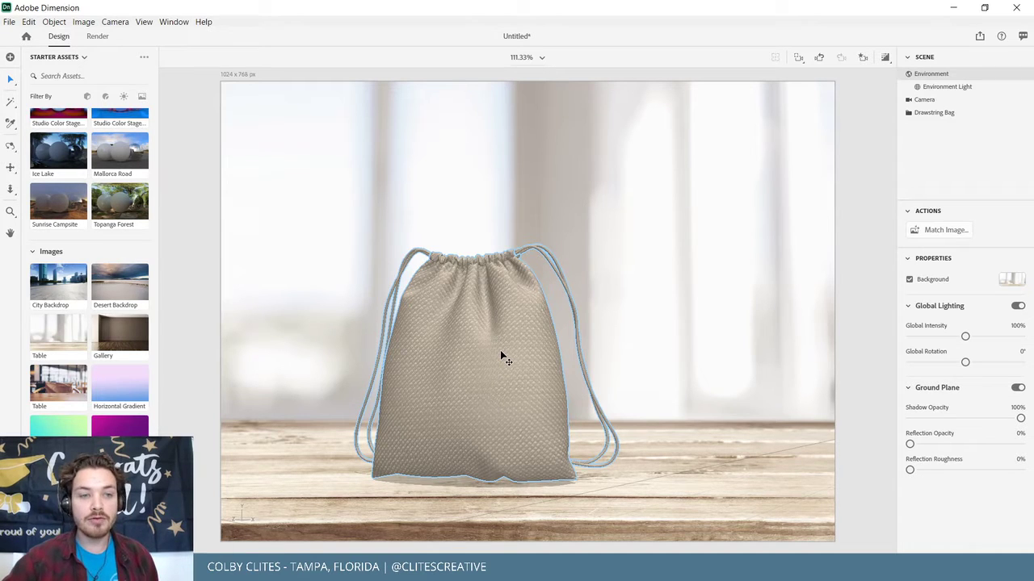
{"action": "key", "text": "Escape"}
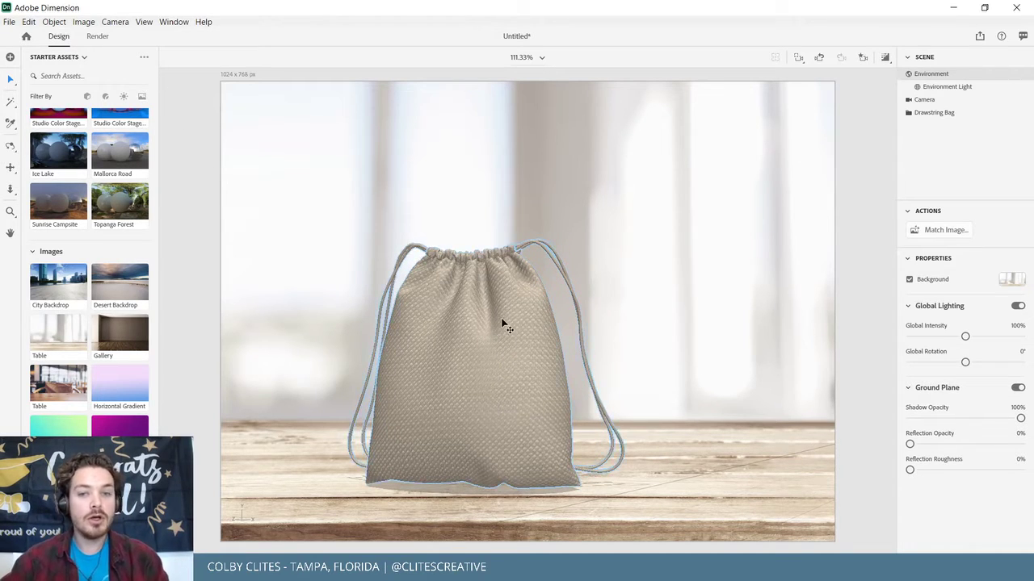
{"action": "left_click", "coordinate": [532, 305]}
{"action": "right_click", "coordinate": [531, 305]}
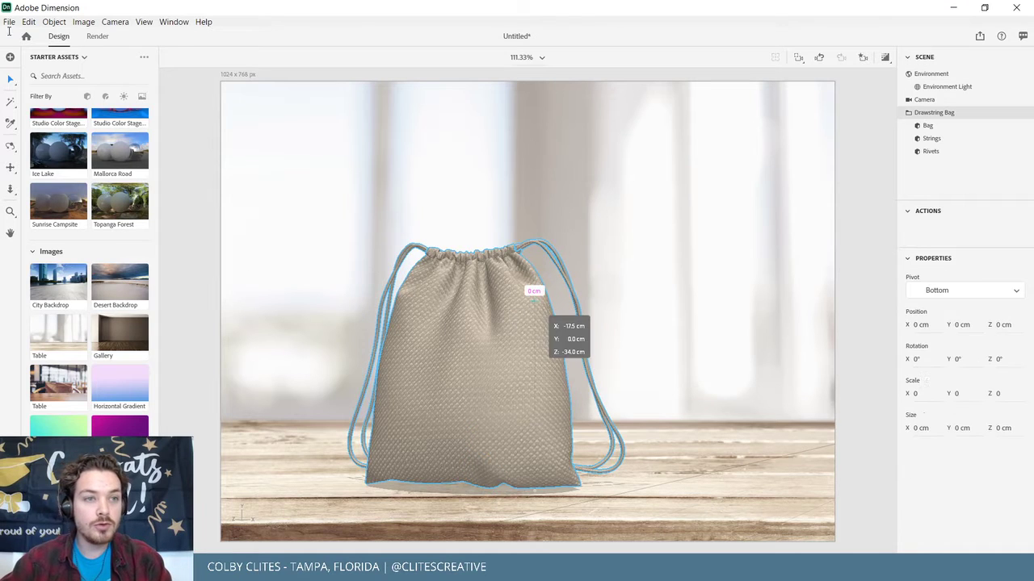
Start a new empty document in place of the drawstring bag scene.
{"action": "left_click", "coordinate": [8, 21]}
{"action": "left_click", "coordinate": [38, 41]}
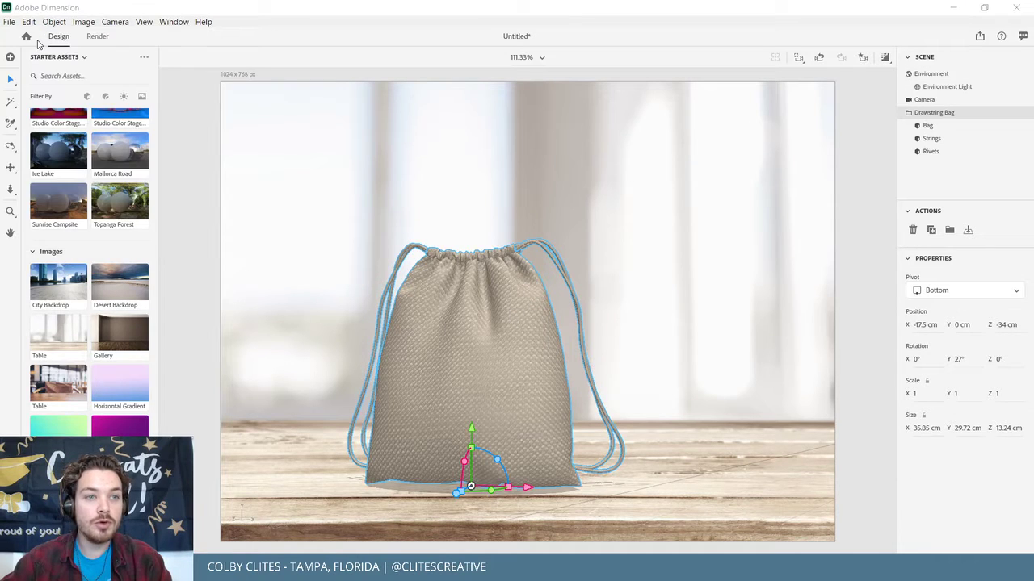
{"action": "left_click", "coordinate": [391, 282]}
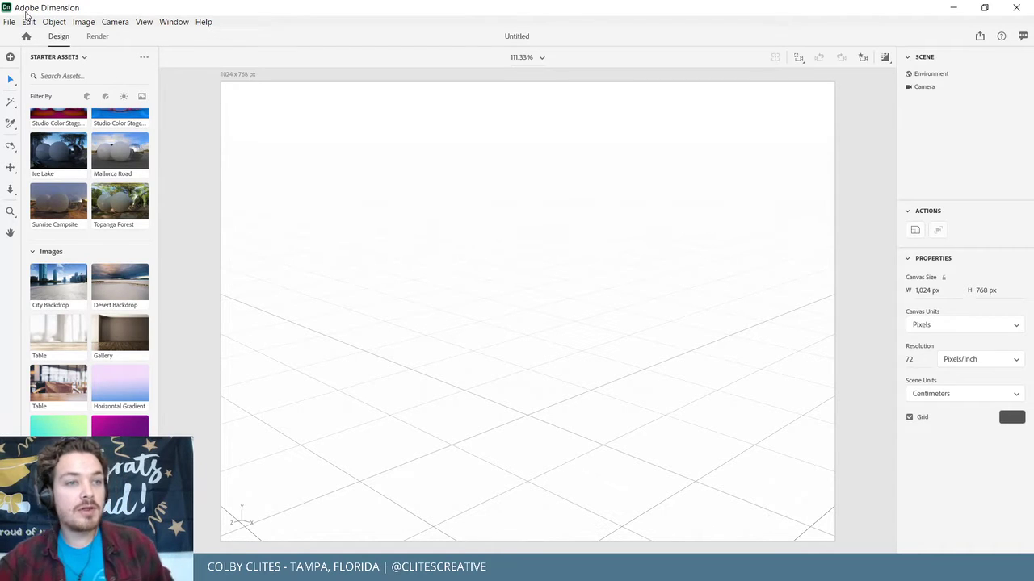
Switch to the Adobe Stock website in the browser and set its search category to 3D.
{"action": "left_click", "coordinate": [10, 22]}
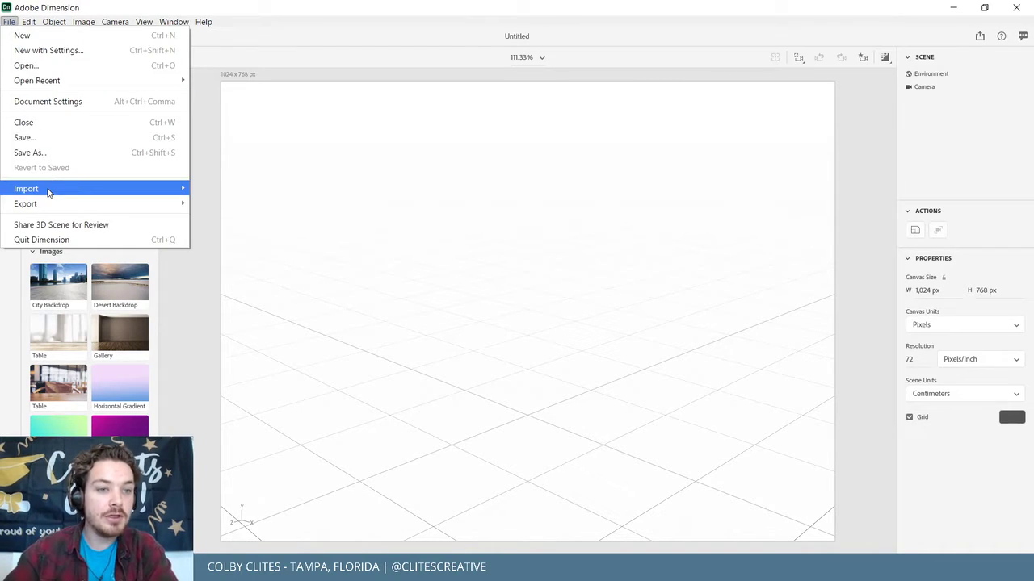
{"action": "left_click", "coordinate": [446, 572]}
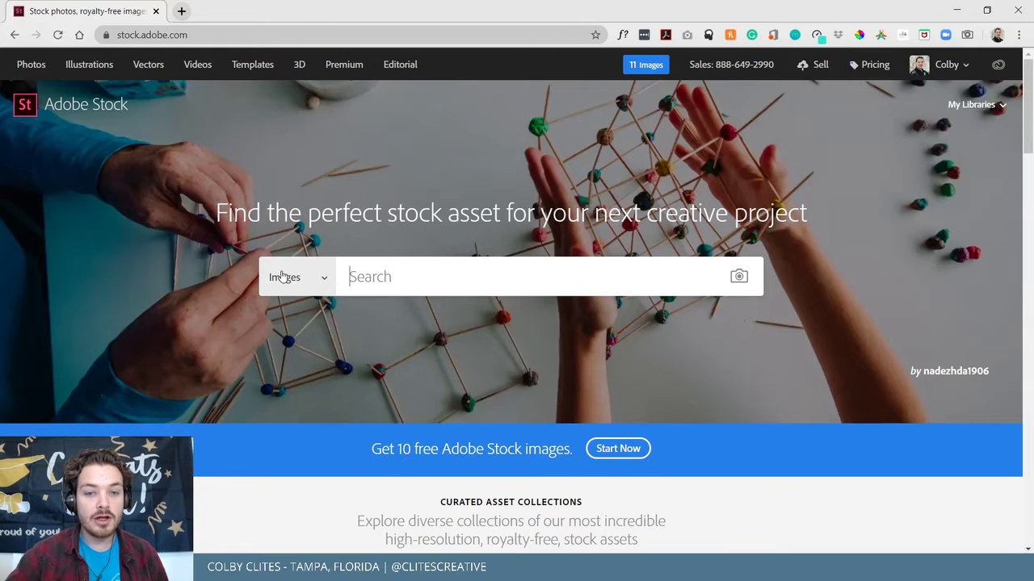
{"action": "scroll", "coordinate": [472, 353], "scroll_direction": "down", "scroll_amount": 2}
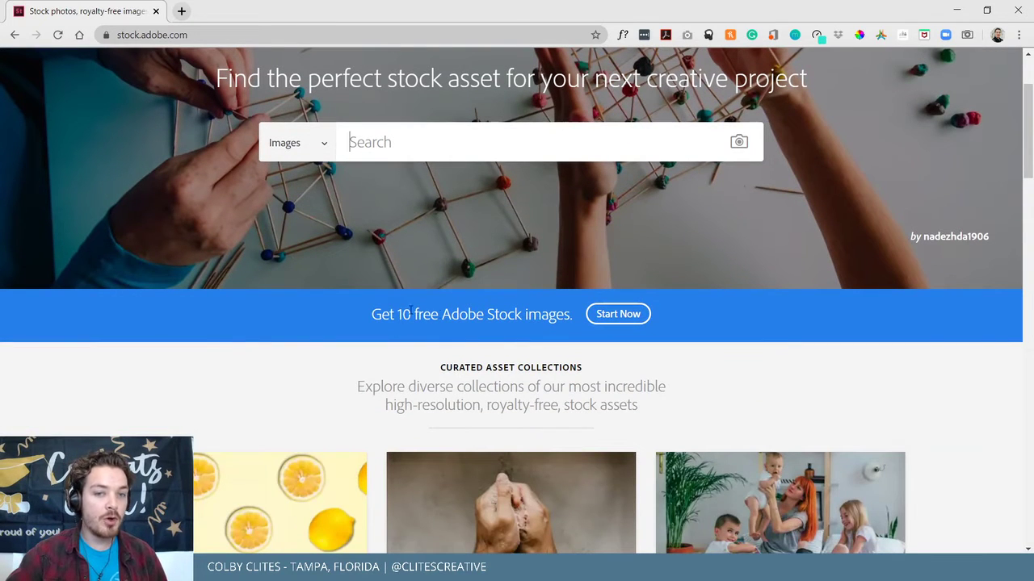
{"action": "scroll", "coordinate": [563, 328], "scroll_direction": "down", "scroll_amount": 10}
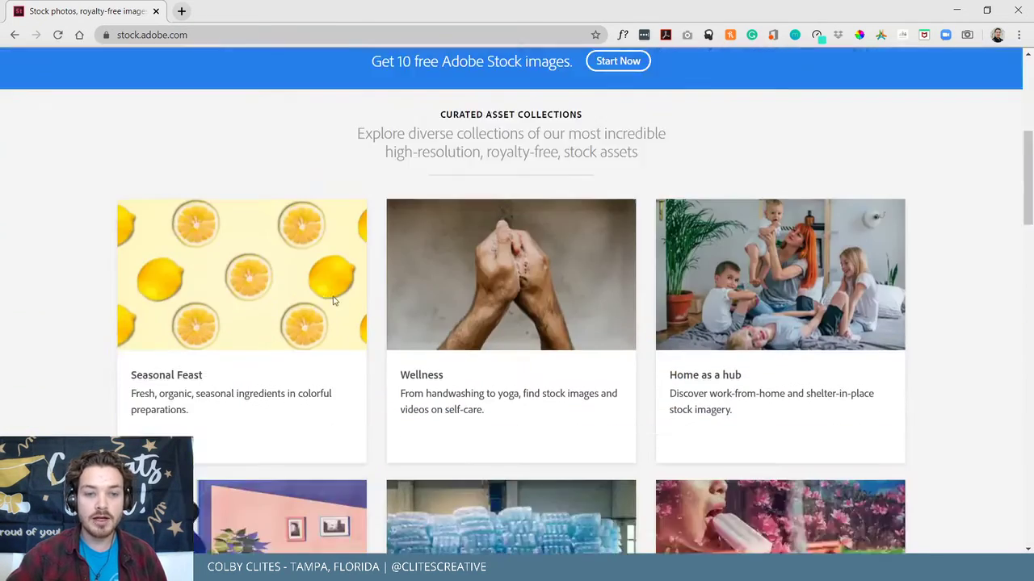
{"action": "scroll", "coordinate": [461, 351], "scroll_direction": "up", "scroll_amount": 12}
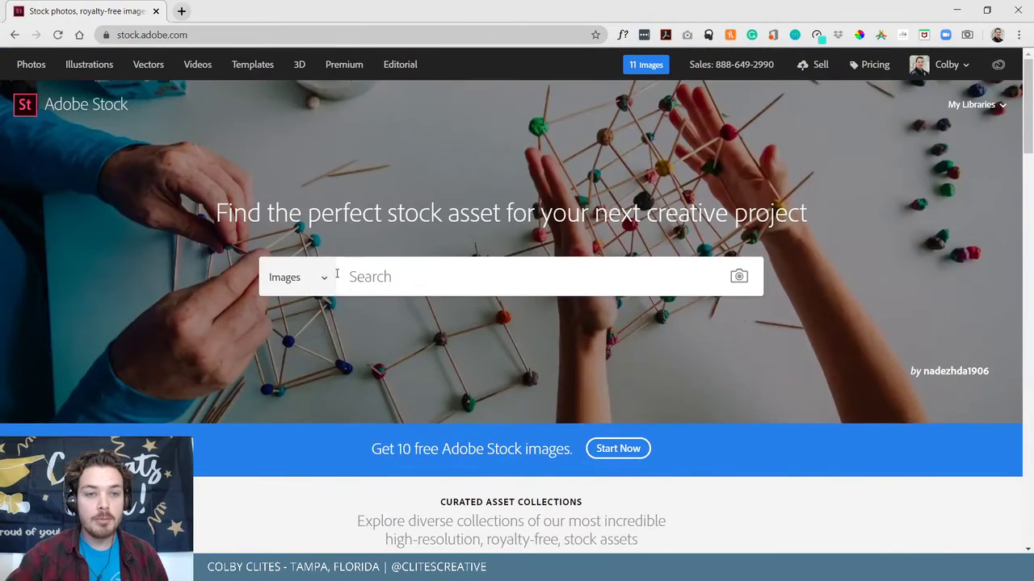
{"action": "left_click", "coordinate": [307, 279]}
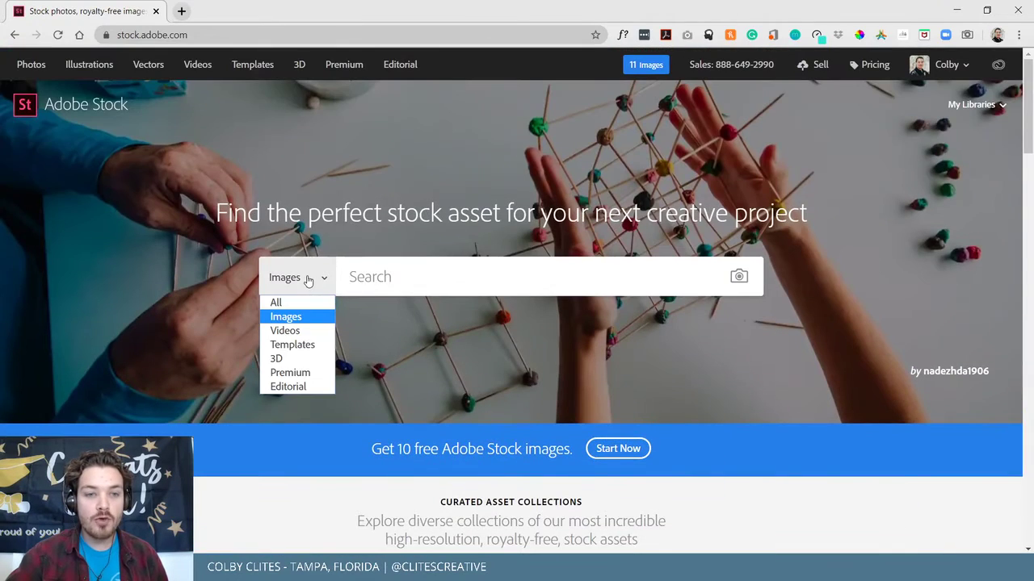
{"action": "left_click", "coordinate": [289, 363]}
{"action": "left_click", "coordinate": [384, 277]}
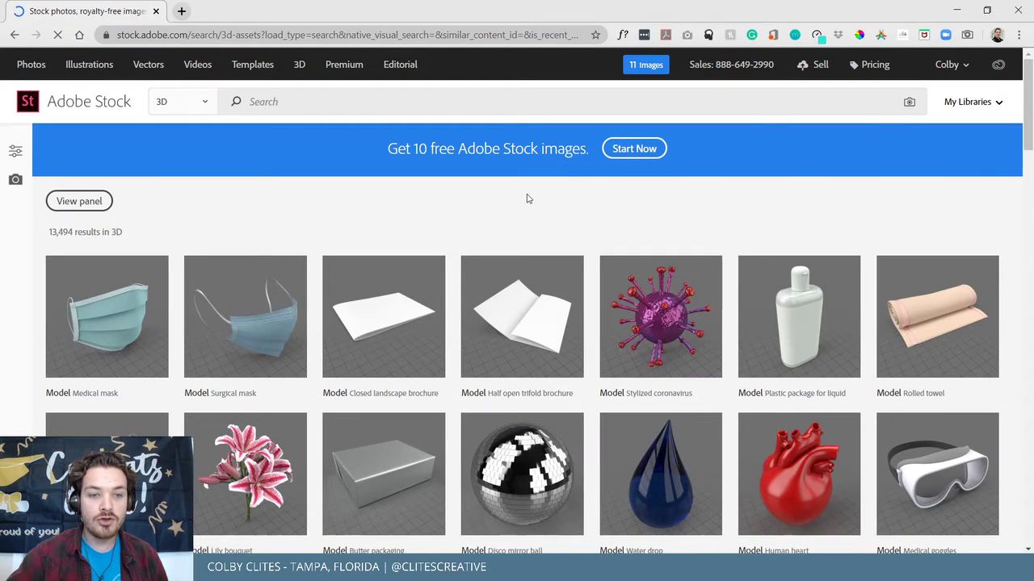
Examine the range of 3D assets offered on Adobe Stock.
{"action": "scroll", "coordinate": [527, 199], "scroll_direction": "down", "scroll_amount": 1}
{"action": "scroll", "coordinate": [527, 198], "scroll_direction": "down", "scroll_amount": 6}
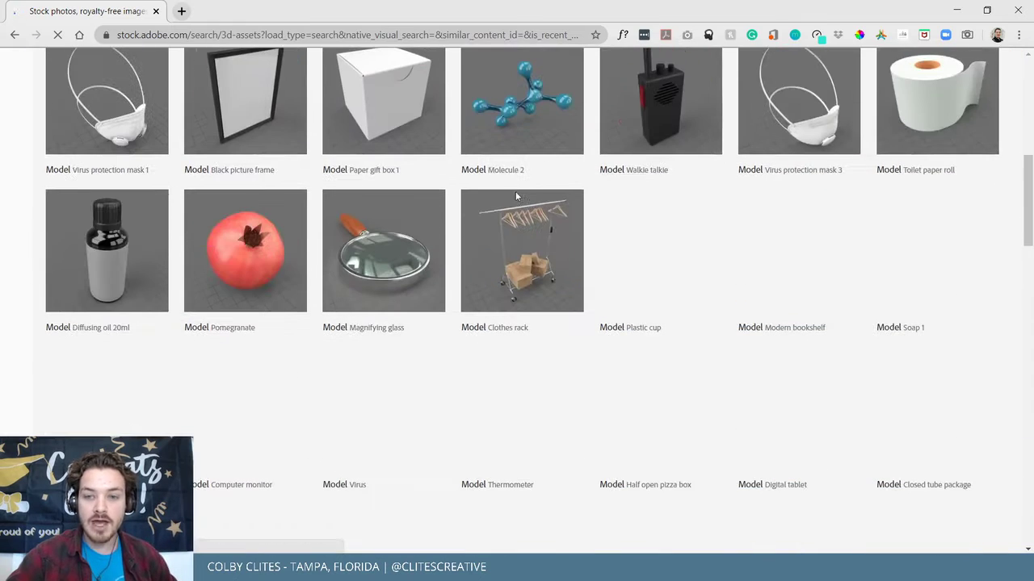
{"action": "scroll", "coordinate": [508, 193], "scroll_direction": "down", "scroll_amount": 5}
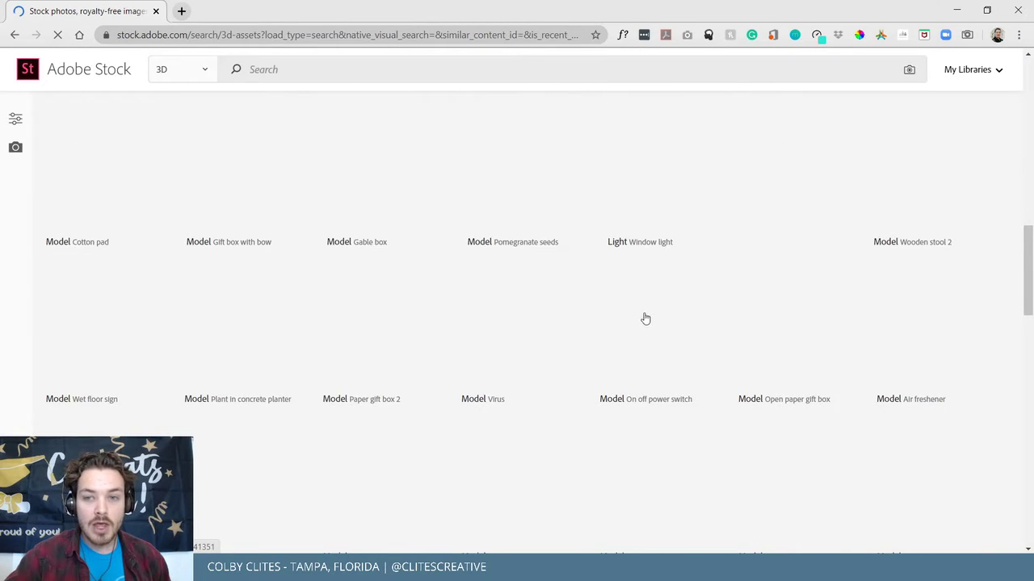
{"action": "scroll", "coordinate": [638, 317], "scroll_direction": "up", "scroll_amount": 3}
{"action": "scroll", "coordinate": [634, 317], "scroll_direction": "up", "scroll_amount": 5}
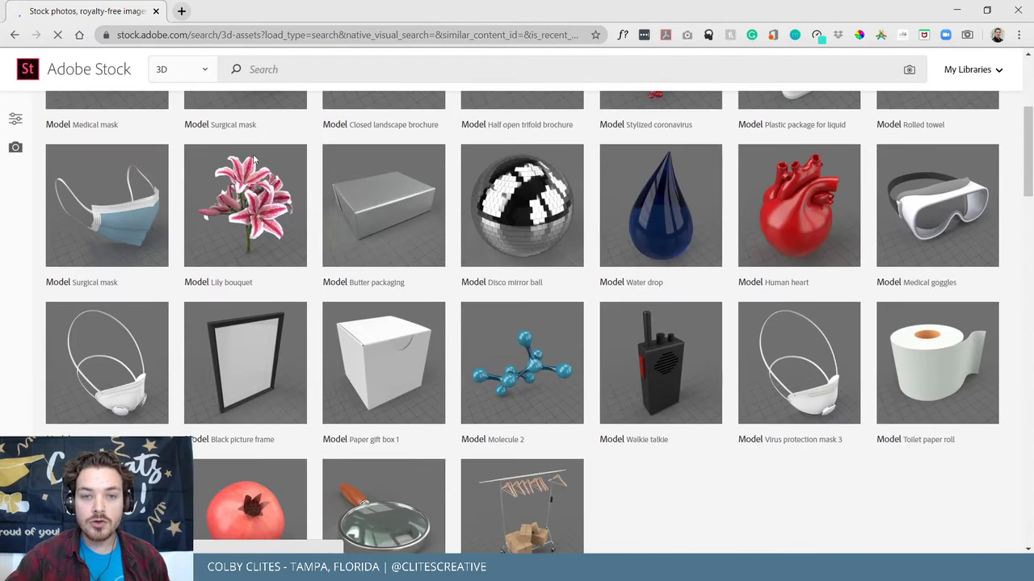
{"action": "scroll", "coordinate": [351, 315], "scroll_direction": "up", "scroll_amount": 3}
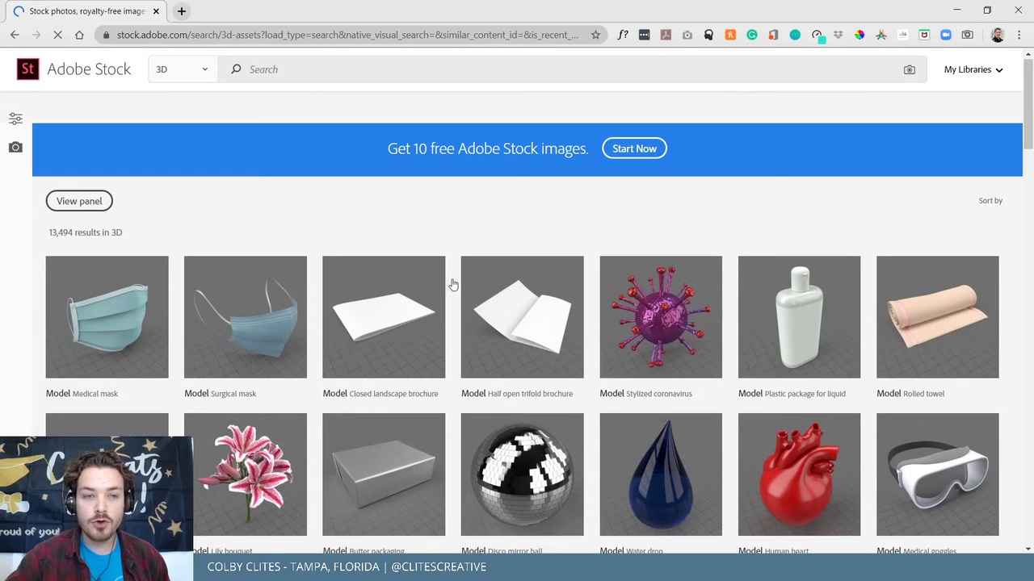
{"action": "scroll", "coordinate": [149, 197], "scroll_direction": "down", "scroll_amount": 3}
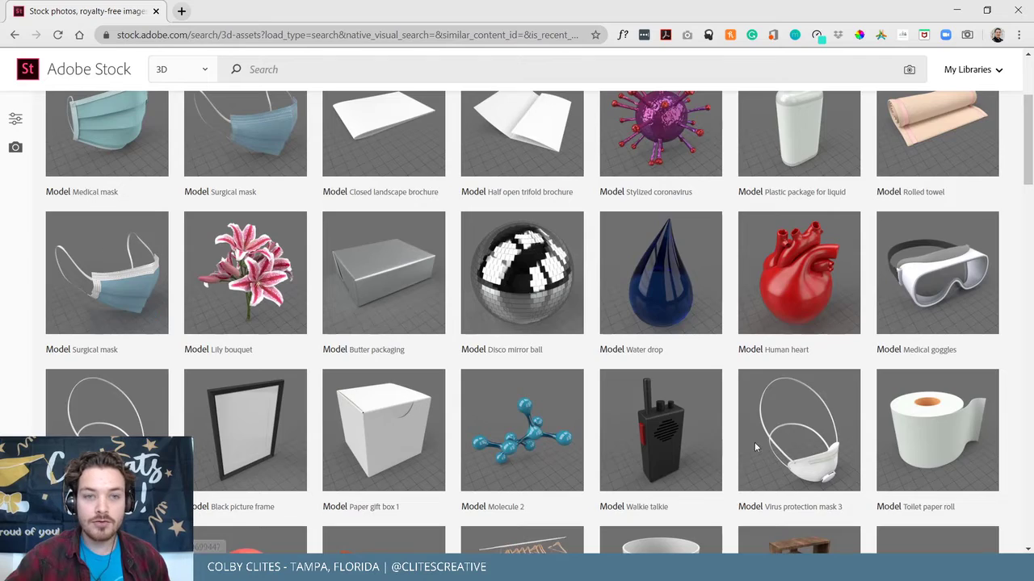
{"action": "scroll", "coordinate": [754, 442], "scroll_direction": "up", "scroll_amount": 3}
{"action": "scroll", "coordinate": [733, 457], "scroll_direction": "down", "scroll_amount": 5}
{"action": "scroll", "coordinate": [730, 449], "scroll_direction": "up", "scroll_amount": 1}
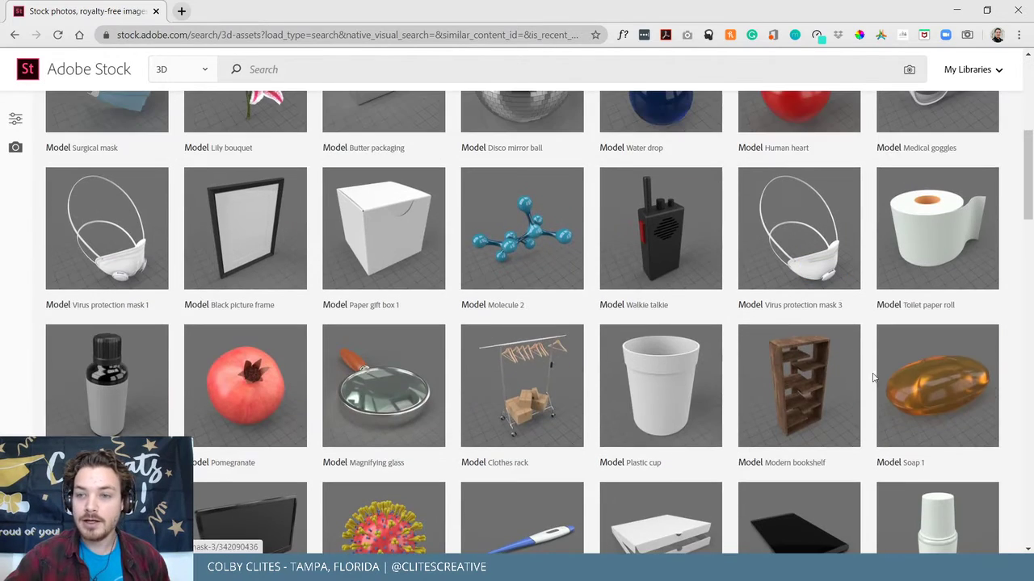
{"action": "scroll", "coordinate": [906, 265], "scroll_direction": "up", "scroll_amount": 5}
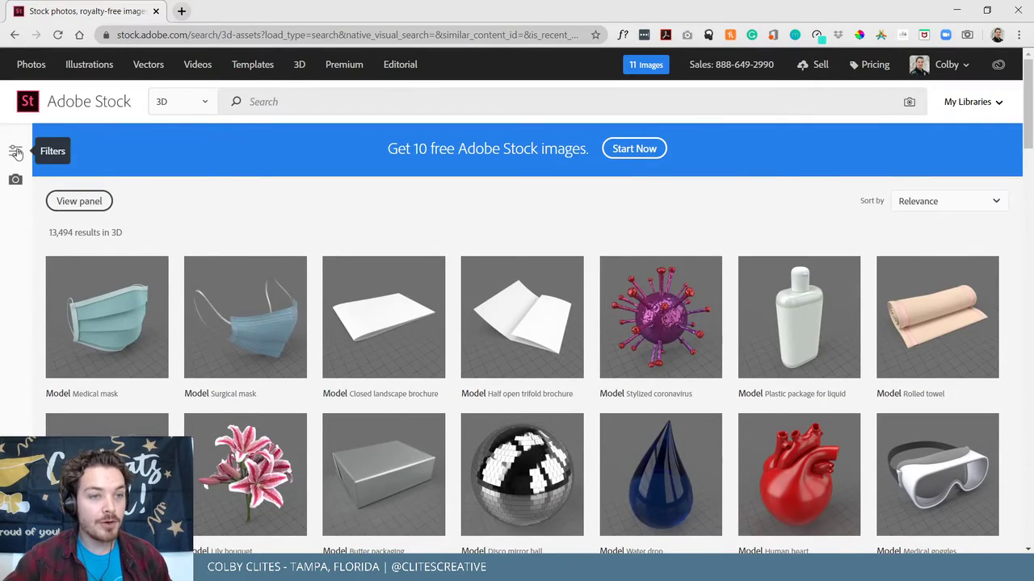
Review the subcategory and price filters available for 3D assets and hide the filters again.
{"action": "left_click", "coordinate": [15, 150]}
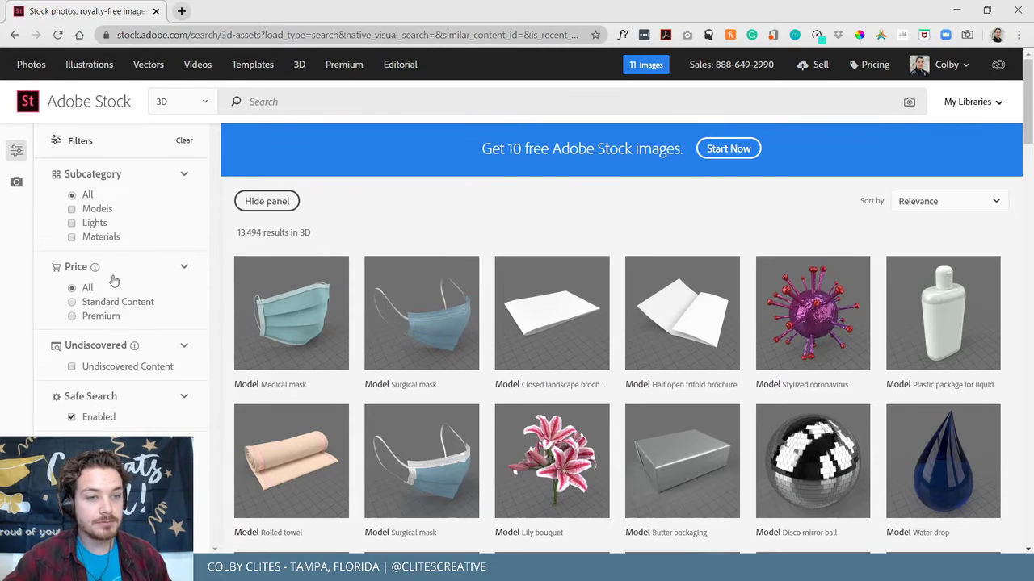
{"action": "scroll", "coordinate": [151, 289], "scroll_direction": "down", "scroll_amount": 1}
{"action": "scroll", "coordinate": [150, 288], "scroll_direction": "up", "scroll_amount": 1}
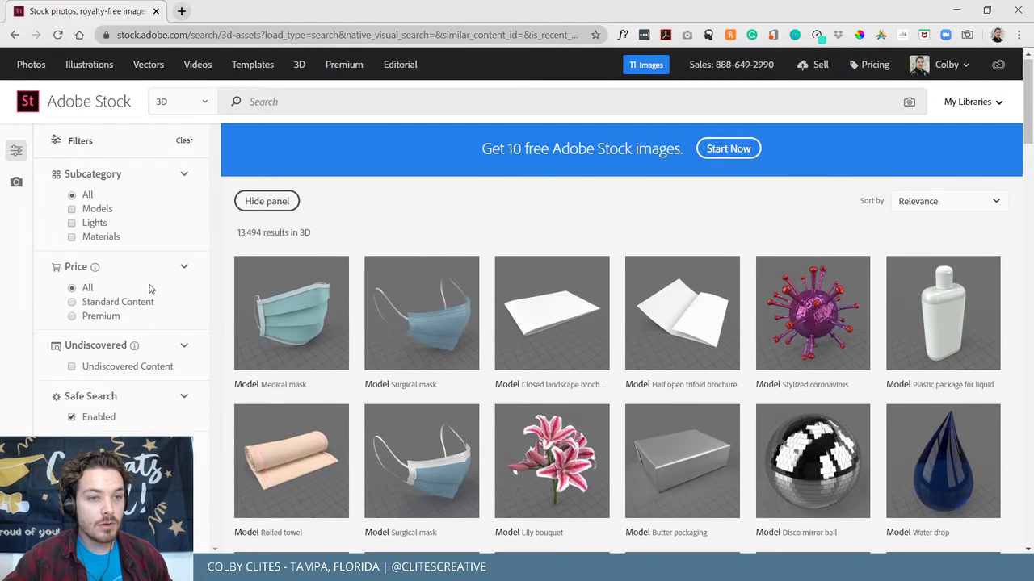
{"action": "left_click", "coordinate": [16, 150]}
{"action": "scroll", "coordinate": [516, 307], "scroll_direction": "down", "scroll_amount": 4}
{"action": "scroll", "coordinate": [404, 179], "scroll_direction": "up", "scroll_amount": 4}
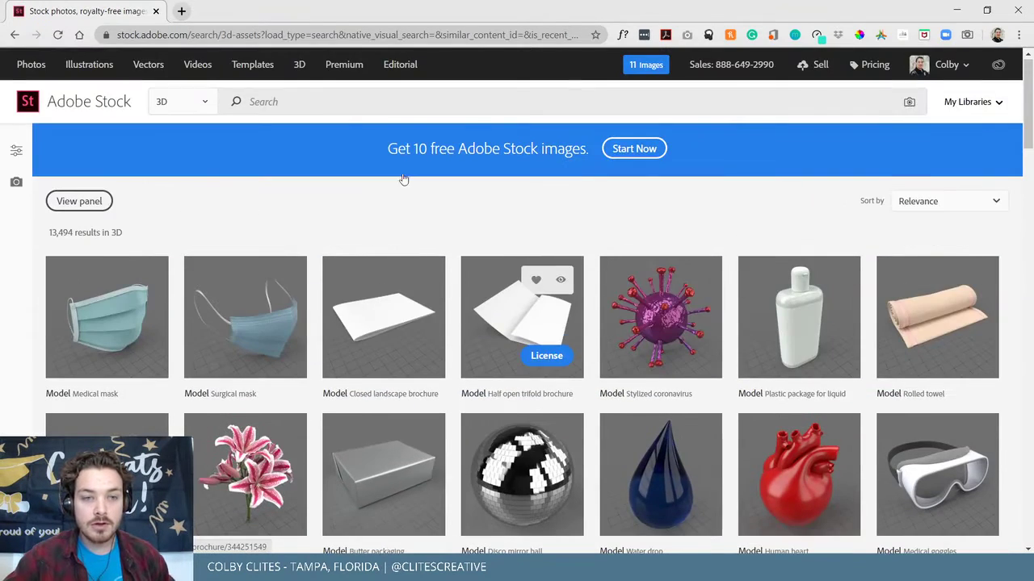
Search the 3D assets for "pos" and look over the point-of-sale display models.
{"action": "left_click", "coordinate": [314, 103]}
{"action": "type", "text": "poi"}
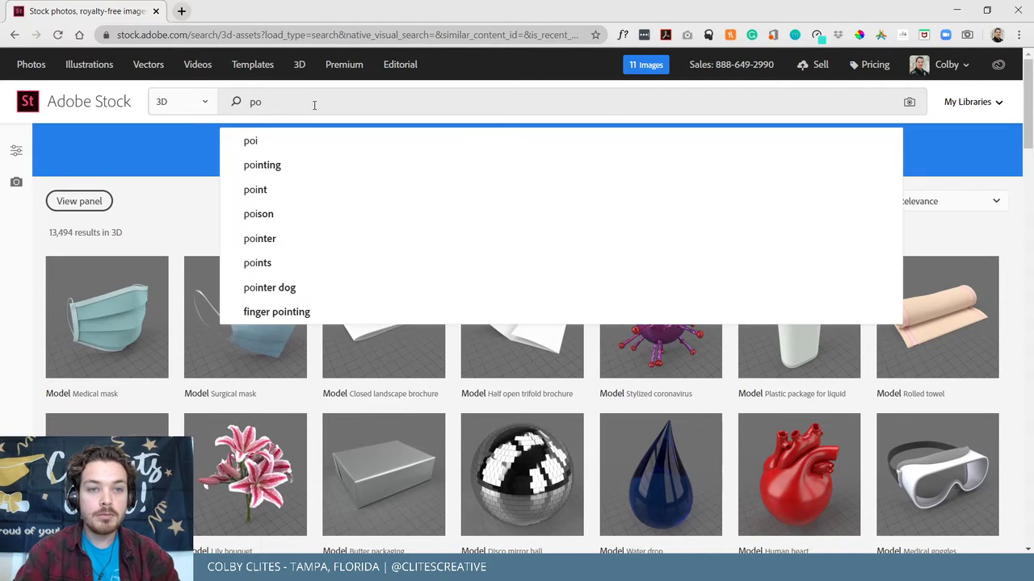
{"action": "key", "text": "BackSpace"}
{"action": "type", "text": "s"}
{"action": "key", "text": "Return"}
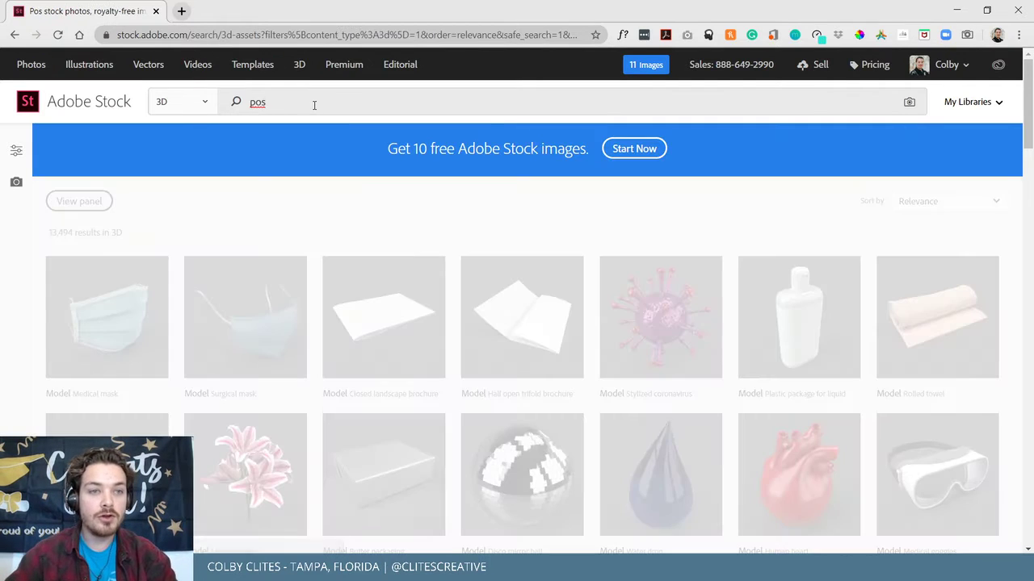
{"action": "scroll", "coordinate": [303, 176], "scroll_direction": "down", "scroll_amount": 1}
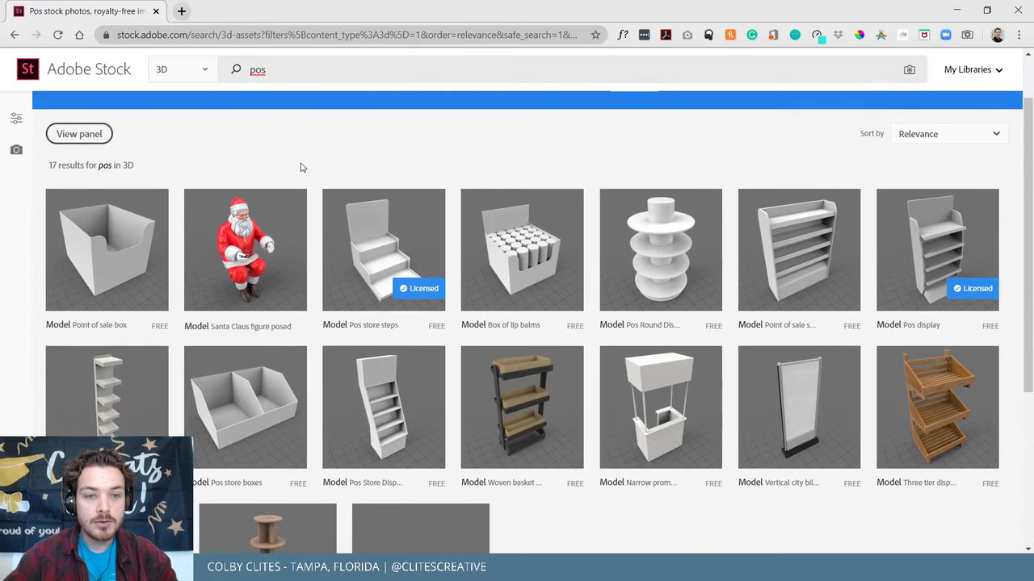
{"action": "mouse_move", "coordinate": [436, 329]}
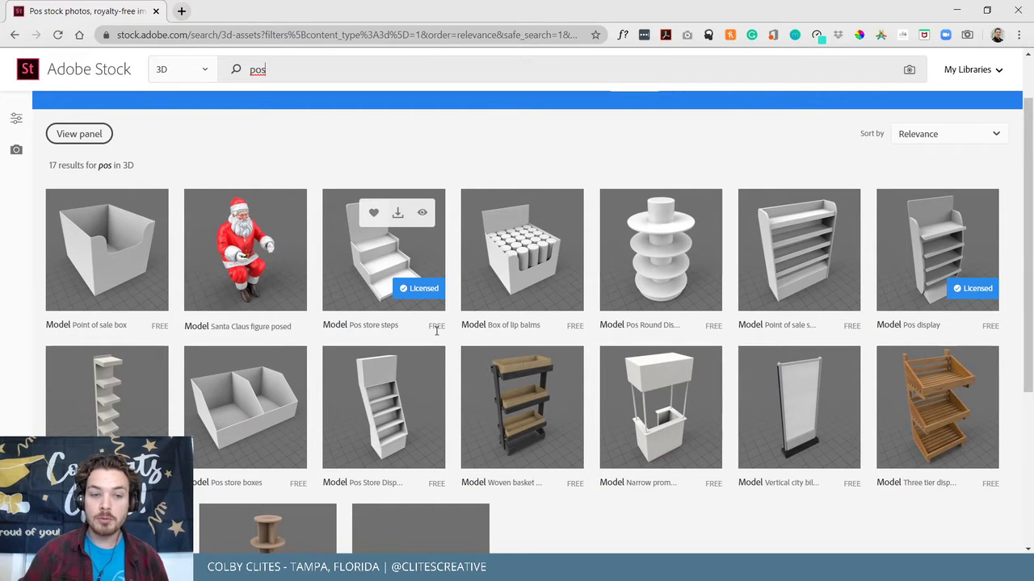
Open the details of the free Point of sale box model, review its licensing and file information, and close them.
{"action": "scroll", "coordinate": [444, 325], "scroll_direction": "down", "scroll_amount": 2}
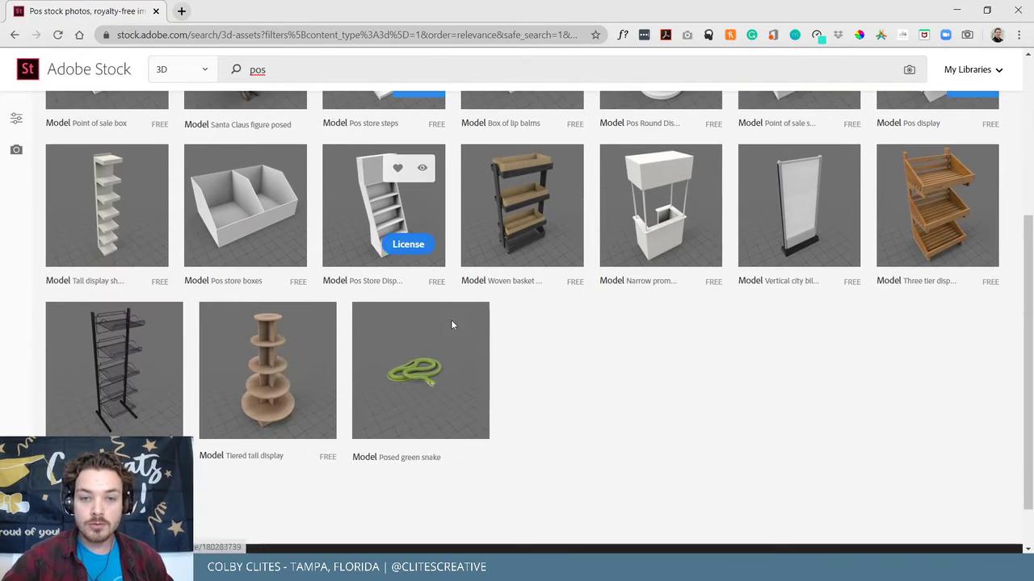
{"action": "scroll", "coordinate": [600, 425], "scroll_direction": "up", "scroll_amount": 2}
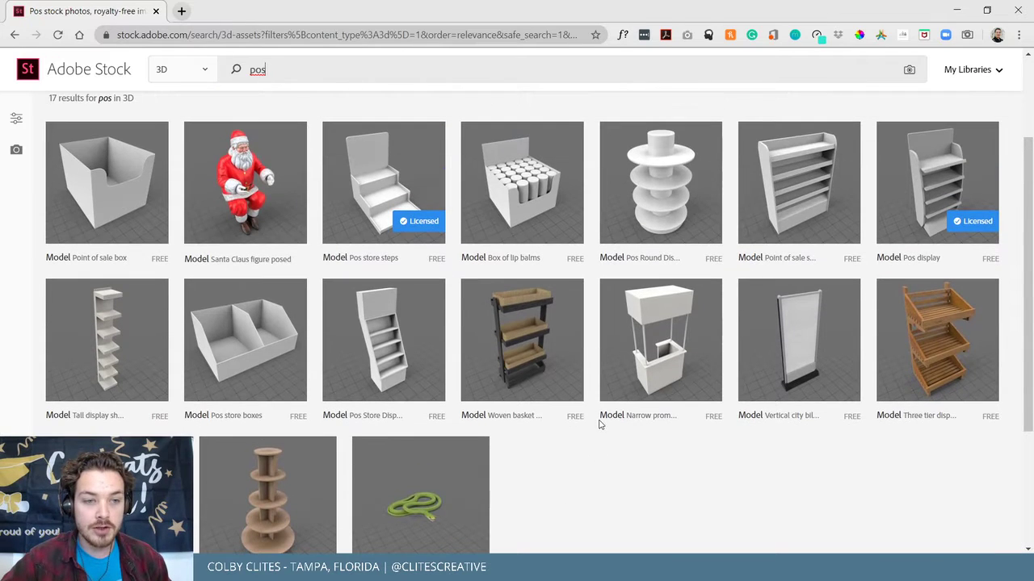
{"action": "left_click", "coordinate": [95, 194]}
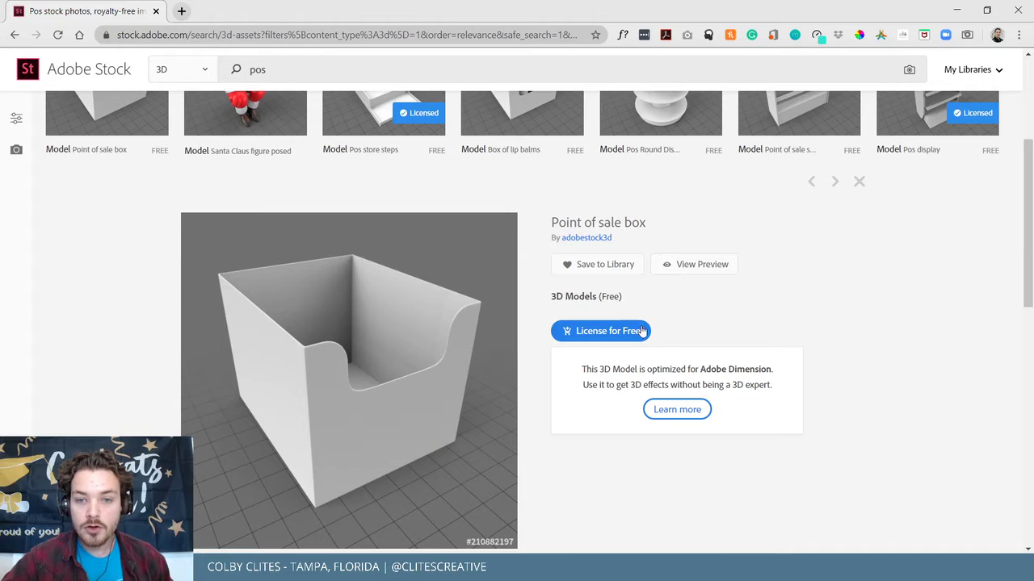
{"action": "scroll", "coordinate": [840, 308], "scroll_direction": "down", "scroll_amount": 2}
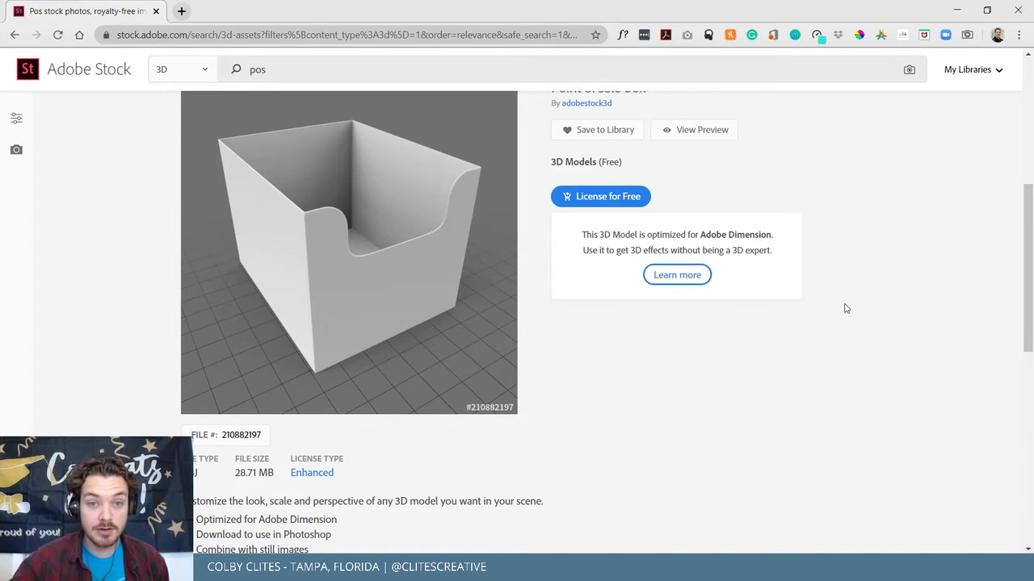
{"action": "scroll", "coordinate": [508, 316], "scroll_direction": "up", "scroll_amount": 5}
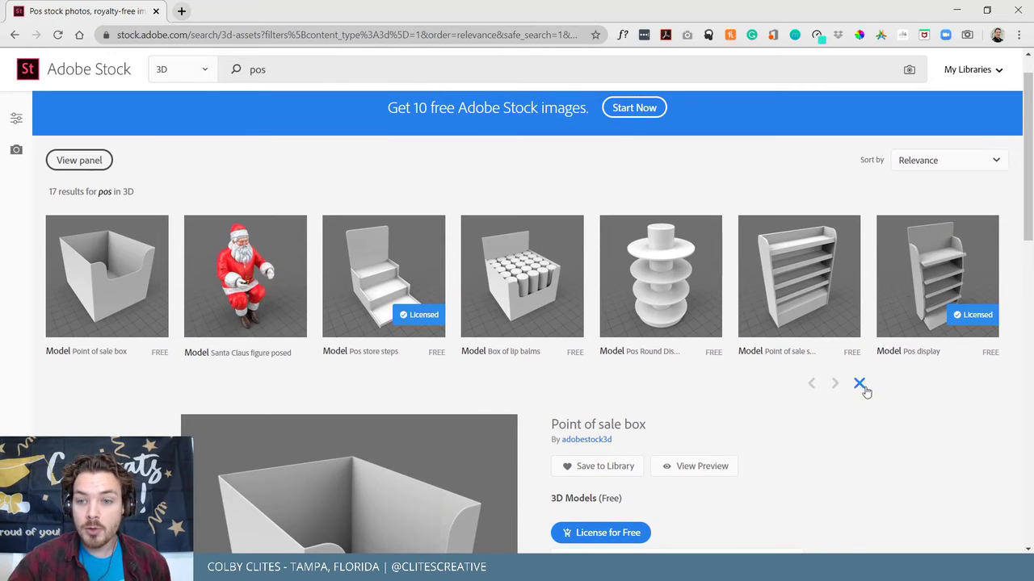
{"action": "left_click", "coordinate": [860, 385]}
Search the 3D assets for "books" in place of the point-of-sale term.
{"action": "double_click", "coordinate": [312, 71]}
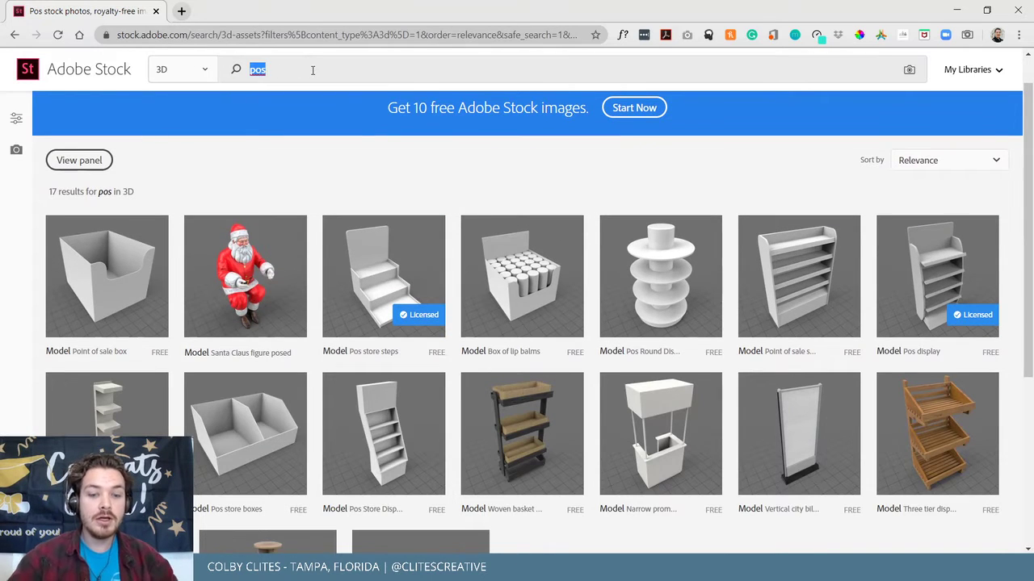
{"action": "type", "text": "books"}
{"action": "key", "text": "Return"}
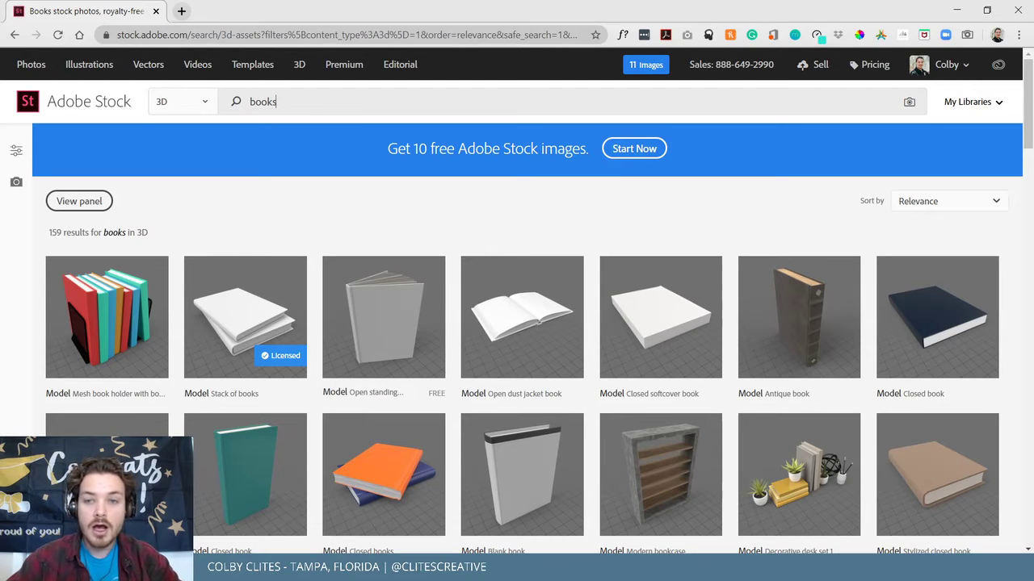
Examine the full range of book, notebook, brochure and bookshelf models in the search results.
{"action": "scroll", "coordinate": [323, 212], "scroll_direction": "down", "scroll_amount": 1}
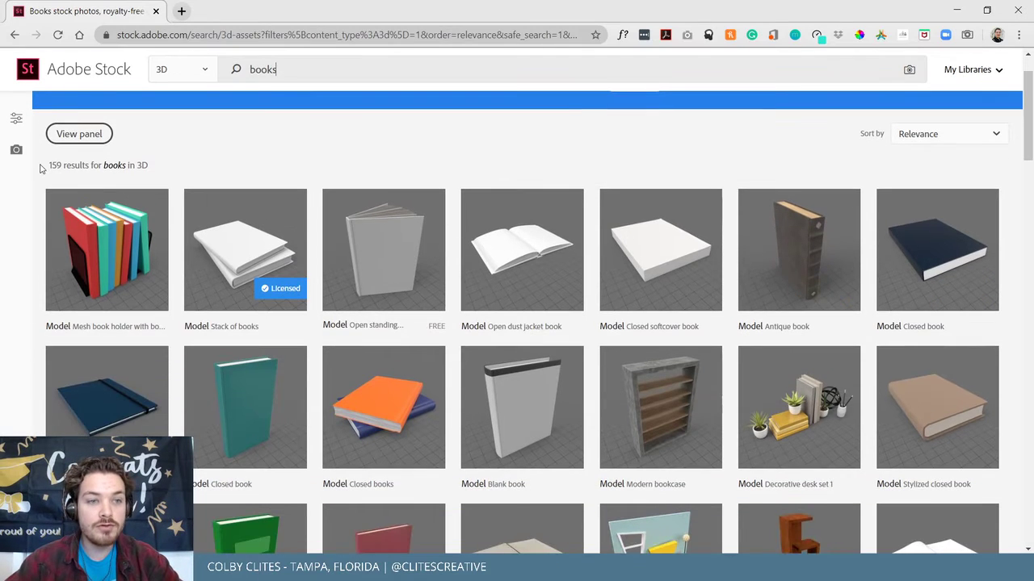
{"action": "scroll", "coordinate": [561, 172], "scroll_direction": "down", "scroll_amount": 2}
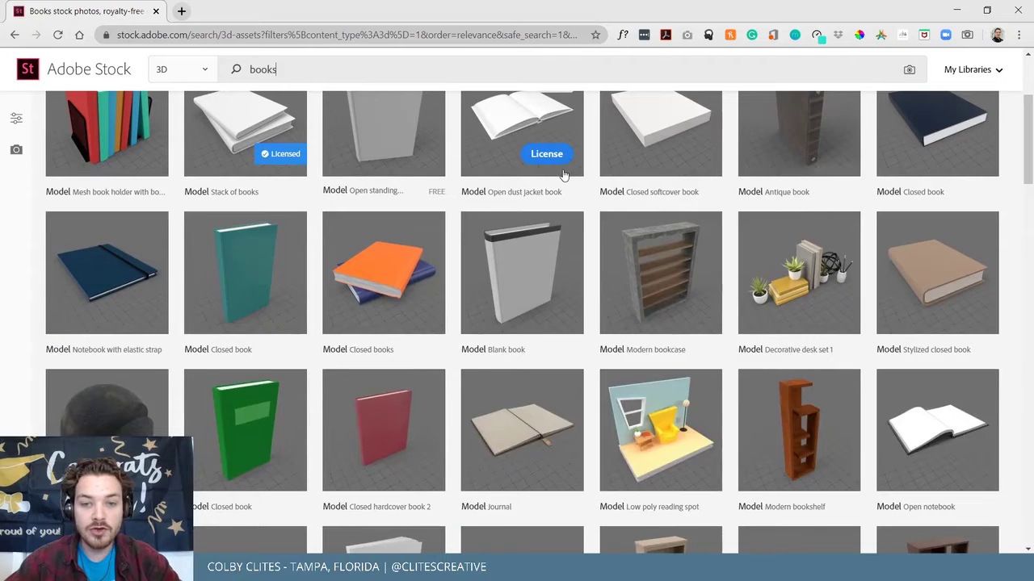
{"action": "scroll", "coordinate": [563, 175], "scroll_direction": "down", "scroll_amount": 4}
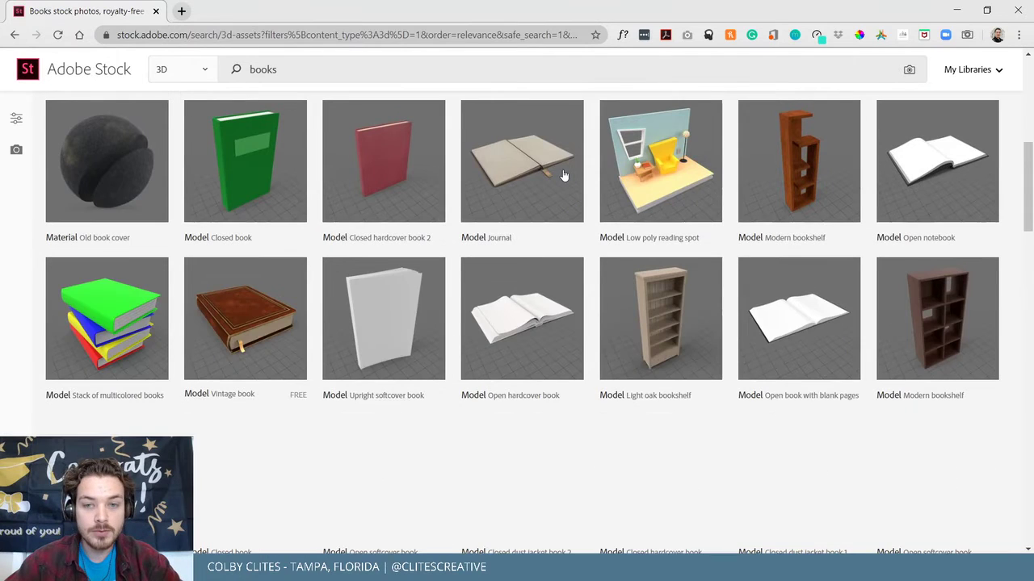
{"action": "scroll", "coordinate": [242, 186], "scroll_direction": "down", "scroll_amount": 2}
{"action": "scroll", "coordinate": [406, 284], "scroll_direction": "down", "scroll_amount": 4}
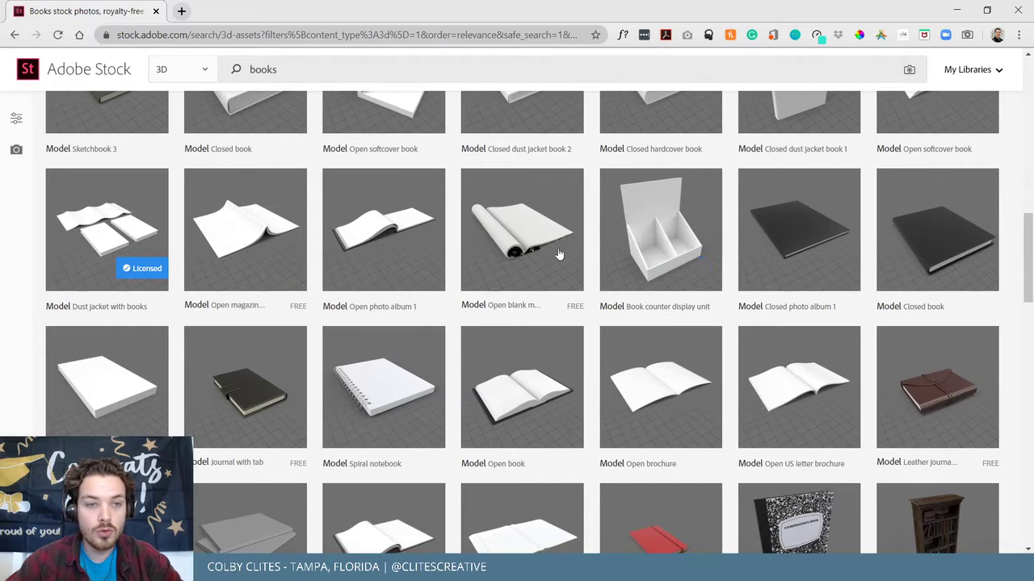
{"action": "scroll", "coordinate": [558, 256], "scroll_direction": "down", "scroll_amount": 2}
{"action": "scroll", "coordinate": [563, 256], "scroll_direction": "down", "scroll_amount": 5}
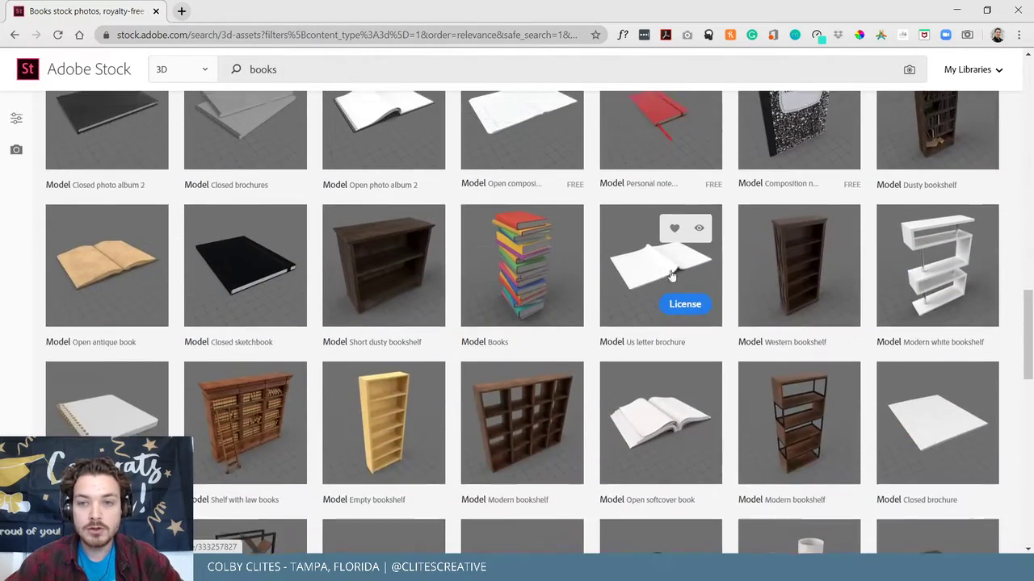
{"action": "scroll", "coordinate": [646, 282], "scroll_direction": "up", "scroll_amount": 2}
{"action": "scroll", "coordinate": [598, 305], "scroll_direction": "down", "scroll_amount": 6}
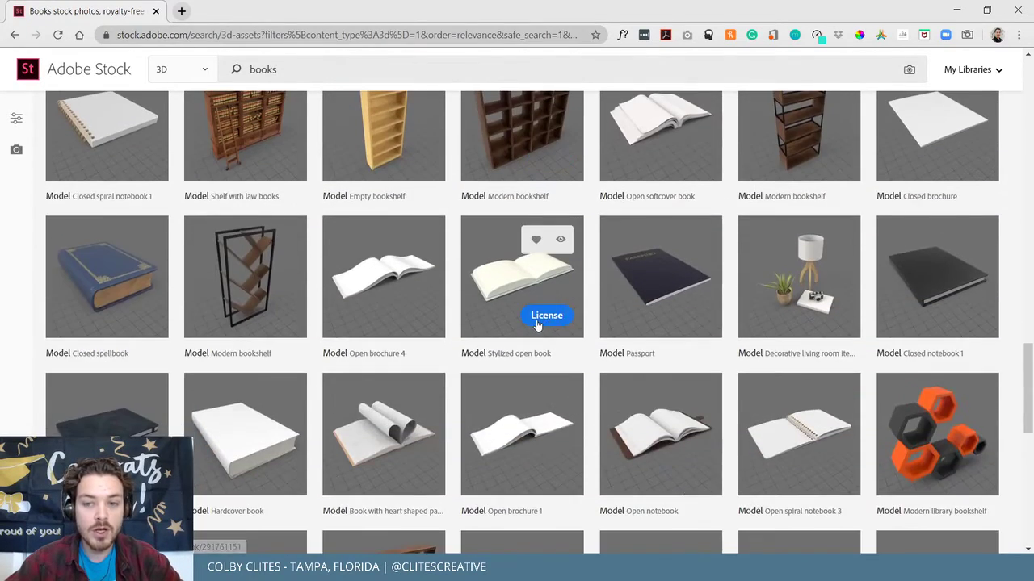
{"action": "scroll", "coordinate": [549, 321], "scroll_direction": "down", "scroll_amount": 2}
{"action": "scroll", "coordinate": [537, 327], "scroll_direction": "down", "scroll_amount": 4}
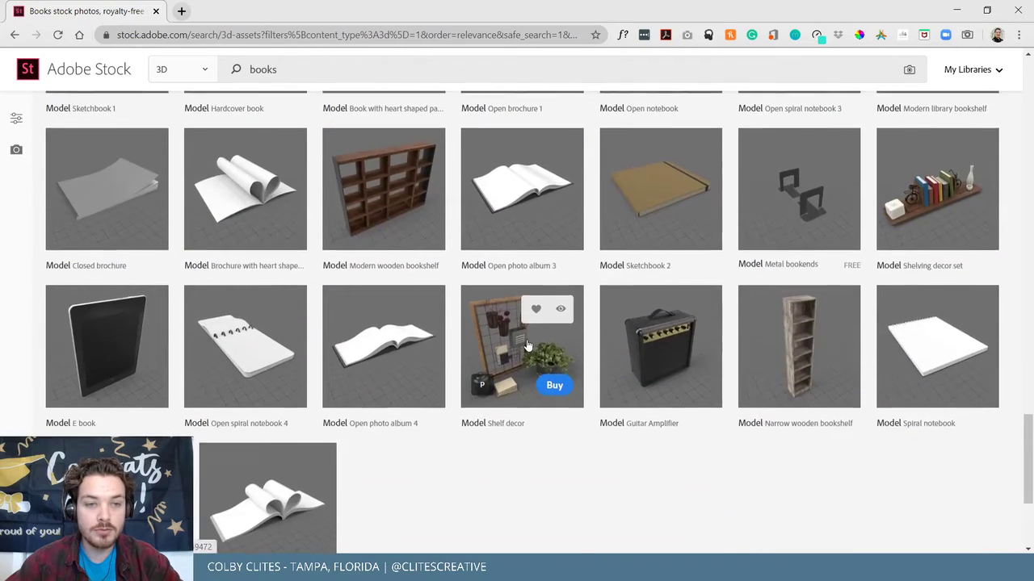
{"action": "scroll", "coordinate": [529, 346], "scroll_direction": "up", "scroll_amount": 8}
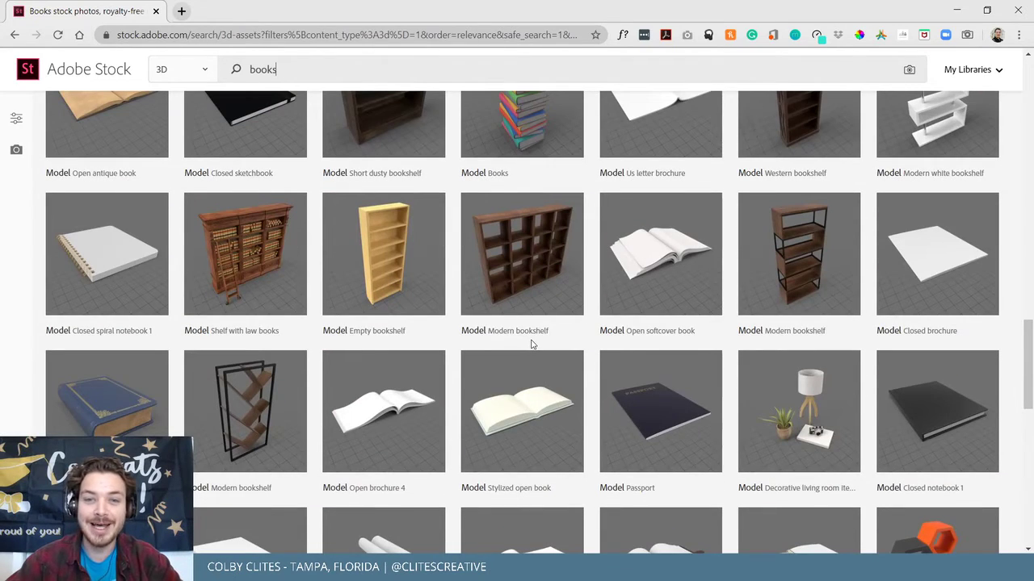
{"action": "scroll", "coordinate": [531, 339], "scroll_direction": "up", "scroll_amount": 15}
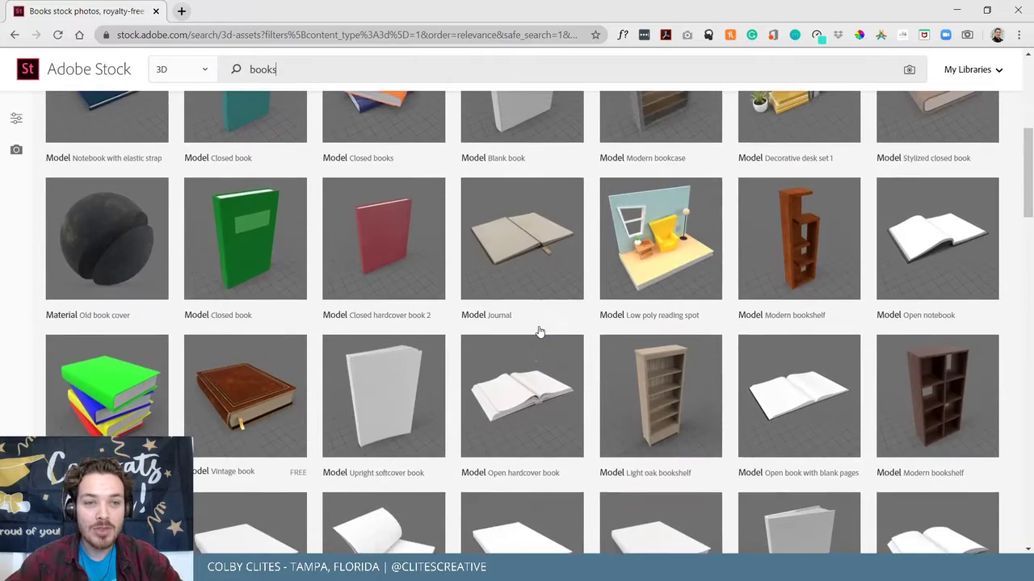
{"action": "scroll", "coordinate": [540, 331], "scroll_direction": "up", "scroll_amount": 5}
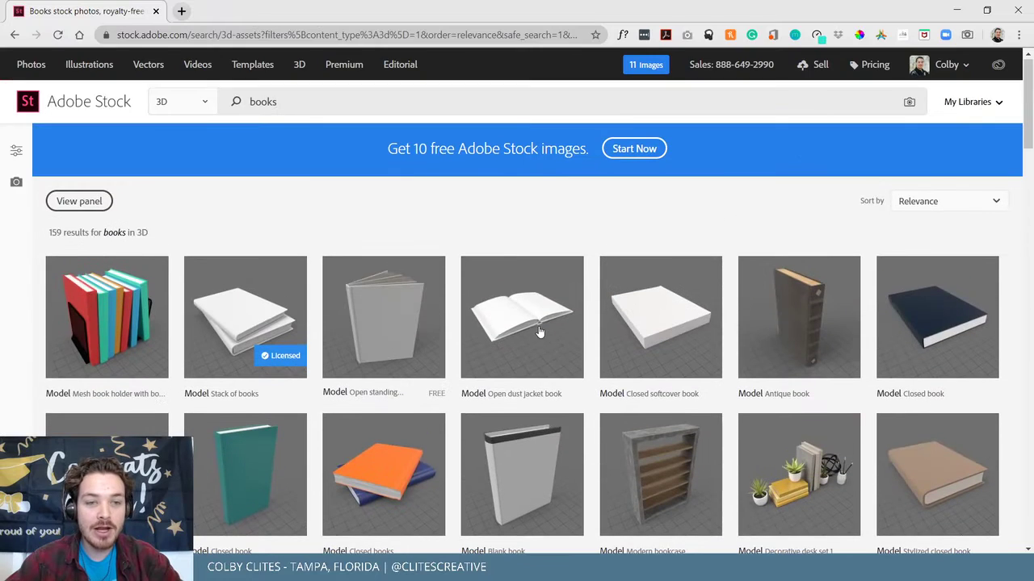
Review the details of the licensed Stack of books model and close them.
{"action": "left_click", "coordinate": [252, 322]}
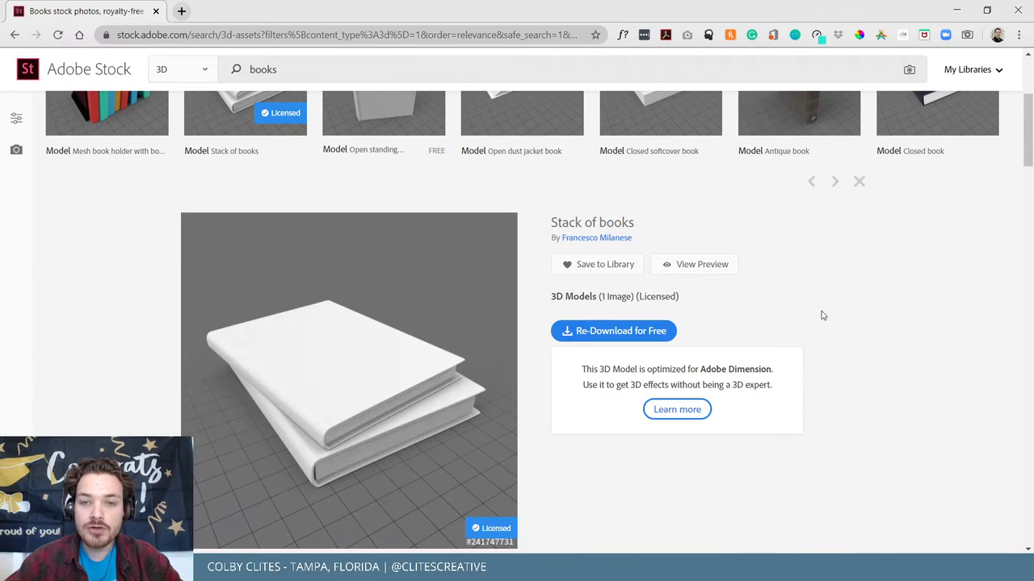
{"action": "scroll", "coordinate": [546, 400], "scroll_direction": "down", "scroll_amount": 1}
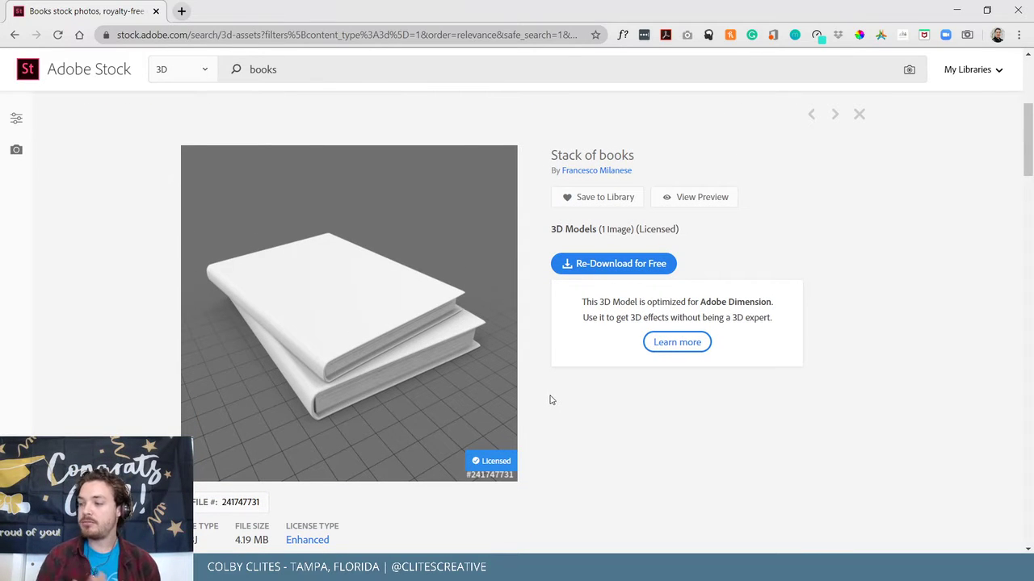
{"action": "left_click", "coordinate": [856, 121]}
Find the licensed Dust jacket with books model, open its details, and view its enlarged preview before closing the preview.
{"action": "scroll", "coordinate": [191, 234], "scroll_direction": "down", "scroll_amount": 6}
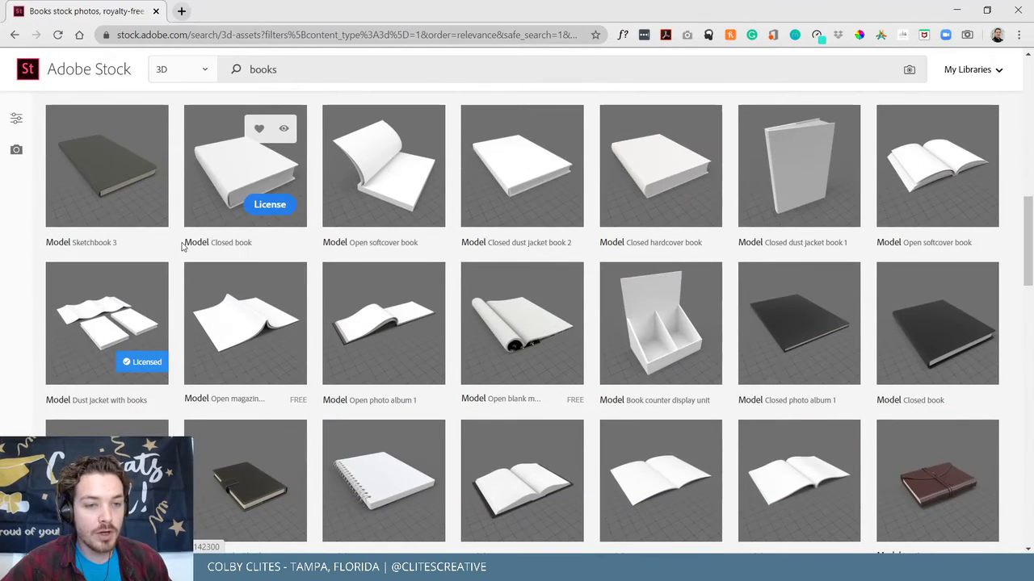
{"action": "scroll", "coordinate": [63, 327], "scroll_direction": "down", "scroll_amount": 3}
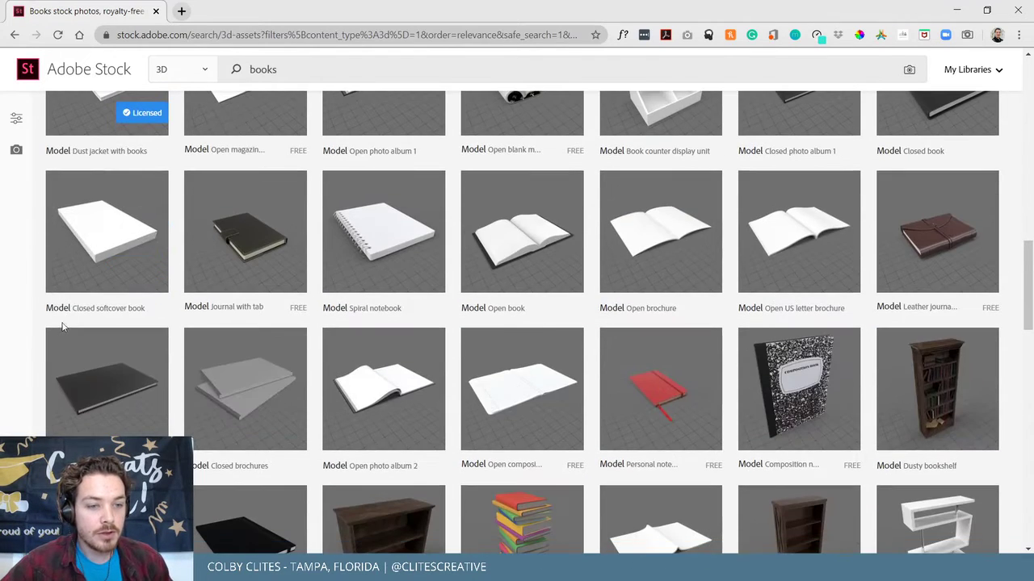
{"action": "left_click", "coordinate": [63, 327]}
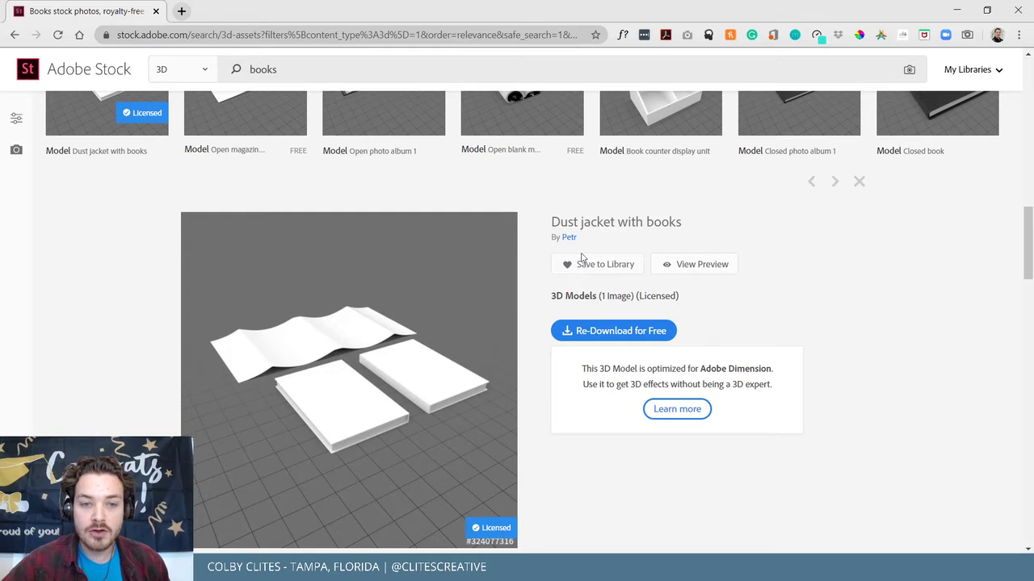
{"action": "left_click", "coordinate": [349, 380]}
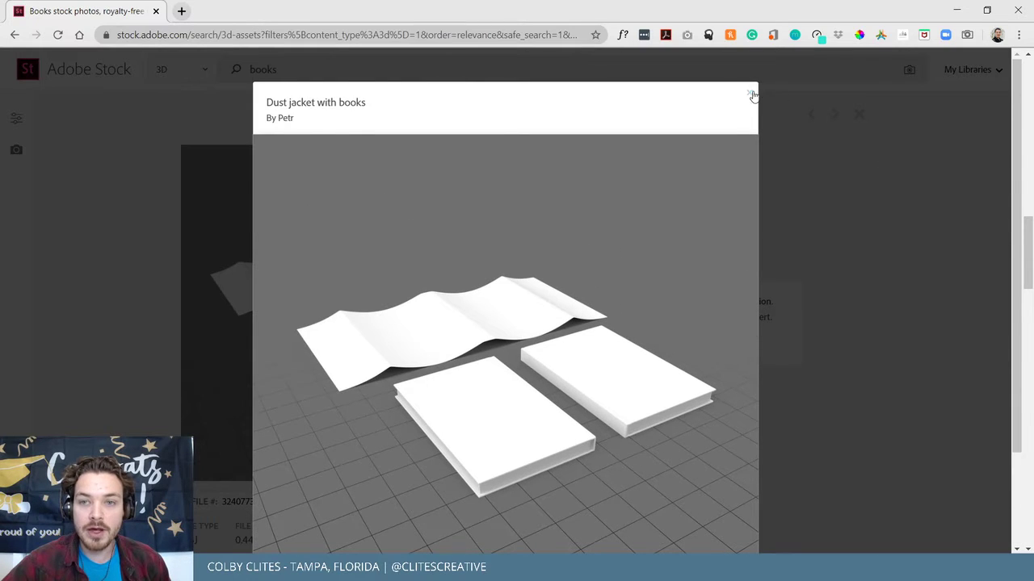
{"action": "left_click", "coordinate": [751, 94]}
Examine the file size and the Adobe Dimension compatibility notes in the Dust jacket with books details.
{"action": "scroll", "coordinate": [487, 284], "scroll_direction": "down", "scroll_amount": 2}
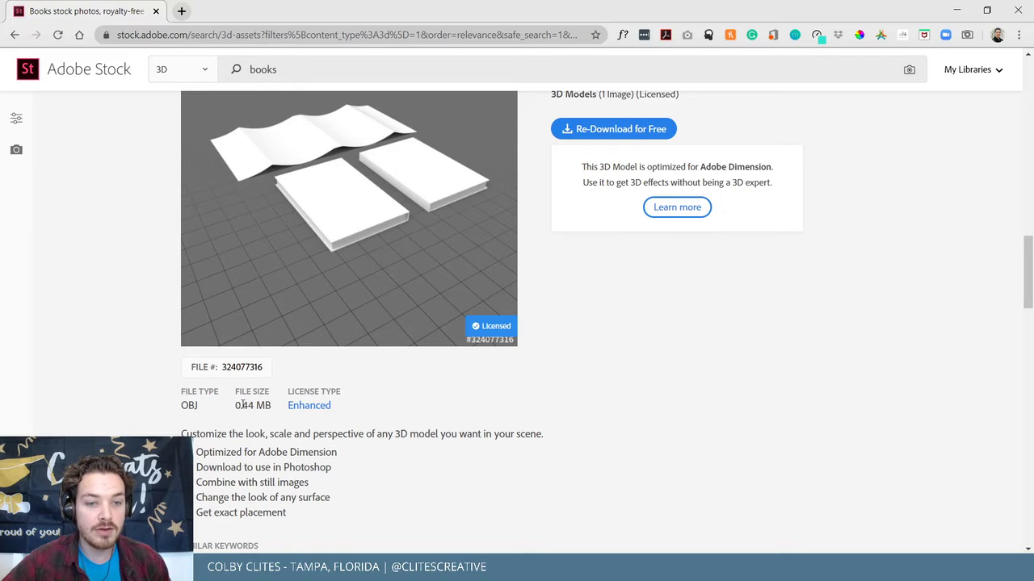
{"action": "left_click_drag", "start_coordinate": [235, 405], "coordinate": [272, 405]}
{"action": "left_click", "coordinate": [321, 429]}
{"action": "scroll", "coordinate": [439, 445], "scroll_direction": "down", "scroll_amount": 2}
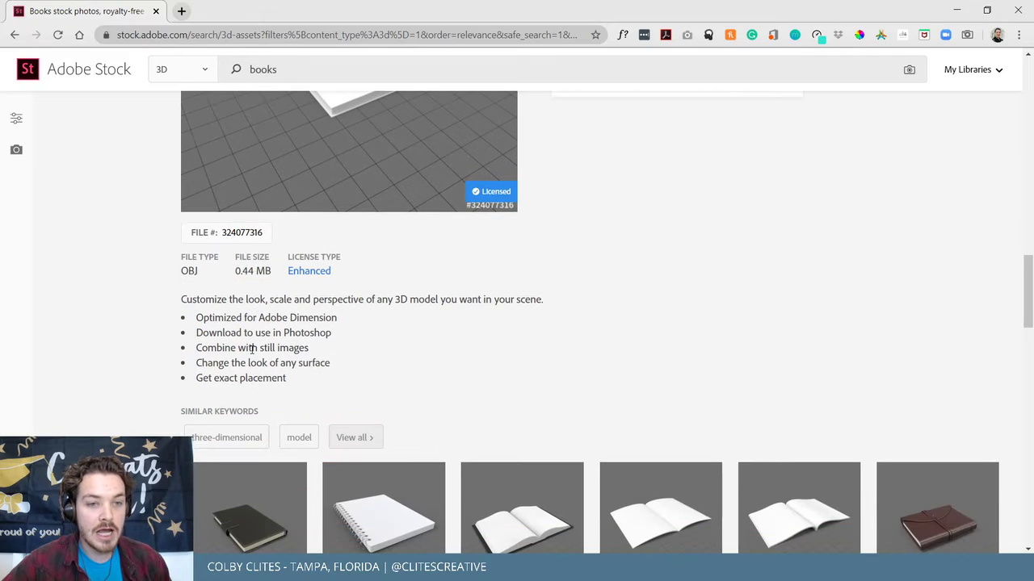
{"action": "left_click_drag", "start_coordinate": [202, 314], "coordinate": [354, 321]}
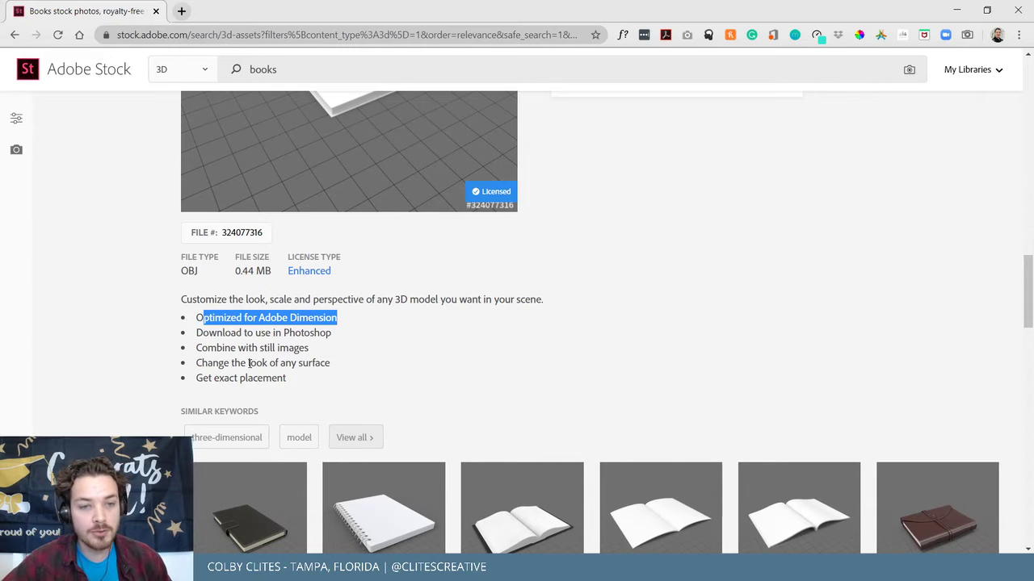
{"action": "left_click", "coordinate": [496, 376]}
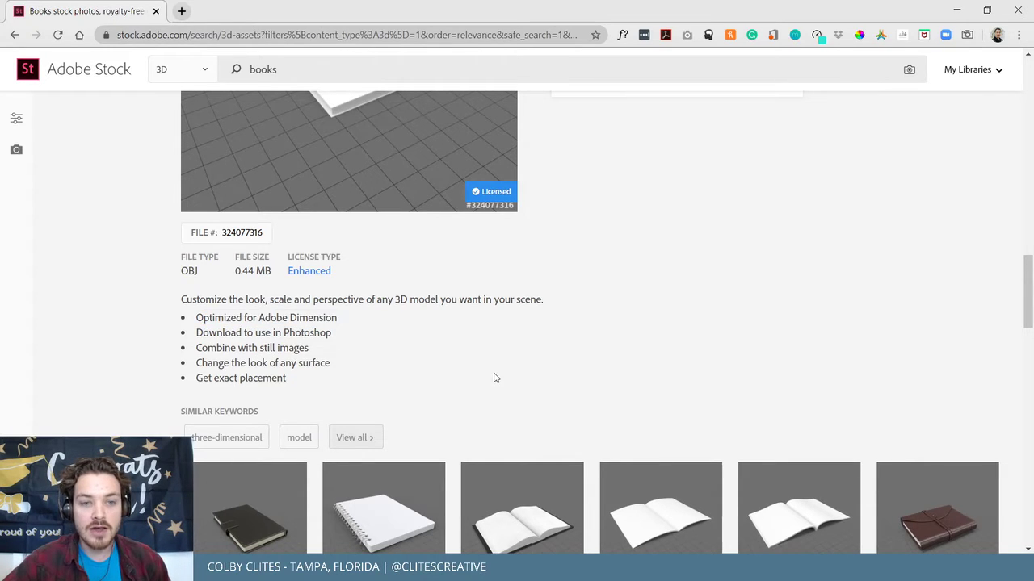
{"action": "scroll", "coordinate": [593, 396], "scroll_direction": "up", "scroll_amount": 6}
{"action": "scroll", "coordinate": [816, 320], "scroll_direction": "down", "scroll_amount": 3}
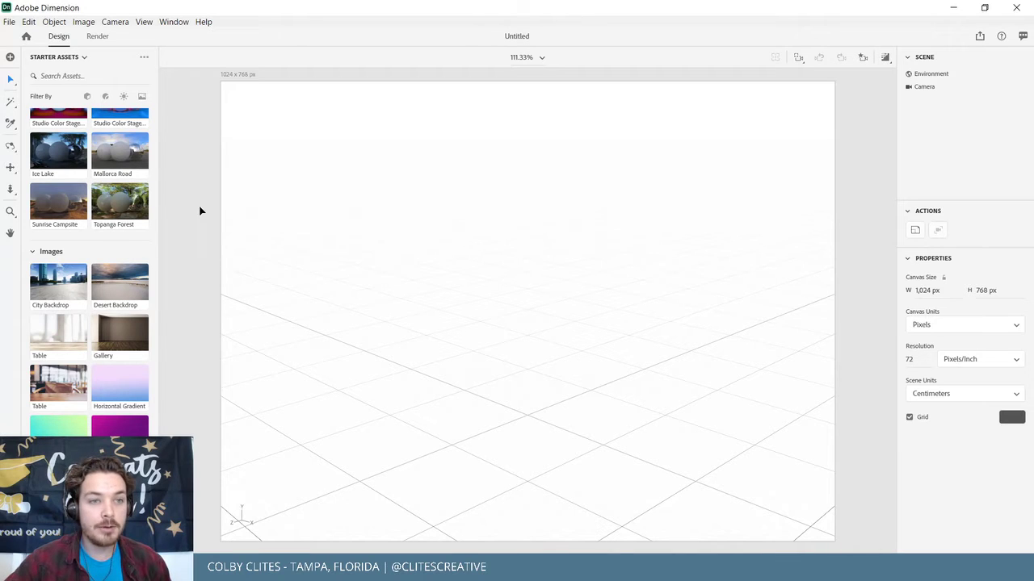
Import the 3D model DustJacketWithTwooBooks from the Adobe Stock - Book 3D folder inside Johnny Cash - Book Set.
{"action": "left_click", "coordinate": [9, 22]}
{"action": "mouse_move", "coordinate": [160, 190]}
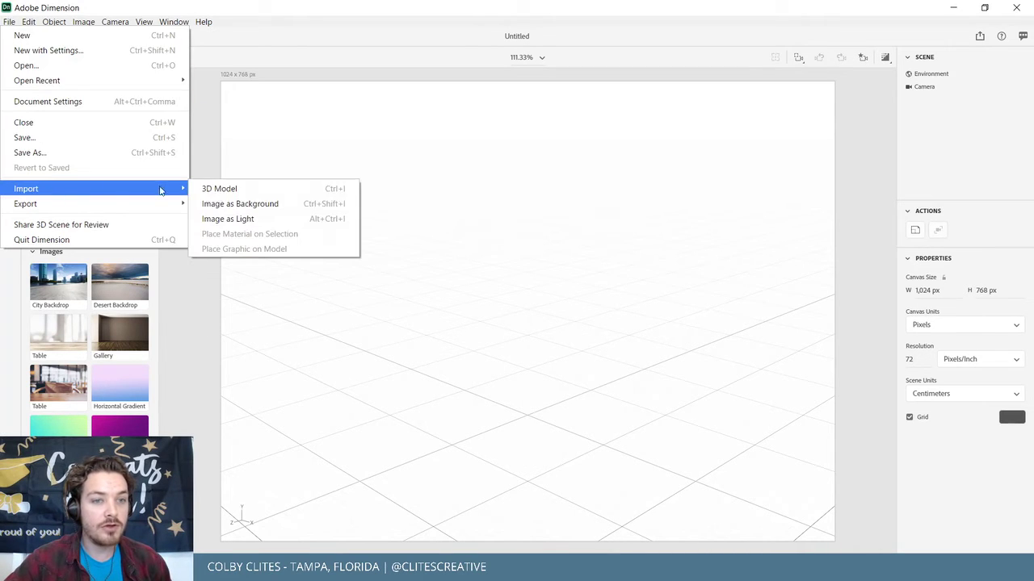
{"action": "left_click", "coordinate": [216, 188]}
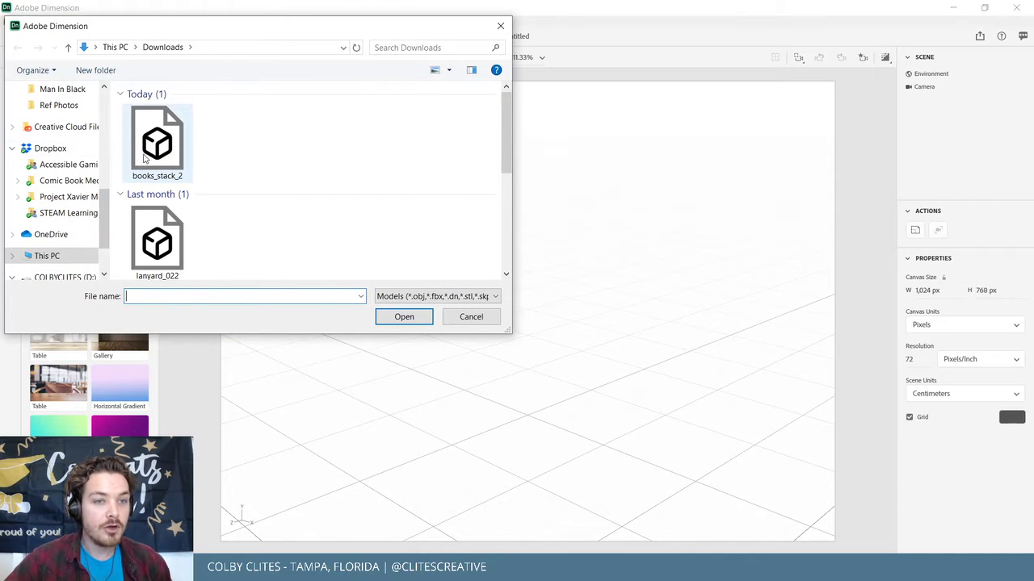
{"action": "scroll", "coordinate": [69, 175], "scroll_direction": "up", "scroll_amount": 3}
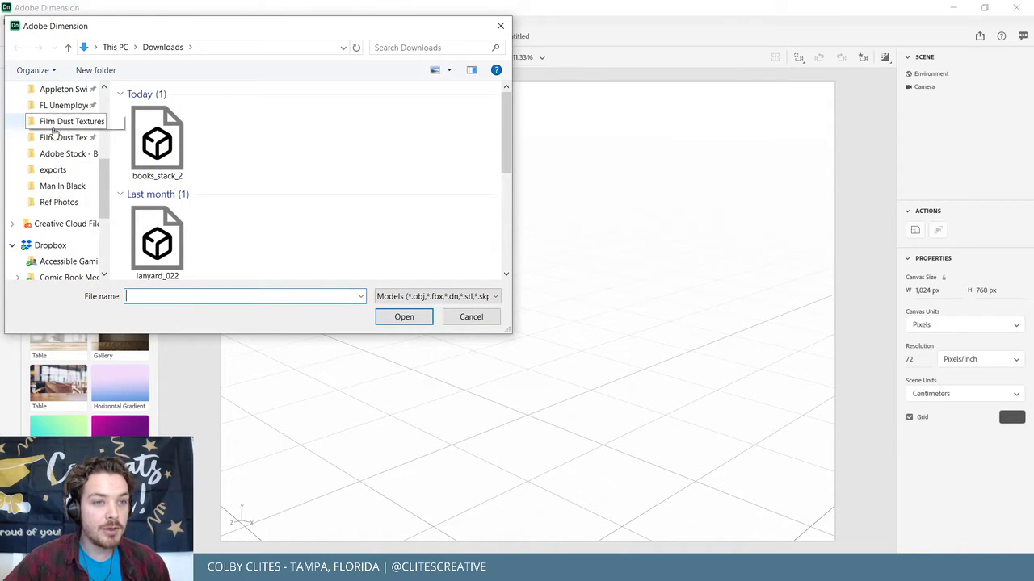
{"action": "left_click", "coordinate": [58, 122]}
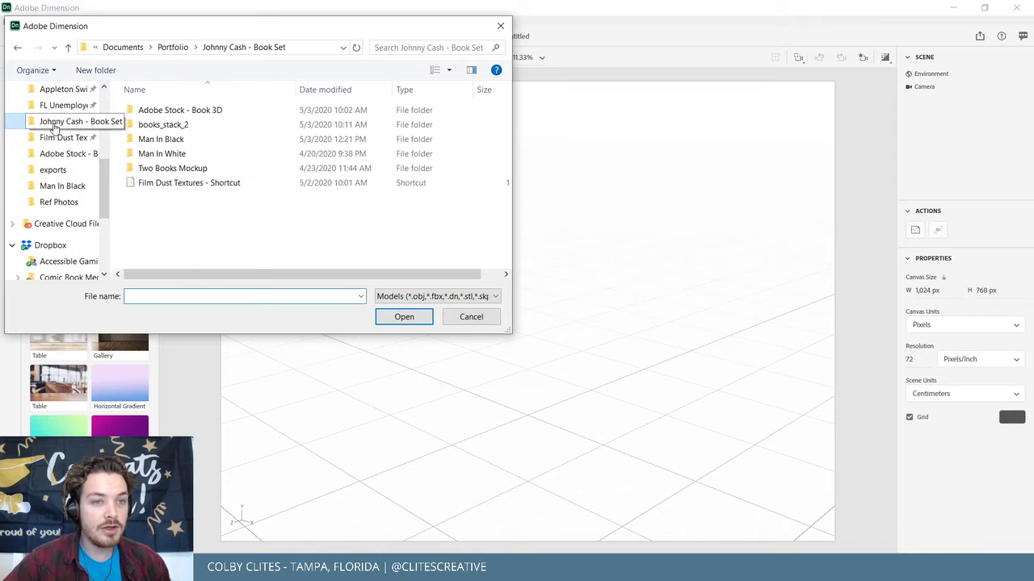
{"action": "double_click", "coordinate": [214, 141]}
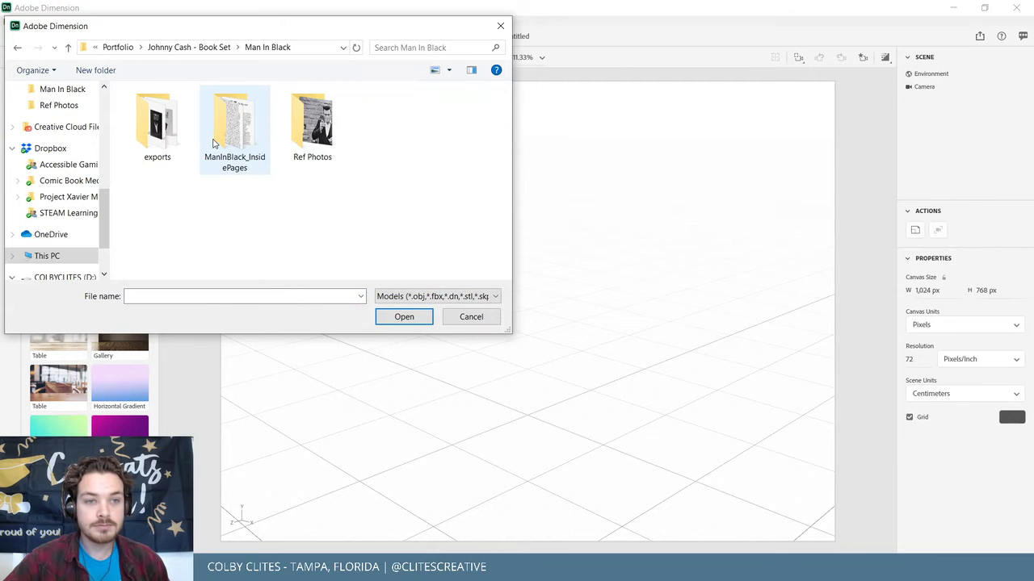
{"action": "left_click", "coordinate": [16, 47]}
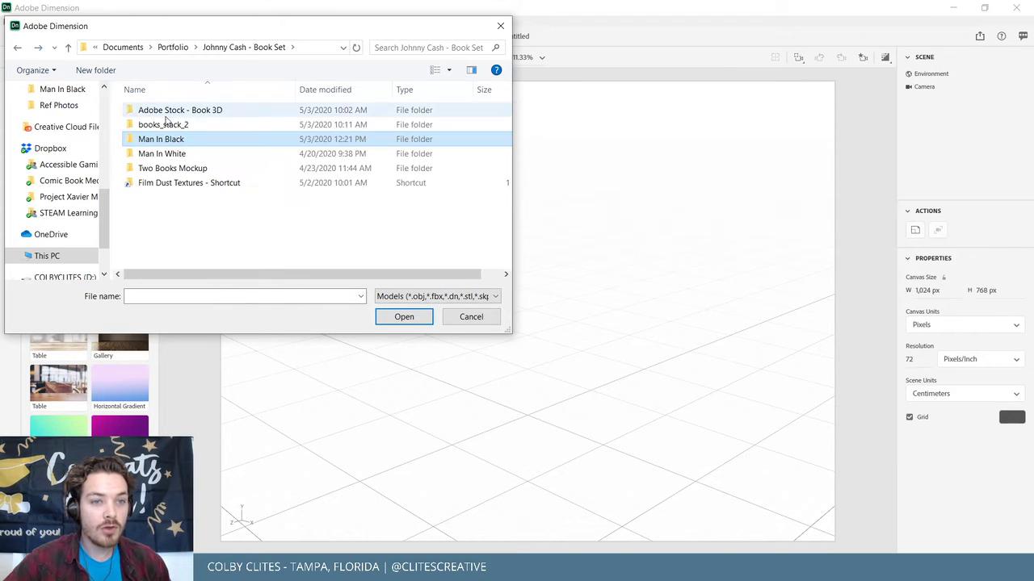
{"action": "double_click", "coordinate": [215, 113]}
{"action": "left_click", "coordinate": [229, 132]}
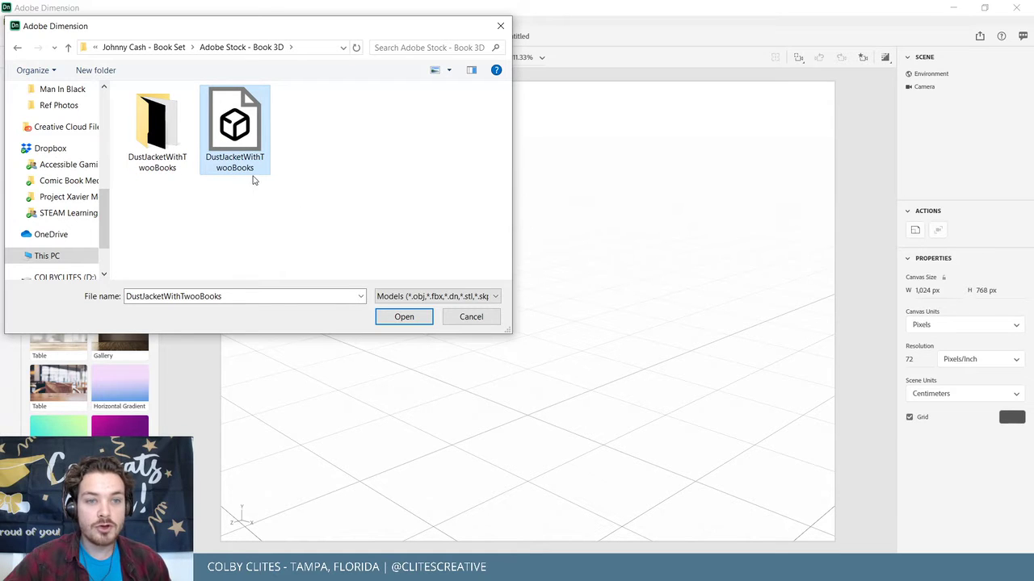
{"action": "left_click", "coordinate": [404, 317]}
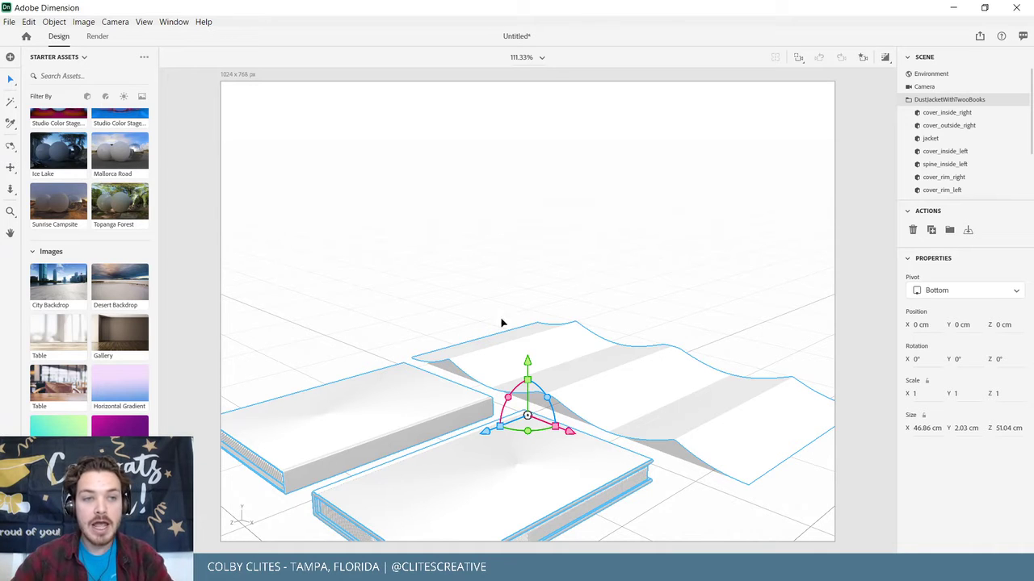
Examine the imported books and dust jacket from several angles and review the model's parts in the scene list.
{"action": "key", "text": "f"}
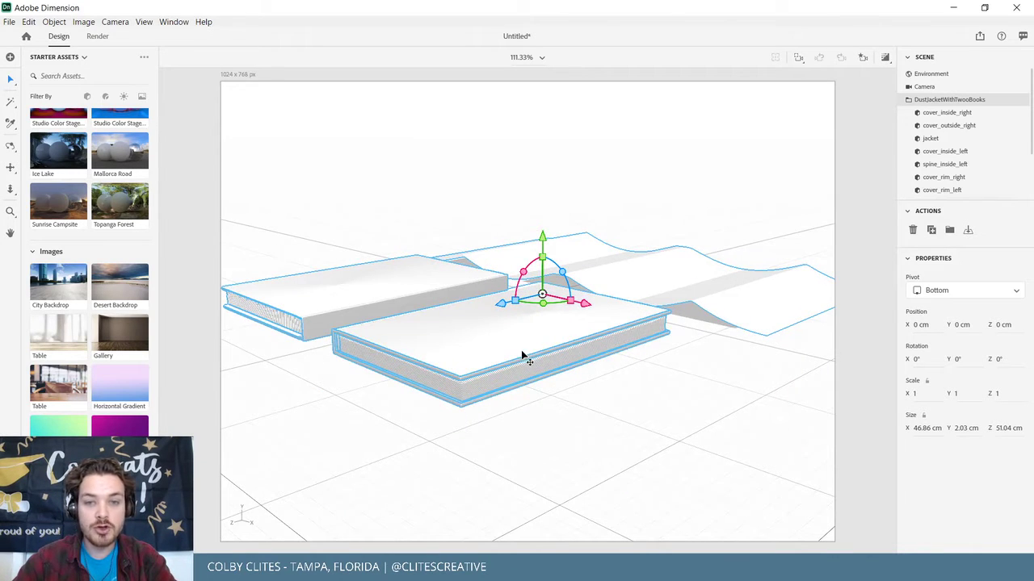
{"action": "right_click_drag", "start_coordinate": [612, 461], "coordinate": [568, 409]}
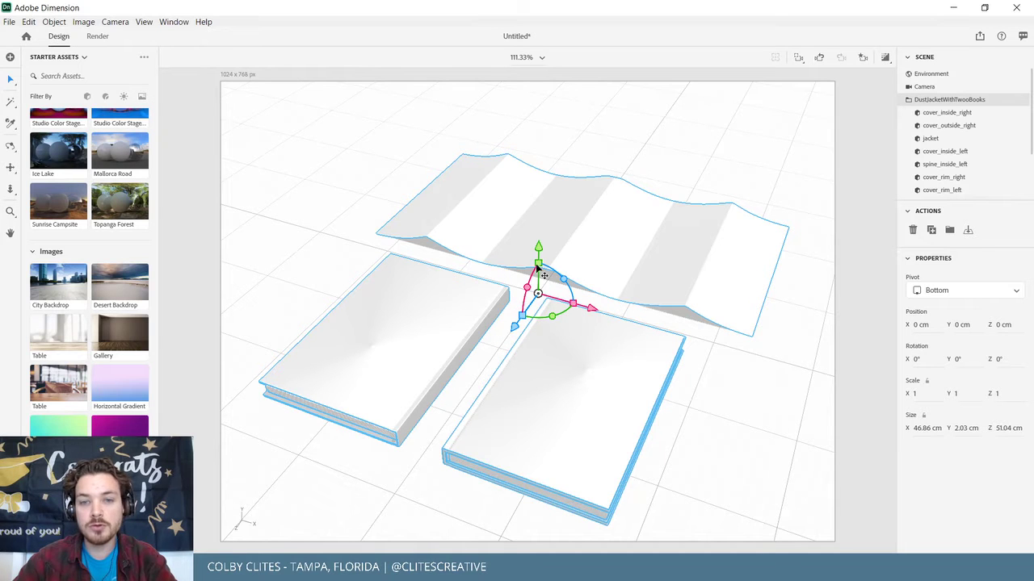
{"action": "right_click_drag", "start_coordinate": [556, 402], "coordinate": [498, 388]}
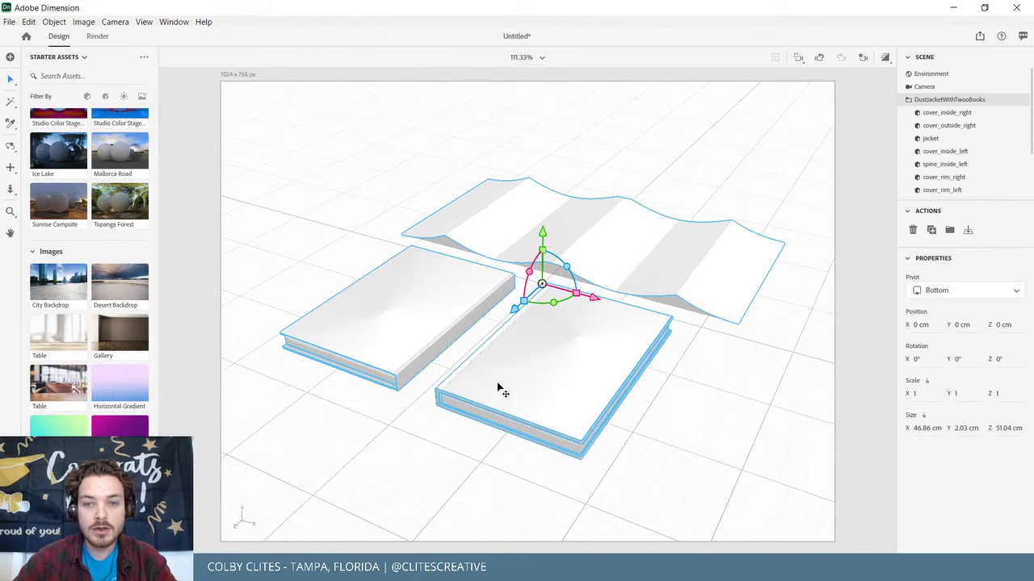
{"action": "right_click_drag", "start_coordinate": [603, 428], "coordinate": [622, 446]}
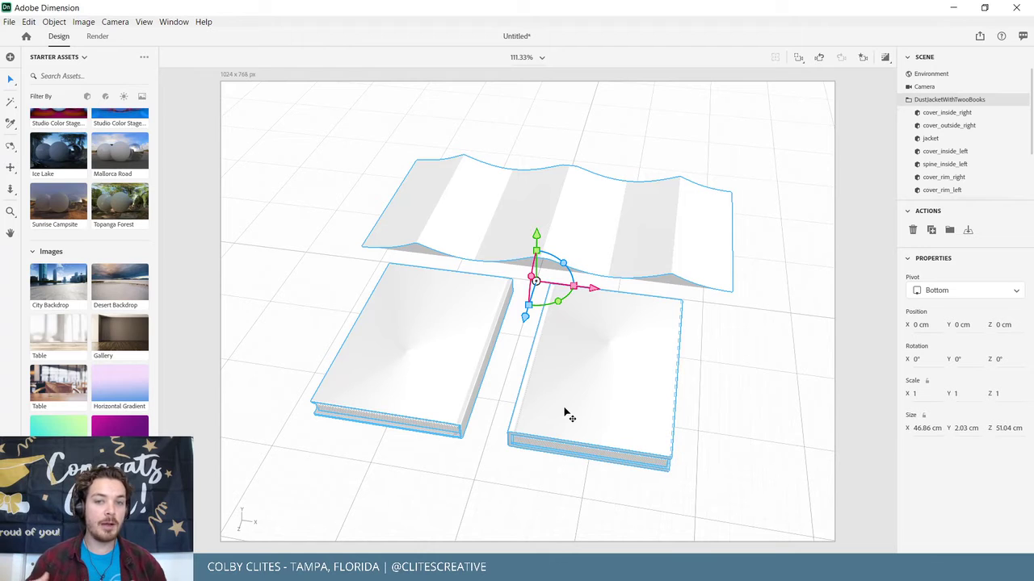
{"action": "scroll", "coordinate": [540, 390], "scroll_direction": "up", "scroll_amount": 3}
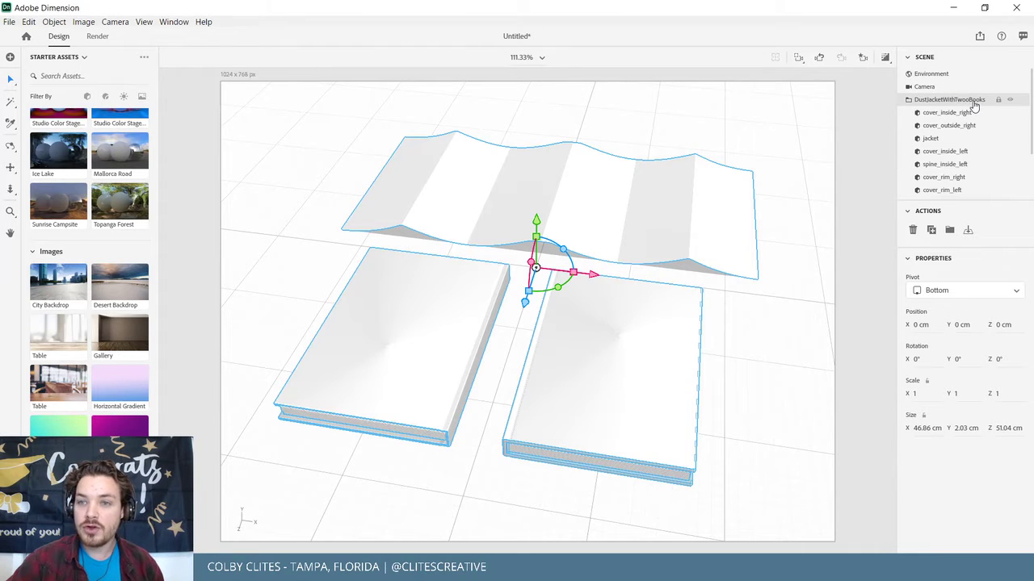
{"action": "scroll", "coordinate": [965, 150], "scroll_direction": "down", "scroll_amount": 1}
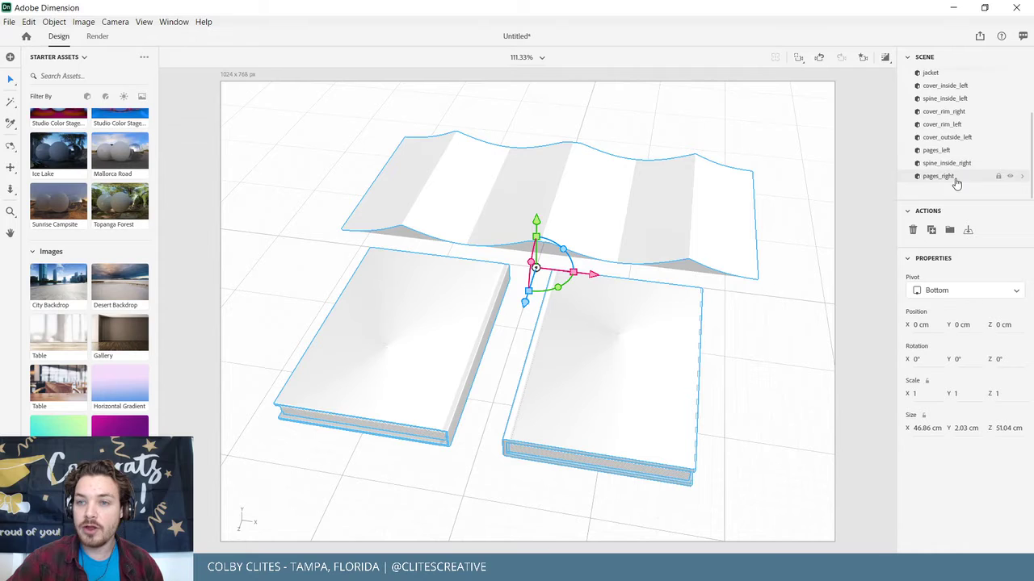
{"action": "scroll", "coordinate": [961, 171], "scroll_direction": "up", "scroll_amount": 2}
Place the image JohnnyCash__ManInBlack_Distressed from the Man In Black exports folder as a graphic on the jacket part.
{"action": "left_click", "coordinate": [966, 141]}
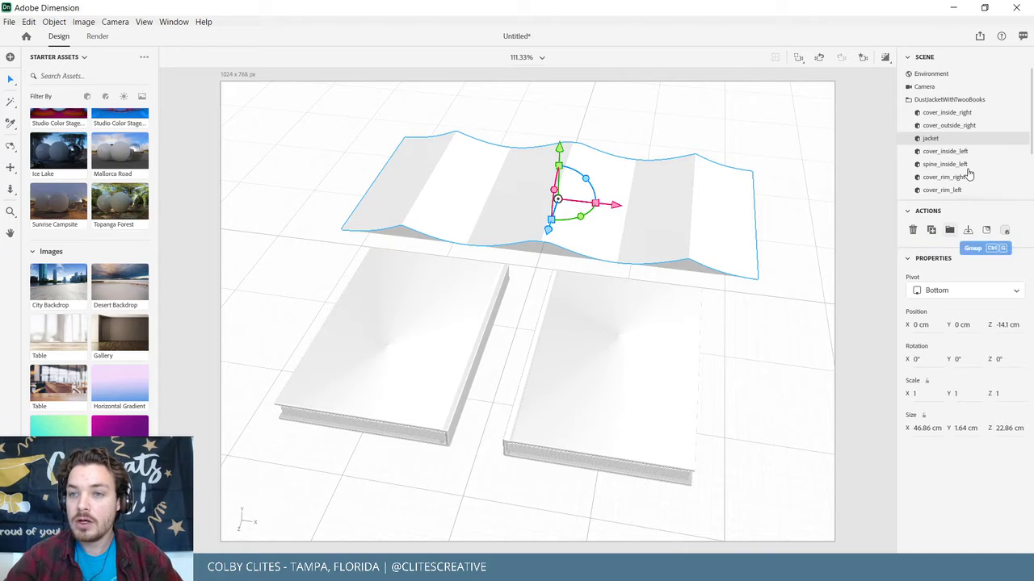
{"action": "left_click", "coordinate": [953, 88]}
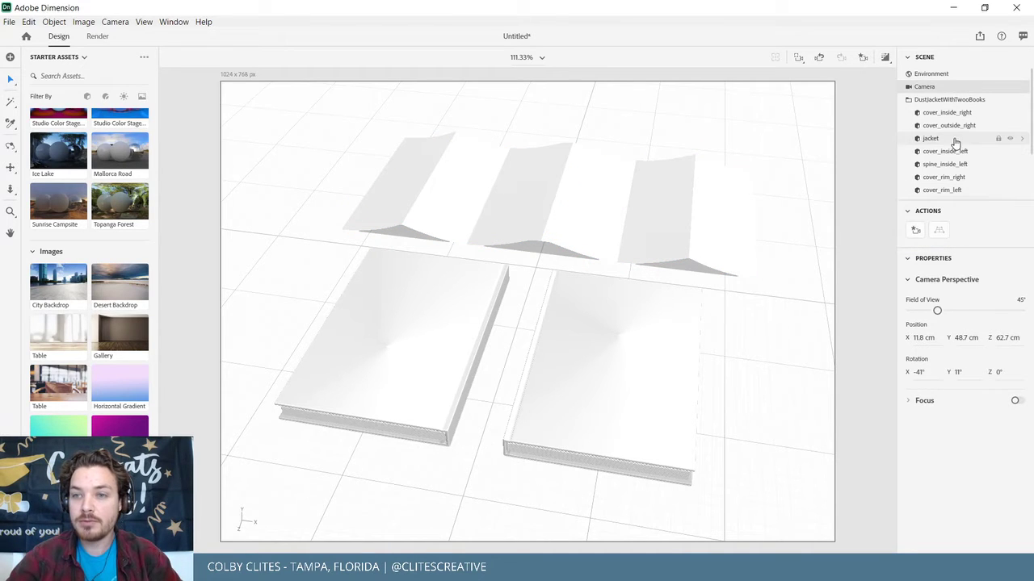
{"action": "left_click", "coordinate": [953, 139]}
{"action": "left_click", "coordinate": [921, 138]}
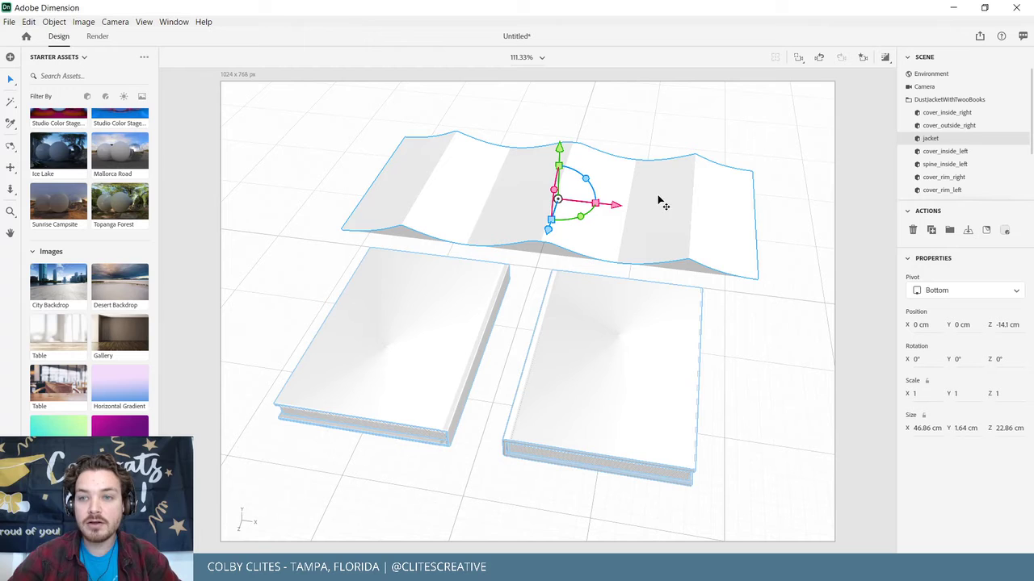
{"action": "left_click", "coordinate": [987, 231]}
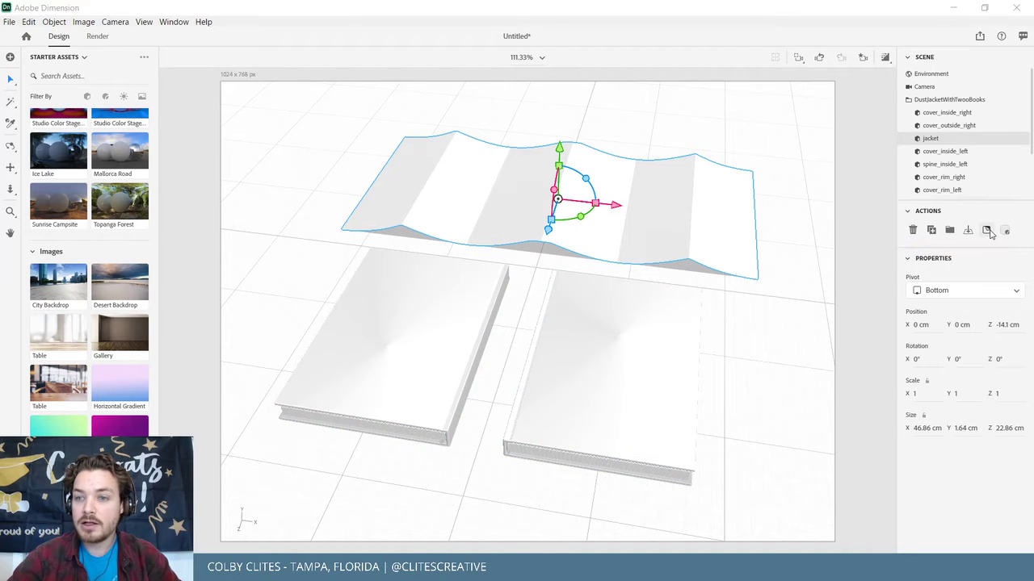
{"action": "scroll", "coordinate": [65, 169], "scroll_direction": "up", "scroll_amount": 2}
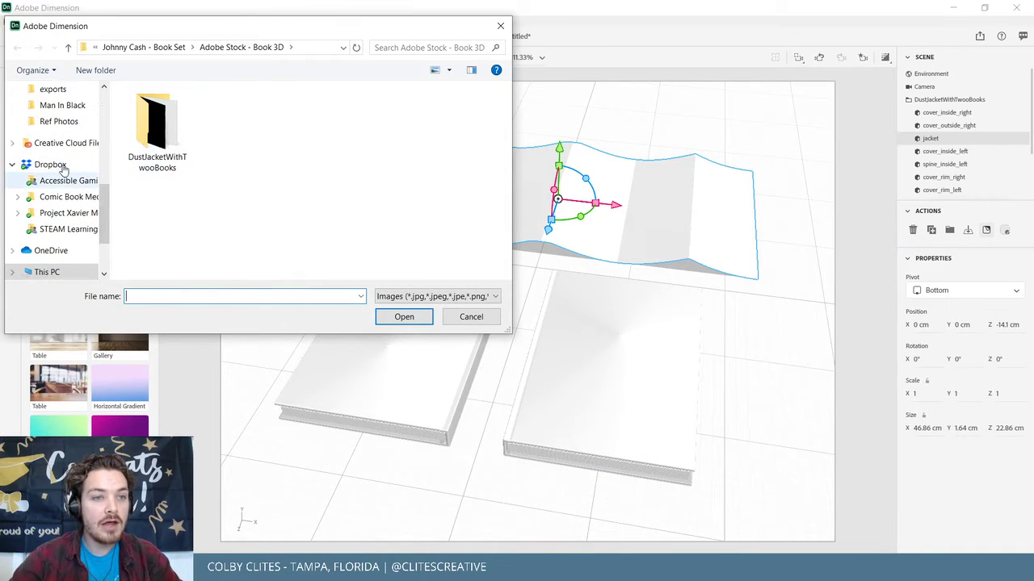
{"action": "left_click", "coordinate": [53, 137]}
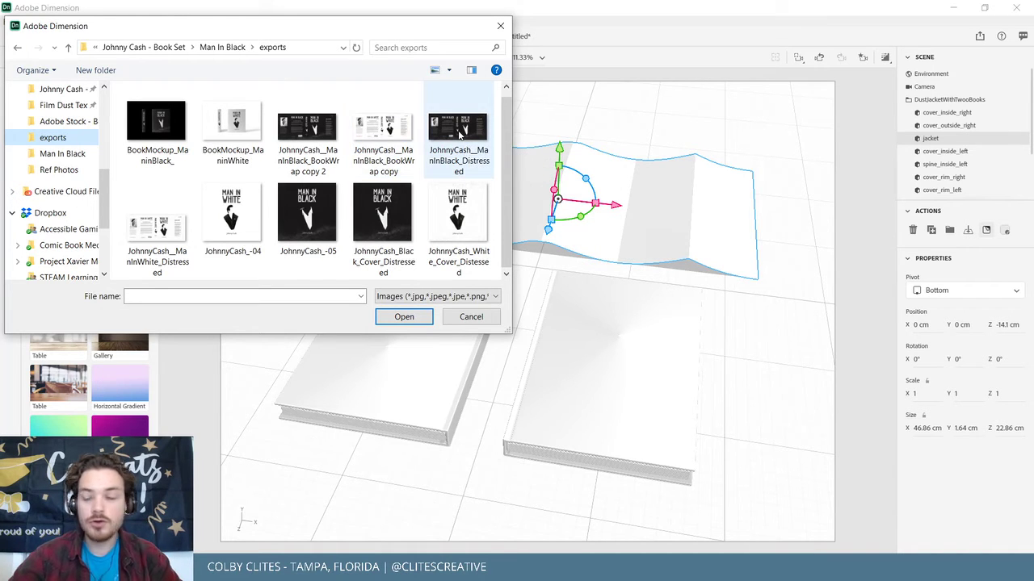
{"action": "left_click", "coordinate": [459, 137]}
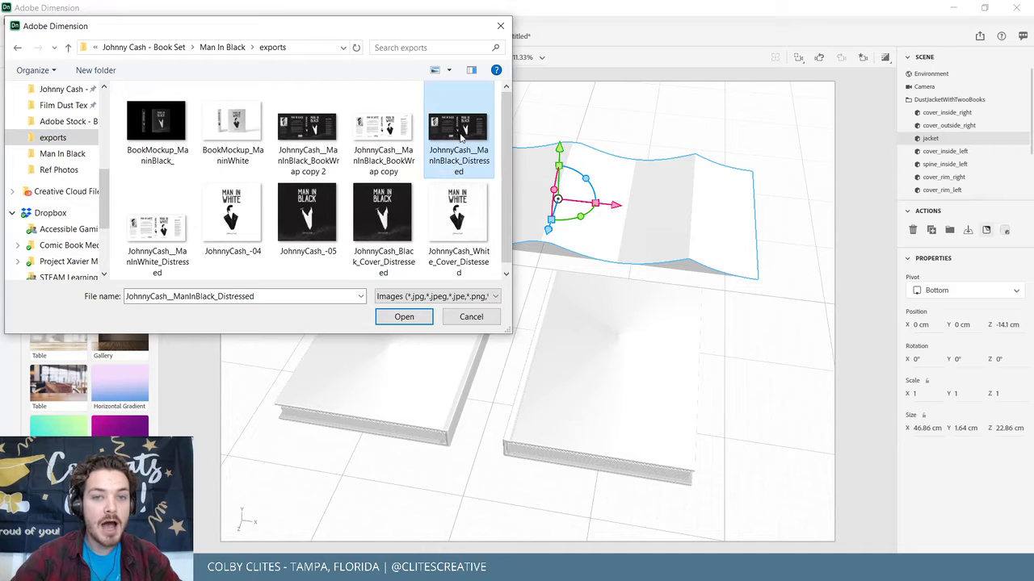
{"action": "left_click", "coordinate": [403, 316]}
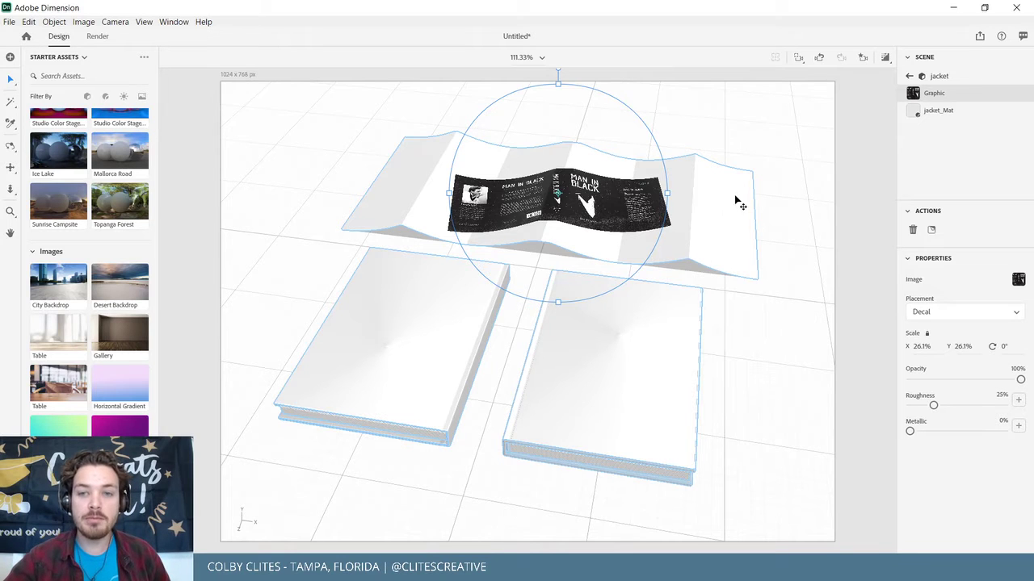
Rotate the jacket graphic to 11° and scale it up uniformly to about 44.1%.
{"action": "scroll", "coordinate": [739, 202], "scroll_direction": "down", "scroll_amount": 1}
{"action": "middle_click_drag", "start_coordinate": [730, 246], "coordinate": [597, 171]}
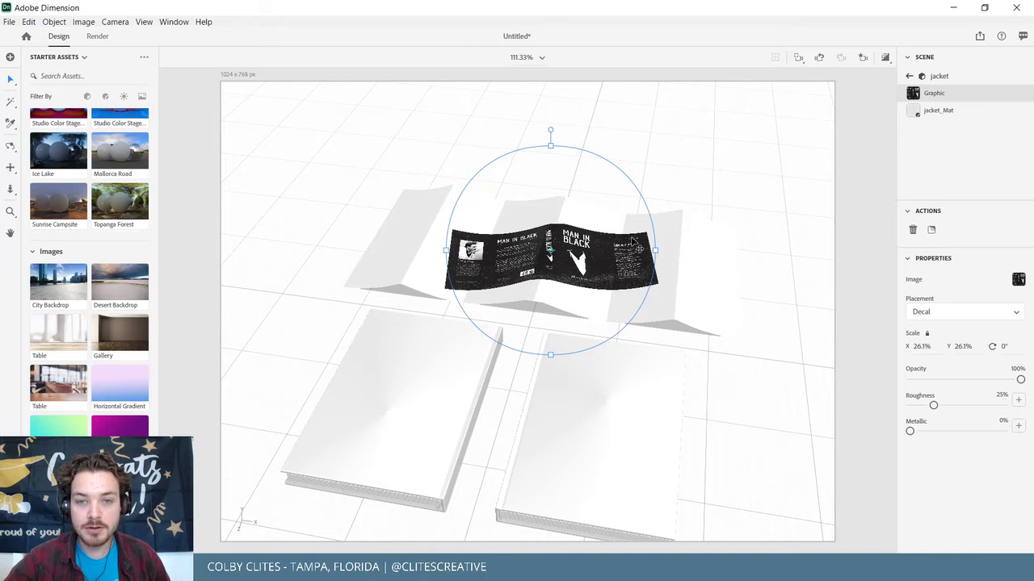
{"action": "scroll", "coordinate": [670, 203], "scroll_direction": "up", "scroll_amount": 2}
{"action": "mouse_move", "coordinate": [671, 230]}
{"action": "middle_mouse_down"}
{"action": "mouse_move", "coordinate": [668, 246]}
{"action": "mouse_move", "coordinate": [665, 223]}
{"action": "middle_mouse_up"}
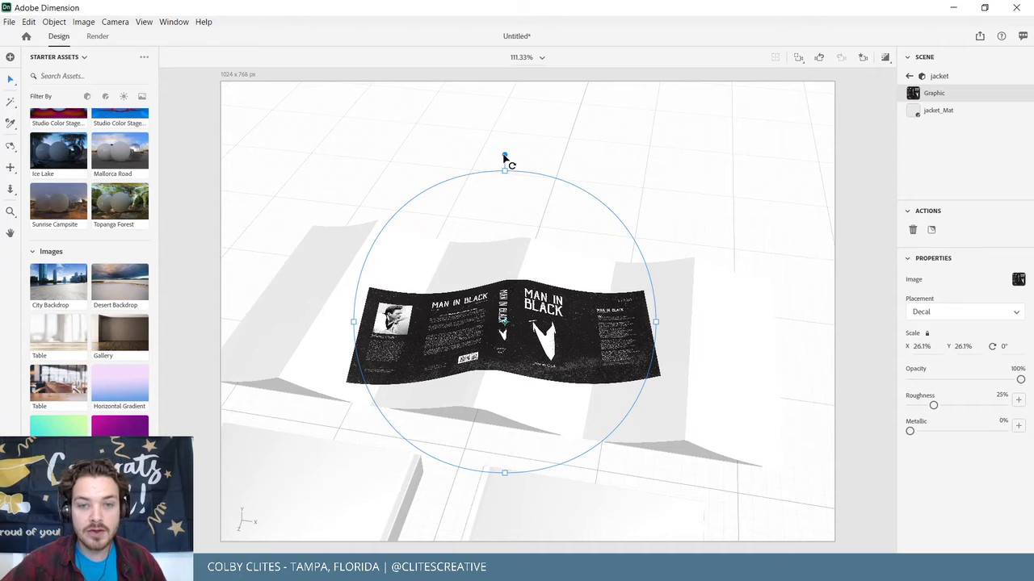
{"action": "left_click_drag", "start_coordinate": [504, 158], "coordinate": [550, 172]}
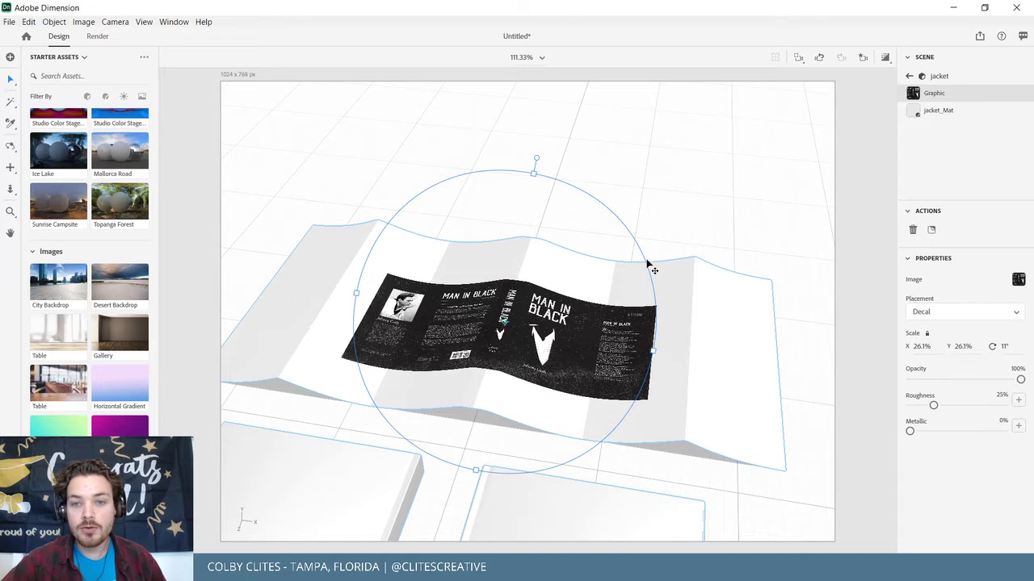
{"action": "left_click_drag", "start_coordinate": [644, 255], "coordinate": [776, 248]}
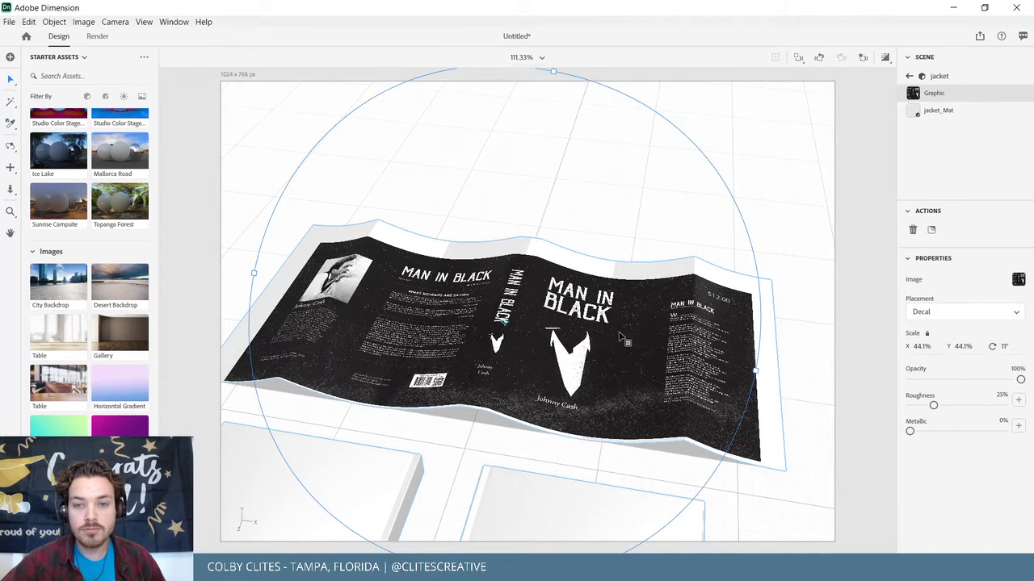
Reposition the graphic over the jacket and enlarge it to about 50.5% so it reaches the jacket's edges.
{"action": "left_click_drag", "start_coordinate": [627, 325], "coordinate": [625, 323]}
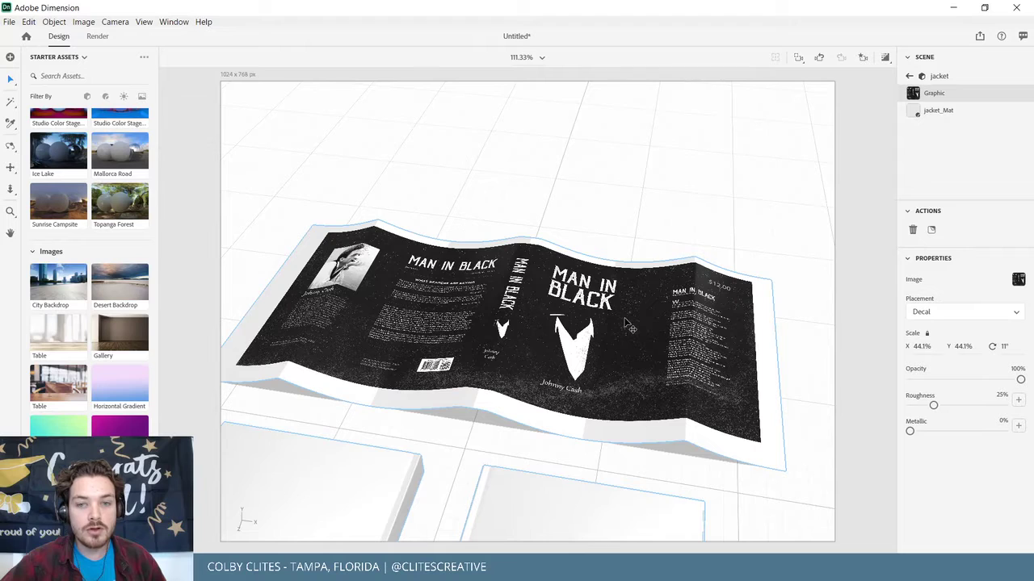
{"action": "left_click_drag", "start_coordinate": [745, 220], "coordinate": [780, 221]}
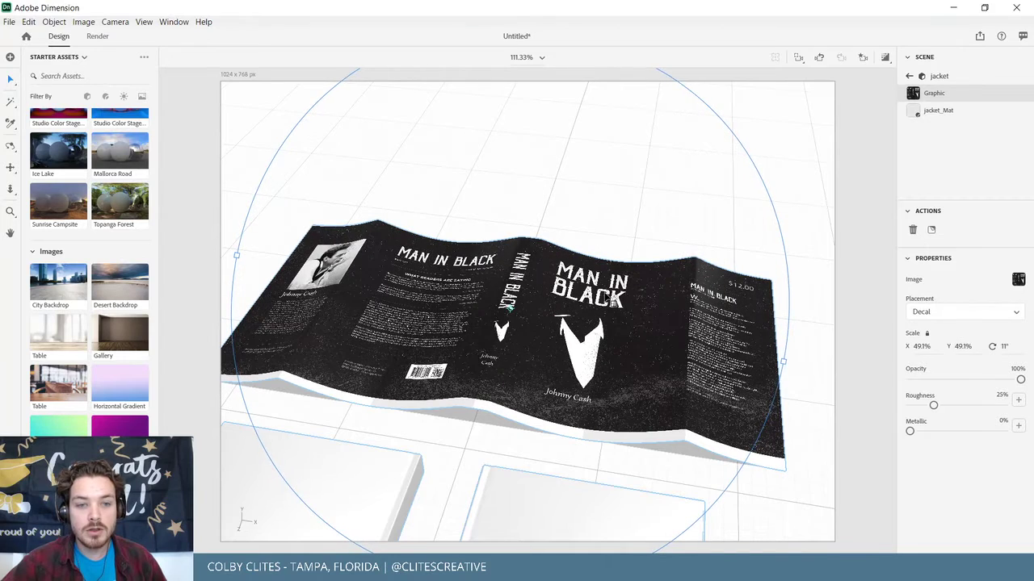
{"action": "left_click_drag", "start_coordinate": [610, 302], "coordinate": [614, 307]}
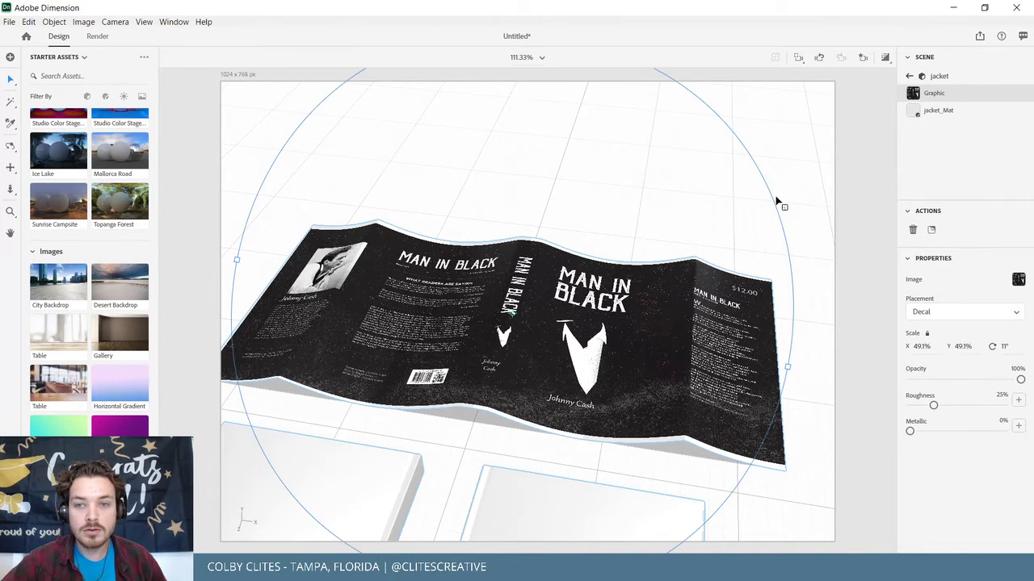
{"action": "left_click_drag", "start_coordinate": [773, 205], "coordinate": [781, 203]}
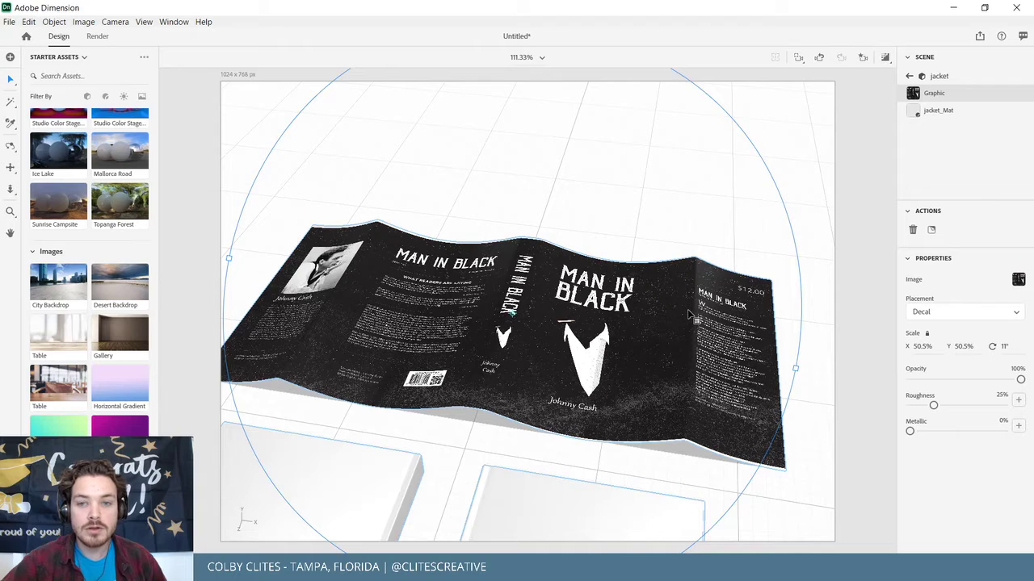
{"action": "left_click_drag", "start_coordinate": [687, 317], "coordinate": [693, 321]}
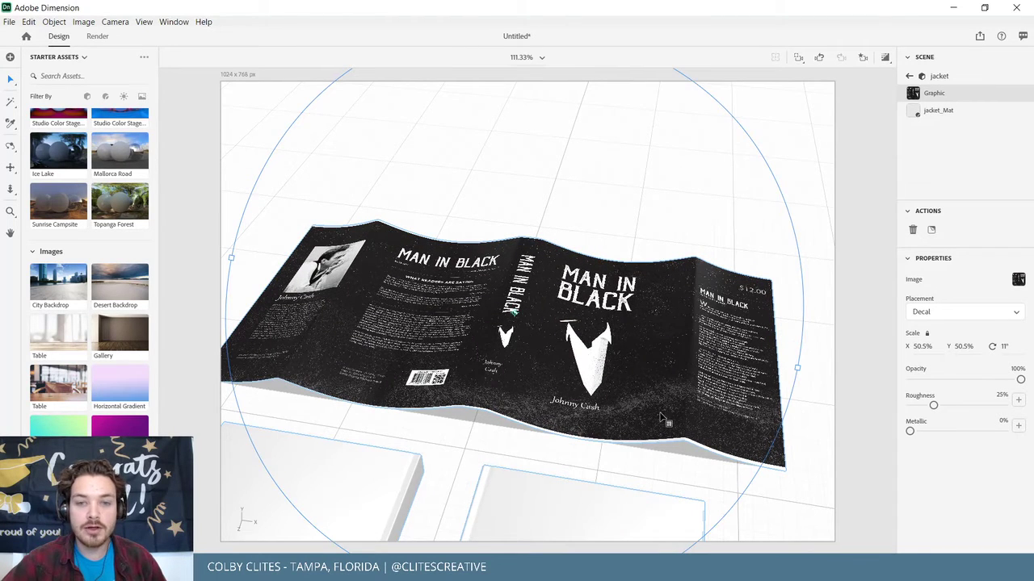
Check the jacket from other angles and fine-tune the graphic's position and scale to about 51.3% to cover the uncovered edges.
{"action": "right_click_drag", "start_coordinate": [592, 419], "coordinate": [515, 331]}
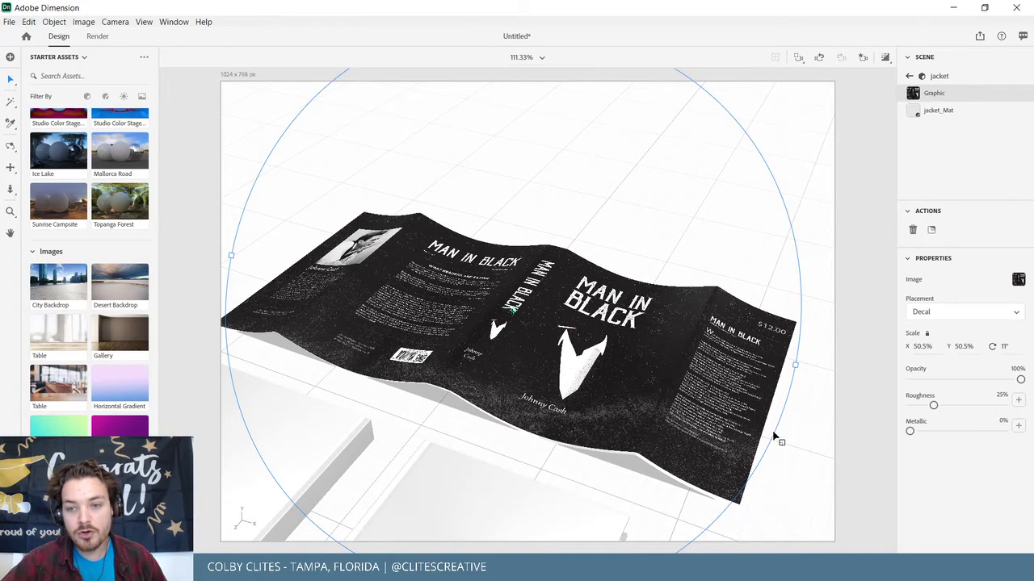
{"action": "left_click_drag", "start_coordinate": [773, 431], "coordinate": [775, 433]}
{"action": "left_click_drag", "start_coordinate": [659, 392], "coordinate": [651, 394]}
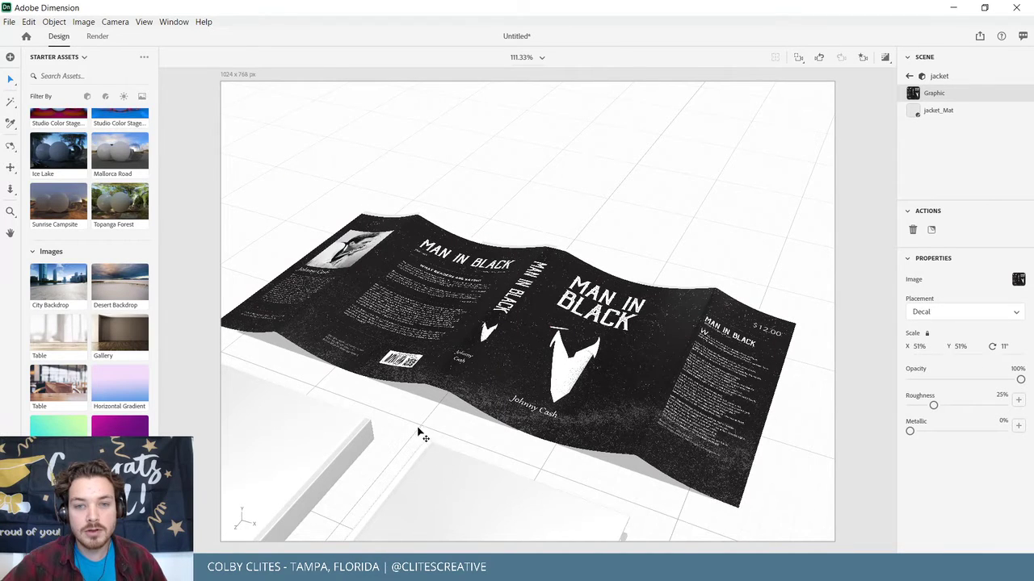
{"action": "left_click_drag", "start_coordinate": [471, 467], "coordinate": [503, 501]}
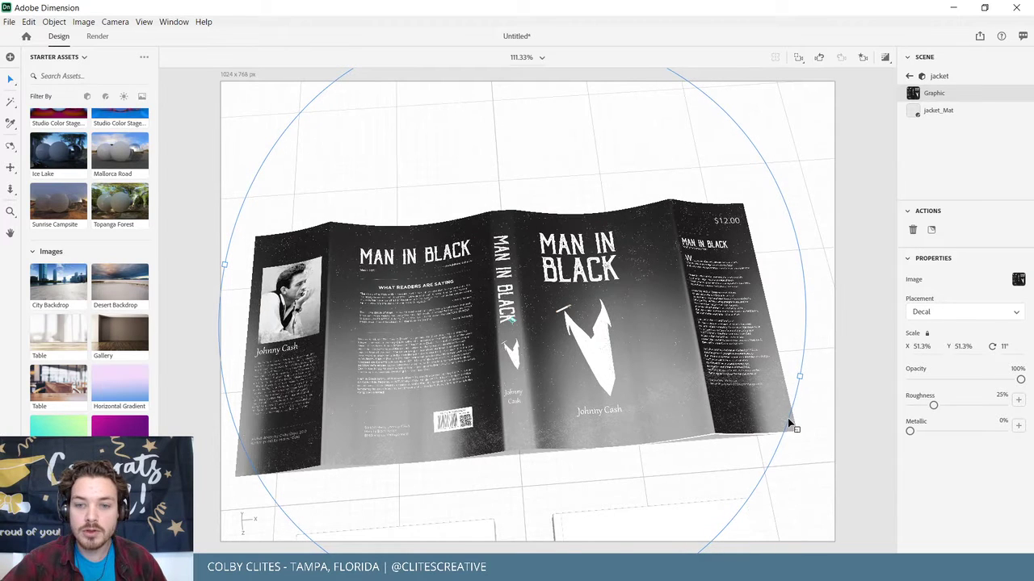
Enlarge the jacket graphic uniformly to about 51.8%, deselect it, and check the jacket's coverage from several angles.
{"action": "left_click_drag", "start_coordinate": [787, 420], "coordinate": [792, 426]}
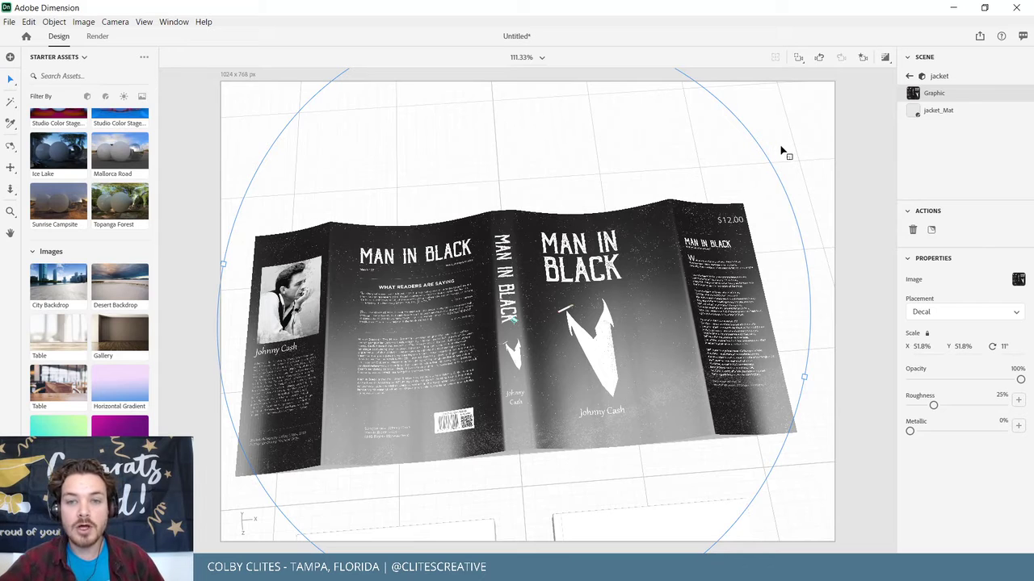
{"action": "left_click", "coordinate": [830, 194]}
{"action": "right_click_drag", "start_coordinate": [628, 363], "coordinate": [436, 380]}
{"action": "right_click_drag", "start_coordinate": [417, 293], "coordinate": [674, 330]}
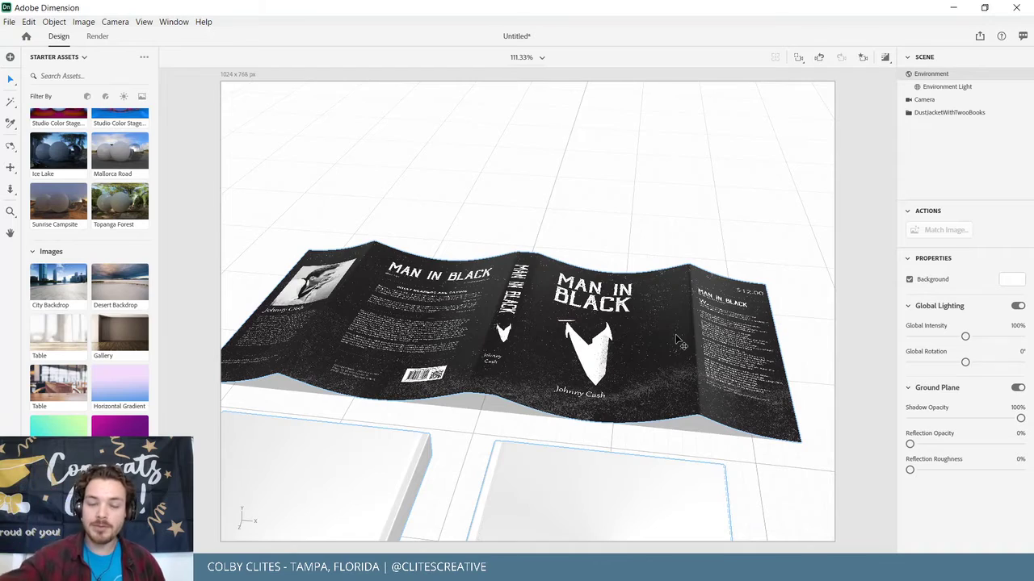
{"action": "right_click_drag", "start_coordinate": [669, 337], "coordinate": [629, 350]}
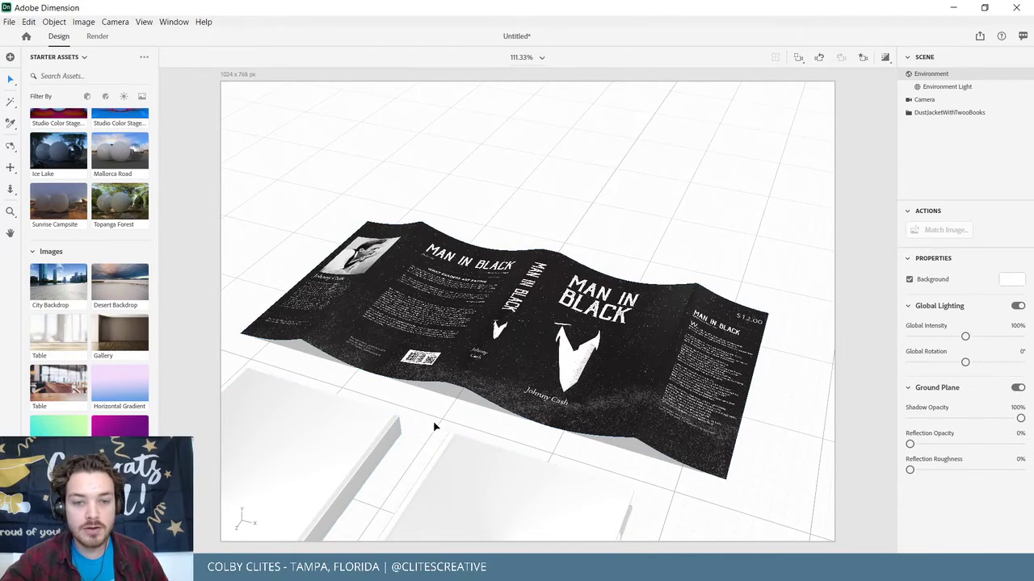
{"action": "middle_click_drag", "start_coordinate": [466, 391], "coordinate": [416, 436]}
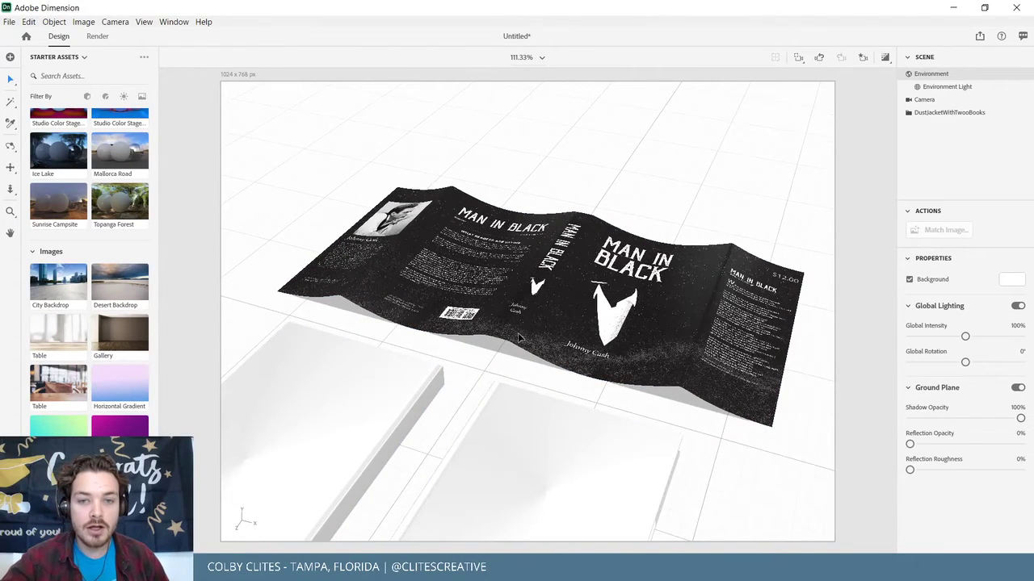
{"action": "scroll", "coordinate": [510, 259], "scroll_direction": "up", "scroll_amount": 6}
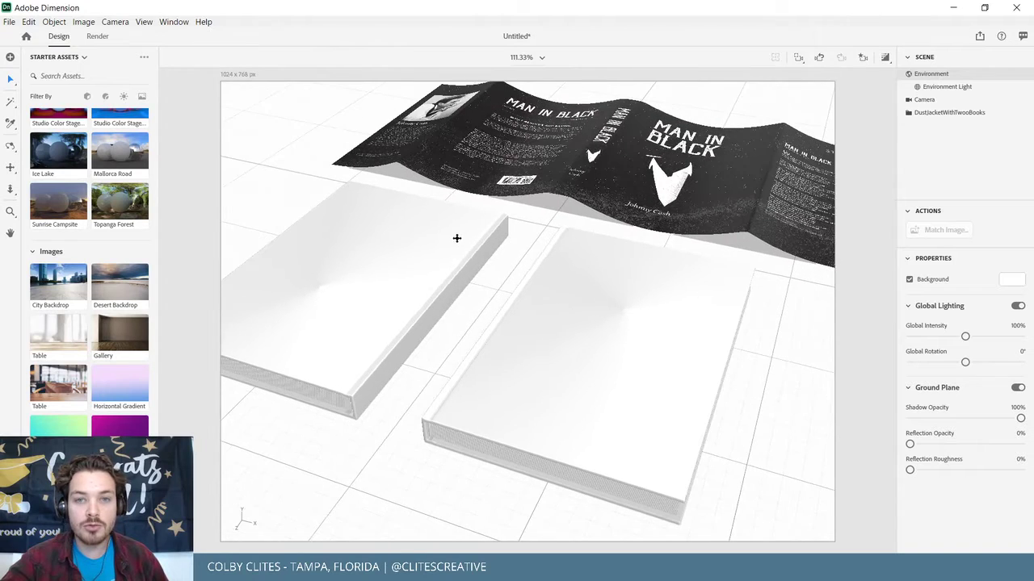
{"action": "middle_click_drag", "start_coordinate": [456, 239], "coordinate": [462, 267]}
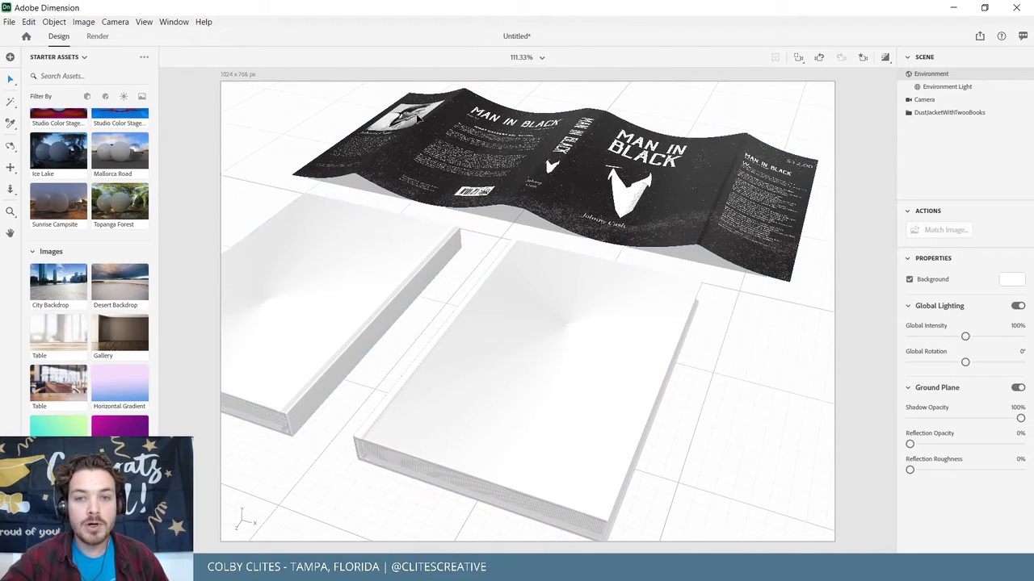
Save the scene as an Adobe Dimension file named ManInBlack in the Man In Black folder.
{"action": "left_click", "coordinate": [11, 22]}
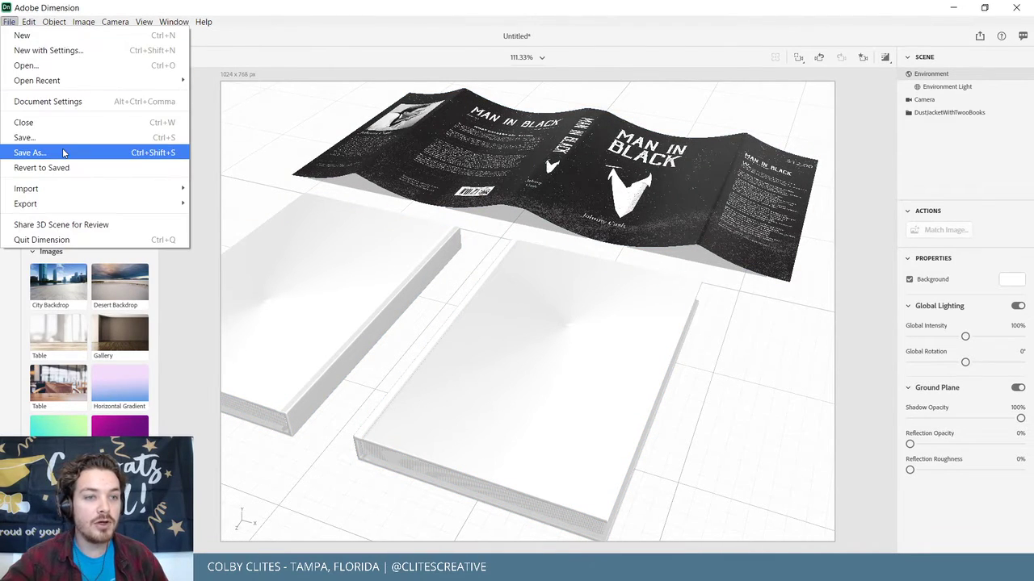
{"action": "left_click", "coordinate": [63, 153]}
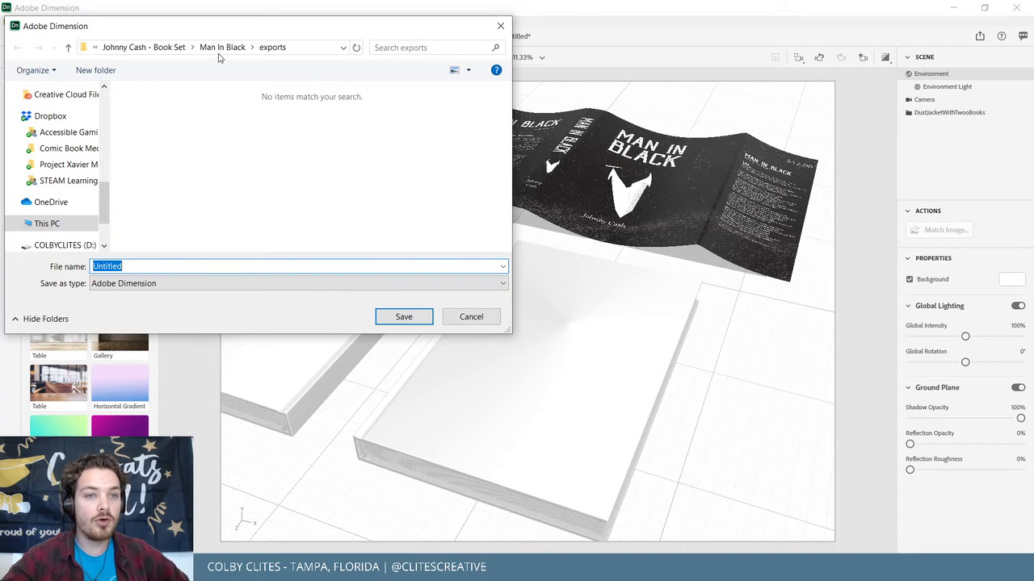
{"action": "left_click", "coordinate": [220, 48]}
{"action": "left_click", "coordinate": [151, 267]}
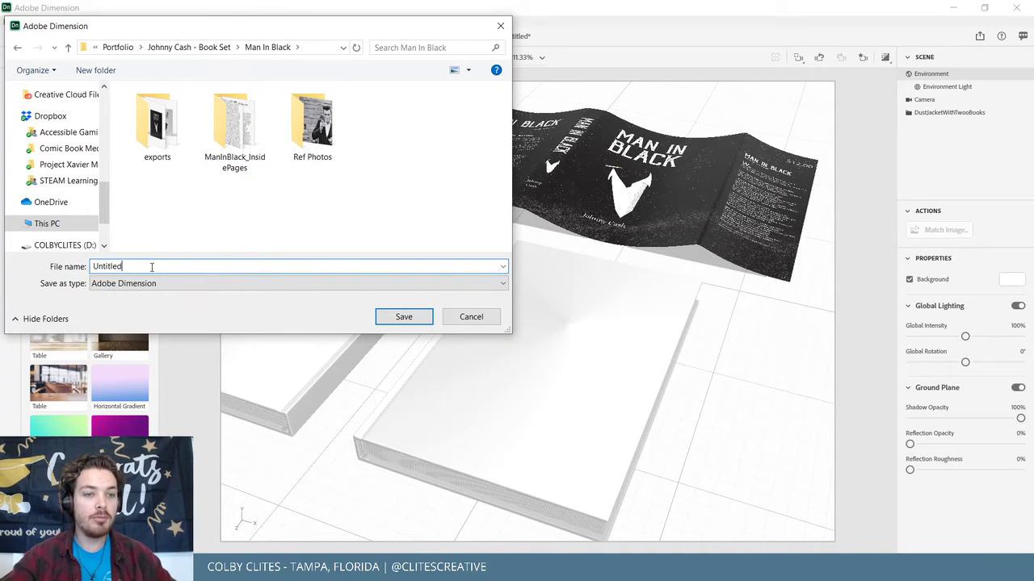
{"action": "key", "text": "BackSpace"}
{"action": "key", "text": "BackSpace"}
{"action": "key", "text": "BackSpace"}
{"action": "key", "text": "BackSpace"}
{"action": "key", "text": "BackSpace"}
{"action": "key", "text": "BackSpace"}
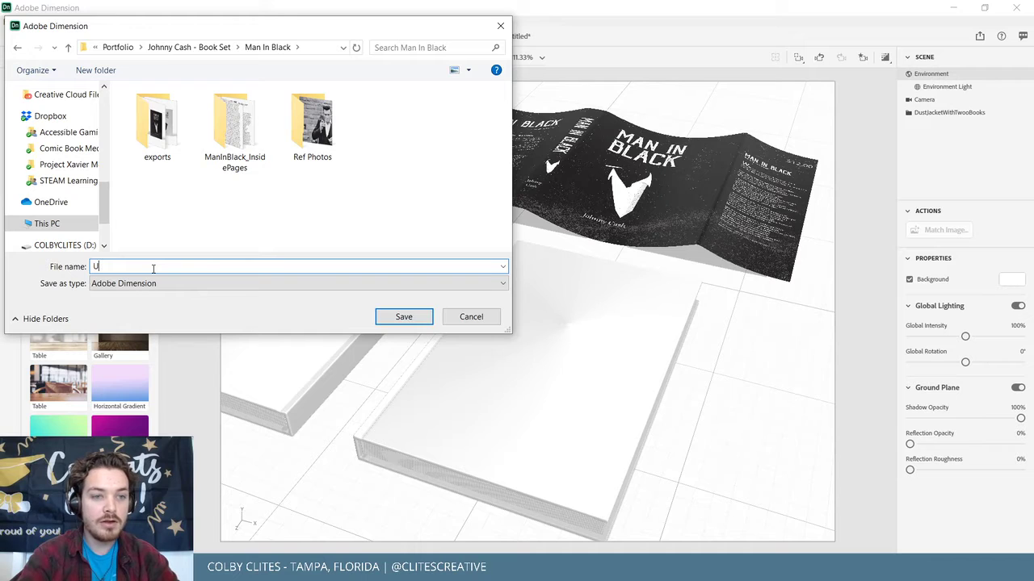
{"action": "type", "text": "ManInBlack"}
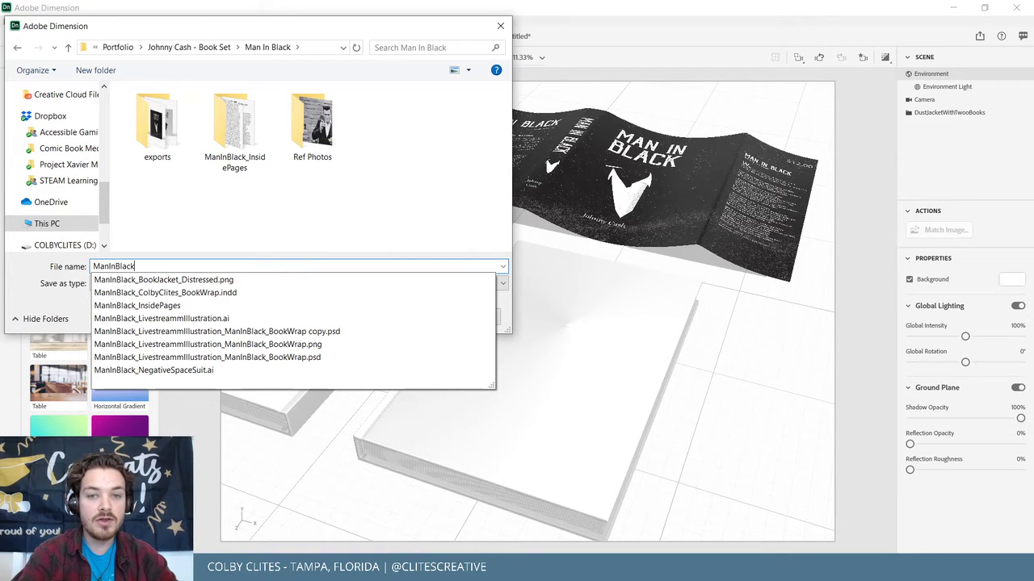
{"action": "key", "text": "Return"}
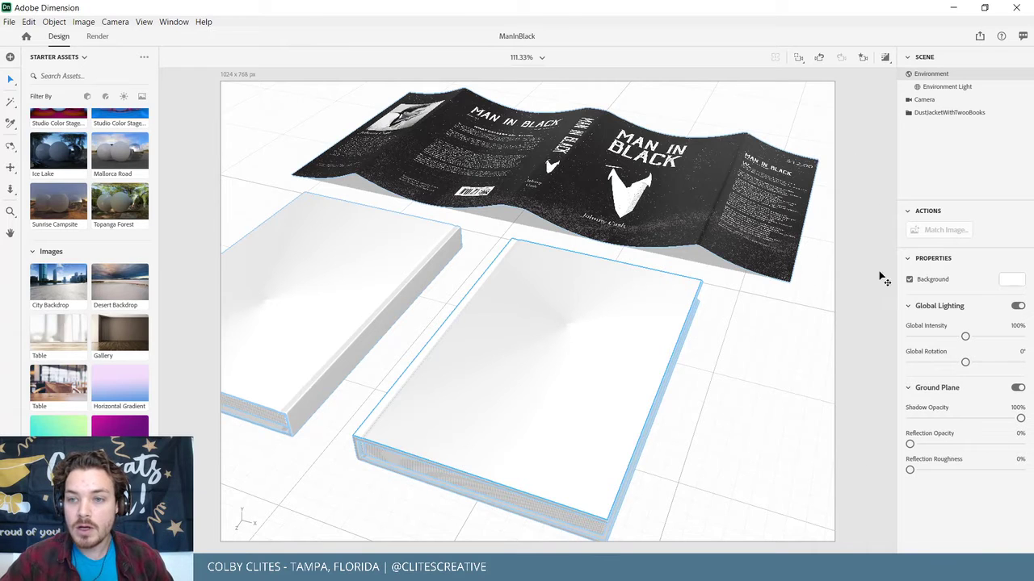
Open the material of the outside cover on the right-hand book.
{"action": "double_click", "coordinate": [586, 334]}
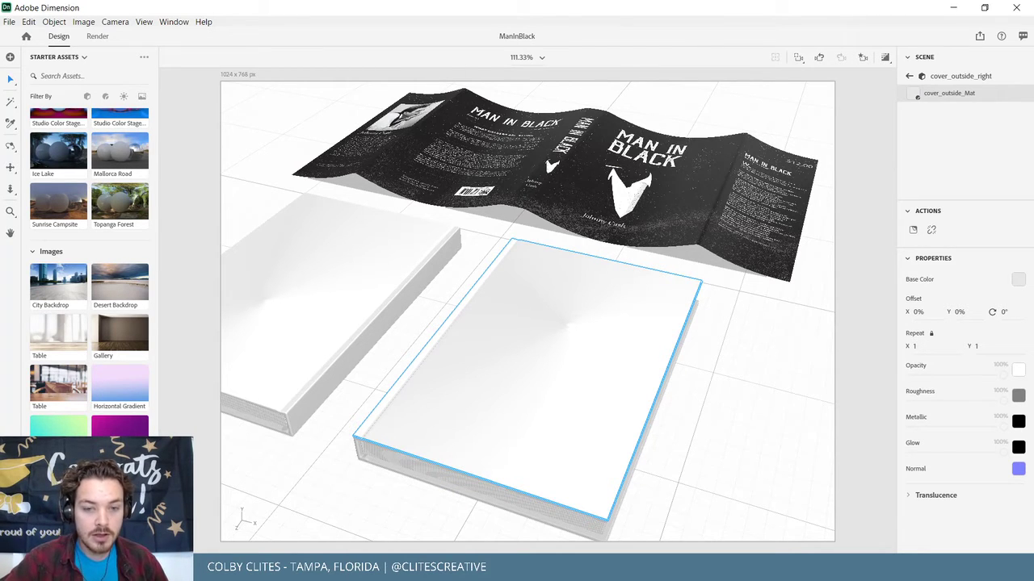
{"action": "mouse_move", "coordinate": [446, 572]}
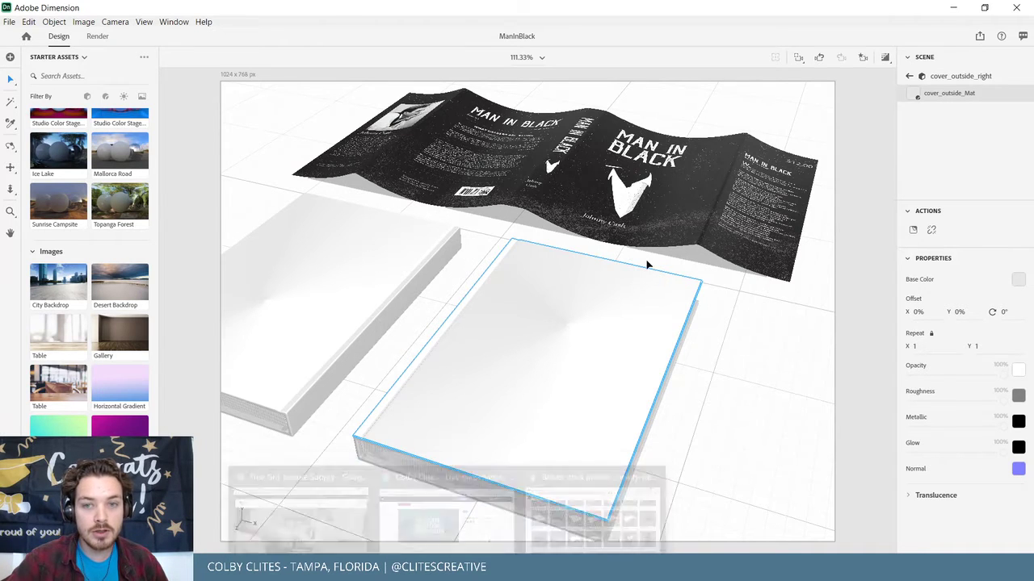
Examine the jacket artwork and the distressed texture of the front cover title up close.
{"action": "right_click_drag", "start_coordinate": [661, 298], "coordinate": [682, 252]}
{"action": "middle_click_drag", "start_coordinate": [565, 394], "coordinate": [542, 415]}
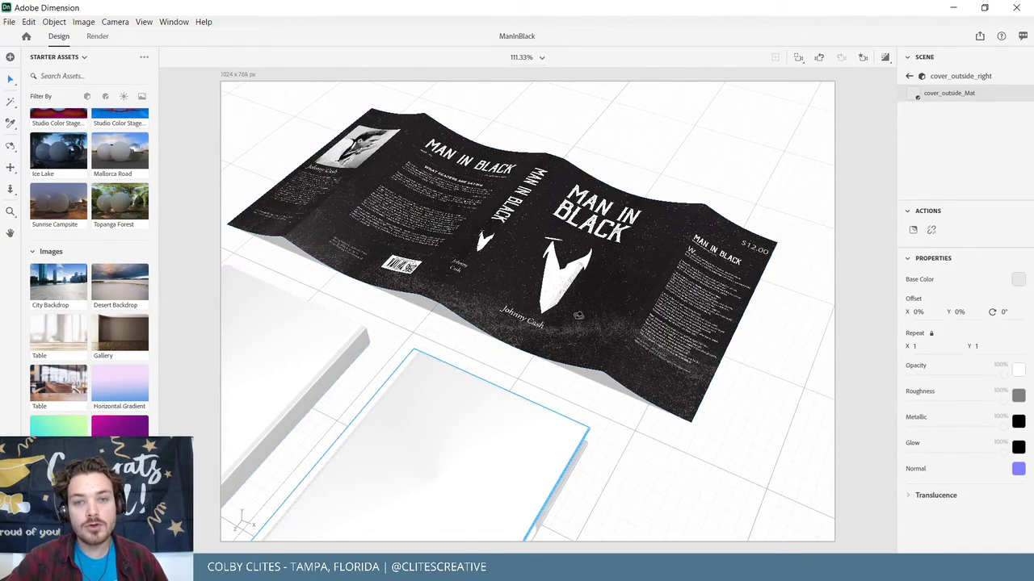
{"action": "scroll", "coordinate": [583, 322], "scroll_direction": "up", "scroll_amount": 5}
{"action": "right_click_drag", "start_coordinate": [643, 256], "coordinate": [592, 305]}
{"action": "middle_click_drag", "start_coordinate": [592, 304], "coordinate": [638, 325]}
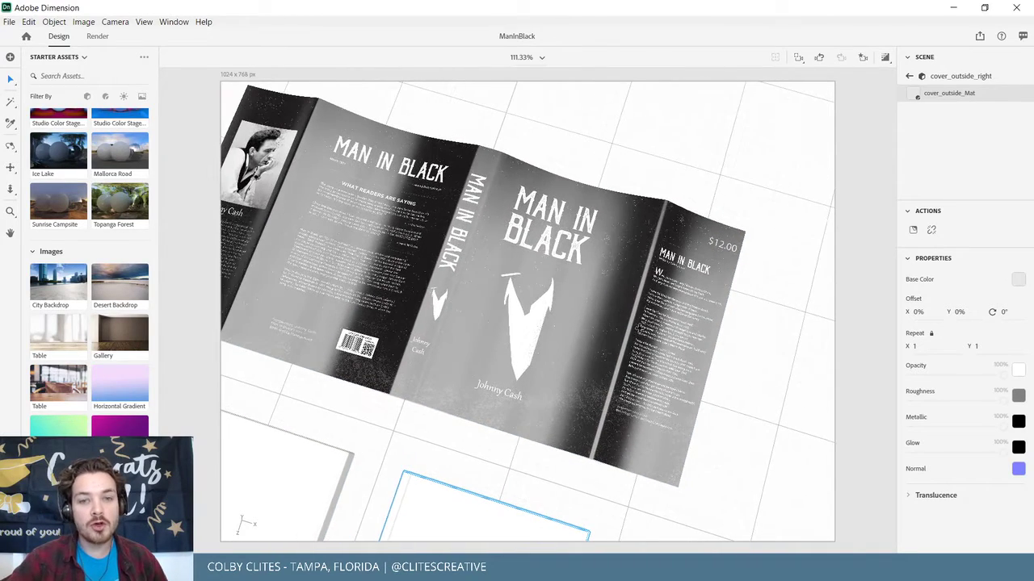
{"action": "scroll", "coordinate": [611, 310], "scroll_direction": "up", "scroll_amount": 2}
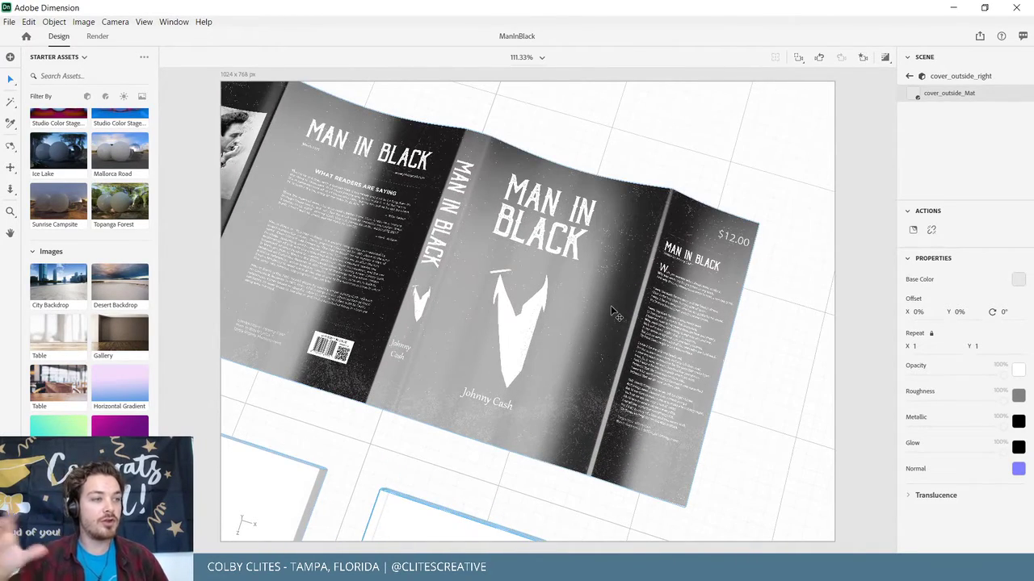
{"action": "scroll", "coordinate": [591, 306], "scroll_direction": "up", "scroll_amount": 2}
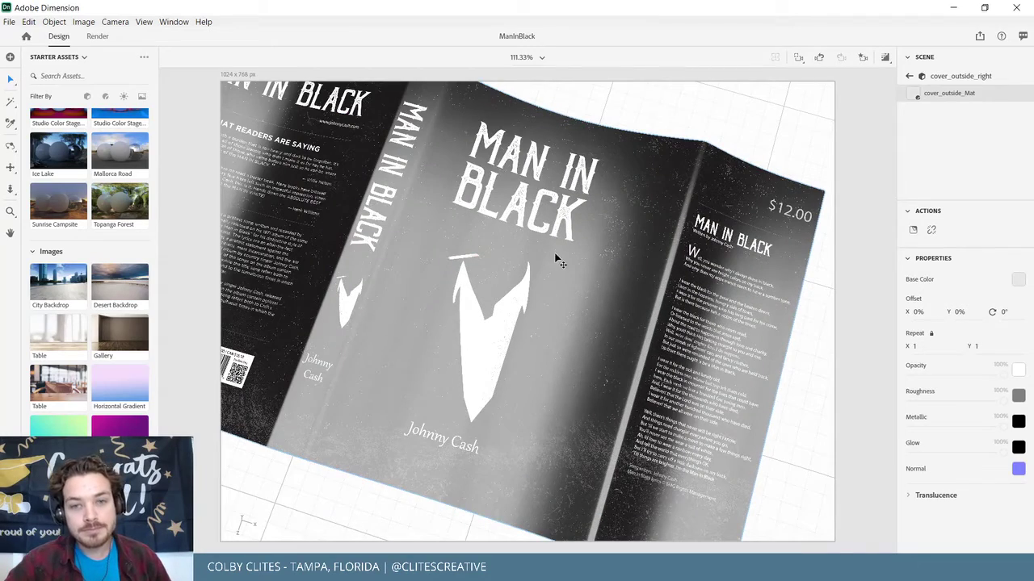
{"action": "scroll", "coordinate": [570, 301], "scroll_direction": "up", "scroll_amount": 2}
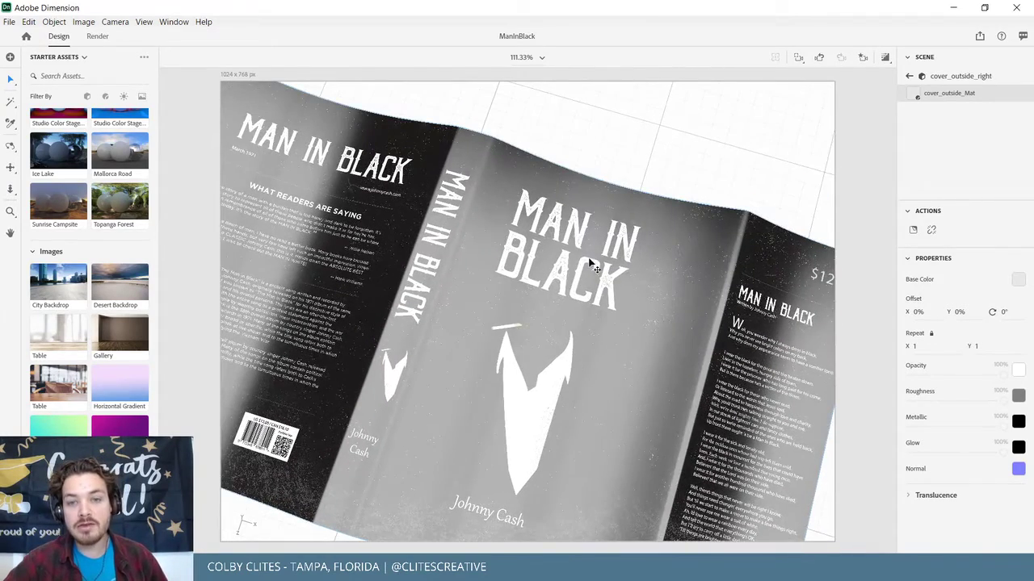
{"action": "scroll", "coordinate": [623, 277], "scroll_direction": "up", "scroll_amount": 4}
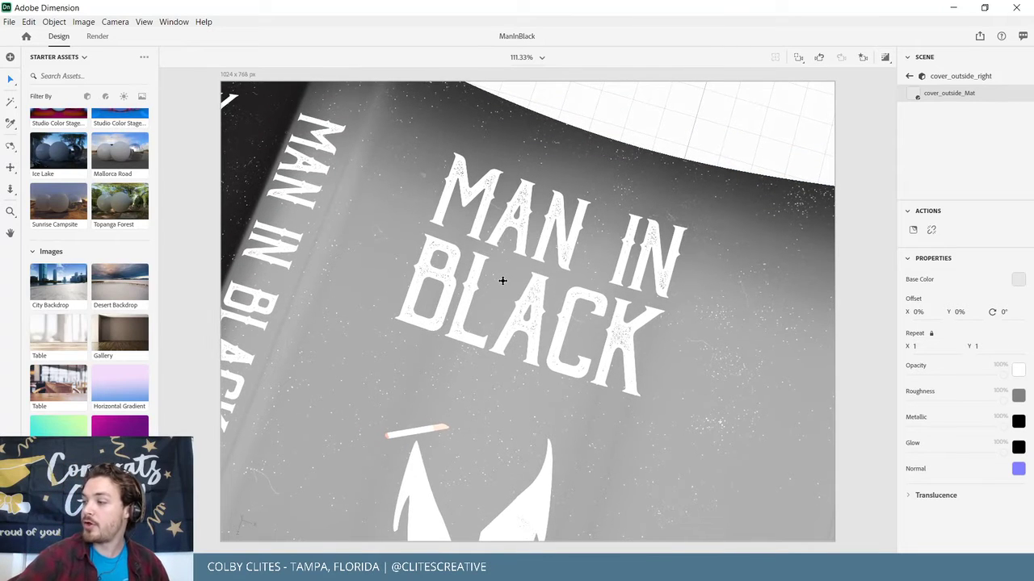
{"action": "middle_click_drag", "start_coordinate": [501, 279], "coordinate": [475, 282]}
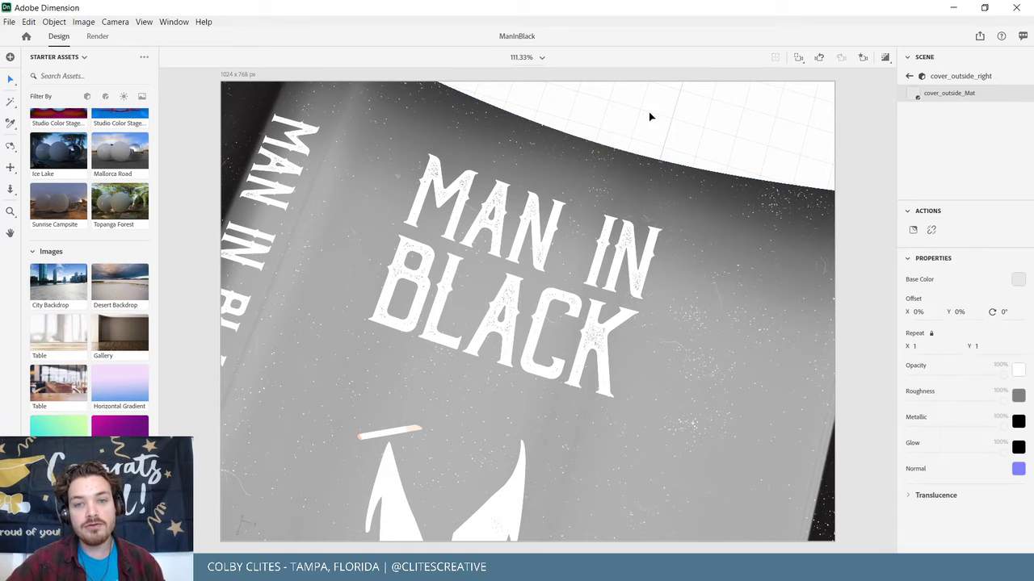
{"action": "right_click_drag", "start_coordinate": [671, 220], "coordinate": [676, 204]}
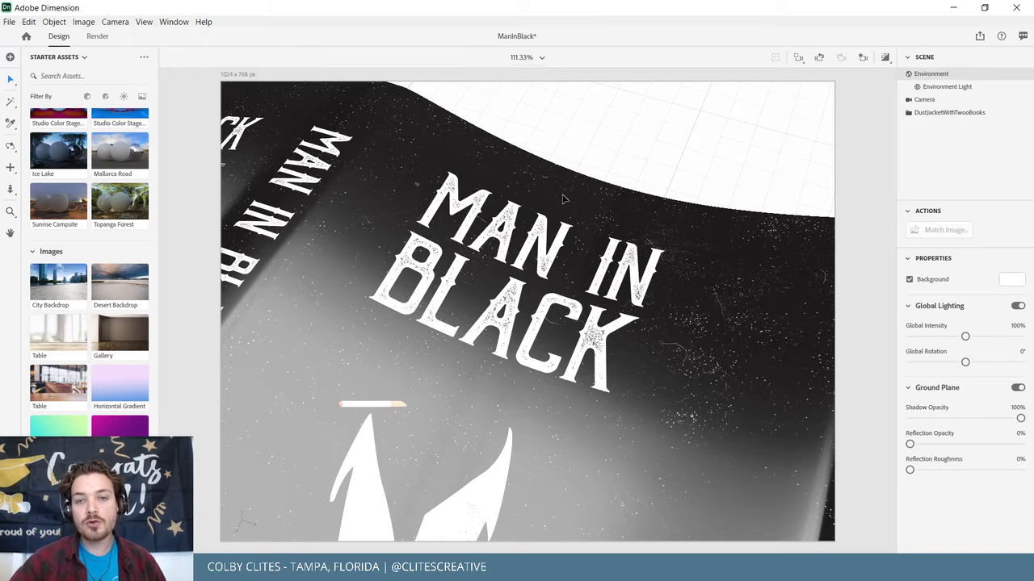
Examine the text on the flap beside the front cover and undo the recent camera moves.
{"action": "right_click_drag", "start_coordinate": [646, 428], "coordinate": [478, 304]}
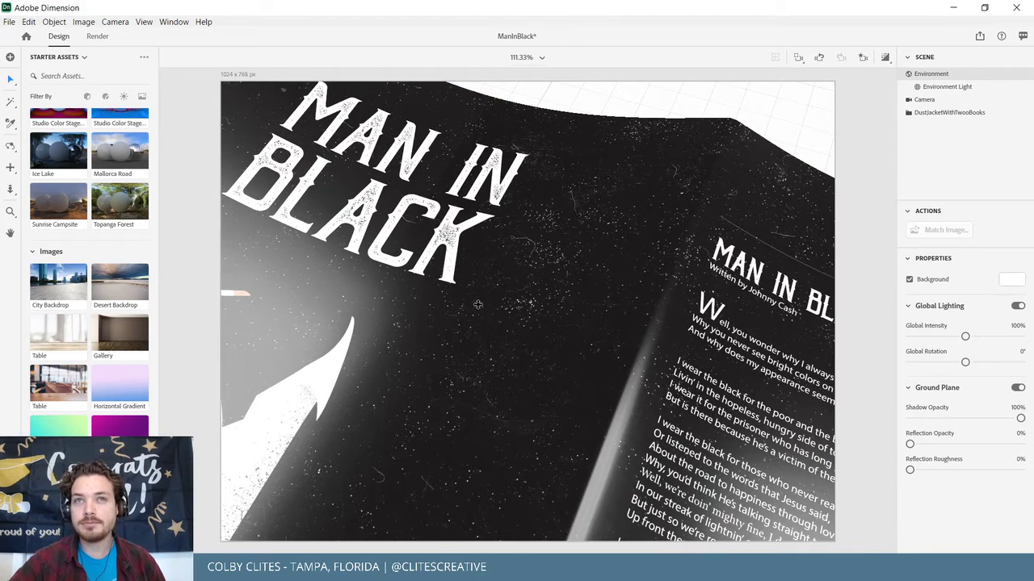
{"action": "right_click_drag", "start_coordinate": [478, 304], "coordinate": [346, 240]}
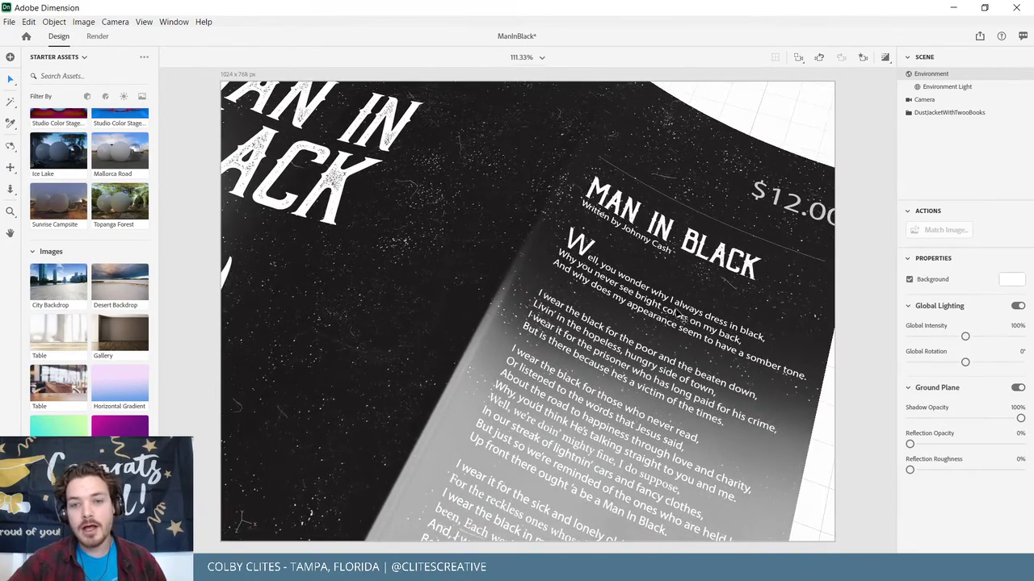
{"action": "right_click_drag", "start_coordinate": [681, 317], "coordinate": [582, 277]}
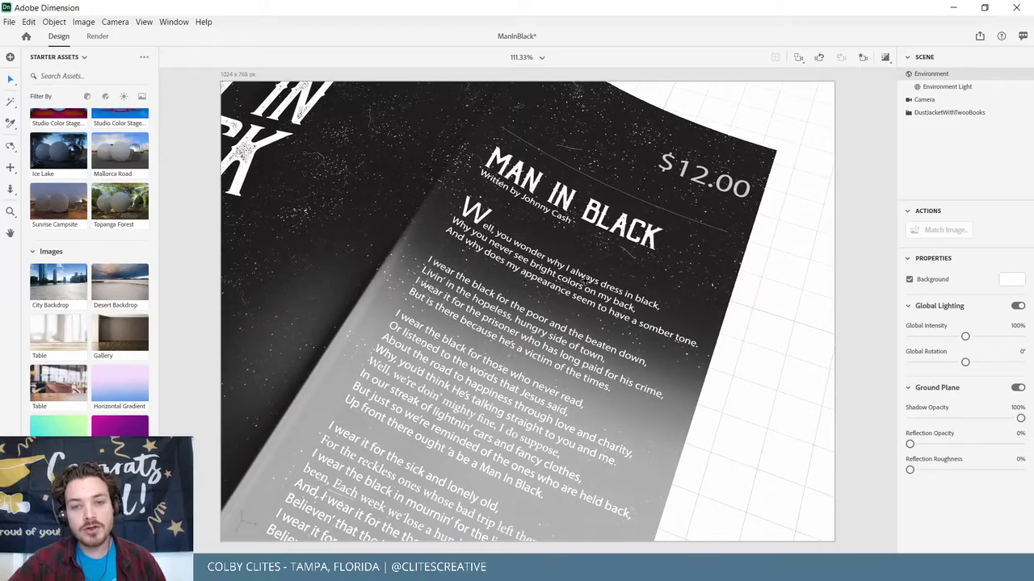
{"action": "right_click_drag", "start_coordinate": [522, 417], "coordinate": [557, 323]}
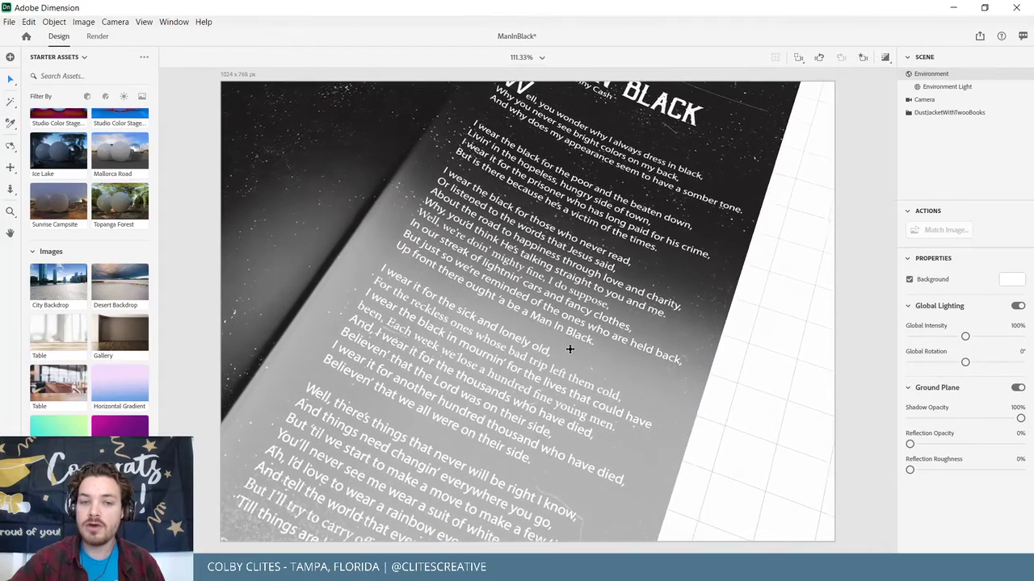
{"action": "mouse_move", "coordinate": [570, 349]}
{"action": "right_mouse_down"}
{"action": "mouse_move", "coordinate": [575, 339]}
{"action": "mouse_move", "coordinate": [589, 346]}
{"action": "right_mouse_up"}
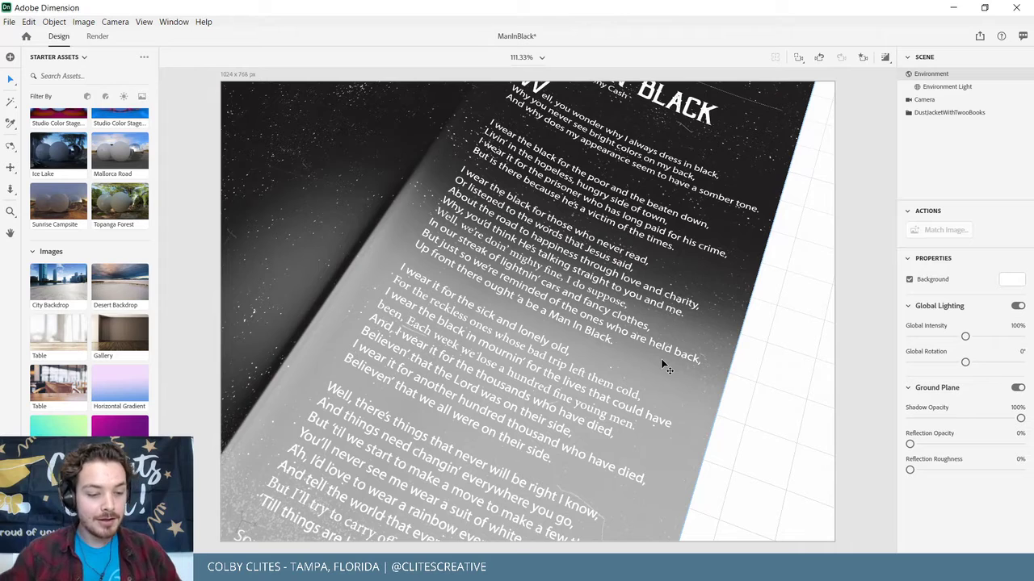
{"action": "key", "text": "ctrl+z"}
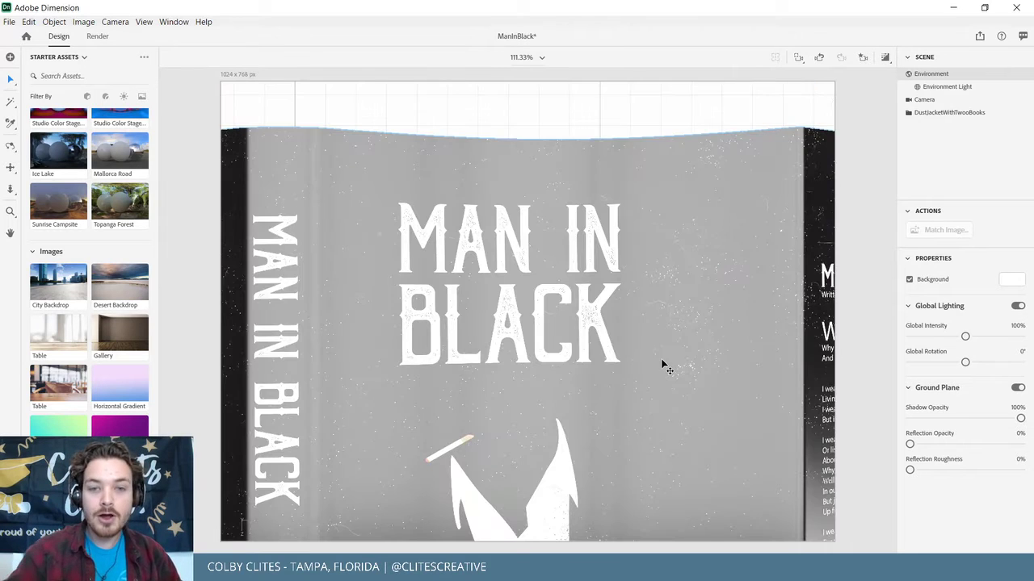
{"action": "key", "text": "ctrl+z"}
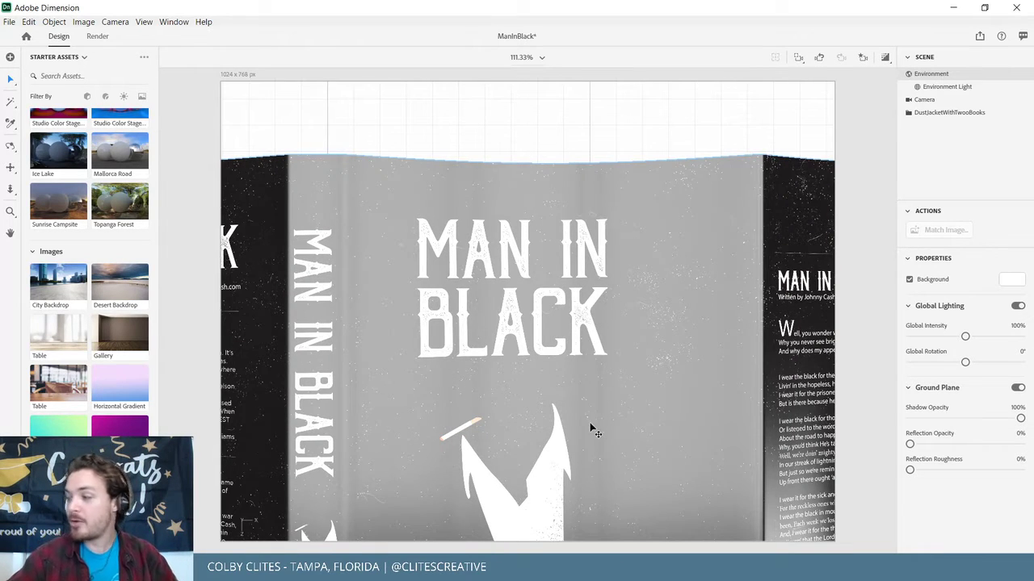
Examine the back cover text and the distressed texture around the author name on the front cover.
{"action": "middle_click_drag", "start_coordinate": [583, 300], "coordinate": [729, 310]}
{"action": "middle_click_drag", "start_coordinate": [404, 297], "coordinate": [602, 300]}
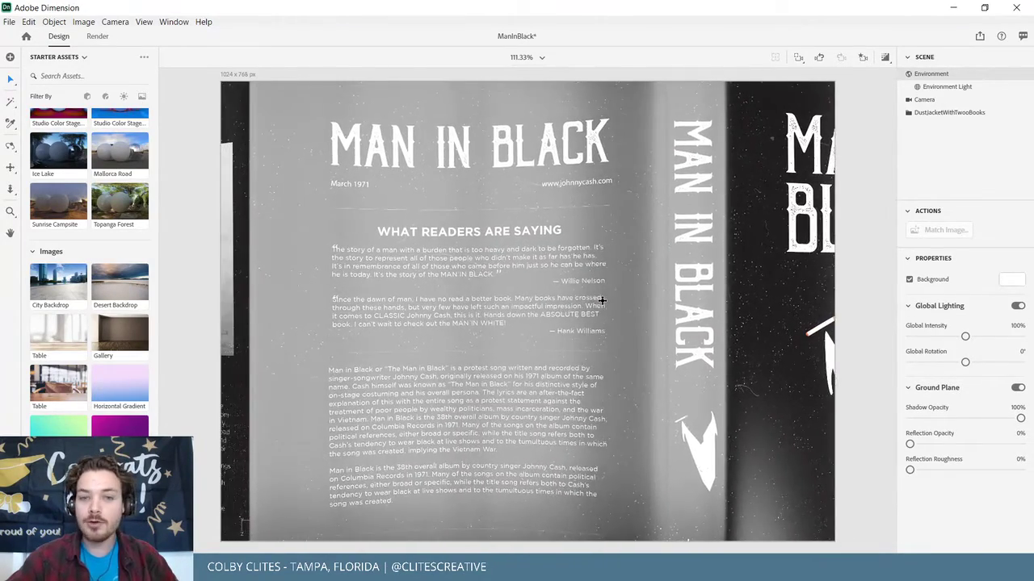
{"action": "right_click_drag", "start_coordinate": [476, 300], "coordinate": [466, 218]}
{"action": "scroll", "coordinate": [476, 211], "scroll_direction": "up", "scroll_amount": 3}
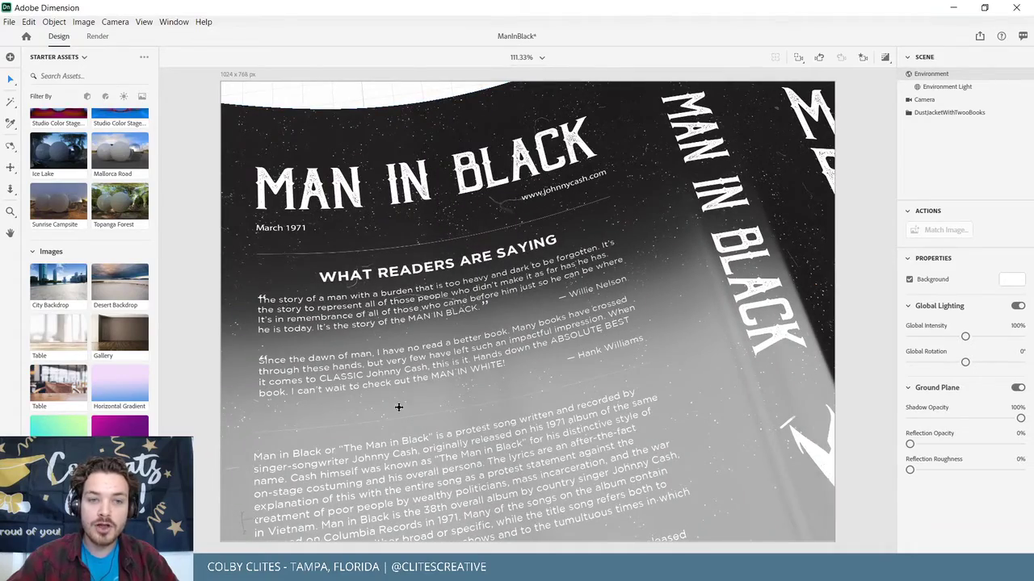
{"action": "middle_click_drag", "start_coordinate": [397, 407], "coordinate": [309, 204]}
{"action": "right_click_drag", "start_coordinate": [602, 327], "coordinate": [572, 341]}
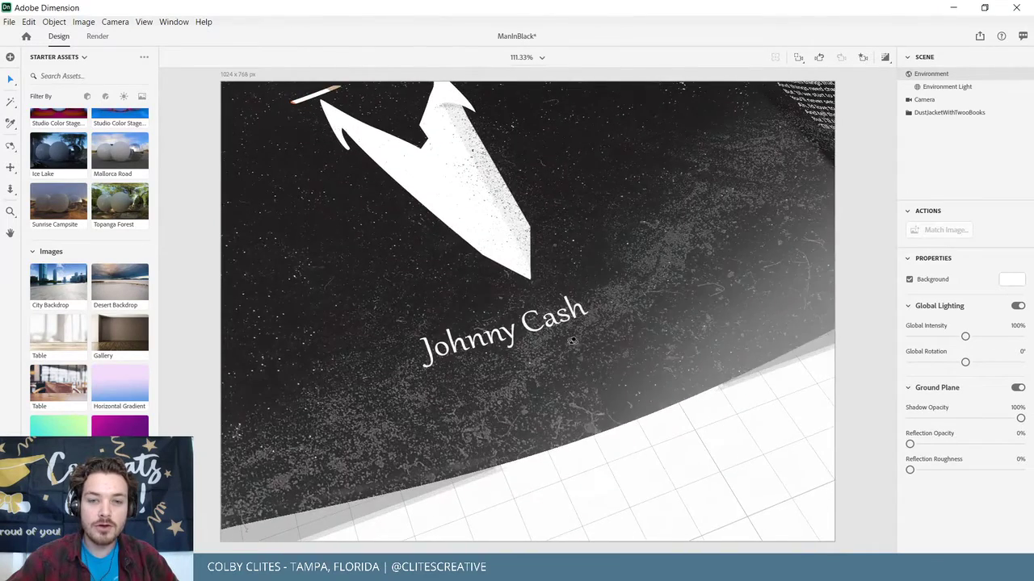
{"action": "scroll", "coordinate": [571, 341], "scroll_direction": "up", "scroll_amount": 2}
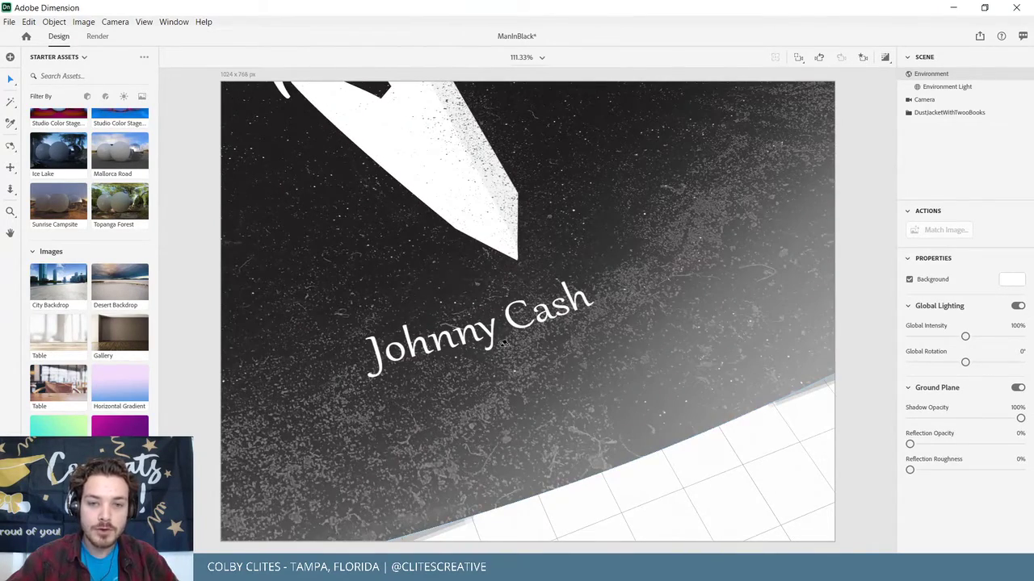
{"action": "right_click_drag", "start_coordinate": [503, 344], "coordinate": [499, 342]}
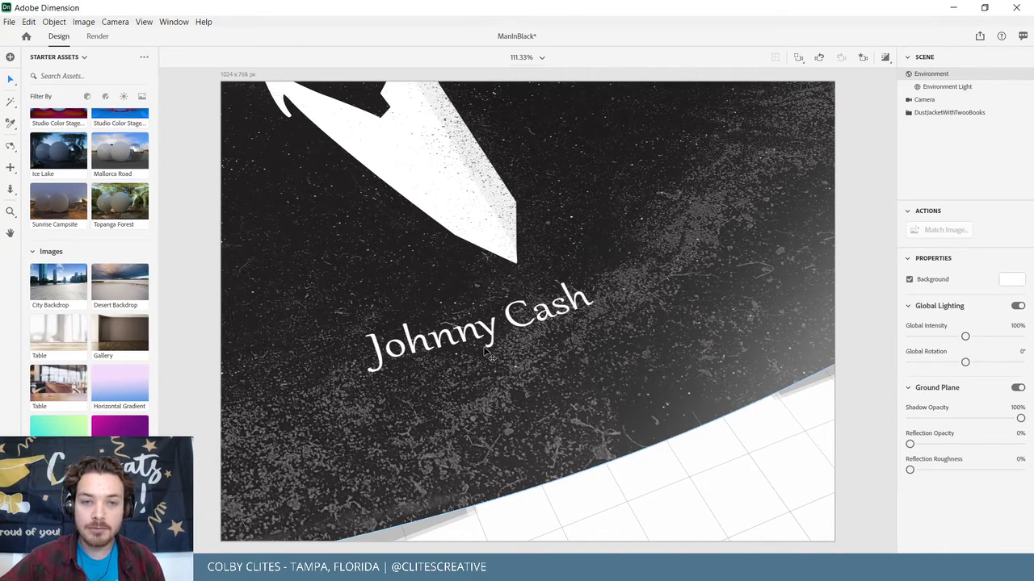
{"action": "scroll", "coordinate": [564, 287], "scroll_direction": "down", "scroll_amount": 5}
{"action": "scroll", "coordinate": [564, 288], "scroll_direction": "down", "scroll_amount": 3}
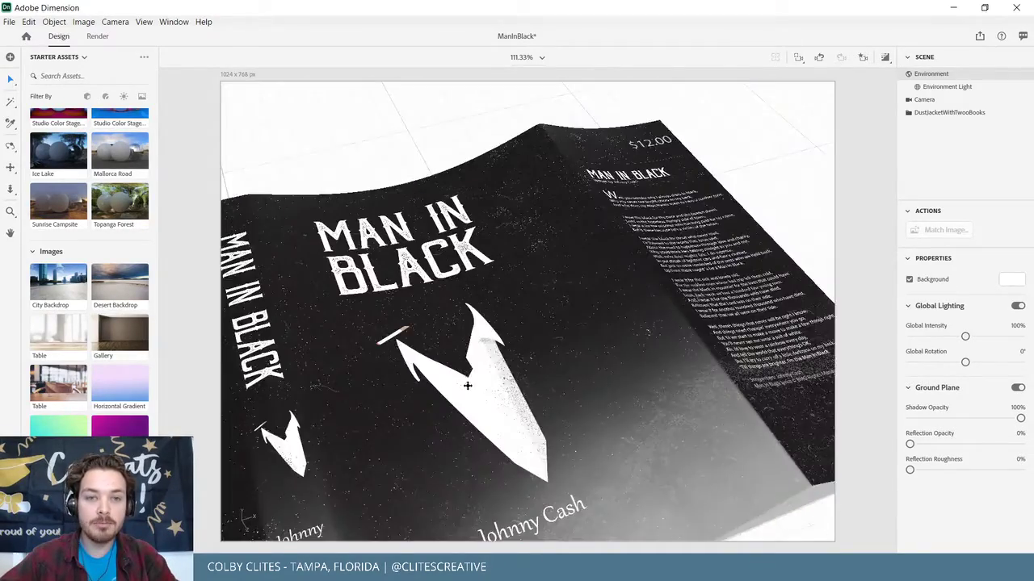
Examine the dust jacket and both books up close, as a whole, and from the top, front and side.
{"action": "right_click_drag", "start_coordinate": [467, 386], "coordinate": [495, 446]}
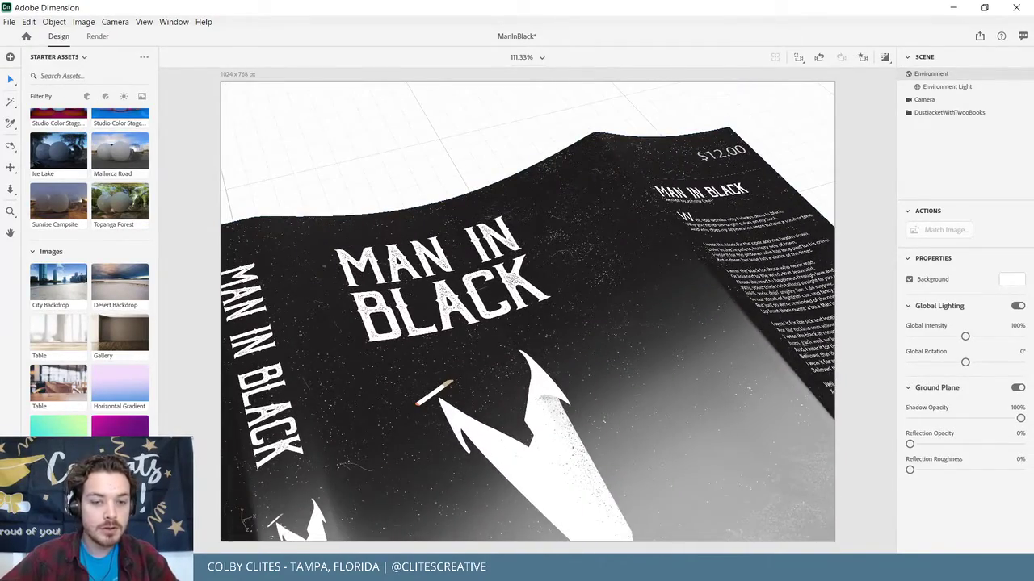
{"action": "mouse_move", "coordinate": [447, 575]}
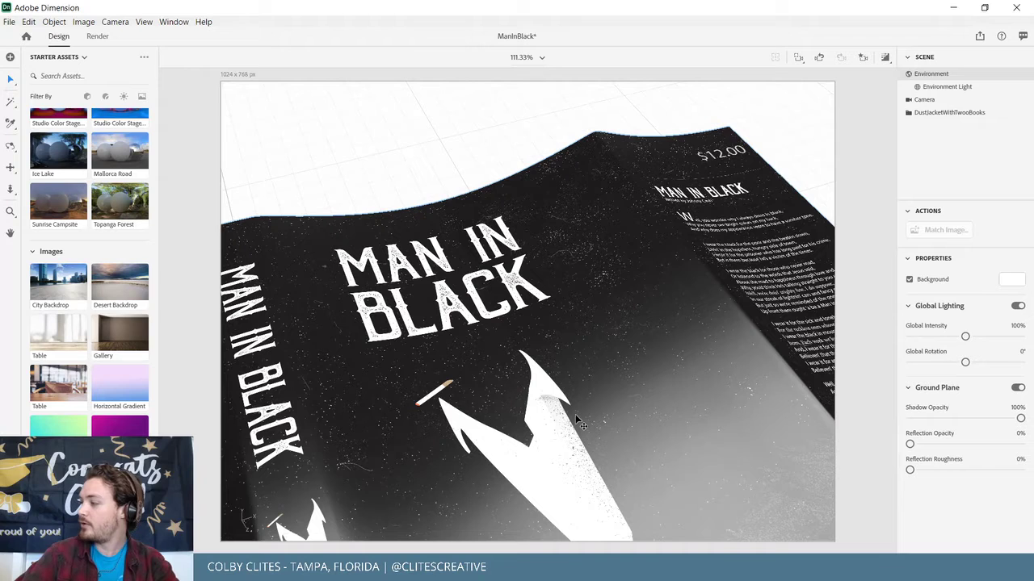
{"action": "key", "text": "f"}
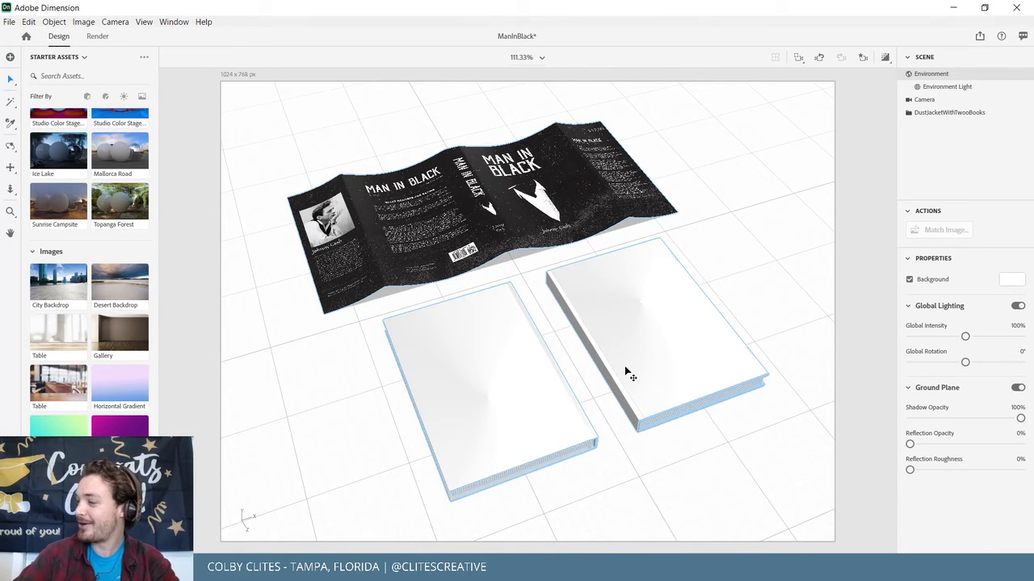
{"action": "left_click_drag", "start_coordinate": [623, 369], "coordinate": [337, 297], "text": "alt"}
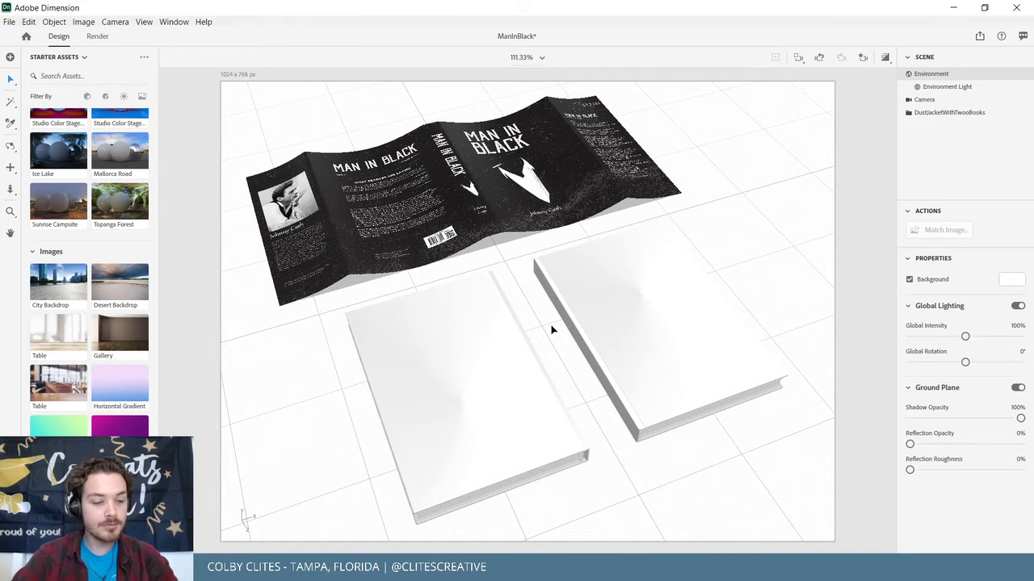
{"action": "key", "text": "7"}
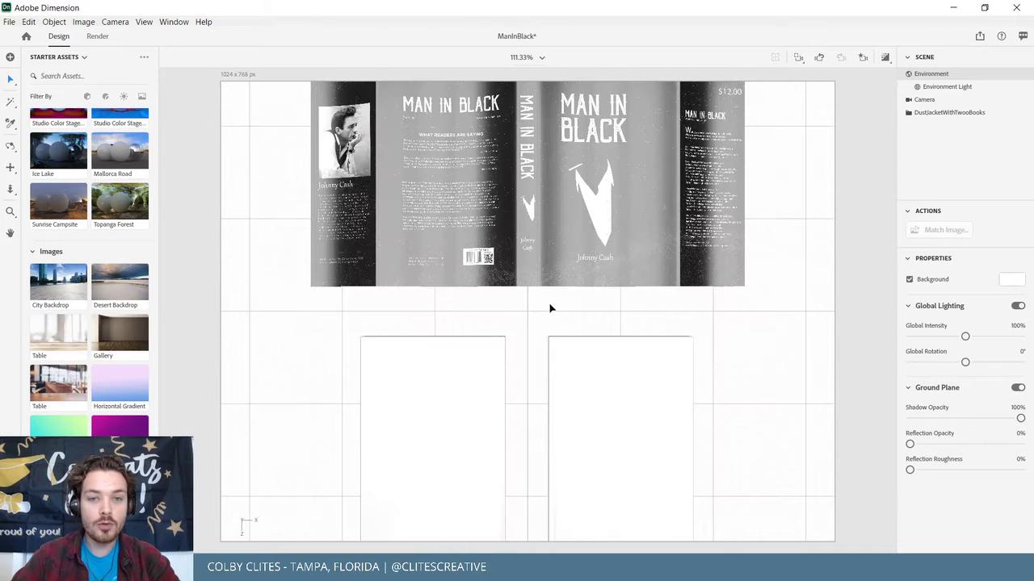
{"action": "key", "text": "1"}
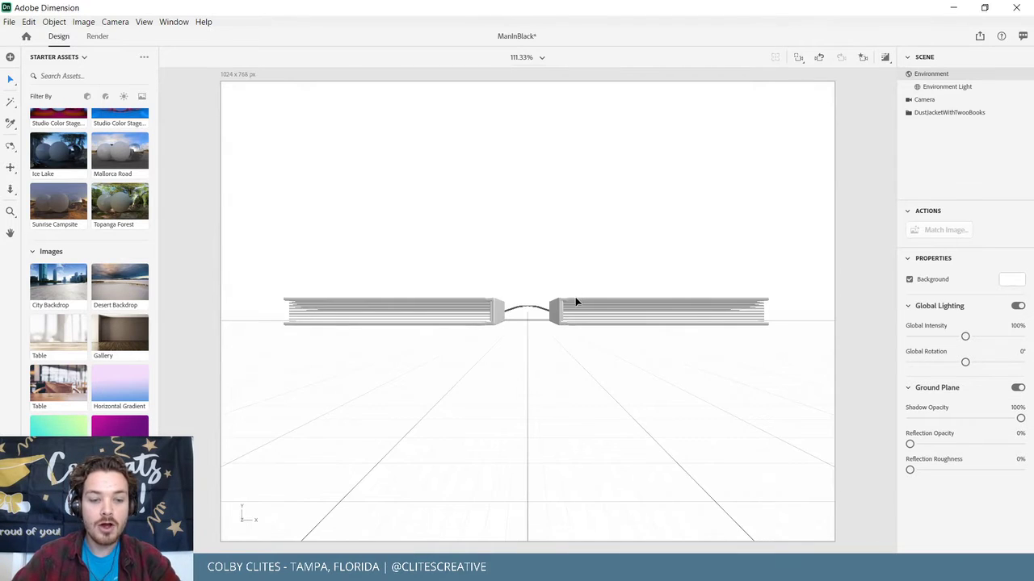
{"action": "key", "text": "3"}
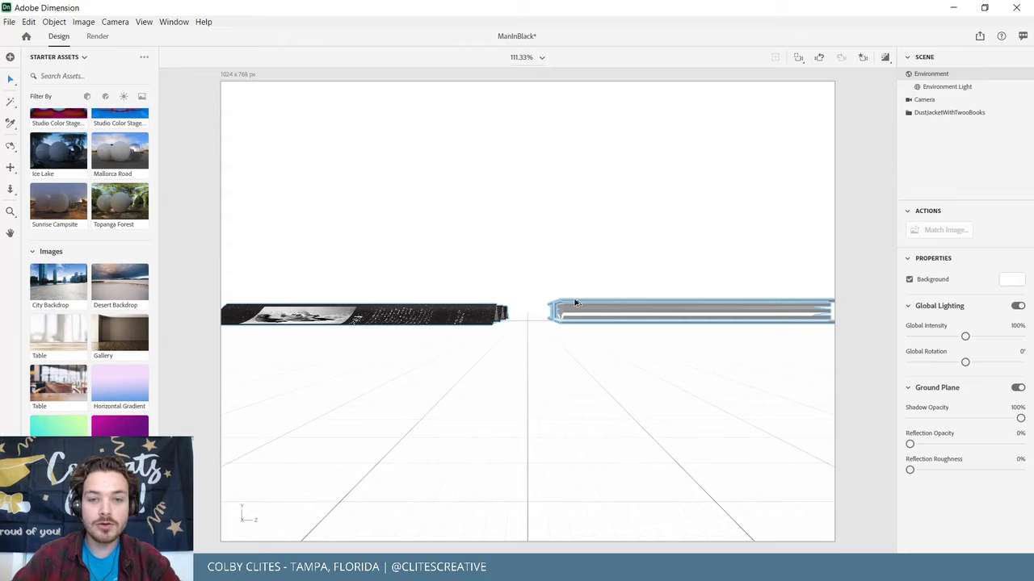
{"action": "key", "text": "7"}
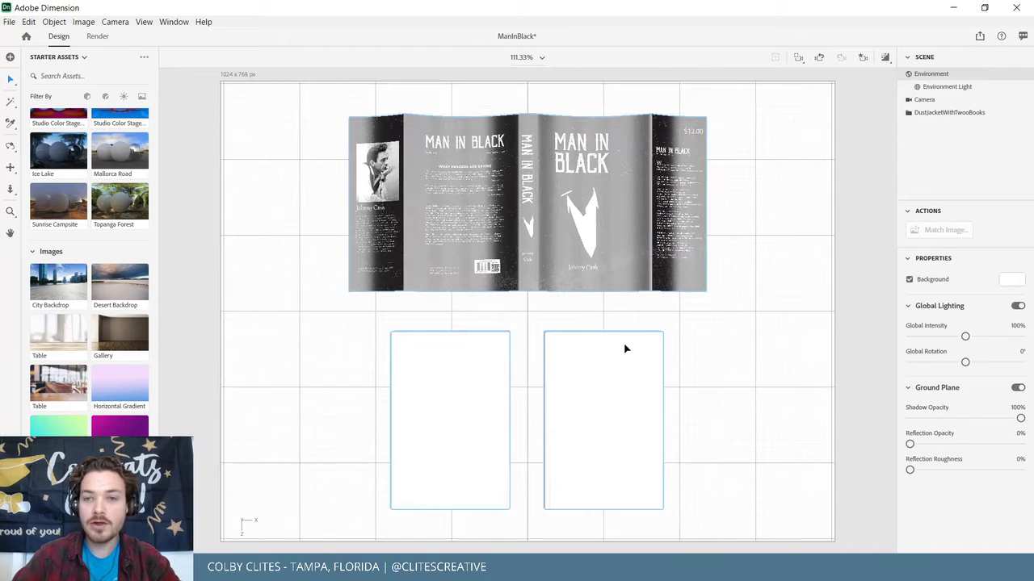
Place the JohnnyCash_Black_Cover_Distresseed image from the exports folder as a graphic on the right-hand book's outside cover.
{"action": "left_click_drag", "start_coordinate": [635, 346], "coordinate": [599, 234]}
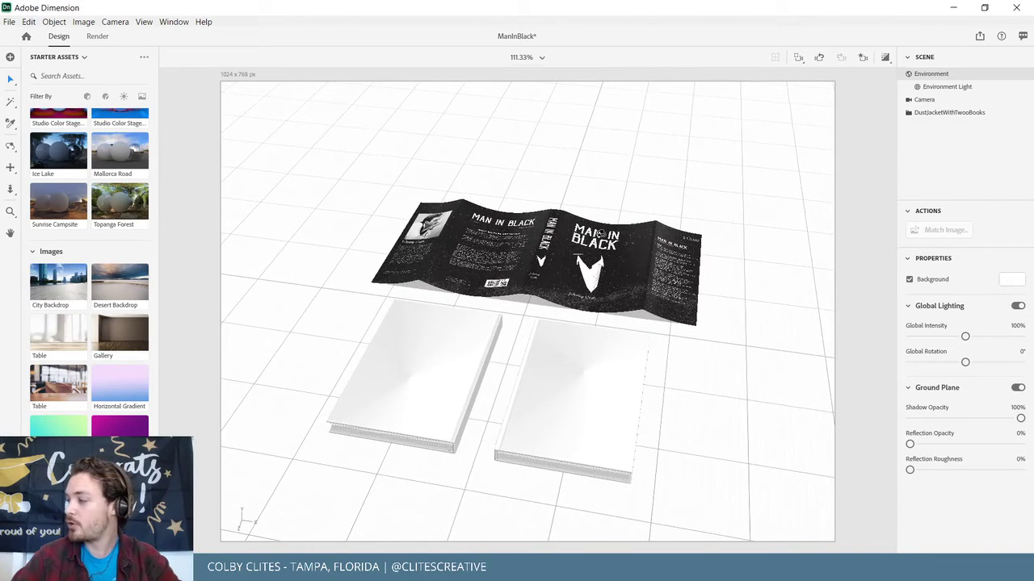
{"action": "scroll", "coordinate": [682, 368], "scroll_direction": "up", "scroll_amount": 2}
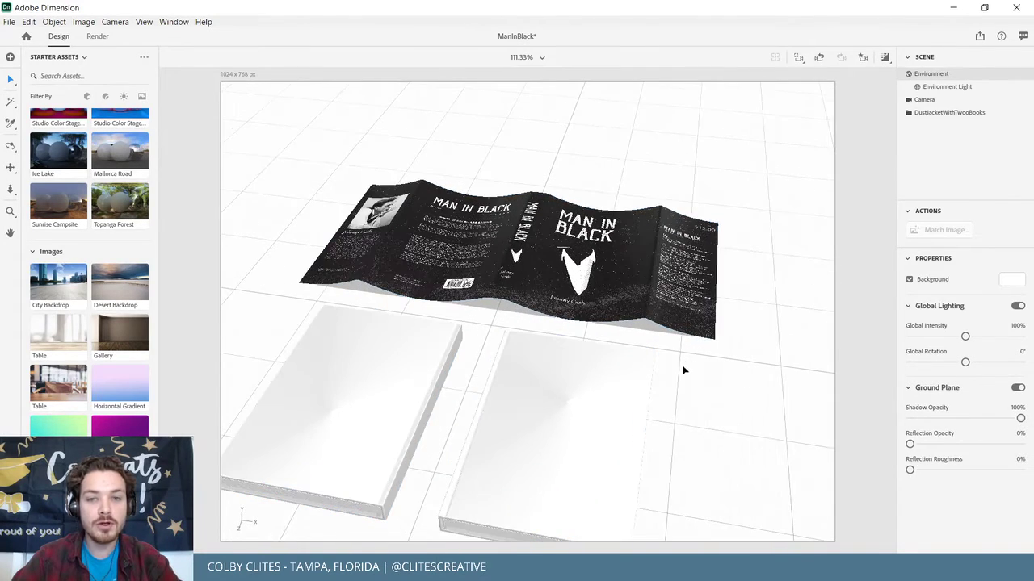
{"action": "scroll", "coordinate": [686, 380], "scroll_direction": "up", "scroll_amount": 3}
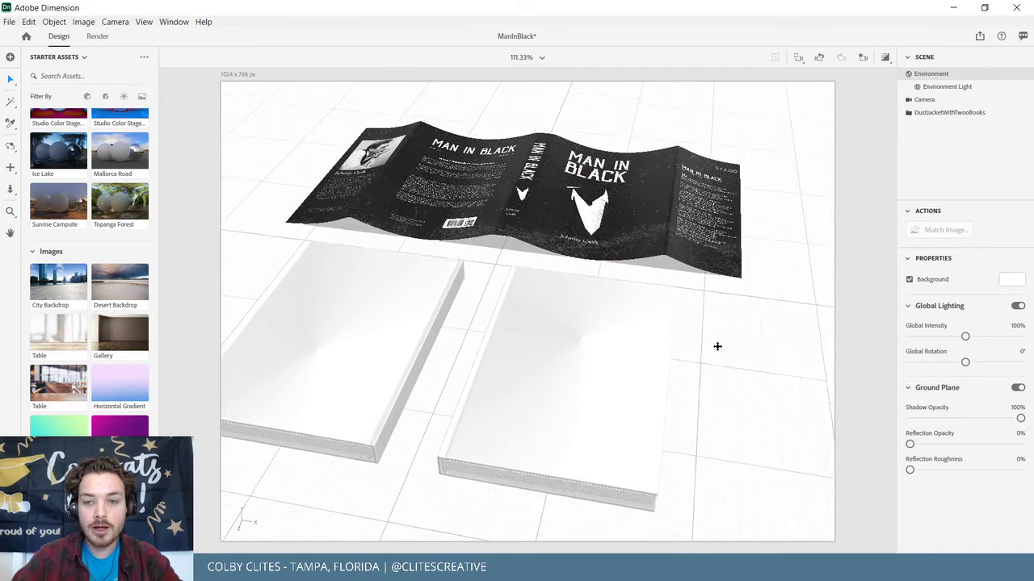
{"action": "double_click", "coordinate": [587, 315]}
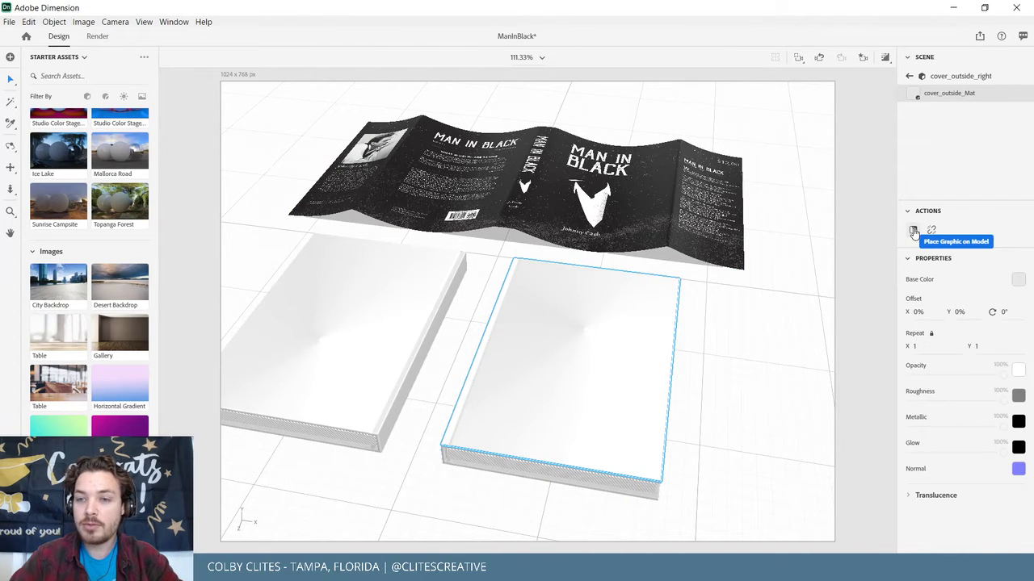
{"action": "left_click", "coordinate": [913, 231]}
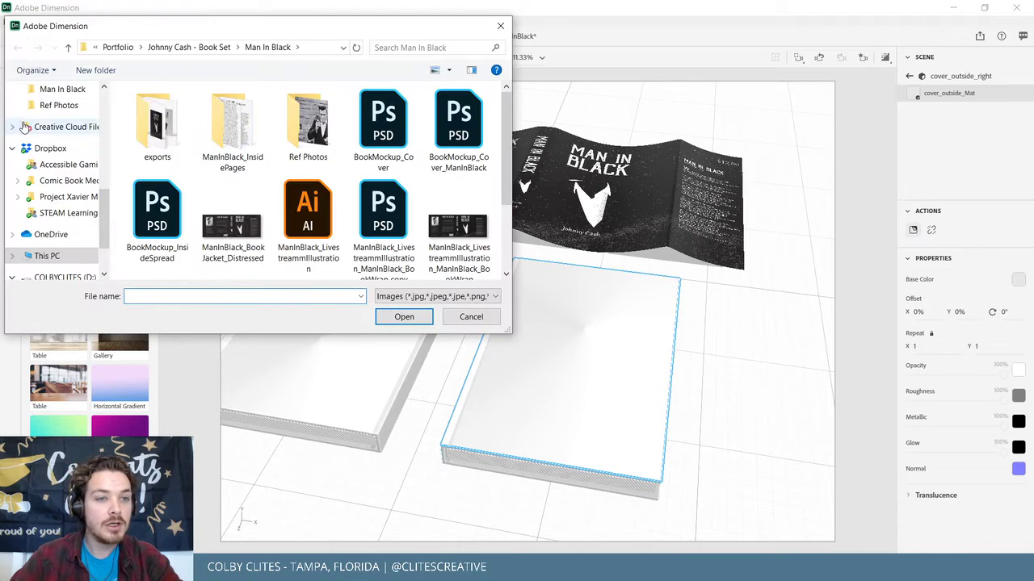
{"action": "double_click", "coordinate": [157, 122]}
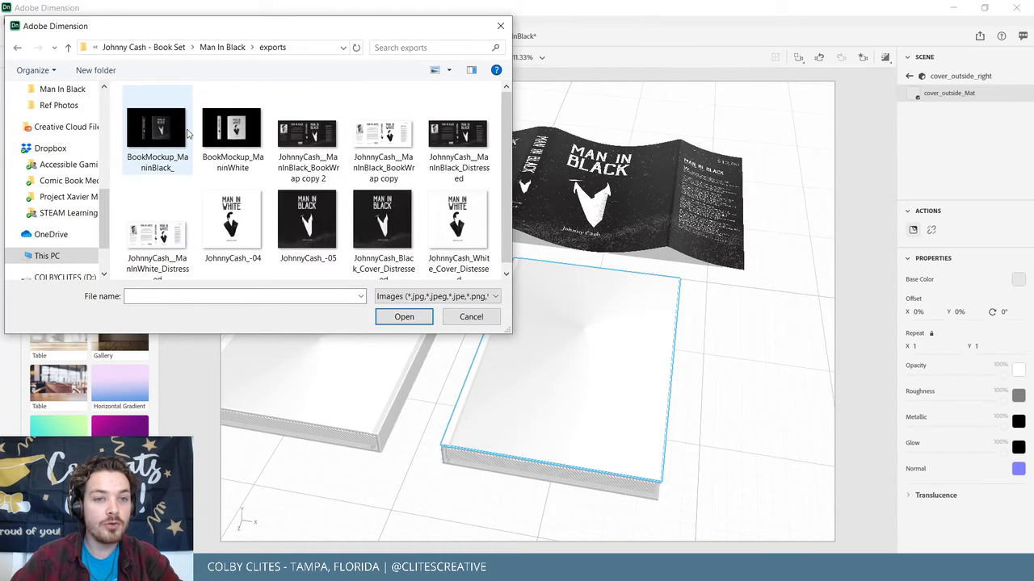
{"action": "left_click", "coordinate": [370, 232]}
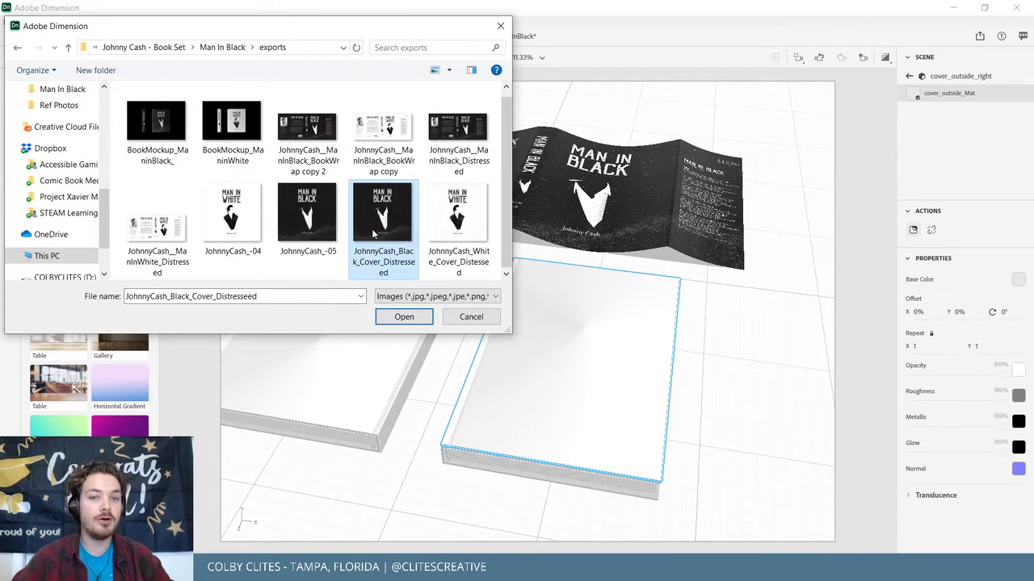
{"action": "left_click", "coordinate": [403, 317]}
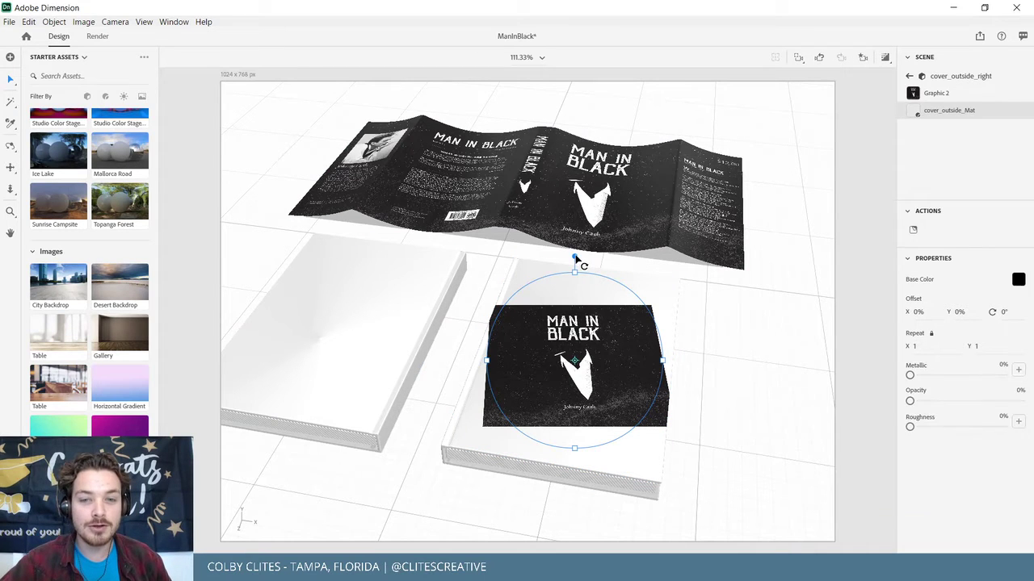
Rotate the cover graphic to 12° and scale it to 23.1%, positioning it to fill the right-hand book's front cover.
{"action": "left_click_drag", "start_coordinate": [575, 259], "coordinate": [618, 266]}
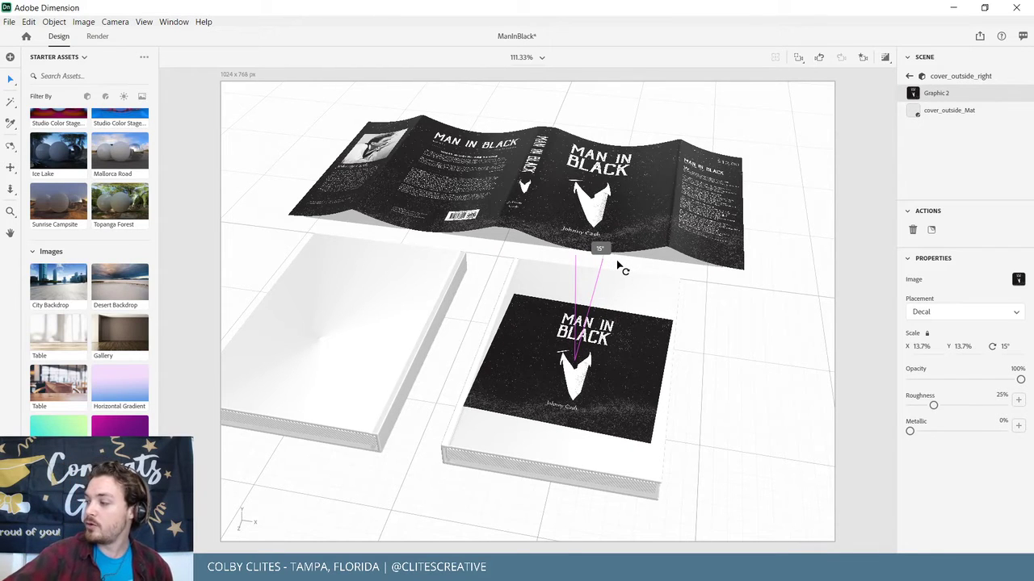
{"action": "left_click_drag", "start_coordinate": [618, 266], "coordinate": [666, 273]}
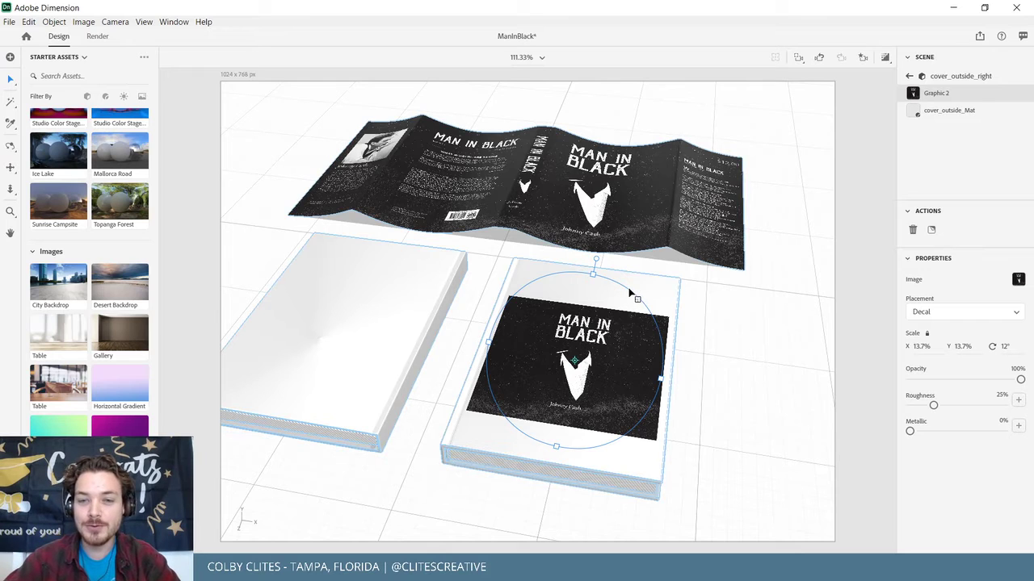
{"action": "left_click_drag", "start_coordinate": [639, 289], "coordinate": [706, 257]}
{"action": "left_click_drag", "start_coordinate": [640, 353], "coordinate": [631, 365]}
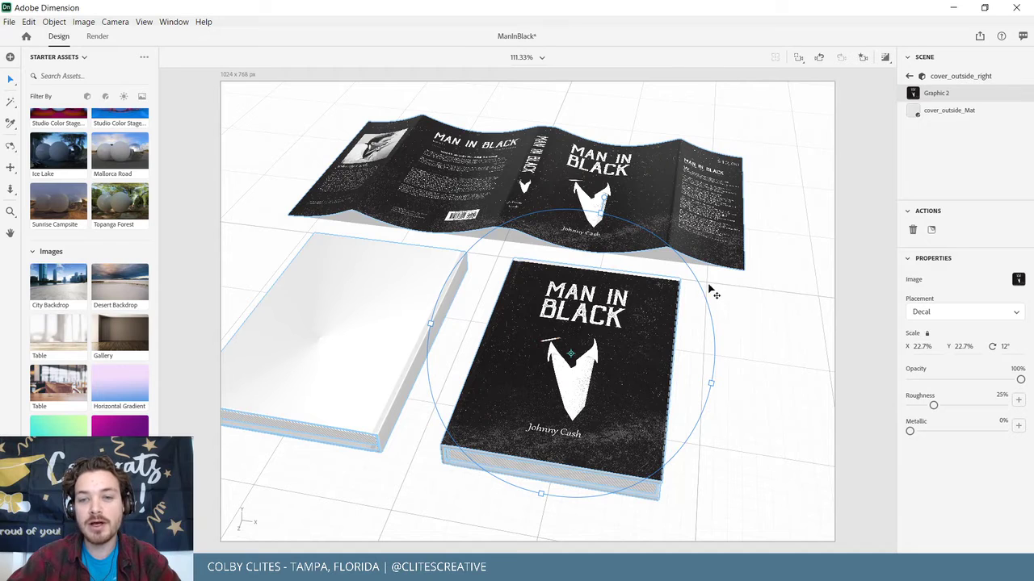
{"action": "left_click_drag", "start_coordinate": [704, 288], "coordinate": [702, 288]}
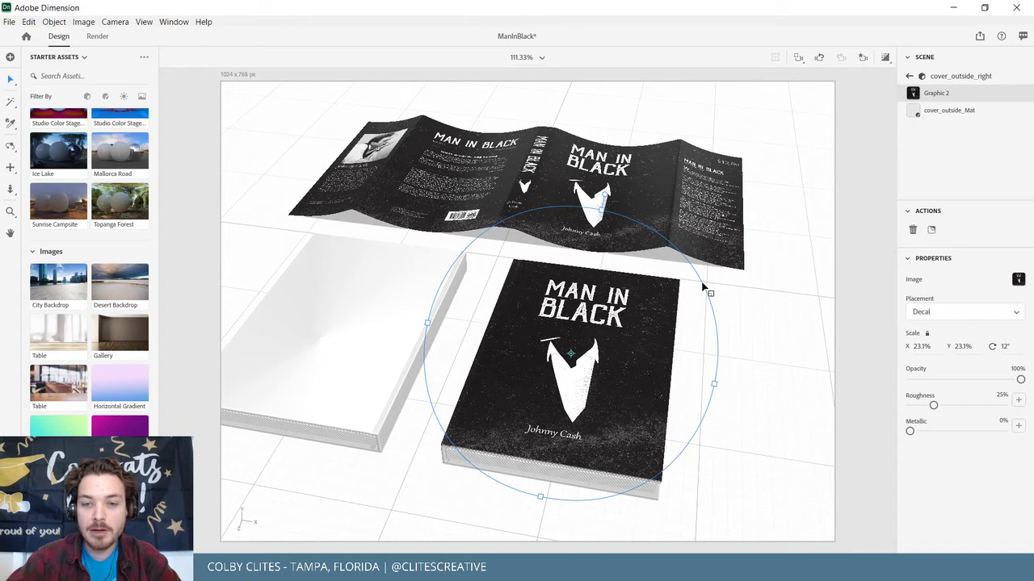
{"action": "left_click", "coordinate": [781, 307]}
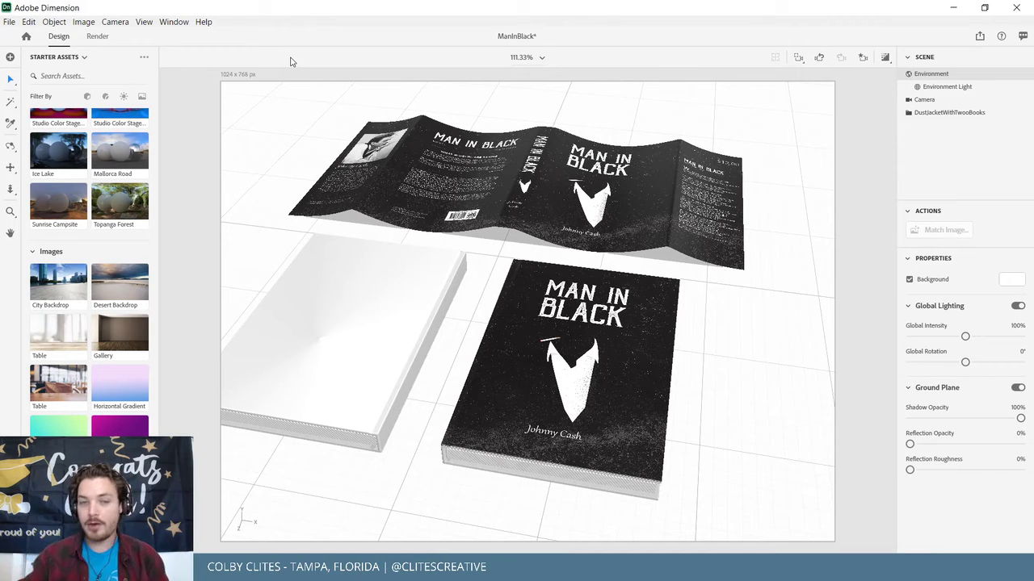
Save the ManInBlack scene under its existing name.
{"action": "left_click", "coordinate": [210, 115]}
{"action": "left_click", "coordinate": [9, 22]}
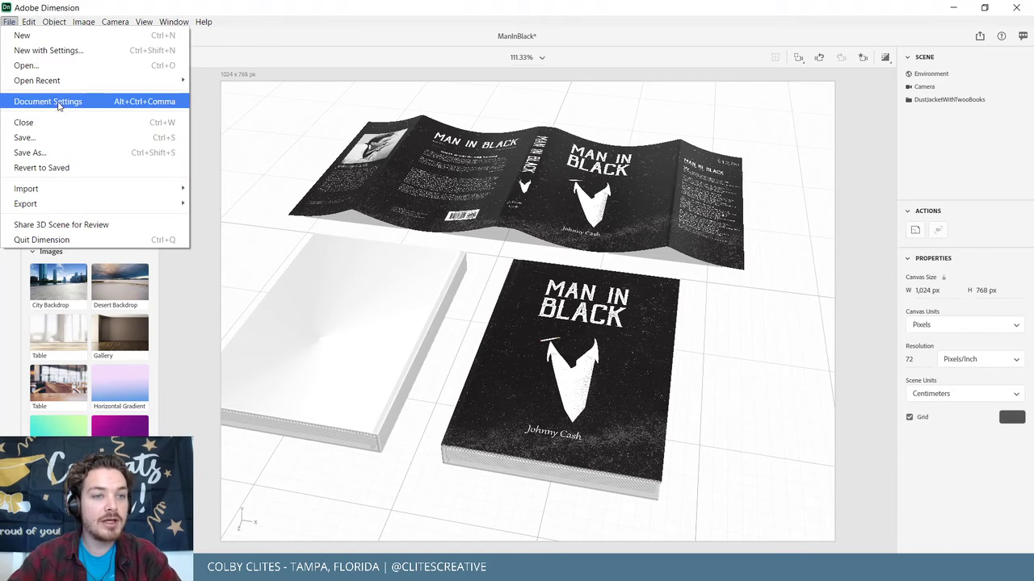
{"action": "left_click", "coordinate": [25, 137]}
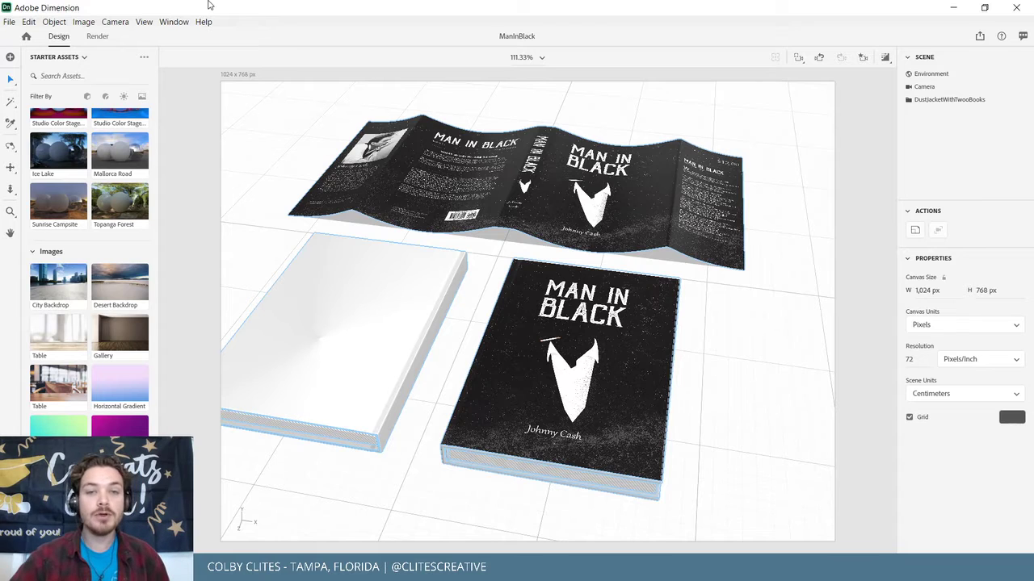
{"action": "left_click", "coordinate": [226, 122]}
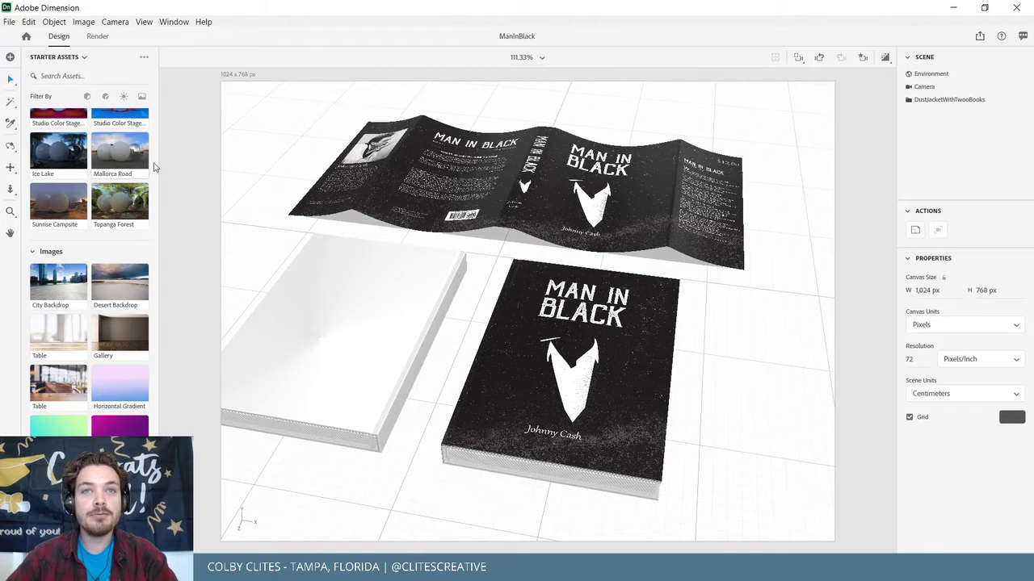
Place the JohnnyCash__ManInBlack_Distressed image from the exports folder as a graphic on the left-hand book's outside cover.
{"action": "scroll", "coordinate": [247, 207], "scroll_direction": "up", "scroll_amount": 1}
{"action": "left_click", "coordinate": [345, 251]}
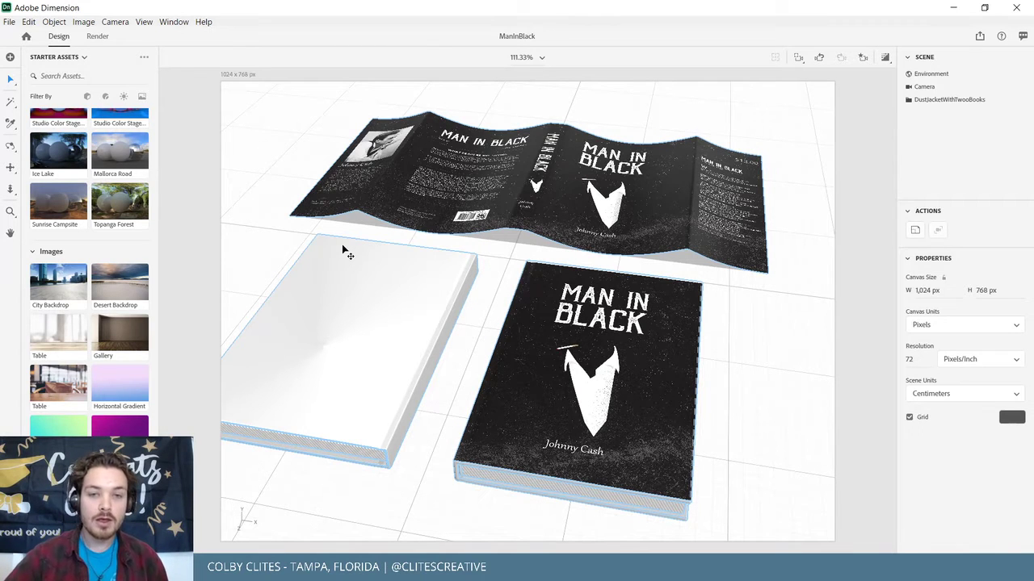
{"action": "left_click", "coordinate": [242, 286]}
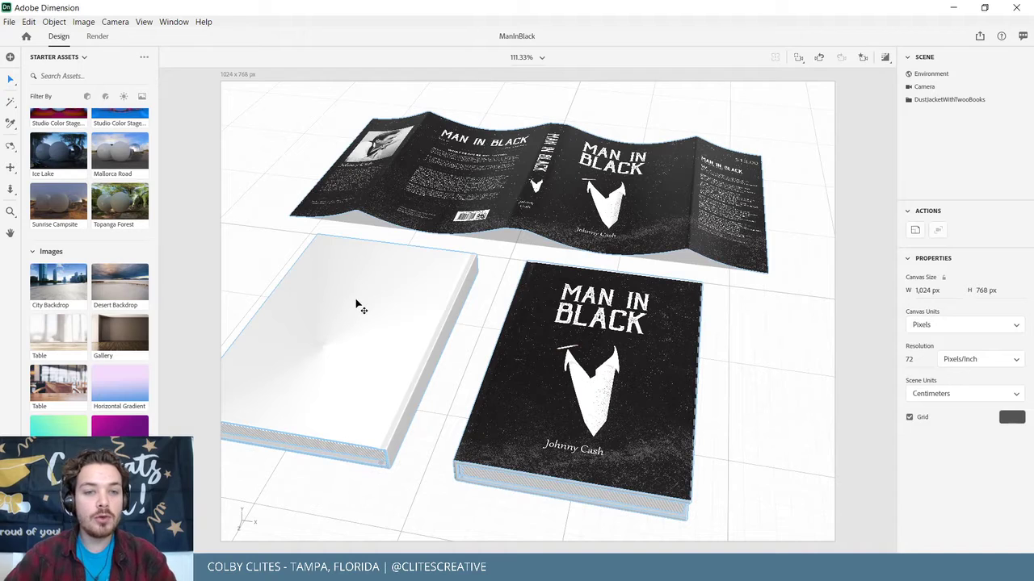
{"action": "left_click", "coordinate": [358, 302]}
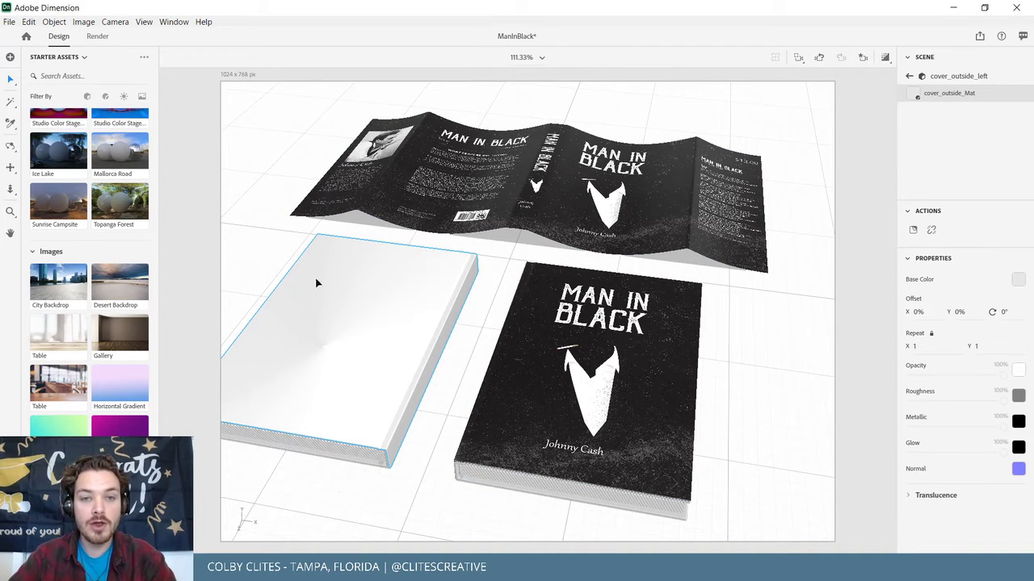
{"action": "left_click_drag", "start_coordinate": [295, 255], "coordinate": [298, 258]}
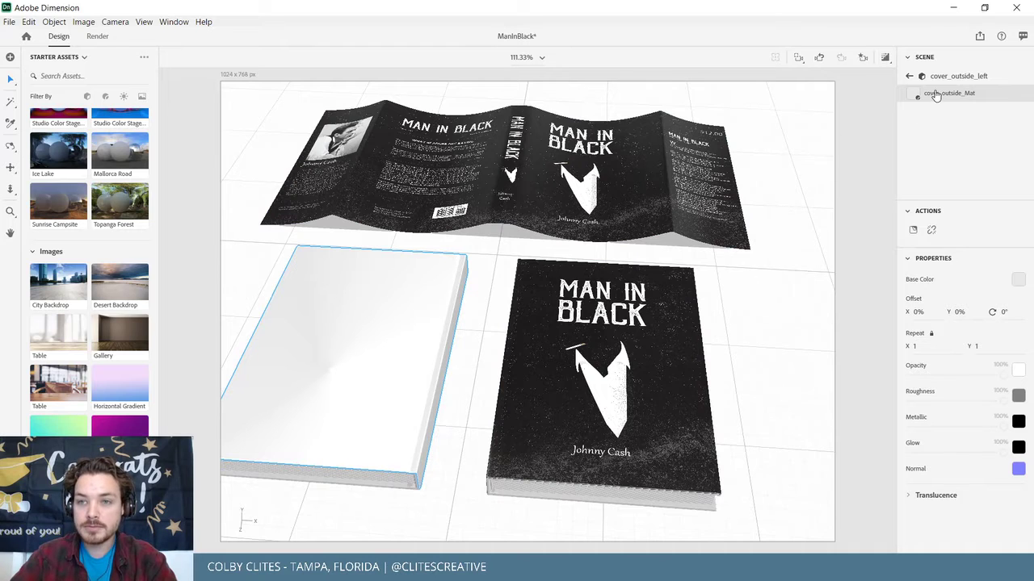
{"action": "left_click", "coordinate": [912, 230]}
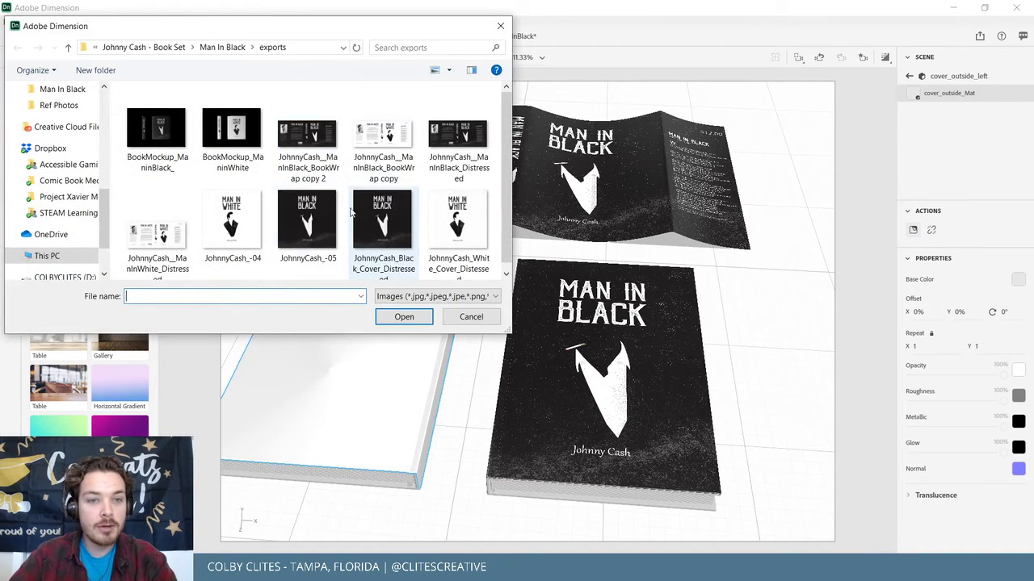
{"action": "left_click", "coordinate": [458, 136]}
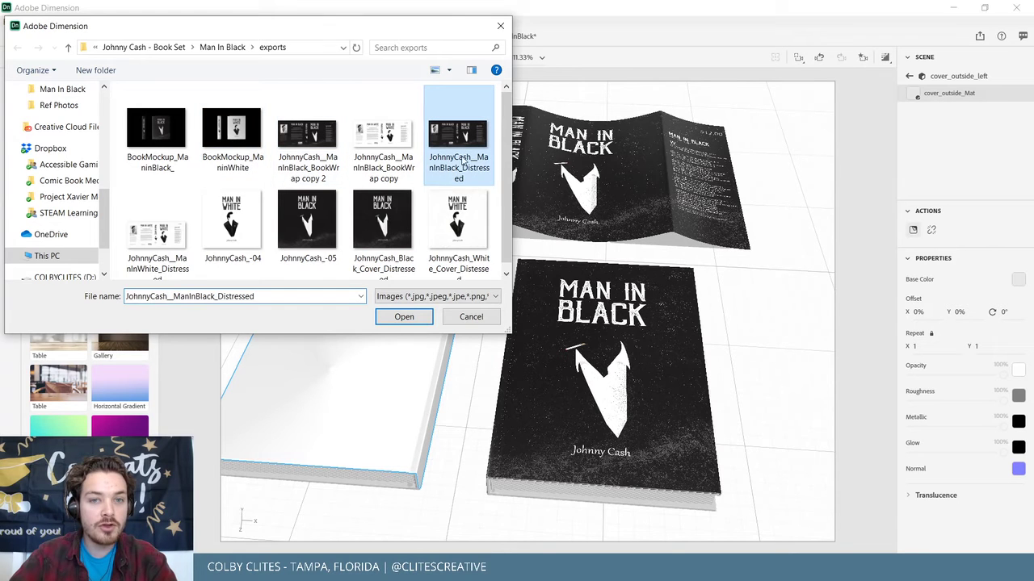
{"action": "left_click", "coordinate": [404, 316]}
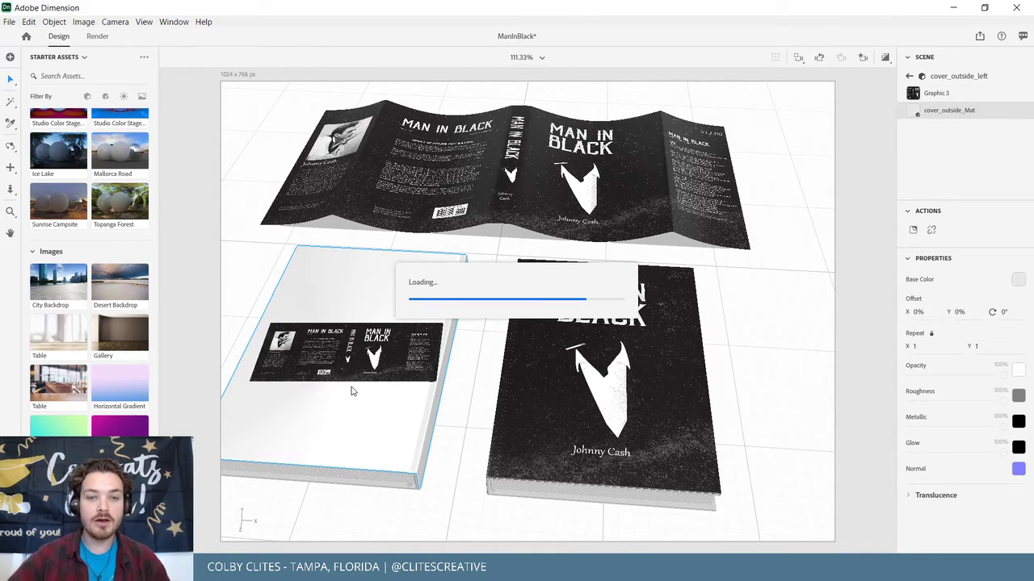
Rotate the dust jacket graphic on the left-hand book's outside cover to 4° and scale it to 48%.
{"action": "left_click", "coordinate": [356, 338]}
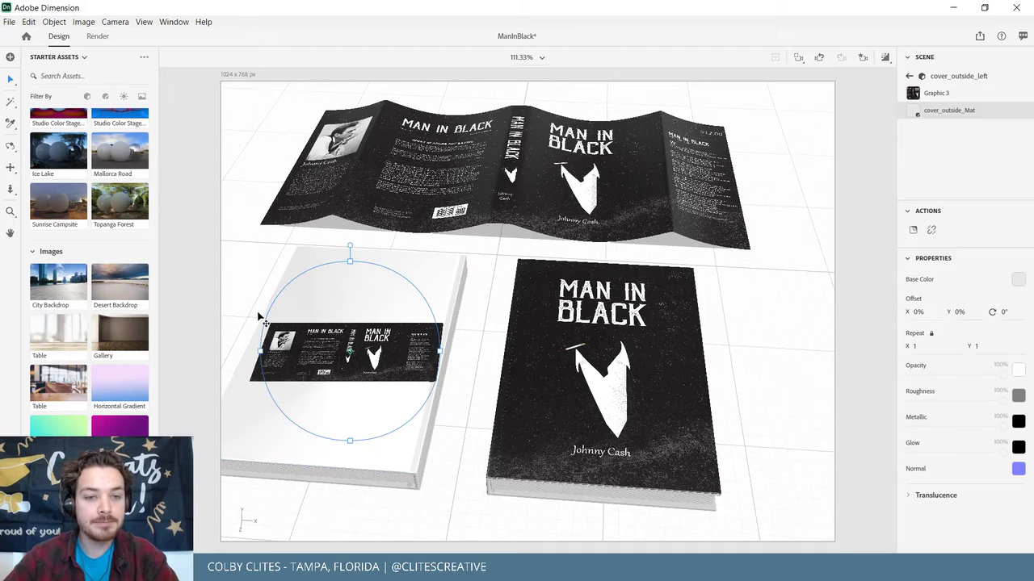
{"action": "key", "text": "f"}
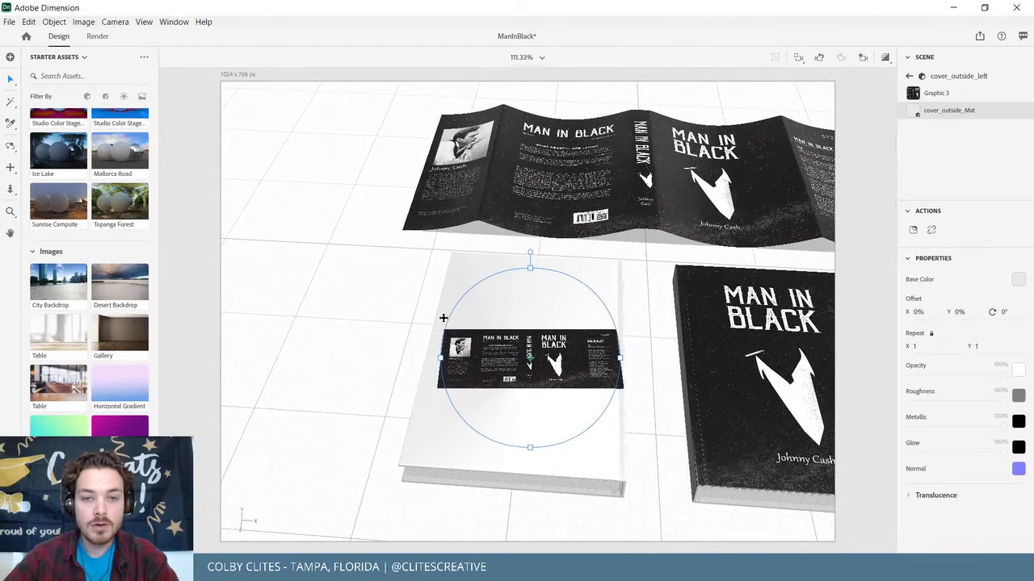
{"action": "left_click", "coordinate": [529, 250]}
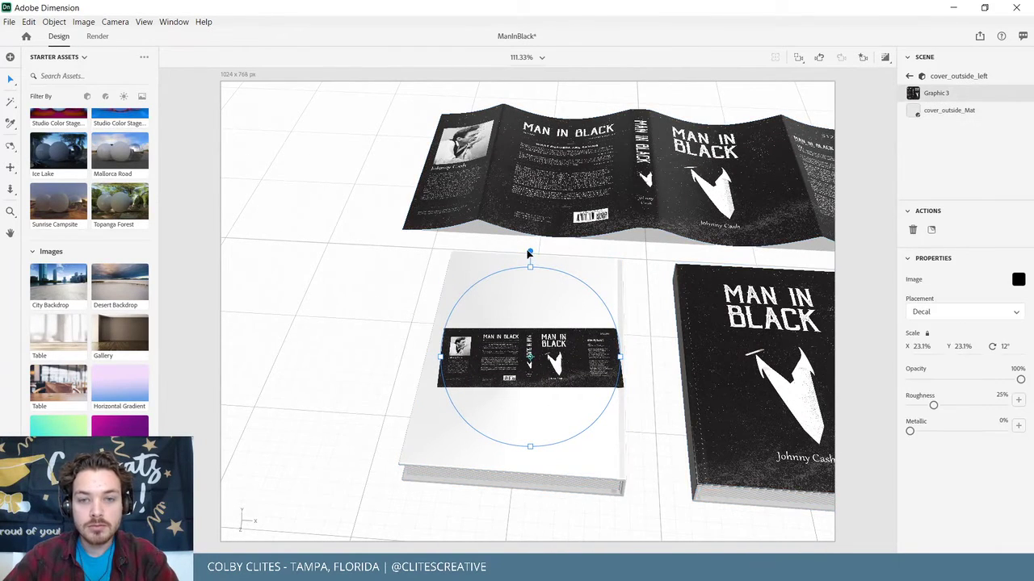
{"action": "left_click_drag", "start_coordinate": [540, 252], "coordinate": [323, 140]}
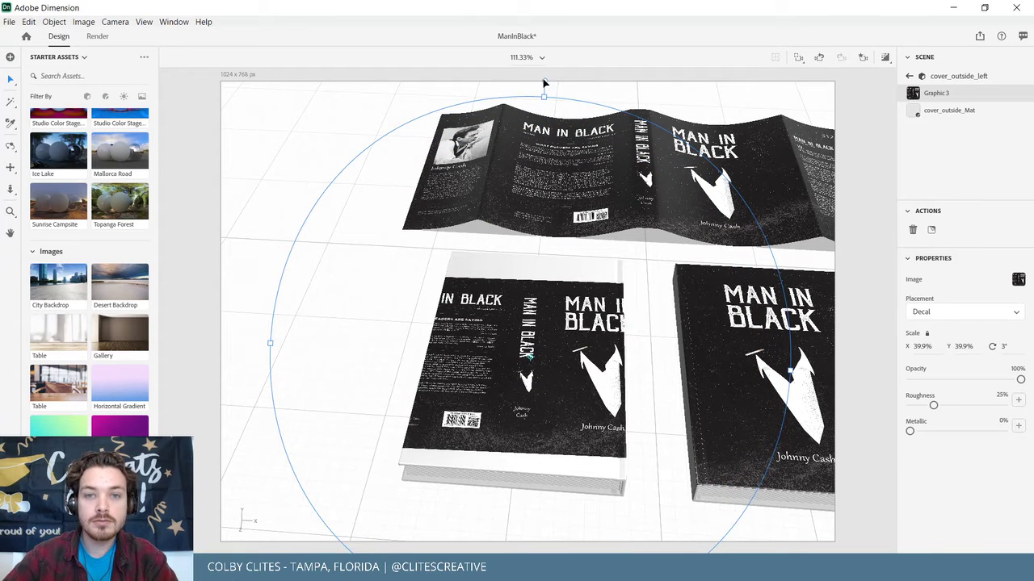
{"action": "left_click_drag", "start_coordinate": [549, 86], "coordinate": [554, 84]}
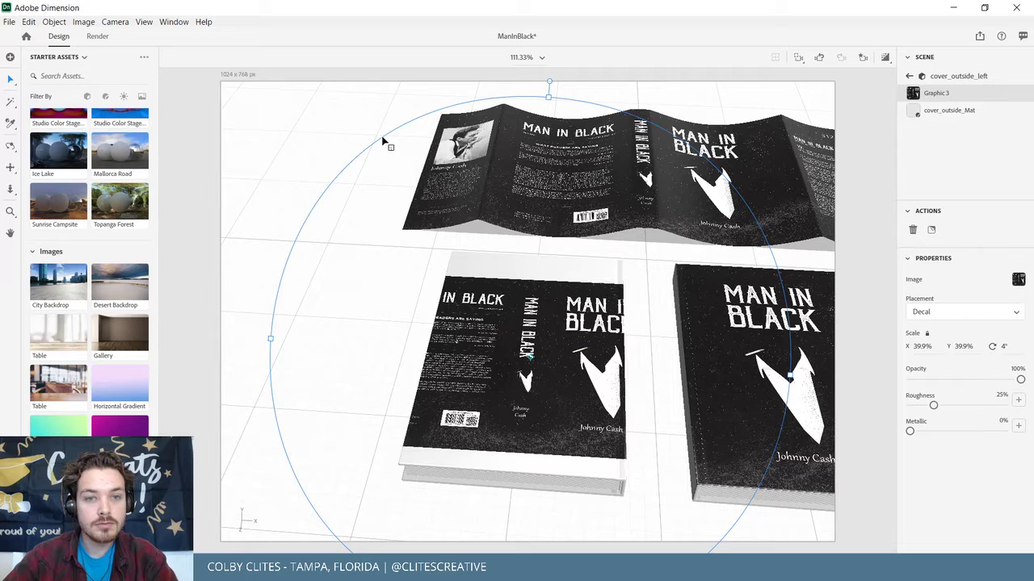
{"action": "left_click_drag", "start_coordinate": [383, 140], "coordinate": [358, 116]}
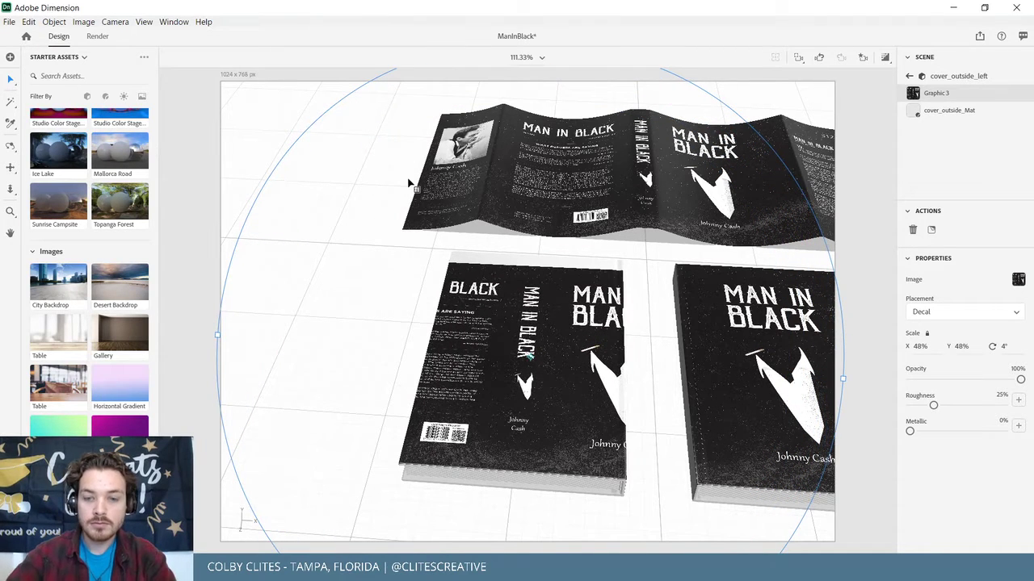
Move the graphic so its back-cover panel covers the left-hand book, and scale it to 53.4%.
{"action": "key", "text": "f"}
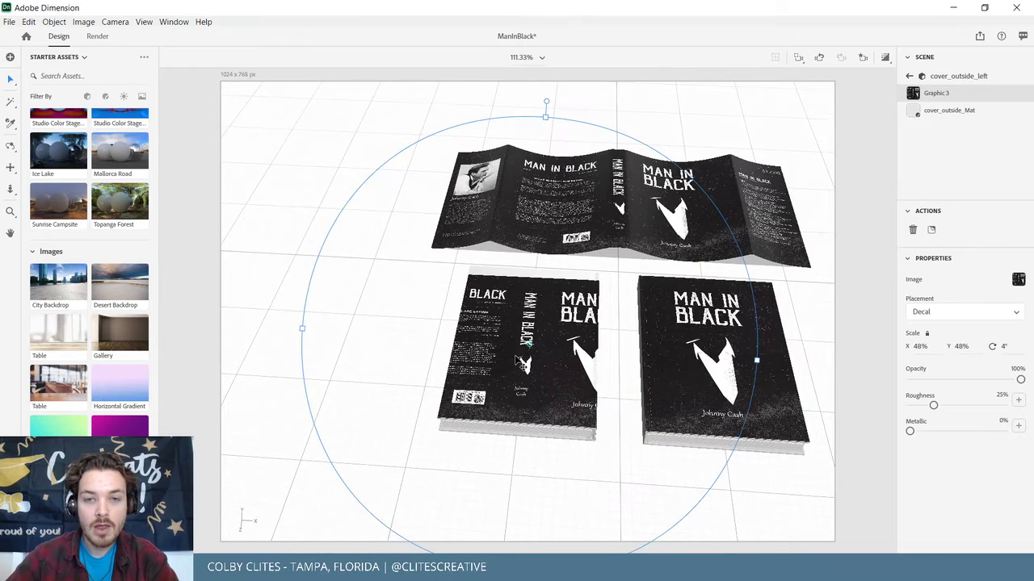
{"action": "left_click_drag", "start_coordinate": [587, 315], "coordinate": [634, 321]}
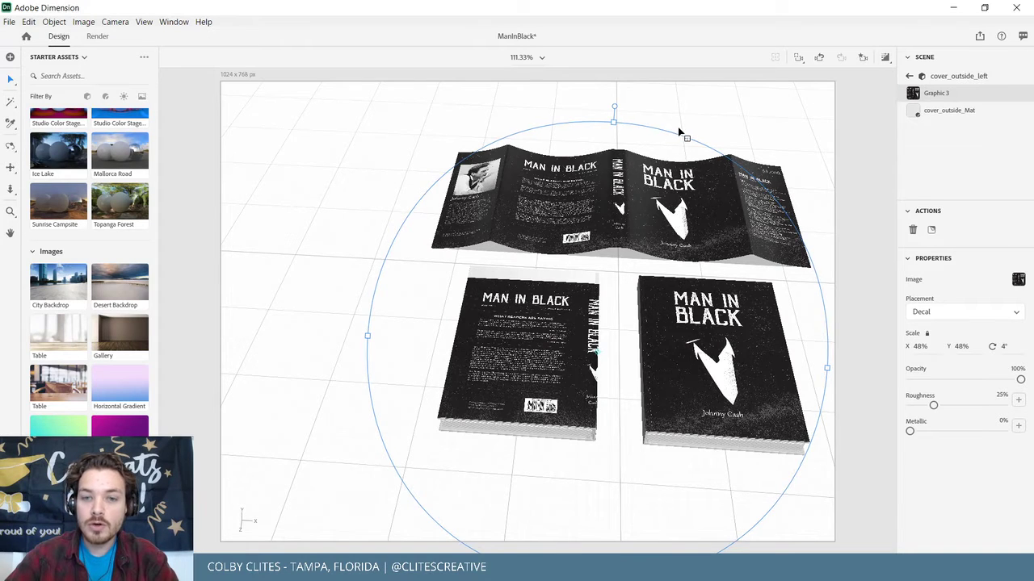
{"action": "left_click_drag", "start_coordinate": [678, 127], "coordinate": [699, 113]}
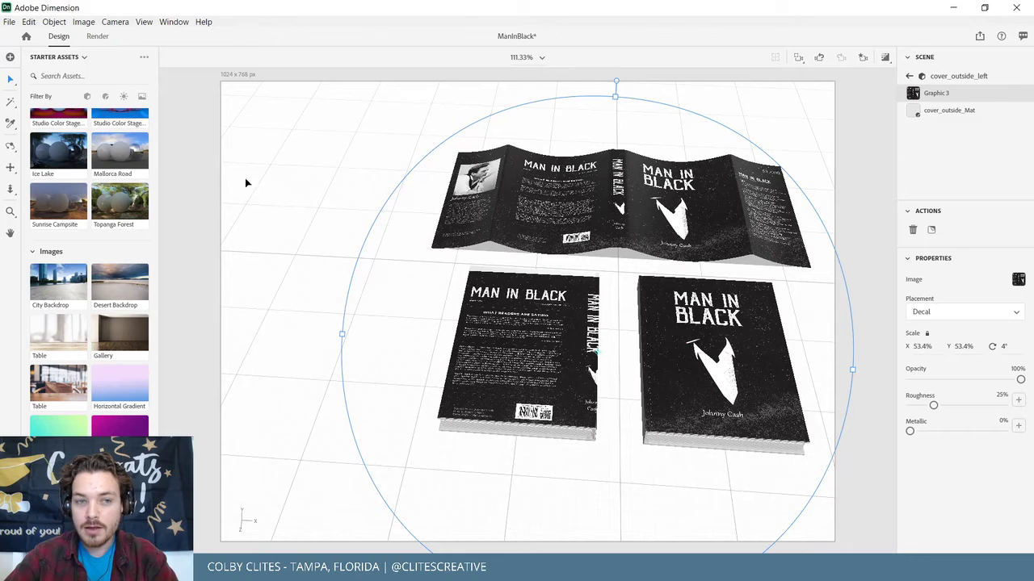
Reselect the dust jacket graphic on the left-hand book's outside cover and delete it.
{"action": "left_click", "coordinate": [206, 184]}
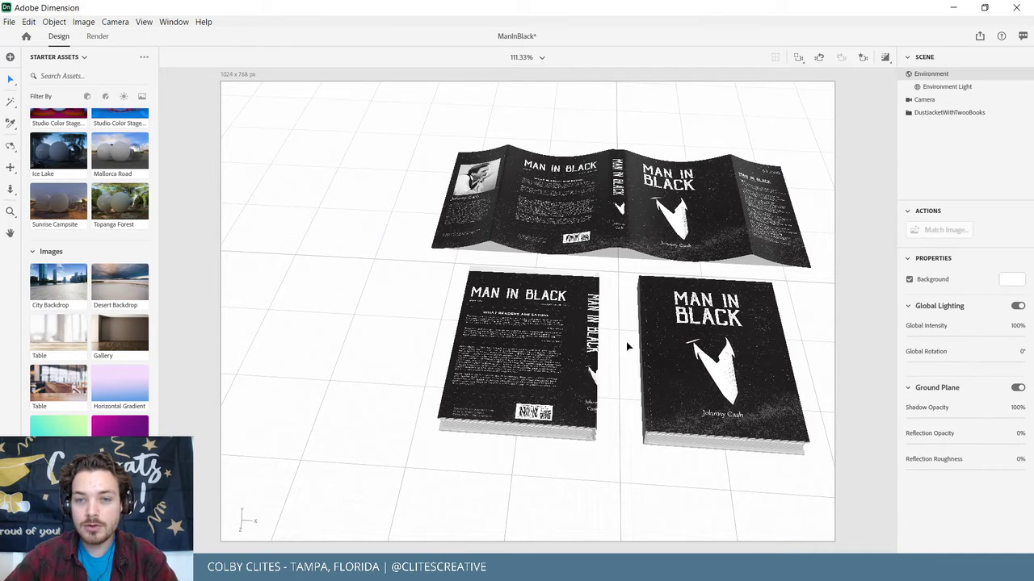
{"action": "left_click", "coordinate": [572, 365]}
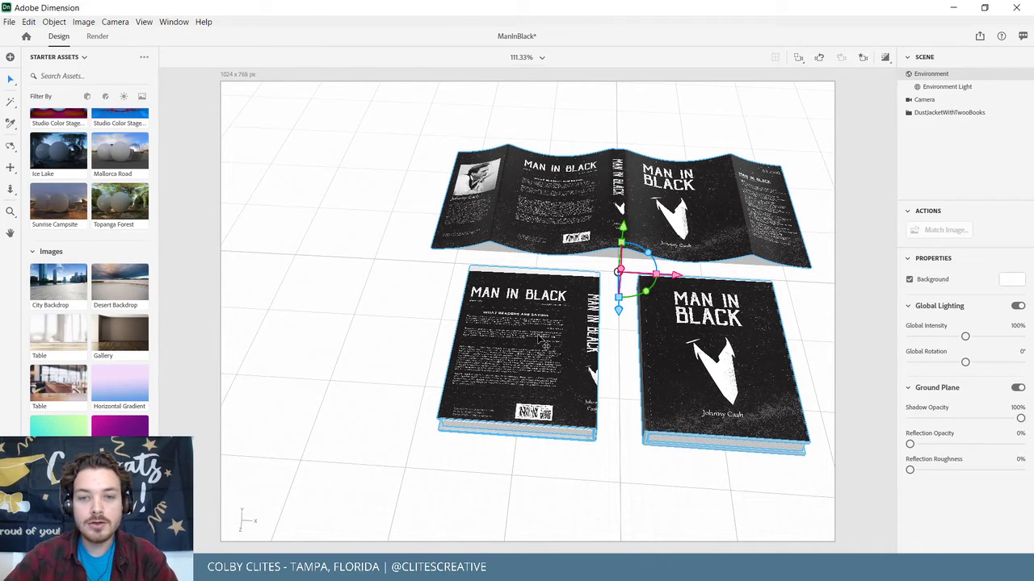
{"action": "double_click", "coordinate": [545, 345]}
{"action": "double_click", "coordinate": [578, 311]}
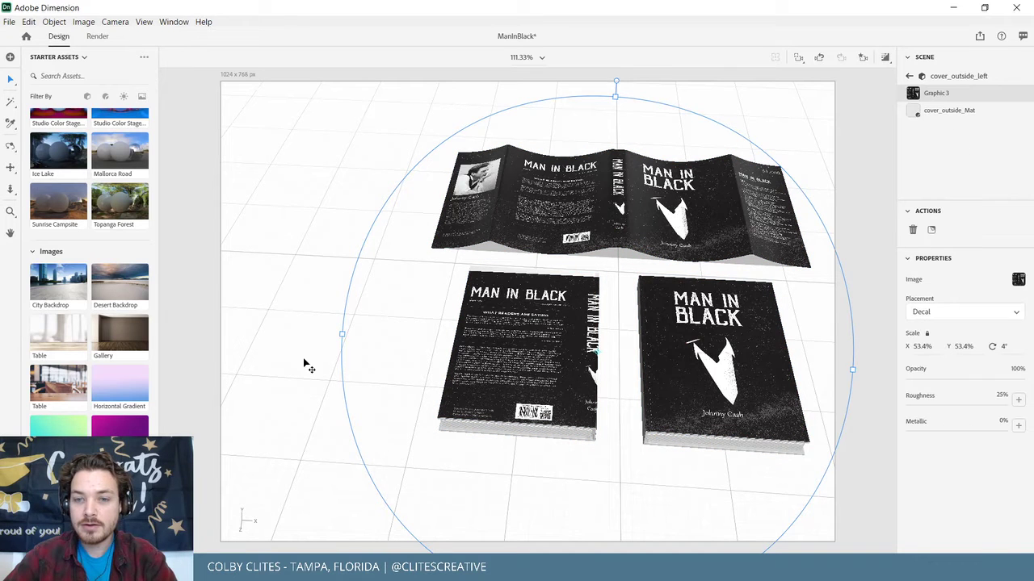
{"action": "left_click", "coordinate": [528, 301]}
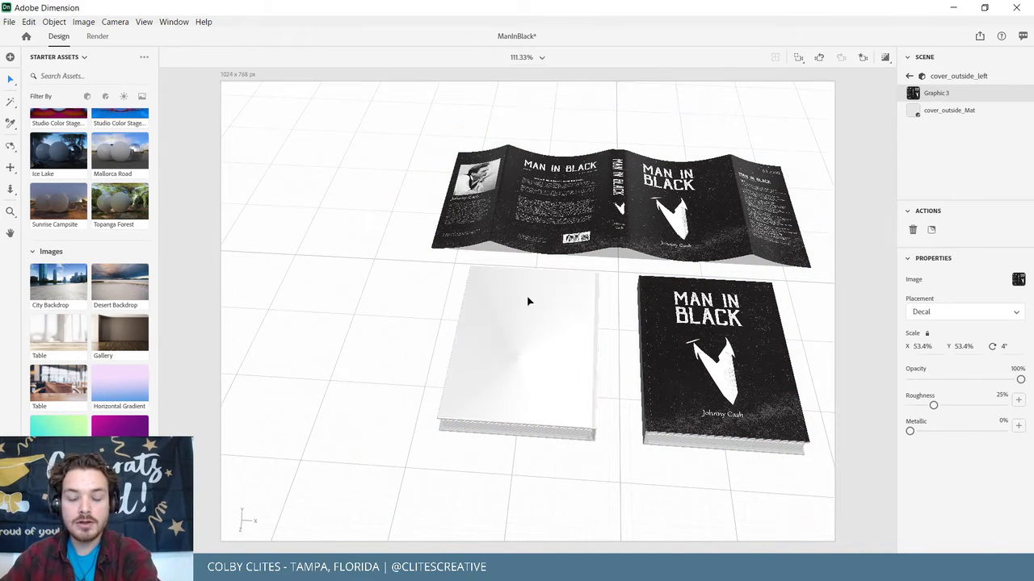
{"action": "left_click", "coordinate": [193, 170]}
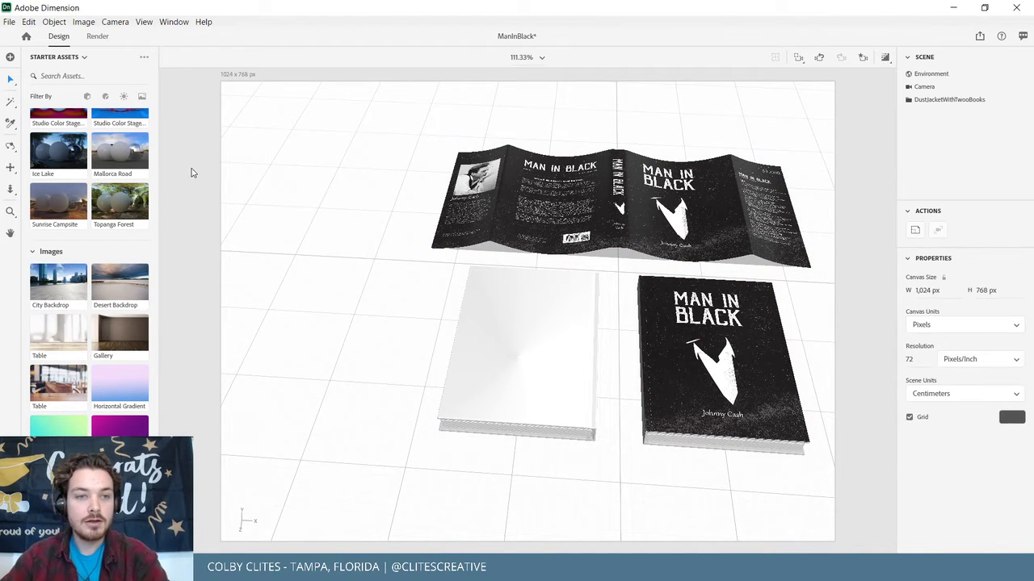
Save the ManInBlack scene and close Adobe Dimension.
{"action": "left_click", "coordinate": [10, 22]}
{"action": "key", "text": "Escape"}
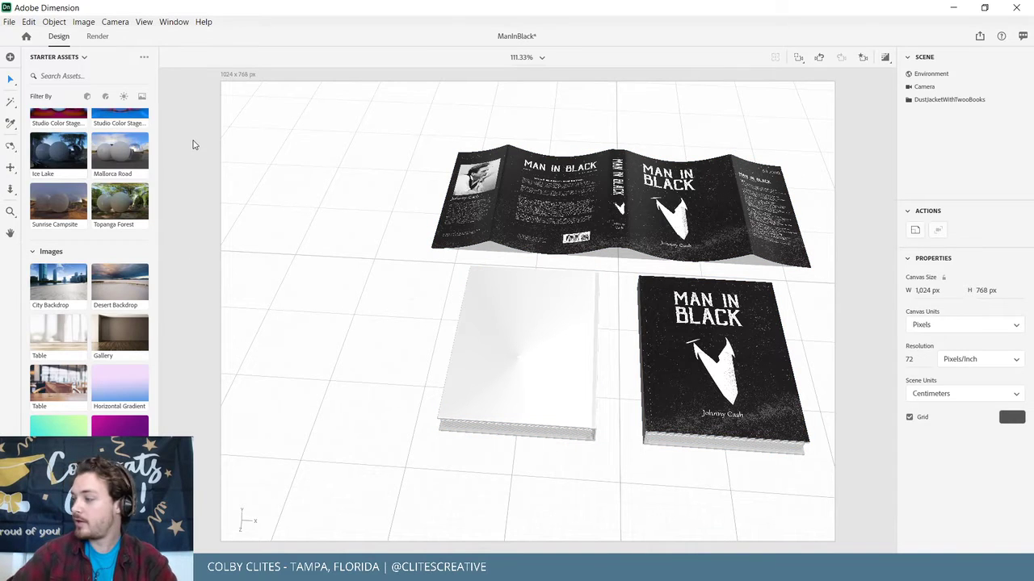
{"action": "key", "text": "ctrl+s"}
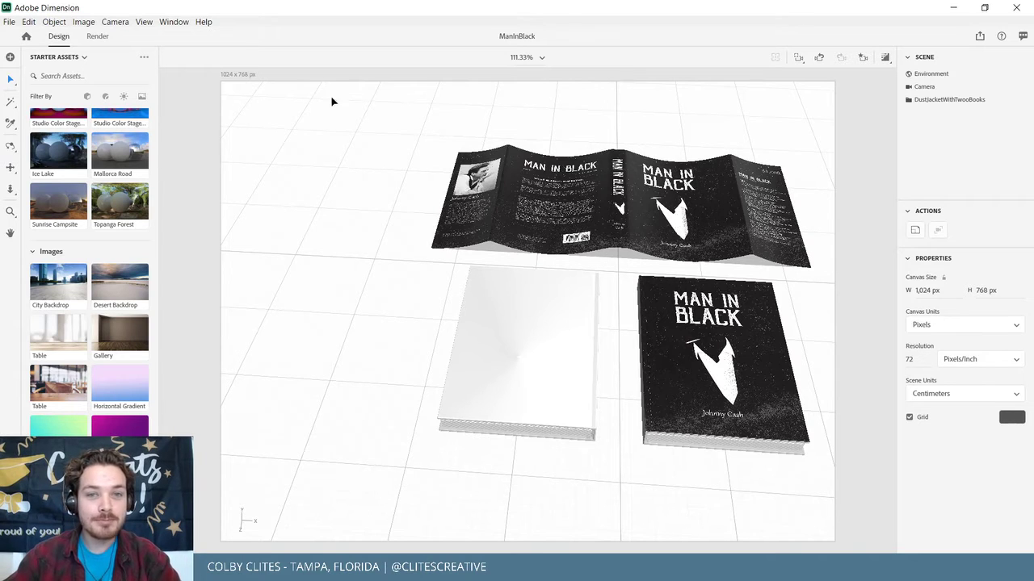
{"action": "left_click", "coordinate": [1020, 8]}
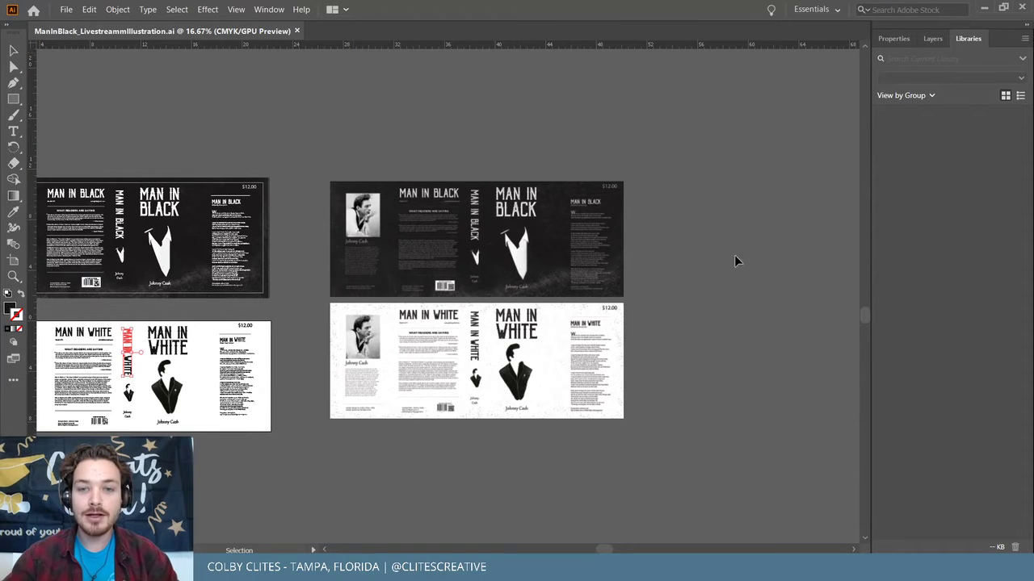
Examine the Man In White and Man In Black dust jacket and front cover layouts in the Adobe Illustrator document.
{"action": "scroll", "coordinate": [652, 233], "scroll_direction": "up", "scroll_amount": 1}
{"action": "scroll", "coordinate": [638, 233], "scroll_direction": "down", "scroll_amount": 3}
{"action": "scroll", "coordinate": [496, 343], "scroll_direction": "up", "scroll_amount": 3, "text": "alt"}
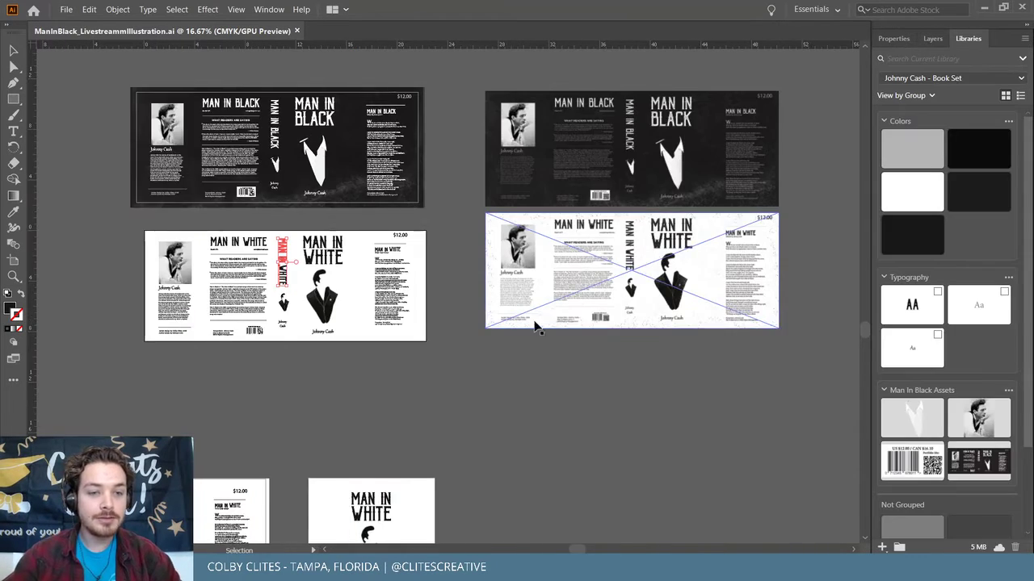
{"action": "scroll", "coordinate": [497, 343], "scroll_direction": "down", "scroll_amount": 3}
{"action": "scroll", "coordinate": [530, 268], "scroll_direction": "left", "scroll_amount": 2}
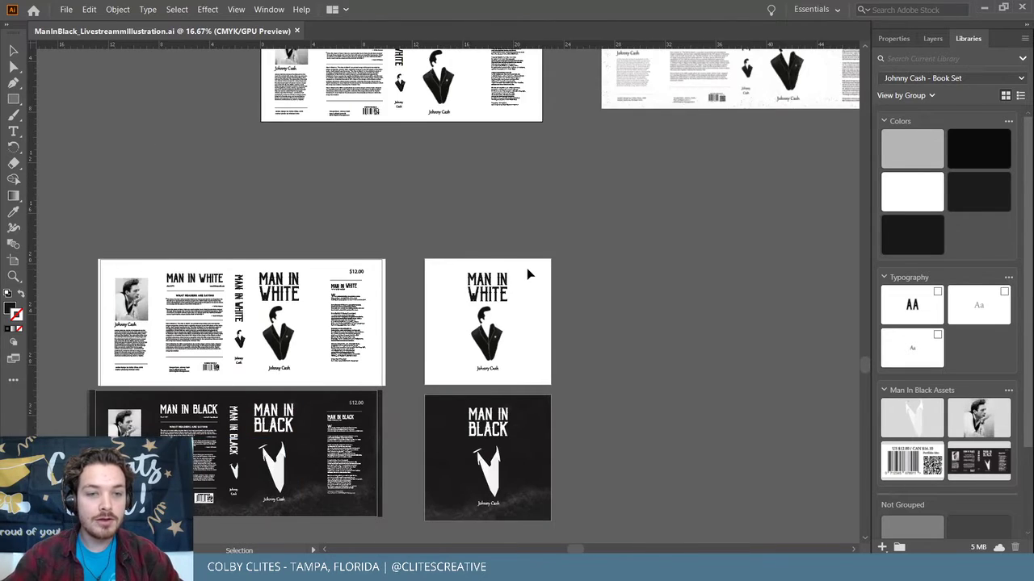
{"action": "scroll", "coordinate": [526, 269], "scroll_direction": "down", "scroll_amount": 3}
{"action": "scroll", "coordinate": [527, 271], "scroll_direction": "up", "scroll_amount": 3}
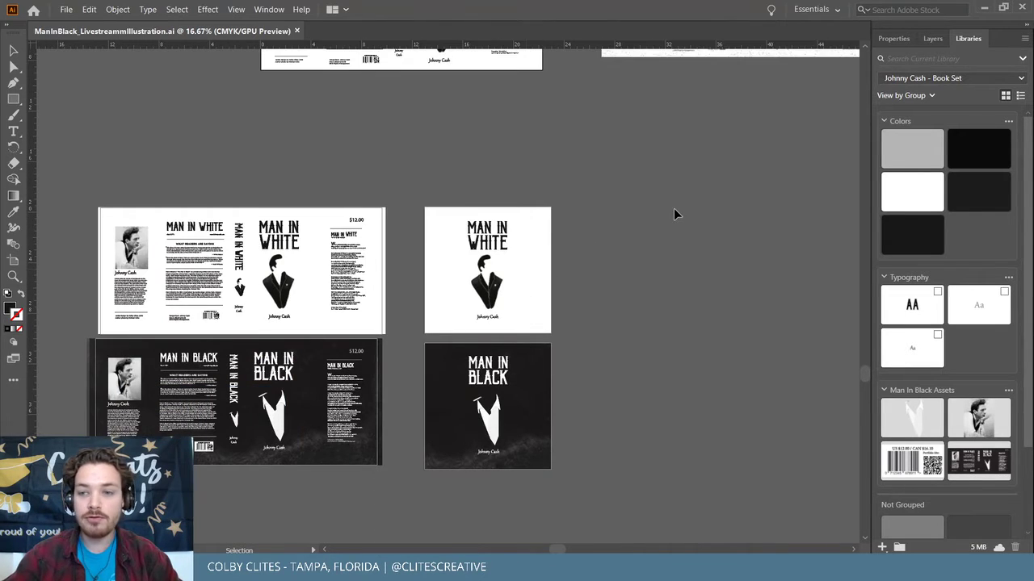
{"action": "scroll", "coordinate": [666, 214], "scroll_direction": "down", "scroll_amount": 1}
{"action": "scroll", "coordinate": [664, 209], "scroll_direction": "up", "scroll_amount": 1, "text": "alt"}
{"action": "scroll", "coordinate": [664, 209], "scroll_direction": "left", "scroll_amount": 1}
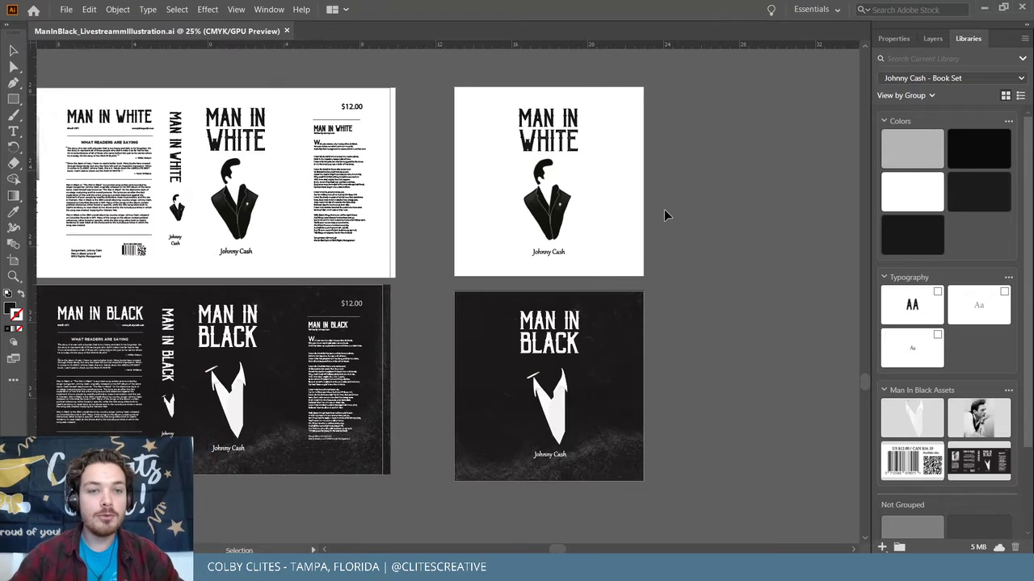
{"action": "scroll", "coordinate": [574, 166], "scroll_direction": "left", "scroll_amount": 1}
{"action": "scroll", "coordinate": [509, 109], "scroll_direction": "left", "scroll_amount": 1}
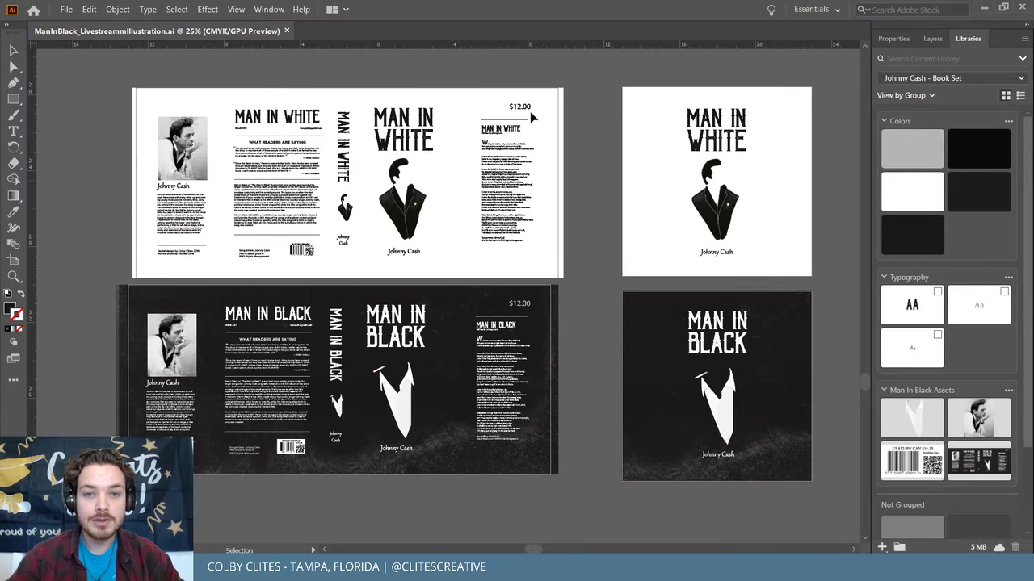
{"action": "scroll", "coordinate": [603, 140], "scroll_direction": "up", "scroll_amount": 1}
{"action": "scroll", "coordinate": [603, 140], "scroll_direction": "down", "scroll_amount": 1}
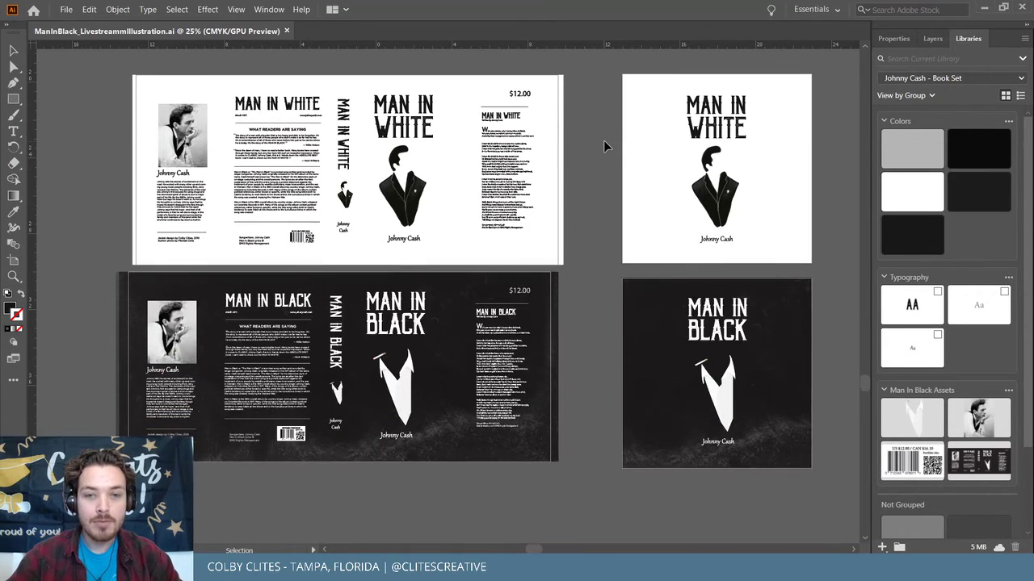
Select the $12.00 prices on both the Man In White and Man In Black jacket flaps and try to scale them together.
{"action": "key", "text": "a"}
{"action": "scroll", "coordinate": [603, 146], "scroll_direction": "up", "scroll_amount": 1, "text": "alt"}
{"action": "scroll", "coordinate": [604, 138], "scroll_direction": "up", "scroll_amount": 1}
{"action": "scroll", "coordinate": [598, 142], "scroll_direction": "up", "scroll_amount": 1}
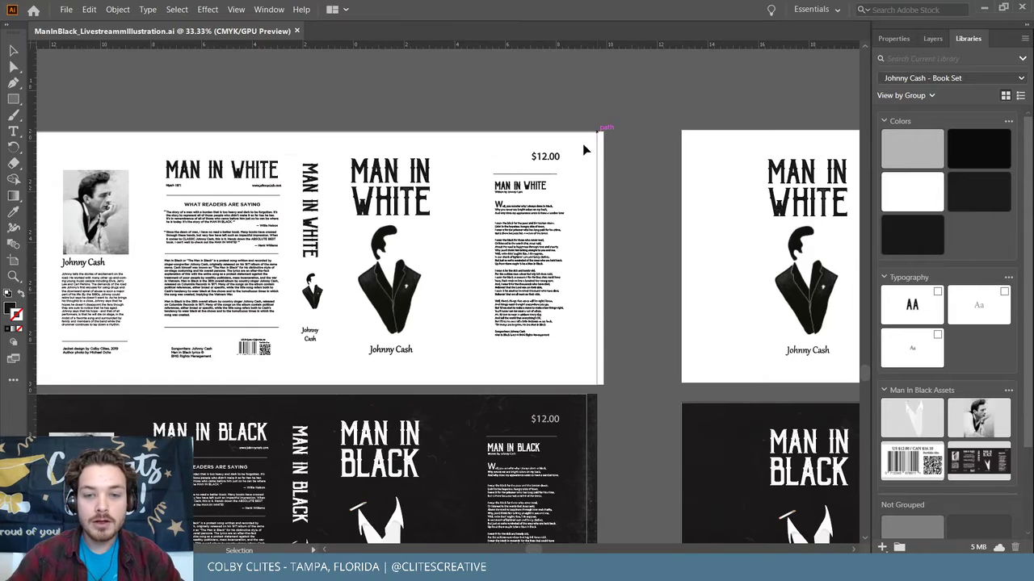
{"action": "left_click", "coordinate": [554, 160]}
{"action": "left_click_drag", "start_coordinate": [554, 160], "coordinate": [544, 426]}
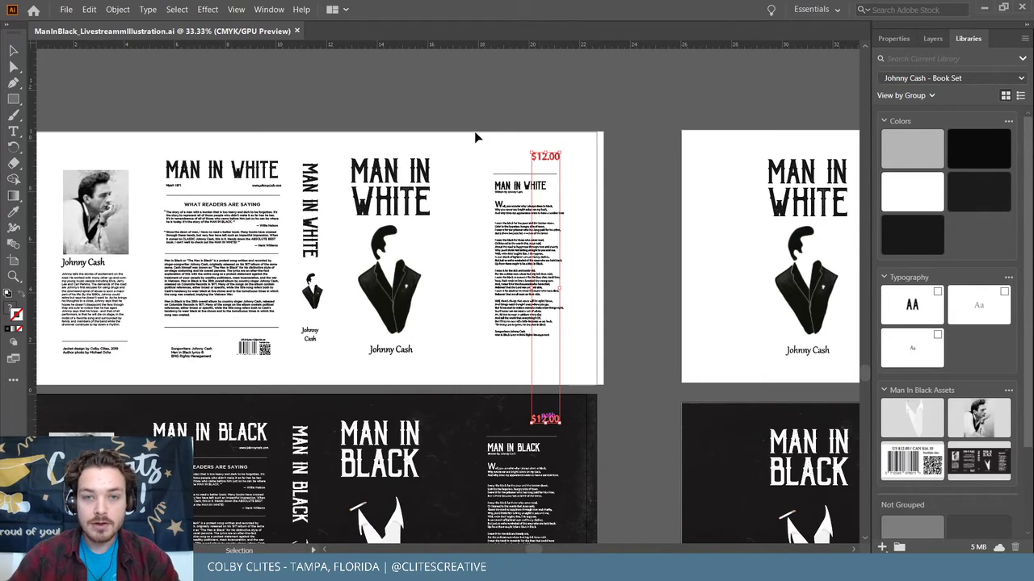
{"action": "left_click", "coordinate": [117, 9]}
{"action": "mouse_move", "coordinate": [134, 25]}
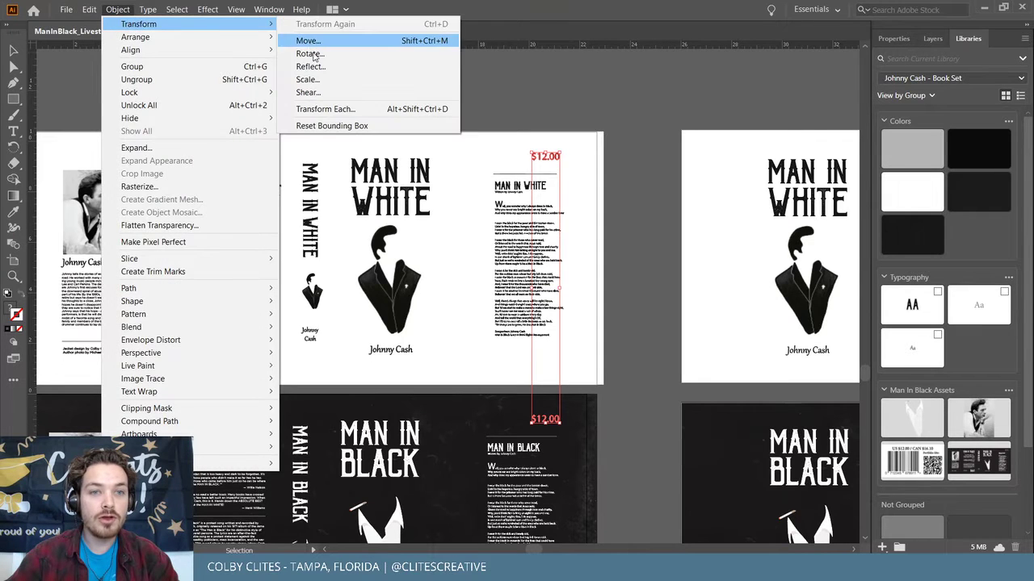
{"action": "left_click", "coordinate": [307, 79]}
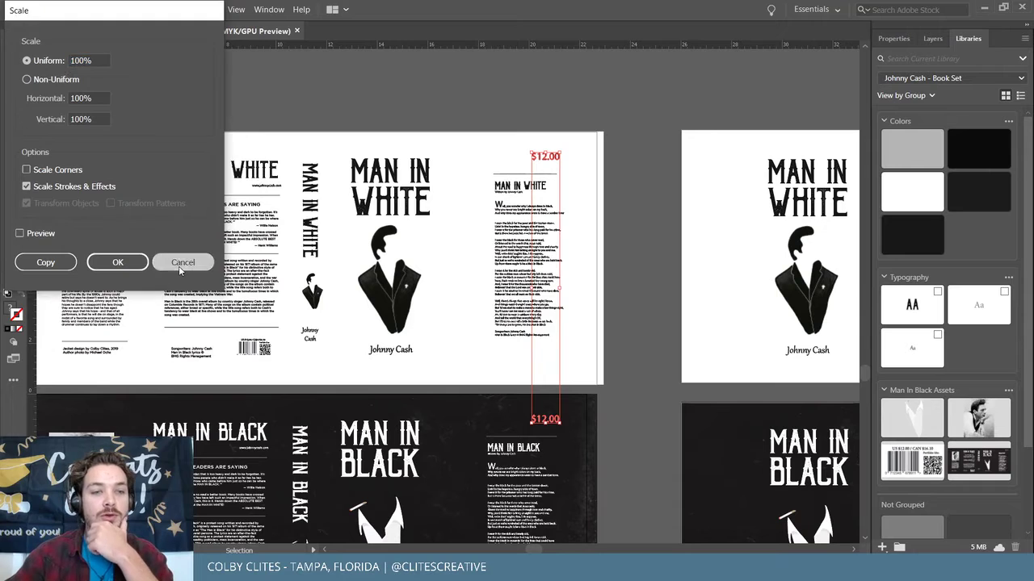
{"action": "left_click", "coordinate": [183, 262]}
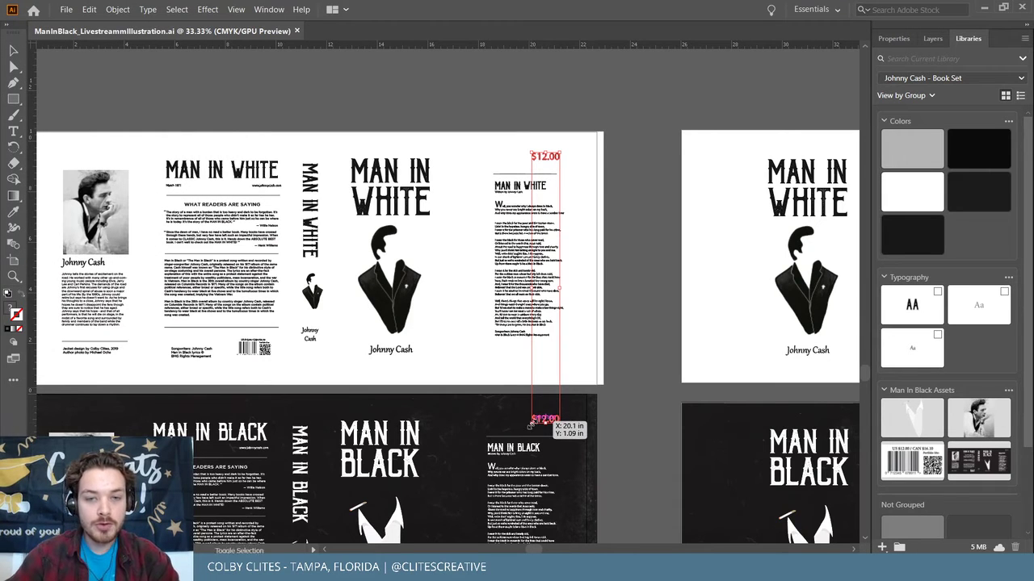
{"action": "mouse_move", "coordinate": [564, 151]}
{"action": "left_mouse_down"}
{"action": "mouse_move", "coordinate": [553, 172]}
{"action": "mouse_move", "coordinate": [566, 161]}
{"action": "left_mouse_up"}
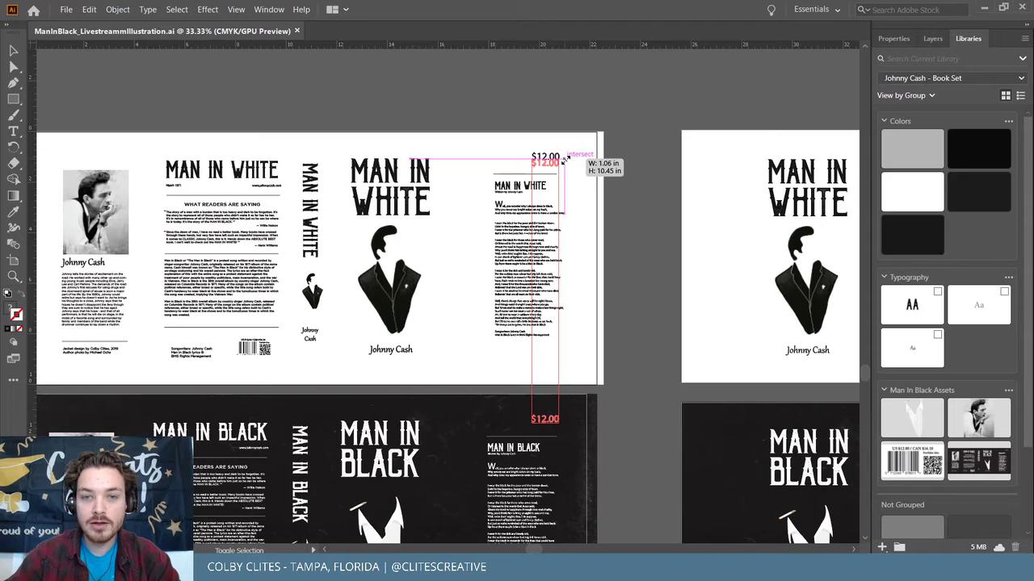
{"action": "mouse_move", "coordinate": [565, 161]}
{"action": "left_mouse_down"}
{"action": "mouse_move", "coordinate": [573, 158]}
{"action": "mouse_move", "coordinate": [565, 154]}
{"action": "left_mouse_up"}
Move only the $12.00 price on the Man In White jacket flap slightly straight down, and deselect it.
{"action": "key", "text": "ctrl+plus"}
{"action": "key", "text": "ctrl+plus"}
{"action": "key", "text": "ctrl+plus"}
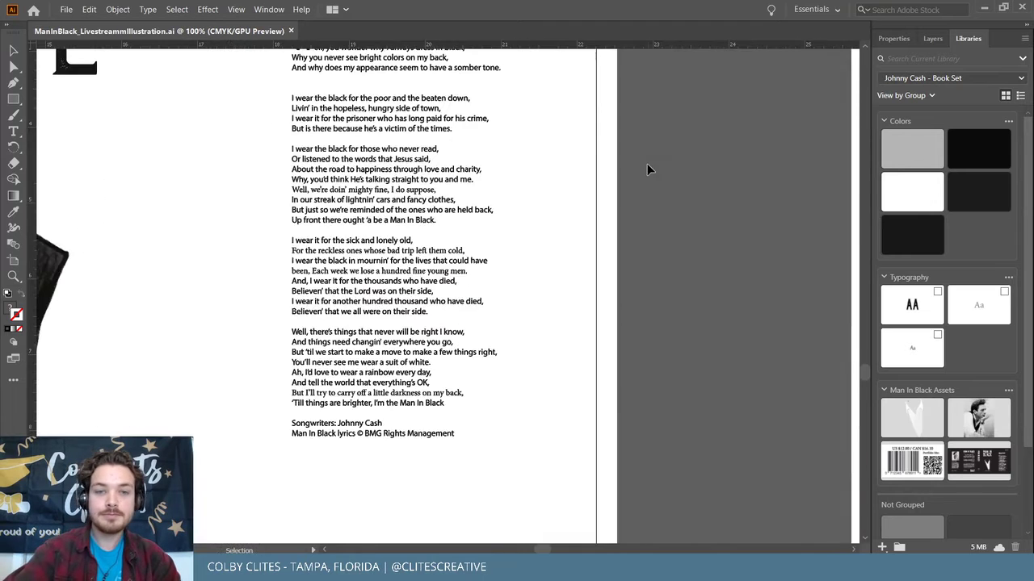
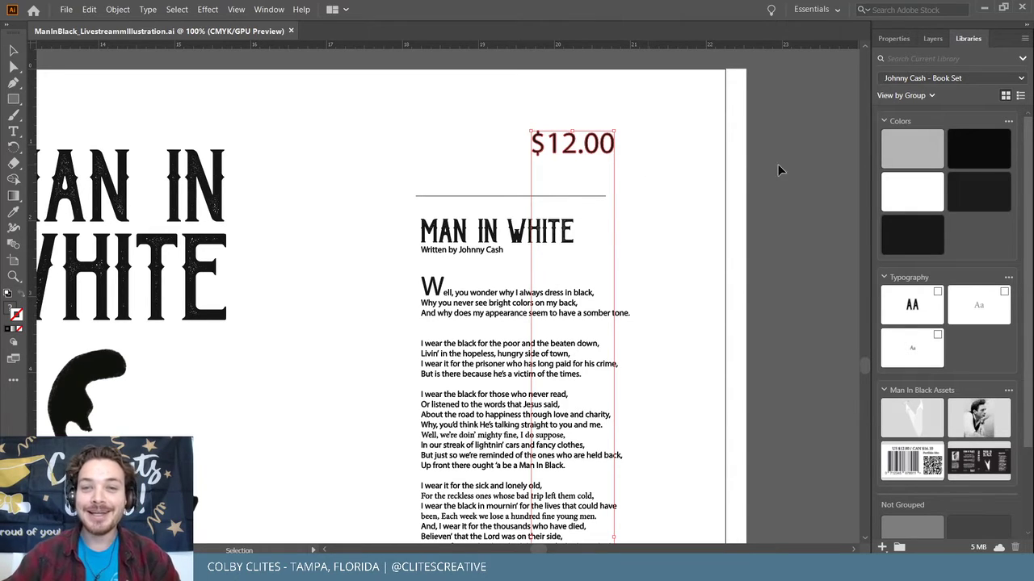
{"action": "left_click", "coordinate": [635, 162]}
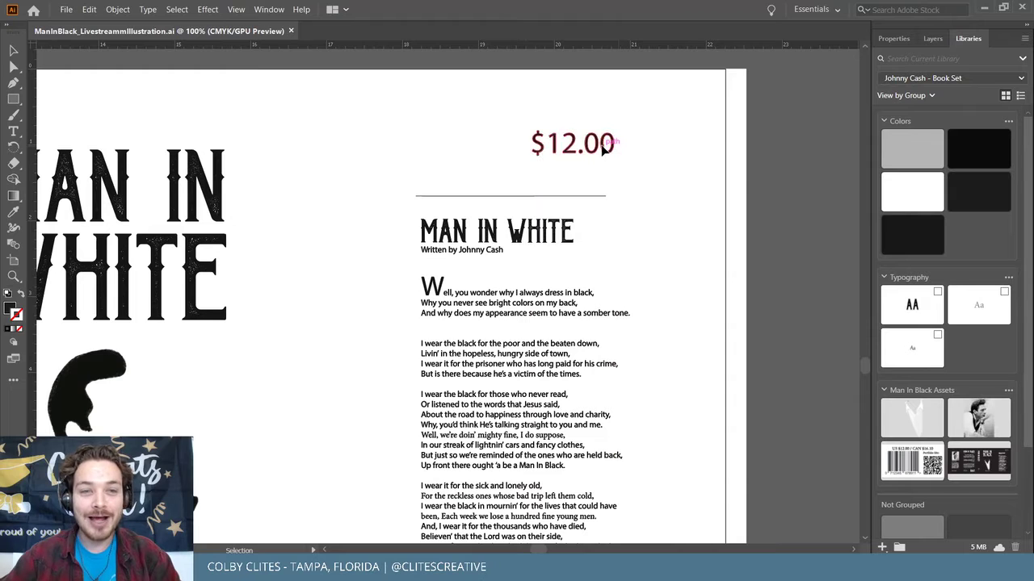
{"action": "left_click_drag", "start_coordinate": [606, 144], "coordinate": [602, 158], "text": "shift"}
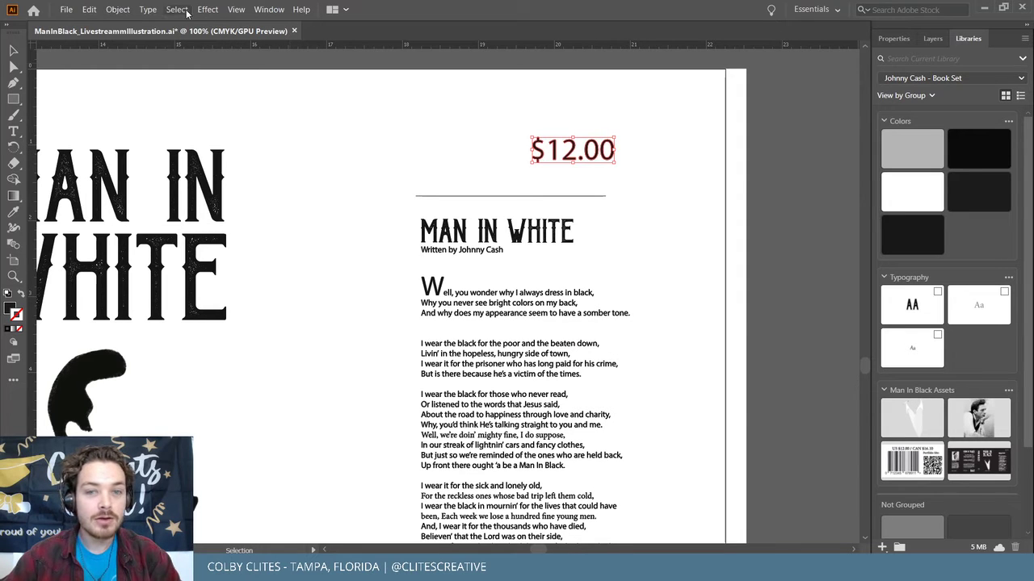
{"action": "left_click", "coordinate": [796, 177]}
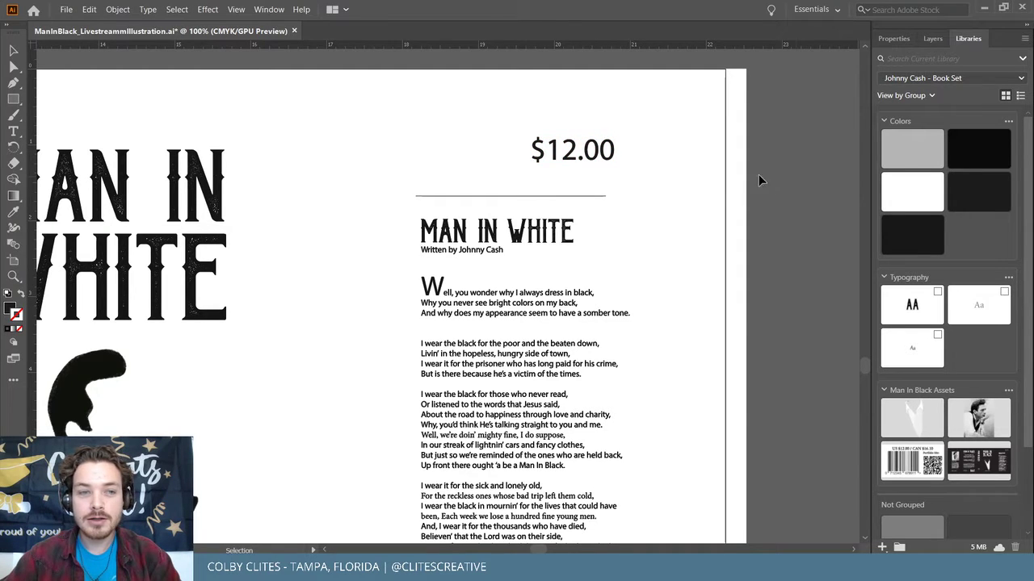
Draw a filled rectangle from the Man In White flap's upper outer corner to the outer edge of the $12.00 price.
{"action": "left_click", "coordinate": [13, 99]}
{"action": "left_click_drag", "start_coordinate": [725, 70], "coordinate": [614, 146]}
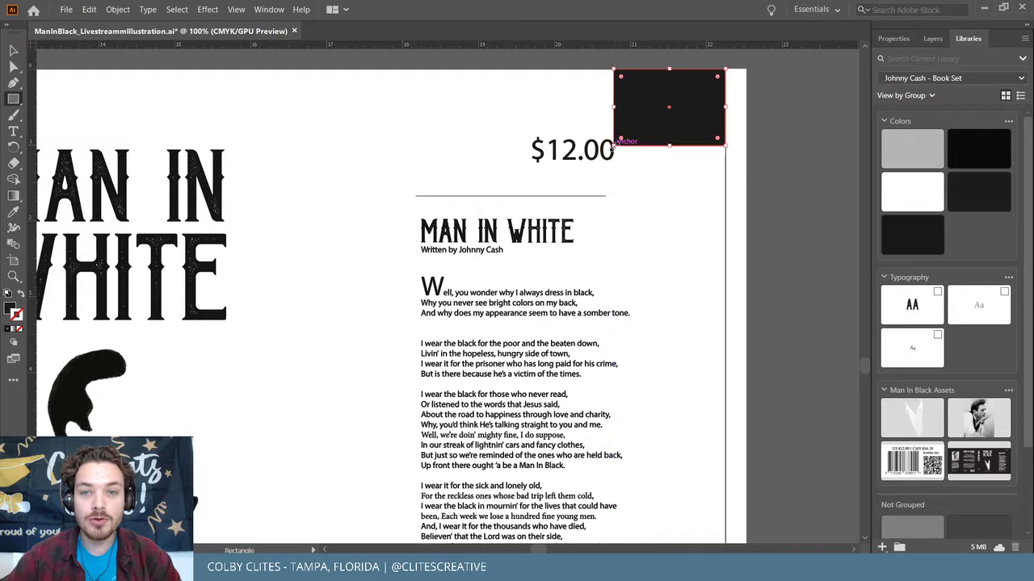
Try to scale the $12.00 price on the Man In White flap uniformly to 50%, and undo the scaling.
{"action": "left_click", "coordinate": [15, 49]}
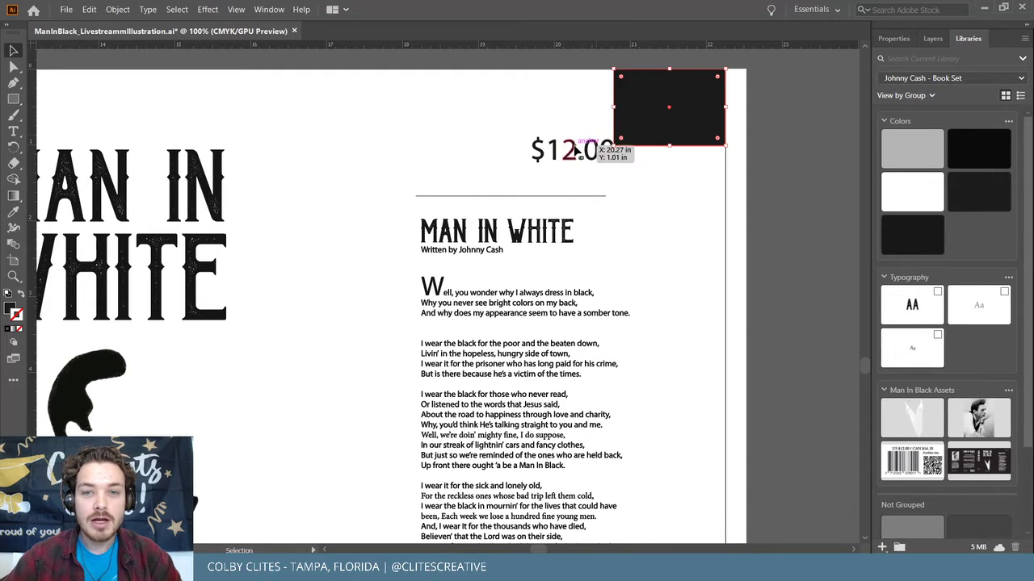
{"action": "left_click", "coordinate": [117, 9]}
{"action": "mouse_move", "coordinate": [139, 25]}
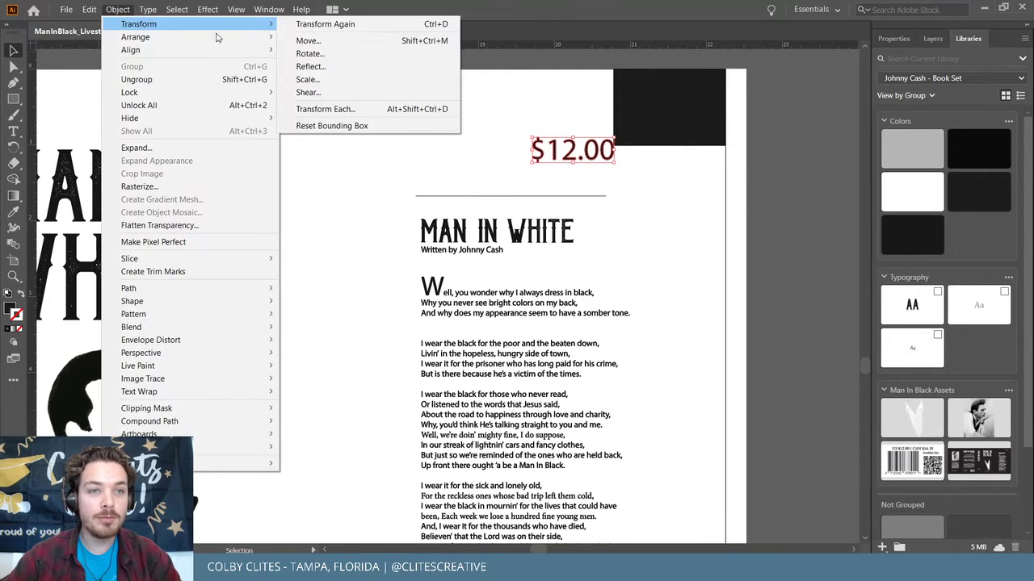
{"action": "left_click", "coordinate": [307, 79]}
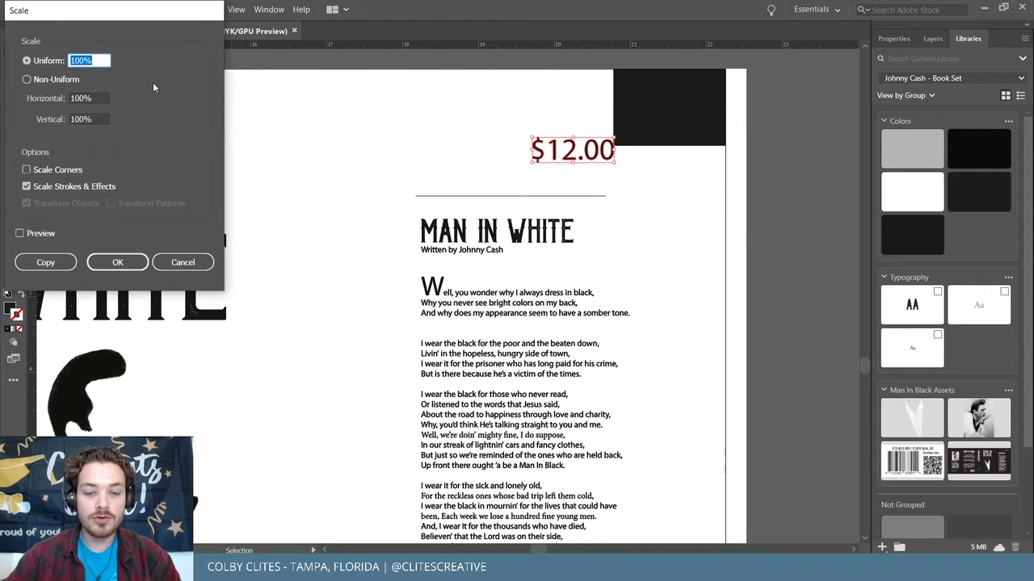
{"action": "type", "text": "50"}
{"action": "key", "text": "Return"}
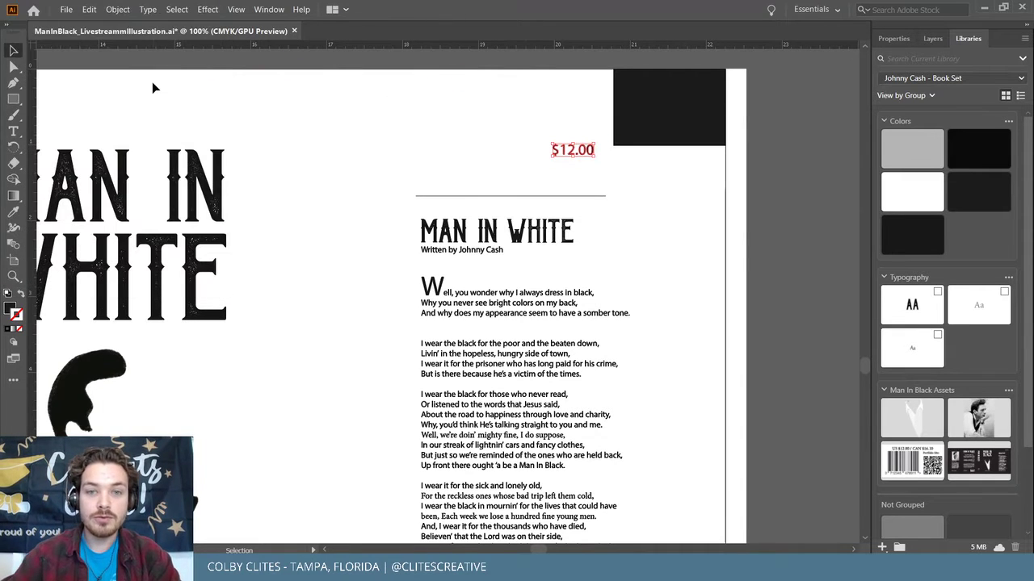
{"action": "key", "text": "ctrl+z"}
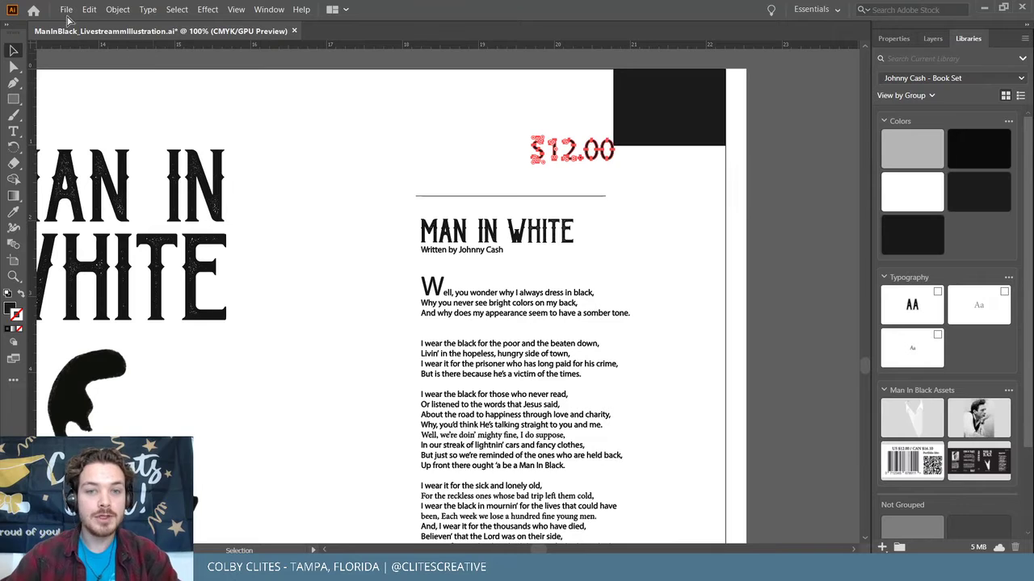
Scale the $12.00 price on the Man In White flap uniformly to 75% and deselect it.
{"action": "left_click", "coordinate": [120, 11]}
{"action": "mouse_move", "coordinate": [129, 23]}
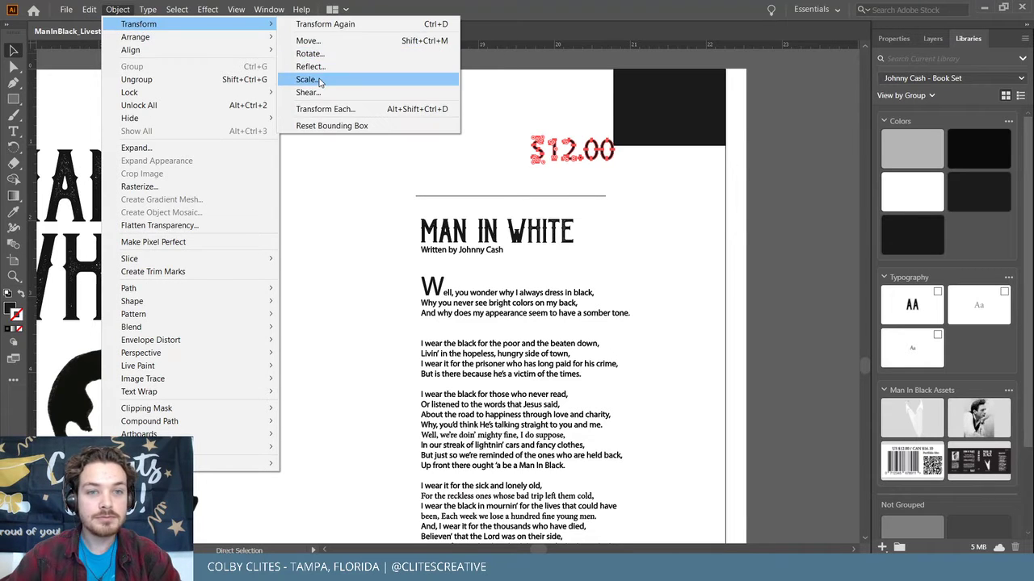
{"action": "left_click", "coordinate": [340, 76]}
{"action": "type", "text": "75"}
{"action": "key", "text": "Return"}
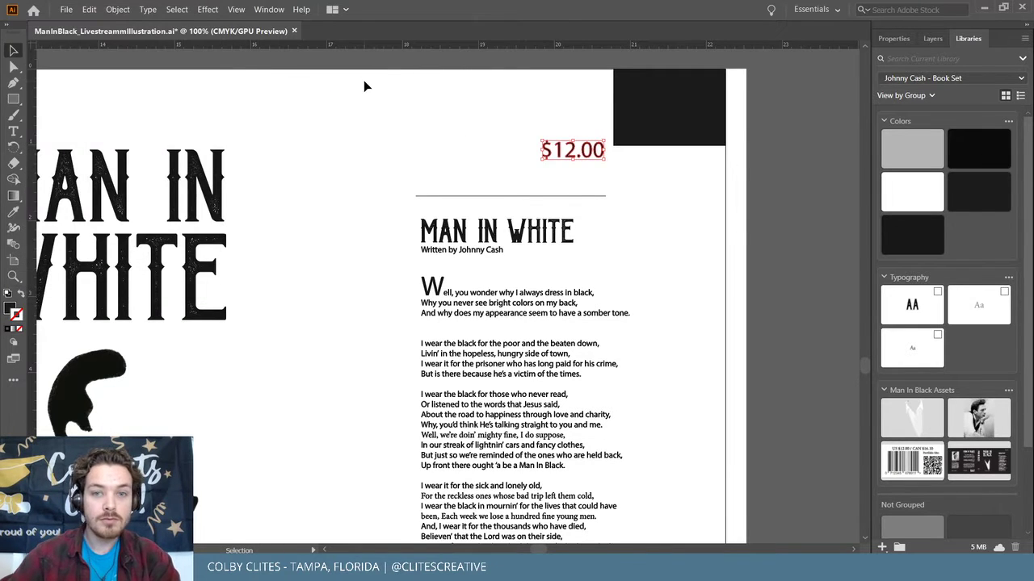
{"action": "left_click", "coordinate": [475, 77]}
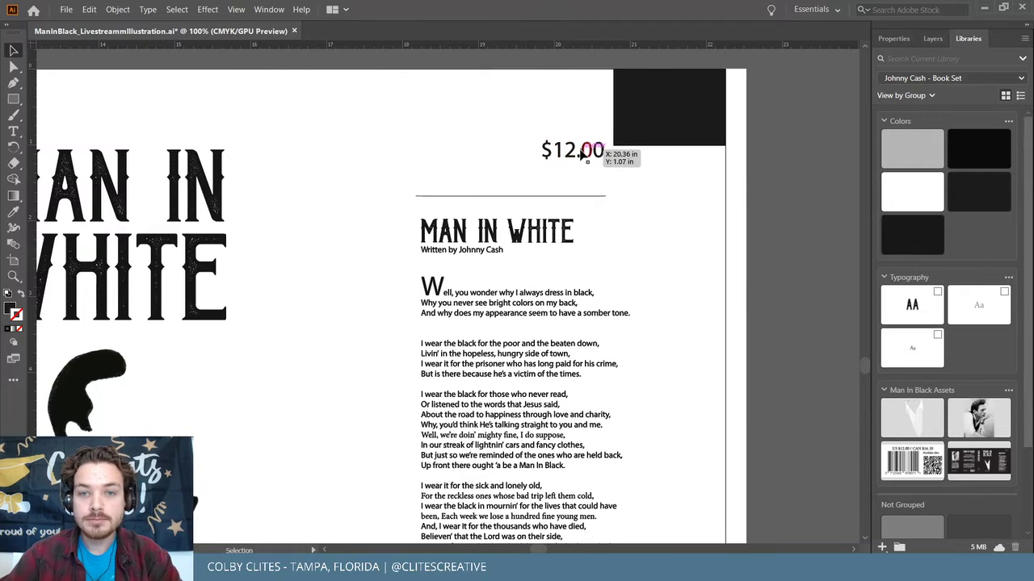
Place a horizontal guide along the top of the cover's MAN IN WHITE title and align the top of the flap's $12.00 price with it.
{"action": "left_click_drag", "start_coordinate": [582, 152], "coordinate": [589, 155]}
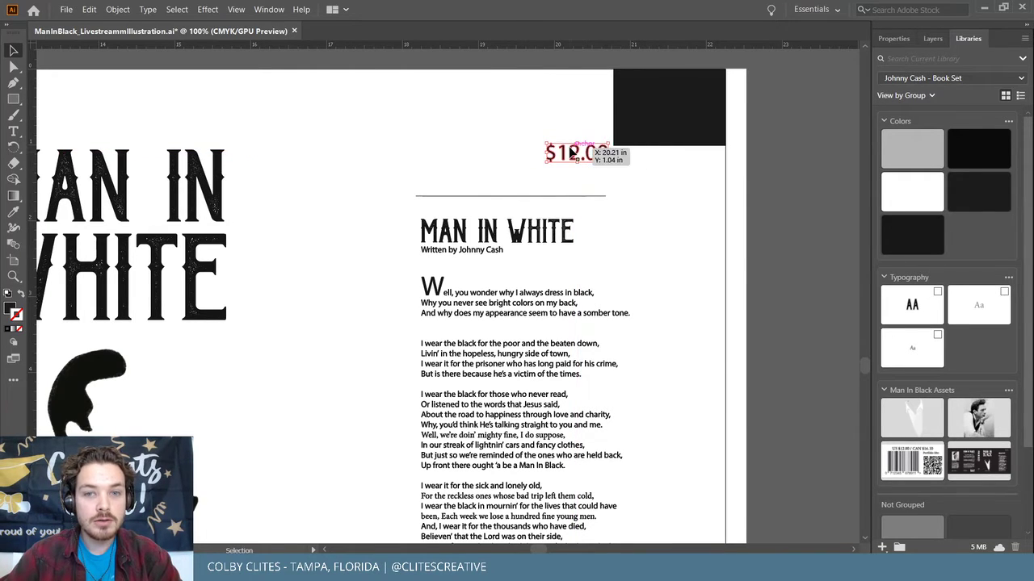
{"action": "left_click_drag", "start_coordinate": [325, 102], "coordinate": [321, 150]}
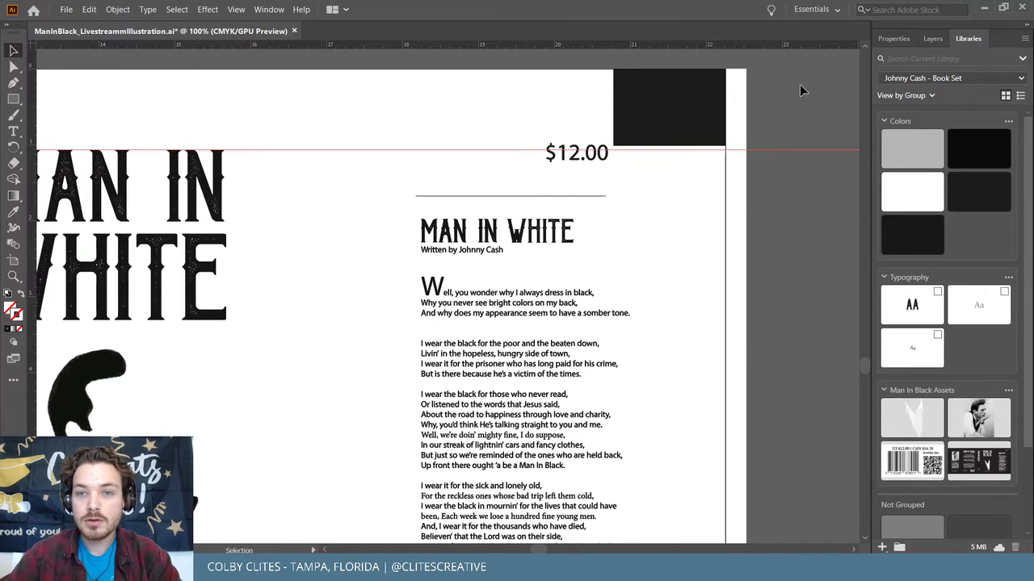
{"action": "left_click_drag", "start_coordinate": [579, 155], "coordinate": [578, 162]}
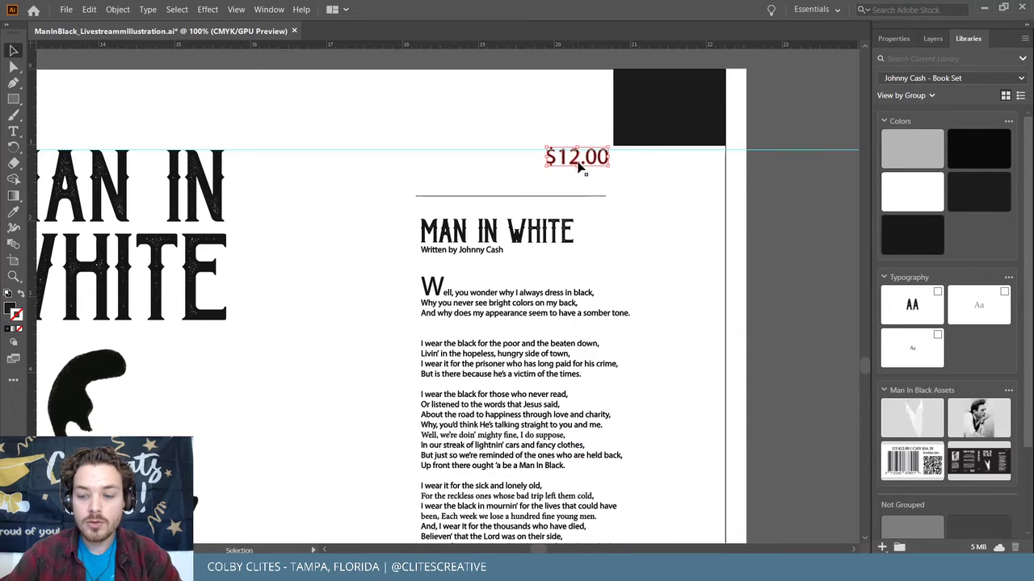
{"action": "key", "text": "Down"}
{"action": "key", "text": "Down"}
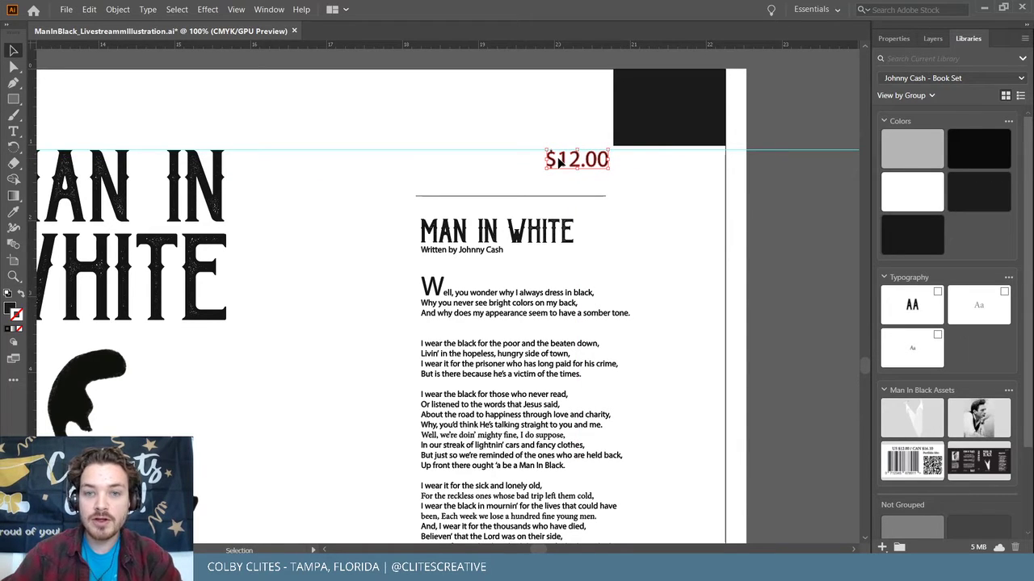
{"action": "key", "text": "Left"}
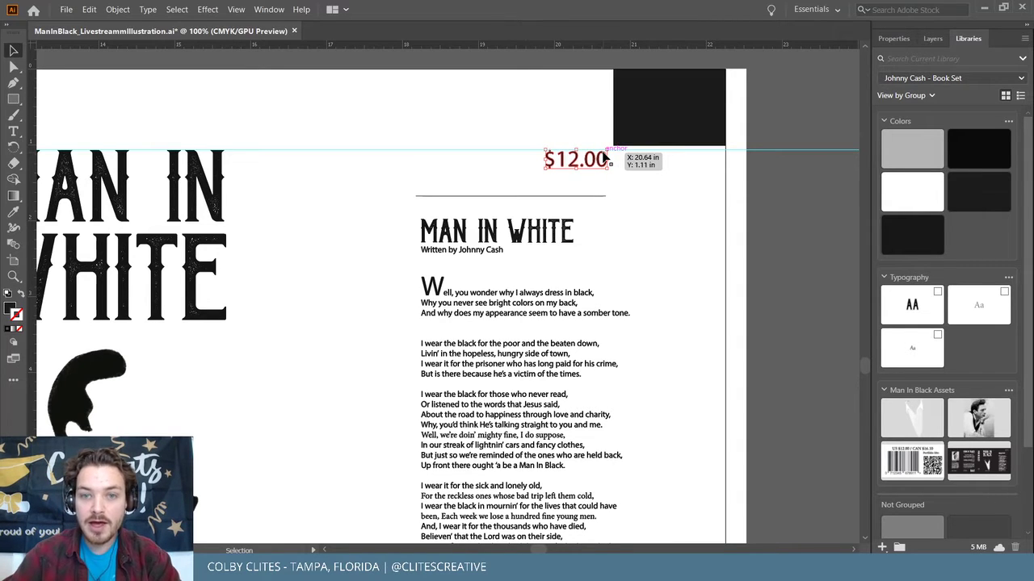
Delete the black spacing rectangle from the upper outer corner of the Man In White flap.
{"action": "left_click", "coordinate": [766, 159]}
{"action": "left_click", "coordinate": [646, 133]}
{"action": "key", "text": "Delete"}
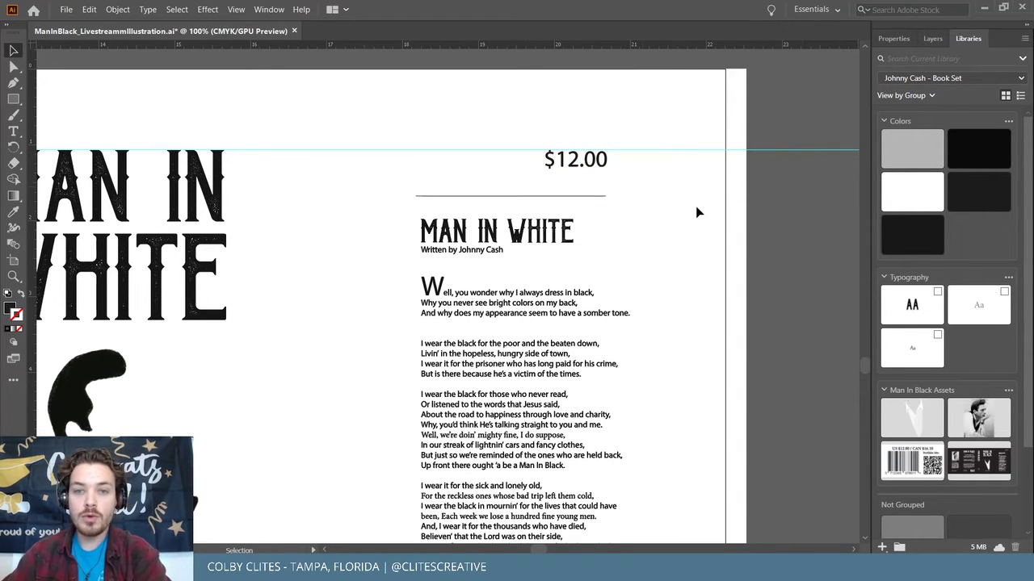
Place a horizontal guide along the top of the MAN IN BLACK title on the Man In Black jacket cover.
{"action": "scroll", "coordinate": [695, 208], "scroll_direction": "down", "scroll_amount": 15}
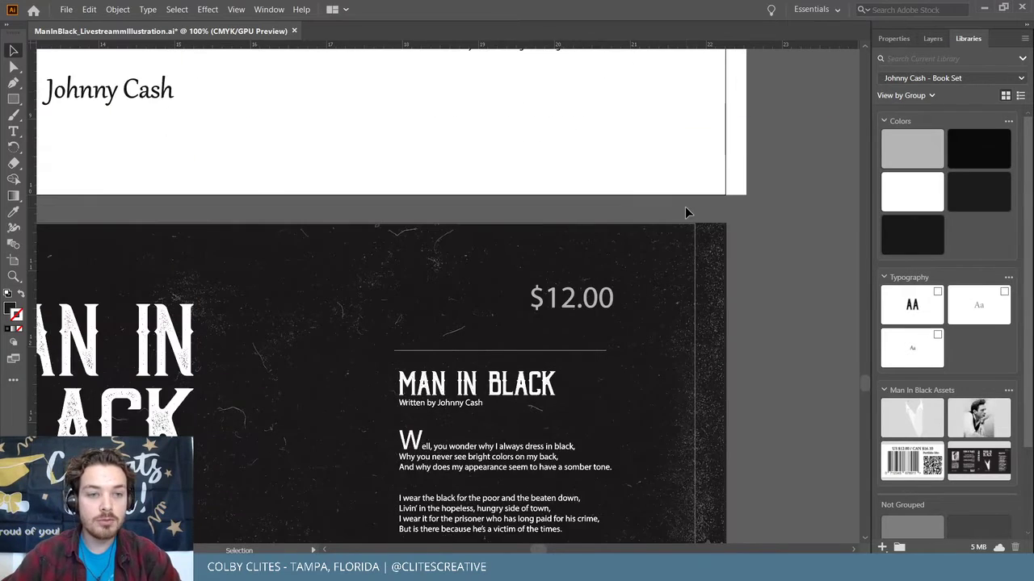
{"action": "scroll", "coordinate": [685, 207], "scroll_direction": "down", "scroll_amount": 1}
{"action": "left_click_drag", "start_coordinate": [289, 43], "coordinate": [271, 265]}
Scale the $12.00 price on the Man In Black flap uniformly to 75%.
{"action": "left_click", "coordinate": [597, 259]}
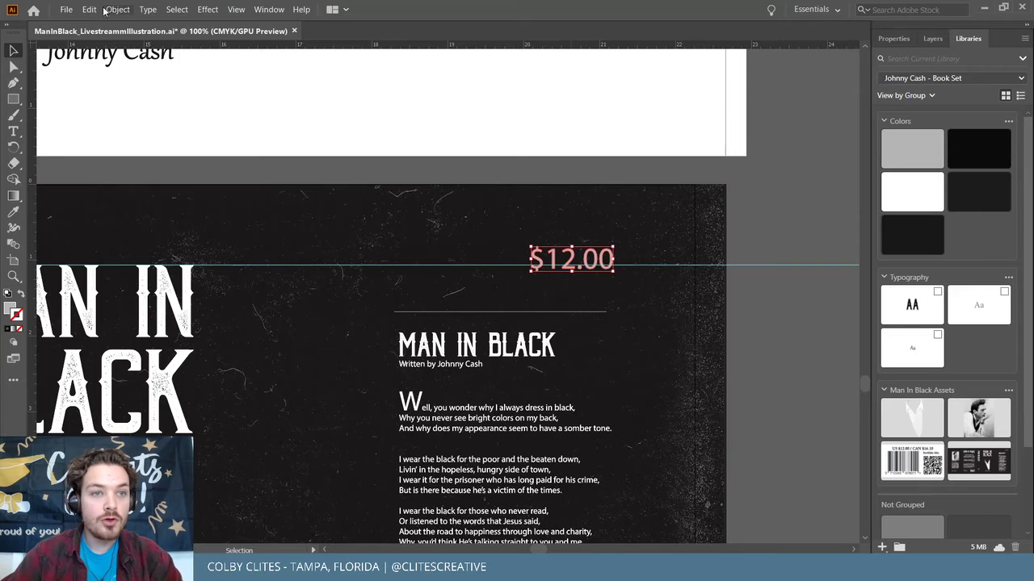
{"action": "left_click", "coordinate": [113, 10]}
{"action": "mouse_move", "coordinate": [161, 23]}
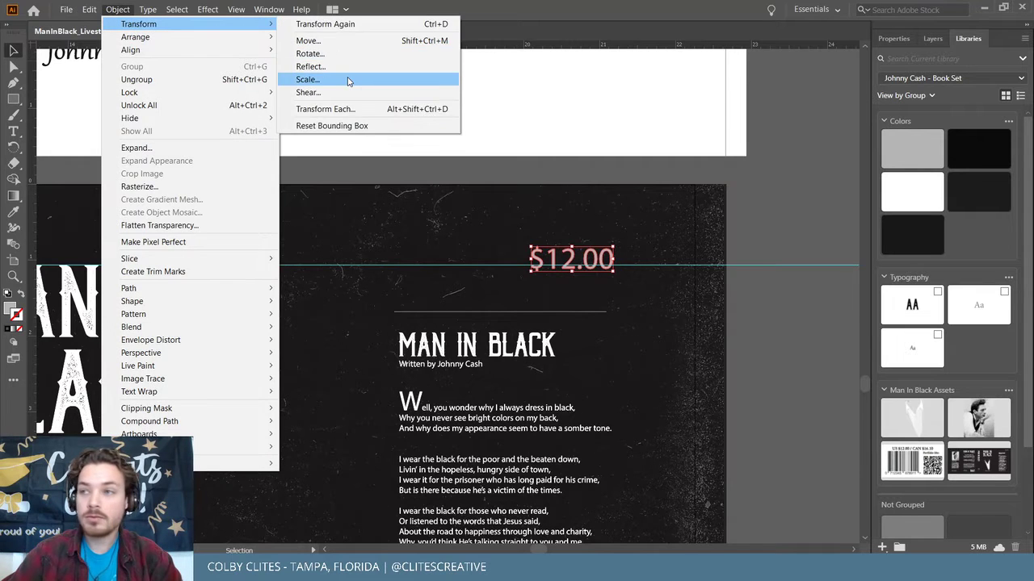
{"action": "left_click", "coordinate": [308, 80]}
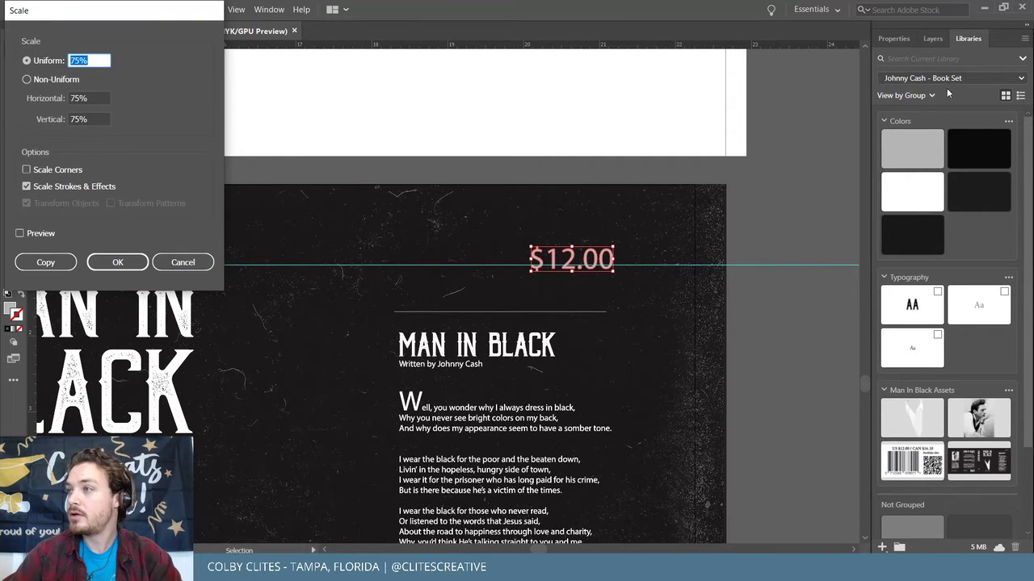
{"action": "key", "text": "Return"}
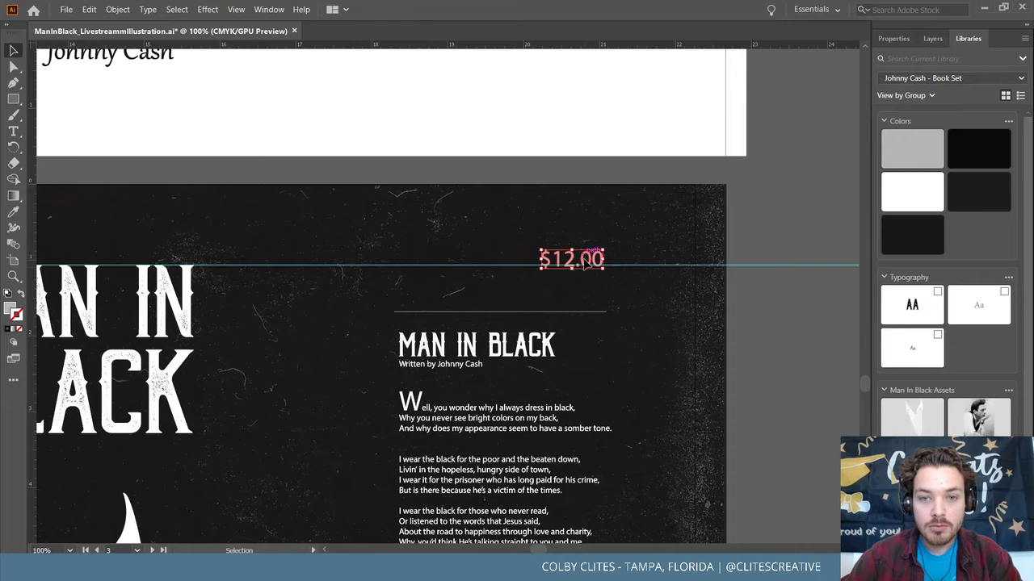
Move the Man In Black flap's $12.00 price down to hang from the title guide, nudge it slightly outward, and deselect it.
{"action": "left_click_drag", "start_coordinate": [583, 272], "coordinate": [585, 286]}
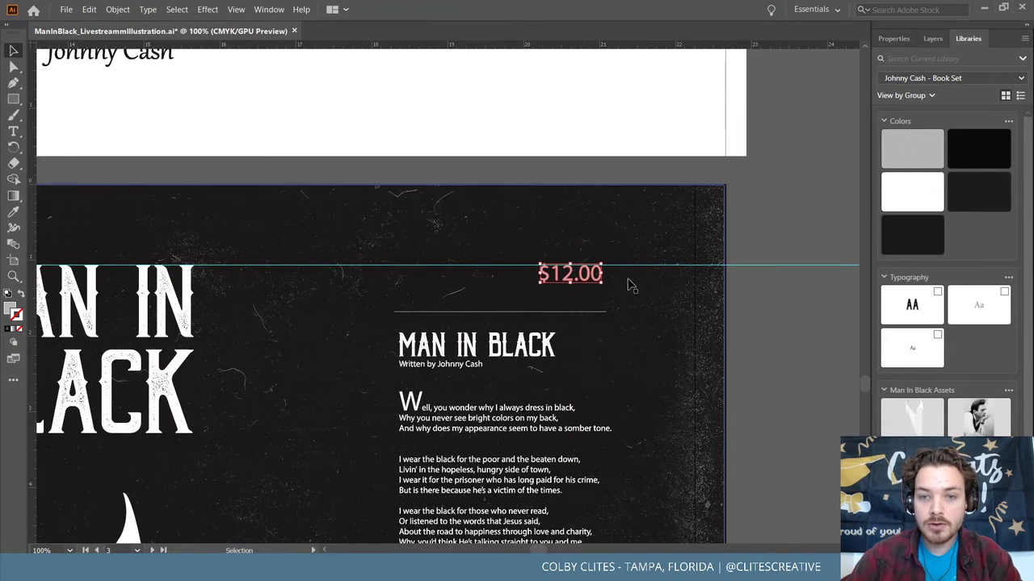
{"action": "key", "text": "Right"}
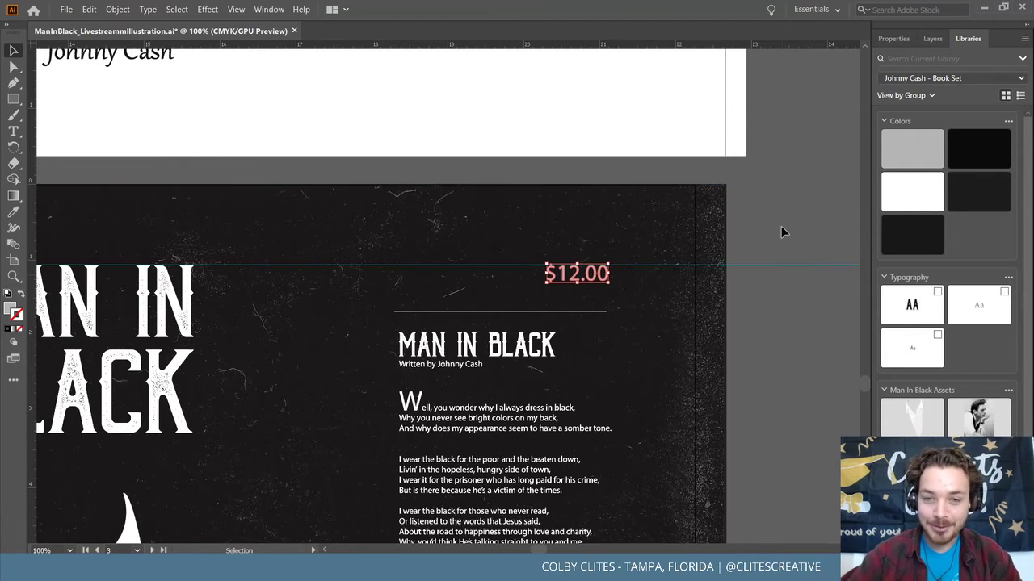
{"action": "left_click", "coordinate": [793, 173]}
{"action": "key", "text": "a"}
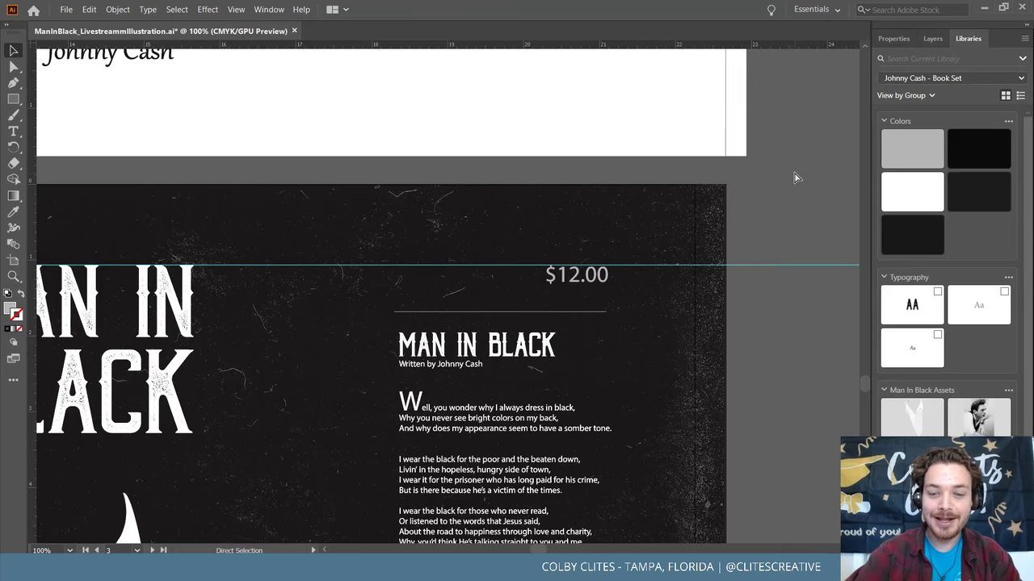
Save the Illustrator document with the adjusted prices on both dust jackets.
{"action": "key", "text": "ctrl+minus"}
{"action": "key", "text": "ctrl+minus"}
{"action": "key", "text": "ctrl+minus"}
{"action": "key", "text": "ctrl+plus"}
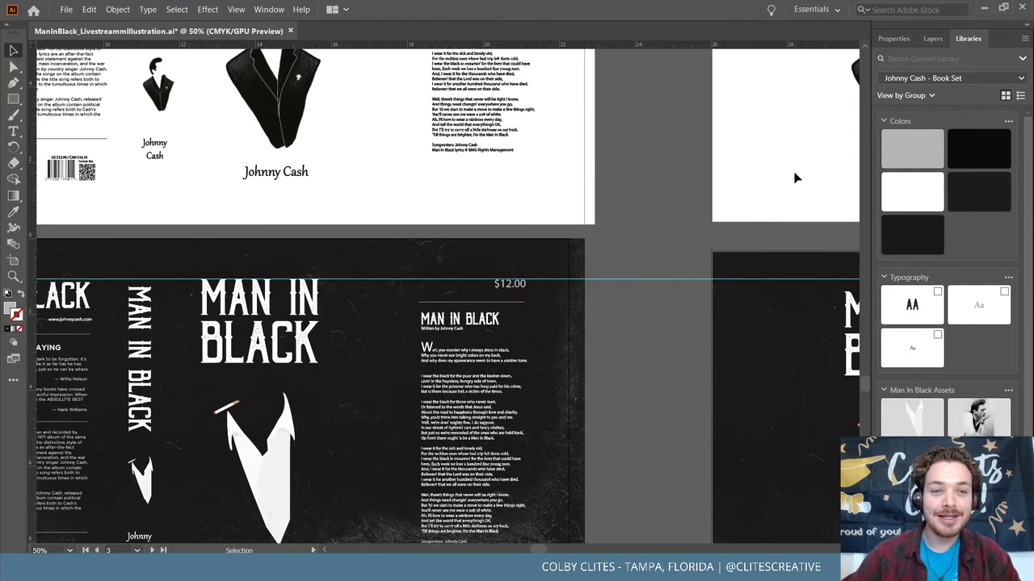
{"action": "left_click", "coordinate": [64, 10]}
{"action": "left_click", "coordinate": [101, 106]}
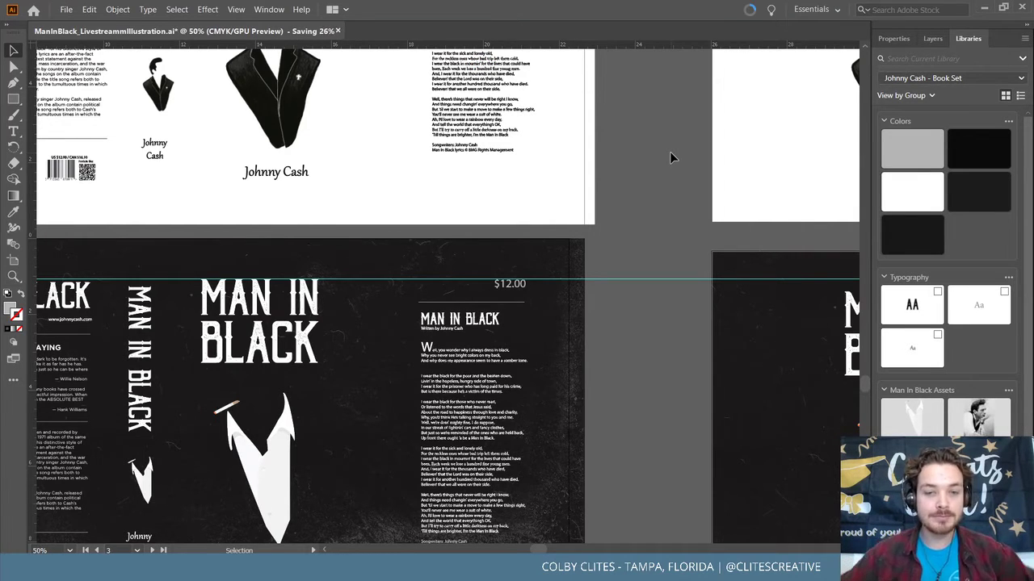
Duplicate the Man In White front cover artboard with its artwork into the empty space beside the original, level with it.
{"action": "scroll", "coordinate": [540, 153], "scroll_direction": "up", "scroll_amount": 5}
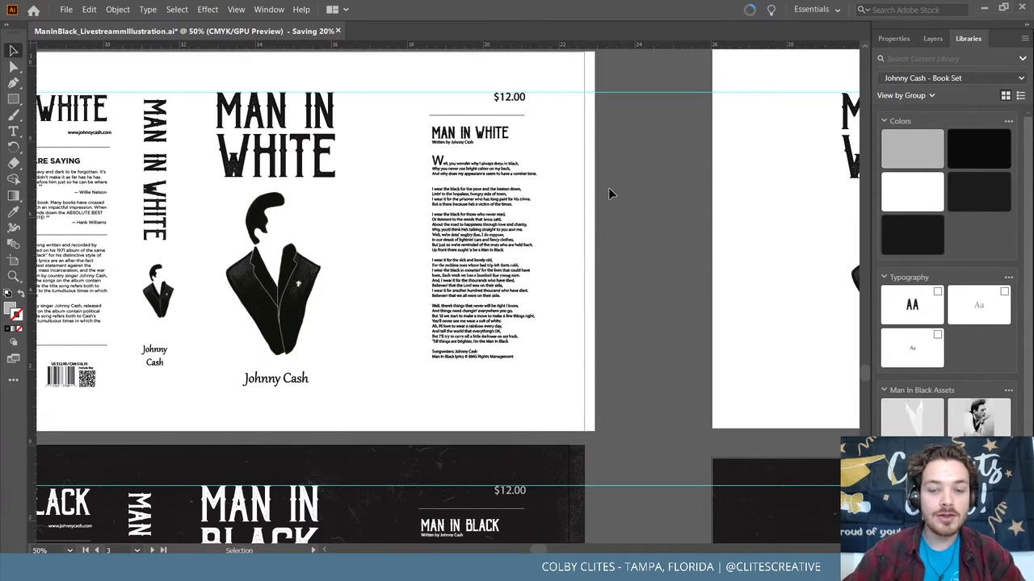
{"action": "key", "text": "ctrl+minus"}
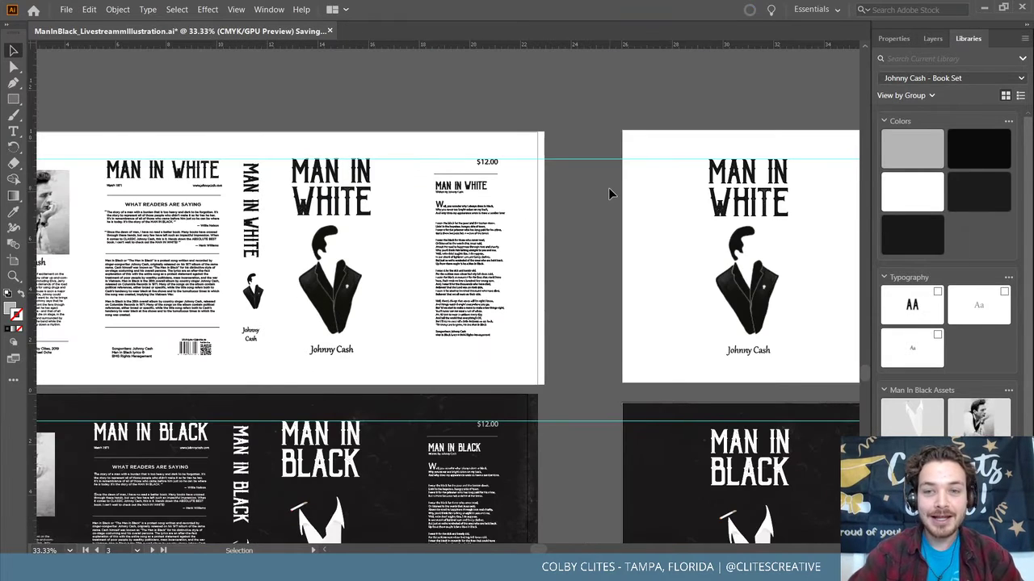
{"action": "scroll", "coordinate": [609, 193], "scroll_direction": "down", "scroll_amount": 3}
{"action": "scroll", "coordinate": [608, 193], "scroll_direction": "right", "scroll_amount": 3}
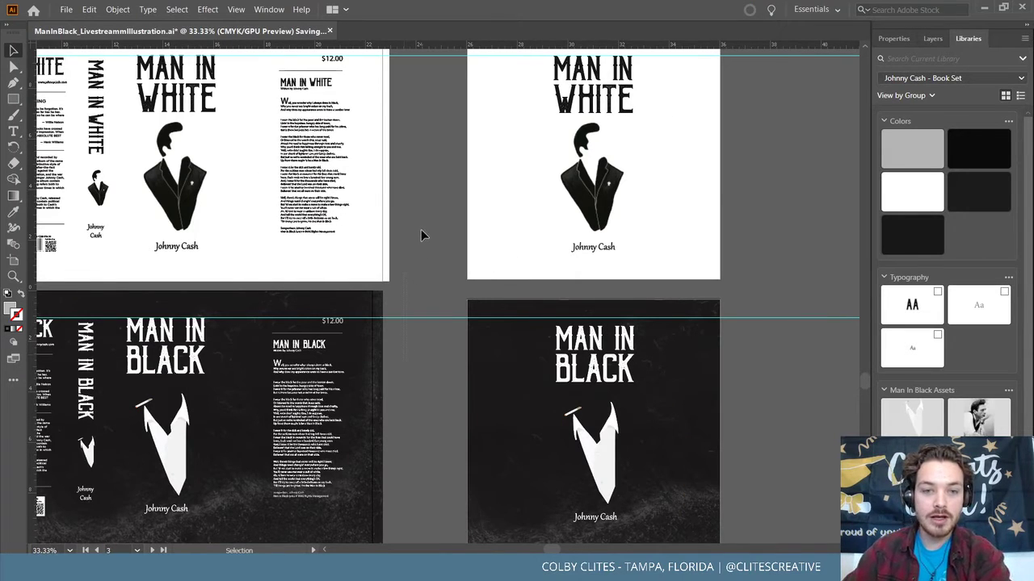
{"action": "scroll", "coordinate": [420, 180], "scroll_direction": "up", "scroll_amount": 2}
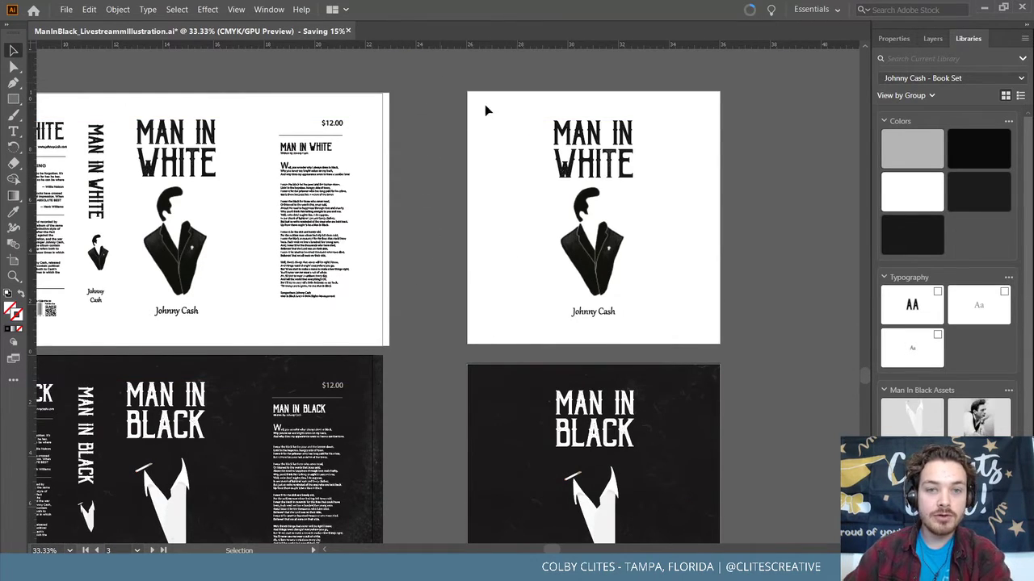
{"action": "scroll", "coordinate": [719, 336], "scroll_direction": "right", "scroll_amount": 5}
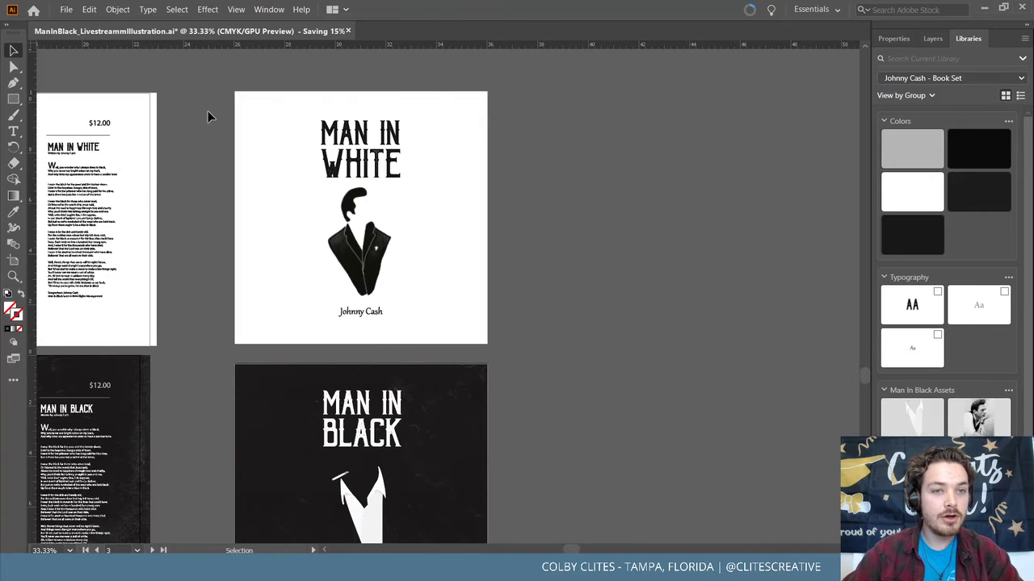
{"action": "left_click", "coordinate": [15, 260]}
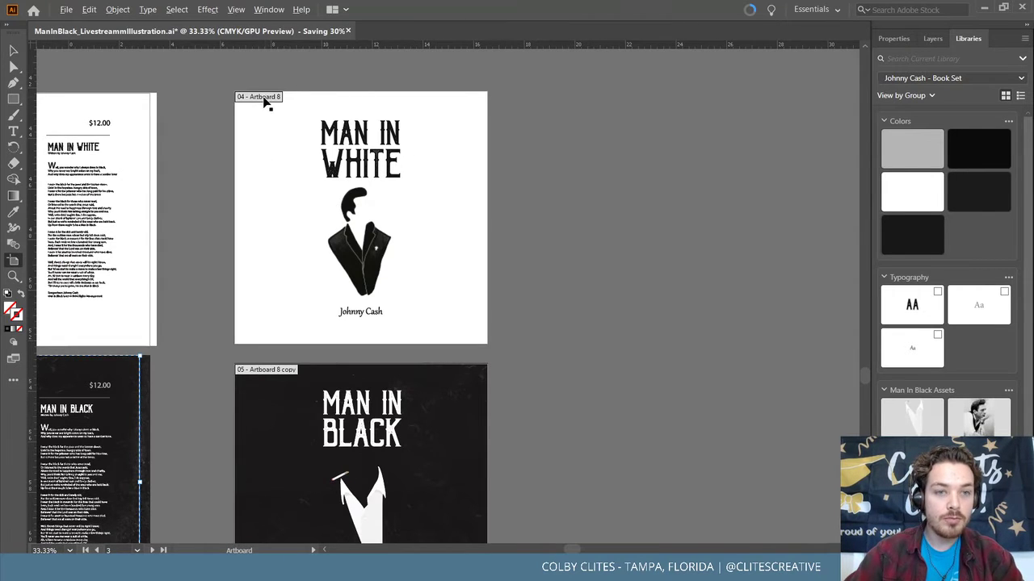
{"action": "left_click_drag", "start_coordinate": [266, 101], "coordinate": [561, 99], "text": "alt"}
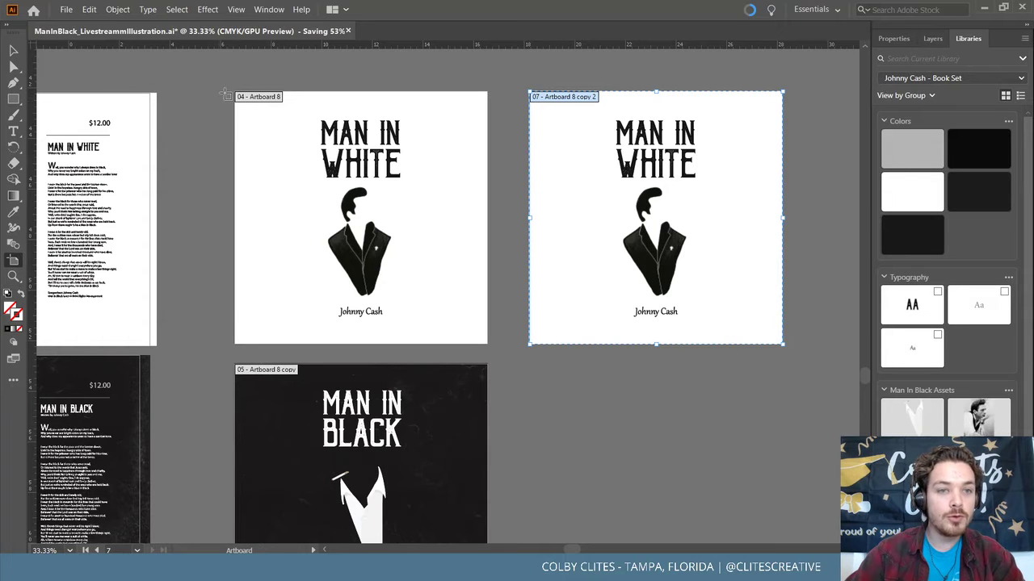
Try to duplicate the Man In Black front cover artboard beneath the new Man In White copy, and undo the duplication.
{"action": "scroll", "coordinate": [479, 231], "scroll_direction": "down", "scroll_amount": 3}
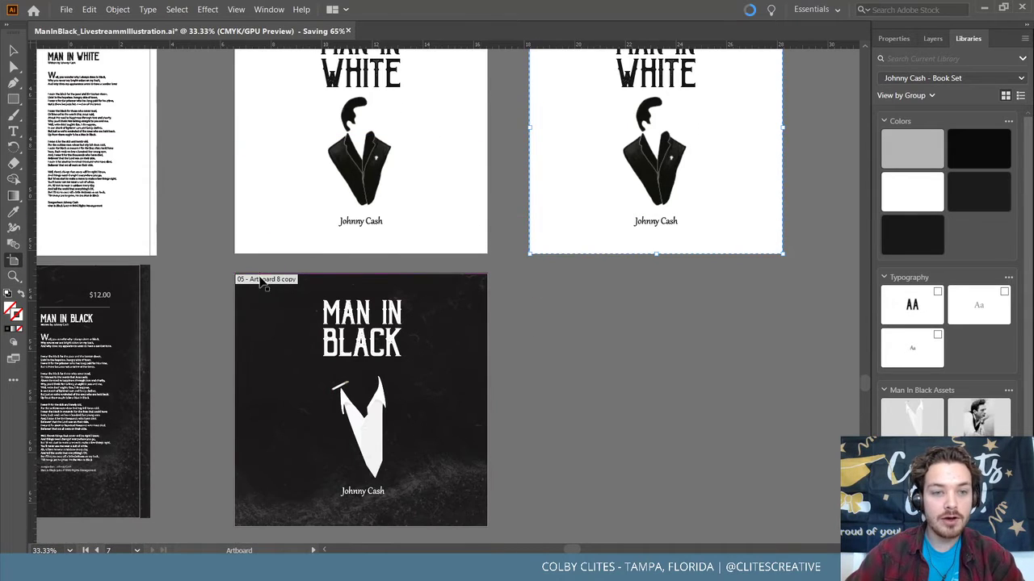
{"action": "left_click_drag", "start_coordinate": [261, 278], "coordinate": [552, 285], "text": "alt"}
{"action": "left_click", "coordinate": [619, 301]}
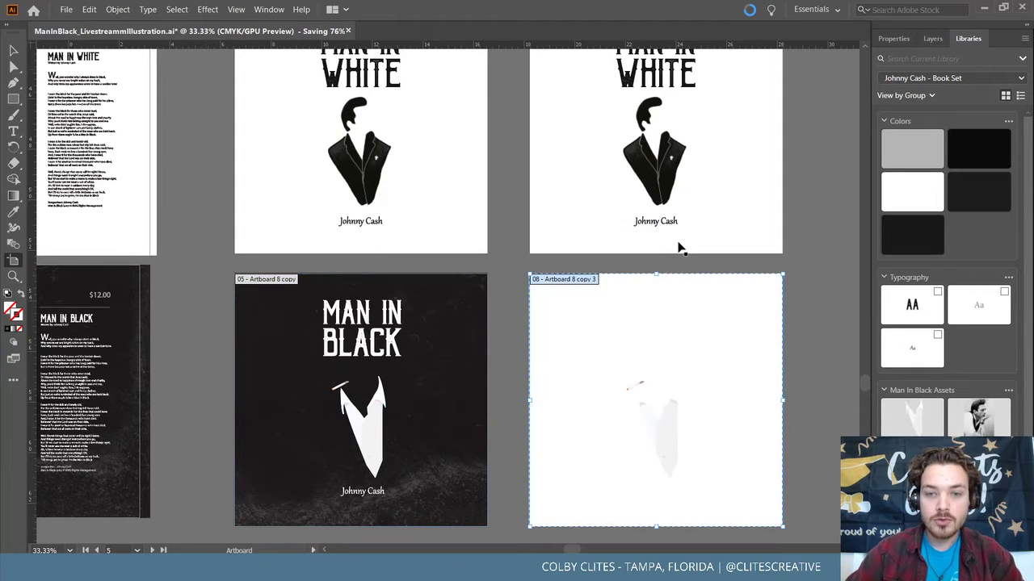
{"action": "key", "text": "ctrl+z"}
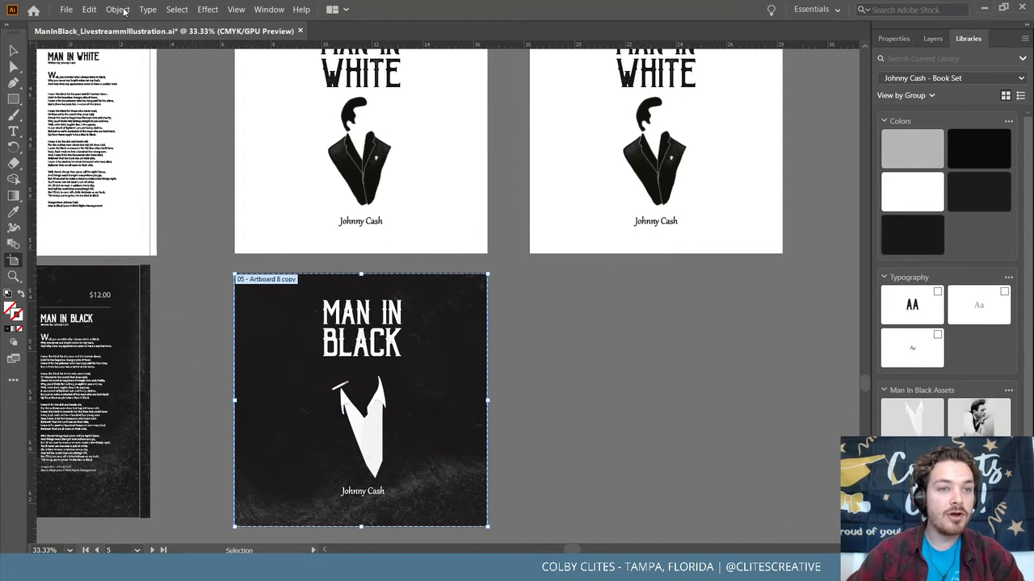
Unlock all locked objects in the document.
{"action": "left_click", "coordinate": [118, 9]}
{"action": "left_click", "coordinate": [146, 108]}
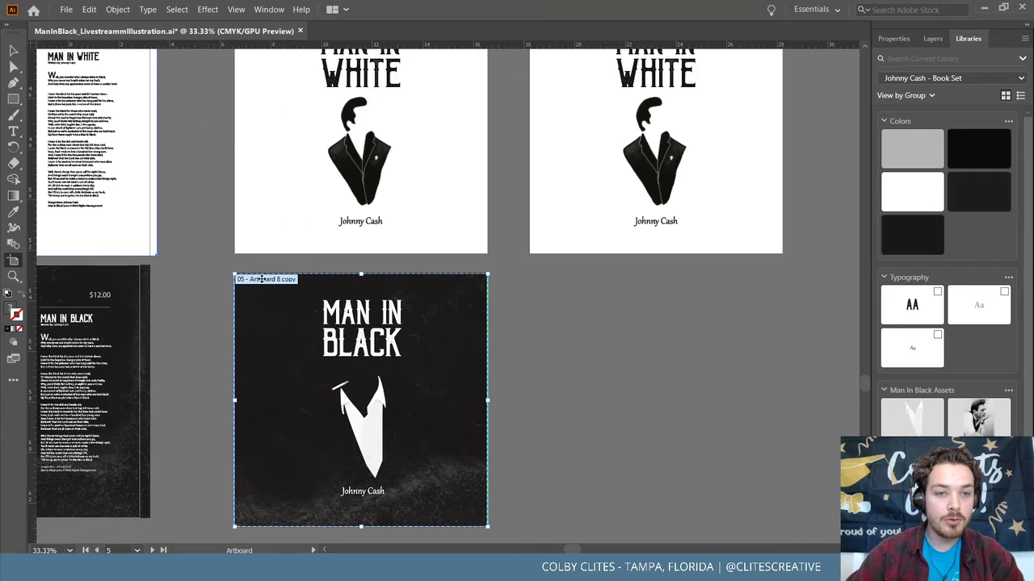
Duplicate the Man In Black front cover artboard with its artwork directly beneath the Man In White copy.
{"action": "left_click_drag", "start_coordinate": [262, 283], "coordinate": [524, 285], "text": "alt"}
{"action": "left_click_drag", "start_coordinate": [551, 284], "coordinate": [555, 283]}
{"action": "key", "text": "v"}
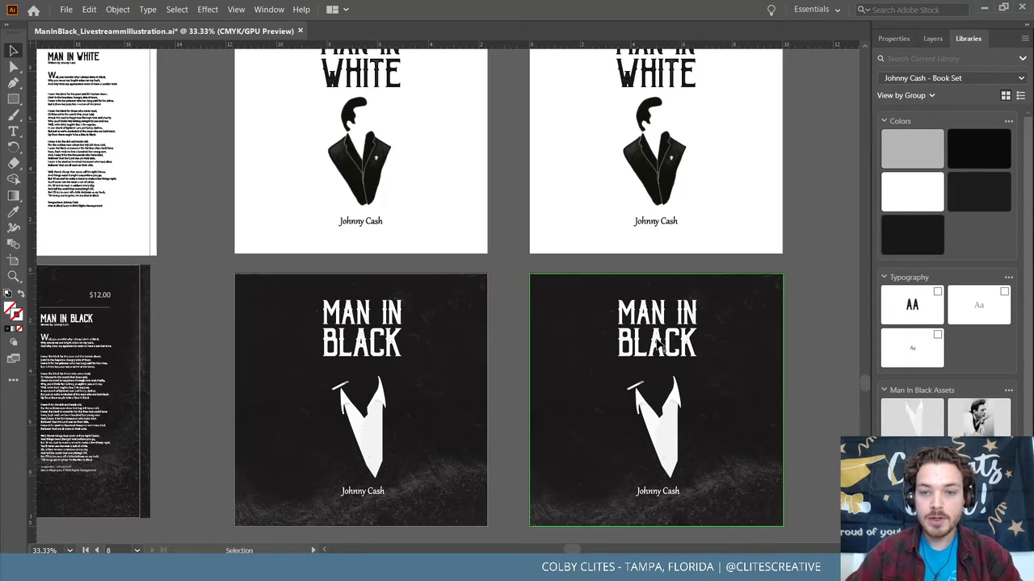
Lock the dark textured background of the duplicated Man In Black cover.
{"action": "left_click", "coordinate": [562, 332]}
{"action": "left_click", "coordinate": [118, 9]}
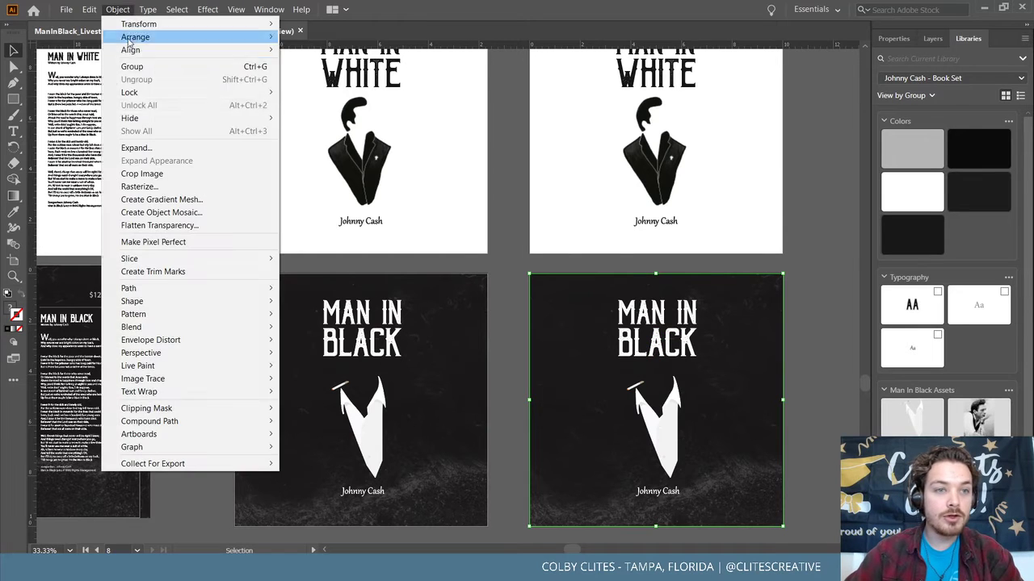
{"action": "mouse_move", "coordinate": [152, 94]}
{"action": "left_click", "coordinate": [312, 93]}
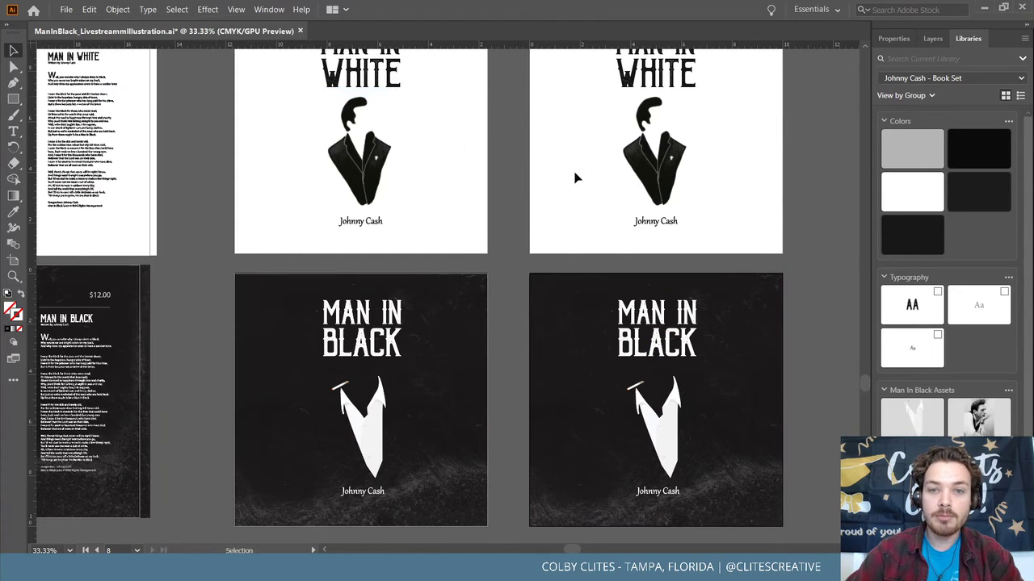
Delete the title, illustration and author name from both duplicated cover artboards, leaving only their backgrounds.
{"action": "scroll", "coordinate": [569, 178], "scroll_direction": "up", "scroll_amount": 2}
{"action": "left_click_drag", "start_coordinate": [588, 88], "coordinate": [743, 319]}
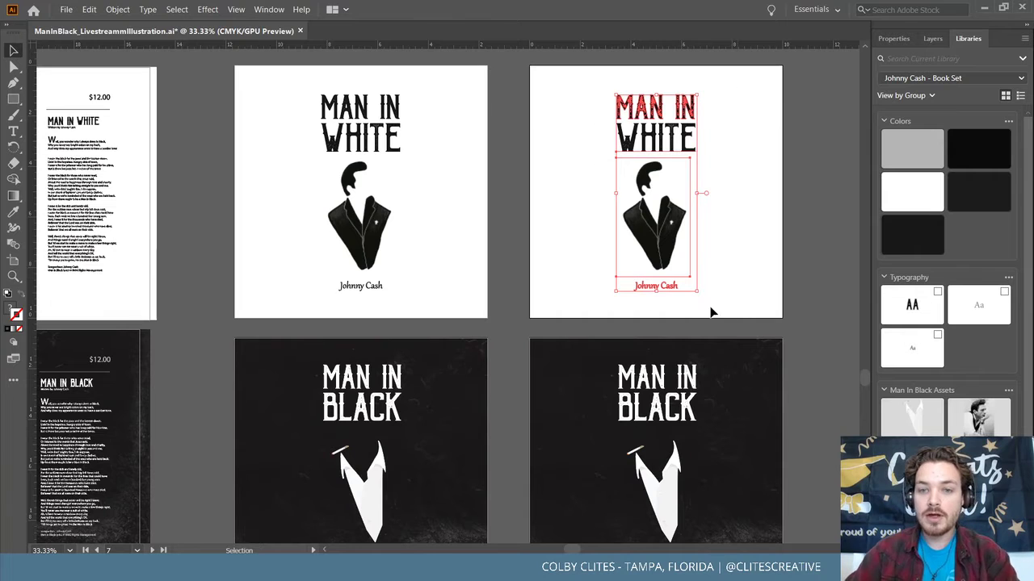
{"action": "key", "text": "Delete"}
{"action": "left_click_drag", "start_coordinate": [612, 333], "coordinate": [699, 521]}
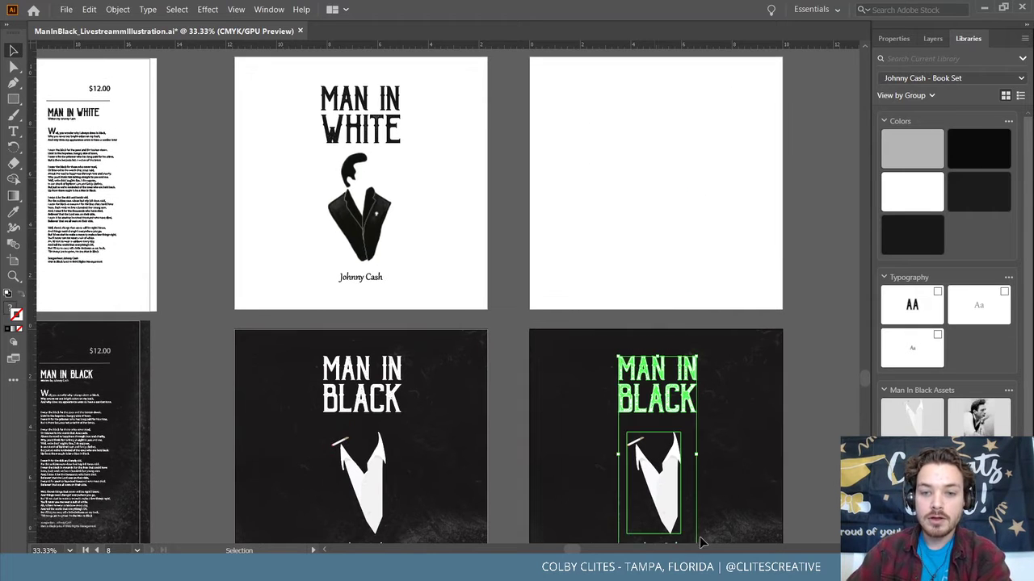
{"action": "scroll", "coordinate": [695, 503], "scroll_direction": "down", "scroll_amount": 3}
{"action": "key", "text": "Delete"}
Lock the background artwork of both the Man In White and Man In Black dust jackets.
{"action": "scroll", "coordinate": [215, 335], "scroll_direction": "left", "scroll_amount": 10}
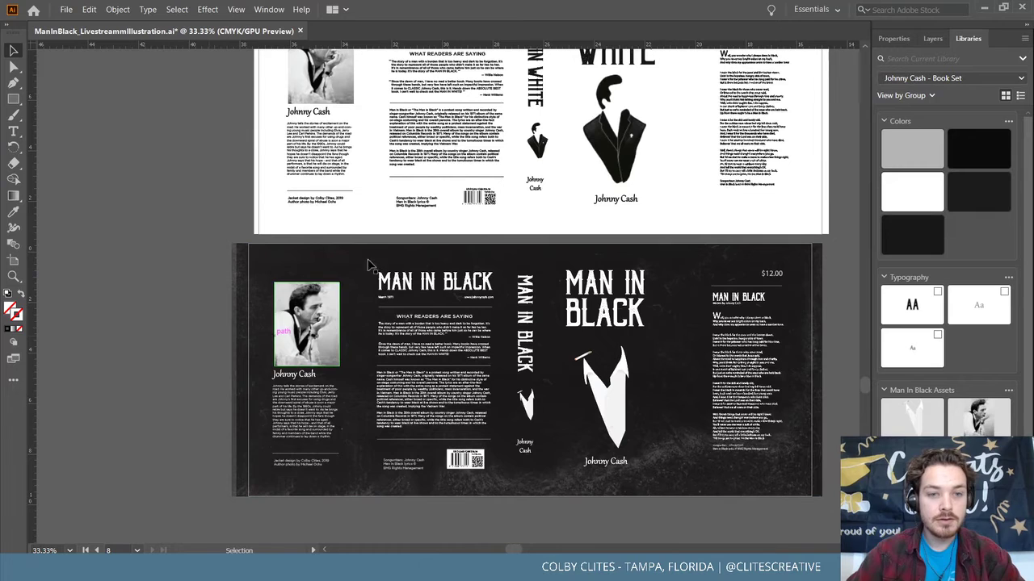
{"action": "left_click", "coordinate": [245, 271]}
{"action": "left_click", "coordinate": [263, 218], "text": "shift"}
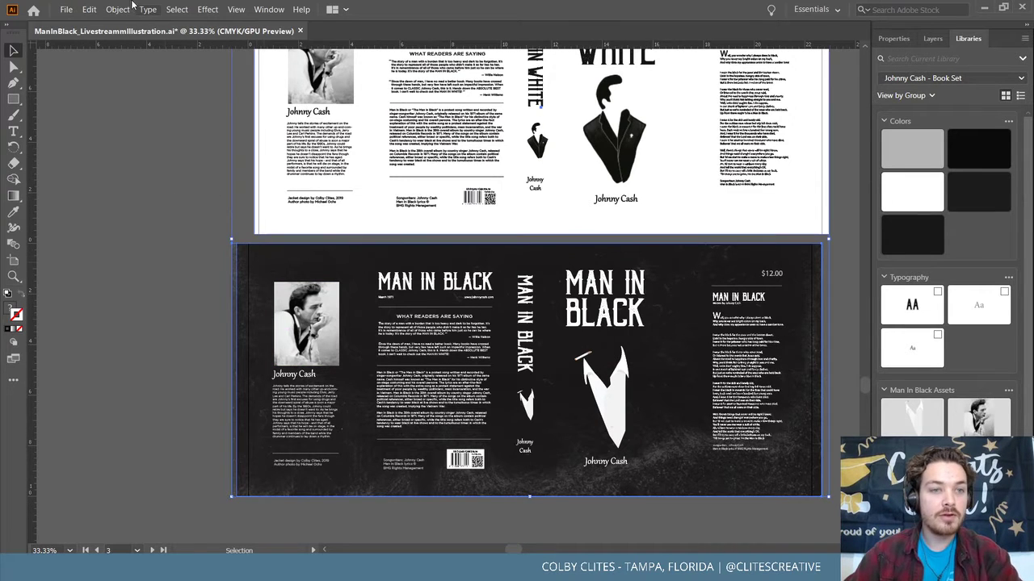
{"action": "left_click", "coordinate": [118, 10]}
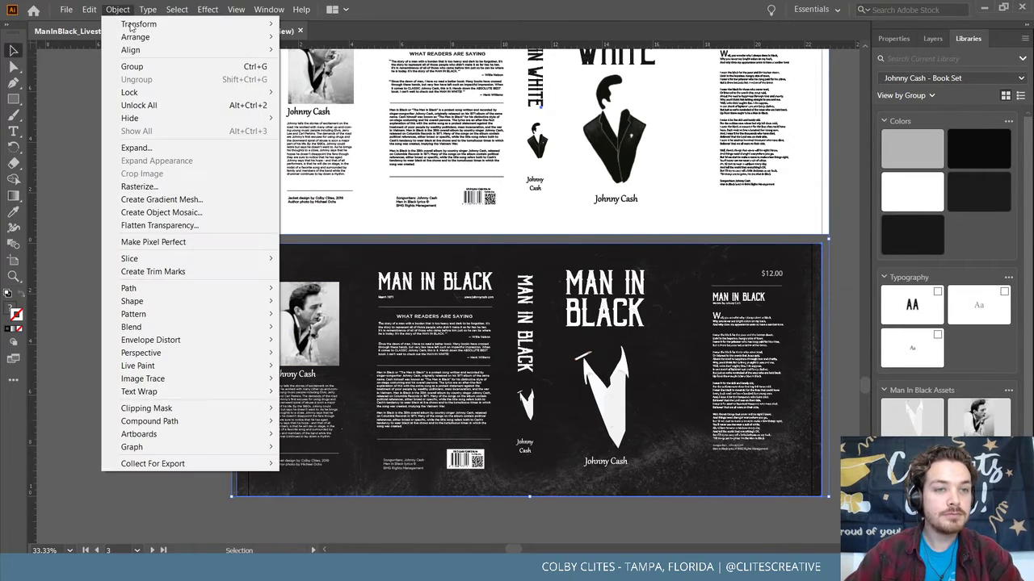
{"action": "mouse_move", "coordinate": [249, 94]}
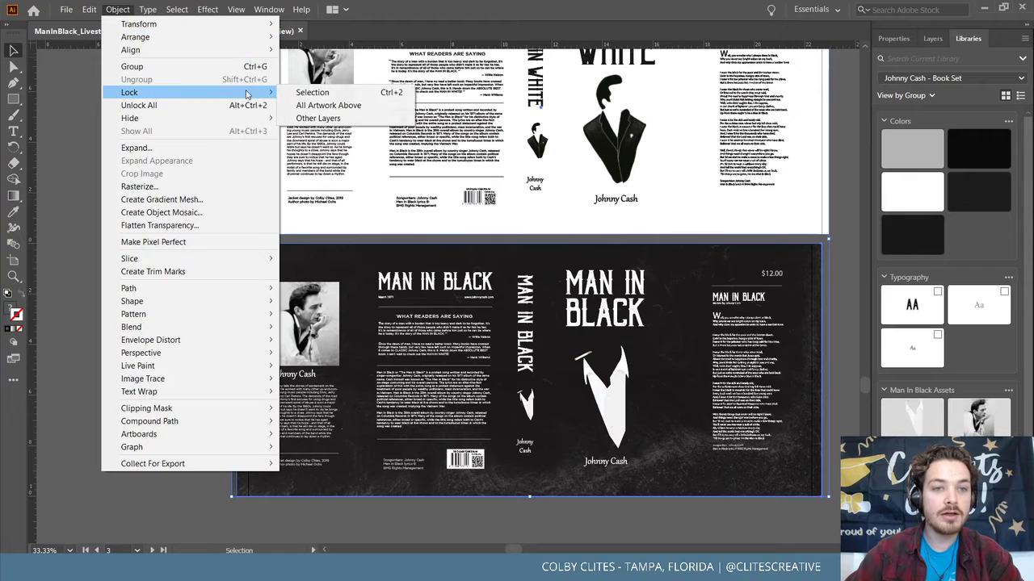
{"action": "left_click", "coordinate": [310, 93]}
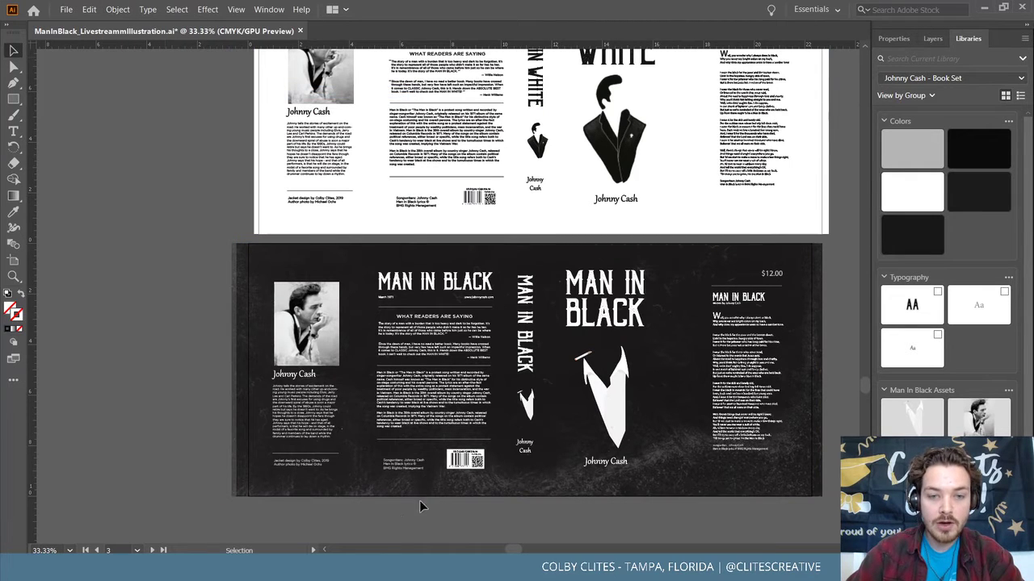
Try to copy the Man In Black jacket's back cover text and barcode onto the emptied black artboard.
{"action": "key", "text": "ctrl+a"}
{"action": "key", "text": "a"}
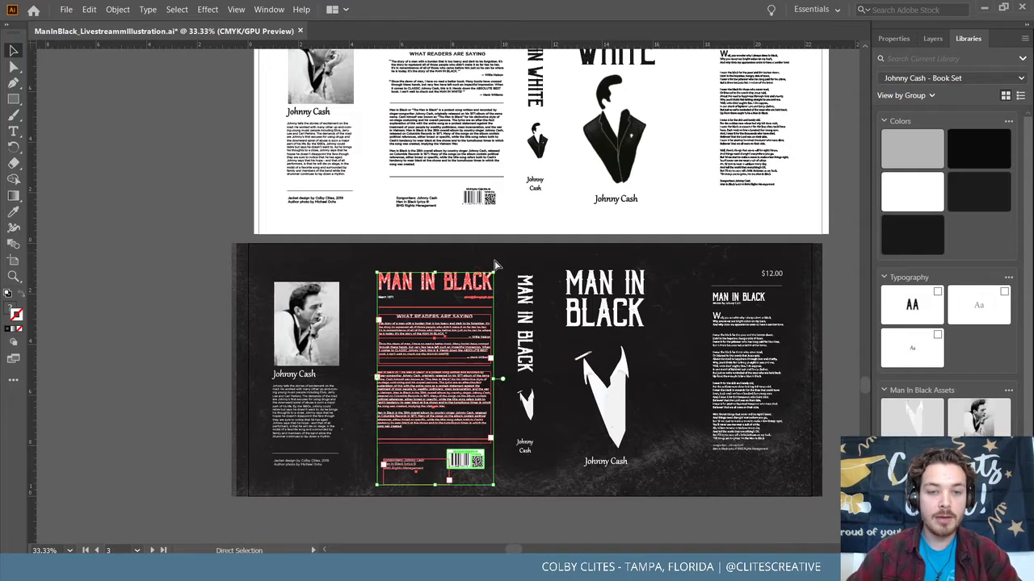
{"action": "scroll", "coordinate": [544, 279], "scroll_direction": "right", "scroll_amount": 15, "text": "ctrl"}
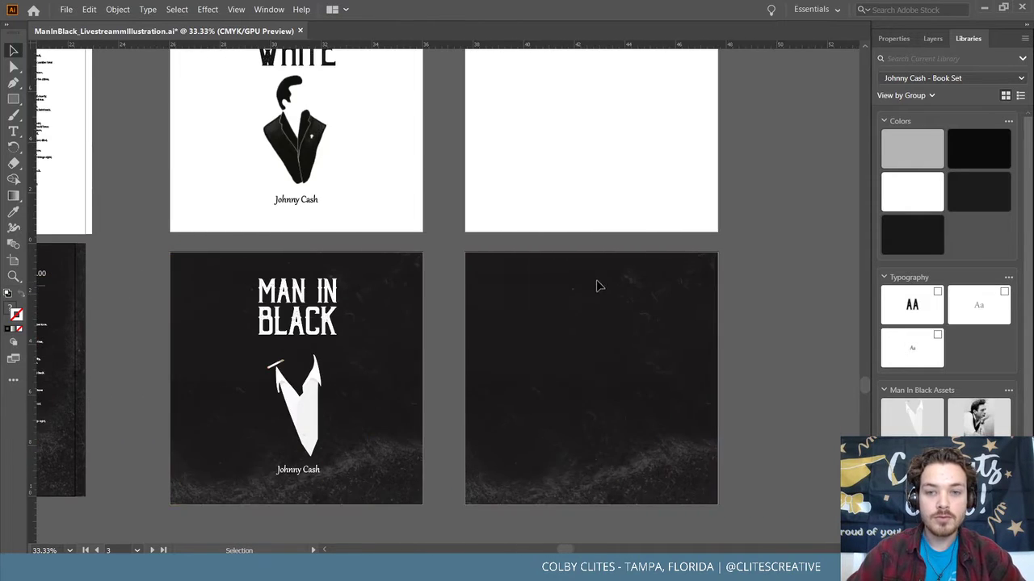
{"action": "scroll", "coordinate": [596, 280], "scroll_direction": "right", "scroll_amount": 4, "text": "ctrl"}
{"action": "key", "text": "ctrl+v"}
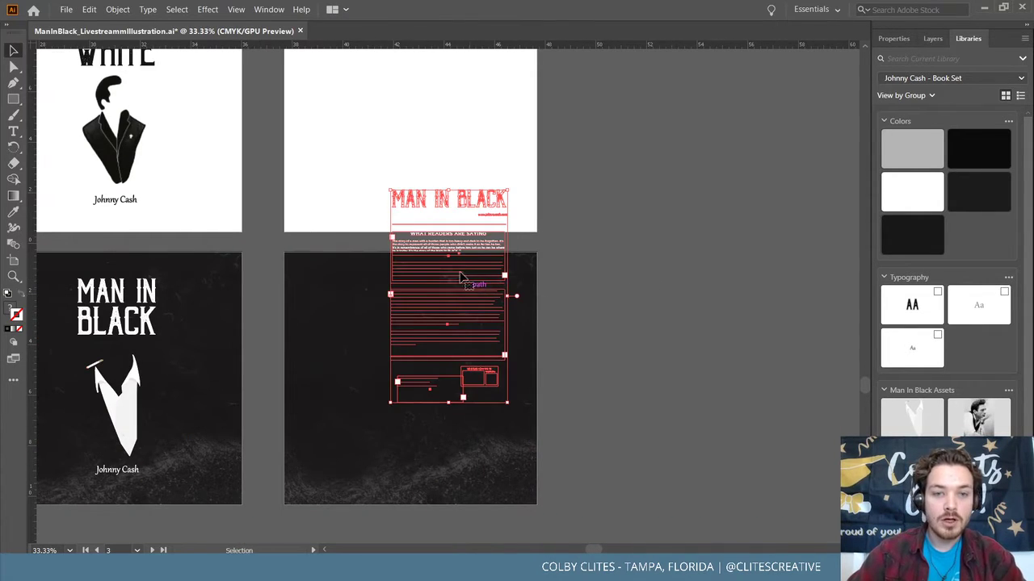
{"action": "left_click_drag", "start_coordinate": [447, 209], "coordinate": [417, 296]}
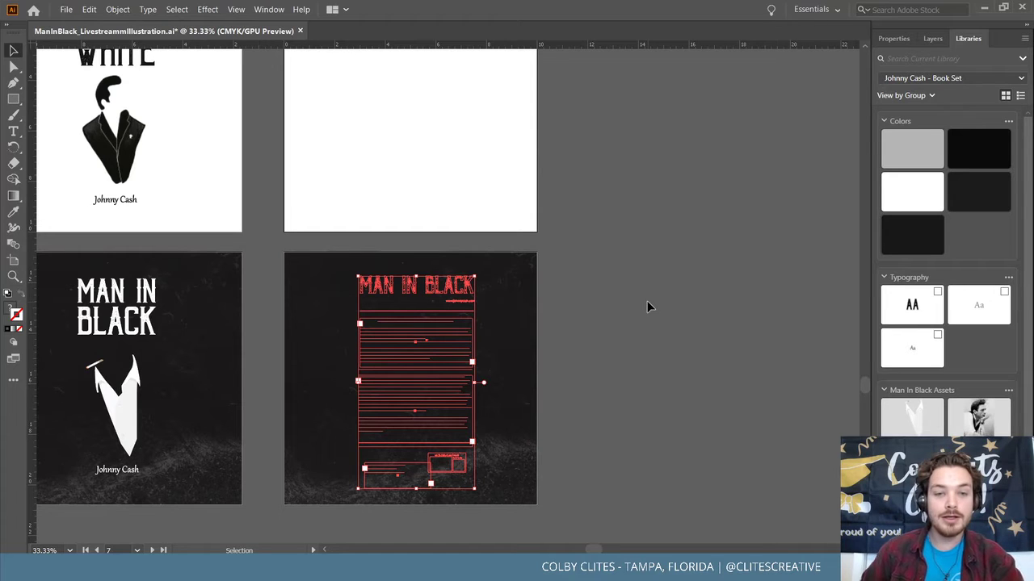
Try to bring the pasted back cover content to the front of the black artboard's background.
{"action": "left_click", "coordinate": [117, 9]}
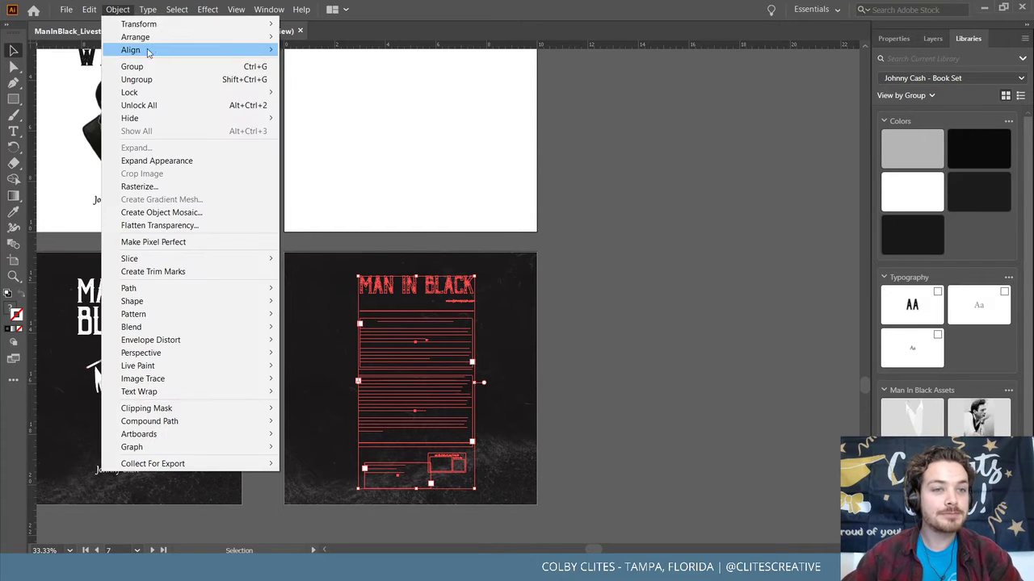
{"action": "mouse_move", "coordinate": [157, 38]}
{"action": "left_click", "coordinate": [387, 74]}
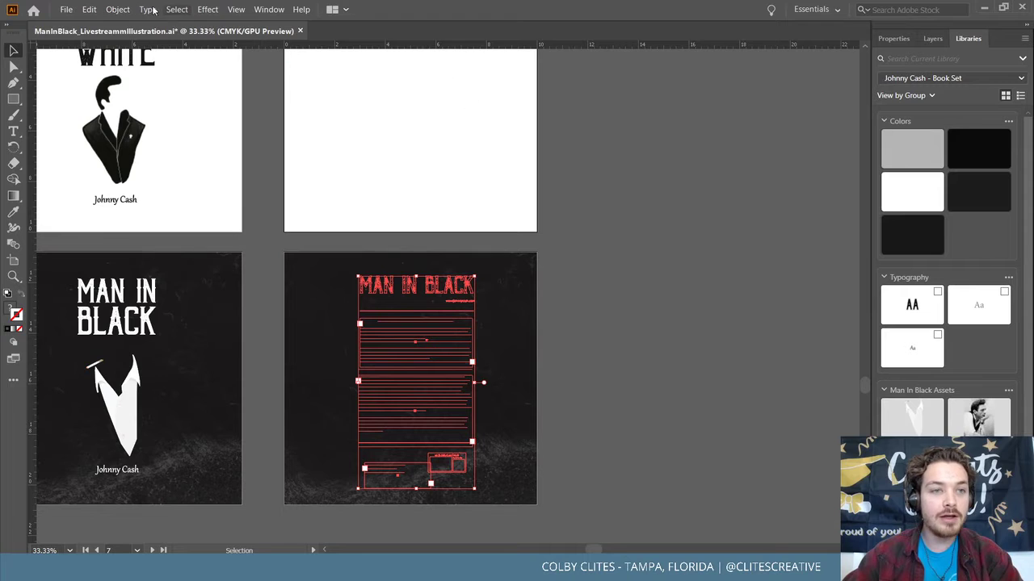
{"action": "left_click", "coordinate": [117, 9]}
{"action": "left_click", "coordinate": [367, 39]}
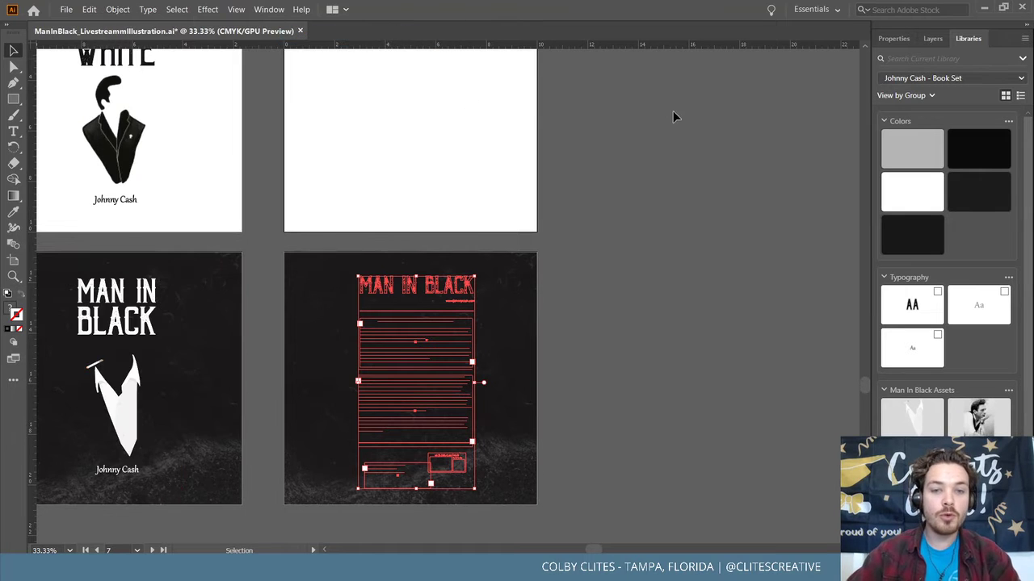
Delete the pasted back cover content from the black artboard.
{"action": "left_click", "coordinate": [655, 165]}
{"action": "key", "text": "a"}
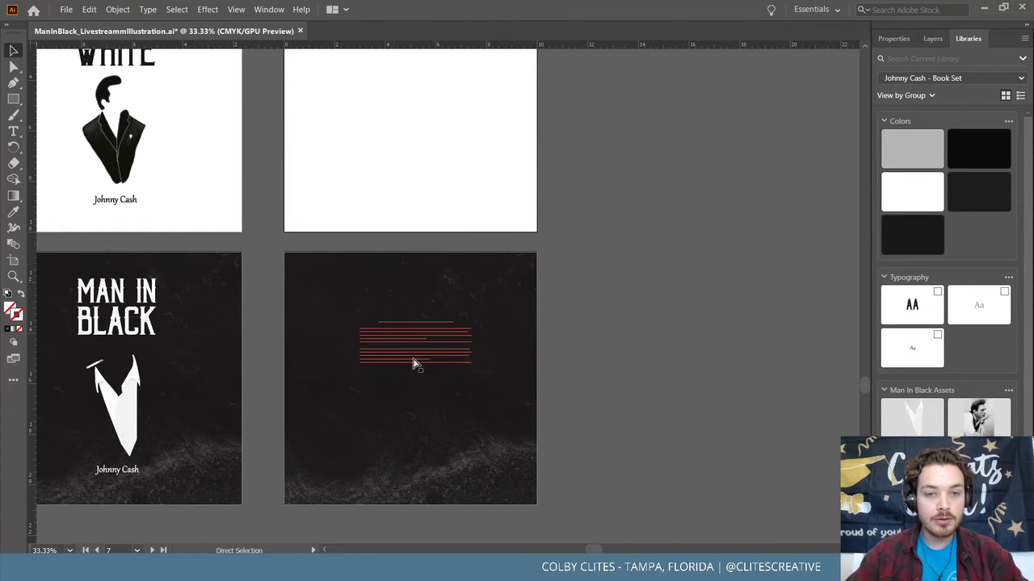
{"action": "key", "text": "v"}
{"action": "left_click", "coordinate": [396, 347]}
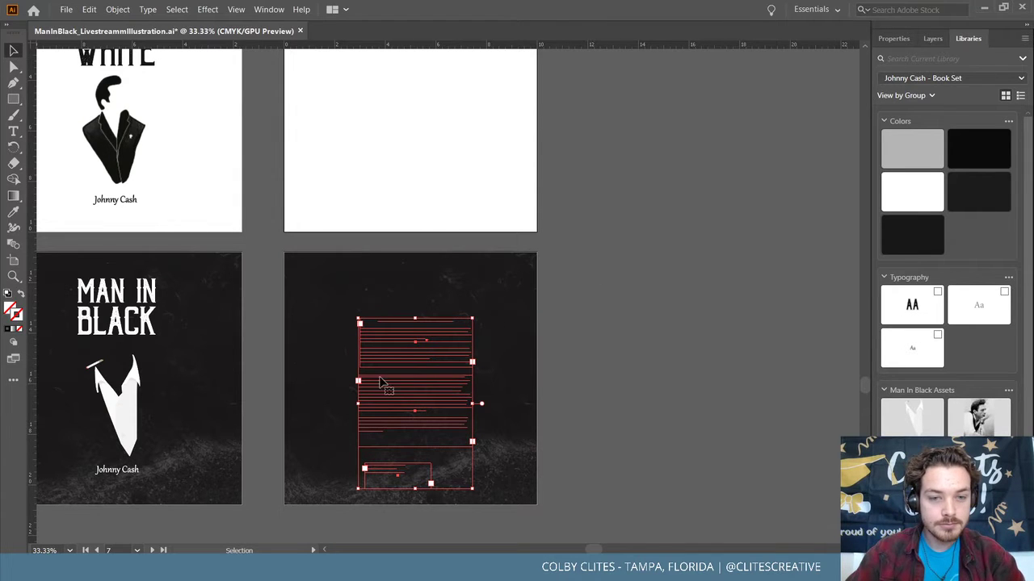
{"action": "key", "text": "Delete"}
Copy the back cover title, text and barcode from the Man In Black dust jacket.
{"action": "scroll", "coordinate": [371, 347], "scroll_direction": "left", "scroll_amount": 5}
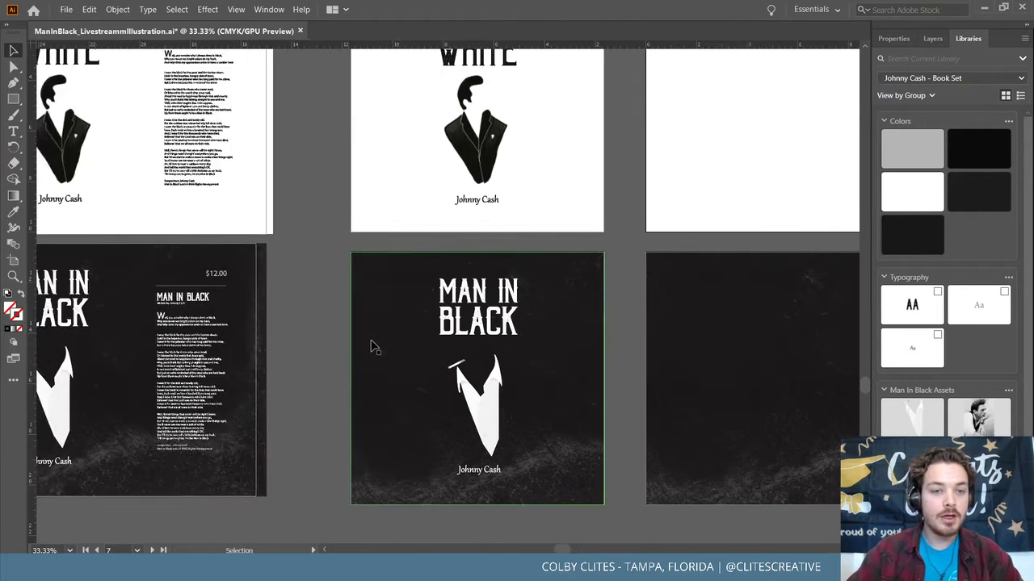
{"action": "scroll", "coordinate": [371, 347], "scroll_direction": "left", "scroll_amount": 3}
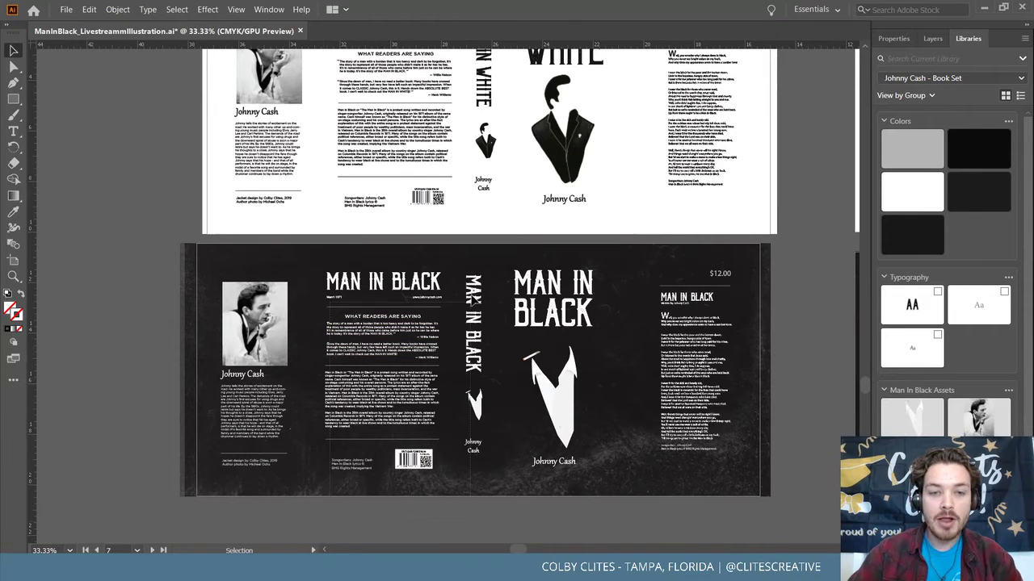
{"action": "left_click", "coordinate": [440, 277]}
{"action": "key", "text": "ctrl"}
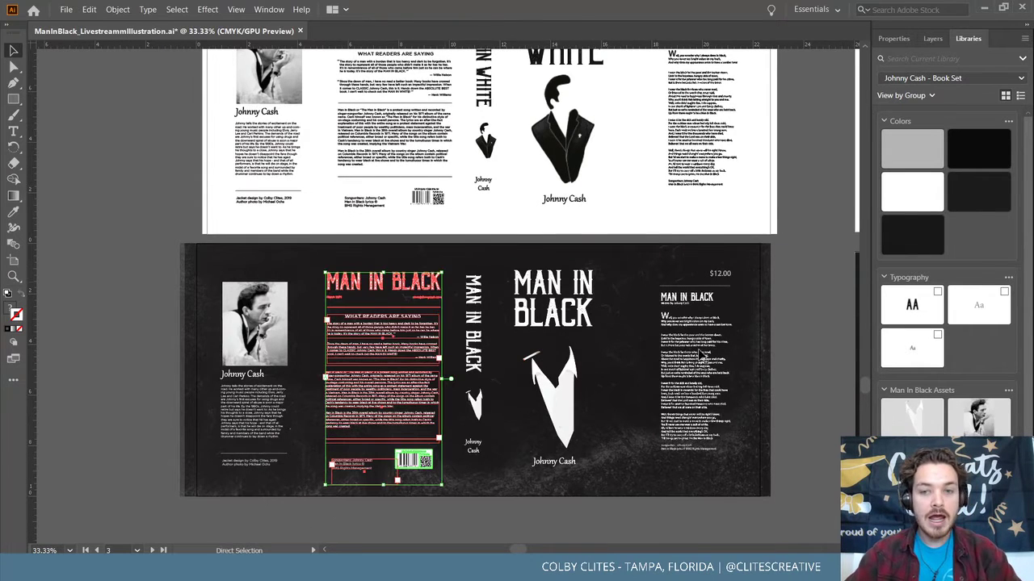
{"action": "scroll", "coordinate": [819, 323], "scroll_direction": "right", "scroll_amount": 5}
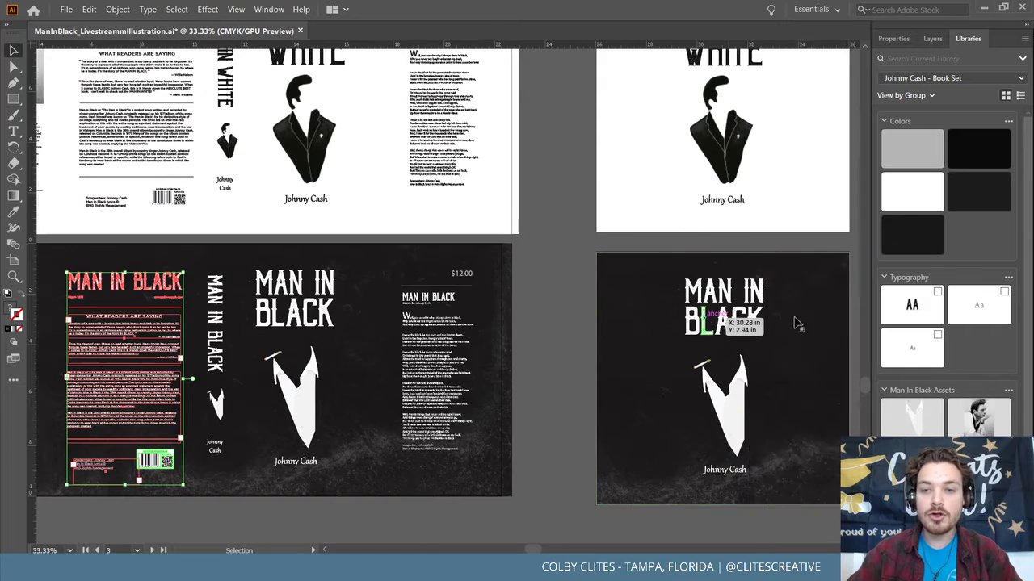
{"action": "scroll", "coordinate": [796, 323], "scroll_direction": "right", "scroll_amount": 10}
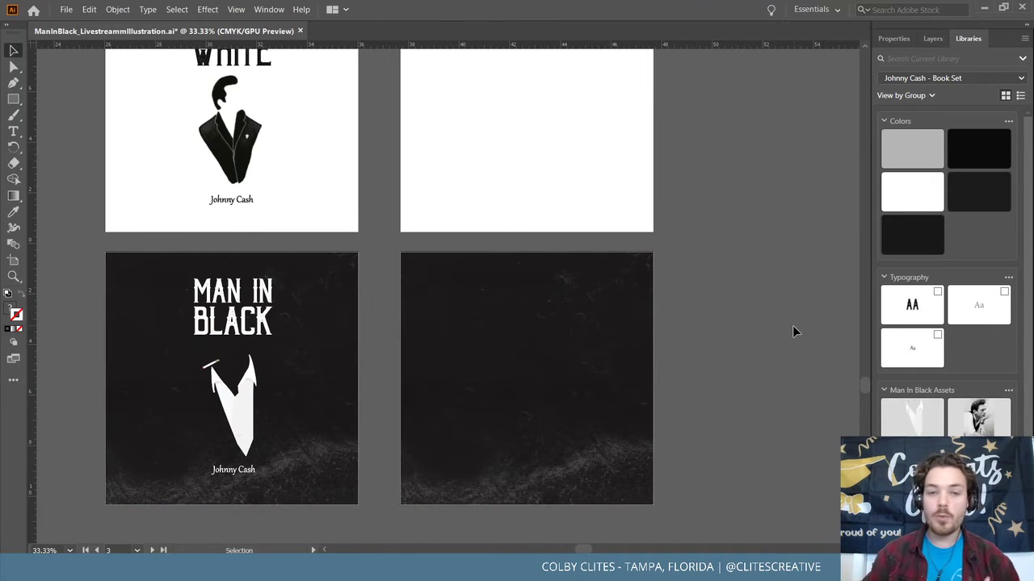
{"action": "left_click", "coordinate": [67, 9]}
{"action": "left_click", "coordinate": [110, 200]}
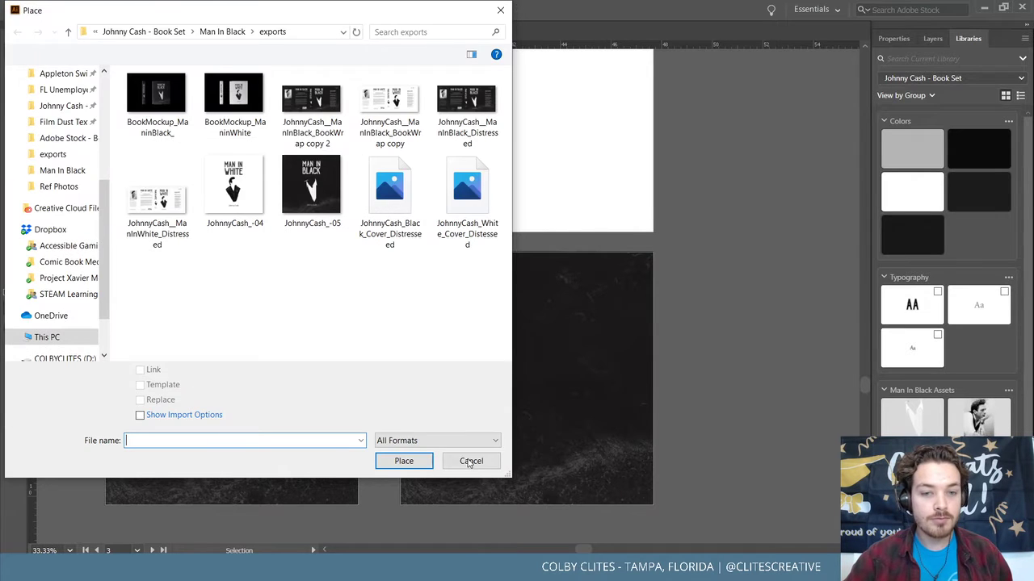
{"action": "left_click", "coordinate": [470, 461]}
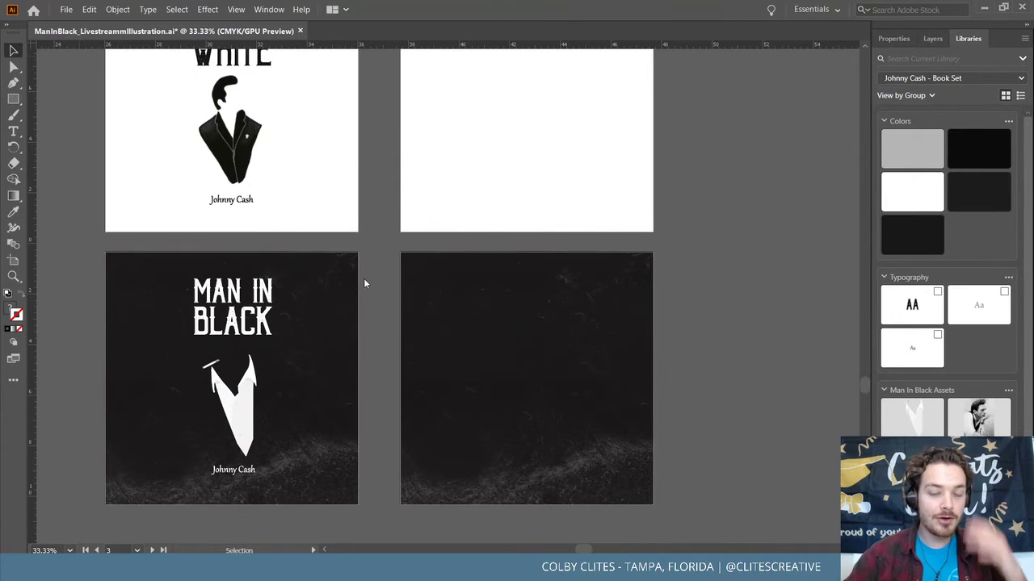
Paste the Man In Black back cover content, move it beside the emptied black artboard and bring it to the front.
{"action": "key", "text": "ctrl+v"}
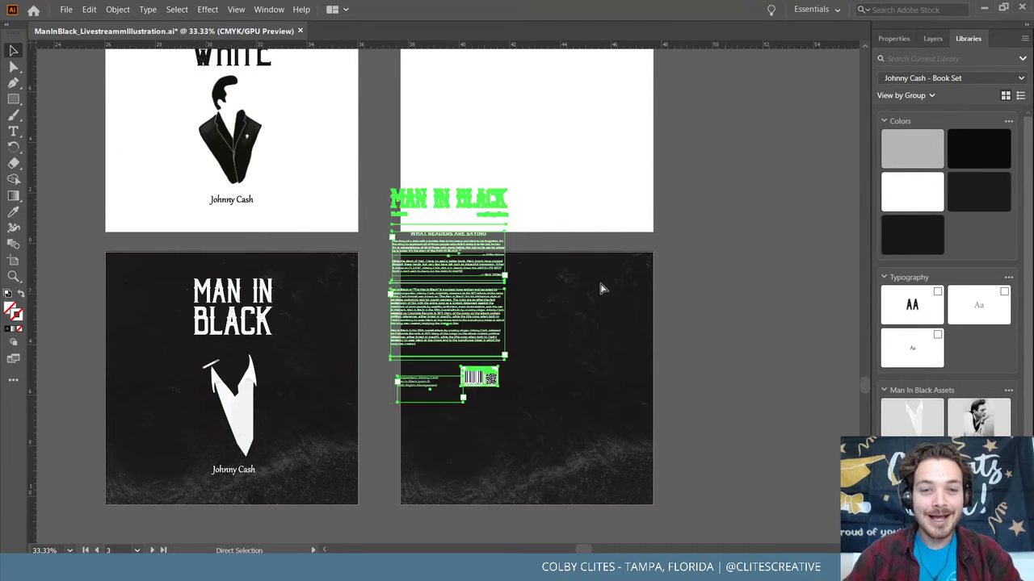
{"action": "left_click_drag", "start_coordinate": [442, 207], "coordinate": [734, 281]}
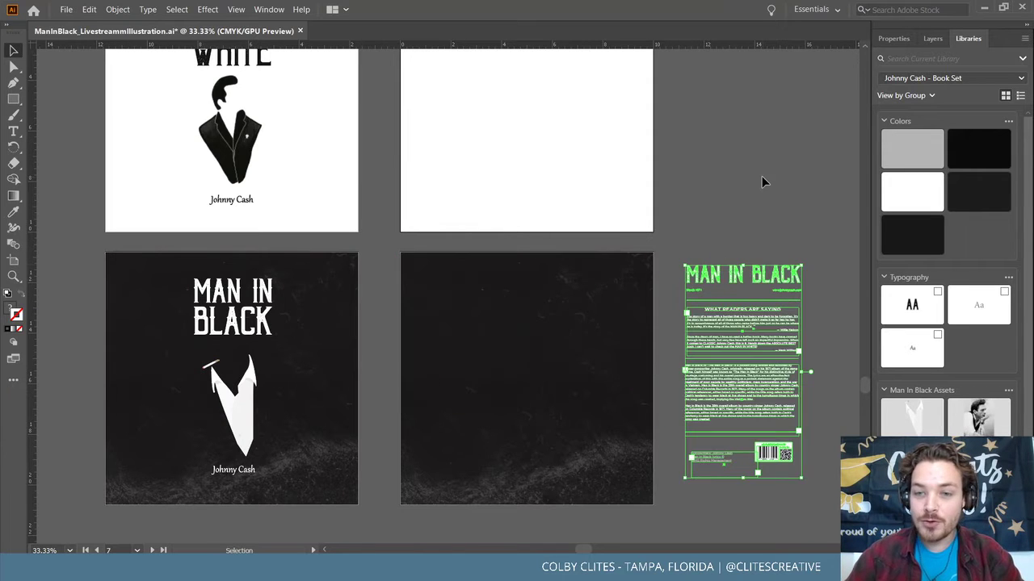
{"action": "left_click", "coordinate": [119, 10]}
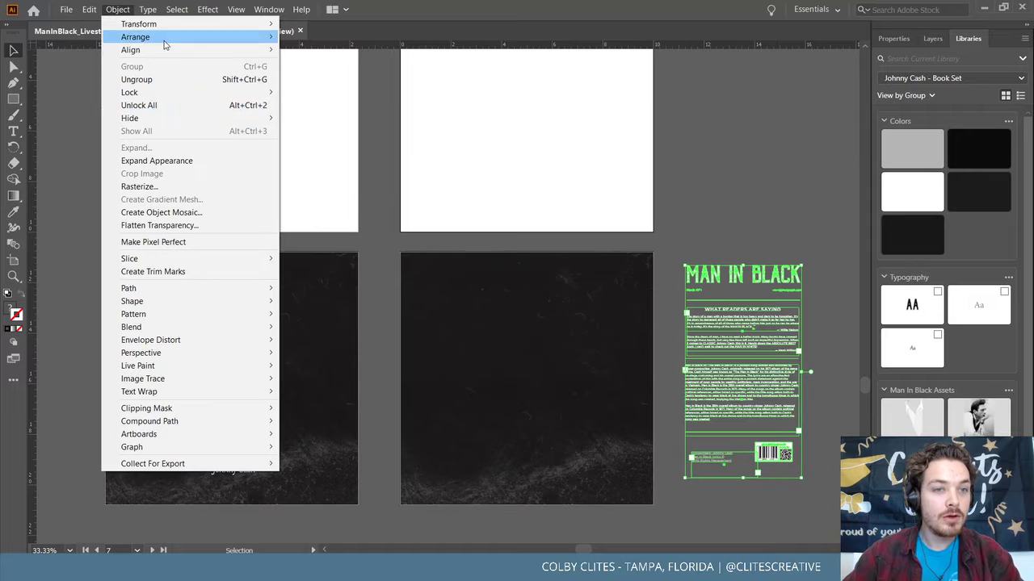
{"action": "mouse_move", "coordinate": [166, 40]}
{"action": "left_click", "coordinate": [320, 37]}
Move the back cover content onto the emptied black artboard and nudge it down to sit centered between the upper and lower edges.
{"action": "left_click_drag", "start_coordinate": [754, 286], "coordinate": [547, 288]}
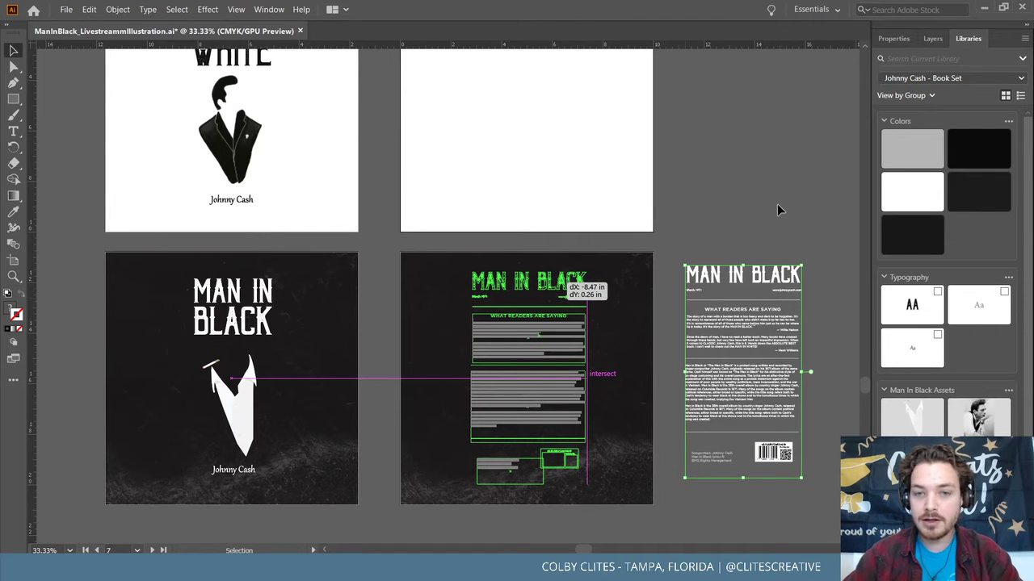
{"action": "key", "text": "Down"}
{"action": "key", "text": "Down"}
{"action": "key", "text": "Down"}
{"action": "key", "text": "Down"}
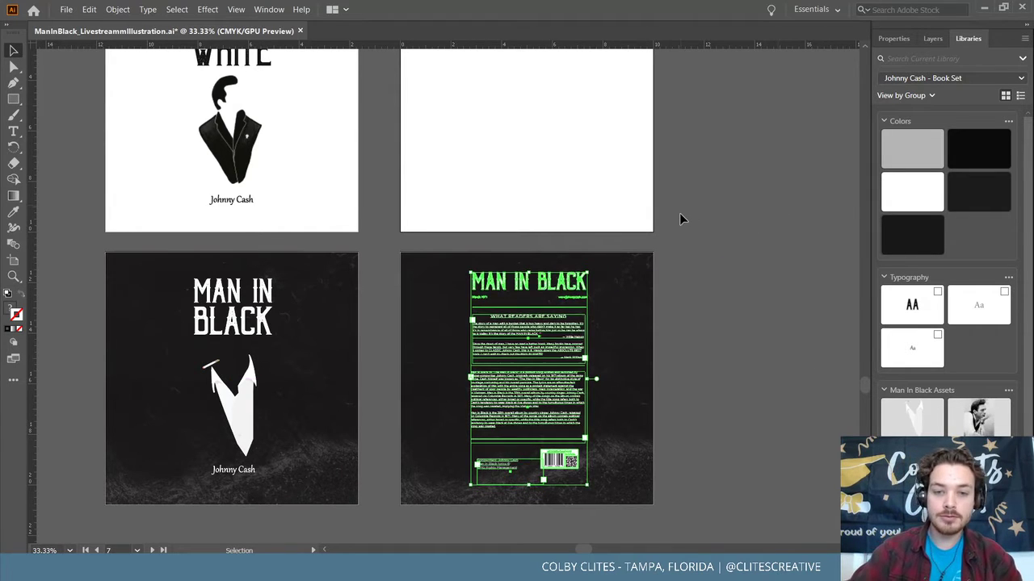
{"action": "key", "text": "Down"}
{"action": "key", "text": "Down"}
{"action": "key", "text": "Down"}
{"action": "key", "text": "Down"}
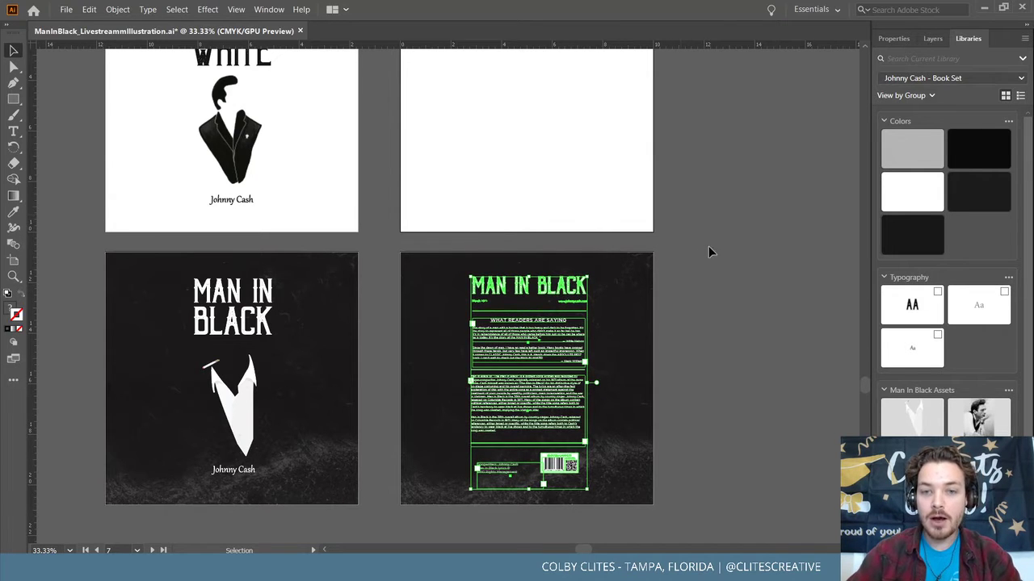
{"action": "left_click", "coordinate": [733, 246]}
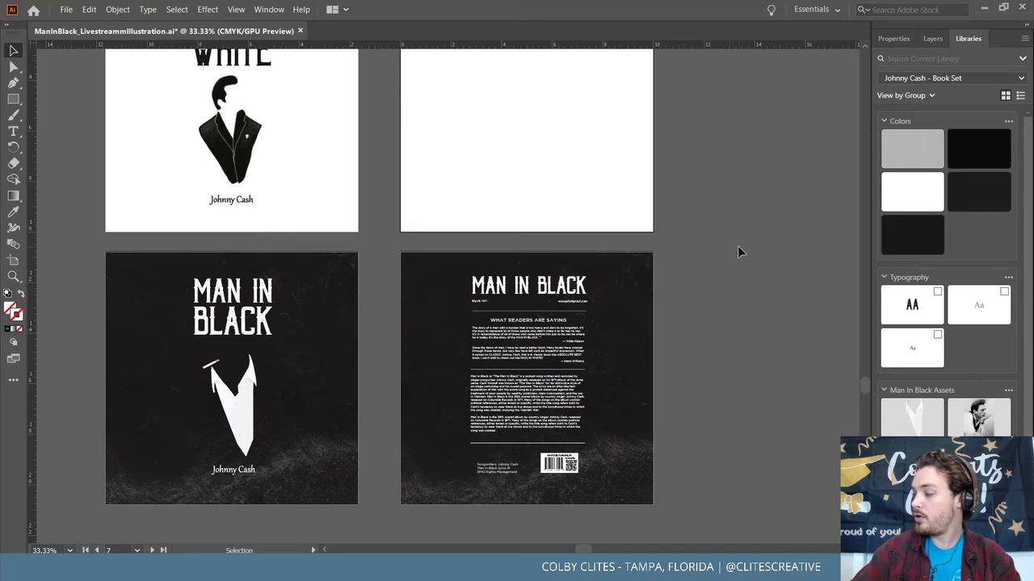
{"action": "scroll", "coordinate": [711, 252], "scroll_direction": "left", "scroll_amount": 5}
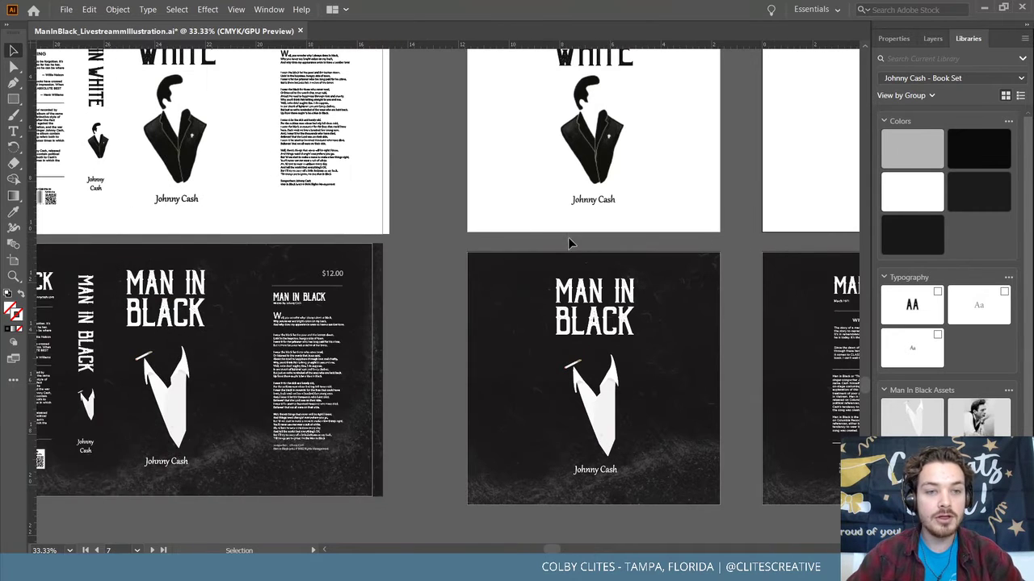
{"action": "scroll", "coordinate": [565, 237], "scroll_direction": "up", "scroll_amount": 3}
{"action": "scroll", "coordinate": [557, 238], "scroll_direction": "left", "scroll_amount": 4}
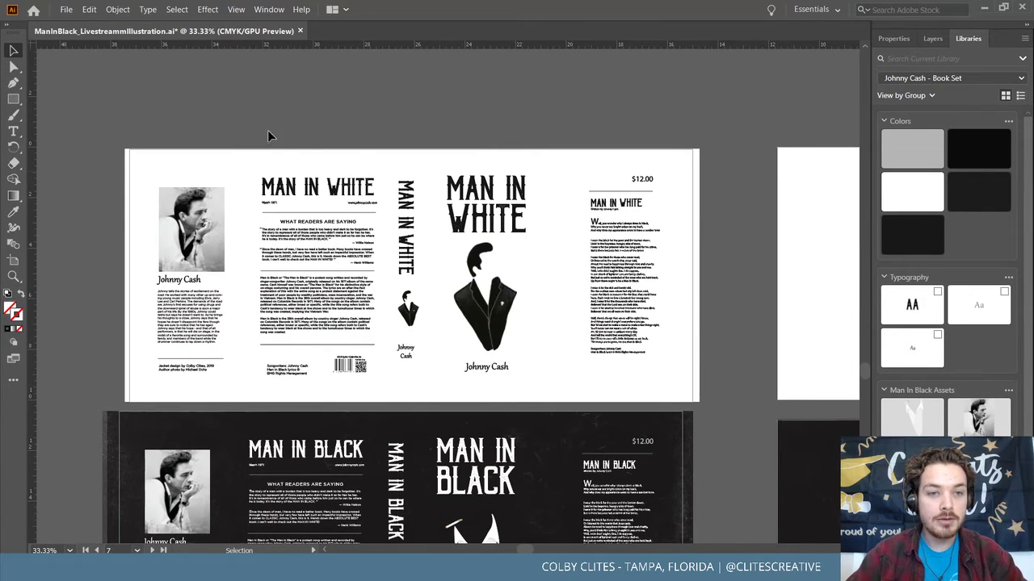
Copy the back cover title, text and barcode from the Man In White dust jacket.
{"action": "key", "text": "a"}
{"action": "left_click_drag", "start_coordinate": [269, 137], "coordinate": [362, 389]}
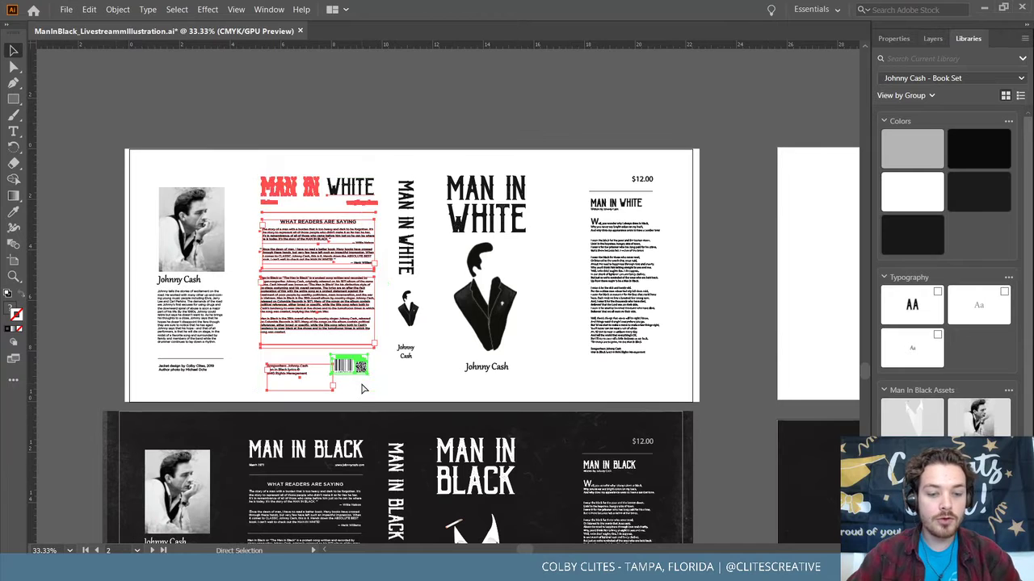
{"action": "key", "text": "v"}
{"action": "scroll", "coordinate": [372, 371], "scroll_direction": "right", "scroll_amount": 9}
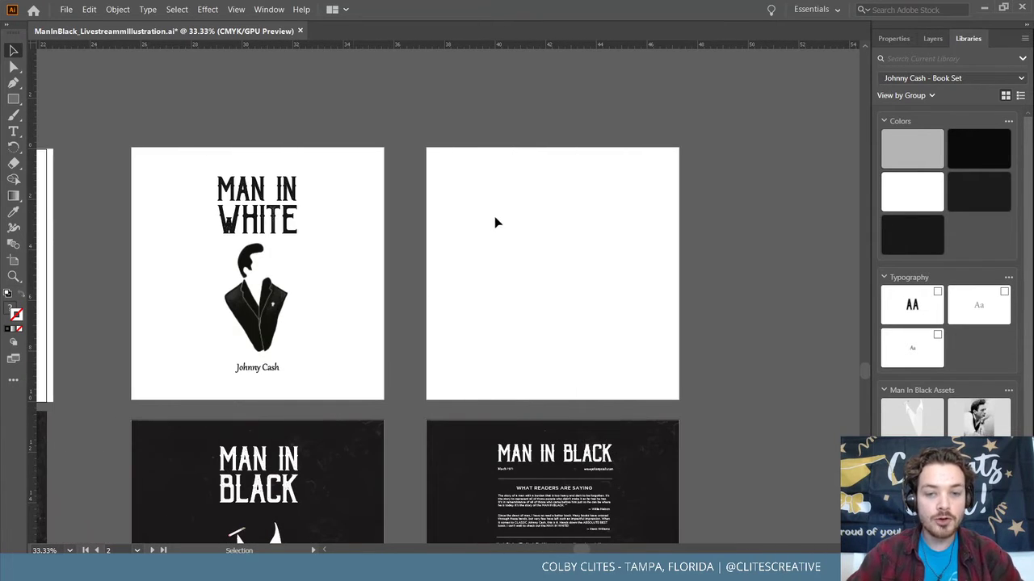
Paste the Man In White back cover content and move it onto the emptied white artboard.
{"action": "key", "text": "a"}
{"action": "key", "text": "ctrl+v"}
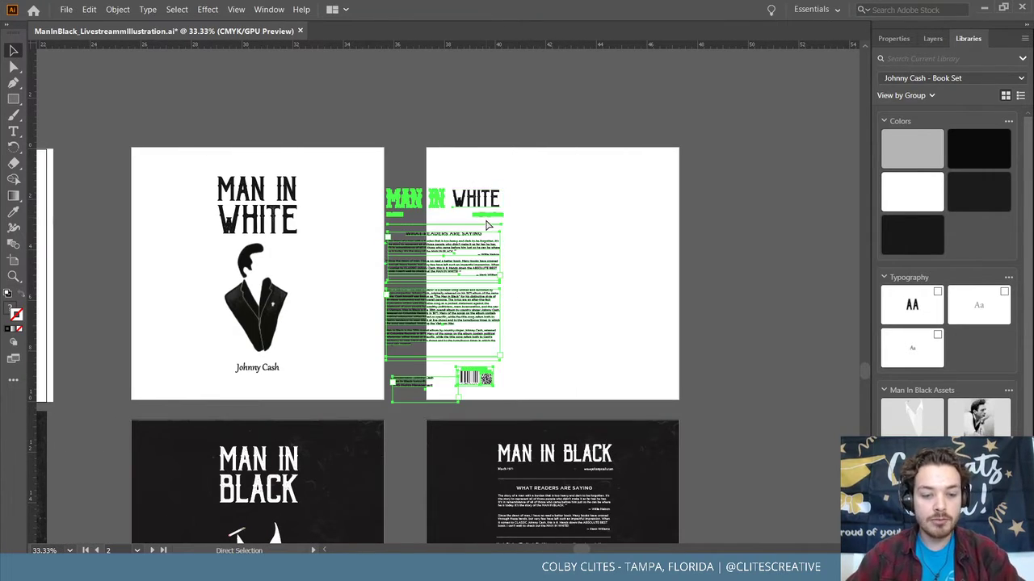
{"action": "left_click_drag", "start_coordinate": [441, 204], "coordinate": [557, 185]}
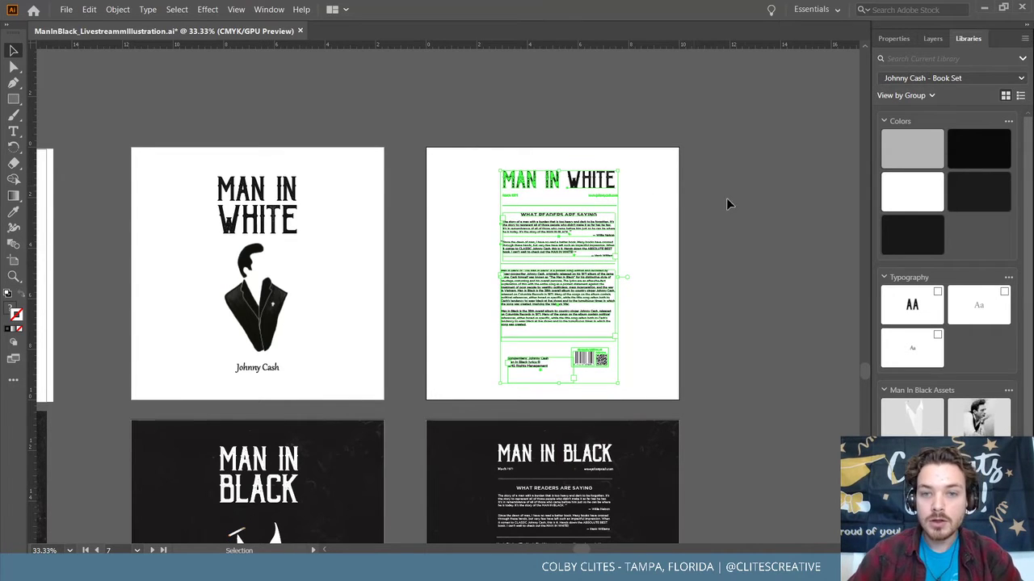
{"action": "left_click", "coordinate": [746, 214]}
Rename the white back cover artboard as White_BackCover.
{"action": "left_click", "coordinate": [13, 260]}
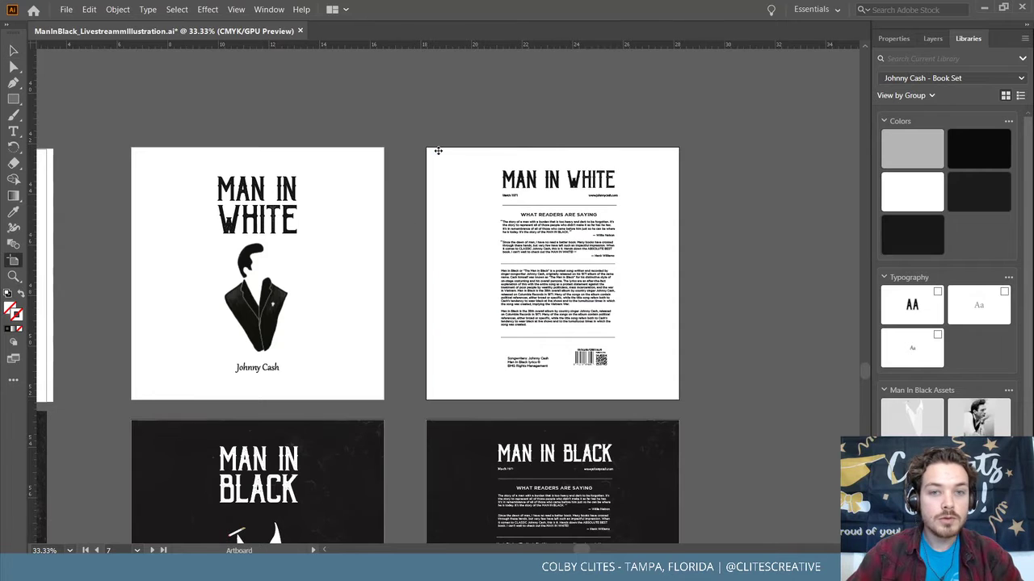
{"action": "left_click", "coordinate": [460, 153]}
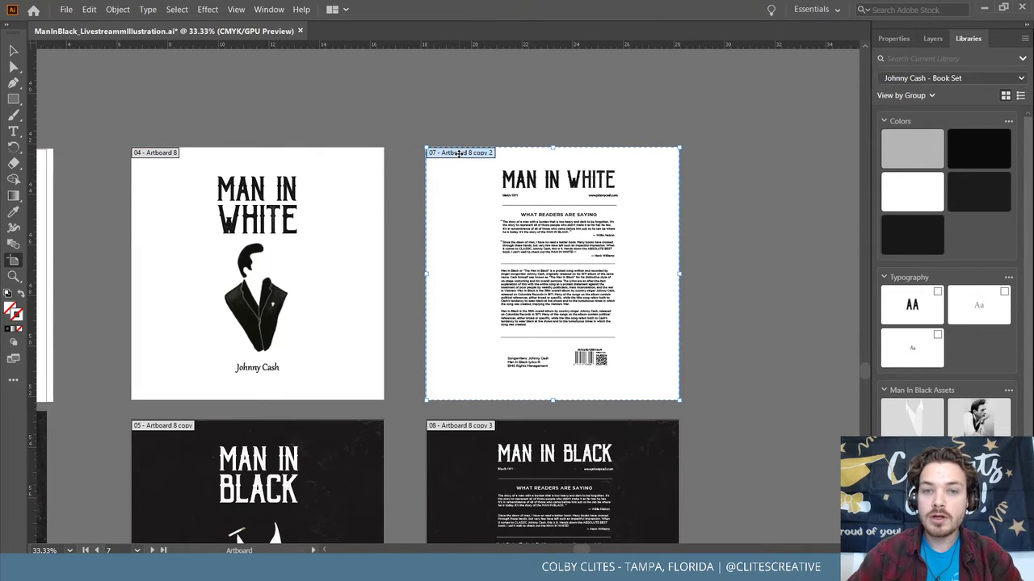
{"action": "double_click", "coordinate": [459, 152]}
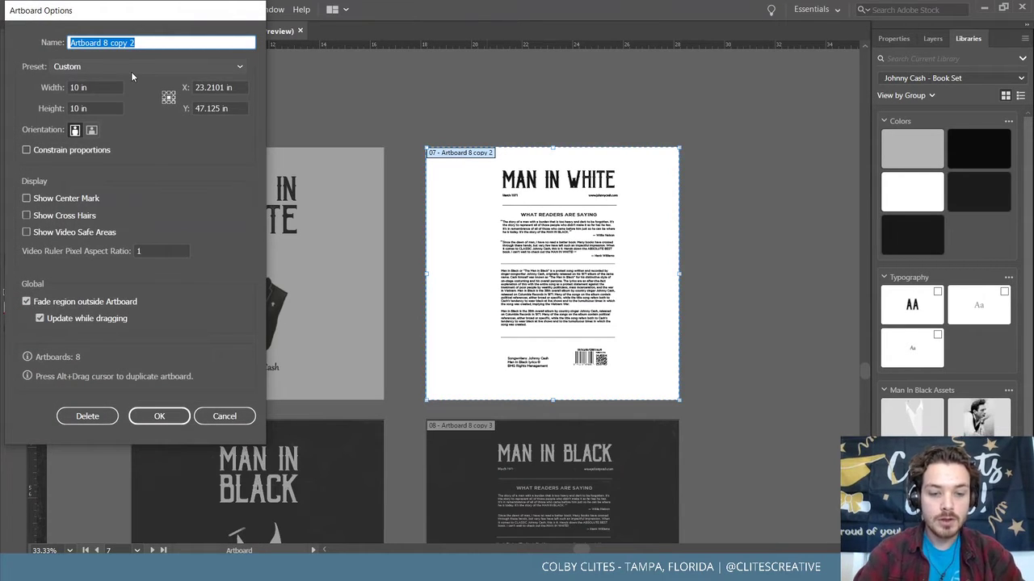
{"action": "type", "text": "White_"}
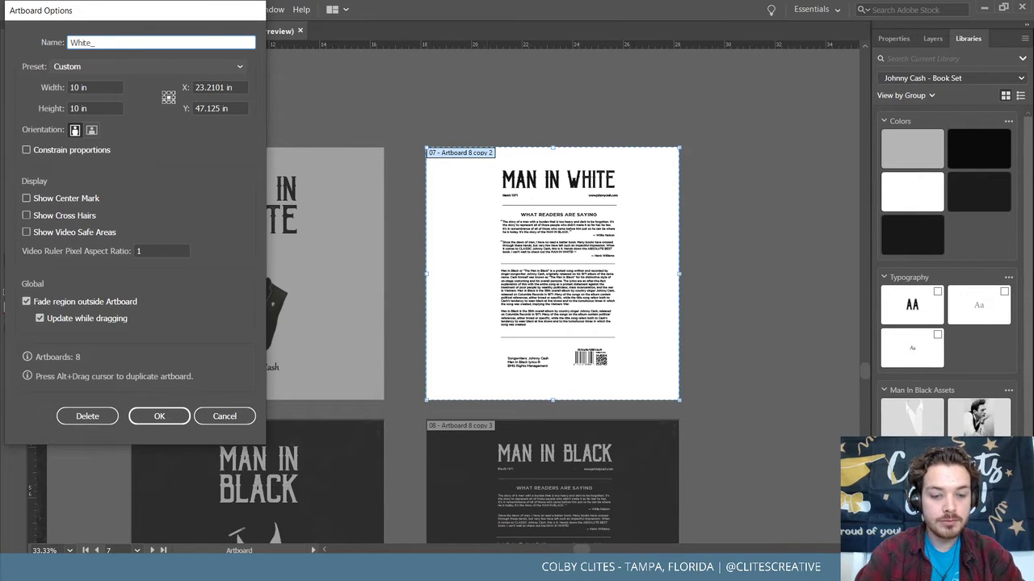
{"action": "type", "text": "BACk"}
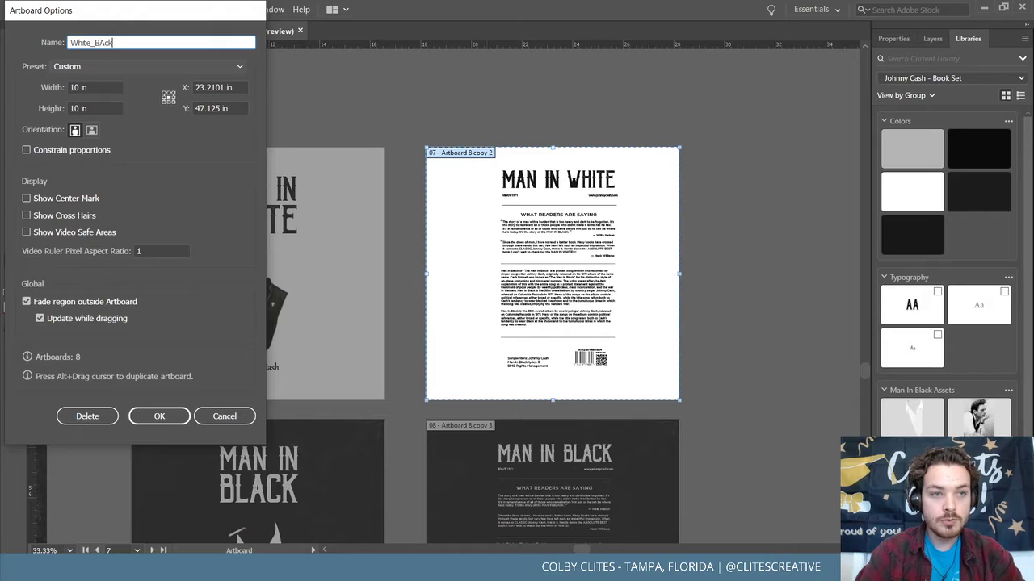
{"action": "type", "text": "Co"}
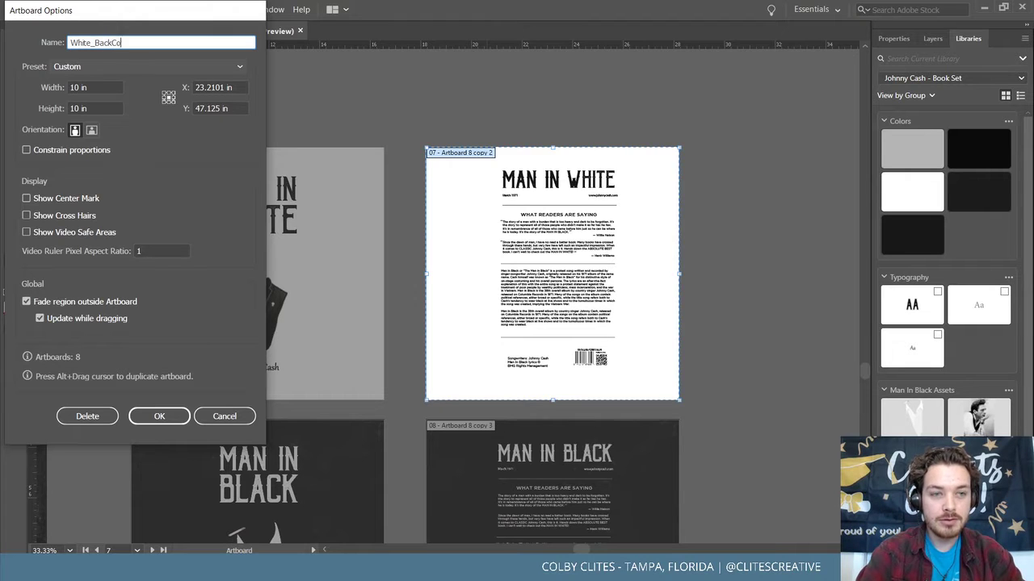
{"action": "type", "text": "ver"}
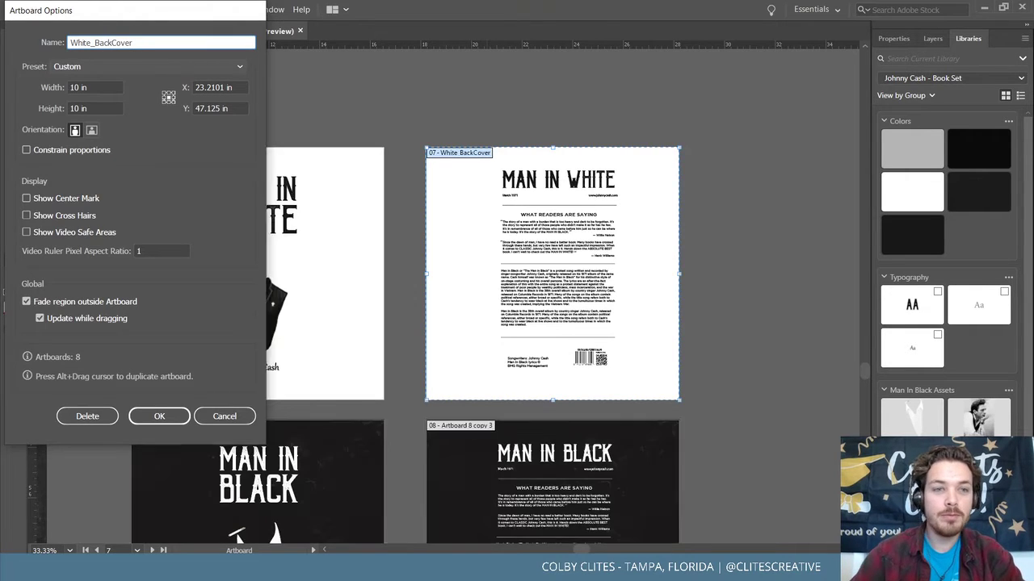
{"action": "key", "text": "Return"}
Rename the black back cover artboard as Black_BackCover.
{"action": "scroll", "coordinate": [485, 256], "scroll_direction": "down", "scroll_amount": 4}
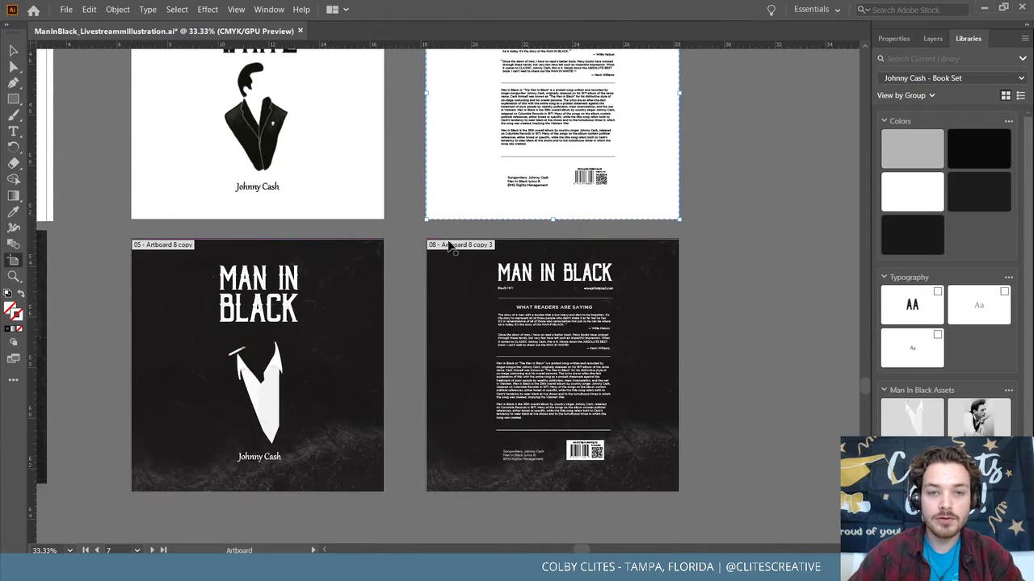
{"action": "left_click", "coordinate": [451, 246]}
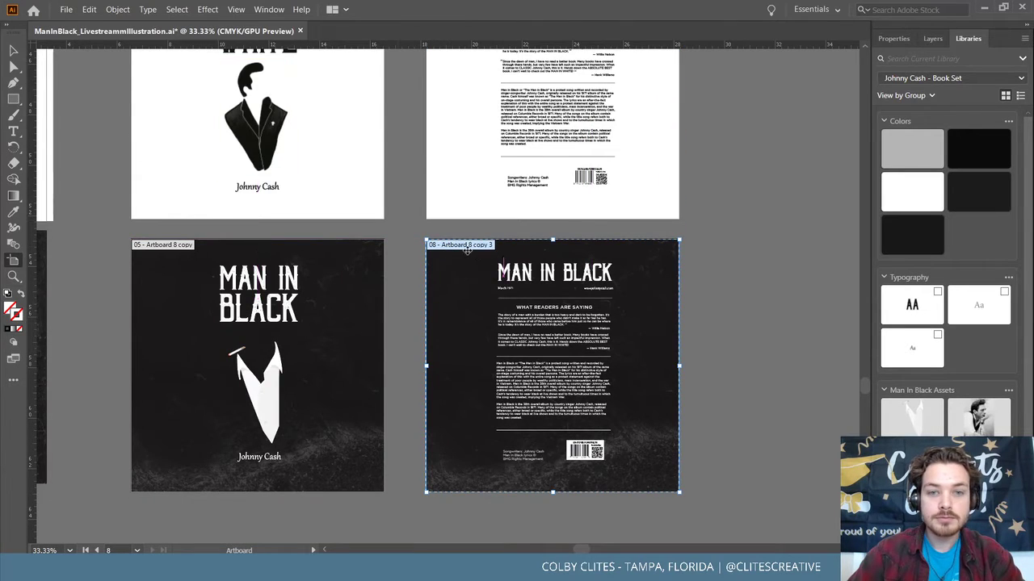
{"action": "double_click", "coordinate": [465, 250]}
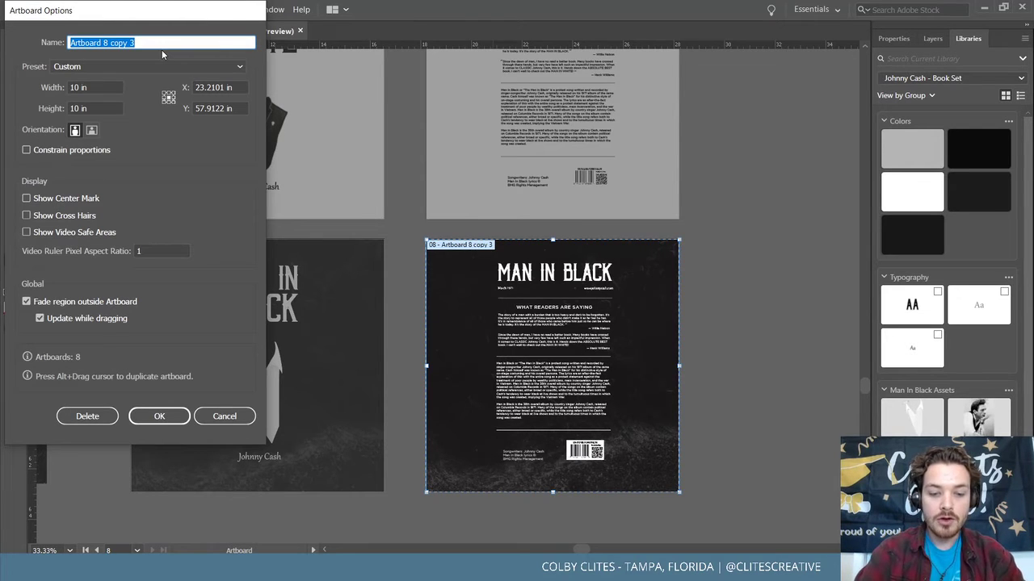
{"action": "type", "text": "Black"}
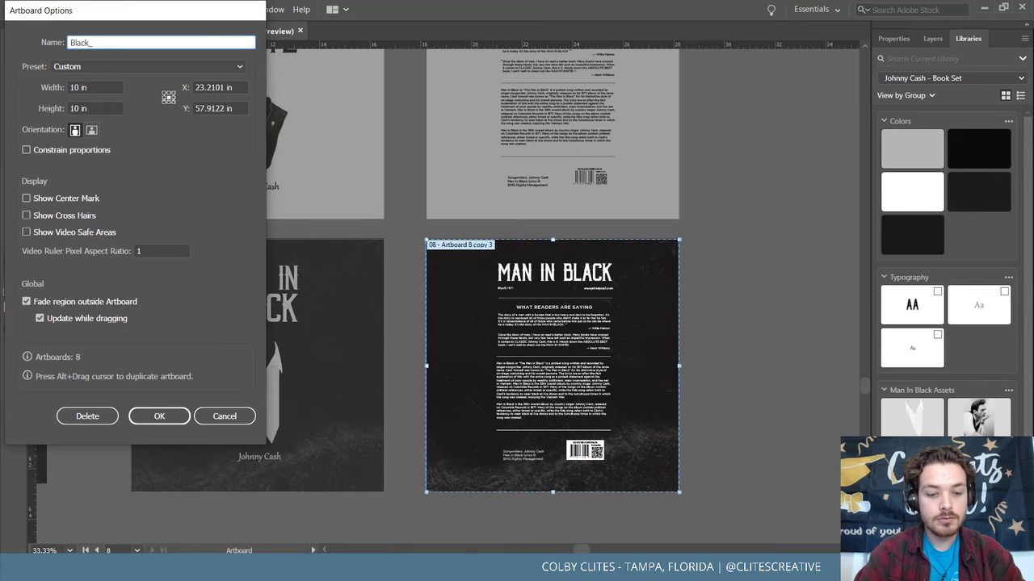
{"action": "type", "text": "_BackC"}
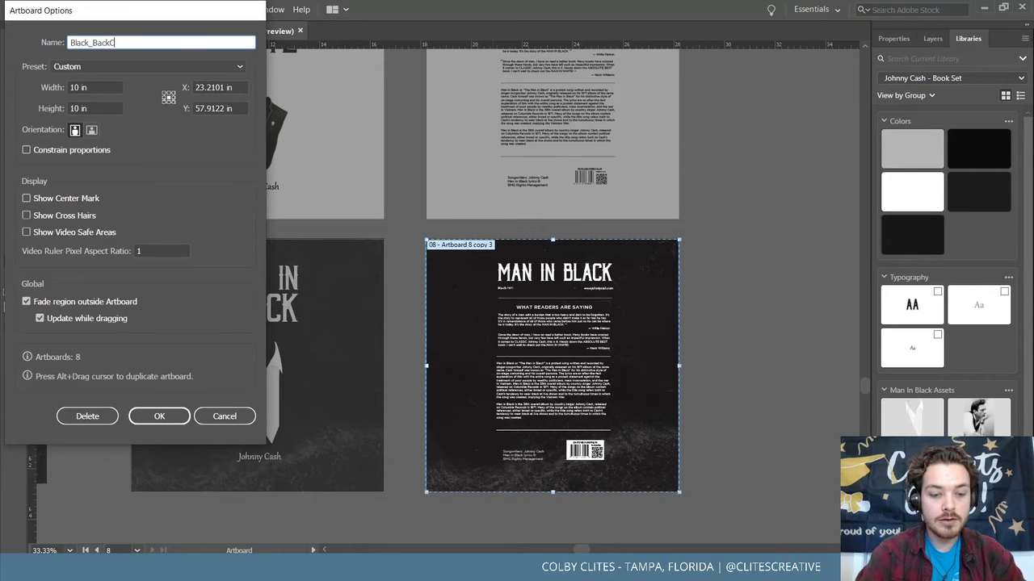
{"action": "type", "text": "vo"}
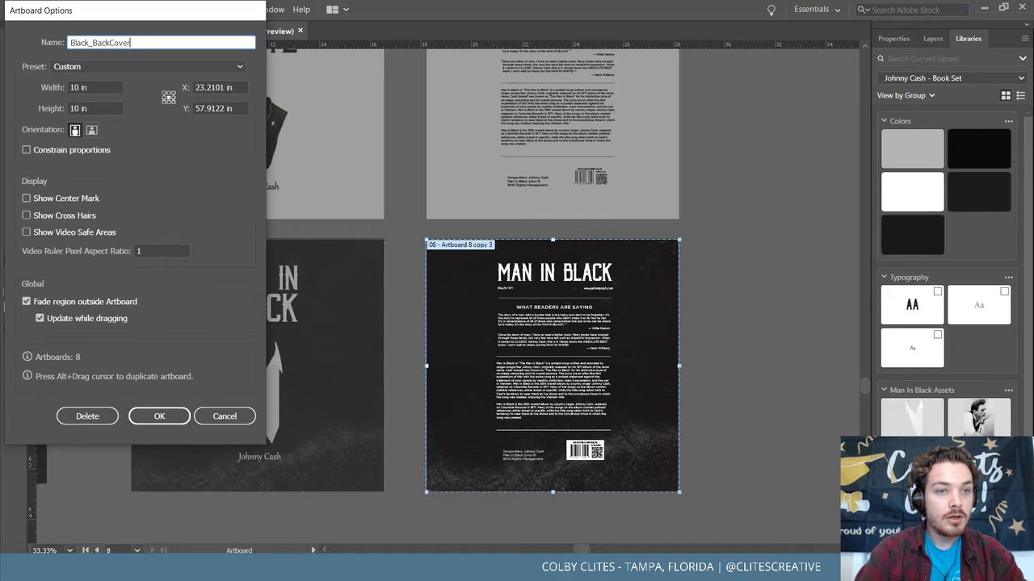
{"action": "key", "text": "Return"}
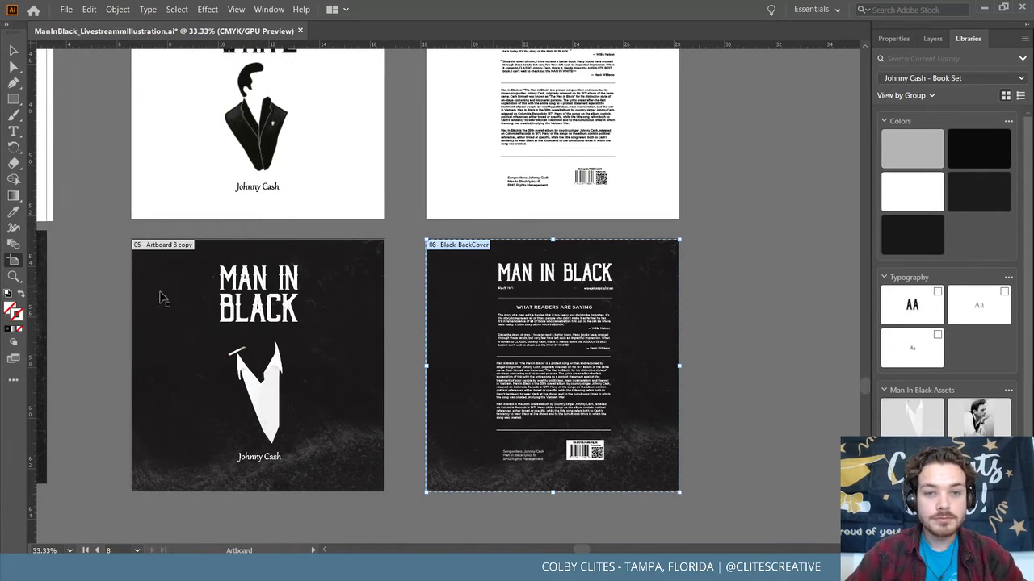
Review the white and black dust jackets alongside their separate front and back cover artboards.
{"action": "scroll", "coordinate": [293, 242], "scroll_direction": "left", "scroll_amount": 3}
{"action": "key", "text": "v"}
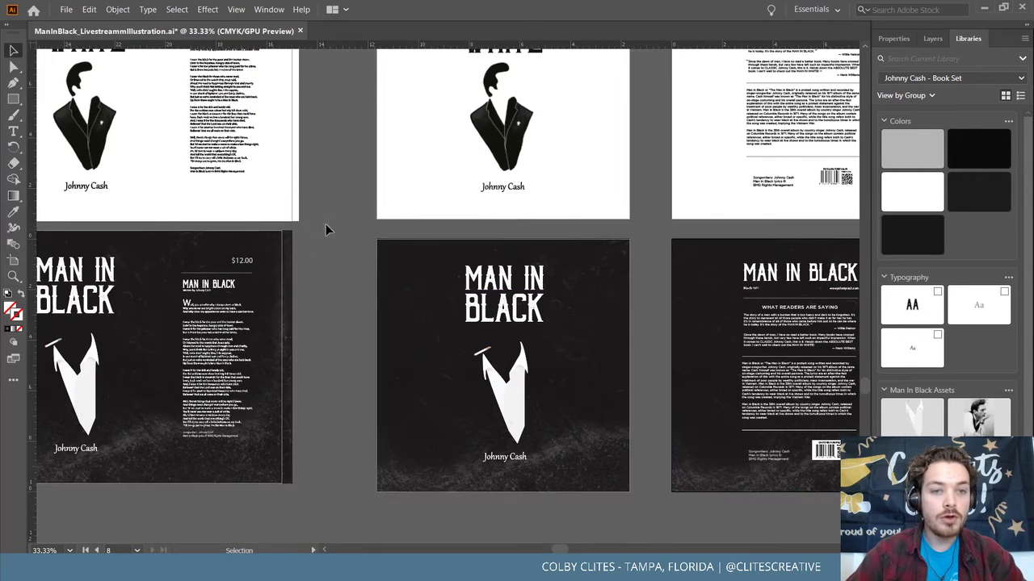
{"action": "scroll", "coordinate": [331, 229], "scroll_direction": "up", "scroll_amount": 3}
{"action": "scroll", "coordinate": [331, 228], "scroll_direction": "down", "scroll_amount": 2, "text": "alt"}
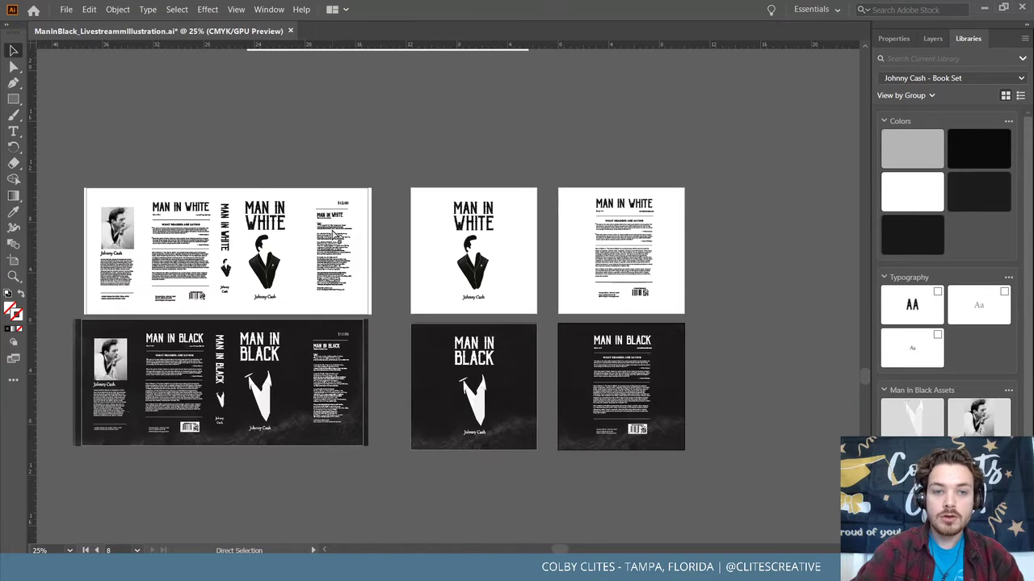
{"action": "scroll", "coordinate": [335, 233], "scroll_direction": "down", "scroll_amount": 1, "text": "alt"}
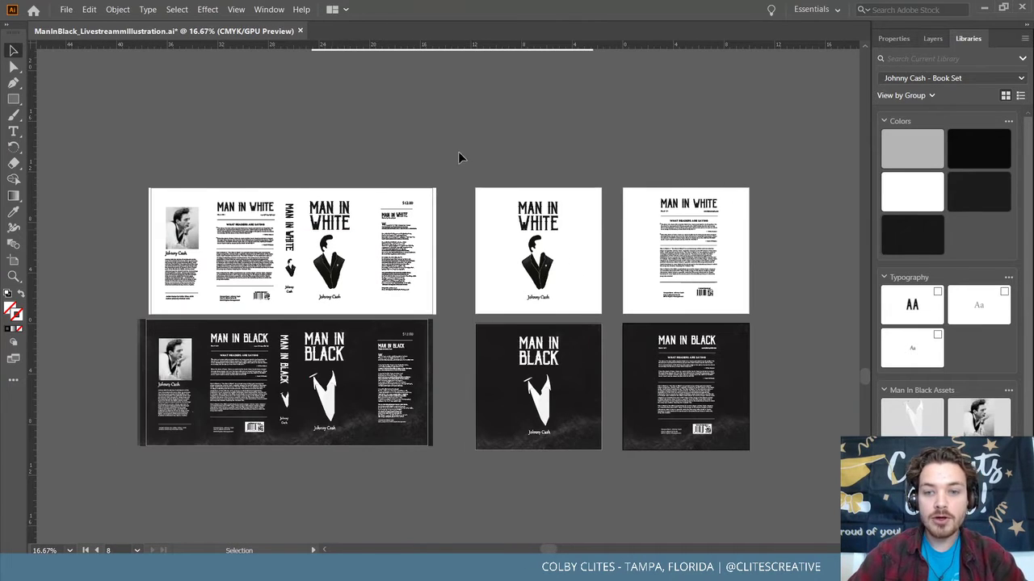
{"action": "left_click", "coordinate": [65, 10]}
{"action": "left_click", "coordinate": [449, 134]}
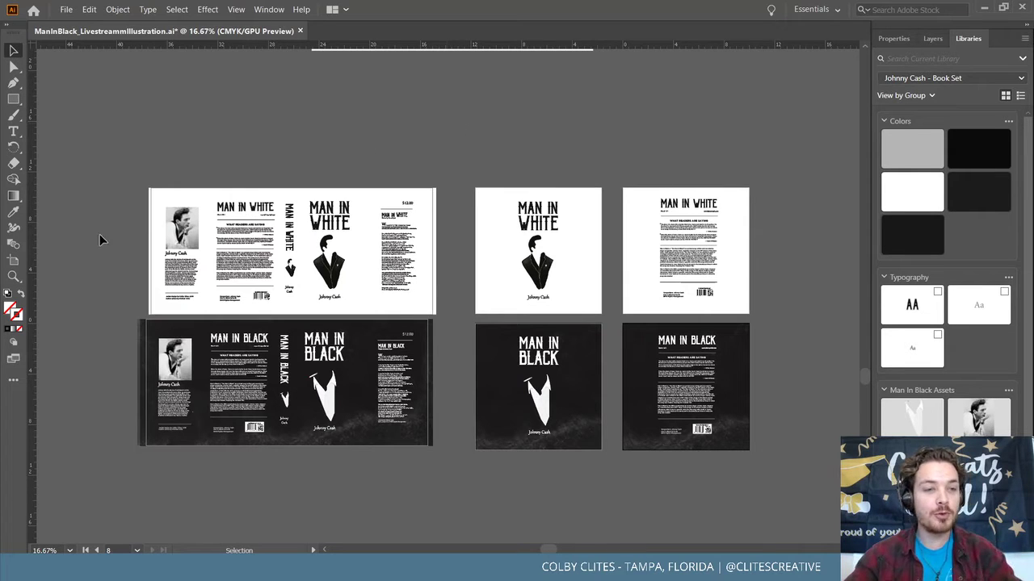
{"action": "left_click", "coordinate": [12, 66]}
{"action": "key", "text": "ctrl+="}
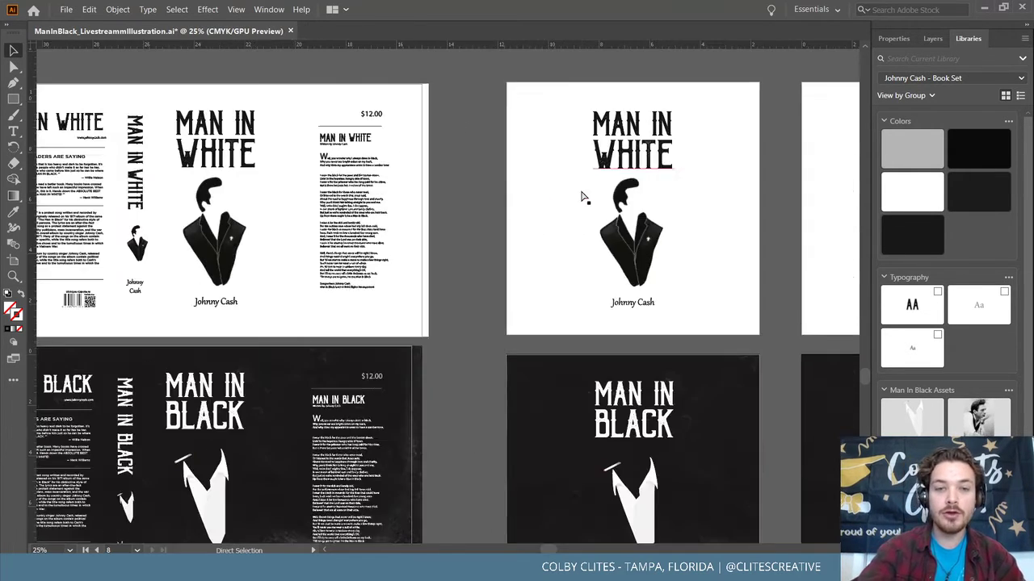
{"action": "scroll", "coordinate": [582, 196], "scroll_direction": "right", "scroll_amount": 4}
{"action": "scroll", "coordinate": [581, 196], "scroll_direction": "down", "scroll_amount": 1}
{"action": "scroll", "coordinate": [581, 197], "scroll_direction": "left", "scroll_amount": 1}
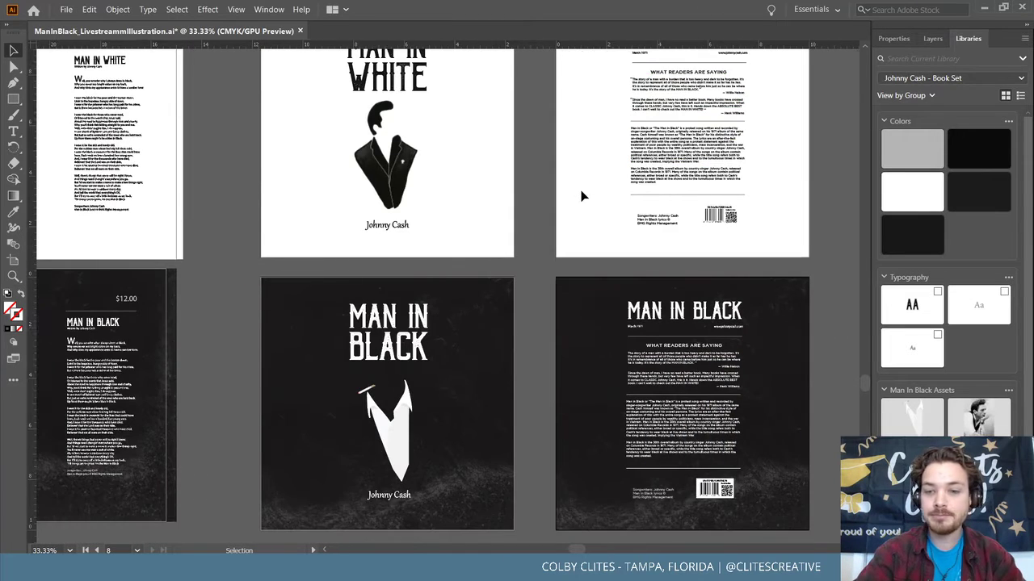
{"action": "scroll", "coordinate": [582, 196], "scroll_direction": "left", "scroll_amount": 5}
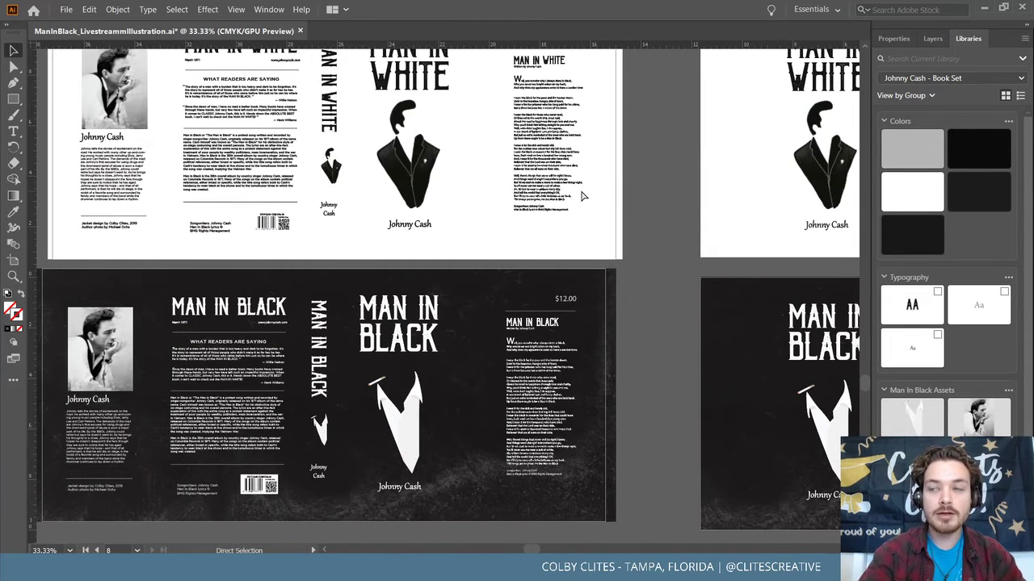
{"action": "key", "text": "ctrl+minus"}
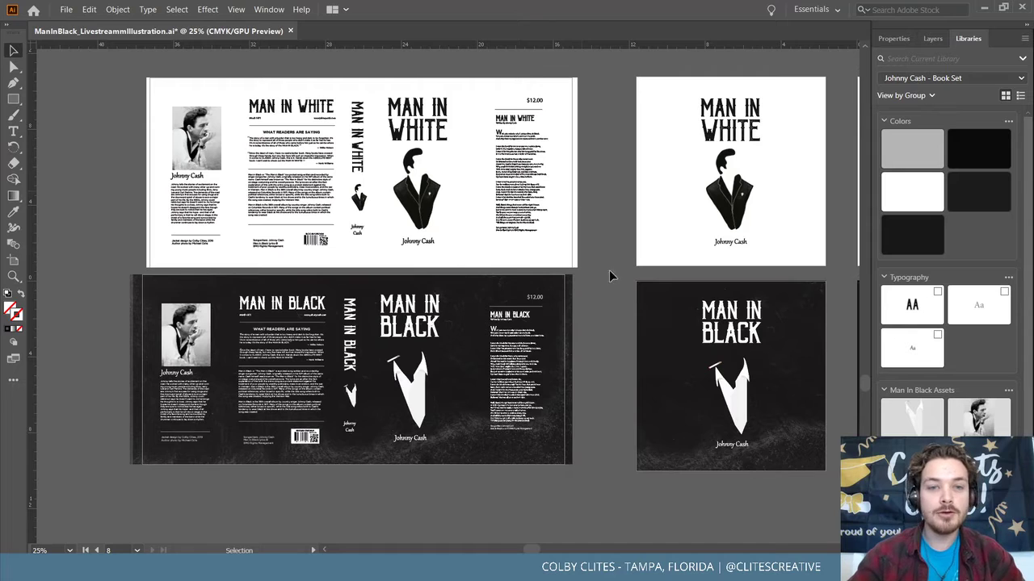
{"action": "scroll", "coordinate": [675, 242], "scroll_direction": "up", "scroll_amount": 1}
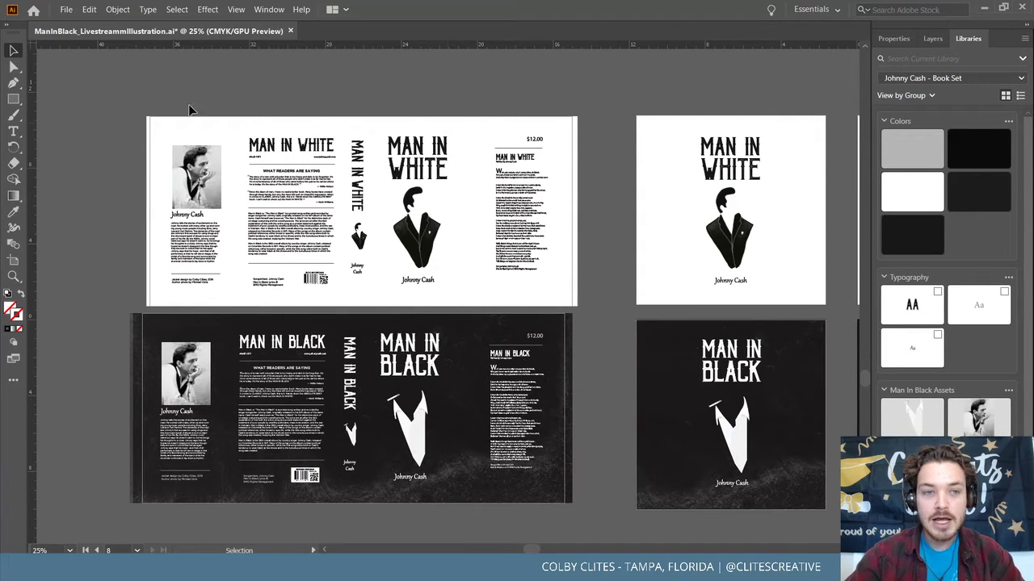
{"action": "left_click", "coordinate": [69, 13]}
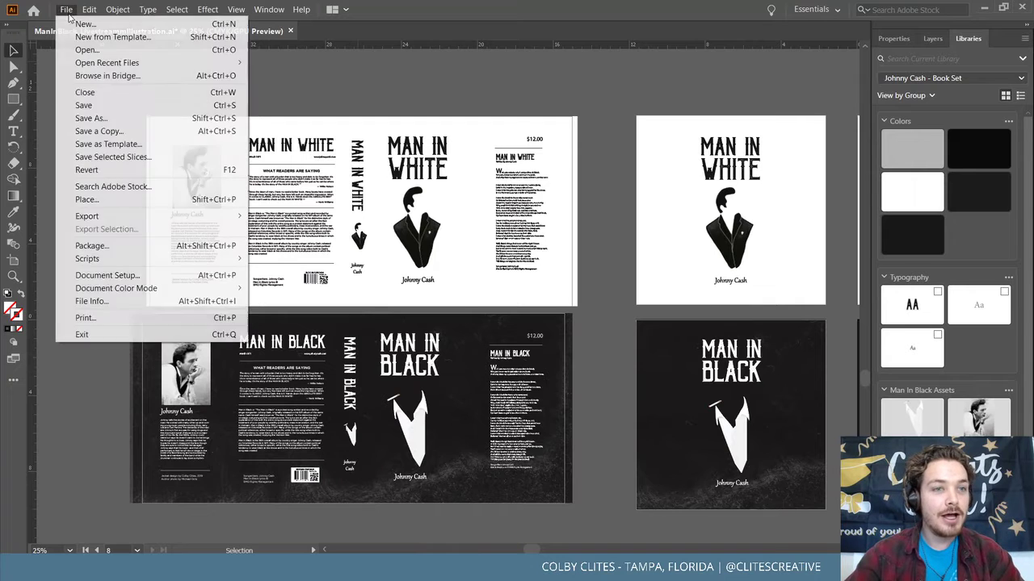
{"action": "mouse_move", "coordinate": [124, 216]}
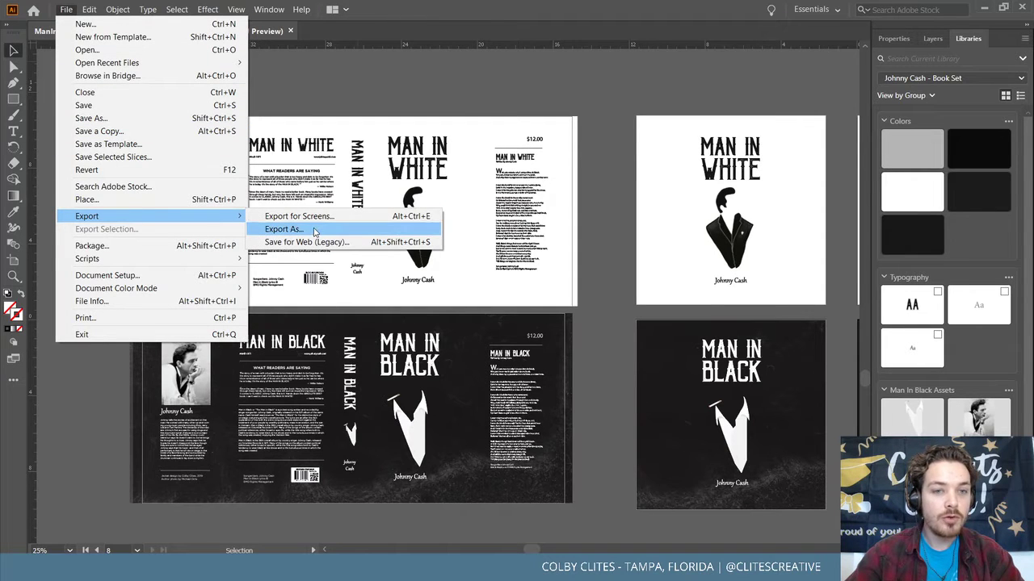
{"action": "left_click", "coordinate": [335, 85]}
Check the artboard numbers and names of the dust jackets, front covers and back covers.
{"action": "left_click", "coordinate": [14, 245]}
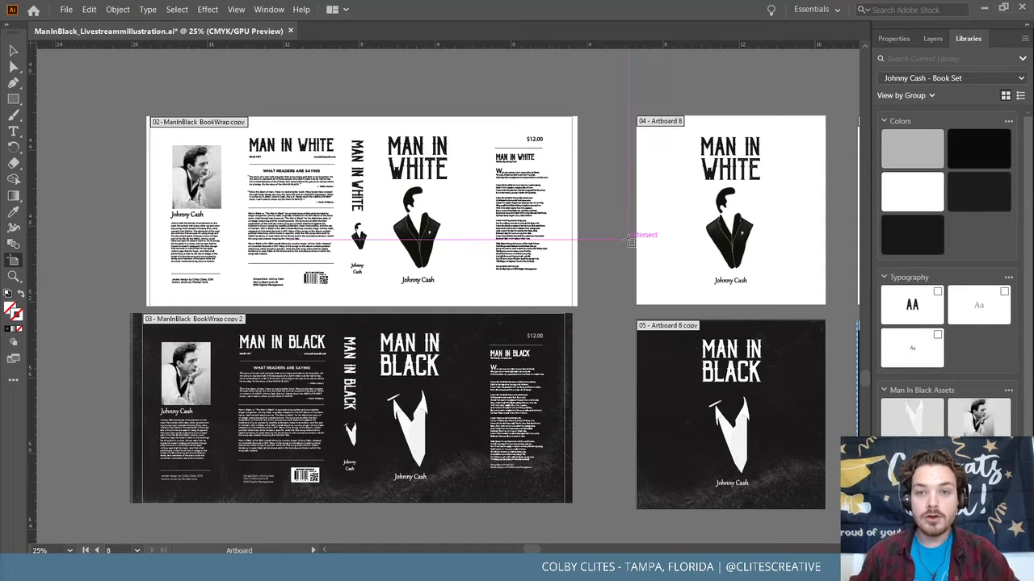
{"action": "scroll", "coordinate": [626, 239], "scroll_direction": "right", "scroll_amount": 5}
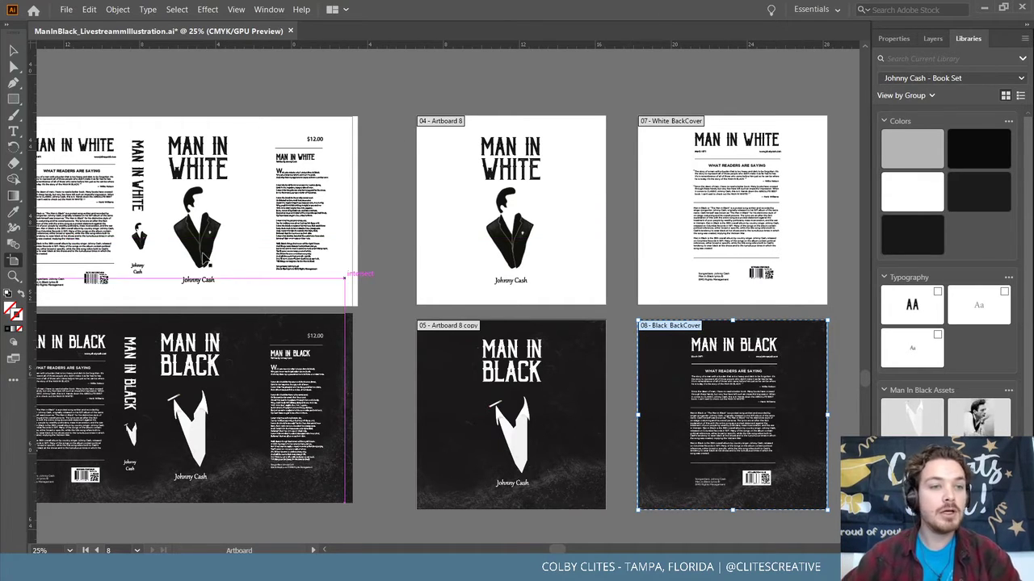
{"action": "left_click", "coordinate": [15, 51]}
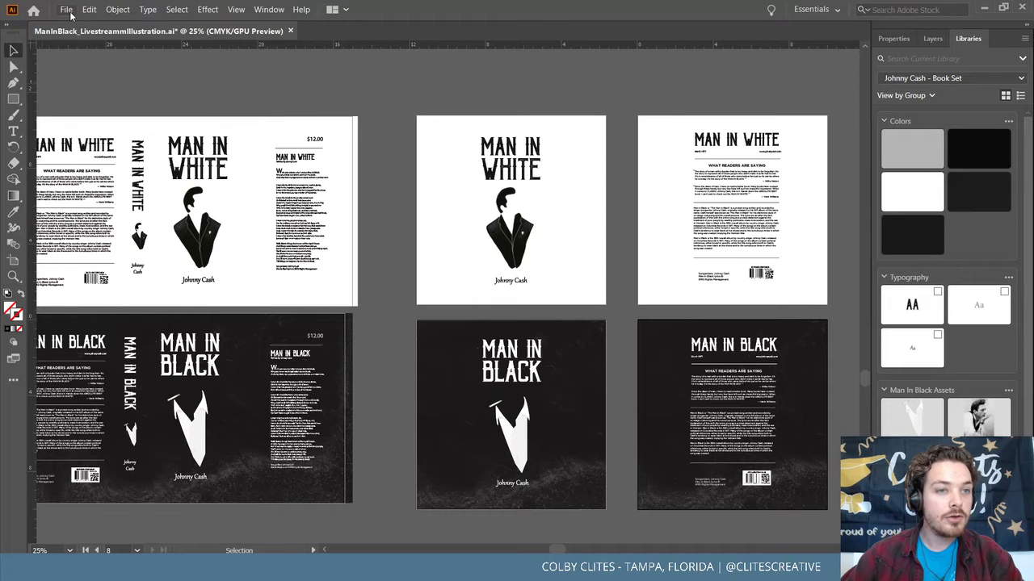
Start an Export As of the document and create a destination folder named exports2 inside the exports folder.
{"action": "scroll", "coordinate": [67, 11], "scroll_direction": "left", "scroll_amount": 5}
{"action": "left_click", "coordinate": [66, 8]}
{"action": "mouse_move", "coordinate": [143, 216]}
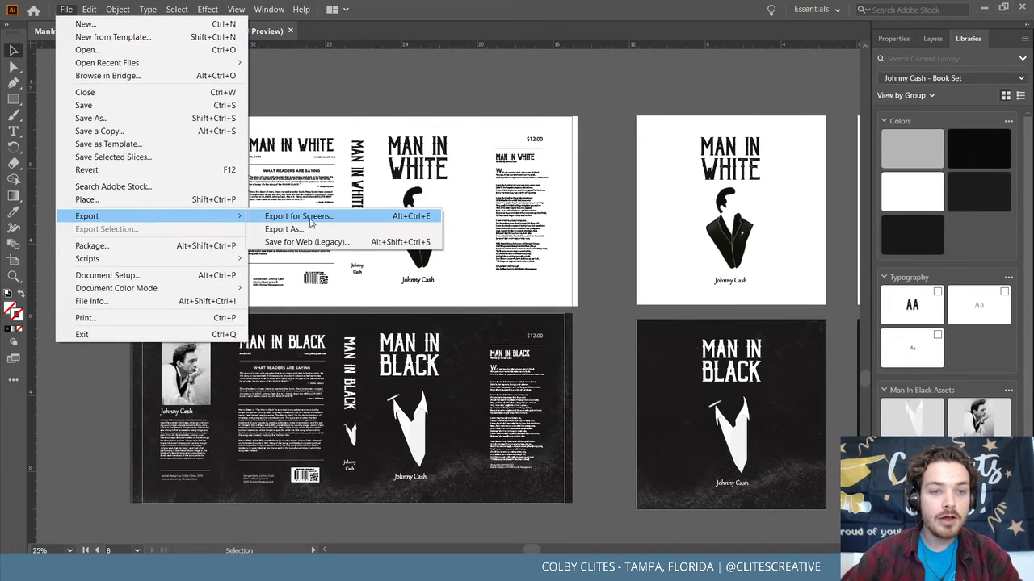
{"action": "left_click", "coordinate": [377, 229]}
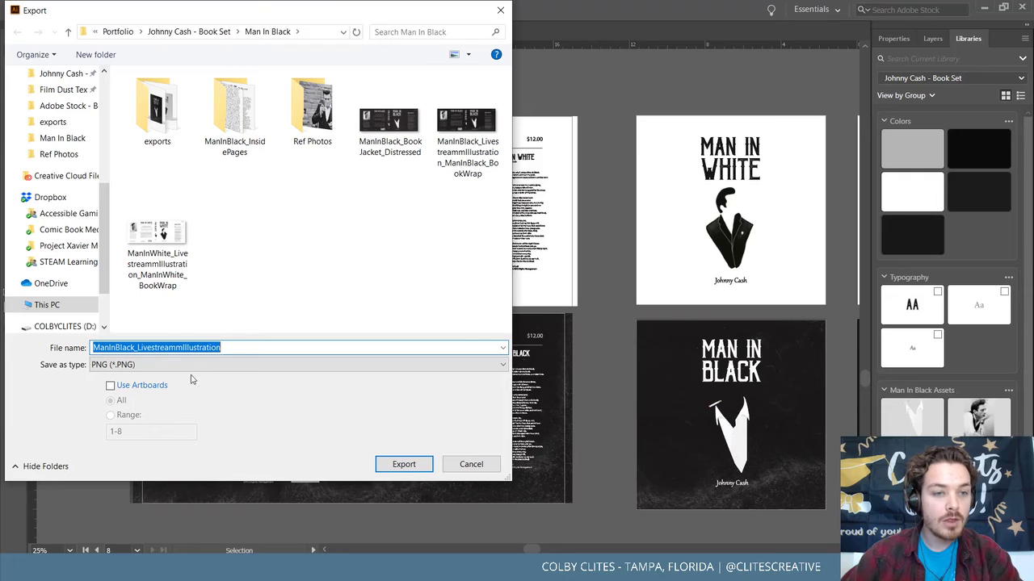
{"action": "double_click", "coordinate": [161, 101]}
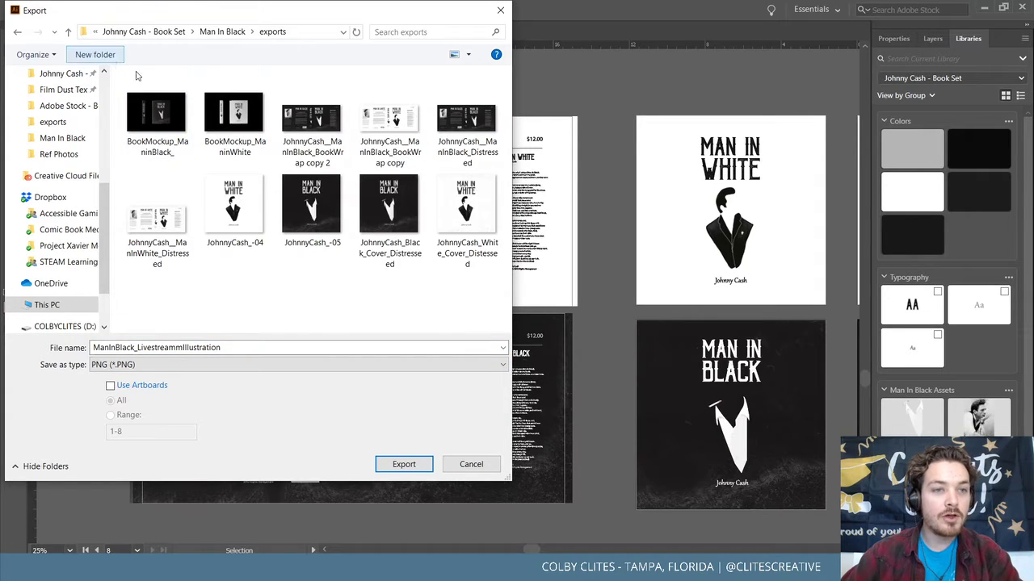
{"action": "left_click", "coordinate": [95, 54]}
{"action": "type", "text": "exports2"}
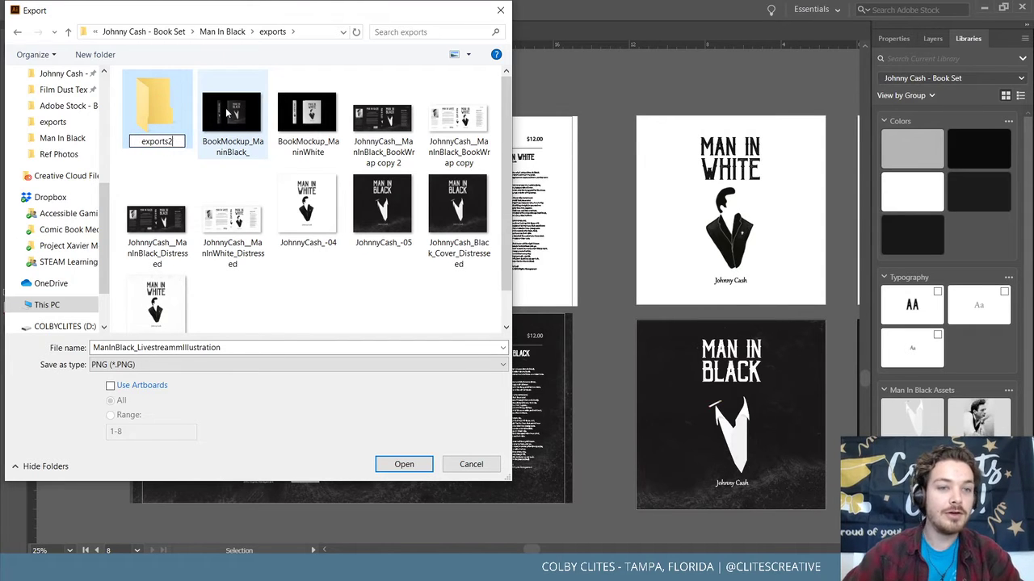
{"action": "key", "text": "Return"}
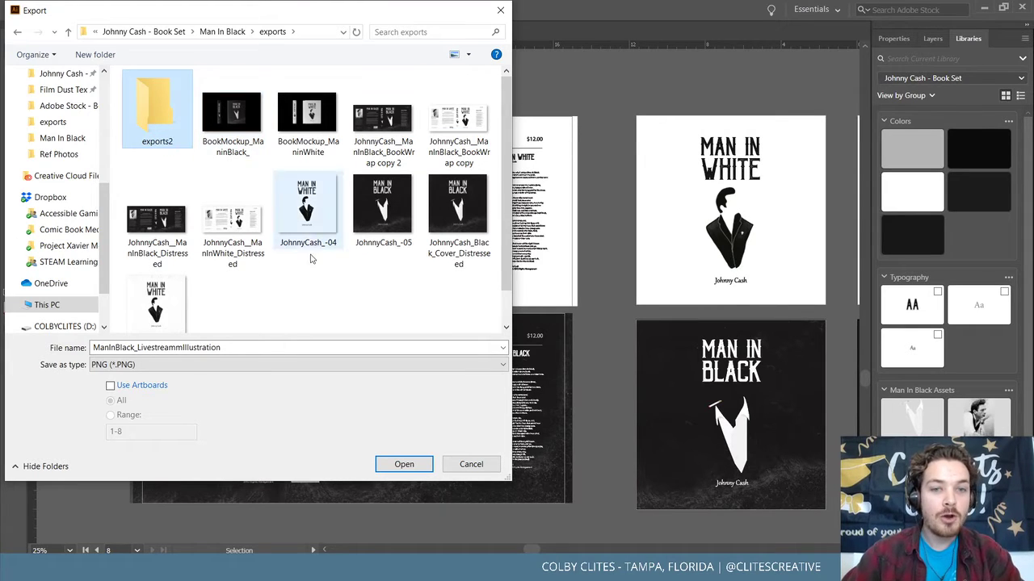
{"action": "key", "text": "Return"}
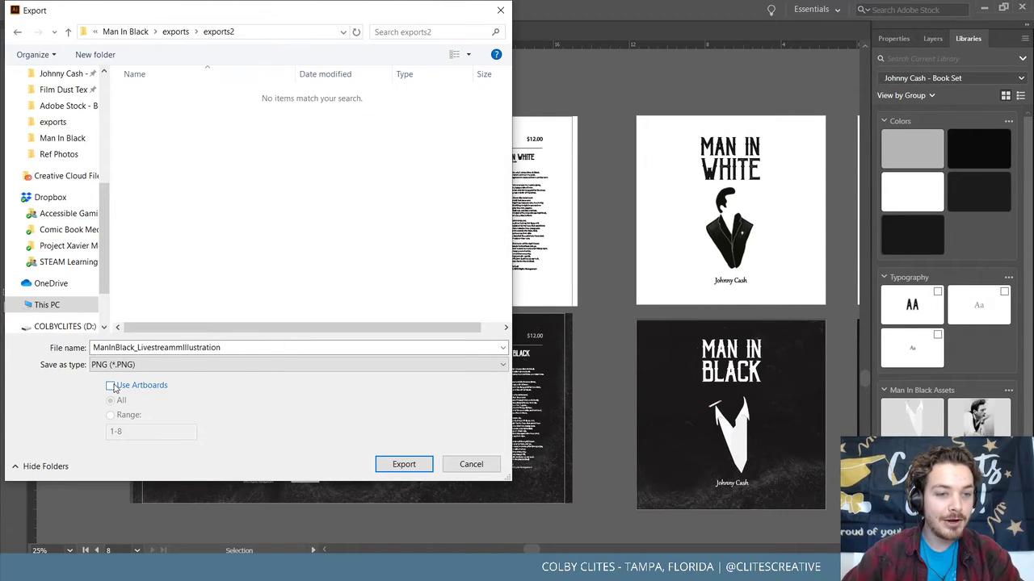
Set the export to use a range of artboards and save as Photoshop (PSD) files.
{"action": "left_click", "coordinate": [110, 385]}
{"action": "left_click", "coordinate": [111, 415]}
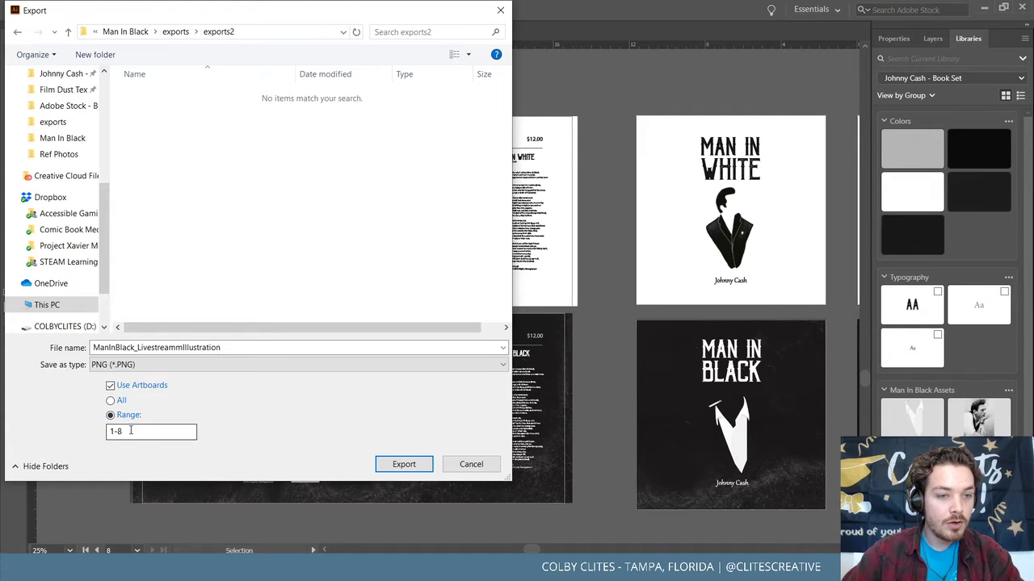
{"action": "left_click", "coordinate": [142, 365]}
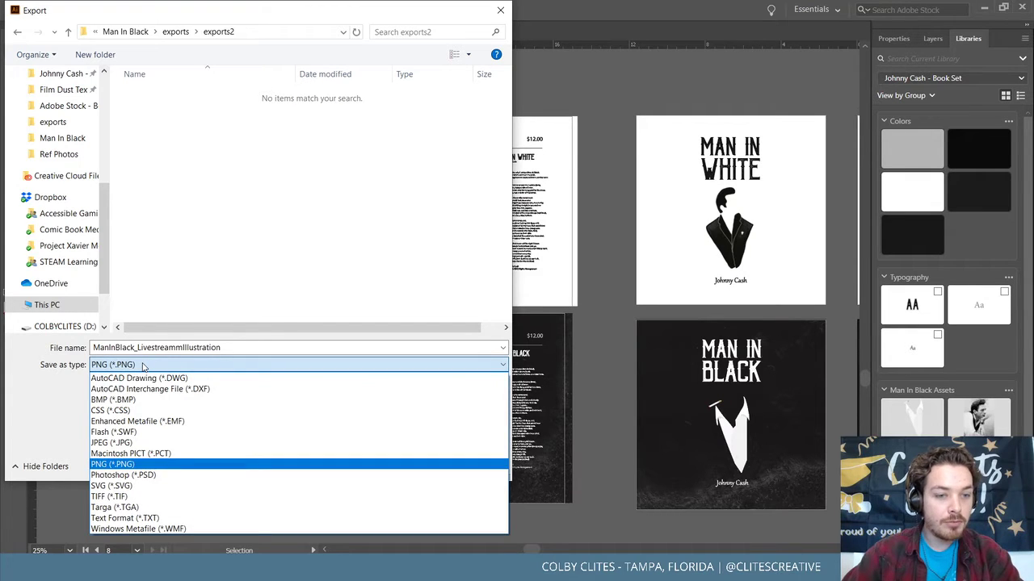
{"action": "left_click", "coordinate": [162, 475]}
Limit the export range to artboards 2,3,7,8 and export them, accepting the current Photoshop export options.
{"action": "left_click", "coordinate": [131, 434]}
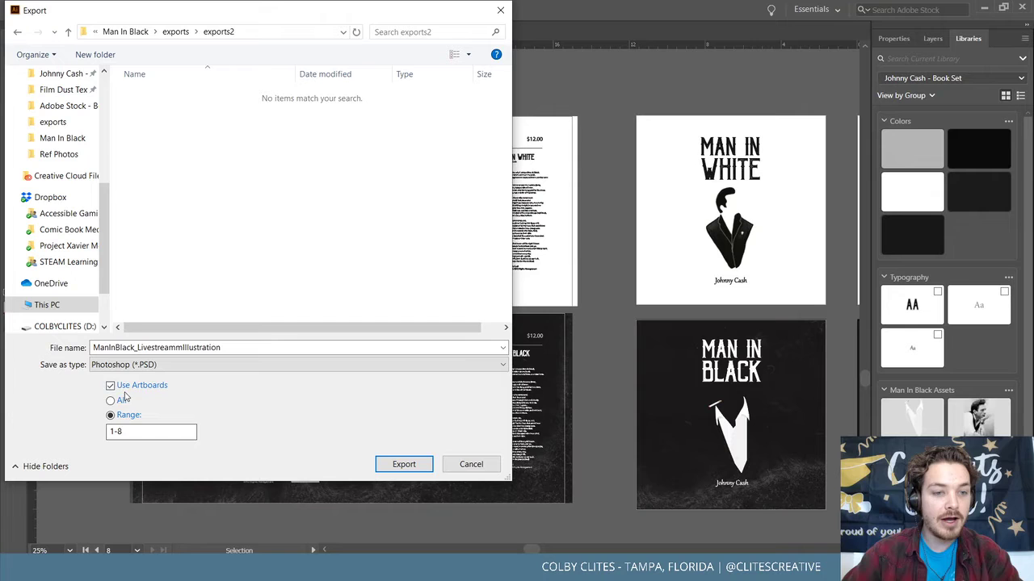
{"action": "double_click", "coordinate": [132, 435]}
{"action": "key", "text": "BackSpace"}
{"action": "key", "text": "BackSpace"}
{"action": "key", "text": "BackSpace"}
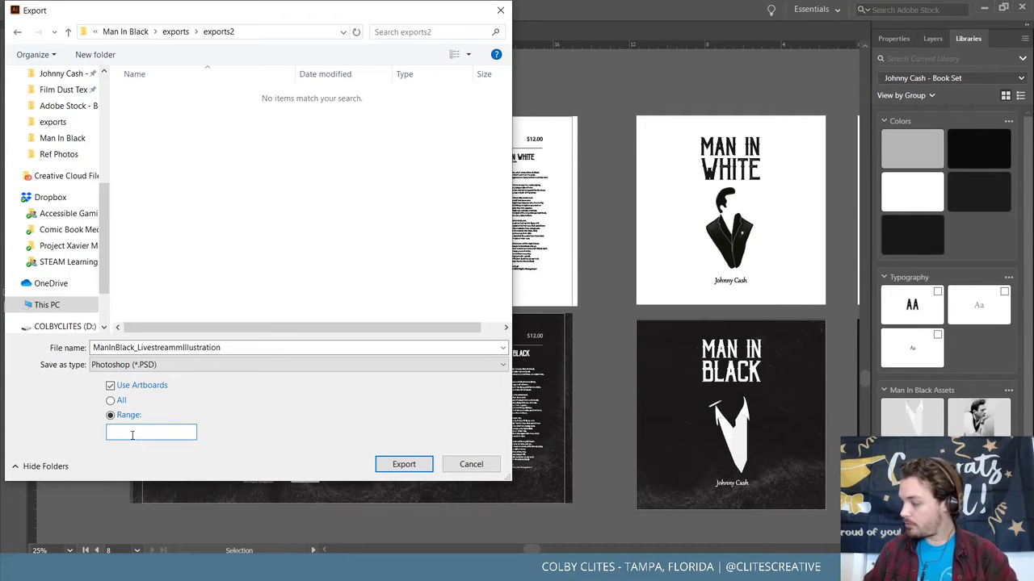
{"action": "type", "text": "2"}
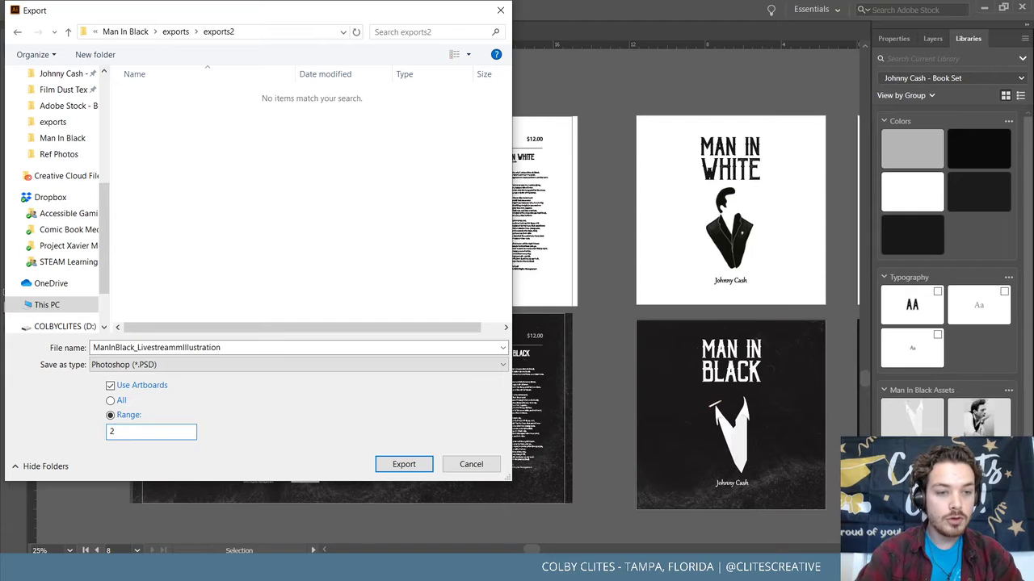
{"action": "type", "text": ",3,"}
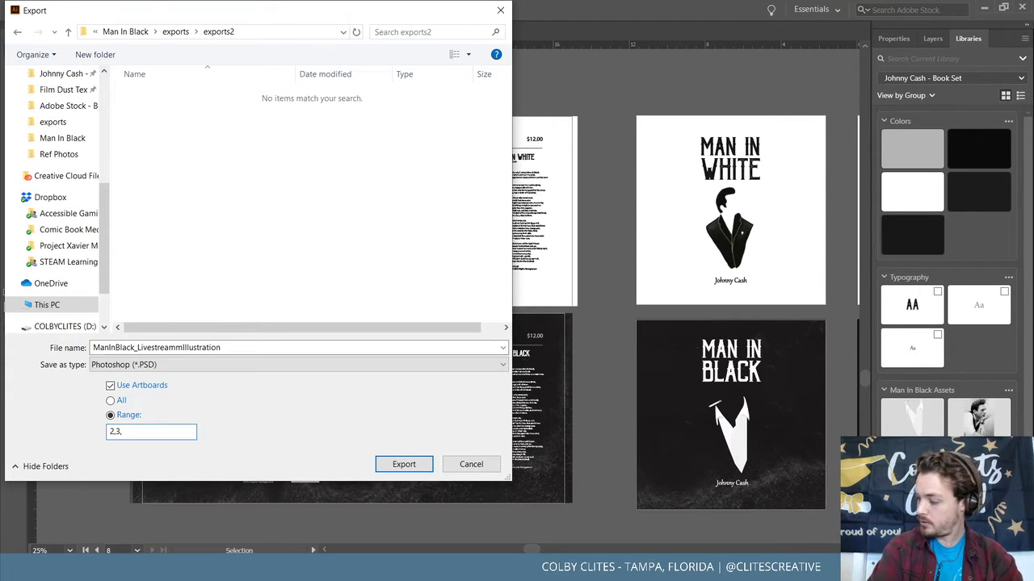
{"action": "type", "text": "7,8"}
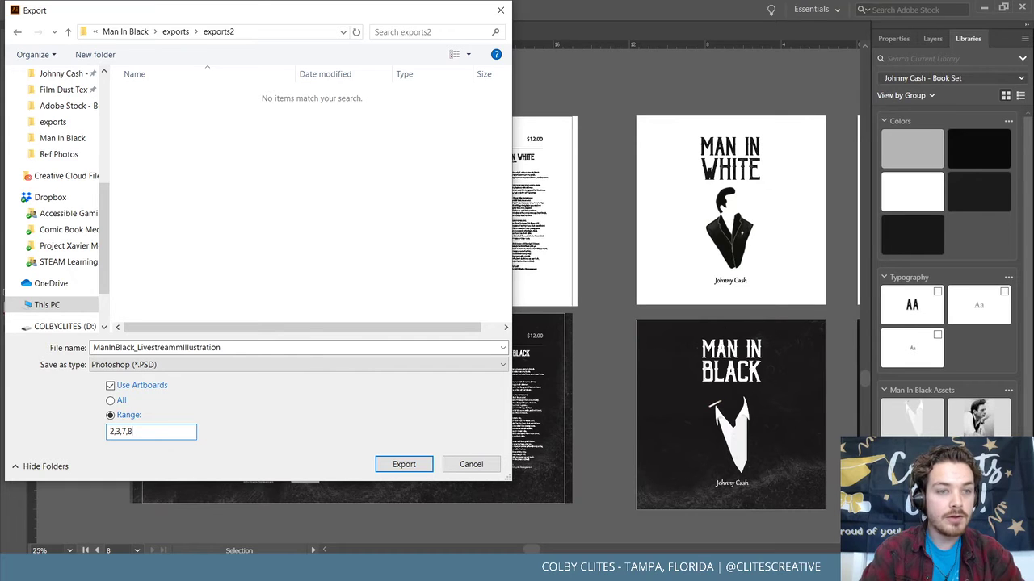
{"action": "key", "text": "Return"}
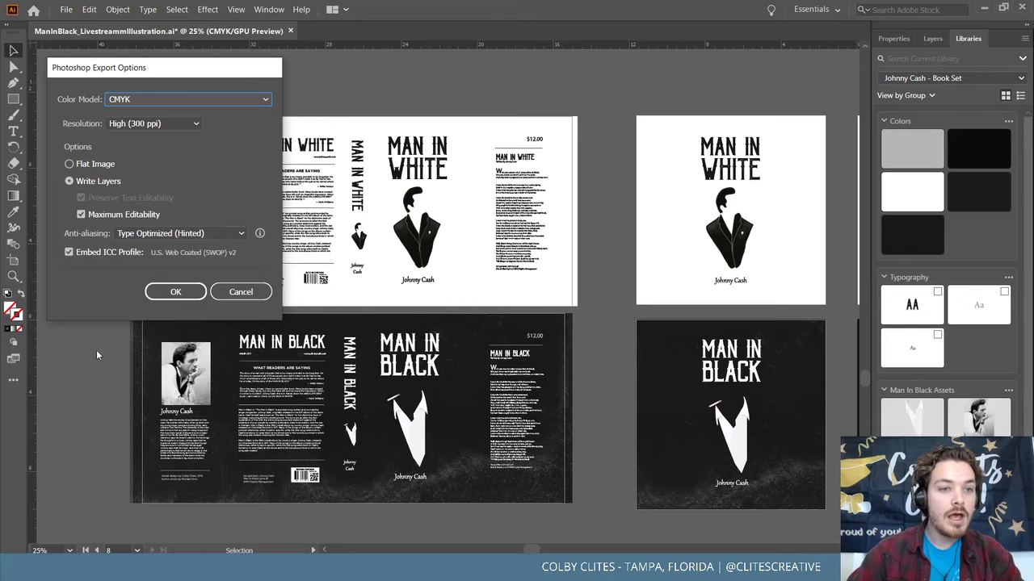
{"action": "left_click", "coordinate": [176, 293]}
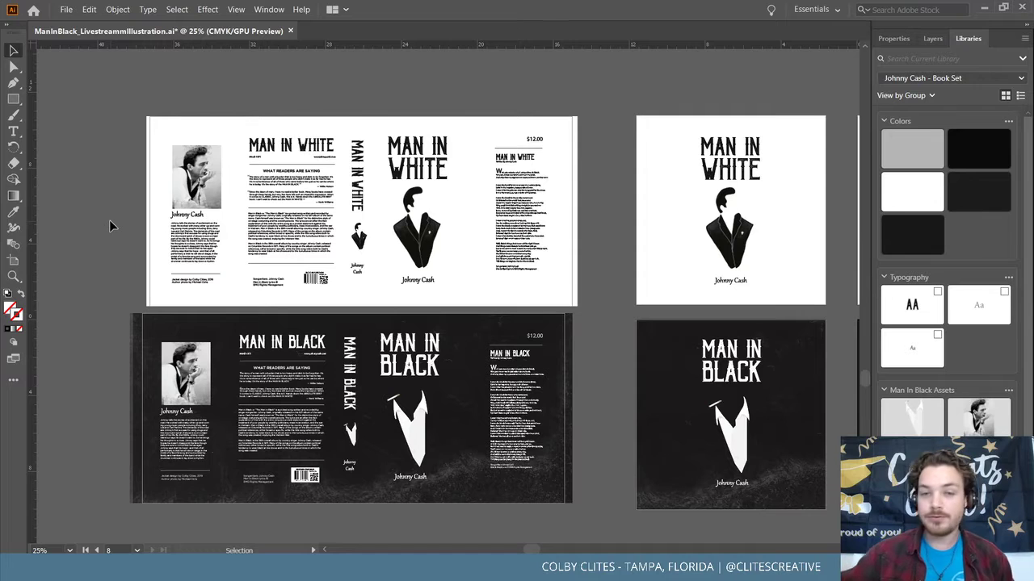
{"action": "scroll", "coordinate": [111, 230], "scroll_direction": "down", "scroll_amount": 1}
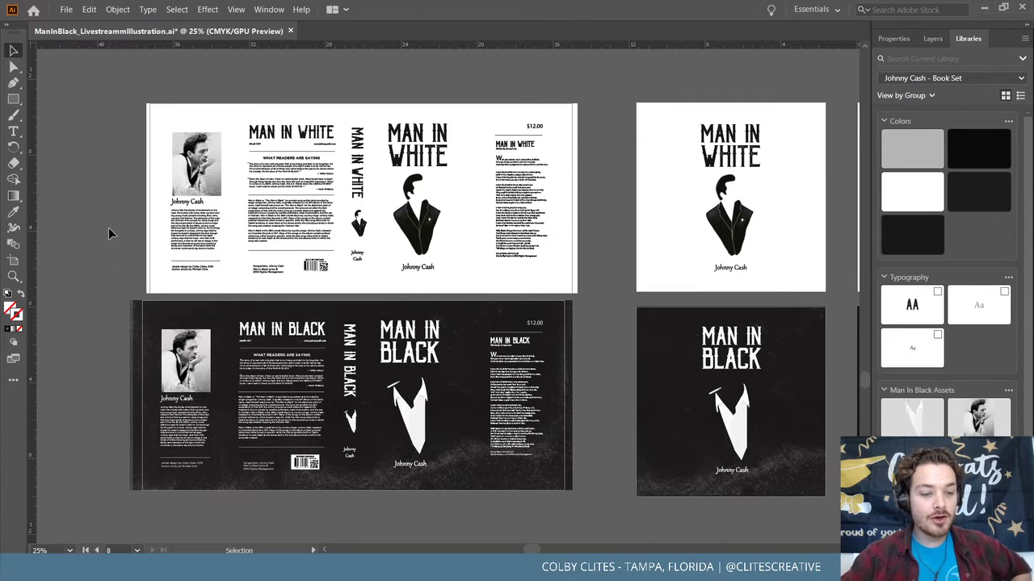
{"action": "scroll", "coordinate": [109, 228], "scroll_direction": "right", "scroll_amount": 6, "text": "ctrl"}
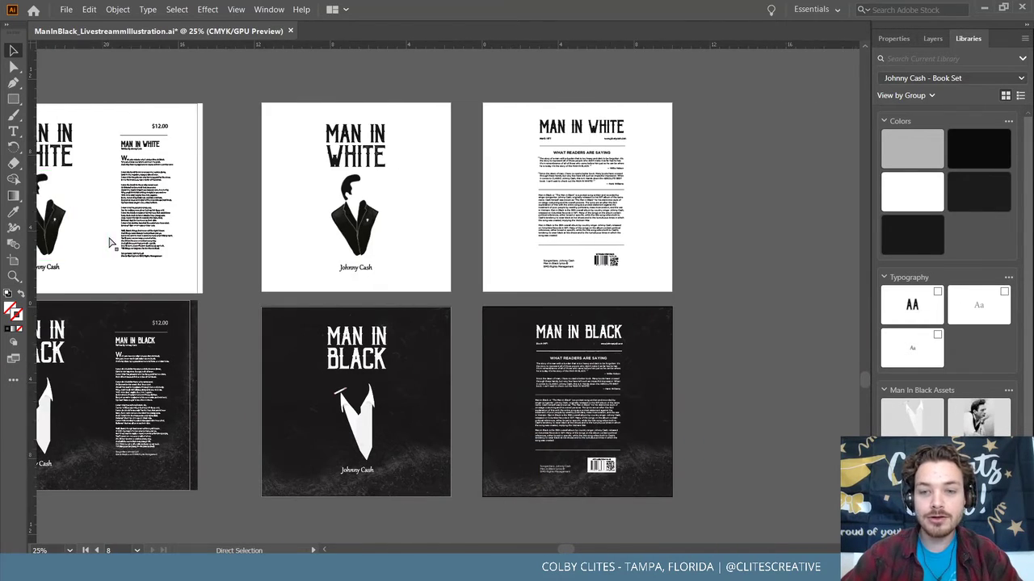
{"action": "scroll", "coordinate": [101, 239], "scroll_direction": "left", "scroll_amount": 3, "text": "ctrl"}
{"action": "scroll", "coordinate": [101, 239], "scroll_direction": "left", "scroll_amount": 2, "text": "ctrl"}
{"action": "scroll", "coordinate": [103, 239], "scroll_direction": "right", "scroll_amount": 3, "text": "ctrl"}
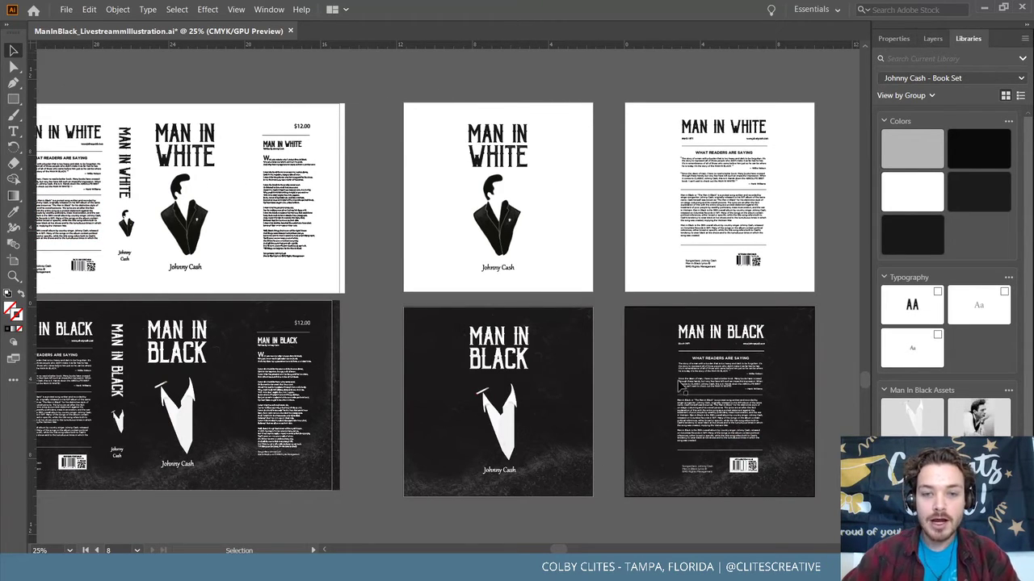
Close Illustrator and save the changes to ManInBlack_LivestreammIllustration.ai.
{"action": "left_click", "coordinate": [1024, 8]}
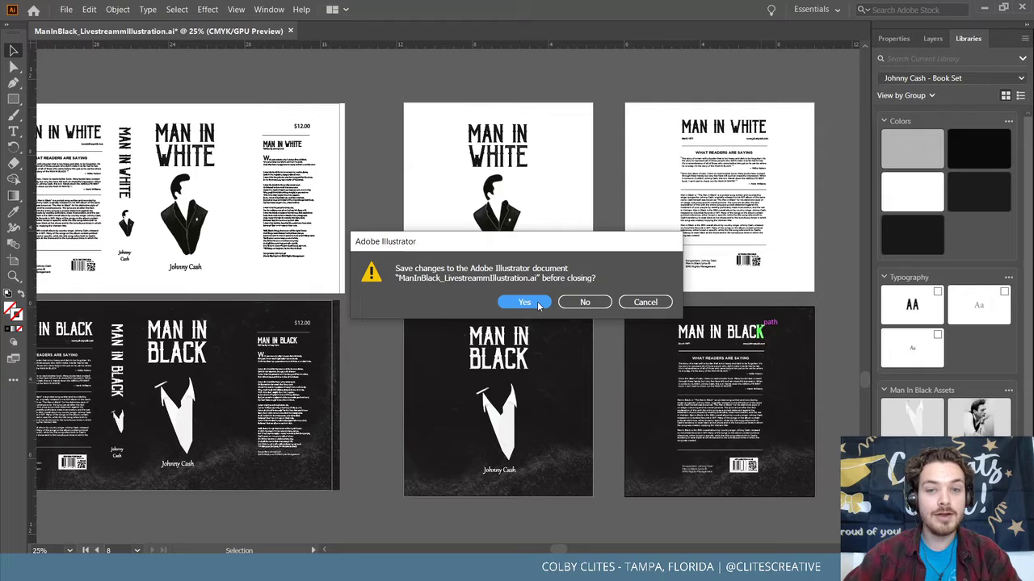
{"action": "left_click", "coordinate": [537, 304]}
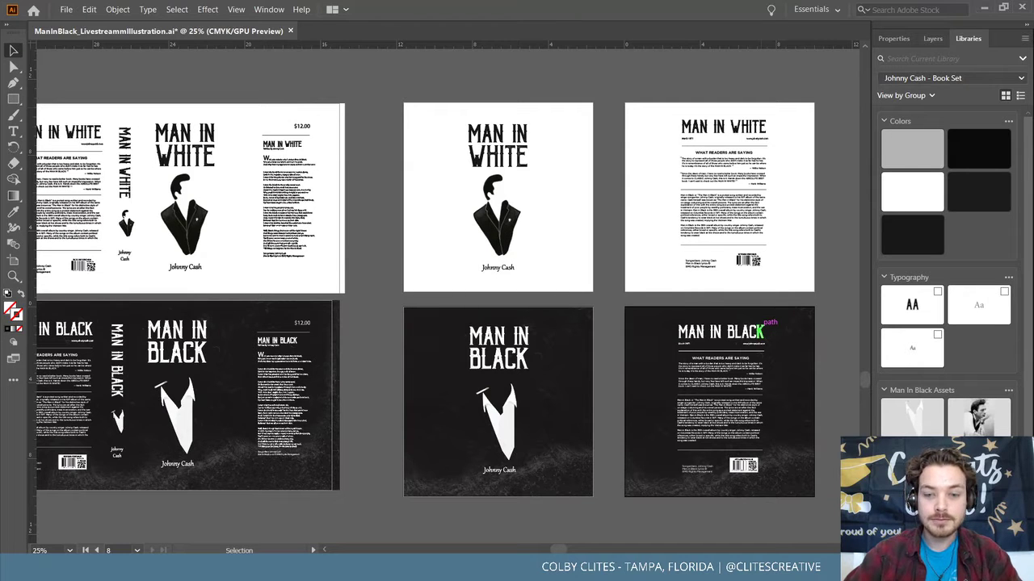
Switch to File Explorer and open the exports2 folder inside exports to check the exported PSD files.
{"action": "mouse_move", "coordinate": [379, 570]}
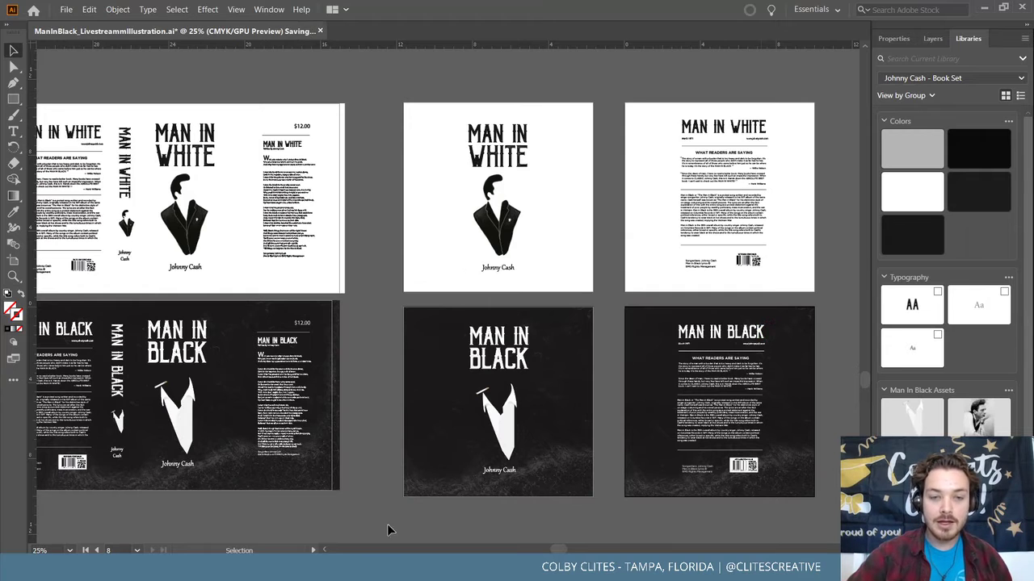
{"action": "left_click", "coordinate": [380, 570]}
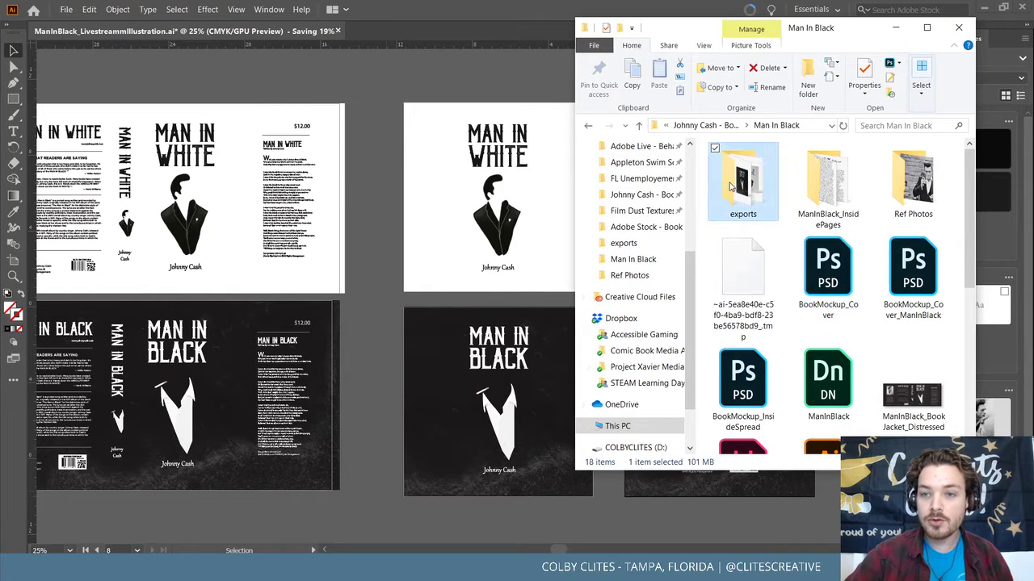
{"action": "double_click", "coordinate": [731, 187]}
{"action": "double_click", "coordinate": [739, 184]}
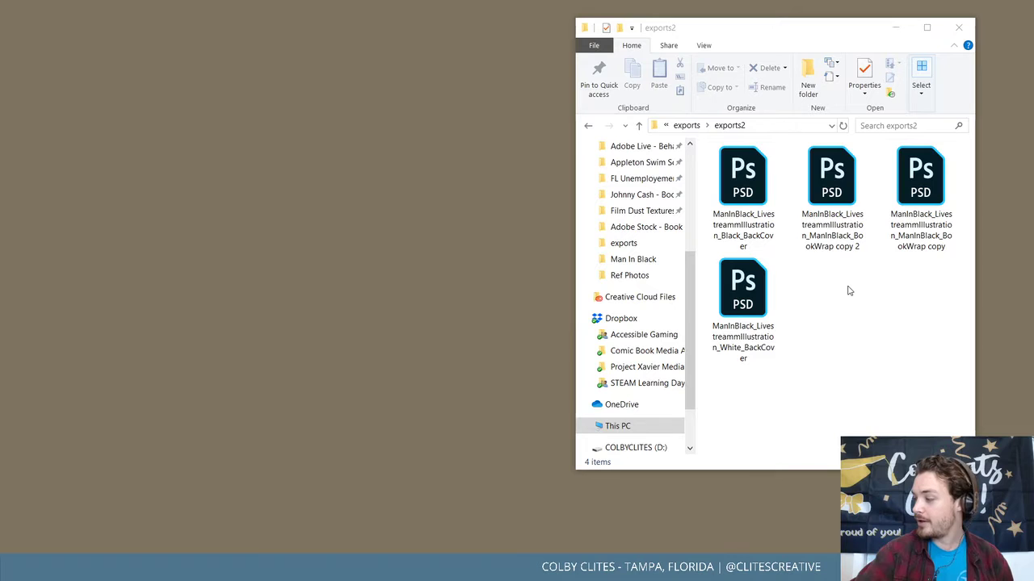
Open the exported Black_BackCover PSD in Photoshop and deselect its layer.
{"action": "left_click", "coordinate": [811, 270]}
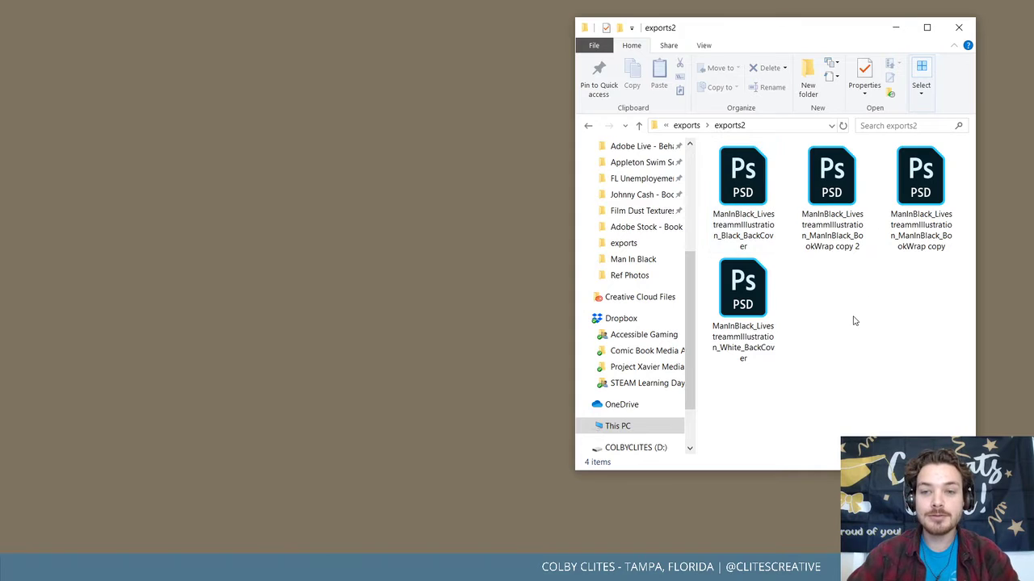
{"action": "double_click", "coordinate": [763, 187]}
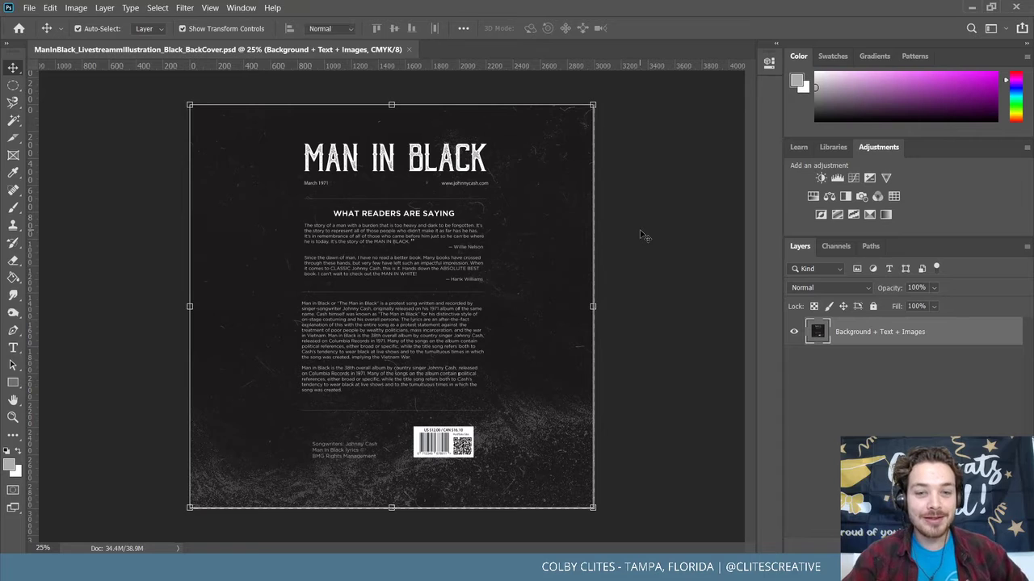
{"action": "left_click", "coordinate": [135, 158]}
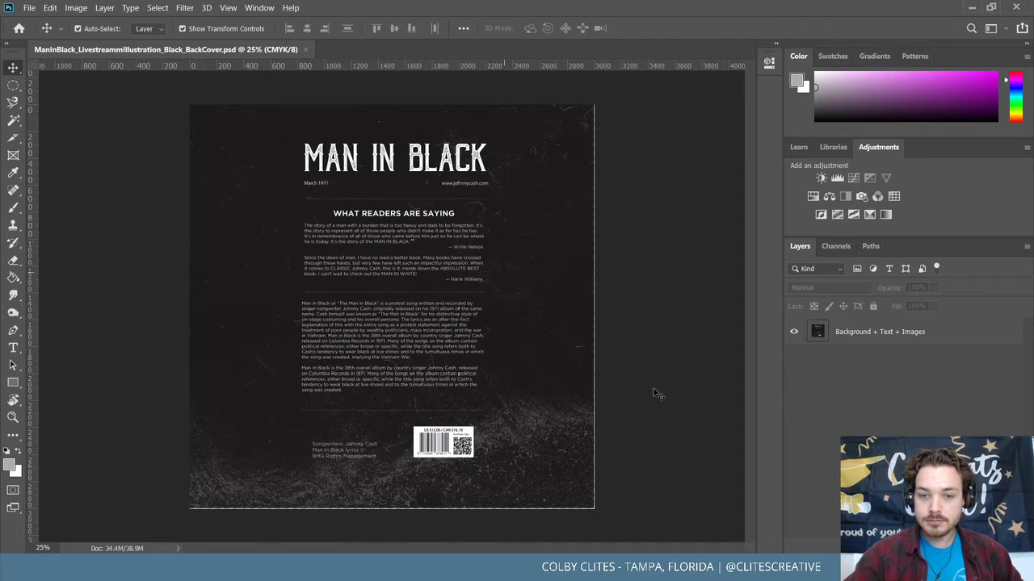
Try shifting the Background + Text + Images layer slightly sideways, and undo the move.
{"action": "left_click_drag", "start_coordinate": [412, 251], "coordinate": [419, 250]}
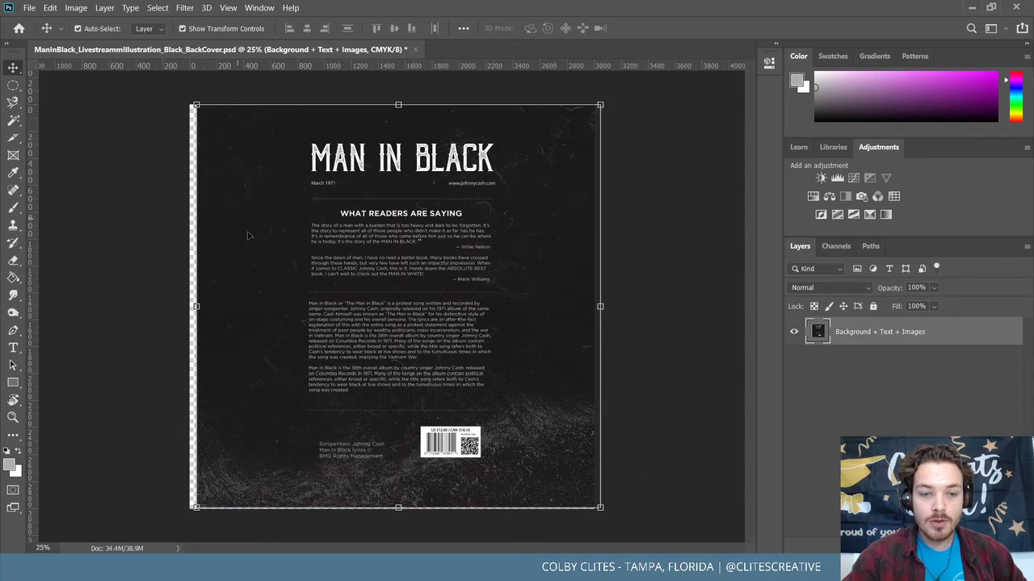
{"action": "key", "text": "ctrl+z"}
{"action": "left_click", "coordinate": [667, 194]}
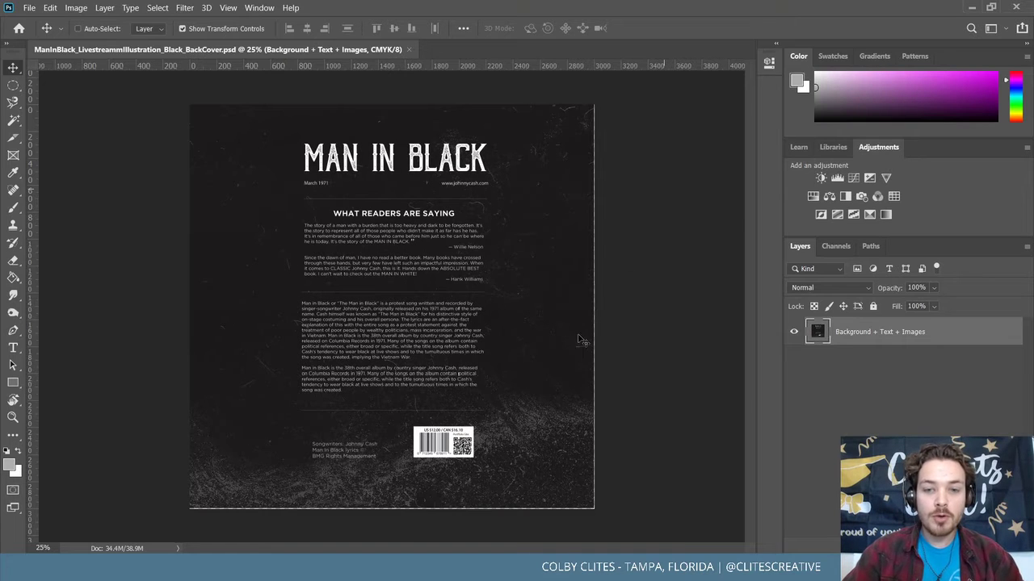
Open ManInBlack_LivestreammIllustration_ManInBlack_BookWrap copy.psd from the Man In Black folder.
{"action": "left_click", "coordinate": [28, 8]}
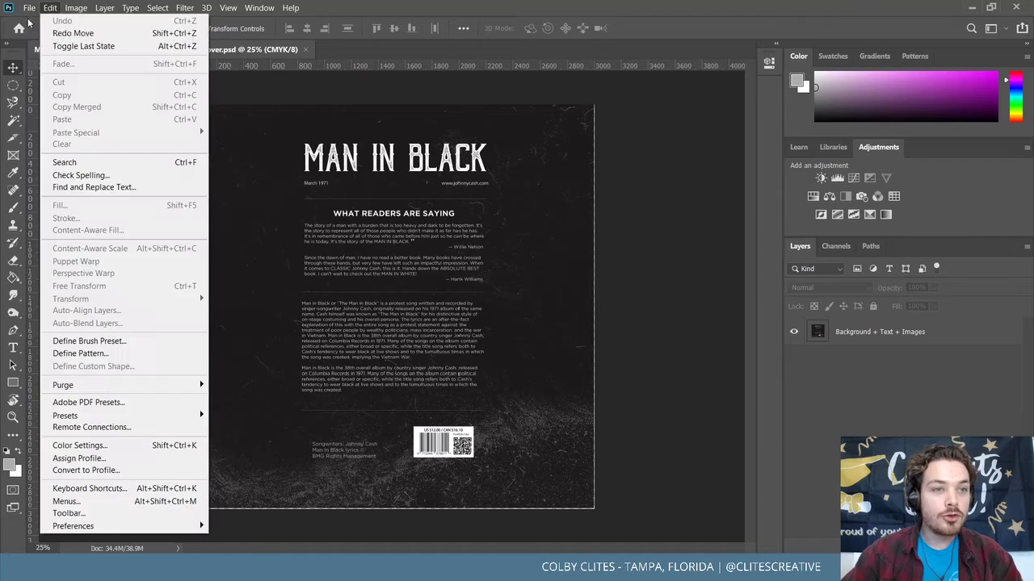
{"action": "left_click", "coordinate": [40, 33]}
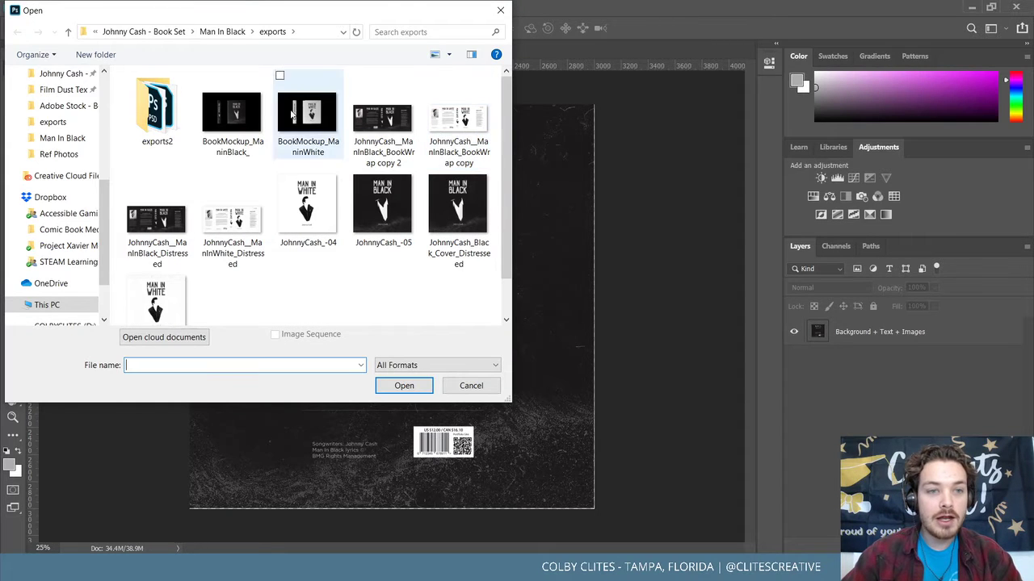
{"action": "left_click", "coordinate": [223, 32]}
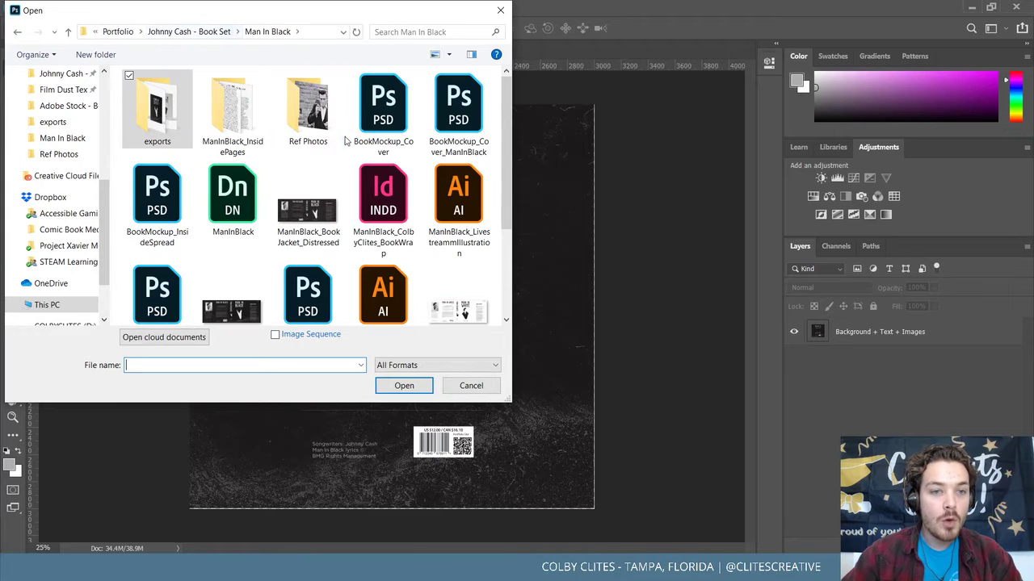
{"action": "scroll", "coordinate": [307, 153], "scroll_direction": "down", "scroll_amount": 1}
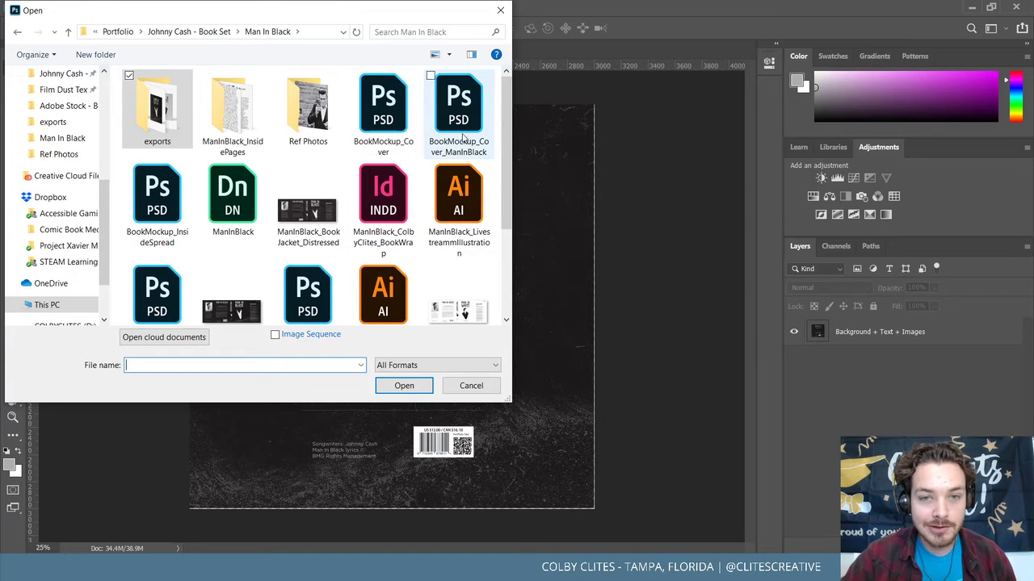
{"action": "left_click", "coordinate": [461, 121]}
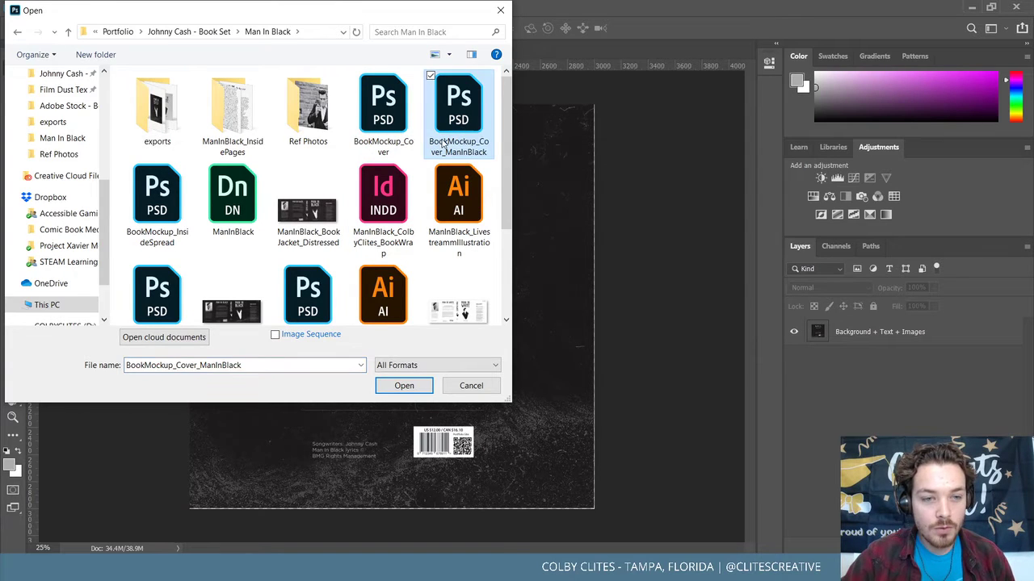
{"action": "scroll", "coordinate": [442, 144], "scroll_direction": "down", "scroll_amount": 1}
{"action": "left_click", "coordinate": [156, 251]}
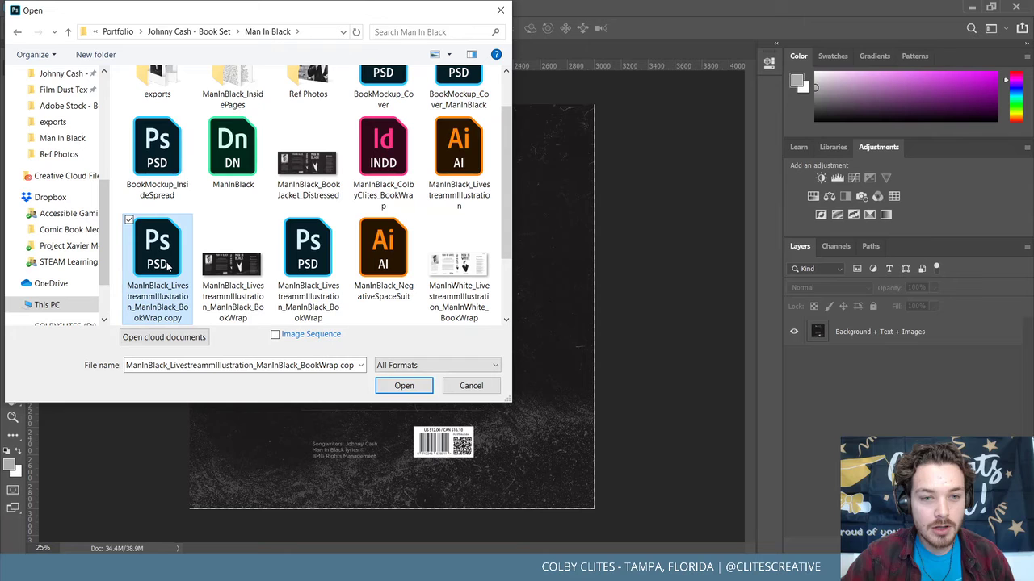
{"action": "left_click", "coordinate": [402, 387]}
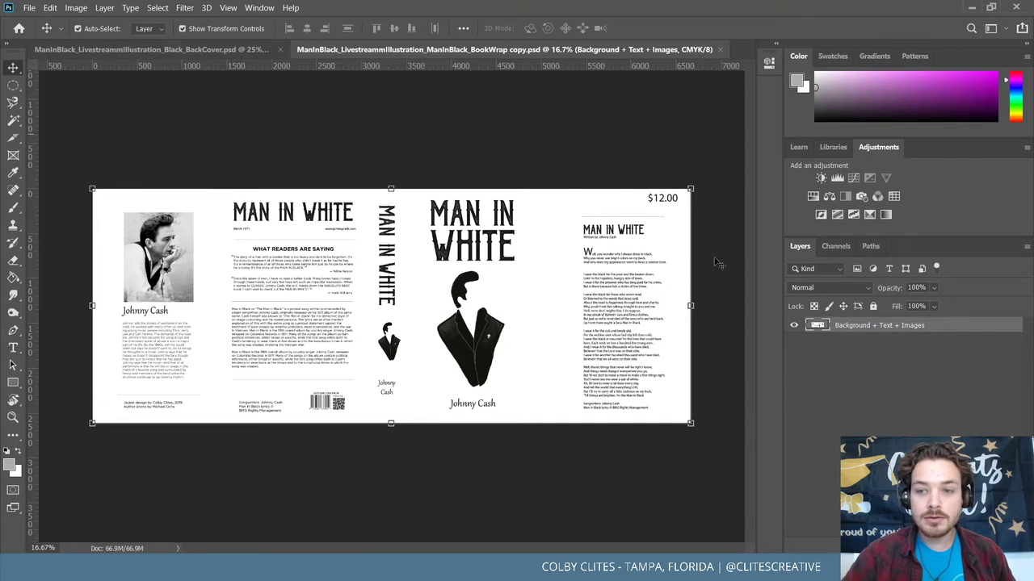
Deselect the layer in the BookWrap copy document and close that document.
{"action": "left_click", "coordinate": [599, 155]}
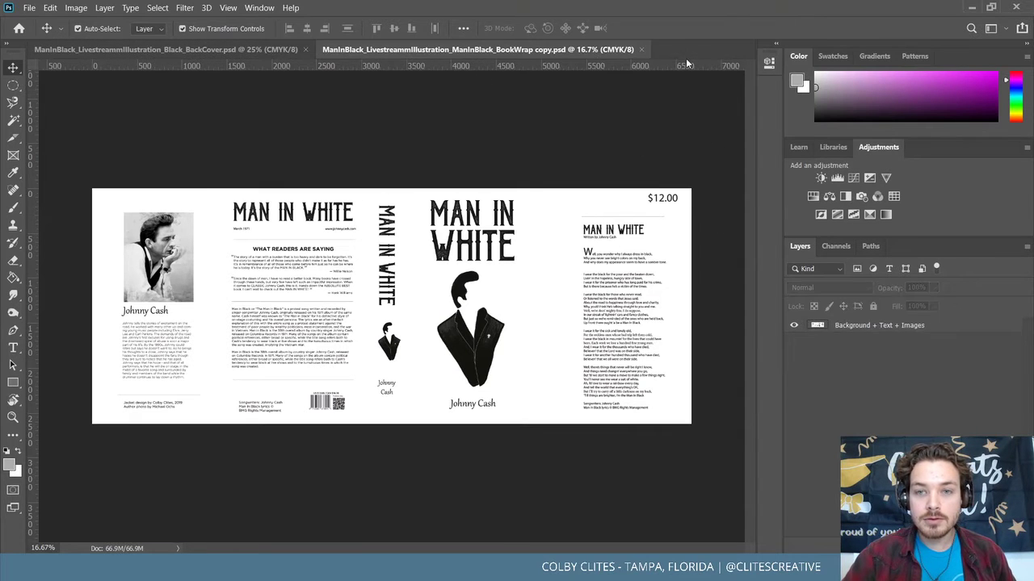
{"action": "left_click", "coordinate": [638, 49]}
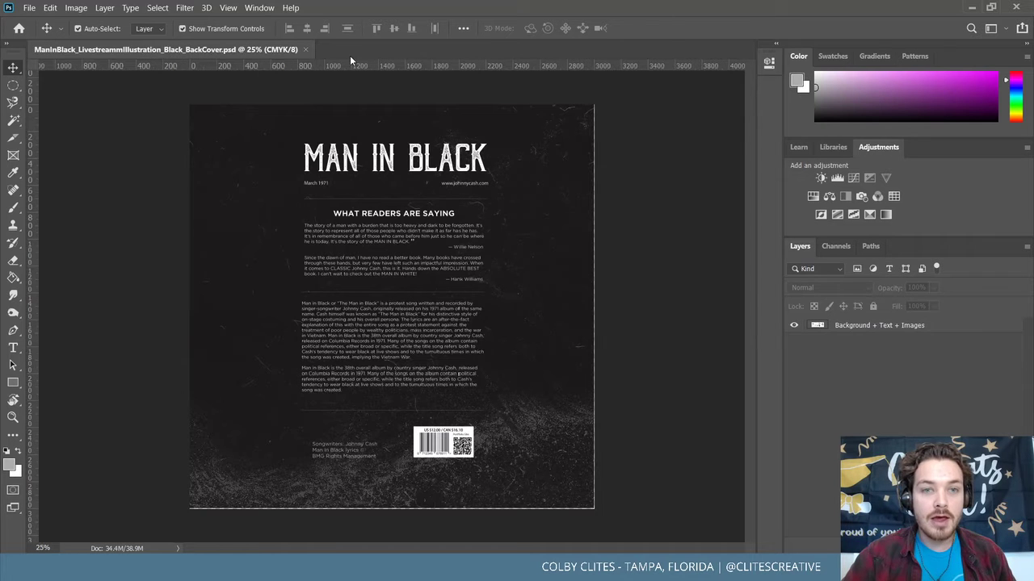
{"action": "left_click", "coordinate": [28, 7]}
{"action": "left_click", "coordinate": [40, 33]}
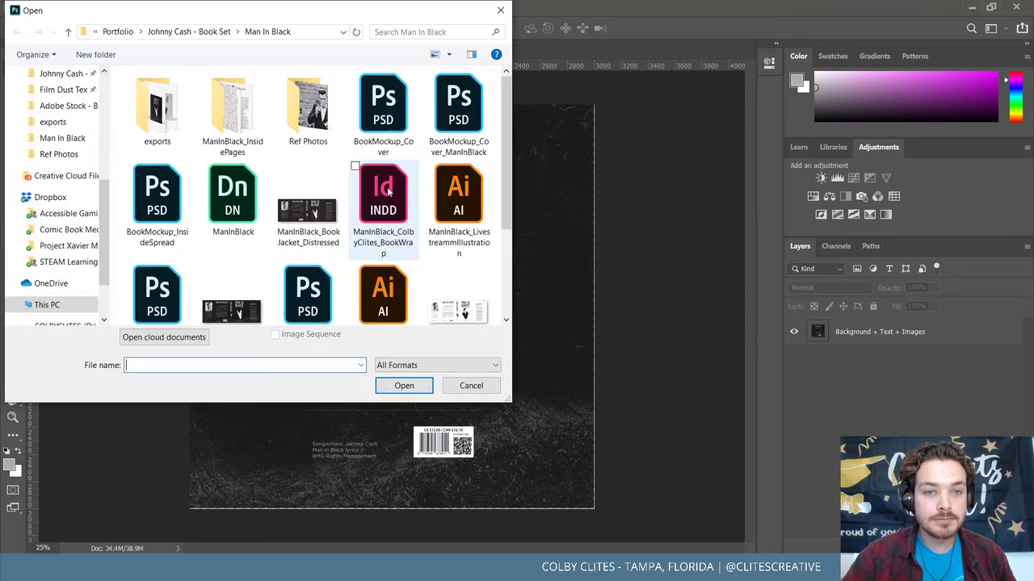
{"action": "left_click", "coordinate": [473, 385]}
Open the recent file ManInWhite_LivestreammIllustration_ManInWhite_BookWrap.psd.
{"action": "left_click", "coordinate": [28, 7]}
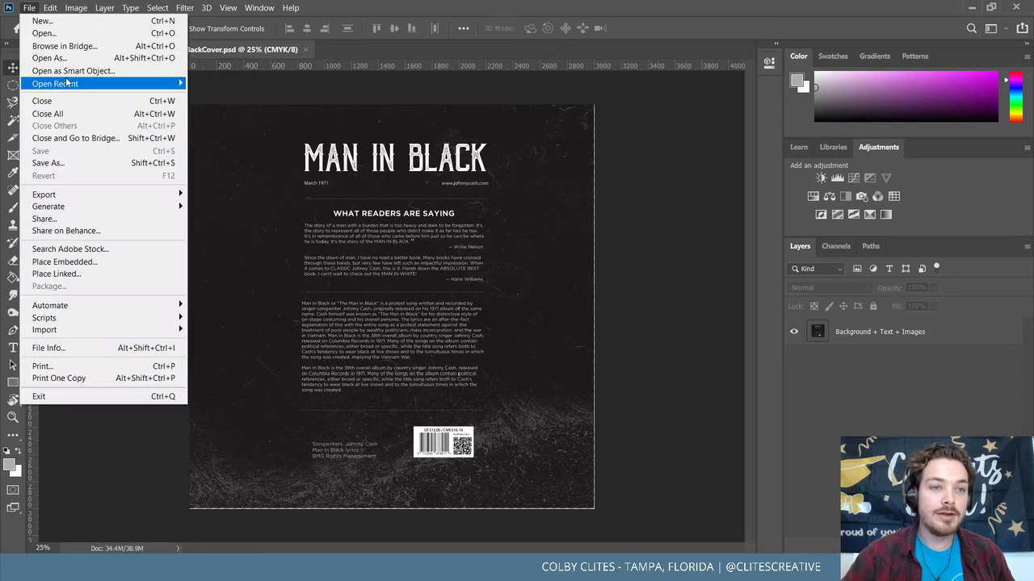
{"action": "mouse_move", "coordinate": [72, 84]}
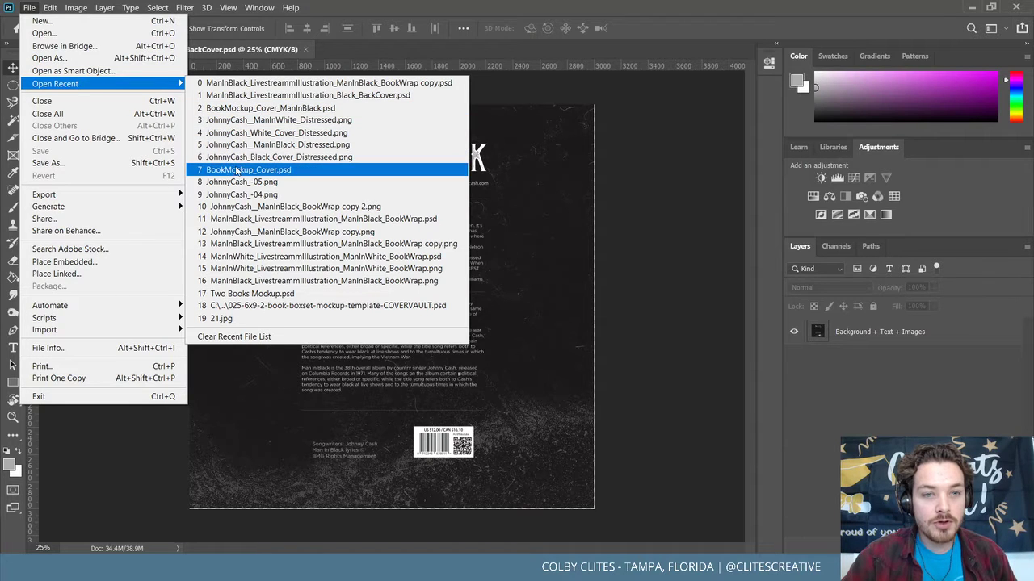
{"action": "left_click", "coordinate": [262, 256]}
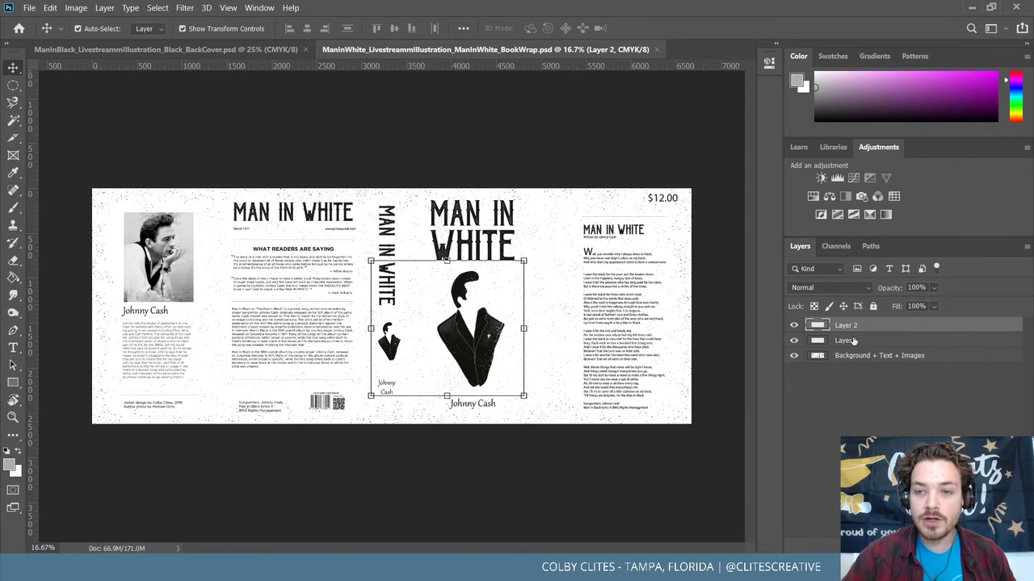
Hide and reshow the texture layers above the Man in White artwork to compare the cover, and deselect.
{"action": "left_click", "coordinate": [794, 324]}
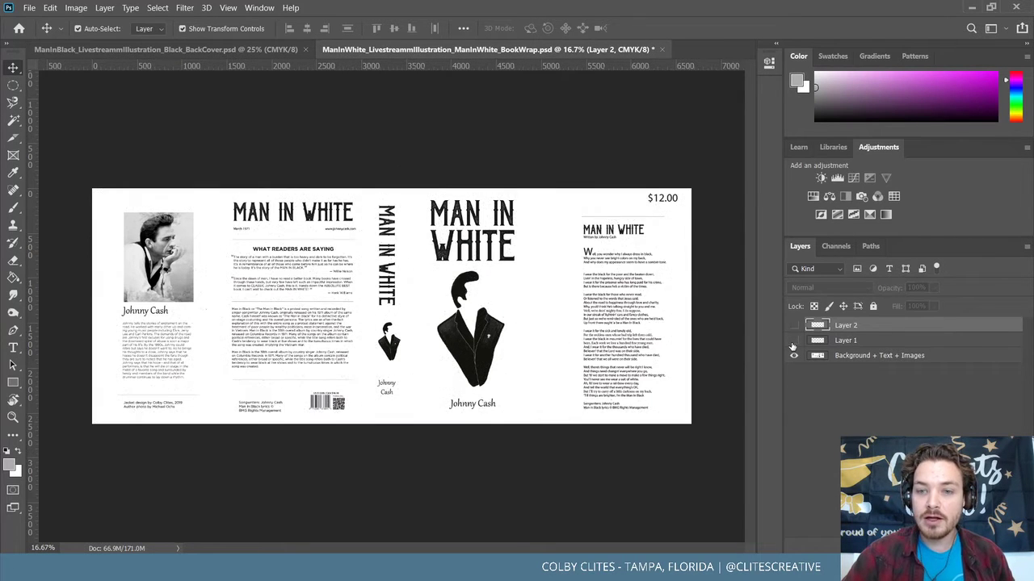
{"action": "left_click", "coordinate": [794, 325]}
{"action": "left_click", "coordinate": [360, 123]}
Open the recent file ManInBlack_LivestreammIllustration_ManInBlack_BookWrap.psd and place the Black_BackCover document right after it in the document order.
{"action": "left_click", "coordinate": [28, 7]}
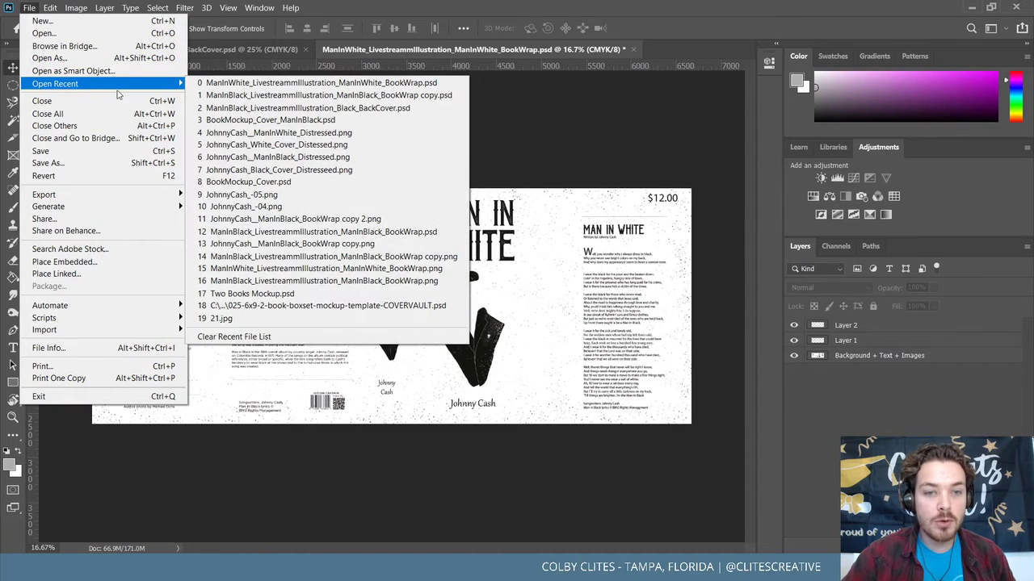
{"action": "left_click", "coordinate": [412, 233]}
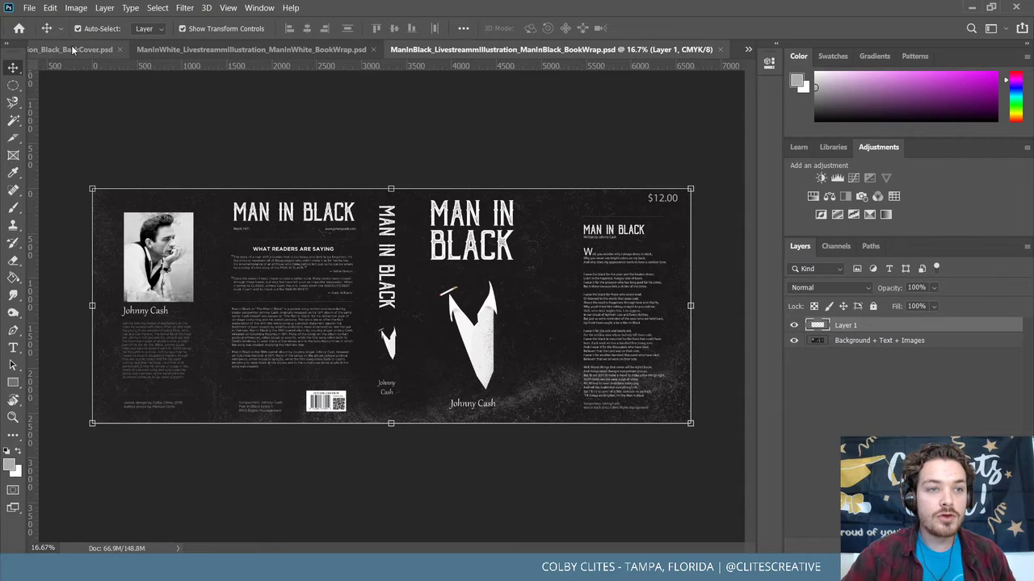
{"action": "left_click_drag", "start_coordinate": [72, 50], "coordinate": [362, 74]}
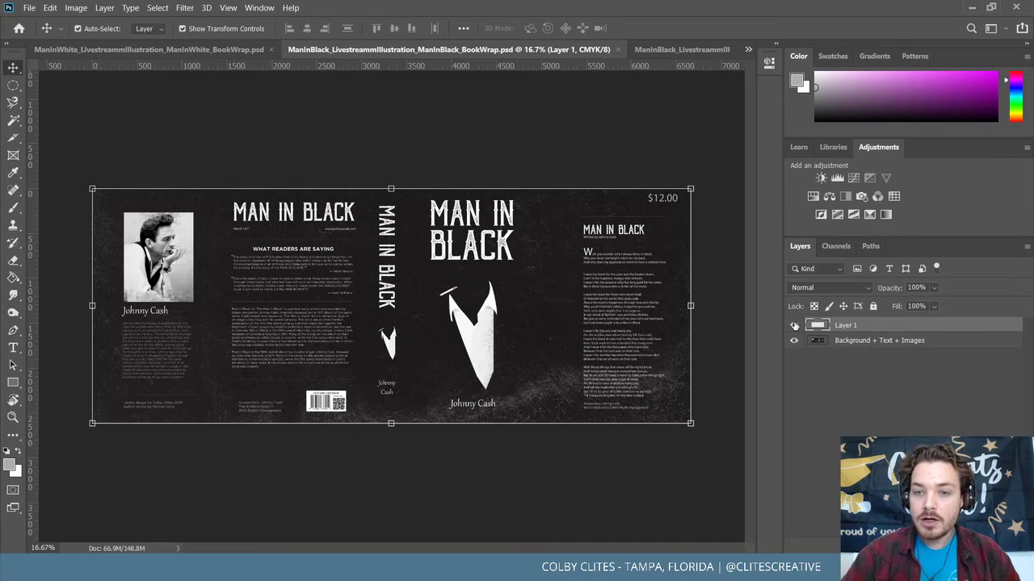
Toggle the visibility of Layer 1 in the Man in Black book wrap to compare it with and without texture.
{"action": "left_click", "coordinate": [794, 326]}
{"action": "left_click", "coordinate": [794, 325]}
{"action": "left_click", "coordinate": [793, 326]}
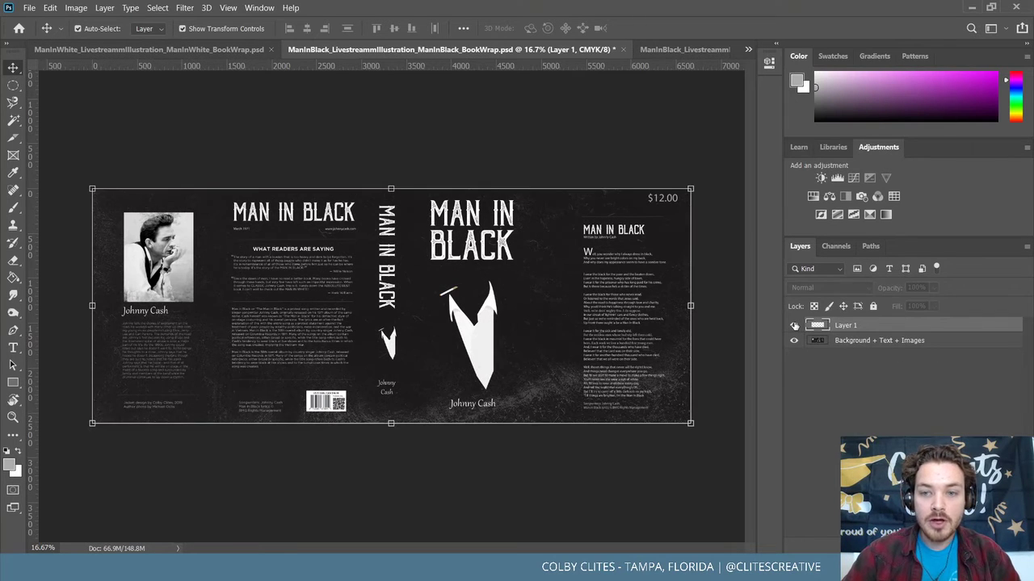
{"action": "left_click", "coordinate": [794, 326]}
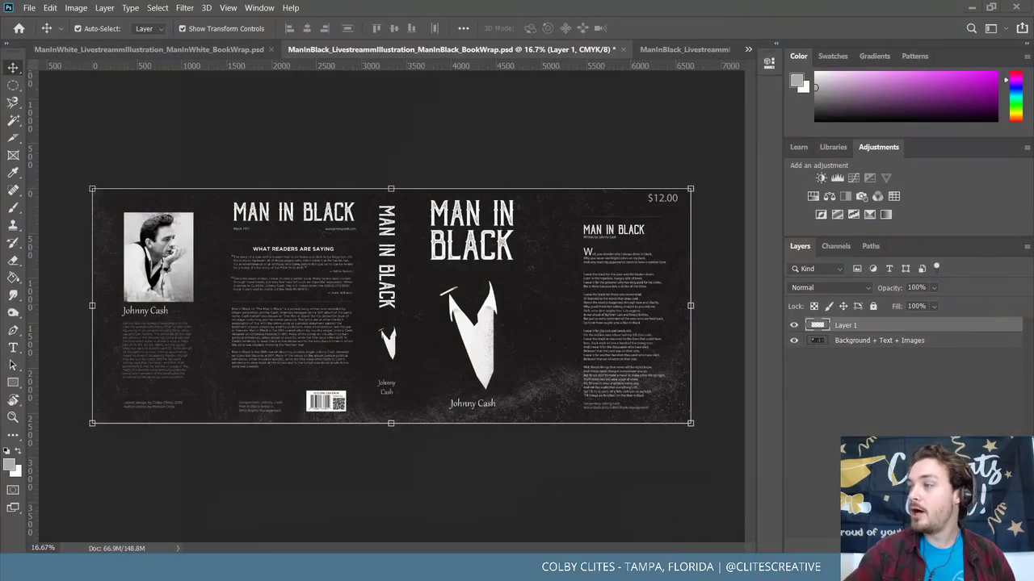
Switch to the True Grit Texture Supply site in the browser and look through its brush and texture products.
{"action": "key", "text": "alt+Tab"}
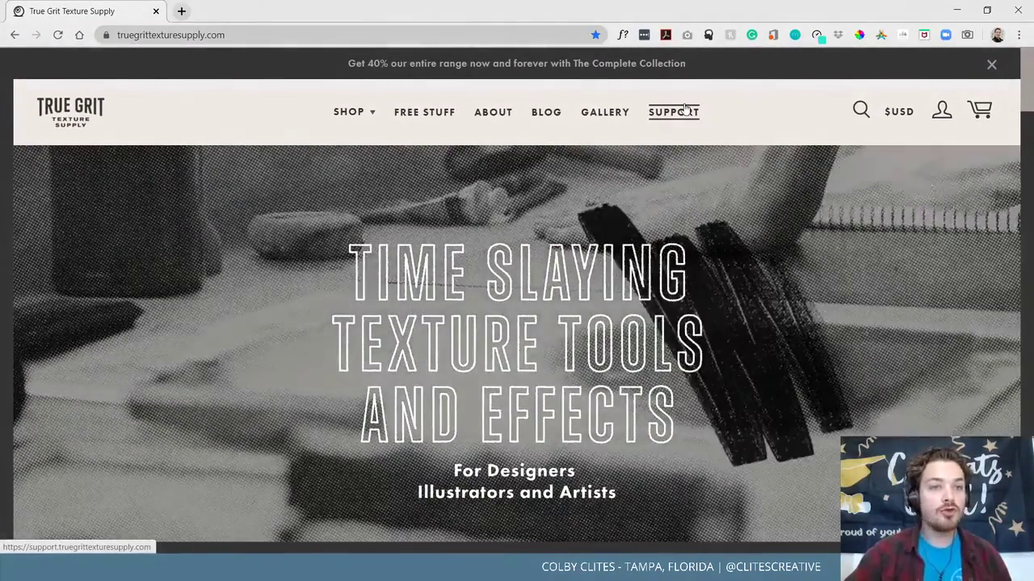
{"action": "scroll", "coordinate": [678, 279], "scroll_direction": "down", "scroll_amount": 1}
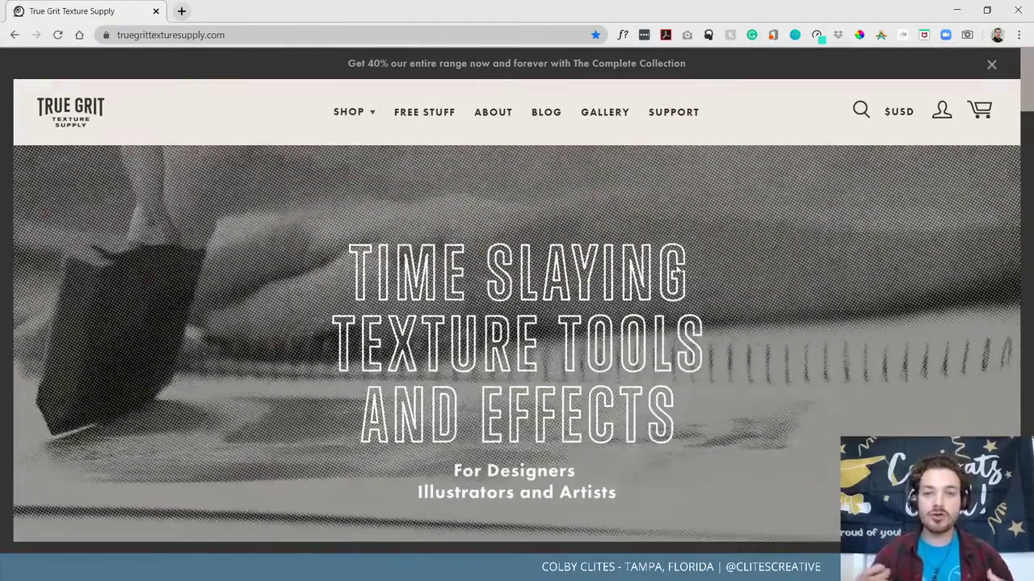
{"action": "scroll", "coordinate": [592, 259], "scroll_direction": "down", "scroll_amount": 5}
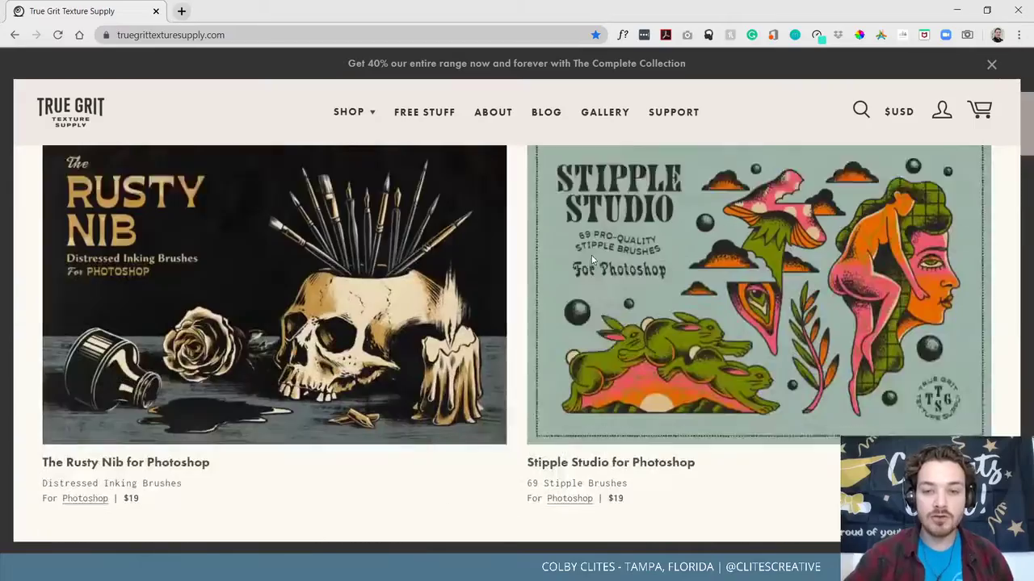
{"action": "scroll", "coordinate": [545, 364], "scroll_direction": "up", "scroll_amount": 1}
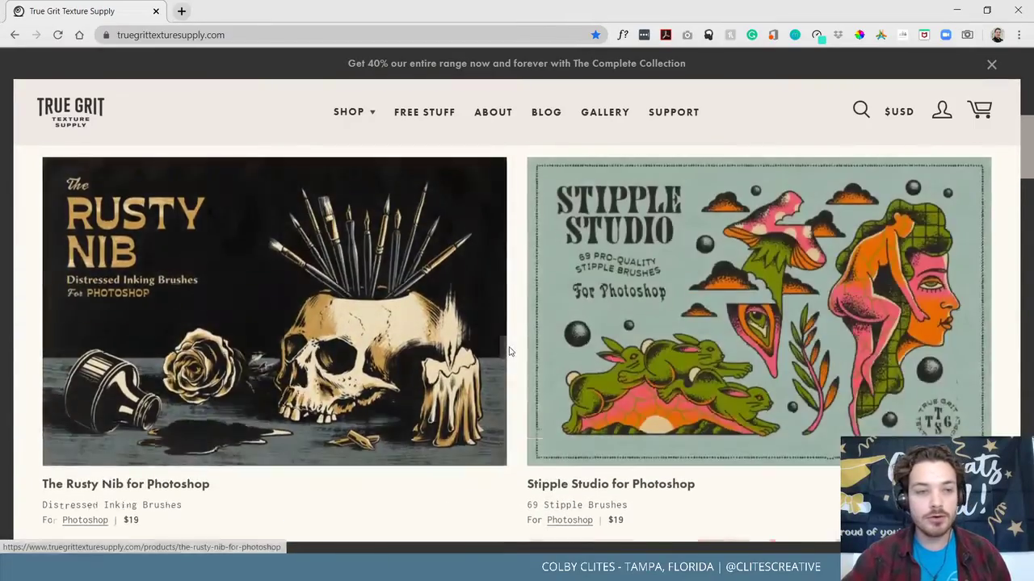
{"action": "scroll", "coordinate": [509, 351], "scroll_direction": "down", "scroll_amount": 3}
{"action": "scroll", "coordinate": [509, 343], "scroll_direction": "down", "scroll_amount": 3}
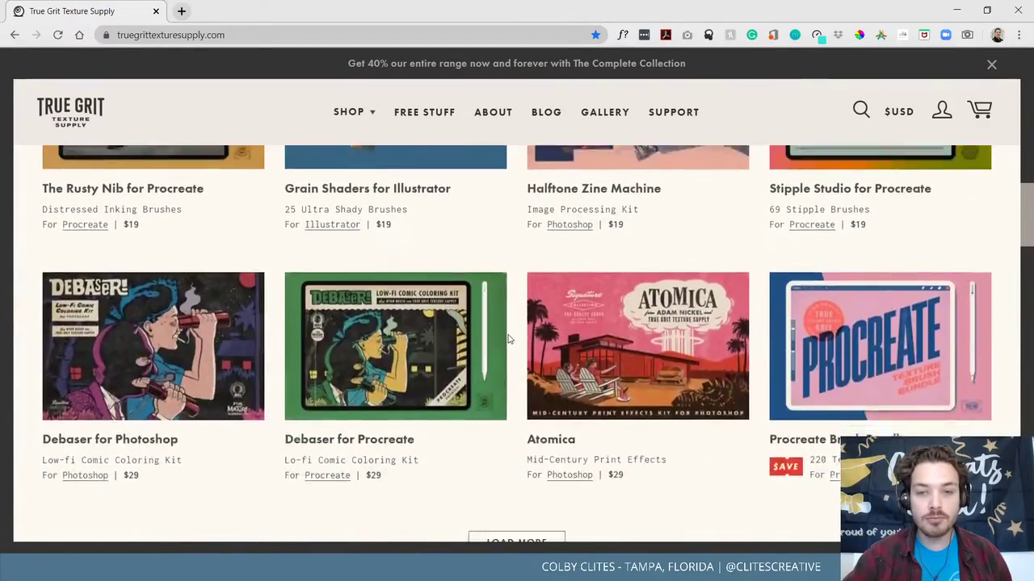
{"action": "scroll", "coordinate": [508, 339], "scroll_direction": "down", "scroll_amount": 2}
{"action": "scroll", "coordinate": [484, 307], "scroll_direction": "up", "scroll_amount": 15}
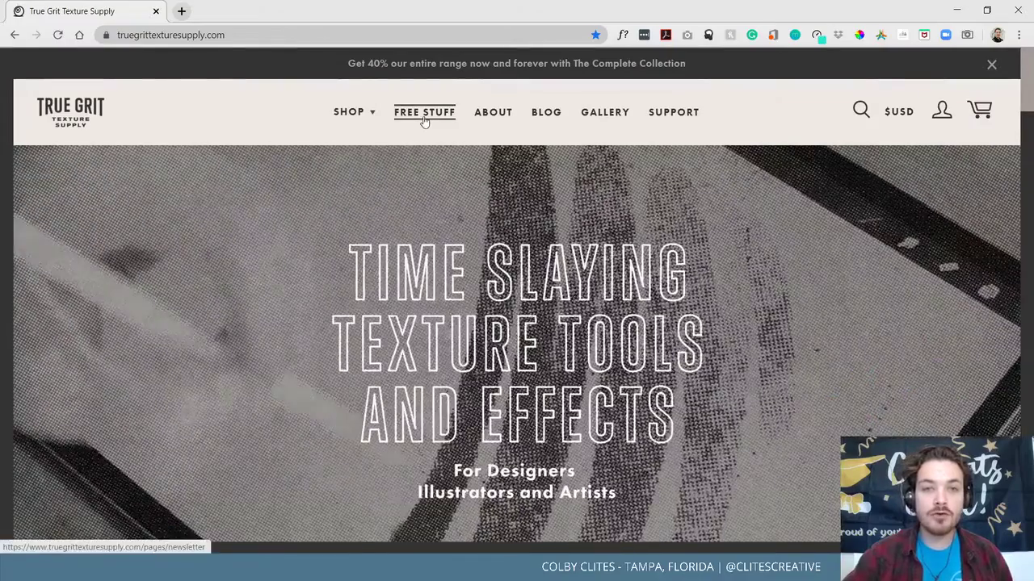
Examine the site's Free Stuff page, close the site and switch back to Photoshop.
{"action": "left_click", "coordinate": [424, 117]}
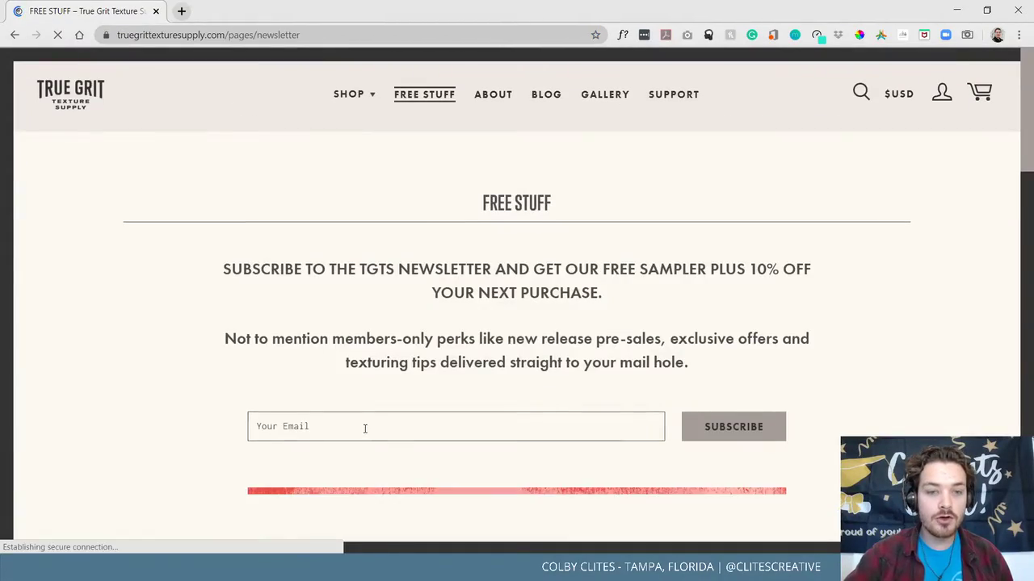
{"action": "scroll", "coordinate": [242, 387], "scroll_direction": "down", "scroll_amount": 4}
{"action": "scroll", "coordinate": [185, 374], "scroll_direction": "up", "scroll_amount": 4}
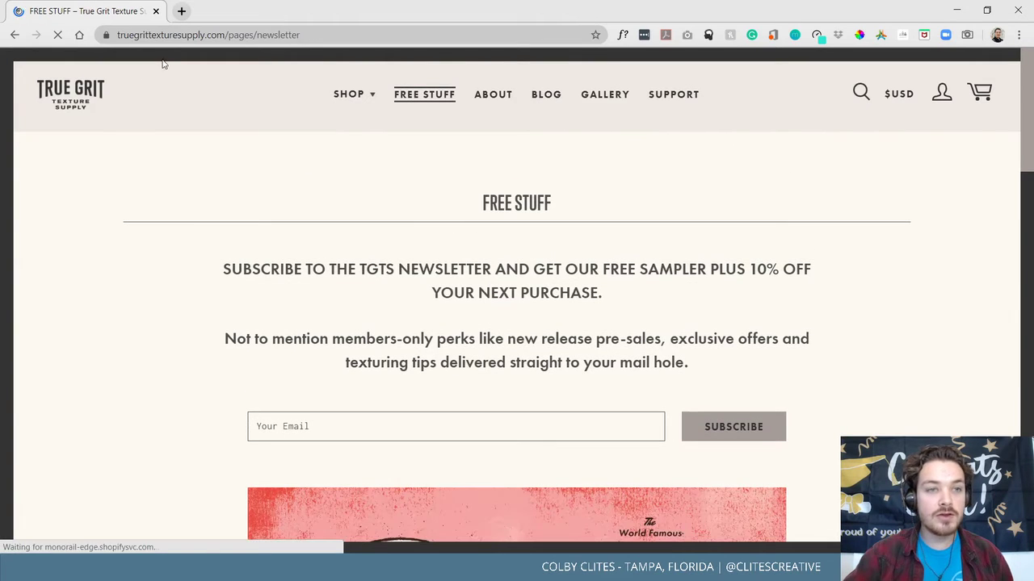
{"action": "left_click", "coordinate": [157, 11]}
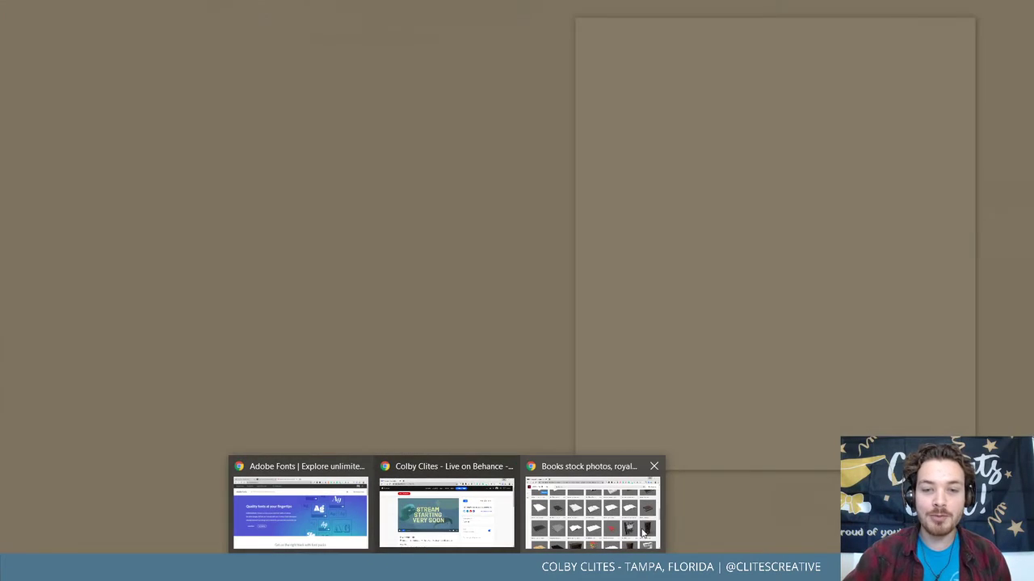
{"action": "left_click", "coordinate": [622, 531]}
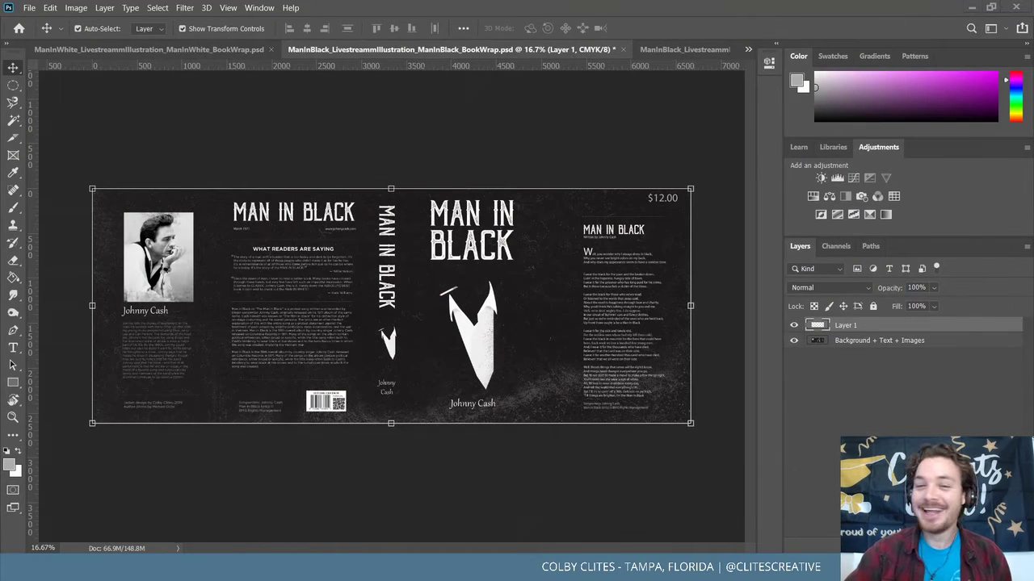
Copy texture Layer 1 from the Man in Black book wrap and paste it into the Black_BackCover document.
{"action": "left_click", "coordinate": [860, 341]}
{"action": "left_click", "coordinate": [869, 326]}
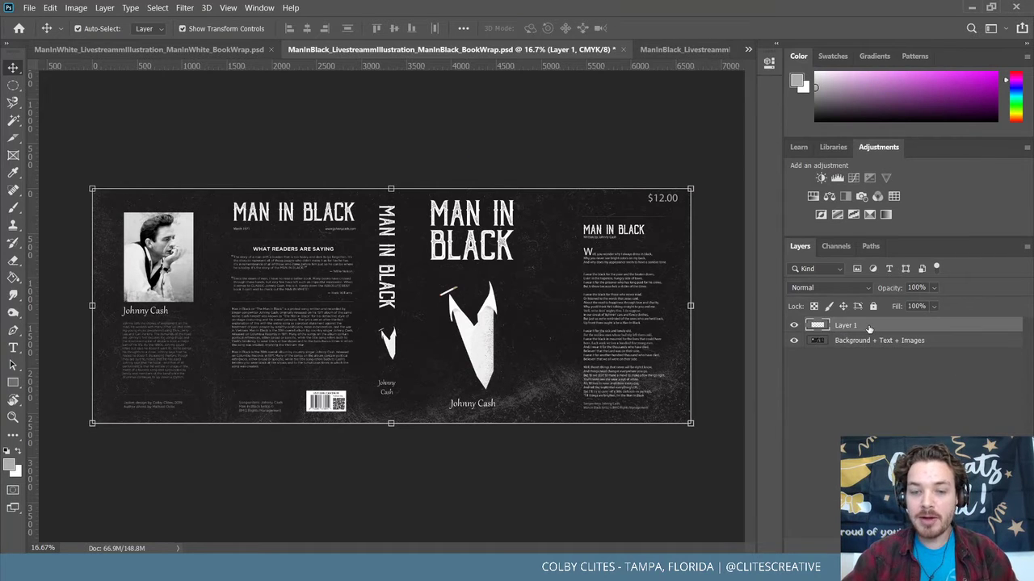
{"action": "left_click", "coordinate": [702, 48]}
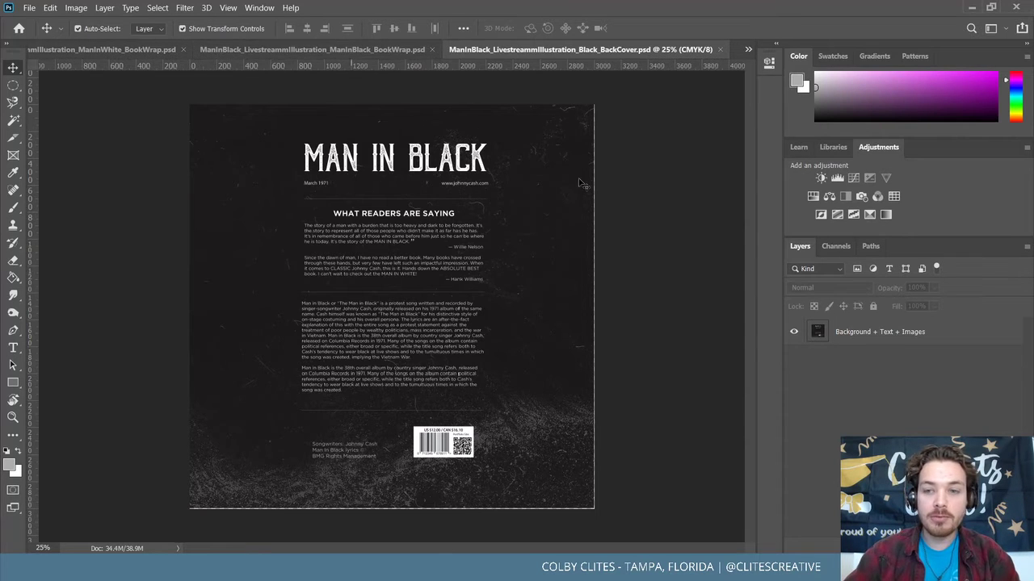
{"action": "key", "text": "ctrl+v"}
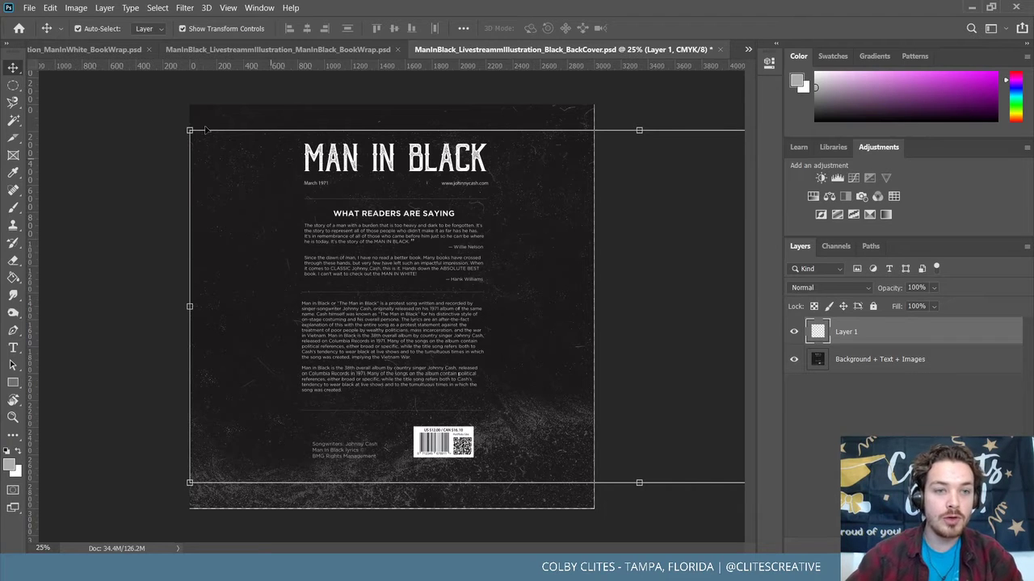
Enlarge the pasted texture layer beyond the canvas edges so it covers the whole back cover, and deselect it.
{"action": "left_click_drag", "start_coordinate": [189, 129], "coordinate": [126, 92]}
{"action": "left_click_drag", "start_coordinate": [116, 484], "coordinate": [53, 529]}
{"action": "left_click", "coordinate": [666, 27]}
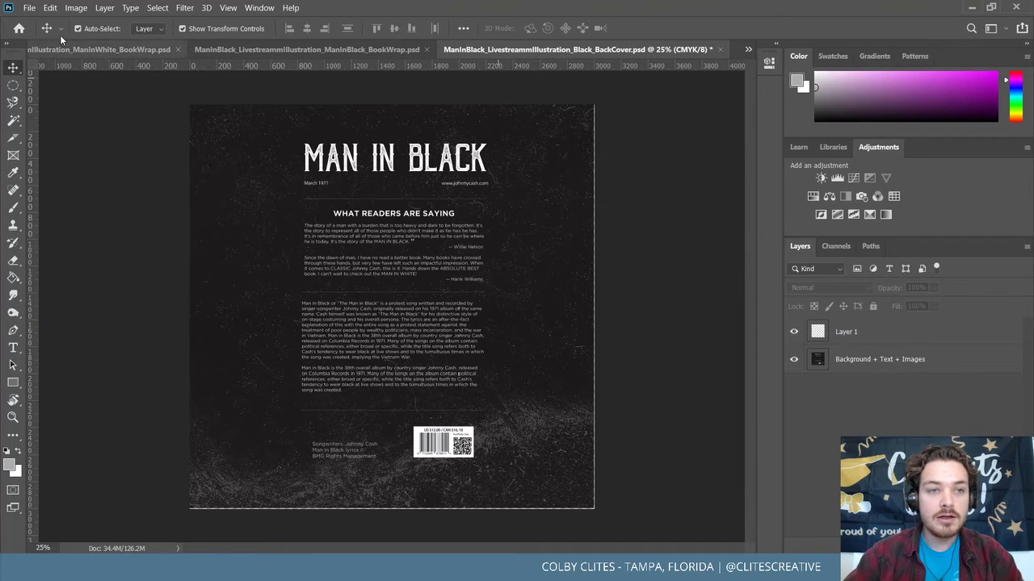
Export the back cover with Export As in PNG format at 100% scale, 3001 x 3001 px.
{"action": "left_click", "coordinate": [29, 8]}
{"action": "mouse_move", "coordinate": [57, 197]}
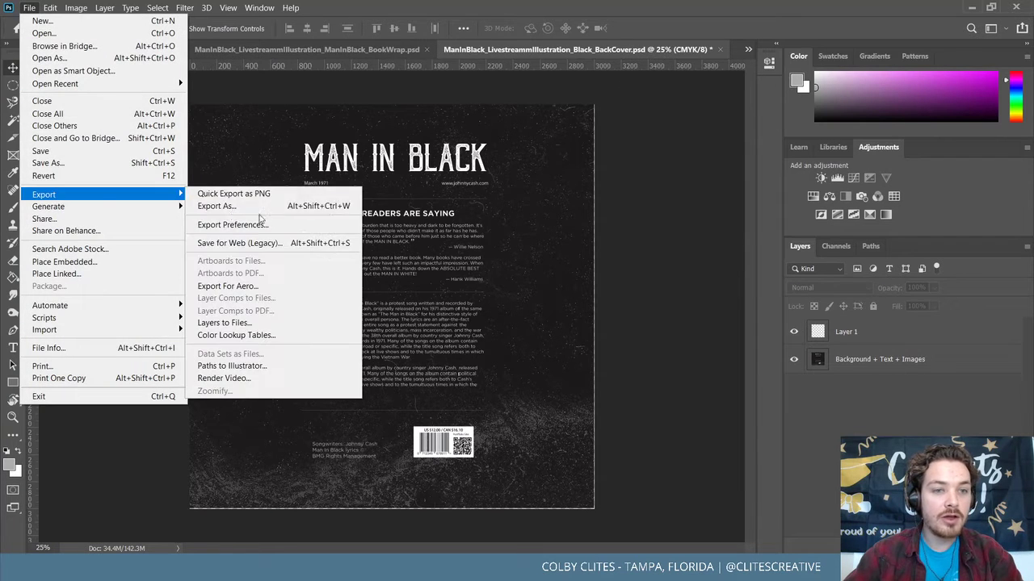
{"action": "left_click", "coordinate": [258, 206]}
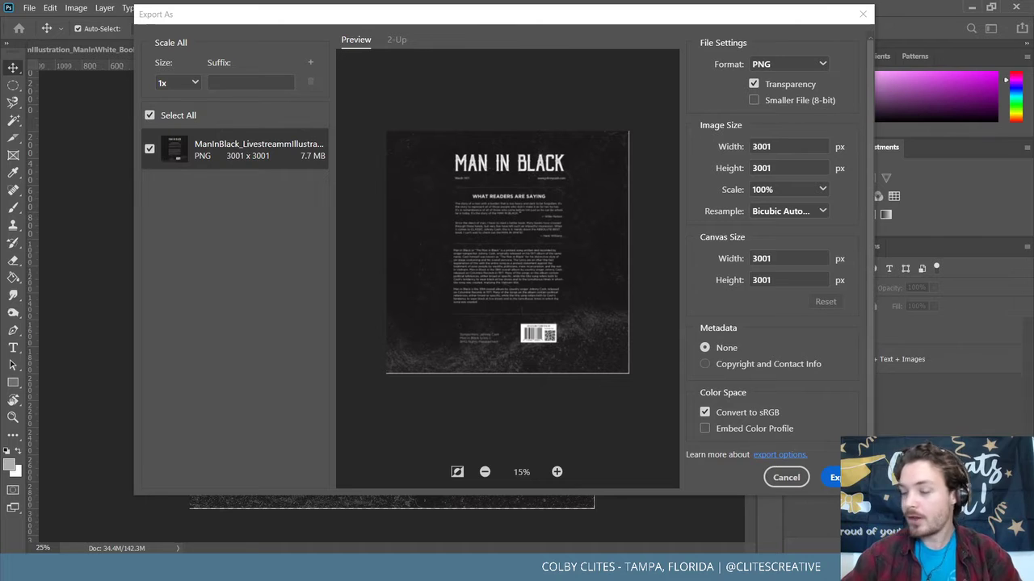
{"action": "left_click", "coordinate": [834, 480]}
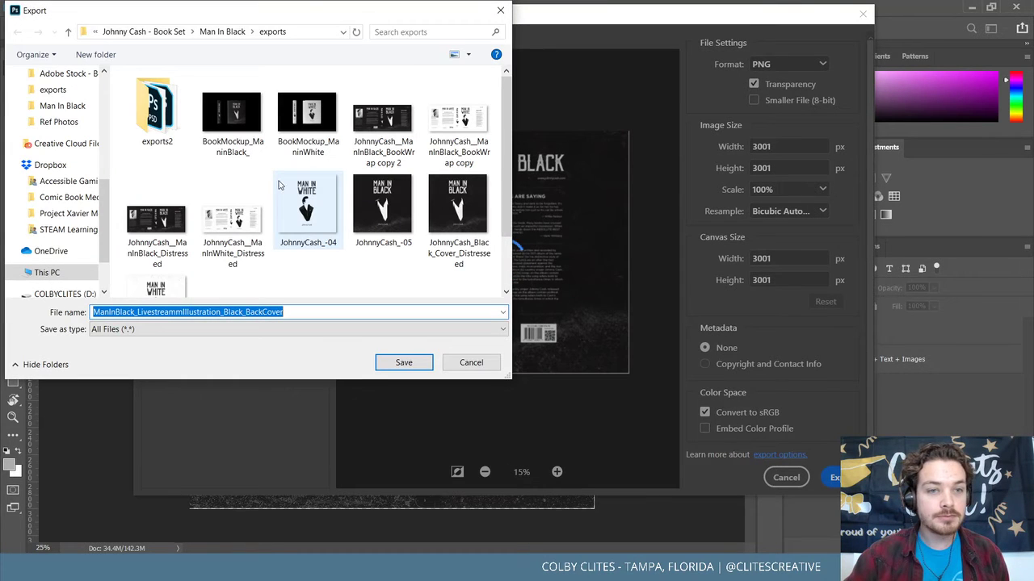
Save the exported back cover in the exports2 folder under the file name ManInBlack_Back_Distressed.
{"action": "double_click", "coordinate": [157, 109]}
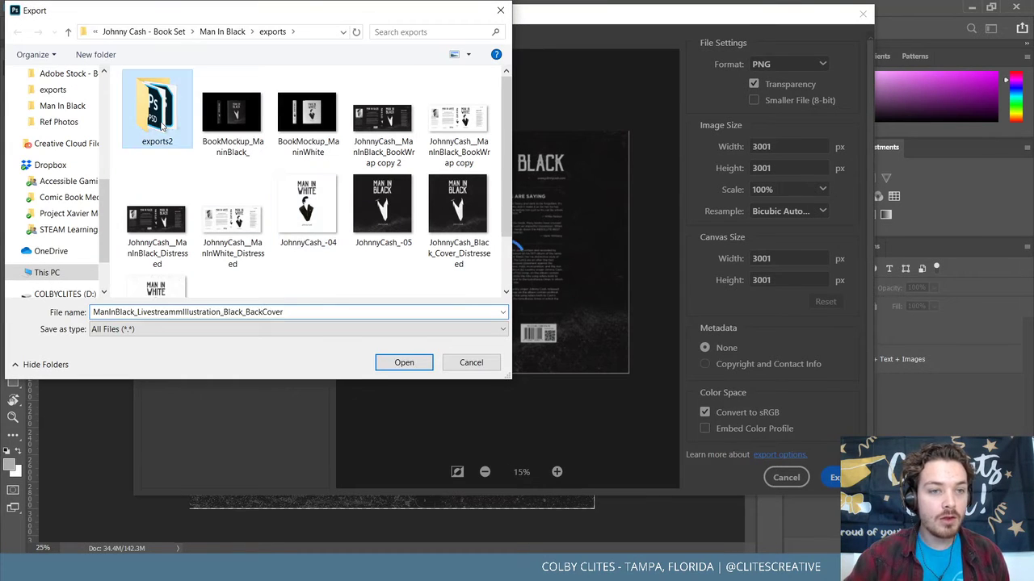
{"action": "left_click", "coordinate": [291, 311]}
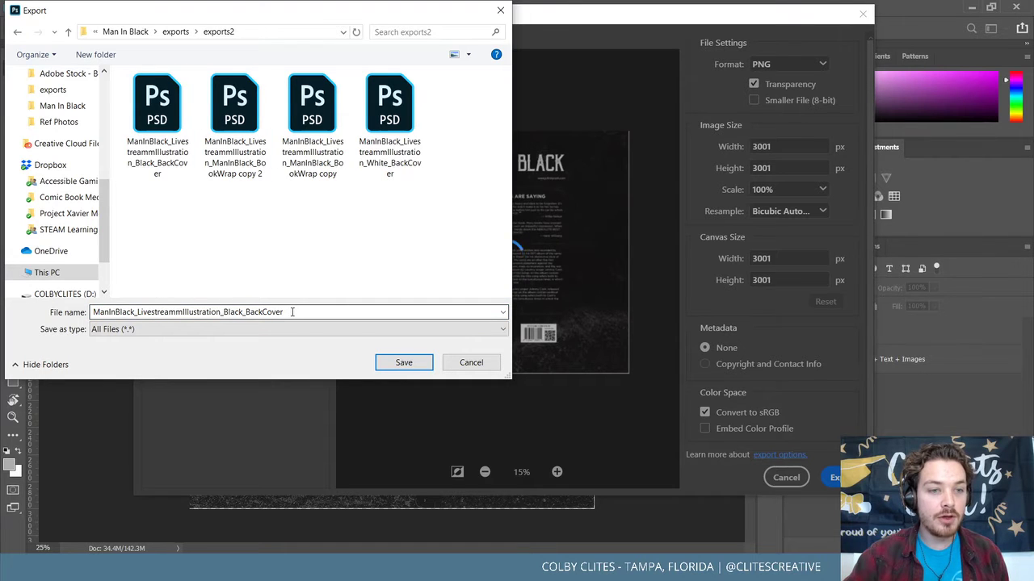
{"action": "double_click", "coordinate": [292, 311]}
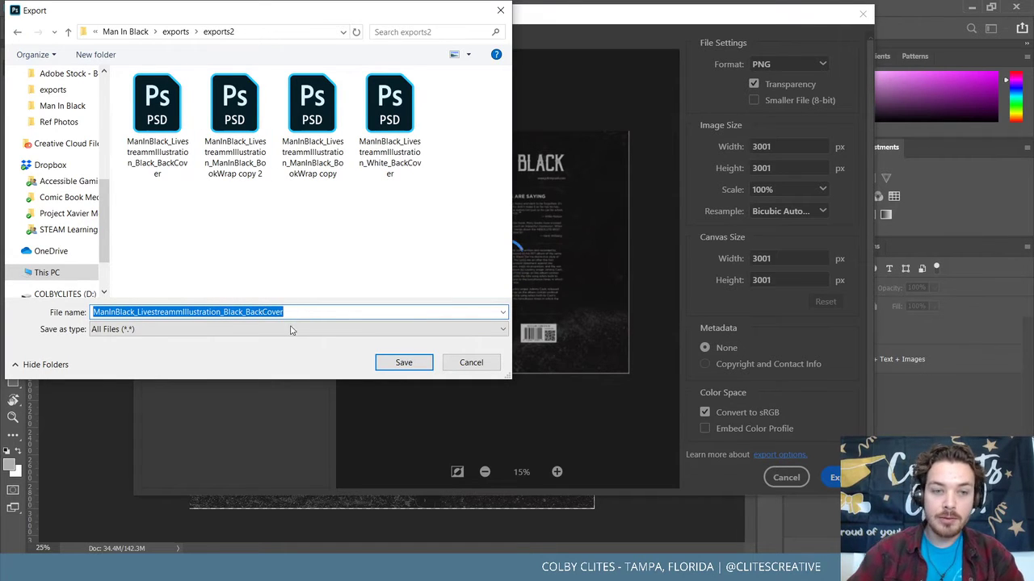
{"action": "left_click_drag", "start_coordinate": [301, 311], "coordinate": [142, 313]}
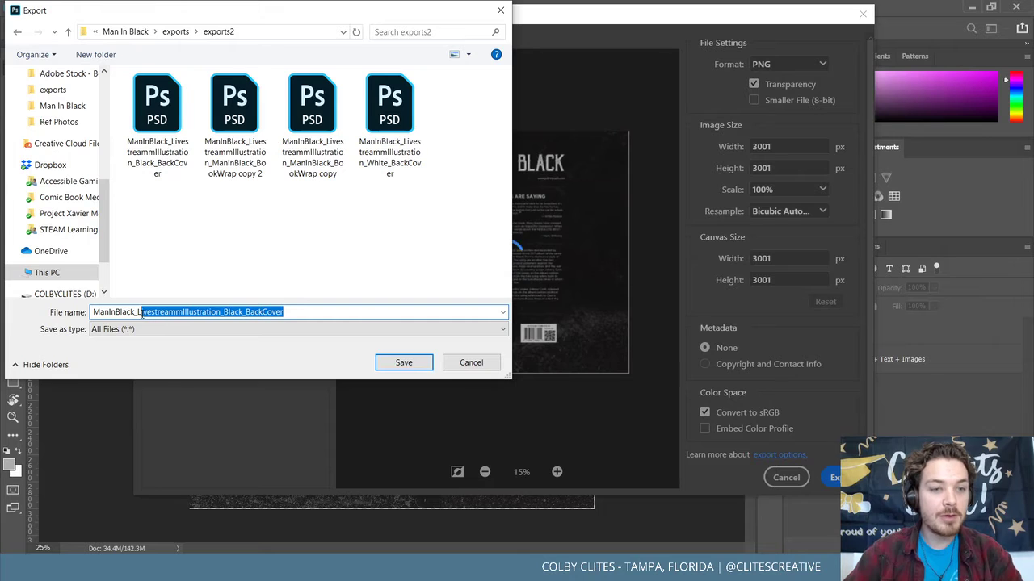
{"action": "key", "text": "BackSpace"}
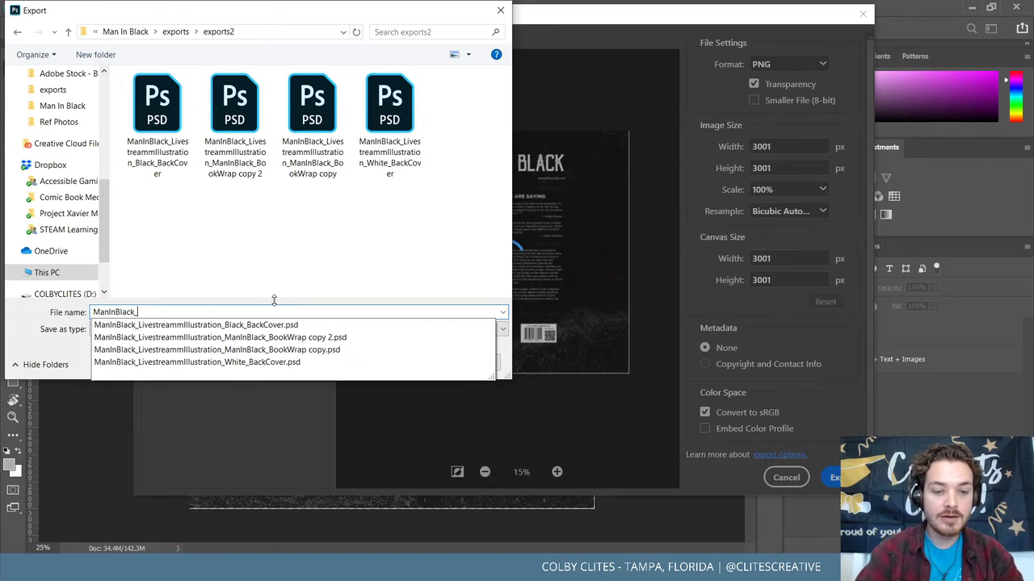
{"action": "type", "text": "Back"}
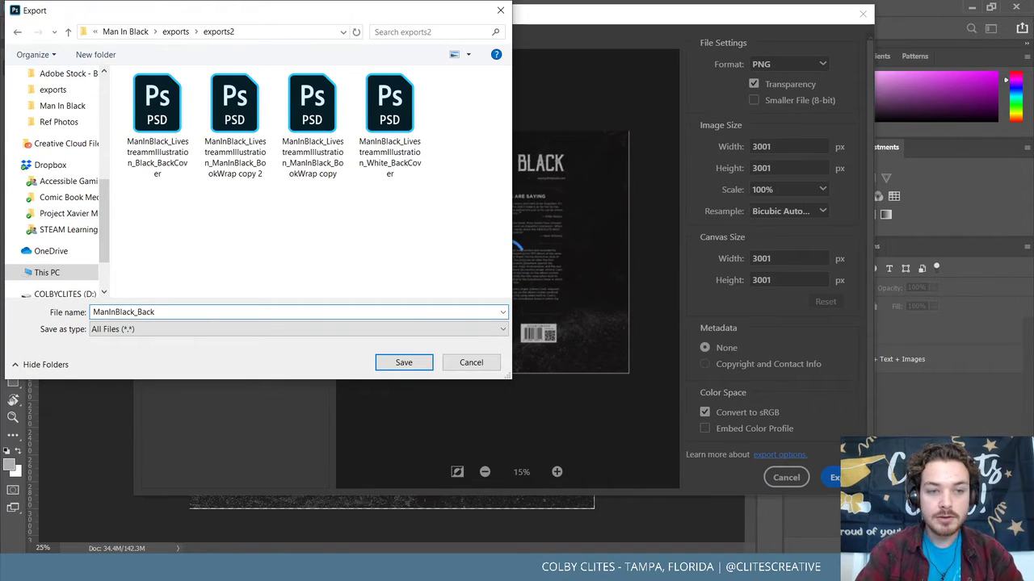
{"action": "type", "text": "_Distressed"}
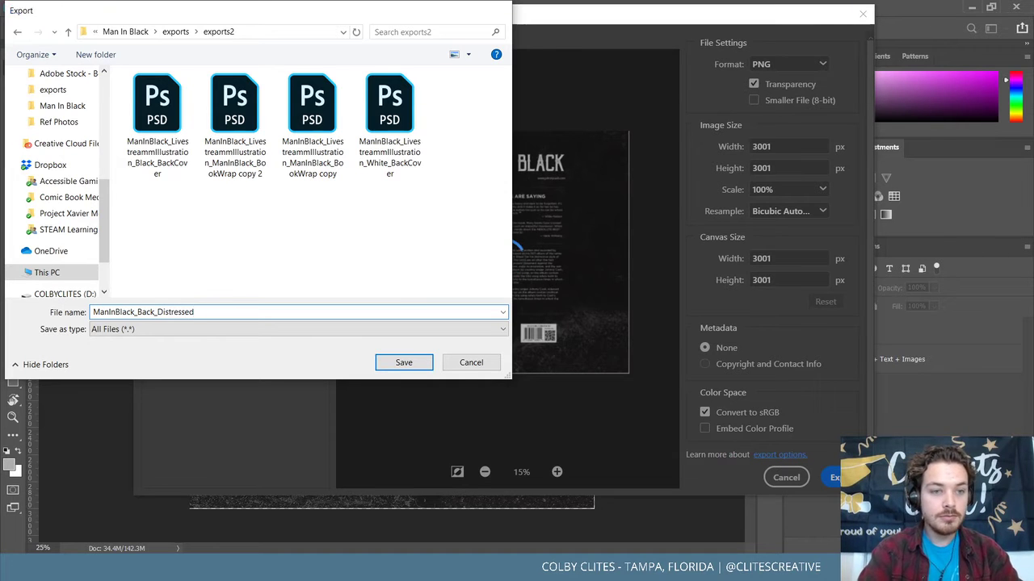
{"action": "key", "text": "Return"}
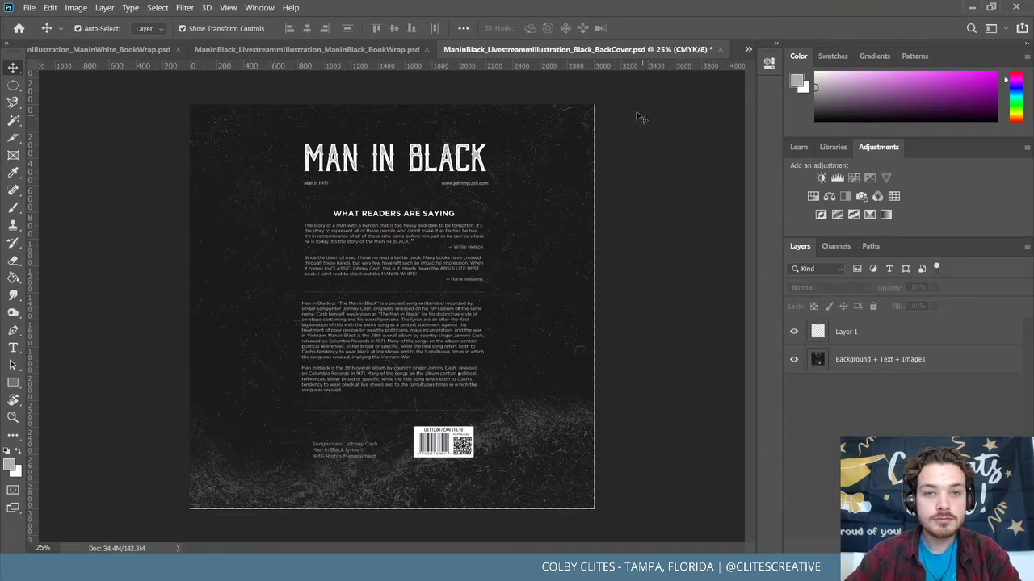
Close the Black_BackCover document with its changes saved, and open ManInBlack_BookWrap copy 2 from the exports2 folder.
{"action": "left_click", "coordinate": [722, 50]}
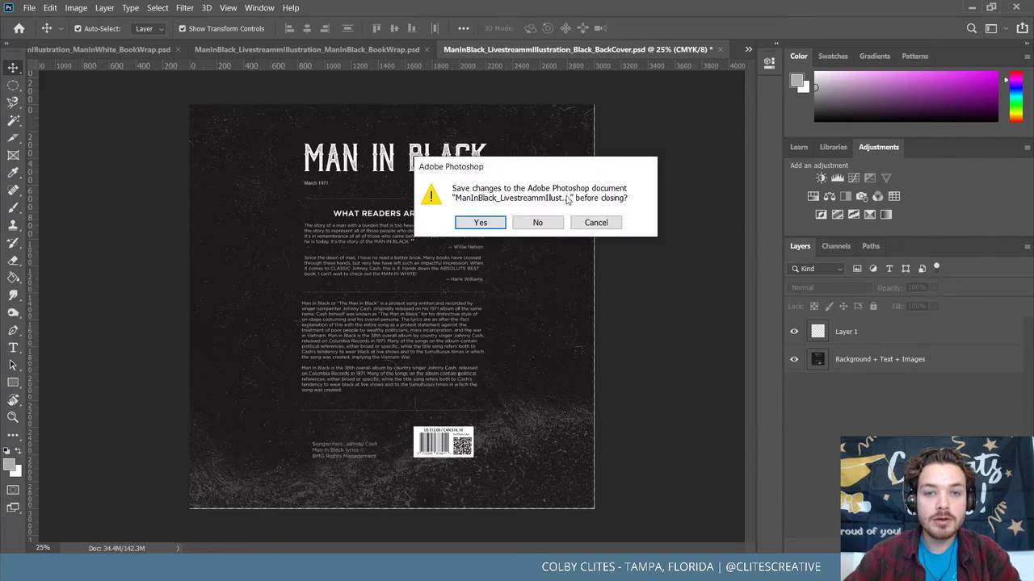
{"action": "left_click", "coordinate": [458, 226]}
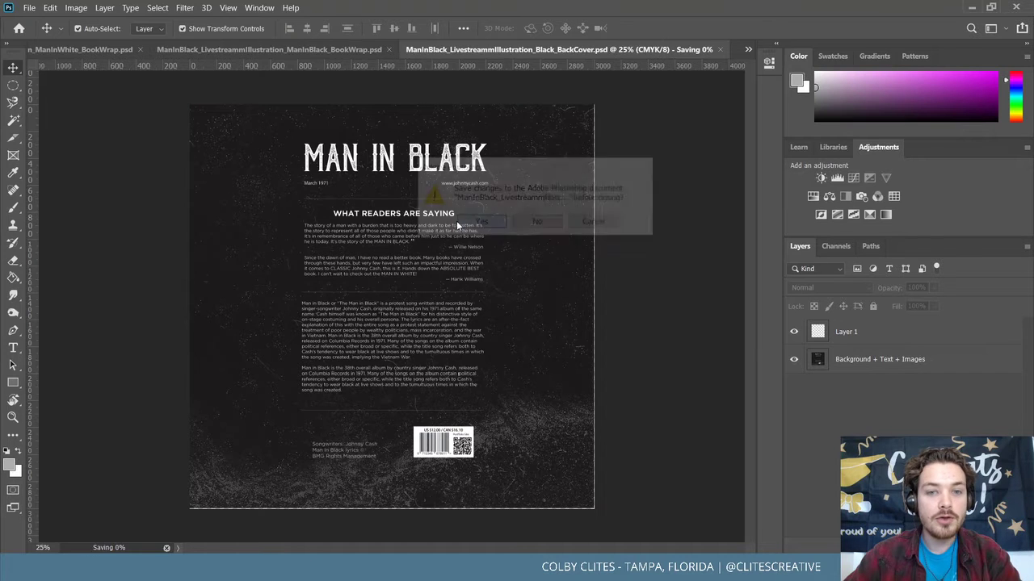
{"action": "left_click", "coordinate": [29, 8]}
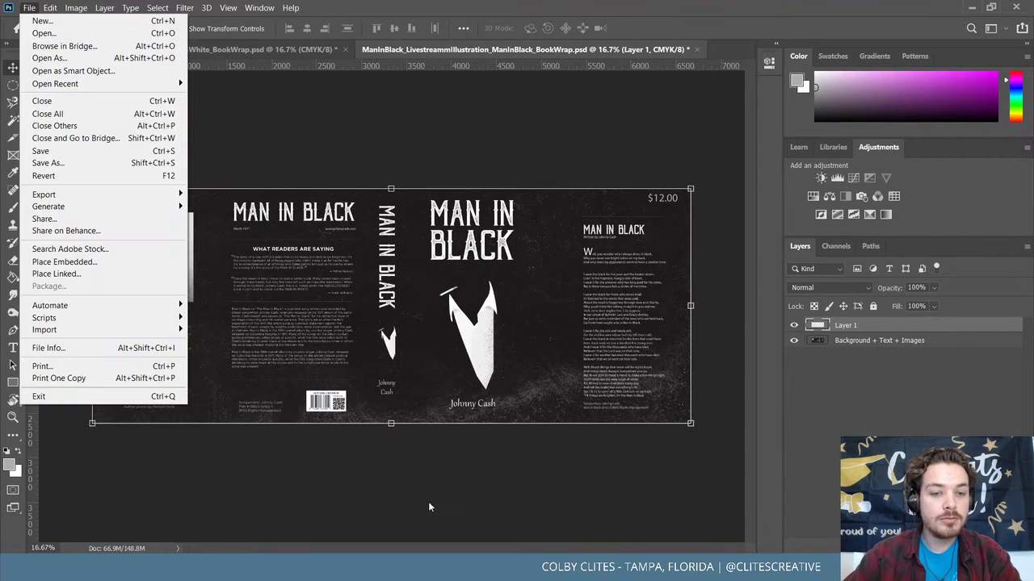
{"action": "key", "text": "alt+Tab"}
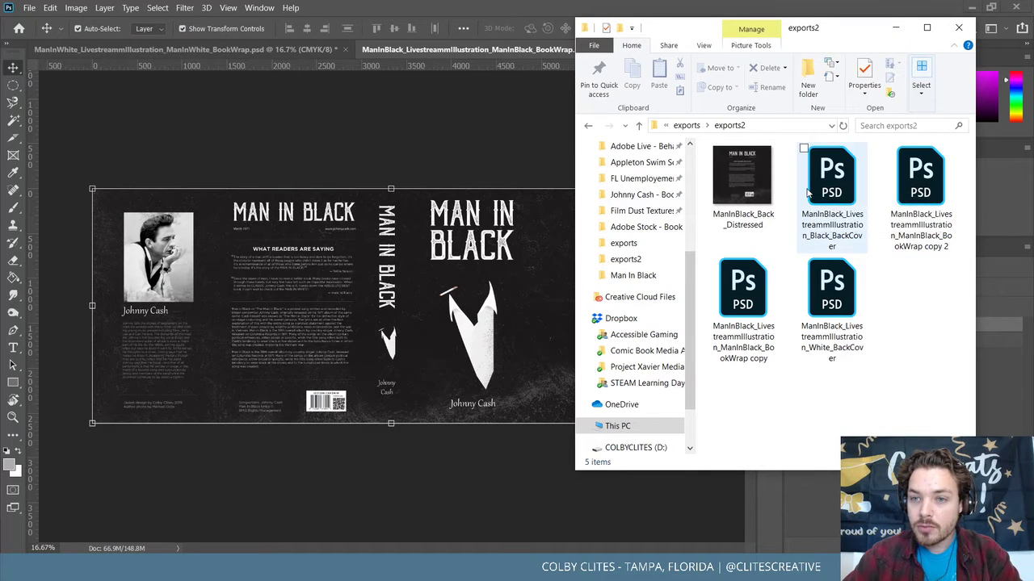
{"action": "double_click", "coordinate": [926, 185]}
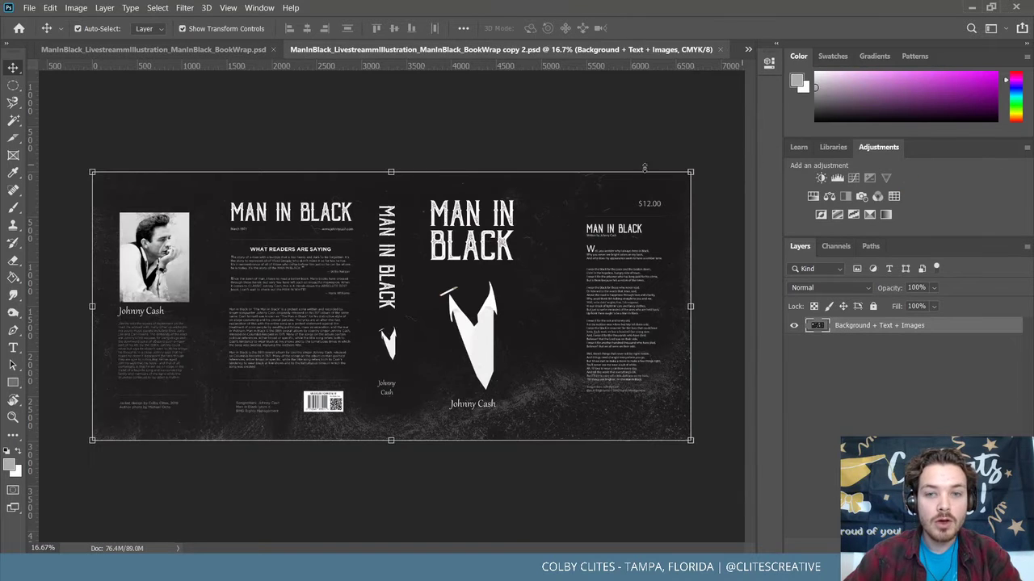
Examine the distressed texture on the original Man in Black book wrap up close by toggling Layer 1's visibility.
{"action": "left_click", "coordinate": [170, 51]}
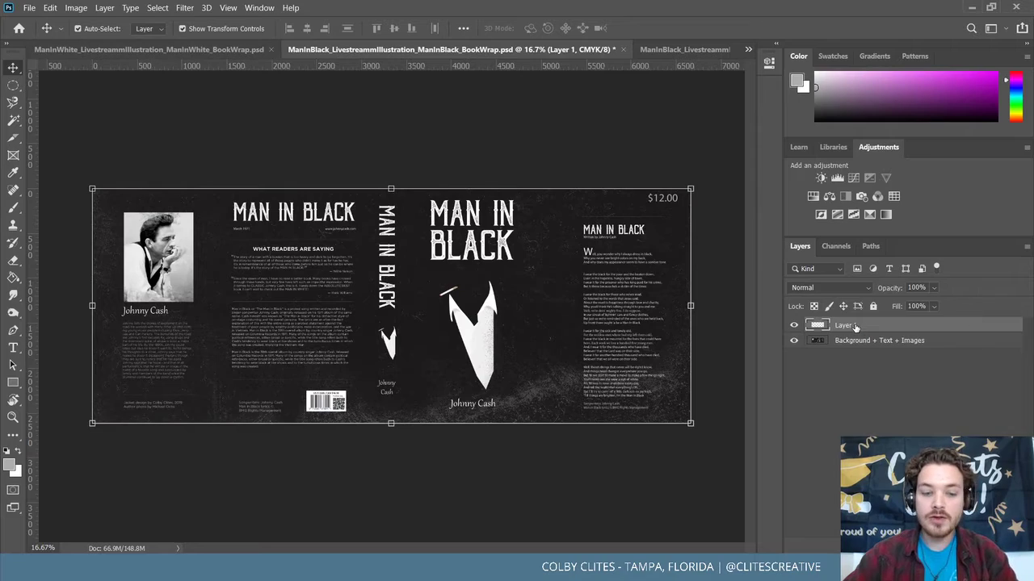
{"action": "left_click_drag", "start_coordinate": [624, 313], "coordinate": [622, 310]}
{"action": "key", "text": "ctrl+plus"}
{"action": "key", "text": "ctrl+plus"}
{"action": "key", "text": "ctrl+plus"}
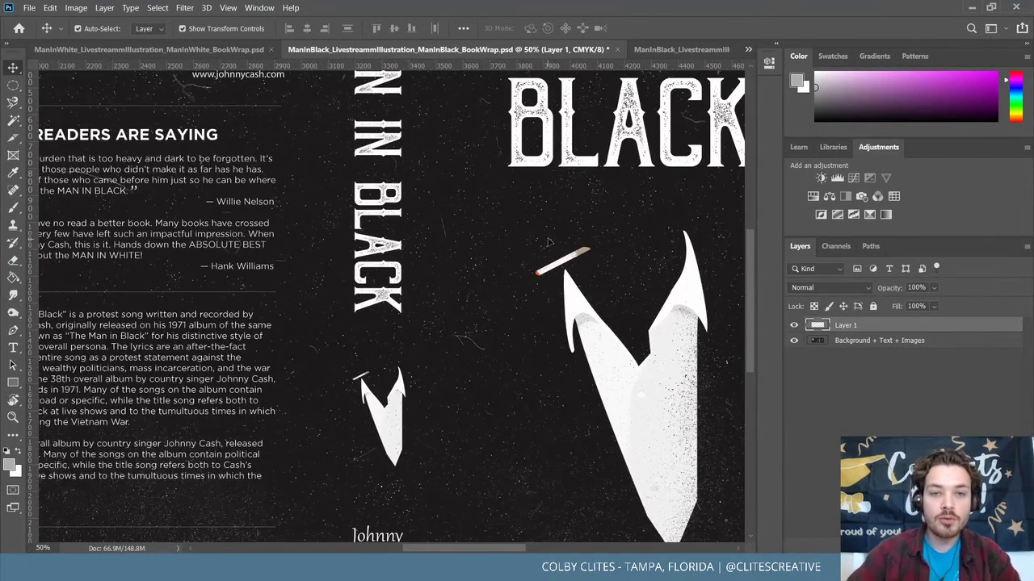
{"action": "scroll", "coordinate": [553, 334], "scroll_direction": "up", "scroll_amount": 5}
{"action": "left_click", "coordinate": [794, 325]}
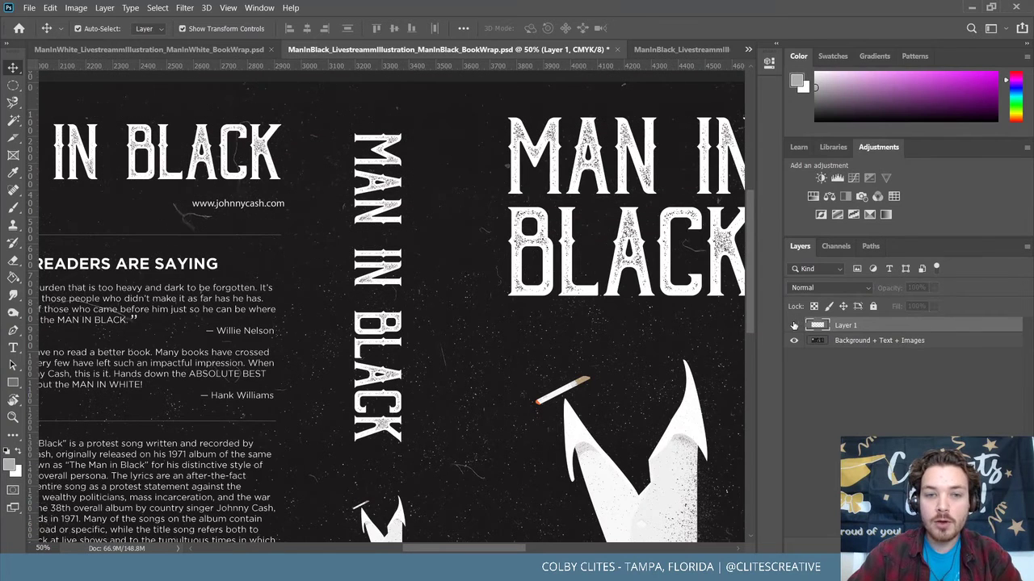
{"action": "left_click", "coordinate": [793, 325]}
{"action": "left_click", "coordinate": [794, 324]}
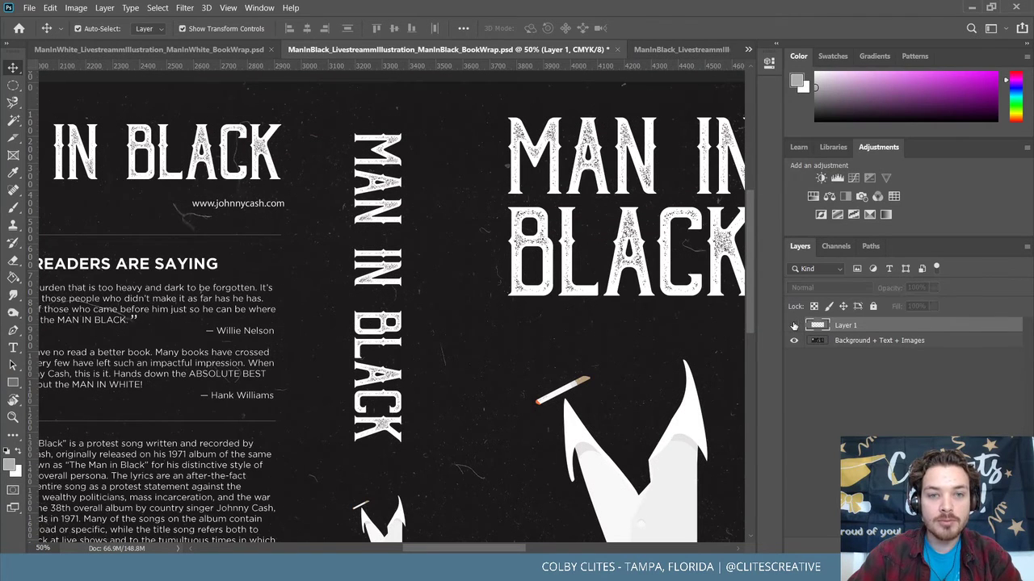
{"action": "left_click", "coordinate": [794, 324]}
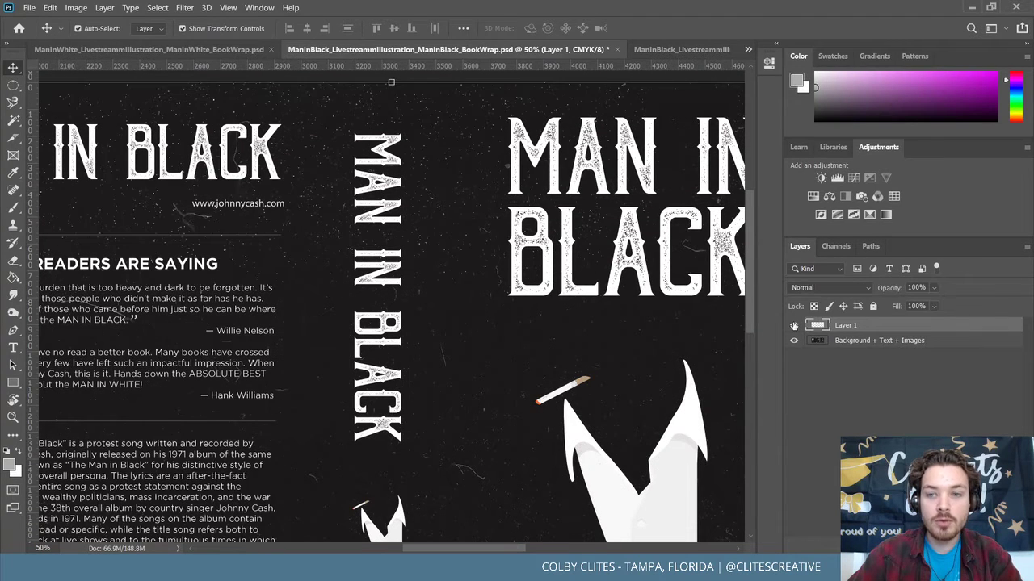
Paste the texture layer into BookWrap copy 2 and scale it proportionally to about 115% so it covers the whole wrap.
{"action": "left_click", "coordinate": [680, 50]}
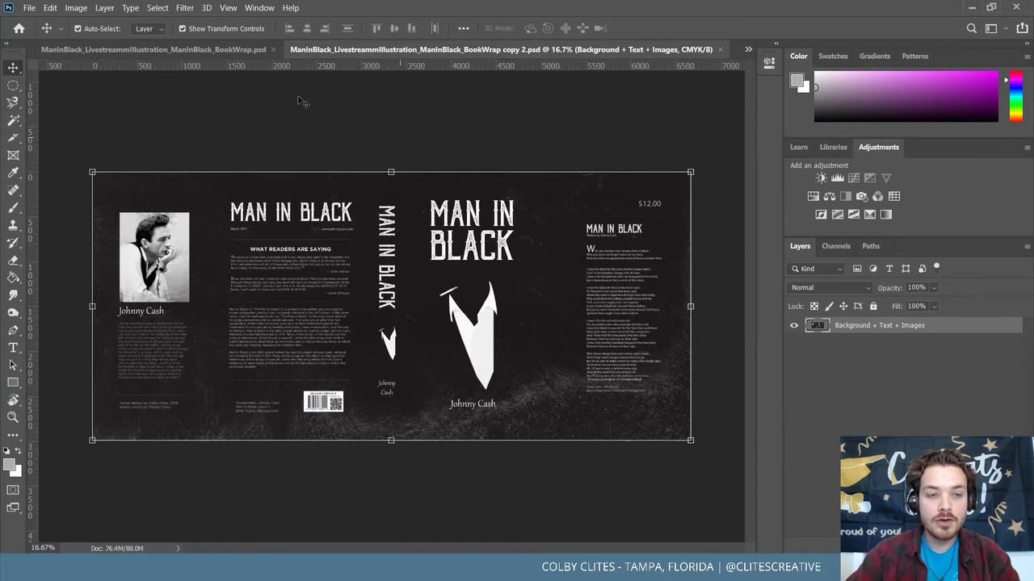
{"action": "left_click", "coordinate": [52, 8]}
{"action": "left_click", "coordinate": [362, 122]}
{"action": "key", "text": "ctrl+v"}
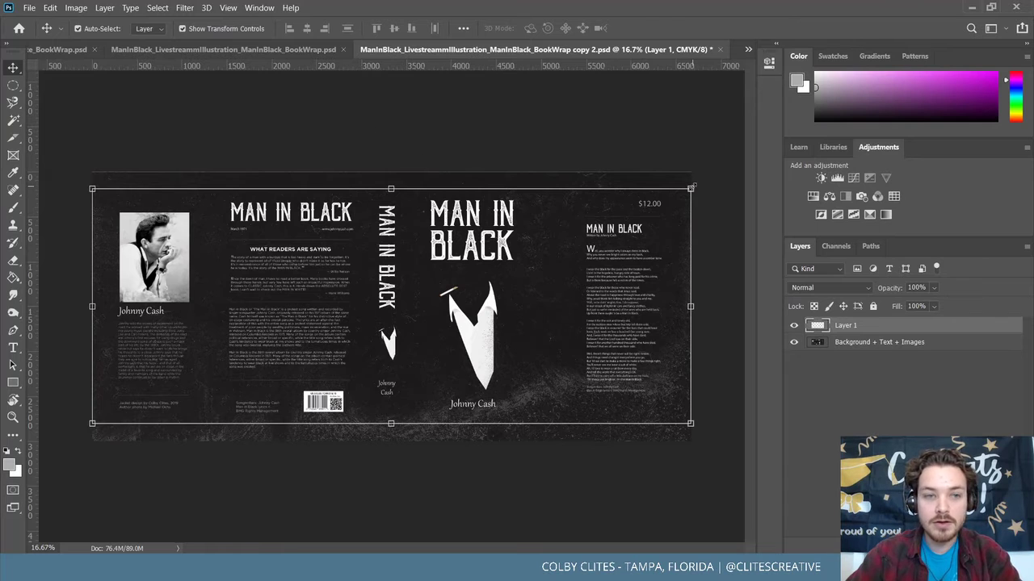
{"action": "left_click_drag", "start_coordinate": [691, 188], "coordinate": [738, 174]}
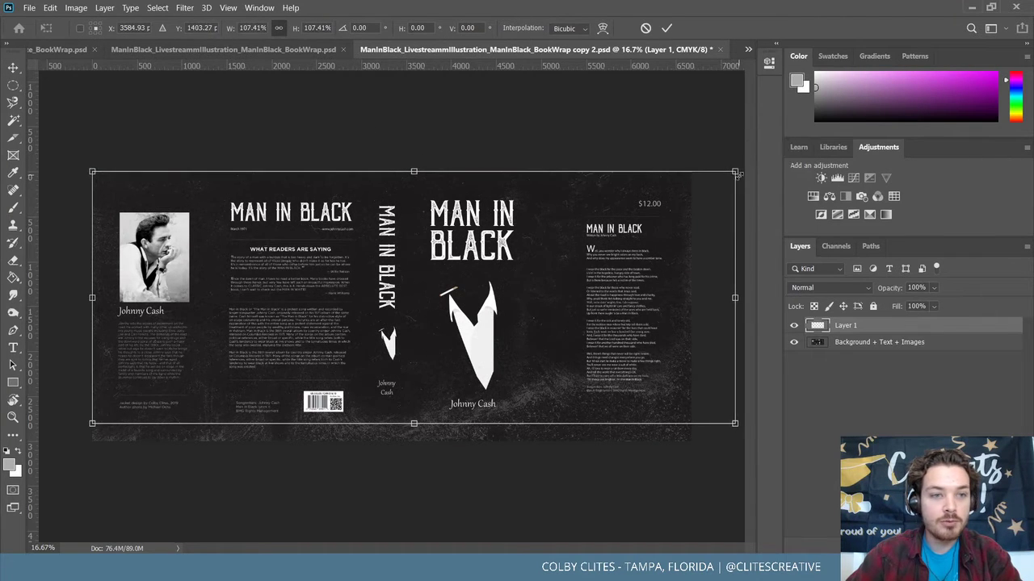
{"action": "left_click_drag", "start_coordinate": [94, 428], "coordinate": [52, 454]}
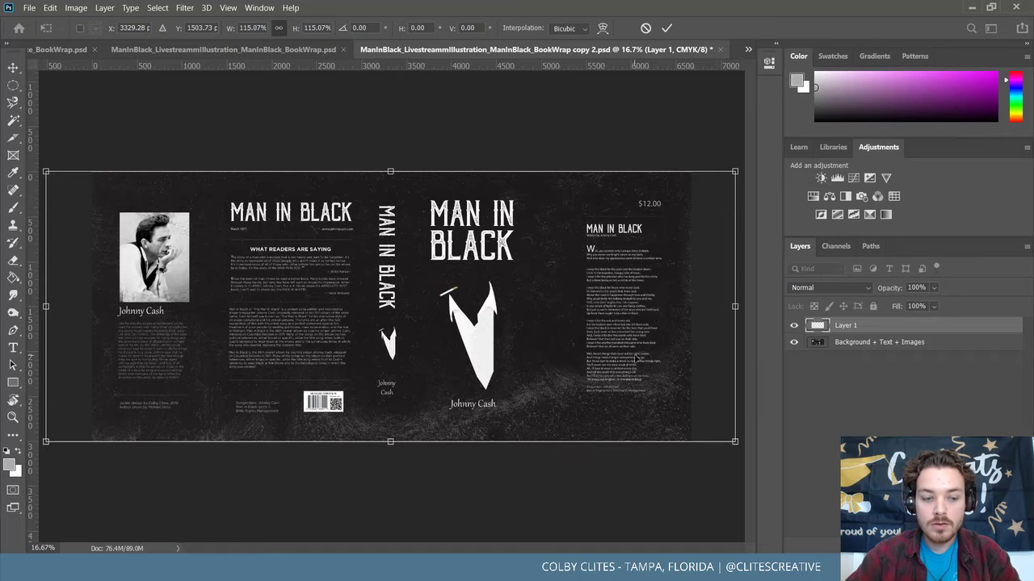
Nudge the enlarged texture to about X 3157, Y 1500 so it stays over the entire wrap, and commit the transform.
{"action": "key", "text": "shift+Left"}
{"action": "key", "text": "shift+Left"}
{"action": "key", "text": "shift+Left"}
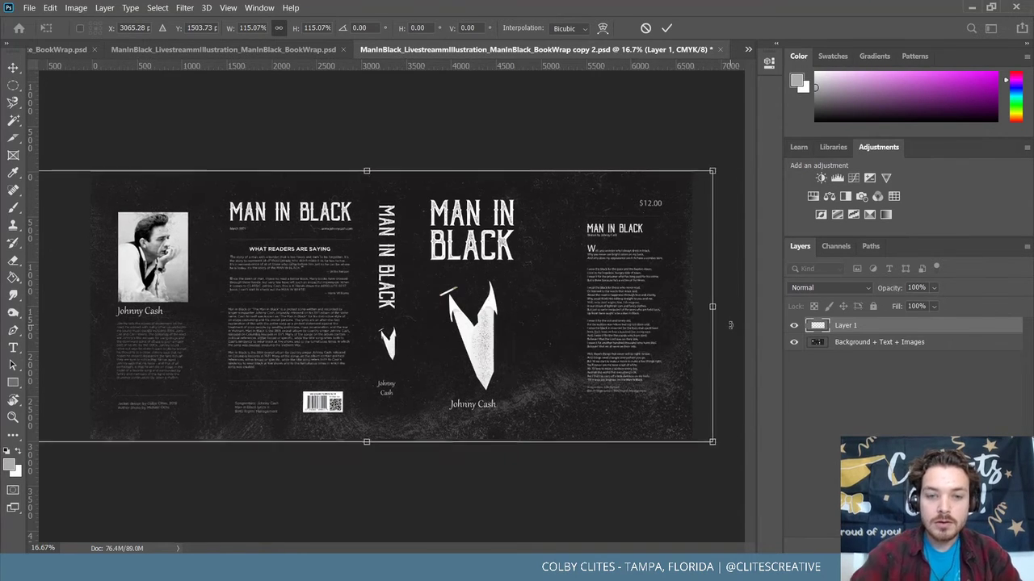
{"action": "key", "text": "ctrl+plus"}
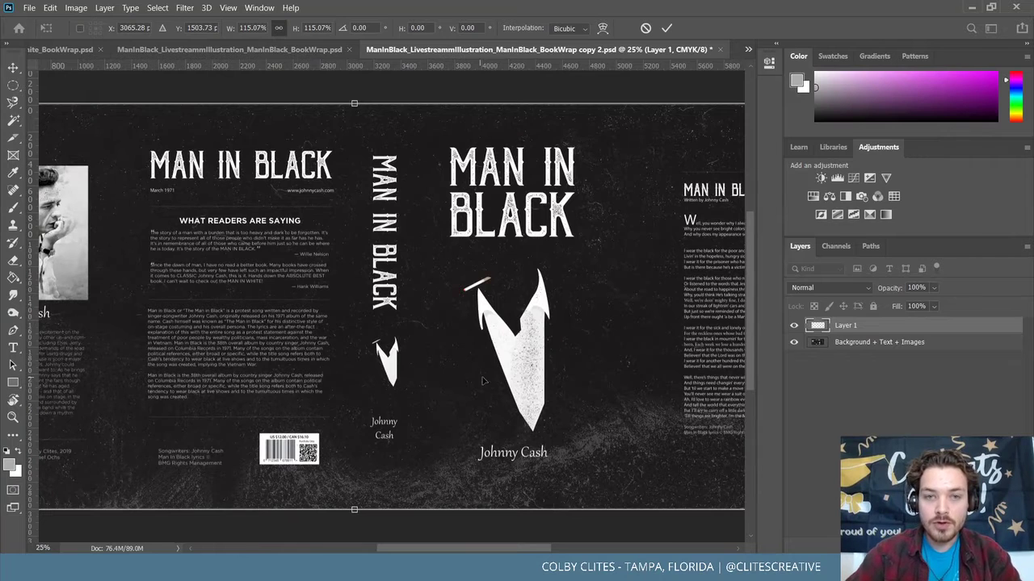
{"action": "key", "text": "shift+Right"}
{"action": "key", "text": "shift+Right"}
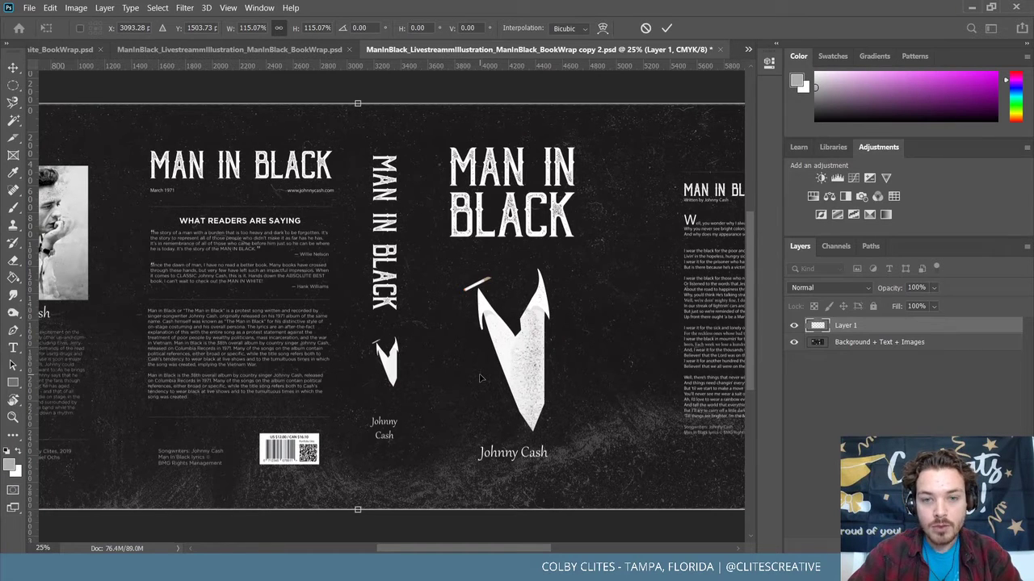
{"action": "key", "text": "shift+Right"}
{"action": "key", "text": "shift+Right"}
{"action": "key", "text": "shift+Right"}
{"action": "key", "text": "shift+Right"}
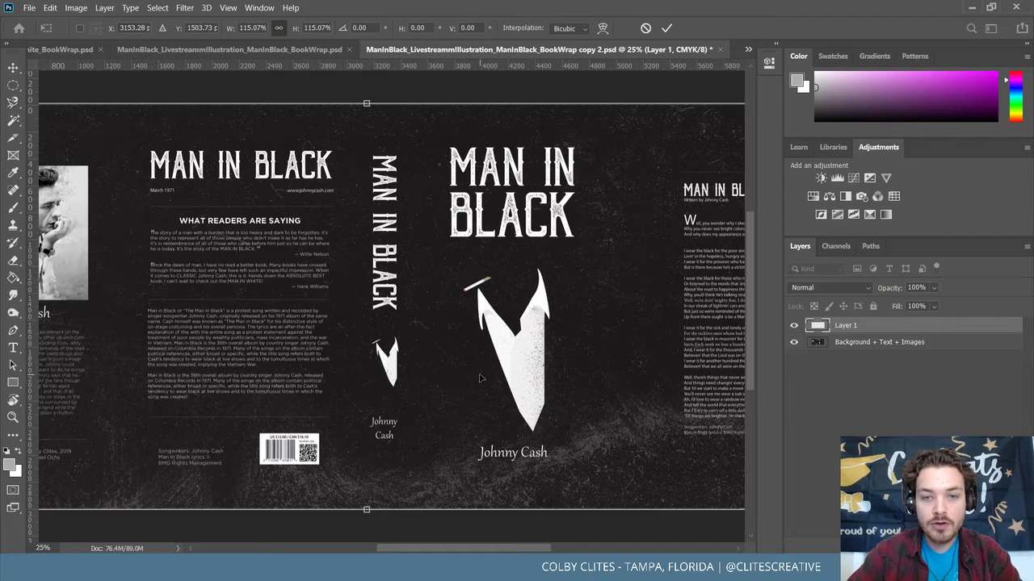
{"action": "key", "text": "Up"}
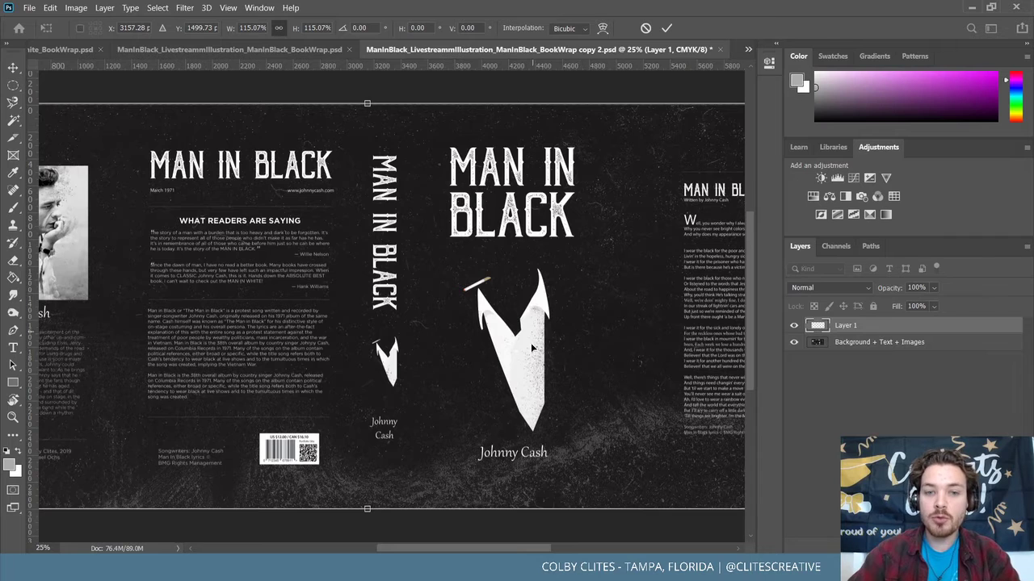
{"action": "left_click", "coordinate": [665, 28]}
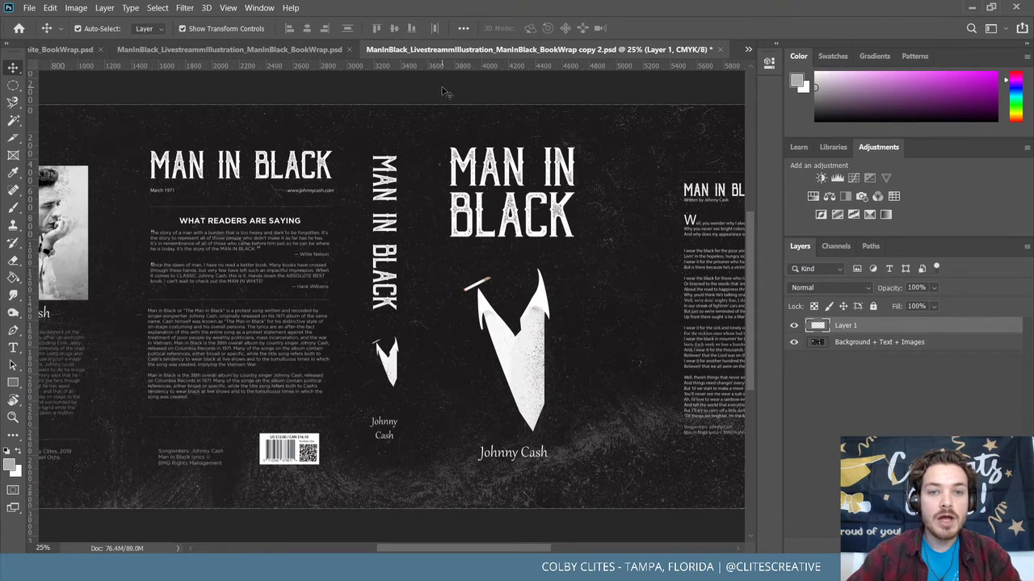
Export the textured book wrap with Export As in PNG format at 100% scale, 6676 x 3001 px, and start renaming the file after ManInBlack_.
{"action": "scroll", "coordinate": [443, 91], "scroll_direction": "left", "scroll_amount": 1}
{"action": "scroll", "coordinate": [443, 91], "scroll_direction": "right", "scroll_amount": 5}
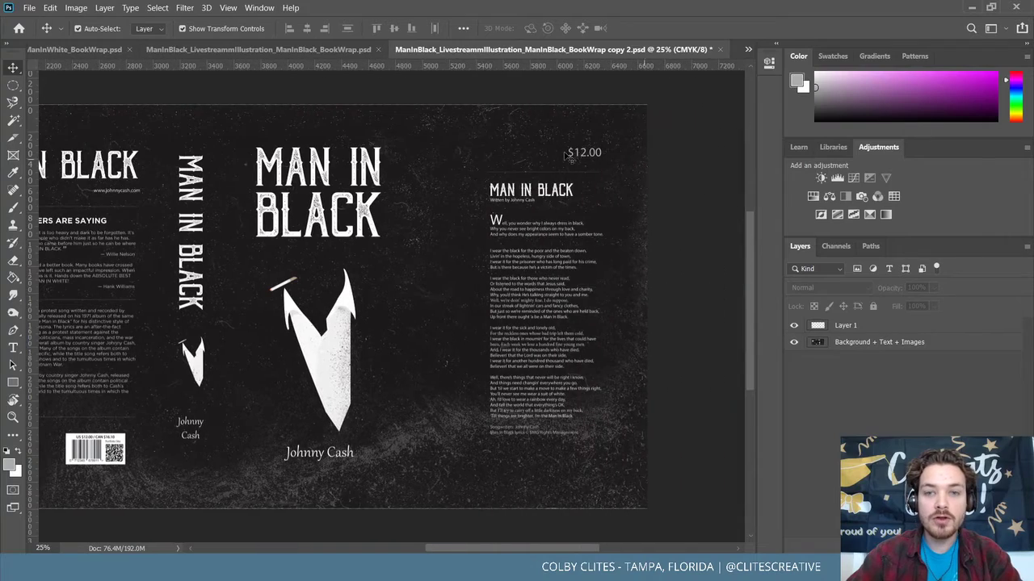
{"action": "scroll", "coordinate": [587, 160], "scroll_direction": "left", "scroll_amount": 5}
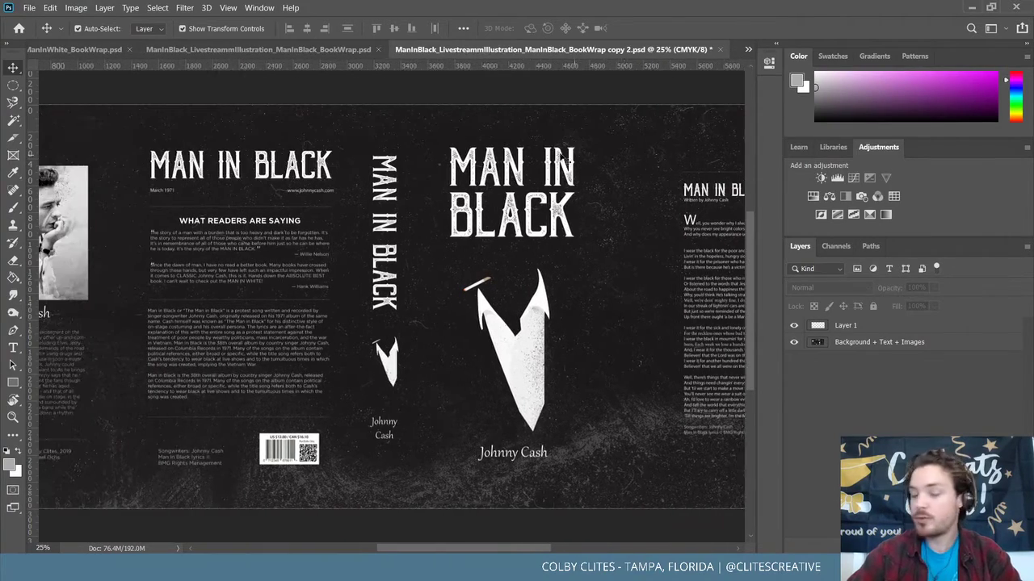
{"action": "key", "text": "ctrl+0"}
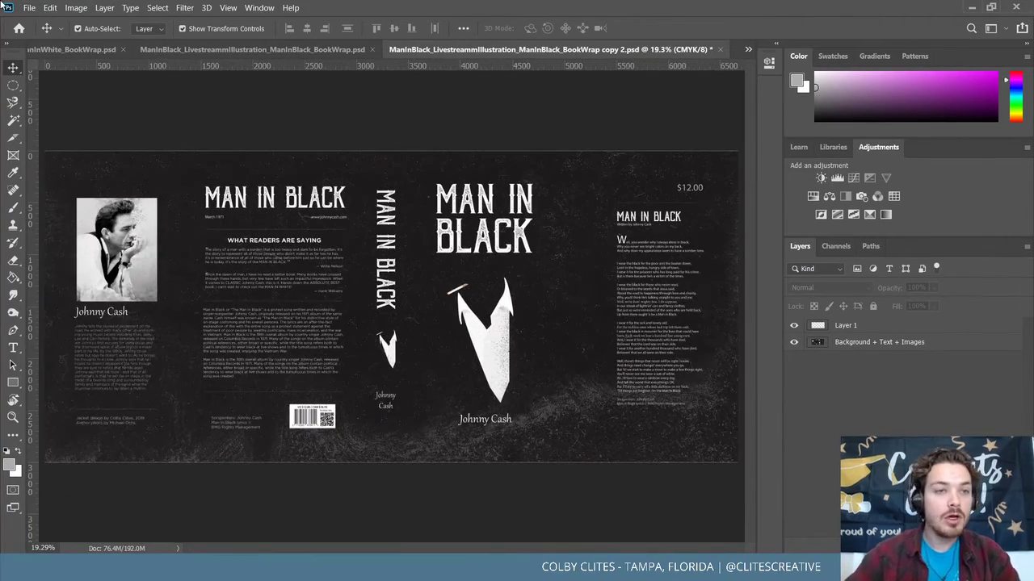
{"action": "left_click", "coordinate": [29, 8]}
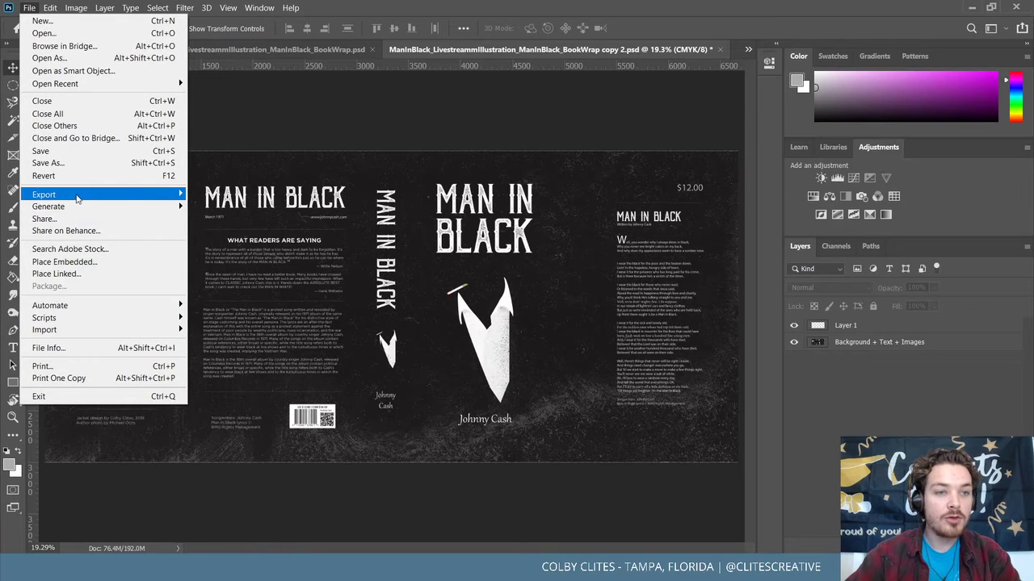
{"action": "mouse_move", "coordinate": [77, 198]}
{"action": "left_click", "coordinate": [262, 210]}
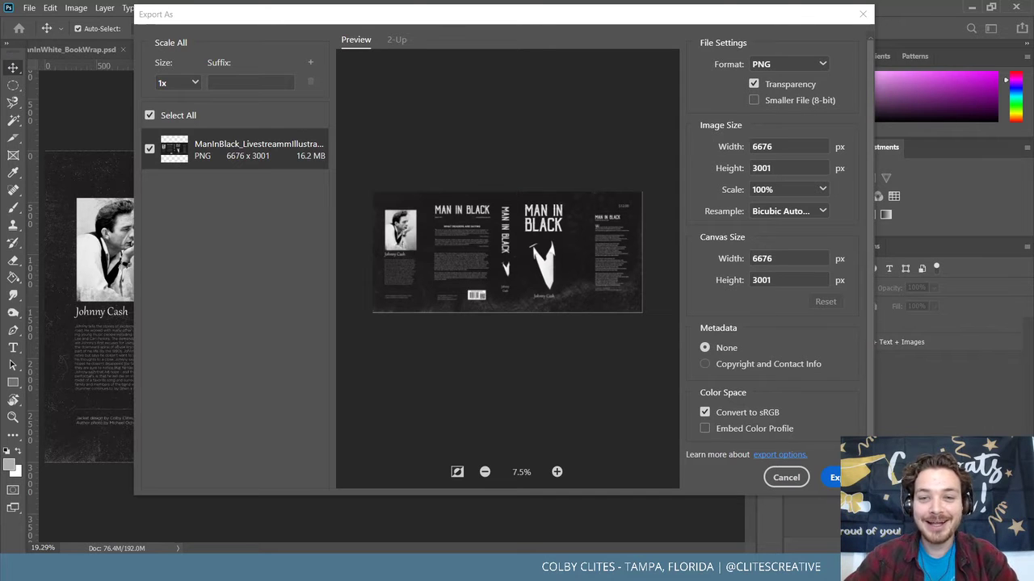
{"action": "left_click", "coordinate": [836, 477]}
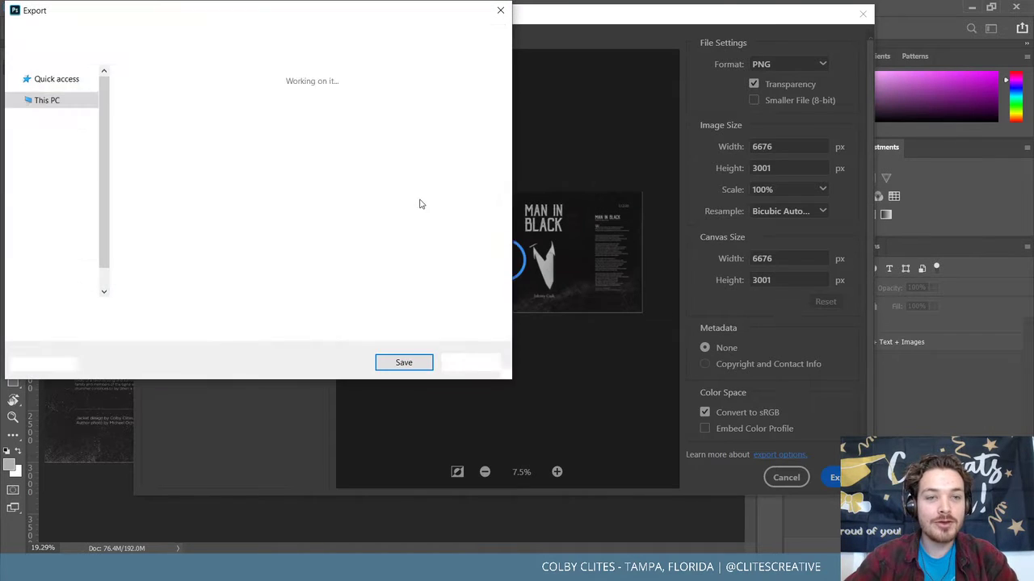
{"action": "left_click_drag", "start_coordinate": [360, 312], "coordinate": [137, 319]}
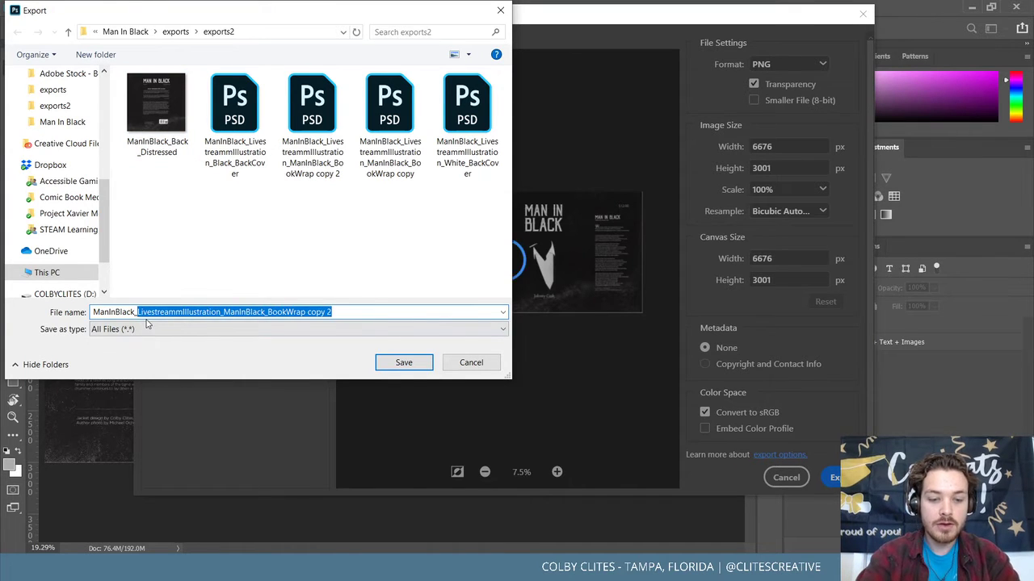
Export the book wrap to exports2 as ManInBlack_BookJacket_Distressed, and close its BookWrap copy 2 document with the changes saved.
{"action": "type", "text": "BookJacket_Distressed"}
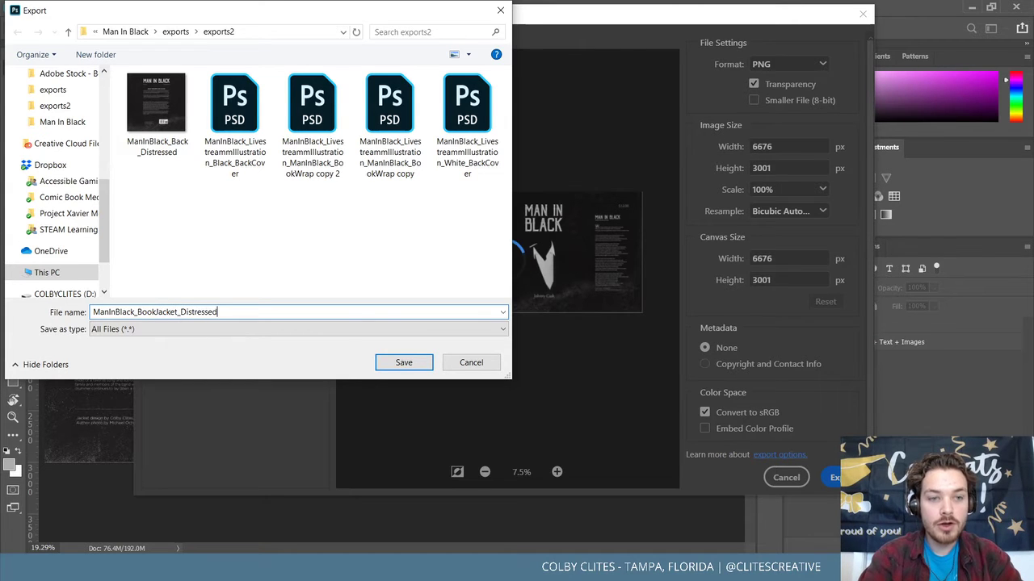
{"action": "key", "text": "Return"}
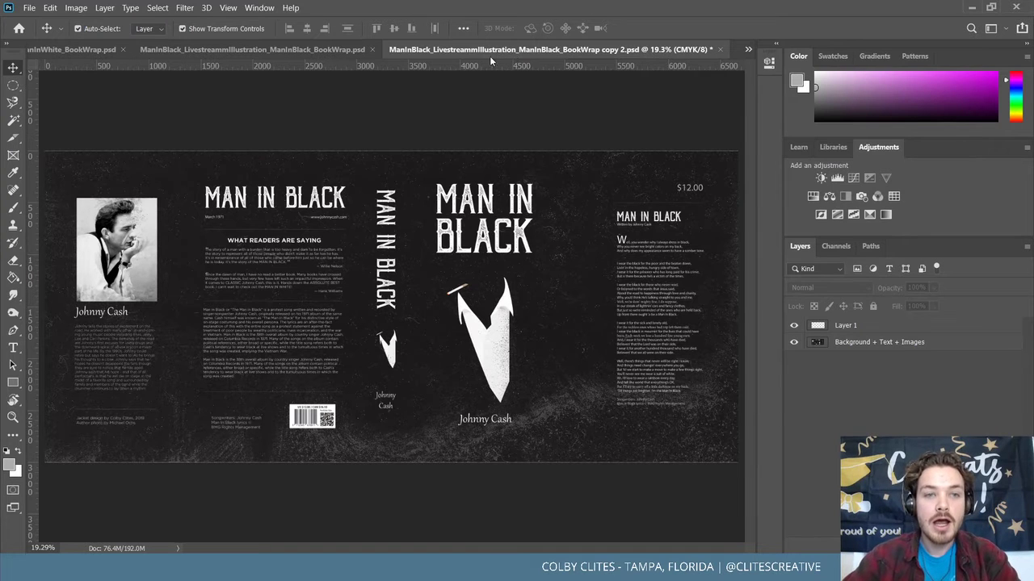
{"action": "left_click", "coordinate": [721, 50]}
{"action": "left_click", "coordinate": [487, 223]}
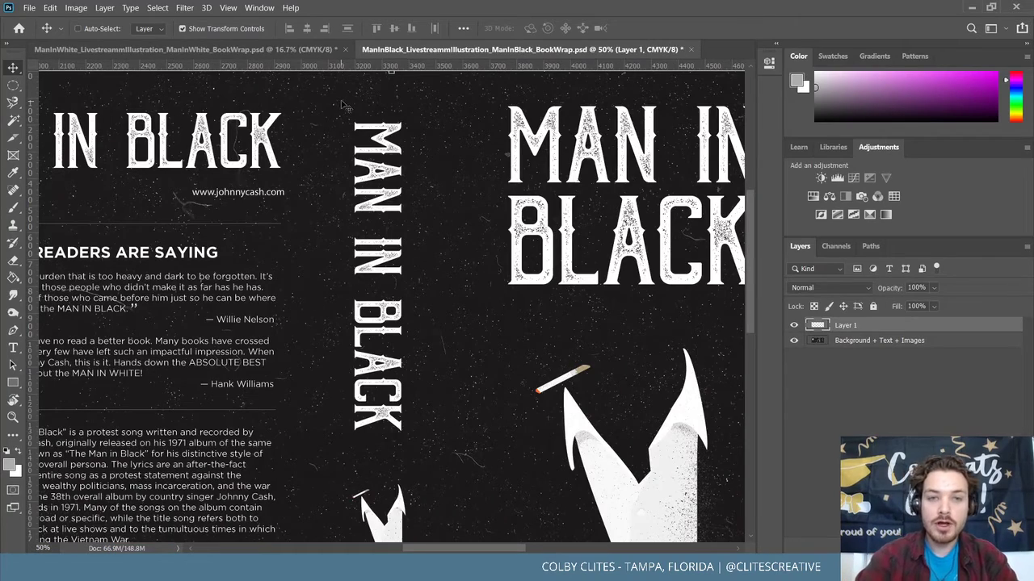
Close the ManInBlack_BookWrap document with its changes saved.
{"action": "key", "text": "ctrl+0"}
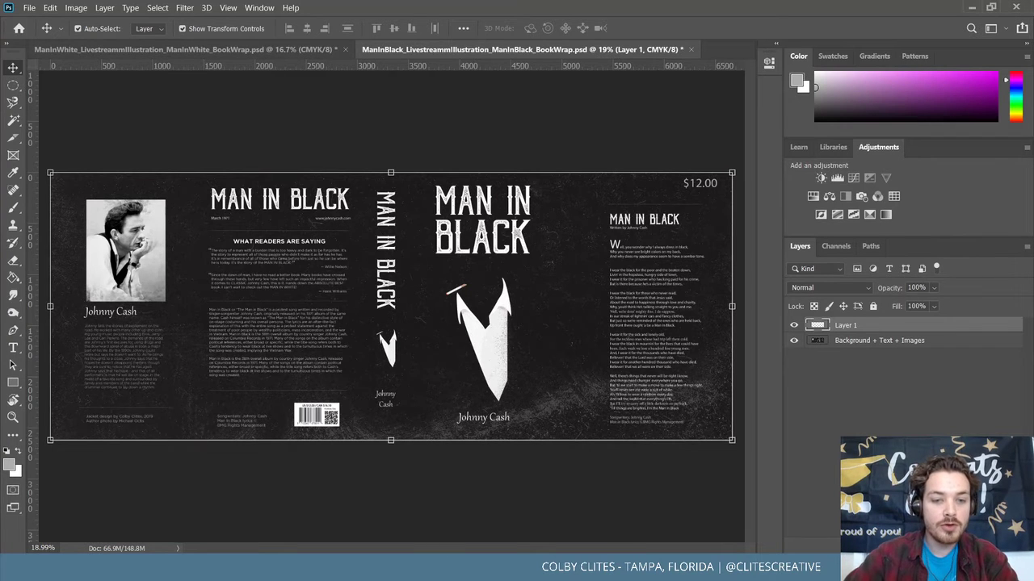
{"action": "left_click", "coordinate": [690, 49]}
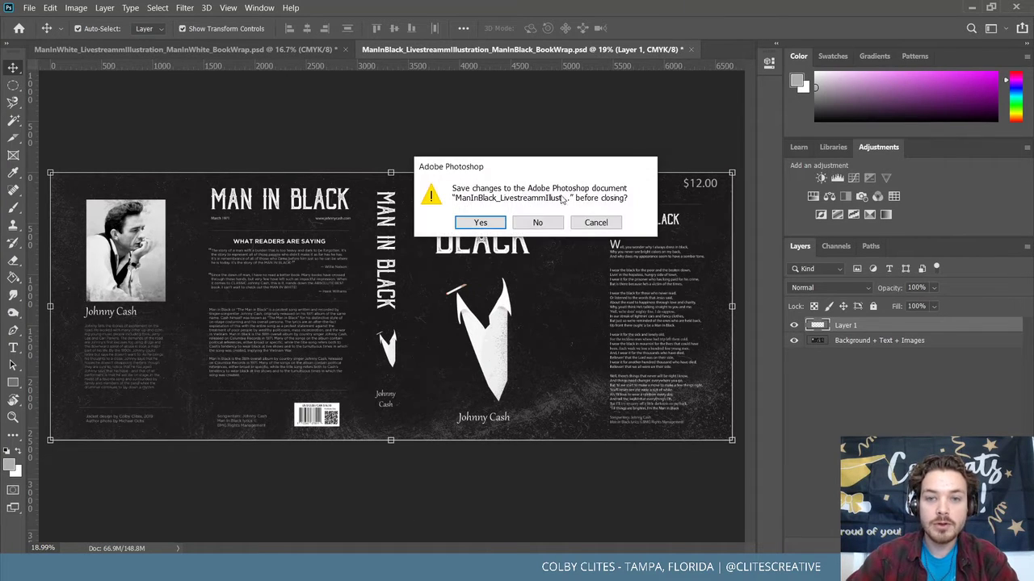
{"action": "left_click", "coordinate": [481, 222]}
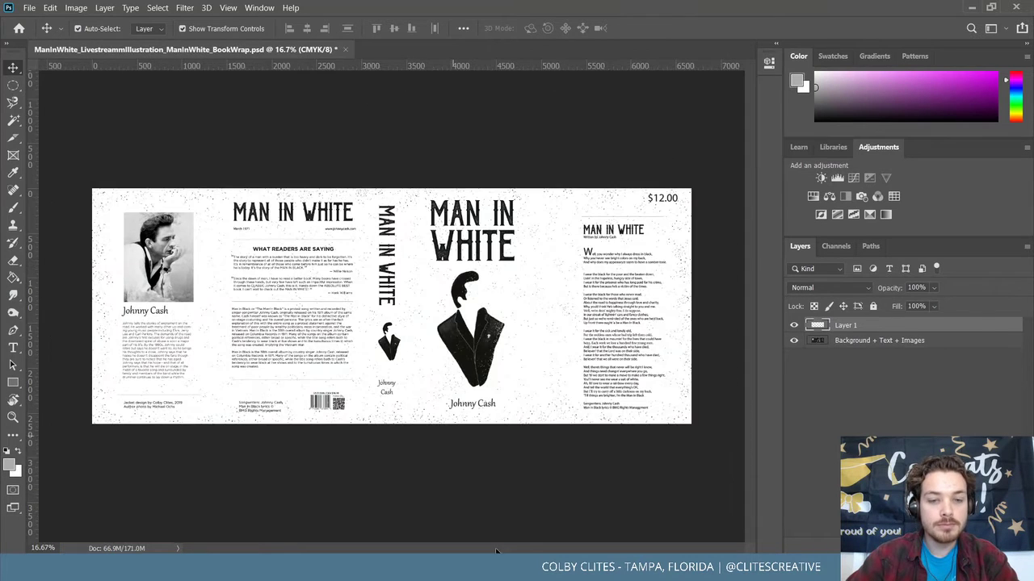
Open ManInBlack_LivestreammIllustration_White_BackCover.psd from the exports2 folder and deselect its layer.
{"action": "key", "text": "alt+Tab"}
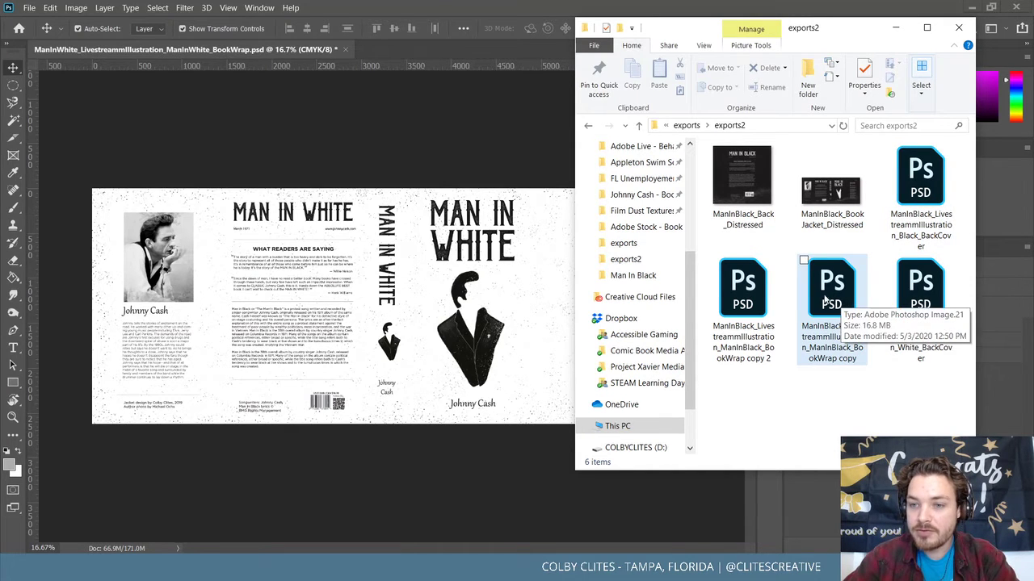
{"action": "left_click", "coordinate": [924, 300]}
{"action": "key", "text": "alt+Tab"}
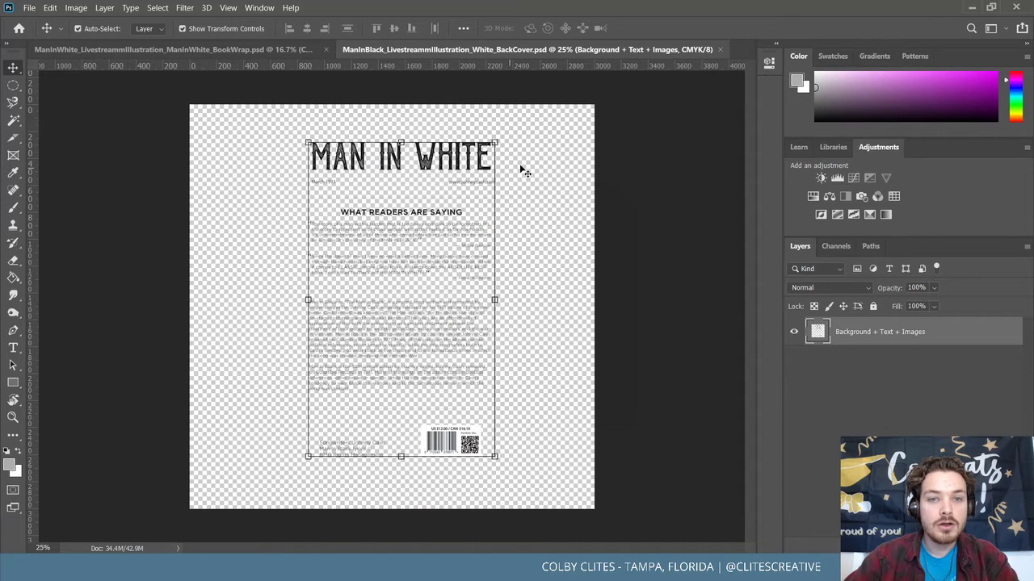
{"action": "left_click", "coordinate": [552, 165]}
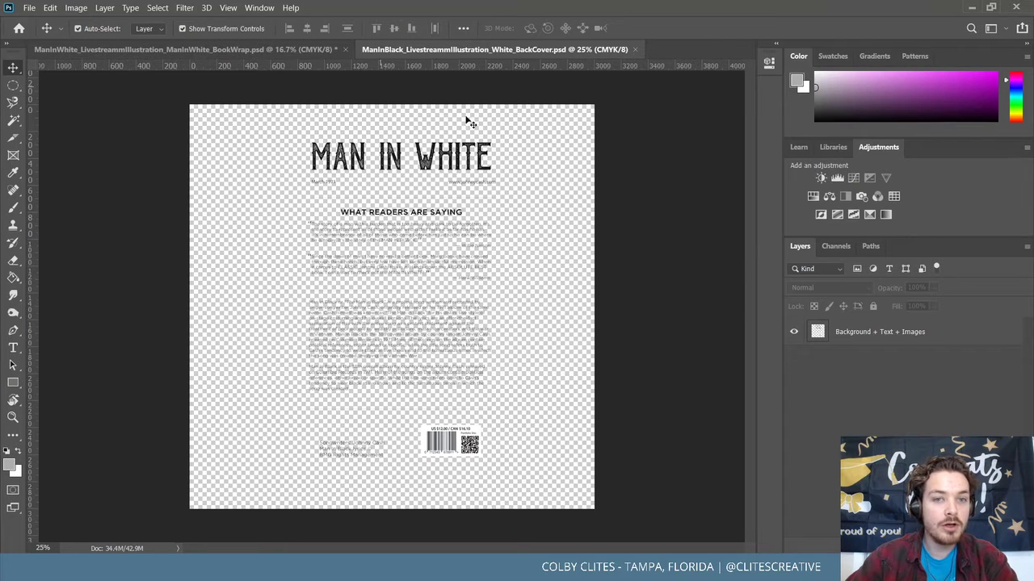
Copy Layer 1 and Layer 2, the distress textures, from the ManInWhite_BookWrap document into the White_BackCover document.
{"action": "left_click", "coordinate": [196, 50]}
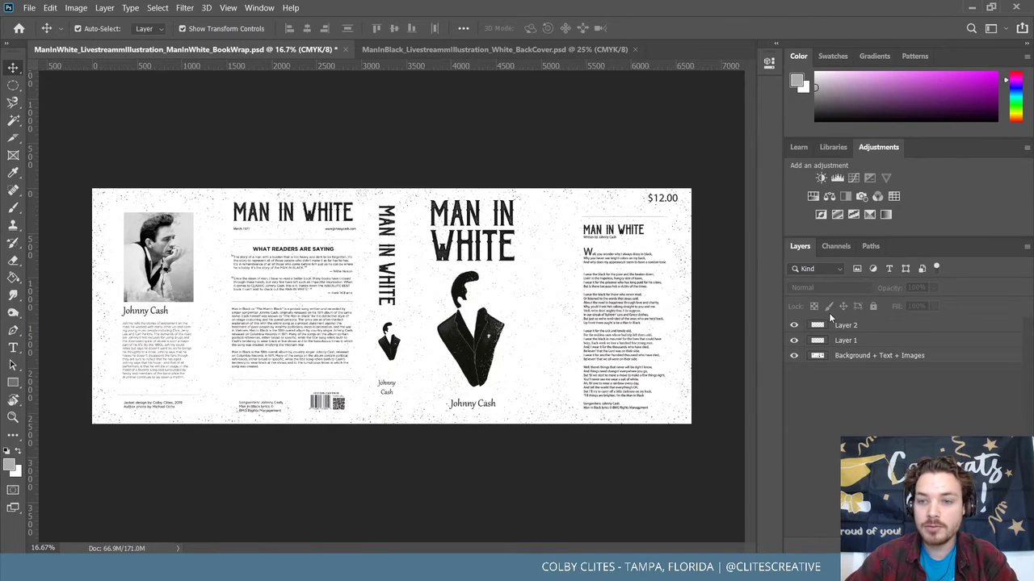
{"action": "left_click", "coordinate": [861, 325]}
{"action": "left_click", "coordinate": [864, 340], "text": "shift"}
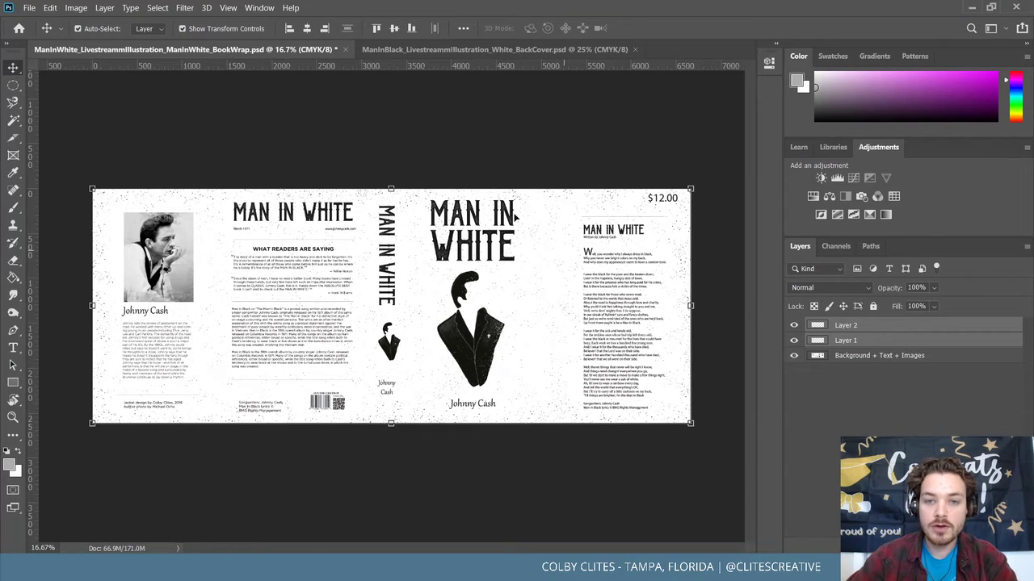
{"action": "key", "text": "ctrl+plus"}
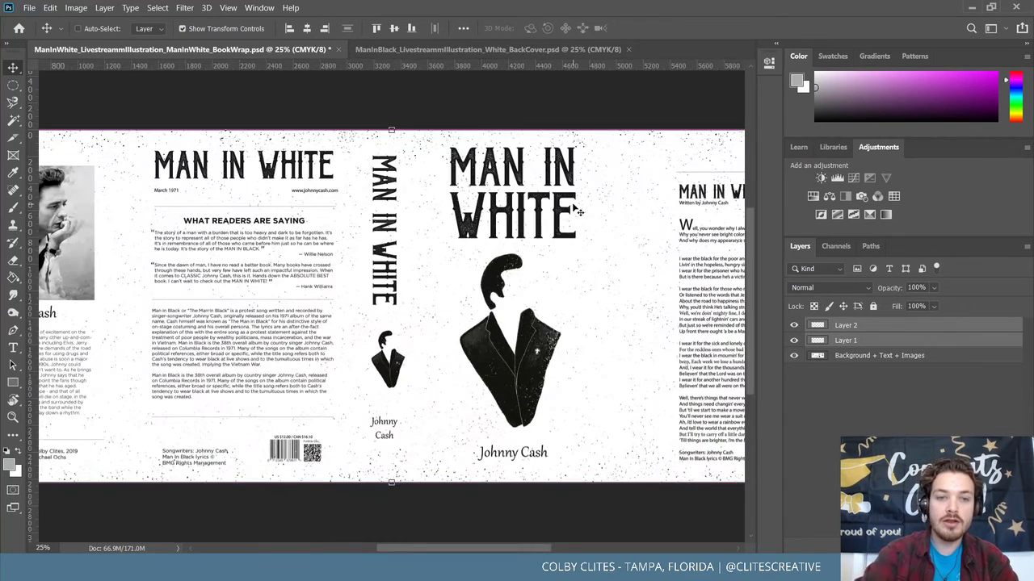
{"action": "key", "text": "ctrl+minus"}
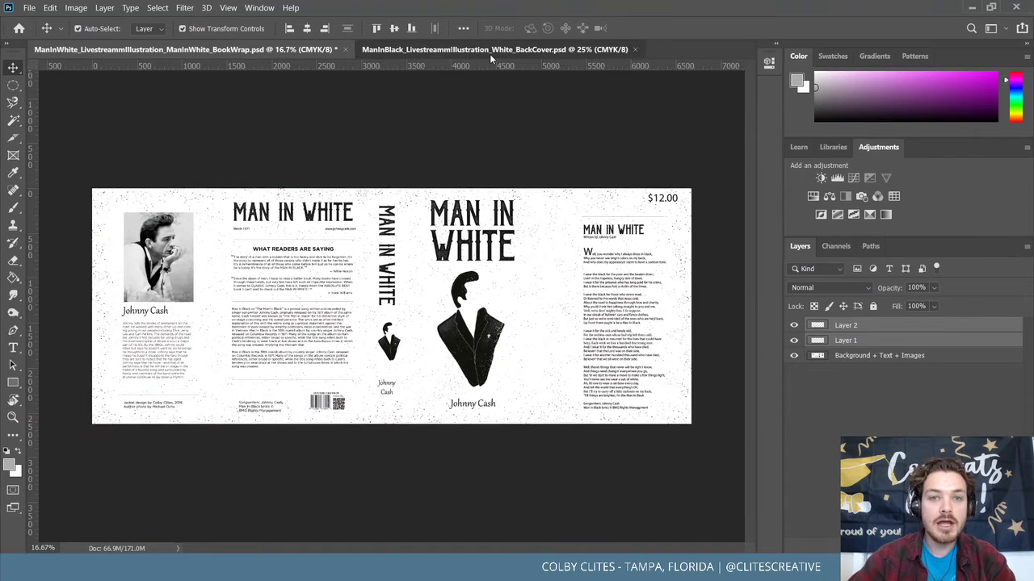
{"action": "left_click", "coordinate": [489, 52]}
{"action": "left_click_drag", "start_coordinate": [442, 142], "coordinate": [444, 143]}
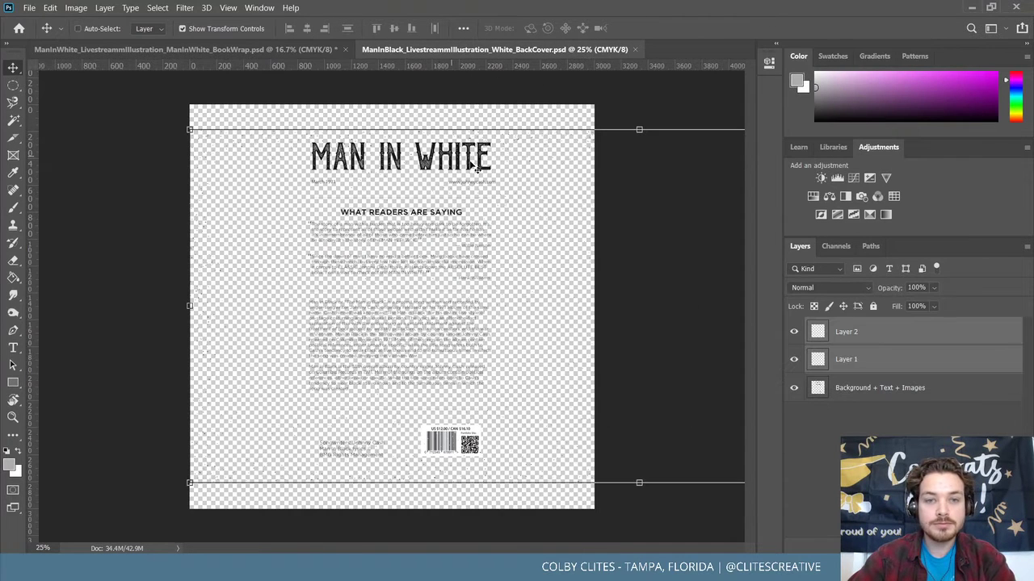
Scale both texture layers to about 115% so they span the full height and width of the back cover canvas.
{"action": "left_click_drag", "start_coordinate": [189, 129], "coordinate": [125, 105]}
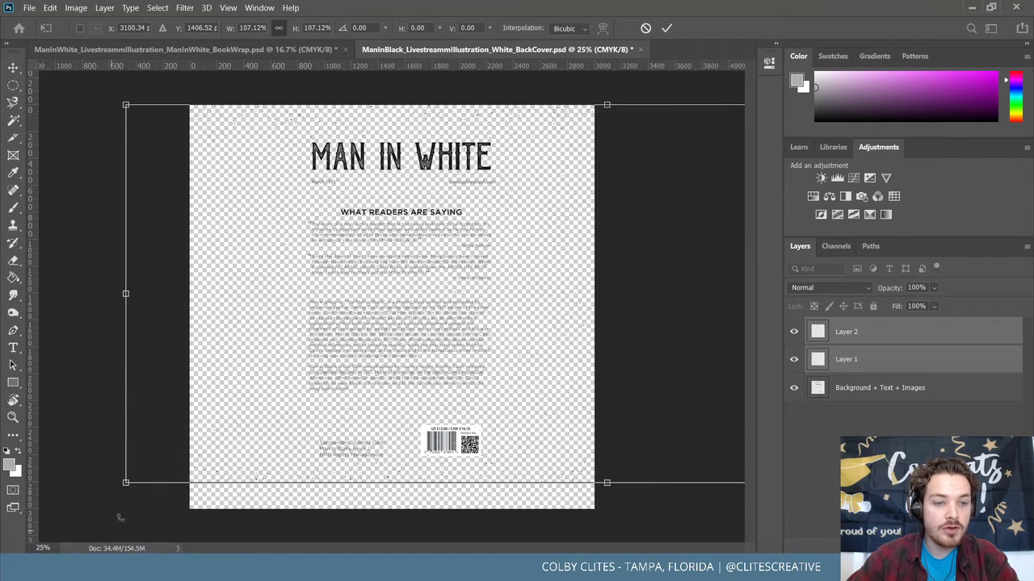
{"action": "left_click_drag", "start_coordinate": [126, 478], "coordinate": [65, 533]}
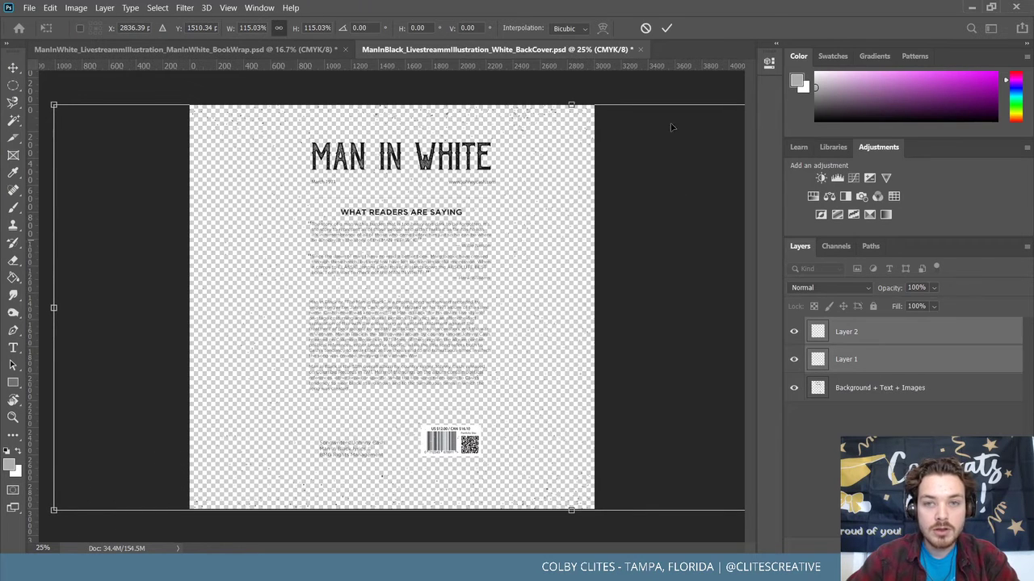
{"action": "left_click", "coordinate": [668, 29]}
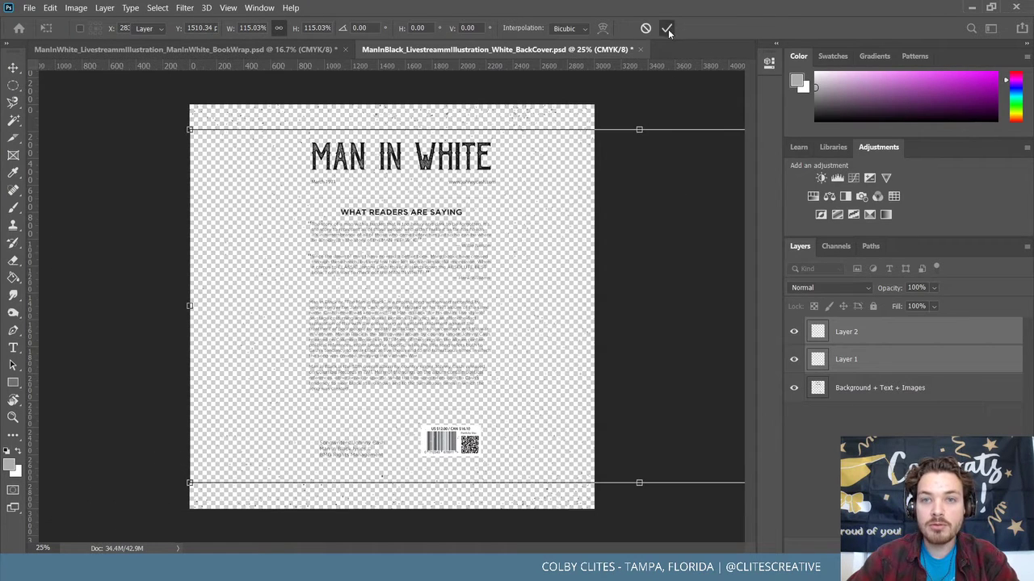
{"action": "left_click", "coordinate": [645, 104]}
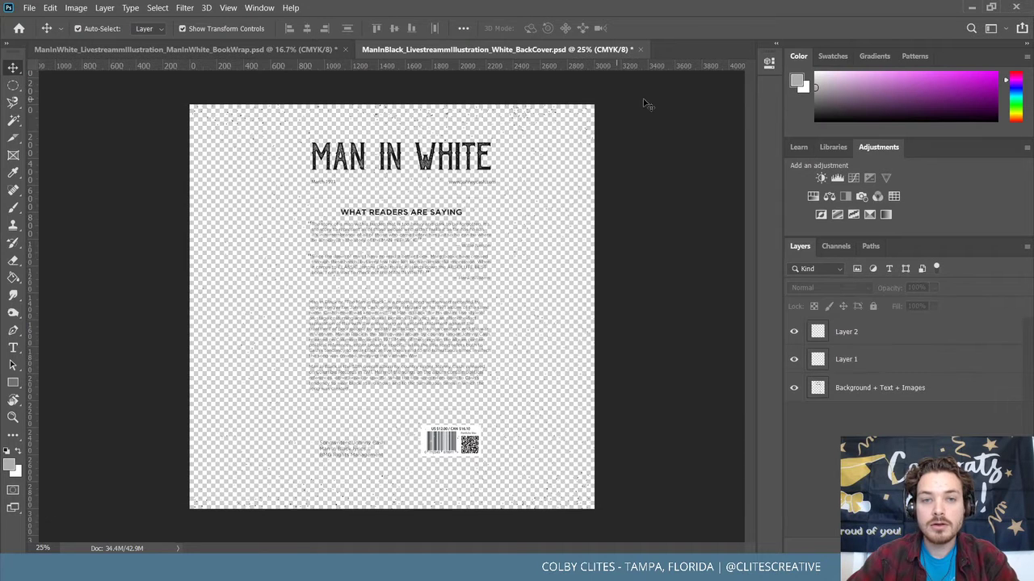
{"action": "left_click", "coordinate": [228, 51]}
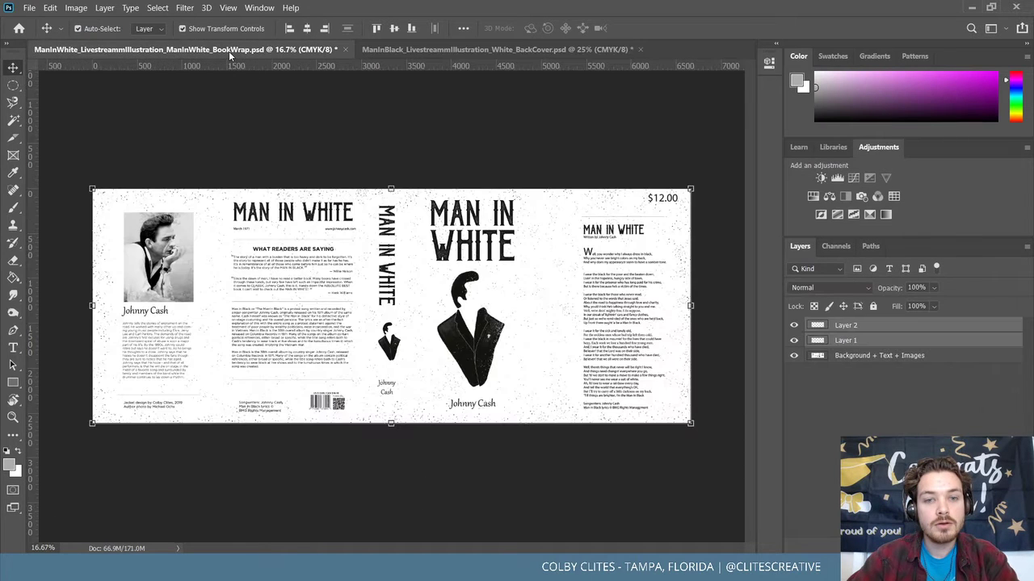
{"action": "left_click", "coordinate": [530, 53]}
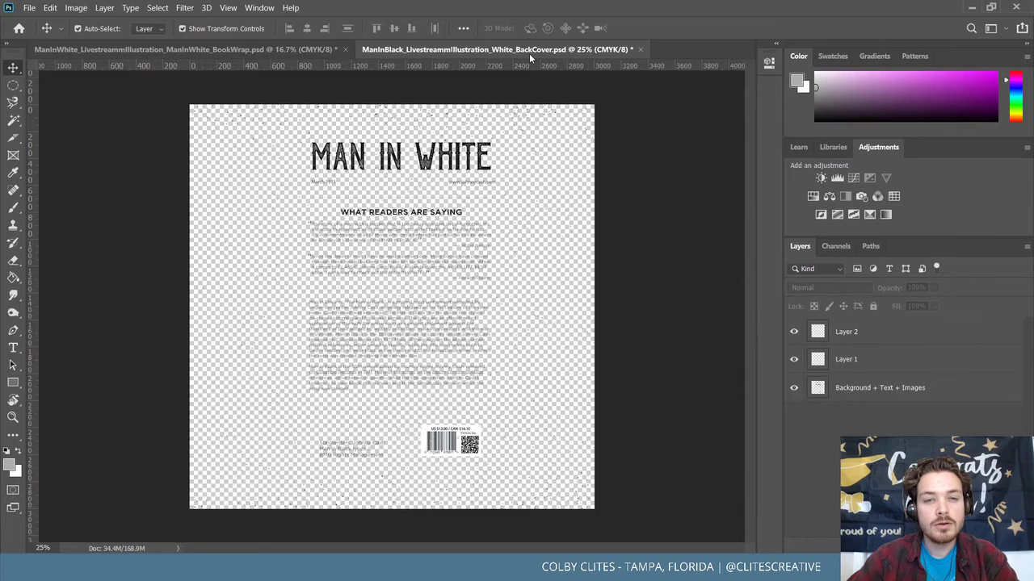
Export the white back cover as a 3001 x 3001 px PNG with transparency turned off.
{"action": "left_click", "coordinate": [29, 8]}
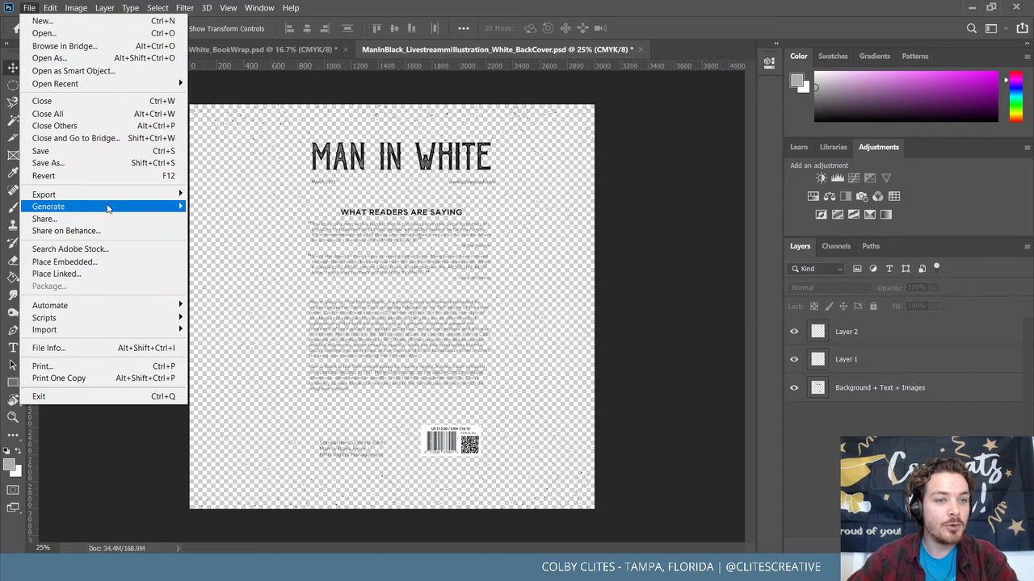
{"action": "mouse_move", "coordinate": [107, 196]}
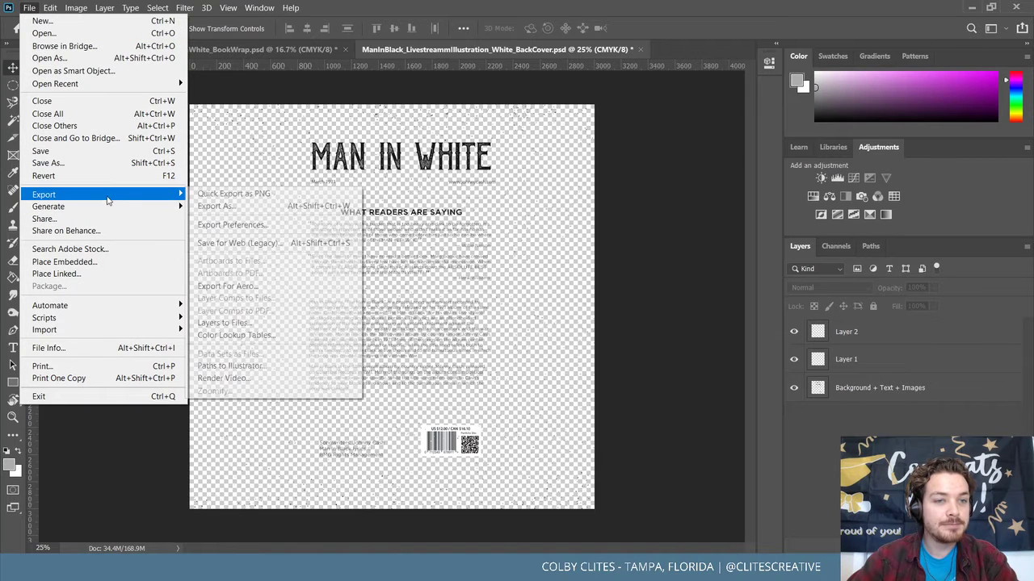
{"action": "left_click", "coordinate": [236, 206]}
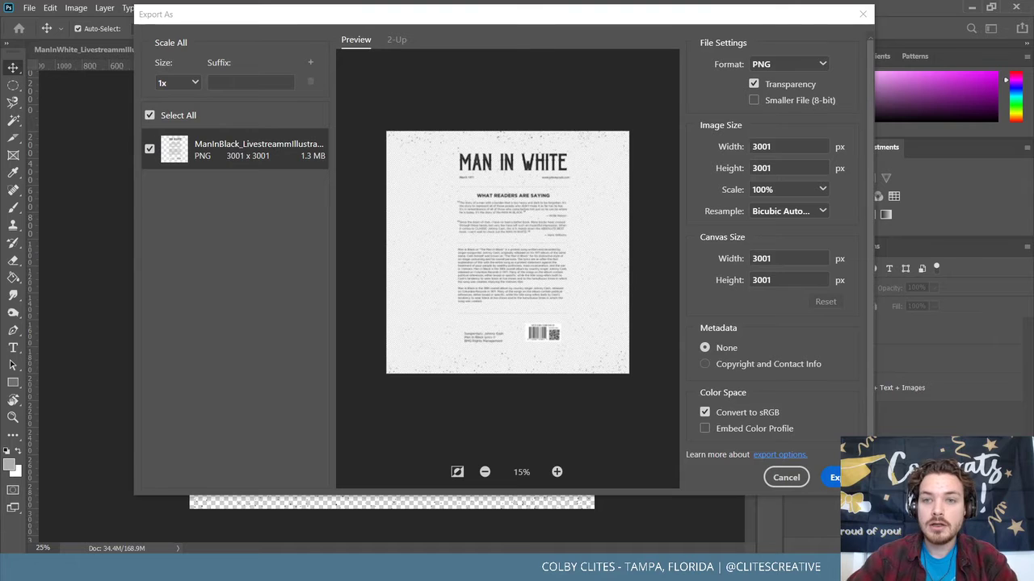
{"action": "left_click", "coordinate": [754, 85]}
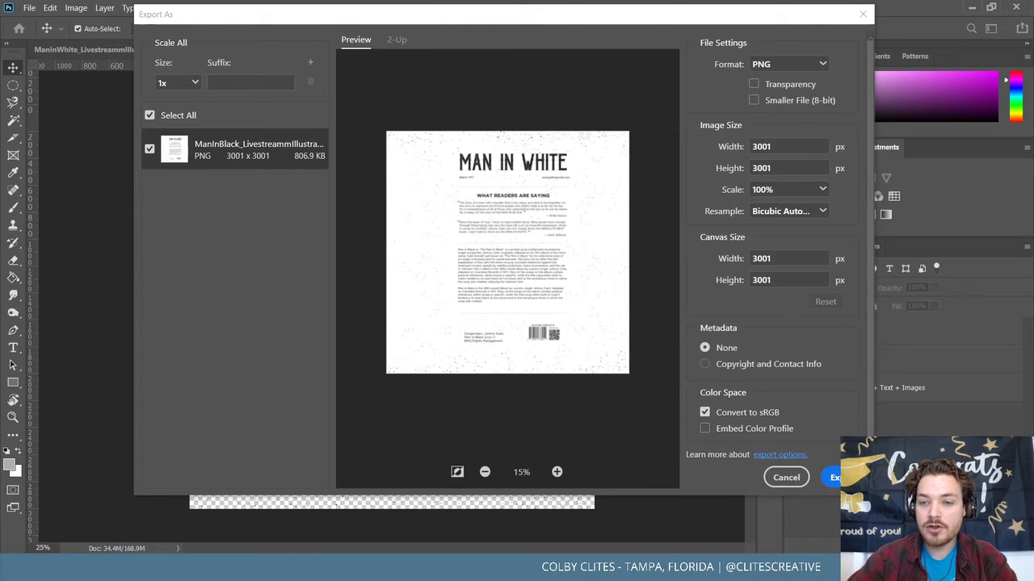
{"action": "left_click", "coordinate": [835, 478]}
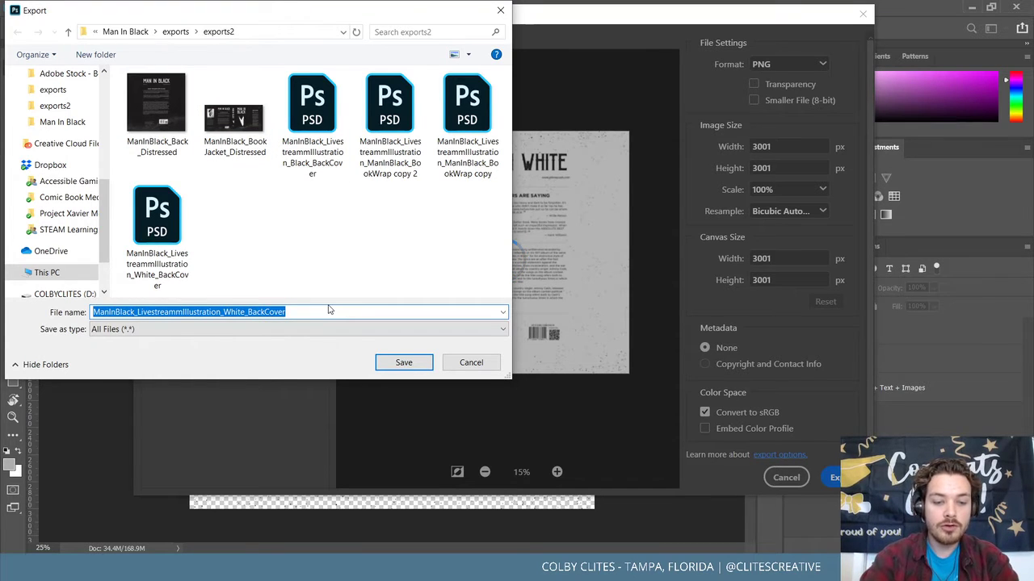
Save the export as ManInWhite_Back_Distressed, and close the White_BackCover document with its changes saved.
{"action": "type", "text": "ManIn"}
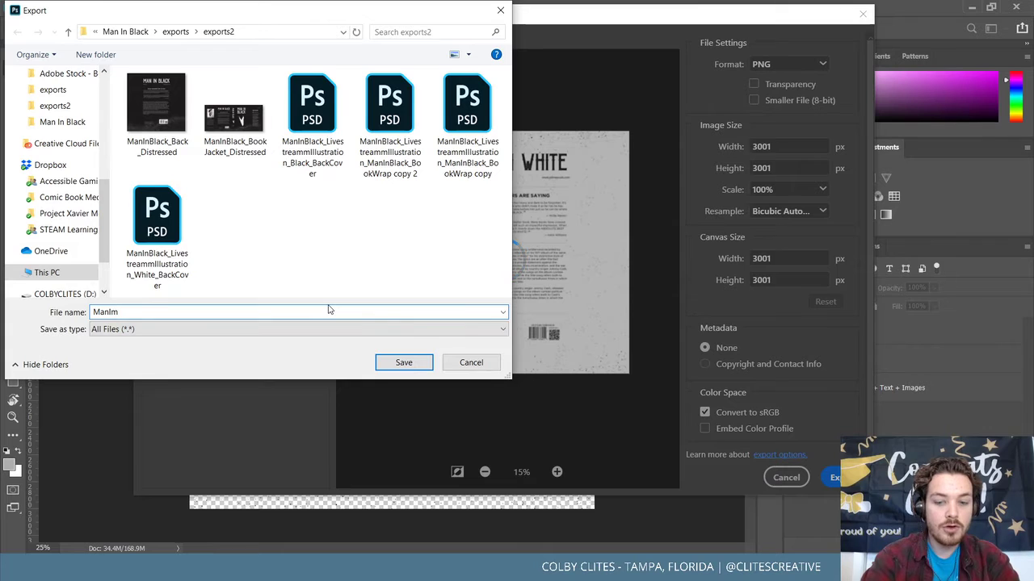
{"action": "type", "text": "Wg"}
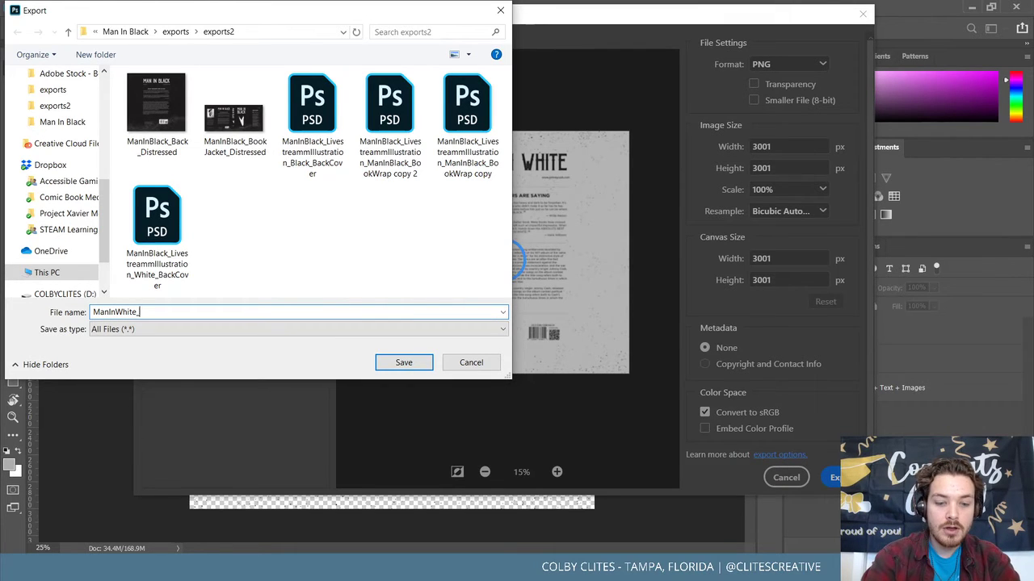
{"action": "type", "text": "ite_Back_Distressed"}
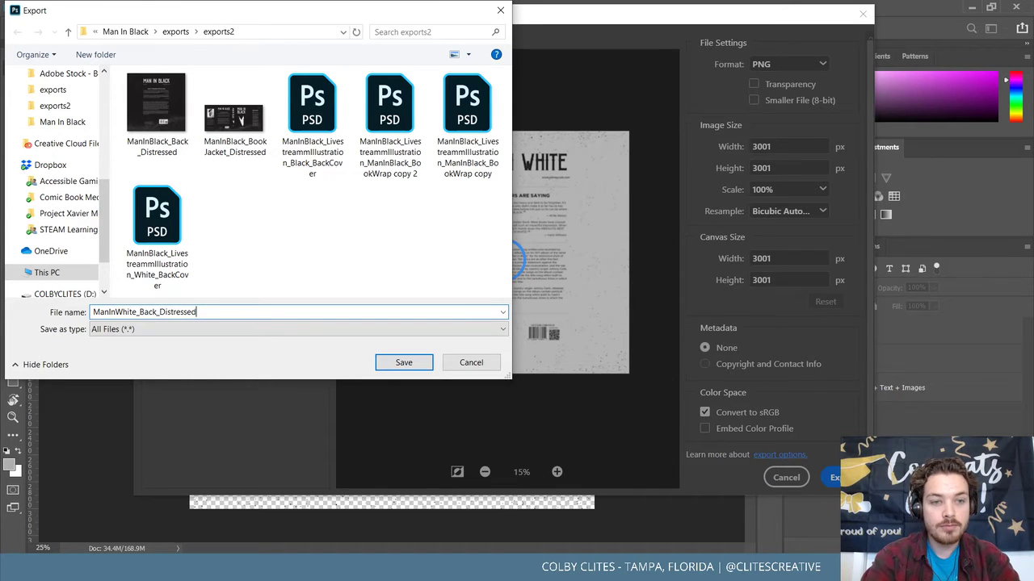
{"action": "key", "text": "Return"}
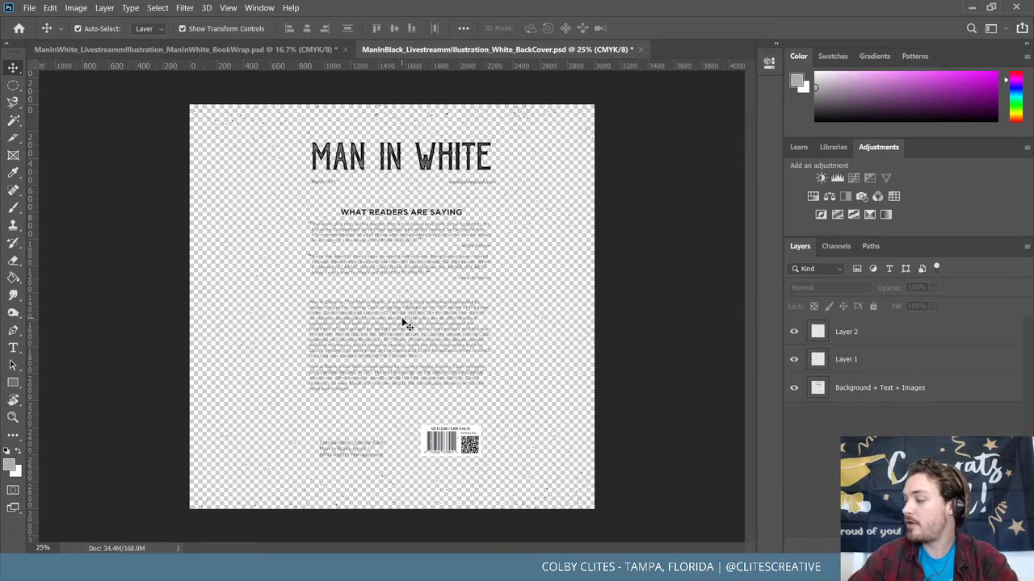
{"action": "left_click", "coordinate": [641, 50]}
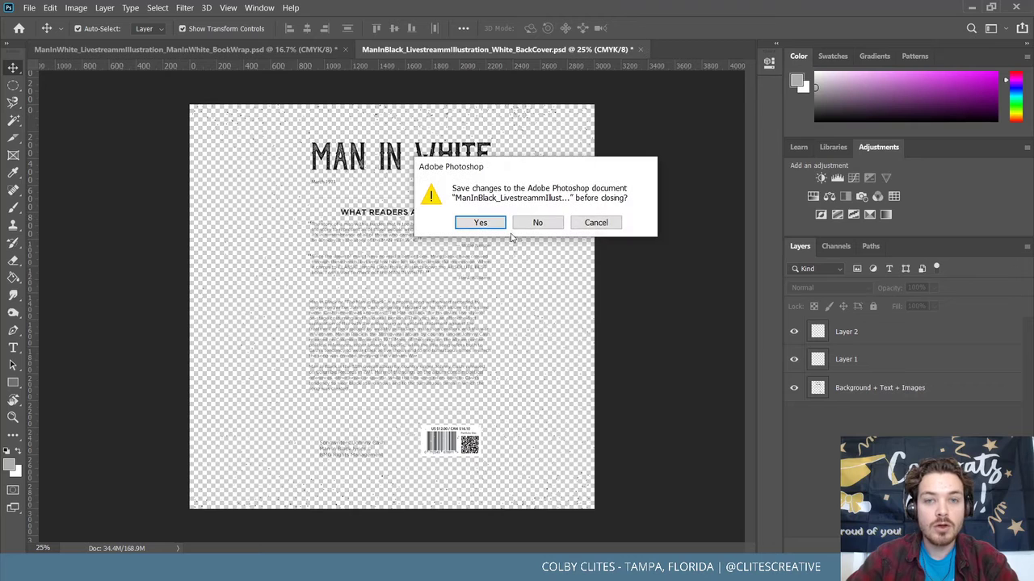
{"action": "left_click", "coordinate": [481, 224]}
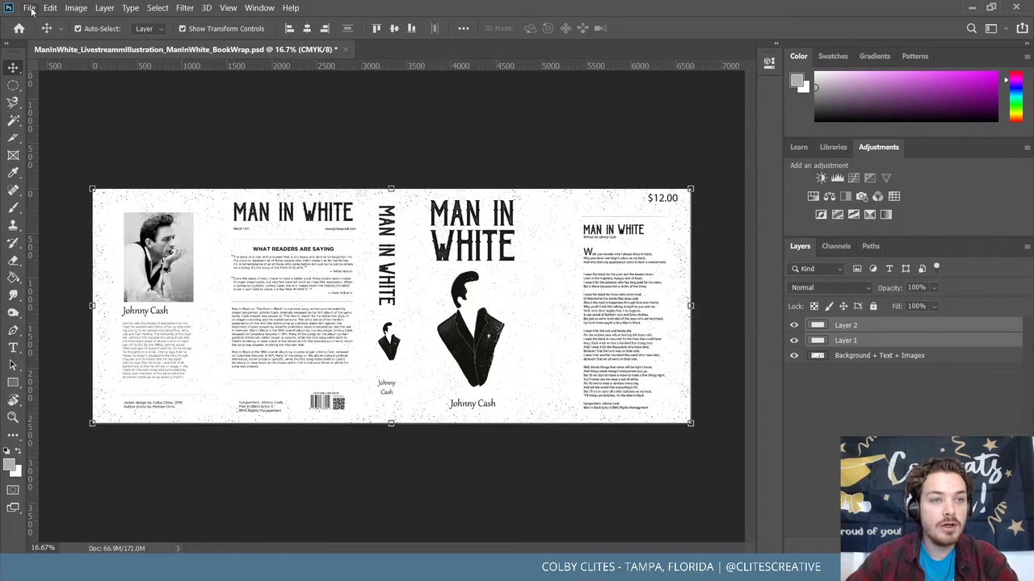
Open the ManInBlack_BookWrap copy 2 and ManInBlack_BookWrap copy PSD files from the exports2 folder.
{"action": "left_click", "coordinate": [388, 546]}
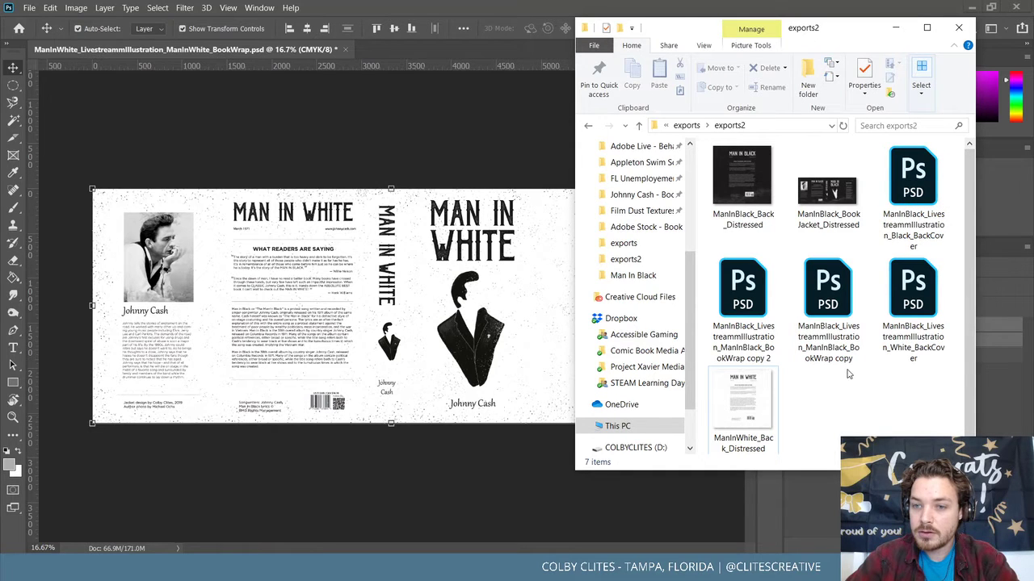
{"action": "double_click", "coordinate": [759, 299]}
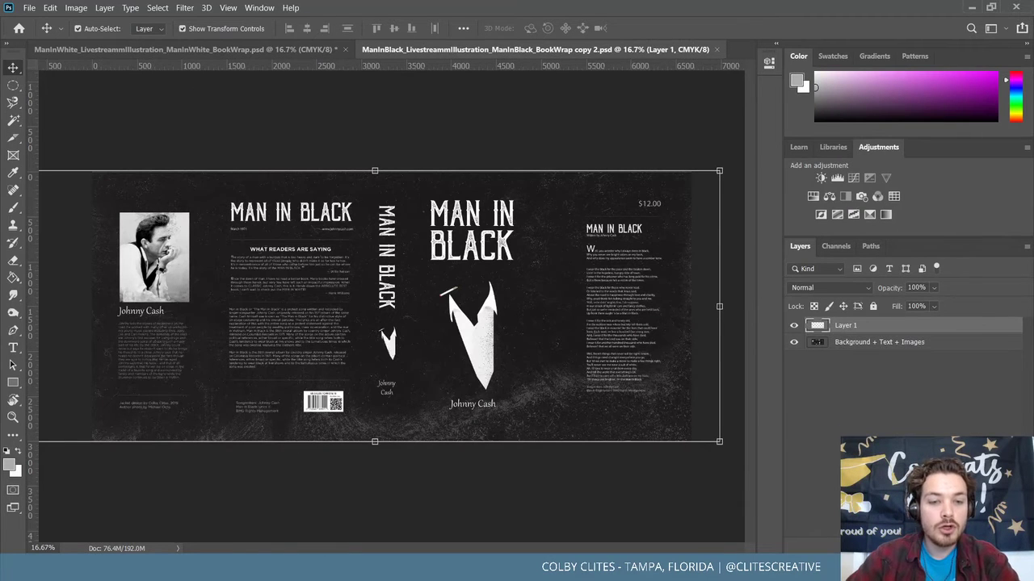
{"action": "left_click", "coordinate": [402, 551]}
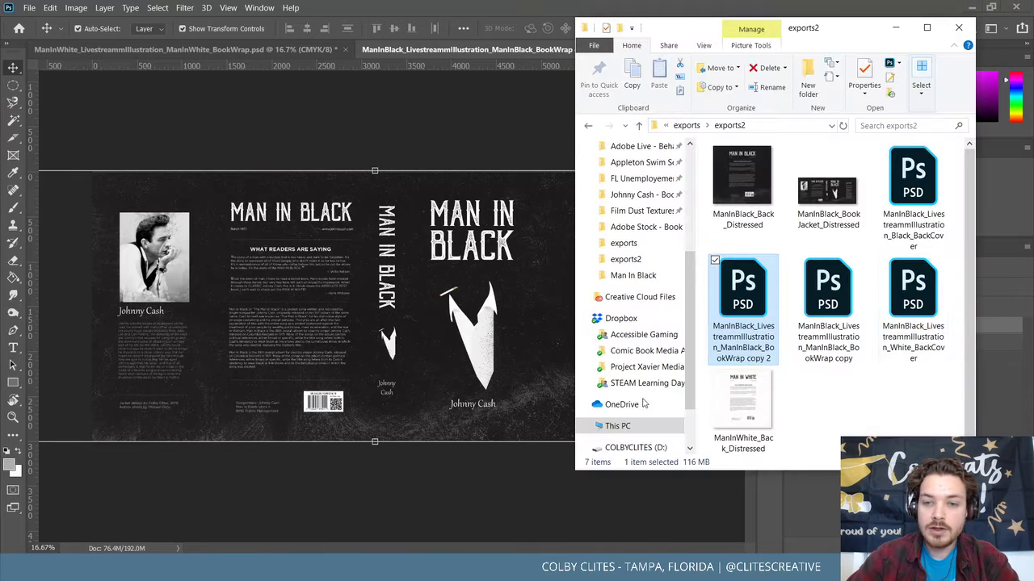
{"action": "double_click", "coordinate": [845, 294]}
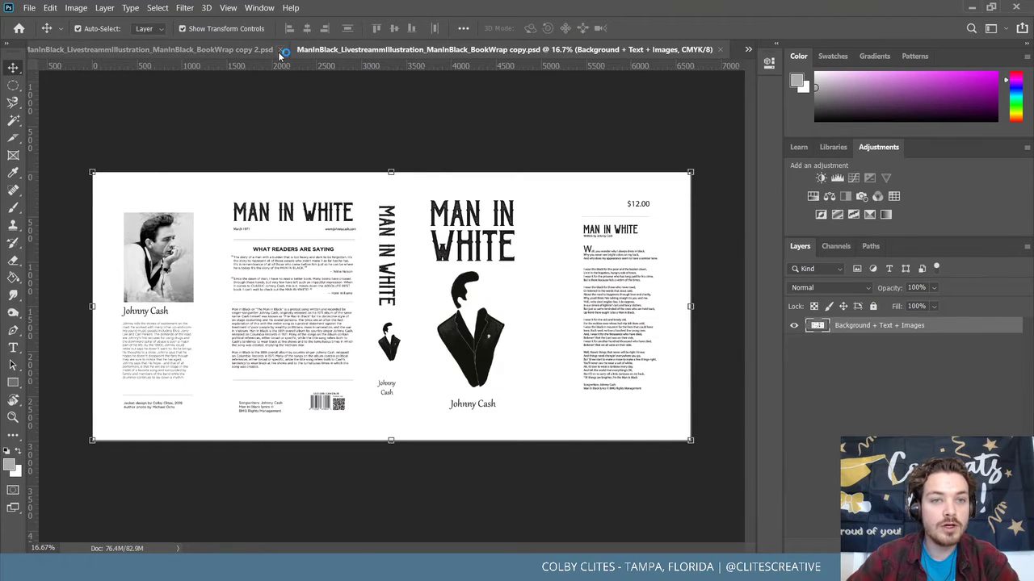
Copy texture layers Layer 1 and Layer 2 from the ManInWhite_BookWrap document into ManInBlack_BookWrap copy.
{"action": "left_click", "coordinate": [180, 50]}
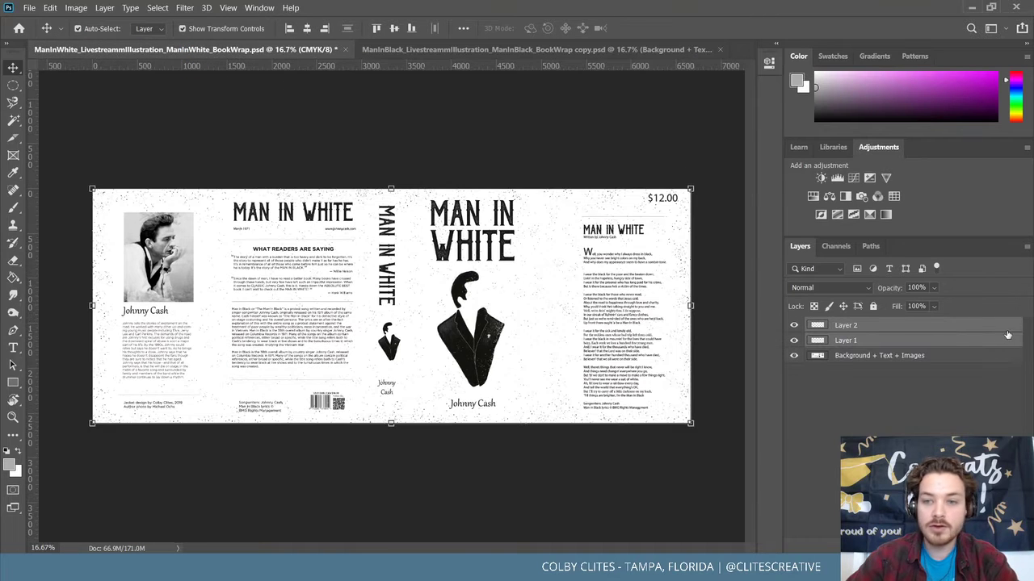
{"action": "left_click", "coordinate": [553, 53]}
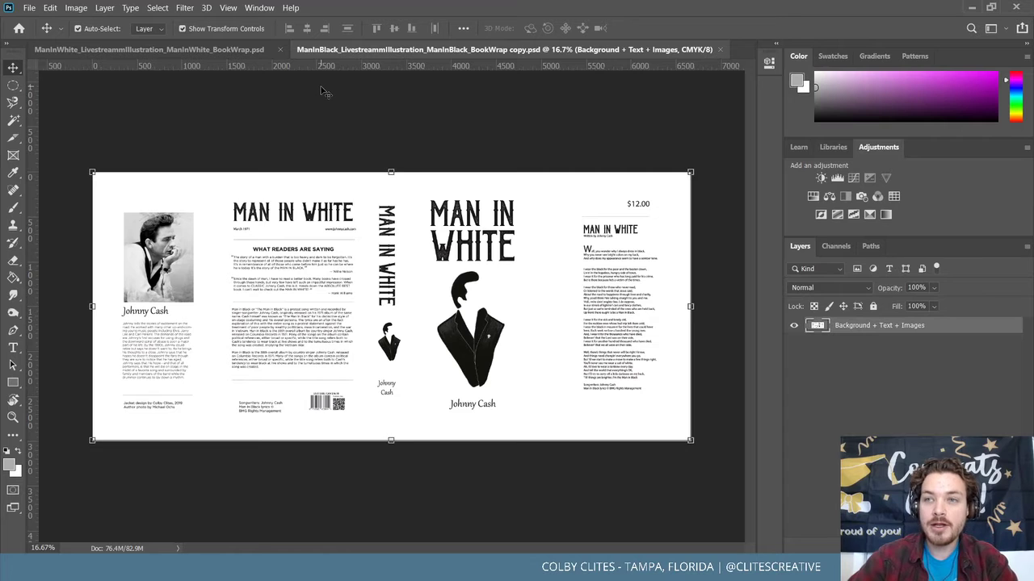
{"action": "key", "text": "ctrl+v"}
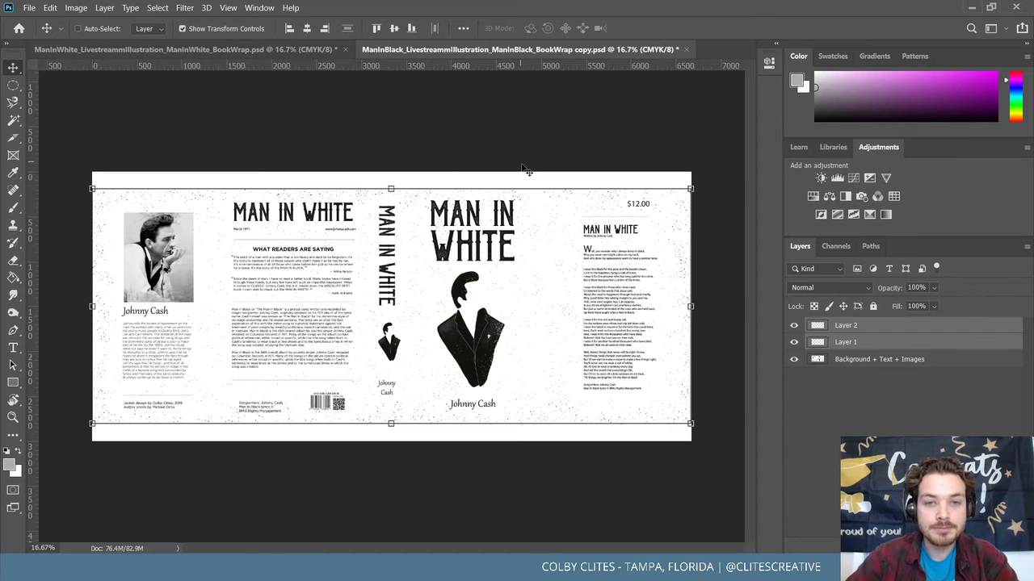
{"action": "left_click_drag", "start_coordinate": [390, 188], "coordinate": [390, 172]}
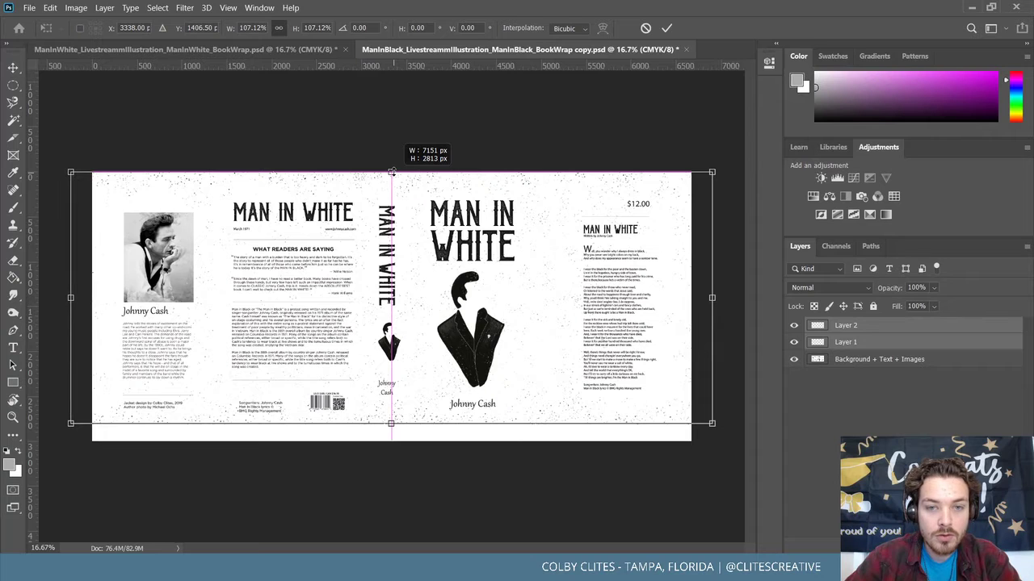
{"action": "key", "text": "ctrl+z"}
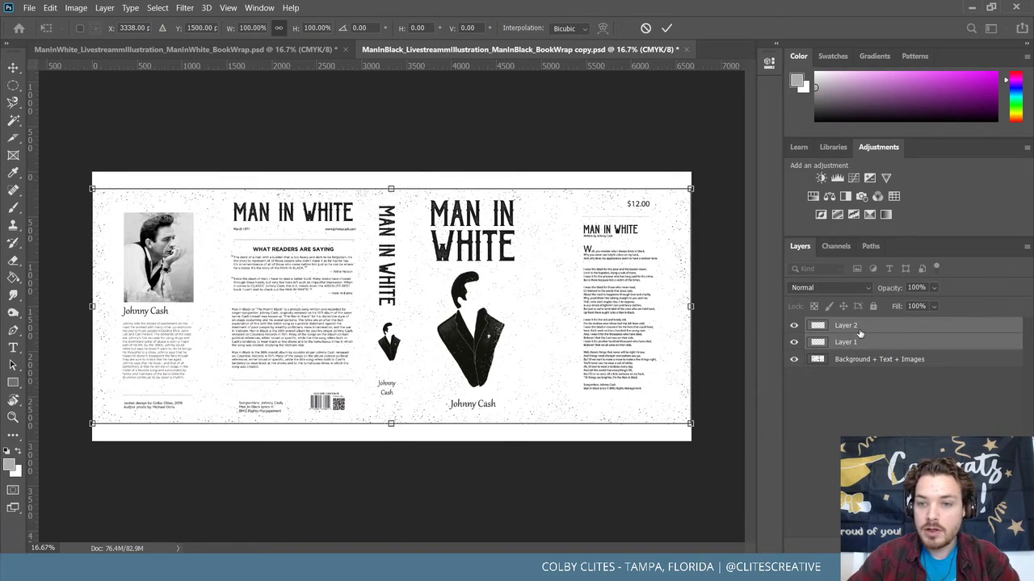
{"action": "key", "text": "Escape"}
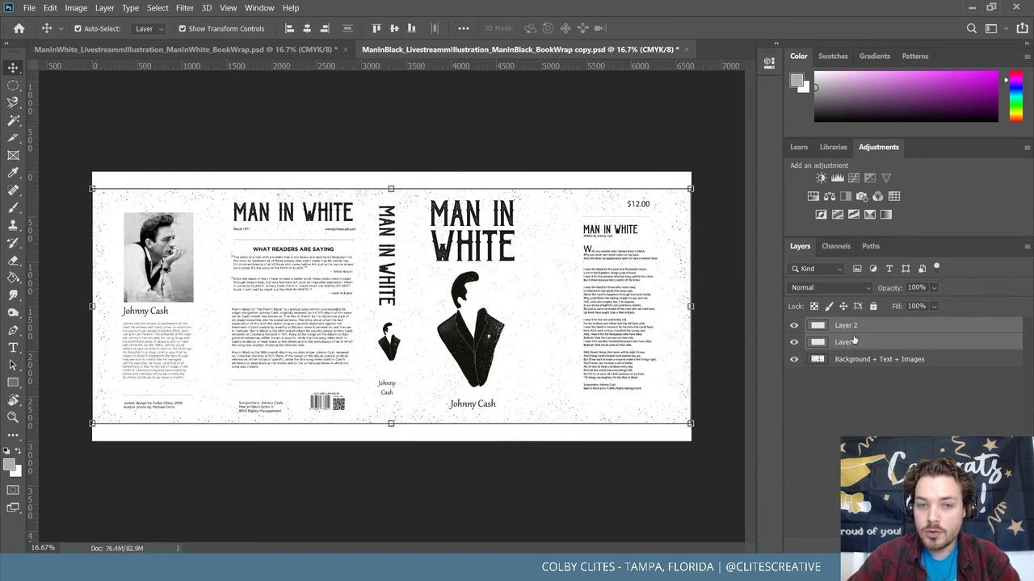
Toggle Layer 1 and Layer 2 off and on to compare their textures, and select Layer 1.
{"action": "left_click", "coordinate": [831, 395]}
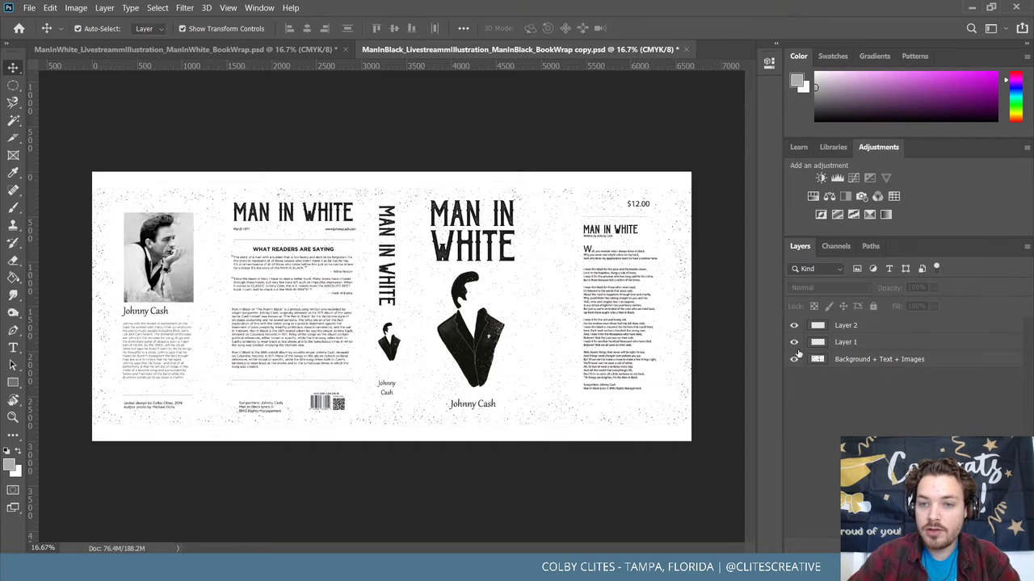
{"action": "left_click", "coordinate": [795, 342]}
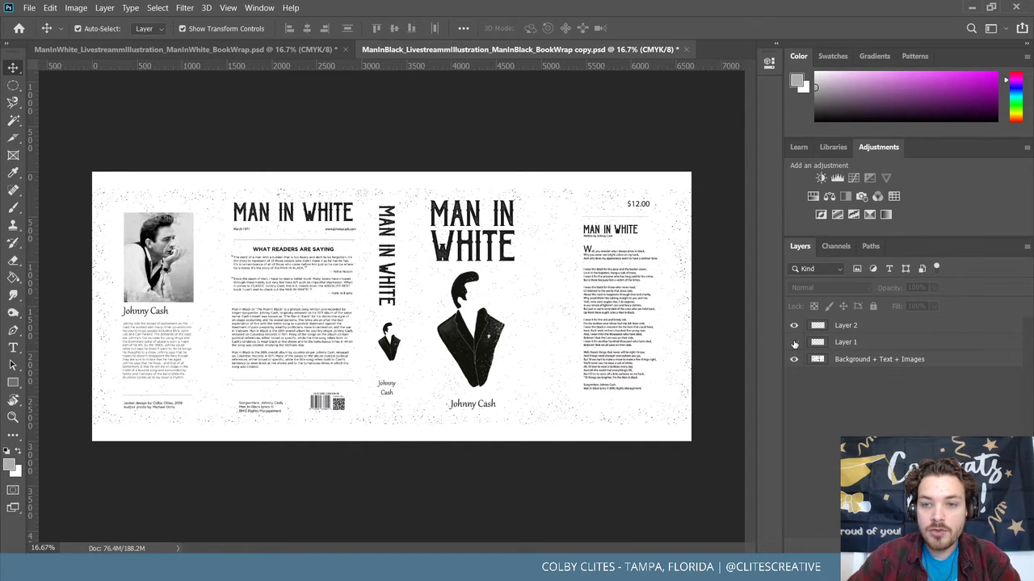
{"action": "left_click", "coordinate": [795, 343]}
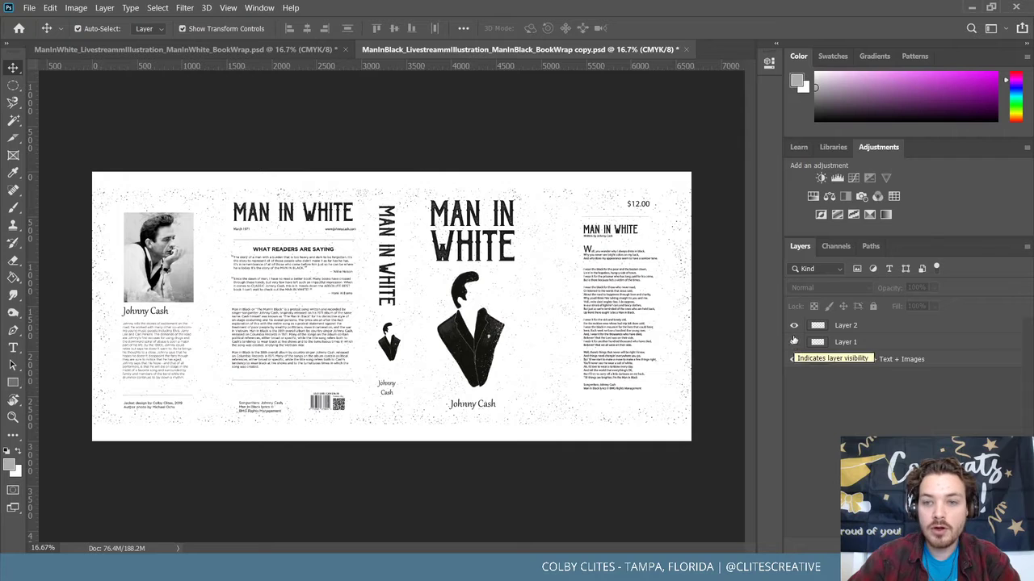
{"action": "left_click", "coordinate": [795, 325]}
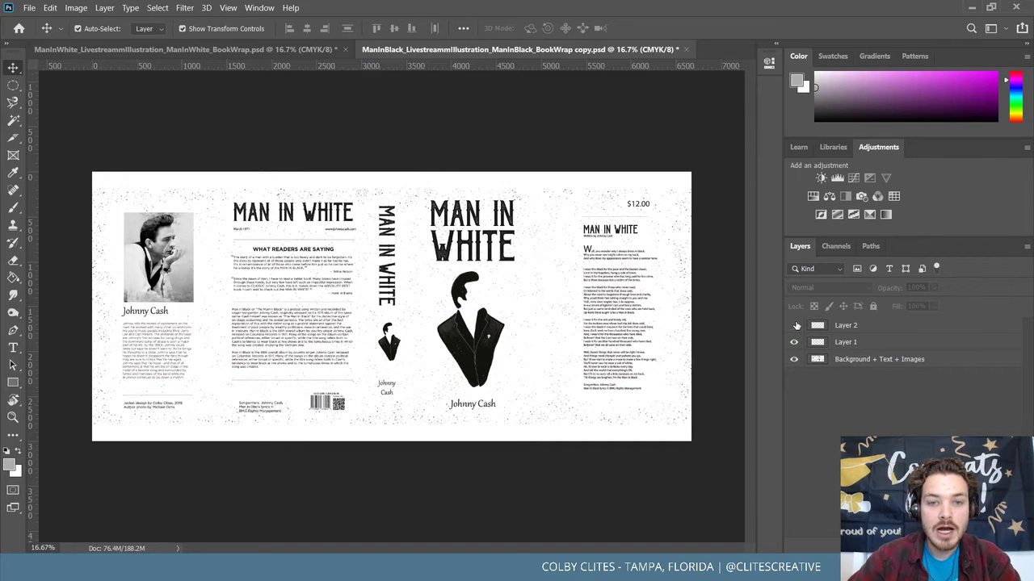
{"action": "left_click", "coordinate": [909, 342]}
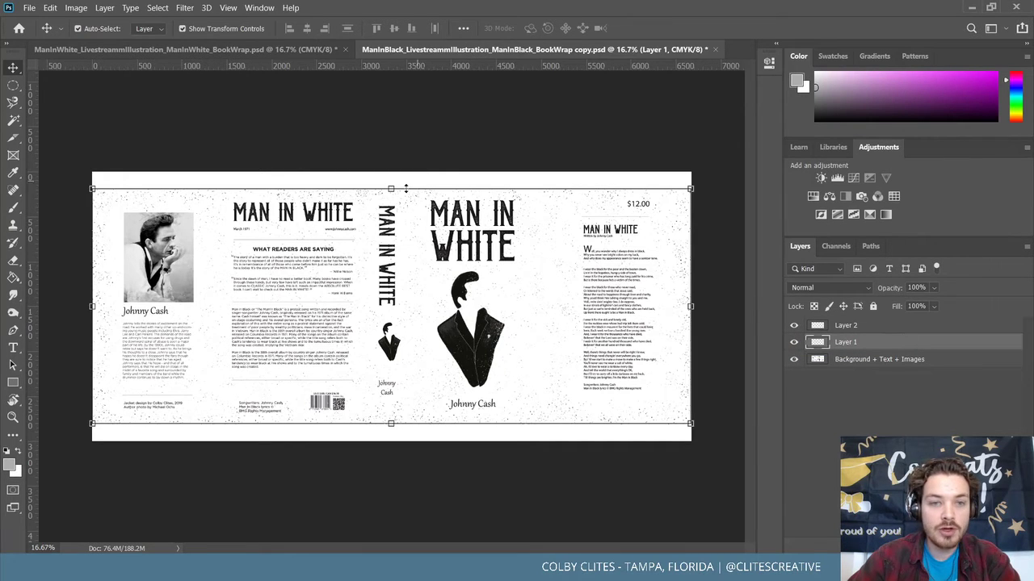
{"action": "left_click_drag", "start_coordinate": [390, 188], "coordinate": [391, 172]}
{"action": "left_click_drag", "start_coordinate": [391, 427], "coordinate": [390, 440]}
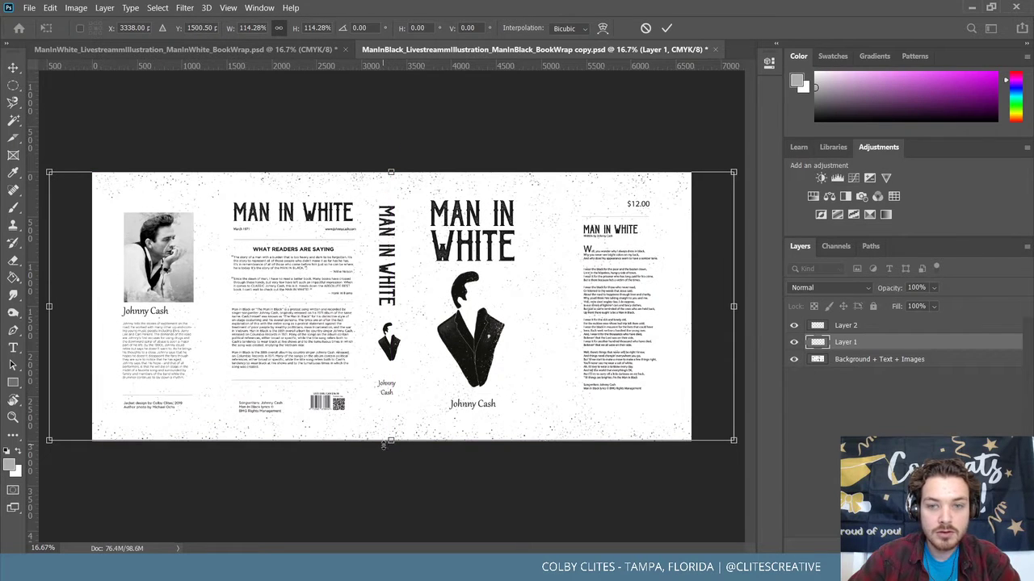
{"action": "key", "text": "ctrl+z"}
{"action": "key", "text": "ctrl+z"}
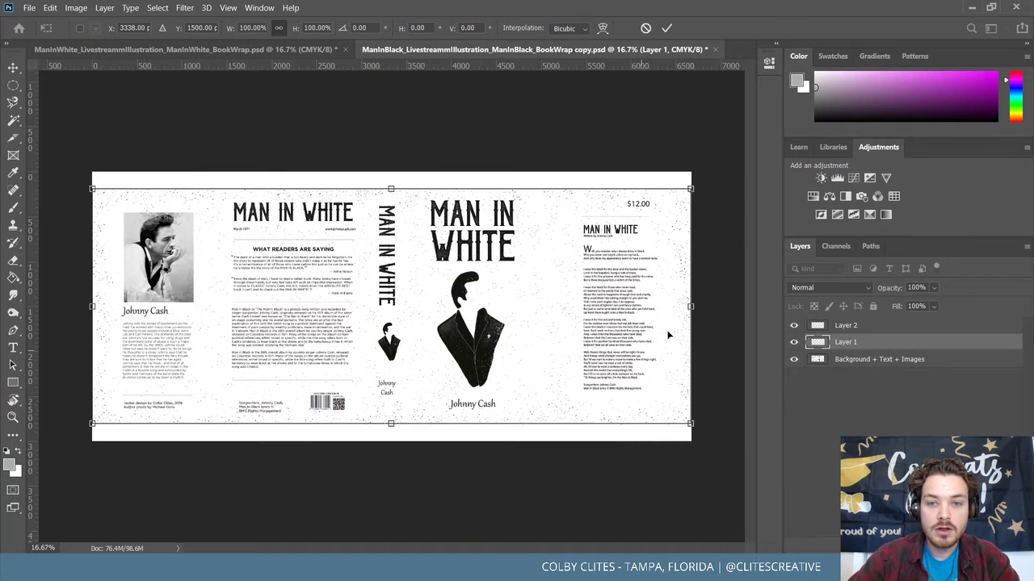
Stretch Layer 1 to about 114.28% height at 100% width so its texture spans the full height of the jacket canvas.
{"action": "left_click_drag", "start_coordinate": [392, 189], "coordinate": [392, 172]}
{"action": "left_click_drag", "start_coordinate": [392, 424], "coordinate": [392, 440]}
{"action": "key", "text": "ctrl+z"}
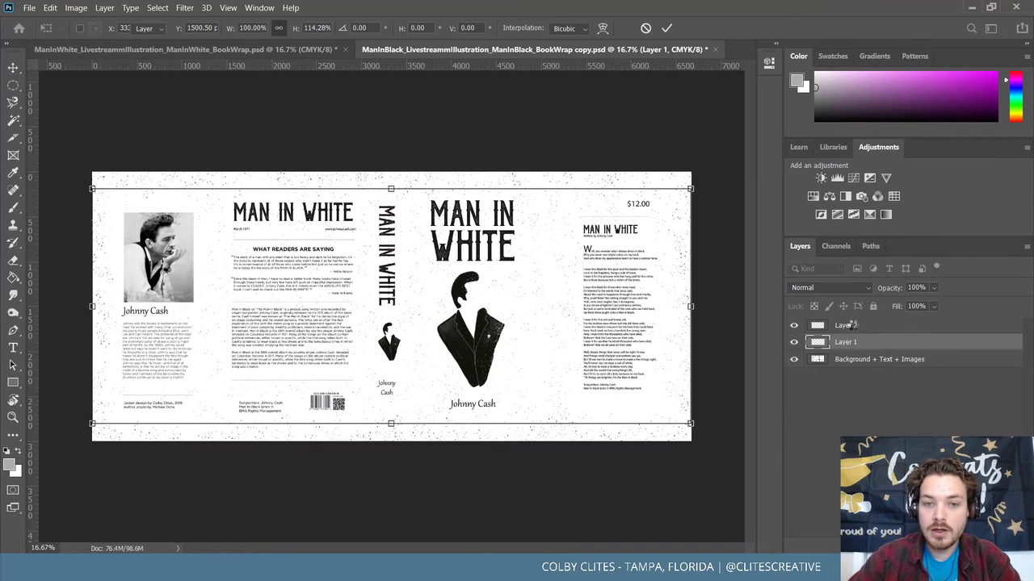
Nudge the Layer 2 texture to the right so its specks shift across the suit illustration on the front cover.
{"action": "left_click", "coordinate": [845, 326]}
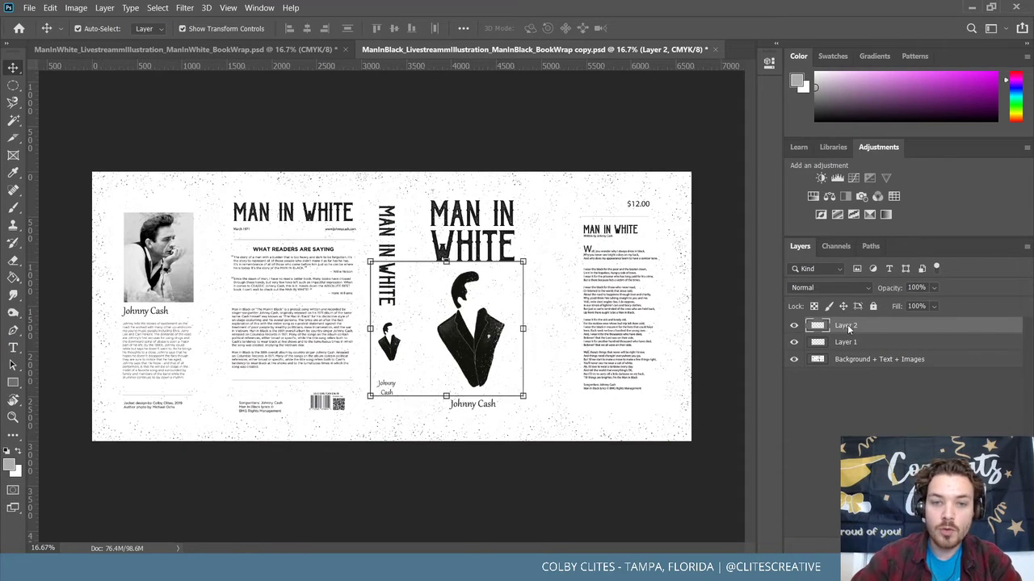
{"action": "key", "text": "ctrl+plus"}
{"action": "key", "text": "ctrl+plus"}
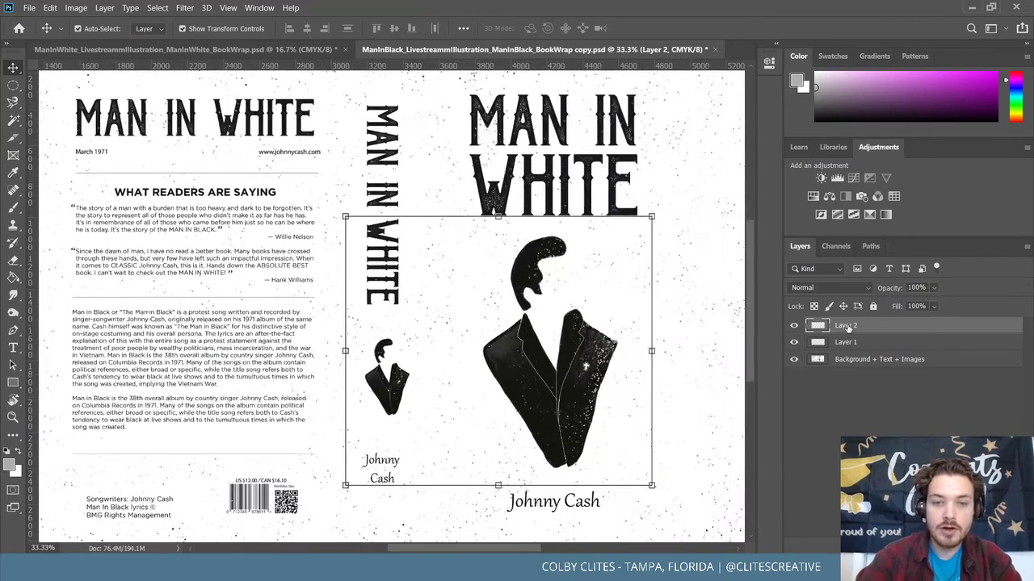
{"action": "key", "text": "Right"}
{"action": "key", "text": "Right"}
{"action": "key", "text": "Right"}
{"action": "key", "text": "Right"}
{"action": "key", "text": "Right"}
{"action": "key", "text": "Right"}
{"action": "key", "text": "Right"}
{"action": "key", "text": "Right"}
{"action": "key", "text": "Right"}
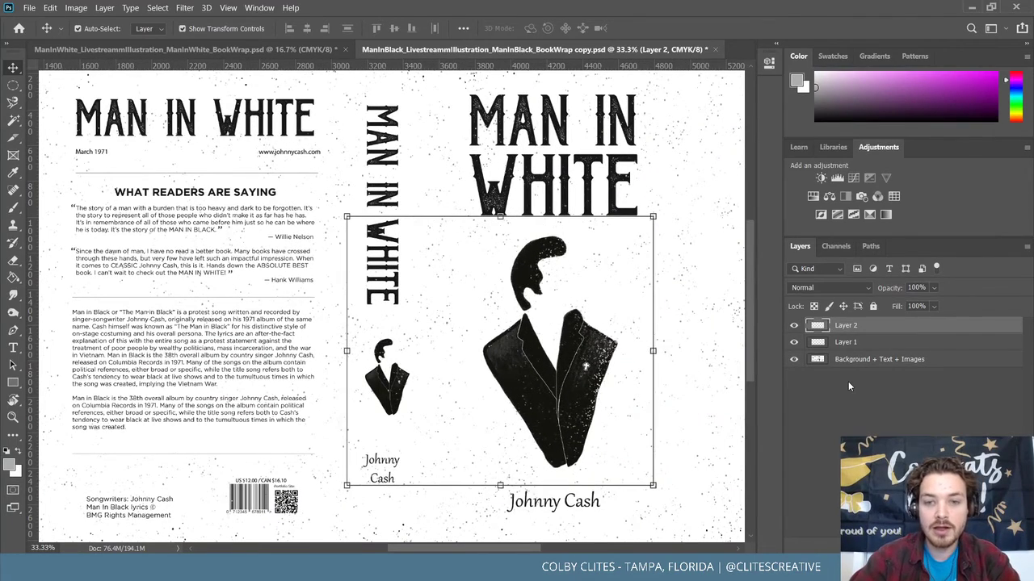
{"action": "key", "text": "Right"}
{"action": "key", "text": "Right"}
{"action": "key", "text": "Right"}
{"action": "key", "text": "Right"}
{"action": "key", "text": "Right"}
{"action": "key", "text": "Right"}
{"action": "key", "text": "Right"}
{"action": "key", "text": "Right"}
{"action": "key", "text": "Right"}
{"action": "key", "text": "Right"}
{"action": "key", "text": "Right"}
{"action": "key", "text": "Right"}
{"action": "key", "text": "Right"}
{"action": "key", "text": "Right"}
{"action": "key", "text": "Right"}
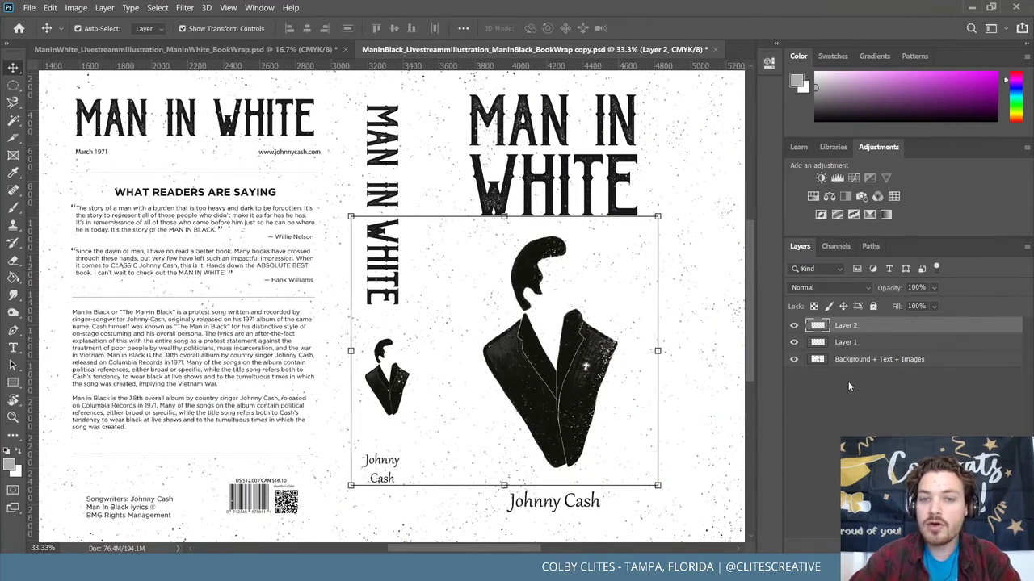
{"action": "key", "text": "Right"}
{"action": "key", "text": "Right"}
{"action": "key", "text": "Right"}
{"action": "key", "text": "Right"}
{"action": "key", "text": "Right"}
{"action": "key", "text": "Right"}
{"action": "key", "text": "Right"}
{"action": "key", "text": "Right"}
{"action": "key", "text": "Right"}
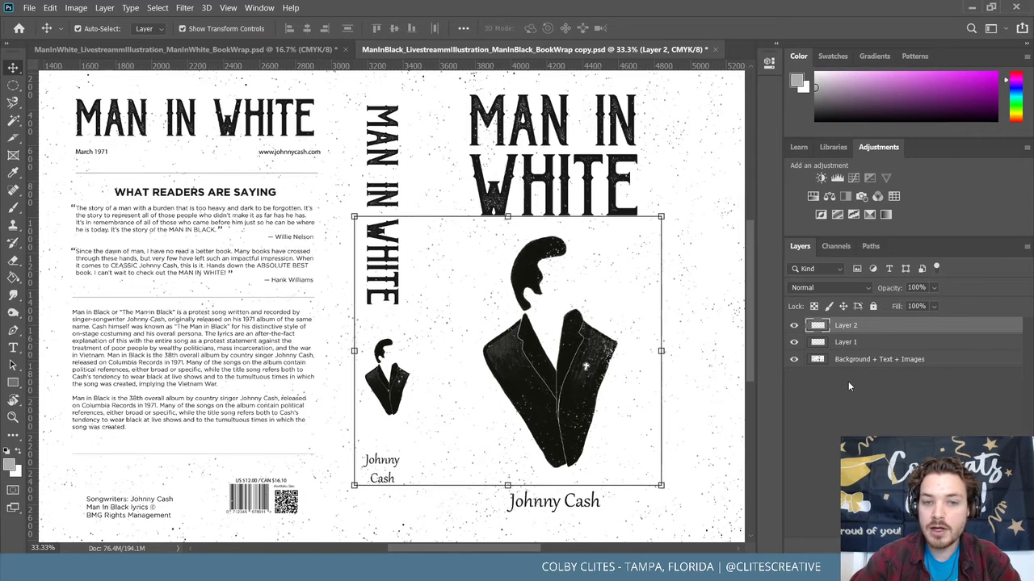
Export the whole white book jacket as a 6676 x 3001 px PNG with transparency on.
{"action": "left_click", "coordinate": [678, 158], "text": "ctrl"}
{"action": "key", "text": "ctrl+0"}
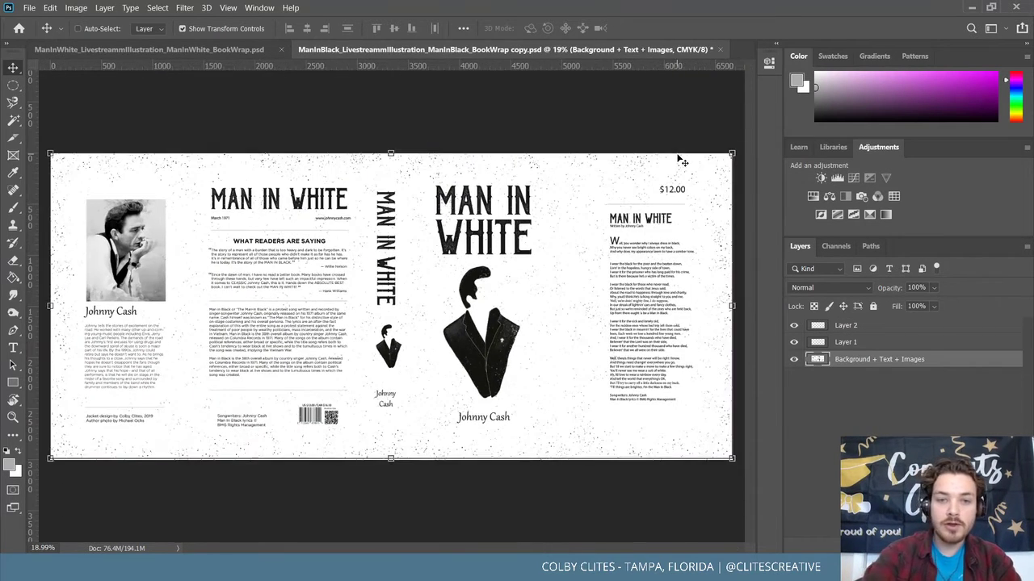
{"action": "left_click", "coordinate": [450, 104], "text": "ctrl"}
{"action": "left_click", "coordinate": [28, 7]}
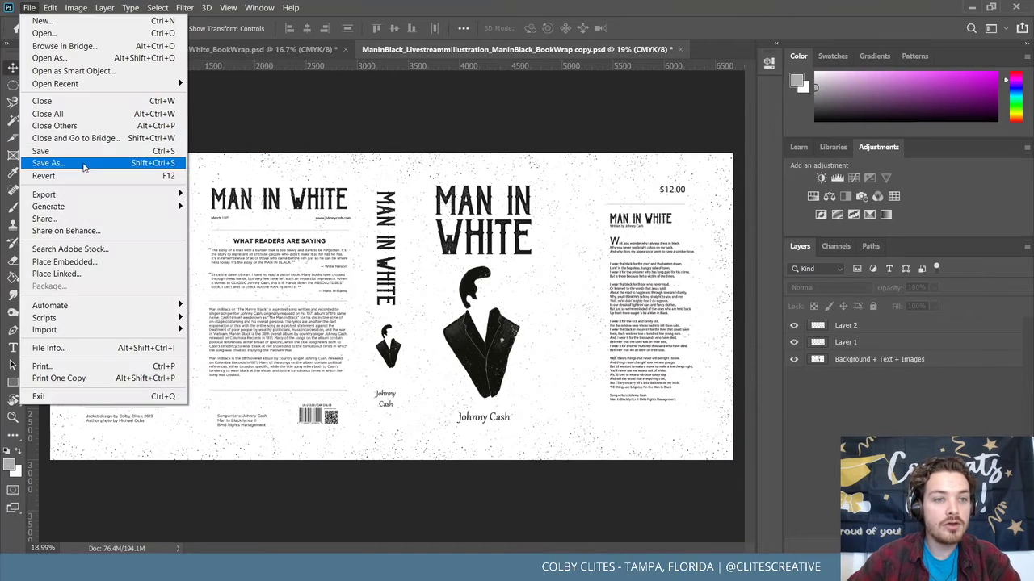
{"action": "mouse_move", "coordinate": [74, 202]}
{"action": "left_click", "coordinate": [262, 206]}
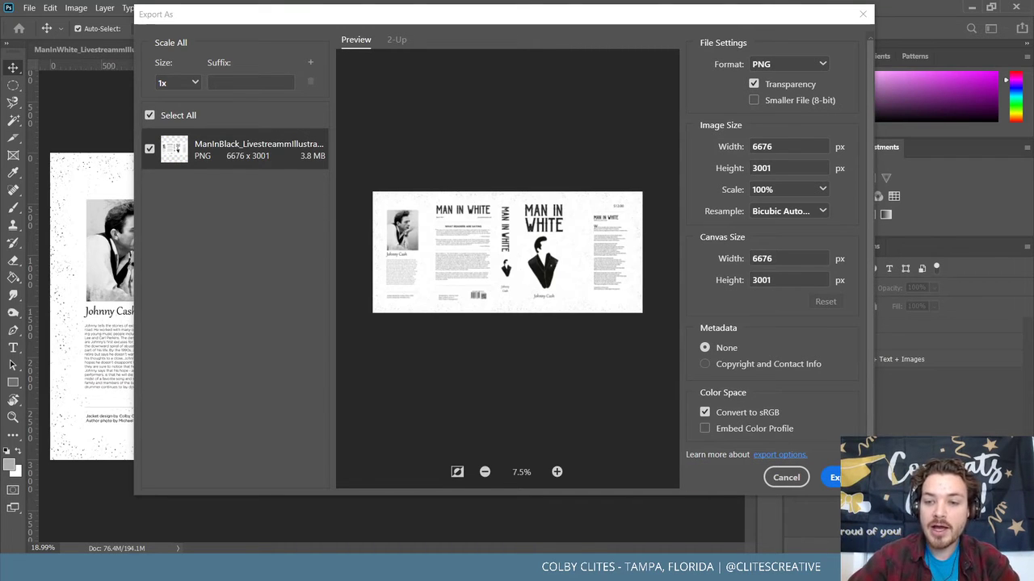
{"action": "left_click", "coordinate": [848, 477]}
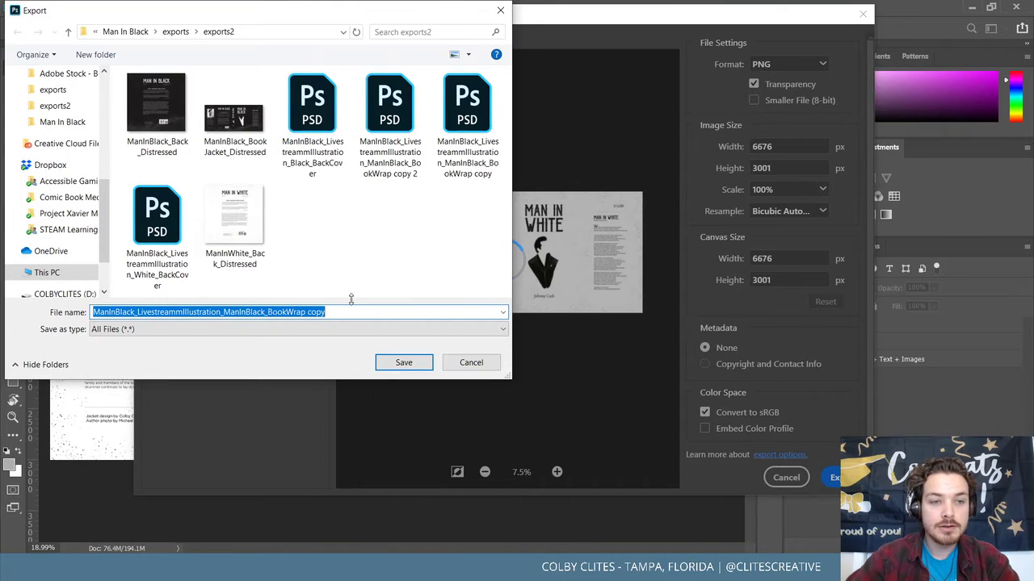
Save the exported jacket image as ManInWhite_BookJacket_Distressed in the exports2 folder.
{"action": "type", "text": "Man"}
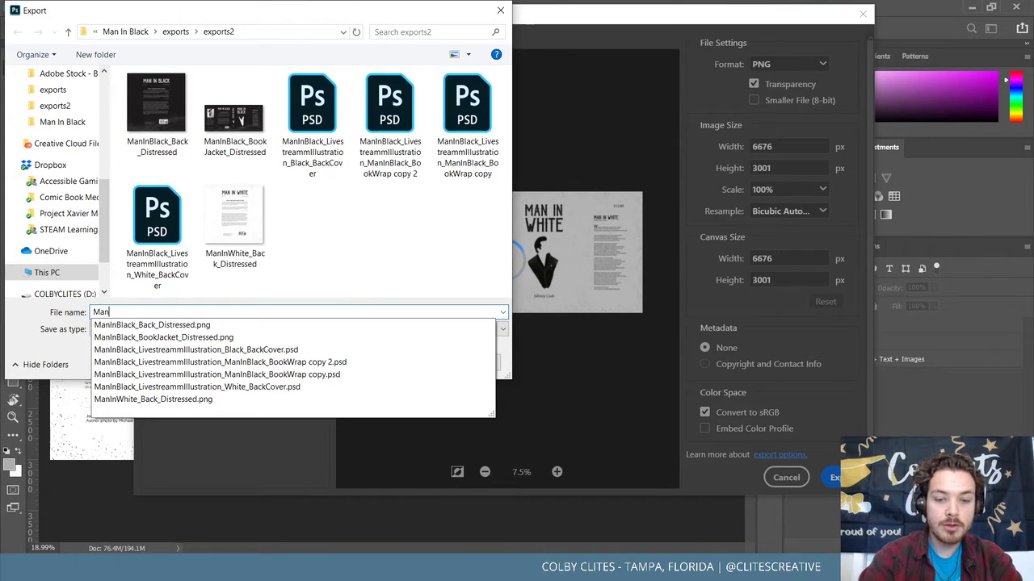
{"action": "type", "text": "InWhite_"}
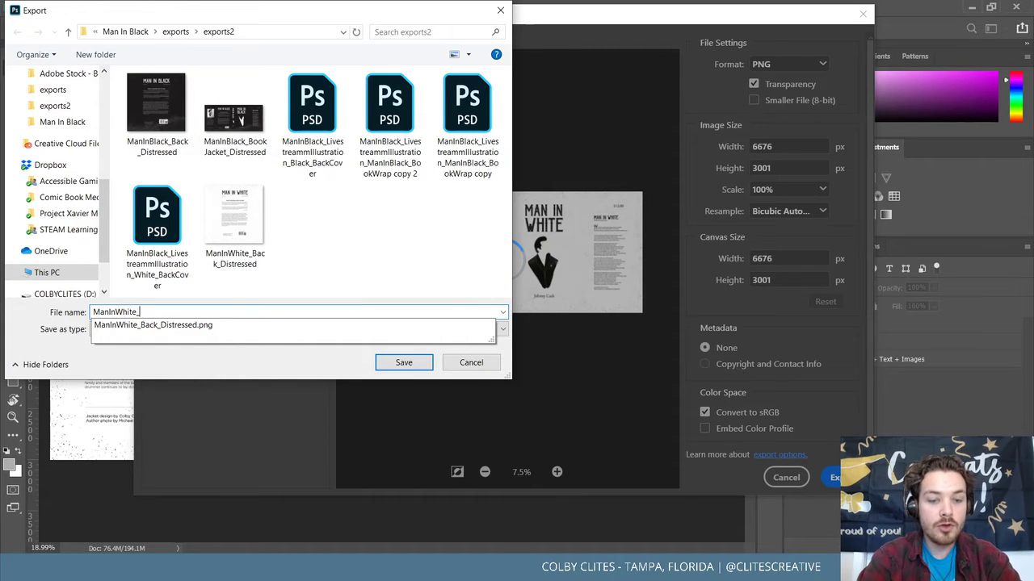
{"action": "type", "text": "BookJ"}
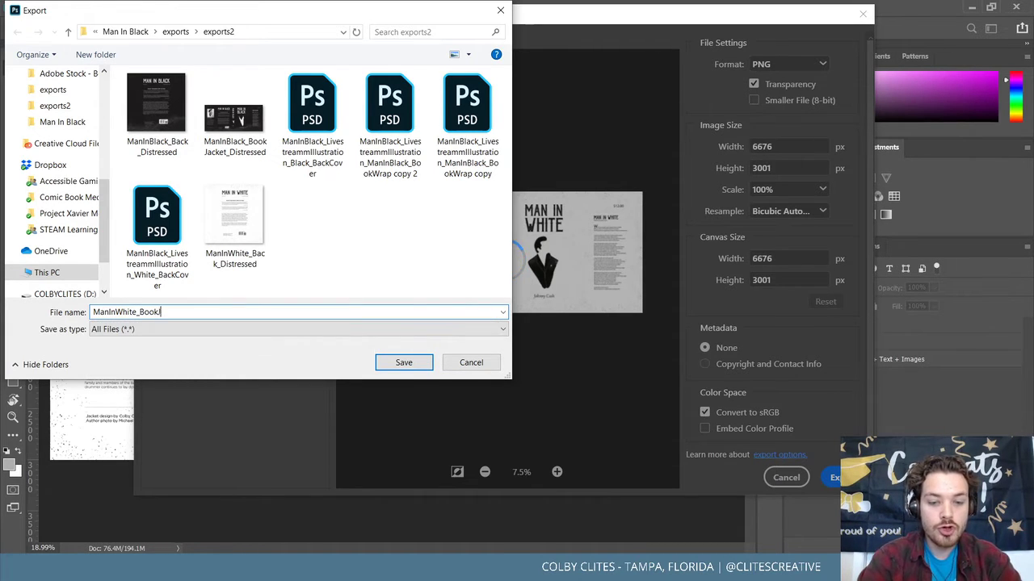
{"action": "type", "text": "acket_Distressed"}
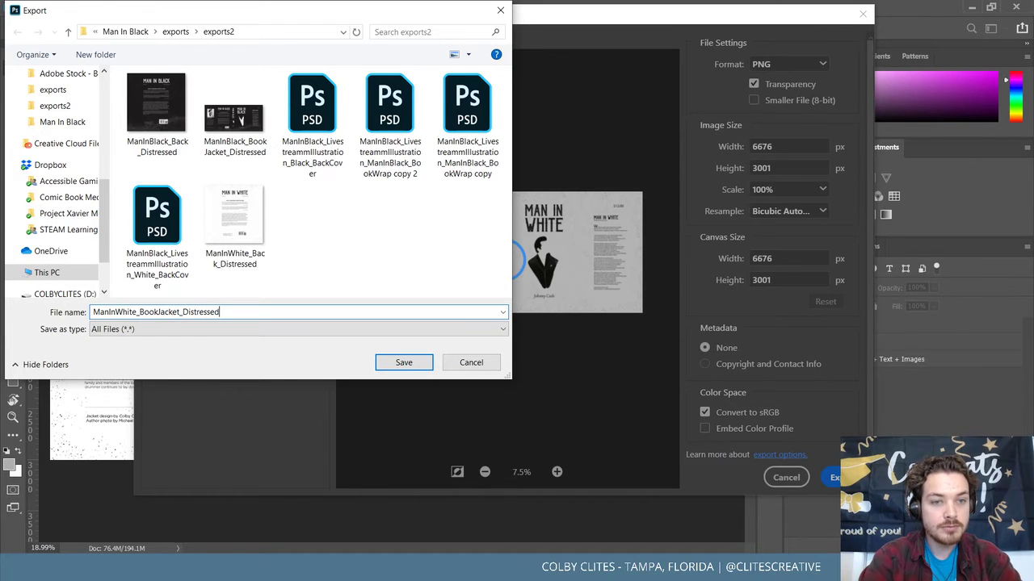
{"action": "key", "text": "Return"}
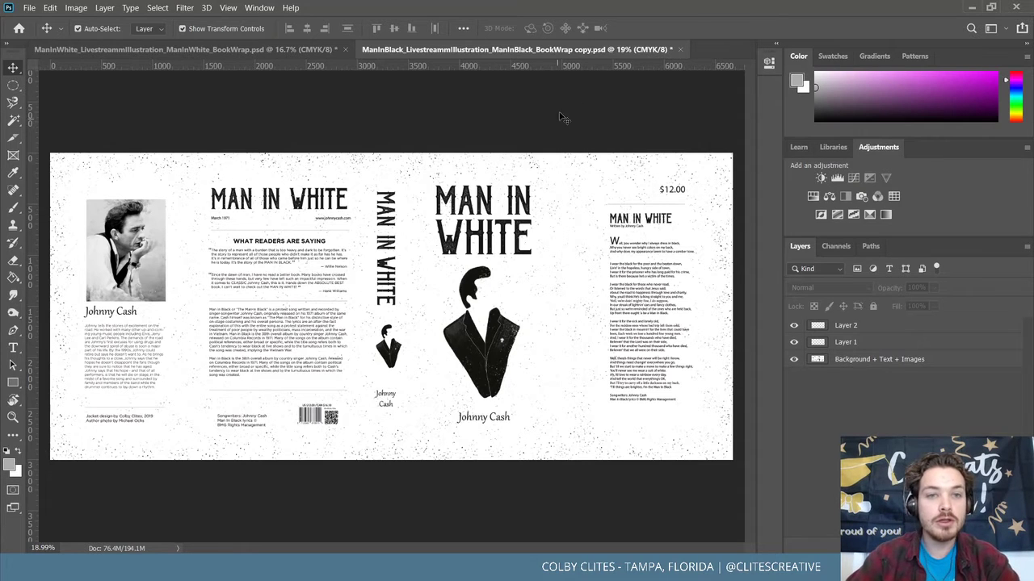
Close ManInBlack_BookWrap copy with its changes saved, and close ManInWhite_BookWrap without saving.
{"action": "left_click", "coordinate": [177, 50]}
{"action": "left_click", "coordinate": [493, 50]}
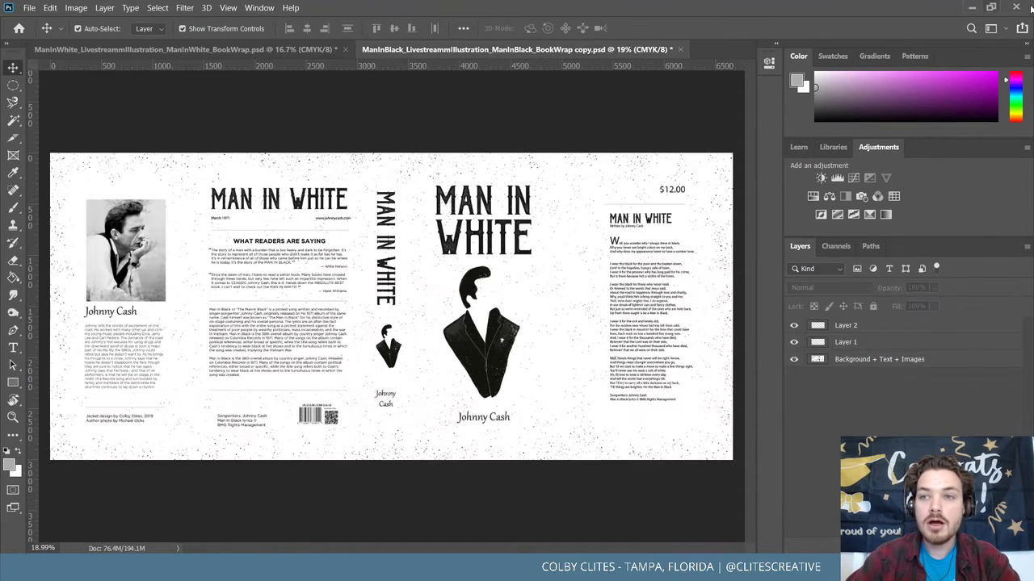
{"action": "left_click", "coordinate": [679, 51]}
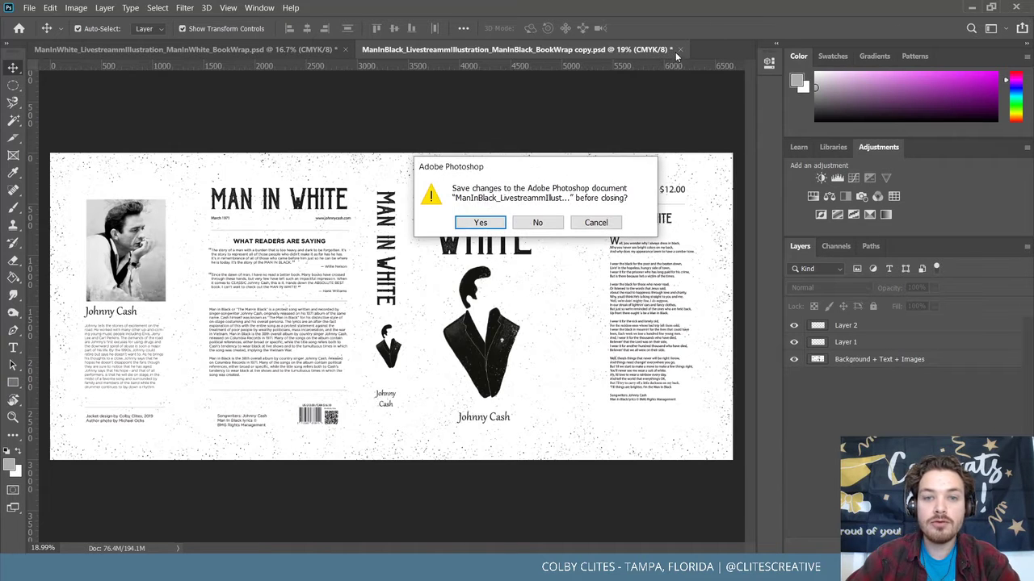
{"action": "left_click", "coordinate": [481, 220]}
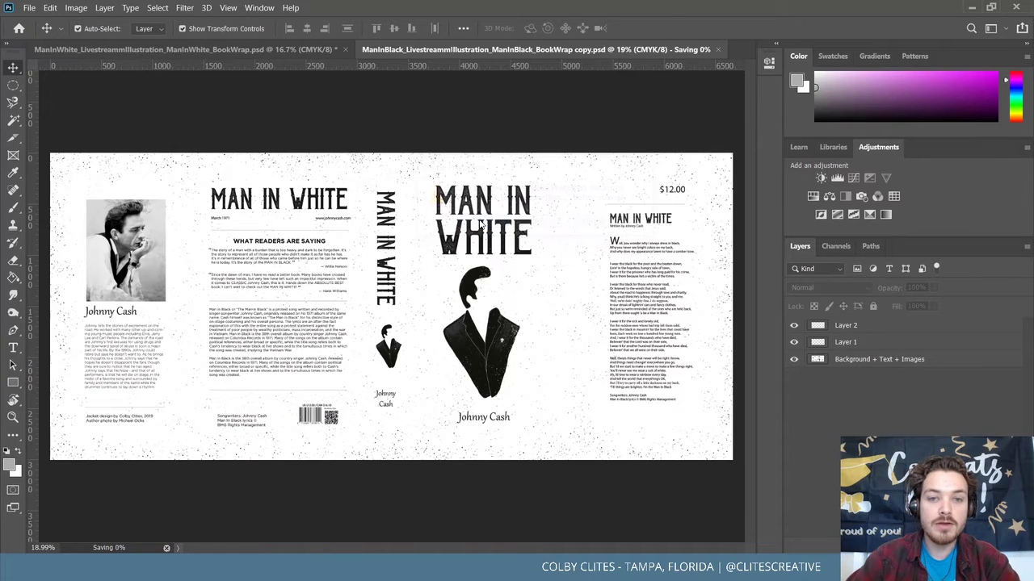
{"action": "left_click", "coordinate": [346, 50]}
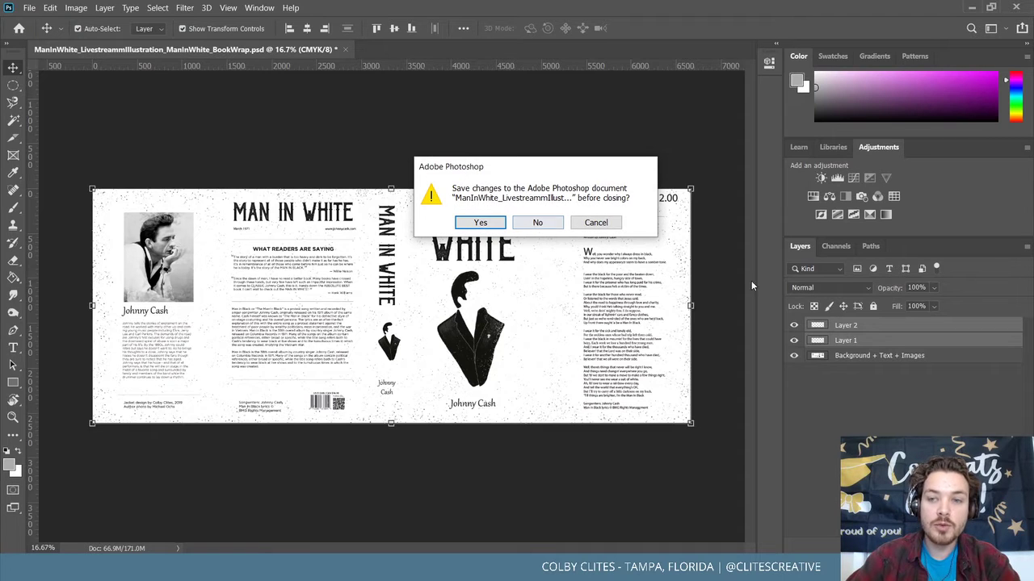
{"action": "left_click", "coordinate": [537, 224]}
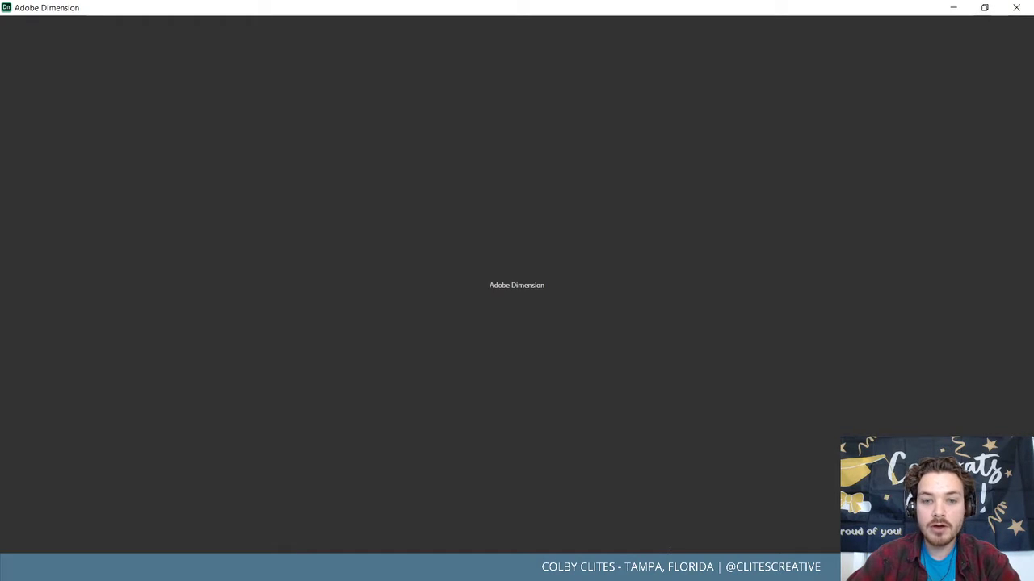
Switch to Adobe Dimension and open the recent ManInBlack.dn project.
{"action": "left_click", "coordinate": [1017, 8]}
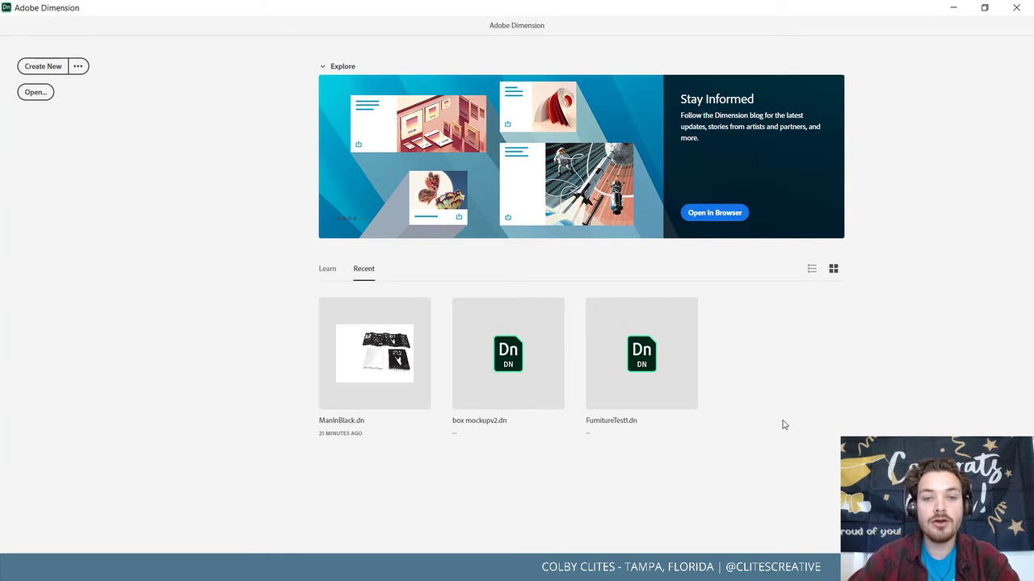
{"action": "double_click", "coordinate": [399, 365]}
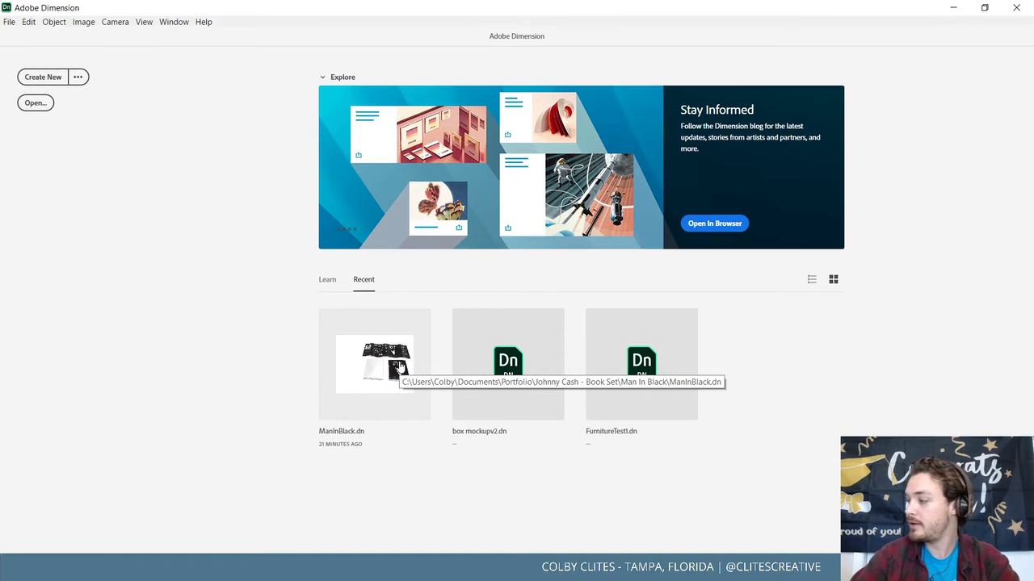
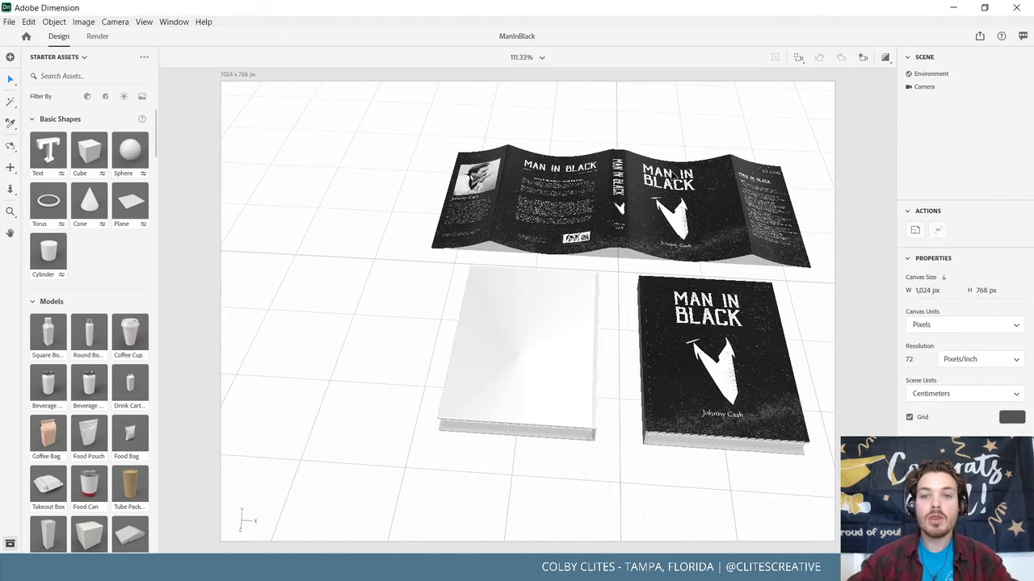
Place the ManInBlack_Back_Distressed image from the exports2 folder as a graphic on the blank book's outside cover.
{"action": "middle_click_drag", "start_coordinate": [644, 452], "coordinate": [627, 377]}
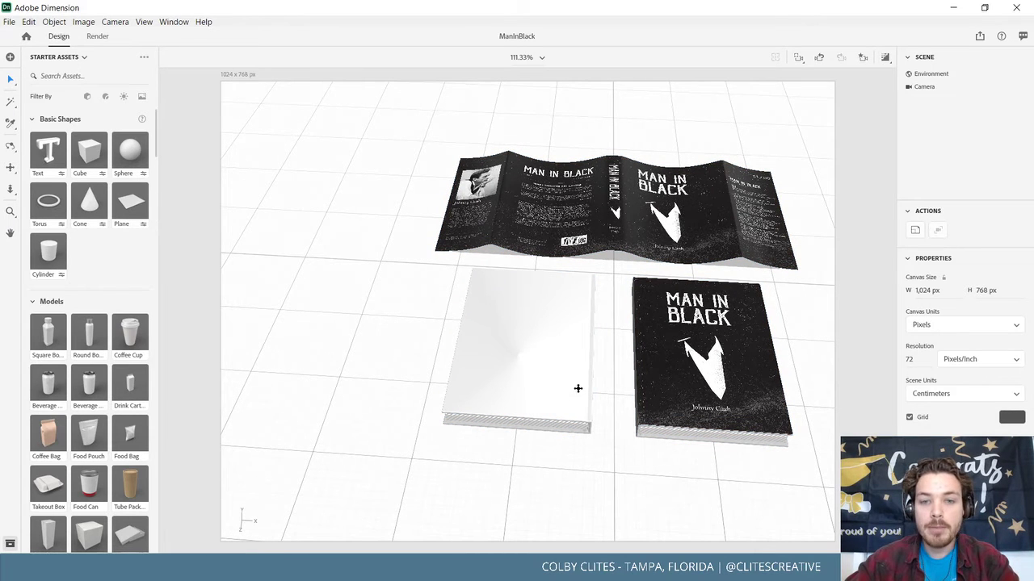
{"action": "scroll", "coordinate": [632, 340], "scroll_direction": "up", "scroll_amount": 5}
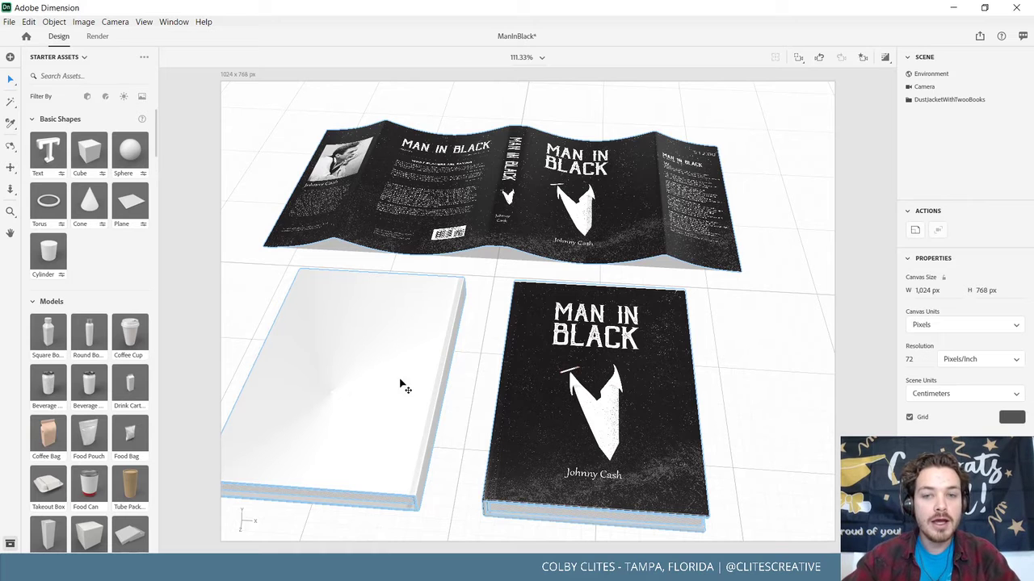
{"action": "key", "text": "f"}
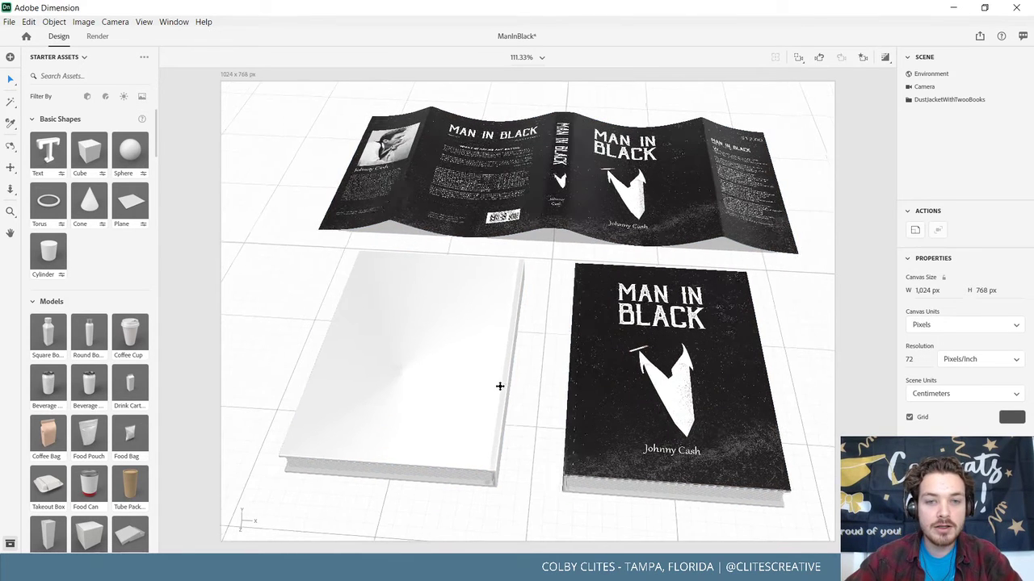
{"action": "left_click", "coordinate": [475, 329]}
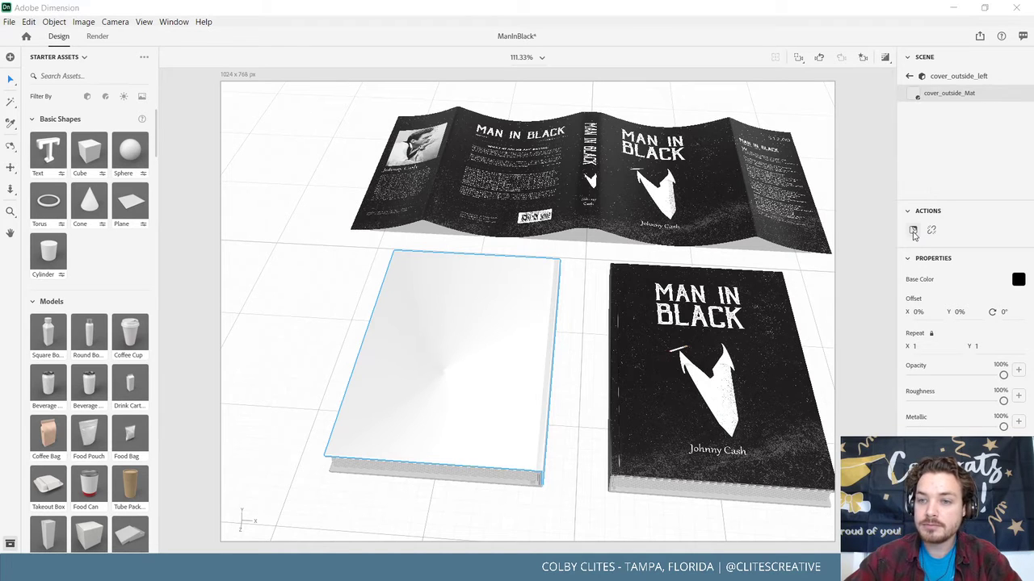
{"action": "left_click", "coordinate": [913, 232]}
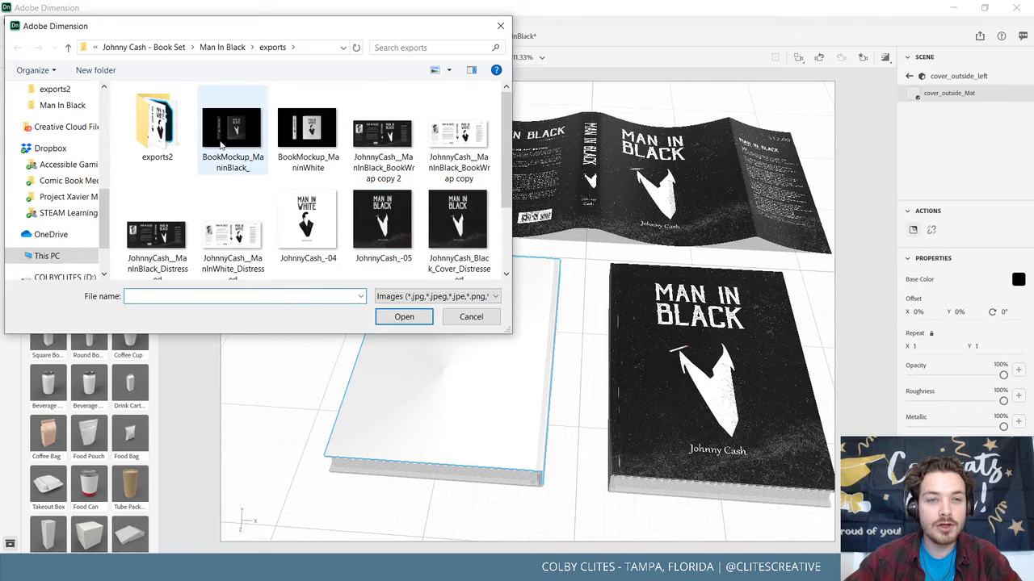
{"action": "scroll", "coordinate": [316, 224], "scroll_direction": "down", "scroll_amount": 2}
{"action": "scroll", "coordinate": [316, 224], "scroll_direction": "up", "scroll_amount": 2}
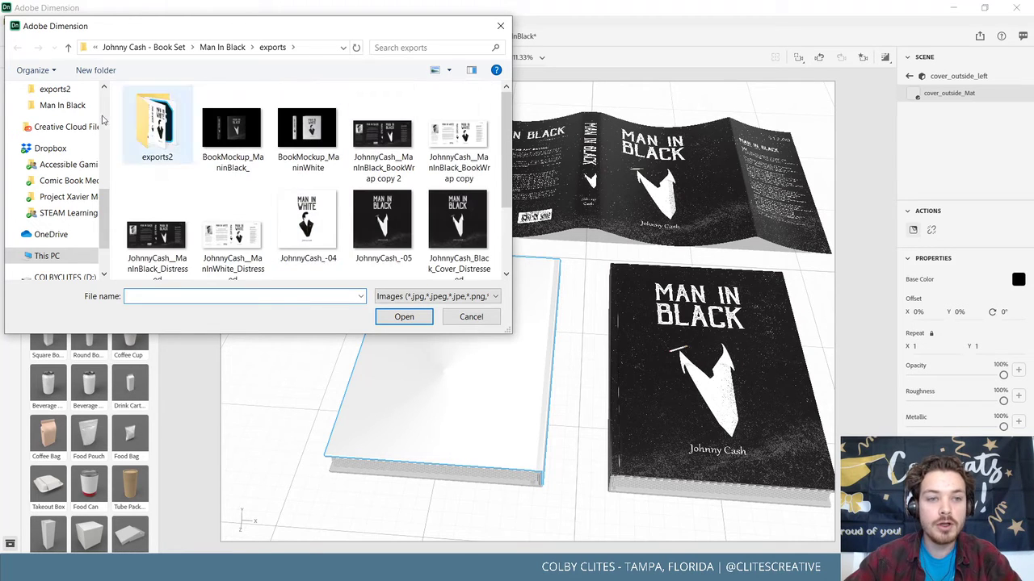
{"action": "double_click", "coordinate": [157, 125]}
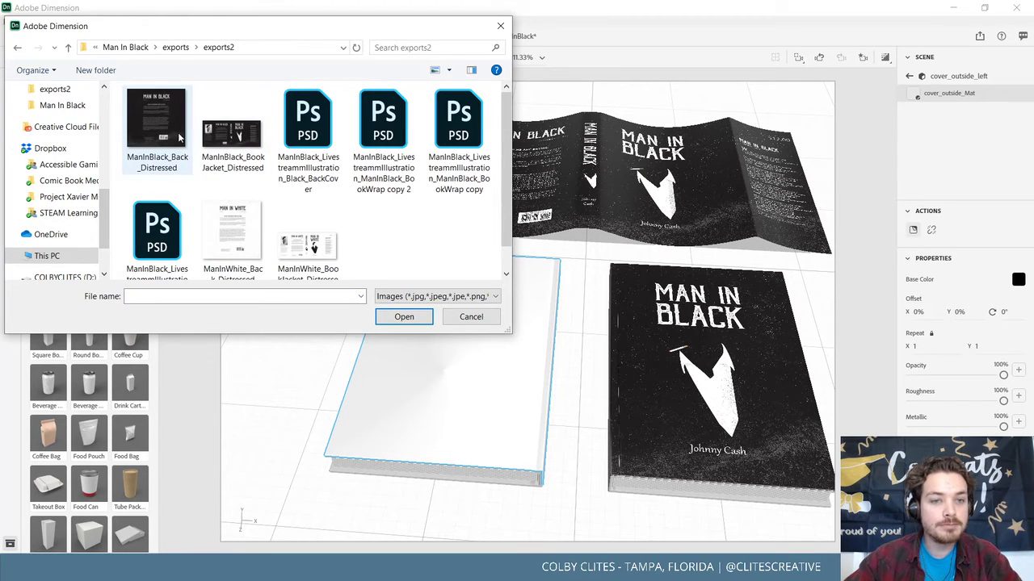
{"action": "scroll", "coordinate": [242, 186], "scroll_direction": "down", "scroll_amount": 1}
{"action": "scroll", "coordinate": [243, 186], "scroll_direction": "up", "scroll_amount": 1}
{"action": "left_click", "coordinate": [158, 125]}
{"action": "left_click", "coordinate": [422, 319]}
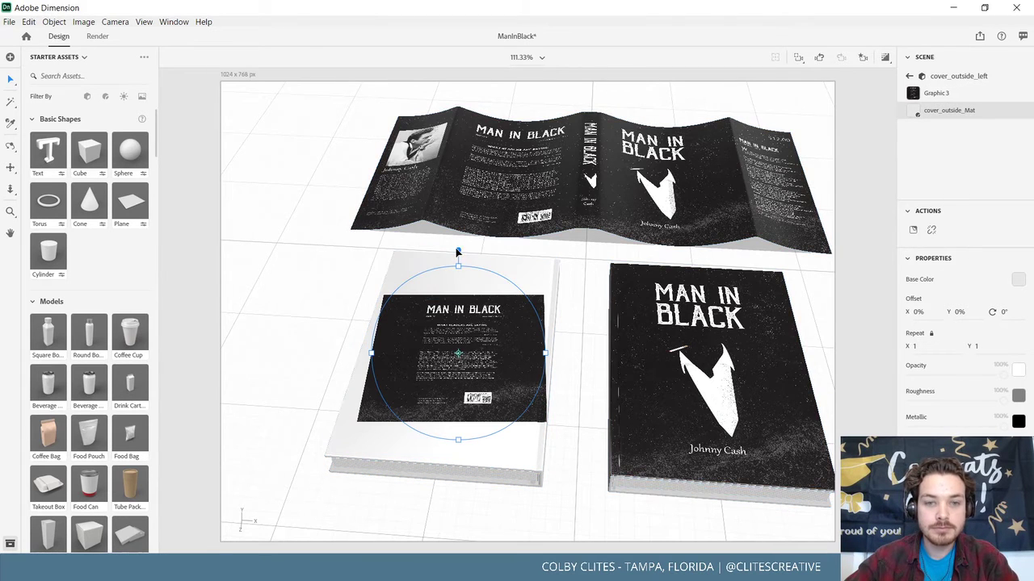
Rotate the back cover graphic to 5°, scale it to about 23.7%, and position it to cover the whole book cover.
{"action": "left_click_drag", "start_coordinate": [469, 252], "coordinate": [475, 255]}
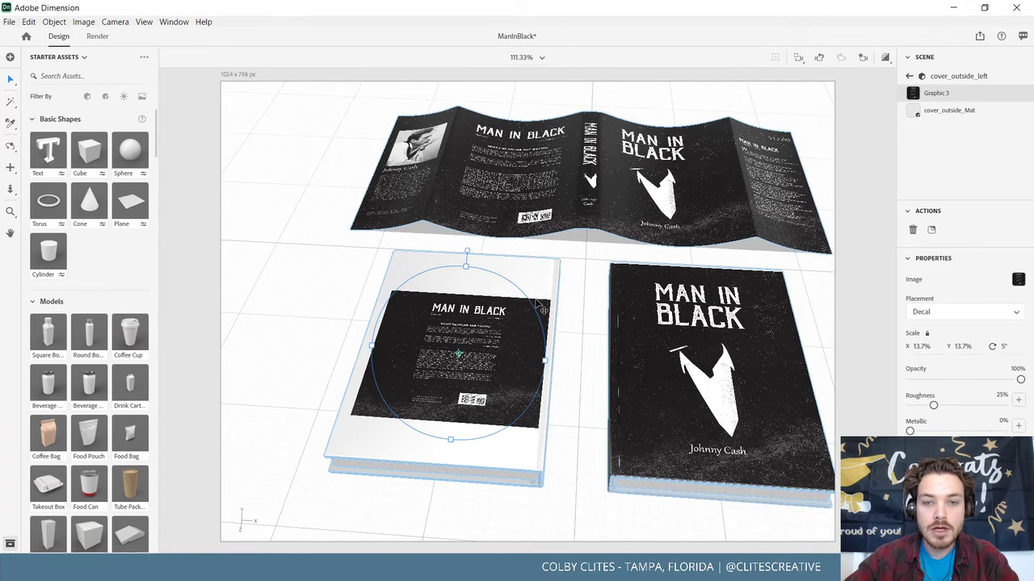
{"action": "left_click_drag", "start_coordinate": [532, 296], "coordinate": [588, 279]}
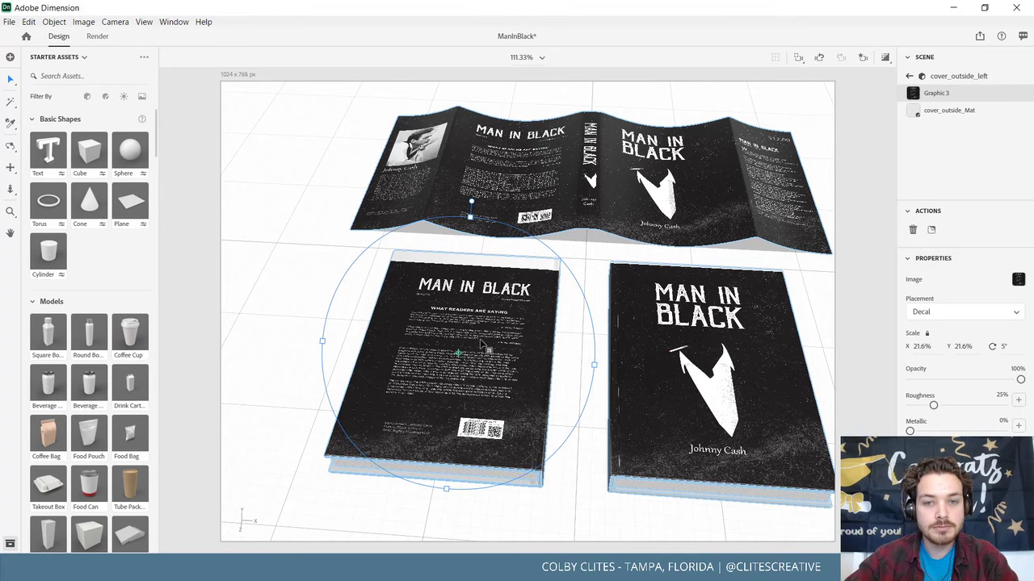
{"action": "left_click_drag", "start_coordinate": [486, 341], "coordinate": [494, 321]}
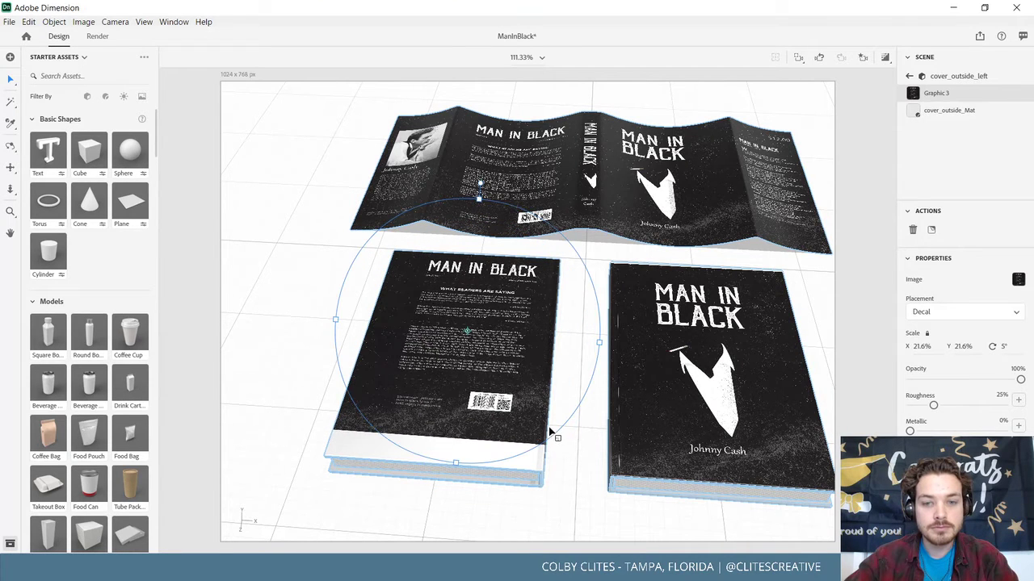
{"action": "left_click_drag", "start_coordinate": [564, 446], "coordinate": [475, 397]}
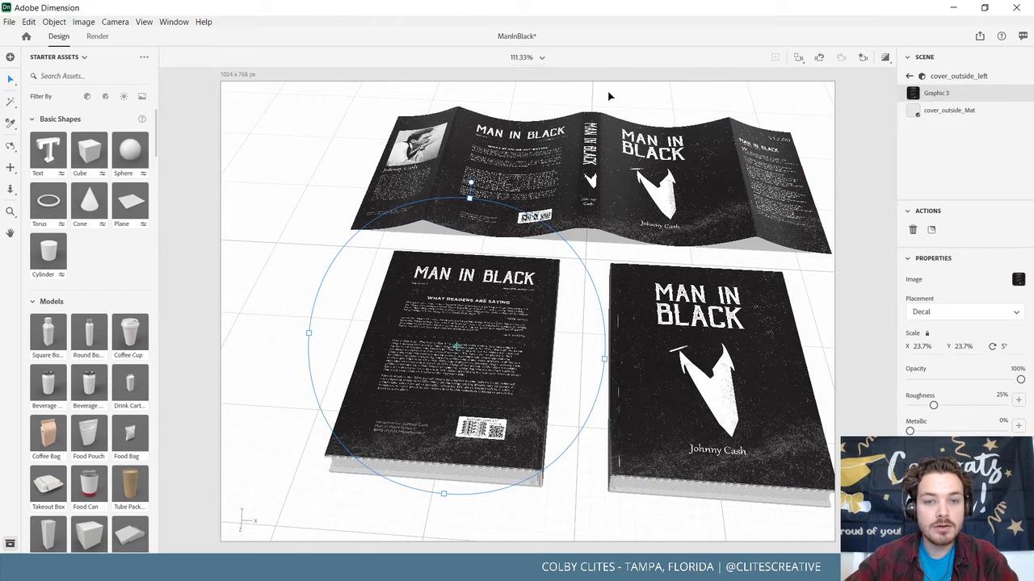
Save the ManInBlack project.
{"action": "left_click", "coordinate": [9, 21]}
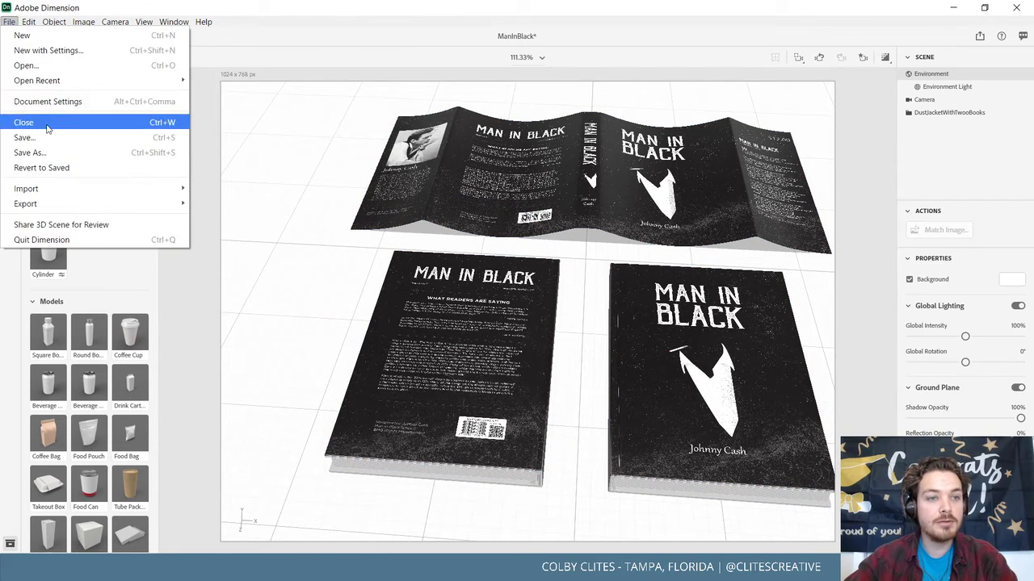
{"action": "key", "text": "Escape"}
{"action": "key", "text": "ctrl+s"}
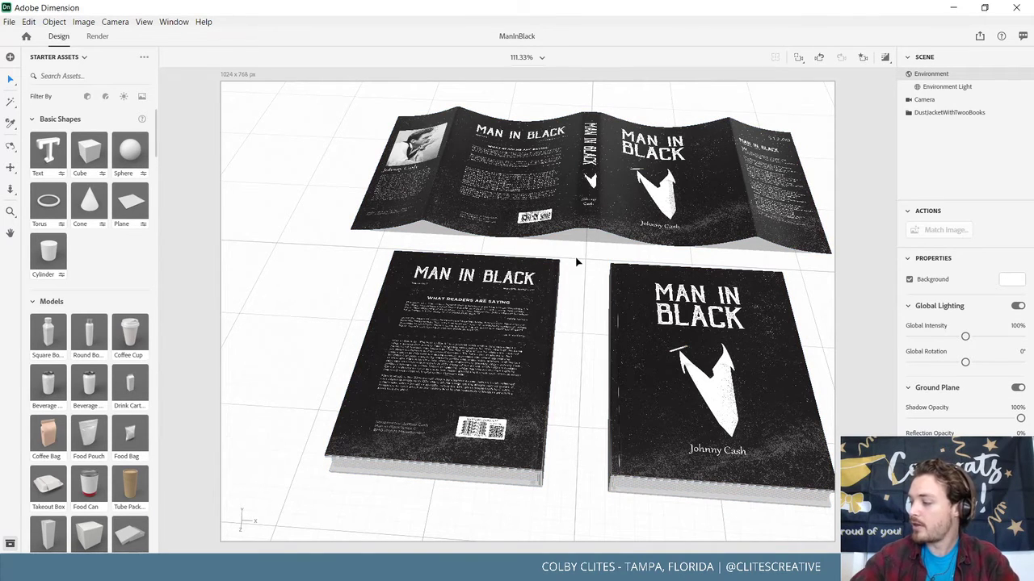
Place the ManInBlack_BookJacket_Distressed image from the exports2 folder as a new graphic on the unfolded dust jacket.
{"action": "middle_click_drag", "start_coordinate": [543, 345], "coordinate": [580, 283]}
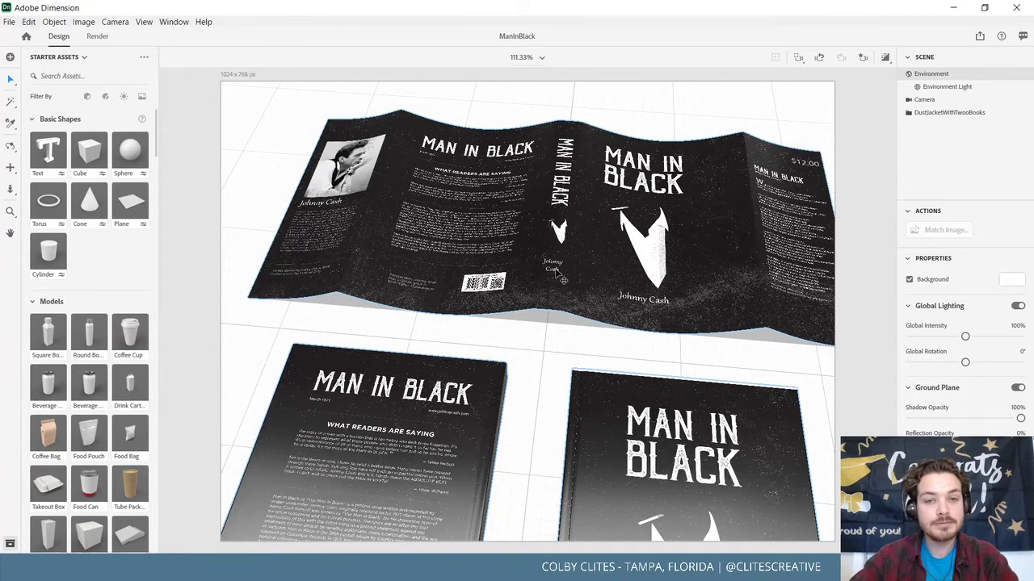
{"action": "middle_click_drag", "start_coordinate": [557, 275], "coordinate": [569, 237]}
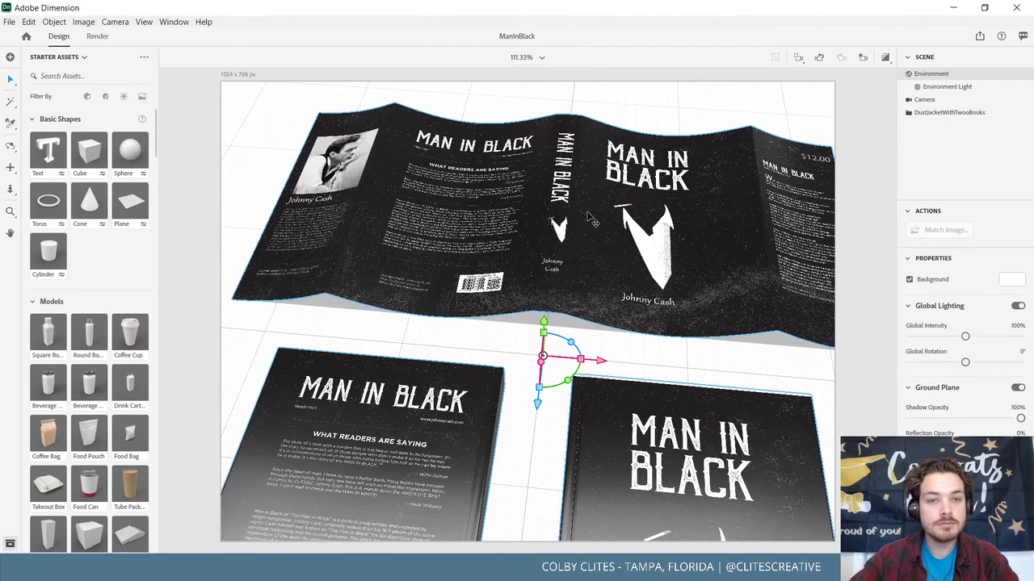
{"action": "left_click", "coordinate": [591, 218]}
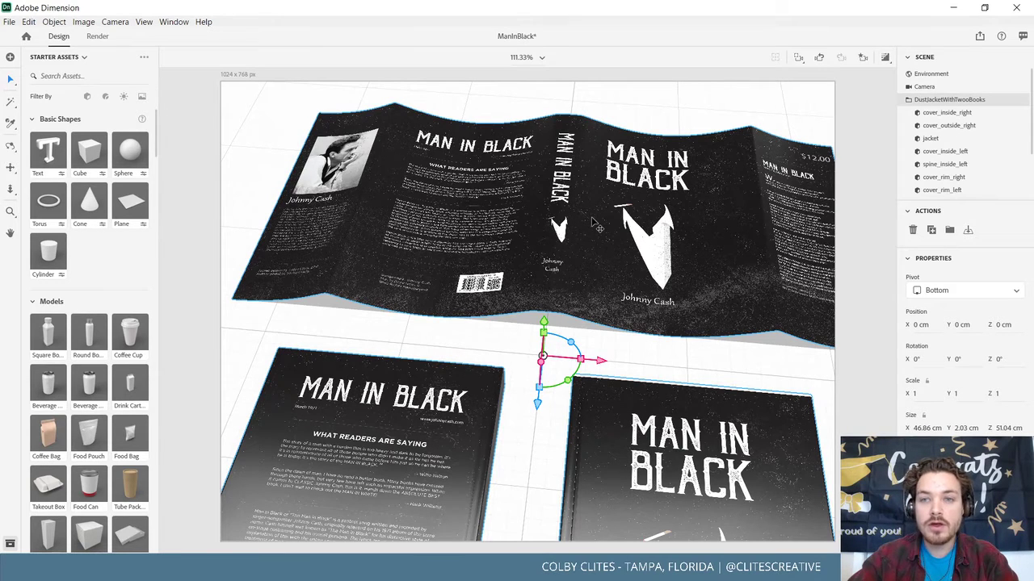
{"action": "left_click", "coordinate": [586, 86]}
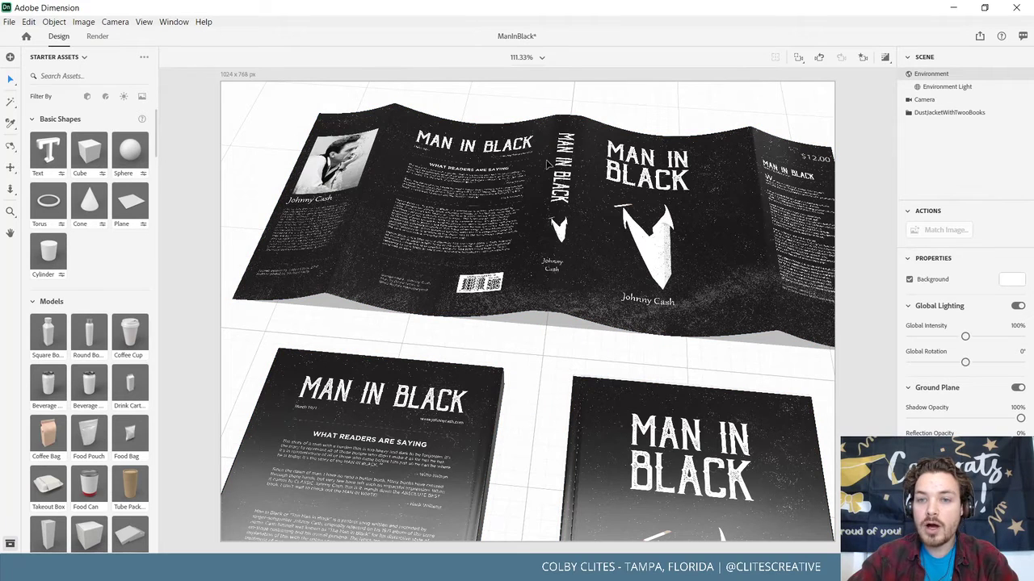
{"action": "left_click", "coordinate": [741, 224]}
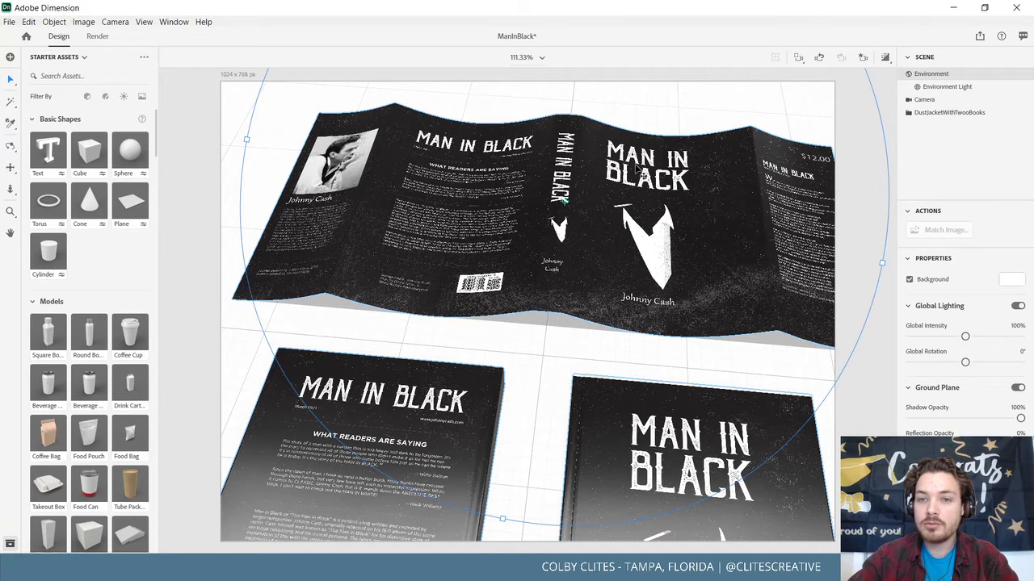
{"action": "double_click", "coordinate": [810, 164]}
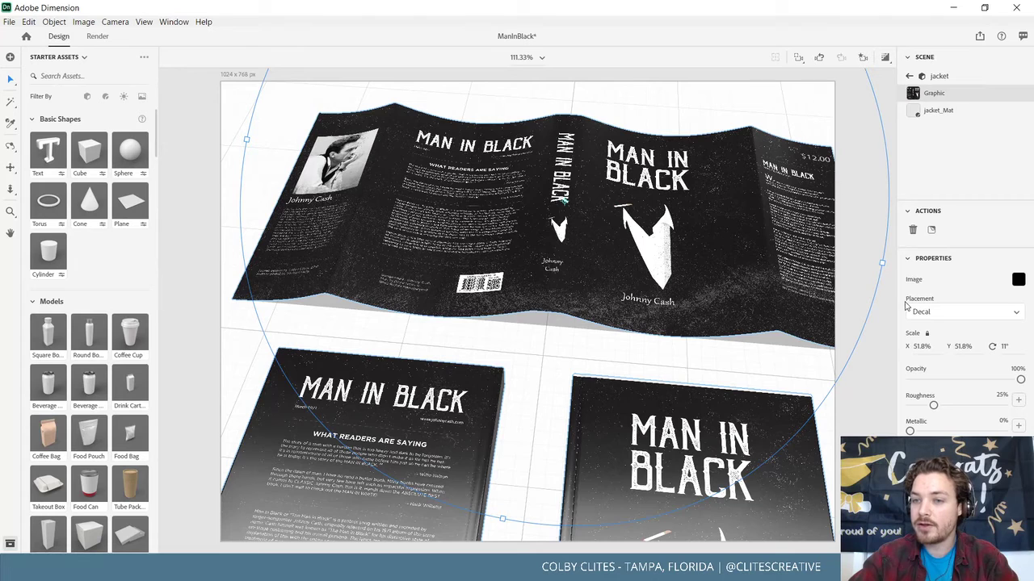
{"action": "left_click", "coordinate": [932, 231]}
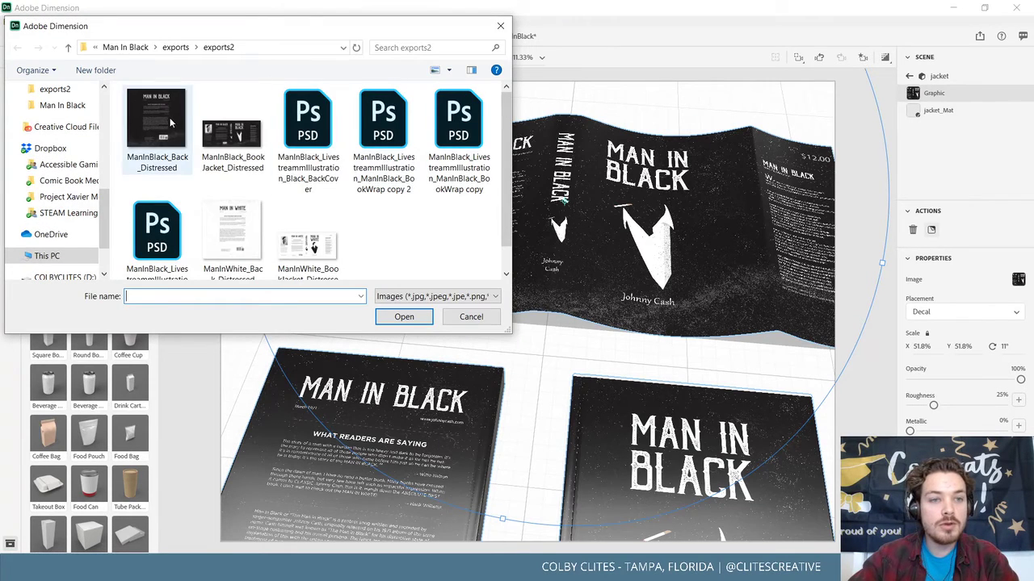
{"action": "left_click", "coordinate": [249, 139]}
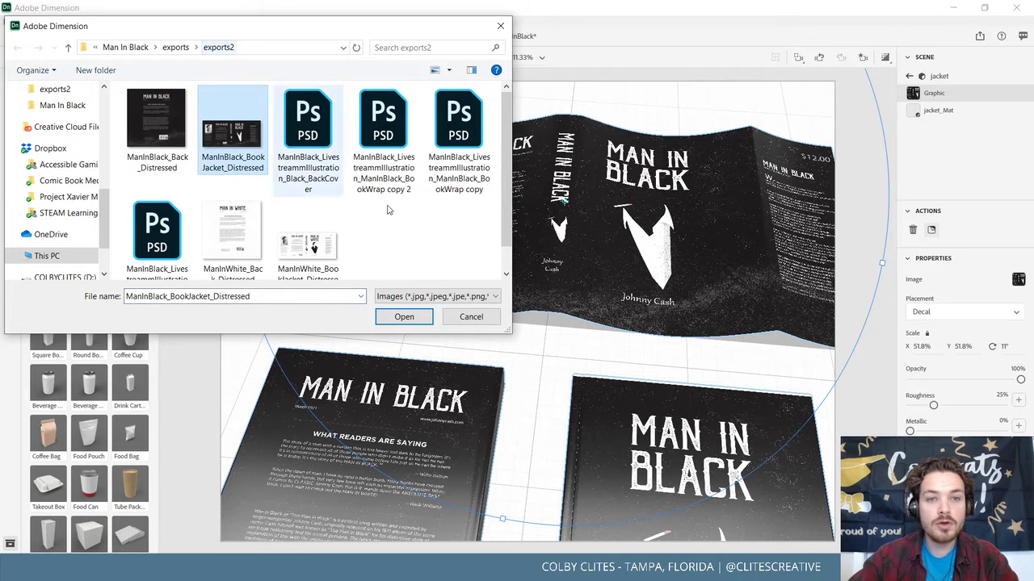
{"action": "left_click", "coordinate": [405, 316]}
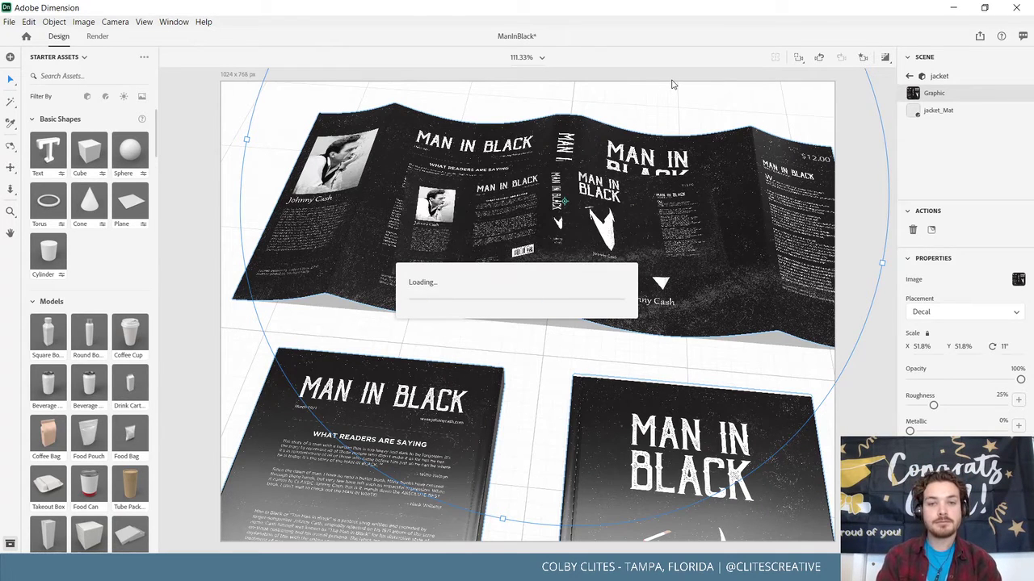
Delete the old graphic from the dust jacket, keeping the newly placed distressed one selected.
{"action": "left_click", "coordinate": [937, 111]}
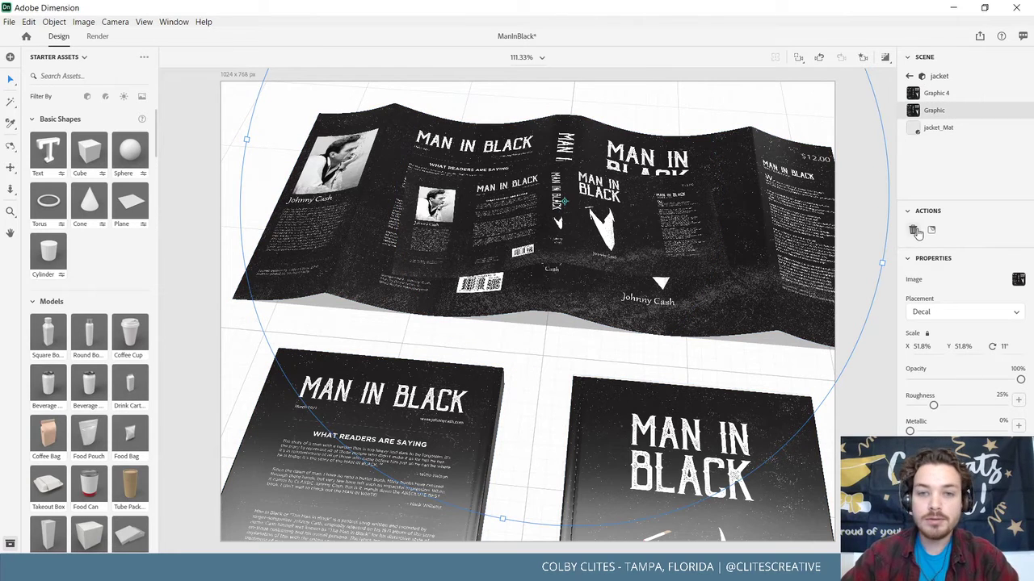
{"action": "left_click", "coordinate": [915, 231]}
{"action": "left_click", "coordinate": [947, 98]}
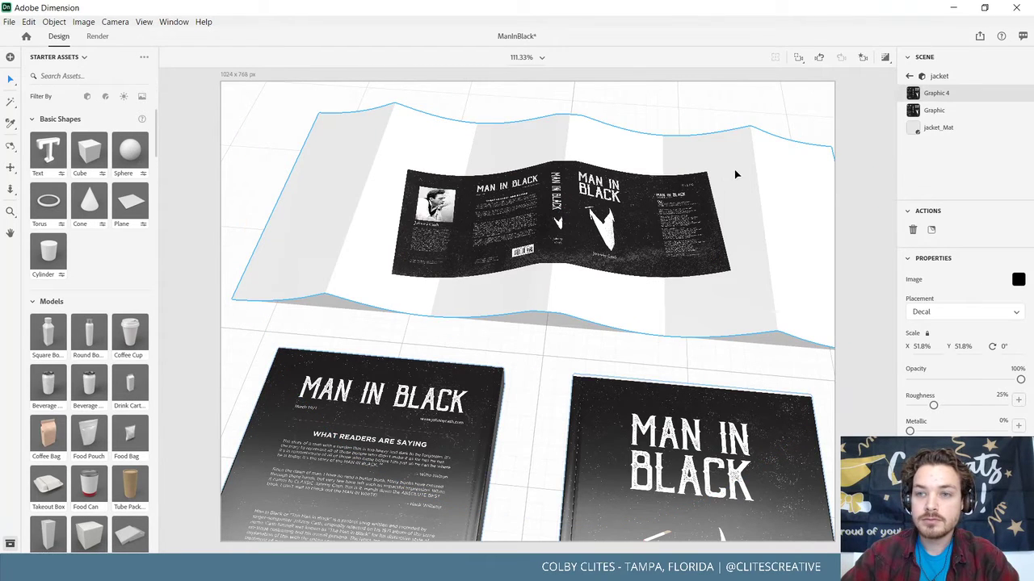
{"action": "left_click", "coordinate": [939, 93]}
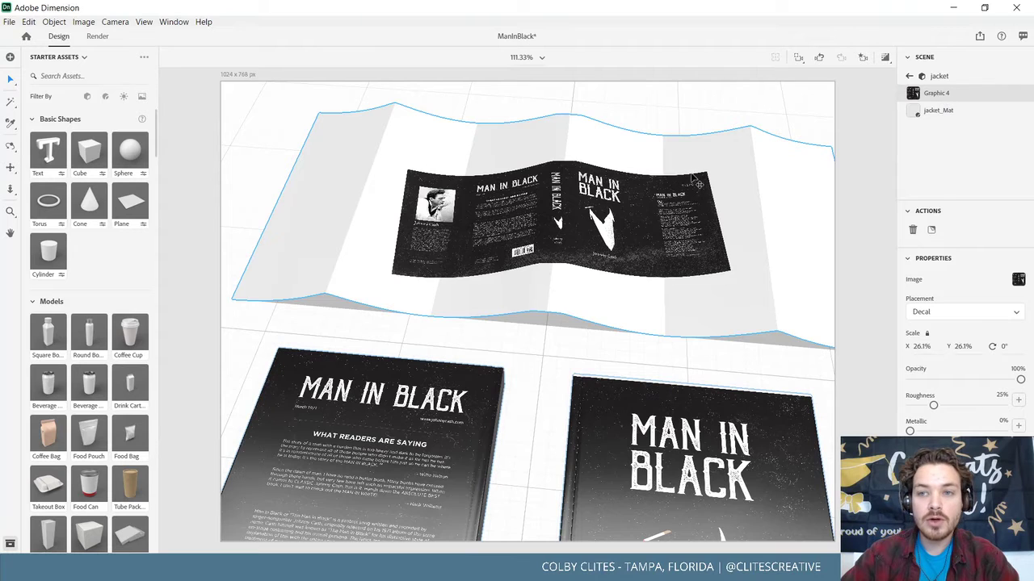
Rotate the new dust jacket graphic to 6° and enlarge it to about 47.3%.
{"action": "left_click", "coordinate": [613, 212]}
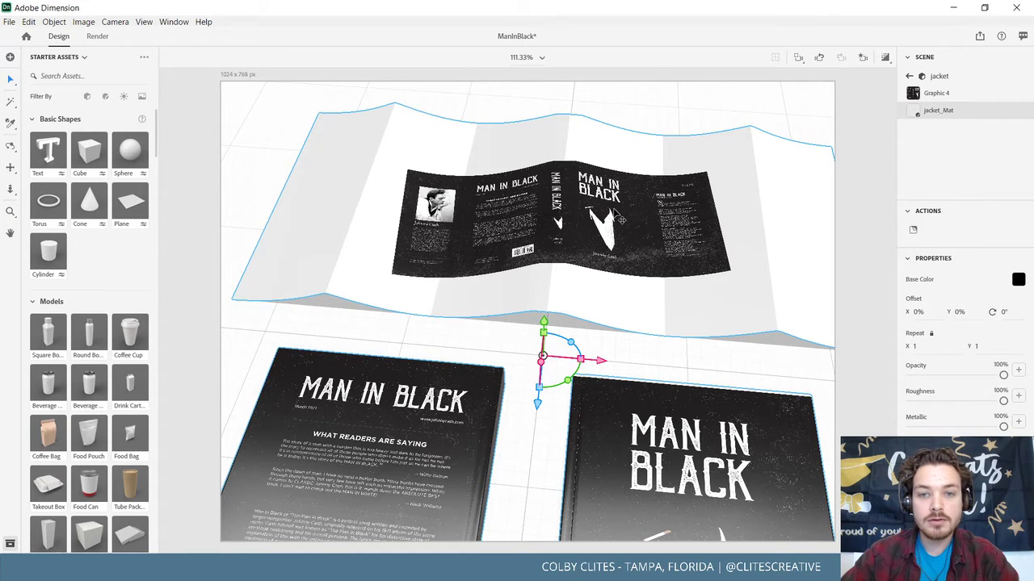
{"action": "left_click", "coordinate": [618, 218]}
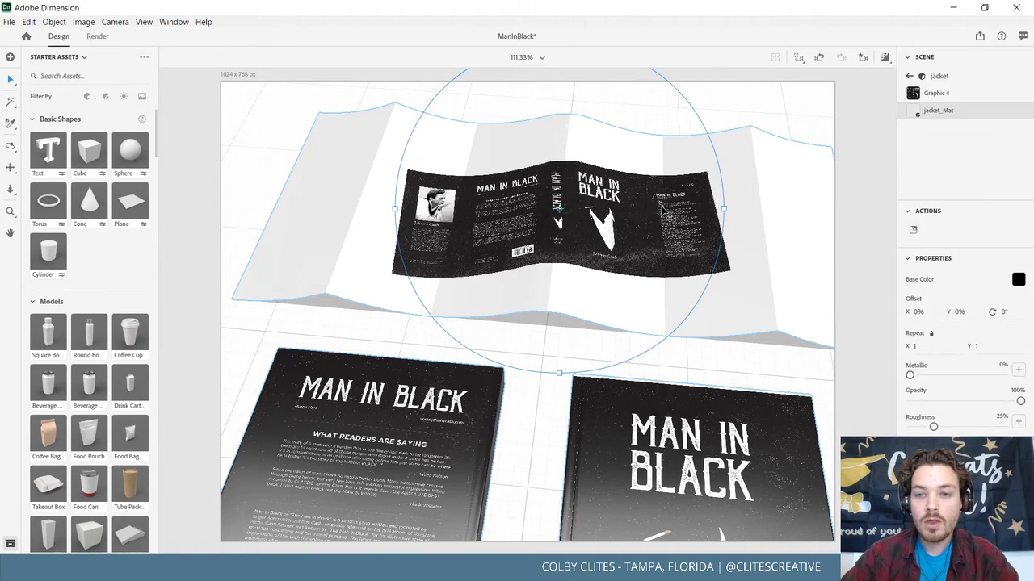
{"action": "left_click", "coordinate": [646, 209]}
{"action": "key", "text": "f"}
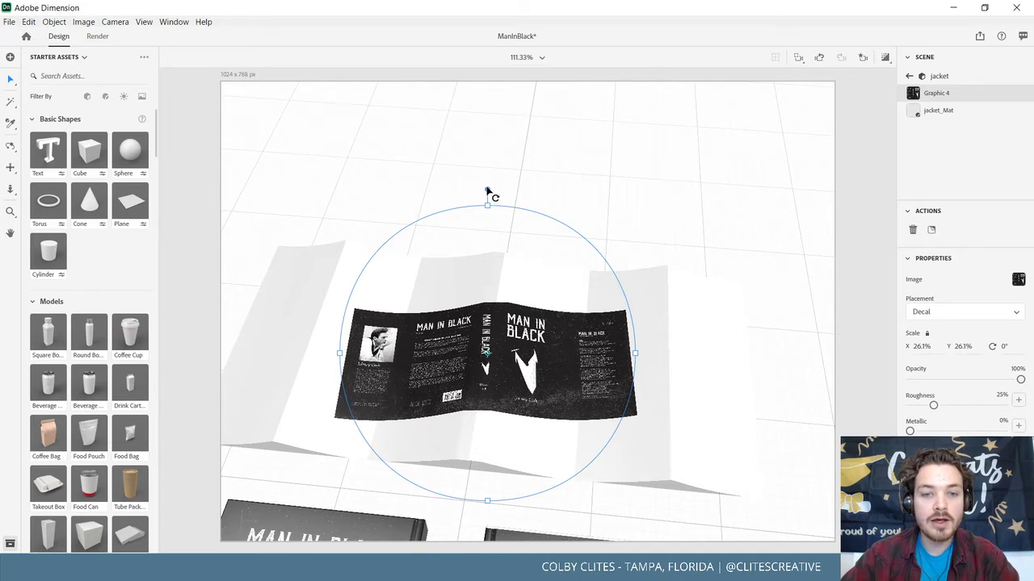
{"action": "left_click_drag", "start_coordinate": [487, 191], "coordinate": [511, 193]}
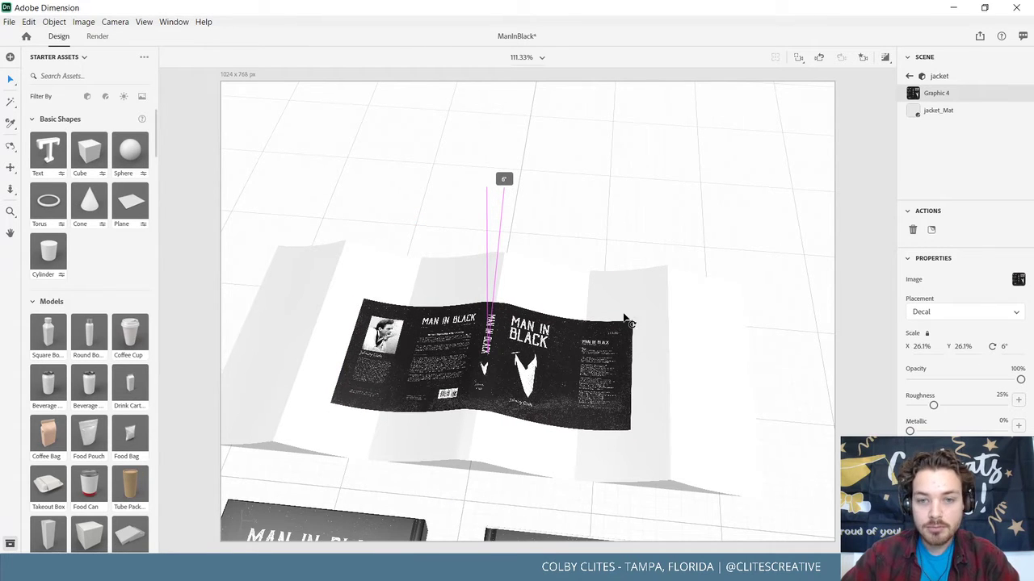
{"action": "left_click_drag", "start_coordinate": [636, 289], "coordinate": [762, 277]}
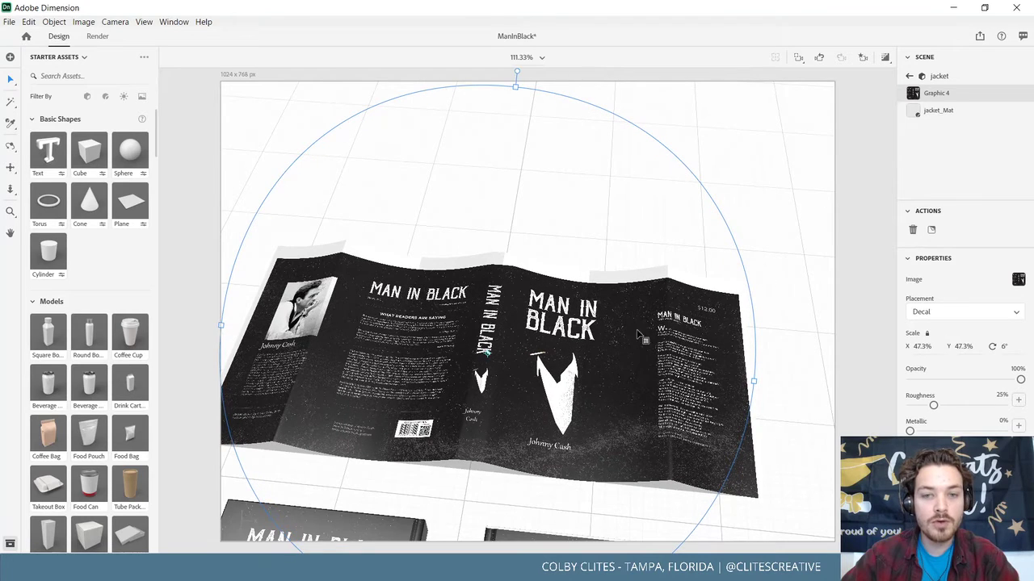
Enlarge the distressed dust jacket graphic to about 50.4% and reposition it to cover the jacket's white lower edge.
{"action": "left_click_drag", "start_coordinate": [618, 331], "coordinate": [613, 318]}
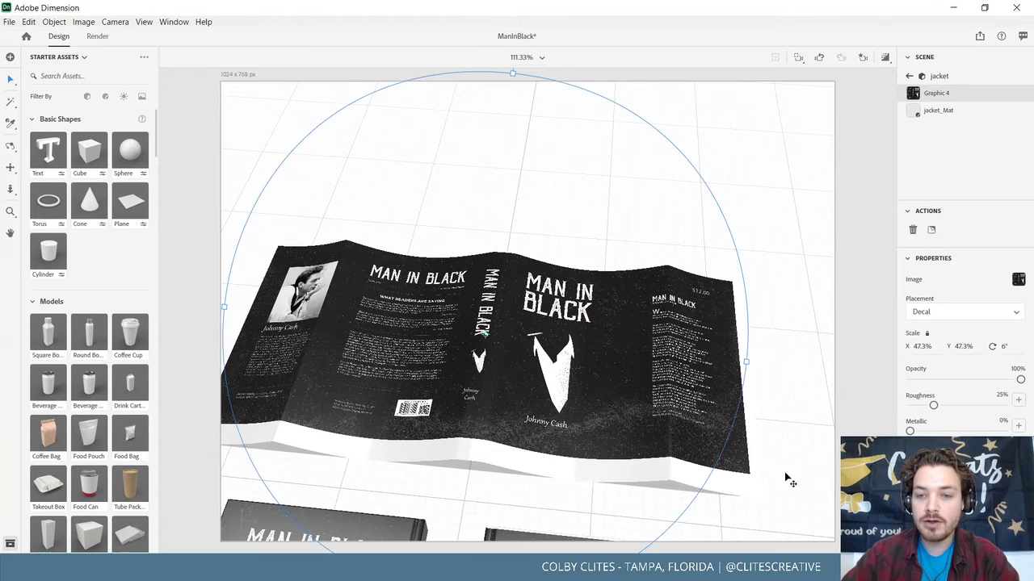
{"action": "left_click_drag", "start_coordinate": [707, 482], "coordinate": [719, 493]}
{"action": "left_click_drag", "start_coordinate": [626, 396], "coordinate": [622, 389]}
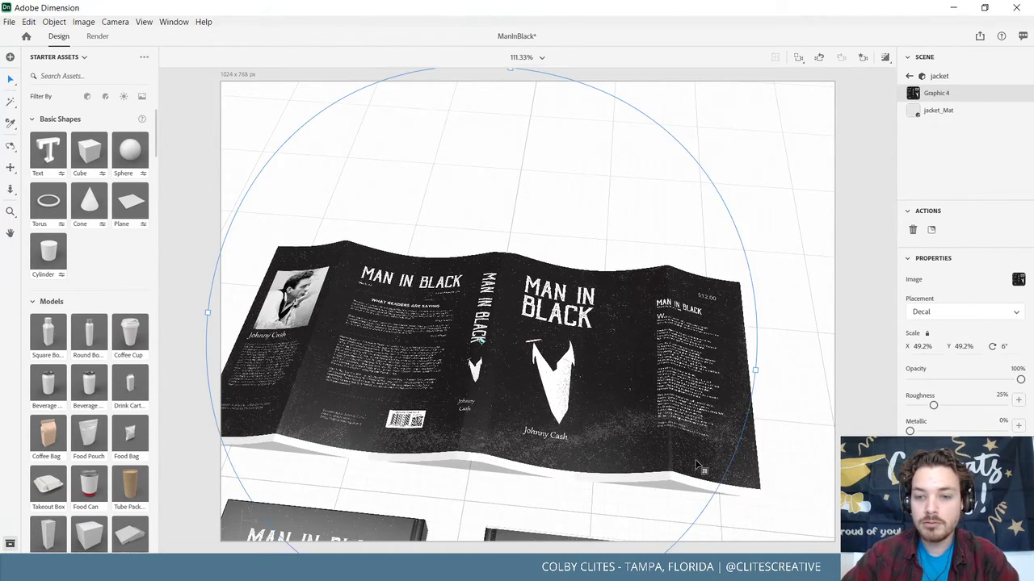
{"action": "left_click_drag", "start_coordinate": [696, 463], "coordinate": [735, 473]}
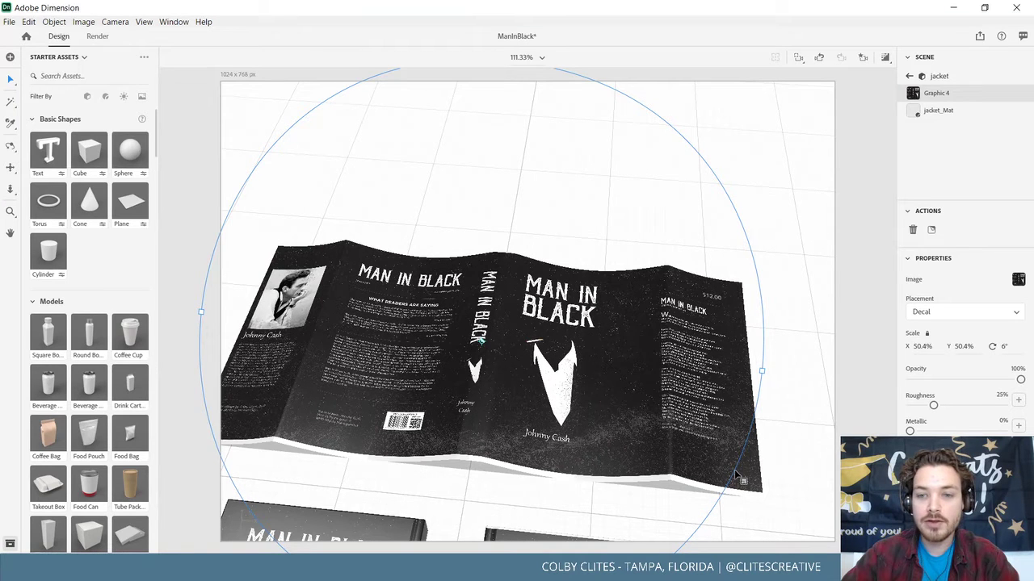
{"action": "left_click_drag", "start_coordinate": [634, 395], "coordinate": [634, 398]}
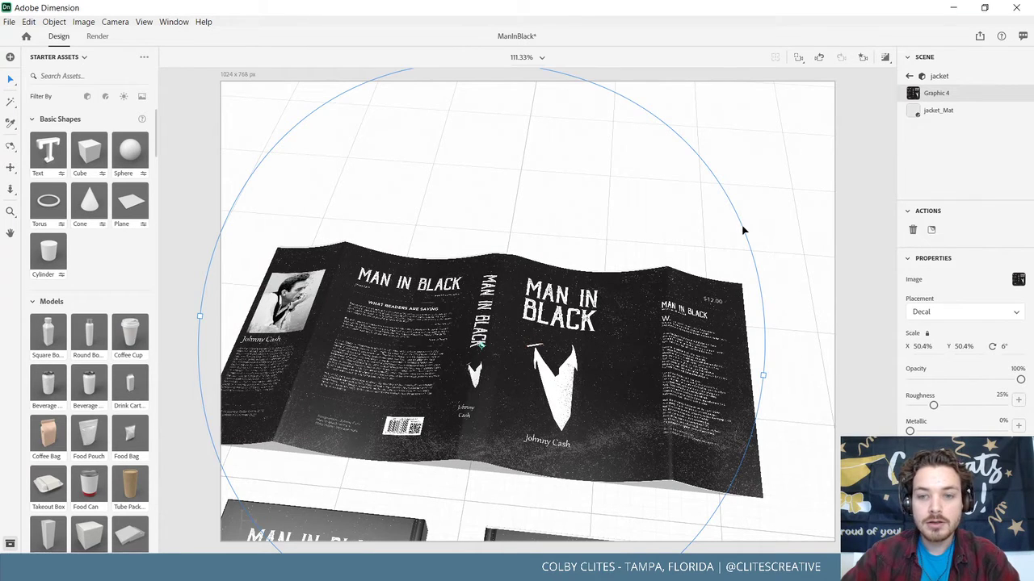
Shift the dust jacket graphic to line up its panels with the folds and enlarge it to about 51.4%.
{"action": "left_click_drag", "start_coordinate": [651, 360], "coordinate": [653, 363]}
{"action": "left_click_drag", "start_coordinate": [650, 359], "coordinate": [674, 353]}
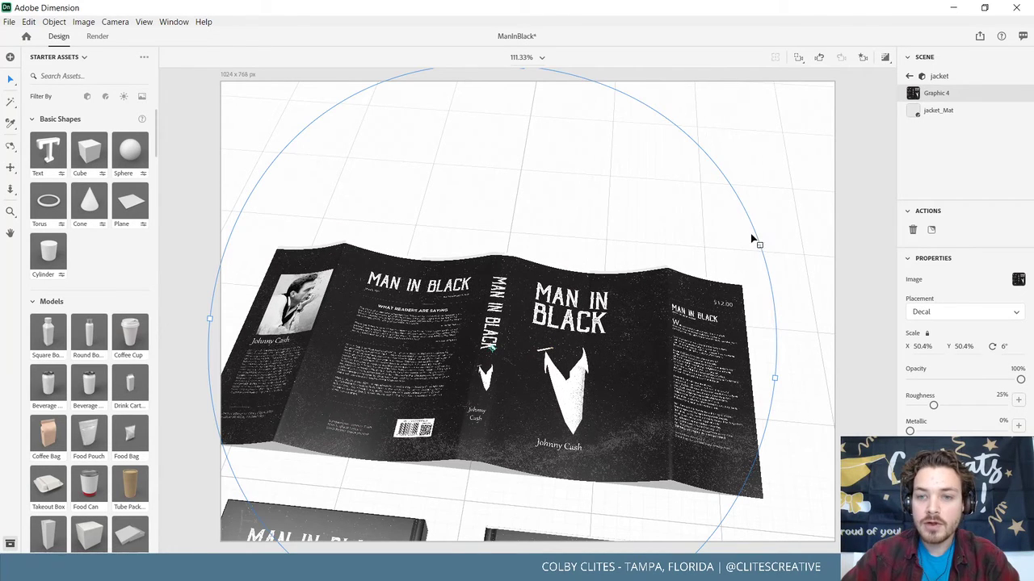
{"action": "left_click_drag", "start_coordinate": [757, 236], "coordinate": [764, 238]}
{"action": "left_click_drag", "start_coordinate": [644, 335], "coordinate": [645, 339]}
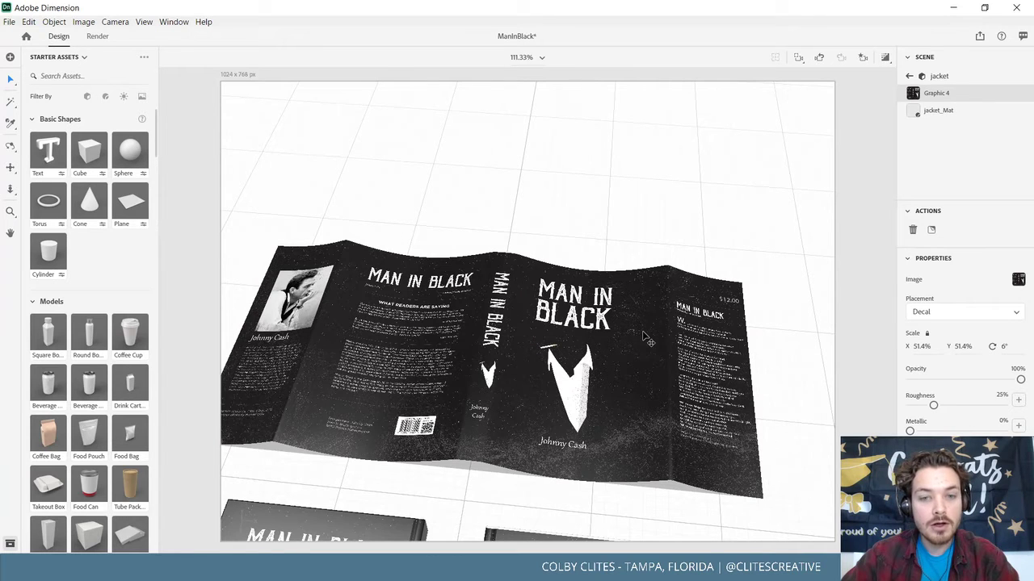
{"action": "left_click_drag", "start_coordinate": [646, 339], "coordinate": [647, 339]}
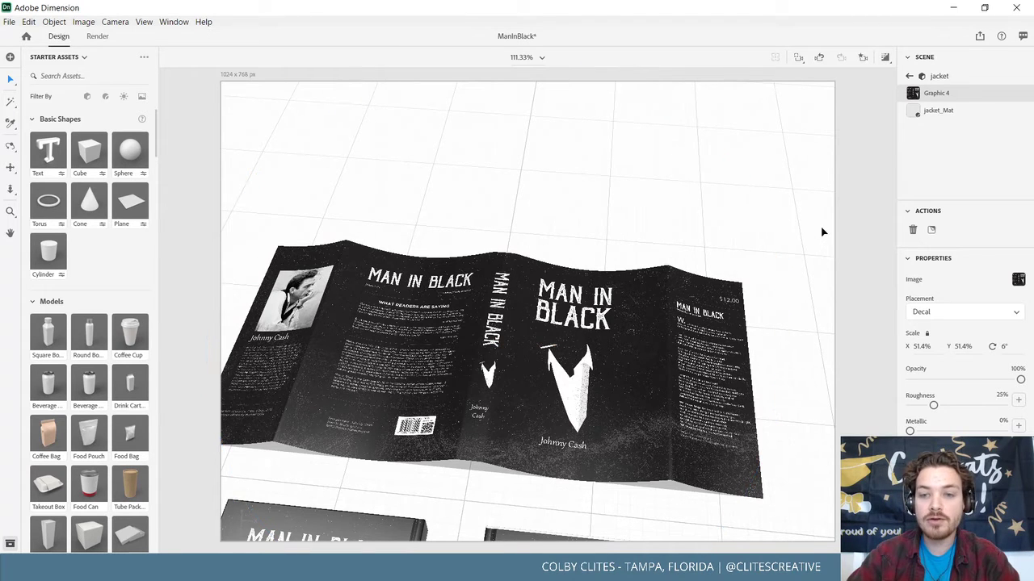
Deselect the dust jacket graphic, check the jacket from an angle and save the ManInBlack project.
{"action": "left_click", "coordinate": [789, 307]}
{"action": "left_click_drag", "start_coordinate": [727, 303], "coordinate": [787, 296]}
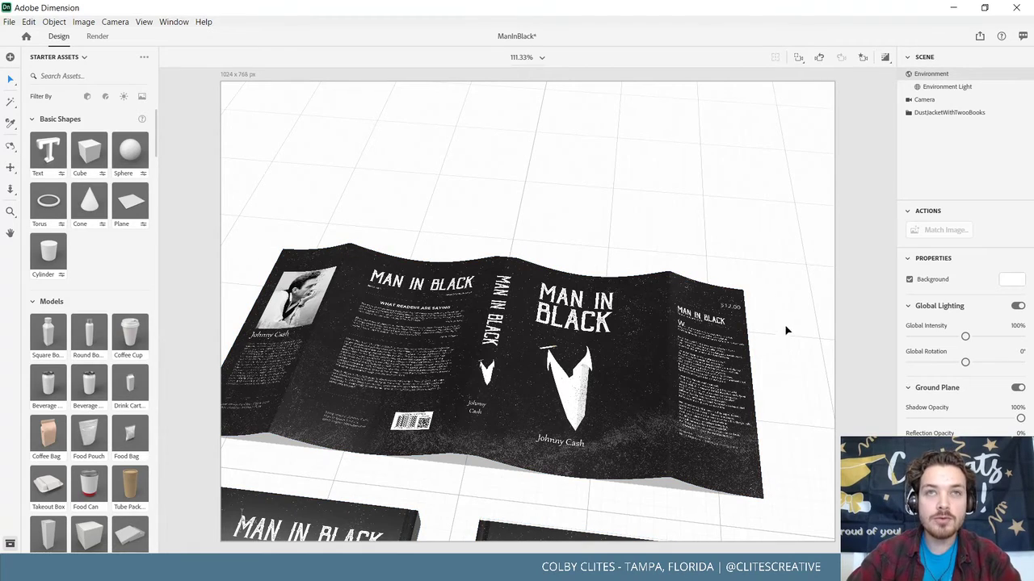
{"action": "right_click_drag", "start_coordinate": [776, 346], "coordinate": [731, 319]}
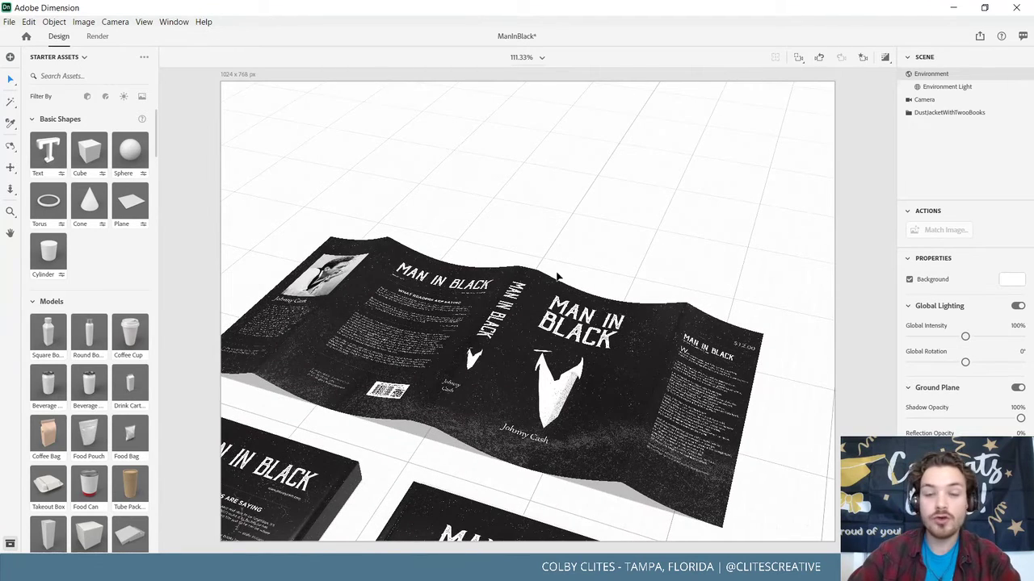
{"action": "left_click", "coordinate": [6, 23]}
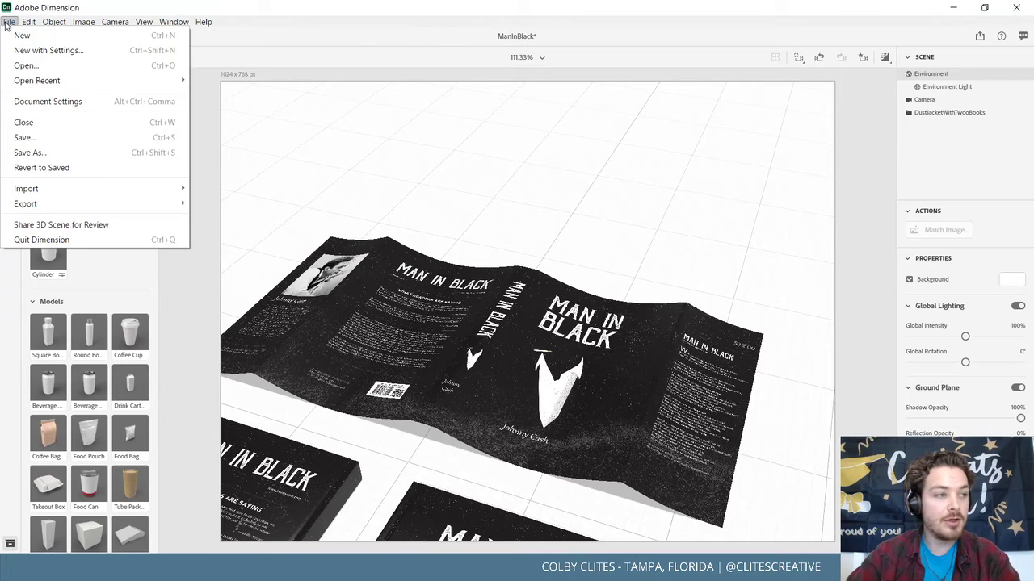
{"action": "left_click", "coordinate": [39, 137]}
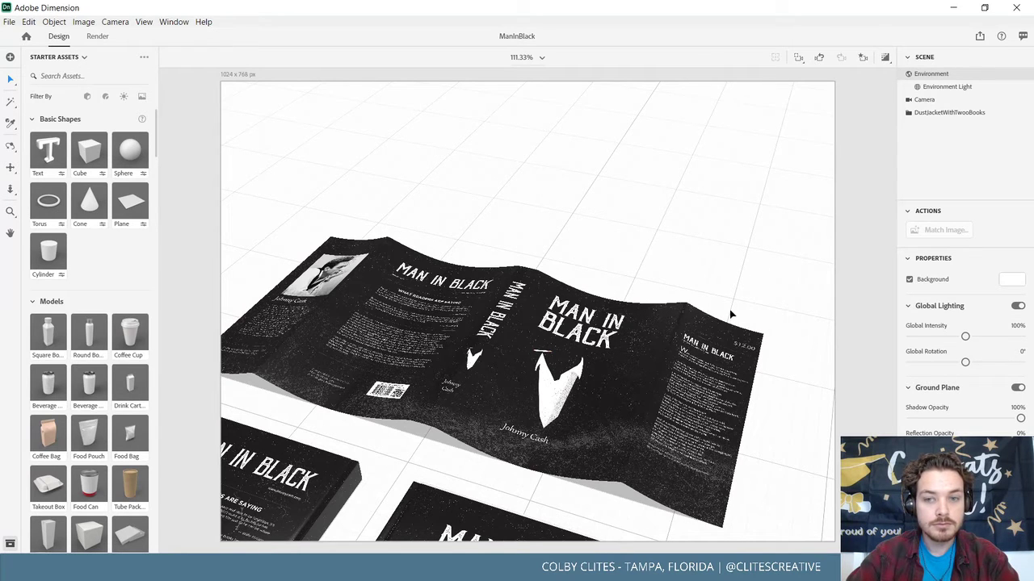
Inspect the books from a low angle and check the cover_inside_right part of the DustJacketWithTwooBooks group.
{"action": "right_click_drag", "start_coordinate": [729, 314], "coordinate": [703, 254]}
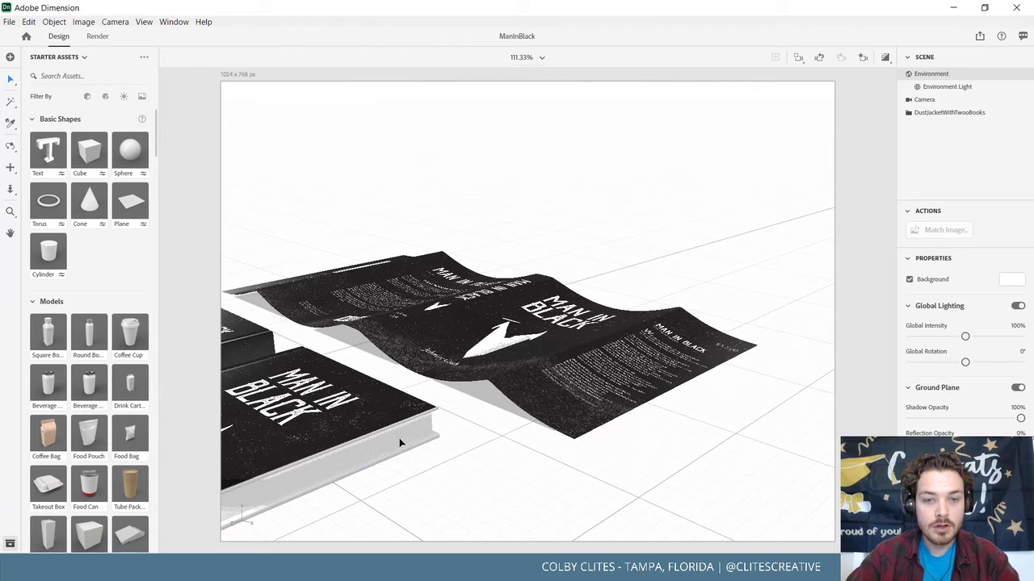
{"action": "mouse_move", "coordinate": [692, 446]}
{"action": "right_mouse_down"}
{"action": "mouse_move", "coordinate": [734, 450]}
{"action": "mouse_move", "coordinate": [734, 425]}
{"action": "mouse_move", "coordinate": [717, 419]}
{"action": "mouse_move", "coordinate": [691, 436]}
{"action": "right_mouse_up"}
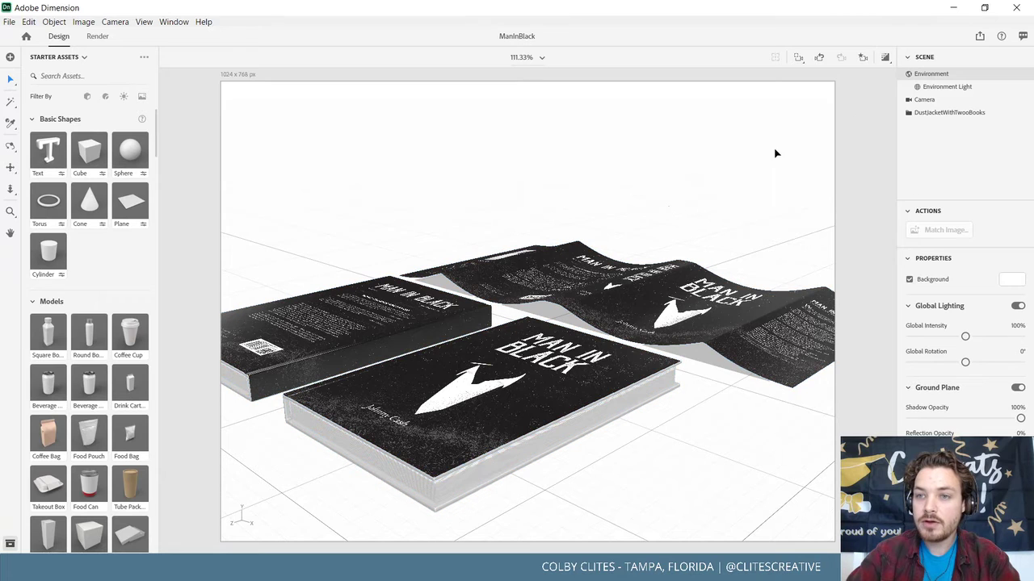
{"action": "left_click", "coordinate": [606, 414]}
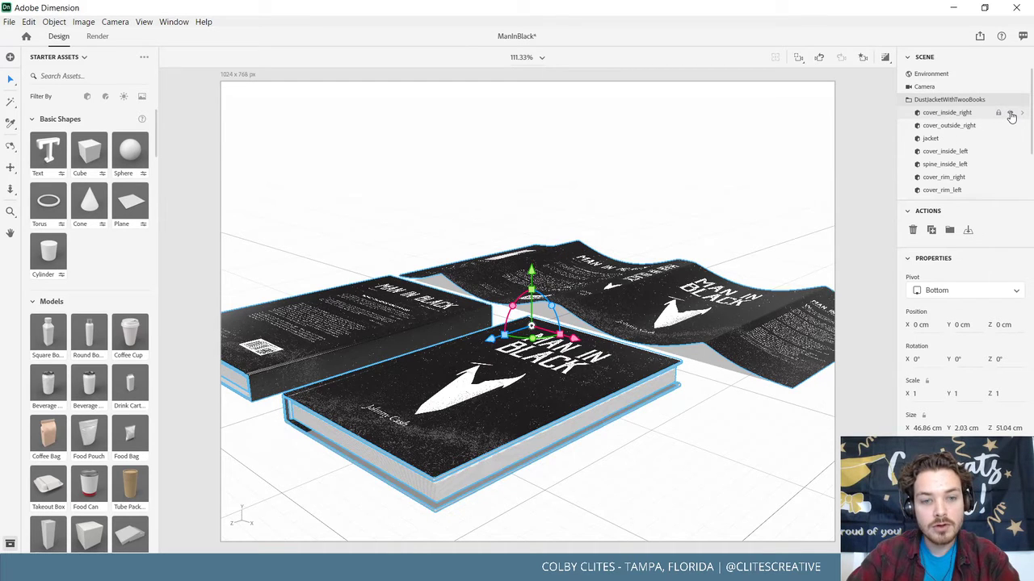
{"action": "left_click", "coordinate": [946, 118]}
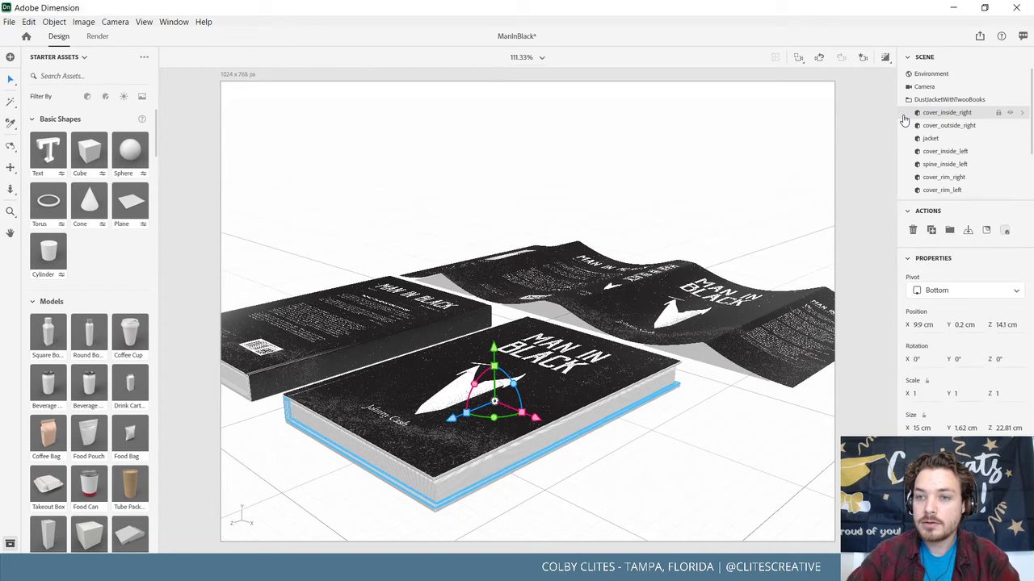
{"action": "double_click", "coordinate": [953, 113]}
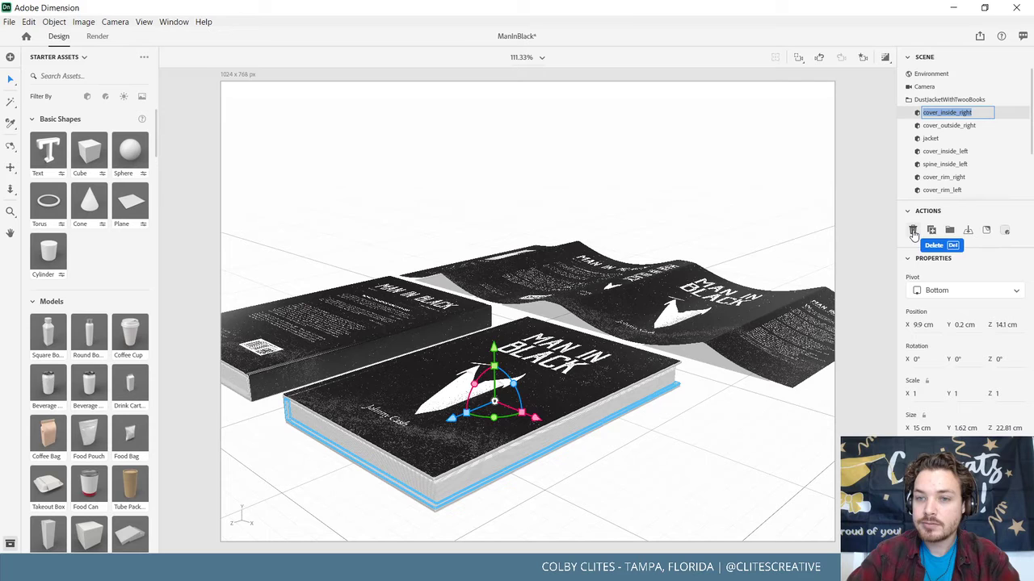
{"action": "left_click", "coordinate": [610, 188]}
Frame both books and the whole unfolded dust jacket together in the camera view from a raised angle.
{"action": "left_click", "coordinate": [350, 166]}
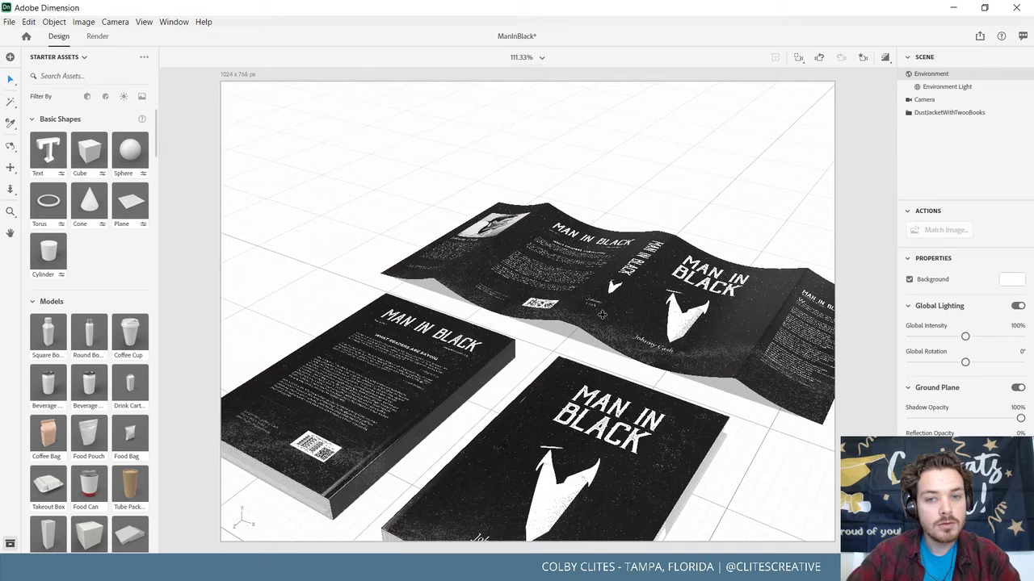
{"action": "scroll", "coordinate": [604, 323], "scroll_direction": "up", "scroll_amount": 3}
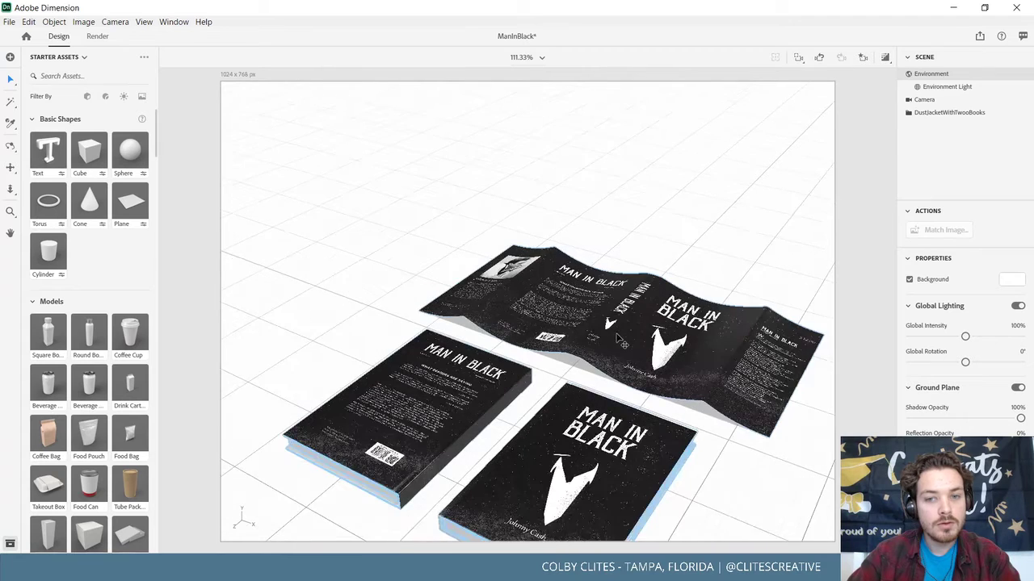
{"action": "scroll", "coordinate": [699, 434], "scroll_direction": "down", "scroll_amount": 3}
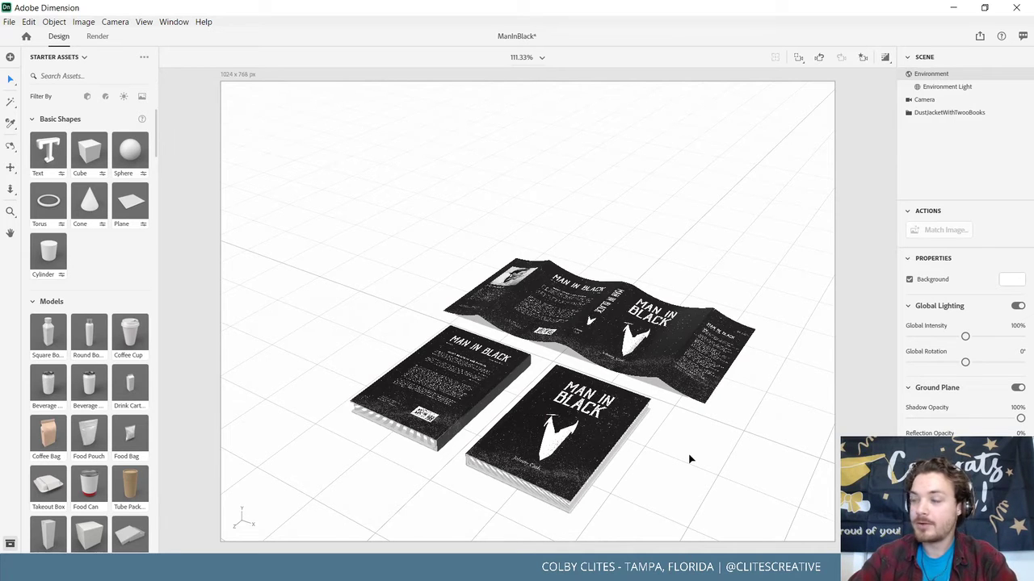
{"action": "scroll", "coordinate": [690, 459], "scroll_direction": "down", "scroll_amount": 1}
{"action": "scroll", "coordinate": [685, 459], "scroll_direction": "up", "scroll_amount": 2}
{"action": "scroll", "coordinate": [679, 458], "scroll_direction": "up", "scroll_amount": 1}
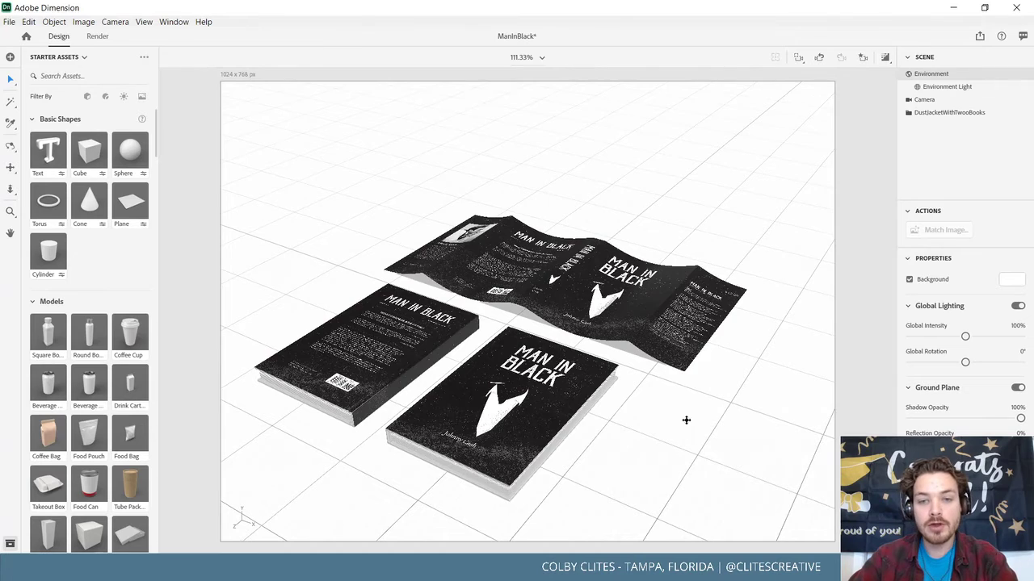
{"action": "middle_click_drag", "start_coordinate": [686, 420], "coordinate": [627, 397]}
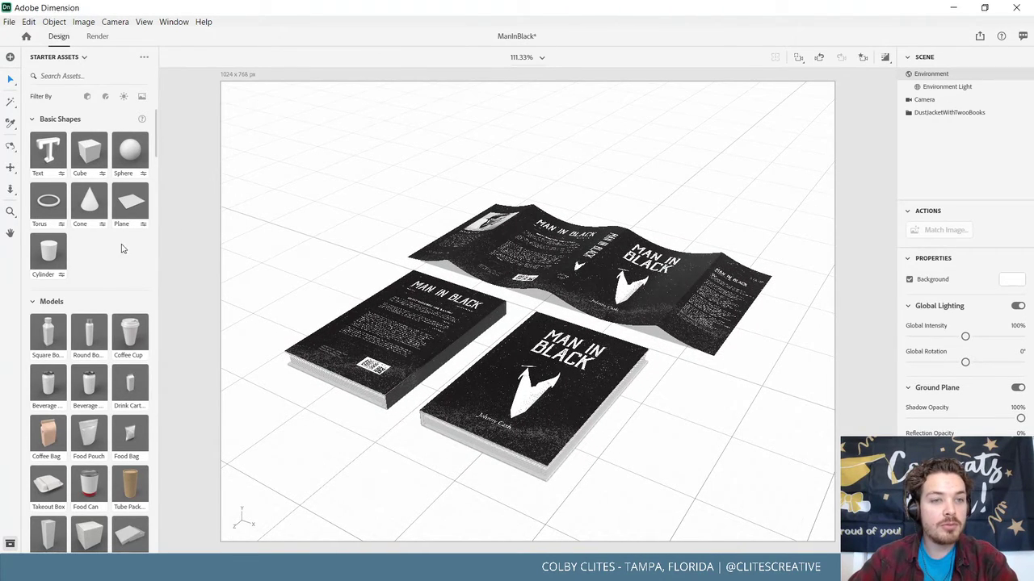
{"action": "scroll", "coordinate": [120, 242], "scroll_direction": "down", "scroll_amount": 10}
{"action": "scroll", "coordinate": [111, 229], "scroll_direction": "up", "scroll_amount": 12}
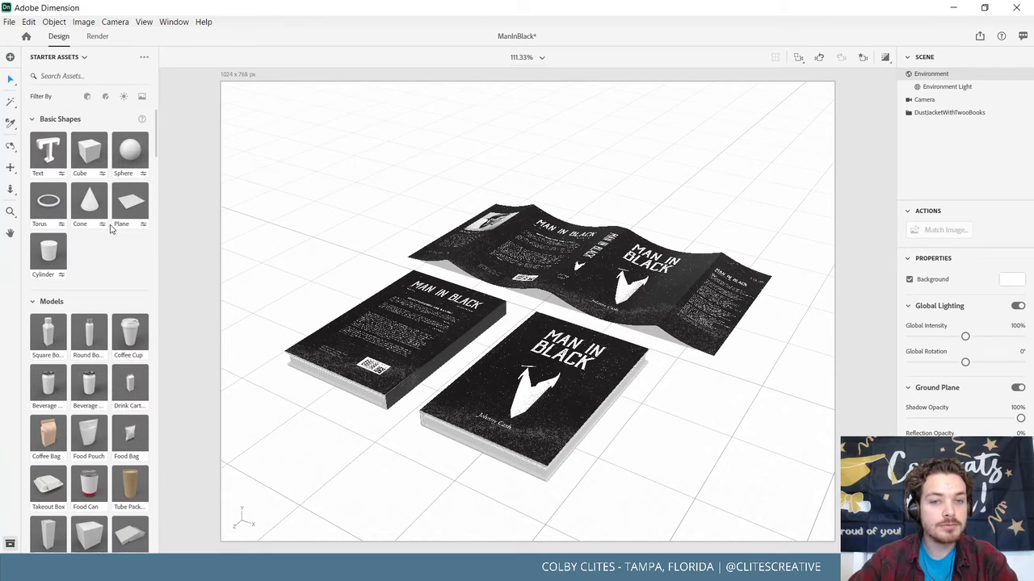
{"action": "left_click", "coordinate": [8, 22]}
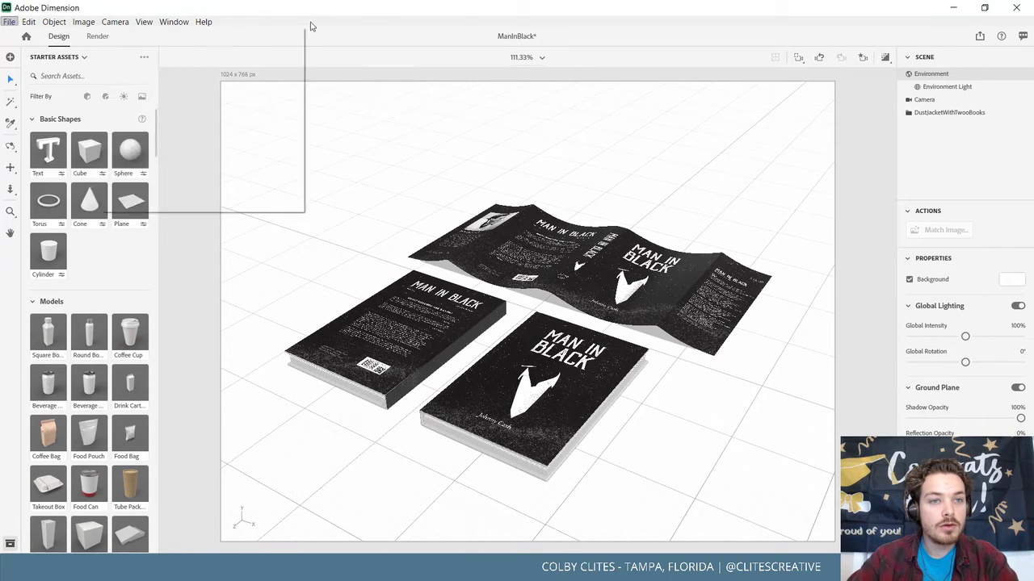
Switch to Adobe Stock in the browser and set the search category to Images, ready for a search term.
{"action": "mouse_move", "coordinate": [448, 569]}
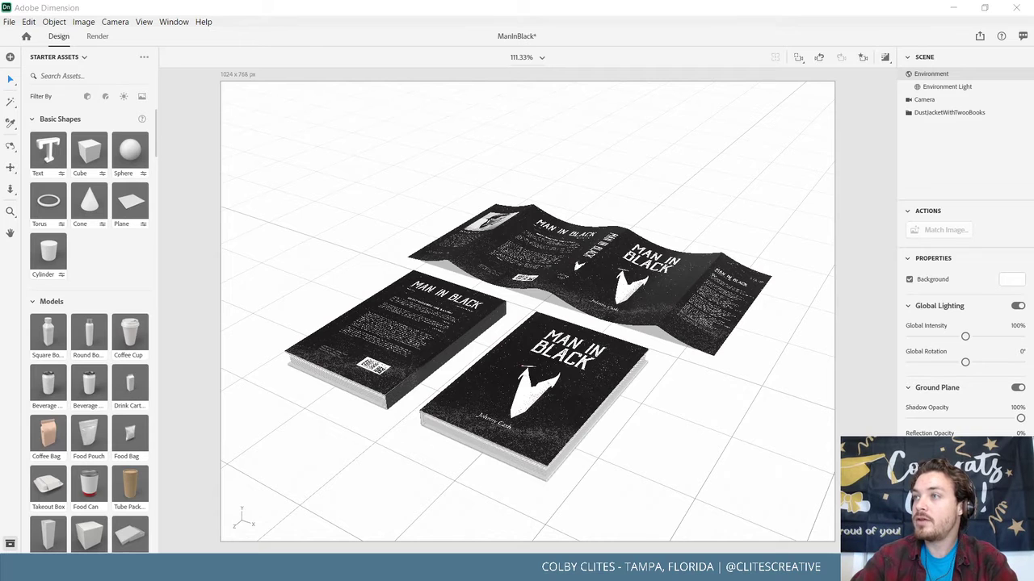
{"action": "key", "text": "alt+Tab"}
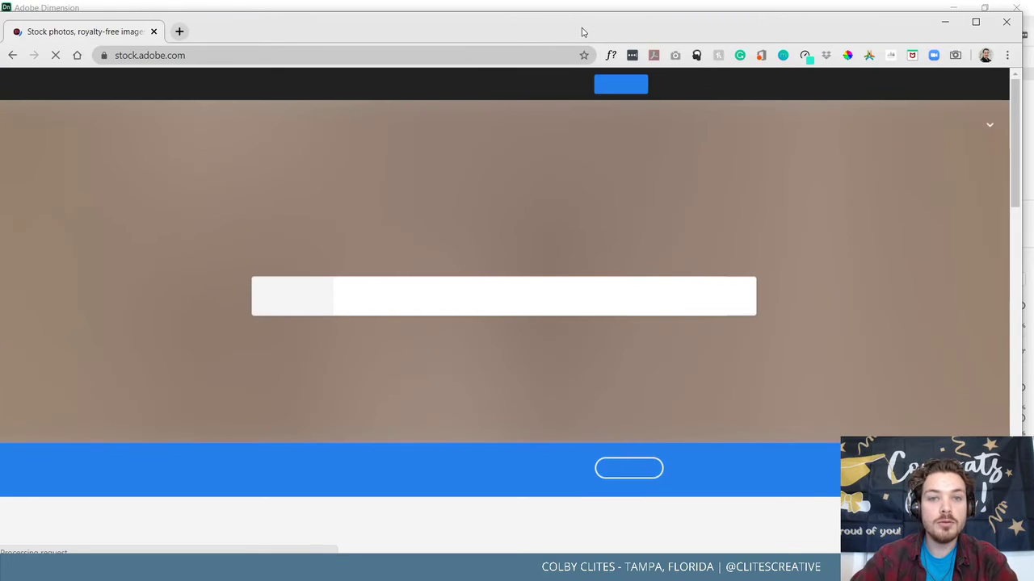
{"action": "left_click_drag", "start_coordinate": [422, 28], "coordinate": [413, 11]}
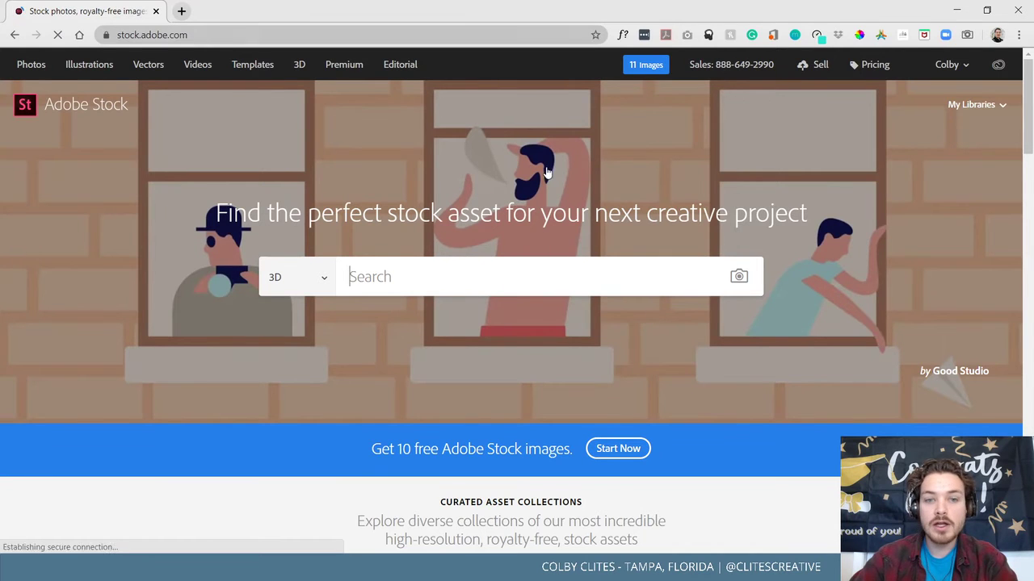
{"action": "scroll", "coordinate": [727, 233], "scroll_direction": "down", "scroll_amount": 8}
{"action": "scroll", "coordinate": [729, 233], "scroll_direction": "up", "scroll_amount": 8}
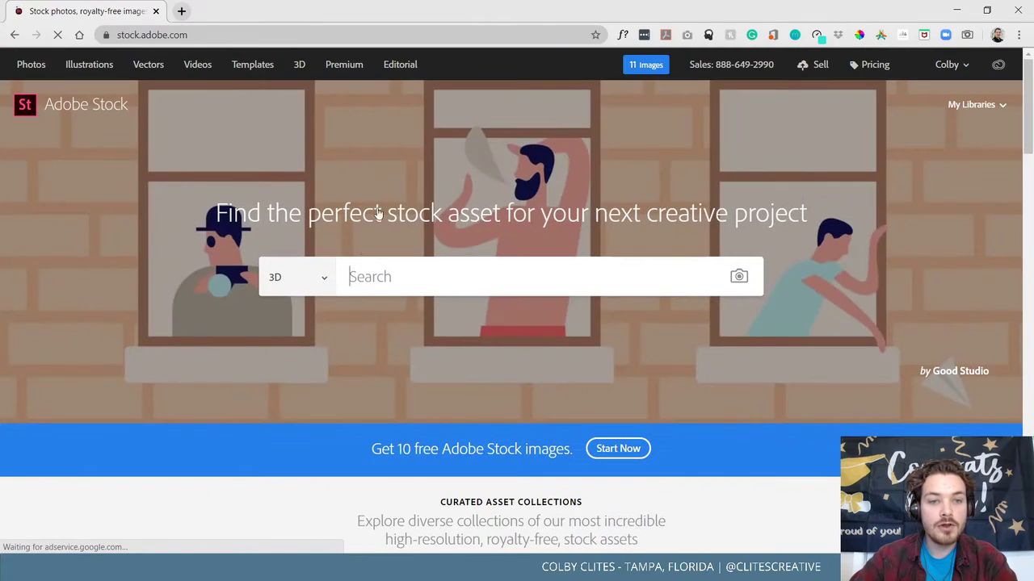
{"action": "left_click", "coordinate": [309, 280]}
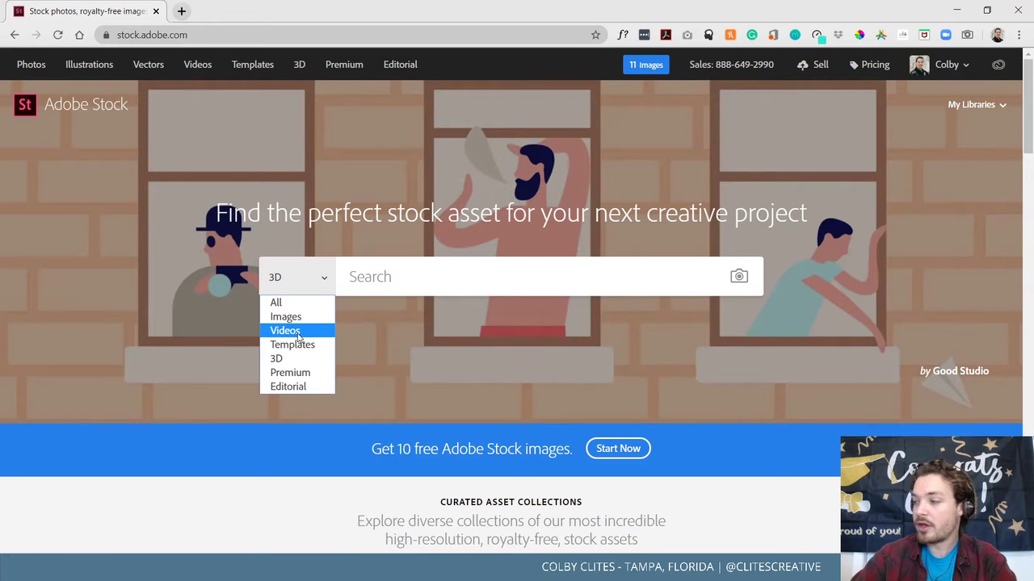
{"action": "left_click", "coordinate": [285, 317]}
{"action": "left_click", "coordinate": [424, 280]}
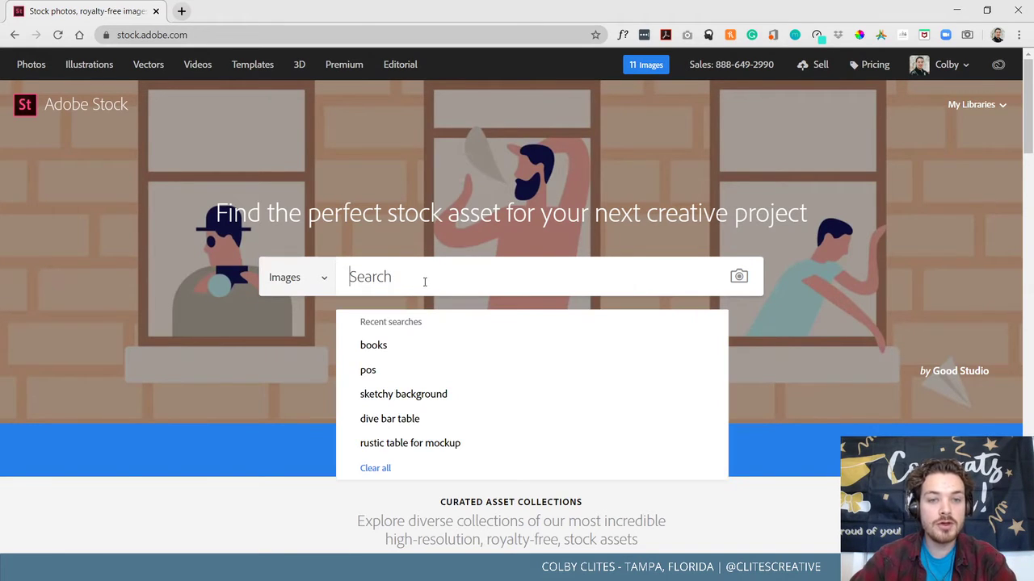
Switch back to Adobe Dimension and reframe the books and dust jacket from a steeper overhead angle.
{"action": "left_click", "coordinate": [955, 10]}
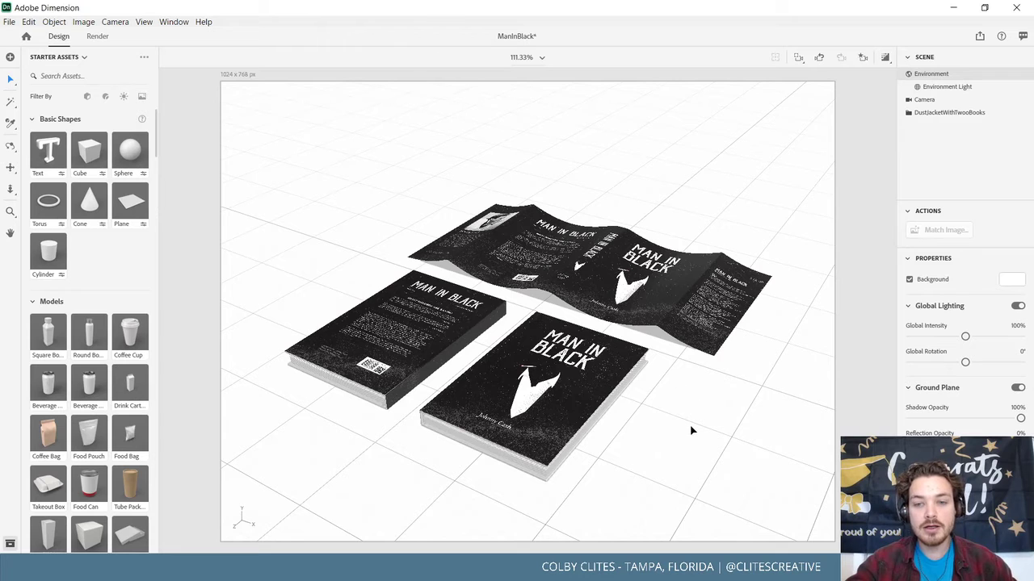
{"action": "right_click_drag", "start_coordinate": [656, 394], "coordinate": [655, 362]}
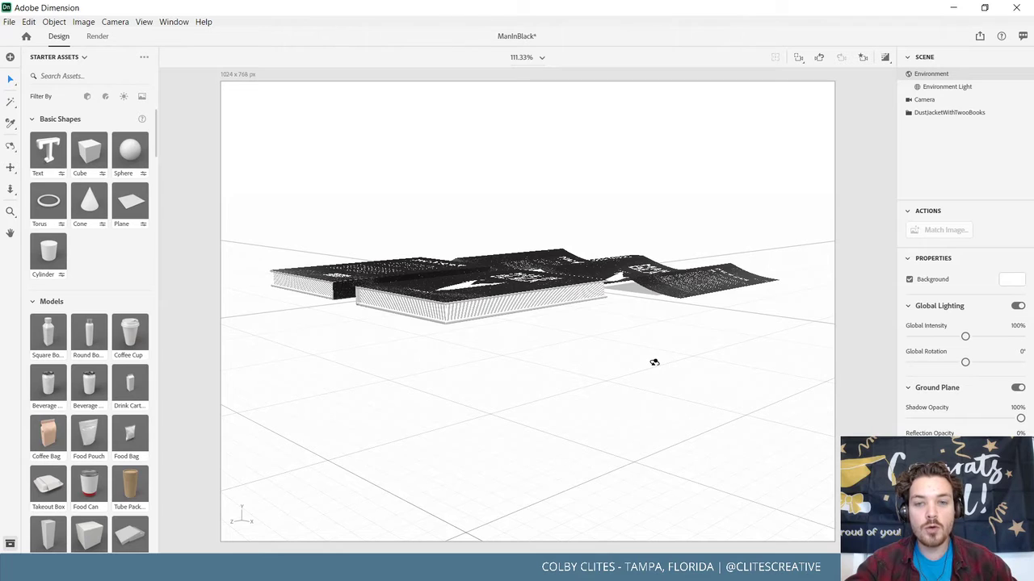
{"action": "mouse_move", "coordinate": [655, 362]}
{"action": "right_mouse_down"}
{"action": "mouse_move", "coordinate": [688, 448]}
{"action": "mouse_move", "coordinate": [721, 495]}
{"action": "mouse_move", "coordinate": [692, 458]}
{"action": "mouse_move", "coordinate": [721, 435]}
{"action": "right_mouse_up"}
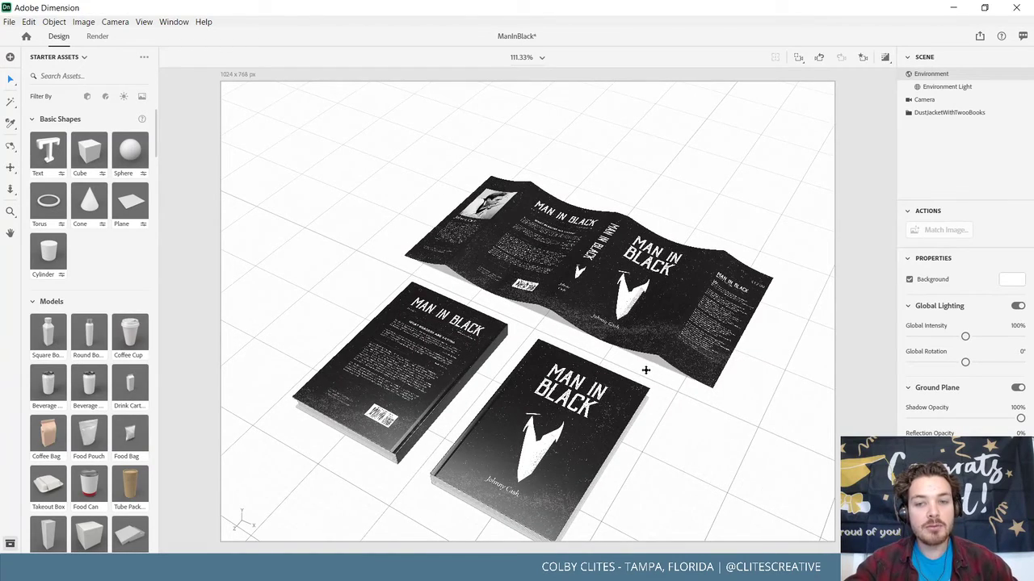
{"action": "right_click_drag", "start_coordinate": [645, 370], "coordinate": [677, 379]}
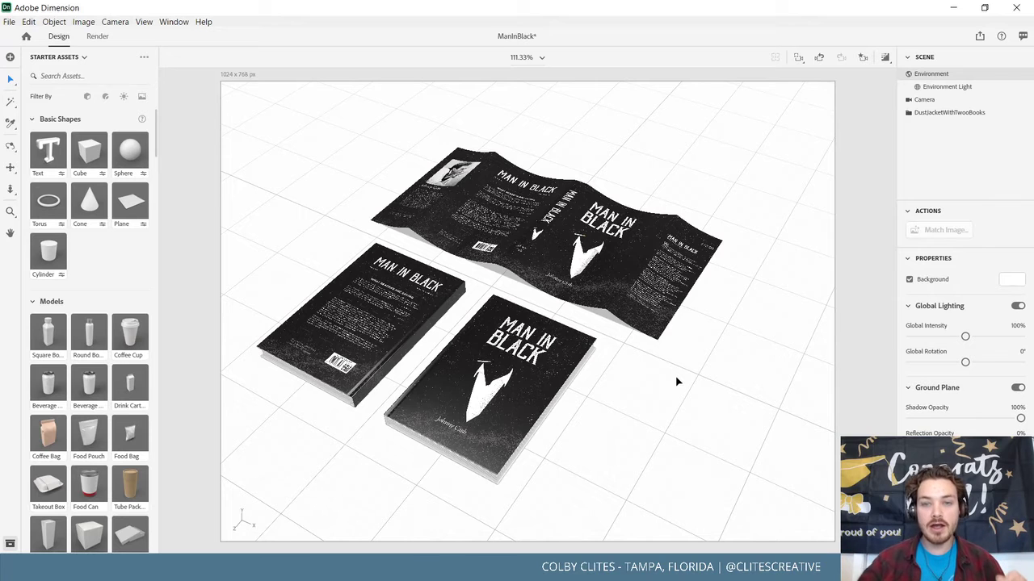
{"action": "right_click_drag", "start_coordinate": [670, 392], "coordinate": [678, 395]}
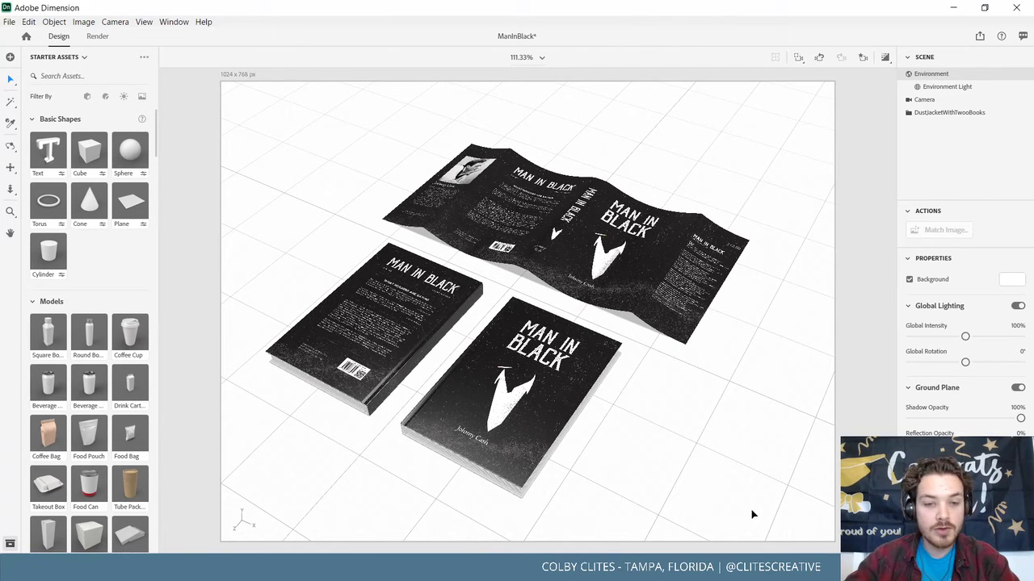
Switch to Adobe Stock in the browser, search images for "rusted metal" and look through the results.
{"action": "left_click", "coordinate": [560, 524]}
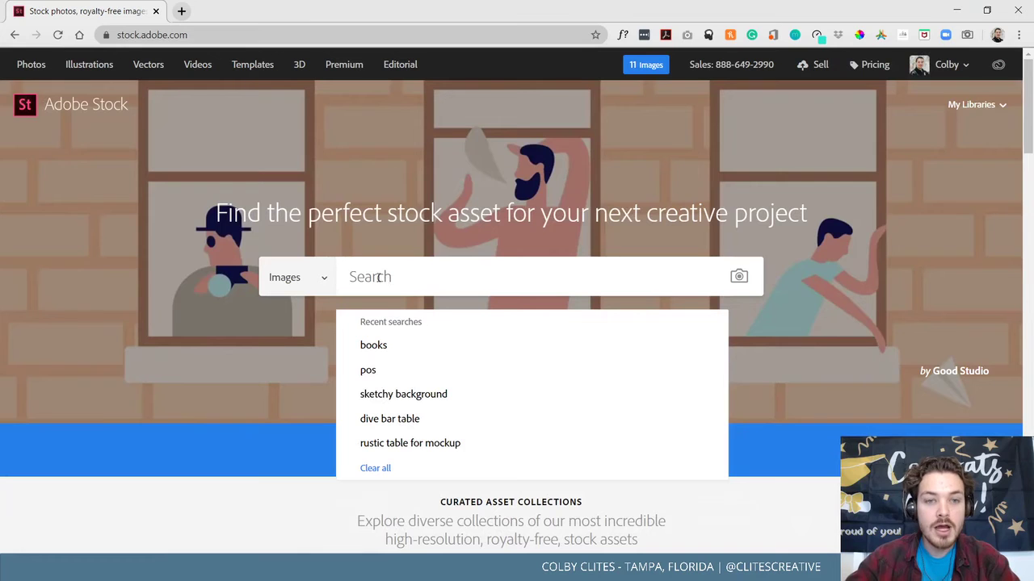
{"action": "type", "text": "rusted meta"}
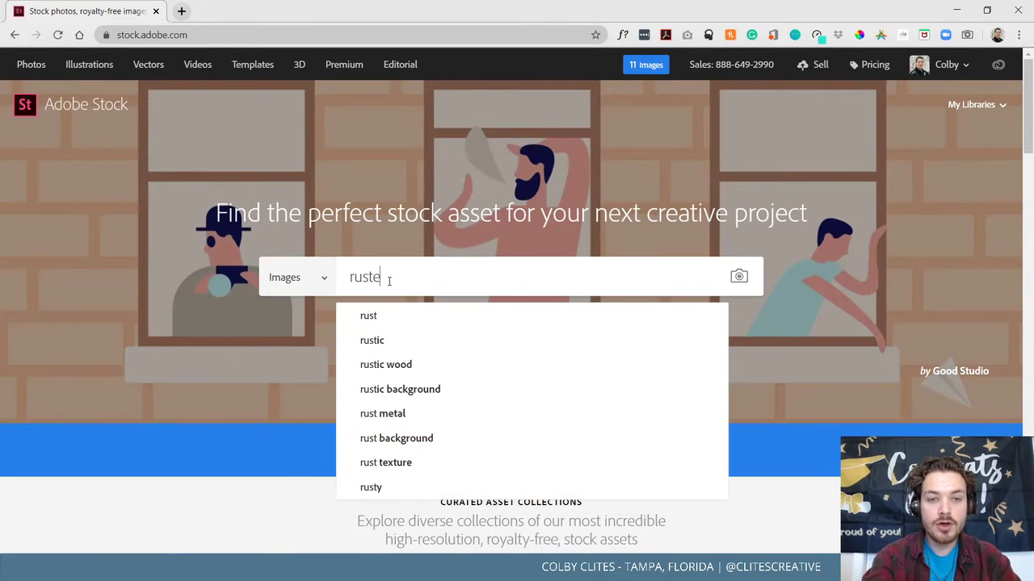
{"action": "type", "text": "l"}
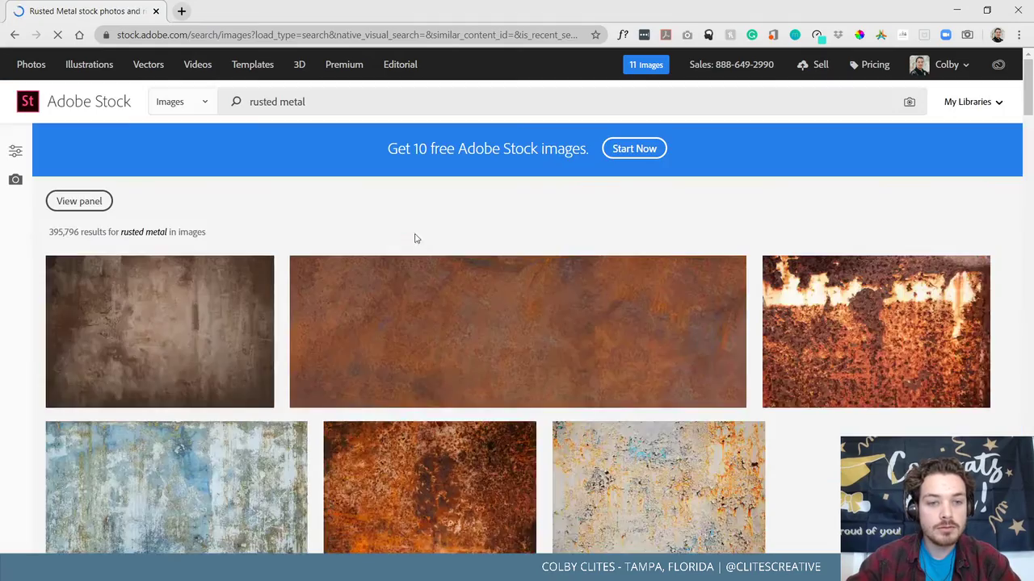
{"action": "scroll", "coordinate": [372, 230], "scroll_direction": "down", "scroll_amount": 3}
{"action": "scroll", "coordinate": [369, 226], "scroll_direction": "down", "scroll_amount": 10}
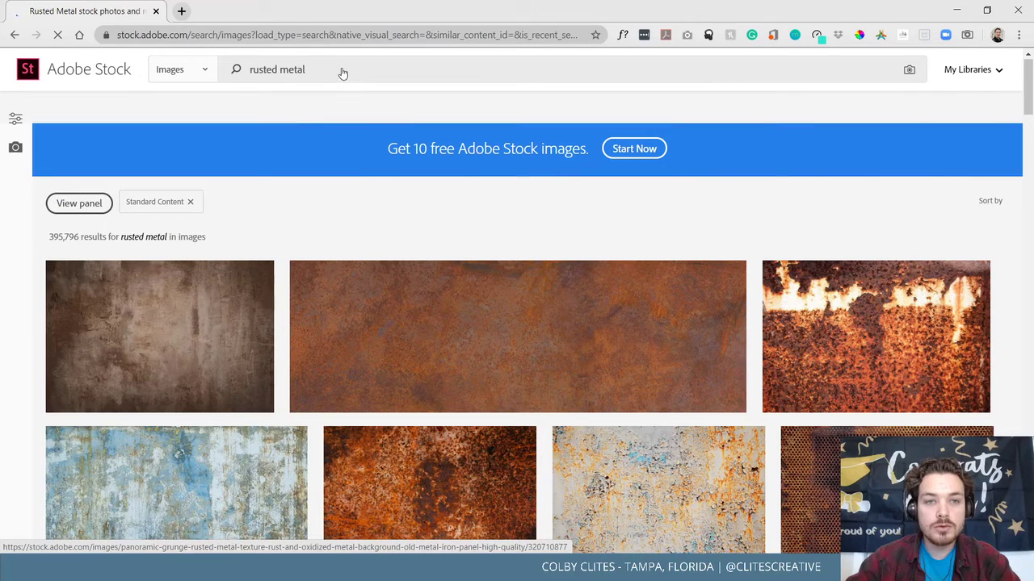
Refine the image search to "rusted metal angle" and look through the results for a usable background.
{"action": "left_click", "coordinate": [328, 102]}
{"action": "type", "text": "ang"}
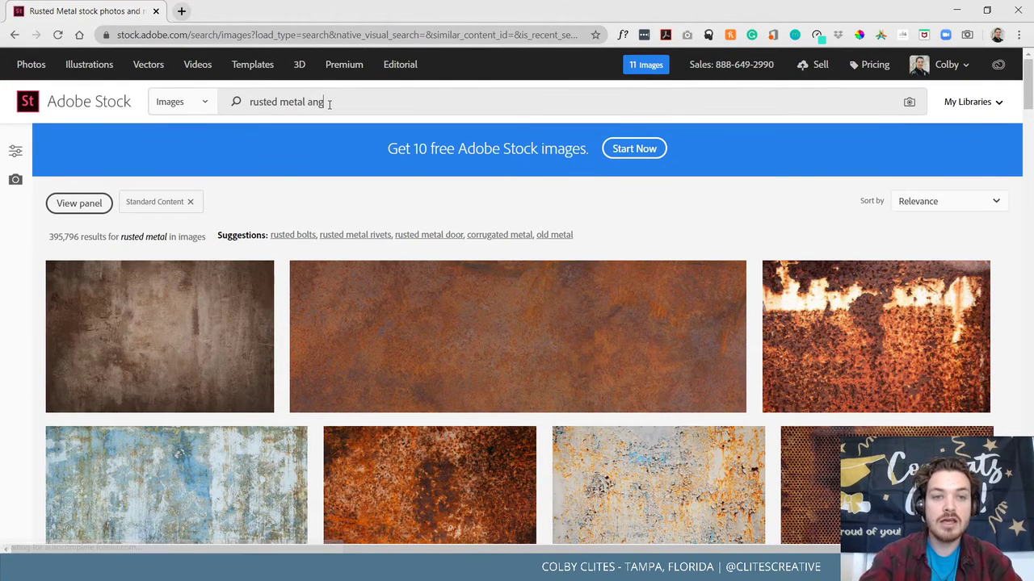
{"action": "type", "text": "le"}
{"action": "key", "text": "Return"}
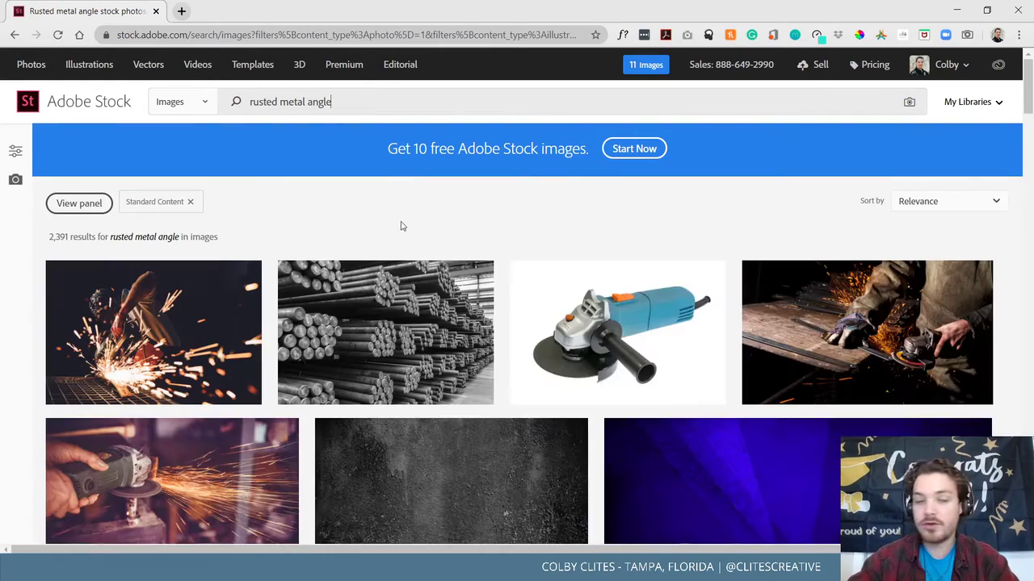
{"action": "scroll", "coordinate": [375, 217], "scroll_direction": "down", "scroll_amount": 8}
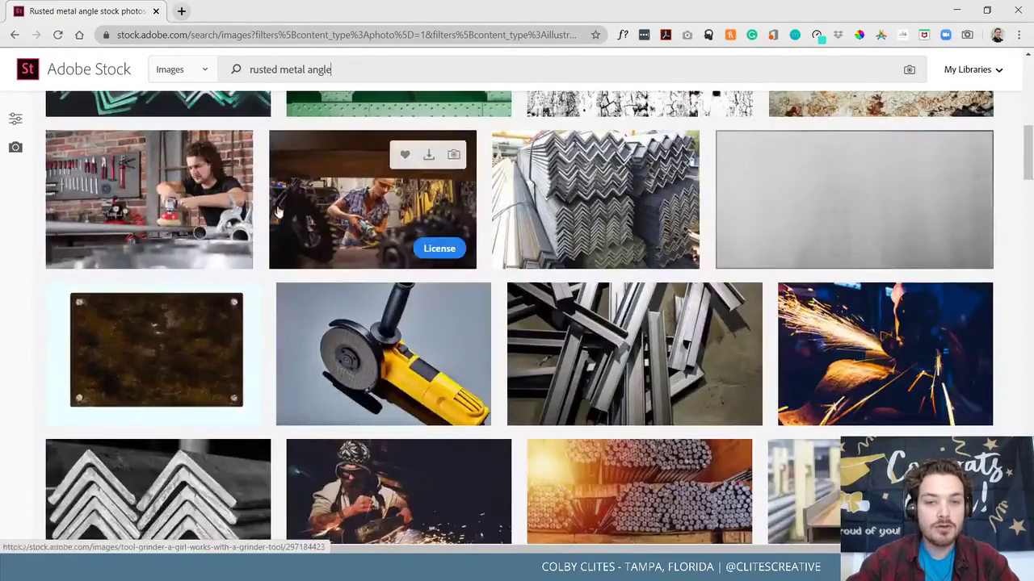
{"action": "scroll", "coordinate": [454, 303], "scroll_direction": "up", "scroll_amount": 8}
Replace the search term with "dark wood table" and run the image search.
{"action": "left_click", "coordinate": [357, 107]}
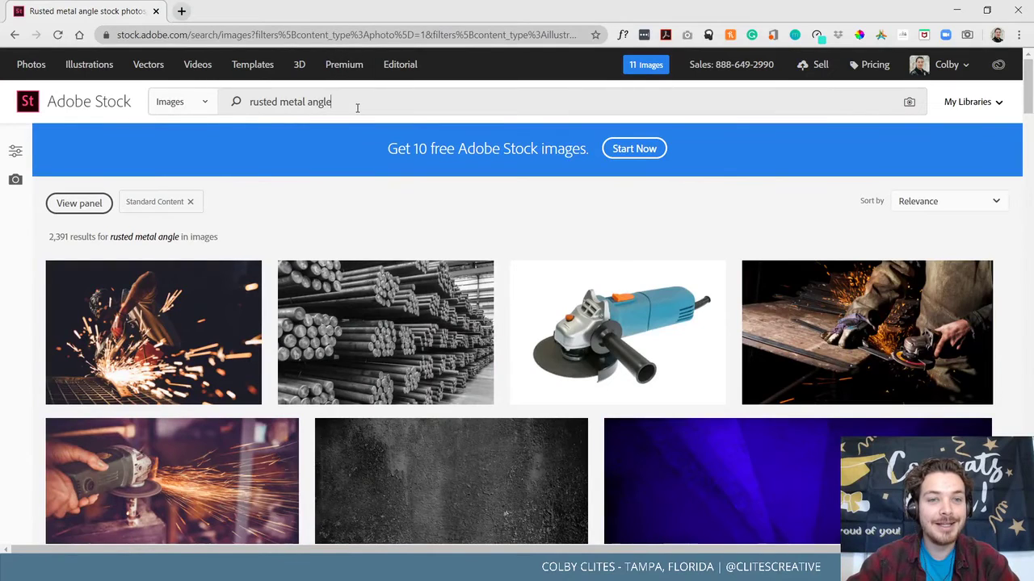
{"action": "triple_click", "coordinate": [357, 102]}
{"action": "type", "text": "wood"}
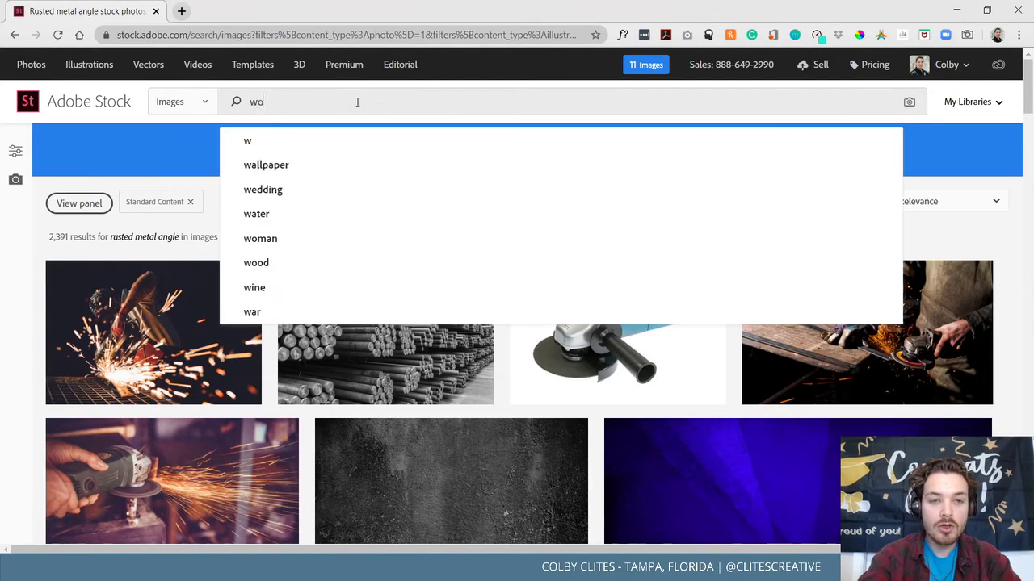
{"action": "key", "text": "BackSpace"}
{"action": "key", "text": "BackSpace"}
{"action": "key", "text": "BackSpace"}
{"action": "key", "text": "BackSpace"}
{"action": "type", "text": "dark"}
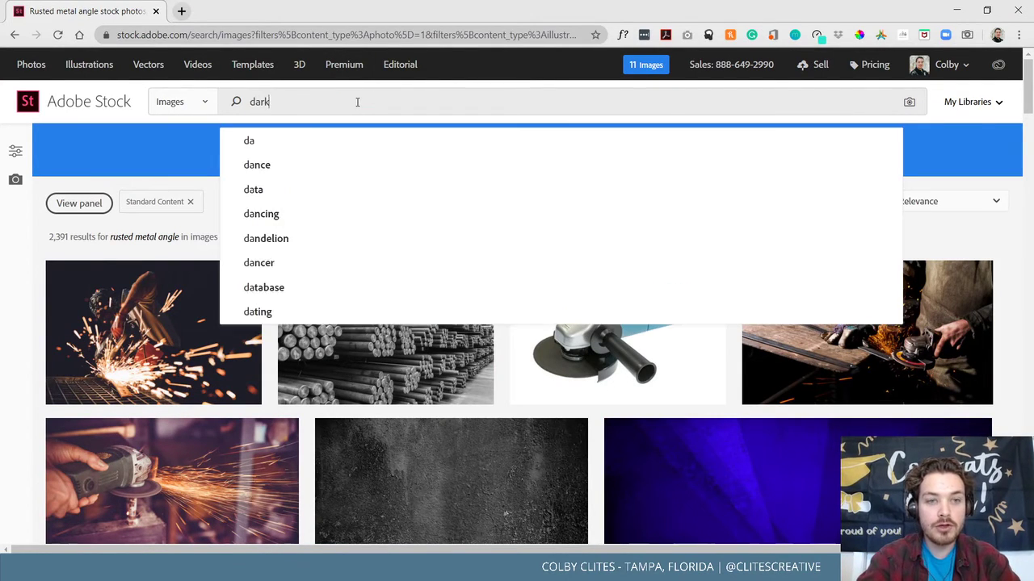
{"action": "type", "text": " wood tab"}
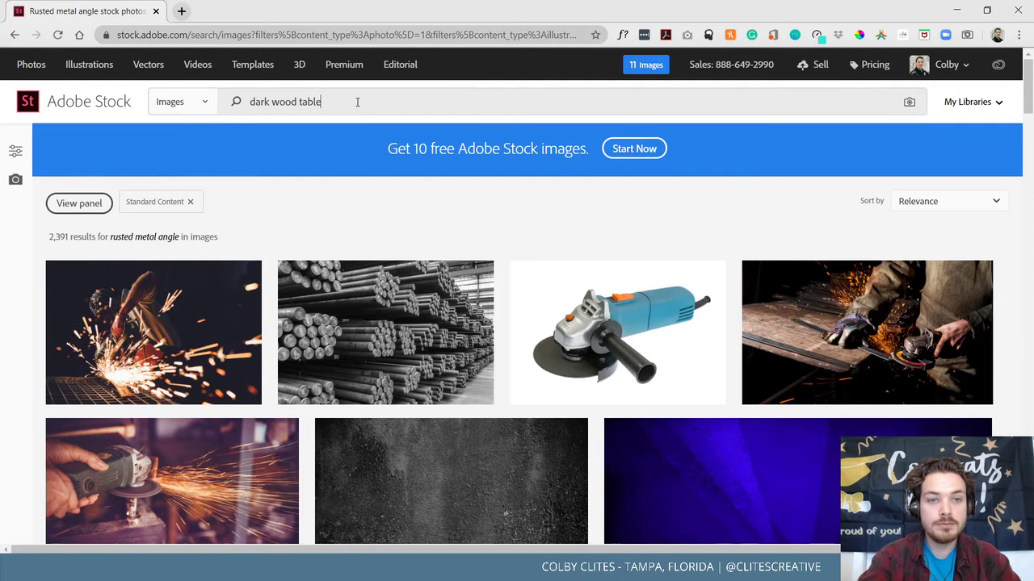
{"action": "type", "text": "le"}
{"action": "key", "text": "Return"}
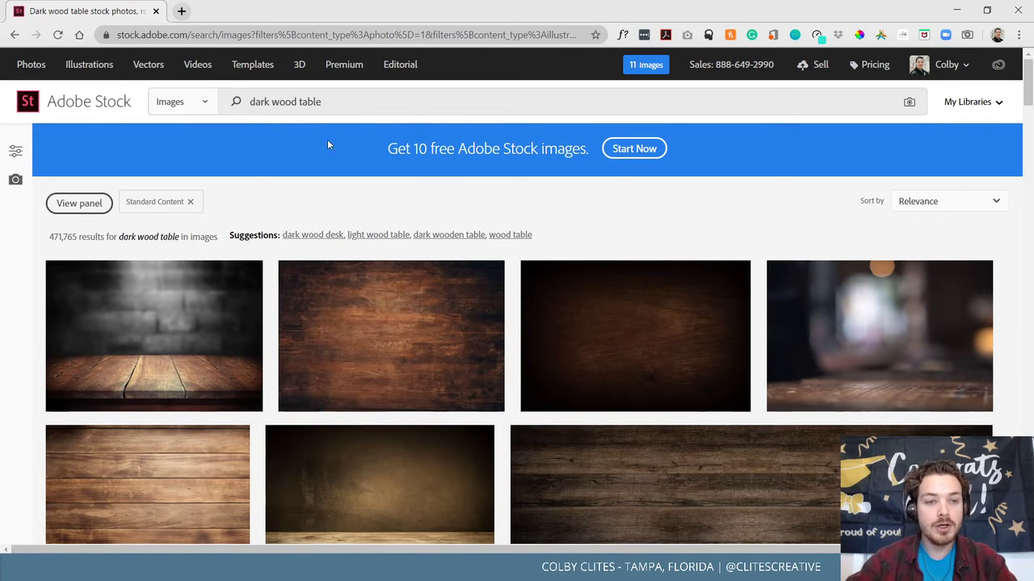
Look through the dark wood table results for a tabletop photo whose perspective suits the book mockup.
{"action": "scroll", "coordinate": [466, 358], "scroll_direction": "down", "scroll_amount": 1}
{"action": "scroll", "coordinate": [466, 358], "scroll_direction": "down", "scroll_amount": 3}
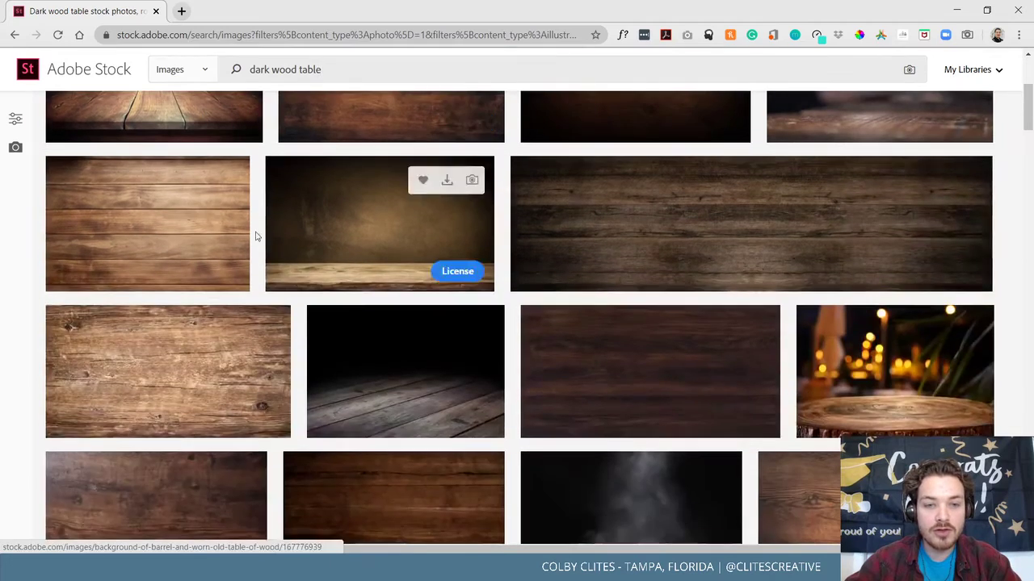
{"action": "scroll", "coordinate": [145, 245], "scroll_direction": "up", "scroll_amount": 3}
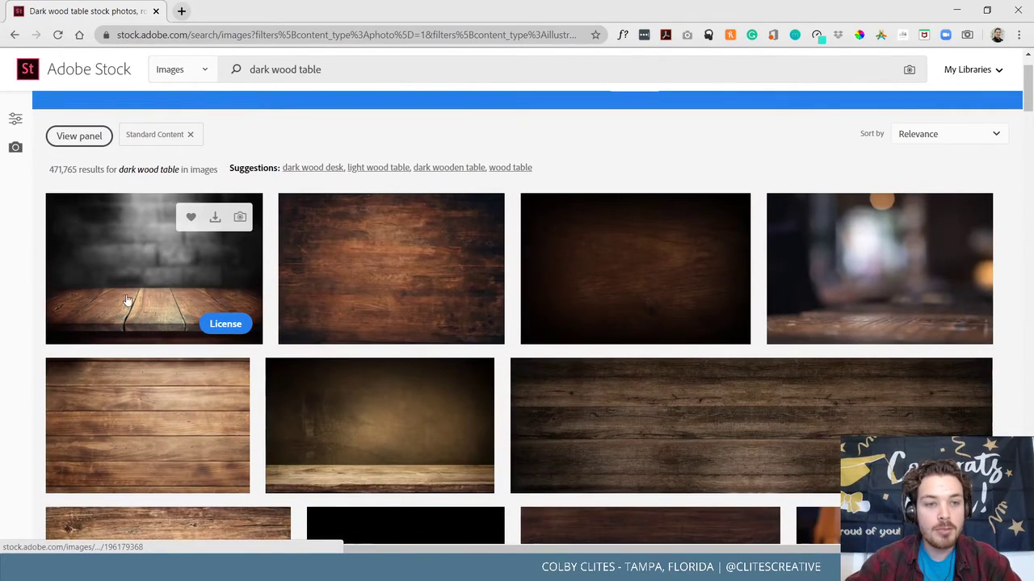
{"action": "scroll", "coordinate": [768, 366], "scroll_direction": "down", "scroll_amount": 5}
{"action": "scroll", "coordinate": [768, 366], "scroll_direction": "down", "scroll_amount": 3}
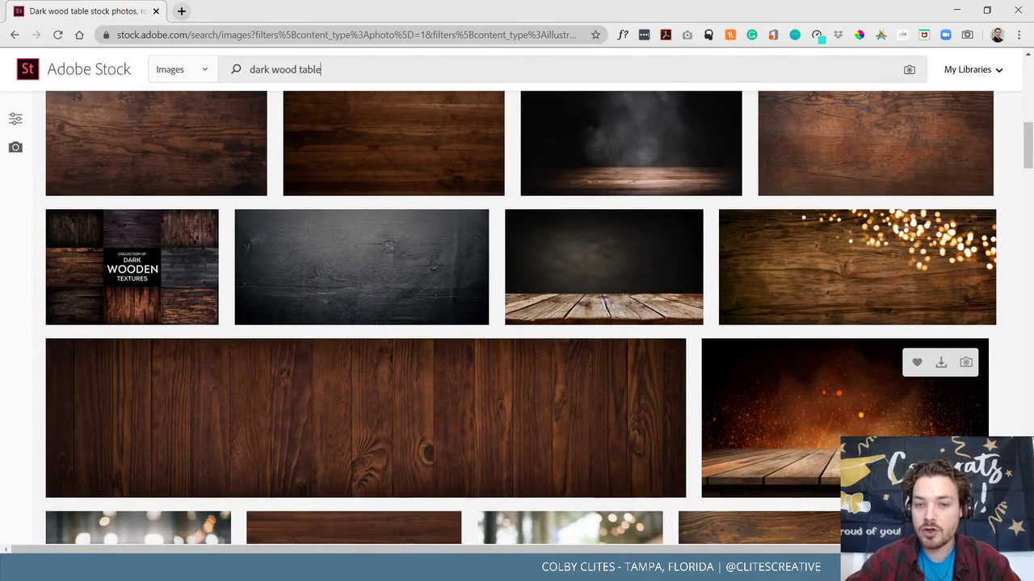
{"action": "scroll", "coordinate": [305, 424], "scroll_direction": "down", "scroll_amount": 5}
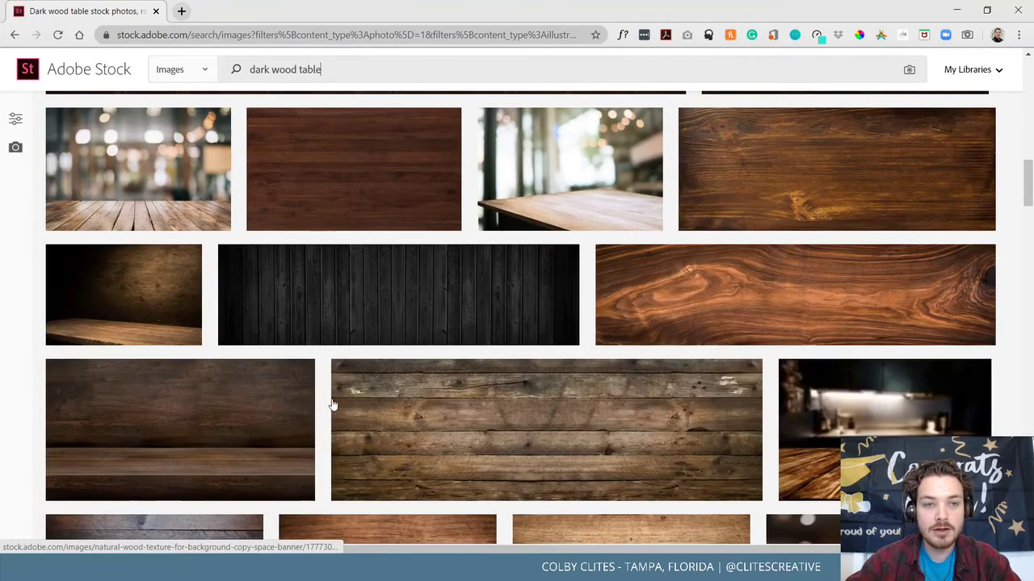
{"action": "scroll", "coordinate": [477, 317], "scroll_direction": "down", "scroll_amount": 2}
{"action": "scroll", "coordinate": [477, 317], "scroll_direction": "down", "scroll_amount": 2}
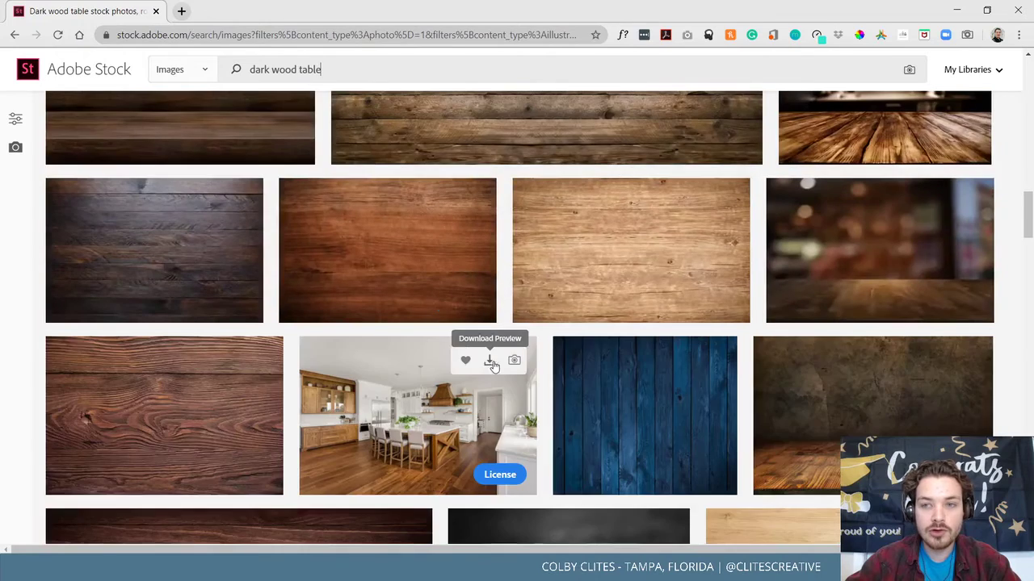
{"action": "scroll", "coordinate": [456, 368], "scroll_direction": "down", "scroll_amount": 3}
{"action": "scroll", "coordinate": [370, 379], "scroll_direction": "down", "scroll_amount": 7}
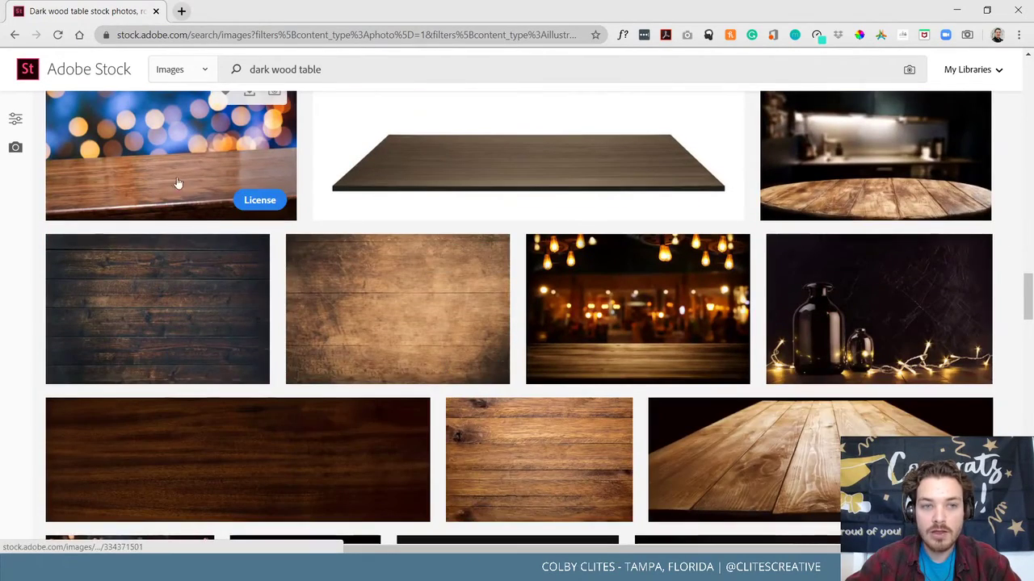
{"action": "scroll", "coordinate": [396, 307], "scroll_direction": "down", "scroll_amount": 7}
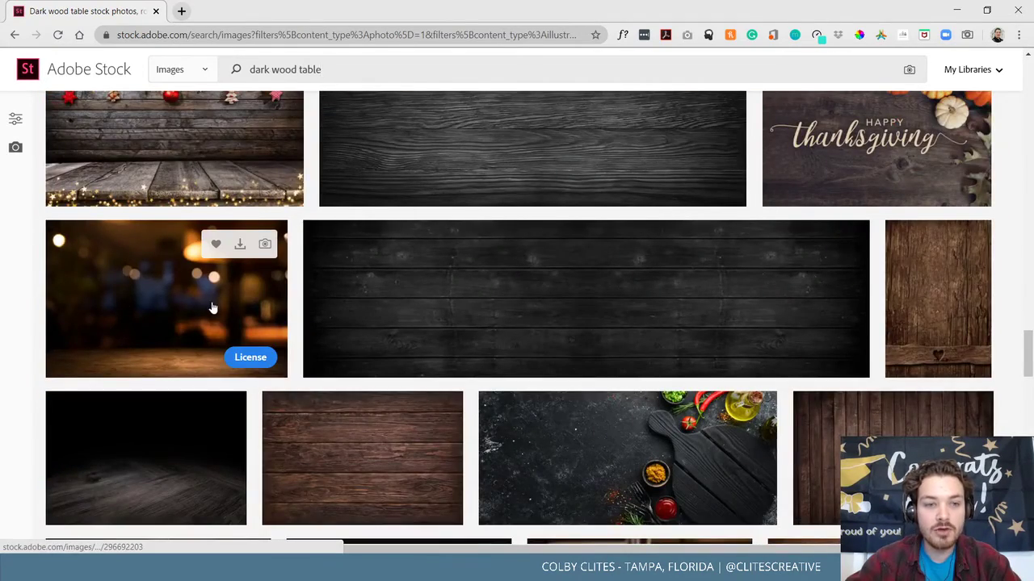
Examine the empty wood table image with the gold bokeh café background, browse the results around it, and close its details.
{"action": "left_click", "coordinate": [181, 303]}
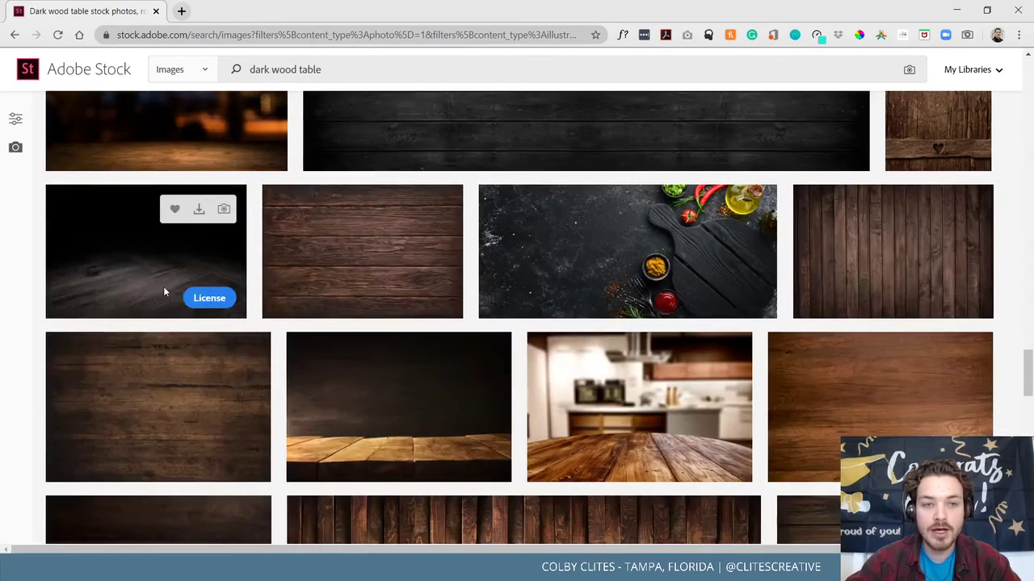
{"action": "scroll", "coordinate": [163, 274], "scroll_direction": "down", "scroll_amount": 2}
{"action": "scroll", "coordinate": [162, 275], "scroll_direction": "up", "scroll_amount": 4}
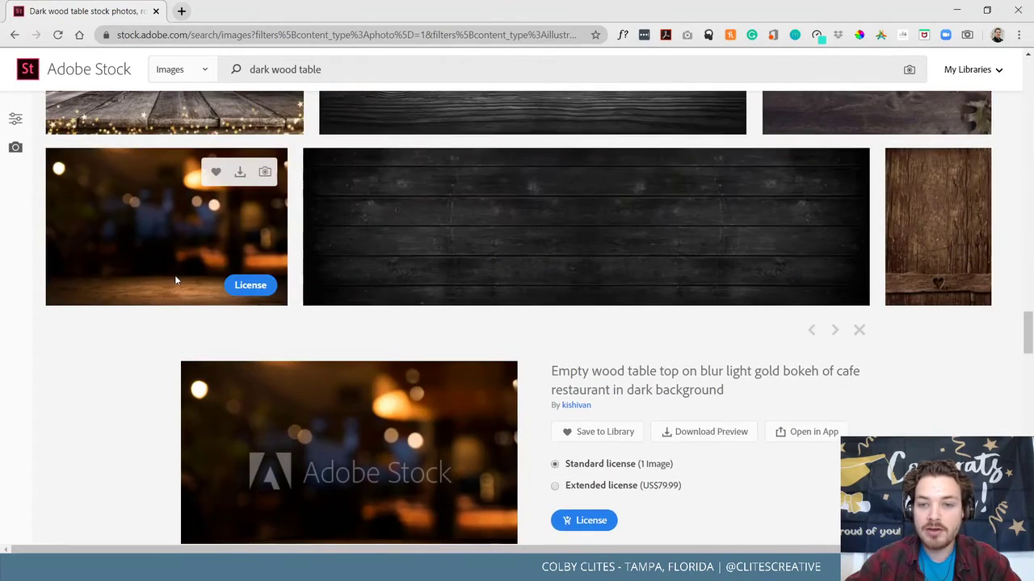
{"action": "scroll", "coordinate": [161, 283], "scroll_direction": "down", "scroll_amount": 8}
{"action": "scroll", "coordinate": [103, 286], "scroll_direction": "down", "scroll_amount": 4}
{"action": "scroll", "coordinate": [91, 282], "scroll_direction": "up", "scroll_amount": 4}
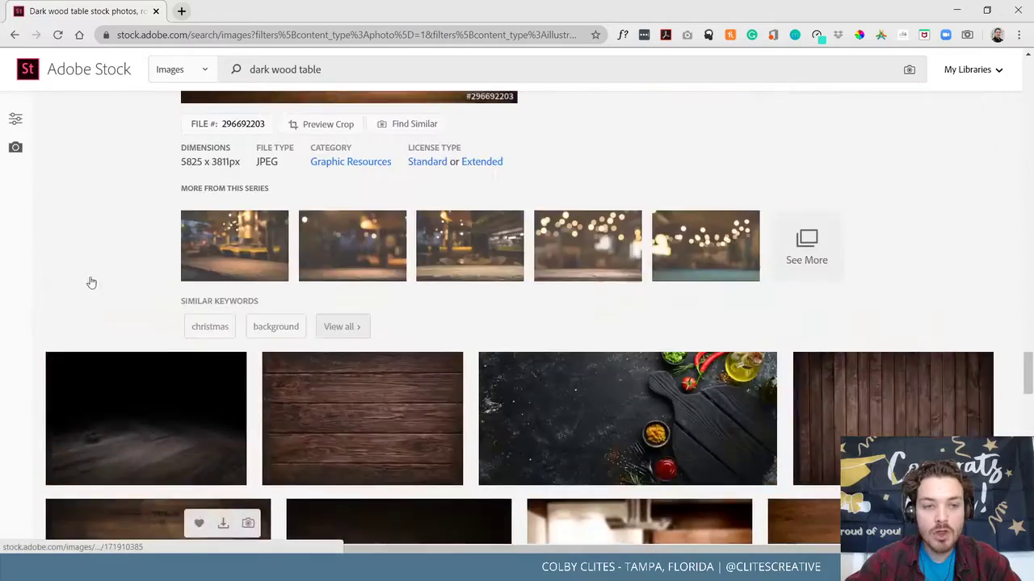
{"action": "scroll", "coordinate": [113, 254], "scroll_direction": "down", "scroll_amount": 7}
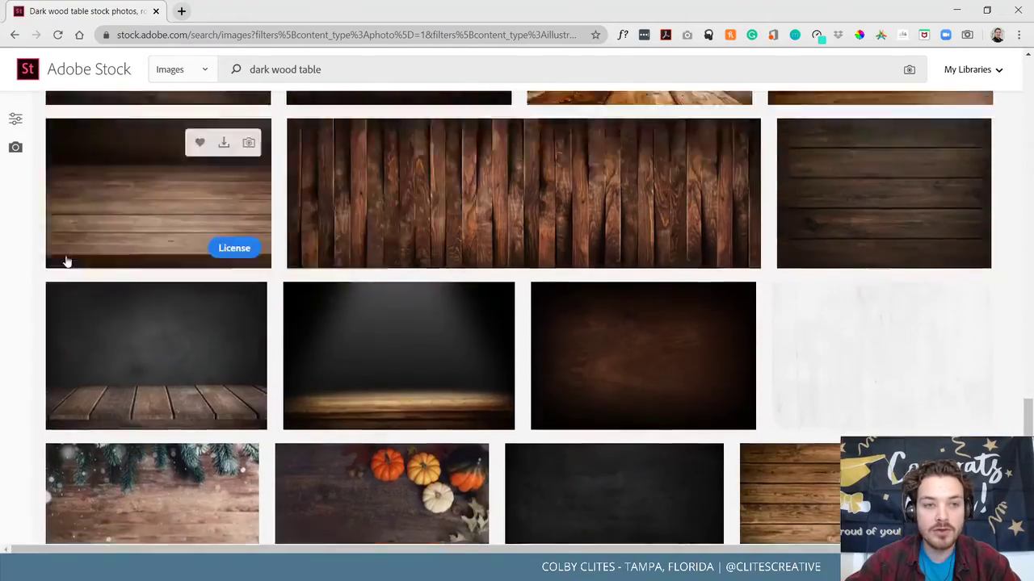
{"action": "scroll", "coordinate": [32, 243], "scroll_direction": "up", "scroll_amount": 2}
{"action": "scroll", "coordinate": [26, 239], "scroll_direction": "down", "scroll_amount": 10}
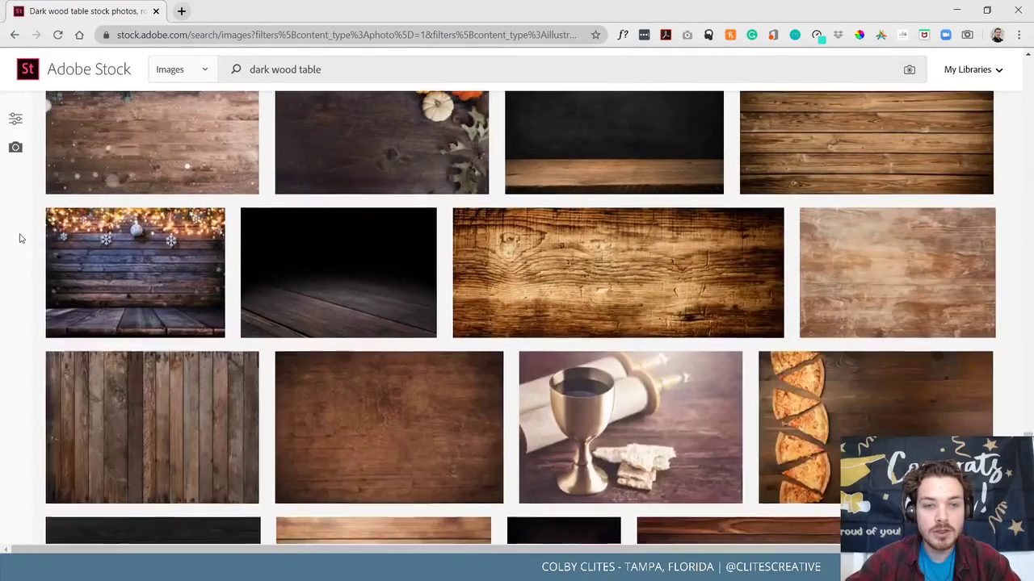
{"action": "scroll", "coordinate": [52, 238], "scroll_direction": "down", "scroll_amount": 5}
{"action": "scroll", "coordinate": [52, 234], "scroll_direction": "up", "scroll_amount": 8}
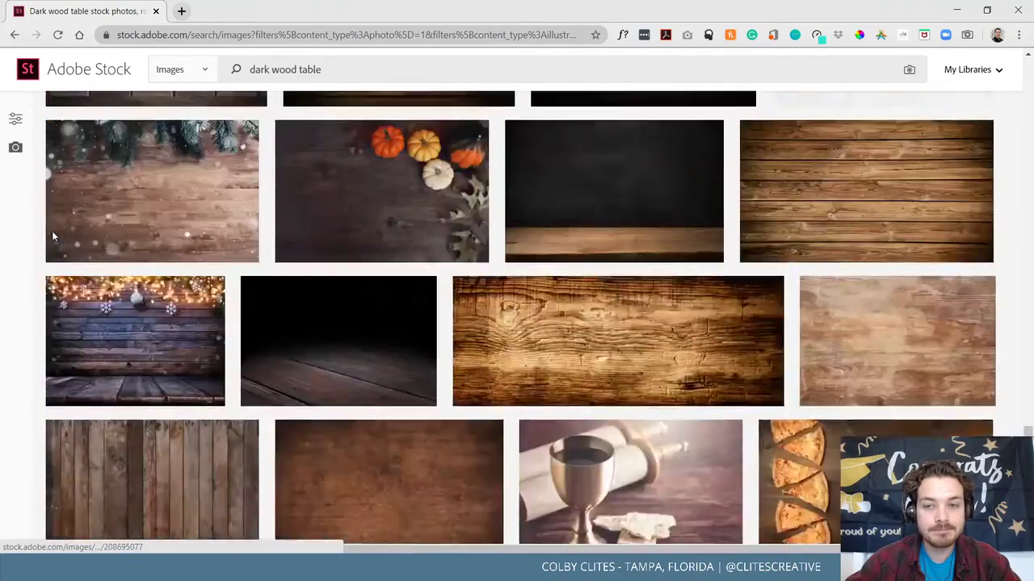
{"action": "scroll", "coordinate": [51, 235], "scroll_direction": "up", "scroll_amount": 5}
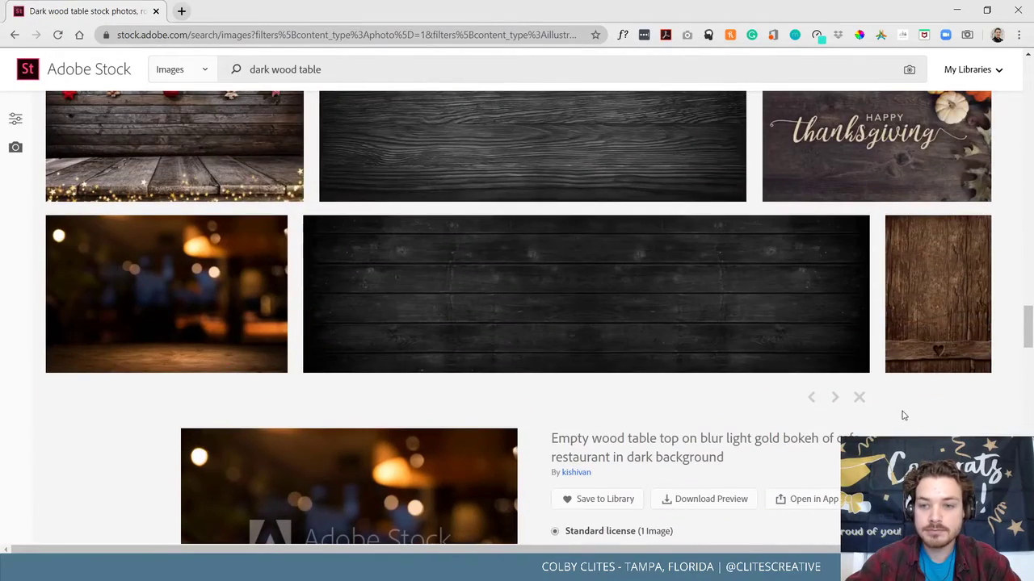
{"action": "left_click", "coordinate": [860, 398]}
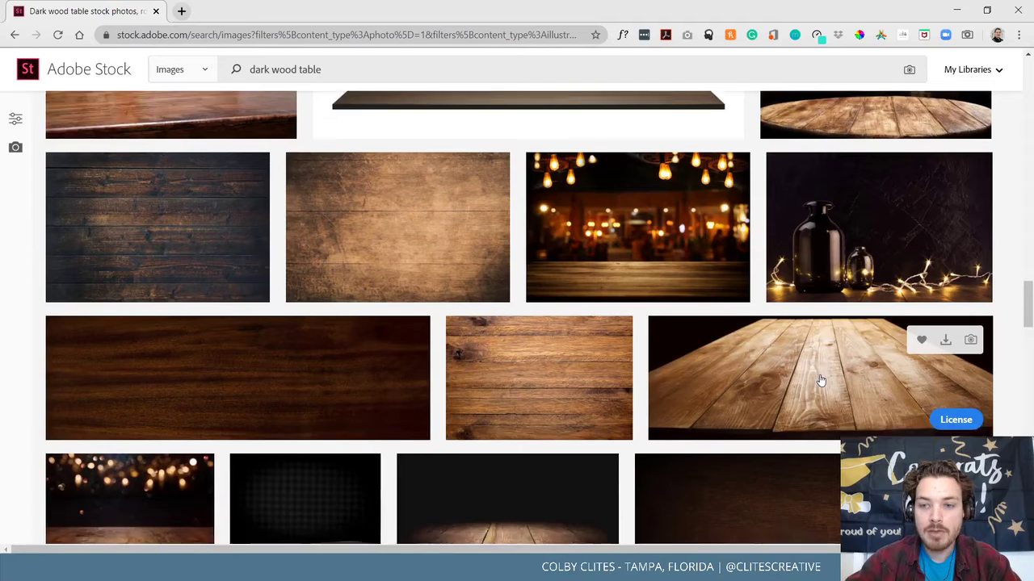
Open the details of the "Desk" wooden plank tabletop image and download its preview JPEG.
{"action": "left_click", "coordinate": [820, 380]}
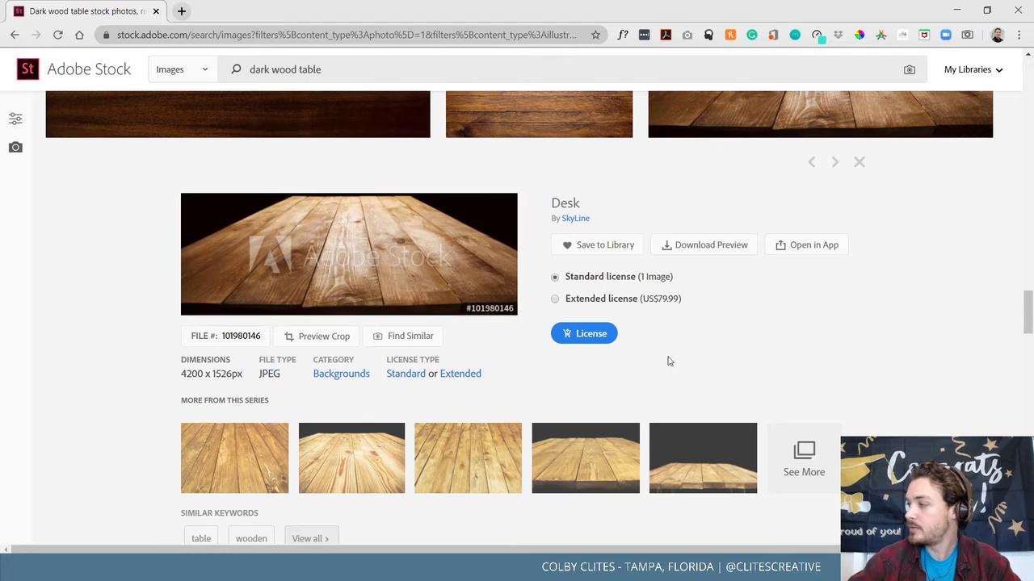
{"action": "scroll", "coordinate": [642, 318], "scroll_direction": "up", "scroll_amount": 1}
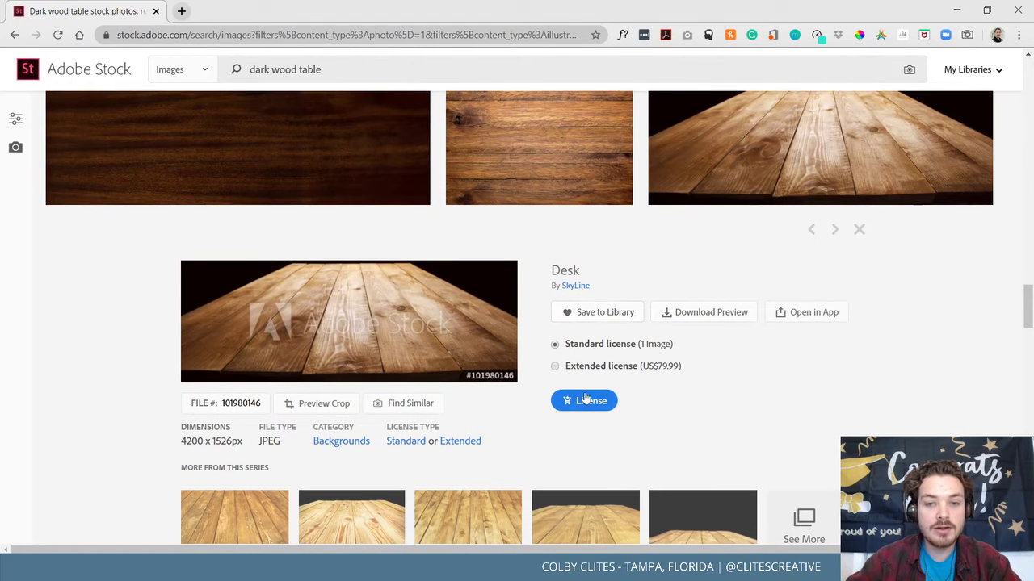
{"action": "left_click", "coordinate": [710, 322]}
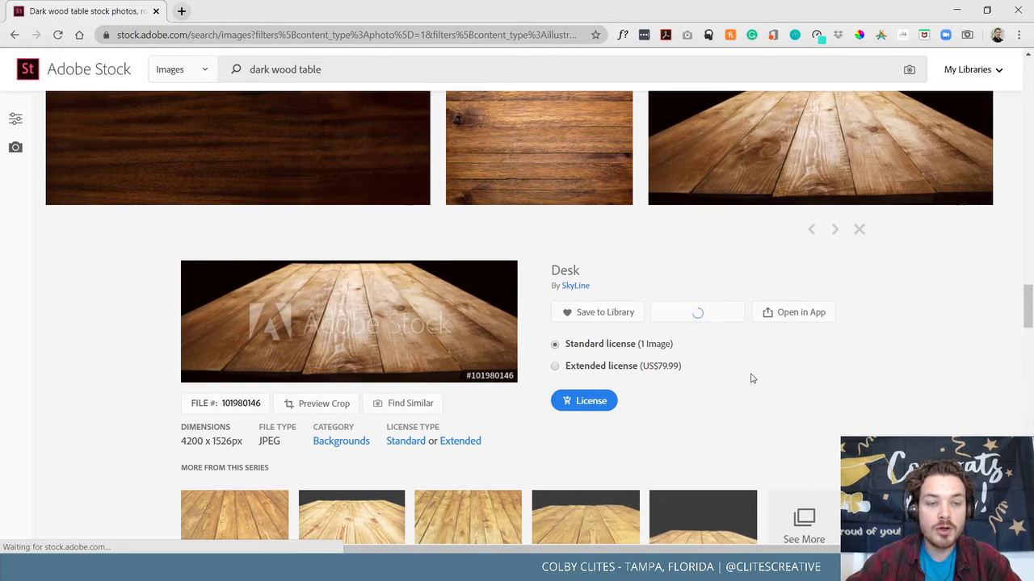
{"action": "key", "text": "Escape"}
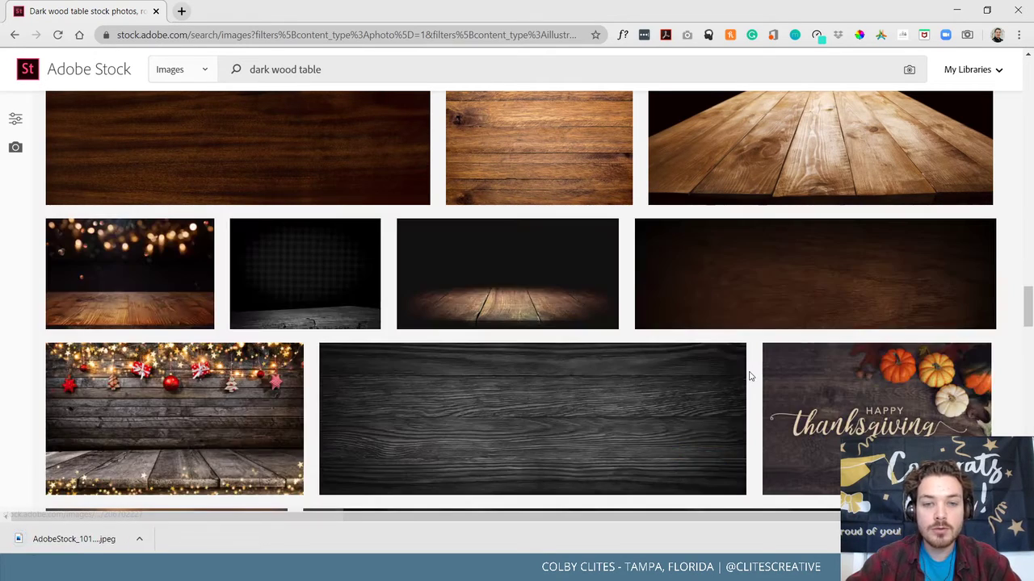
{"action": "scroll", "coordinate": [720, 323], "scroll_direction": "down", "scroll_amount": 1}
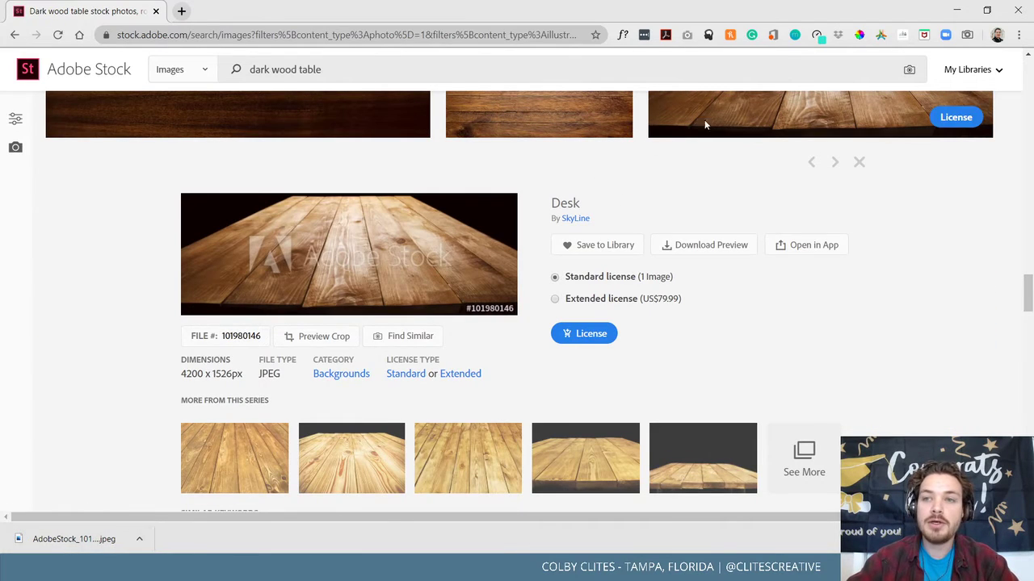
Switch to Dimension and import AdobeStock_101980146_Preview from the Downloads folder as the scene's background image.
{"action": "left_click", "coordinate": [956, 11]}
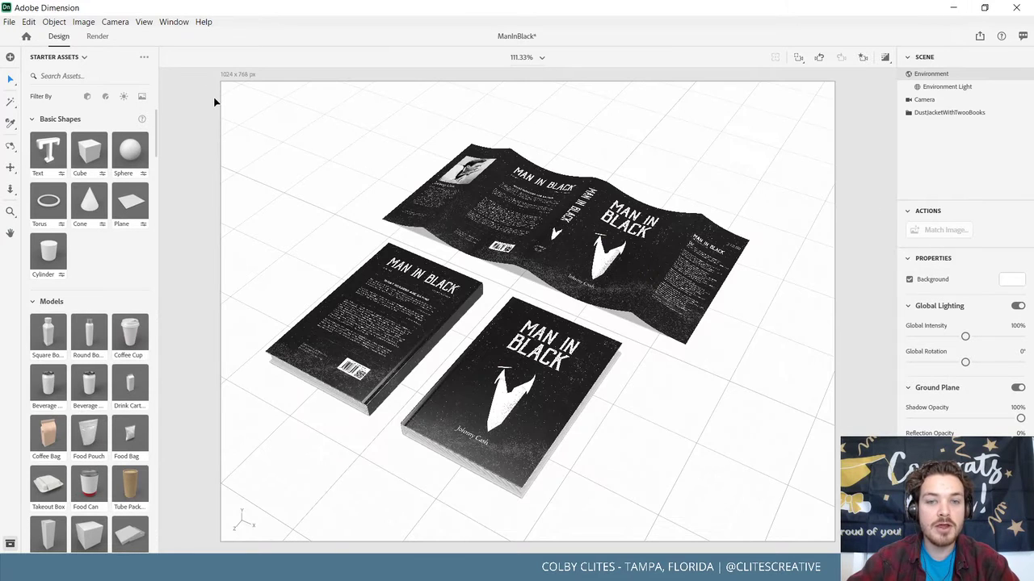
{"action": "left_click", "coordinate": [215, 102]}
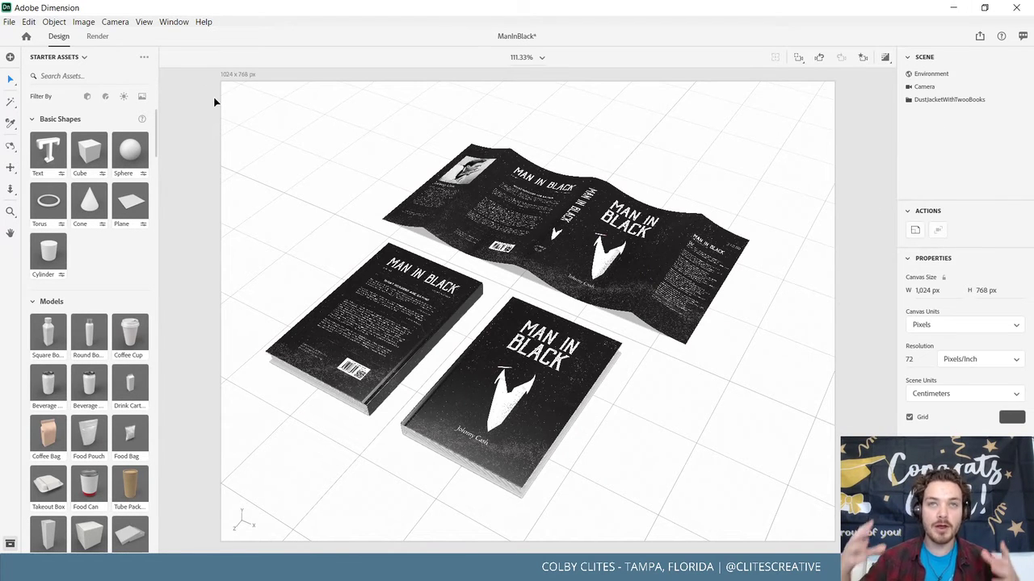
{"action": "left_click", "coordinate": [9, 22]}
{"action": "mouse_move", "coordinate": [25, 188]}
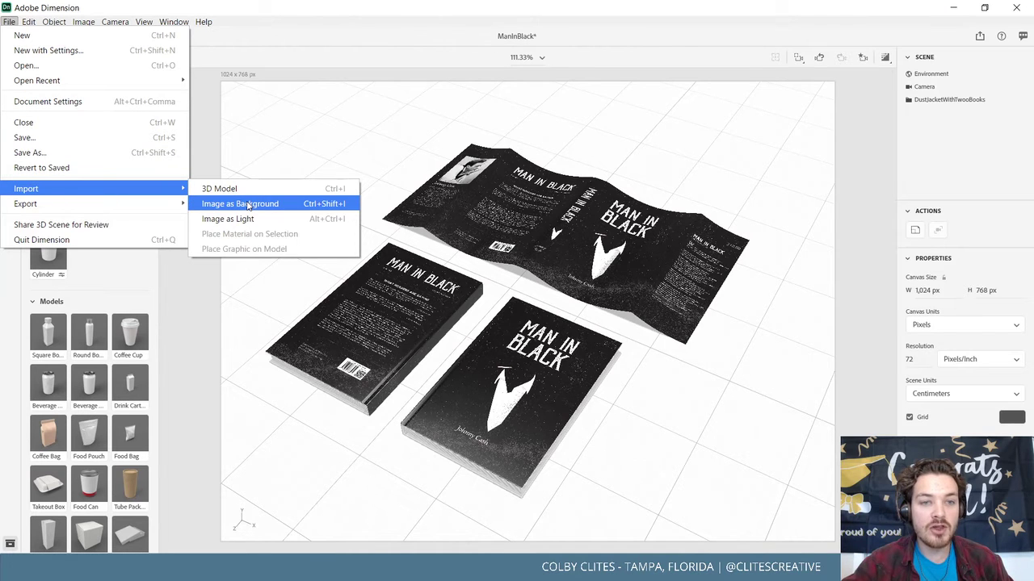
{"action": "left_click", "coordinate": [248, 204]}
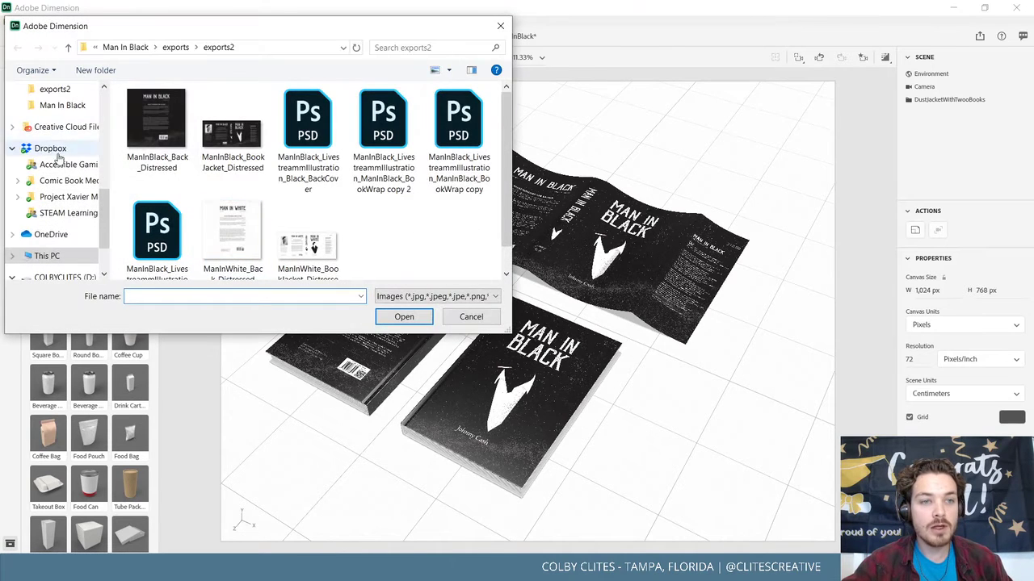
{"action": "scroll", "coordinate": [61, 157], "scroll_direction": "up", "scroll_amount": 10}
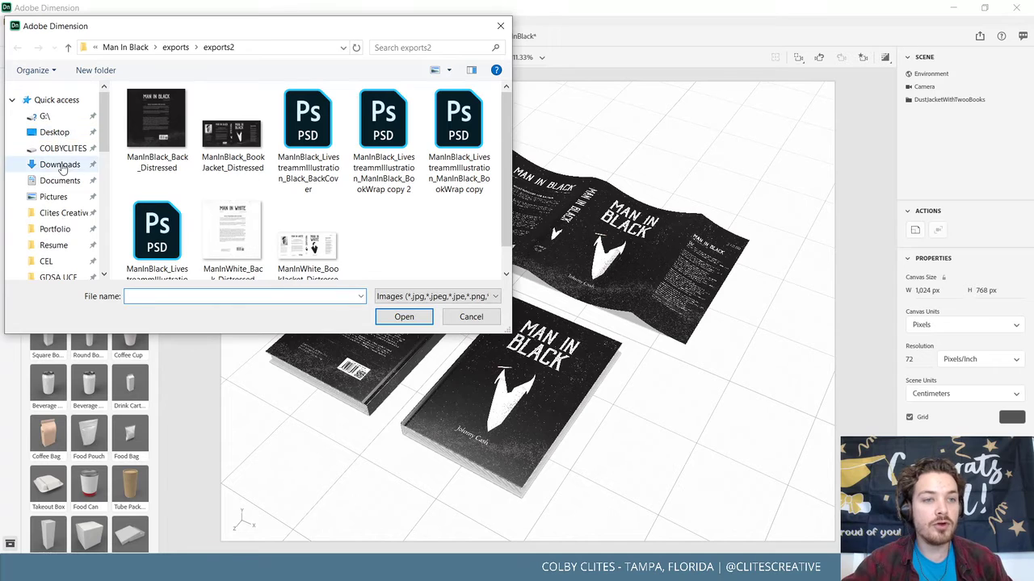
{"action": "left_click", "coordinate": [61, 165]}
{"action": "left_click", "coordinate": [173, 144]}
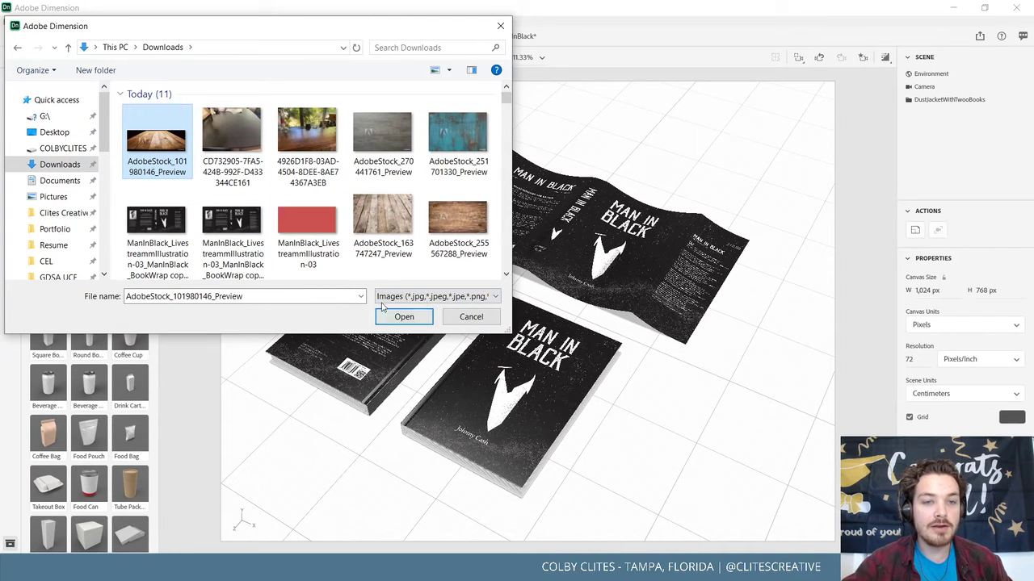
{"action": "left_click", "coordinate": [403, 316]}
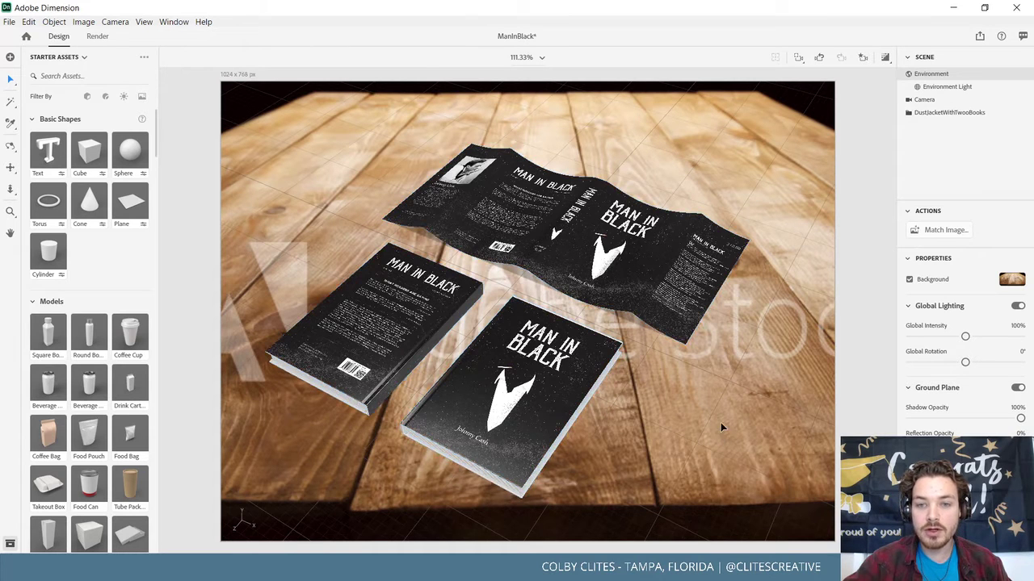
Orbit and dolly the camera until the books and dust jacket face front and match the wooden table's perspective.
{"action": "right_click_drag", "start_coordinate": [713, 406], "coordinate": [786, 360]}
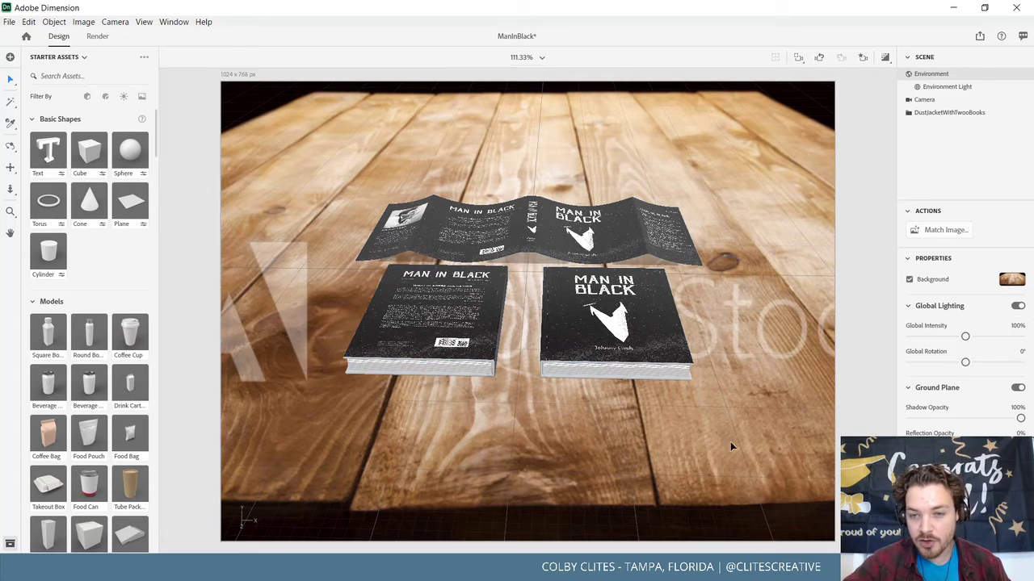
{"action": "scroll", "coordinate": [743, 402], "scroll_direction": "up", "scroll_amount": 1}
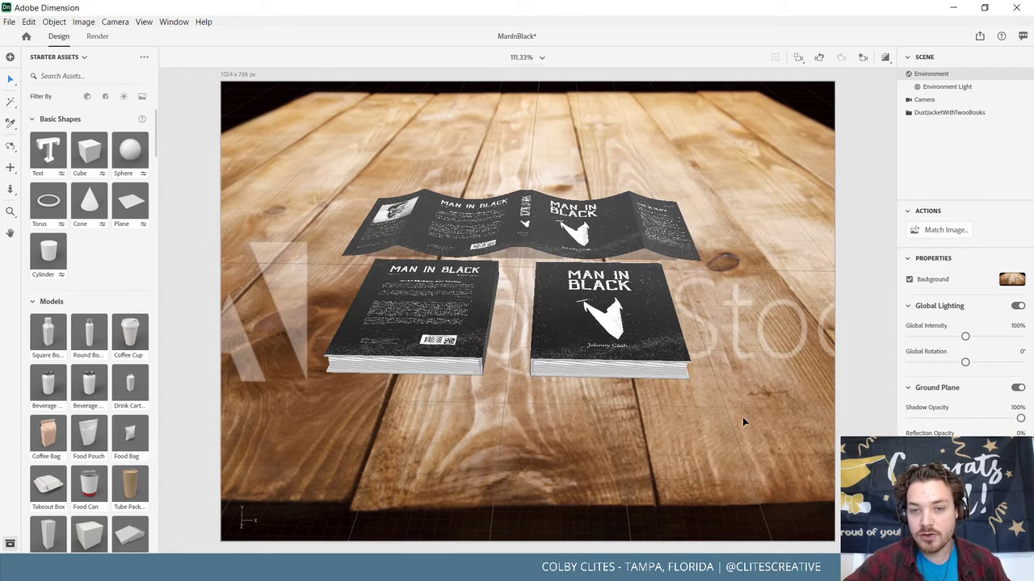
{"action": "scroll", "coordinate": [731, 399], "scroll_direction": "up", "scroll_amount": 1}
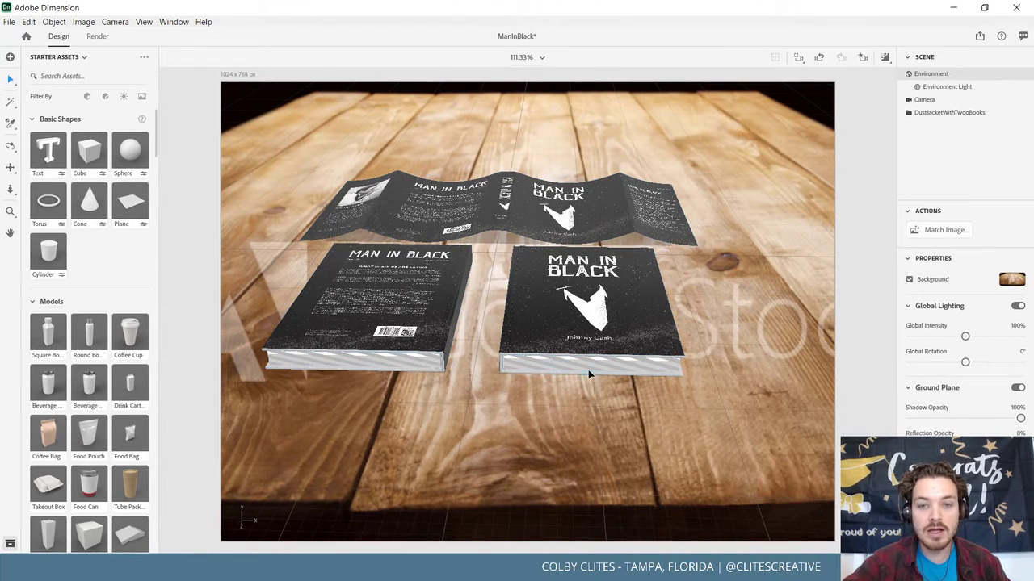
{"action": "right_click_drag", "start_coordinate": [630, 407], "coordinate": [647, 442]}
{"action": "scroll", "coordinate": [633, 441], "scroll_direction": "up", "scroll_amount": 2}
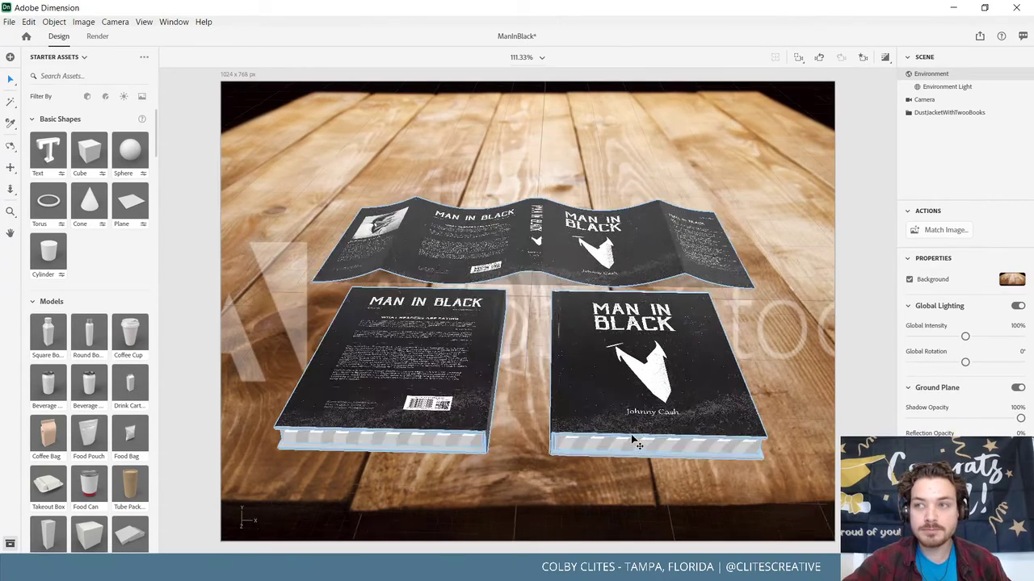
{"action": "scroll", "coordinate": [643, 432], "scroll_direction": "up", "scroll_amount": 1}
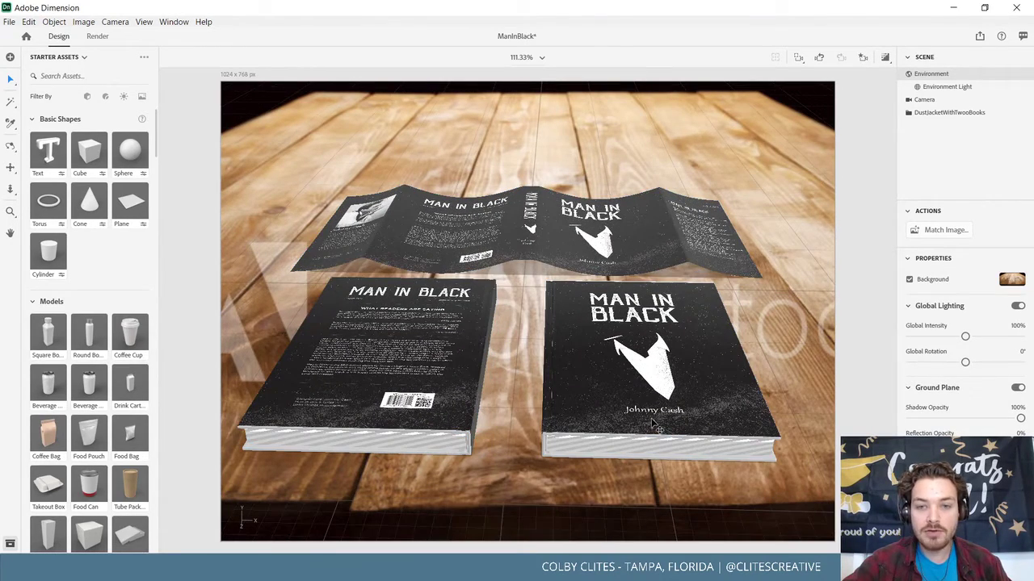
Fine-tune the camera angle and framing so the books rest flat on the tabletop, and save the scene.
{"action": "right_click_drag", "start_coordinate": [657, 428], "coordinate": [648, 411]}
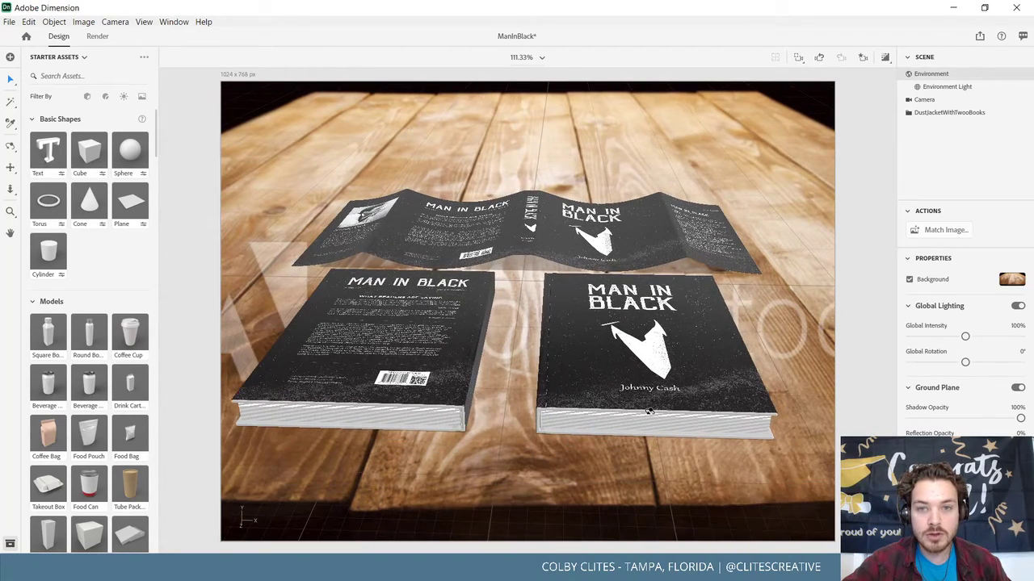
{"action": "left_click_drag", "start_coordinate": [652, 407], "coordinate": [652, 408]}
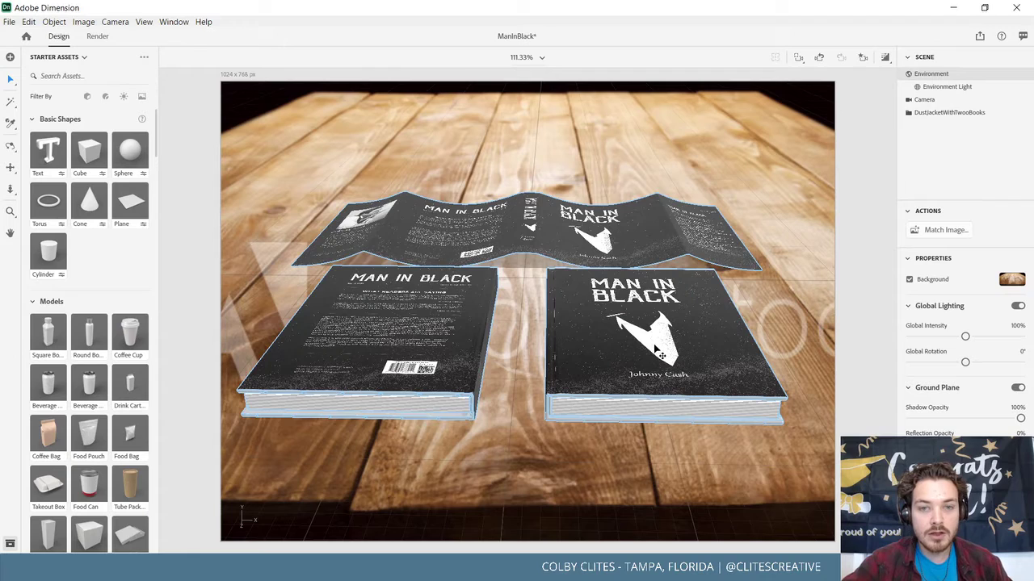
{"action": "left_click_drag", "start_coordinate": [658, 354], "coordinate": [667, 350]}
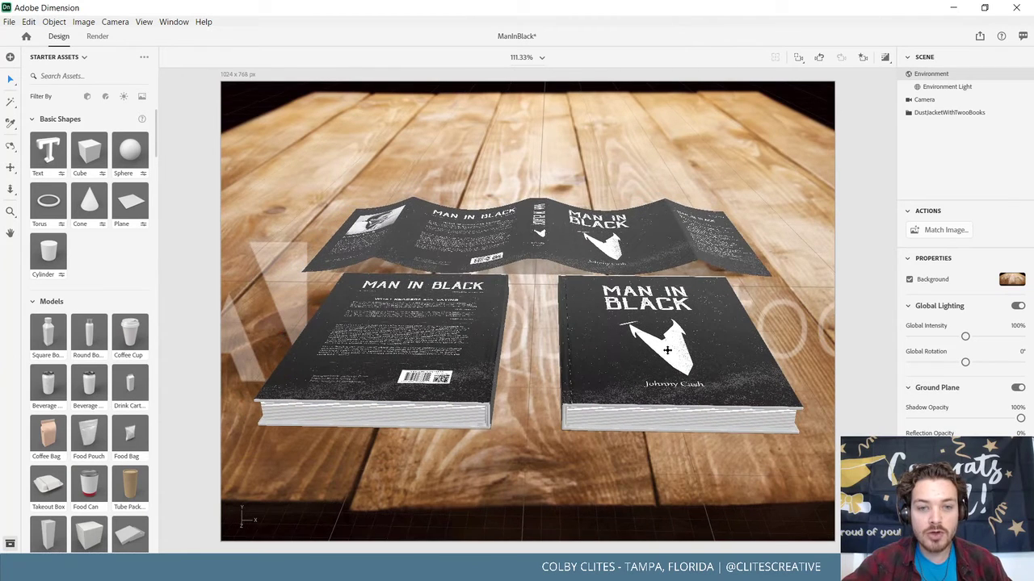
{"action": "left_click_drag", "start_coordinate": [613, 412], "coordinate": [762, 415]}
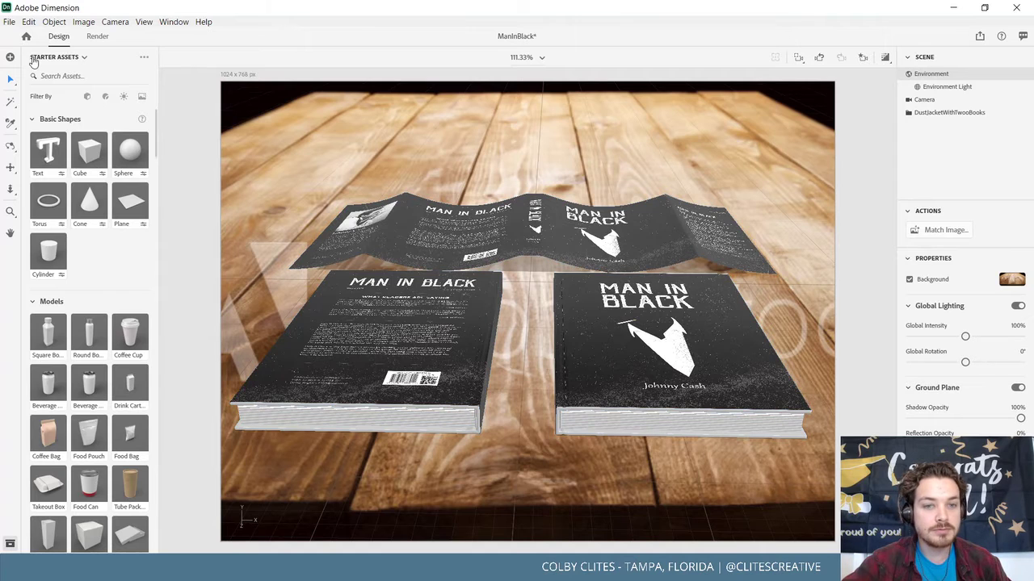
{"action": "left_click", "coordinate": [9, 22]}
{"action": "left_click", "coordinate": [42, 129]}
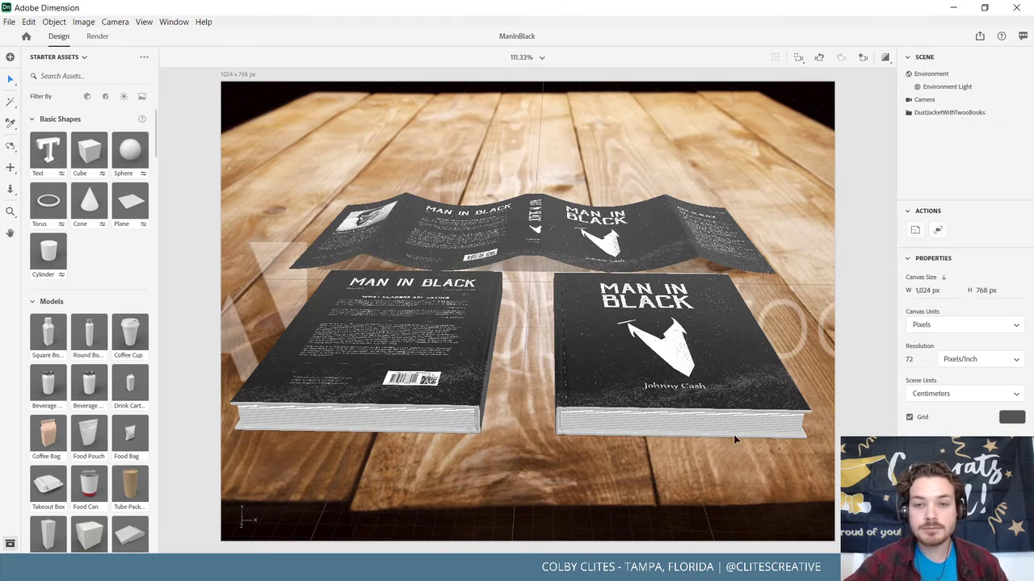
Select the cover_inside_left part in the DustJacketWithTwooBooks group, checking which part it is by hiding and showing it.
{"action": "left_click", "coordinate": [681, 434]}
{"action": "left_click", "coordinate": [974, 113]}
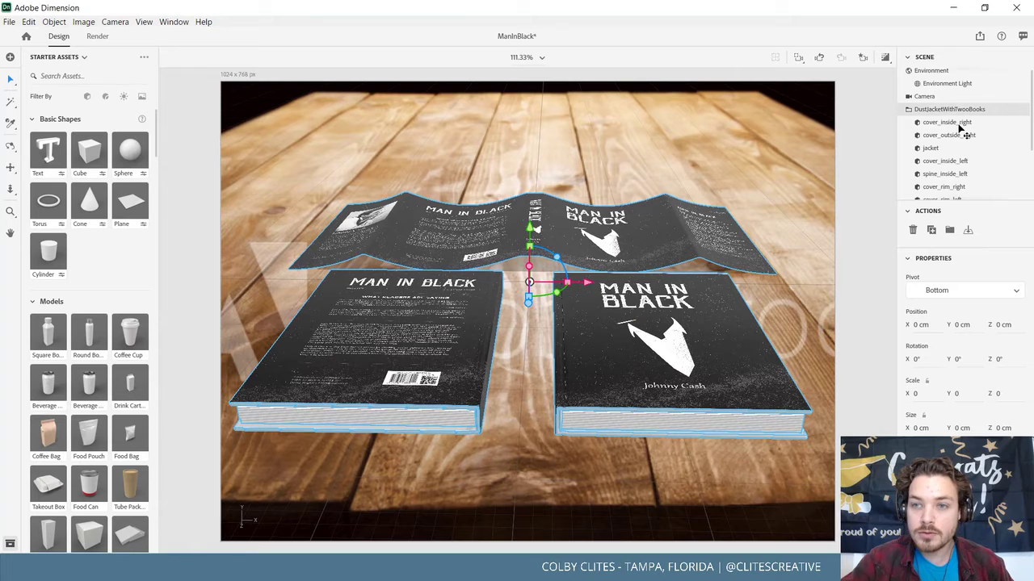
{"action": "left_click", "coordinate": [958, 130]}
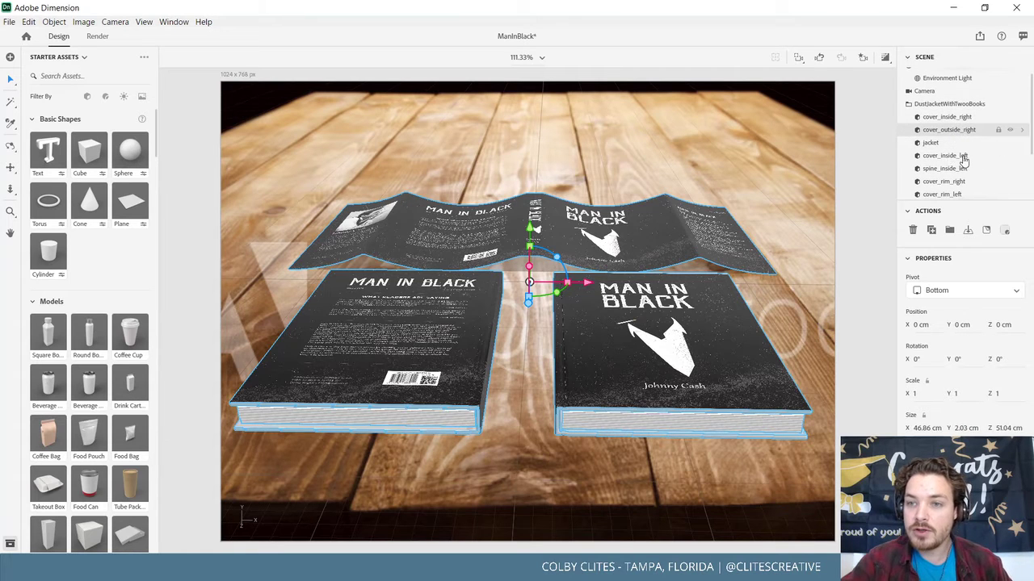
{"action": "left_click", "coordinate": [960, 157]}
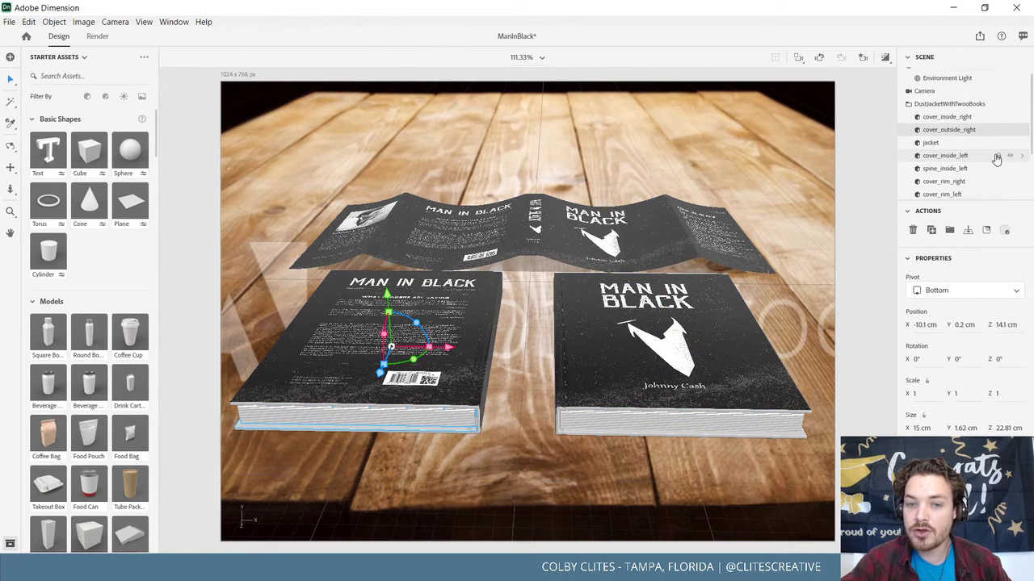
{"action": "left_click", "coordinate": [958, 157]}
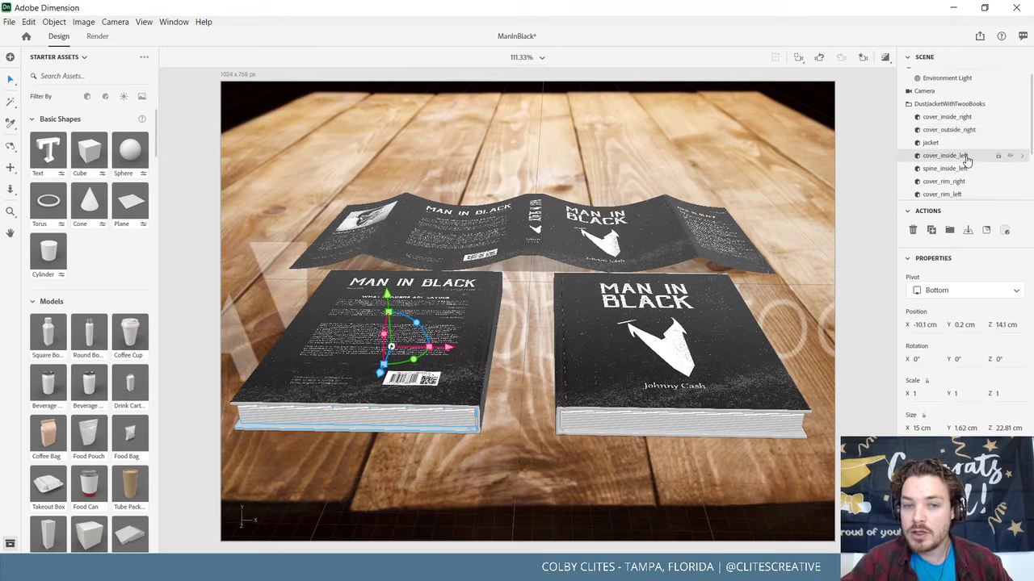
{"action": "left_click", "coordinate": [1010, 157]}
{"action": "left_click", "coordinate": [1011, 156]}
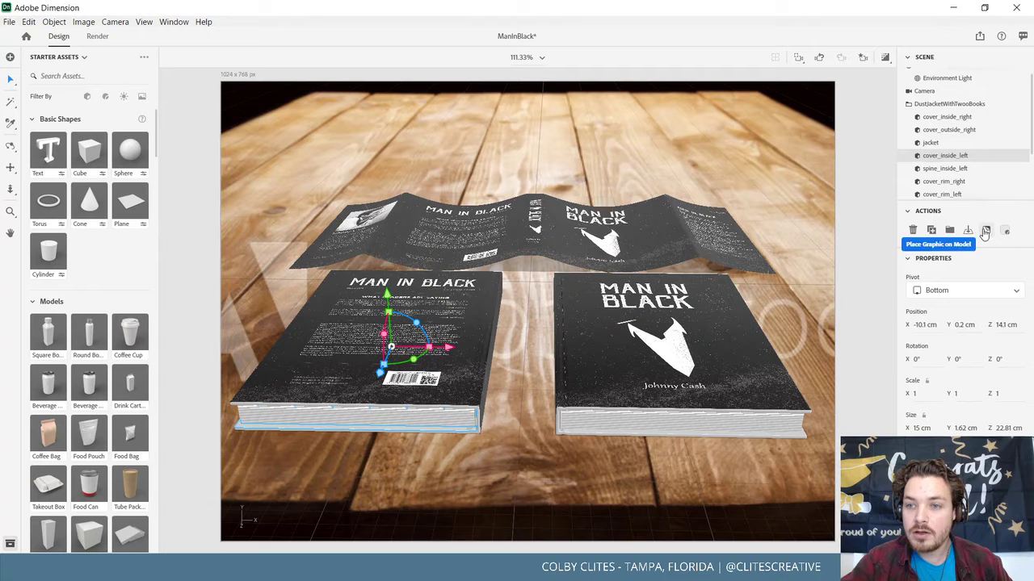
Place the ManInBlack_Back_Distressed image from the exports2 folder as a graphic on the cover_inside_left part.
{"action": "left_click", "coordinate": [986, 231]}
{"action": "scroll", "coordinate": [61, 202], "scroll_direction": "up", "scroll_amount": 5}
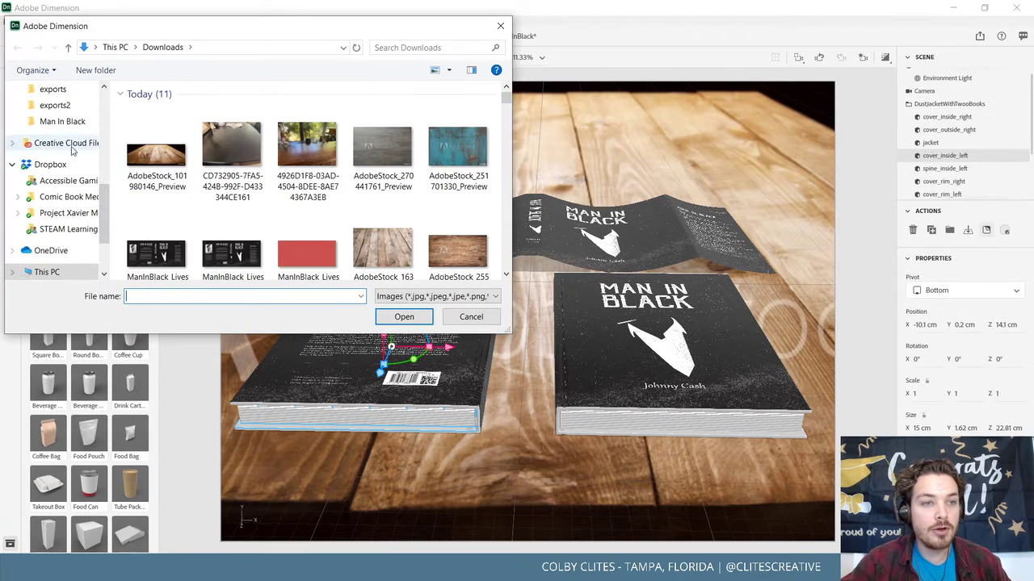
{"action": "left_click", "coordinate": [57, 202]}
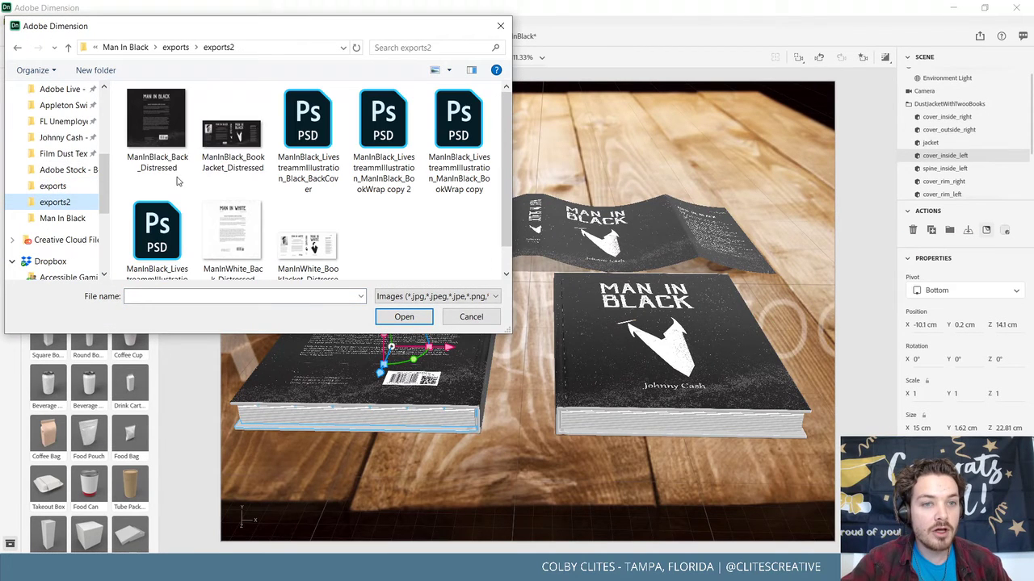
{"action": "left_click", "coordinate": [161, 137]}
{"action": "left_click", "coordinate": [397, 321]}
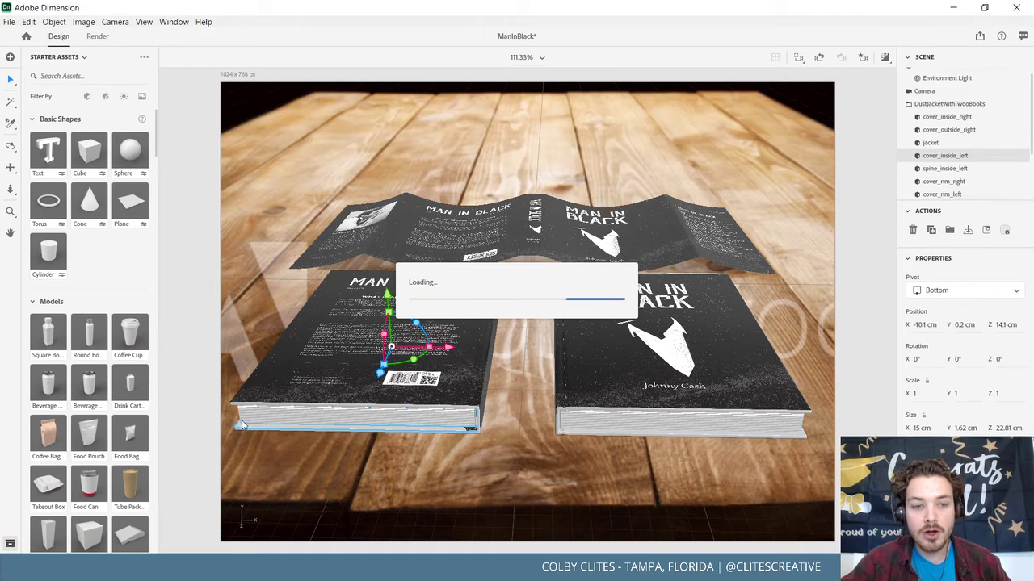
Try to stretch the placed graphic vertically to a Y scale of 30.7%.
{"action": "left_click", "coordinate": [364, 432]}
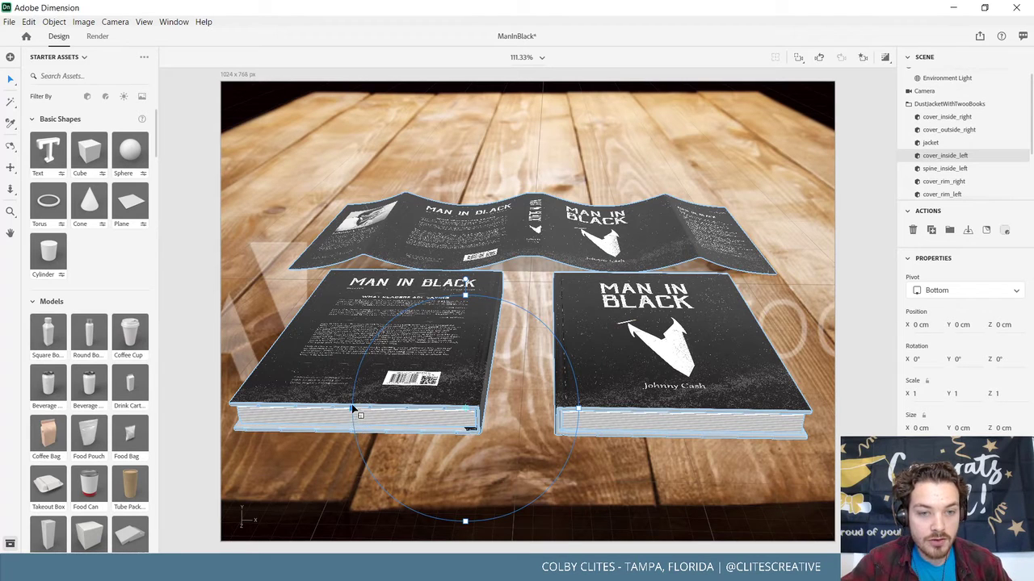
{"action": "double_click", "coordinate": [453, 276]}
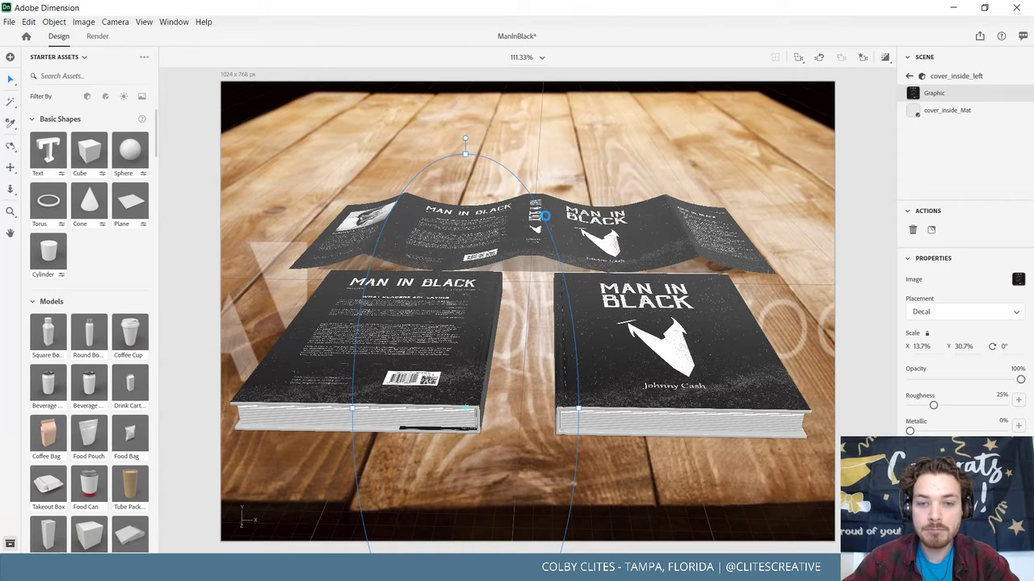
{"action": "left_click", "coordinate": [546, 216]}
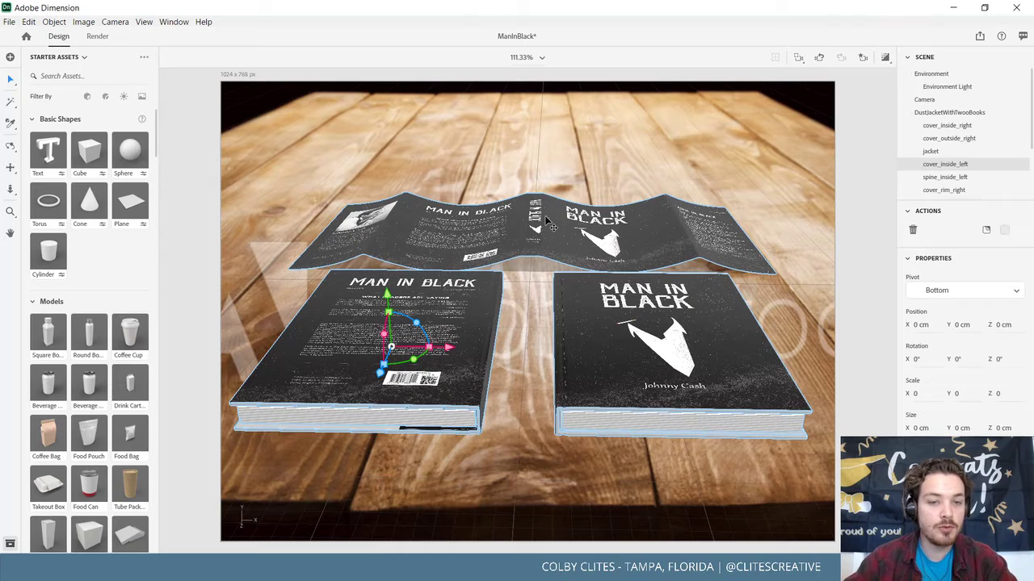
Reopen the graphic on cover_inside_left and resize it uniformly to a scale of 33.1% across the lower cover.
{"action": "double_click", "coordinate": [414, 434]}
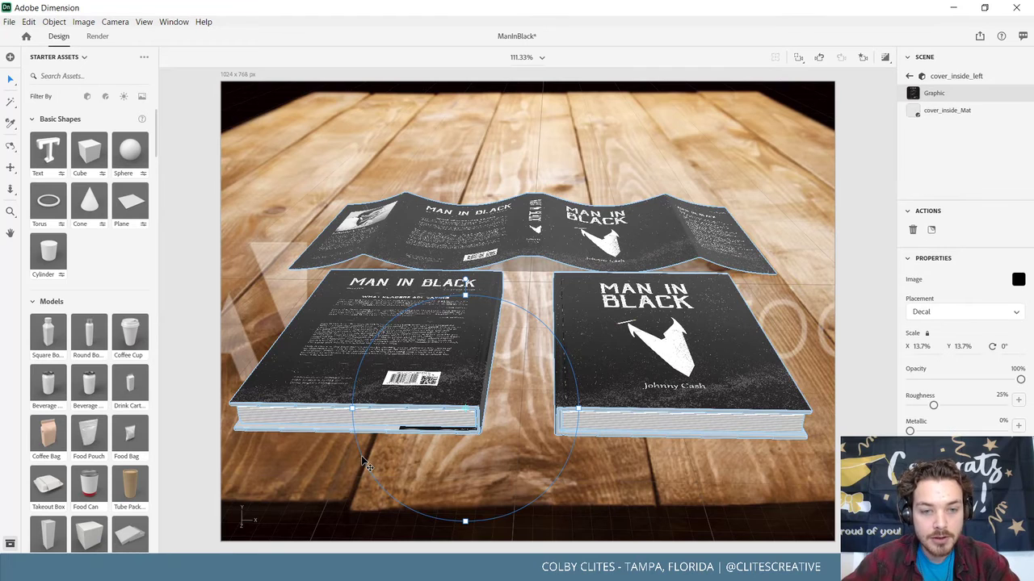
{"action": "left_click_drag", "start_coordinate": [295, 472], "coordinate": [150, 489]}
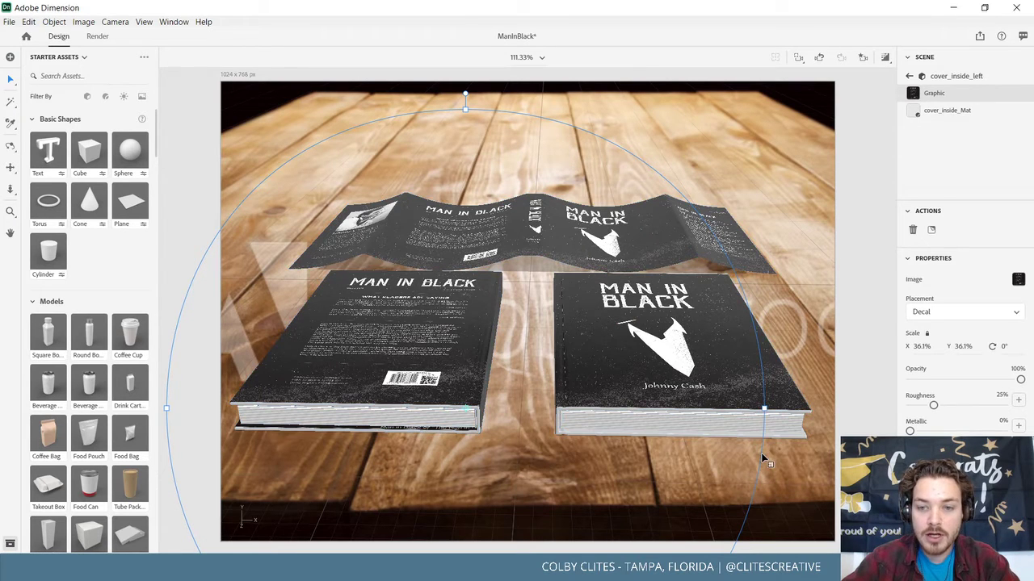
{"action": "left_click_drag", "start_coordinate": [764, 439], "coordinate": [769, 373]}
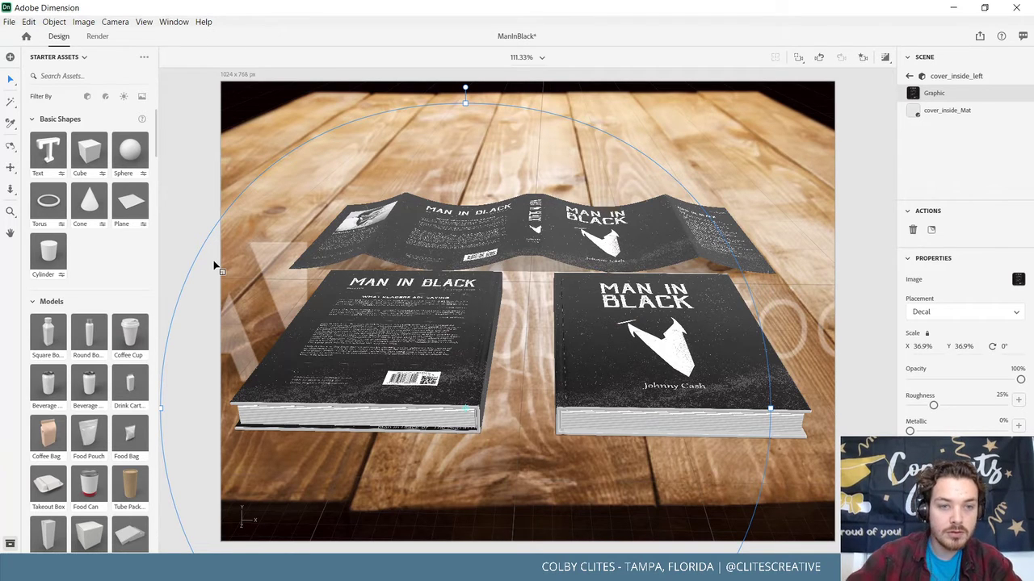
{"action": "mouse_move", "coordinate": [203, 244]}
{"action": "left_mouse_down"}
{"action": "mouse_move", "coordinate": [183, 192]}
{"action": "mouse_move", "coordinate": [235, 260]}
{"action": "mouse_move", "coordinate": [214, 247]}
{"action": "left_mouse_up"}
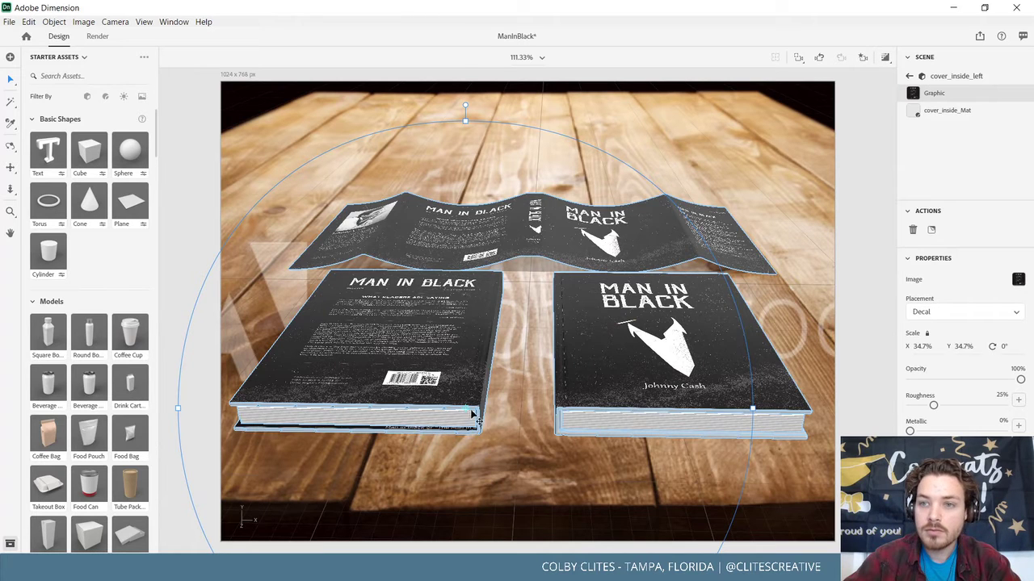
{"action": "left_click_drag", "start_coordinate": [429, 417], "coordinate": [408, 434]}
{"action": "left_click", "coordinate": [403, 429]}
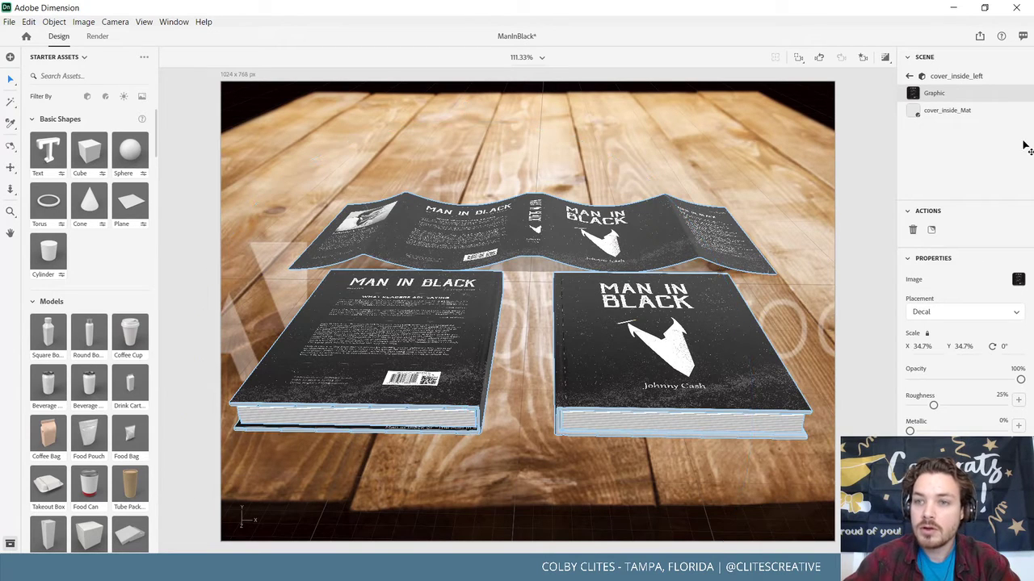
{"action": "left_click", "coordinate": [950, 95]}
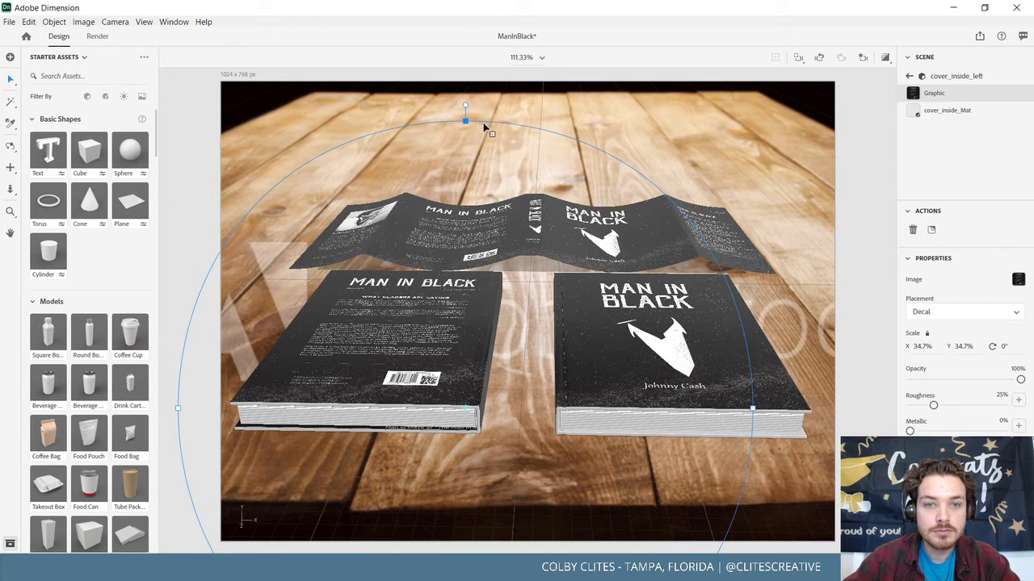
{"action": "left_click_drag", "start_coordinate": [466, 106], "coordinate": [464, 113]}
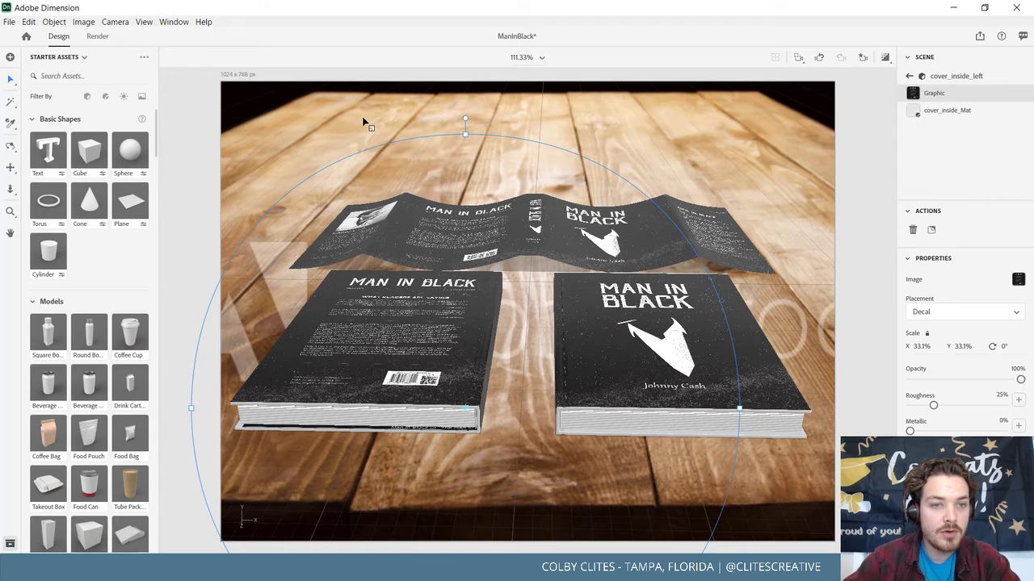
Enlarge the graphic on cover_inside_left uniformly to a scale of 37.5%.
{"action": "left_click_drag", "start_coordinate": [363, 121], "coordinate": [359, 115]}
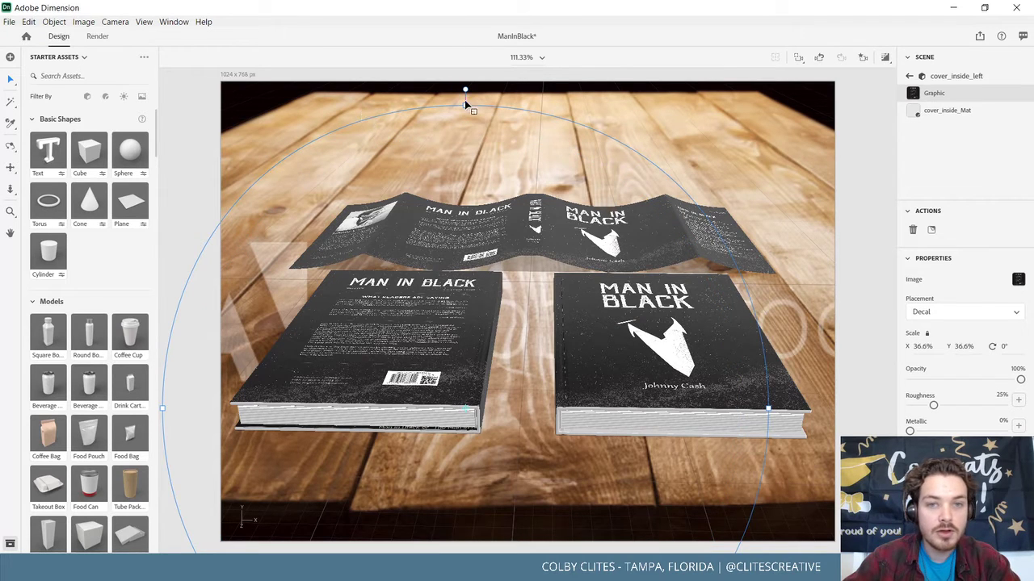
{"action": "left_click_drag", "start_coordinate": [465, 102], "coordinate": [465, 84]}
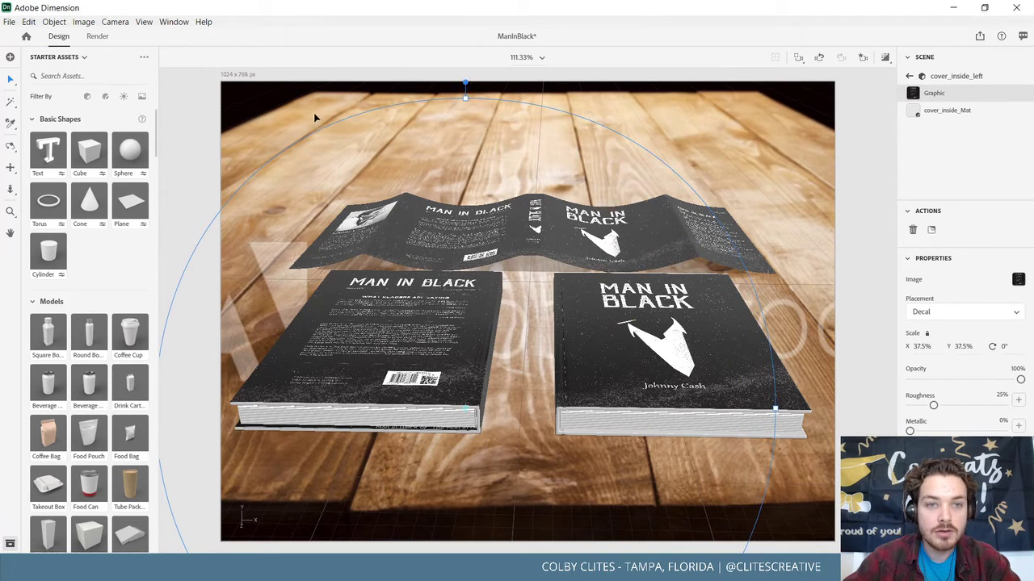
{"action": "key", "text": "Escape"}
{"action": "key", "text": "Escape"}
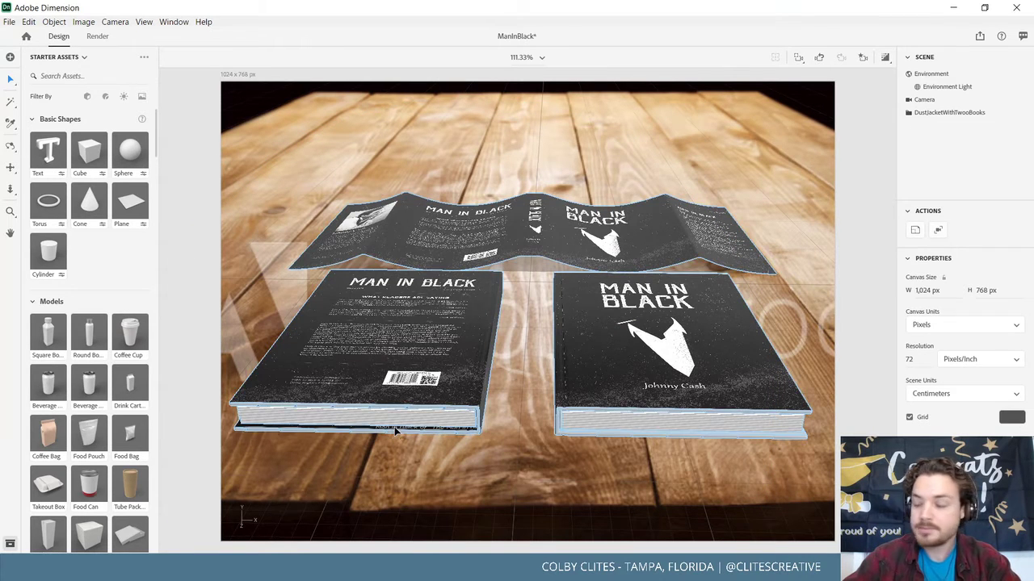
Reselect the cover_inside_left graphic on the left book and rotate it to -9°.
{"action": "left_click", "coordinate": [394, 430]}
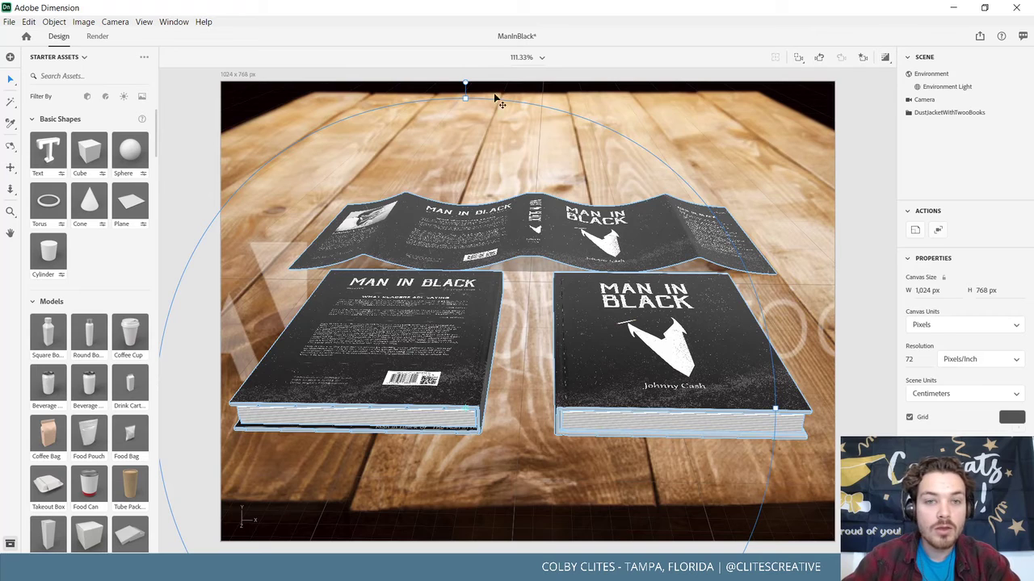
{"action": "left_click", "coordinate": [464, 84]}
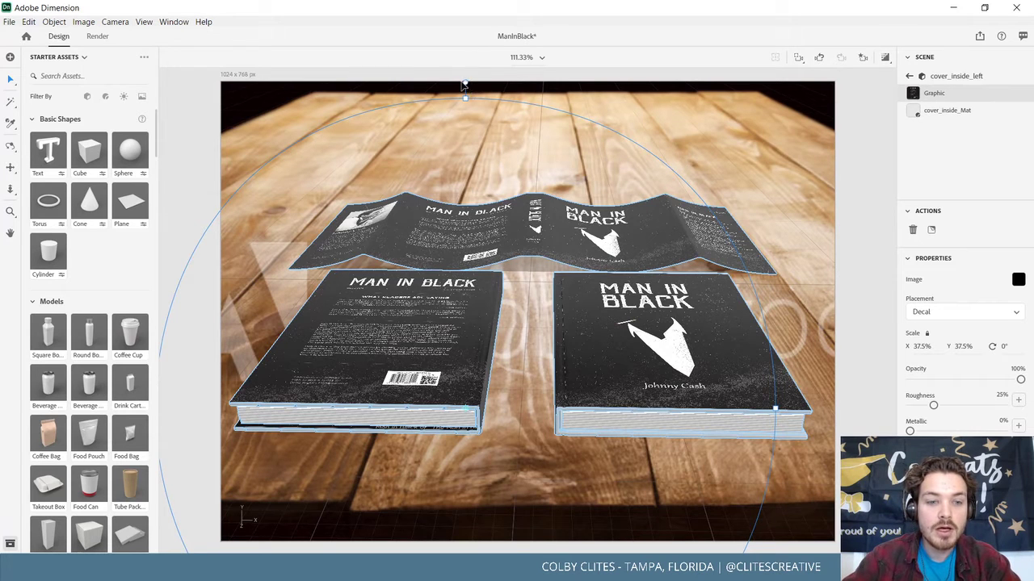
{"action": "left_click_drag", "start_coordinate": [464, 85], "coordinate": [415, 96]}
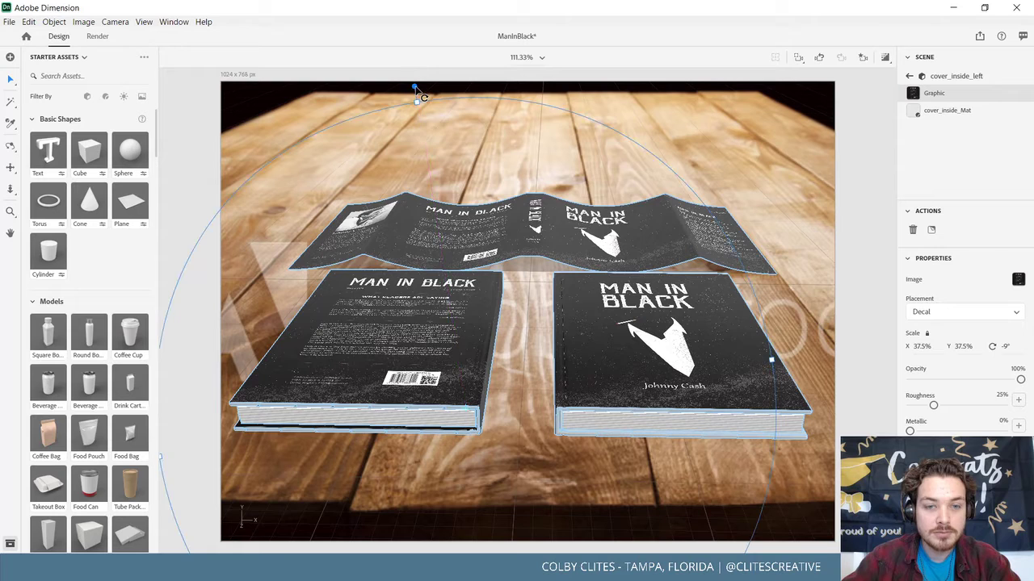
{"action": "left_click", "coordinate": [192, 159]}
{"action": "left_click", "coordinate": [199, 160]}
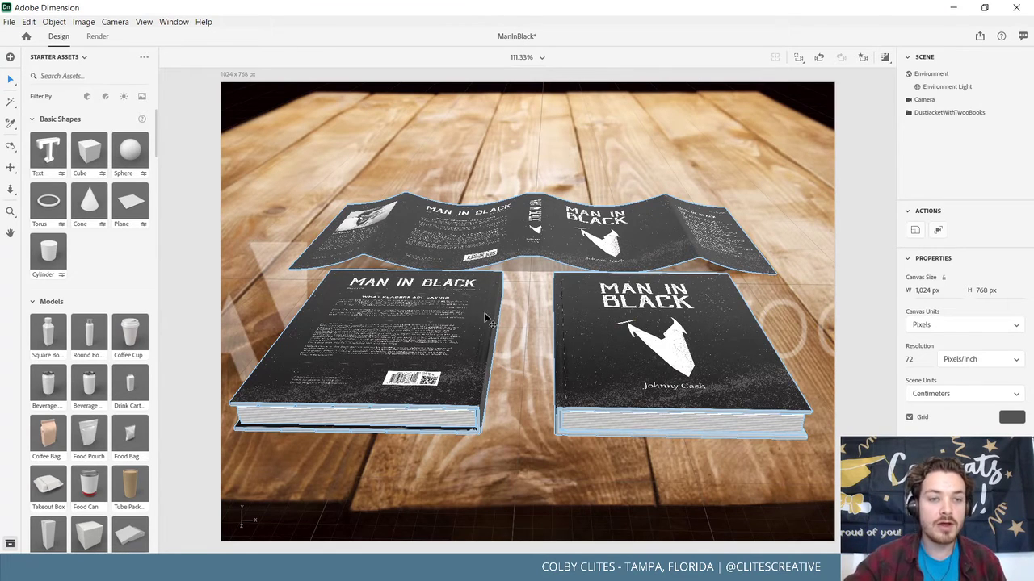
{"action": "left_click", "coordinate": [9, 22]}
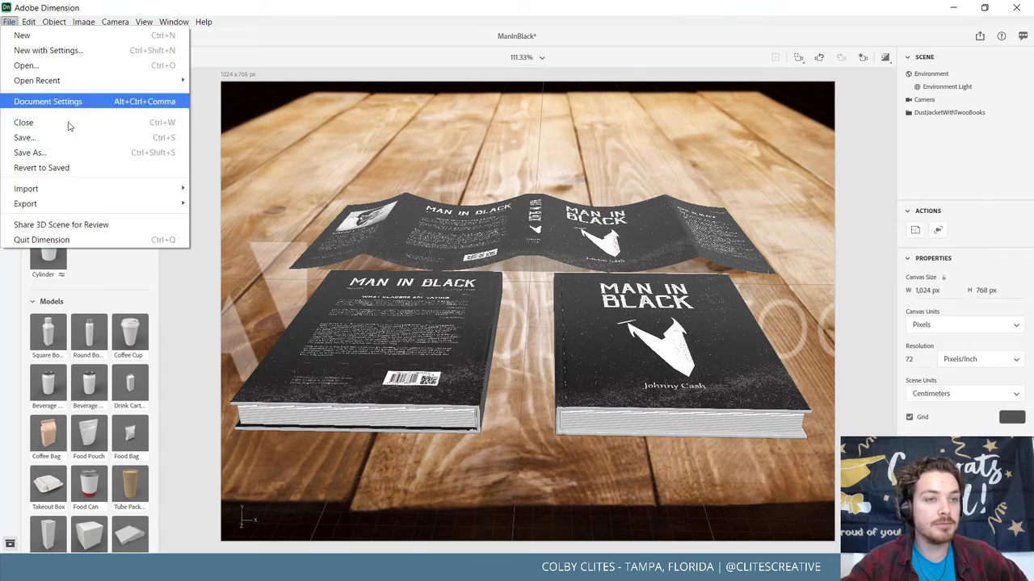
{"action": "left_click", "coordinate": [201, 340]}
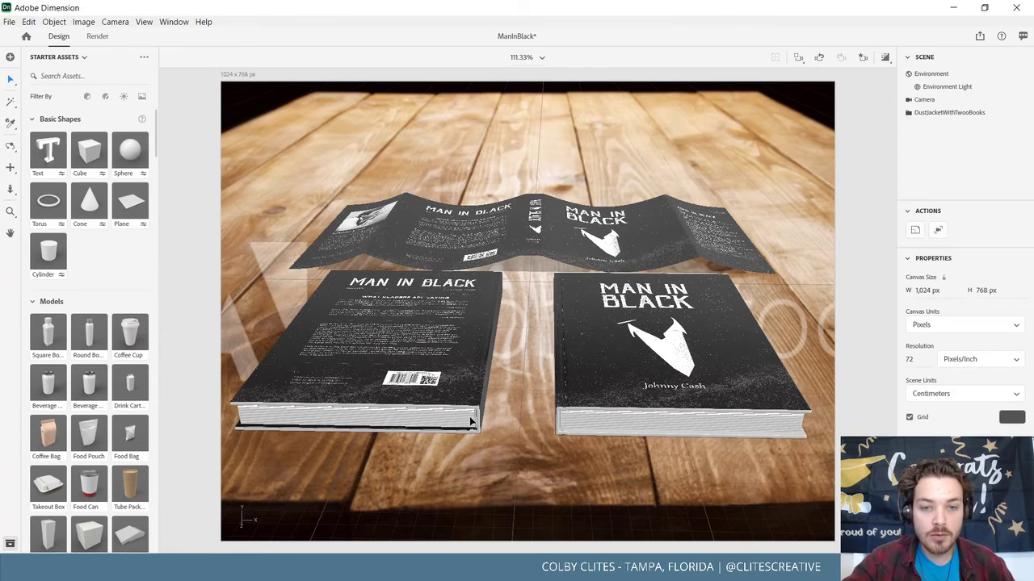
{"action": "left_click", "coordinate": [633, 433]}
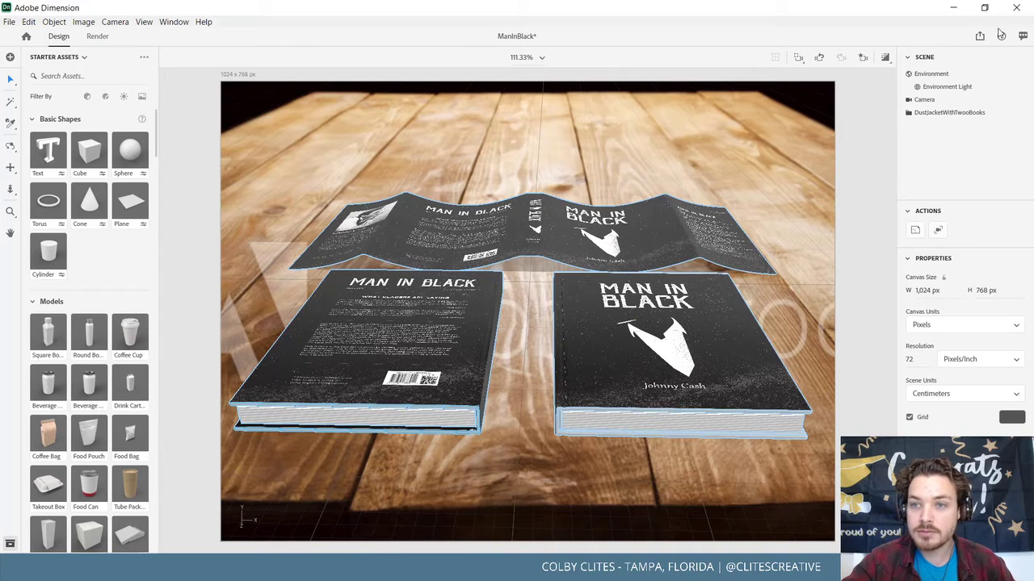
{"action": "left_click", "coordinate": [793, 194]}
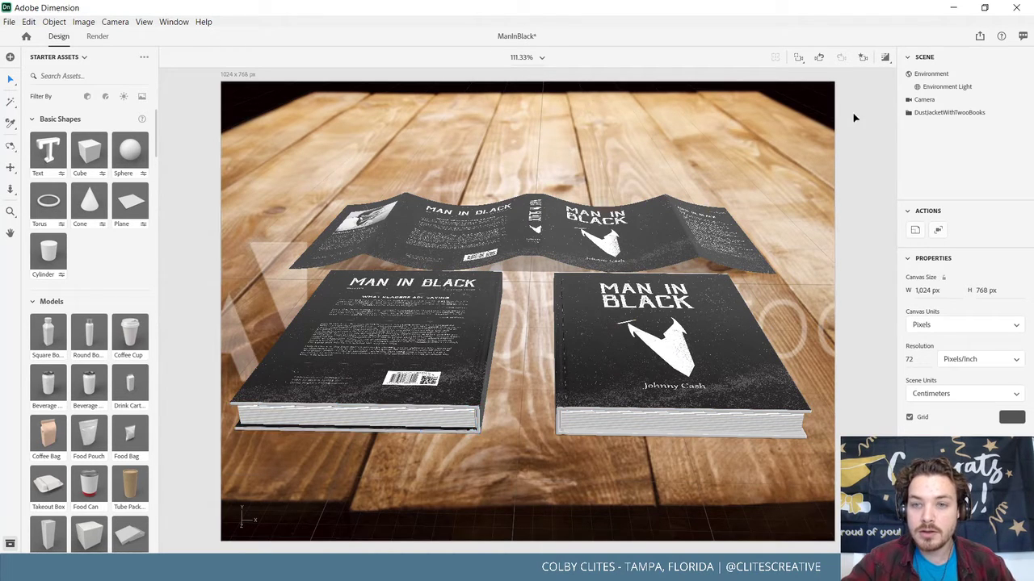
Expand the DustJacketWithTwooBooks group and select its spine_inside_left part.
{"action": "left_click", "coordinate": [928, 117]}
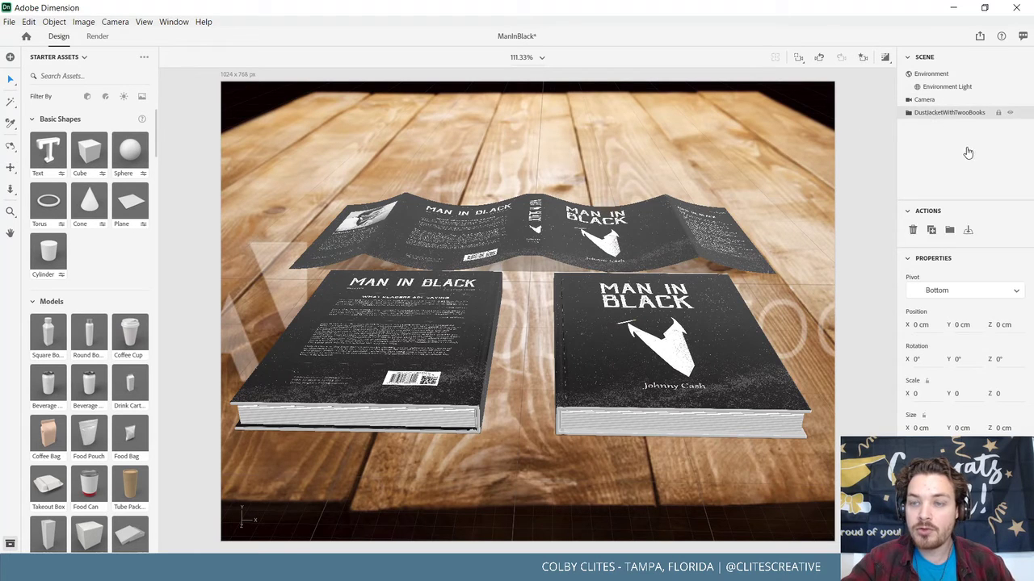
{"action": "double_click", "coordinate": [910, 119]}
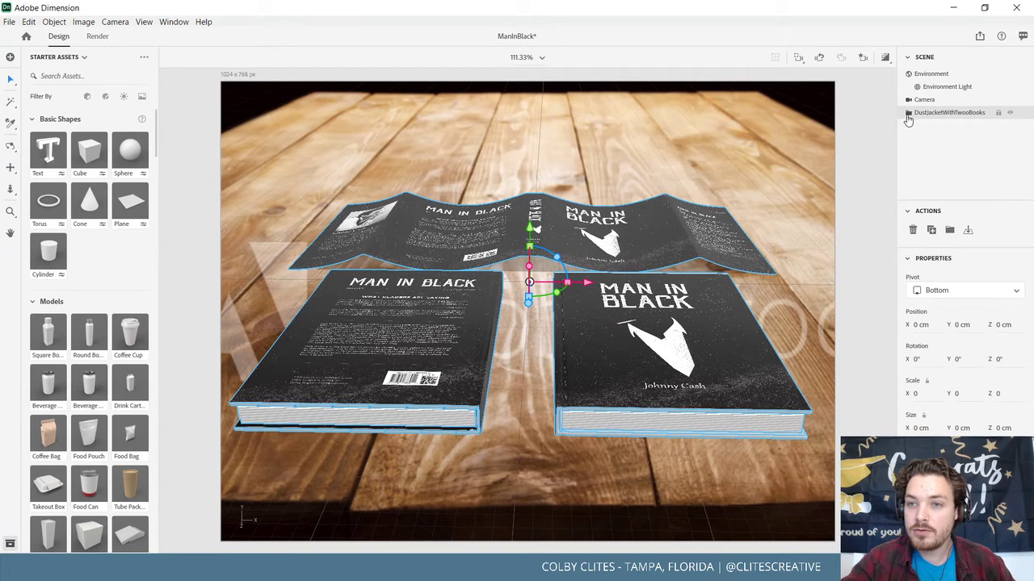
{"action": "left_click", "coordinate": [908, 114]}
{"action": "left_click", "coordinate": [908, 114]}
{"action": "left_click", "coordinate": [907, 114]}
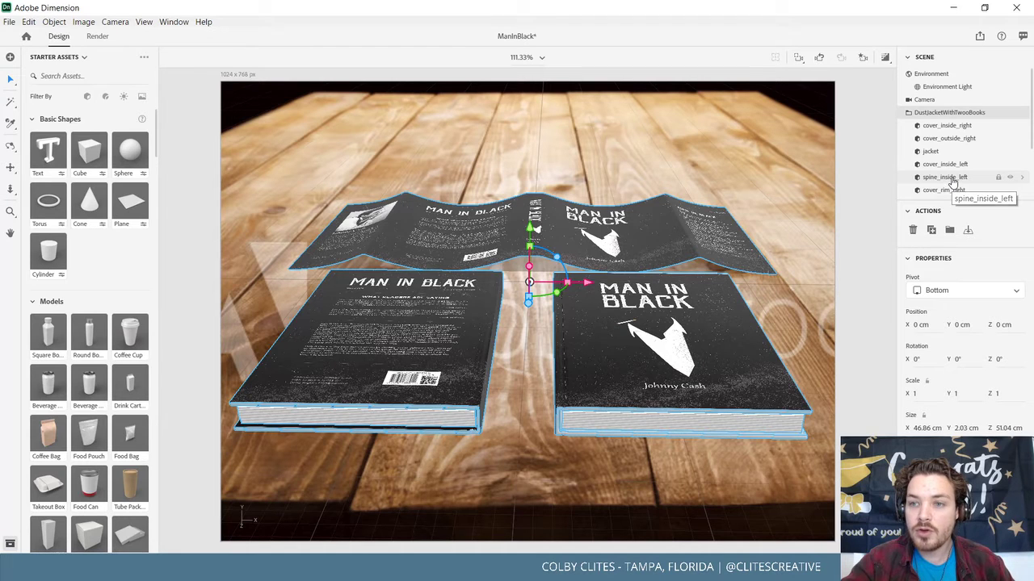
{"action": "double_click", "coordinate": [953, 178]}
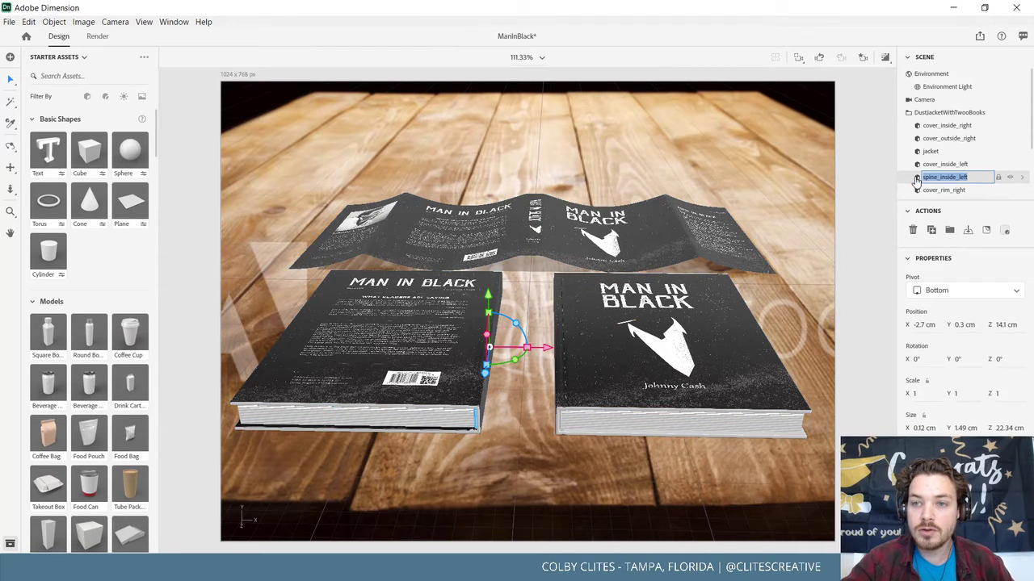
{"action": "left_click", "coordinate": [916, 180]}
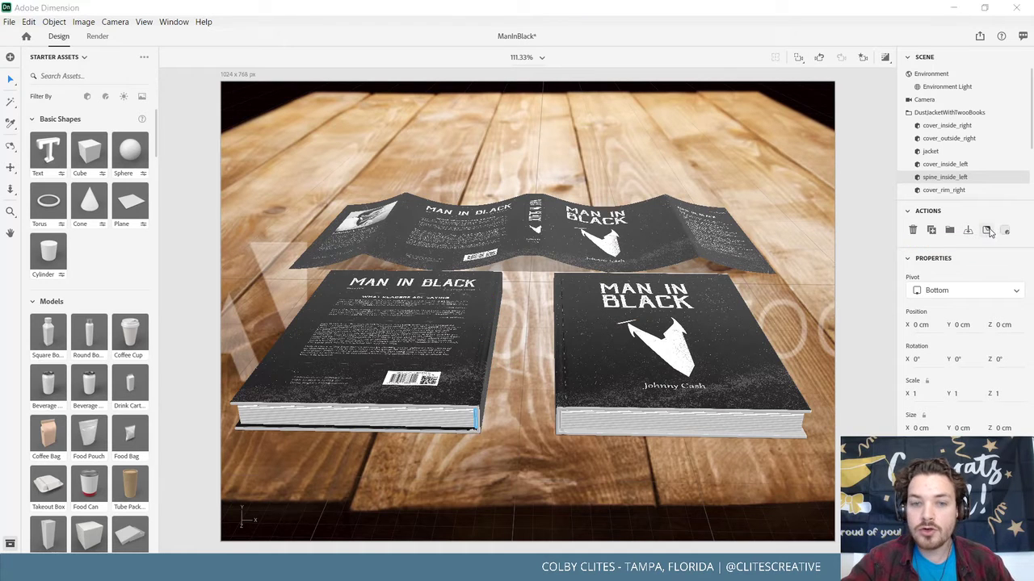
Place the JohnnyCash_Black_Cover_Distresseed image from the exports folder as a graphic on the spine_inside_left part.
{"action": "left_click", "coordinate": [987, 231]}
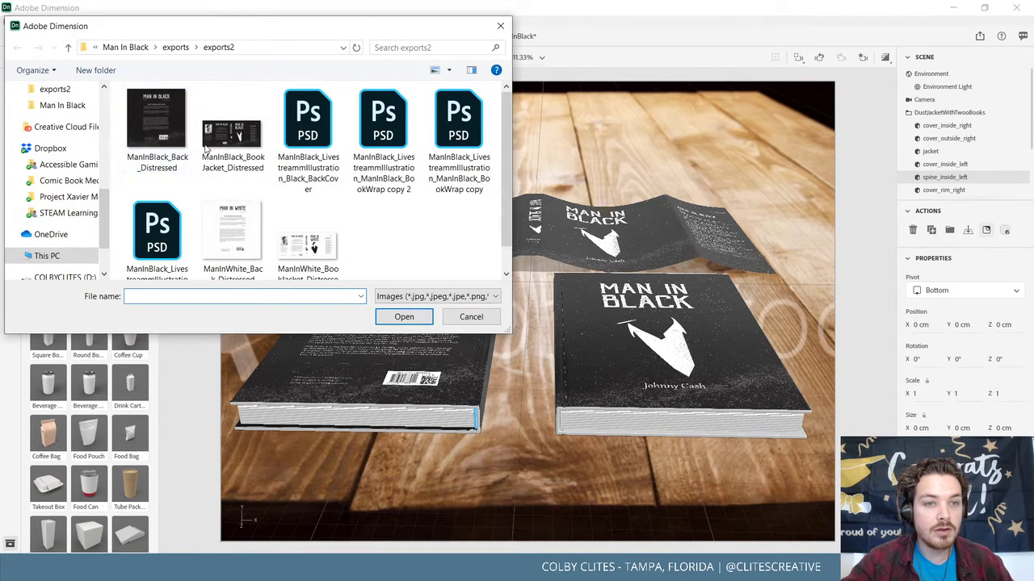
{"action": "left_click", "coordinate": [178, 49]}
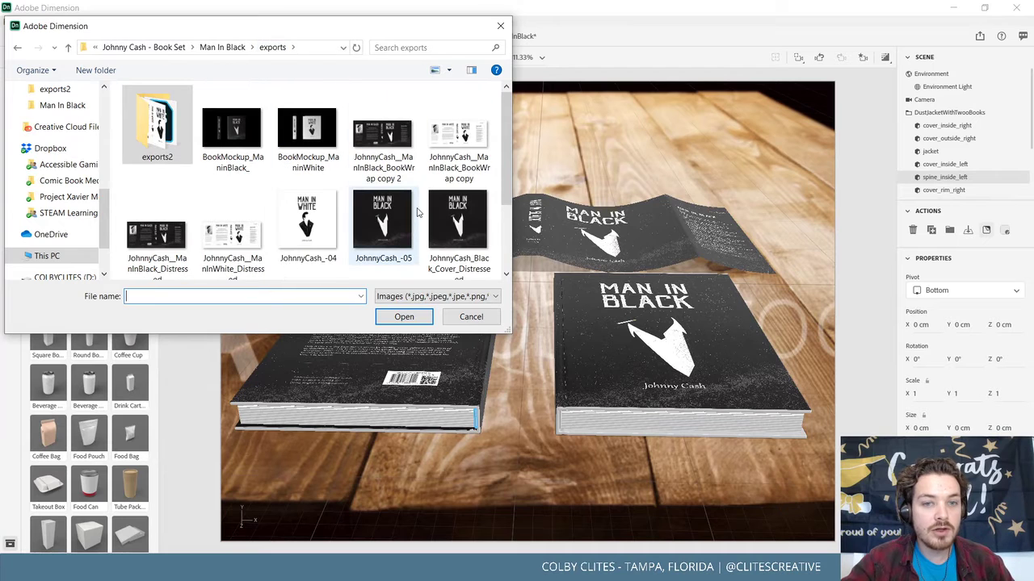
{"action": "left_click", "coordinate": [458, 226]}
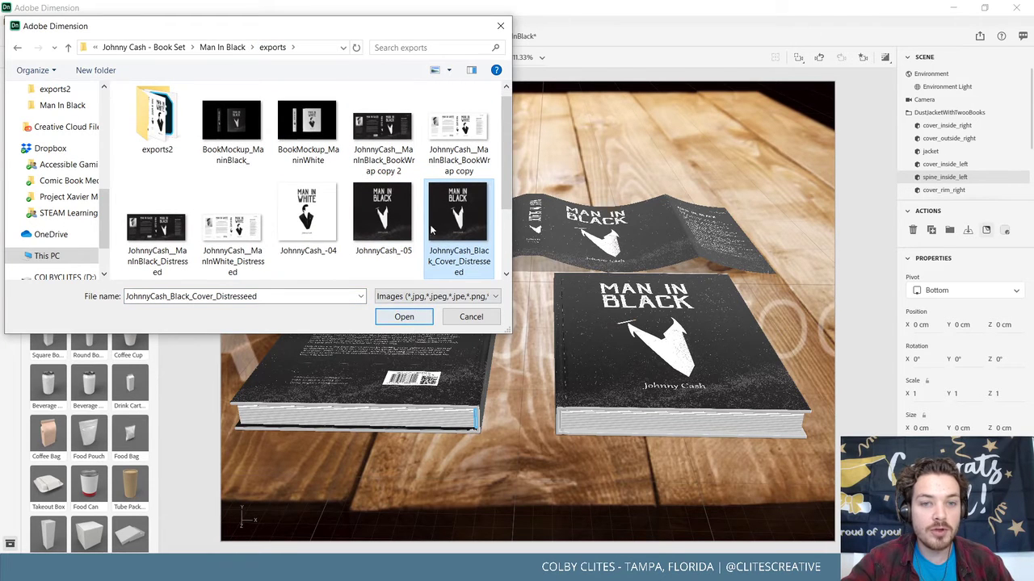
{"action": "left_click", "coordinate": [404, 317]}
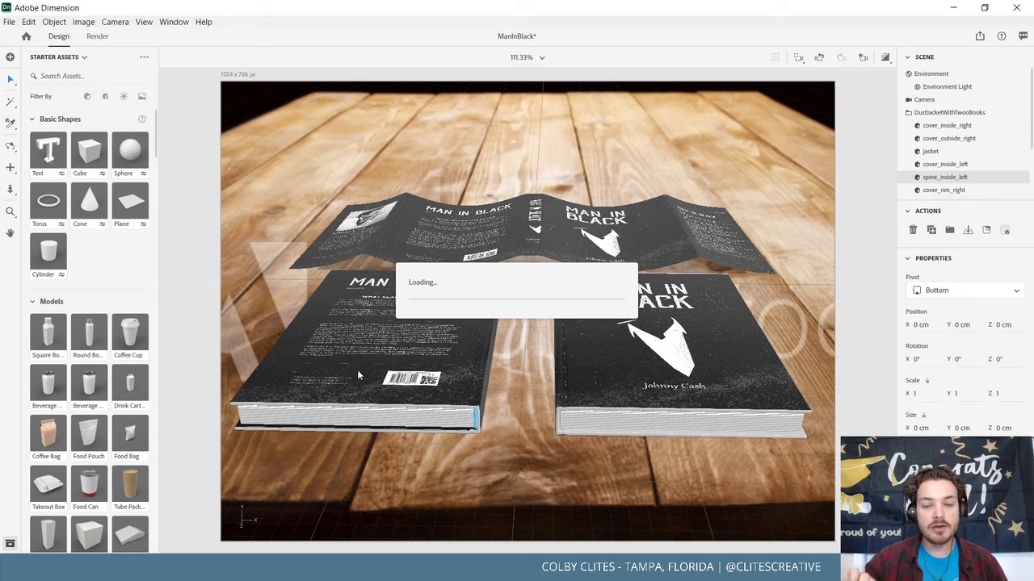
{"action": "left_click", "coordinate": [271, 402]}
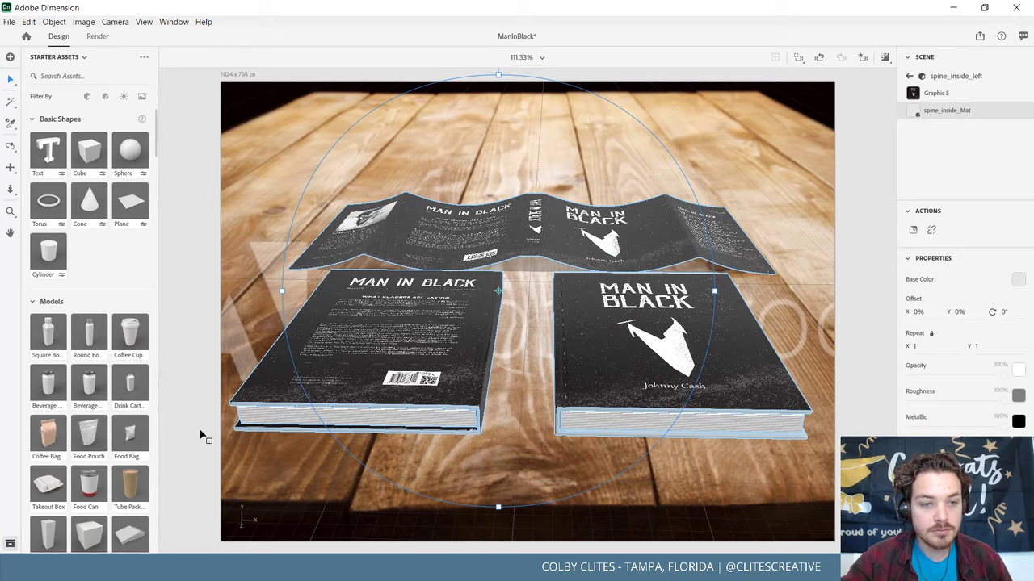
{"action": "left_click", "coordinate": [347, 451]}
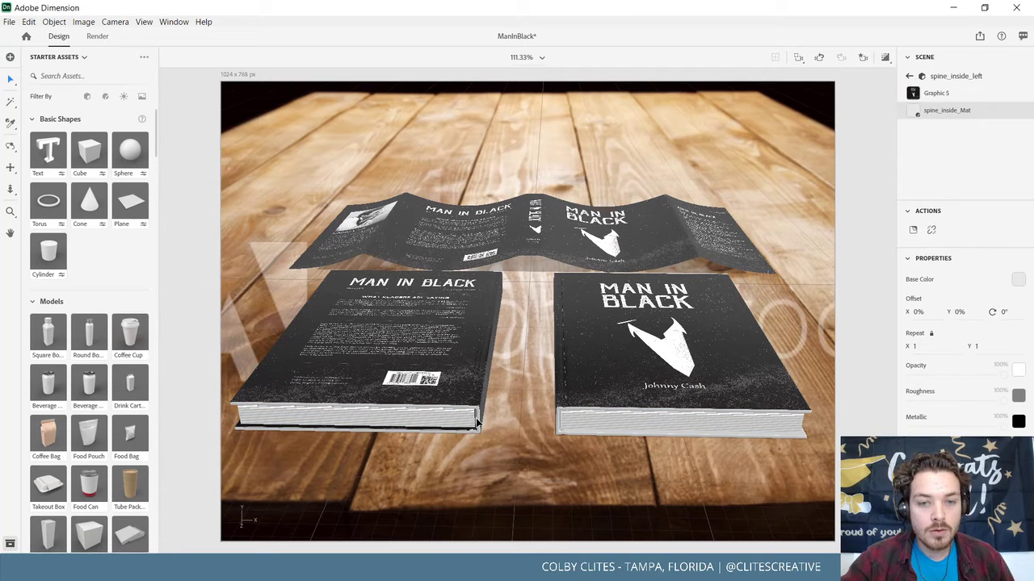
Inspect the material of the cover_rim_left part and return to the list of scene parts.
{"action": "left_click", "coordinate": [478, 420]}
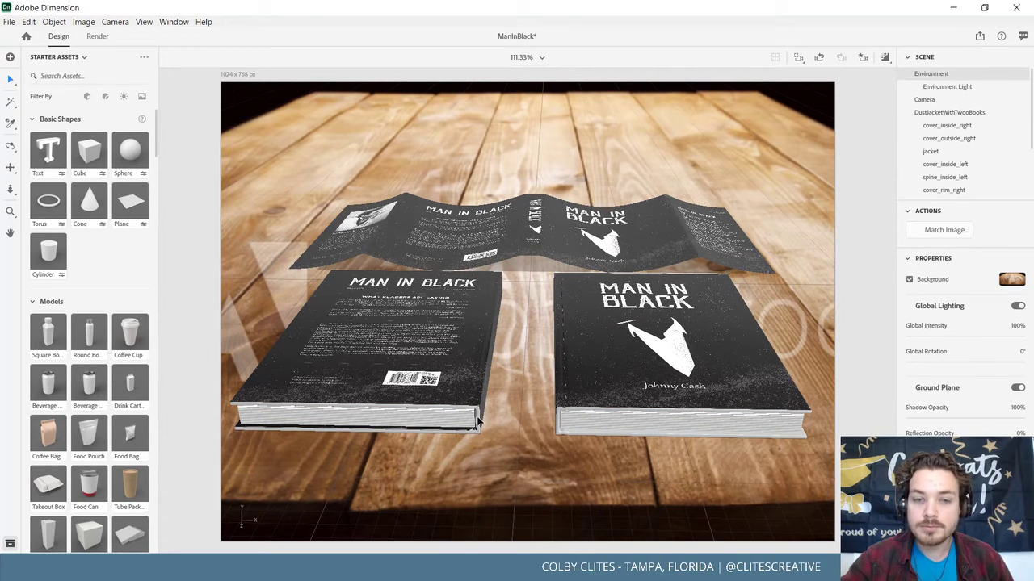
{"action": "double_click", "coordinate": [954, 165]}
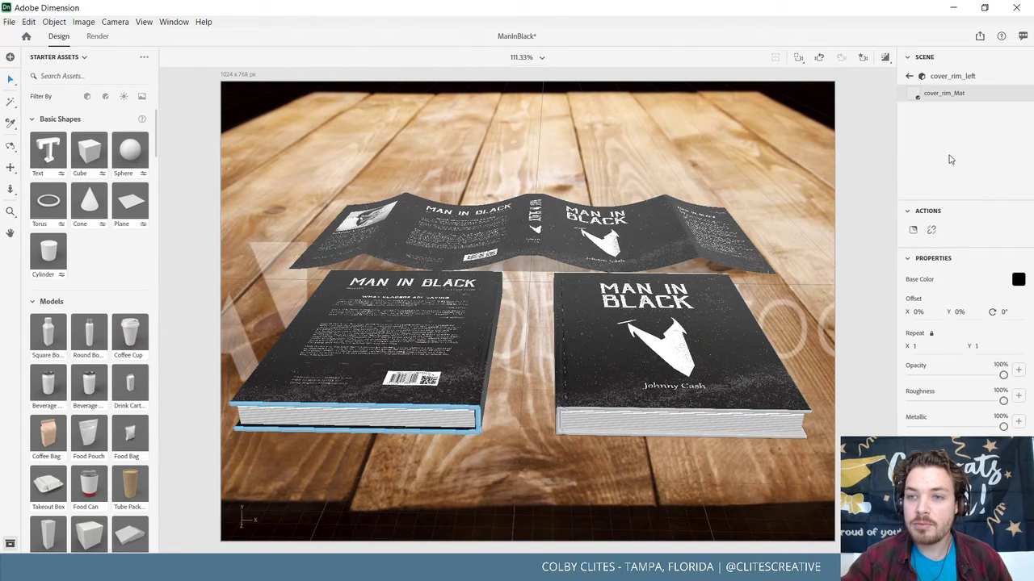
{"action": "left_click", "coordinate": [909, 78]}
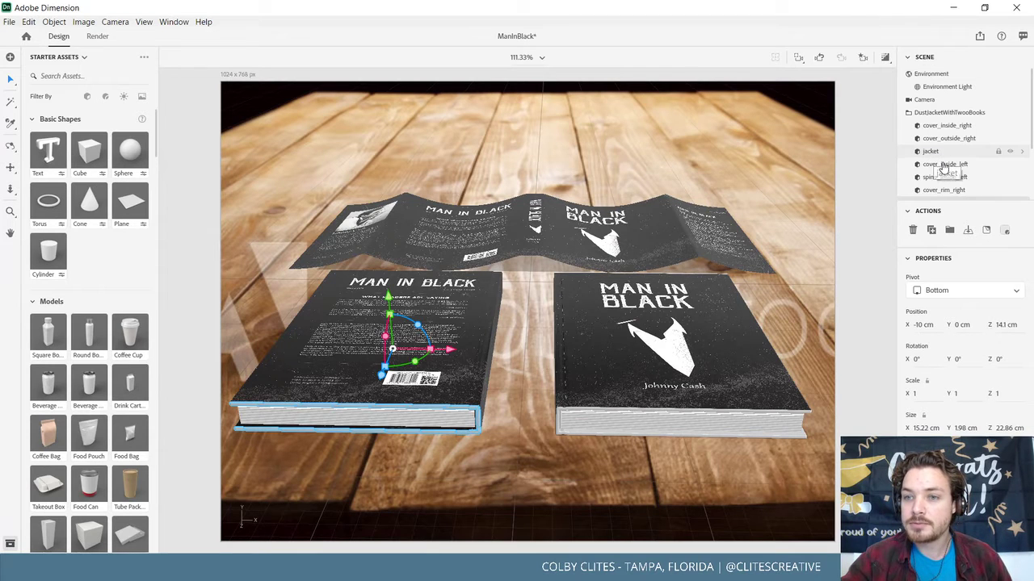
Reopen the graphic on spine_inside_left and enlarge it uniformly to a scale of 60%.
{"action": "left_click", "coordinate": [922, 177]}
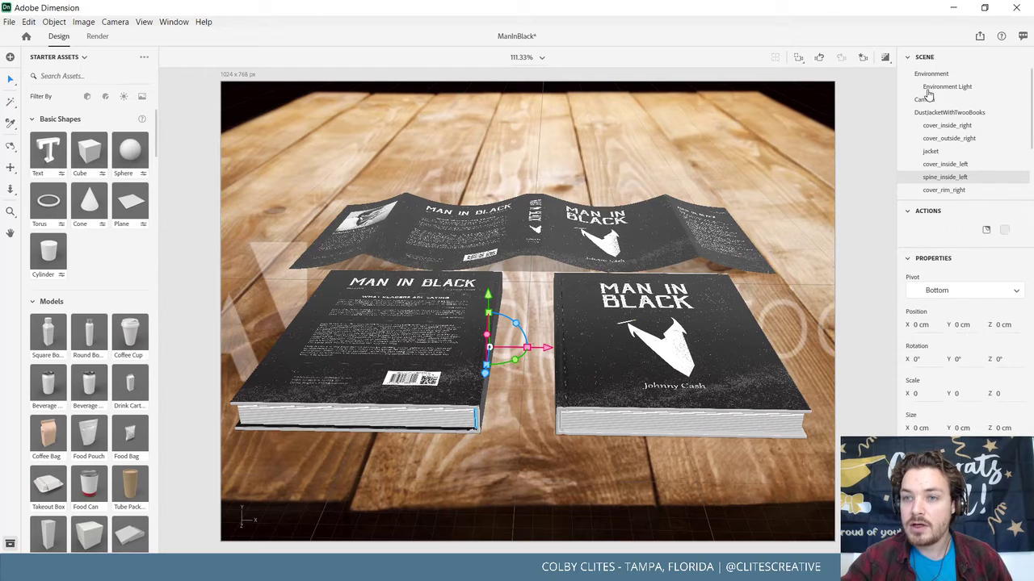
{"action": "double_click", "coordinate": [920, 178]}
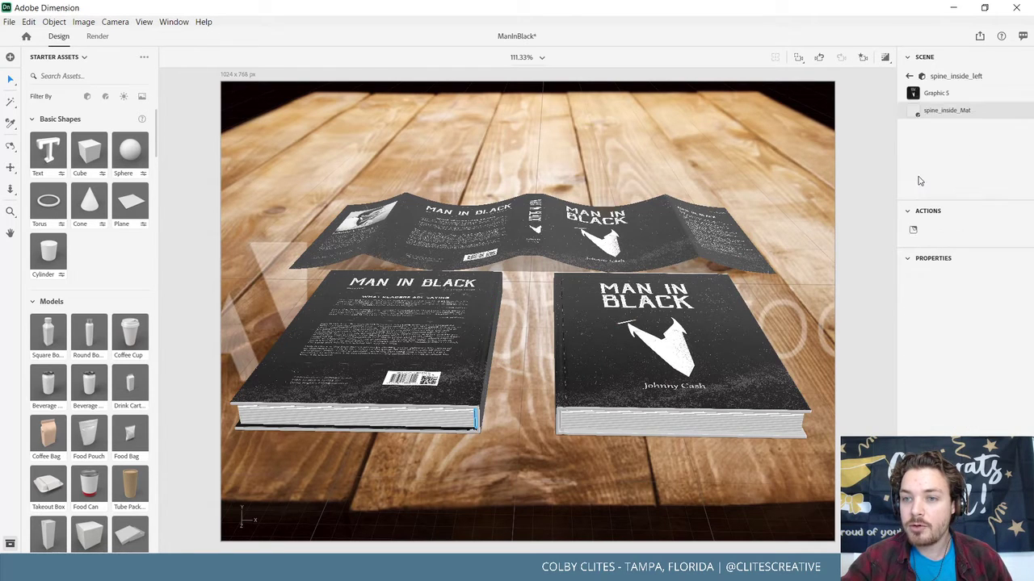
{"action": "left_click", "coordinate": [924, 93]}
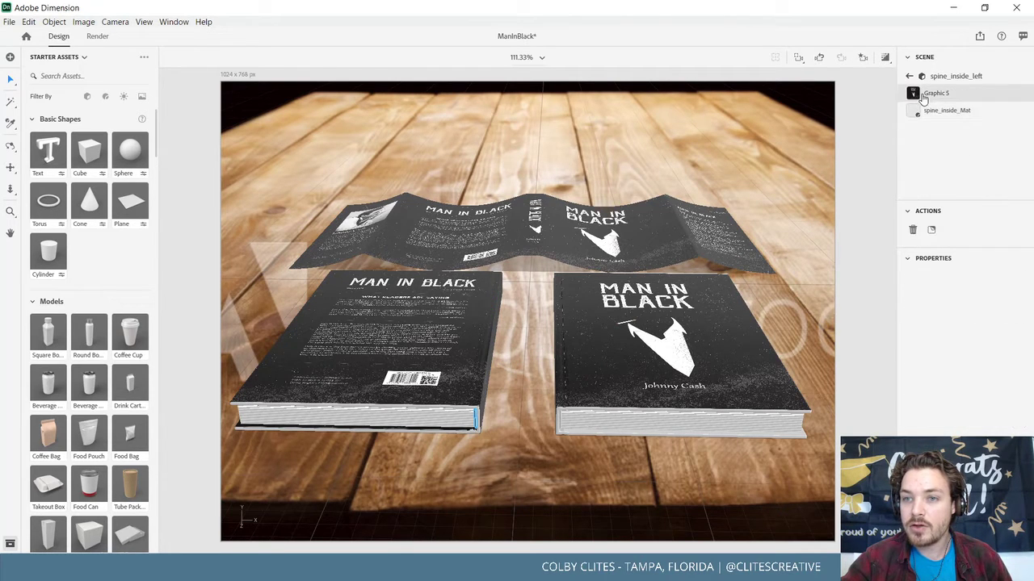
{"action": "left_click", "coordinate": [499, 299]}
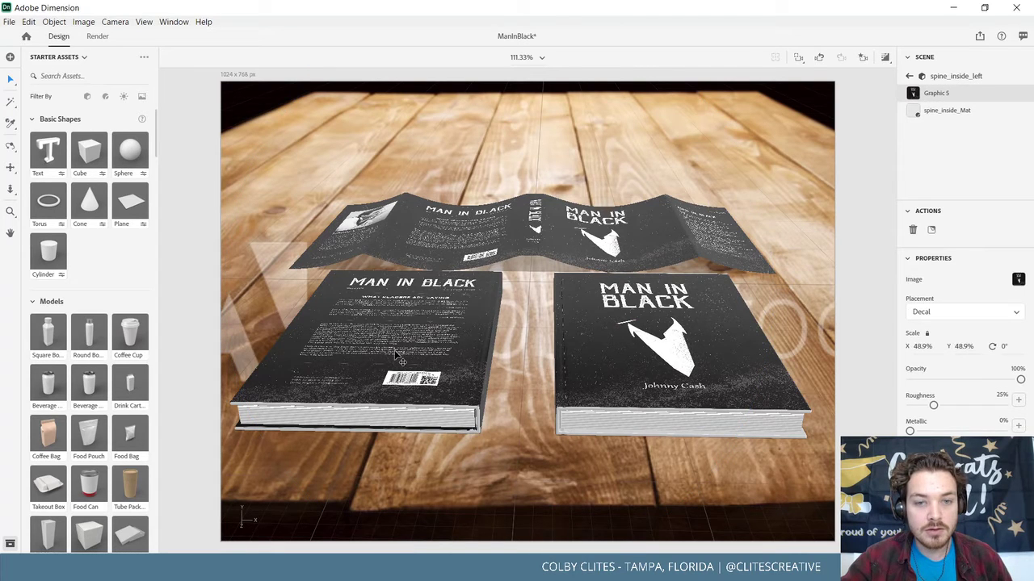
{"action": "left_click", "coordinate": [961, 97]}
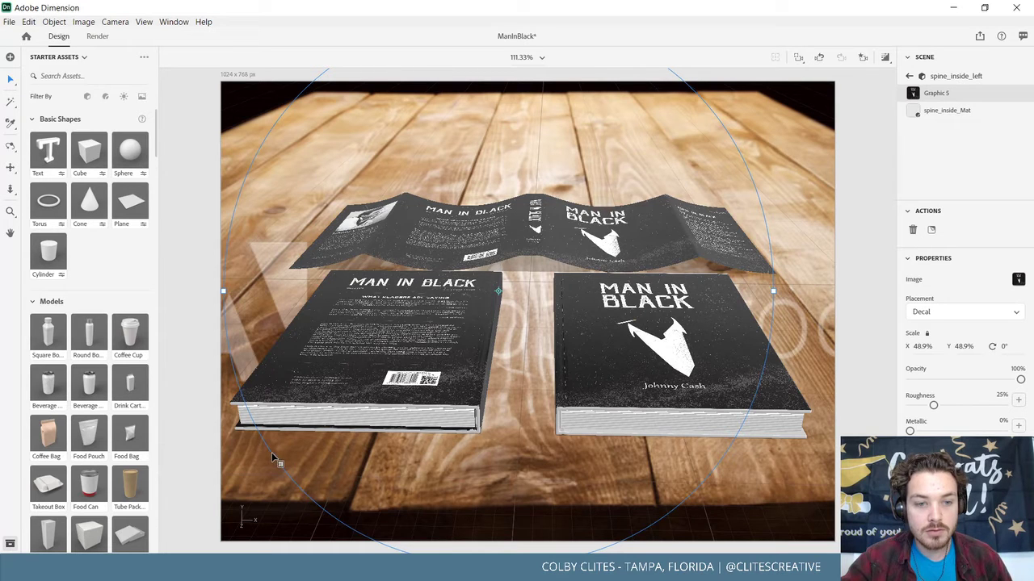
{"action": "left_click_drag", "start_coordinate": [272, 457], "coordinate": [202, 484]}
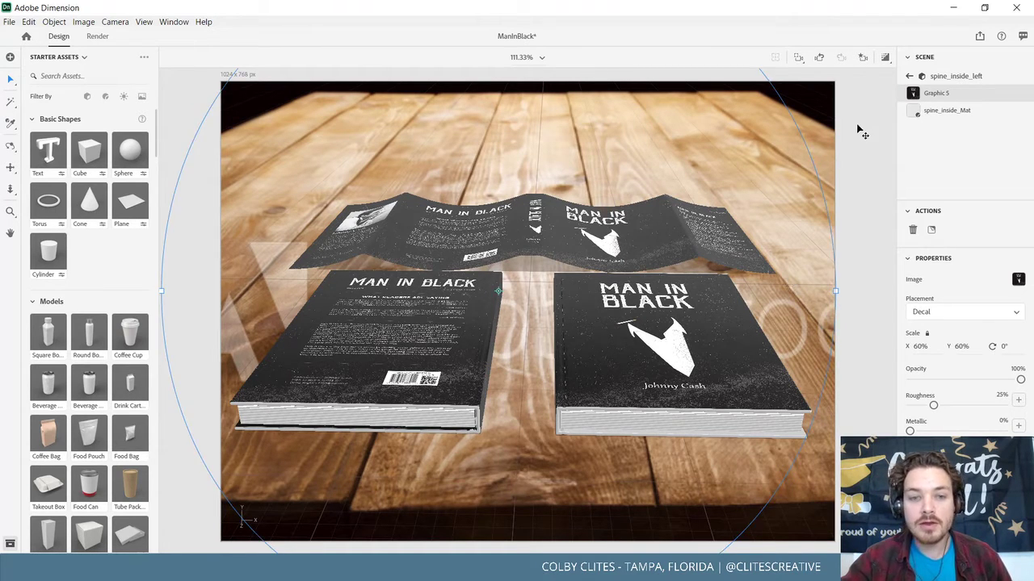
{"action": "left_click", "coordinate": [231, 406]}
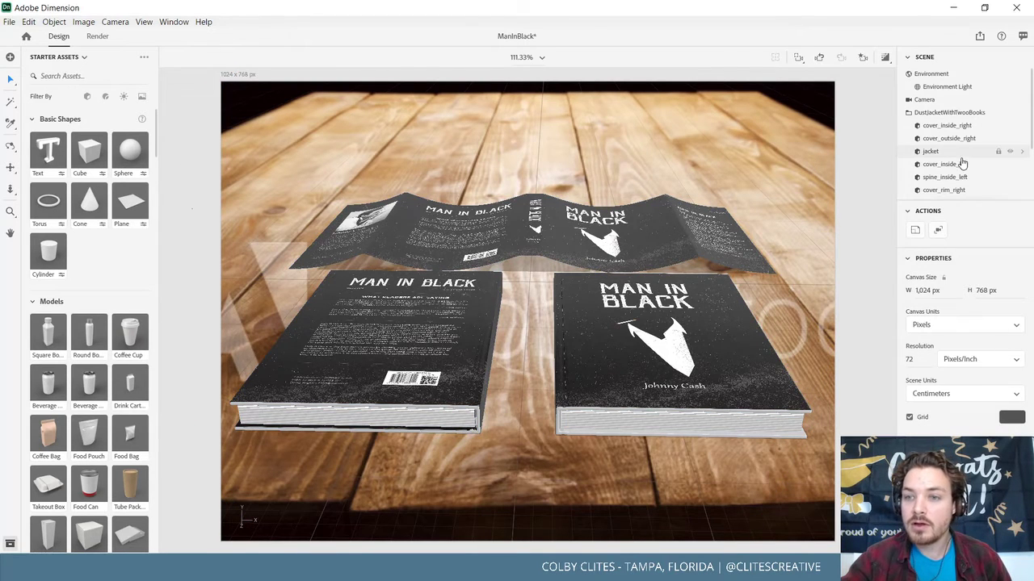
Toggle the visibility of the cover_rim_left part to check which area of the book it covers.
{"action": "scroll", "coordinate": [961, 161], "scroll_direction": "down", "scroll_amount": 3}
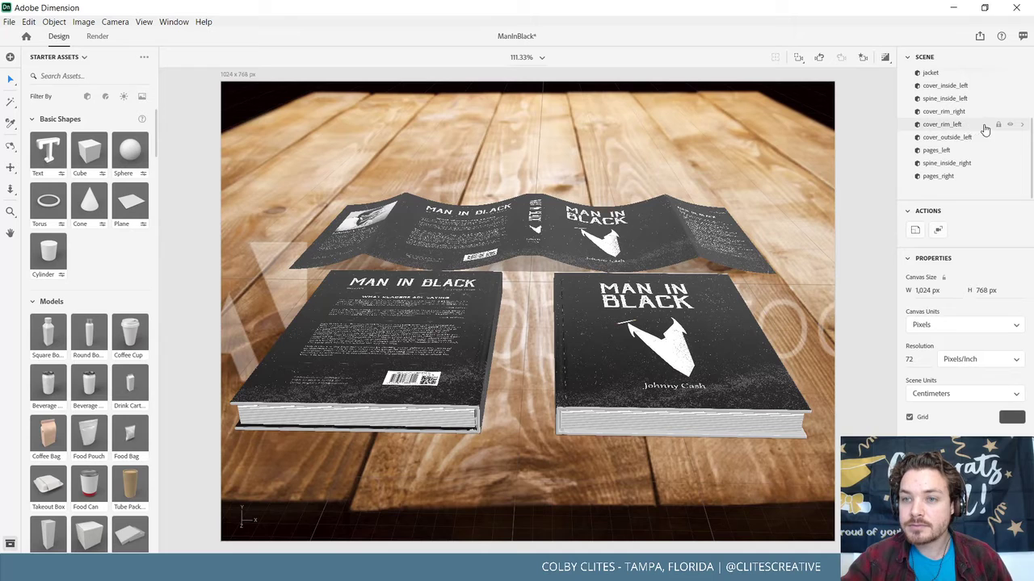
{"action": "left_click", "coordinate": [1010, 125]}
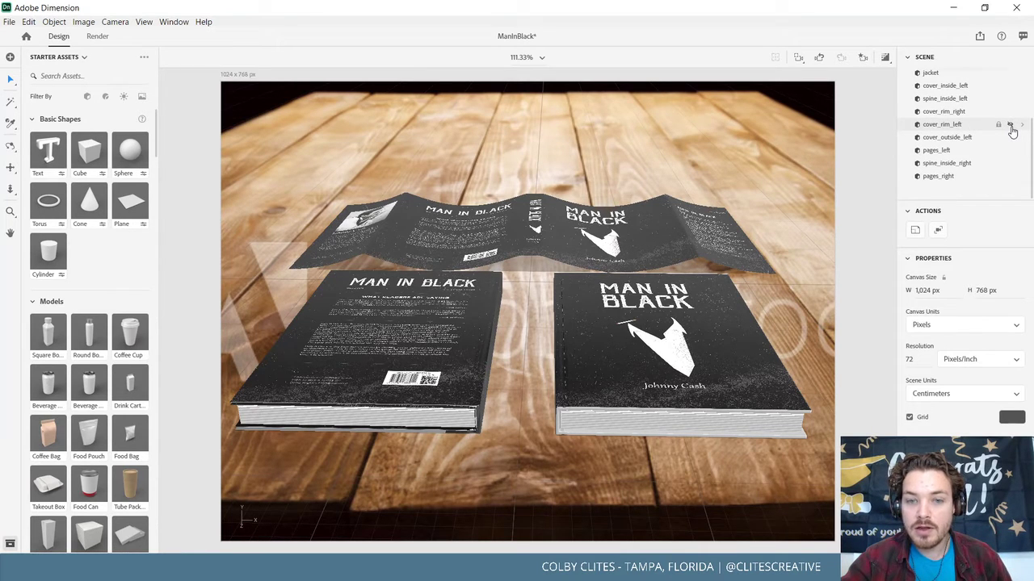
{"action": "left_click", "coordinate": [1011, 126]}
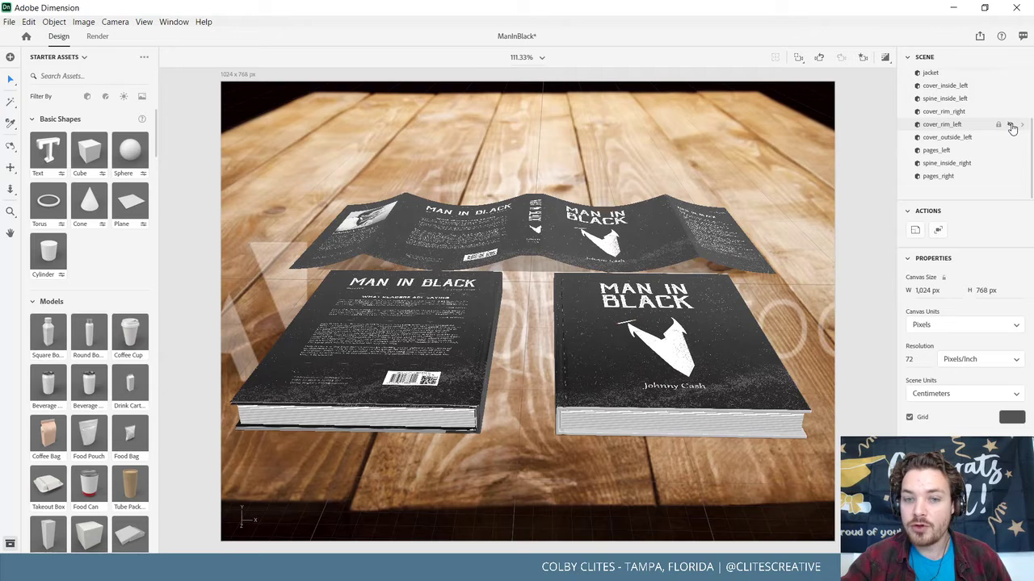
Place the JohnnyCash_Black_Cover_Distresseed image from the exports folder as a graphic on the cover_rim_left part.
{"action": "left_click", "coordinate": [961, 126]}
{"action": "double_click", "coordinate": [960, 126]}
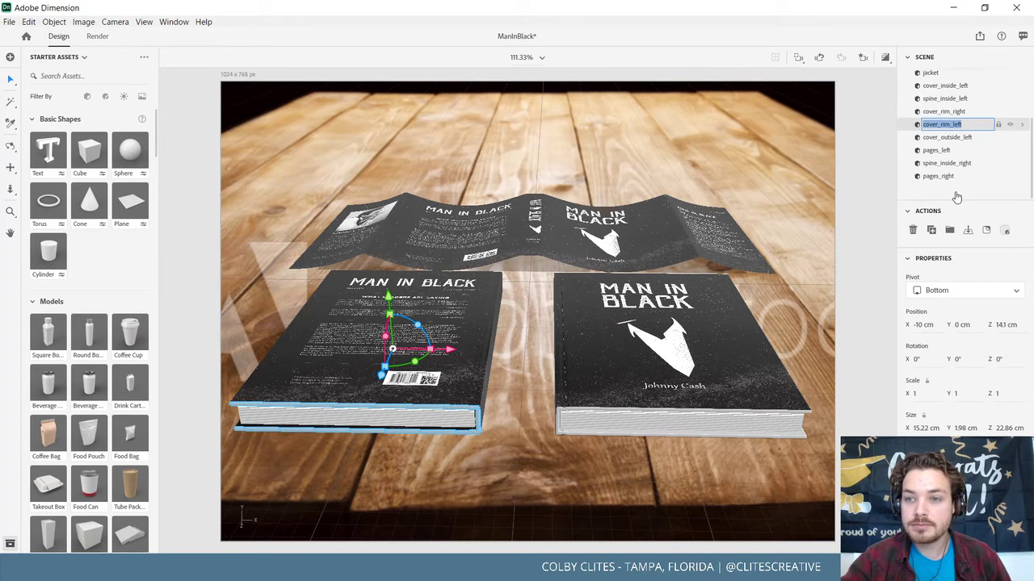
{"action": "left_click", "coordinate": [986, 231]}
{"action": "left_click", "coordinate": [383, 226]}
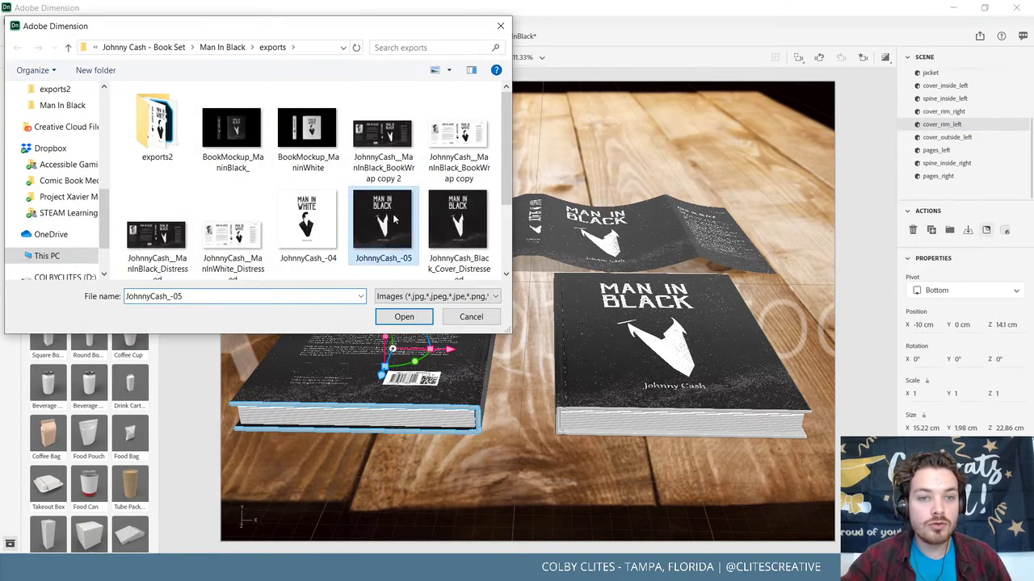
{"action": "left_click", "coordinate": [453, 238]}
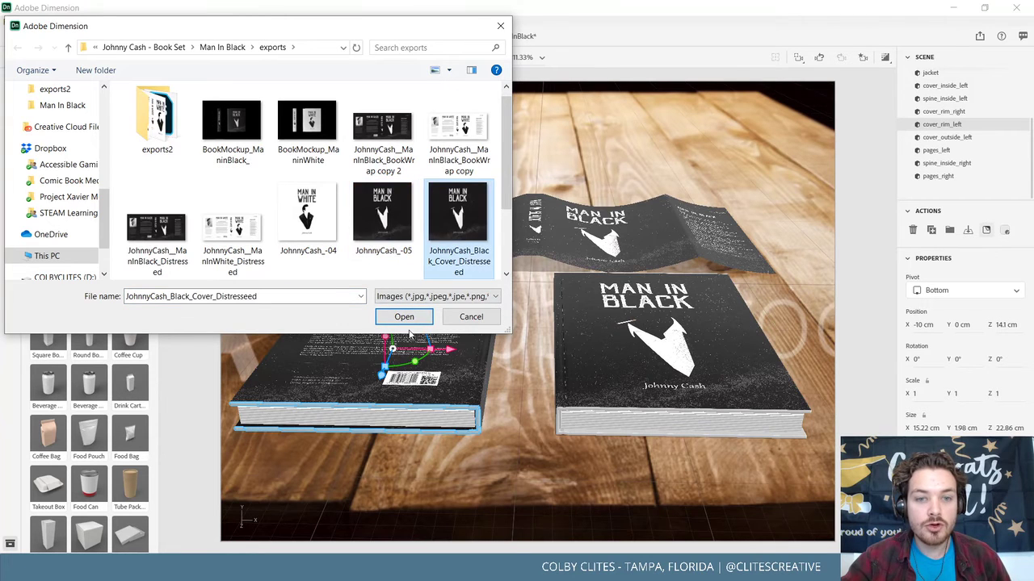
{"action": "left_click", "coordinate": [410, 319]}
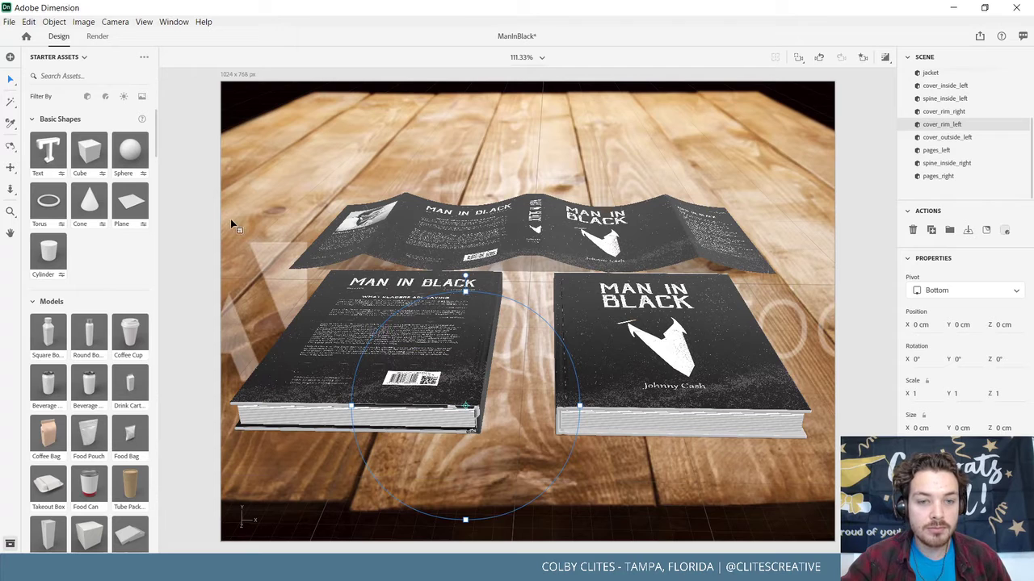
Enlarge the graphic on cover_rim_left to a scale of about 36.8% in X and 26.2% in Y.
{"action": "left_click_drag", "start_coordinate": [224, 213], "coordinate": [204, 196]}
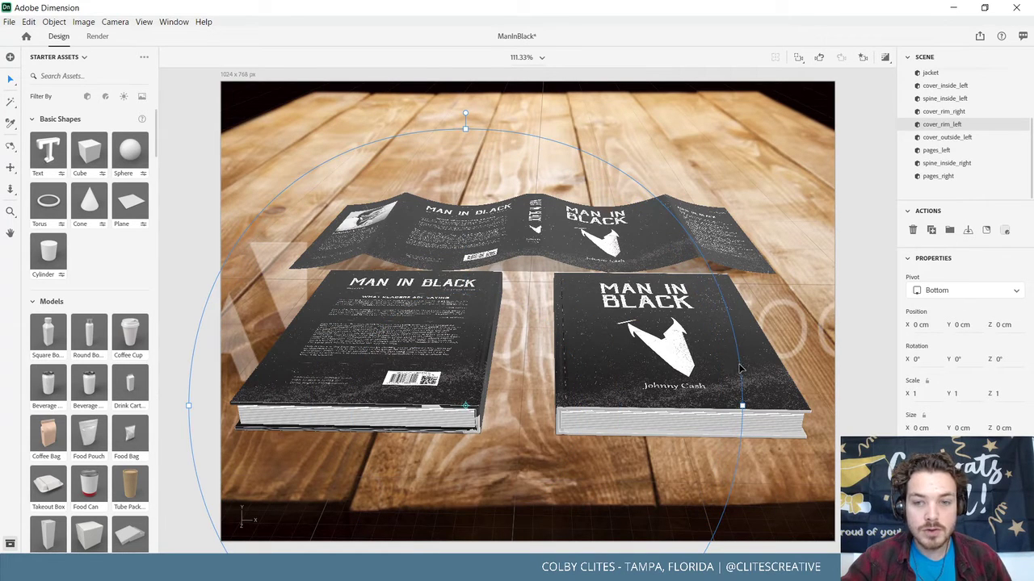
{"action": "left_click", "coordinate": [793, 413]}
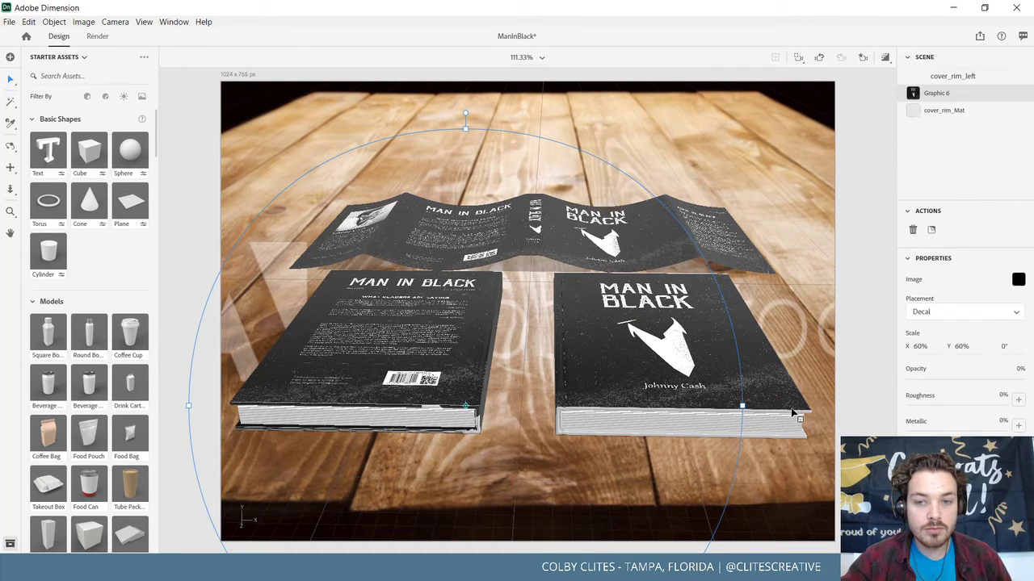
{"action": "left_click", "coordinate": [743, 409]}
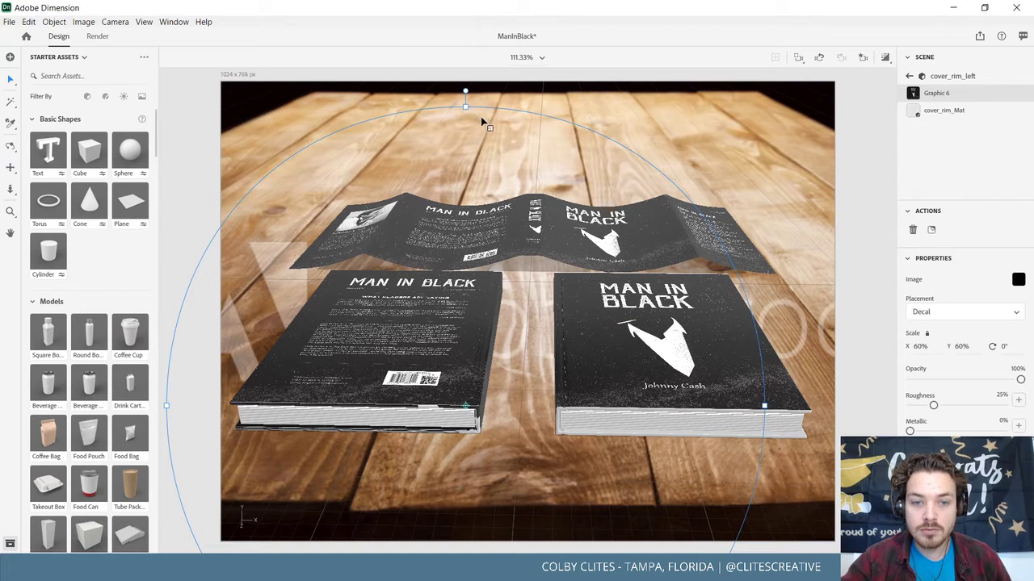
{"action": "left_click_drag", "start_coordinate": [489, 125], "coordinate": [509, 238]}
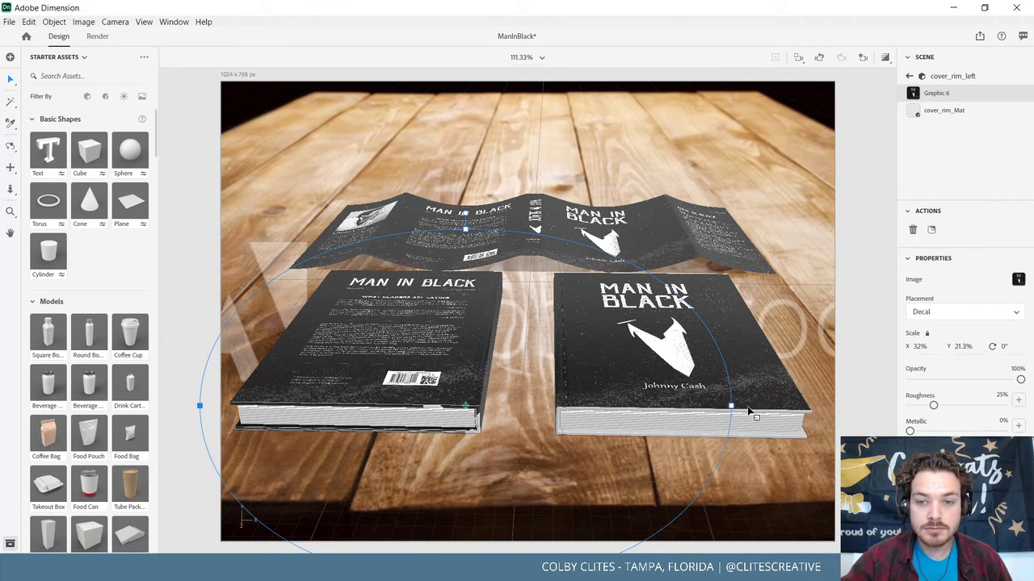
{"action": "left_click_drag", "start_coordinate": [732, 409], "coordinate": [789, 412]}
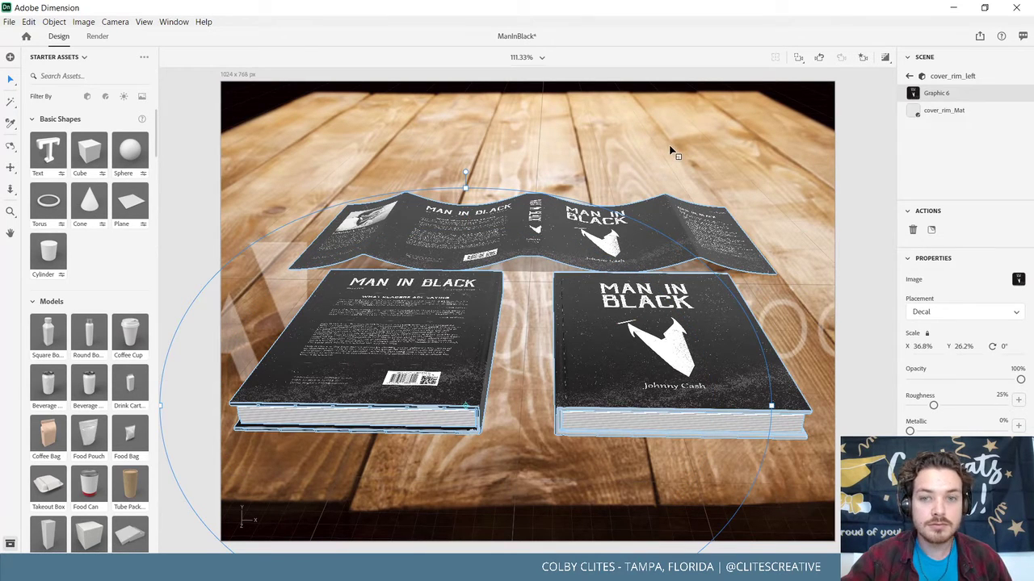
{"action": "left_click", "coordinate": [635, 172]}
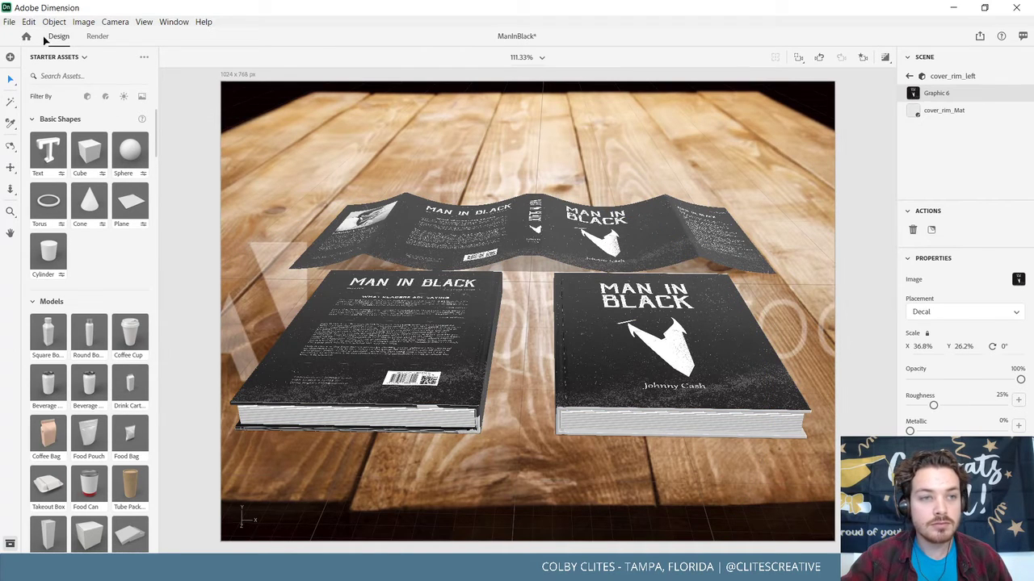
{"action": "left_click", "coordinate": [493, 194]}
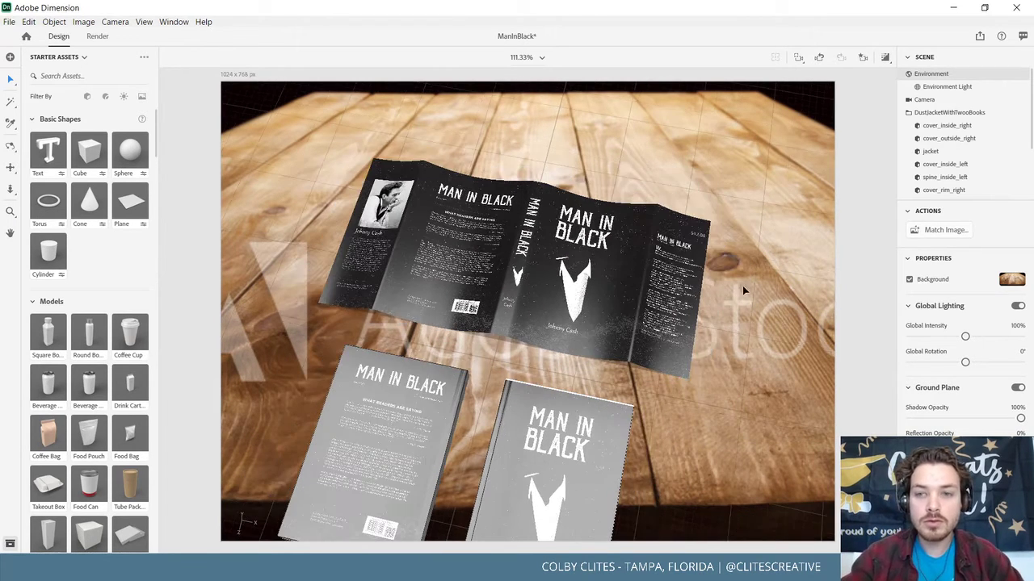
Match the environment to the background image, resizing the canvas to Image Aspect Ratio and creating Abstract lights.
{"action": "left_click", "coordinate": [742, 285]}
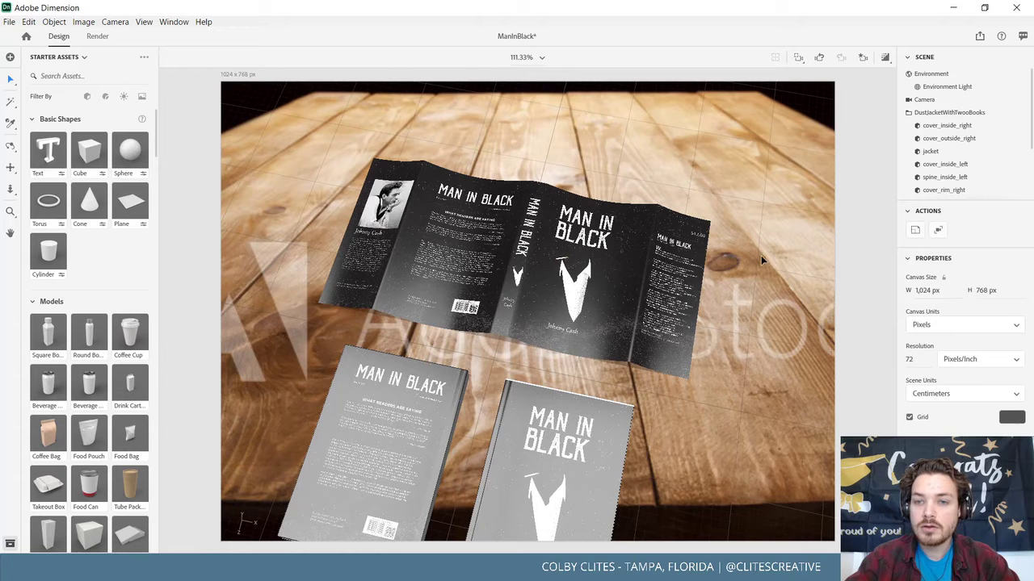
{"action": "left_click", "coordinate": [711, 241]}
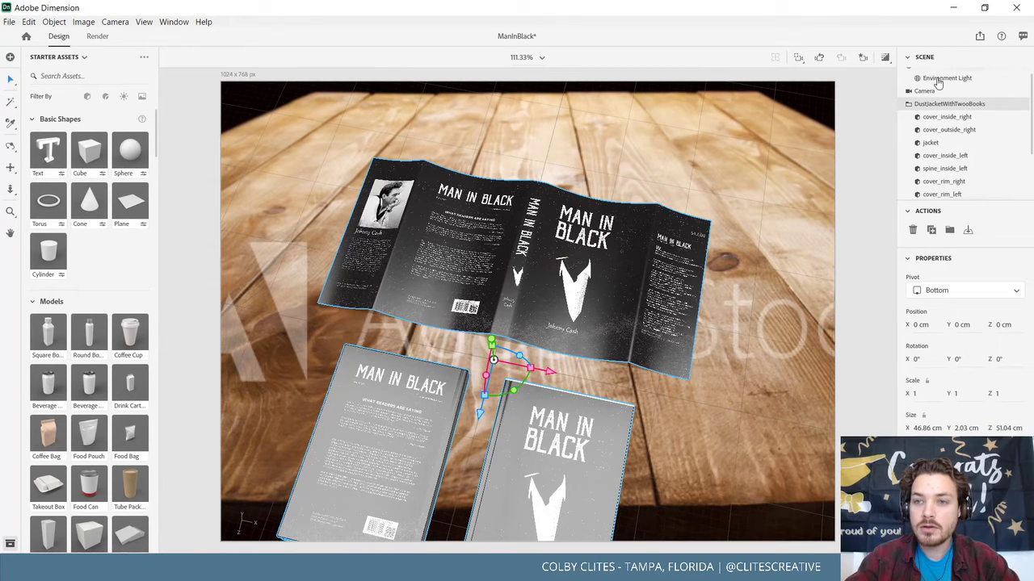
{"action": "scroll", "coordinate": [939, 83], "scroll_direction": "up", "scroll_amount": 1}
{"action": "left_click", "coordinate": [937, 74]}
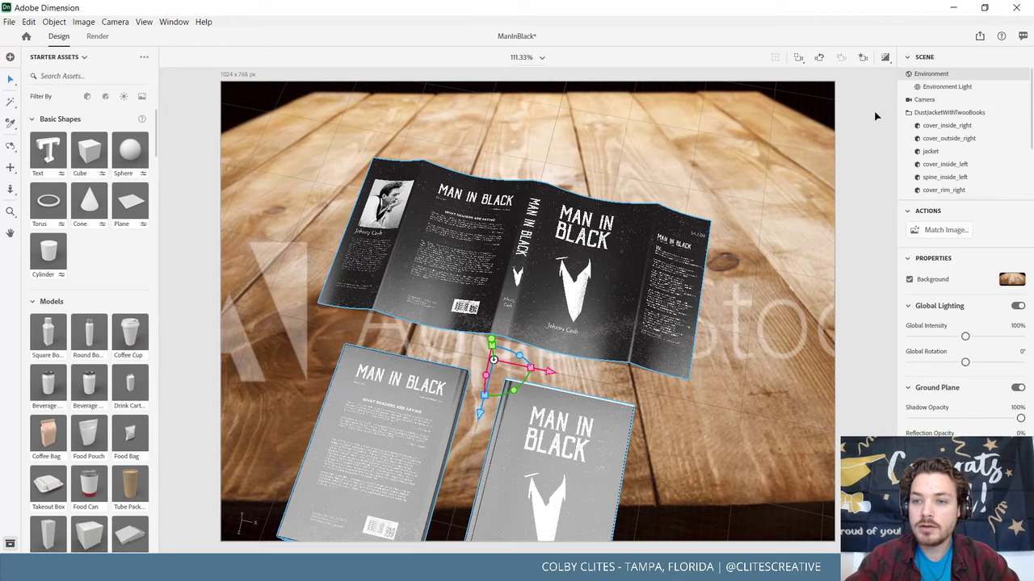
{"action": "left_click", "coordinate": [957, 233]}
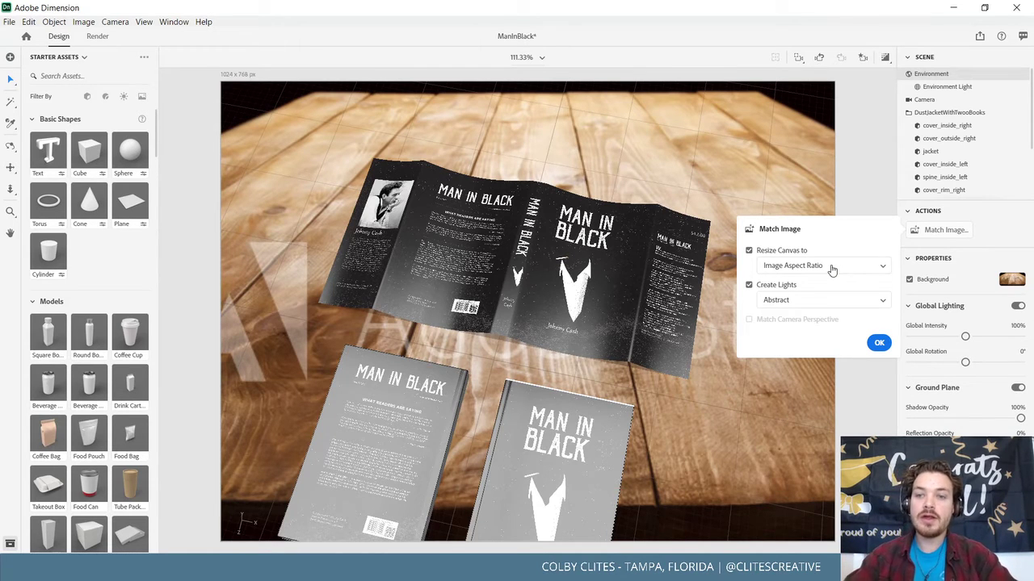
{"action": "left_click", "coordinate": [825, 268]}
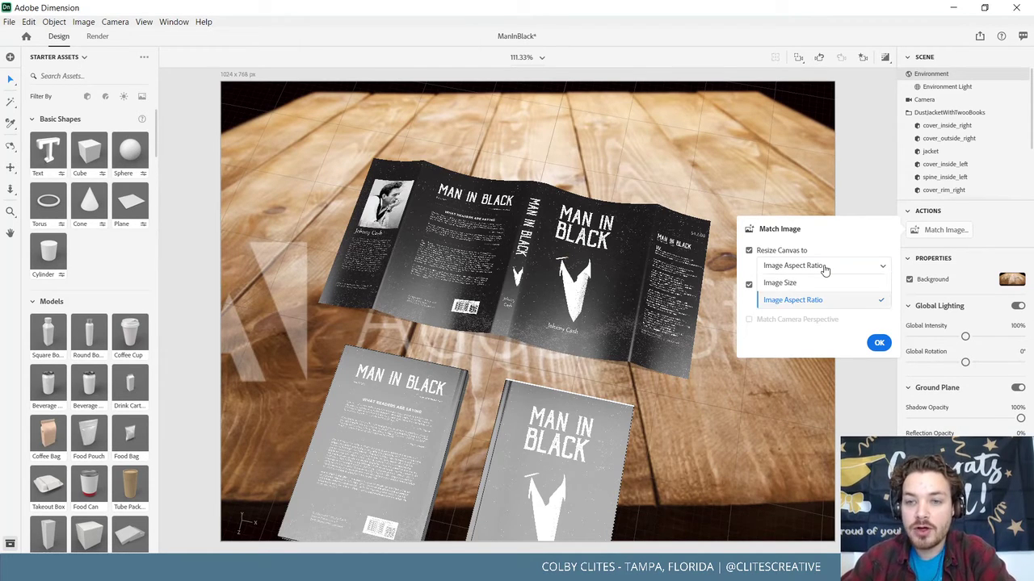
{"action": "left_click", "coordinate": [828, 268]}
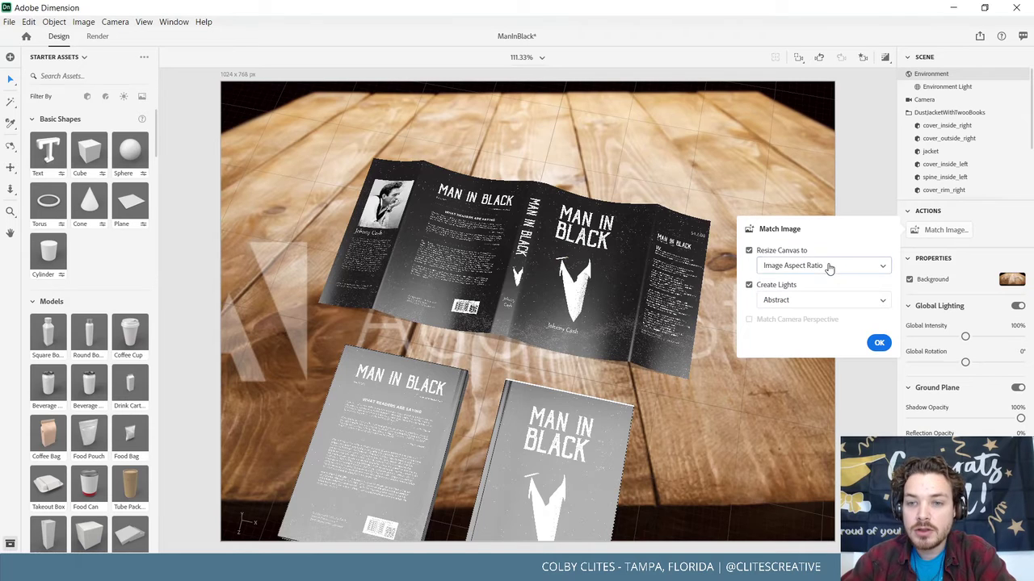
{"action": "left_click", "coordinate": [804, 301]}
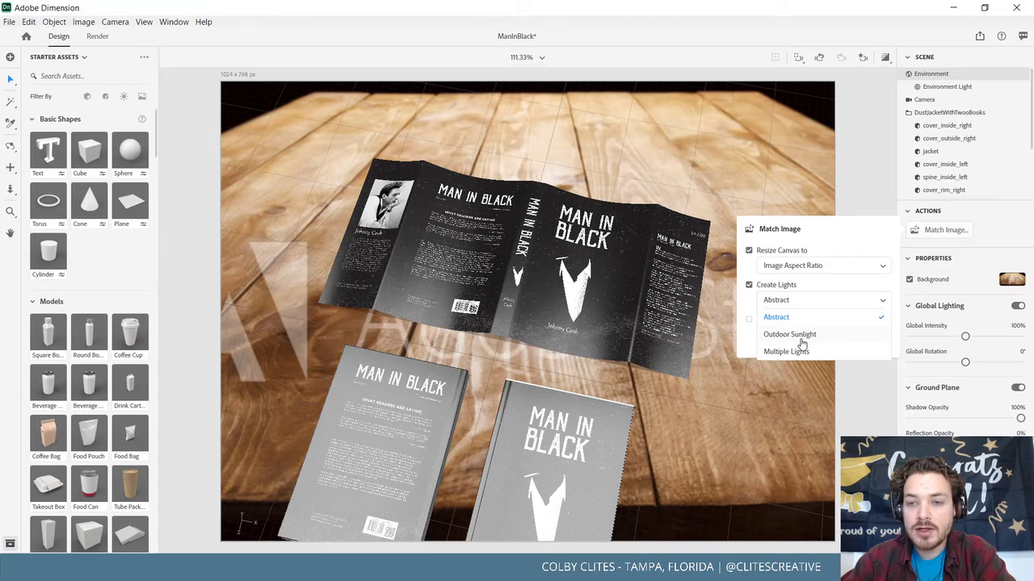
{"action": "left_click", "coordinate": [790, 318]}
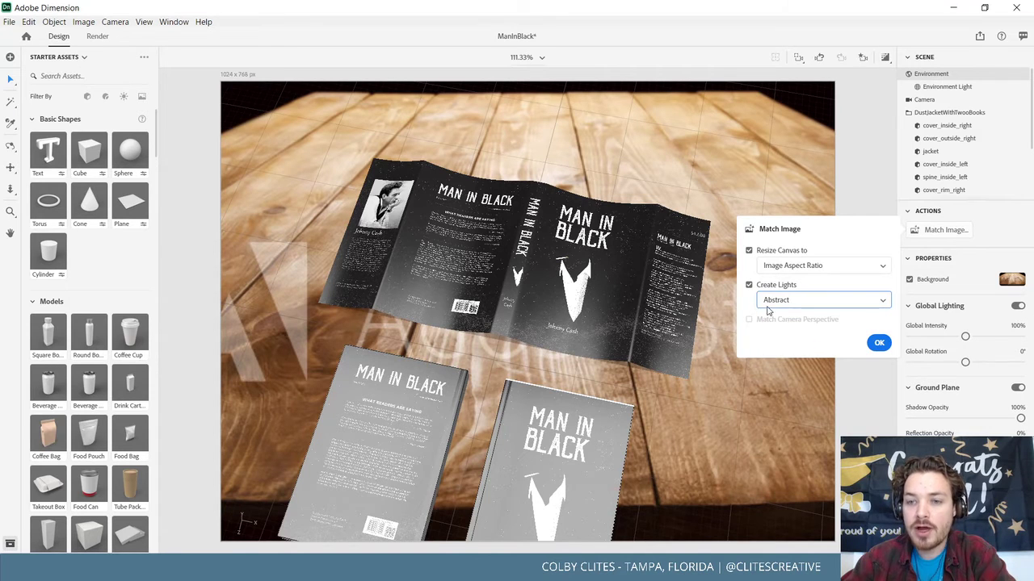
{"action": "left_click", "coordinate": [879, 342]}
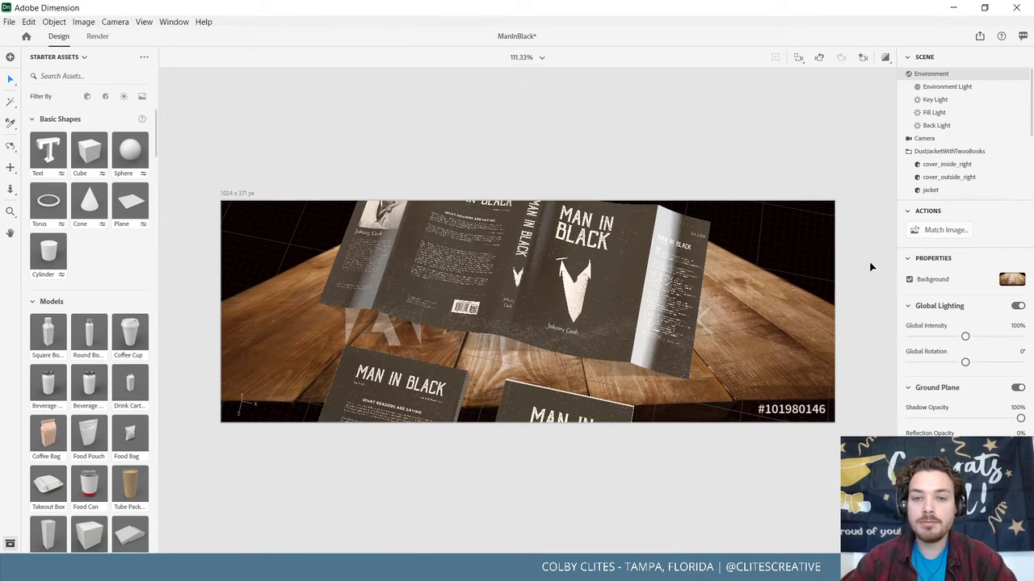
Undo the image match and the series of view changes made before it.
{"action": "key", "text": "ctrl+z"}
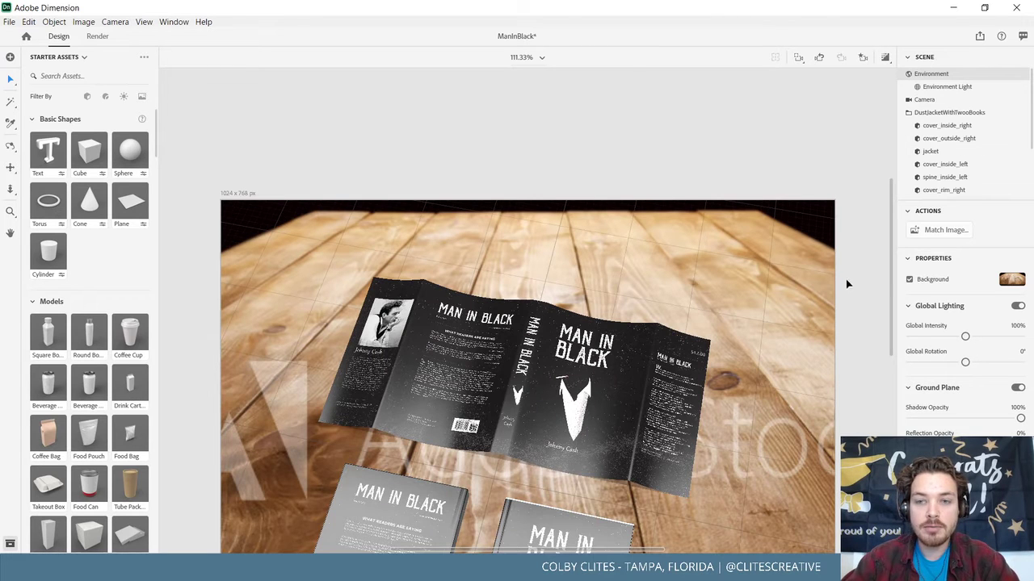
{"action": "key", "text": "ctrl+z"}
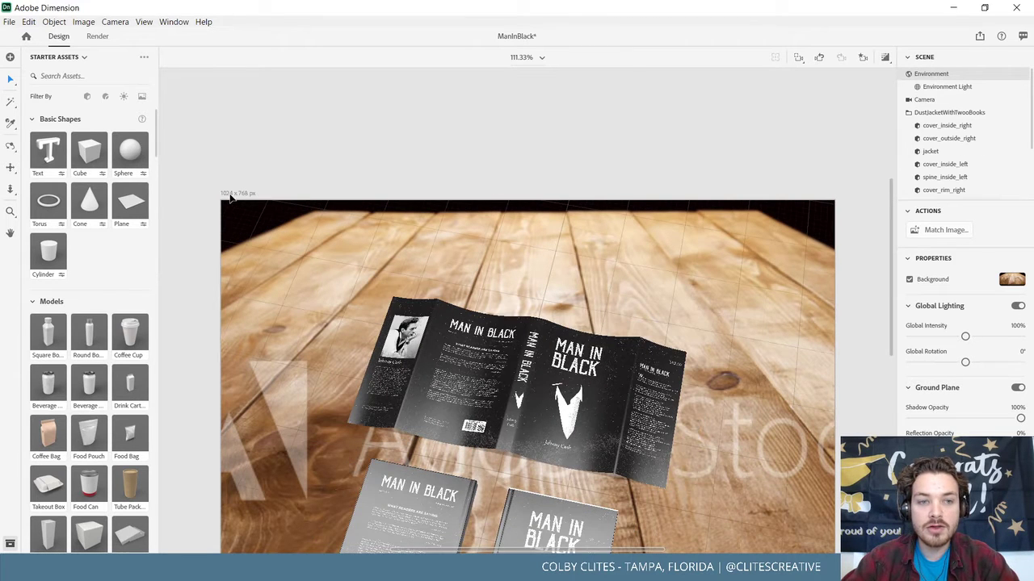
{"action": "key", "text": "ctrl+z"}
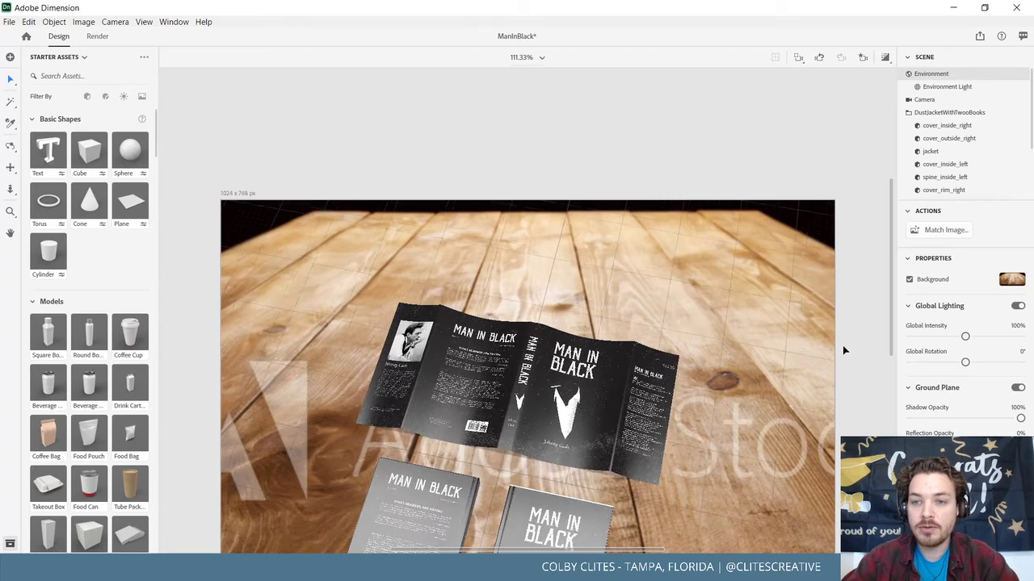
{"action": "key", "text": "ctrl+z"}
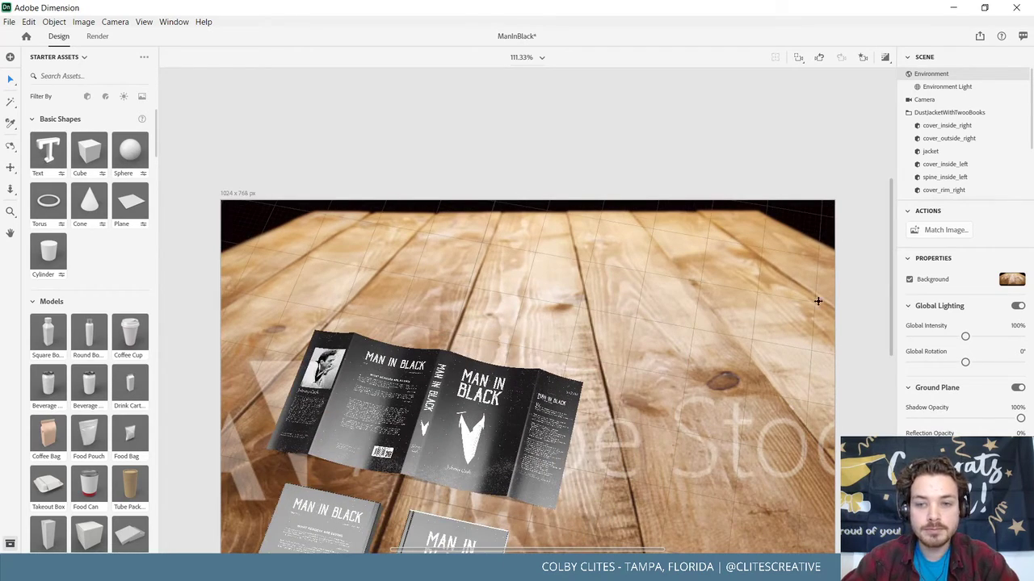
{"action": "key", "text": "ctrl+z"}
{"action": "key", "text": "ctrl+z"}
{"action": "key", "text": "ctrl+z"}
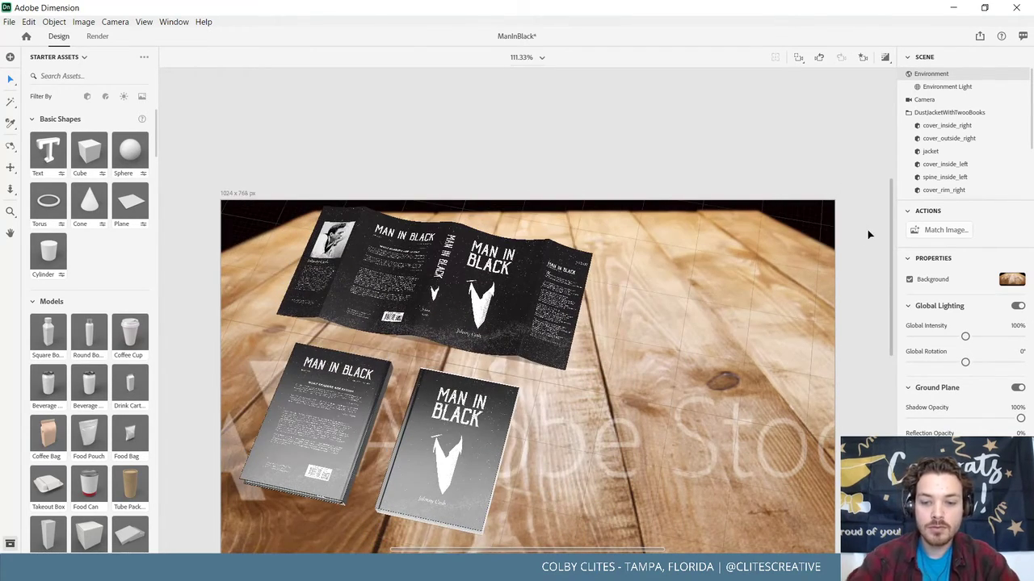
Move the DustJacketWithTwooBooks group towards the middle of the table, to about X 22.9 cm and Z 5.2 cm.
{"action": "scroll", "coordinate": [869, 234], "scroll_direction": "down", "scroll_amount": 3}
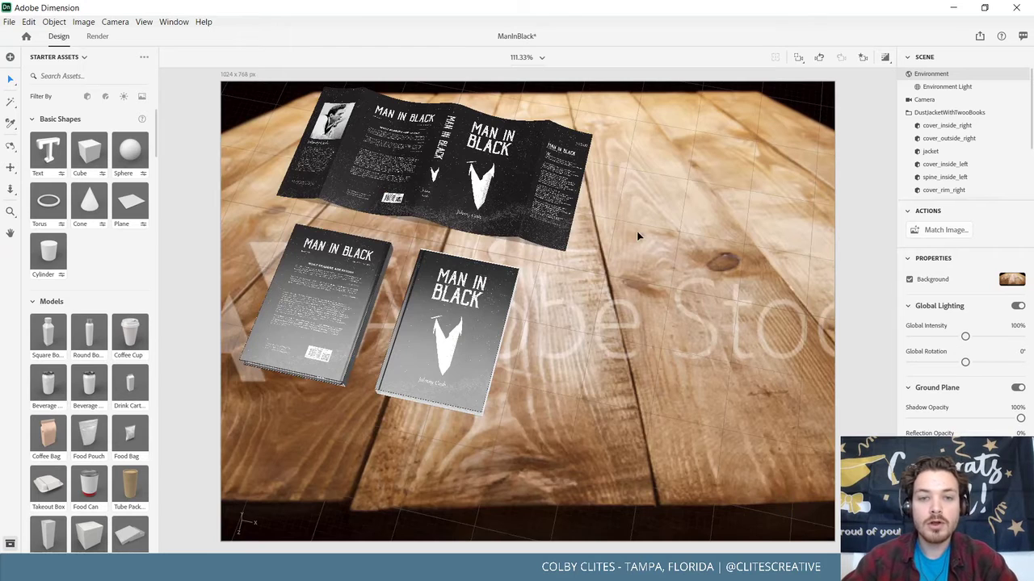
{"action": "left_click_drag", "start_coordinate": [458, 200], "coordinate": [582, 256]}
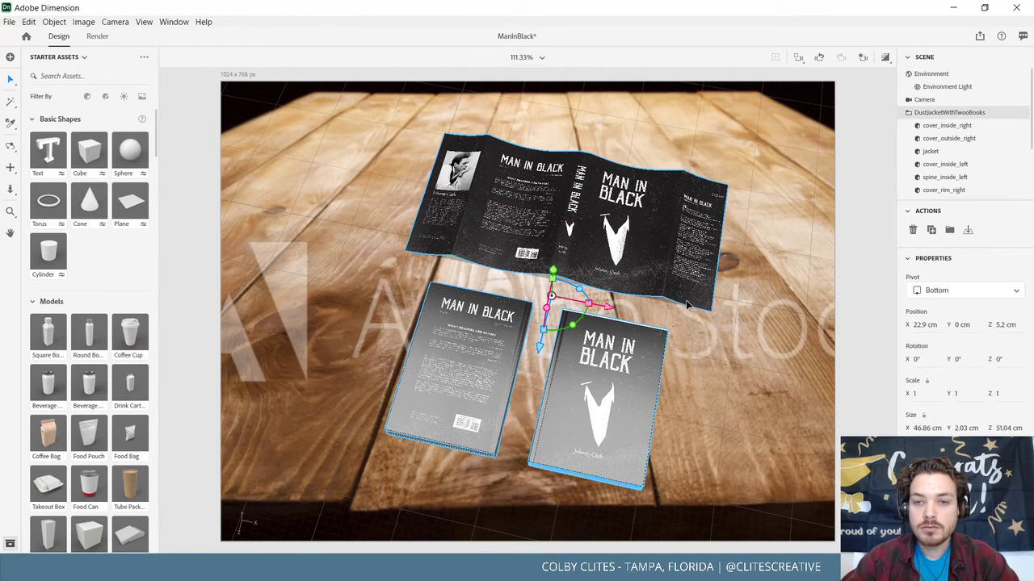
{"action": "left_click", "coordinate": [858, 244]}
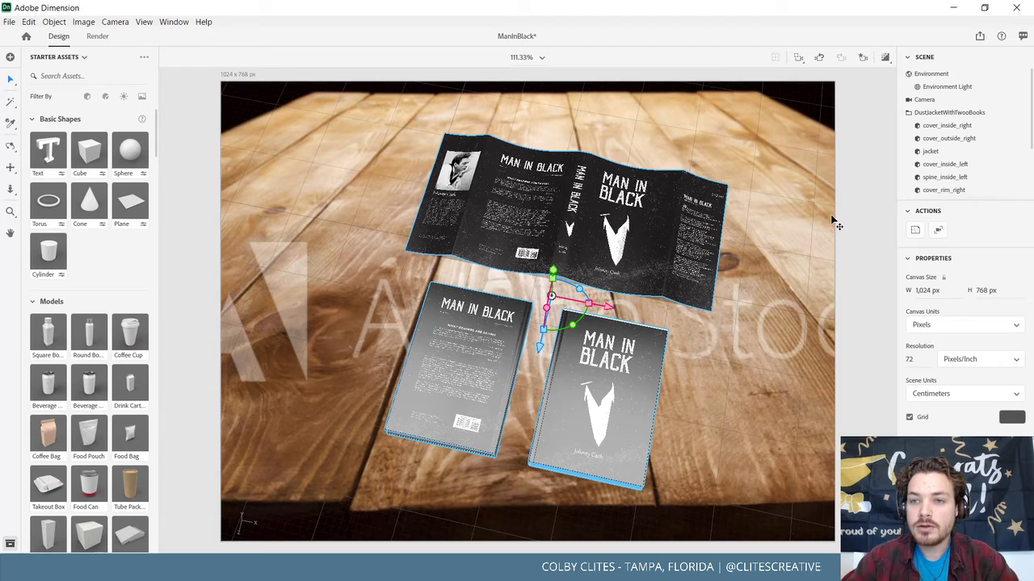
Match the environment to the background image with Abstract lights, leaving canvas resizing turned off.
{"action": "left_click", "coordinate": [933, 75]}
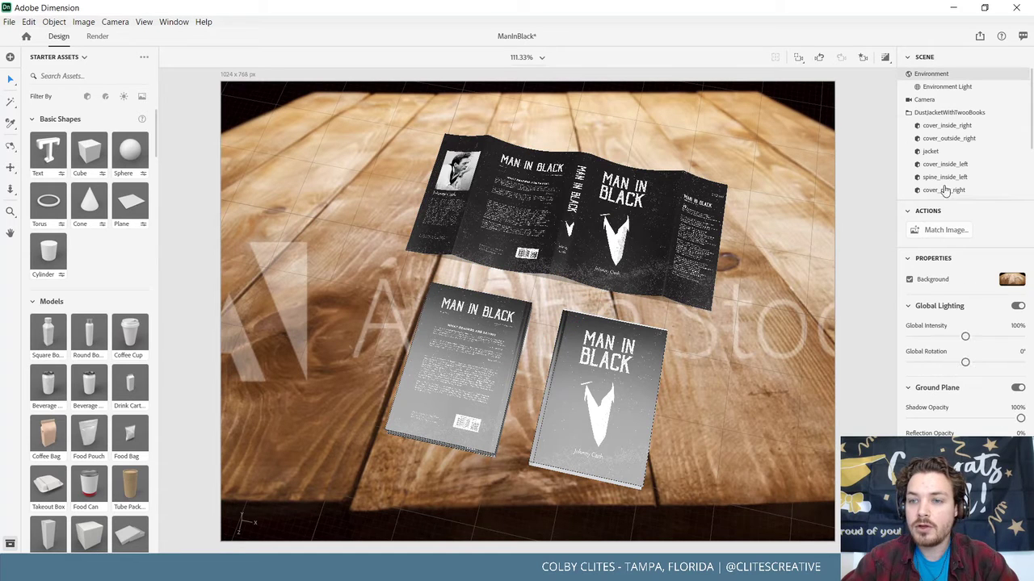
{"action": "left_click", "coordinate": [947, 231]}
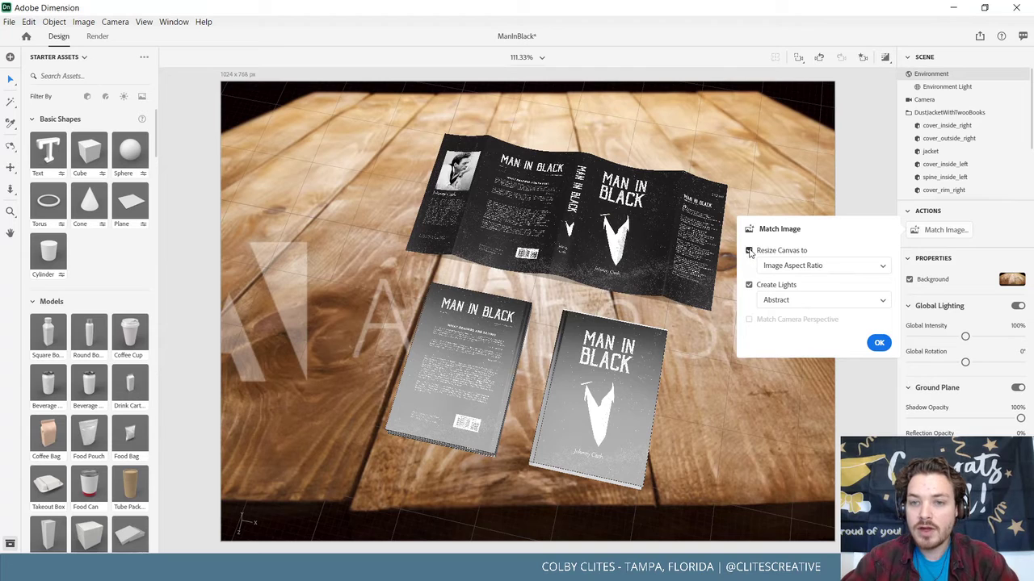
{"action": "left_click", "coordinate": [877, 343]}
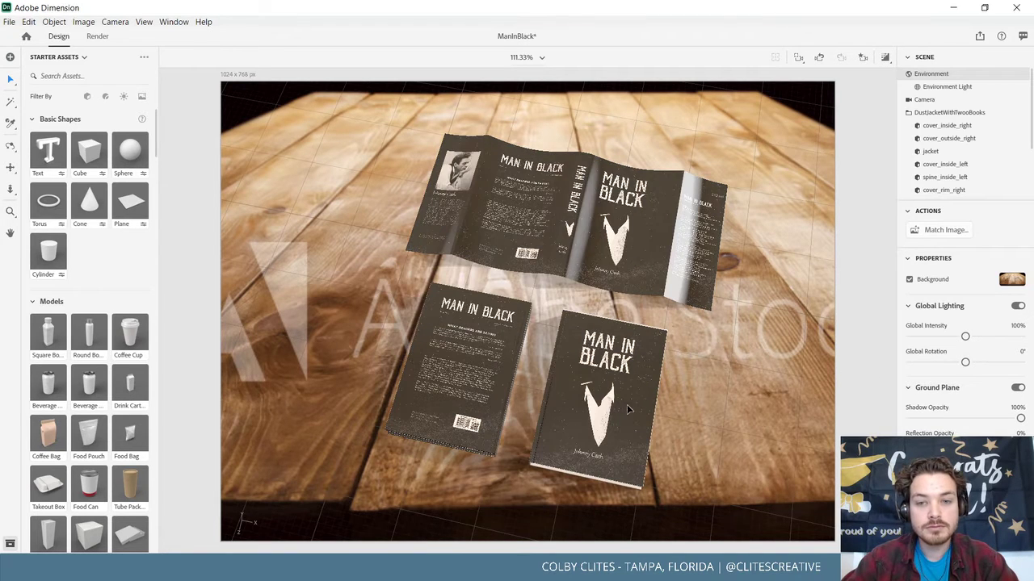
Reframe the camera to a low front view with the jacket and both books centred on the wooden table.
{"action": "right_click_drag", "start_coordinate": [654, 373], "coordinate": [656, 308]}
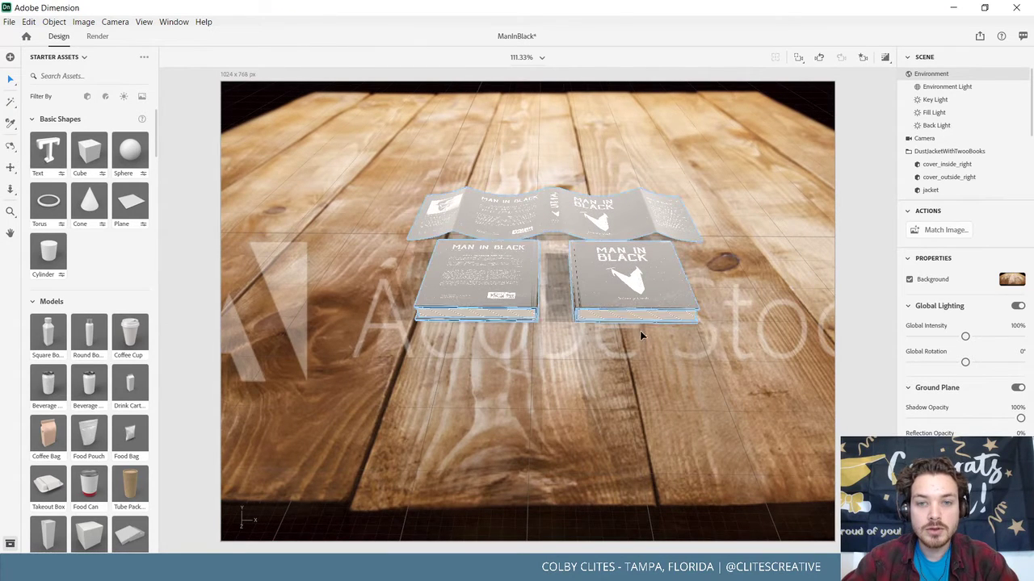
{"action": "scroll", "coordinate": [640, 331], "scroll_direction": "down", "scroll_amount": 3}
{"action": "scroll", "coordinate": [639, 331], "scroll_direction": "up", "scroll_amount": 5}
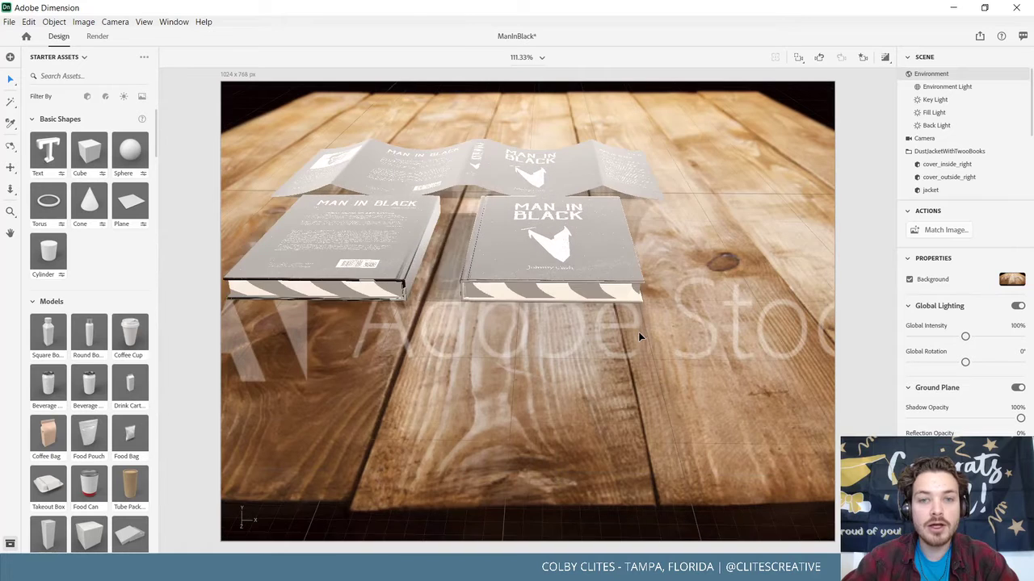
{"action": "scroll", "coordinate": [638, 335], "scroll_direction": "up", "scroll_amount": 3}
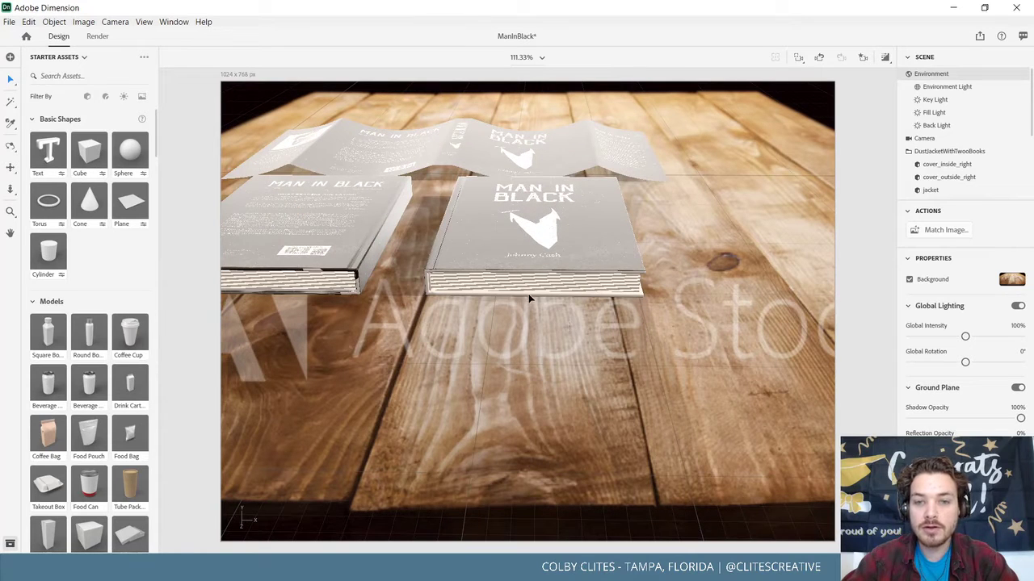
{"action": "left_click", "coordinate": [488, 281]}
{"action": "middle_click_drag", "start_coordinate": [488, 281], "coordinate": [604, 404]}
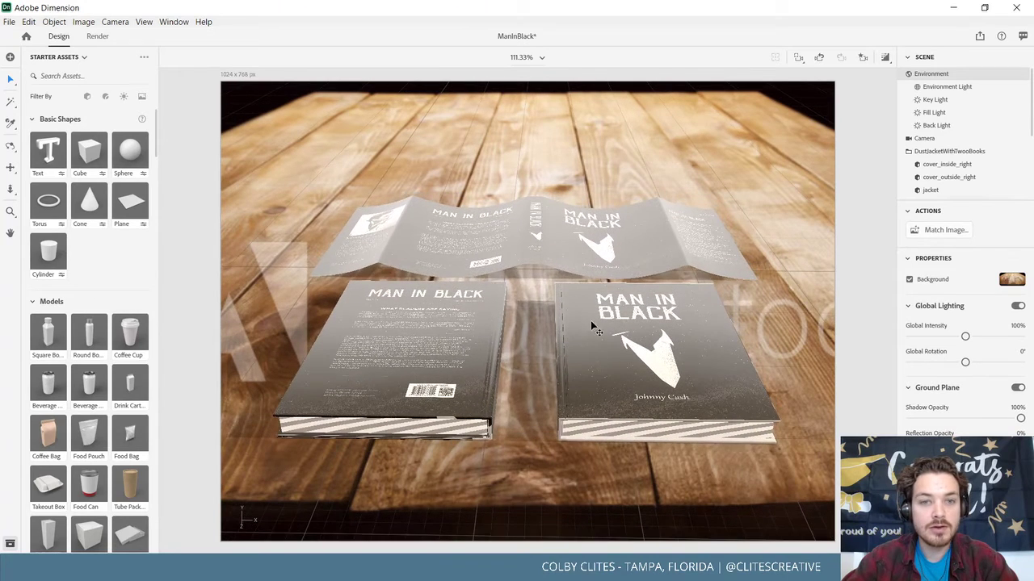
Adjust the camera to a closer, slightly lower front view with the jacket and both books filling the table's width.
{"action": "middle_click_drag", "start_coordinate": [591, 322], "coordinate": [607, 291]}
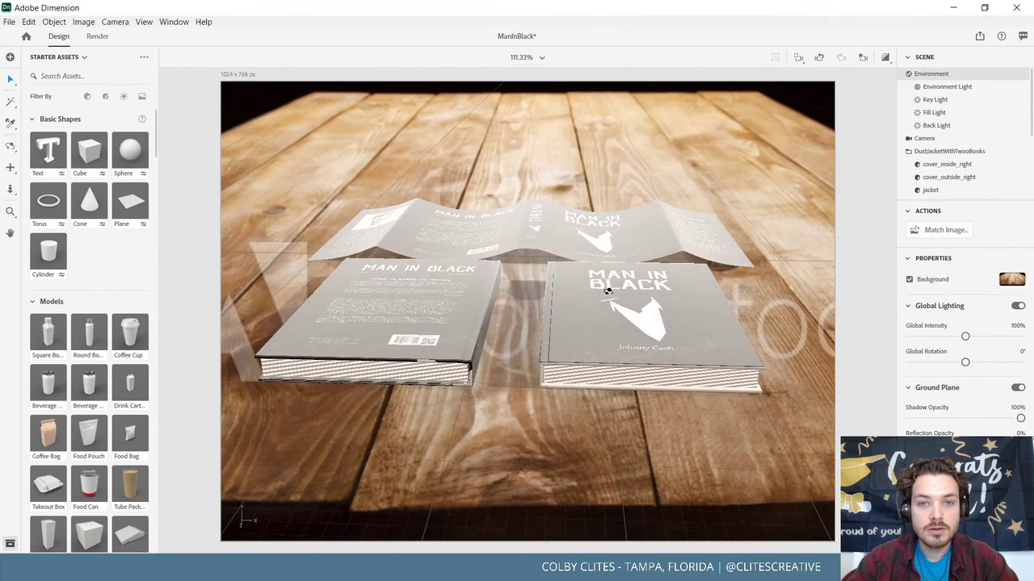
{"action": "left_click_drag", "start_coordinate": [607, 291], "coordinate": [624, 273]}
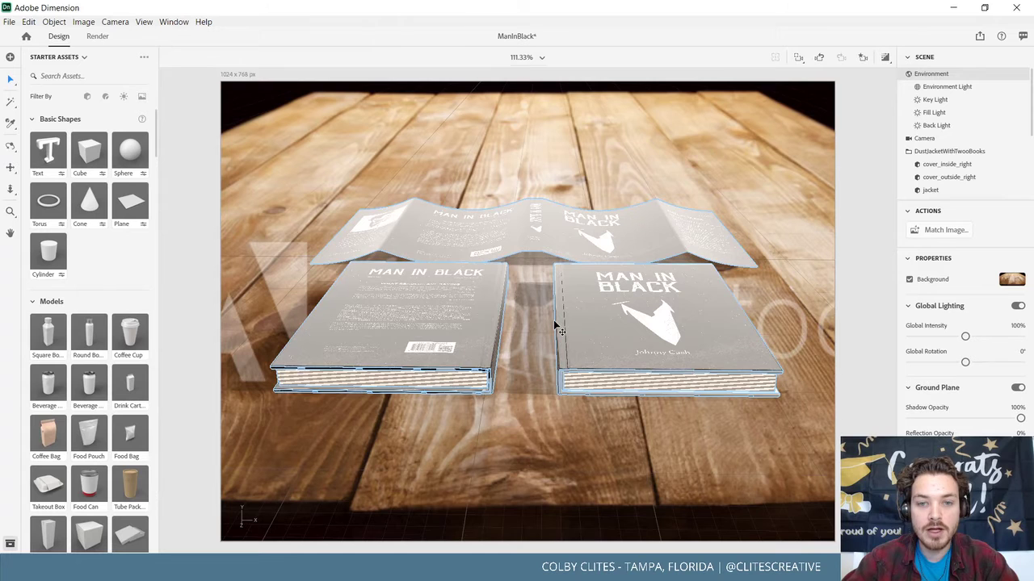
{"action": "scroll", "coordinate": [557, 340], "scroll_direction": "up", "scroll_amount": 3}
{"action": "scroll", "coordinate": [565, 368], "scroll_direction": "up", "scroll_amount": 3}
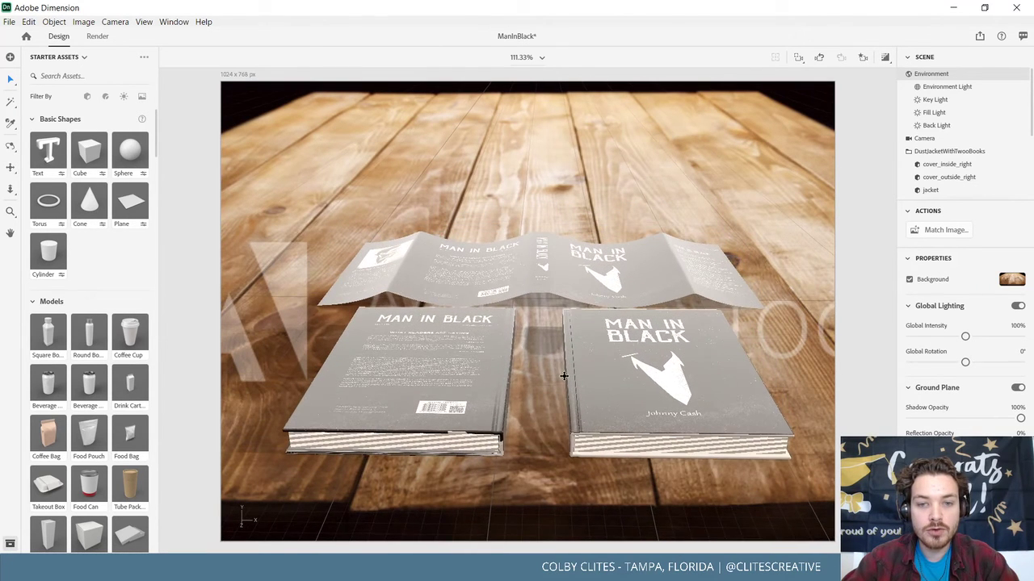
{"action": "scroll", "coordinate": [564, 374], "scroll_direction": "up", "scroll_amount": 2}
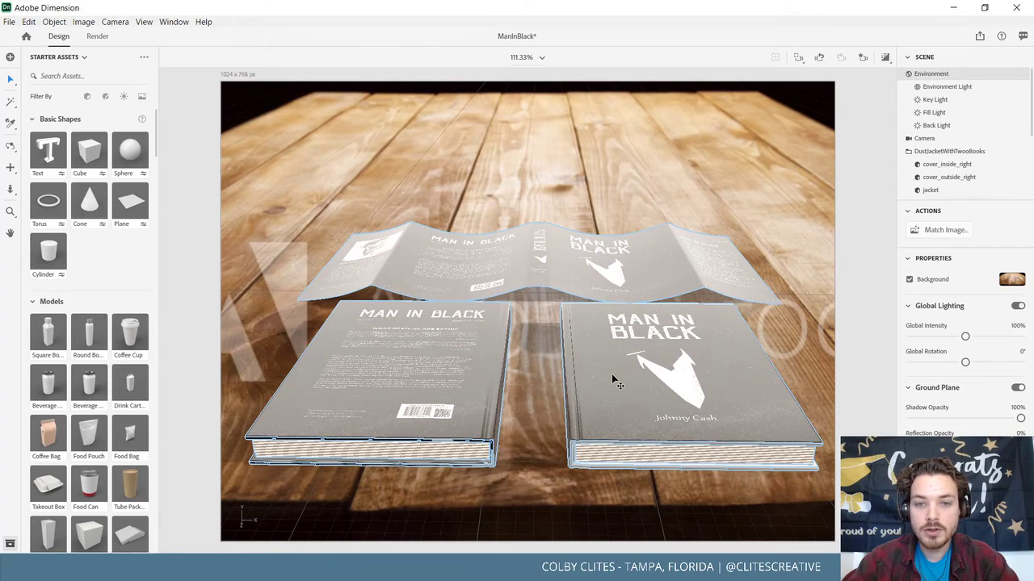
{"action": "right_click_drag", "start_coordinate": [602, 357], "coordinate": [607, 340]}
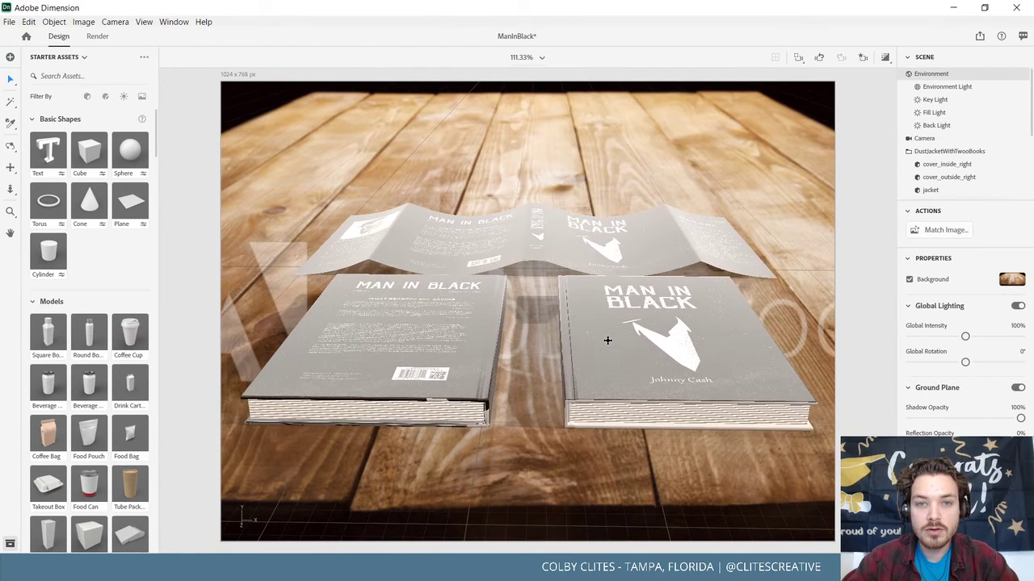
Match the environment to the background image with Outdoor Sunlight lights, leaving canvas resizing turned off.
{"action": "left_click", "coordinate": [945, 231]}
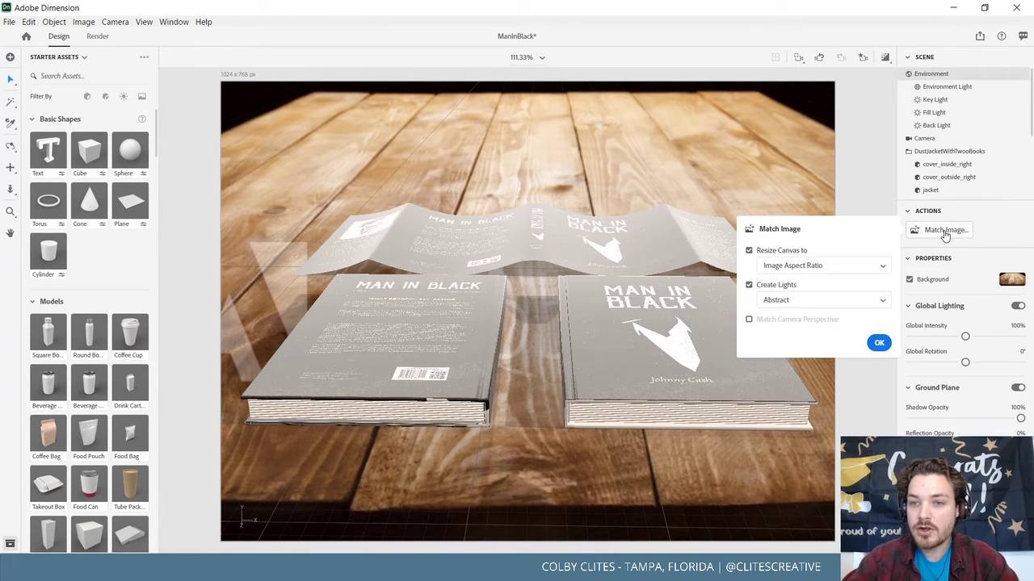
{"action": "left_click", "coordinate": [750, 252]}
{"action": "left_click", "coordinate": [808, 301]}
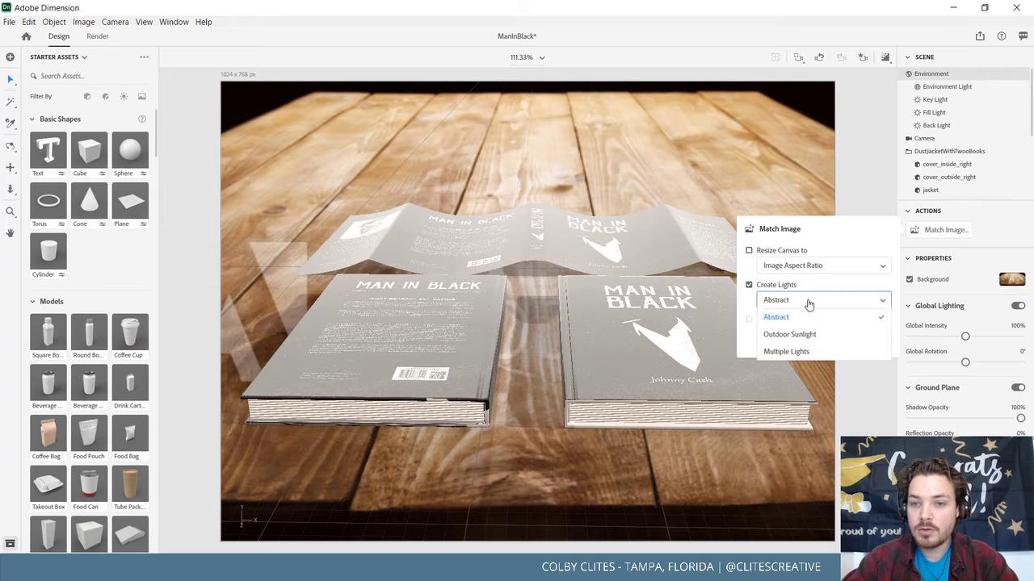
{"action": "left_click", "coordinate": [791, 335]}
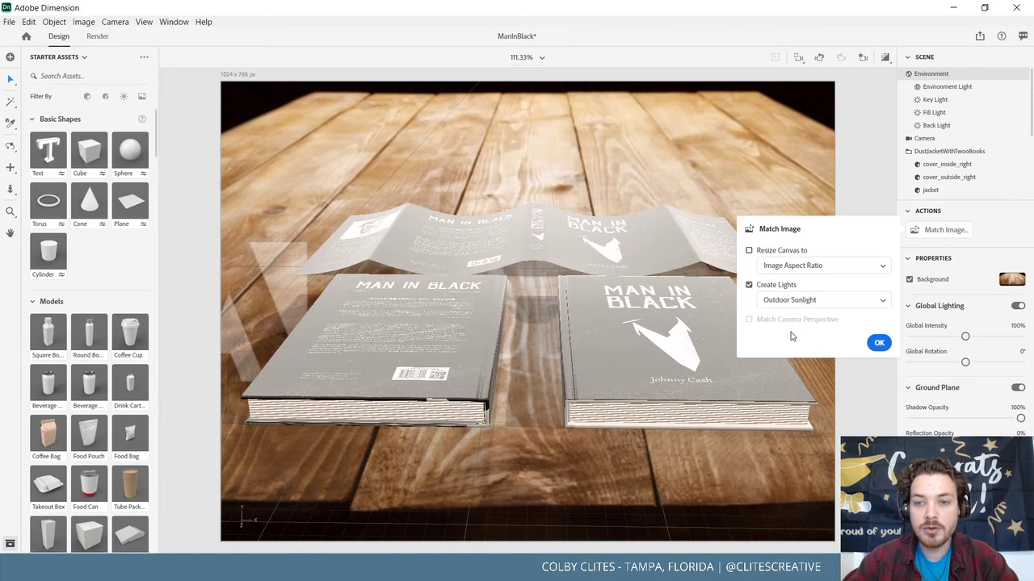
{"action": "left_click", "coordinate": [878, 342]}
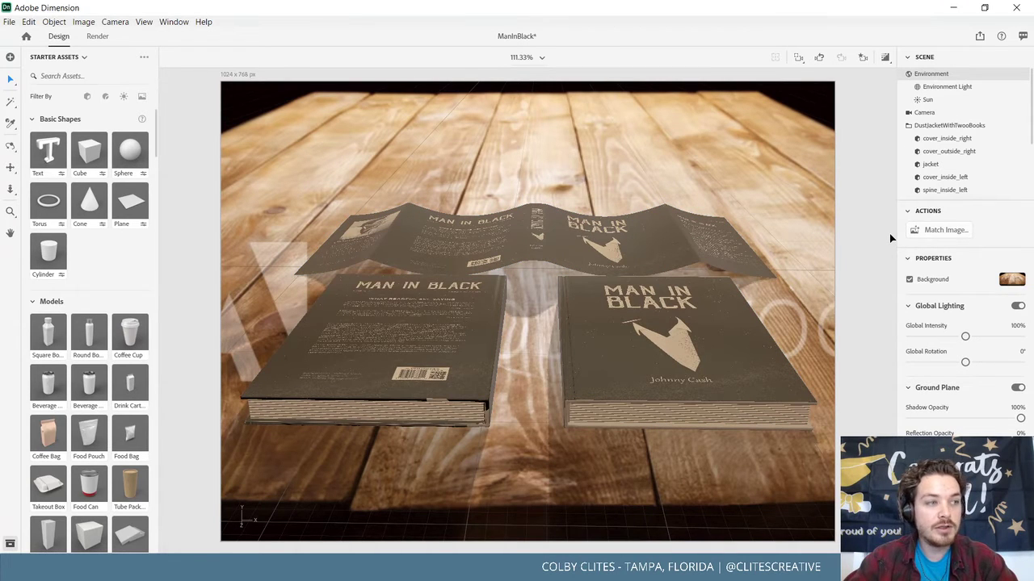
Try matching the background image with Multiple Lights and the canvas resized to the image aspect ratio.
{"action": "left_click", "coordinate": [962, 234]}
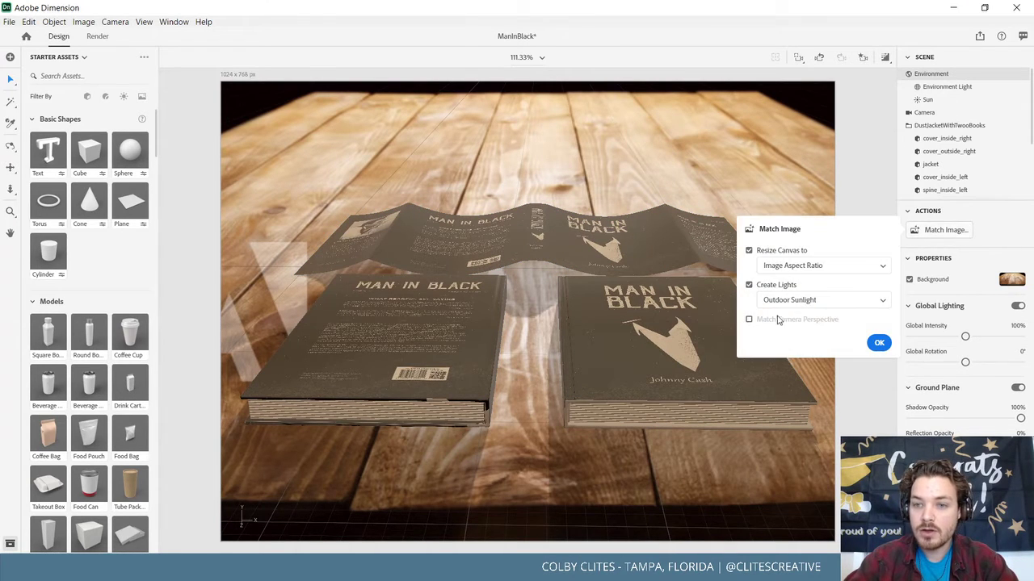
{"action": "left_click", "coordinate": [799, 300]}
{"action": "left_click", "coordinate": [790, 351]}
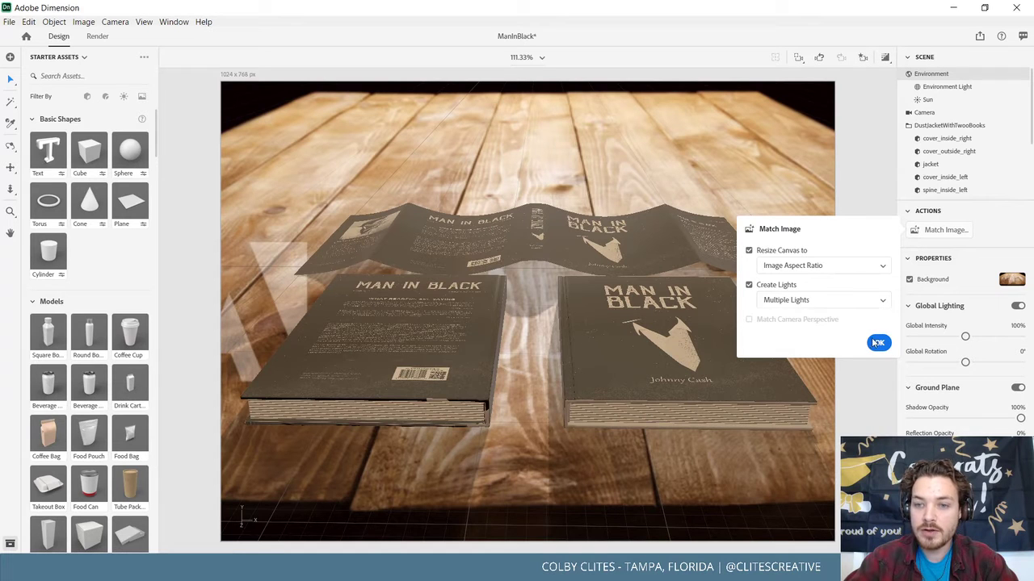
{"action": "left_click", "coordinate": [878, 342]}
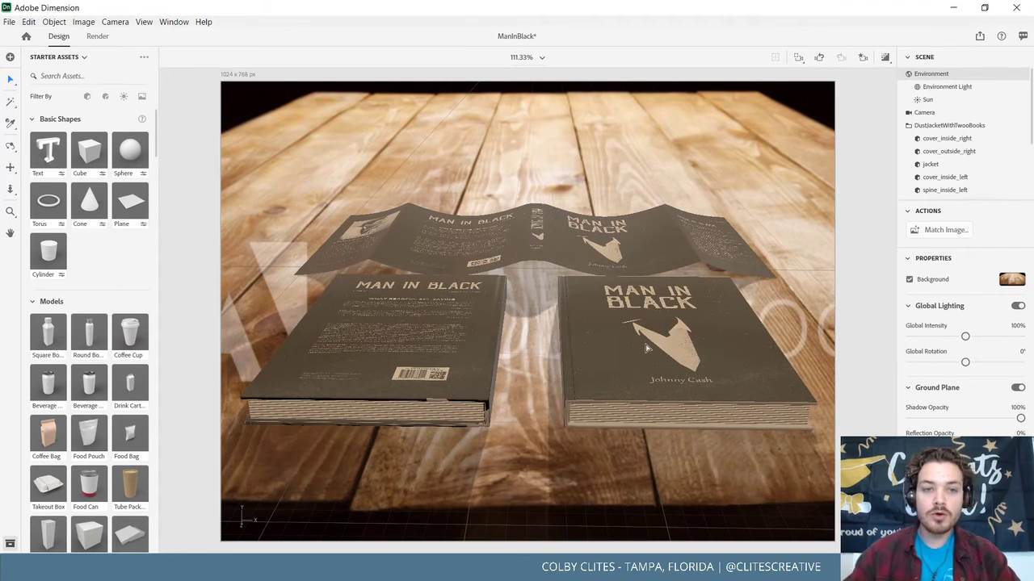
Match the environment to the background image with Multiple Lights and canvas resizing turned off.
{"action": "left_click", "coordinate": [937, 232]}
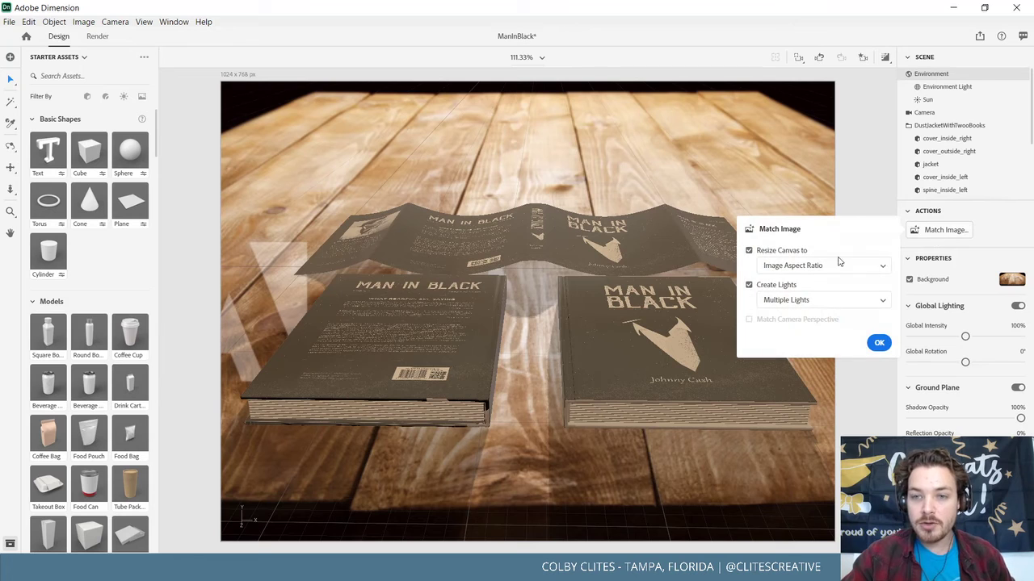
{"action": "left_click", "coordinate": [750, 251]}
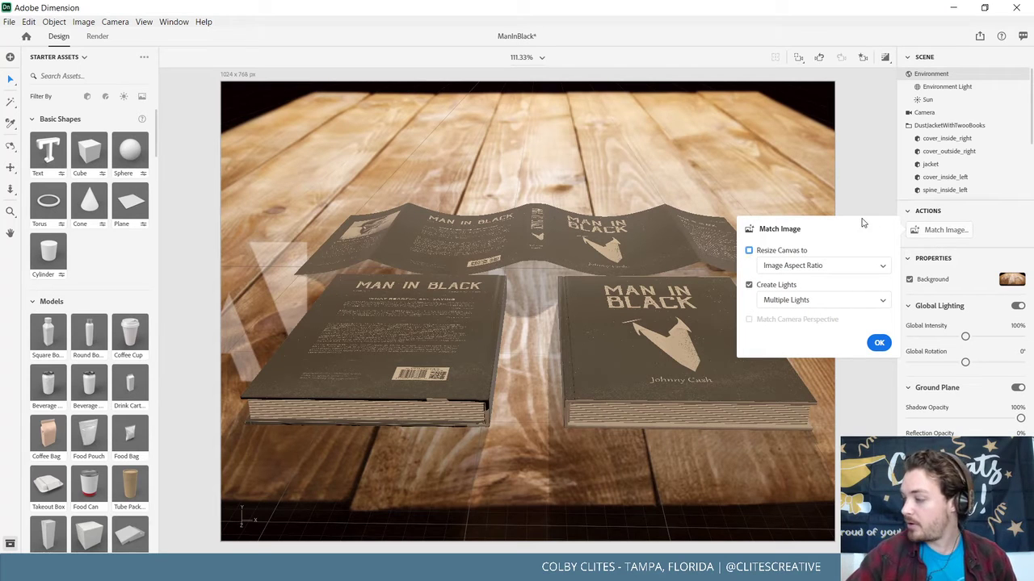
{"action": "left_click", "coordinate": [874, 342]}
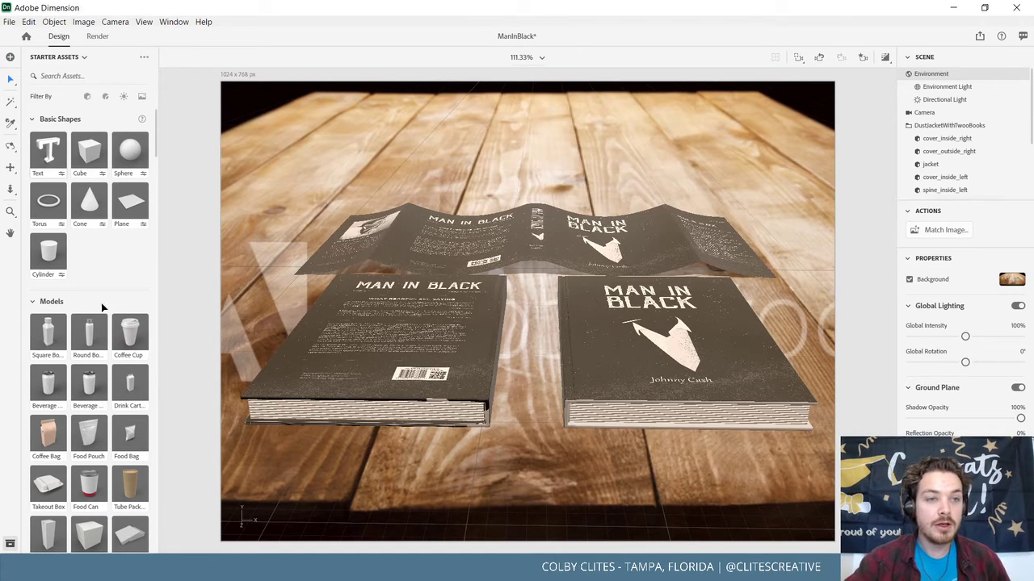
Look through the starter assets, from the models and materials to the environment lights and background images.
{"action": "scroll", "coordinate": [97, 337], "scroll_direction": "down", "scroll_amount": 5}
{"action": "scroll", "coordinate": [93, 355], "scroll_direction": "down", "scroll_amount": 15}
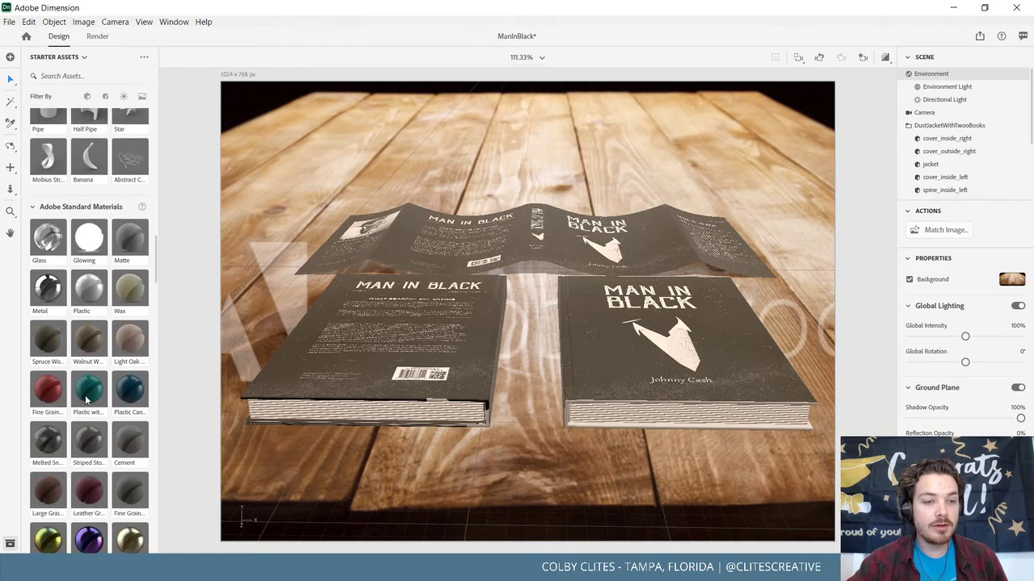
{"action": "scroll", "coordinate": [87, 377], "scroll_direction": "down", "scroll_amount": 20}
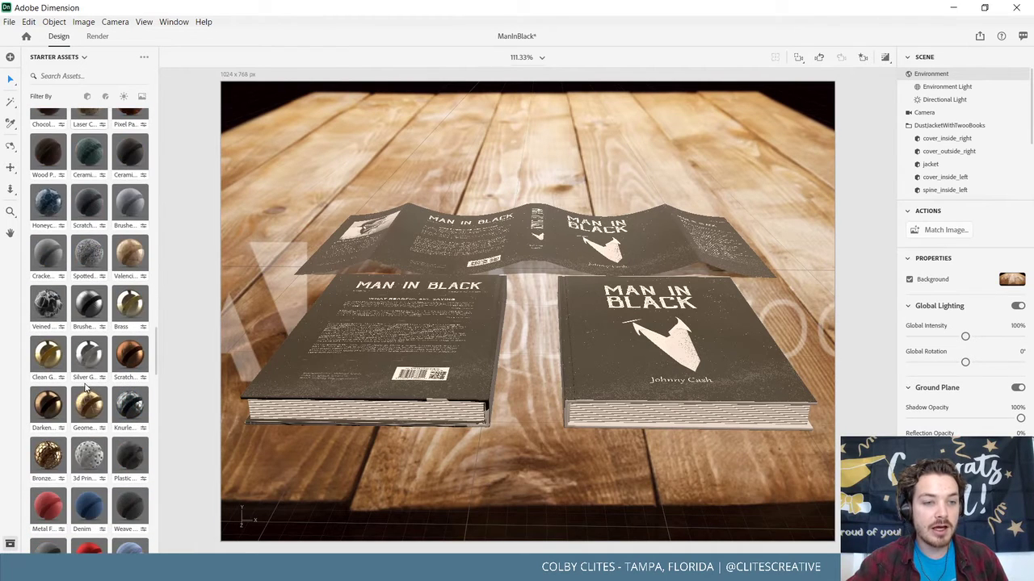
{"action": "scroll", "coordinate": [84, 388], "scroll_direction": "down", "scroll_amount": 8}
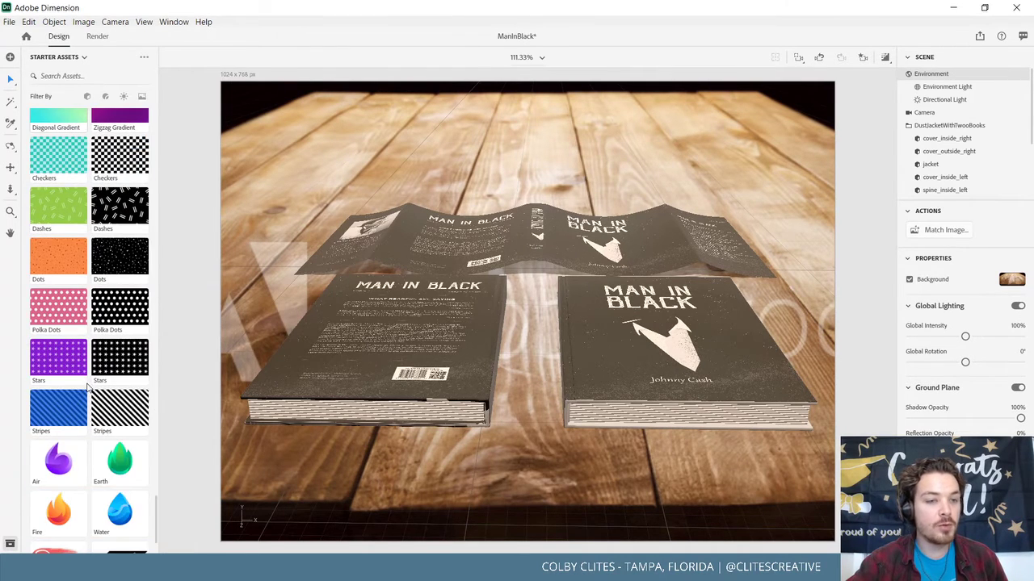
{"action": "scroll", "coordinate": [80, 386], "scroll_direction": "up", "scroll_amount": 10}
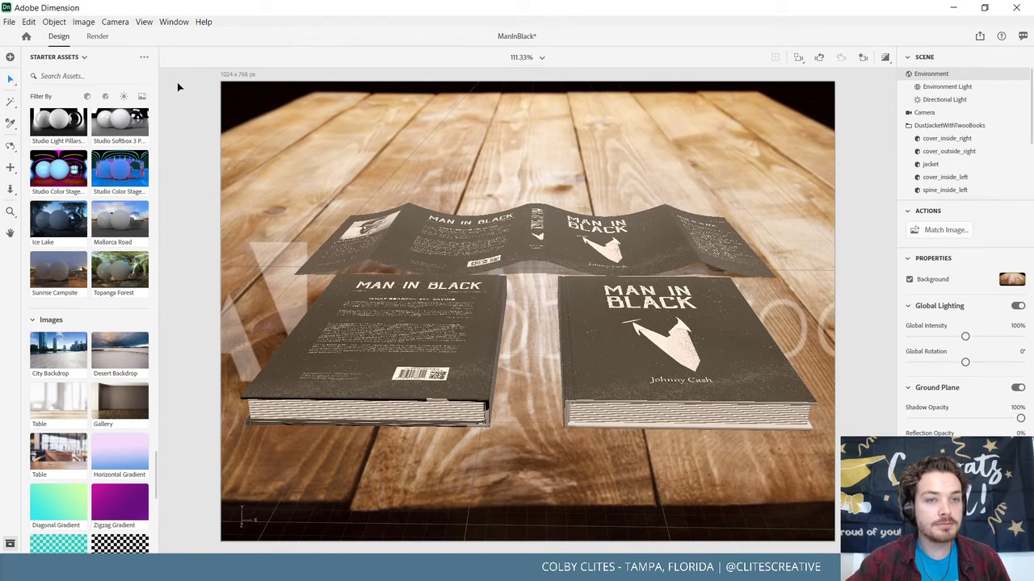
Deselect the environment and reframe the camera so the jacket and both books lie fully within the canvas on the table.
{"action": "left_click", "coordinate": [196, 121]}
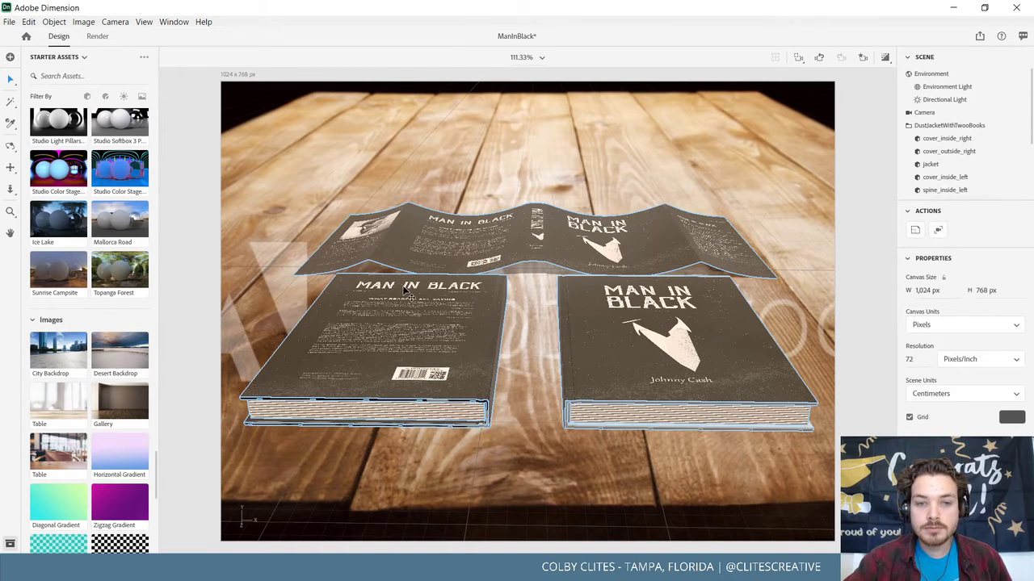
{"action": "scroll", "coordinate": [406, 290], "scroll_direction": "up", "scroll_amount": 2}
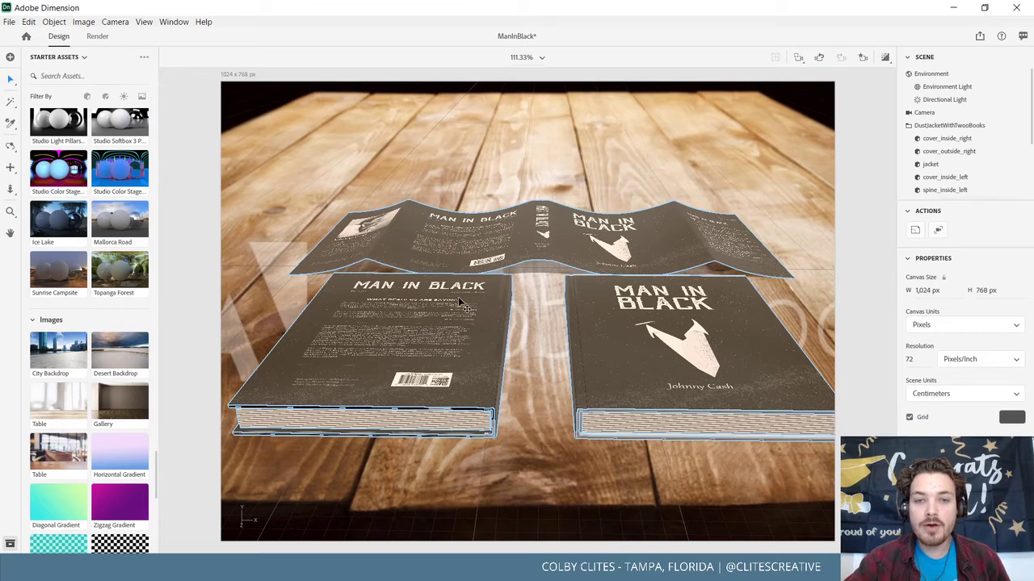
{"action": "middle_click_drag", "start_coordinate": [449, 266], "coordinate": [443, 302]}
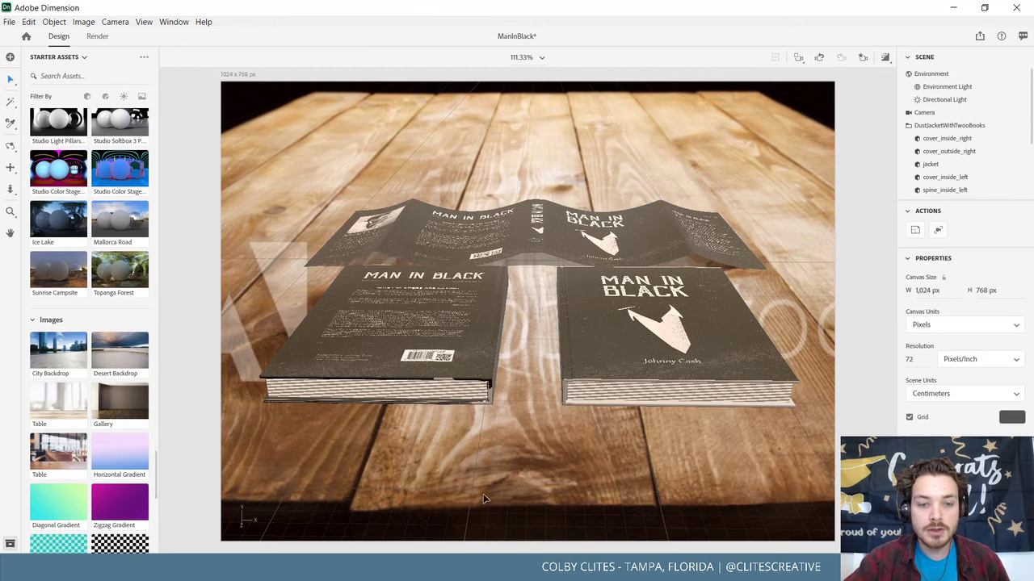
Switch to Adobe Stock in the browser and look through the first page of "dark wood table" images for another background.
{"action": "mouse_move", "coordinate": [448, 569]}
{"action": "left_click", "coordinate": [589, 509]}
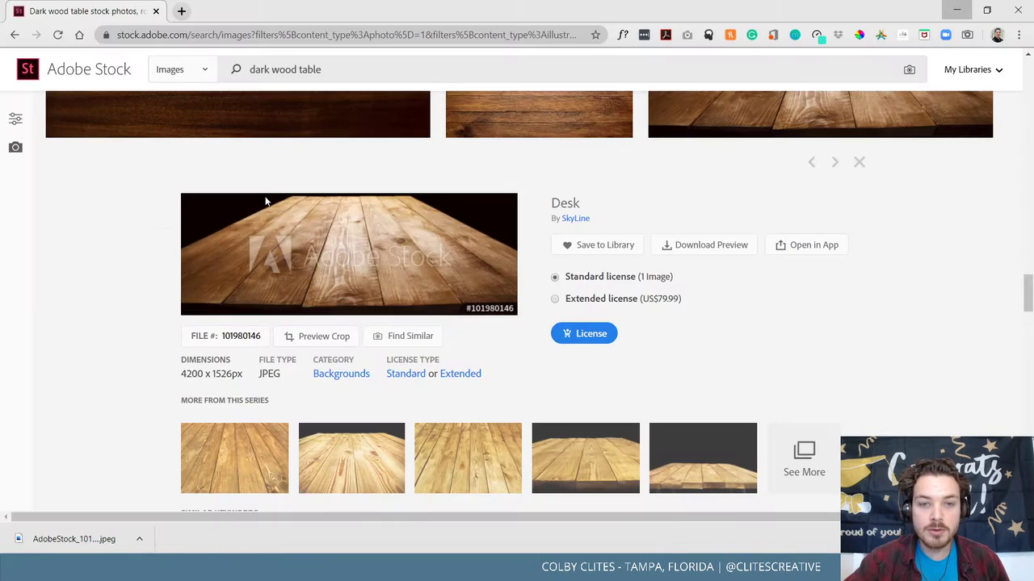
{"action": "scroll", "coordinate": [121, 258], "scroll_direction": "down", "scroll_amount": 5}
{"action": "scroll", "coordinate": [110, 263], "scroll_direction": "up", "scroll_amount": 1}
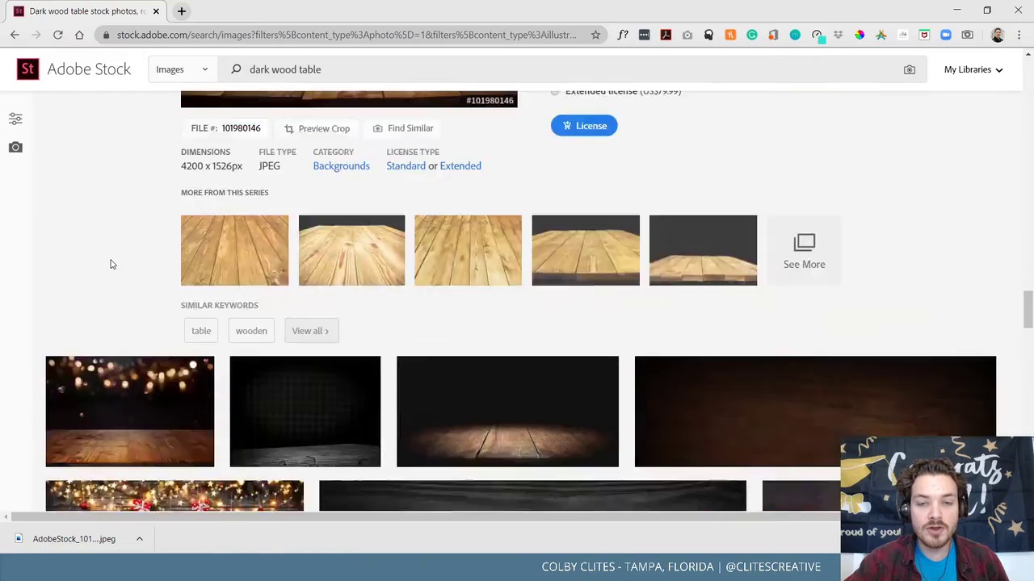
{"action": "scroll", "coordinate": [96, 260], "scroll_direction": "down", "scroll_amount": 4}
{"action": "scroll", "coordinate": [81, 161], "scroll_direction": "up", "scroll_amount": 5}
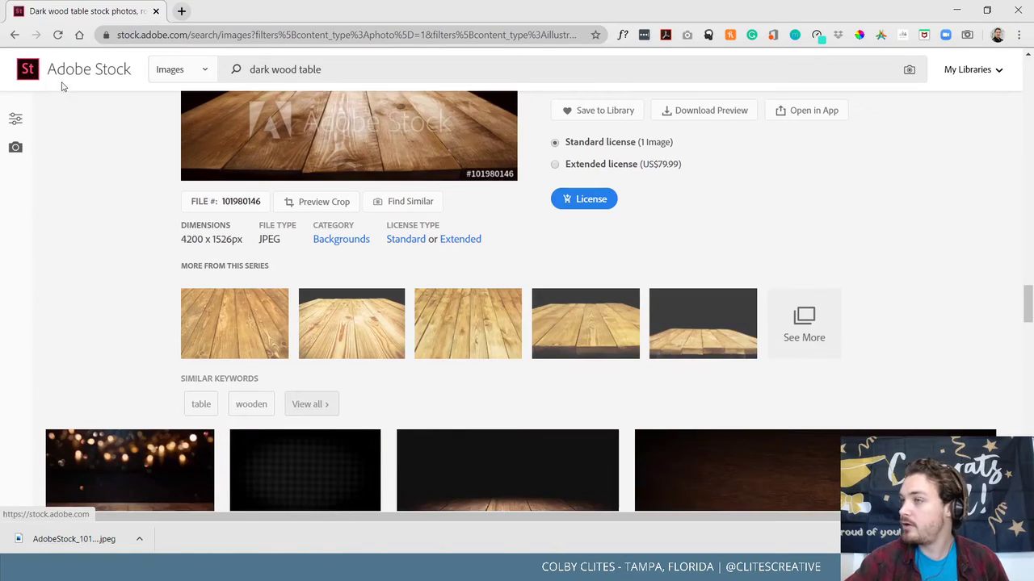
{"action": "scroll", "coordinate": [138, 238], "scroll_direction": "down", "scroll_amount": 4}
{"action": "scroll", "coordinate": [147, 259], "scroll_direction": "down", "scroll_amount": 4}
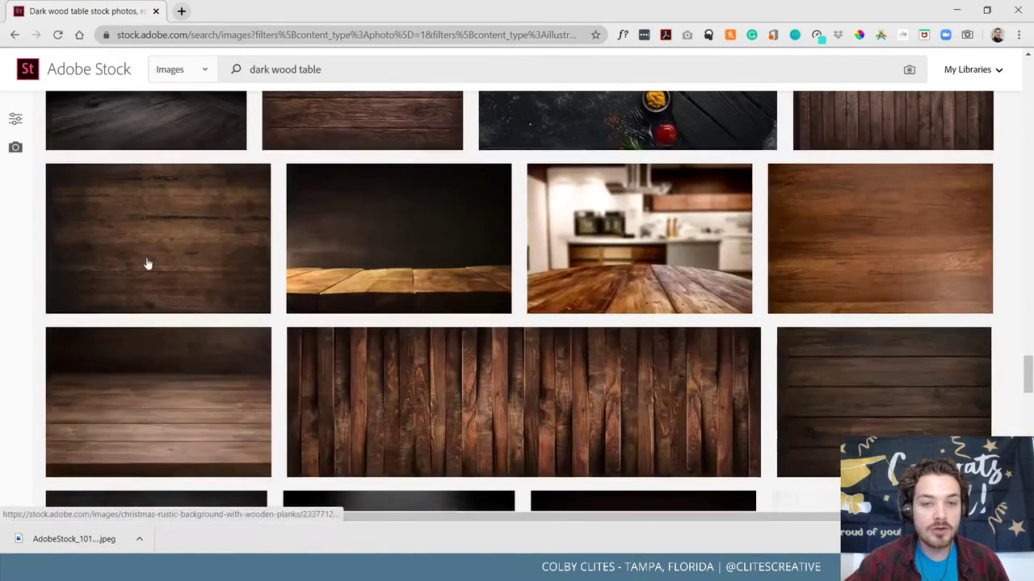
{"action": "scroll", "coordinate": [81, 247], "scroll_direction": "down", "scroll_amount": 4}
{"action": "scroll", "coordinate": [50, 240], "scroll_direction": "down", "scroll_amount": 5}
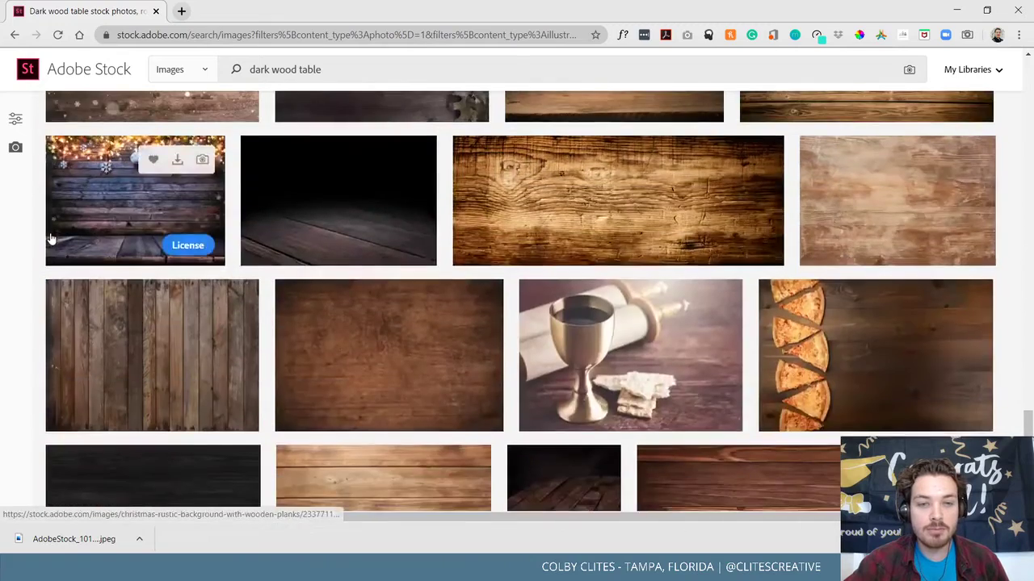
{"action": "scroll", "coordinate": [50, 239], "scroll_direction": "down", "scroll_amount": 5}
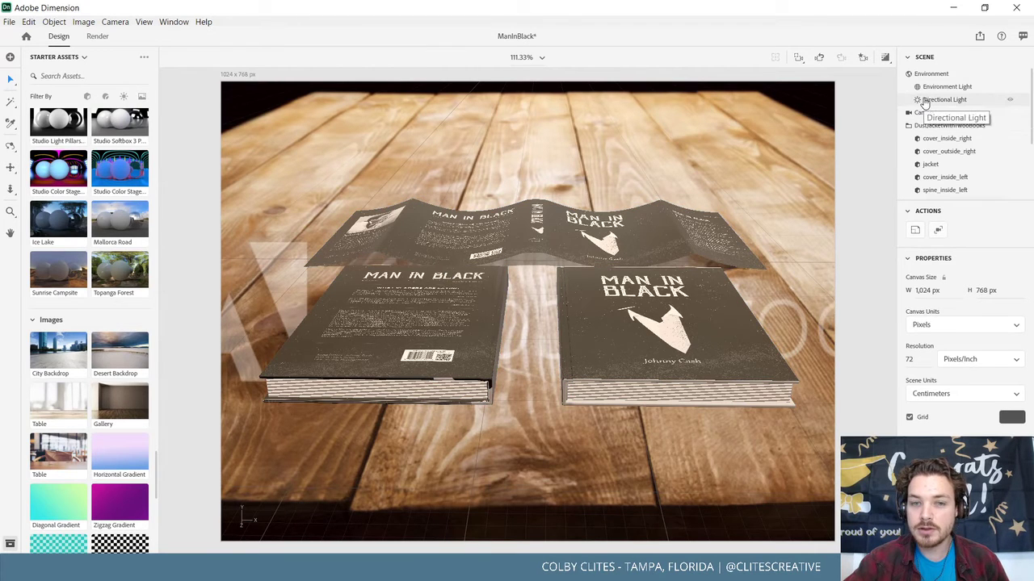
{"action": "left_click", "coordinate": [954, 8]}
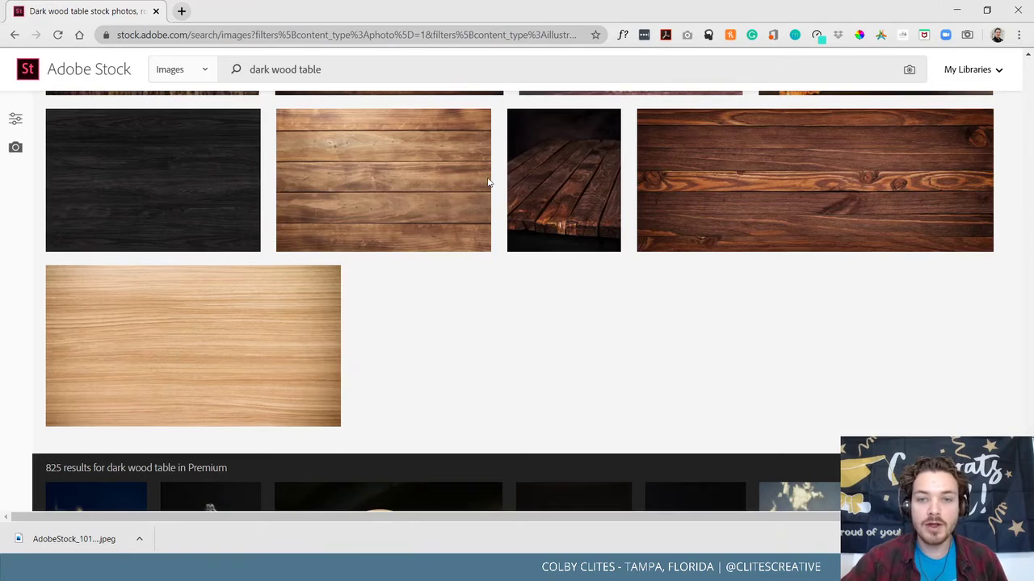
{"action": "scroll", "coordinate": [299, 259], "scroll_direction": "down", "scroll_amount": 4}
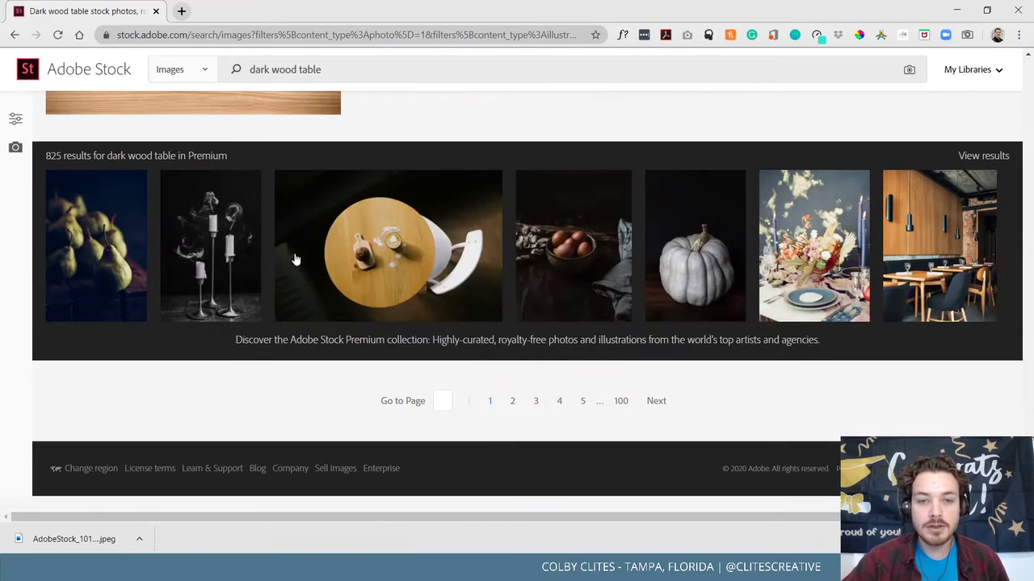
Look through the second page of "dark wood table" images for an alternative table background.
{"action": "left_click", "coordinate": [513, 411]}
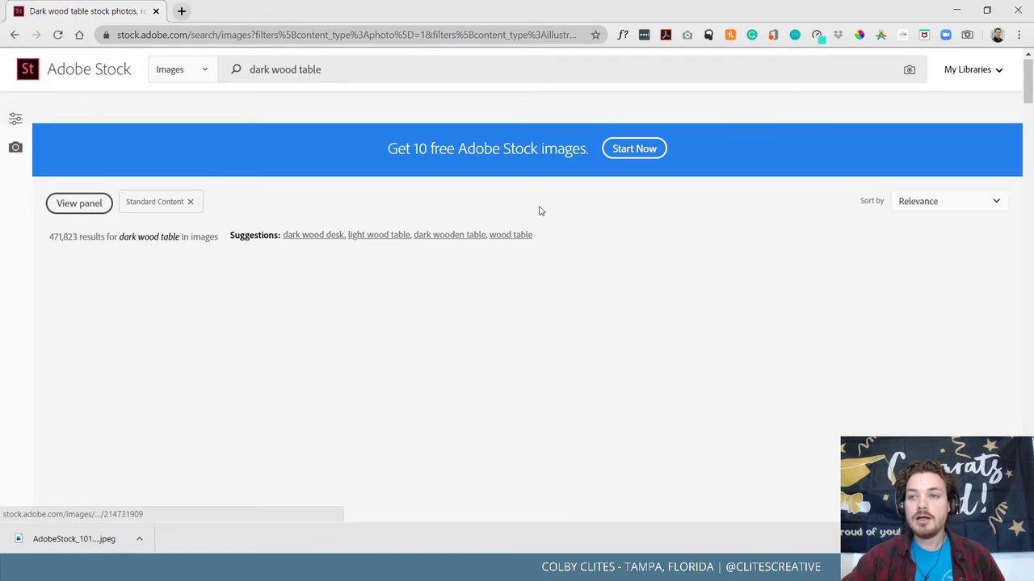
{"action": "scroll", "coordinate": [537, 210], "scroll_direction": "down", "scroll_amount": 1}
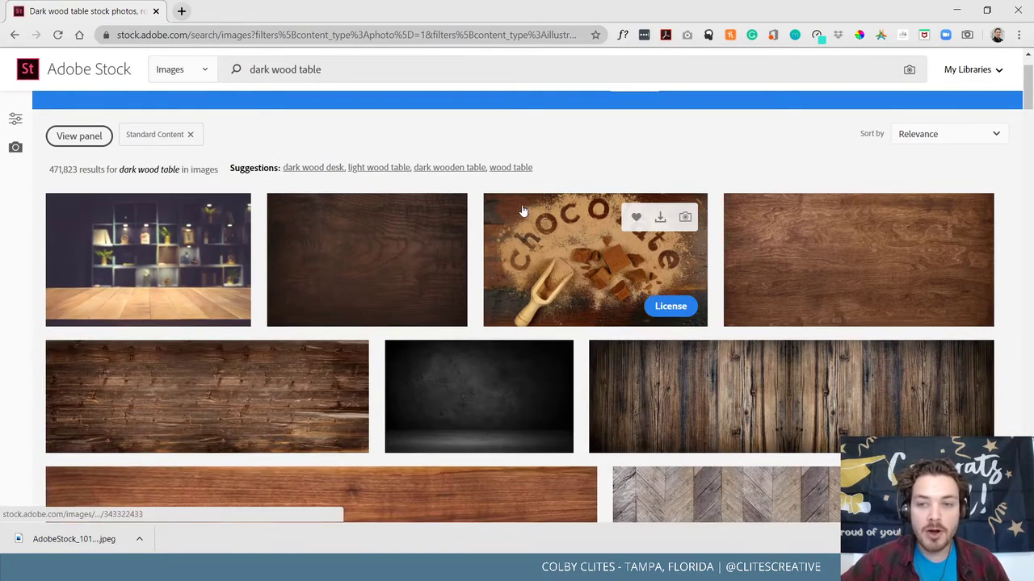
{"action": "scroll", "coordinate": [525, 210], "scroll_direction": "down", "scroll_amount": 6}
{"action": "scroll", "coordinate": [520, 210], "scroll_direction": "down", "scroll_amount": 8}
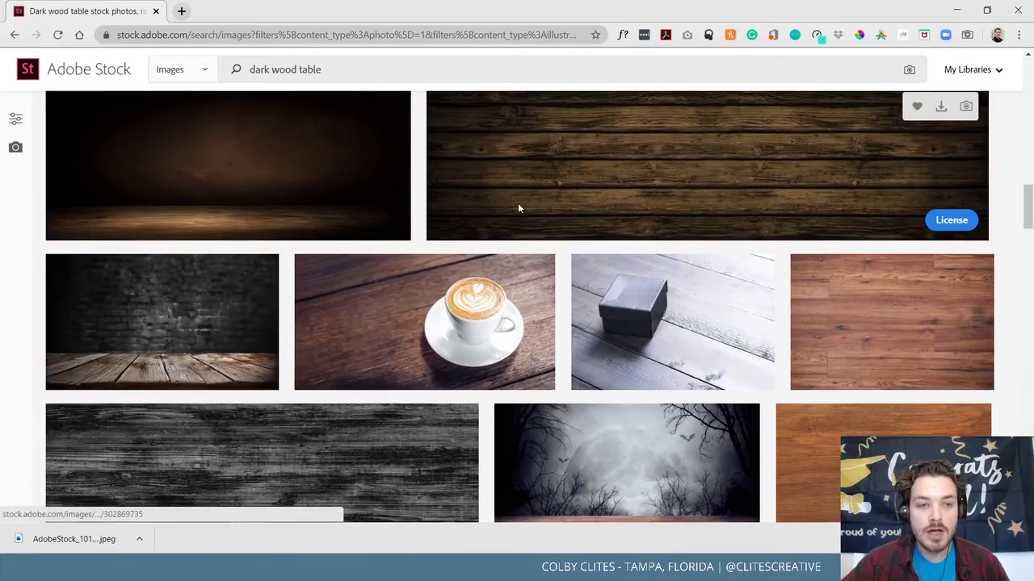
{"action": "scroll", "coordinate": [60, 225], "scroll_direction": "down", "scroll_amount": 3}
{"action": "scroll", "coordinate": [59, 224], "scroll_direction": "down", "scroll_amount": 2}
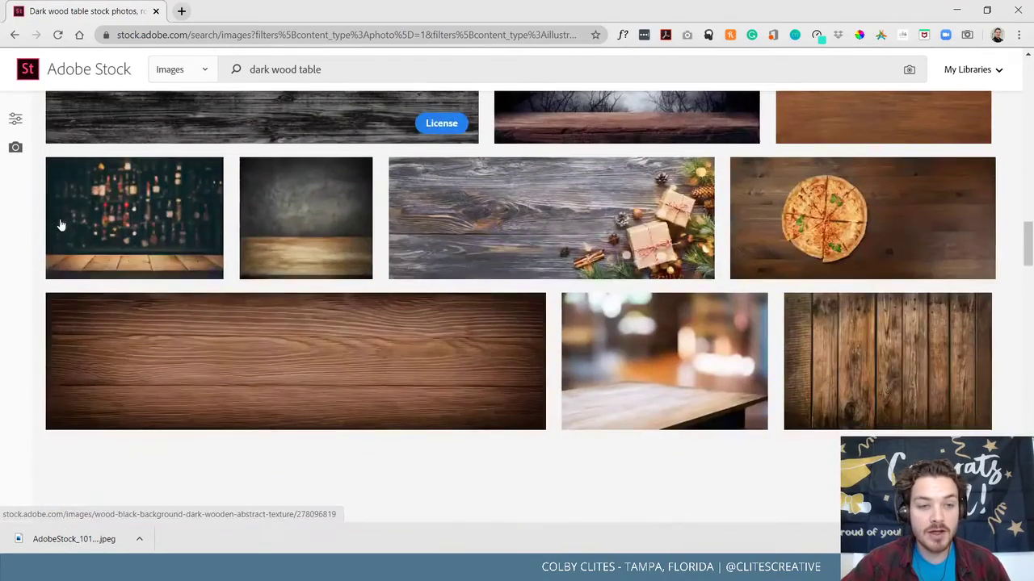
{"action": "scroll", "coordinate": [44, 219], "scroll_direction": "down", "scroll_amount": 1}
{"action": "scroll", "coordinate": [44, 219], "scroll_direction": "down", "scroll_amount": 3}
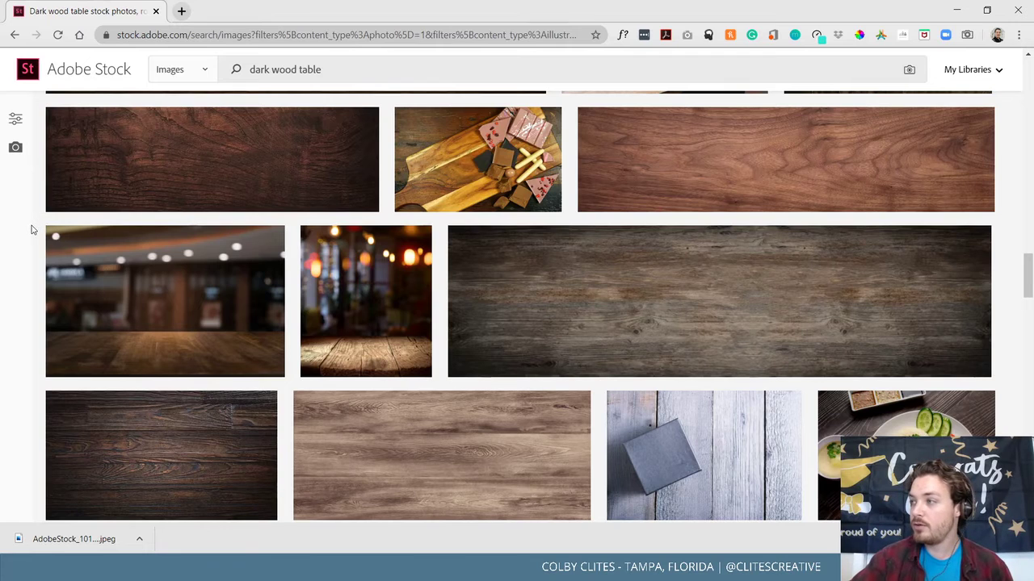
{"action": "scroll", "coordinate": [32, 229], "scroll_direction": "down", "scroll_amount": 1}
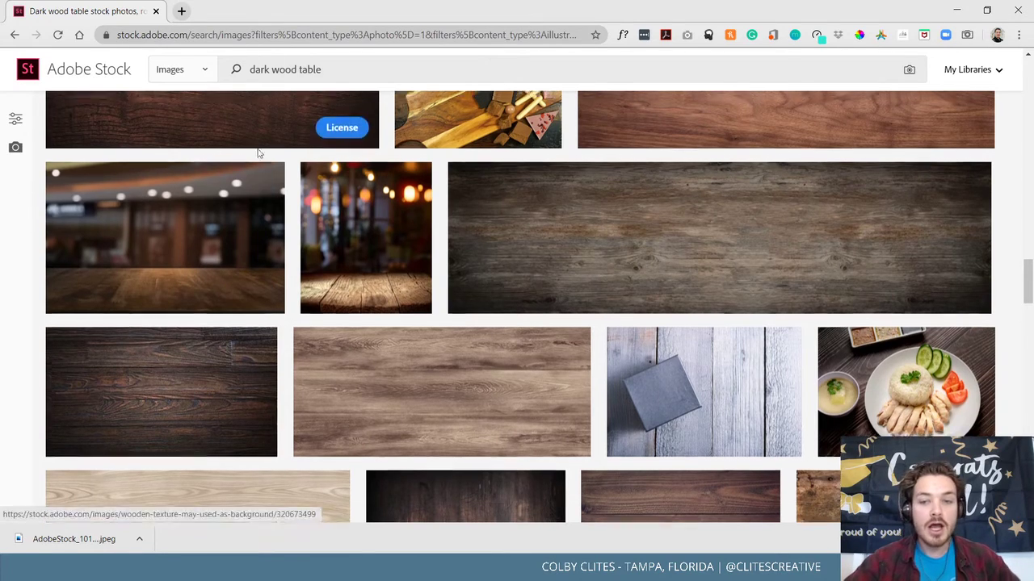
{"action": "scroll", "coordinate": [256, 150], "scroll_direction": "up", "scroll_amount": 10}
{"action": "scroll", "coordinate": [253, 155], "scroll_direction": "up", "scroll_amount": 10}
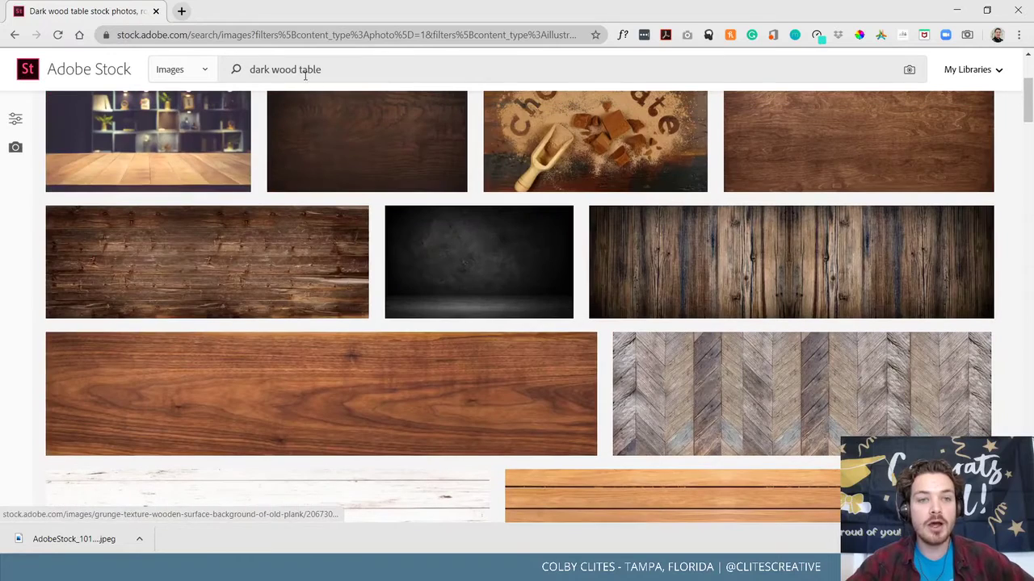
Switch the Adobe Stock search to 3D assets and search for "pos".
{"action": "left_click", "coordinate": [177, 73]}
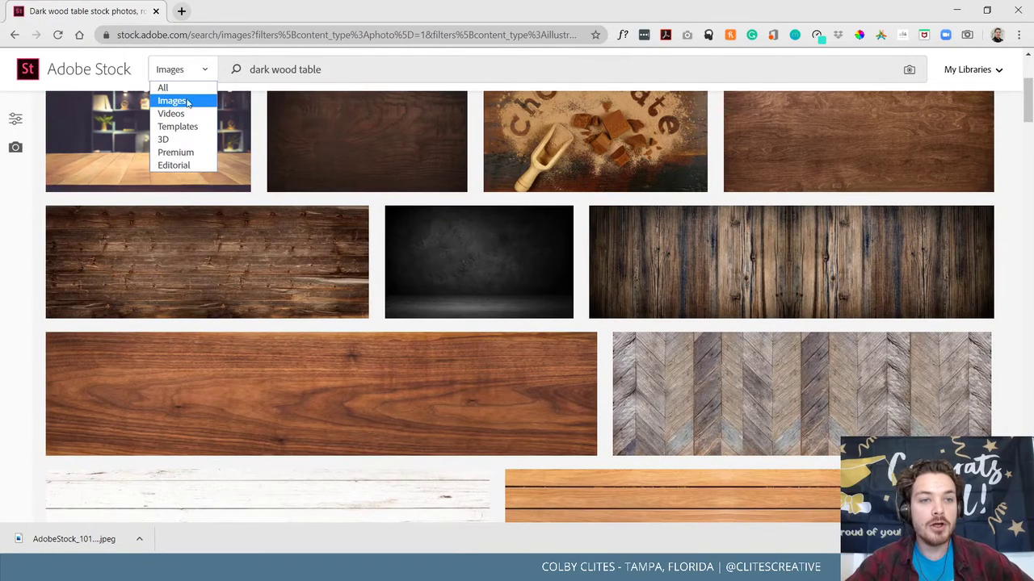
{"action": "left_click", "coordinate": [166, 139]}
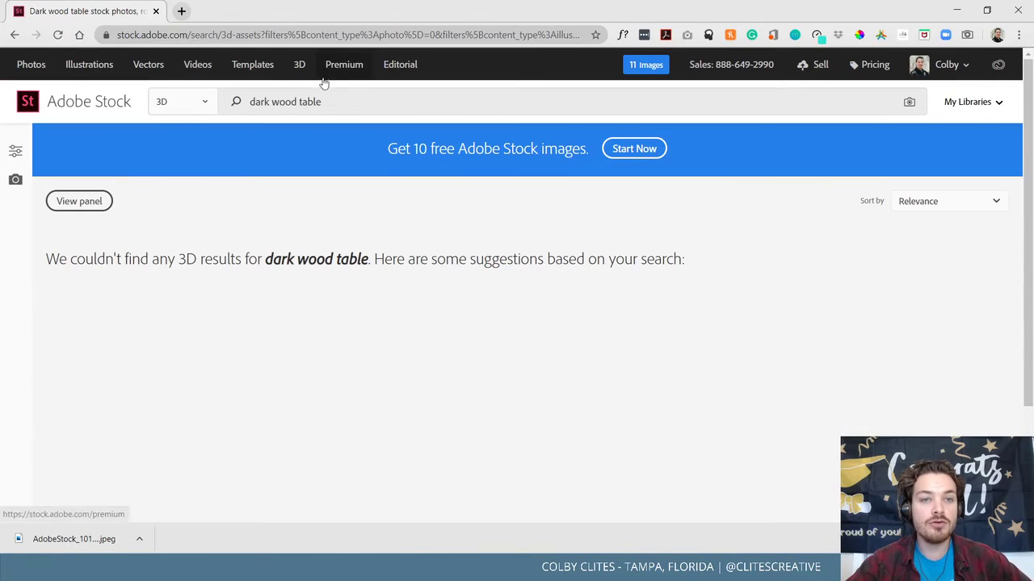
{"action": "left_click", "coordinate": [341, 104]}
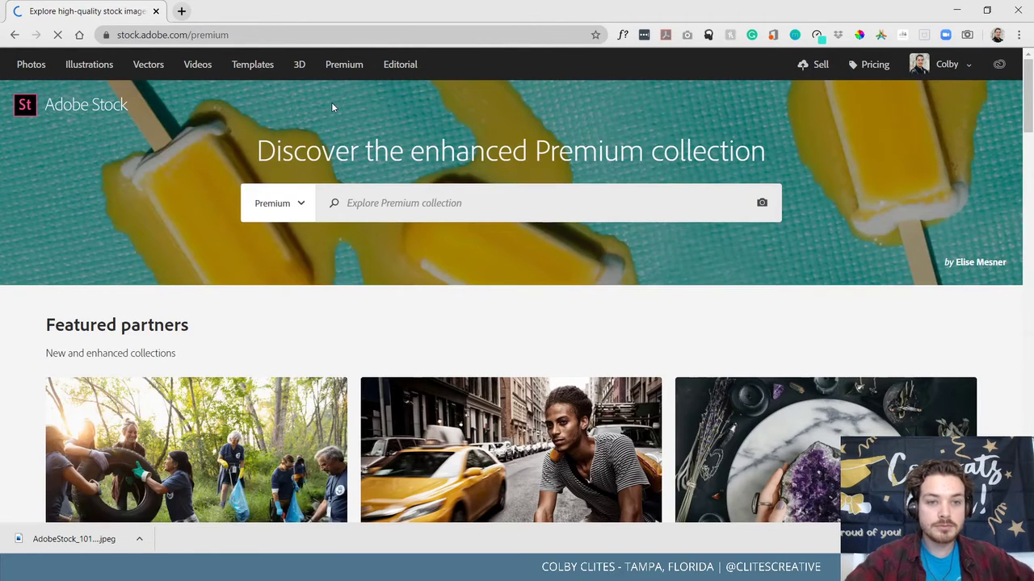
{"action": "left_click", "coordinate": [297, 213]}
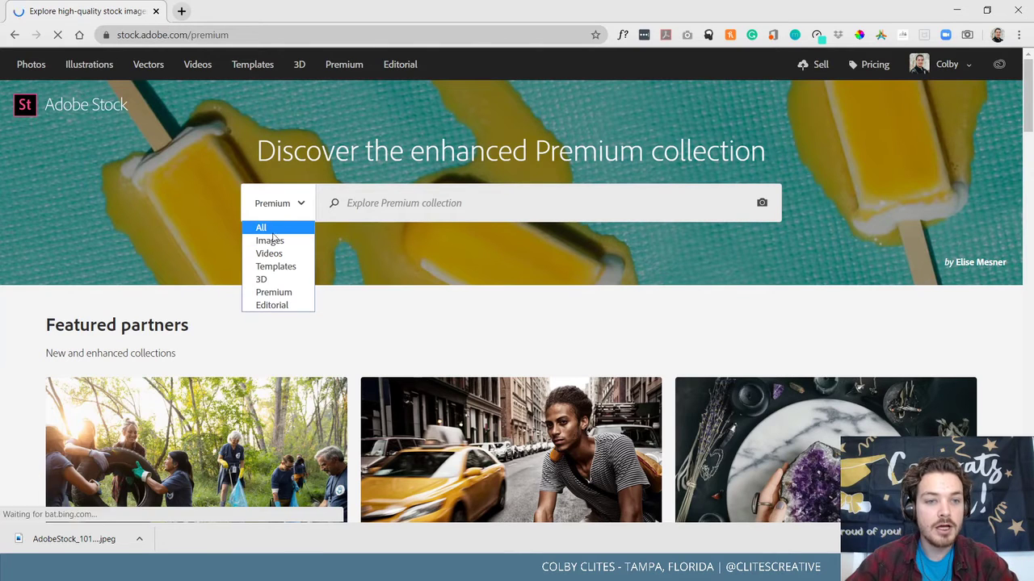
{"action": "left_click", "coordinate": [271, 281]}
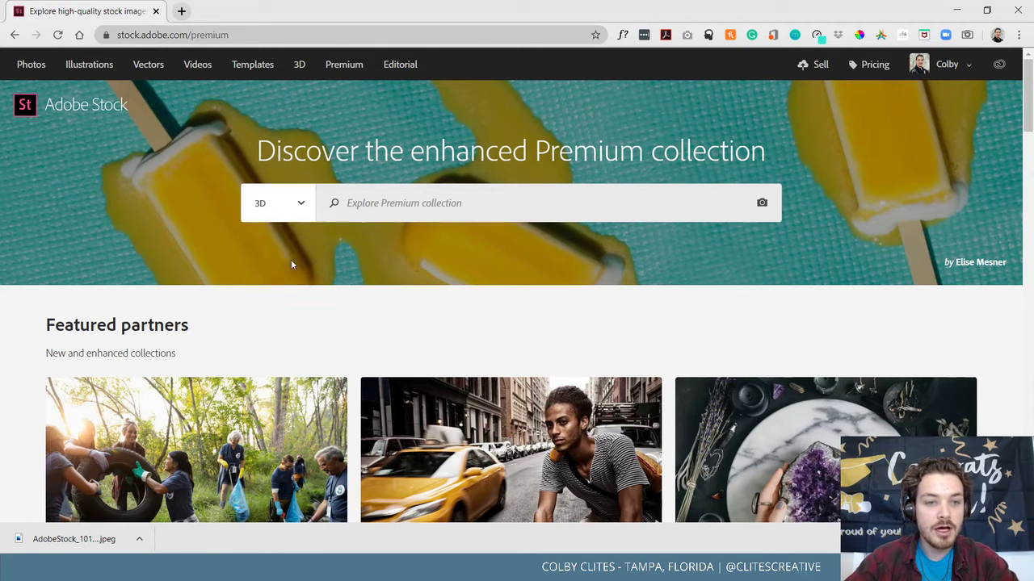
{"action": "left_click", "coordinate": [410, 206]}
{"action": "type", "text": "pos"}
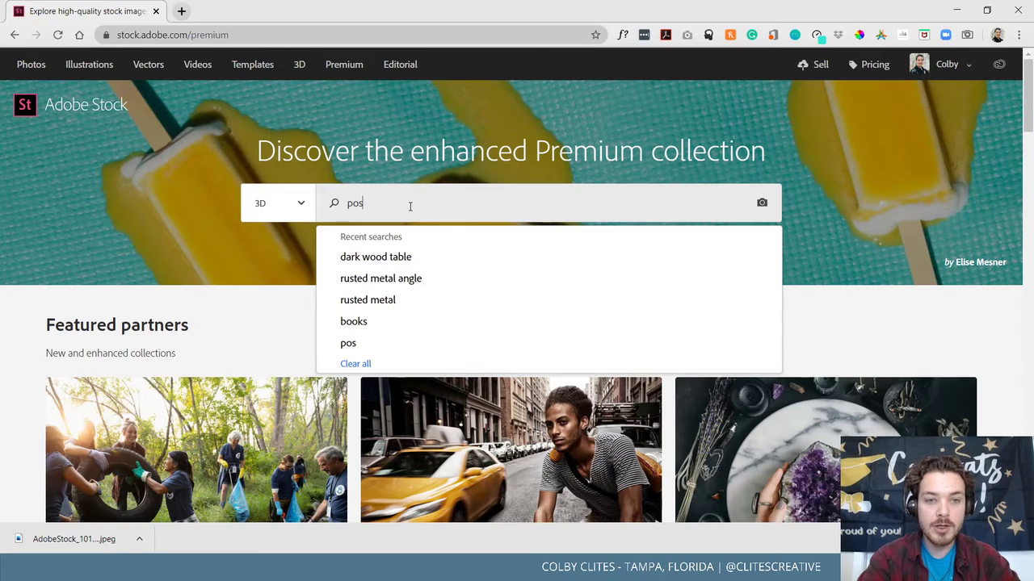
{"action": "key", "text": "Return"}
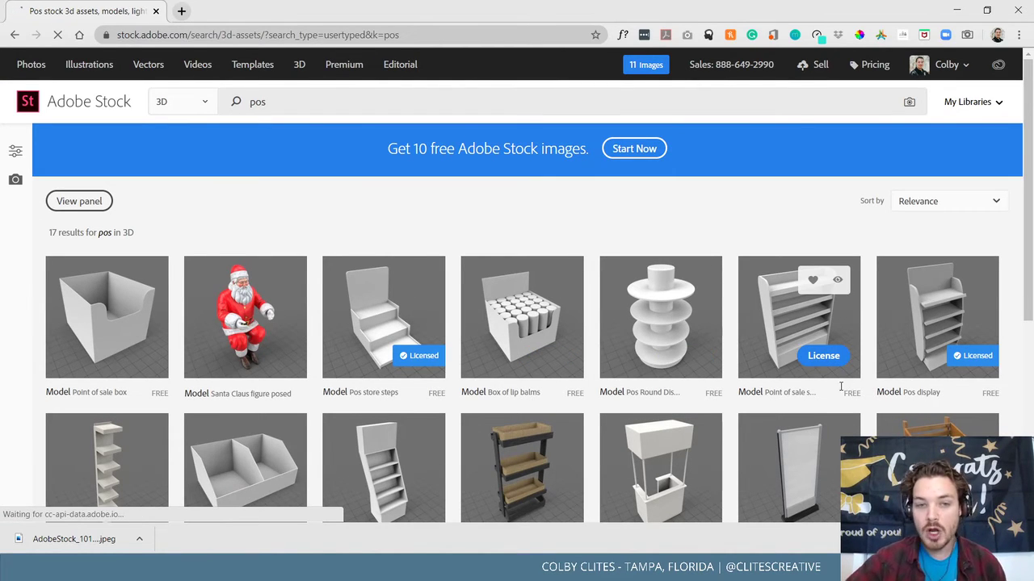
Look through the "pos" 3D models, from the point-of-sale boxes and store steps to the display racks.
{"action": "scroll", "coordinate": [840, 388], "scroll_direction": "down", "scroll_amount": 2}
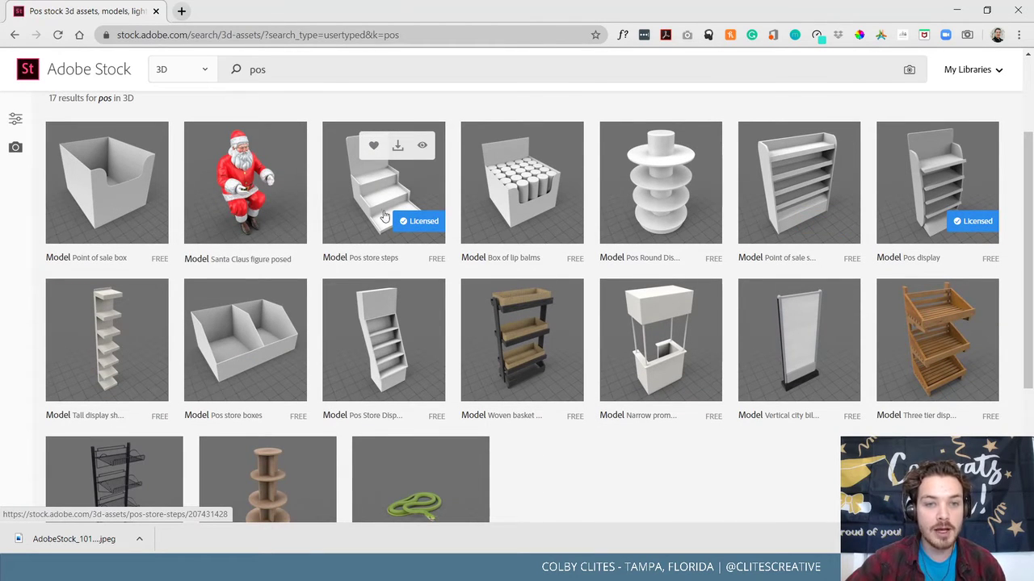
{"action": "scroll", "coordinate": [746, 415], "scroll_direction": "down", "scroll_amount": 3}
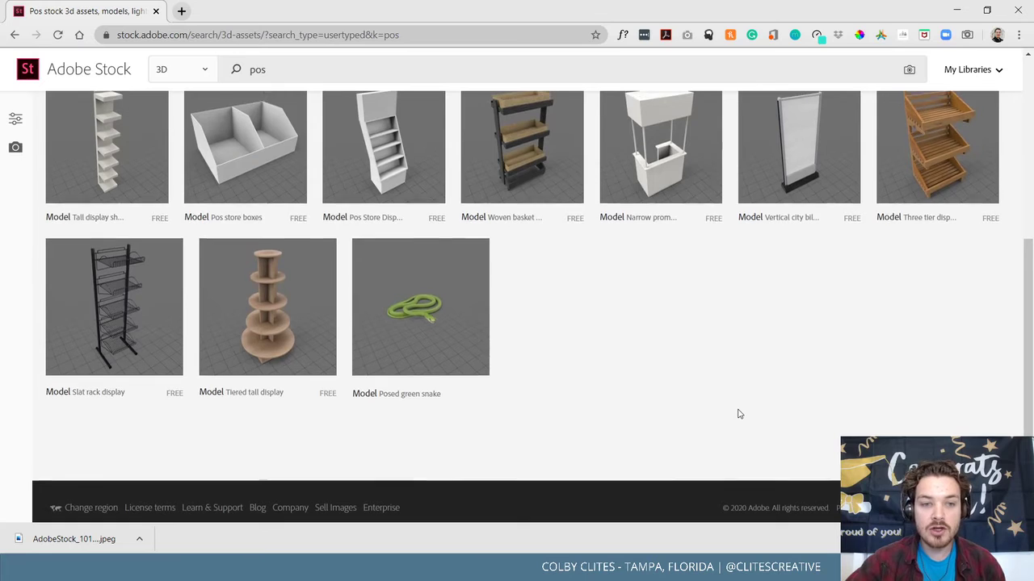
{"action": "scroll", "coordinate": [737, 414], "scroll_direction": "up", "scroll_amount": 1}
{"action": "mouse_move", "coordinate": [379, 457]}
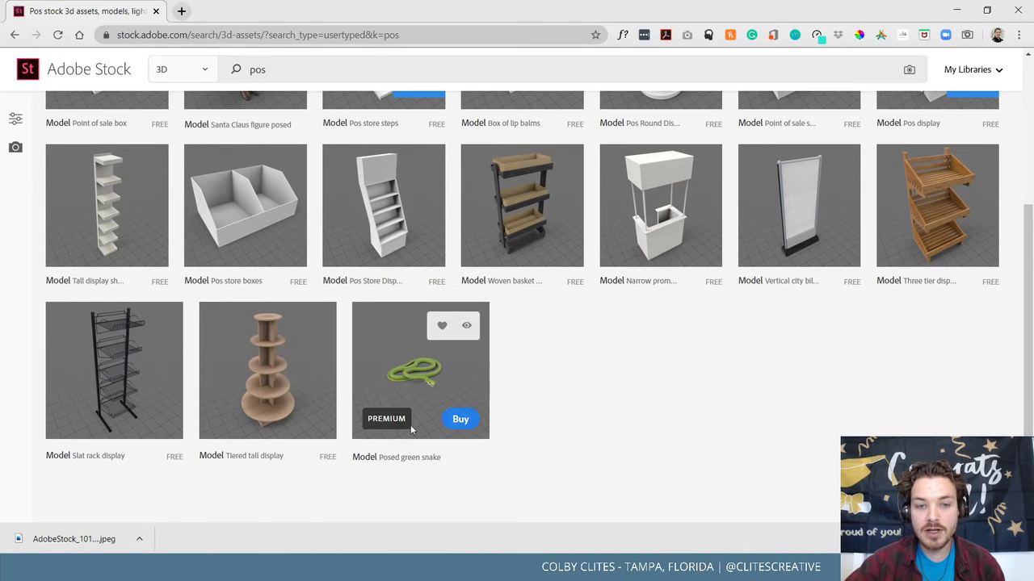
{"action": "scroll", "coordinate": [738, 376], "scroll_direction": "up", "scroll_amount": 2}
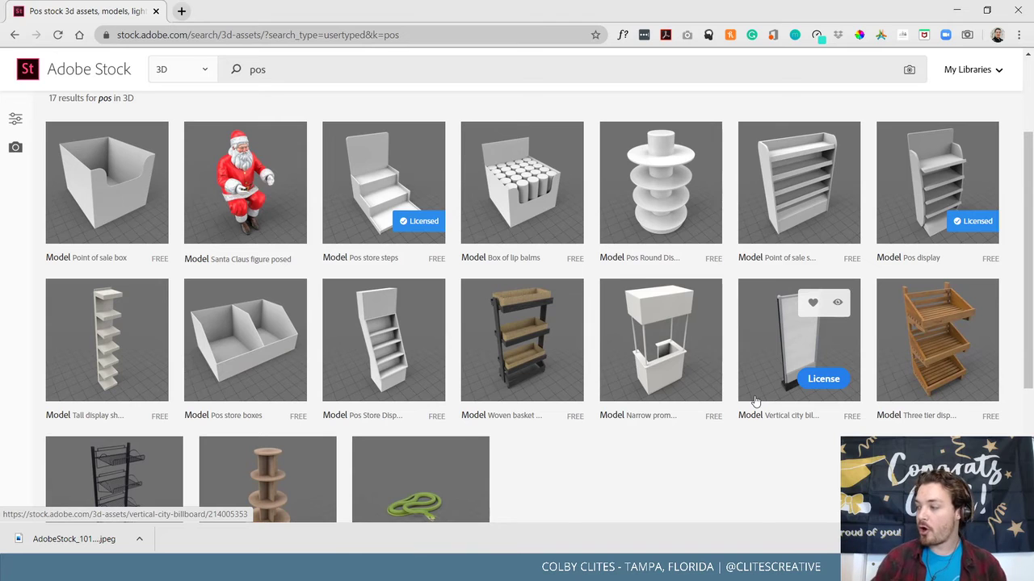
{"action": "scroll", "coordinate": [431, 385], "scroll_direction": "up", "scroll_amount": 3}
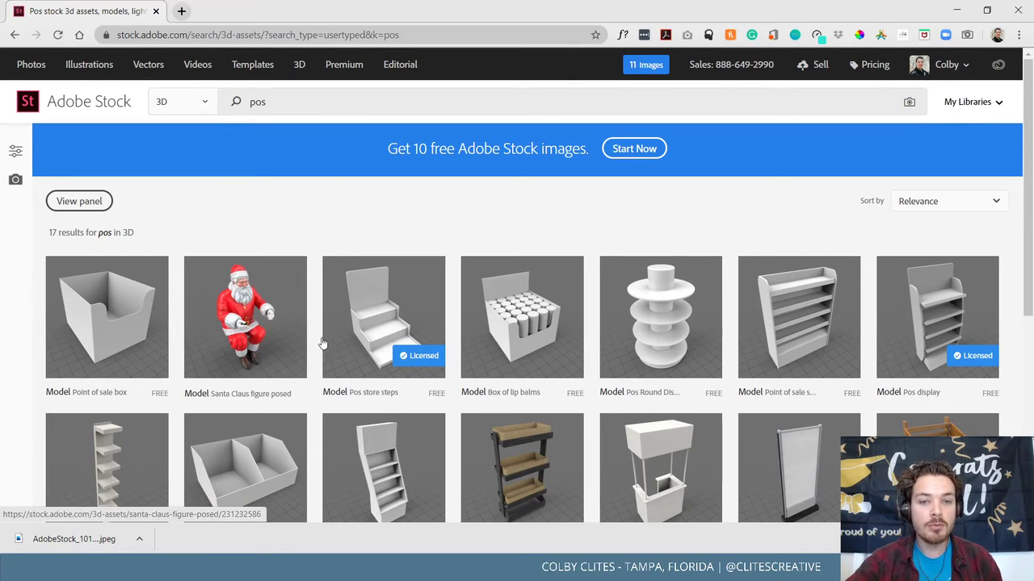
Set the stock search category back to Images and switch to Dimension to check the book mockup on its current background.
{"action": "left_click", "coordinate": [190, 105]}
{"action": "left_click", "coordinate": [185, 134]}
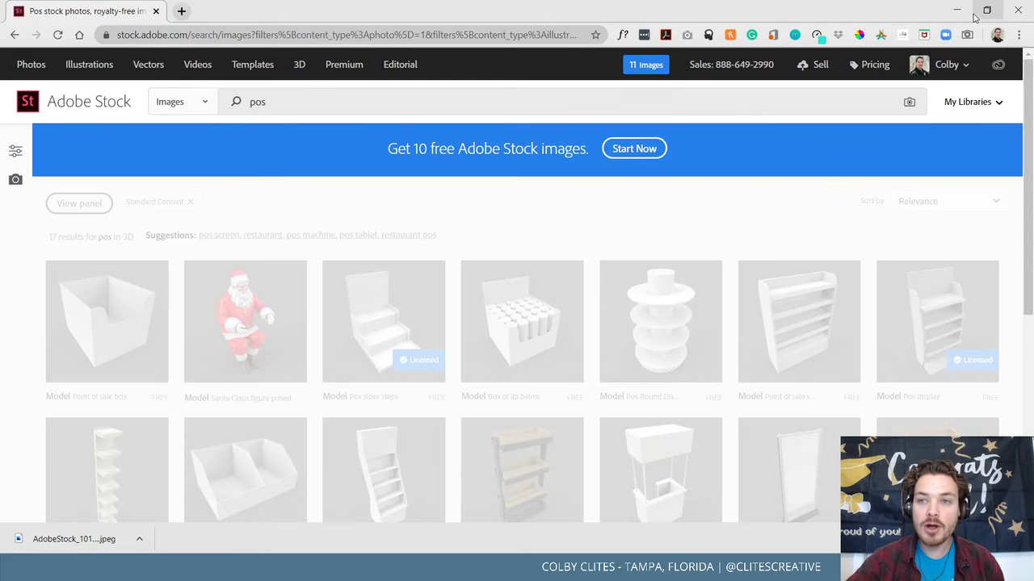
{"action": "left_click", "coordinate": [955, 12]}
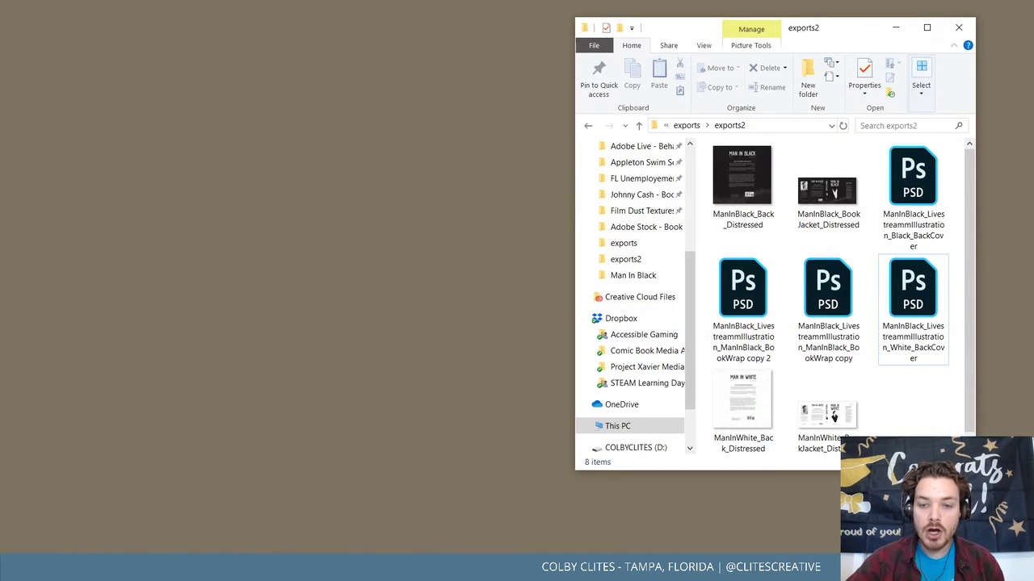
{"action": "key", "text": "alt+Tab"}
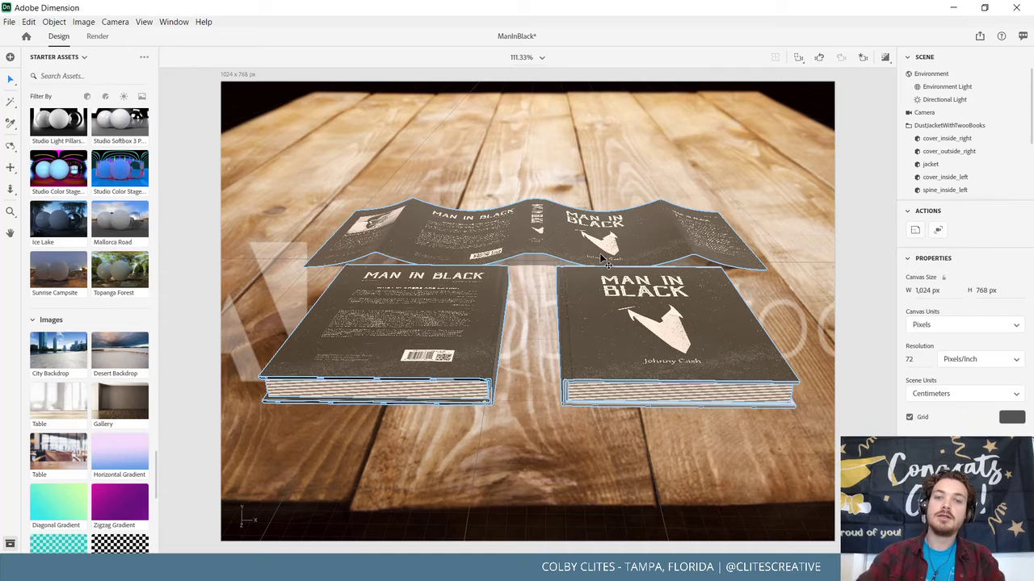
{"action": "left_click", "coordinate": [953, 7]}
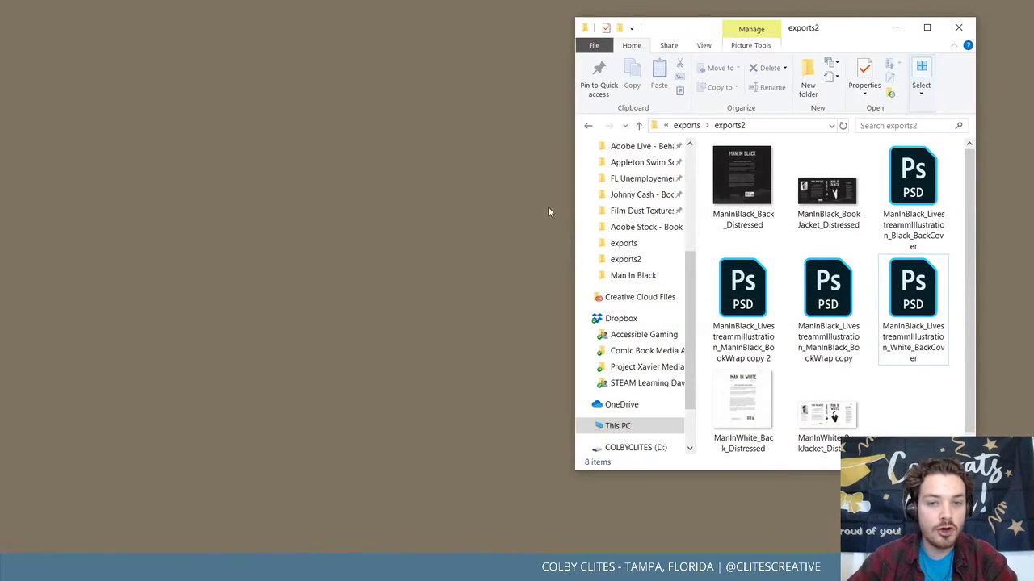
Return to Adobe Stock in the browser and search the images for "wooden table".
{"action": "mouse_move", "coordinate": [449, 570]}
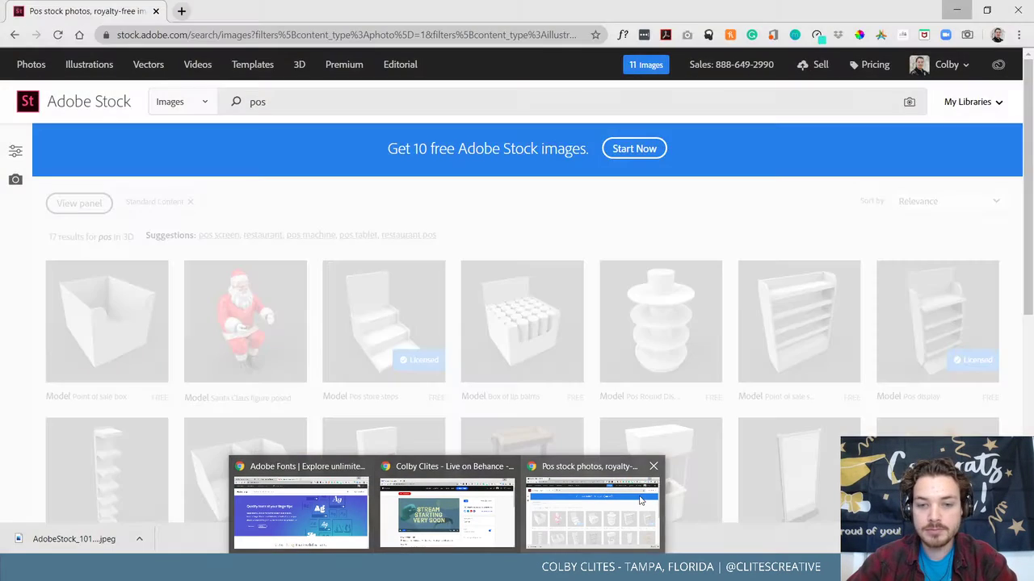
{"action": "left_click", "coordinate": [641, 501]}
{"action": "left_click", "coordinate": [270, 98]}
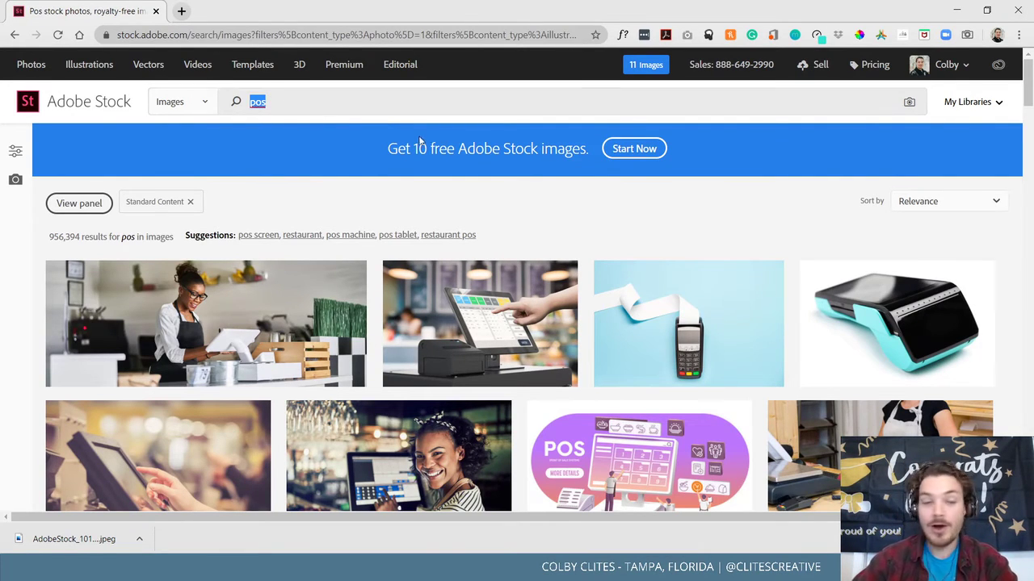
{"action": "key", "text": "BackSpace"}
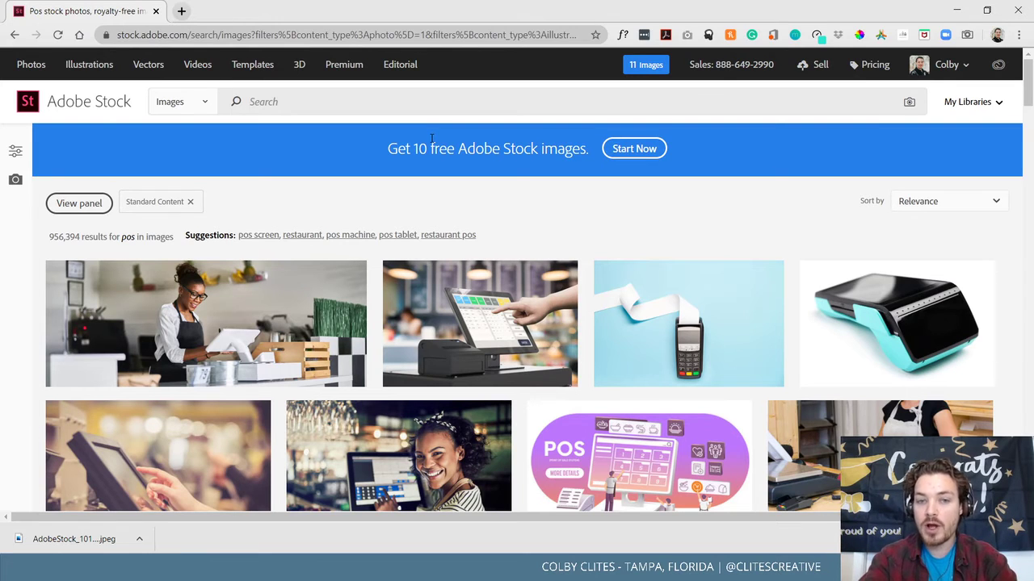
{"action": "left_click", "coordinate": [333, 105]}
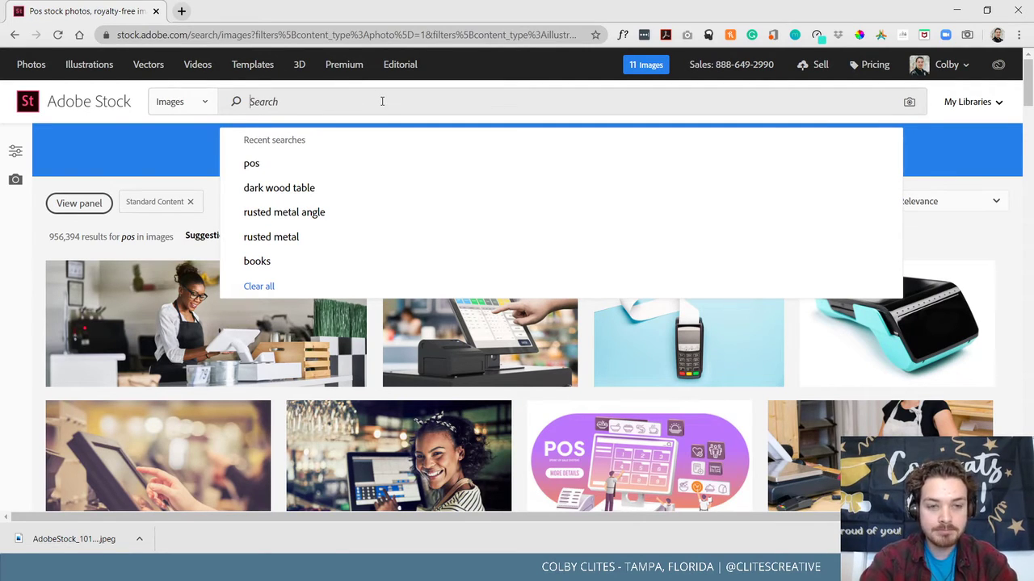
{"action": "type", "text": "wooden ta"}
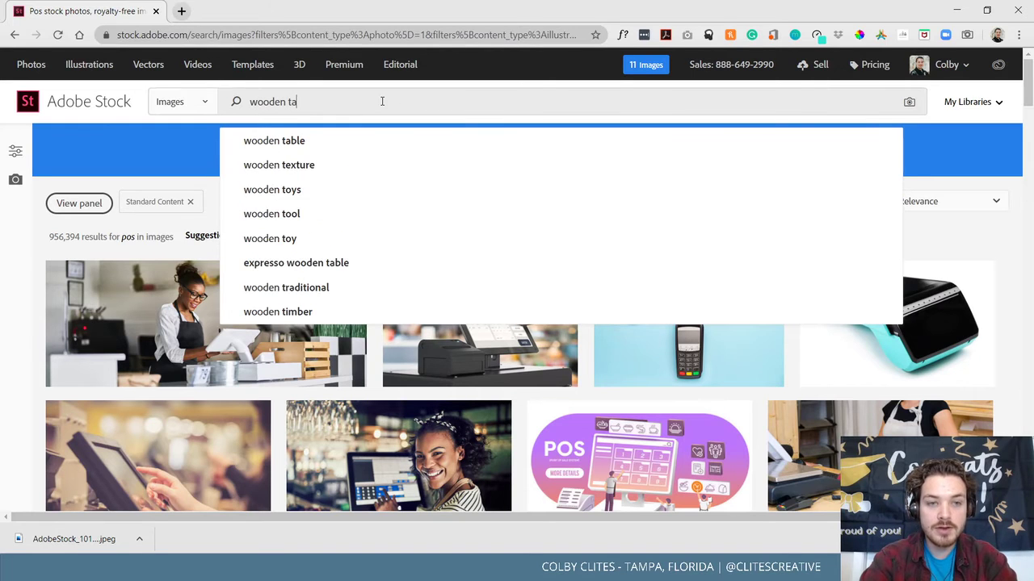
{"action": "type", "text": "ble"}
{"action": "key", "text": "Return"}
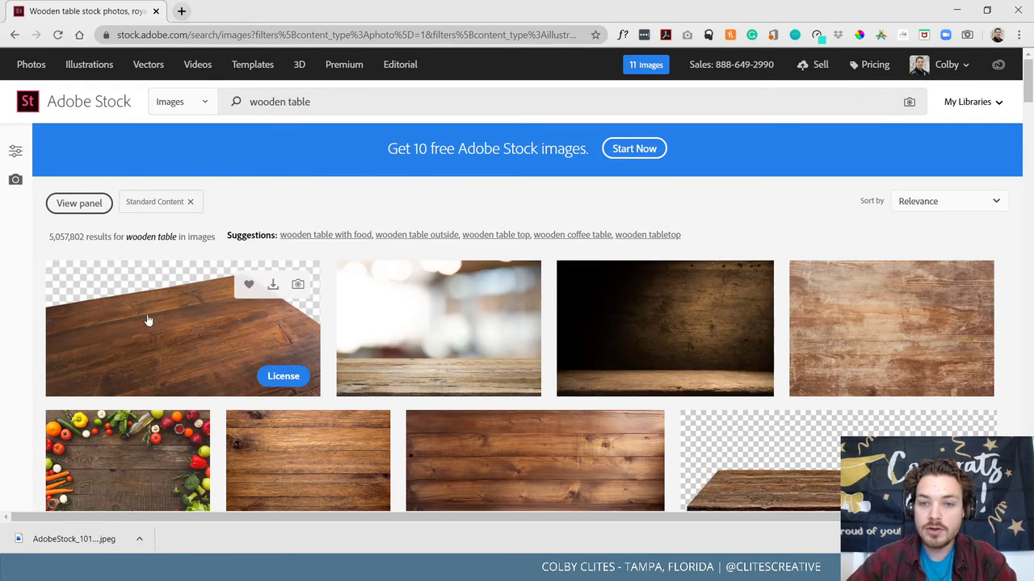
Look through the "wooden table" images for a tabletop that suits the book mockup.
{"action": "scroll", "coordinate": [121, 299], "scroll_direction": "down", "scroll_amount": 2}
{"action": "scroll", "coordinate": [122, 275], "scroll_direction": "down", "scroll_amount": 5}
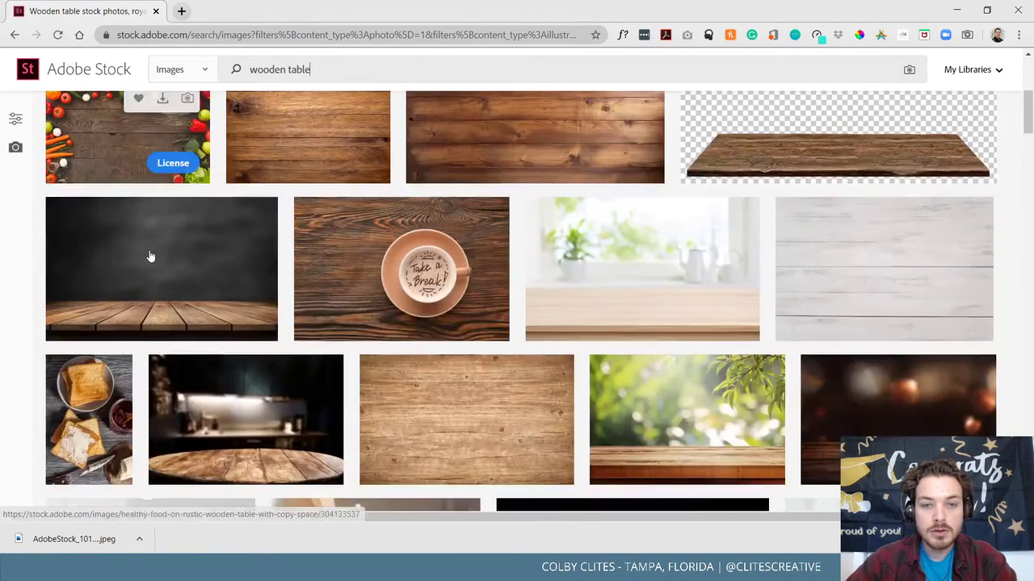
{"action": "scroll", "coordinate": [142, 258], "scroll_direction": "up", "scroll_amount": 2}
{"action": "scroll", "coordinate": [147, 261], "scroll_direction": "up", "scroll_amount": 4}
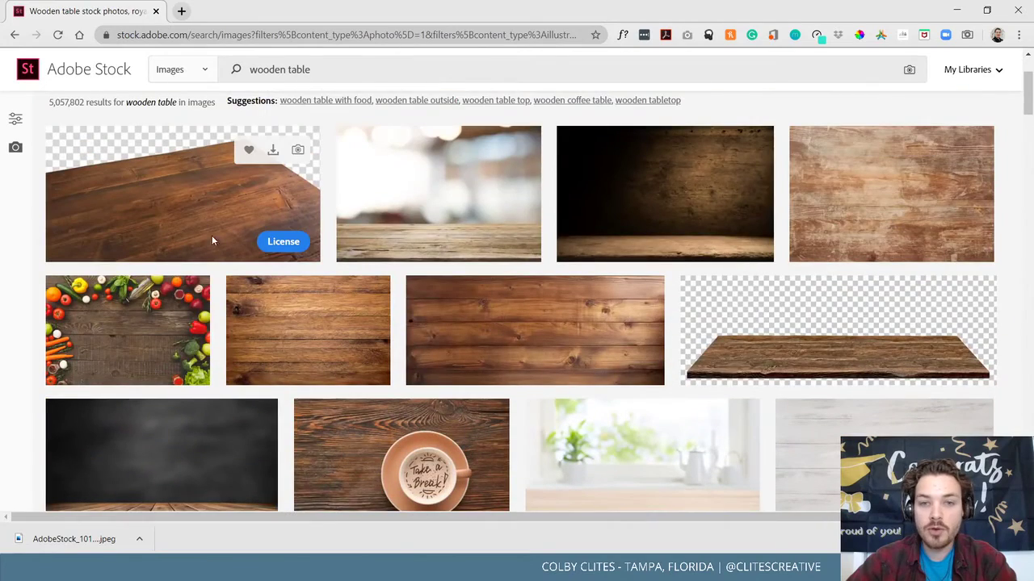
{"action": "scroll", "coordinate": [195, 230], "scroll_direction": "down", "scroll_amount": 7}
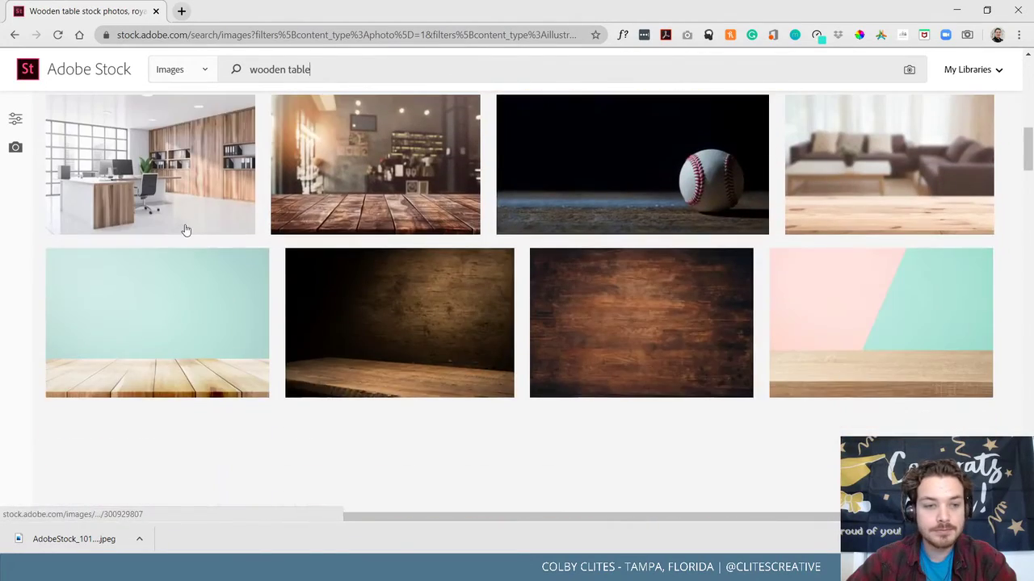
{"action": "scroll", "coordinate": [180, 231], "scroll_direction": "down", "scroll_amount": 3}
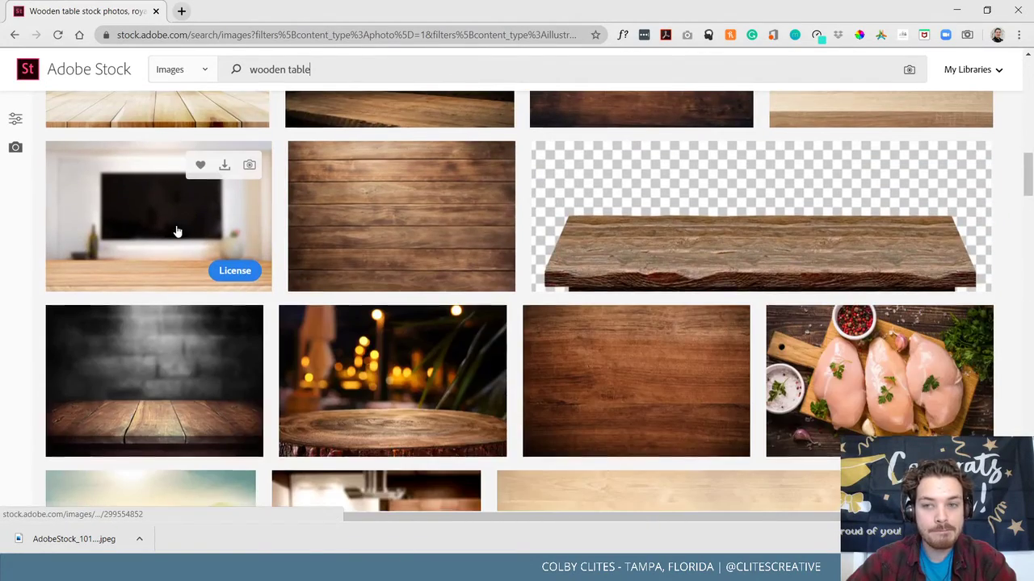
Find the dark "Wooden background" image among the wooden table stock results and download its preview.
{"action": "scroll", "coordinate": [175, 232], "scroll_direction": "down", "scroll_amount": 2}
{"action": "scroll", "coordinate": [176, 232], "scroll_direction": "down", "scroll_amount": 3}
{"action": "scroll", "coordinate": [169, 240], "scroll_direction": "up", "scroll_amount": 4}
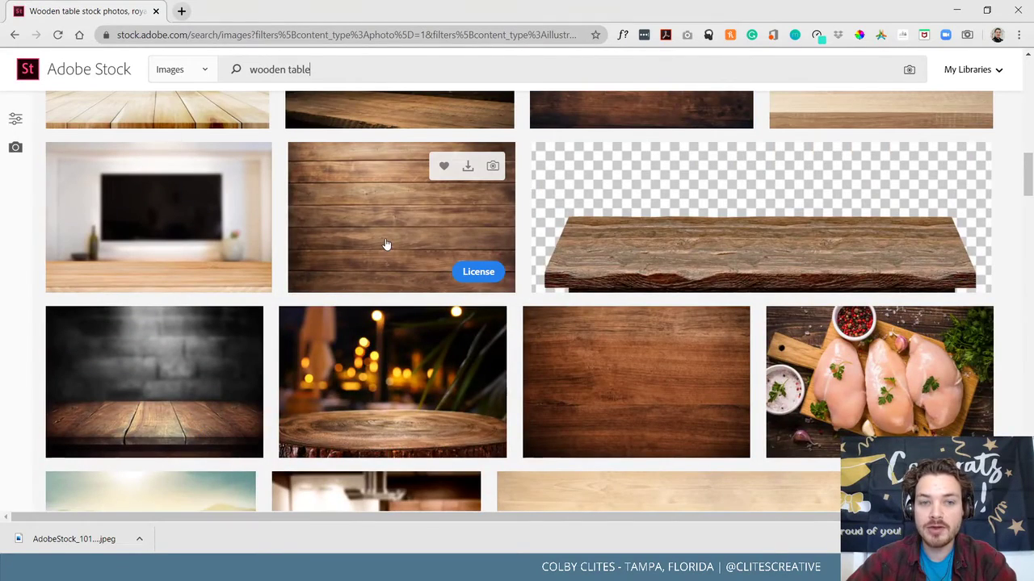
{"action": "scroll", "coordinate": [385, 245], "scroll_direction": "up", "scroll_amount": 3}
{"action": "scroll", "coordinate": [385, 245], "scroll_direction": "down", "scroll_amount": 2}
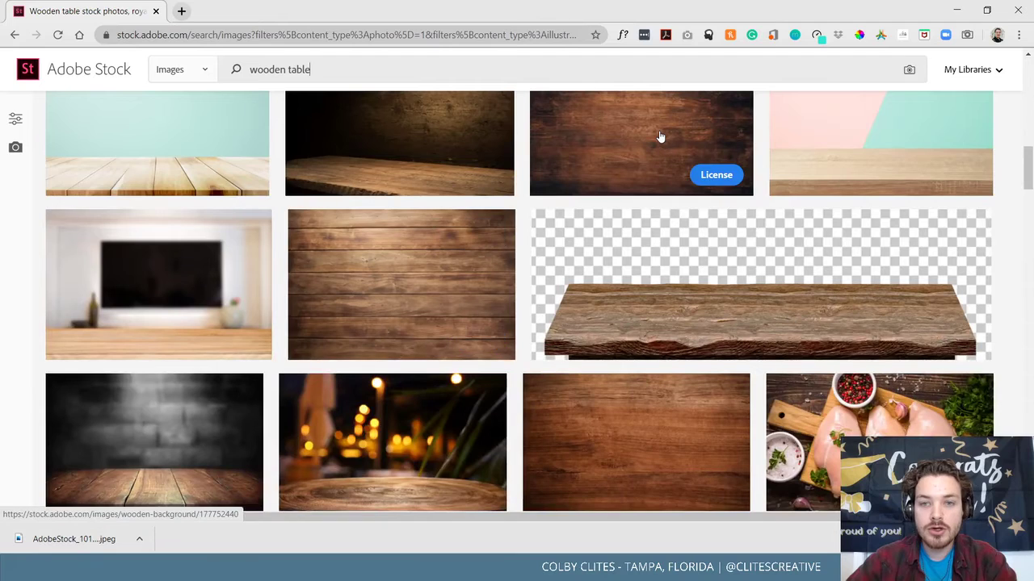
{"action": "scroll", "coordinate": [659, 135], "scroll_direction": "down", "scroll_amount": 1}
{"action": "left_click", "coordinate": [657, 139]}
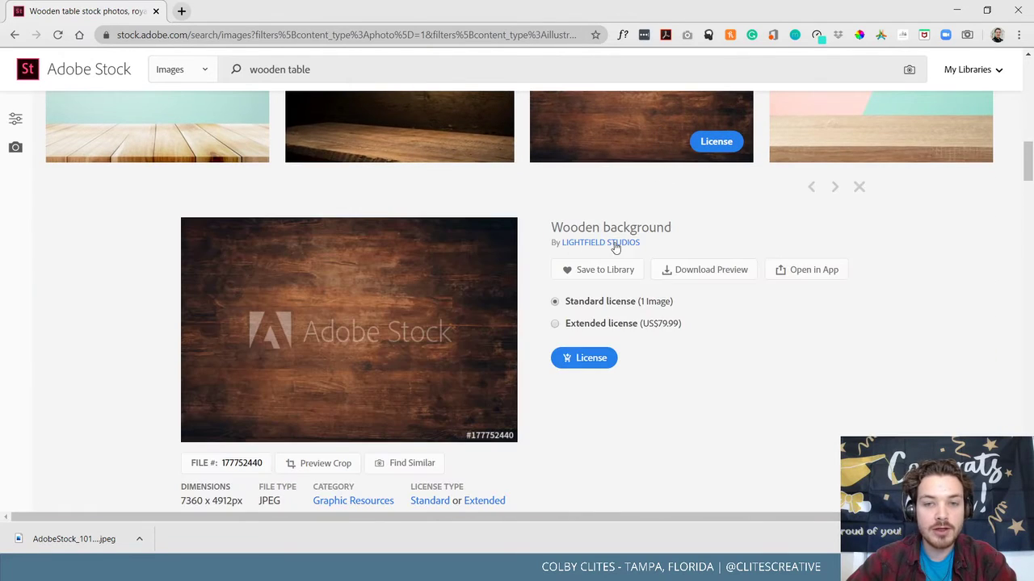
{"action": "left_click", "coordinate": [711, 273]}
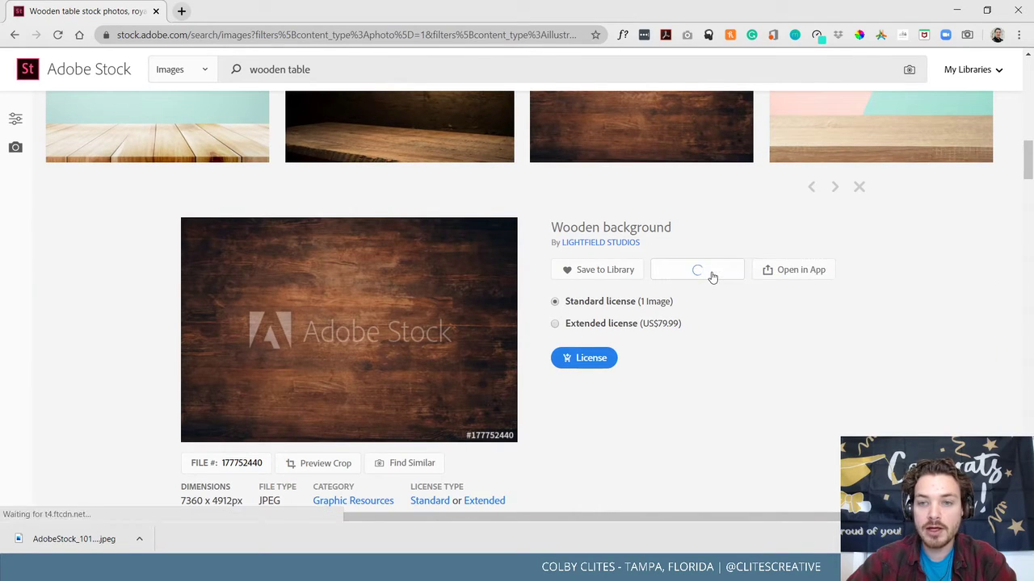
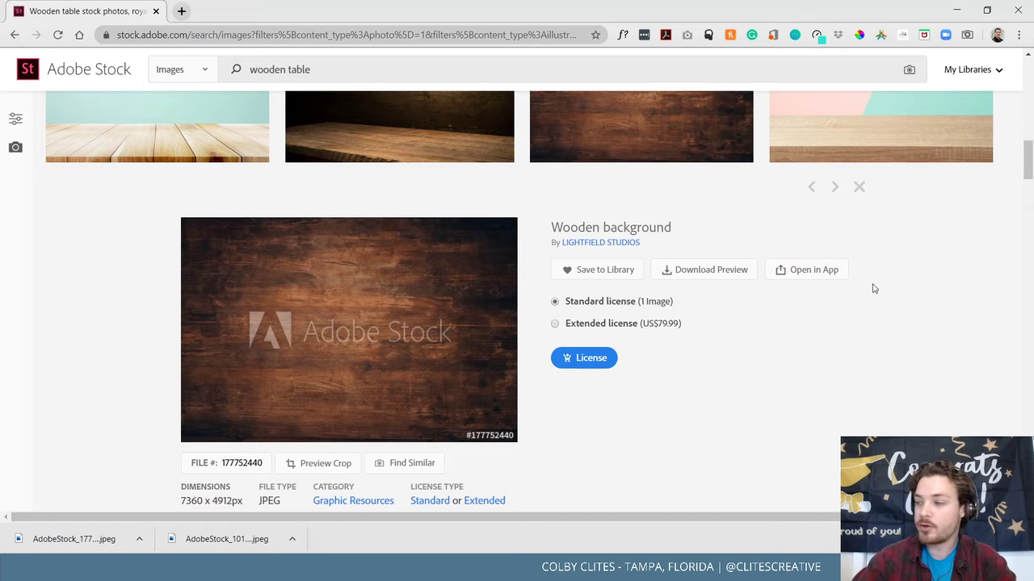
{"action": "scroll", "coordinate": [872, 323], "scroll_direction": "up", "scroll_amount": 2}
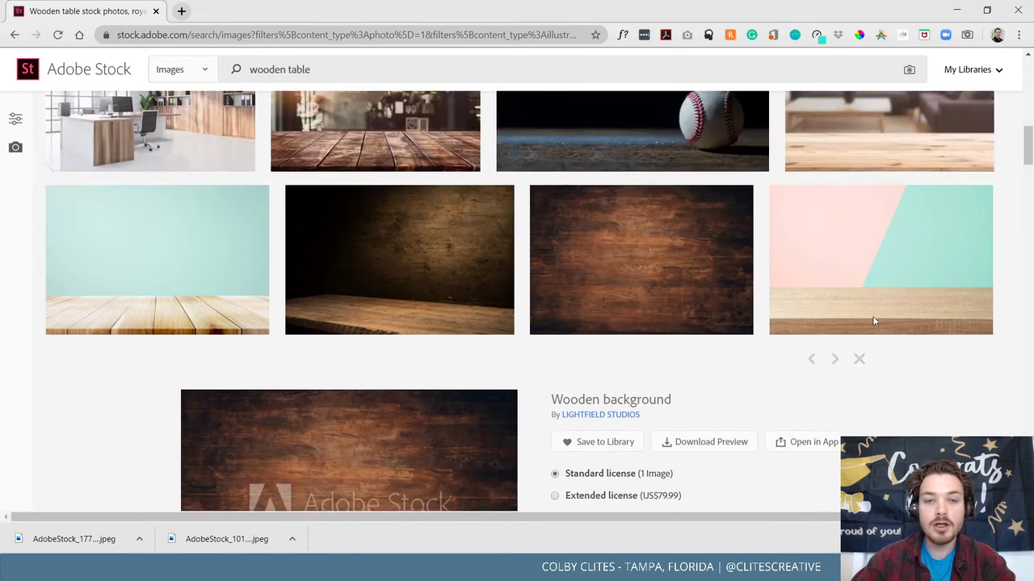
{"action": "scroll", "coordinate": [872, 323], "scroll_direction": "down", "scroll_amount": 3}
{"action": "scroll", "coordinate": [861, 315], "scroll_direction": "down", "scroll_amount": 3}
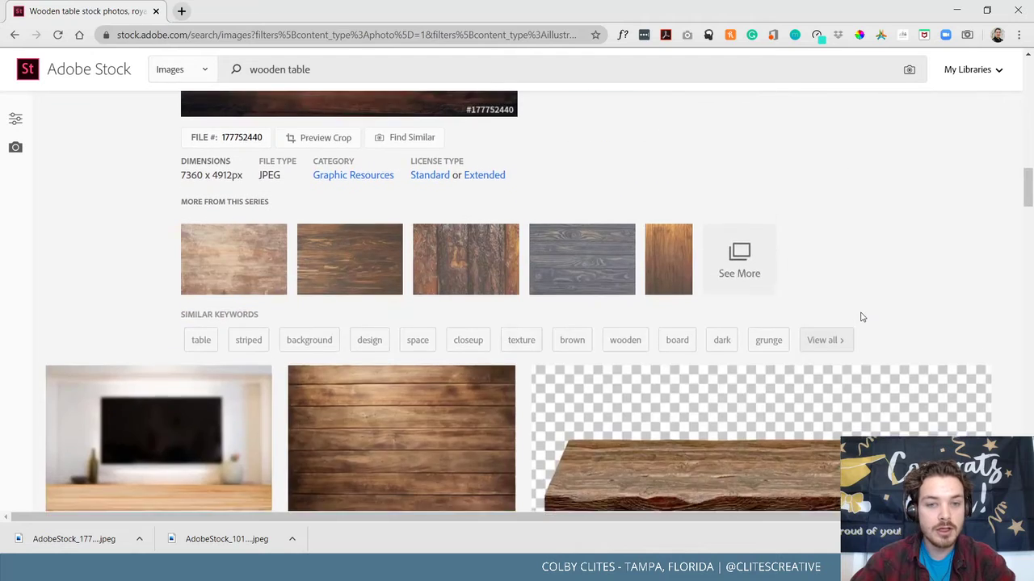
{"action": "scroll", "coordinate": [861, 315], "scroll_direction": "up", "scroll_amount": 3}
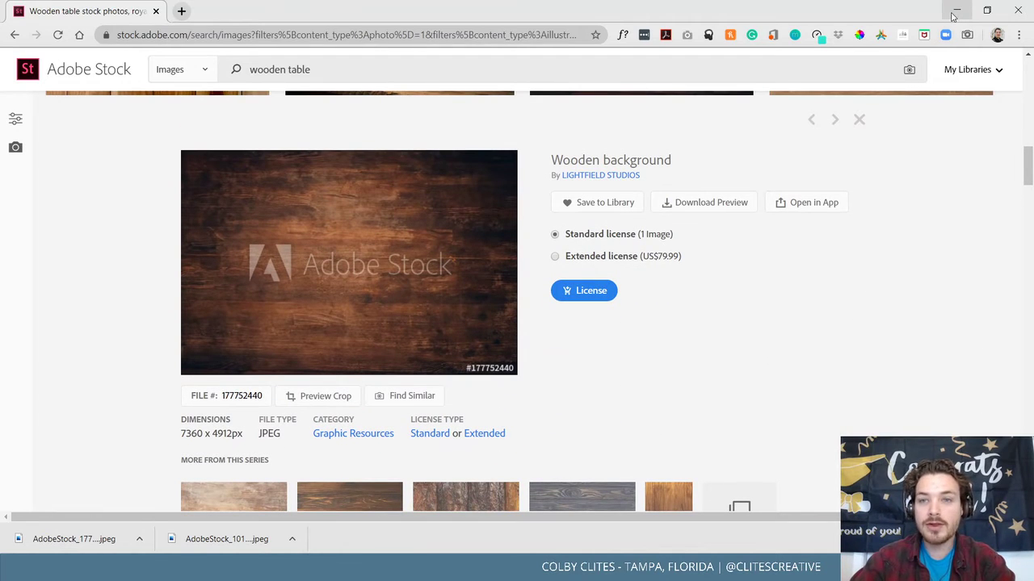
Switch to Adobe Dimension and import AdobeStock_177752440_Preview from Downloads as the scene's background image.
{"action": "left_click", "coordinate": [955, 11]}
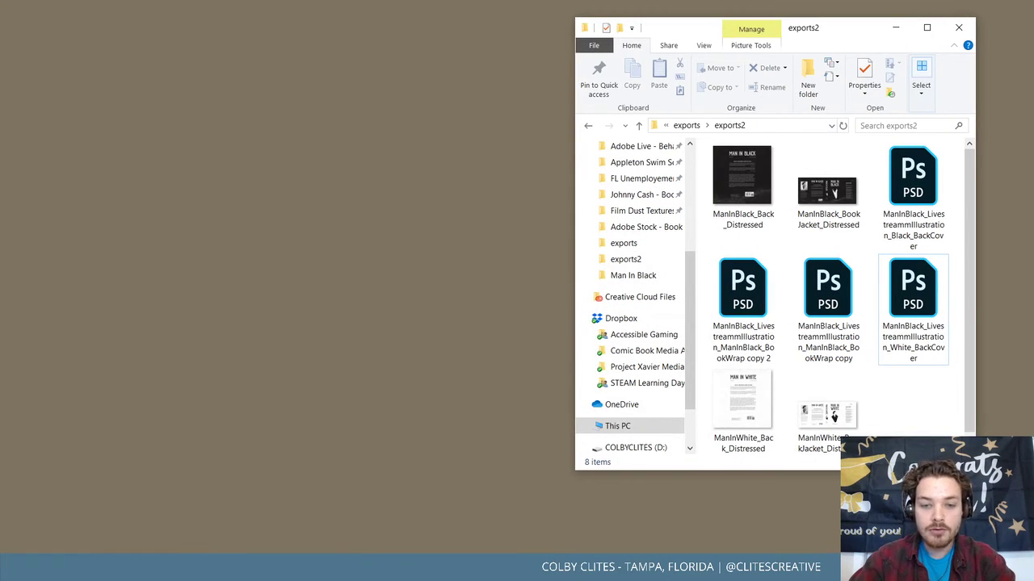
{"action": "key", "text": "alt+Tab"}
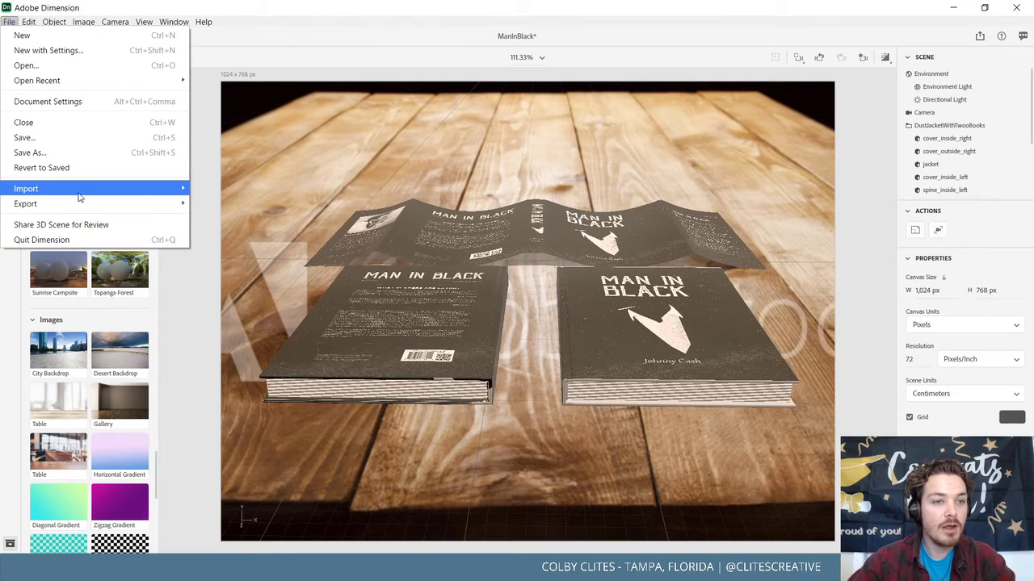
{"action": "mouse_move", "coordinate": [80, 193]}
{"action": "left_click", "coordinate": [251, 207]}
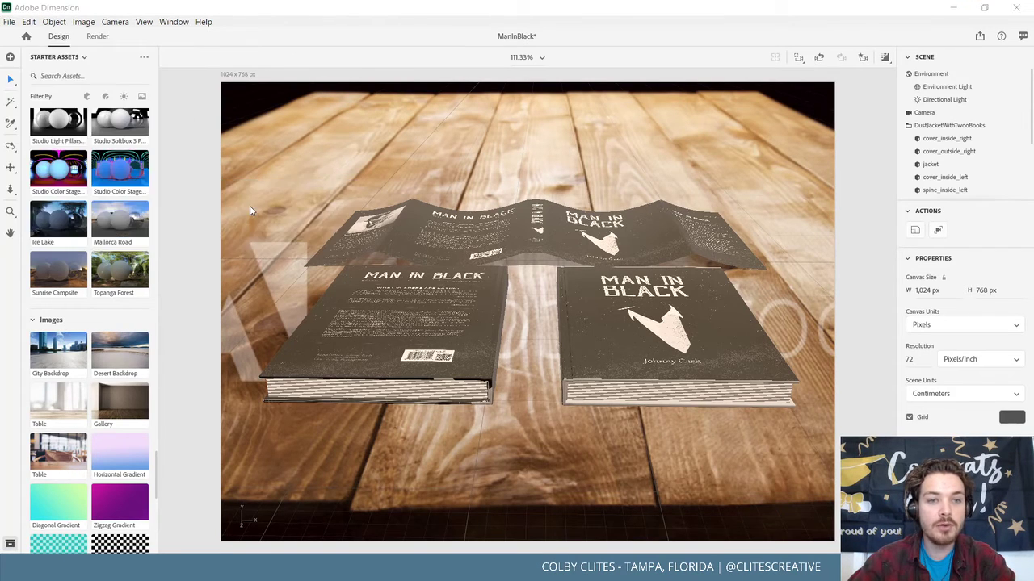
{"action": "scroll", "coordinate": [52, 162], "scroll_direction": "up", "scroll_amount": 2}
{"action": "scroll", "coordinate": [53, 158], "scroll_direction": "up", "scroll_amount": 3}
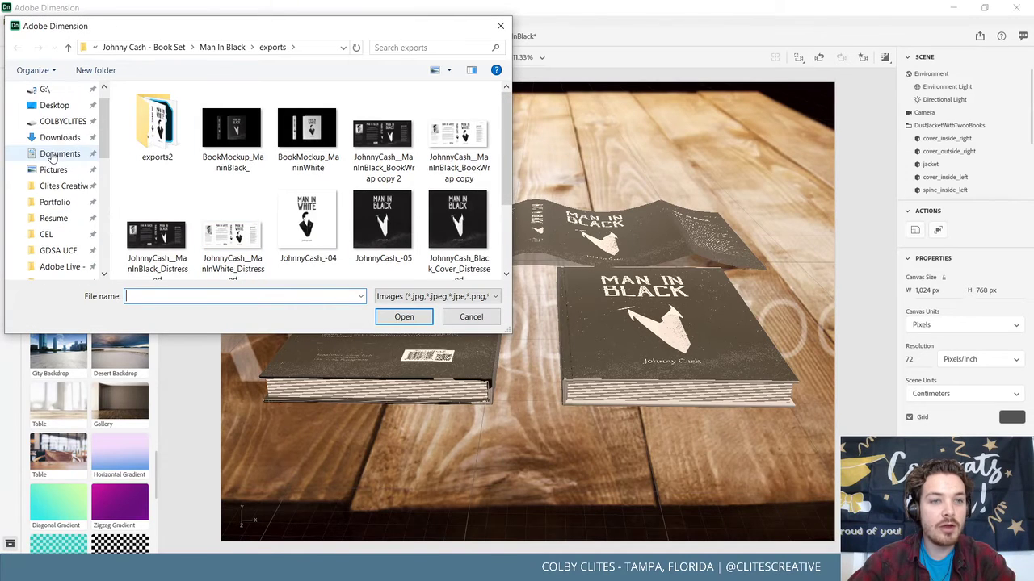
{"action": "left_click", "coordinate": [56, 138]}
{"action": "left_click", "coordinate": [156, 145]}
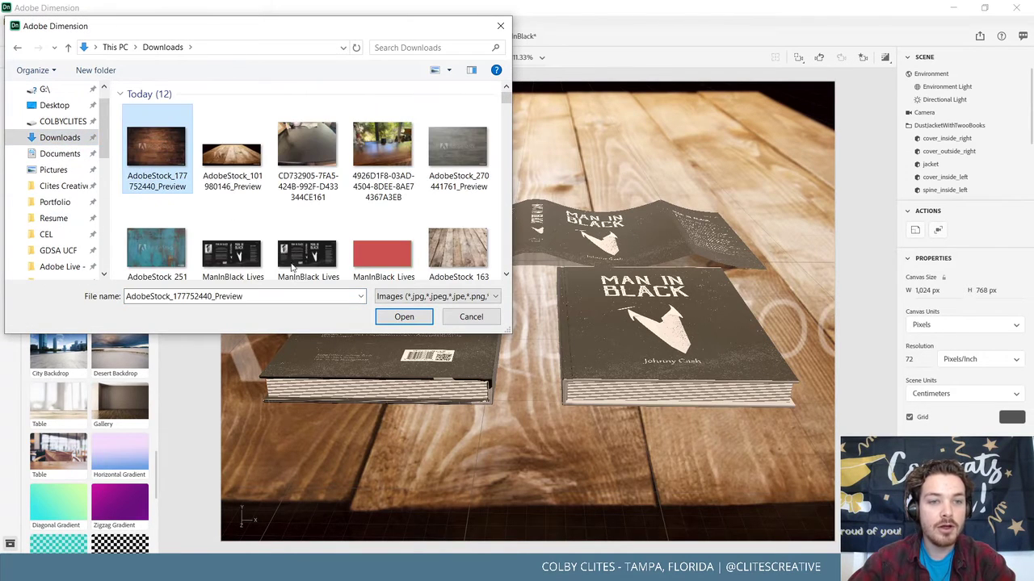
{"action": "left_click", "coordinate": [404, 316]}
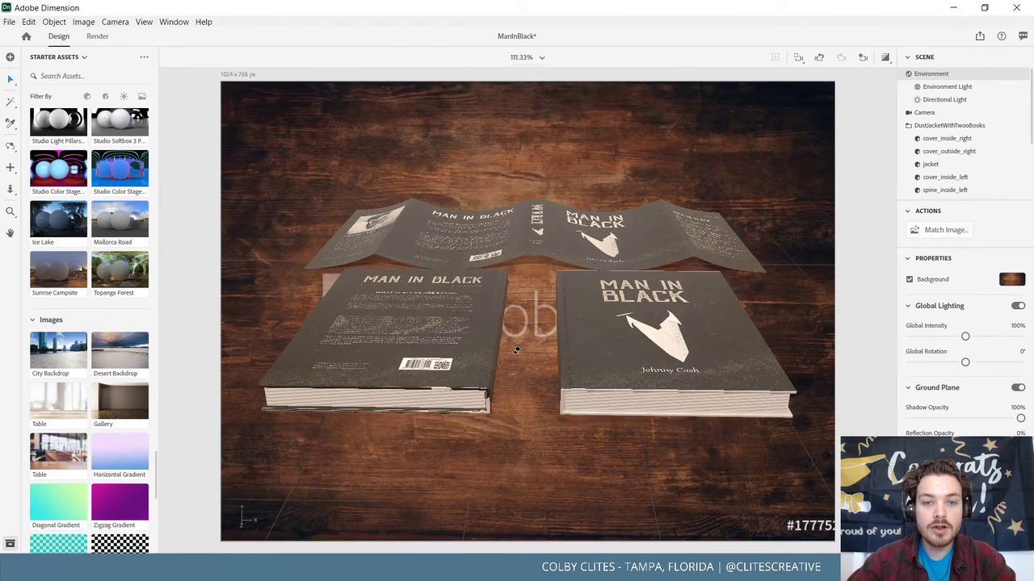
Reframe the camera to look down on the dust jacket and both books, with everything inside the canvas.
{"action": "left_click_drag", "start_coordinate": [516, 354], "coordinate": [521, 334]}
{"action": "left_click_drag", "start_coordinate": [528, 394], "coordinate": [547, 395]}
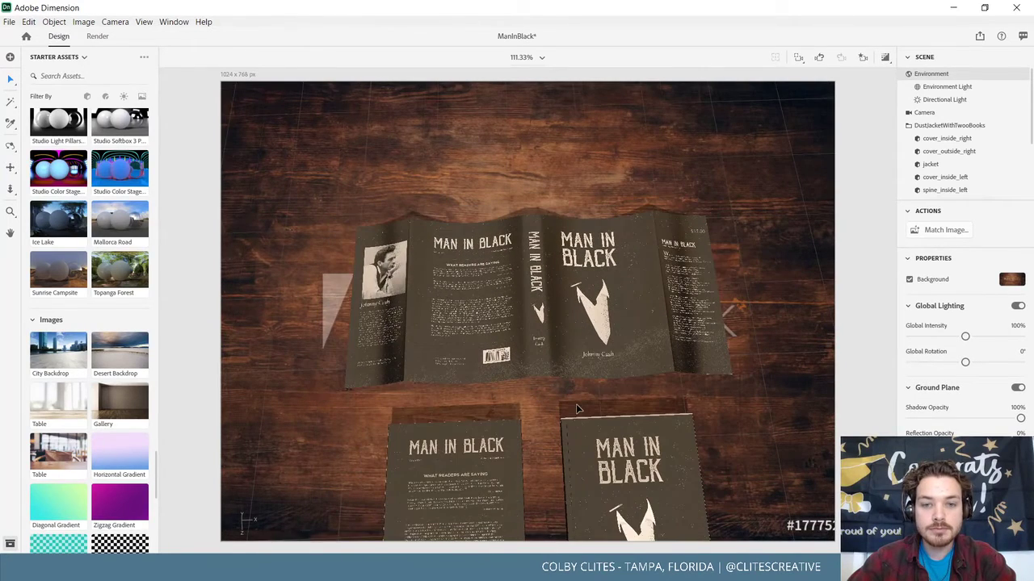
{"action": "left_click_drag", "start_coordinate": [548, 307], "coordinate": [541, 291]}
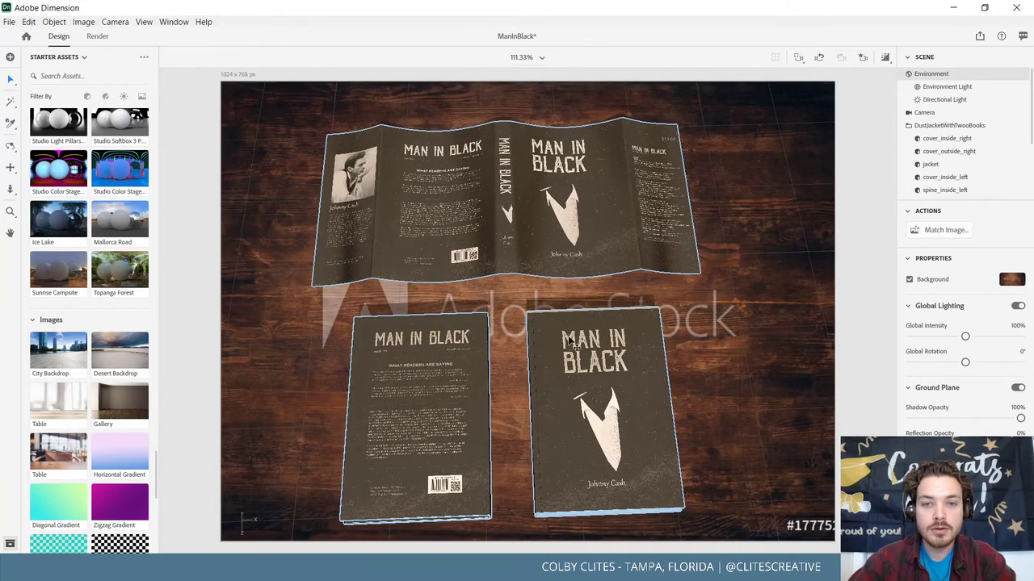
{"action": "left_click_drag", "start_coordinate": [572, 345], "coordinate": [599, 355]}
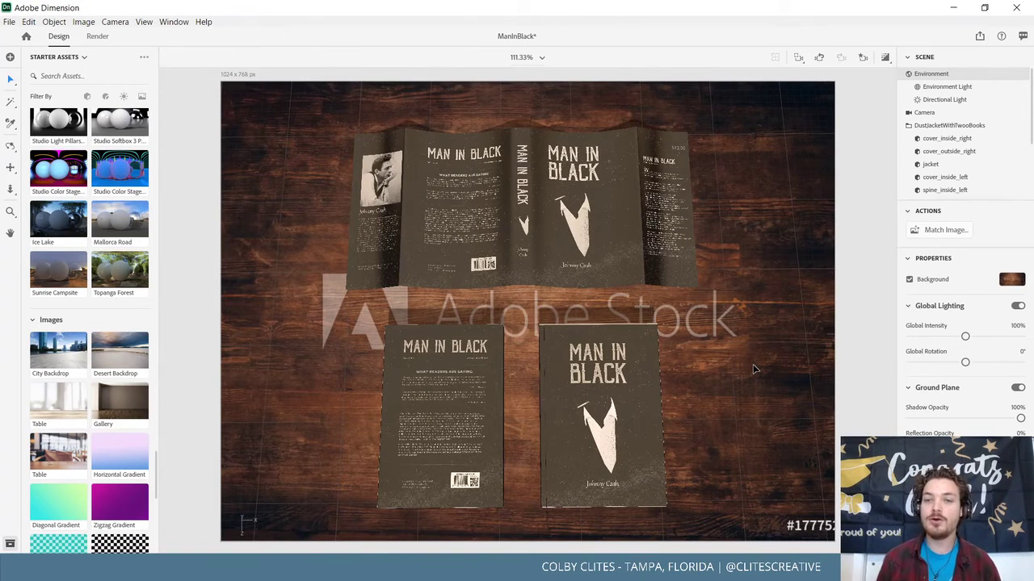
Match the scene to the wood background with Multiple Lights, leaving out the canvas resize.
{"action": "left_click", "coordinate": [957, 234]}
{"action": "left_click", "coordinate": [748, 251]}
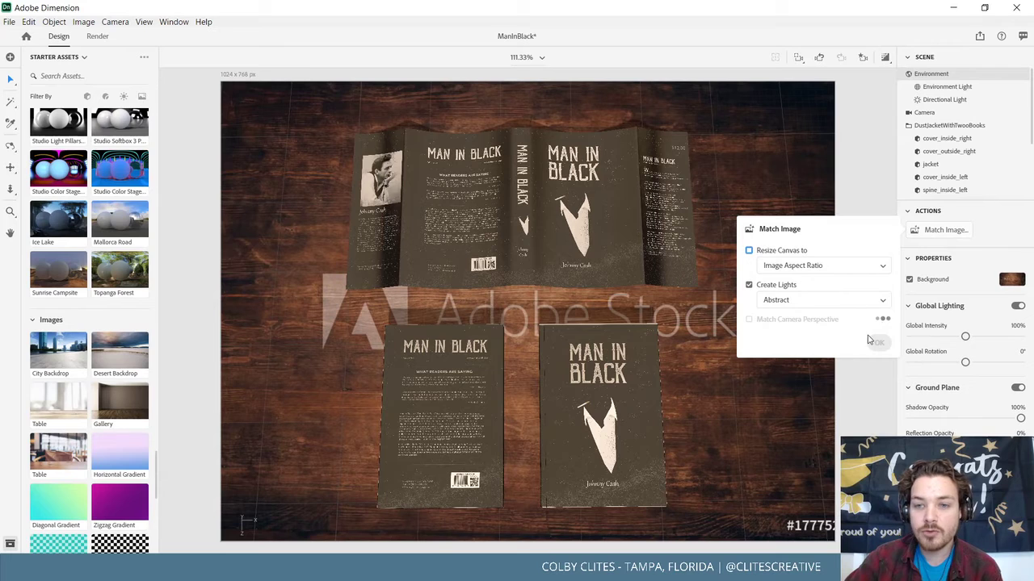
{"action": "left_click", "coordinate": [814, 301]}
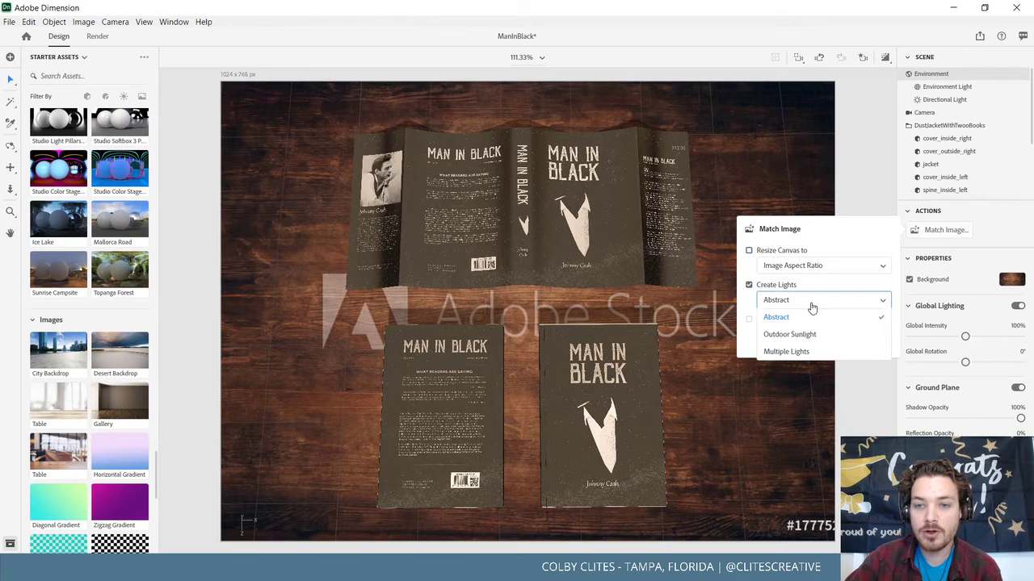
{"action": "left_click", "coordinate": [810, 351]}
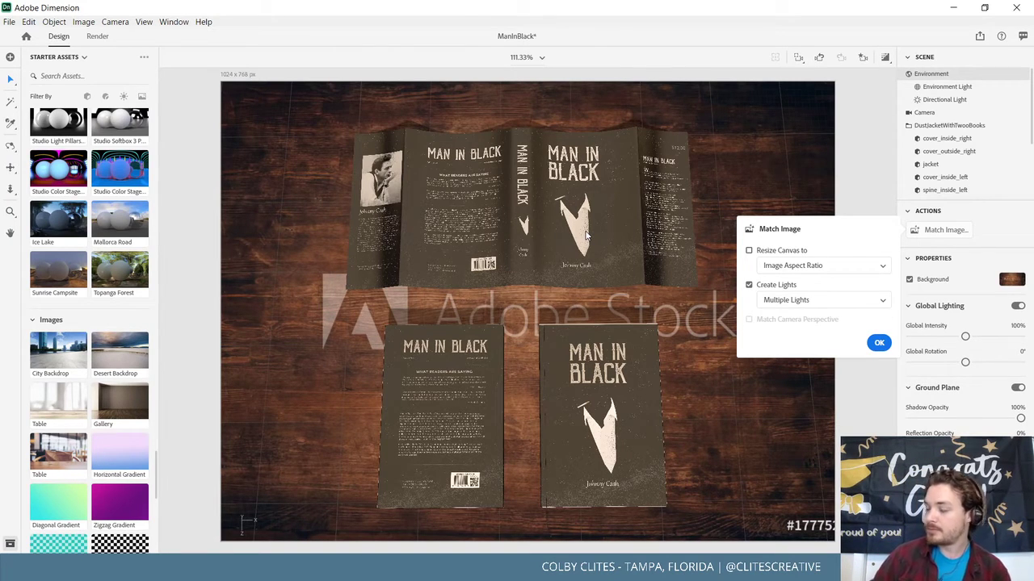
{"action": "left_click", "coordinate": [878, 344]}
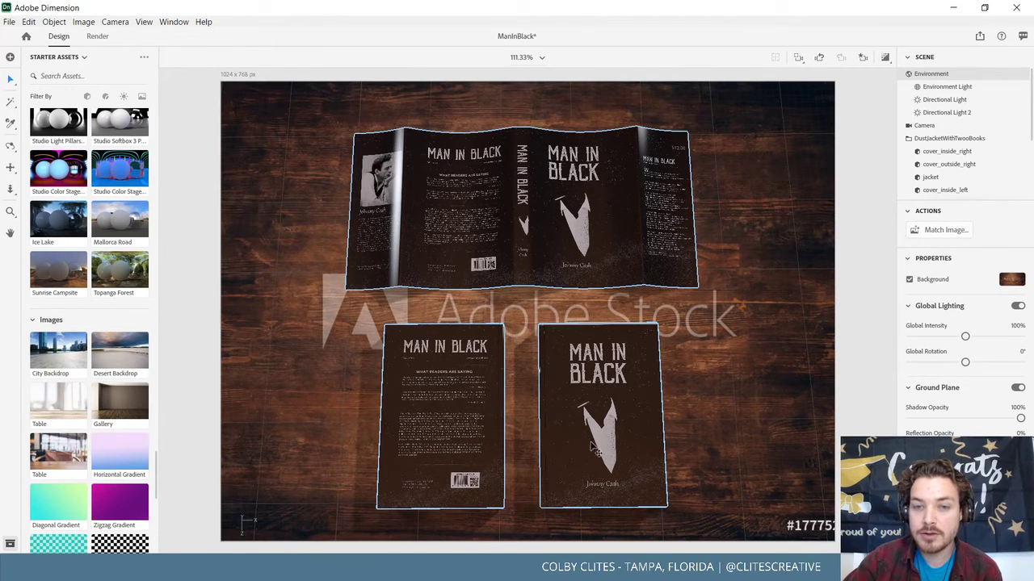
Match the scene lighting to the background with Outdoor Sunlight, without resizing the canvas.
{"action": "left_click", "coordinate": [935, 231]}
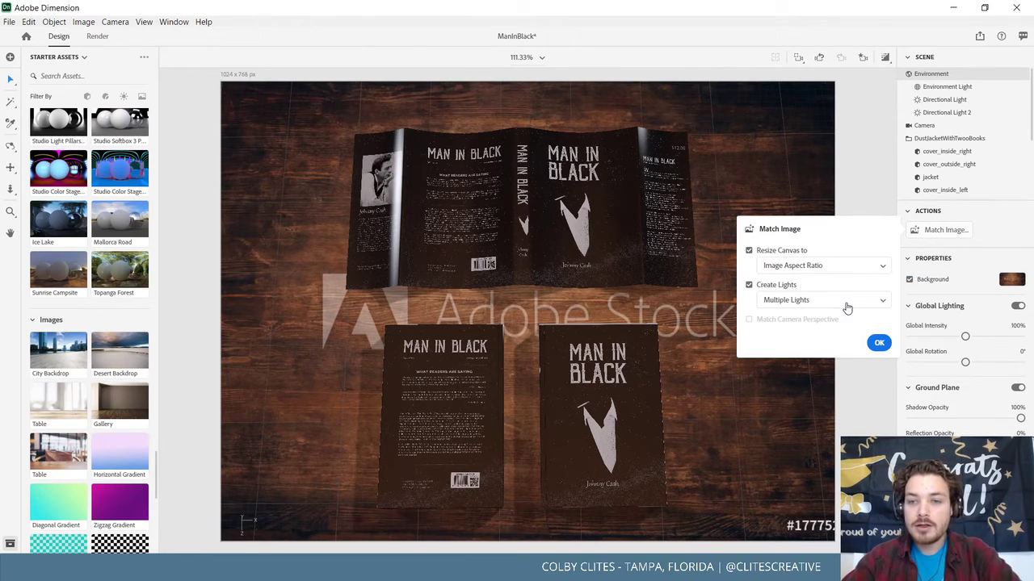
{"action": "left_click", "coordinate": [847, 301]}
{"action": "left_click", "coordinate": [829, 333]}
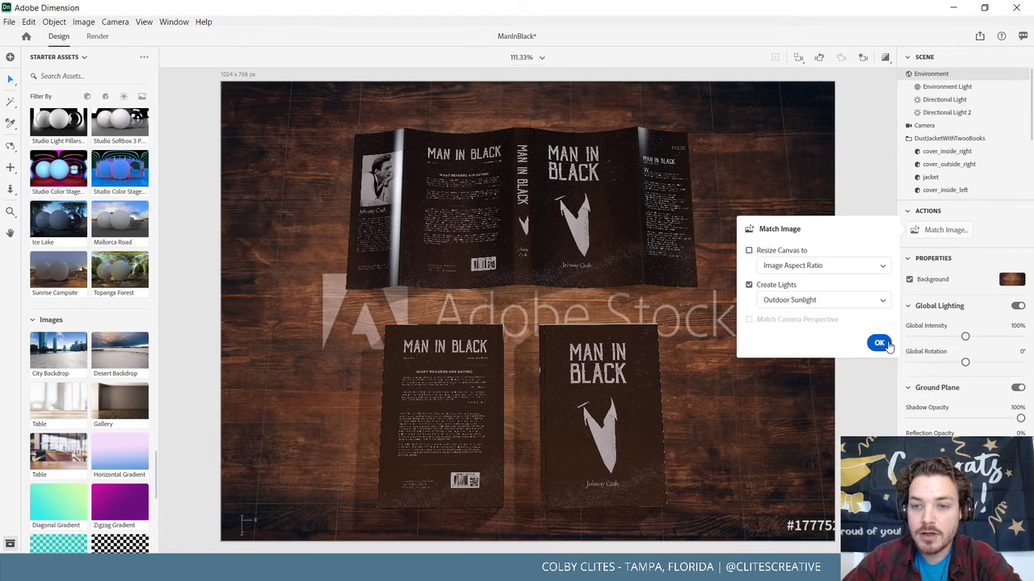
{"action": "left_click", "coordinate": [879, 342]}
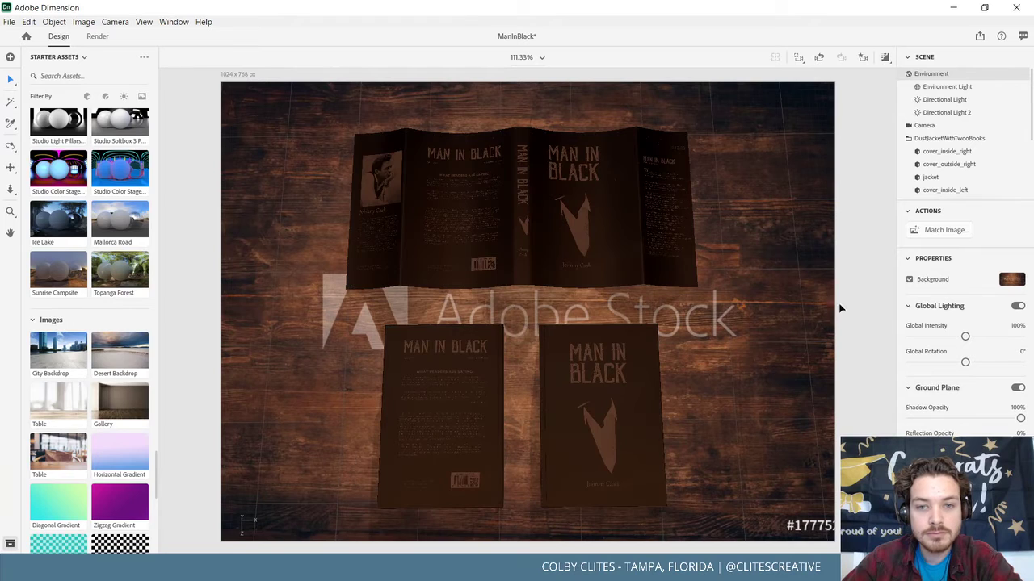
Match the scene lighting to the background with the Abstract light type, without resizing the canvas.
{"action": "left_click", "coordinate": [941, 232]}
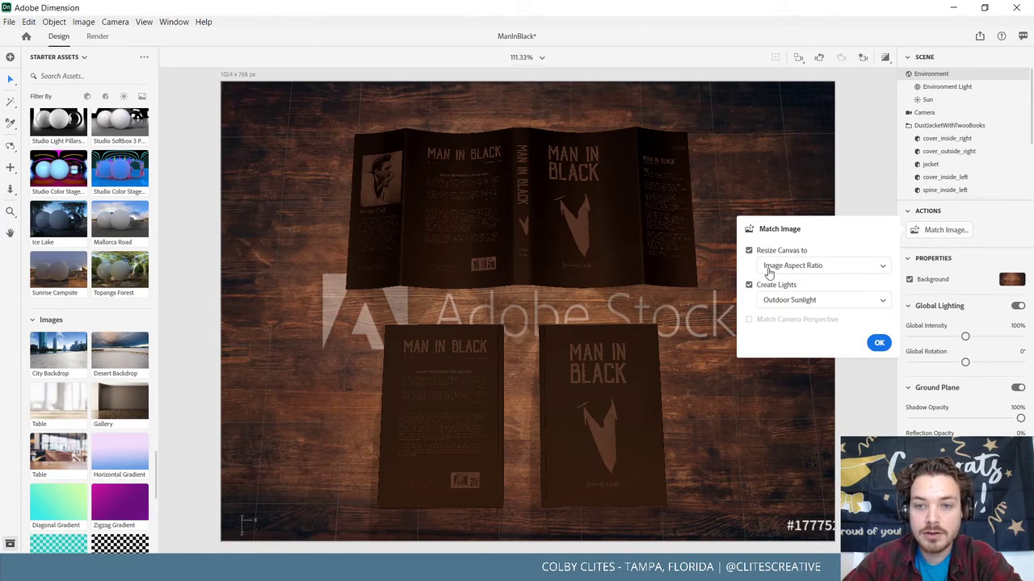
{"action": "left_click", "coordinate": [819, 300]}
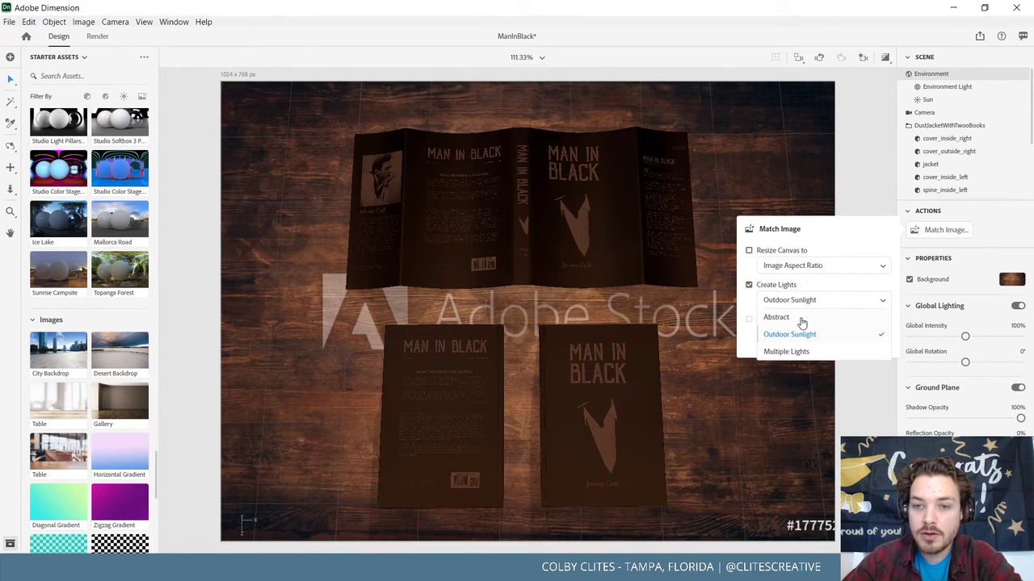
{"action": "left_click", "coordinate": [803, 317]}
{"action": "left_click", "coordinate": [879, 342]}
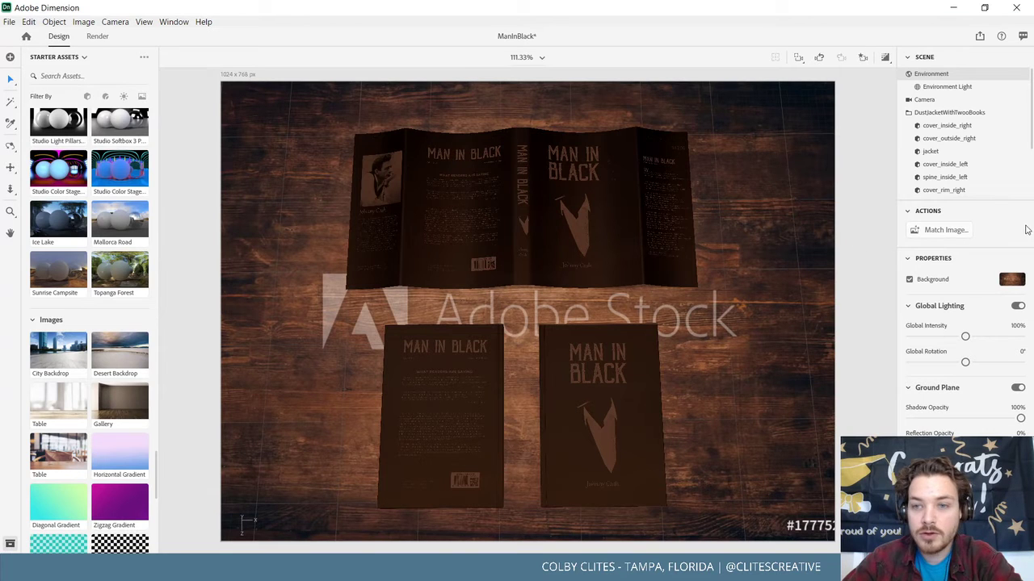
Switch the background-matched lighting back to Multiple Lights, keeping the canvas resize off.
{"action": "left_click", "coordinate": [948, 230]}
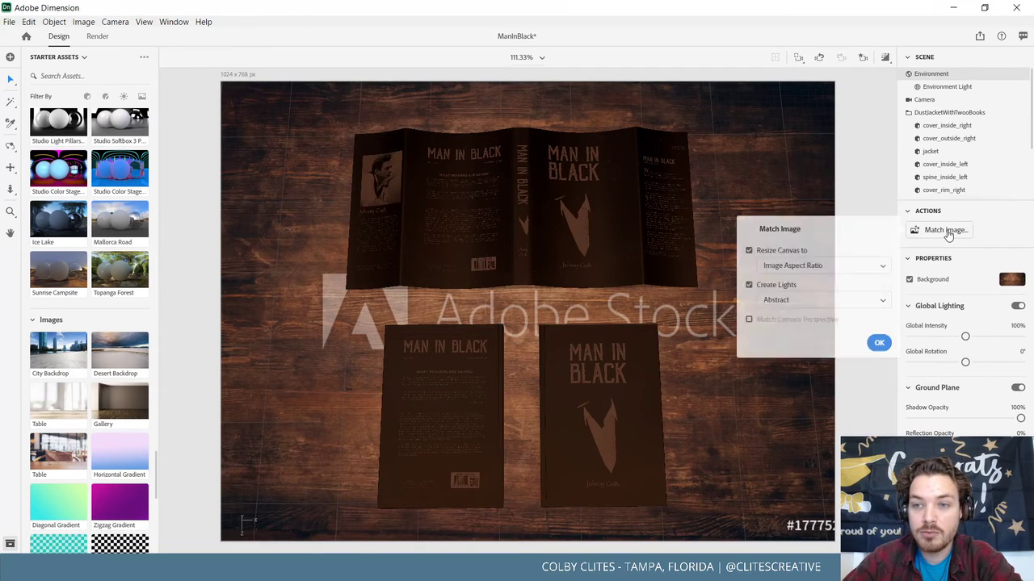
{"action": "left_click", "coordinate": [749, 251]}
{"action": "left_click", "coordinate": [824, 301]}
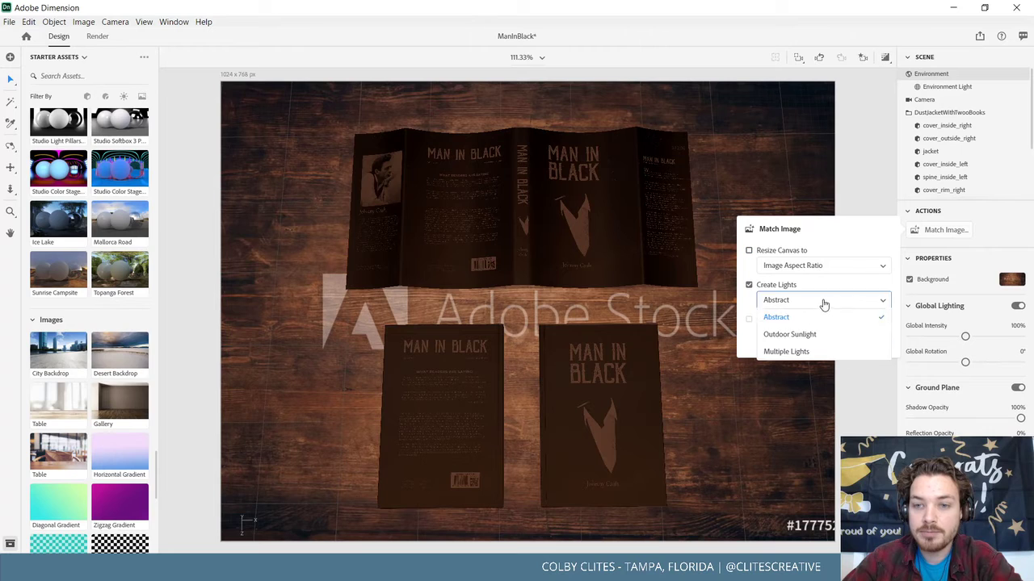
{"action": "left_click", "coordinate": [799, 353]}
{"action": "left_click", "coordinate": [874, 346]}
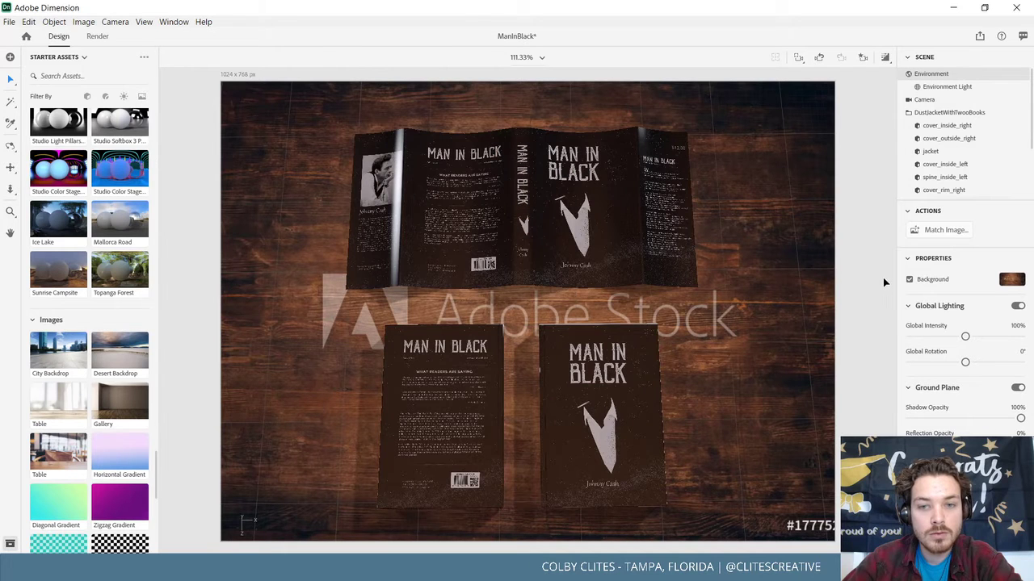
Replace the background with the photo 4926D1F8-03AD-4504-8DEE-8AE74367A3EB from Downloads, imported as a background image.
{"action": "left_click", "coordinate": [442, 568]}
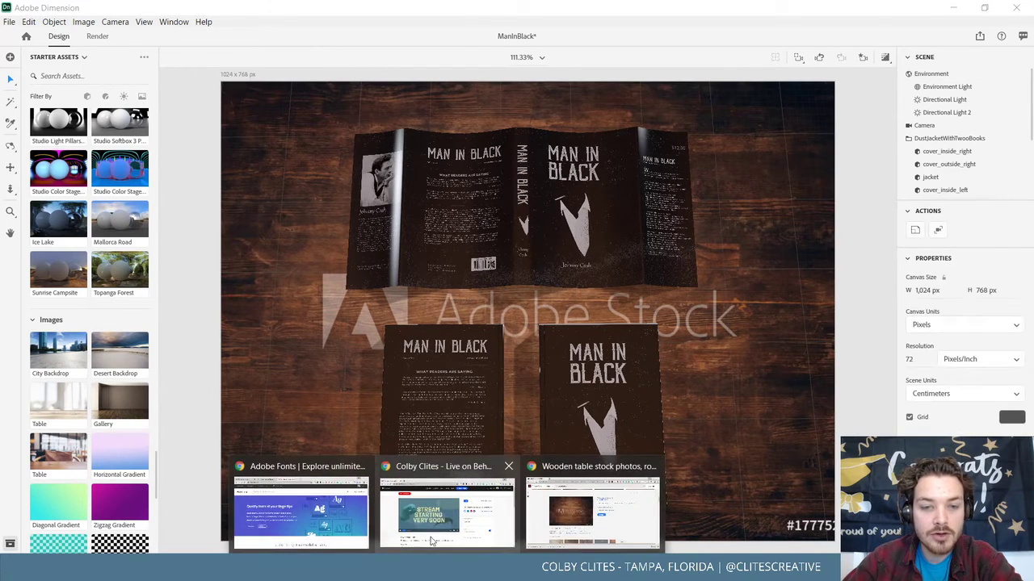
{"action": "left_click", "coordinate": [170, 114]}
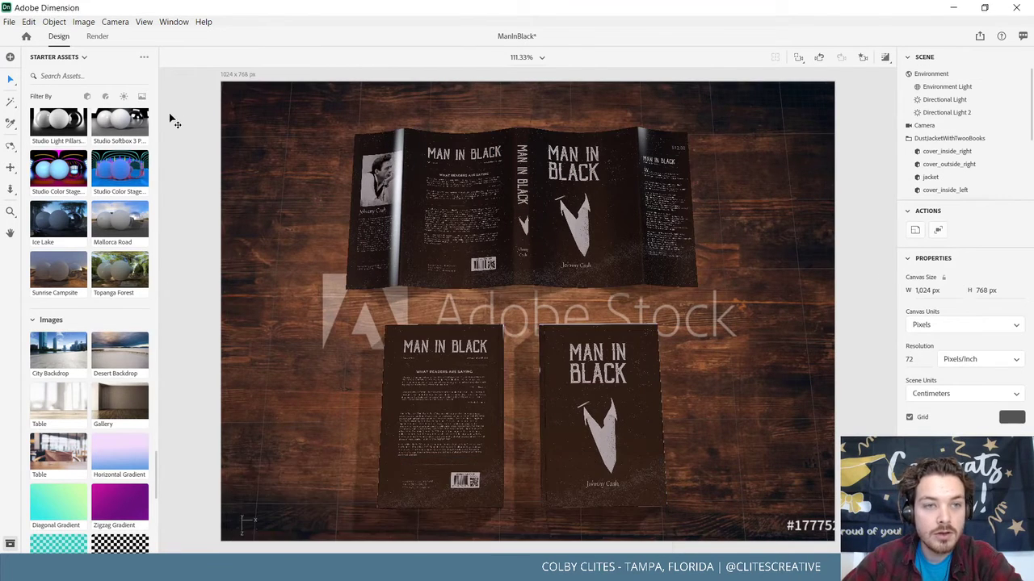
{"action": "left_click", "coordinate": [7, 23]}
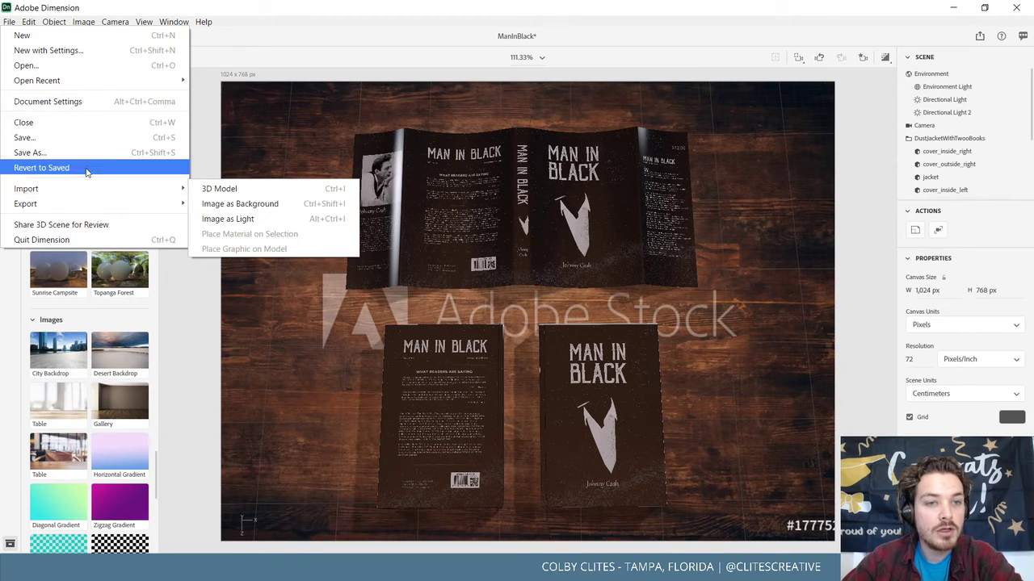
{"action": "left_click", "coordinate": [228, 203]}
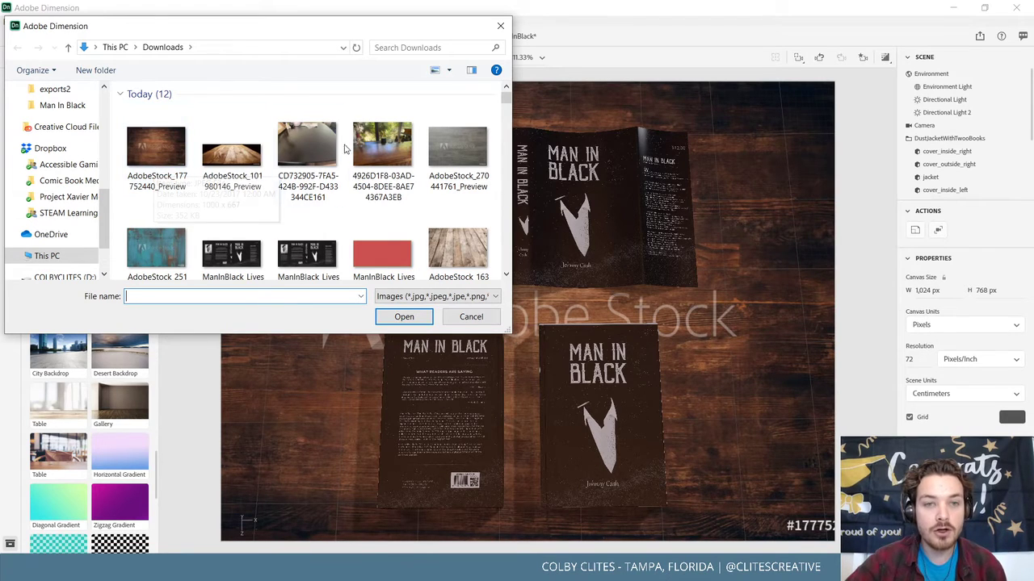
{"action": "left_click", "coordinate": [383, 149]}
{"action": "left_click", "coordinate": [403, 315]}
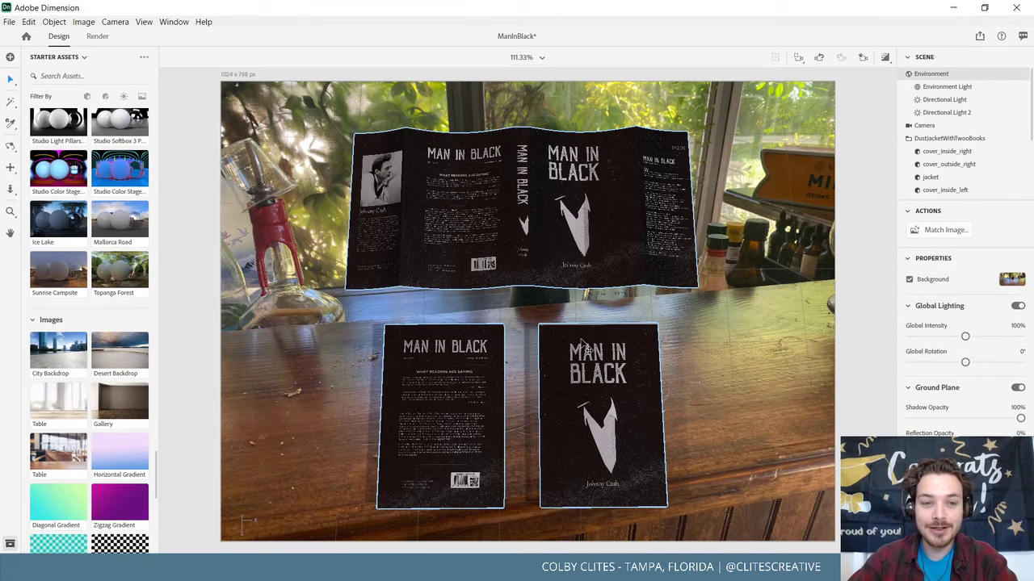
Replace the background with the photo CD732905-7FA5-424B-992F-D433344CE161 from Downloads, imported as a background image.
{"action": "left_click", "coordinate": [10, 22]}
{"action": "mouse_move", "coordinate": [81, 191]}
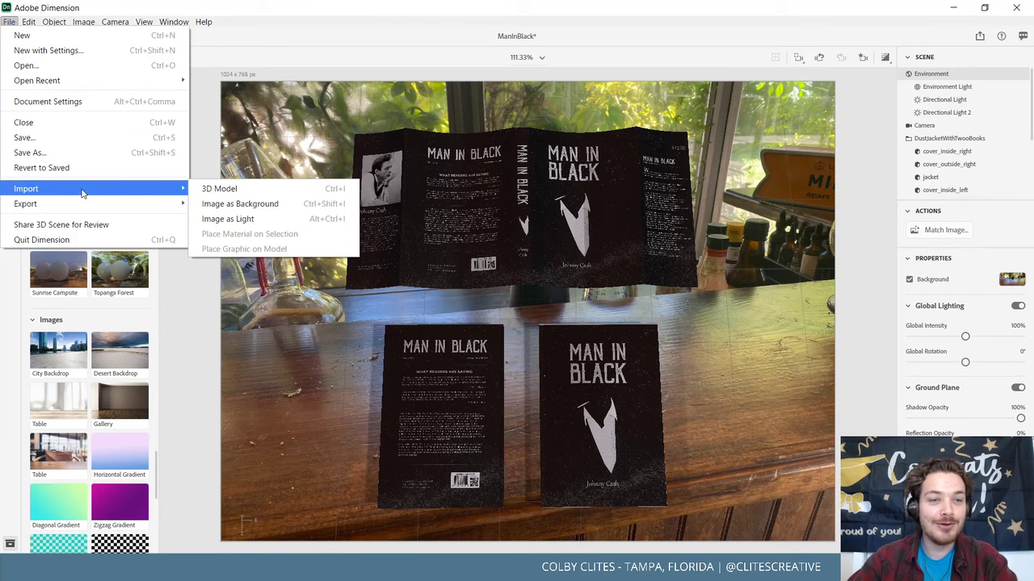
{"action": "left_click", "coordinate": [252, 204]}
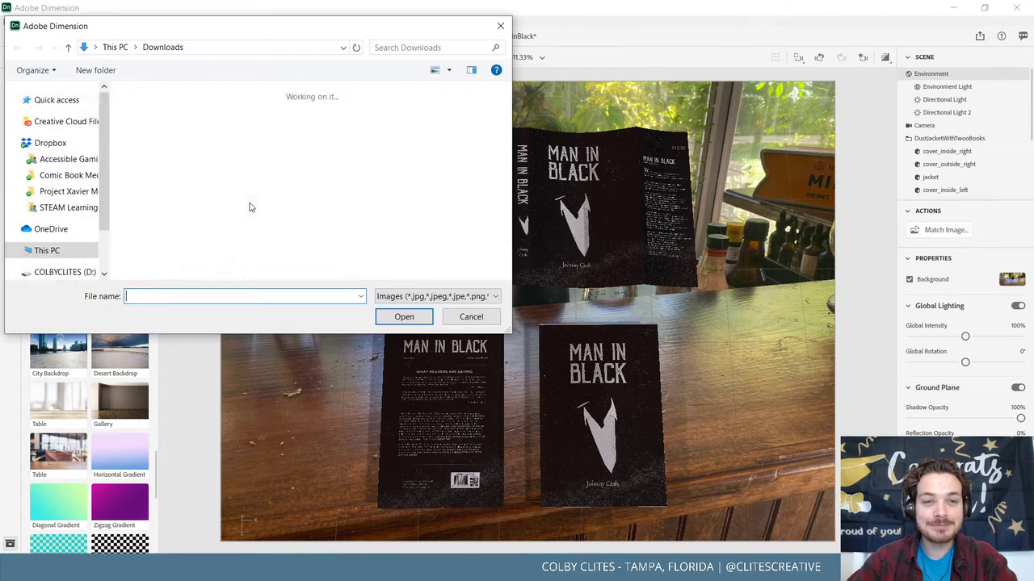
{"action": "left_click", "coordinate": [307, 157]}
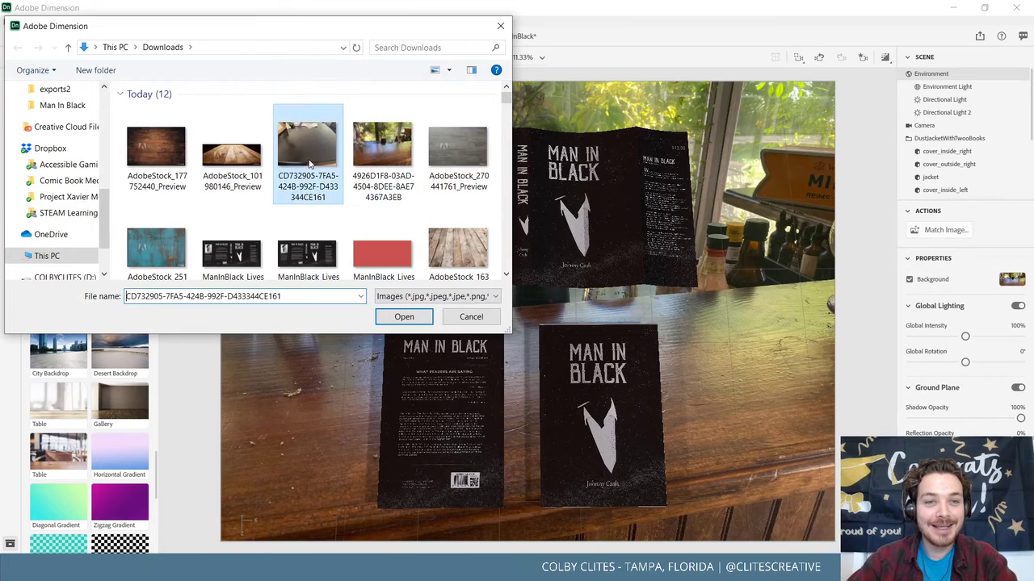
{"action": "left_click", "coordinate": [406, 316]}
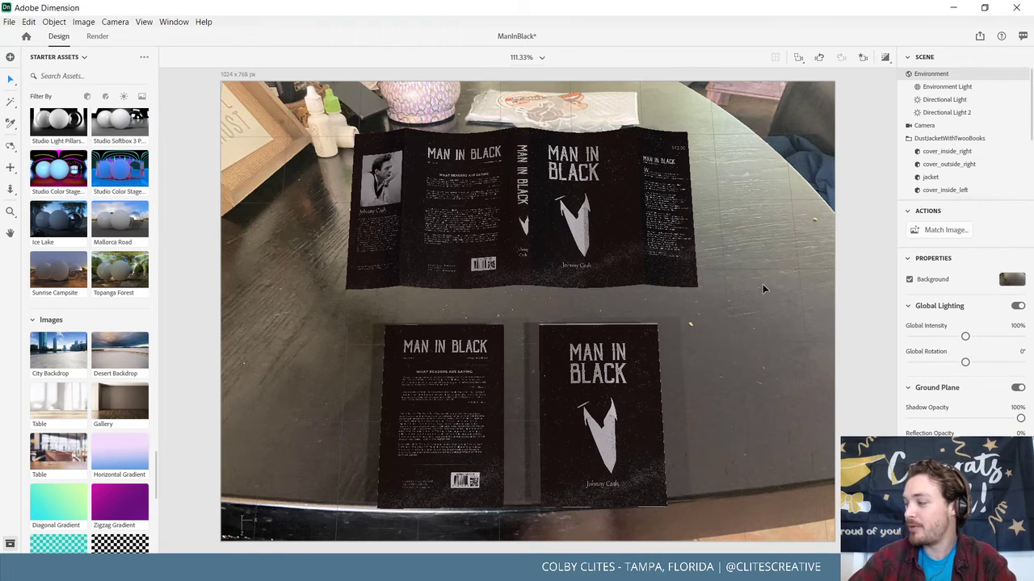
Adjust the camera angle and distance so the books and dust jacket lie in perspective on the round black table.
{"action": "scroll", "coordinate": [596, 287], "scroll_direction": "down", "scroll_amount": 5}
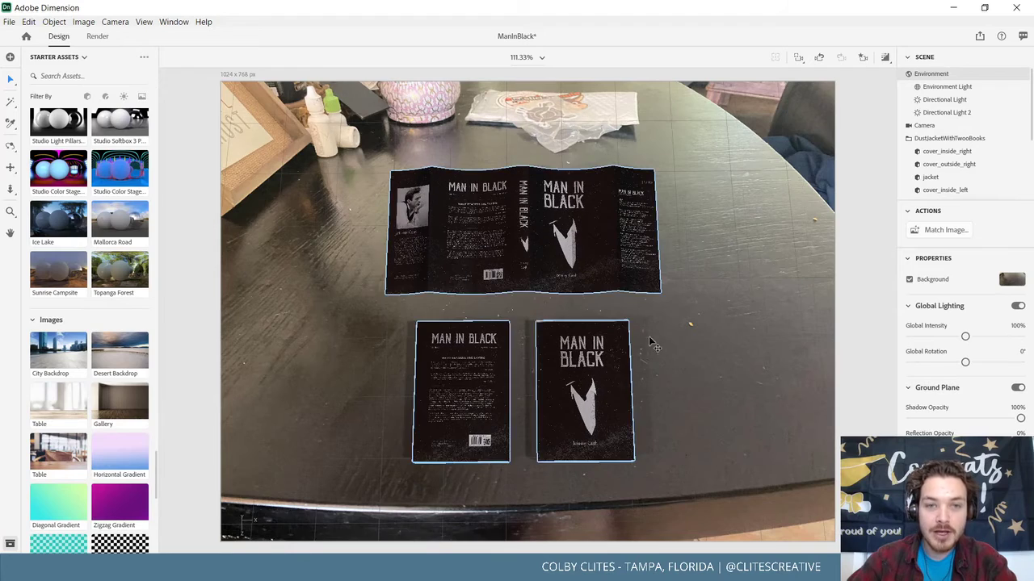
{"action": "middle_click_drag", "start_coordinate": [654, 346], "coordinate": [646, 271]}
{"action": "scroll", "coordinate": [647, 275], "scroll_direction": "up", "scroll_amount": 8}
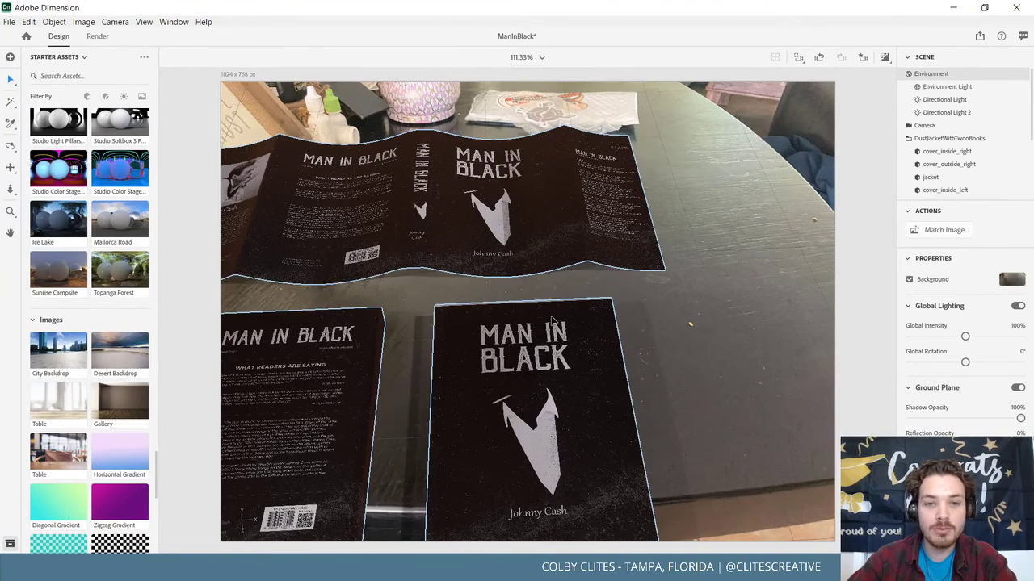
{"action": "middle_click_drag", "start_coordinate": [552, 320], "coordinate": [679, 313]}
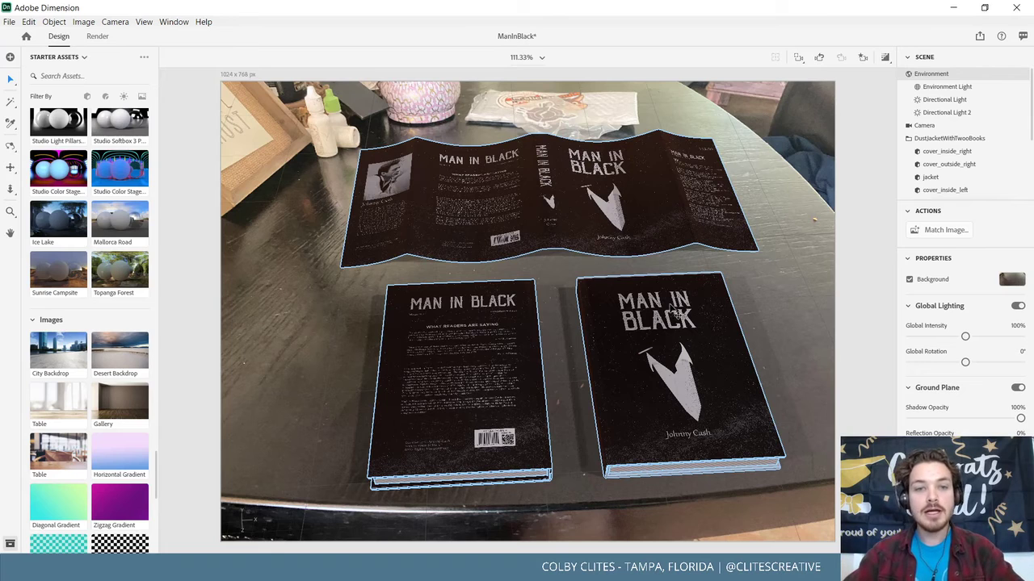
{"action": "left_click", "coordinate": [192, 199]}
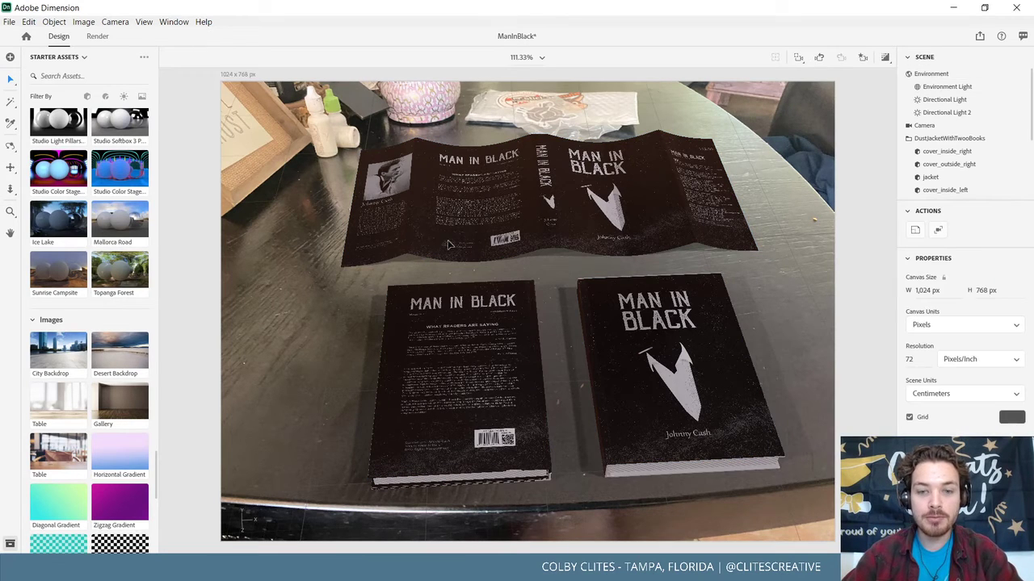
{"action": "scroll", "coordinate": [684, 331], "scroll_direction": "down", "scroll_amount": 1}
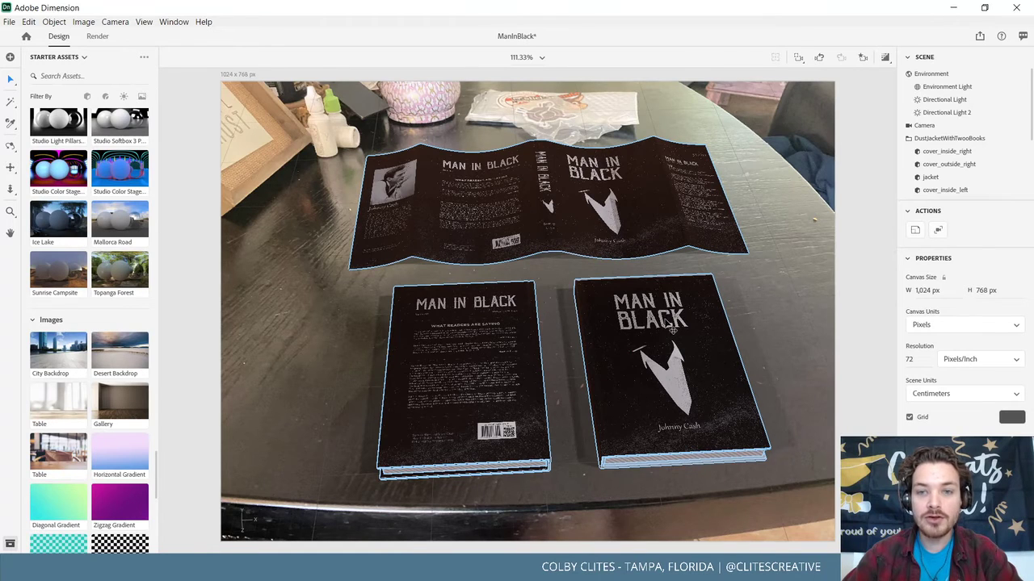
Reposition the DustJacketWithTwooBooks group on the tabletop to about X 25 cm and Z 5.6 cm, fine-tuning the camera distance.
{"action": "left_click", "coordinate": [661, 323]}
{"action": "scroll", "coordinate": [661, 306], "scroll_direction": "down", "scroll_amount": 1}
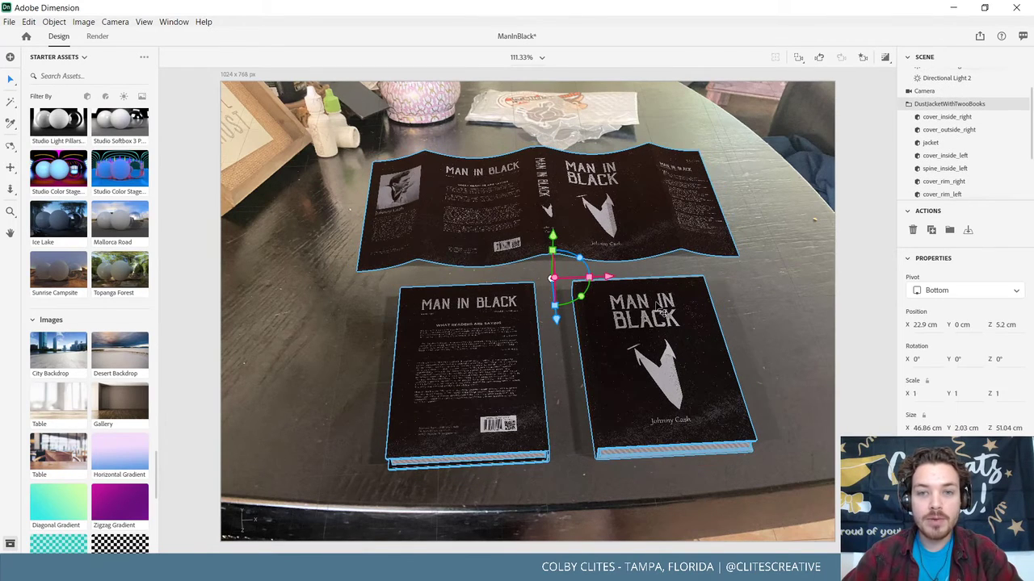
{"action": "scroll", "coordinate": [658, 311], "scroll_direction": "up", "scroll_amount": 1}
{"action": "scroll", "coordinate": [661, 309], "scroll_direction": "up", "scroll_amount": 2}
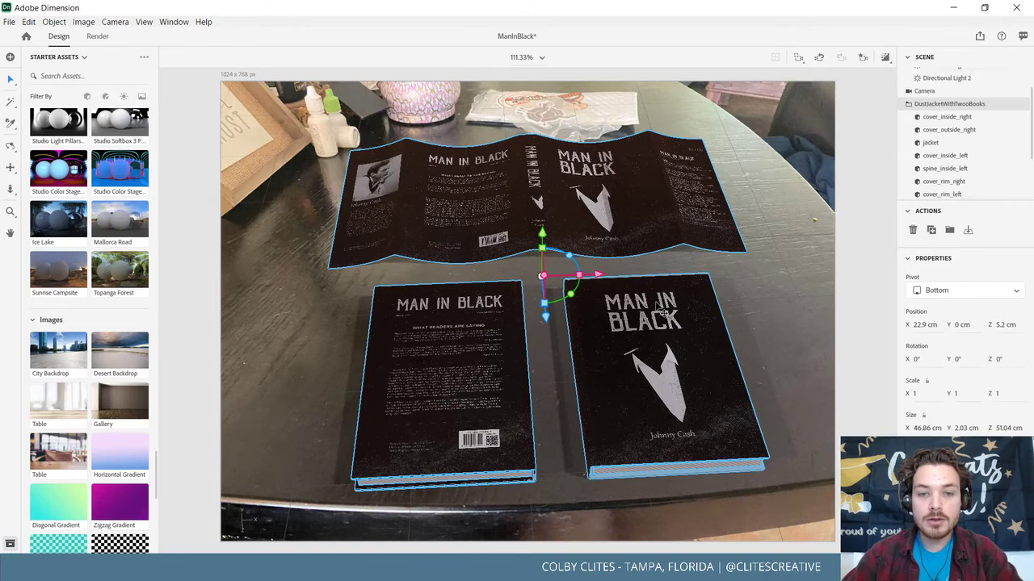
{"action": "scroll", "coordinate": [661, 310], "scroll_direction": "up", "scroll_amount": 1}
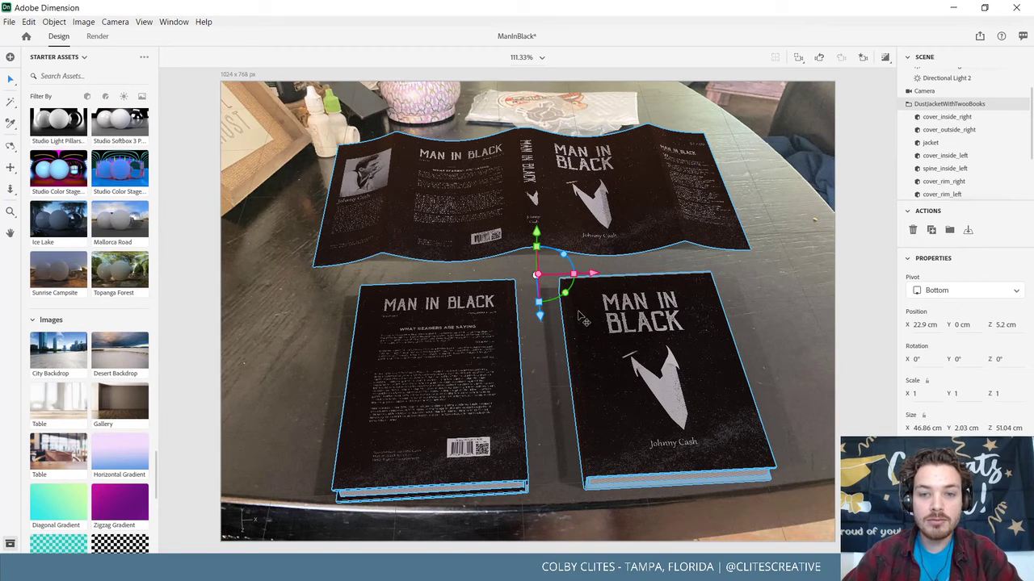
{"action": "left_click_drag", "start_coordinate": [539, 310], "coordinate": [546, 315]}
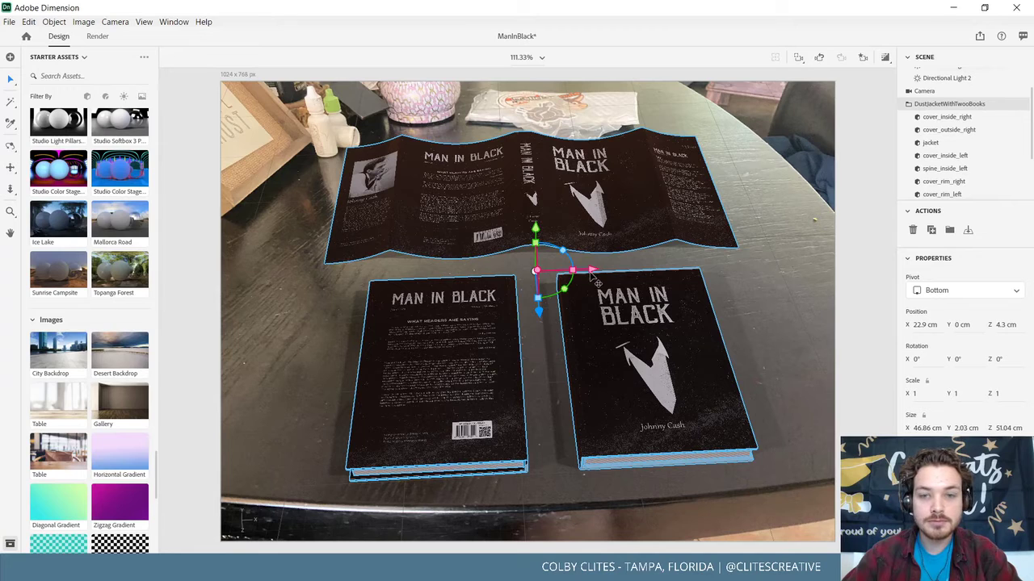
{"action": "left_click_drag", "start_coordinate": [601, 280], "coordinate": [620, 280]}
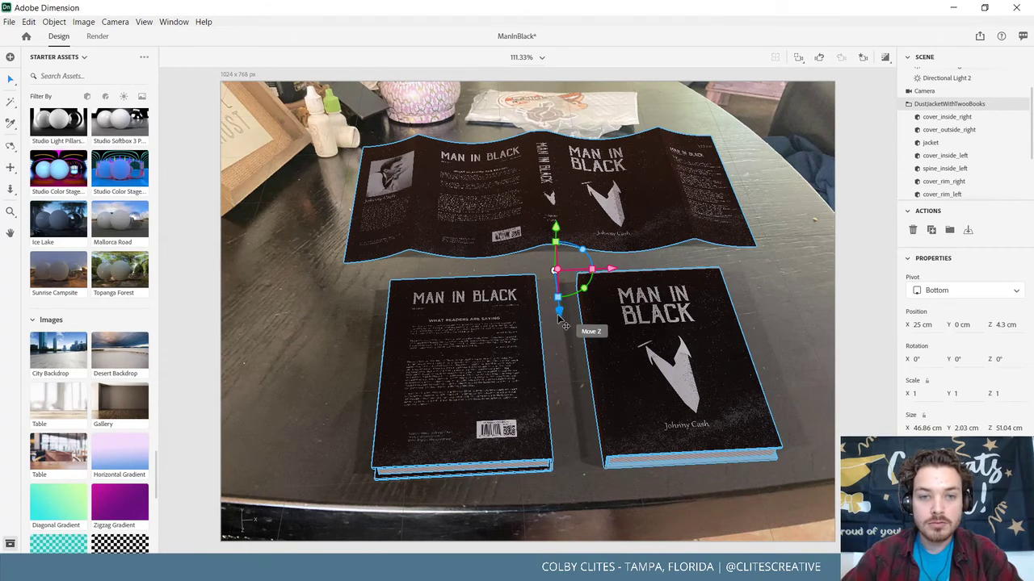
{"action": "left_click_drag", "start_coordinate": [558, 319], "coordinate": [561, 322]}
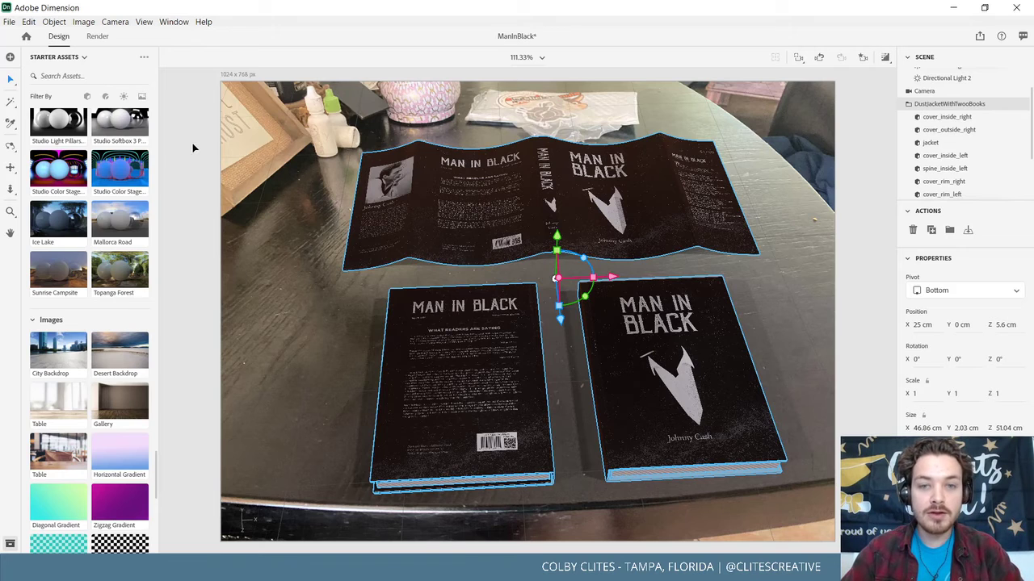
{"action": "left_click", "coordinate": [301, 176]}
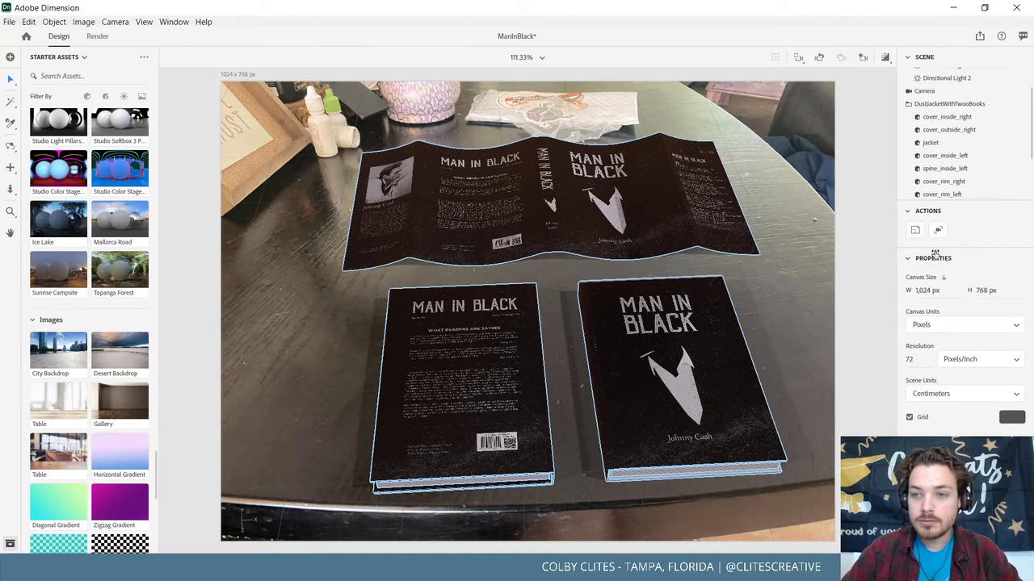
Match the environment lighting to the new table photo with Outdoor Sunlight, without resizing the canvas.
{"action": "scroll", "coordinate": [952, 88], "scroll_direction": "up", "scroll_amount": 2}
{"action": "left_click", "coordinate": [957, 76]}
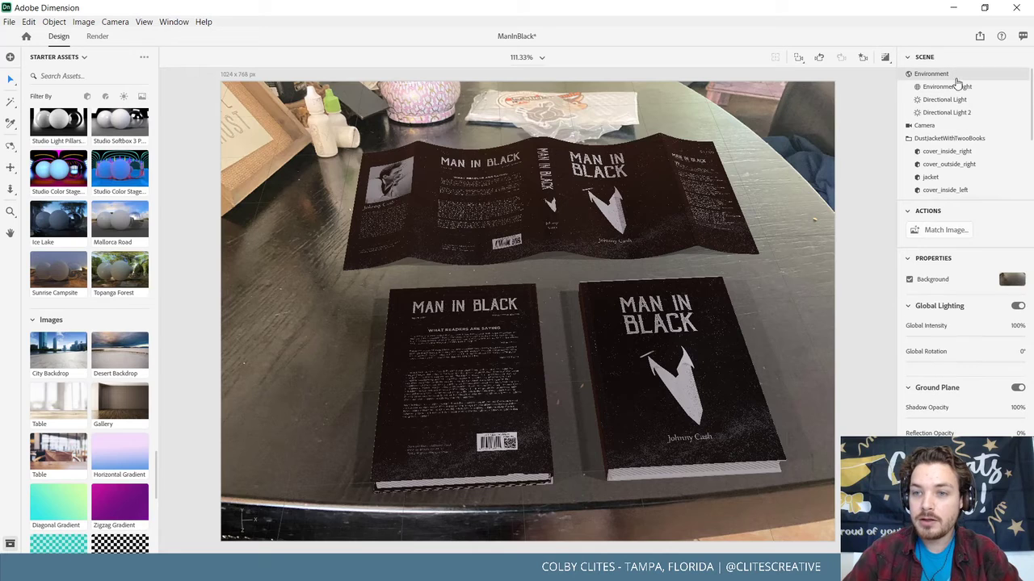
{"action": "left_click", "coordinate": [944, 232]}
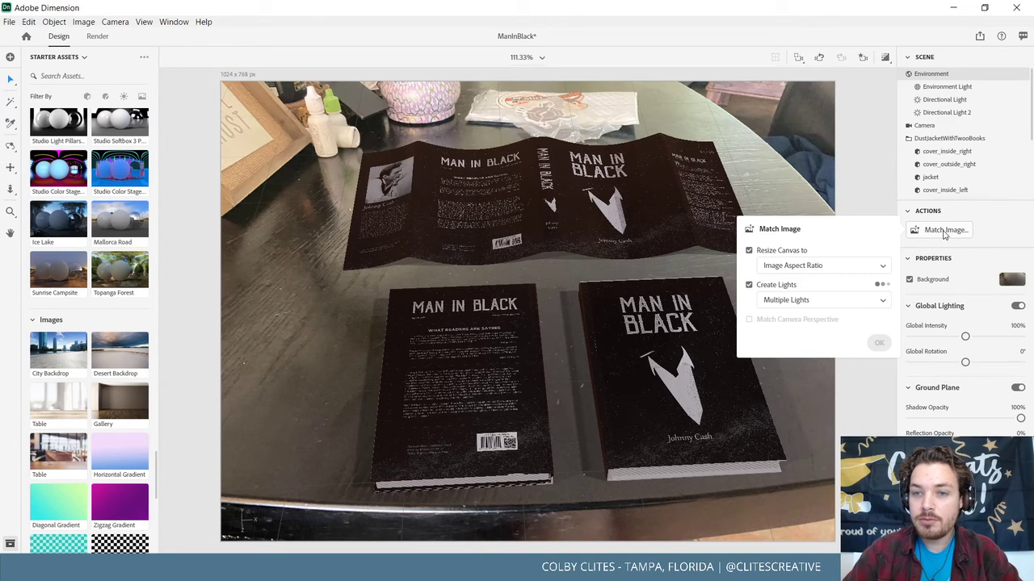
{"action": "left_click", "coordinate": [749, 250]}
{"action": "left_click", "coordinate": [799, 300]}
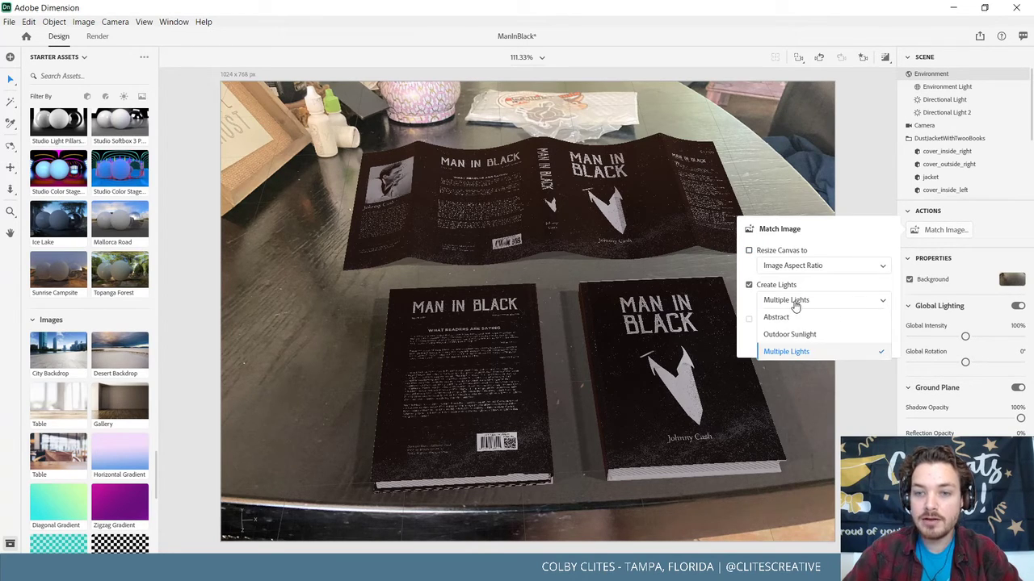
{"action": "left_click", "coordinate": [799, 352]}
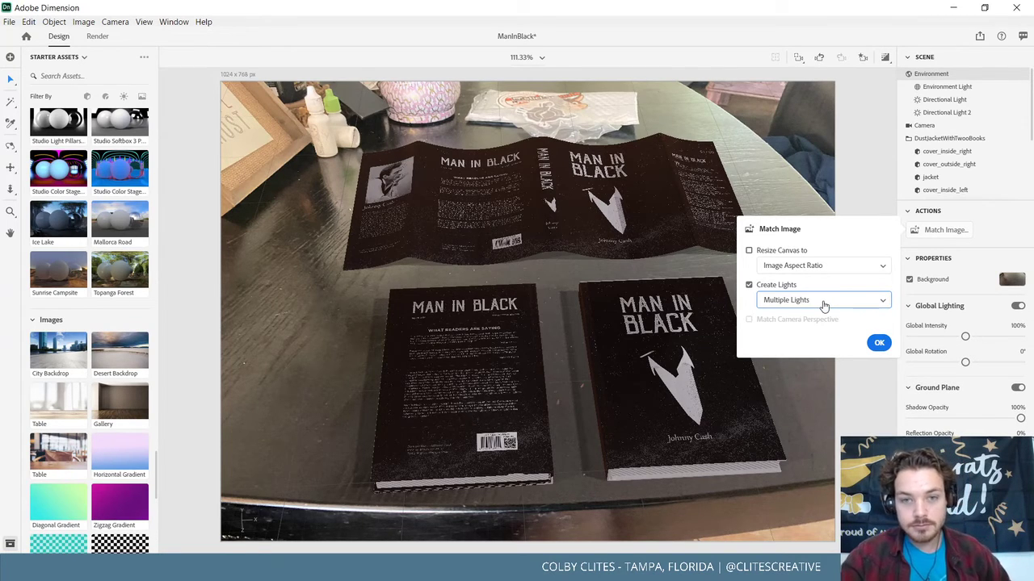
{"action": "left_click", "coordinate": [821, 305]}
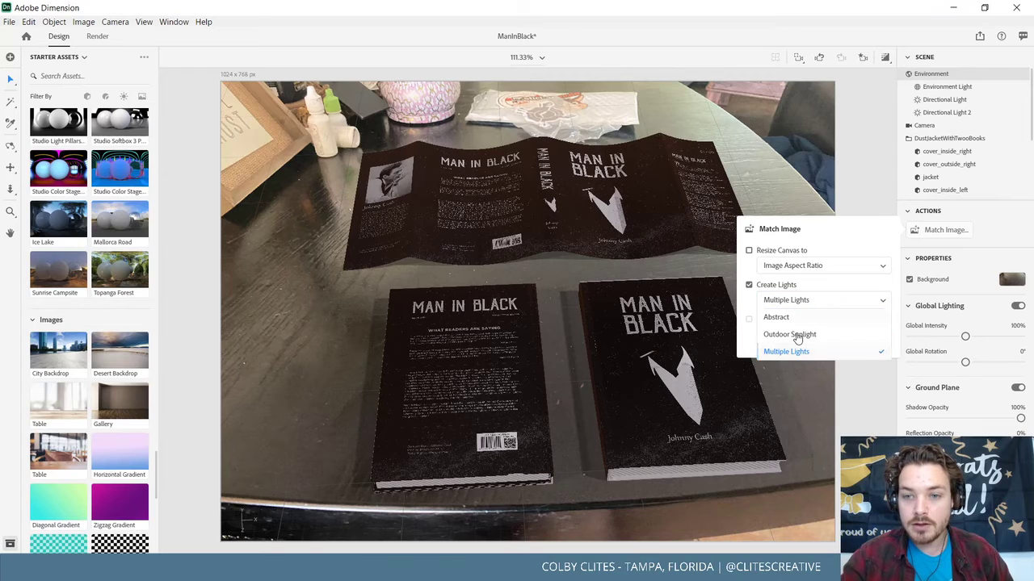
{"action": "left_click", "coordinate": [797, 337]}
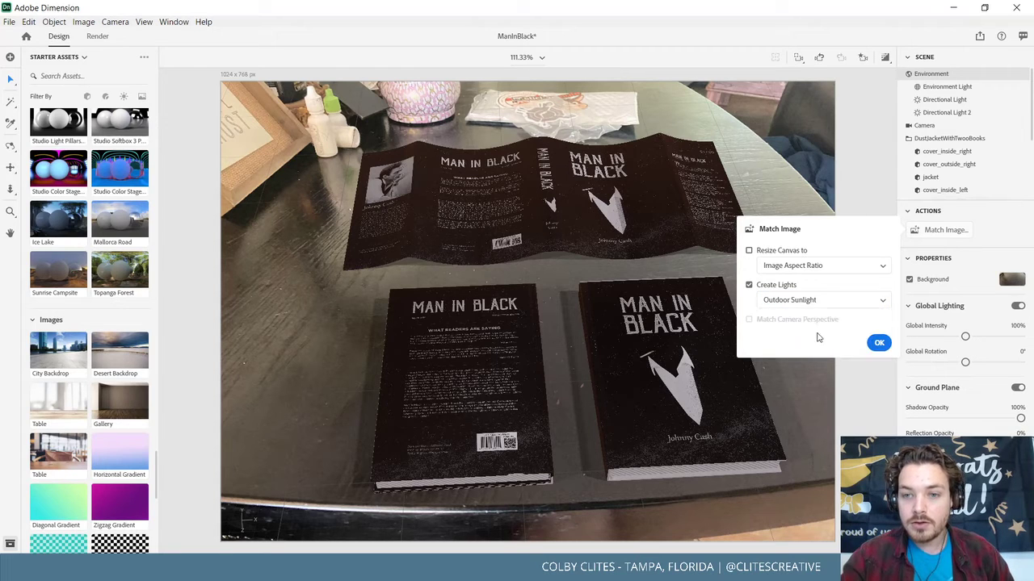
{"action": "left_click", "coordinate": [882, 346]}
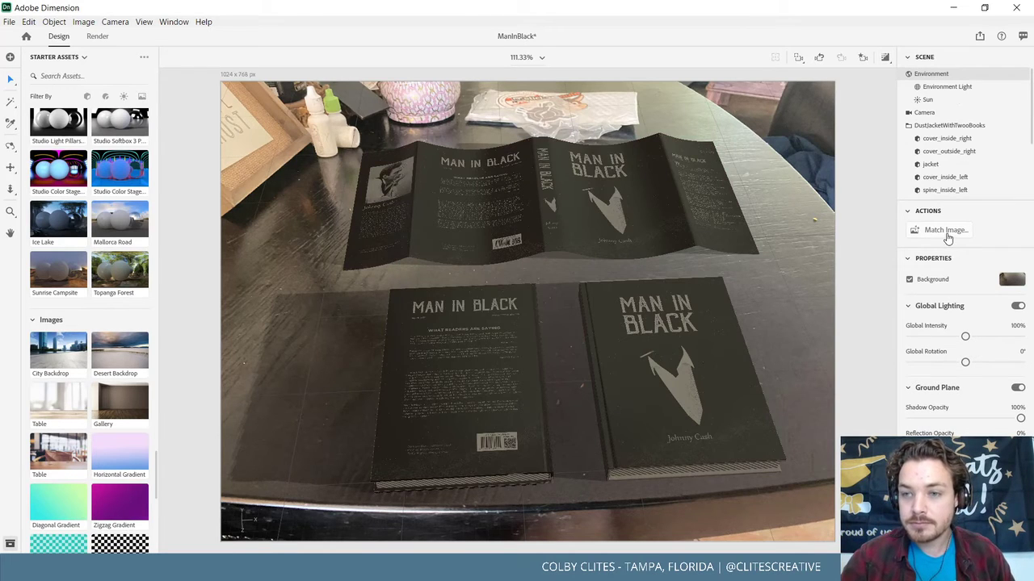
Match the lighting to the table photo with the Abstract light type, keeping the canvas resize off.
{"action": "left_click", "coordinate": [945, 232]}
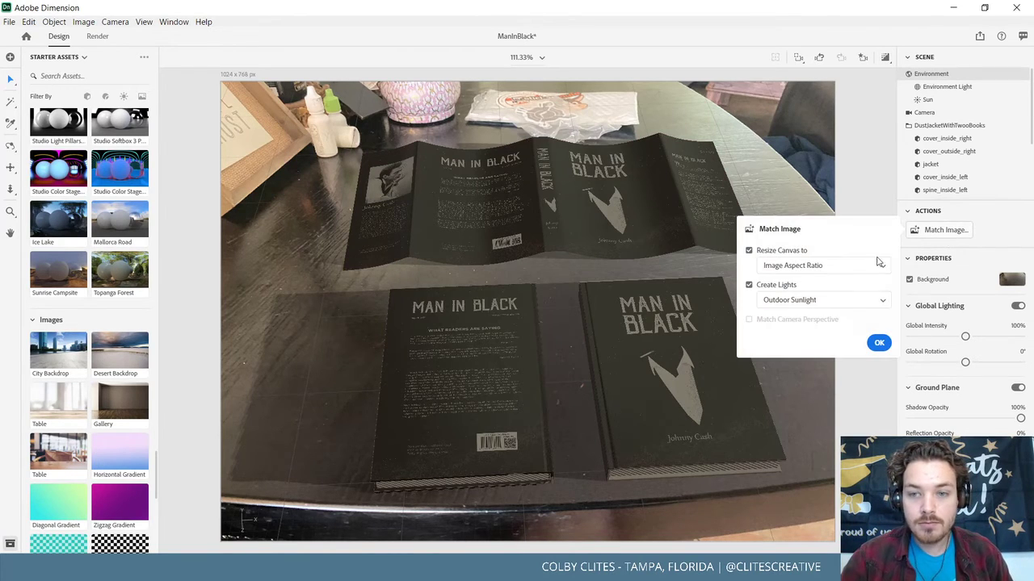
{"action": "left_click", "coordinate": [749, 251]}
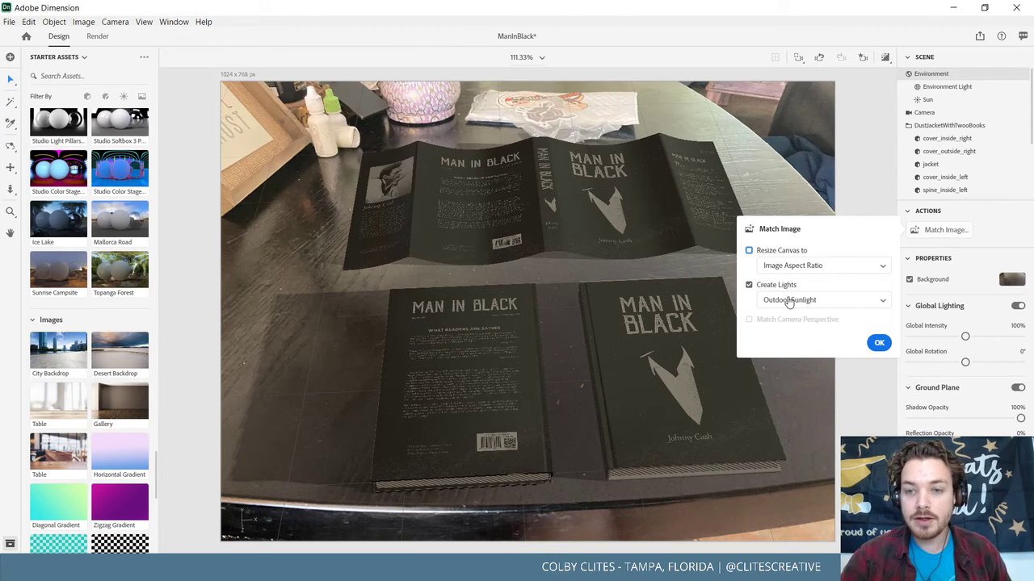
{"action": "left_click", "coordinate": [790, 300]}
{"action": "left_click", "coordinate": [776, 318]}
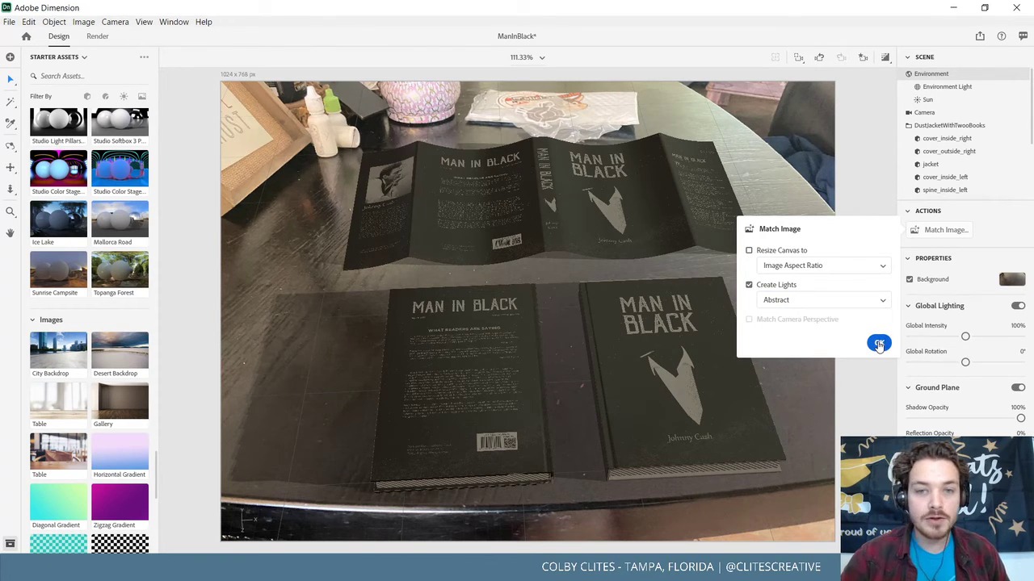
{"action": "left_click", "coordinate": [878, 343]}
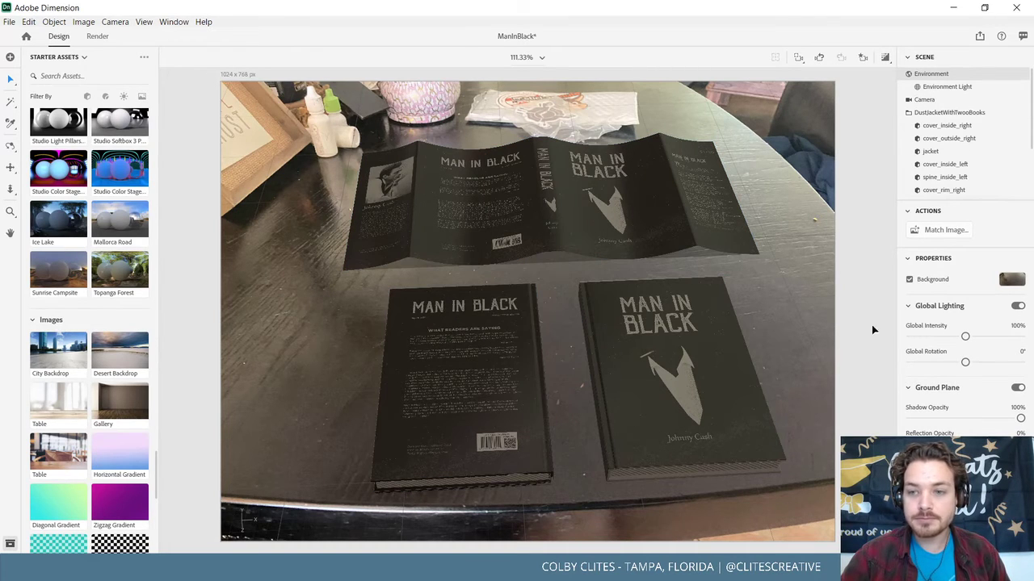
Match the lighting to the table photo with Multiple Lights, leaving the canvas size alone.
{"action": "left_click", "coordinate": [941, 232]}
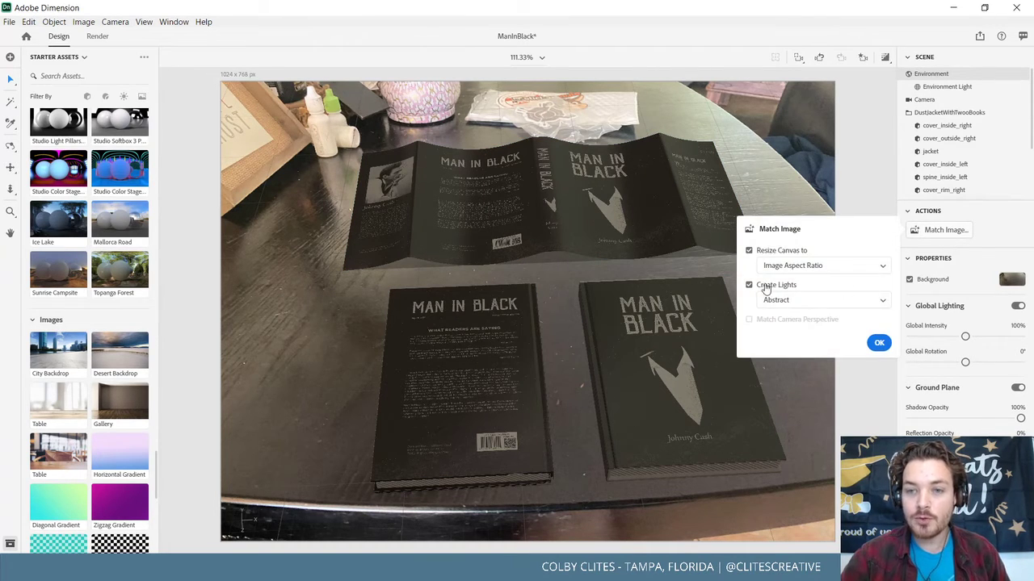
{"action": "left_click", "coordinate": [749, 251]}
{"action": "left_click", "coordinate": [786, 302]}
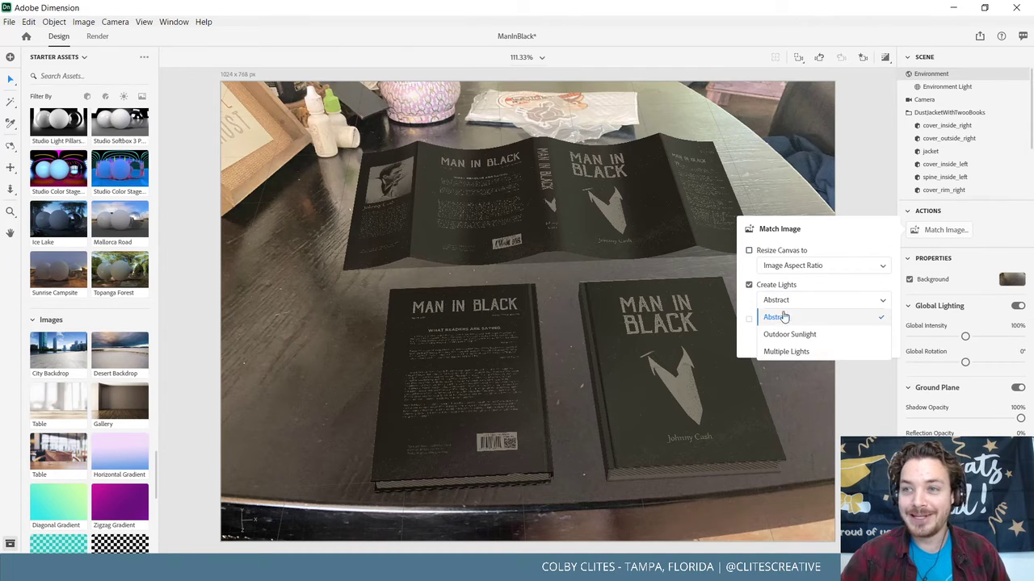
{"action": "left_click", "coordinate": [791, 350]}
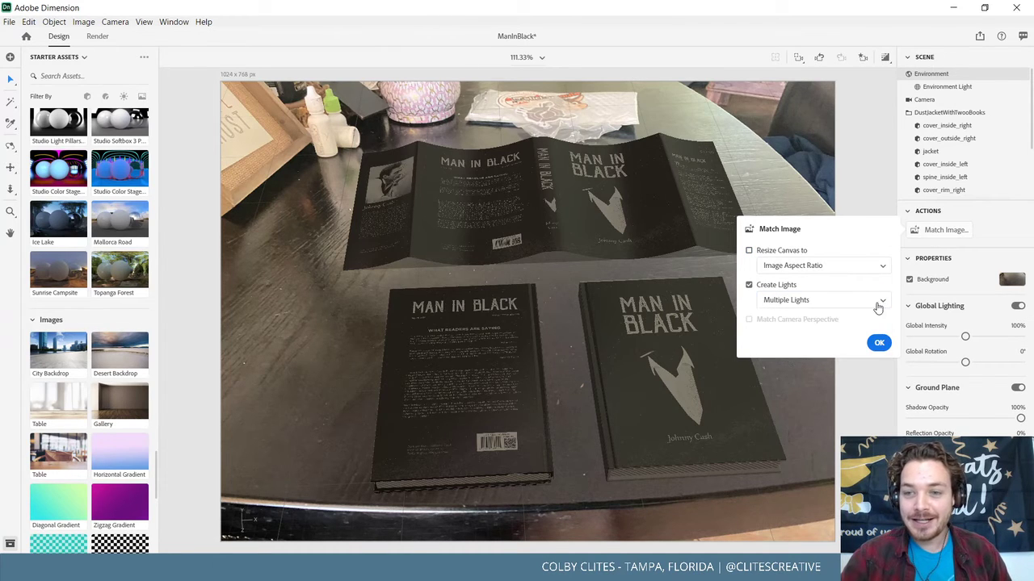
{"action": "left_click", "coordinate": [879, 343]}
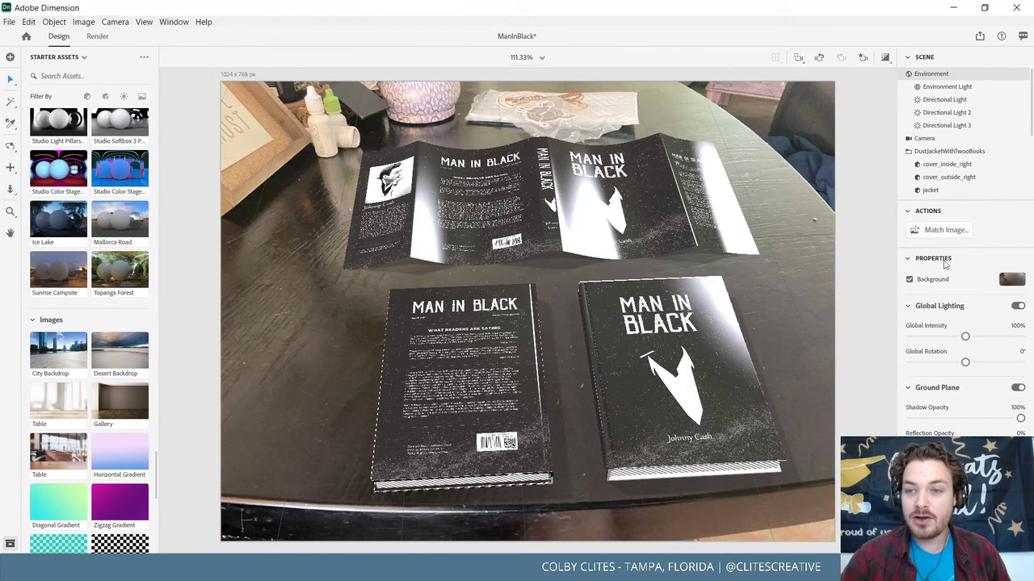
Switch the background-matched lighting back to Outdoor Sunlight, with the canvas resize turned off.
{"action": "left_click", "coordinate": [945, 232]}
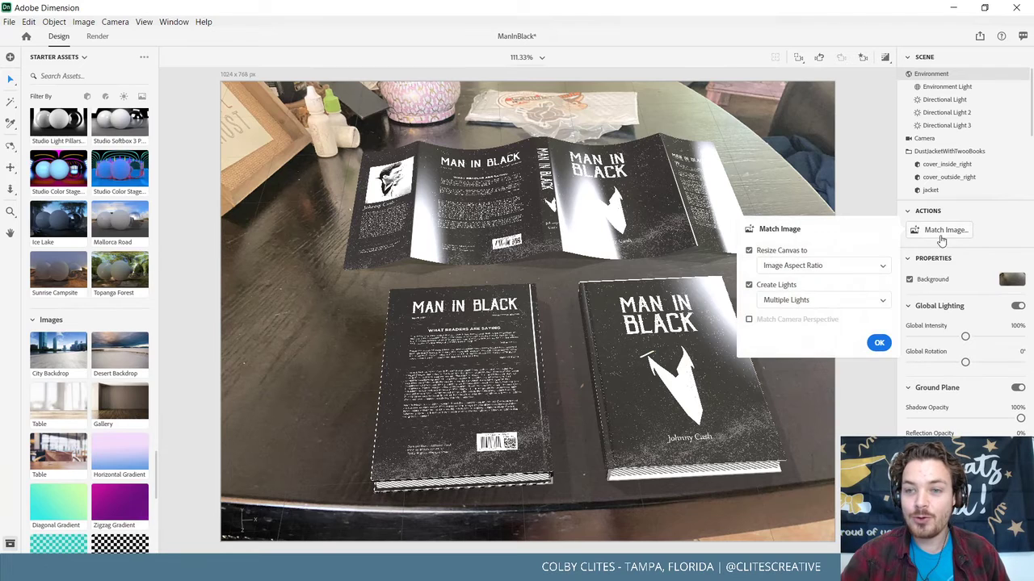
{"action": "left_click", "coordinate": [785, 305]}
{"action": "left_click", "coordinate": [789, 335]}
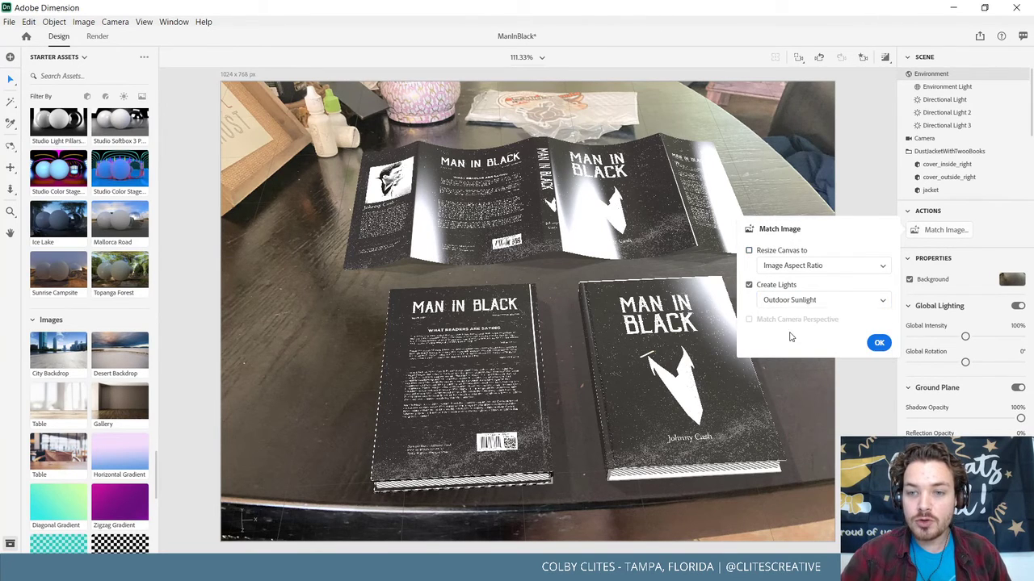
{"action": "left_click", "coordinate": [879, 344]}
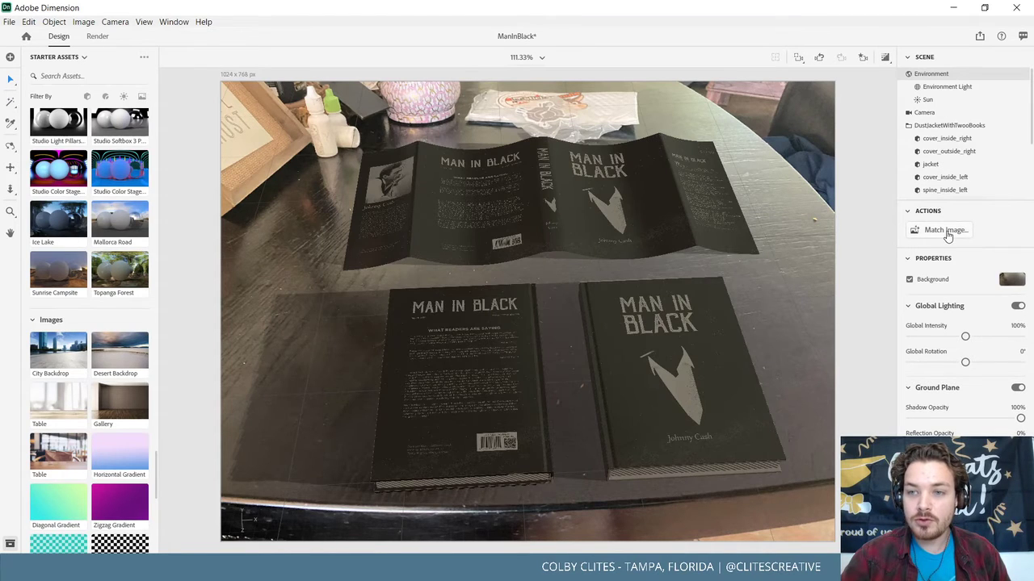
Match the lighting to the table photo again with the Abstract light type, without resizing the canvas.
{"action": "left_click", "coordinate": [946, 230]}
{"action": "left_click", "coordinate": [749, 250]}
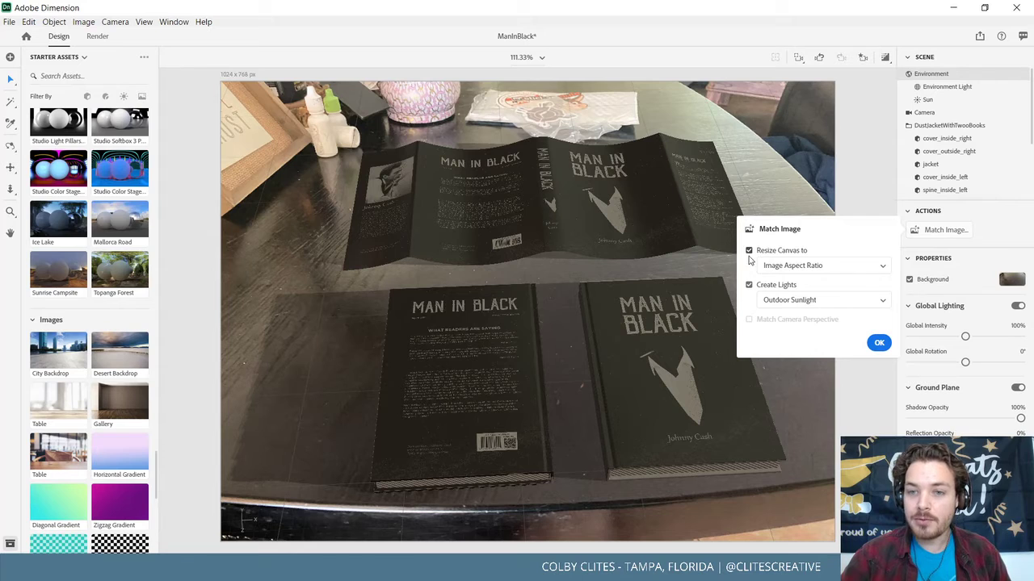
{"action": "left_click", "coordinate": [816, 302]}
{"action": "left_click", "coordinate": [779, 318]}
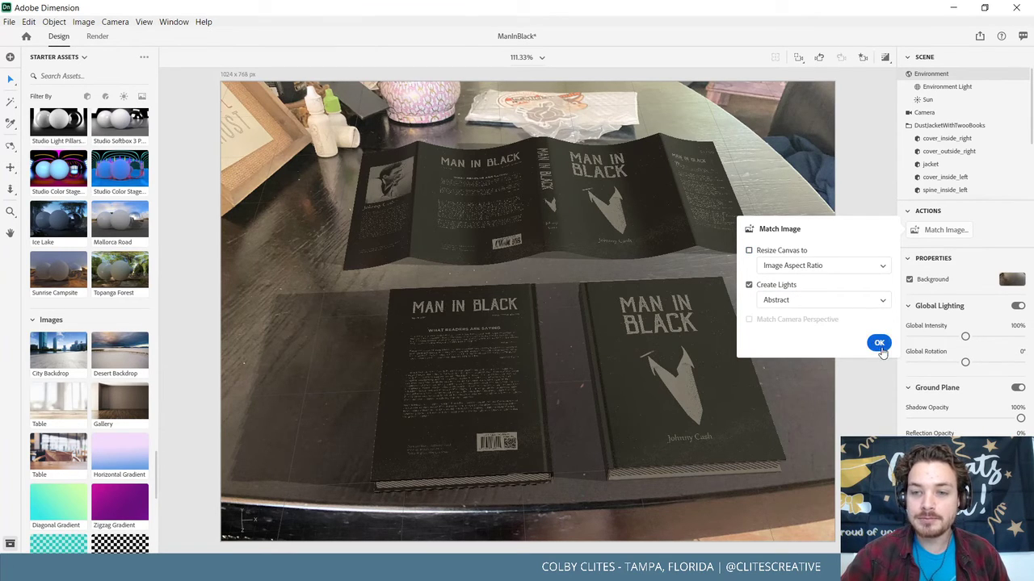
{"action": "left_click", "coordinate": [878, 343]}
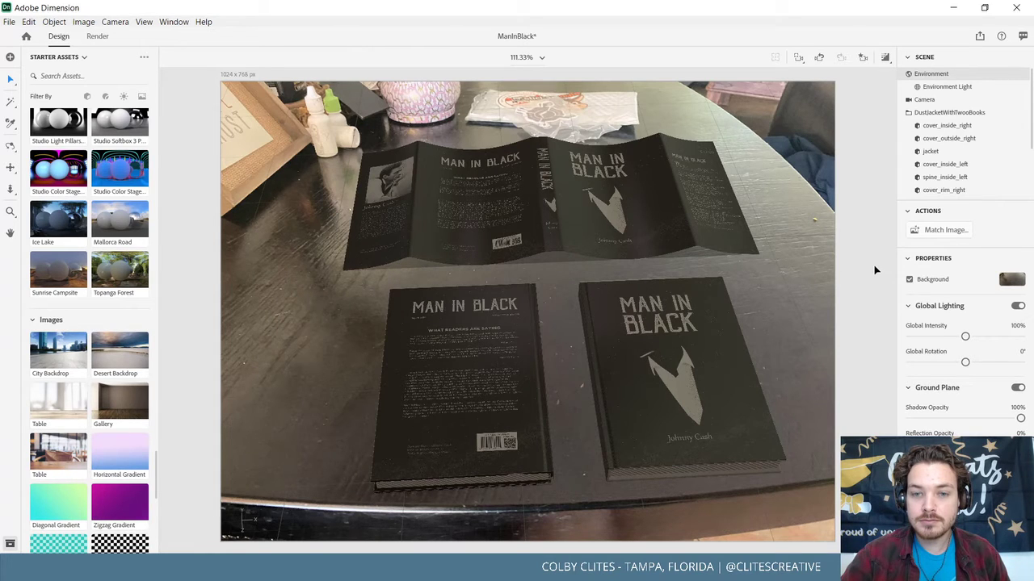
Try the Studio Key and Fill, Studio Panels Light and Studio Low Key environment light presets on the book scene.
{"action": "scroll", "coordinate": [121, 385], "scroll_direction": "down", "scroll_amount": 5}
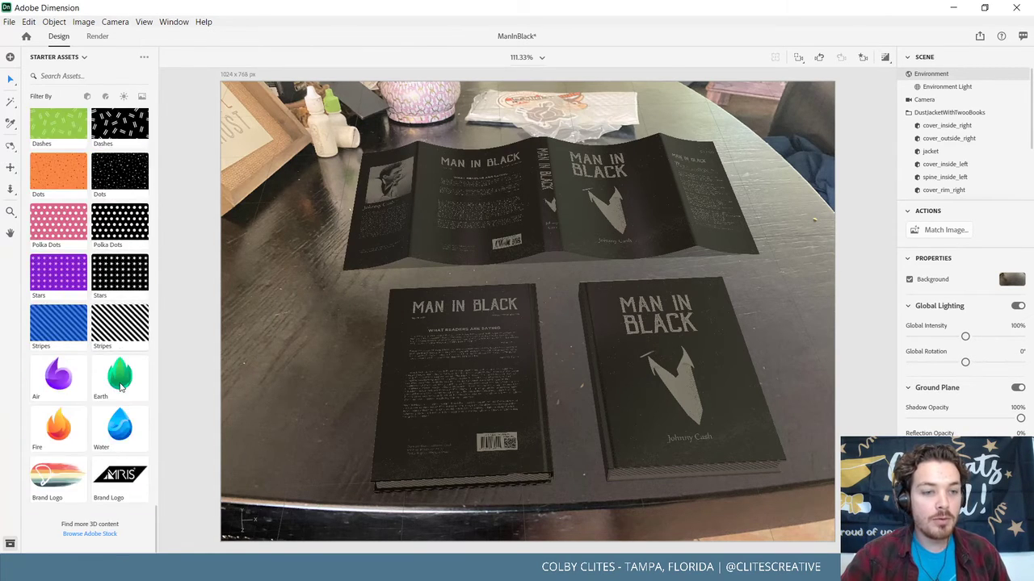
{"action": "scroll", "coordinate": [121, 384], "scroll_direction": "up", "scroll_amount": 10}
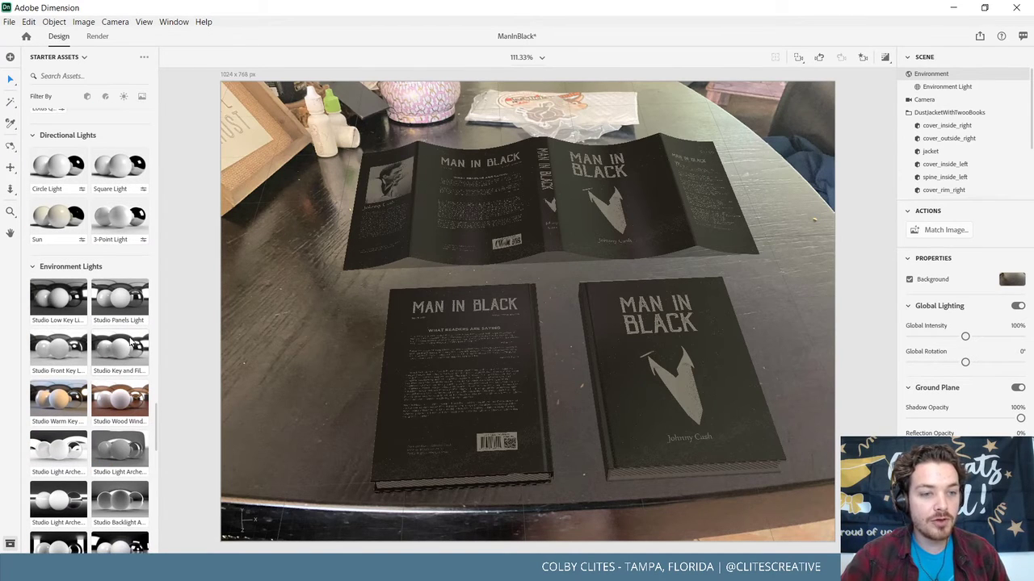
{"action": "scroll", "coordinate": [72, 395], "scroll_direction": "down", "scroll_amount": 1}
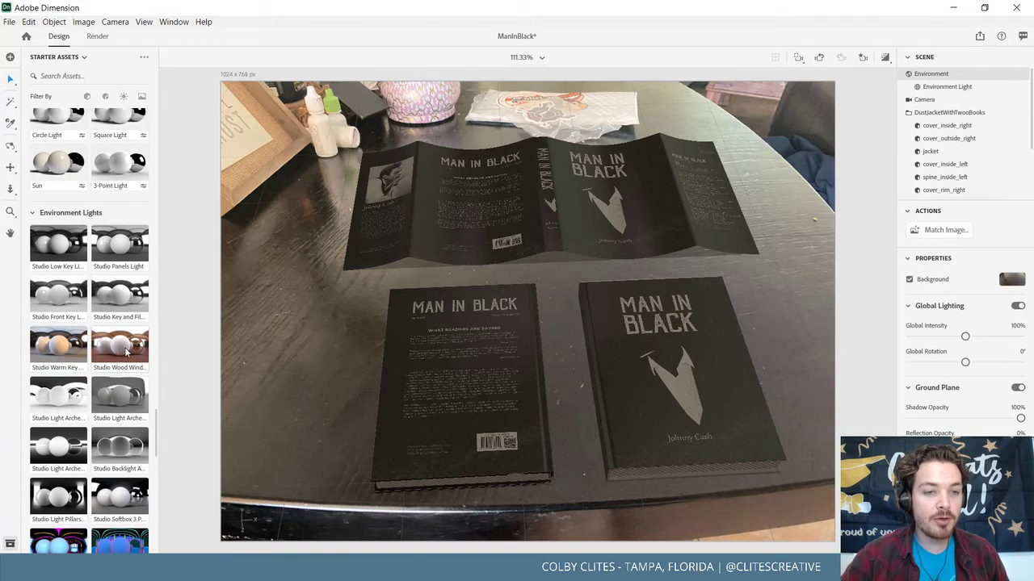
{"action": "scroll", "coordinate": [121, 348], "scroll_direction": "down", "scroll_amount": 2}
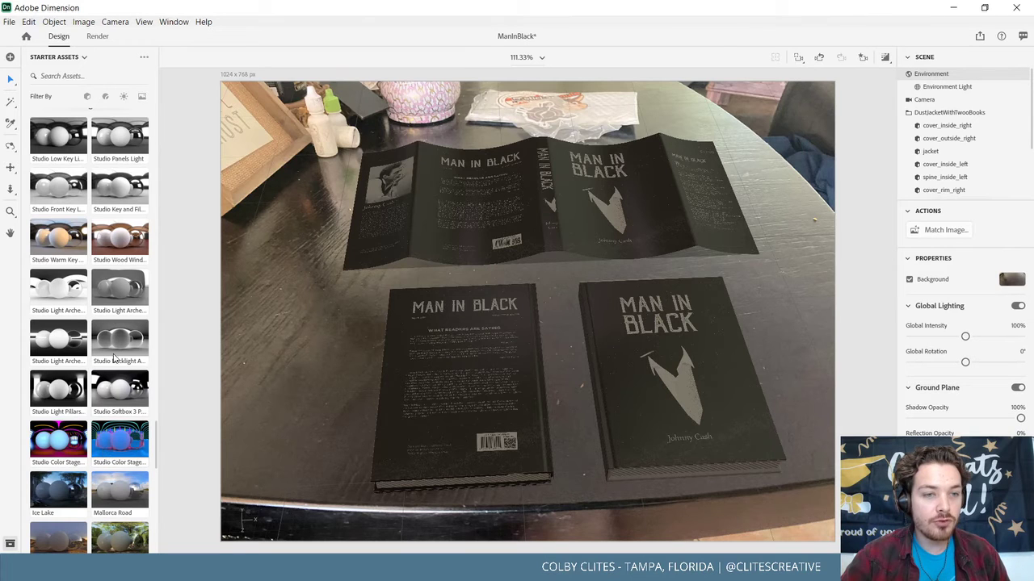
{"action": "left_click", "coordinate": [117, 192]}
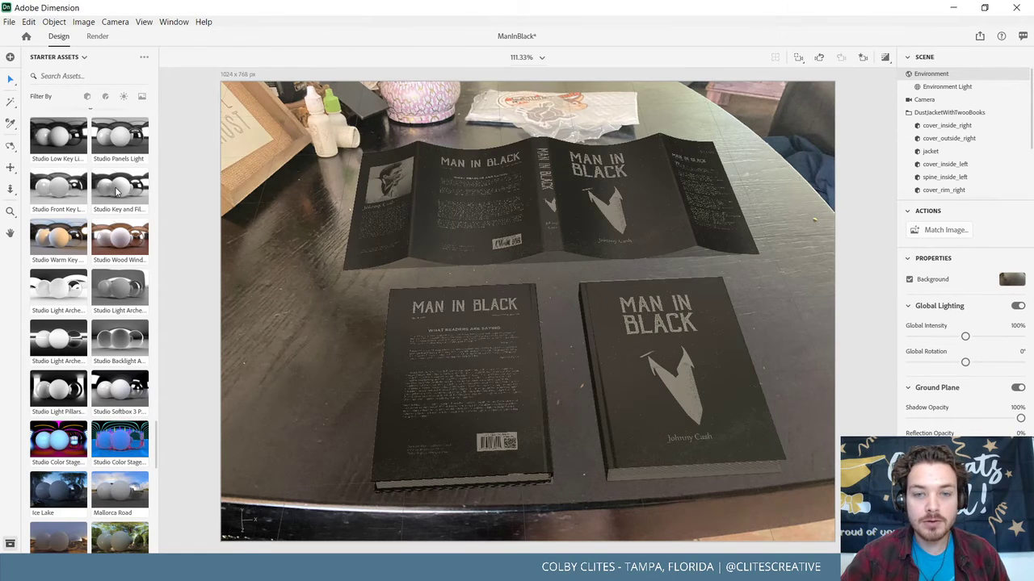
{"action": "left_click", "coordinate": [118, 150]}
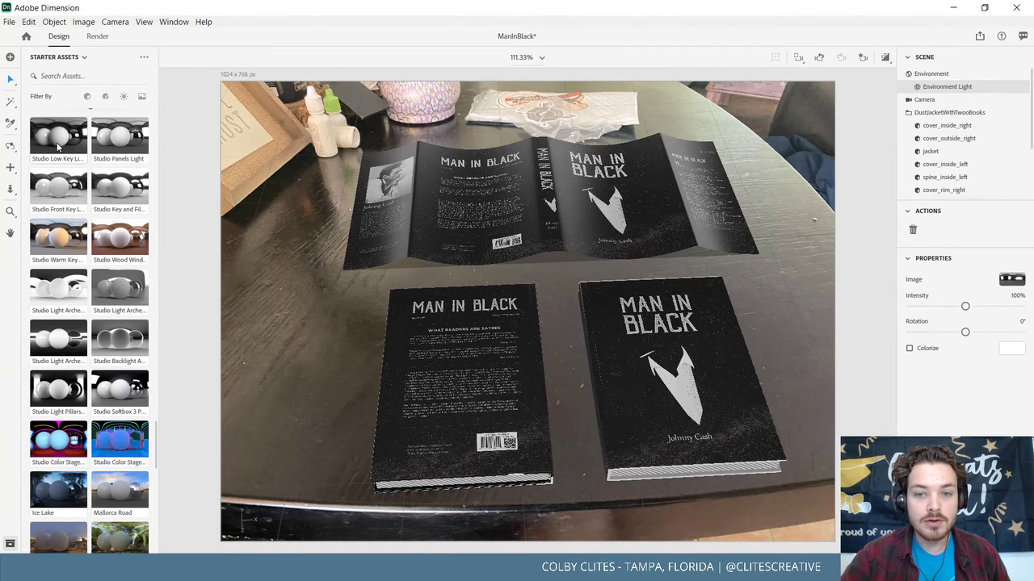
{"action": "left_click", "coordinate": [58, 145]}
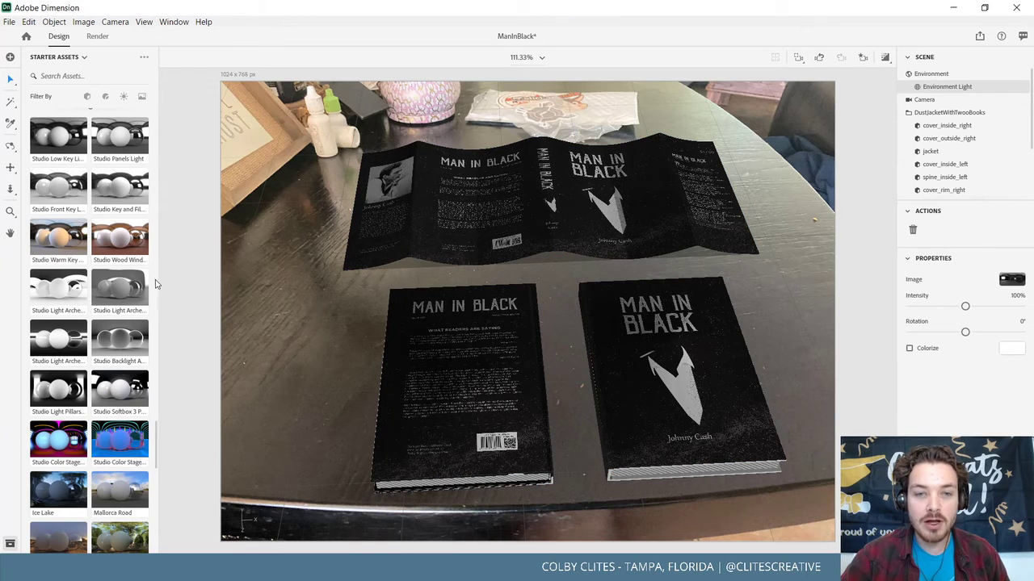
Light the scene with the Studio Softbox 3 environment light preset and deselect the light.
{"action": "left_click", "coordinate": [115, 390]}
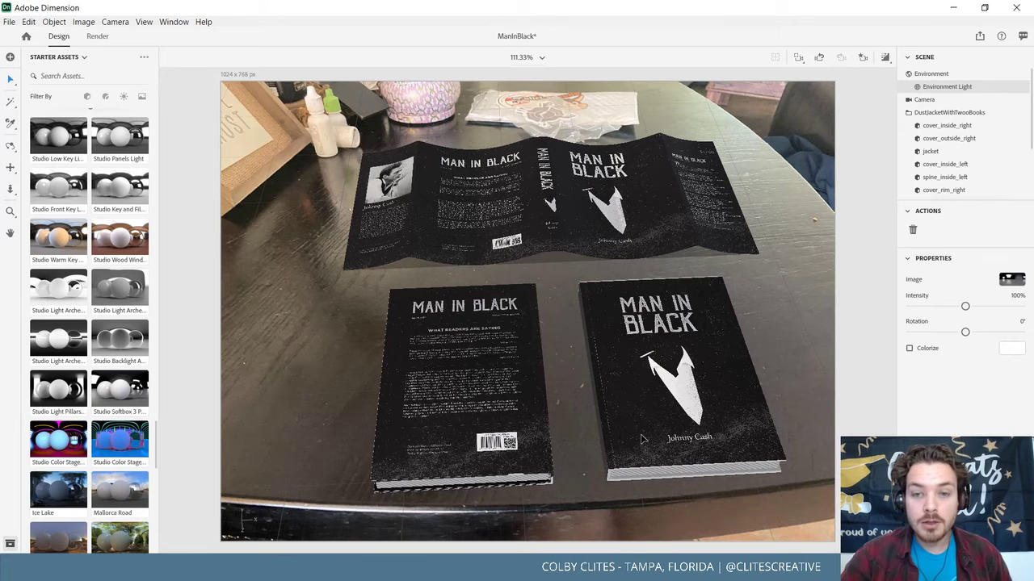
{"action": "left_click", "coordinate": [874, 361]}
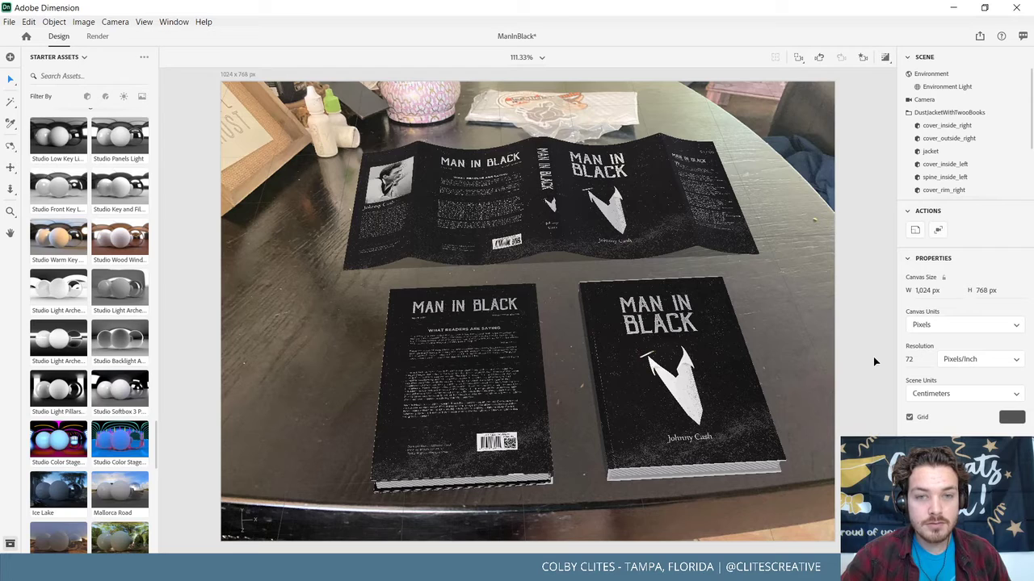
Start a local render of ManInBlack at Low (Fast) quality, exporting only a PNG to the Desktop.
{"action": "left_click", "coordinate": [101, 38]}
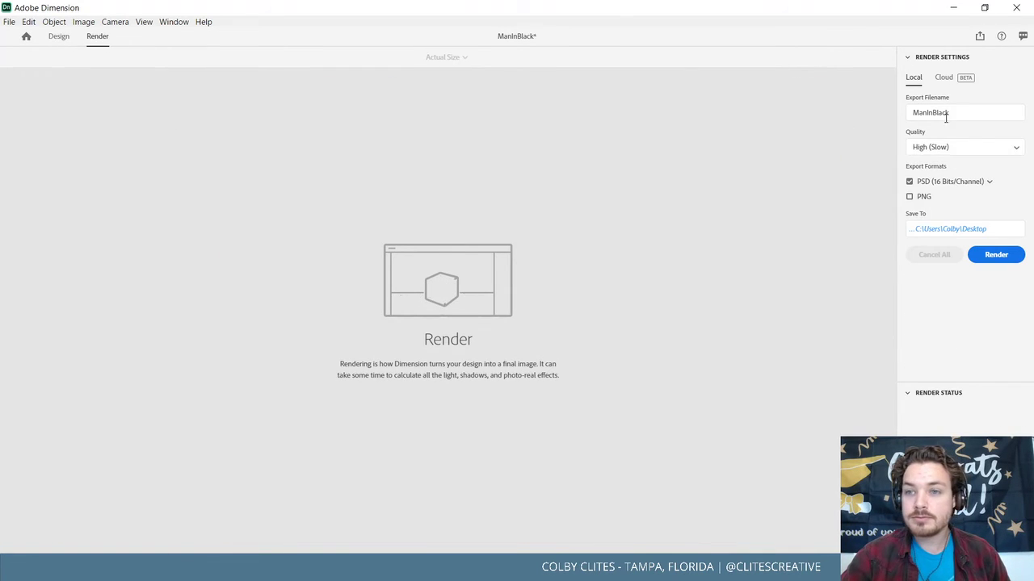
{"action": "left_click", "coordinate": [954, 148]}
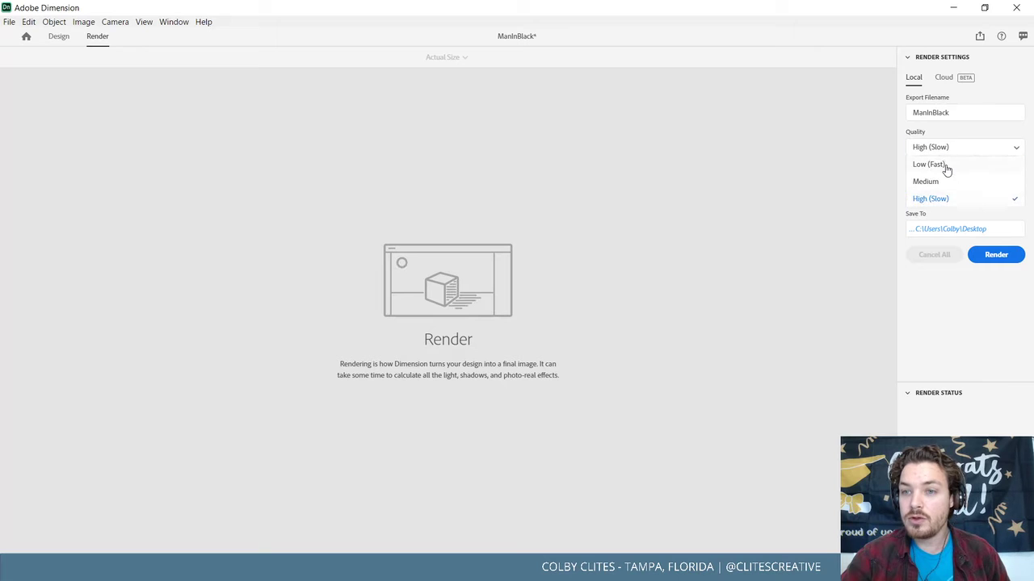
{"action": "left_click", "coordinate": [946, 166]}
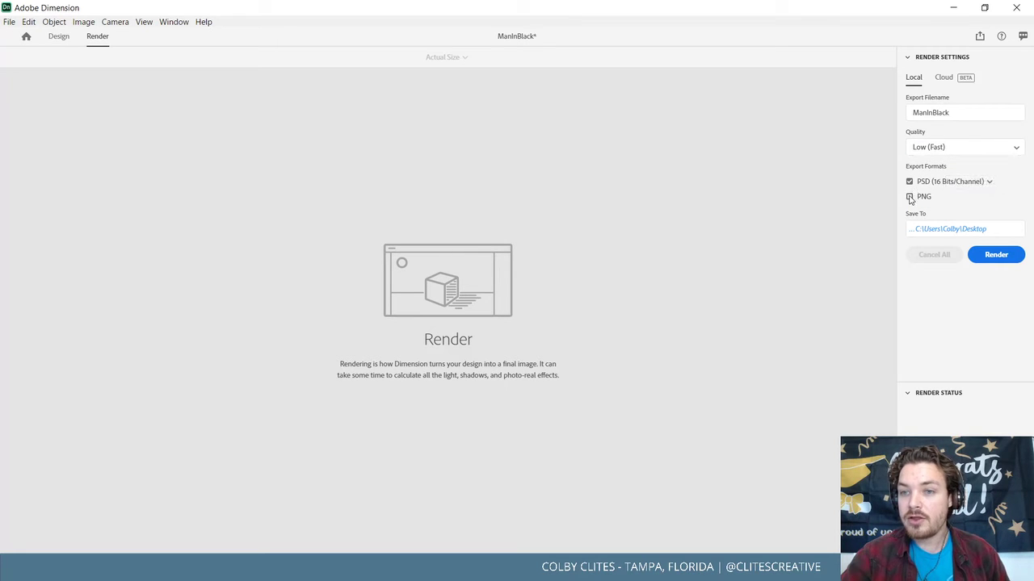
{"action": "left_click", "coordinate": [909, 183]}
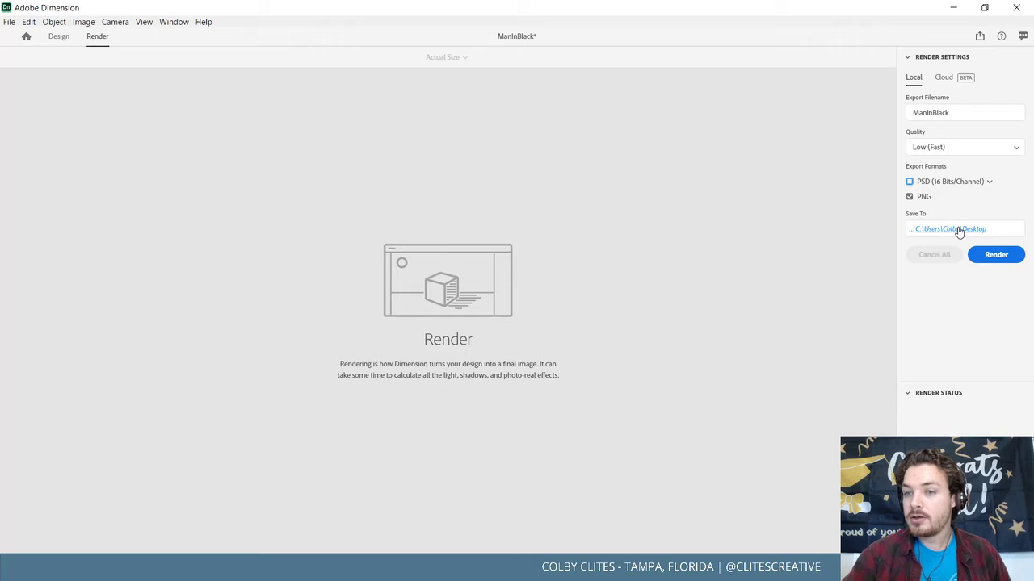
{"action": "left_click", "coordinate": [996, 256]}
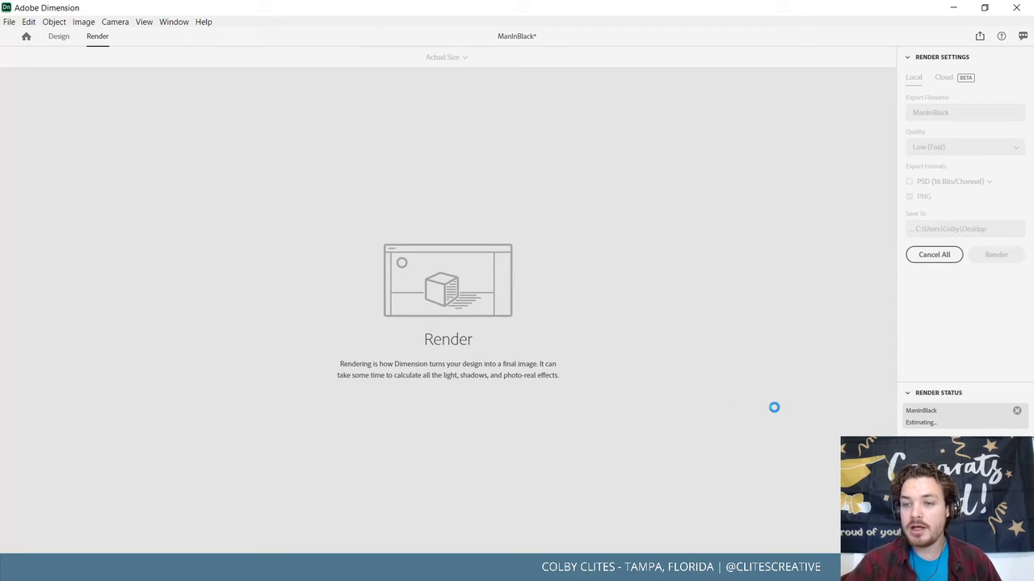
Cancel the running ManInBlack render and dismiss the GPU rendering error.
{"action": "left_click", "coordinate": [930, 254]}
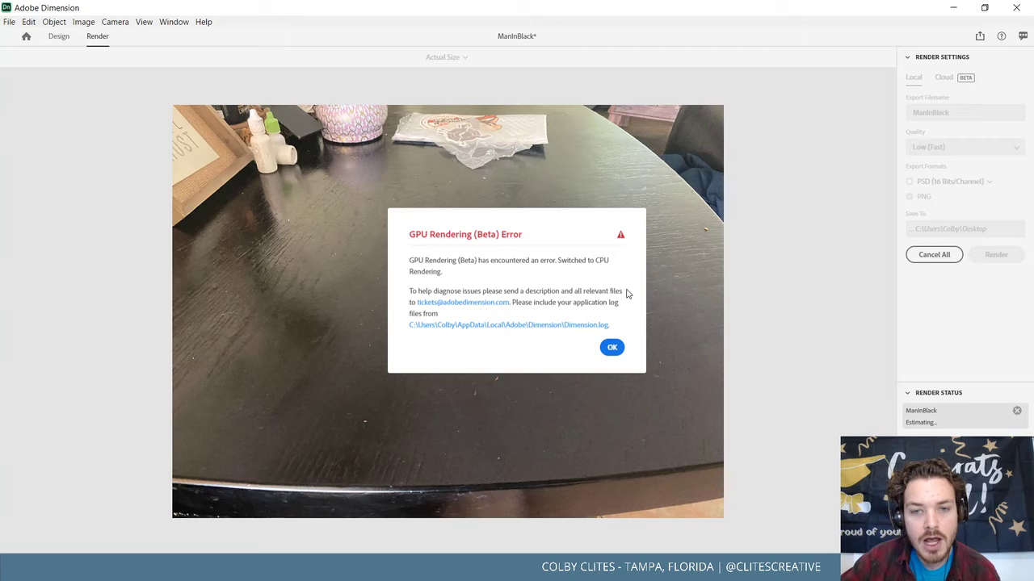
{"action": "left_click", "coordinate": [612, 347]}
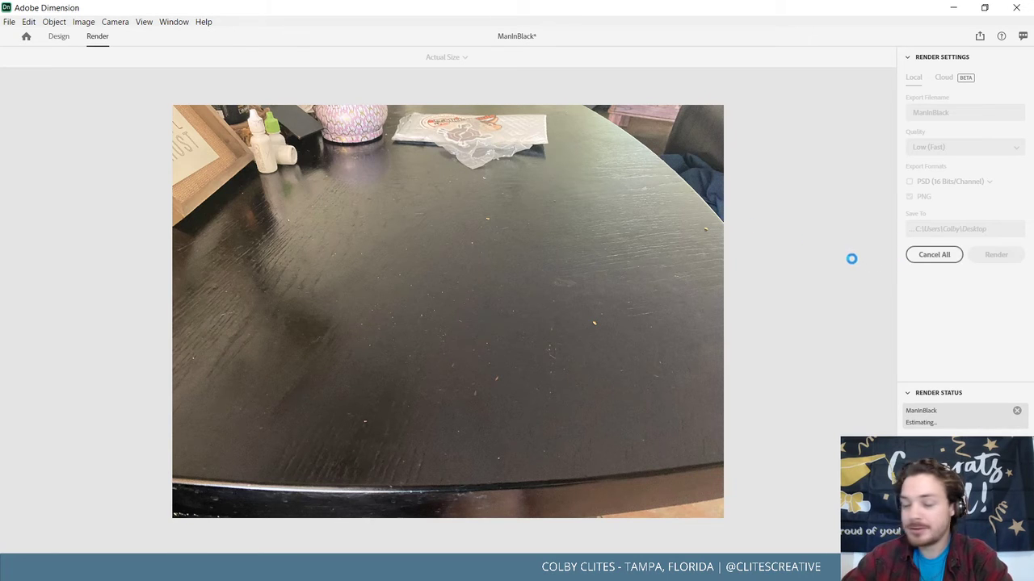
{"action": "left_click", "coordinate": [928, 254]}
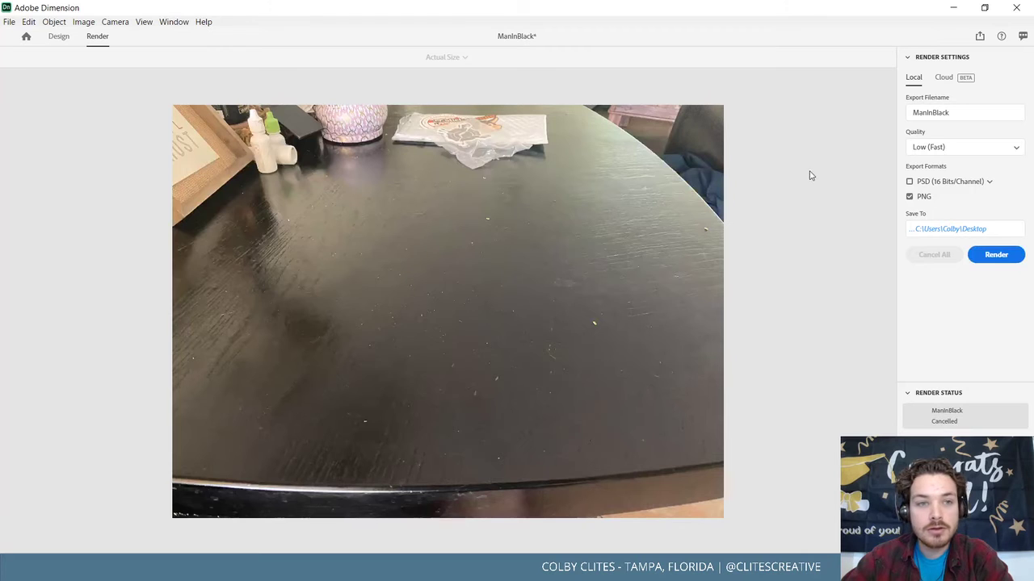
Return to the design workspace and save the ManInBlack scene.
{"action": "left_click", "coordinate": [59, 37]}
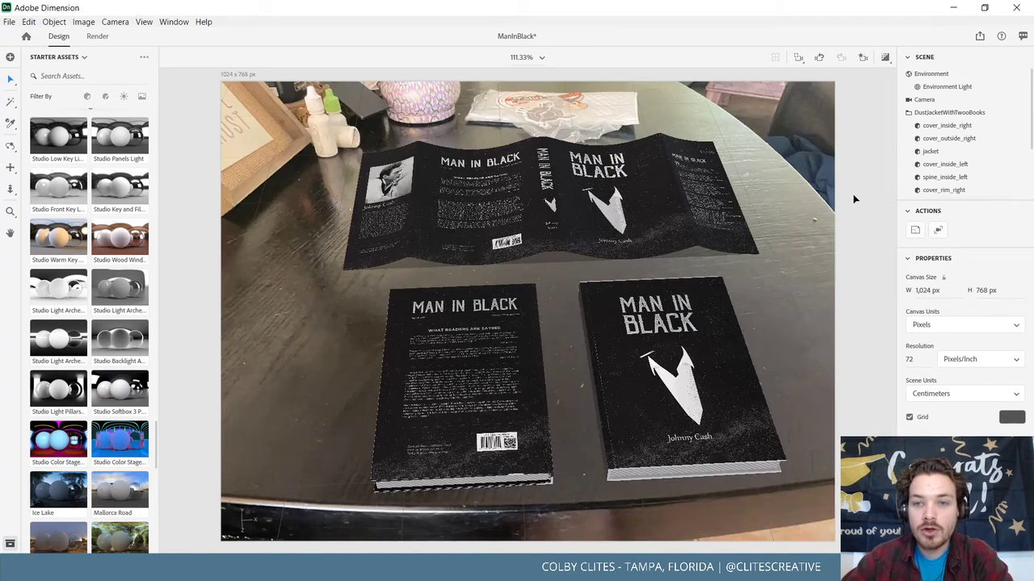
{"action": "left_click", "coordinate": [11, 23]}
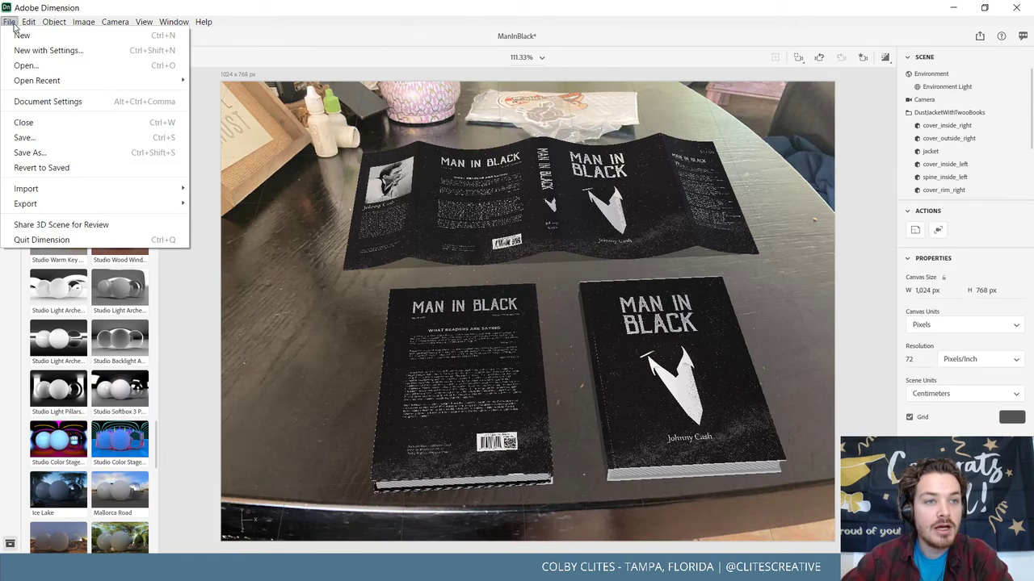
{"action": "left_click", "coordinate": [41, 139]}
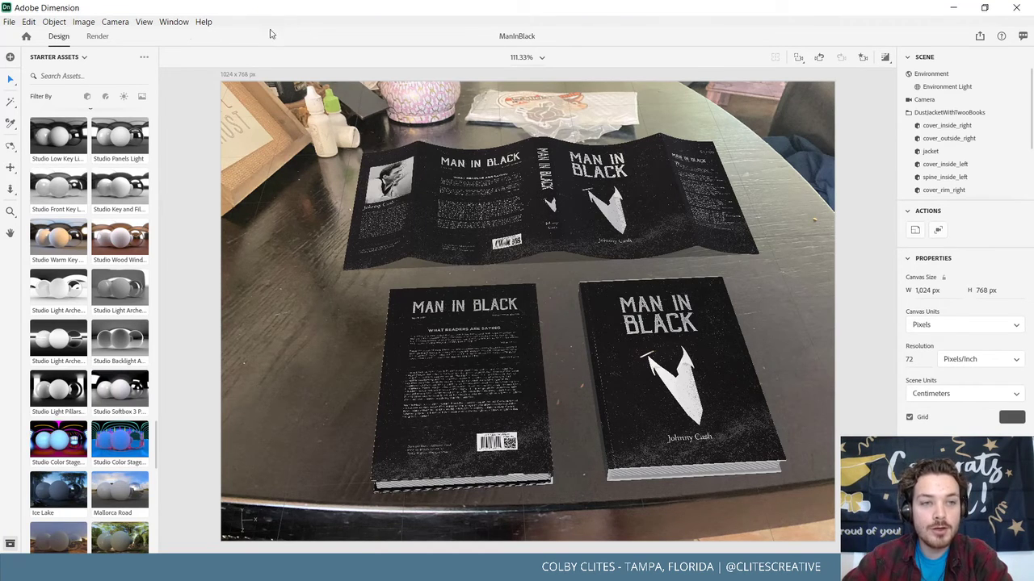
Create a new document and import the books_stack_2 model from the Downloads folder.
{"action": "left_click", "coordinate": [12, 25]}
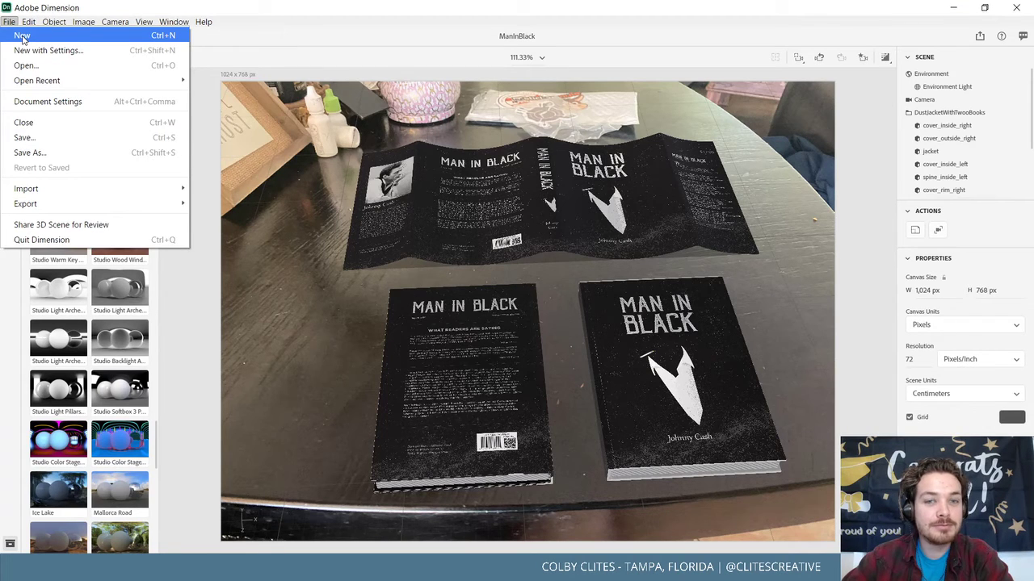
{"action": "left_click", "coordinate": [23, 38]}
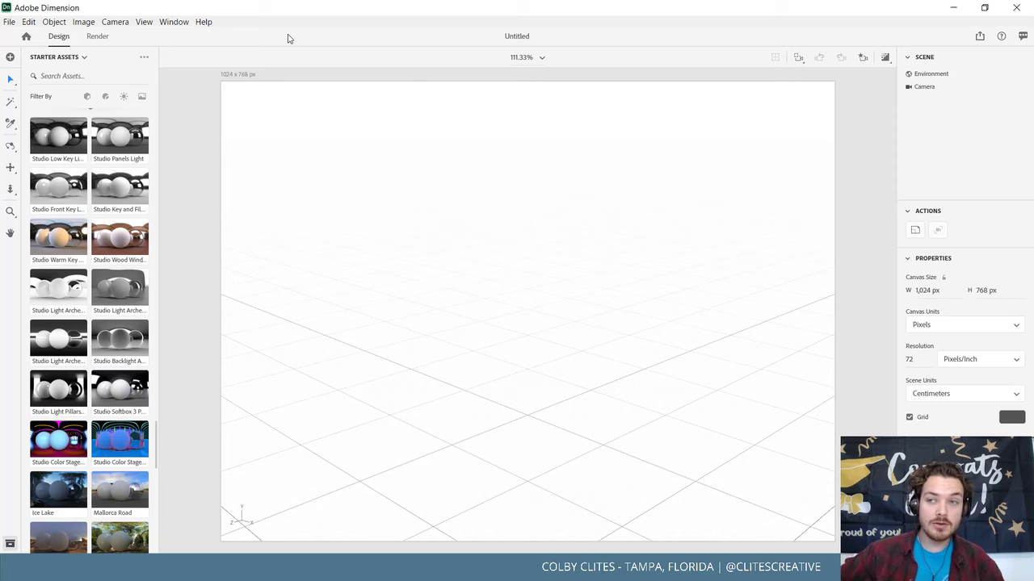
{"action": "left_click", "coordinate": [8, 21]}
{"action": "mouse_move", "coordinate": [28, 22]}
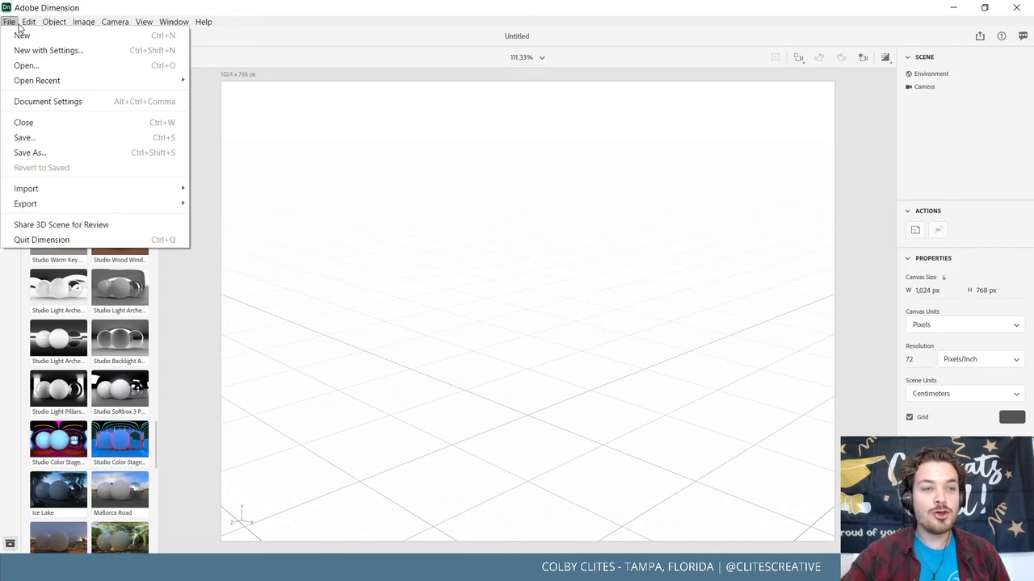
{"action": "mouse_move", "coordinate": [58, 192]}
{"action": "left_click", "coordinate": [298, 192]}
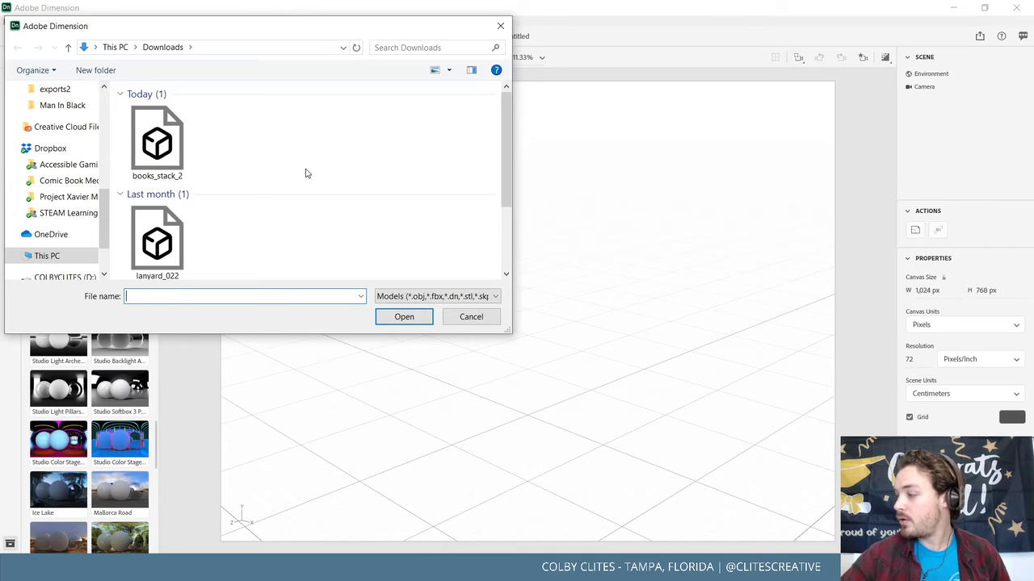
{"action": "left_click", "coordinate": [157, 141]}
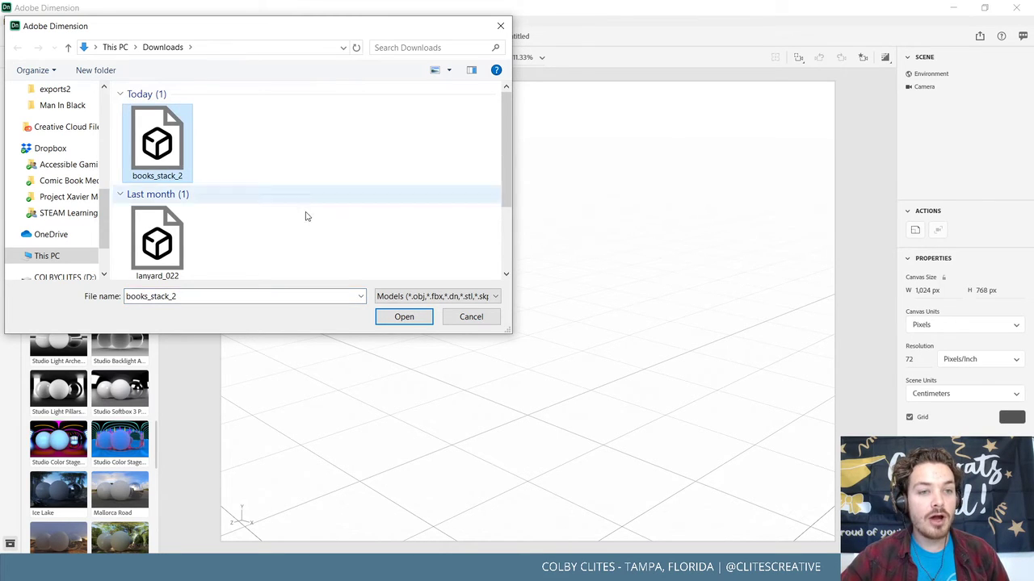
{"action": "left_click", "coordinate": [399, 319]}
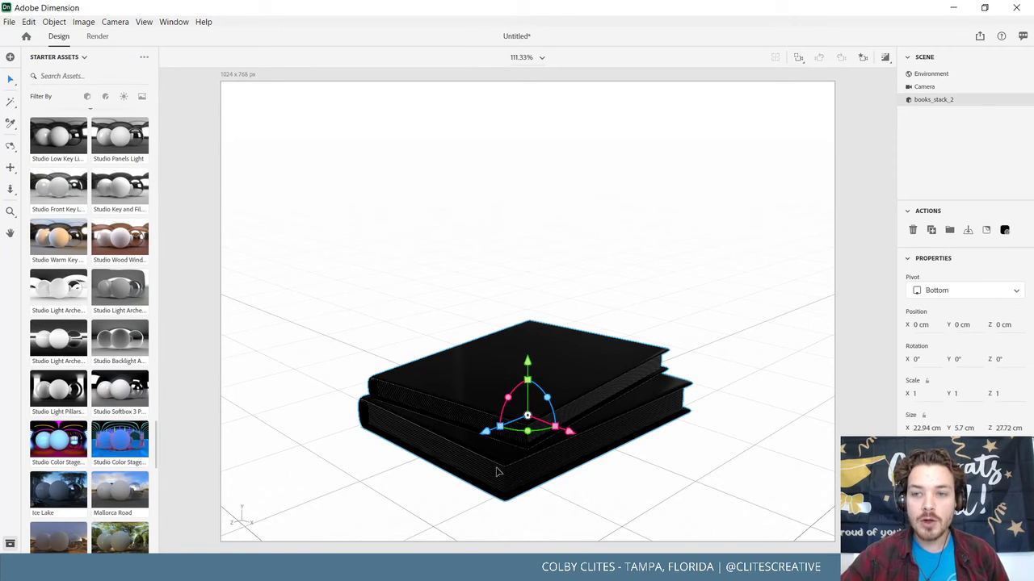
Set the base color of the book stack's material, books_stack_2_Mat, to white.
{"action": "right_click_drag", "start_coordinate": [496, 472], "coordinate": [467, 374]}
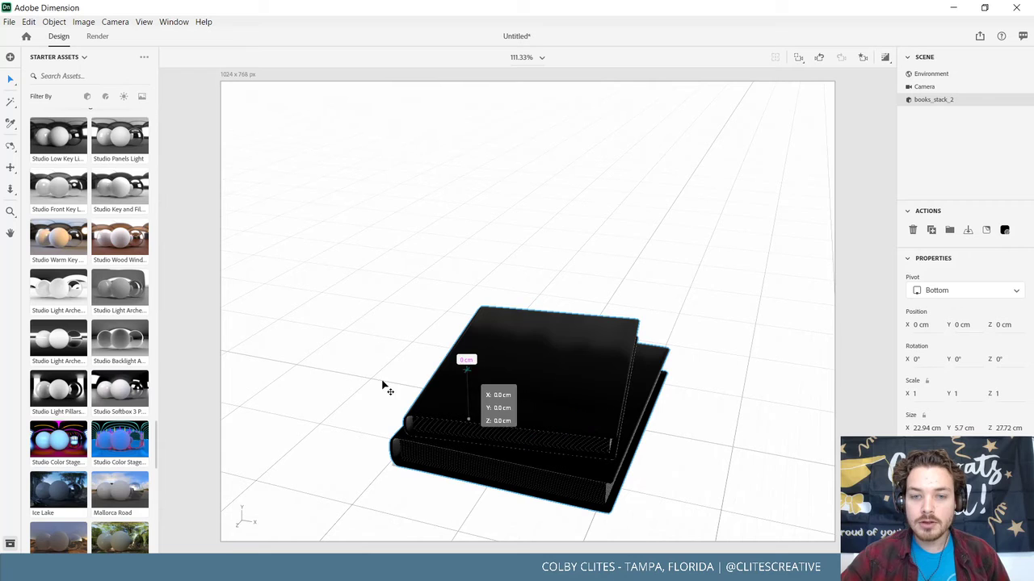
{"action": "right_click_drag", "start_coordinate": [541, 395], "coordinate": [560, 392]}
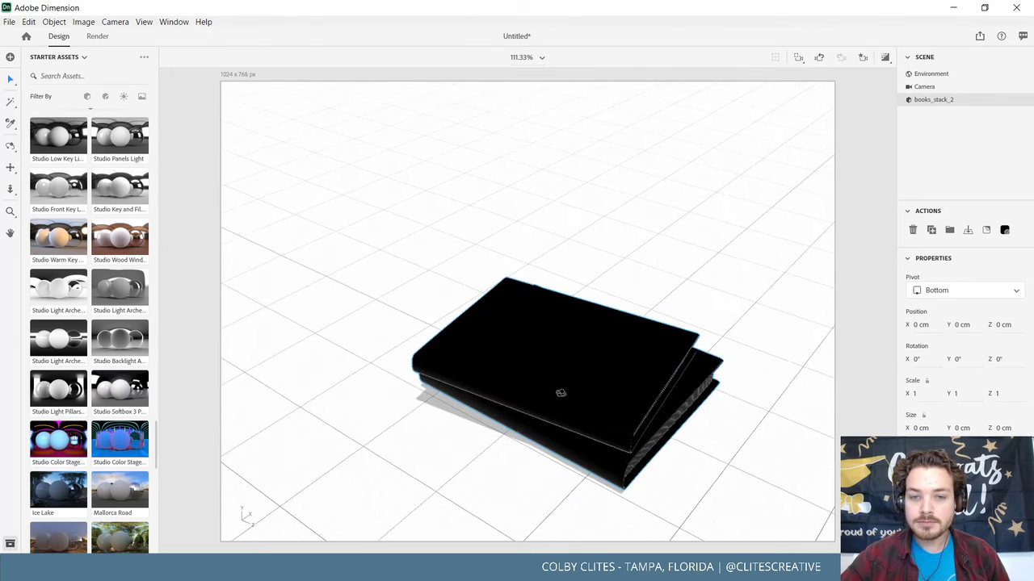
{"action": "double_click", "coordinate": [538, 359]}
{"action": "right_click_drag", "start_coordinate": [538, 357], "coordinate": [771, 318]}
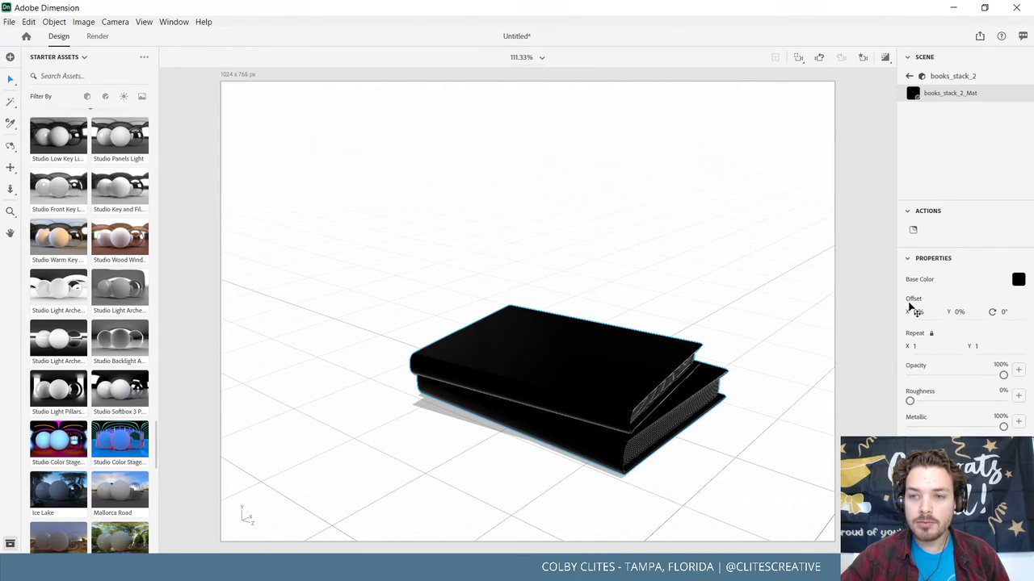
{"action": "left_click", "coordinate": [1019, 281]}
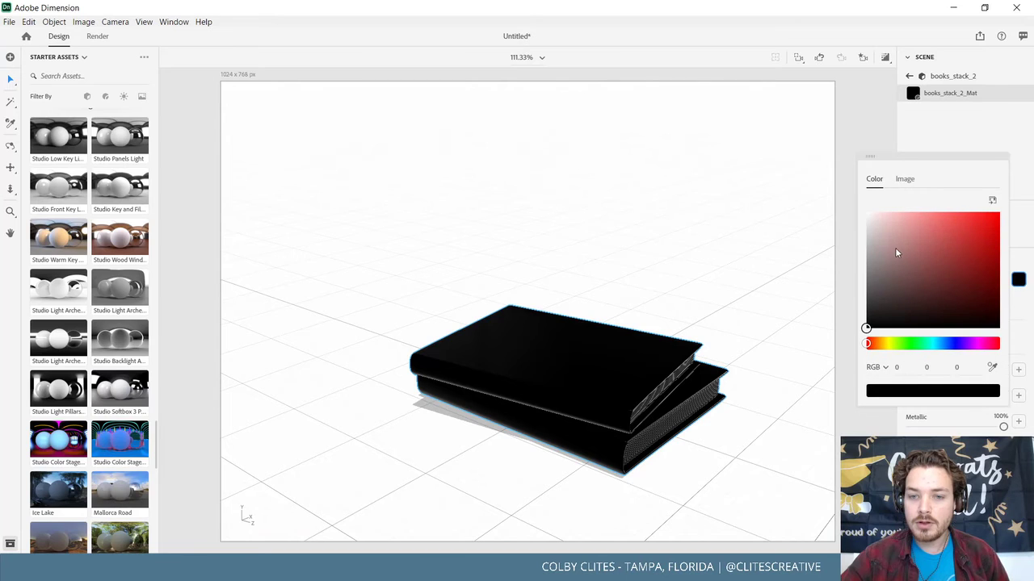
{"action": "left_click", "coordinate": [868, 214]}
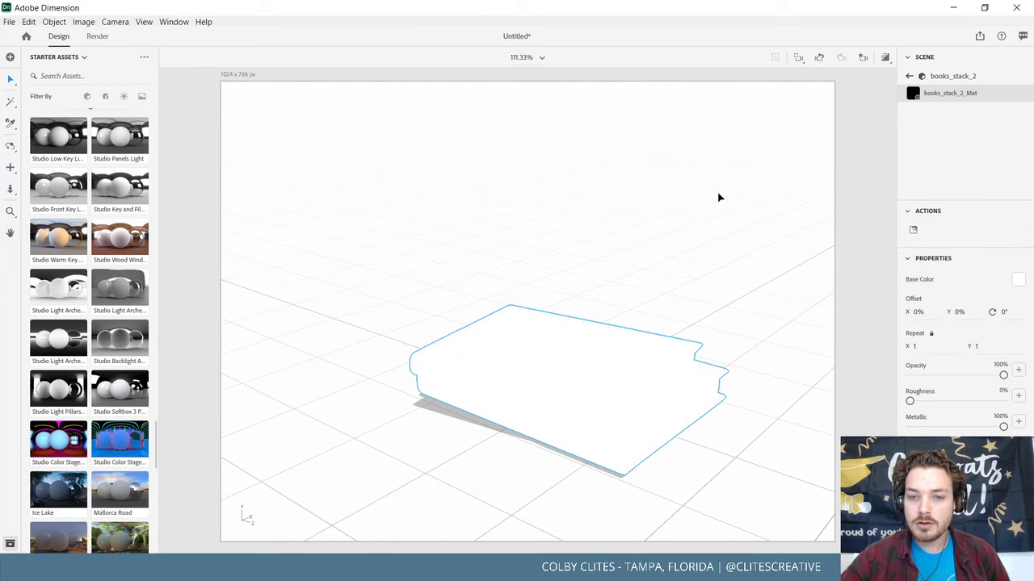
Set the base color of the book stack's material, books_stack_2_Mat, to black.
{"action": "left_click", "coordinate": [1018, 282]}
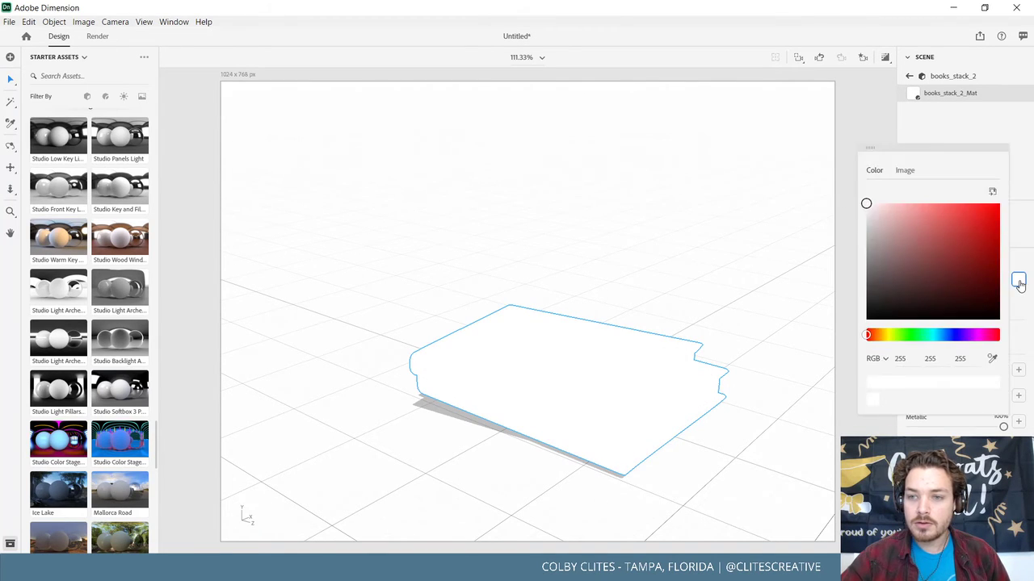
{"action": "left_click", "coordinate": [870, 301]}
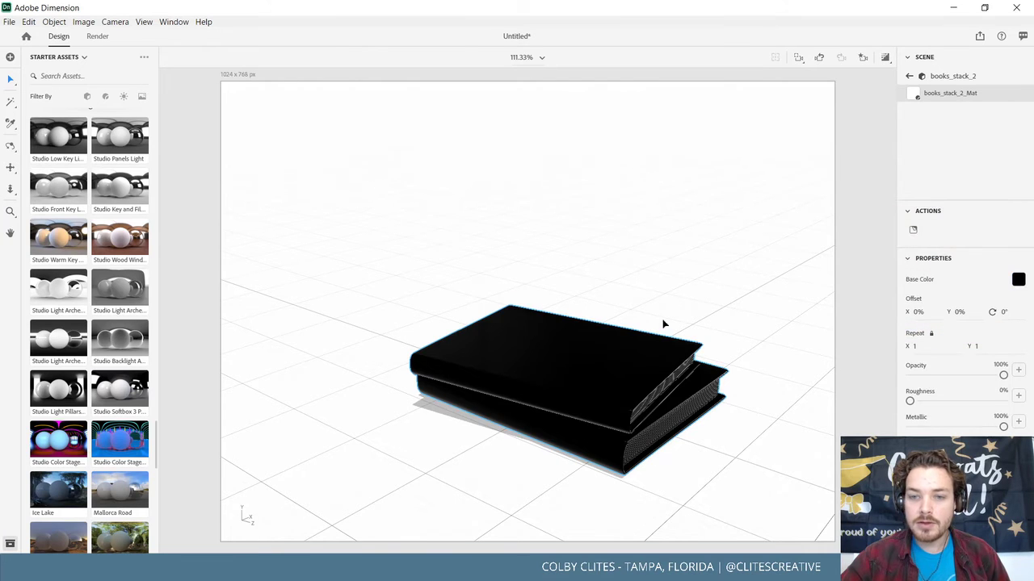
{"action": "key", "text": "Escape"}
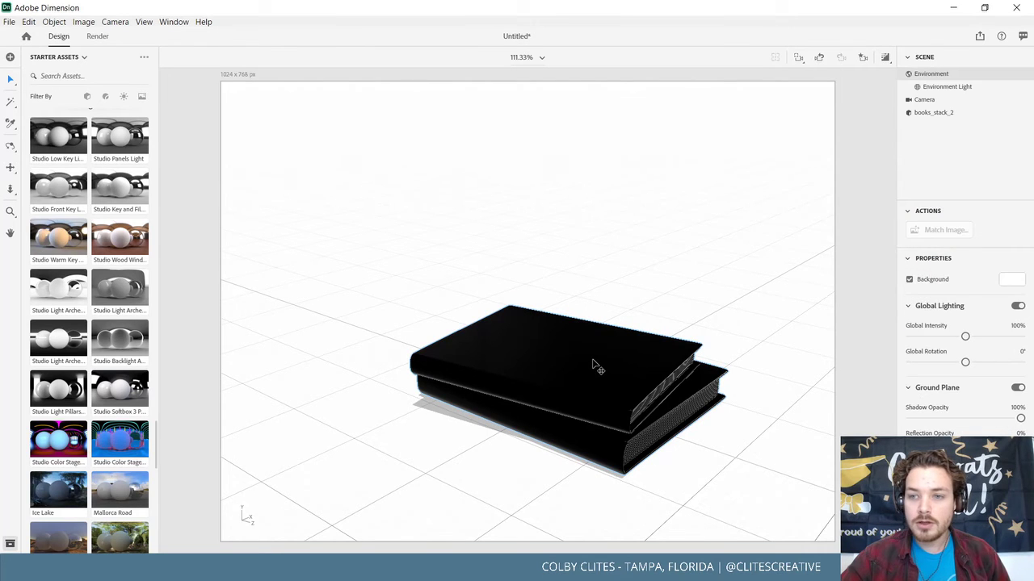
{"action": "left_click", "coordinate": [687, 278]}
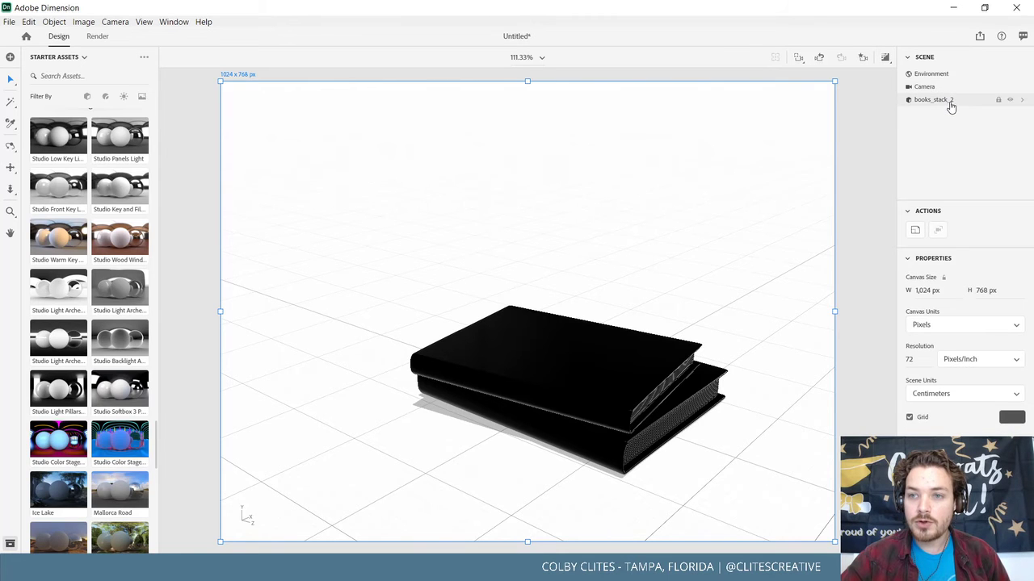
Place the Man In White front cover image from the Man In Black exports folder as a graphic on books_stack_2.
{"action": "left_click", "coordinate": [950, 102]}
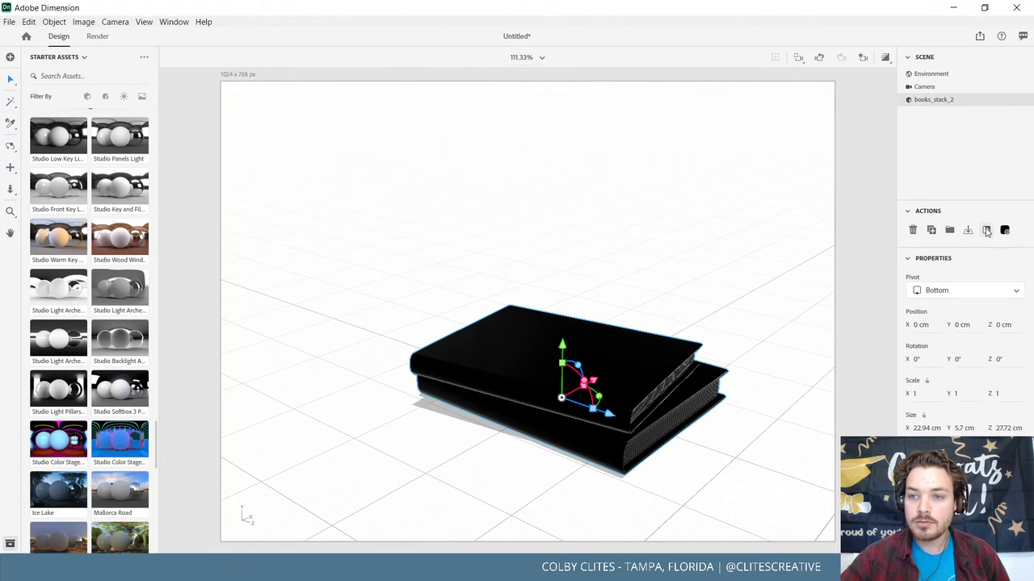
{"action": "left_click", "coordinate": [987, 231]}
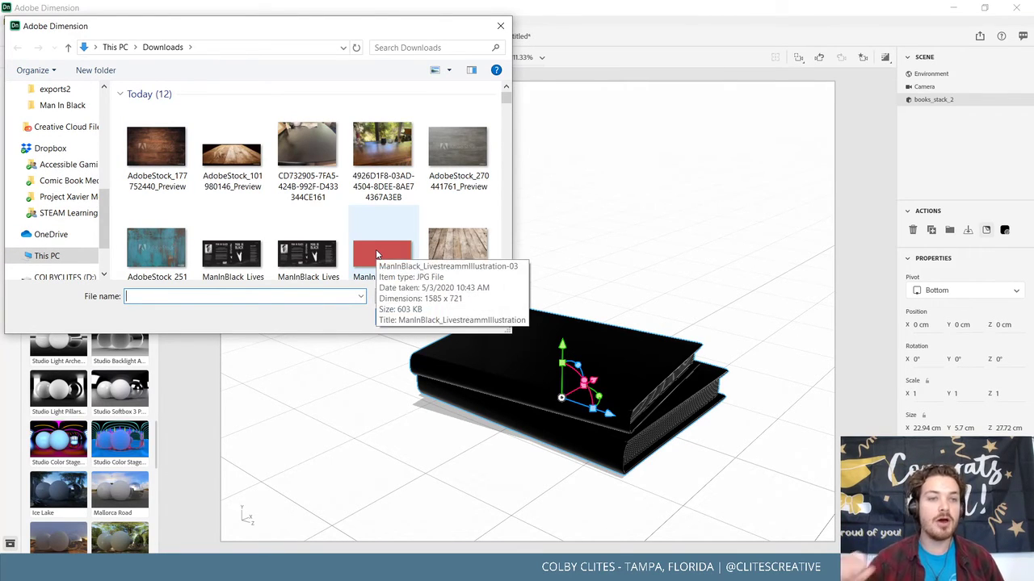
{"action": "scroll", "coordinate": [73, 175], "scroll_direction": "up", "scroll_amount": 1}
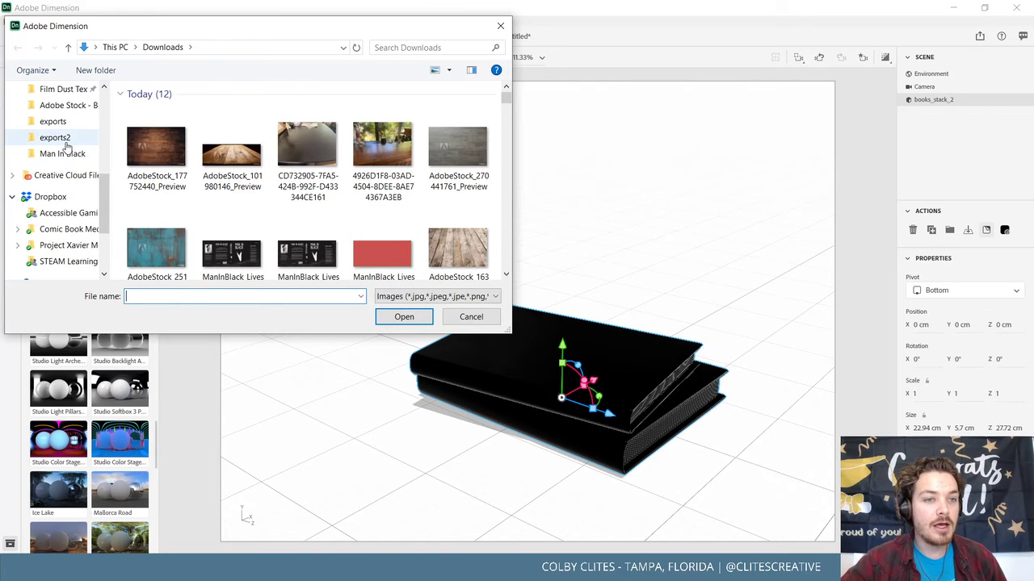
{"action": "left_click", "coordinate": [56, 137]}
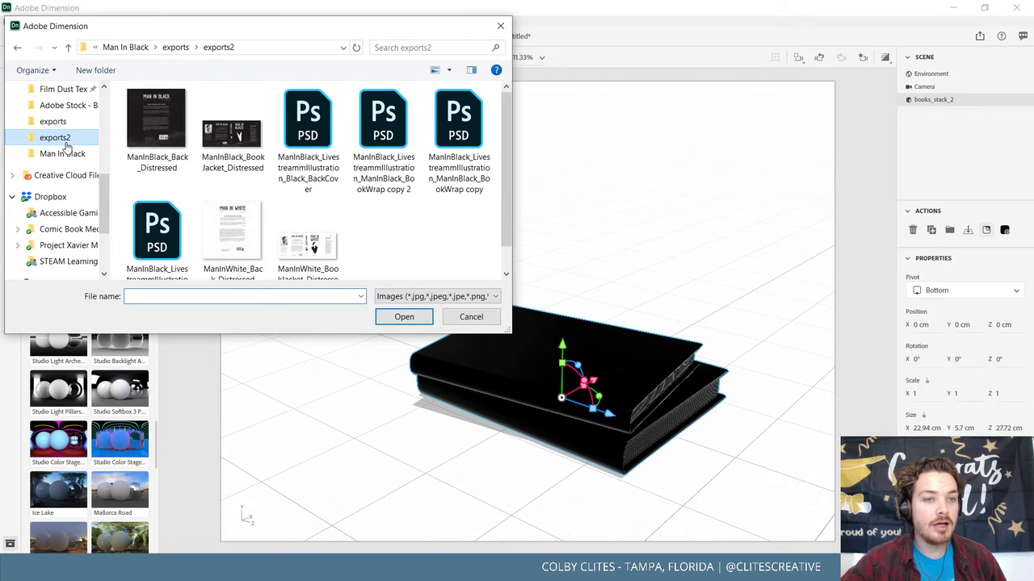
{"action": "left_click", "coordinate": [314, 255]}
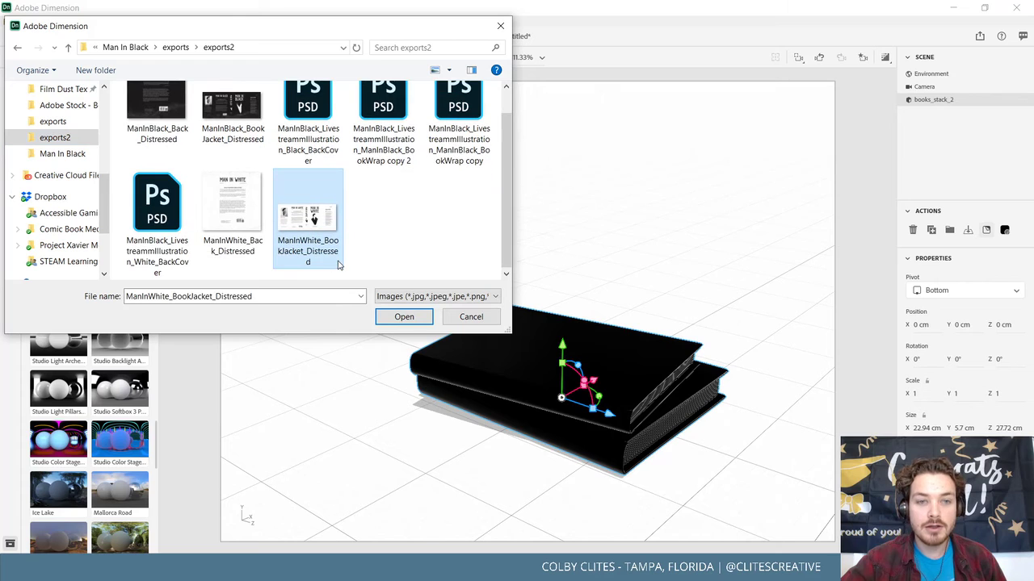
{"action": "left_click", "coordinate": [176, 47]}
{"action": "left_click", "coordinate": [319, 235]}
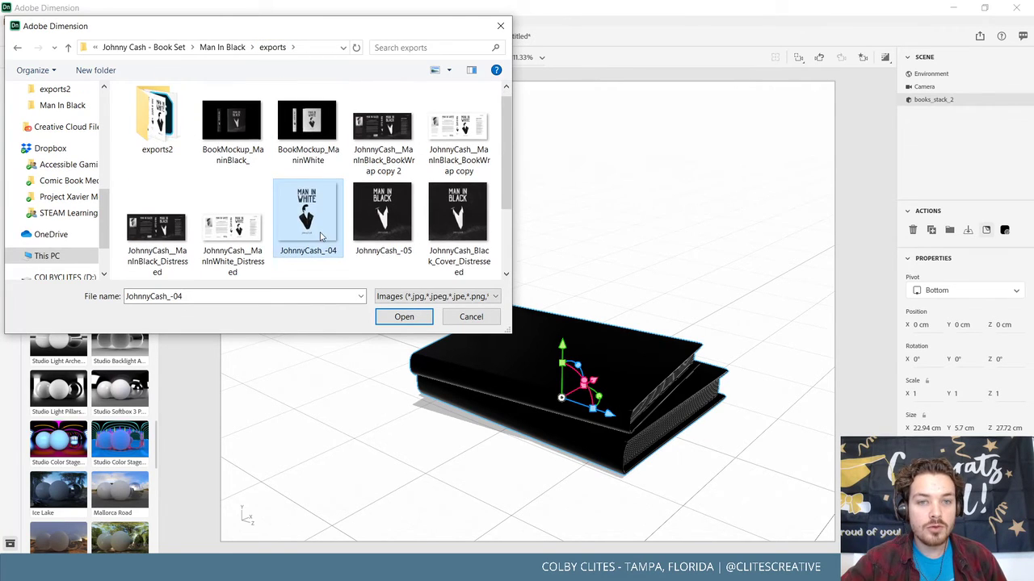
{"action": "scroll", "coordinate": [337, 233], "scroll_direction": "down", "scroll_amount": 2}
{"action": "left_click", "coordinate": [162, 212]}
{"action": "left_click", "coordinate": [403, 317]}
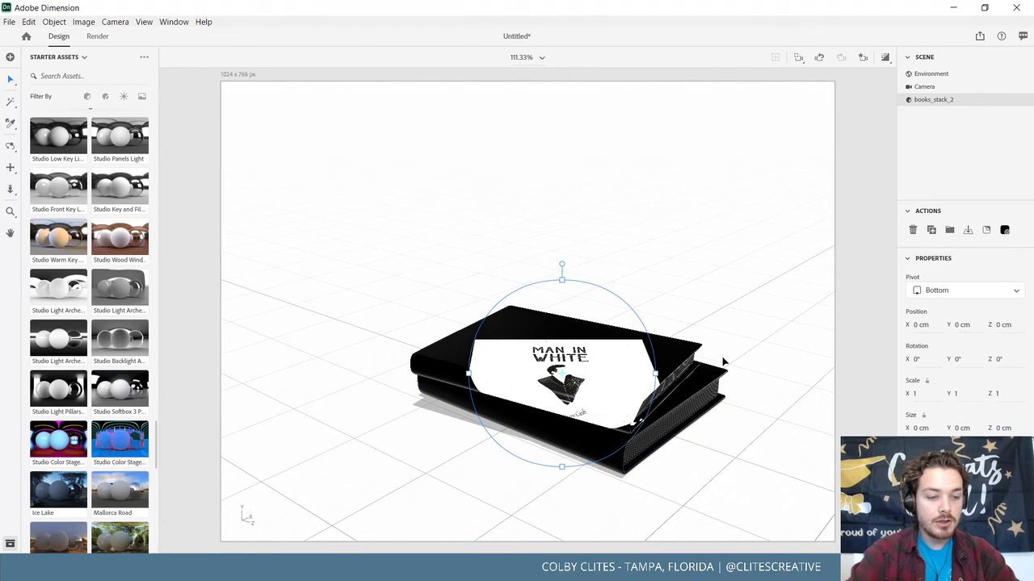
Set the base color of books_stack_2_Mat to near-white, RGB 252, 252, 252.
{"action": "key", "text": "t"}
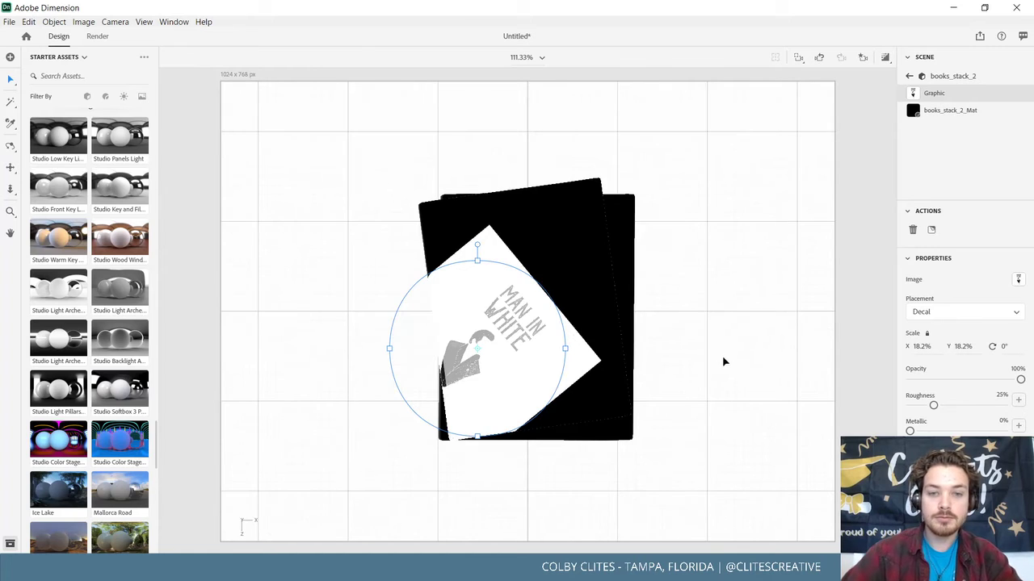
{"action": "left_click", "coordinate": [595, 230]}
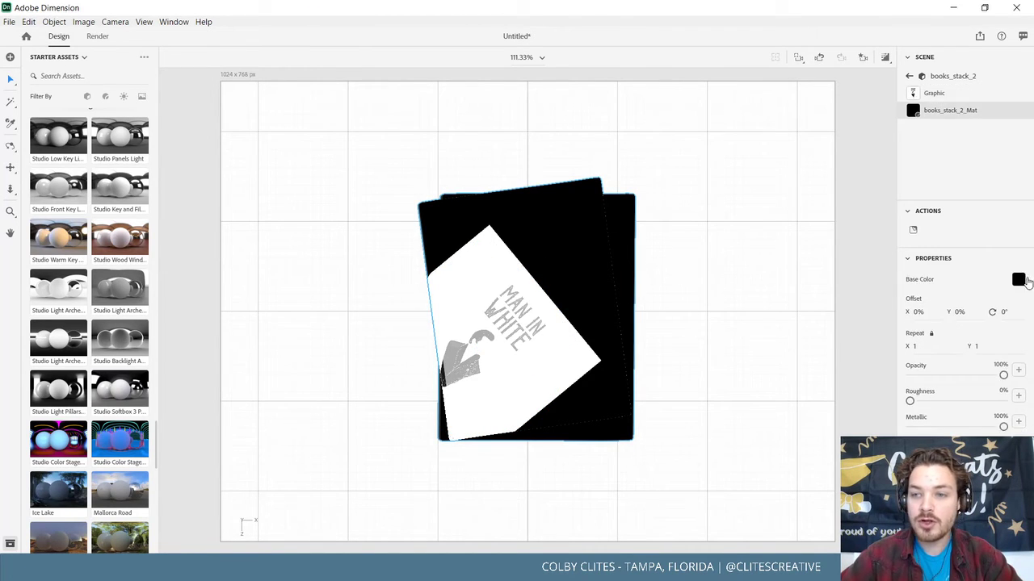
{"action": "left_click", "coordinate": [1019, 279]}
{"action": "left_click_drag", "start_coordinate": [869, 316], "coordinate": [852, 205]}
{"action": "left_click", "coordinate": [707, 248]}
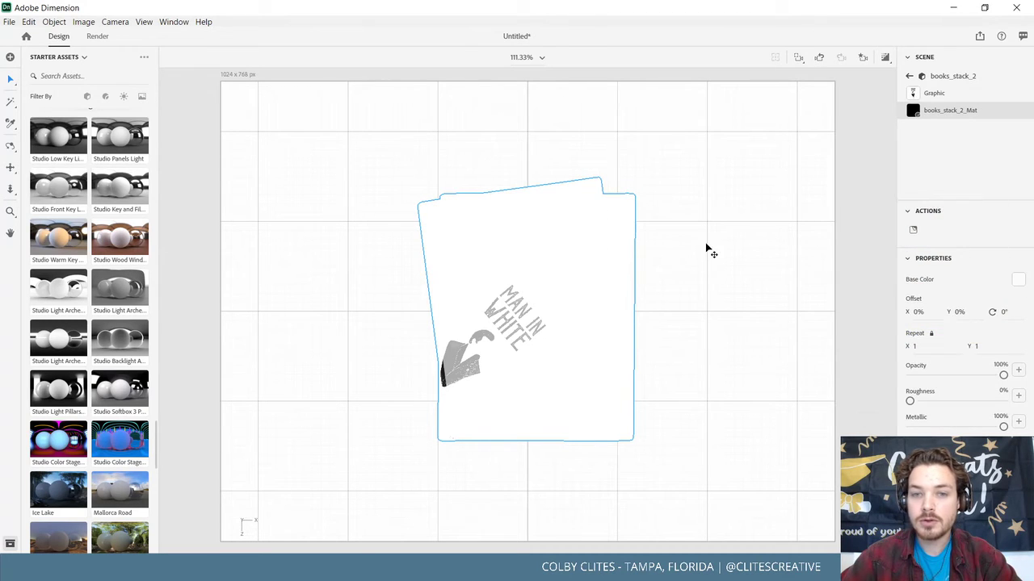
{"action": "left_click", "coordinate": [691, 368]}
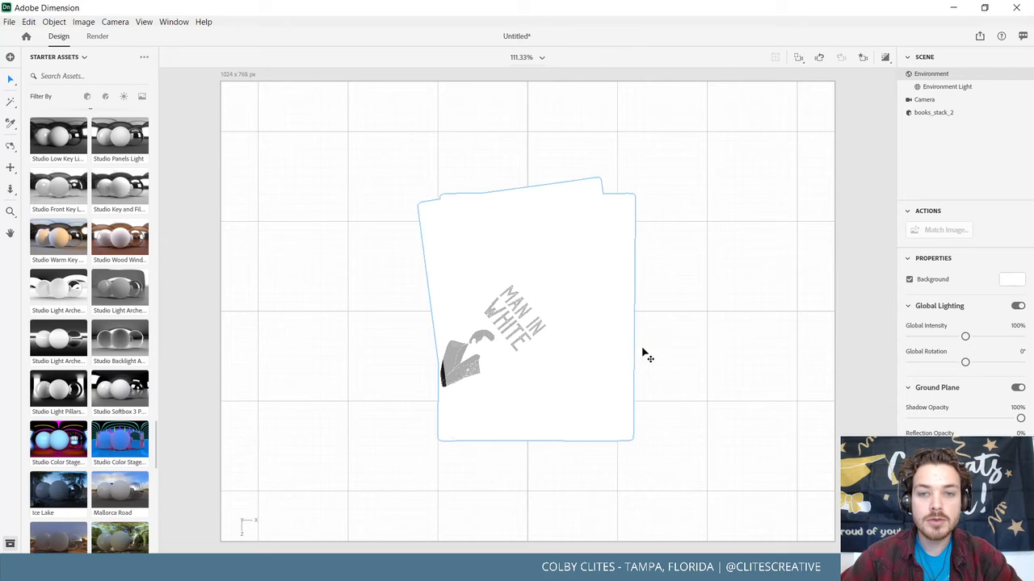
Rotate the Man In White decal to -51°, scale it to 31.8%, and center it on the upper book's cover.
{"action": "left_click", "coordinate": [524, 317]}
{"action": "left_click", "coordinate": [533, 292]}
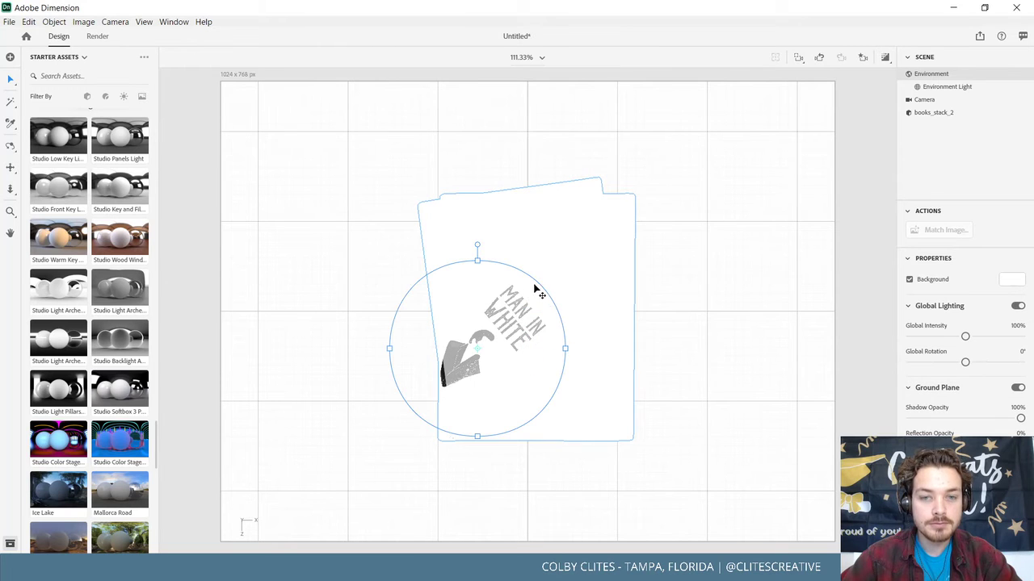
{"action": "left_click_drag", "start_coordinate": [477, 246], "coordinate": [380, 298]}
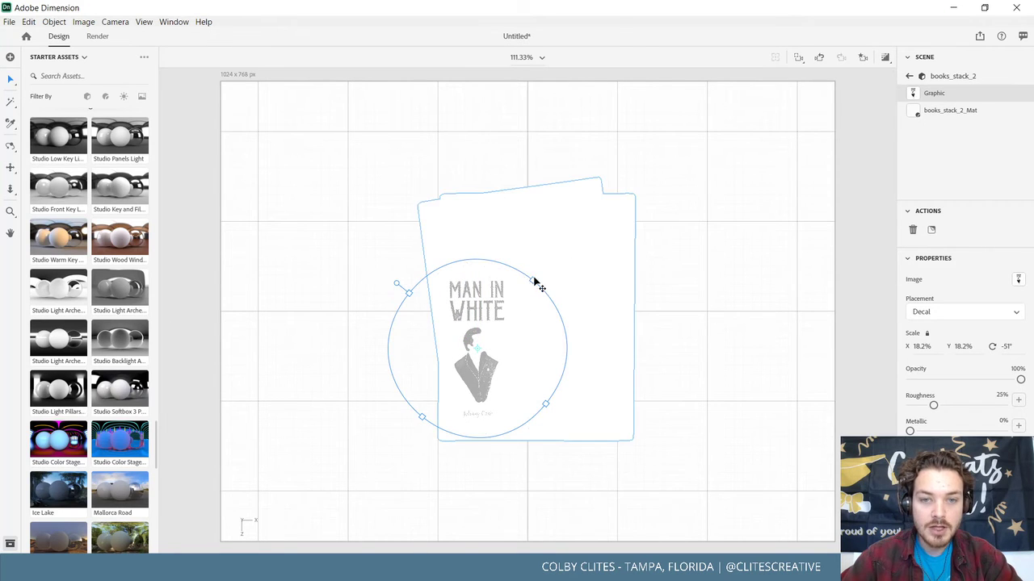
{"action": "mouse_move", "coordinate": [591, 247]}
{"action": "left_mouse_down"}
{"action": "mouse_move", "coordinate": [653, 221]}
{"action": "mouse_move", "coordinate": [597, 242]}
{"action": "left_mouse_up"}
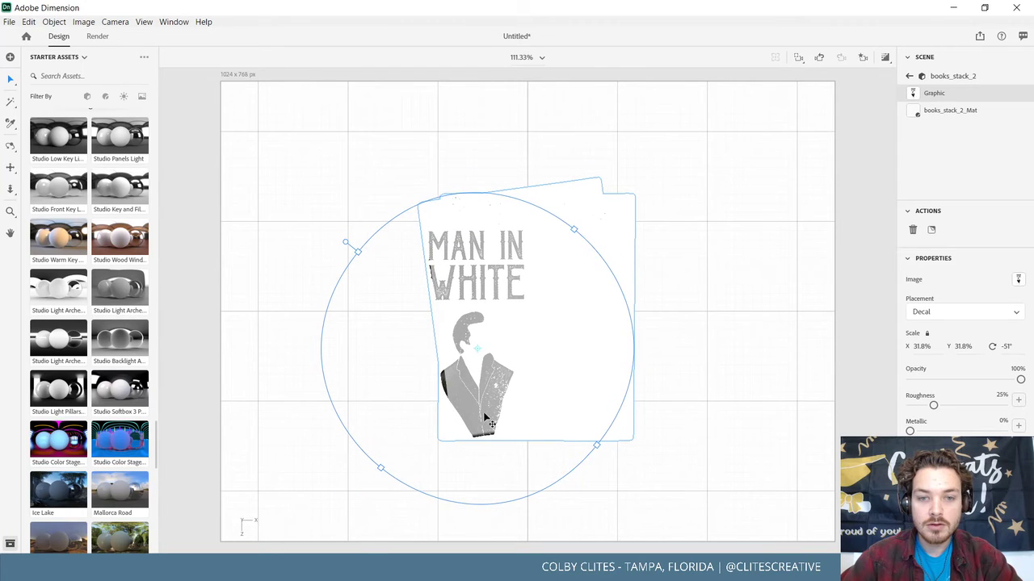
{"action": "mouse_move", "coordinate": [561, 372]}
{"action": "left_mouse_down"}
{"action": "mouse_move", "coordinate": [544, 380]}
{"action": "mouse_move", "coordinate": [558, 363]}
{"action": "left_mouse_up"}
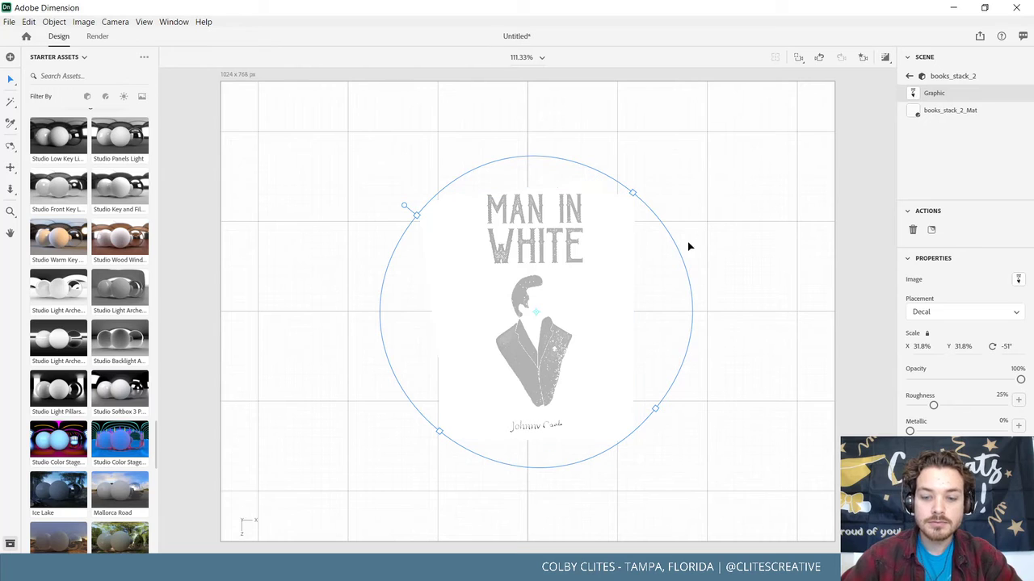
Set the base color of books_stack_2_Mat to light gray, RGB 181, 177, 177.
{"action": "right_click_drag", "start_coordinate": [708, 268], "coordinate": [538, 189]}
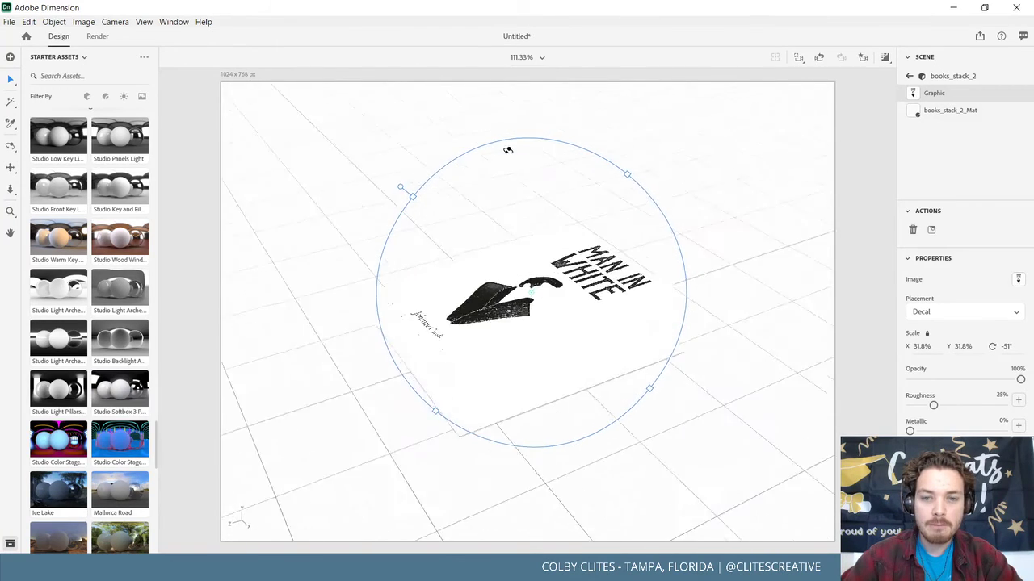
{"action": "left_click", "coordinate": [692, 438]}
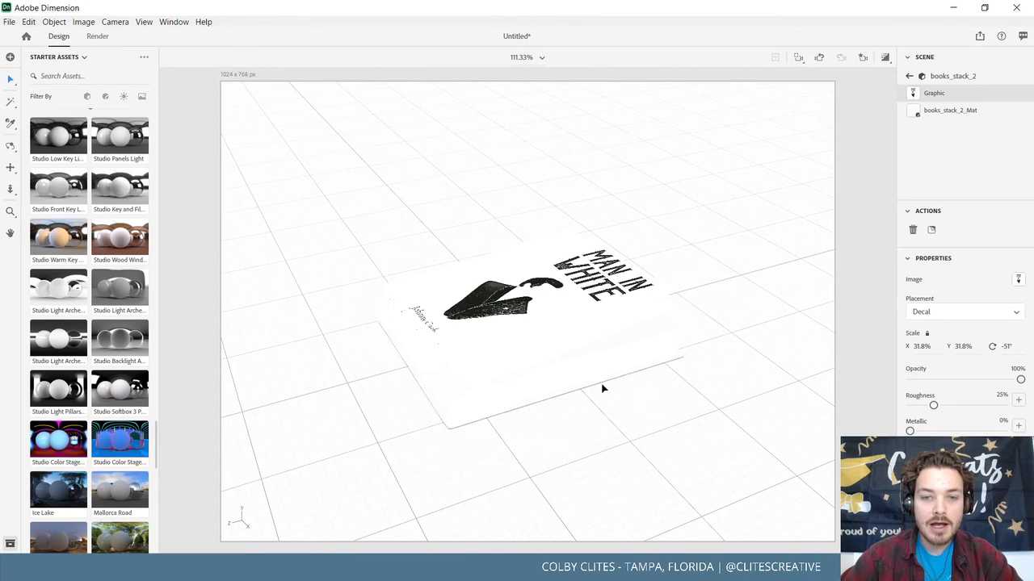
{"action": "left_click", "coordinate": [466, 388]}
{"action": "left_click", "coordinate": [466, 387]}
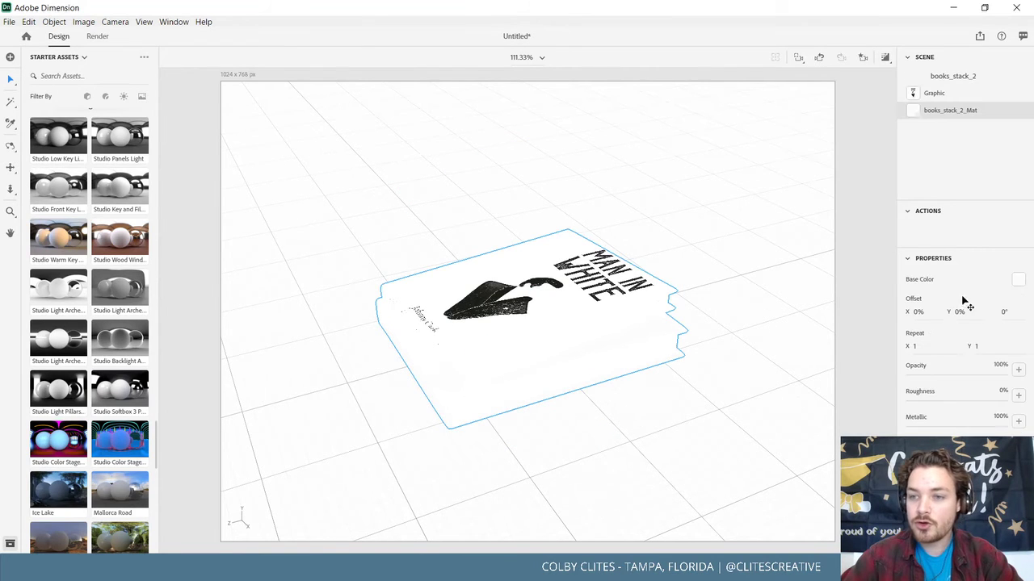
{"action": "left_click", "coordinate": [1018, 280]}
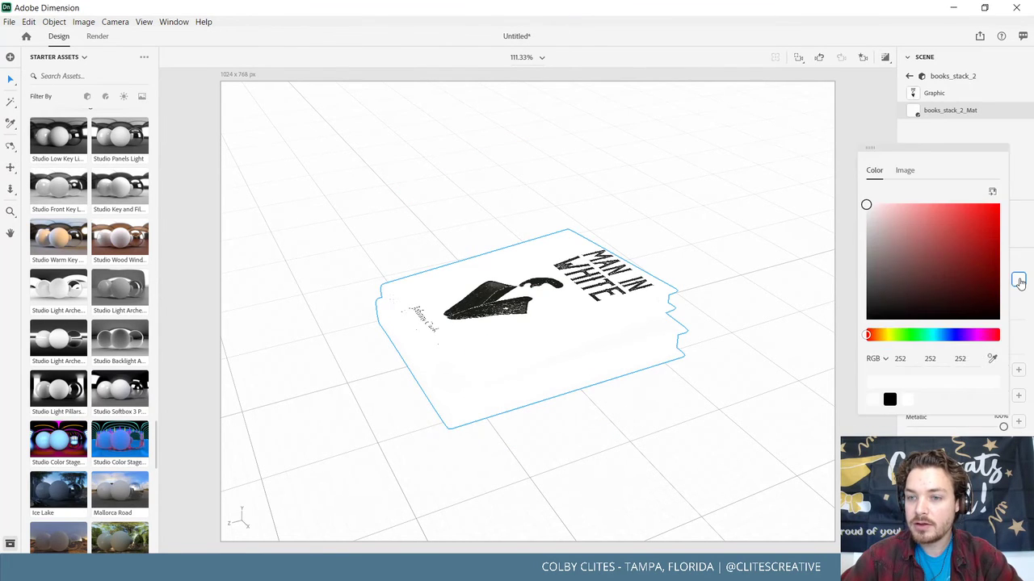
{"action": "left_click", "coordinate": [868, 237]}
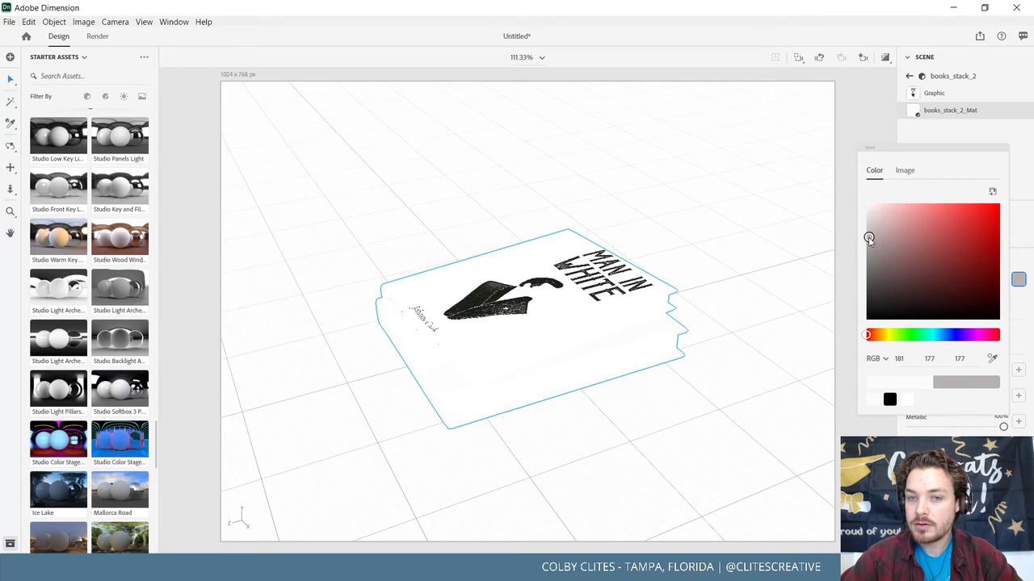
{"action": "left_click", "coordinate": [708, 239]}
Rotate the Man In White decal to -56° and shift it to align with the upper book's cover.
{"action": "left_click_drag", "start_coordinate": [614, 484], "coordinate": [634, 491]}
{"action": "left_click", "coordinate": [584, 328]}
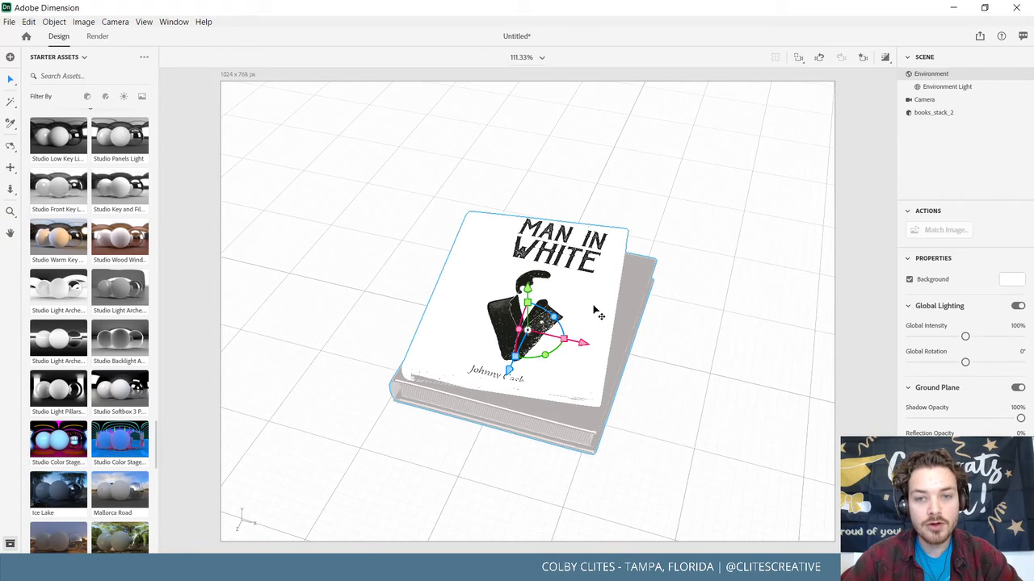
{"action": "left_click", "coordinate": [597, 311]}
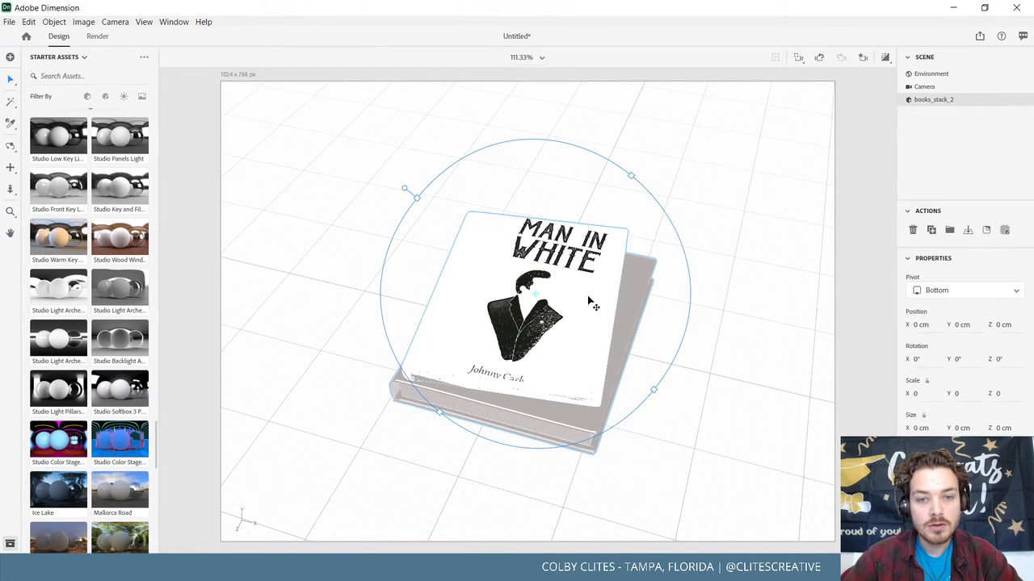
{"action": "double_click", "coordinate": [590, 303]}
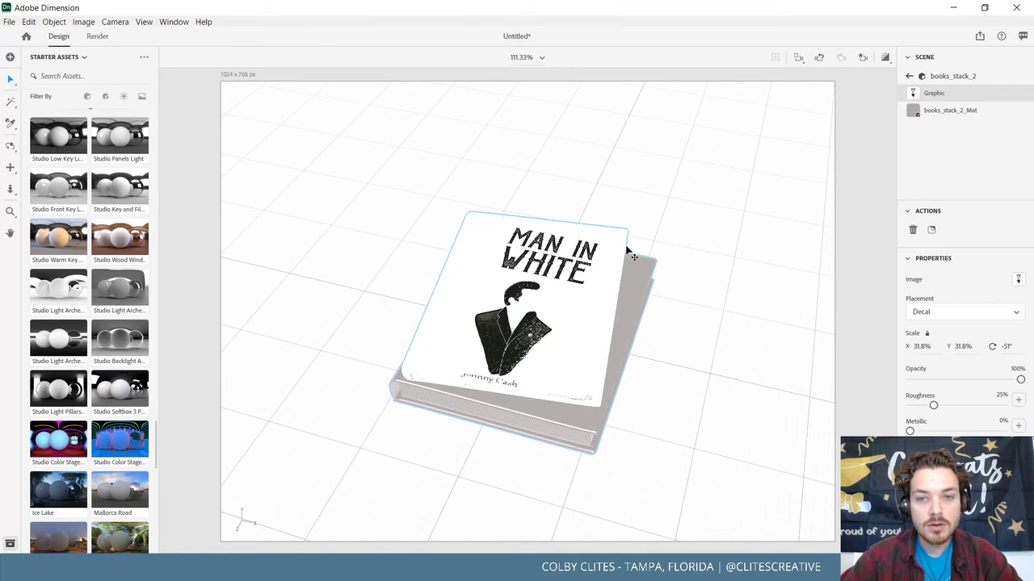
{"action": "mouse_move", "coordinate": [626, 251]}
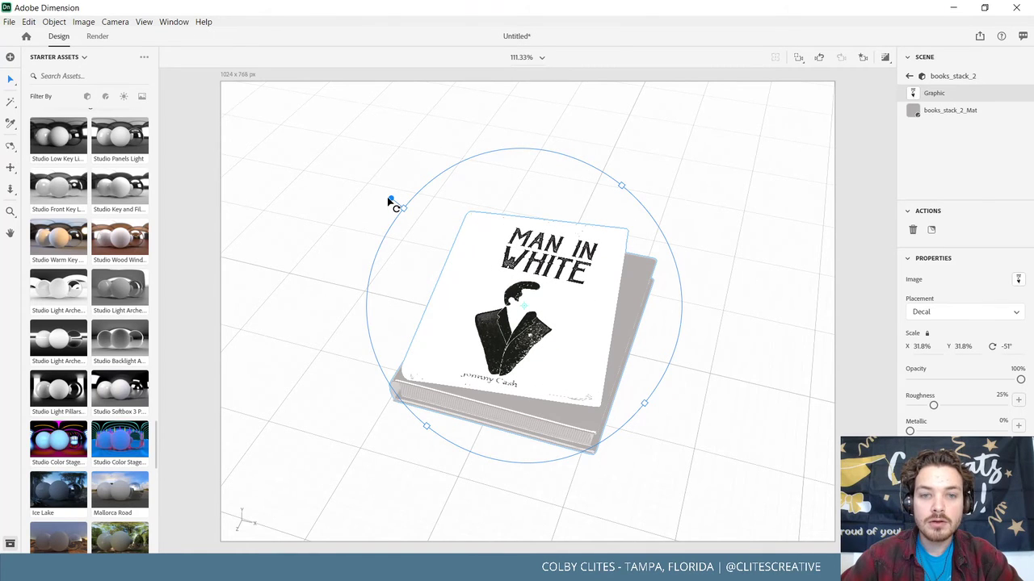
{"action": "left_click_drag", "start_coordinate": [390, 200], "coordinate": [382, 211]}
{"action": "left_click_drag", "start_coordinate": [521, 339], "coordinate": [527, 342]}
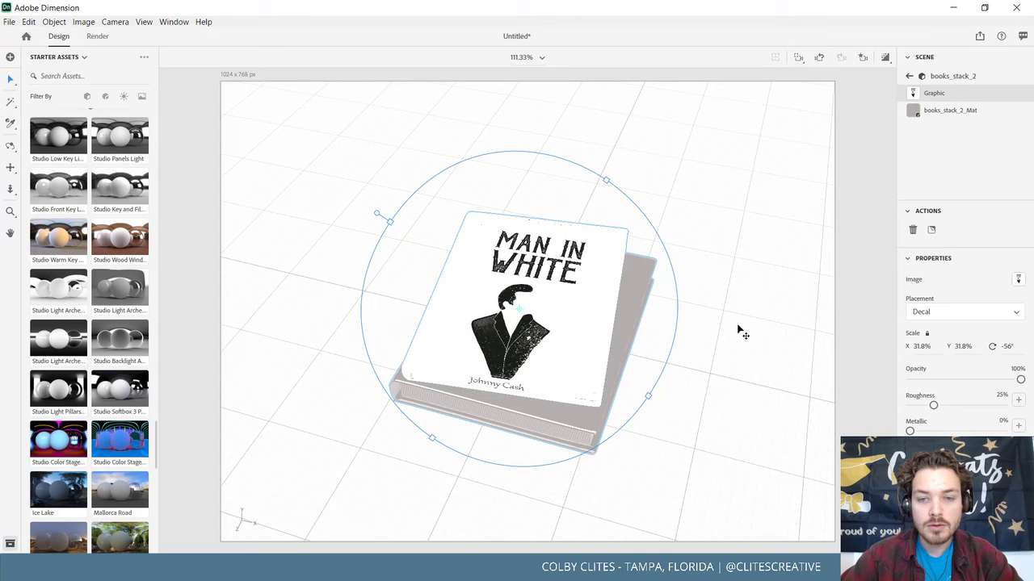
{"action": "left_click", "coordinate": [344, 381]}
Scale the Man In White decal down to 26.9% and reposition it so the full artwork fits on the cover.
{"action": "right_click_drag", "start_coordinate": [584, 351], "coordinate": [565, 331]}
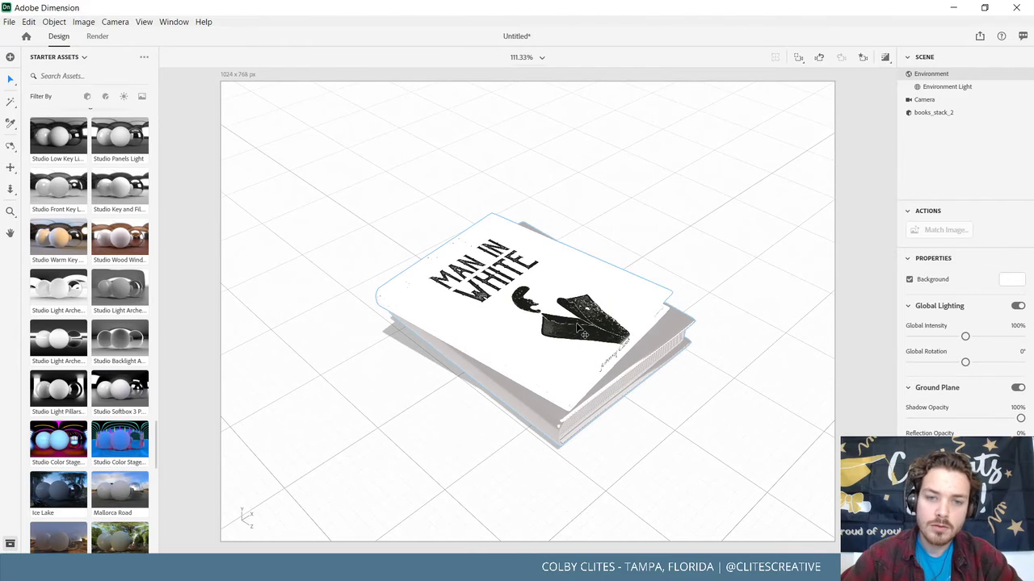
{"action": "left_click", "coordinate": [570, 357]}
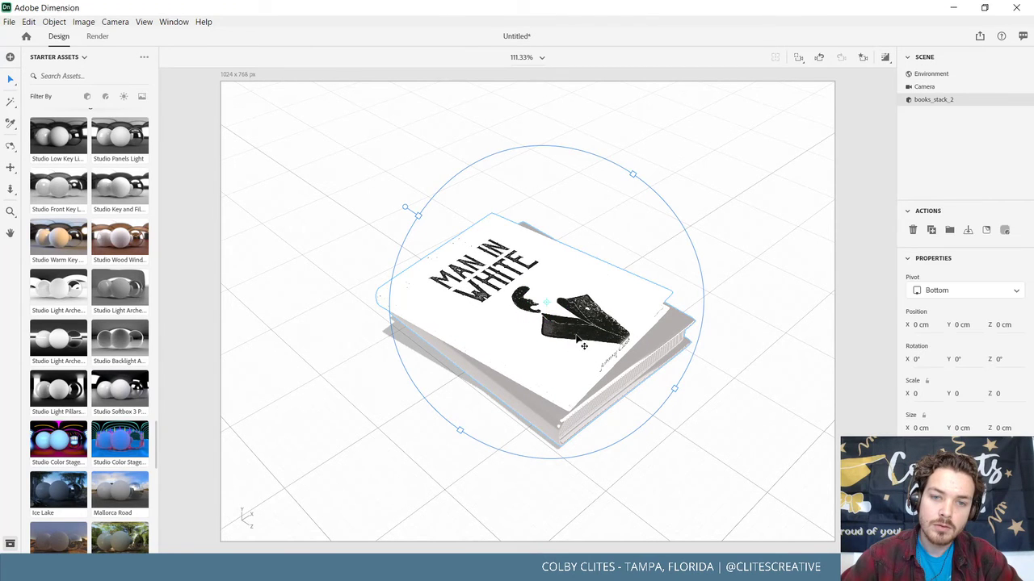
{"action": "left_click_drag", "start_coordinate": [562, 341], "coordinate": [535, 334]}
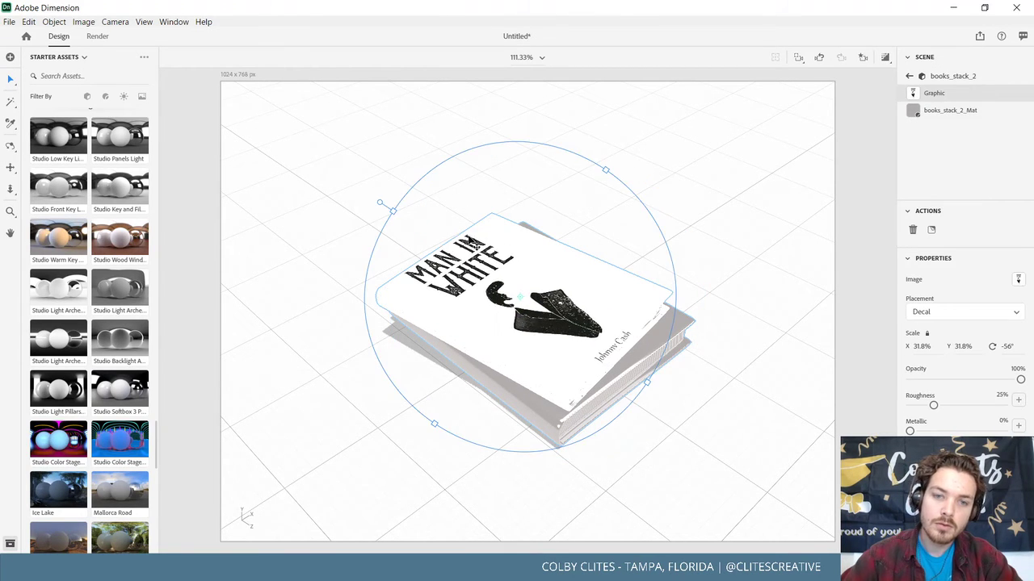
{"action": "left_click_drag", "start_coordinate": [483, 149], "coordinate": [489, 173]}
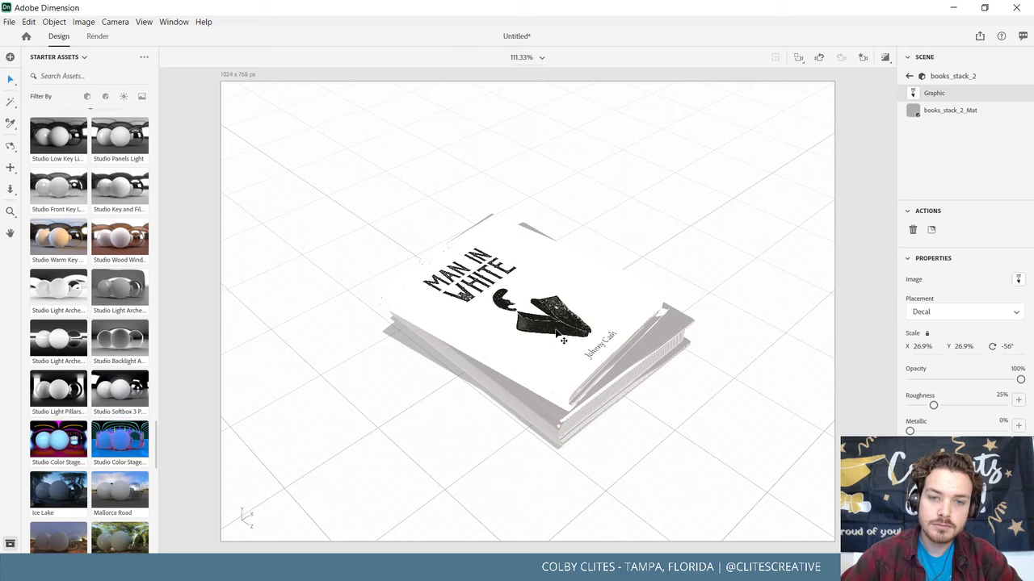
{"action": "left_click_drag", "start_coordinate": [556, 332], "coordinate": [552, 326]}
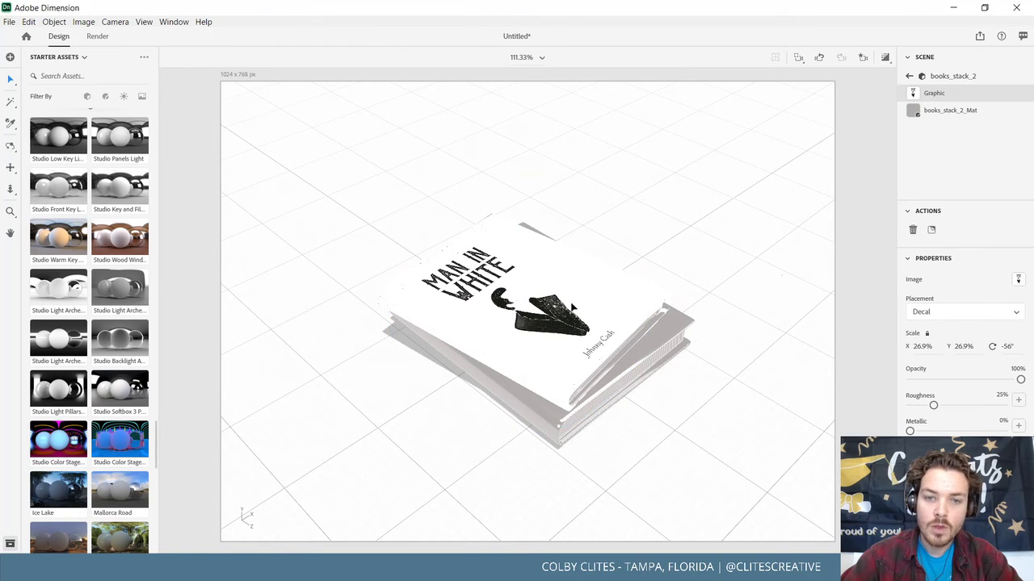
{"action": "key", "text": "Escape"}
{"action": "left_click", "coordinate": [519, 301]}
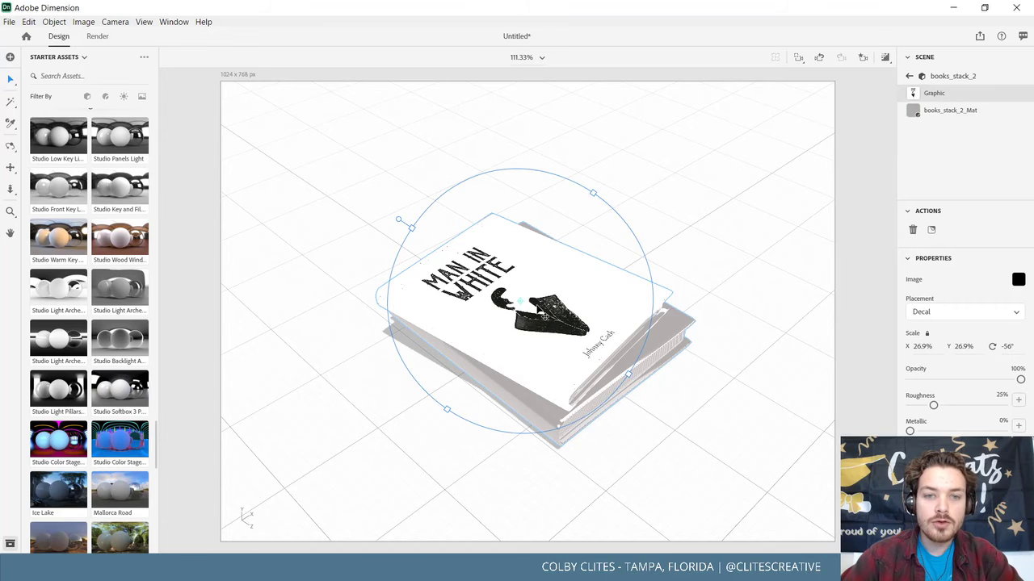
Shift the Man In White decal slightly down the upper book's cover and rotate it to -58°.
{"action": "left_click_drag", "start_coordinate": [537, 308], "coordinate": [539, 311]}
{"action": "left_click_drag", "start_coordinate": [540, 315], "coordinate": [539, 322]}
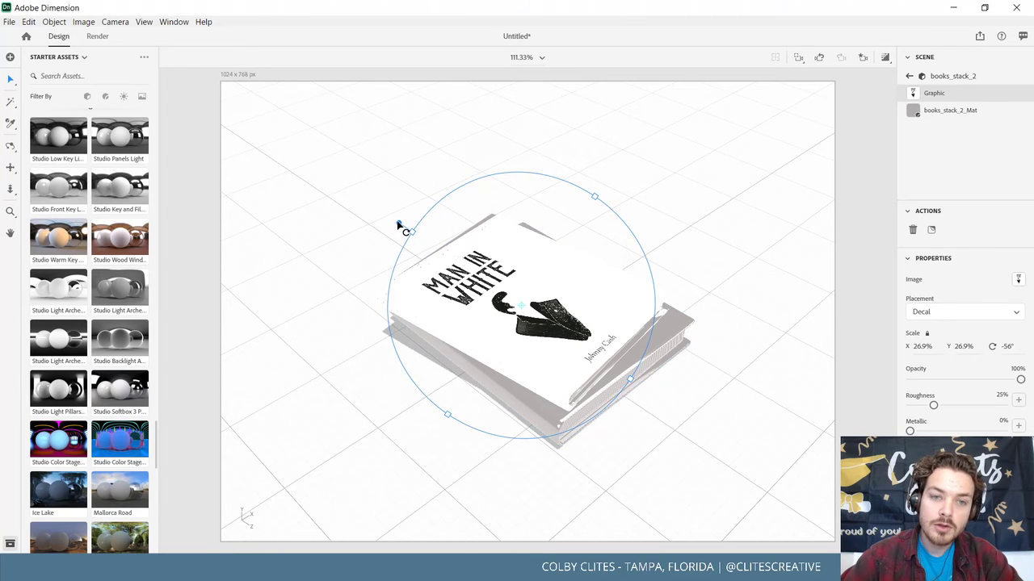
{"action": "left_click_drag", "start_coordinate": [397, 221], "coordinate": [396, 230]}
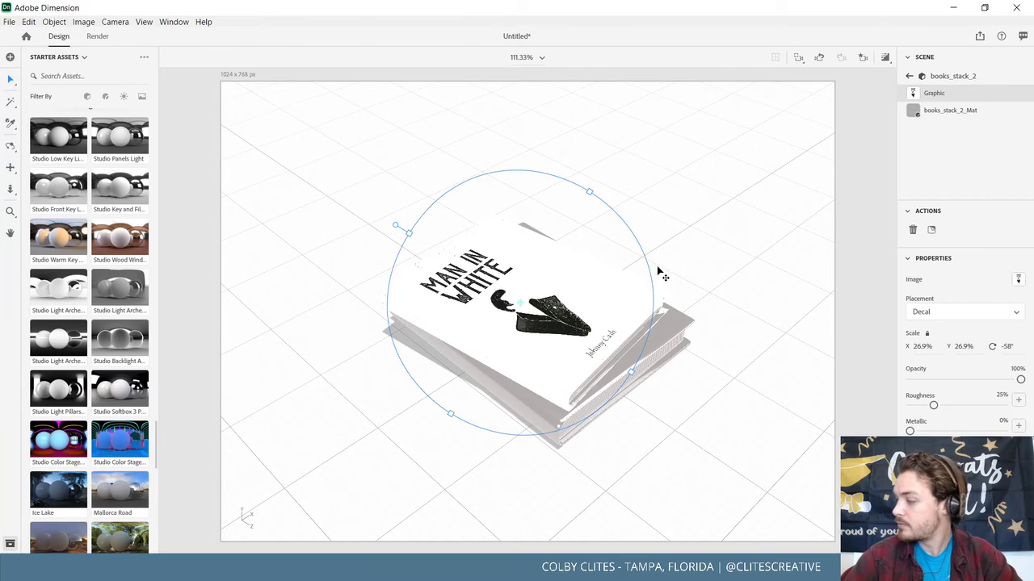
{"action": "left_click", "coordinate": [700, 234]}
Apply the light wooden Table image from the starter assets as the scene background.
{"action": "right_click_drag", "start_coordinate": [518, 483], "coordinate": [292, 330]}
{"action": "scroll", "coordinate": [114, 277], "scroll_direction": "up", "scroll_amount": 15}
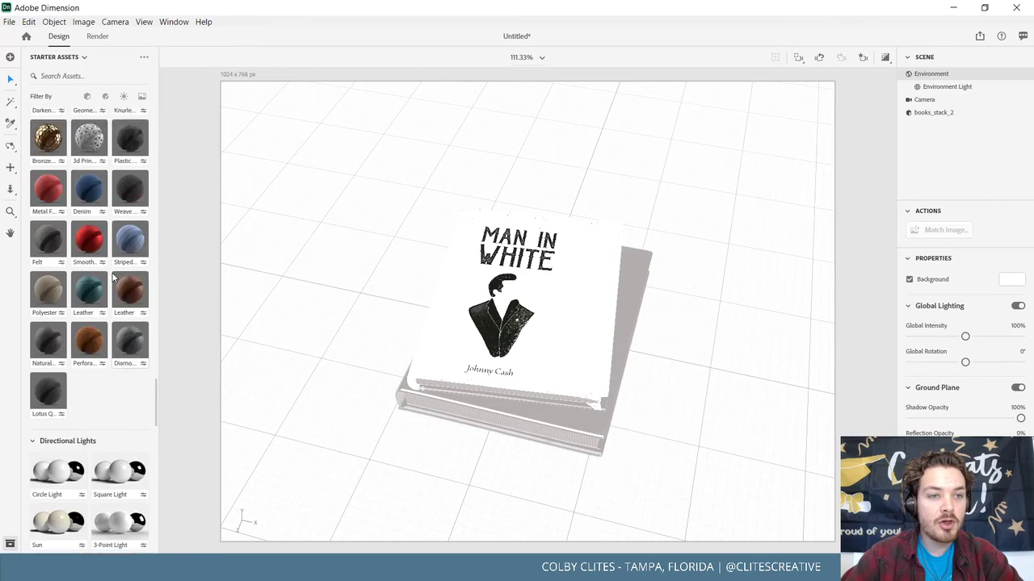
{"action": "scroll", "coordinate": [113, 277], "scroll_direction": "down", "scroll_amount": 12}
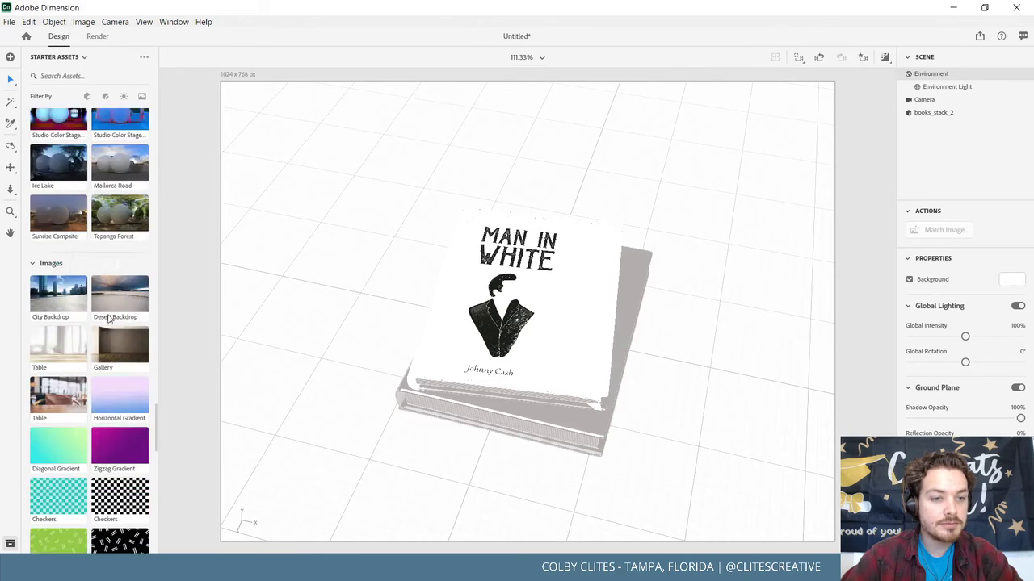
{"action": "scroll", "coordinate": [116, 329], "scroll_direction": "up", "scroll_amount": 3}
{"action": "scroll", "coordinate": [115, 329], "scroll_direction": "down", "scroll_amount": 3}
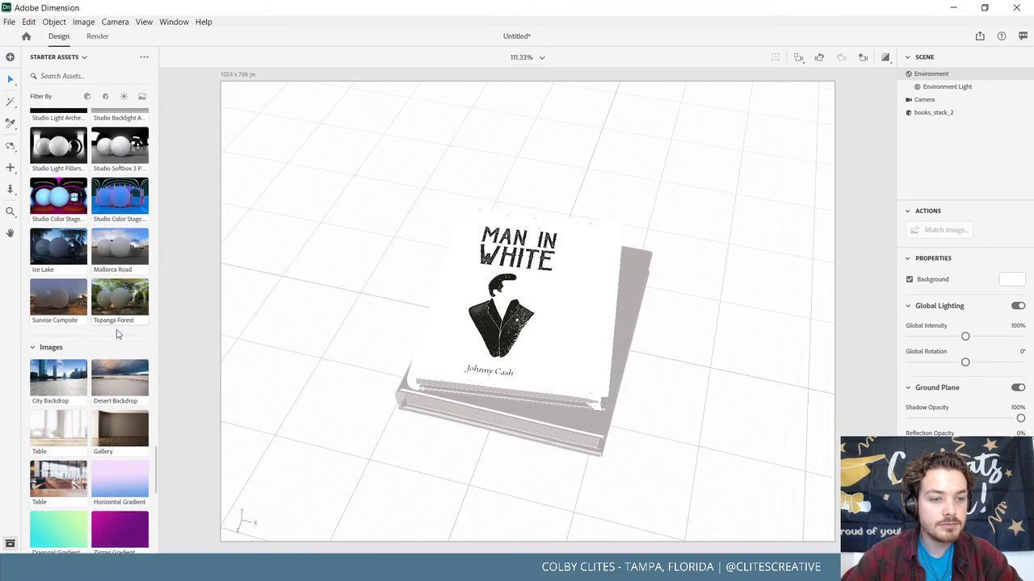
{"action": "left_click", "coordinate": [61, 351]}
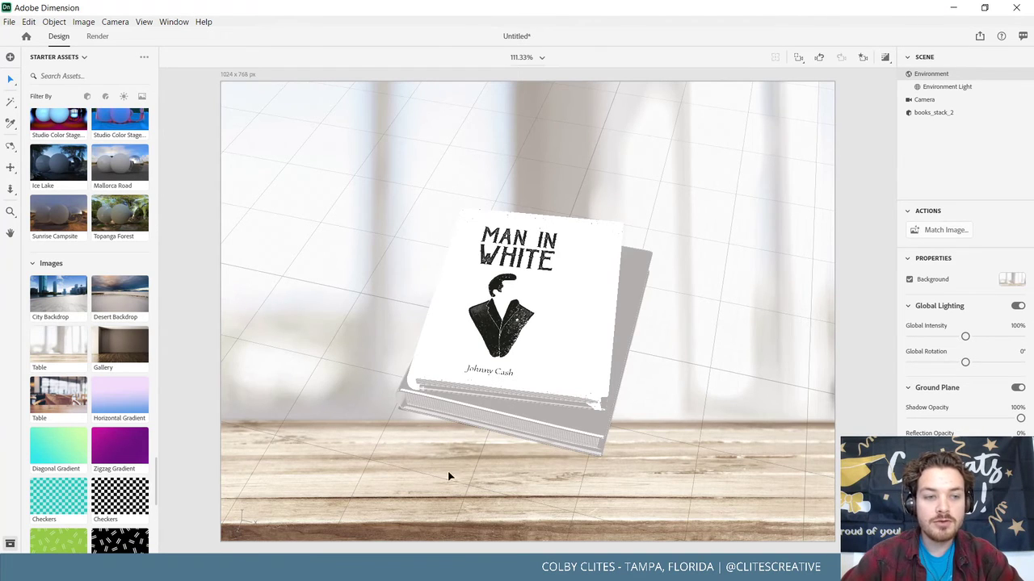
Match the scene to the background image, resizing the canvas to Image Aspect Ratio, creating Multiple Lights and matching the camera perspective.
{"action": "left_click", "coordinate": [958, 232]}
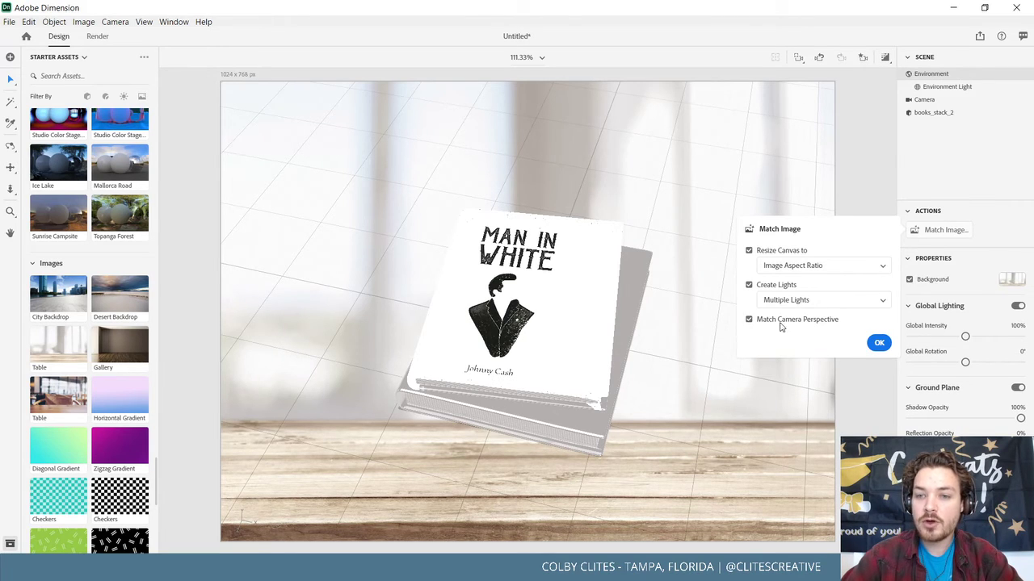
{"action": "left_click", "coordinate": [879, 345]}
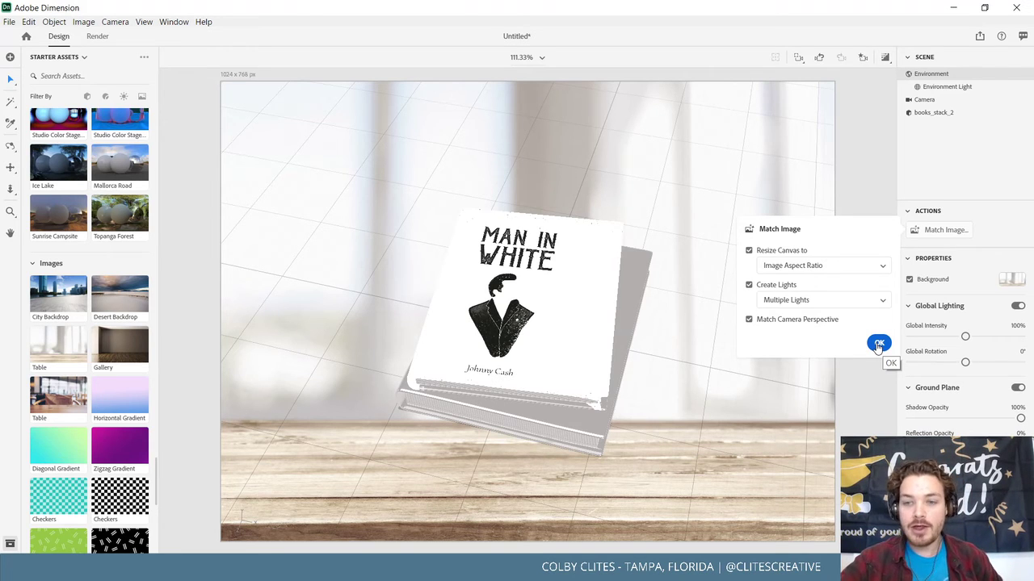
{"action": "left_click", "coordinate": [879, 345]}
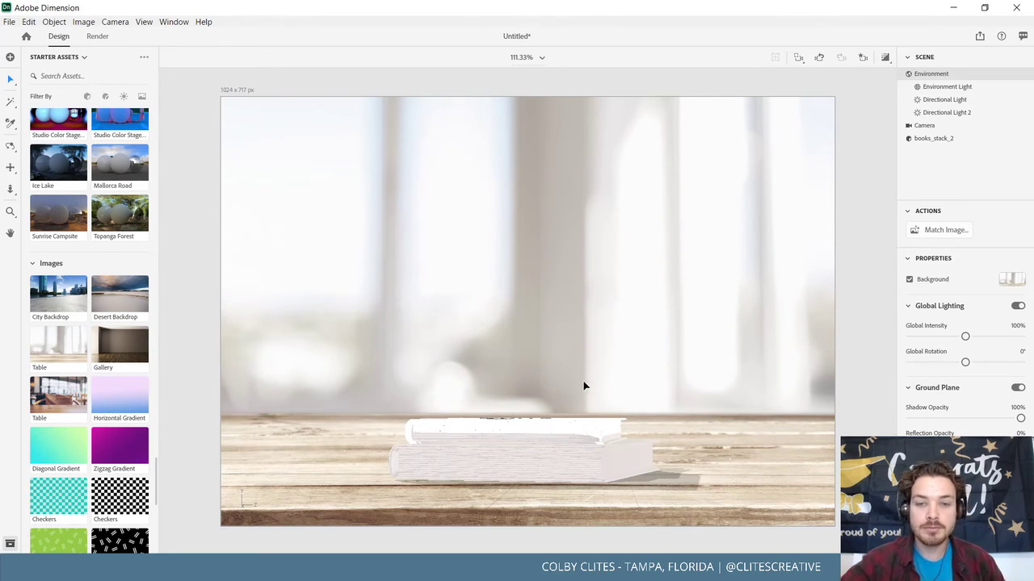
Import the dark table photo CD732905-7FA5-424B-992F-D433344CE161 from the Downloads folder as the background image.
{"action": "scroll", "coordinate": [123, 386], "scroll_direction": "down", "scroll_amount": 5}
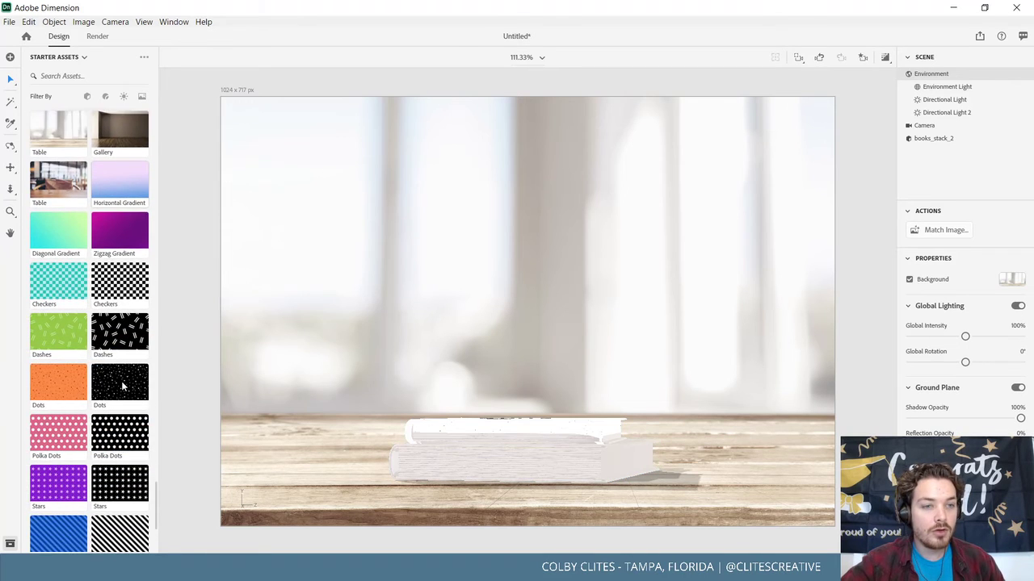
{"action": "scroll", "coordinate": [123, 386], "scroll_direction": "down", "scroll_amount": 3}
{"action": "scroll", "coordinate": [121, 363], "scroll_direction": "up", "scroll_amount": 10}
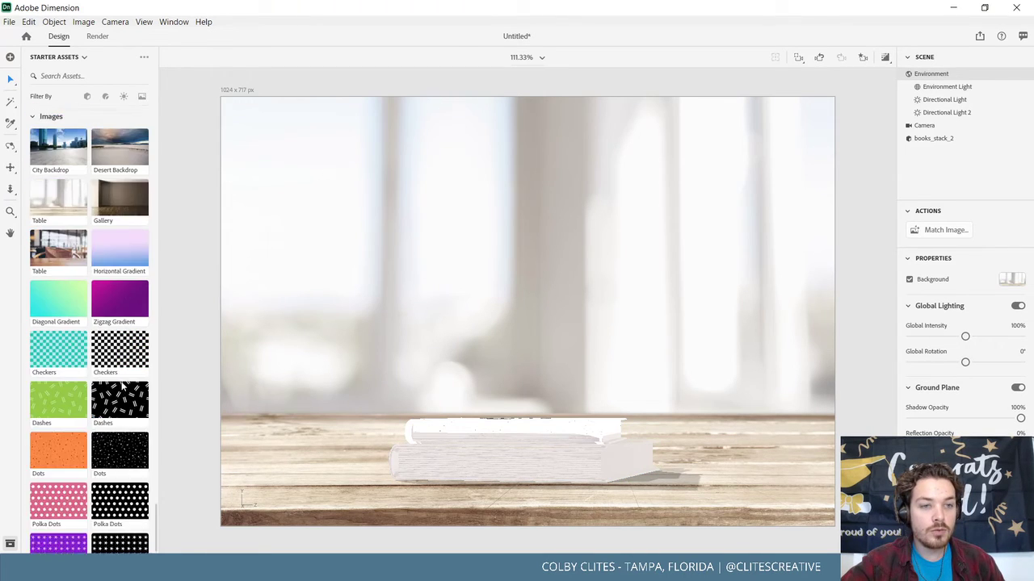
{"action": "left_click", "coordinate": [9, 22]}
{"action": "mouse_move", "coordinate": [76, 188]}
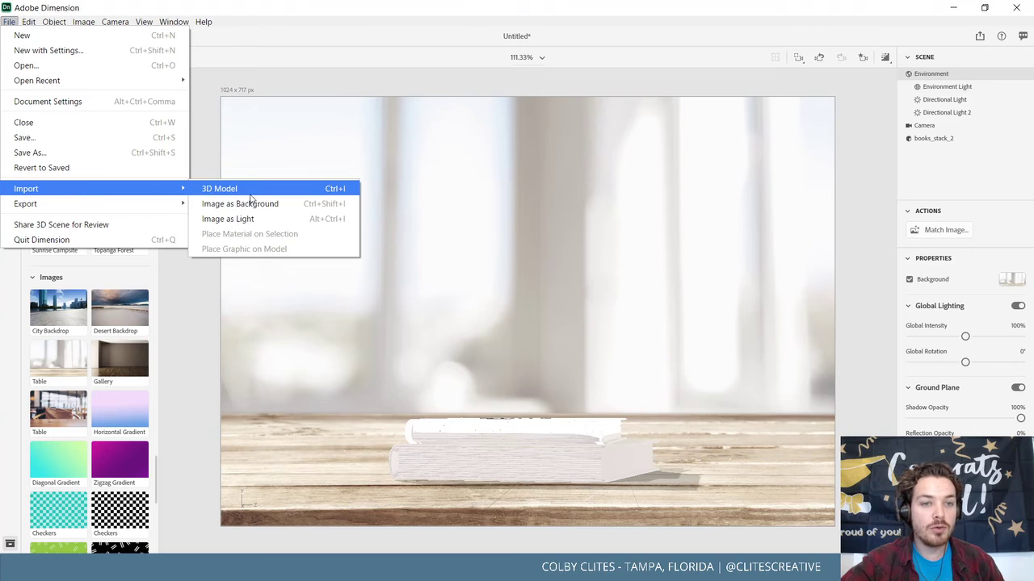
{"action": "left_click", "coordinate": [253, 203]}
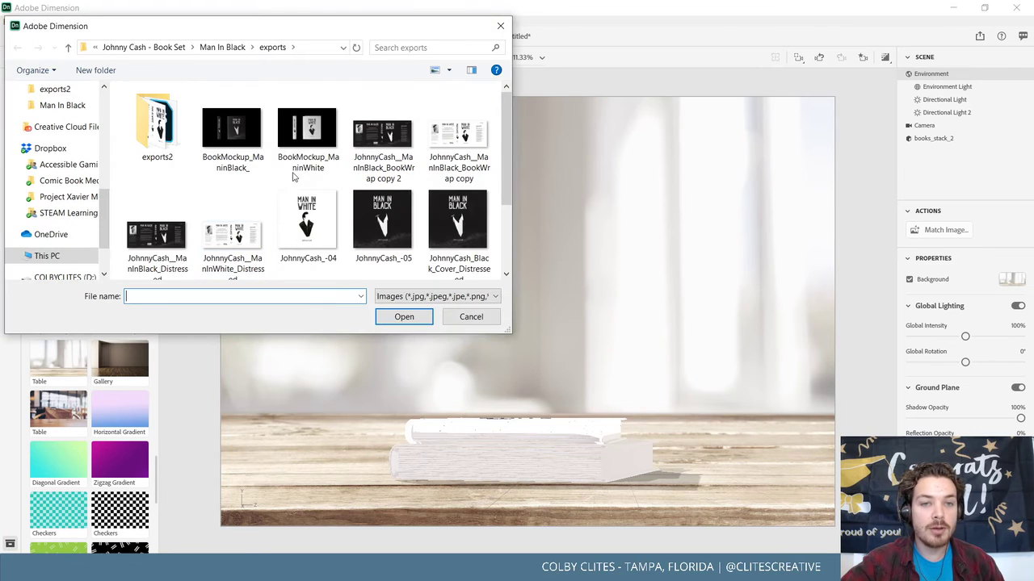
{"action": "scroll", "coordinate": [73, 165], "scroll_direction": "up", "scroll_amount": 6}
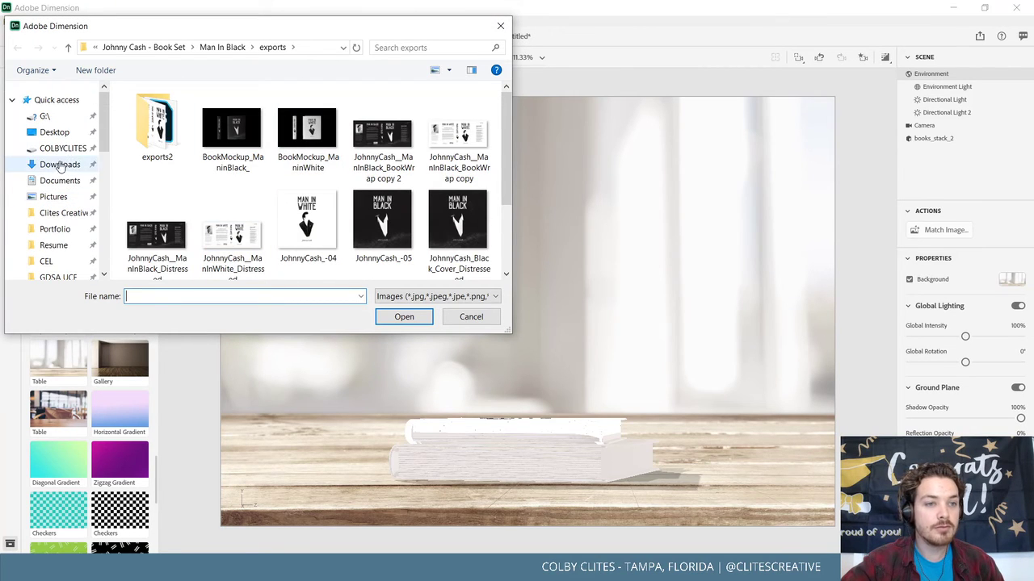
{"action": "left_click", "coordinate": [61, 165]}
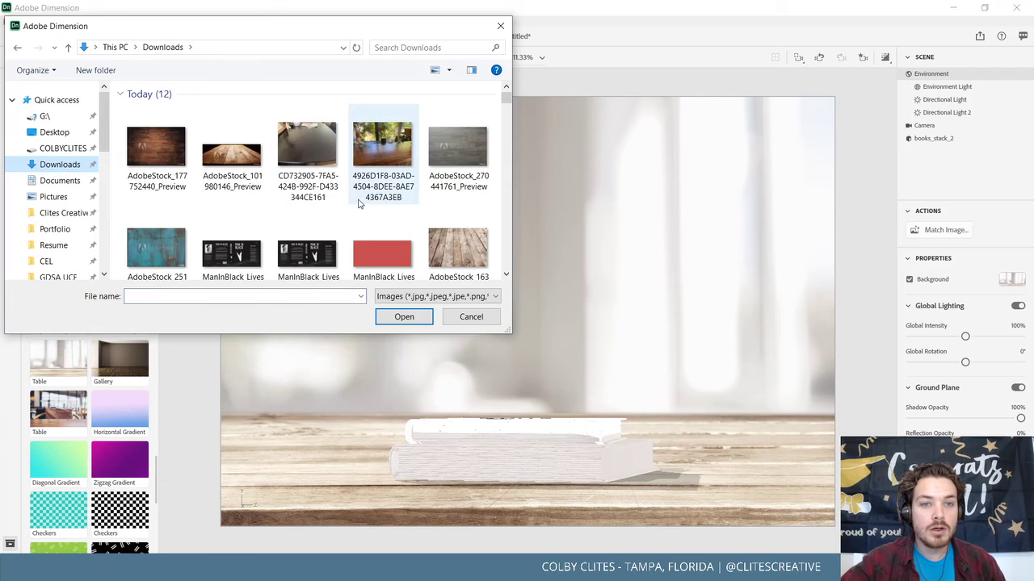
{"action": "scroll", "coordinate": [359, 204], "scroll_direction": "down", "scroll_amount": 1}
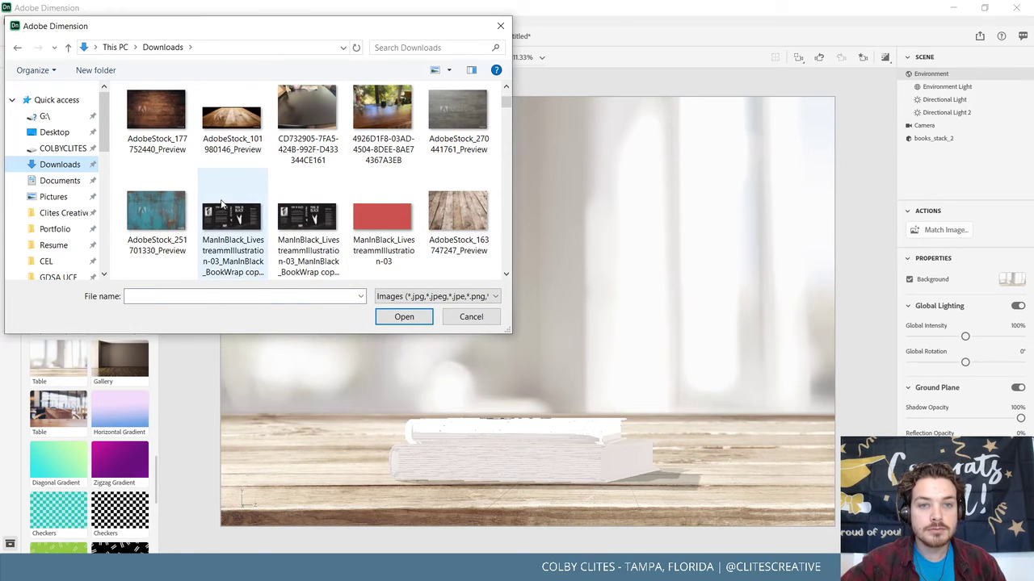
{"action": "scroll", "coordinate": [174, 194], "scroll_direction": "down", "scroll_amount": 3}
{"action": "scroll", "coordinate": [286, 217], "scroll_direction": "up", "scroll_amount": 3}
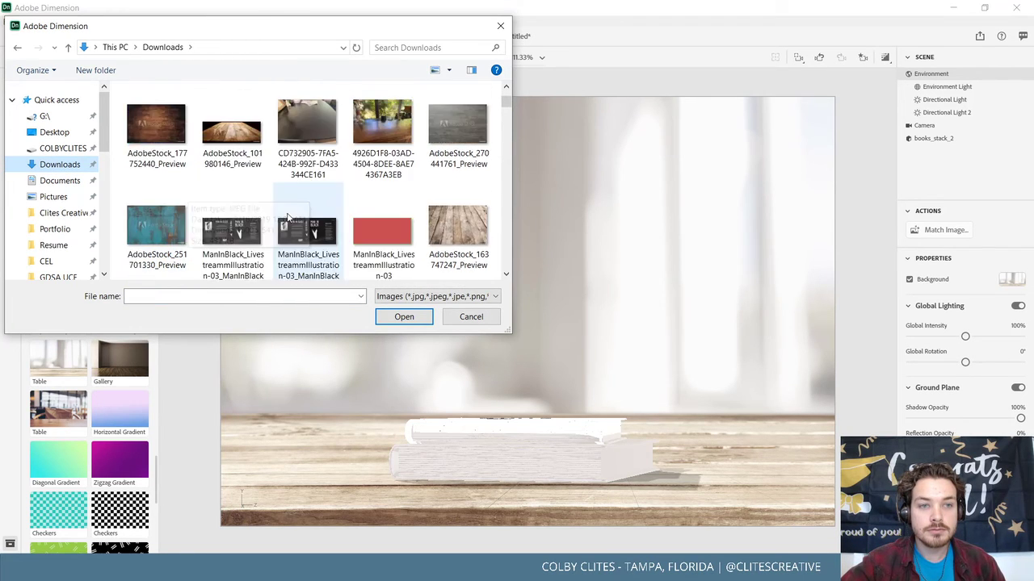
{"action": "left_click", "coordinate": [307, 129]}
{"action": "left_click", "coordinate": [402, 318]}
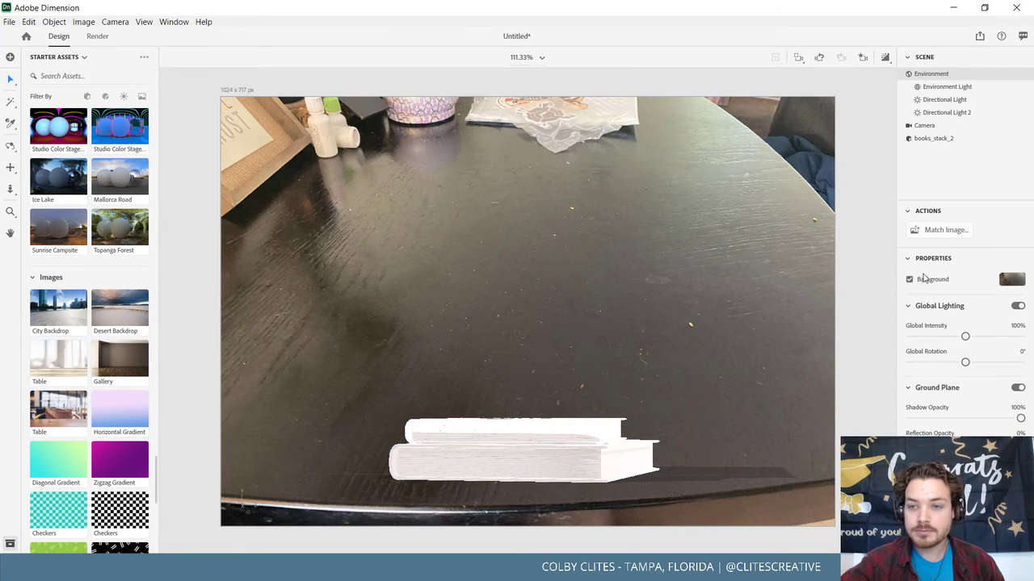
Adjust the camera so the book stack sits diagonally in the middle of the dark table, with its cover seen from above.
{"action": "left_click", "coordinate": [941, 237]}
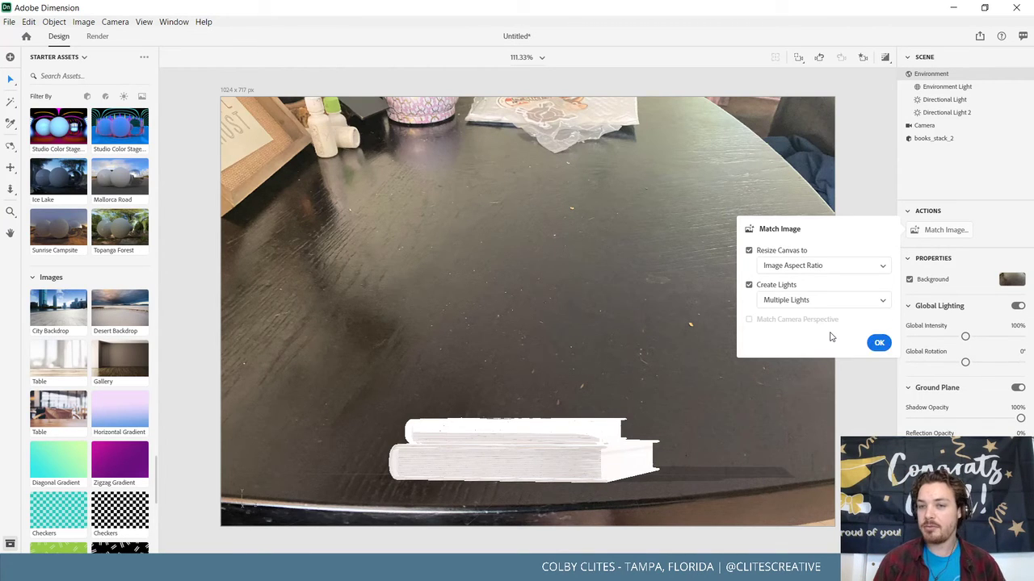
{"action": "left_click", "coordinate": [836, 194]}
{"action": "middle_click_drag", "start_coordinate": [587, 427], "coordinate": [608, 443]}
{"action": "middle_click_drag", "start_coordinate": [587, 362], "coordinate": [576, 318]}
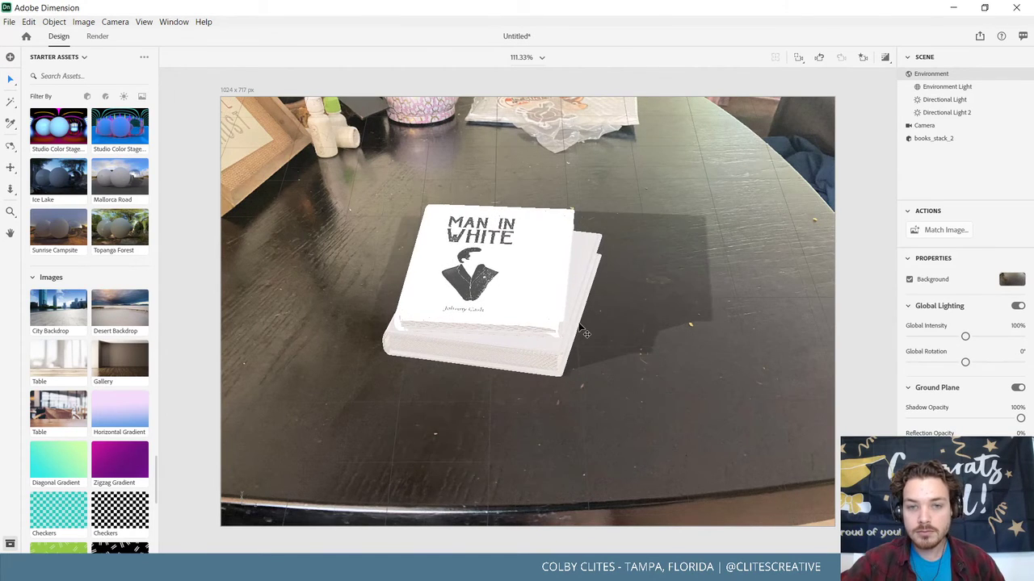
{"action": "scroll", "coordinate": [578, 327], "scroll_direction": "up", "scroll_amount": 5}
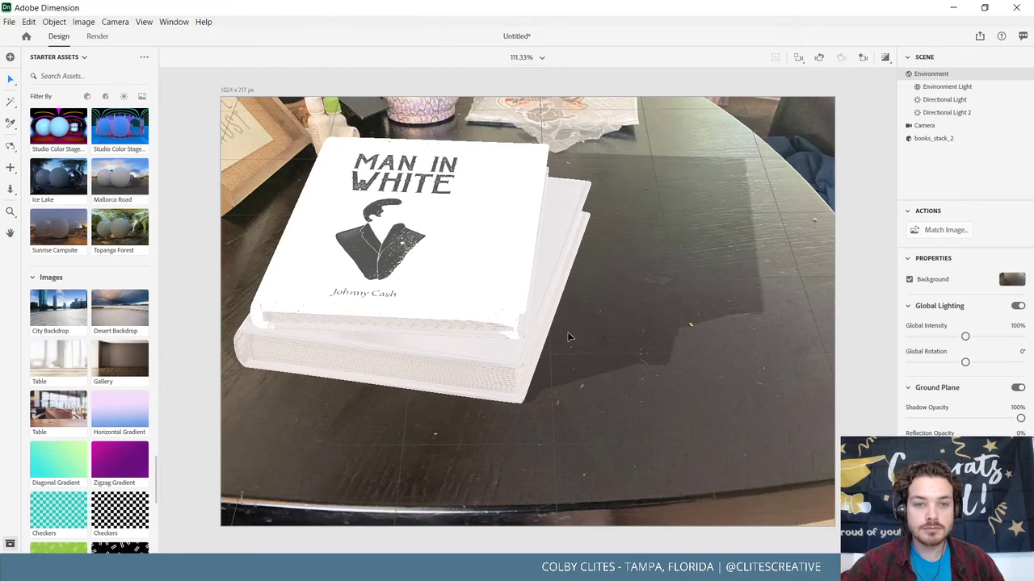
{"action": "scroll", "coordinate": [577, 388], "scroll_direction": "down", "scroll_amount": 2}
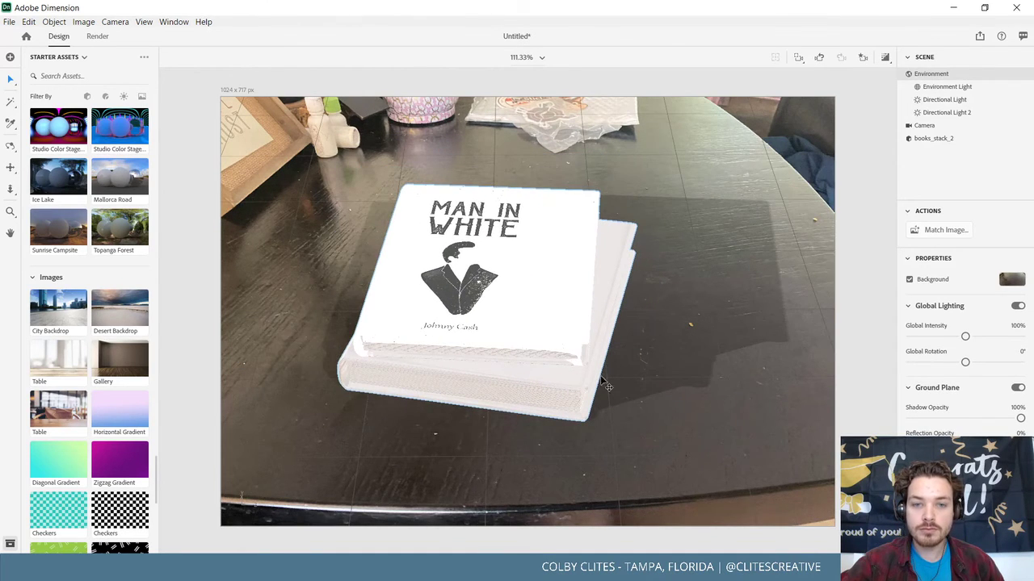
{"action": "middle_click_drag", "start_coordinate": [577, 387], "coordinate": [693, 387]}
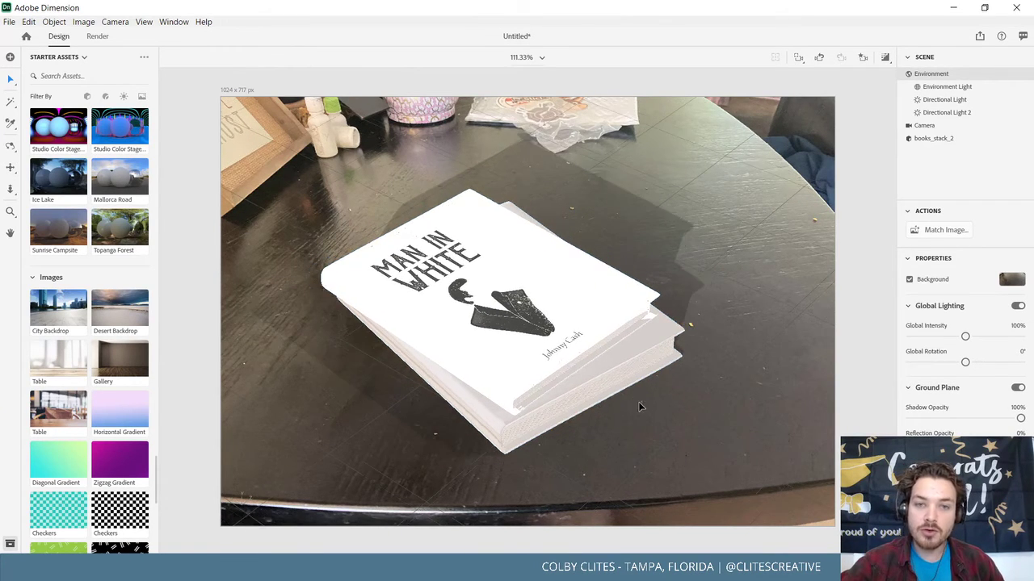
{"action": "left_click_drag", "start_coordinate": [594, 389], "coordinate": [758, 335]}
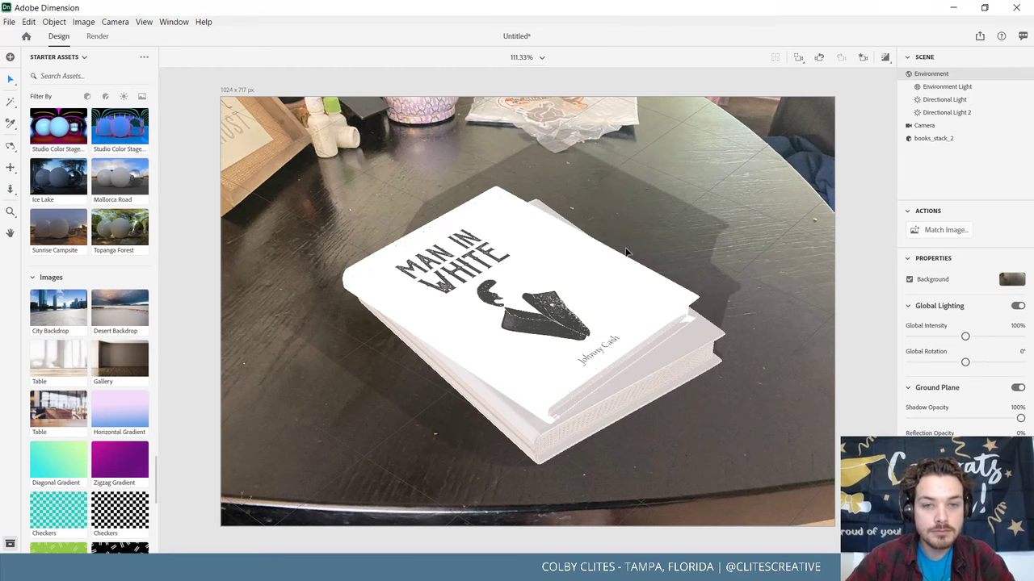
{"action": "left_click_drag", "start_coordinate": [636, 247], "coordinate": [604, 272]}
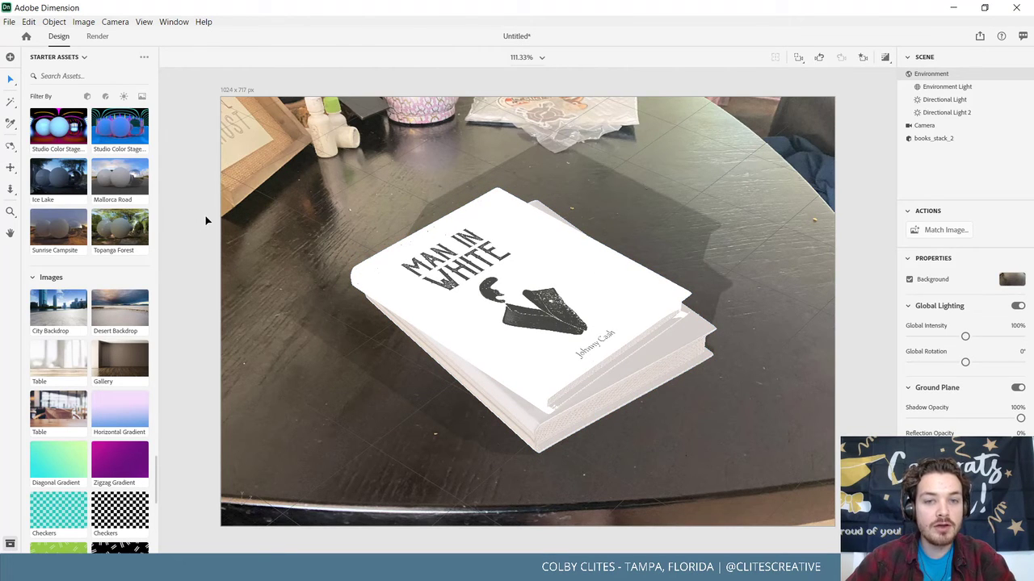
Save the scene as ManInWhite in the Johnny Cash - Book Set folder.
{"action": "left_click", "coordinate": [176, 156]}
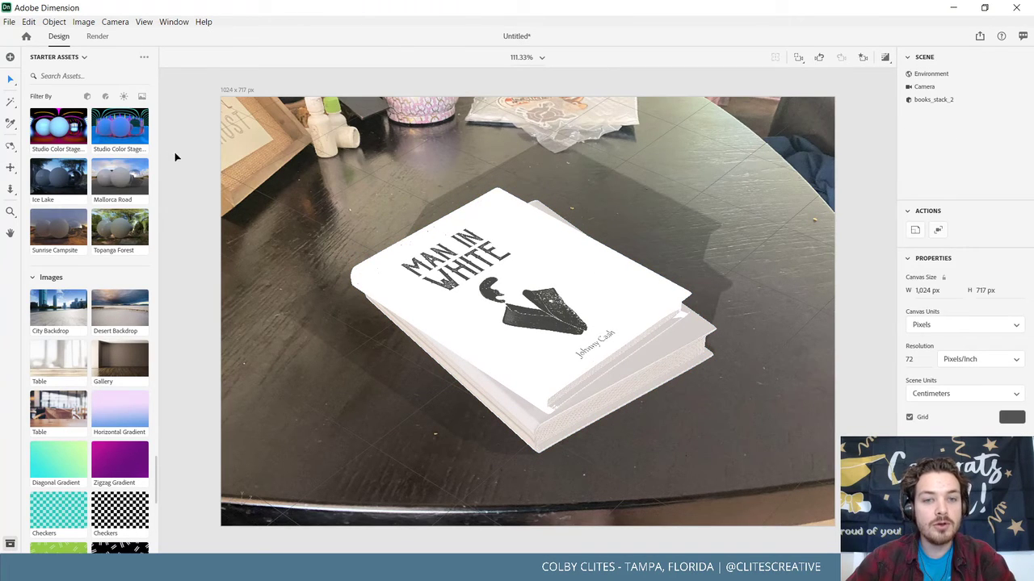
{"action": "left_click", "coordinate": [7, 24]}
{"action": "left_click", "coordinate": [52, 153]}
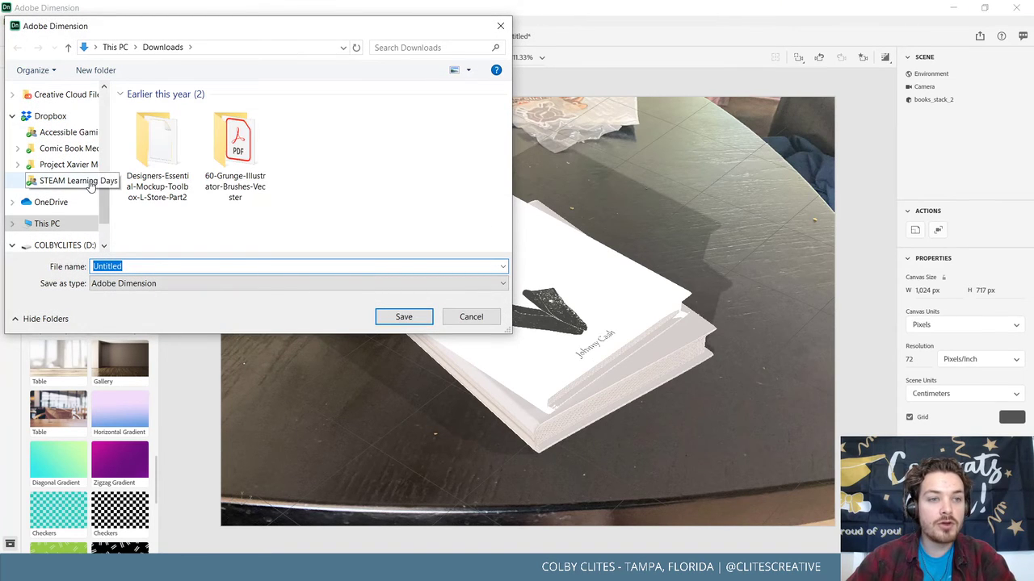
{"action": "scroll", "coordinate": [70, 202], "scroll_direction": "up", "scroll_amount": 5}
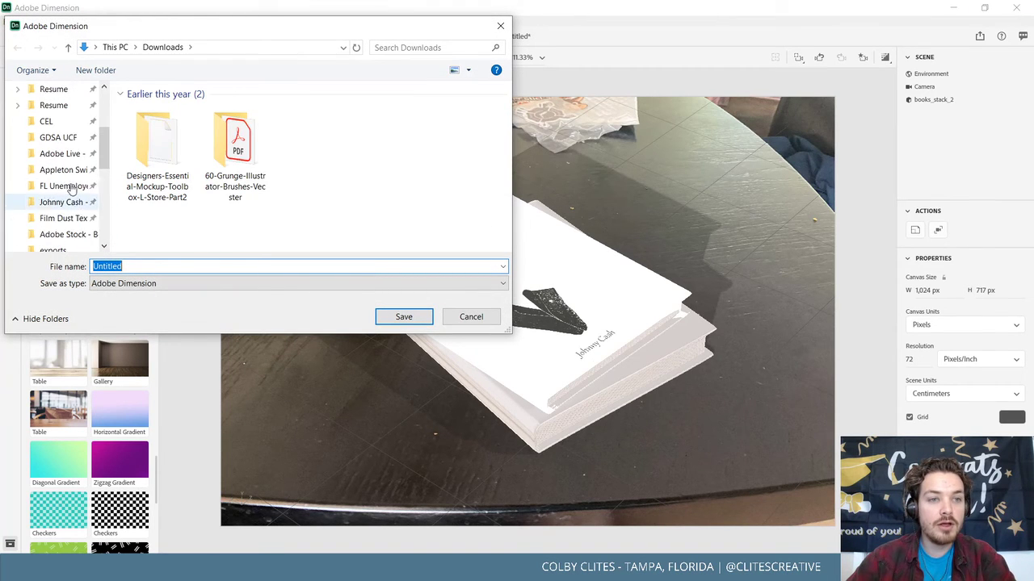
{"action": "double_click", "coordinate": [195, 267]}
{"action": "type", "text": "ManInWhite"}
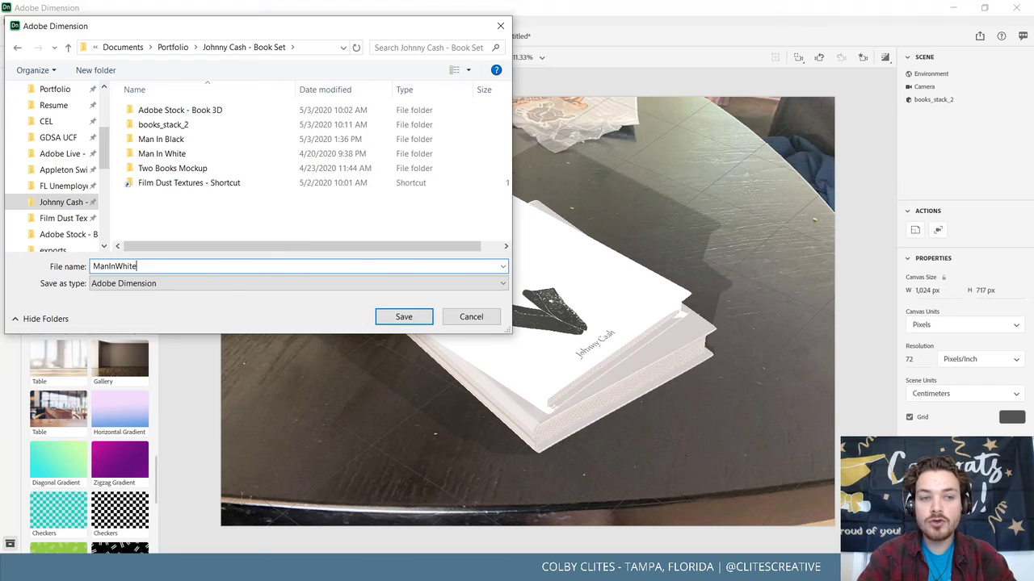
{"action": "key", "text": "Return"}
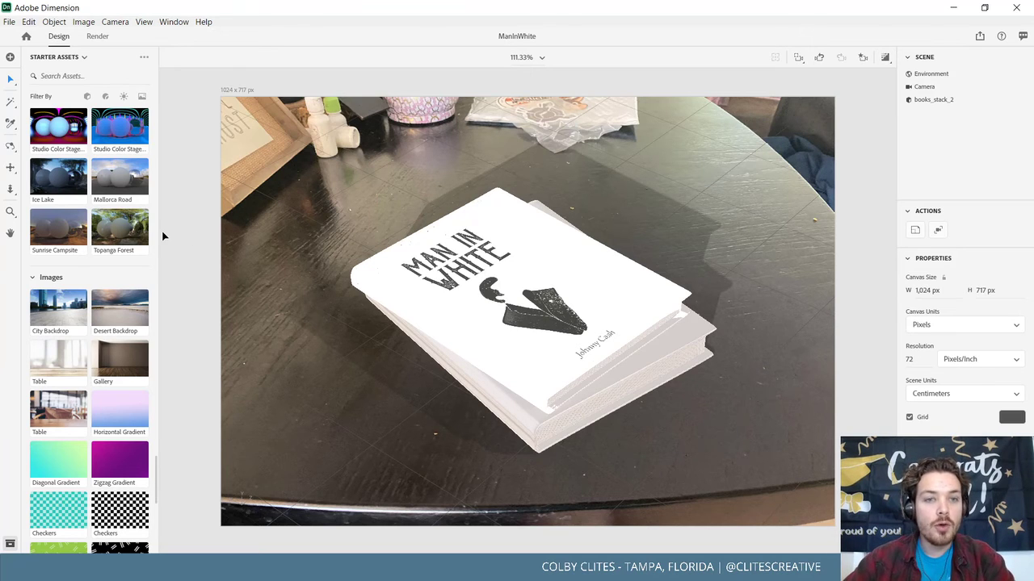
Close the saved ManInWhite scene and exit Adobe Dimension.
{"action": "left_click", "coordinate": [11, 23]}
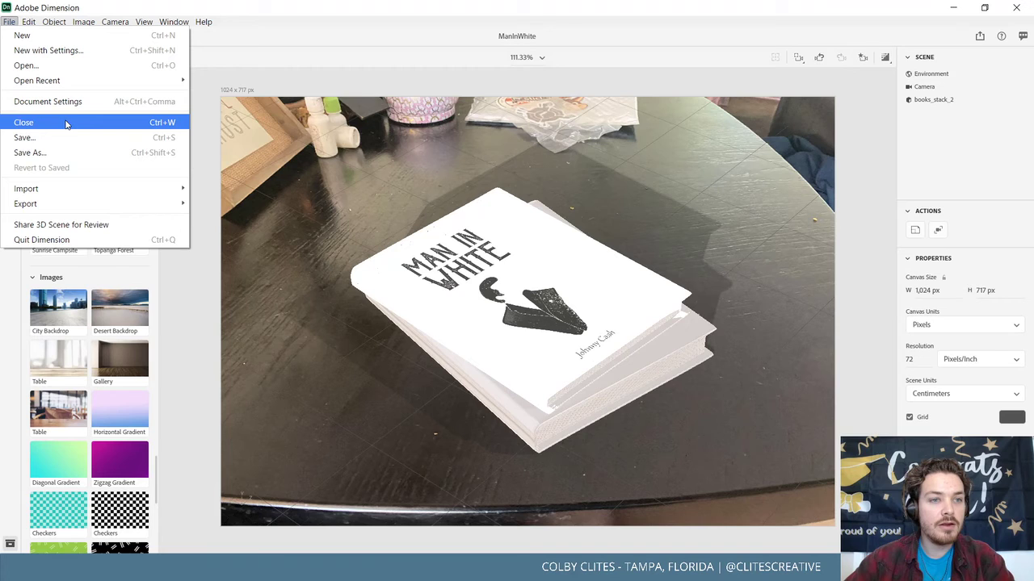
{"action": "key", "text": "Escape"}
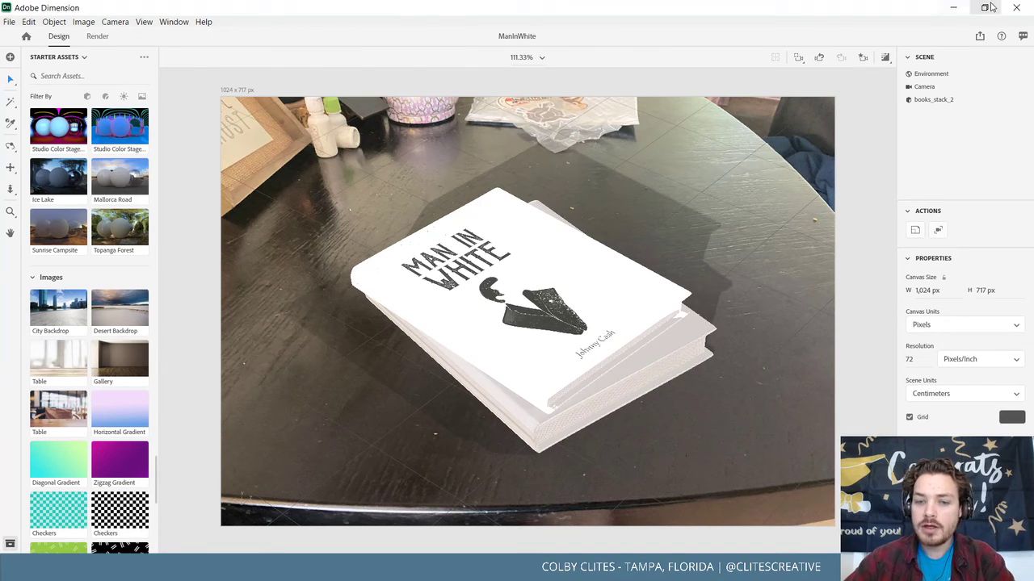
{"action": "left_click", "coordinate": [1016, 7]}
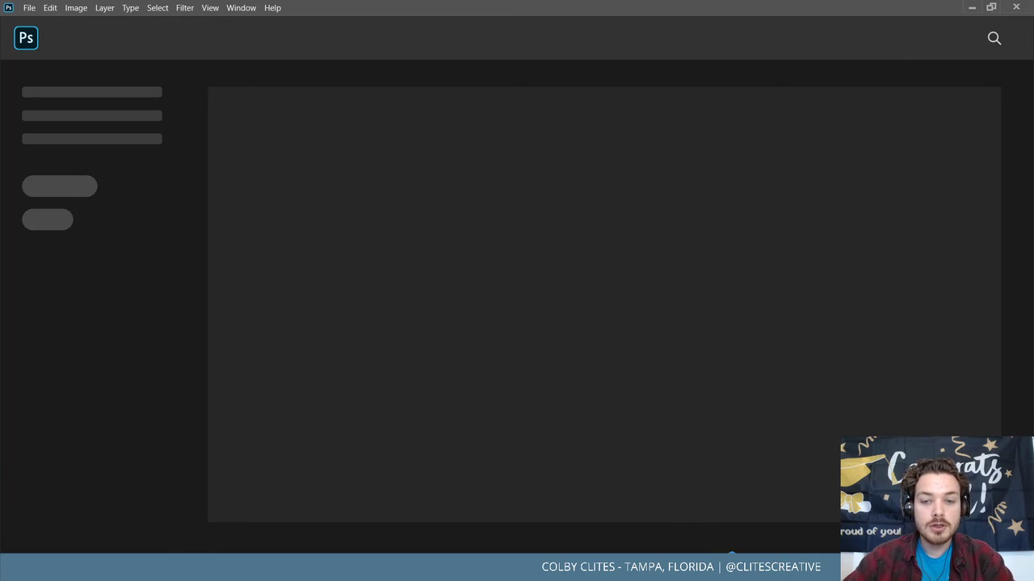
Switch to Photoshop and bring up the exports2 folder in File Explorer over it.
{"action": "mouse_move", "coordinate": [714, 571]}
{"action": "left_click", "coordinate": [713, 514]}
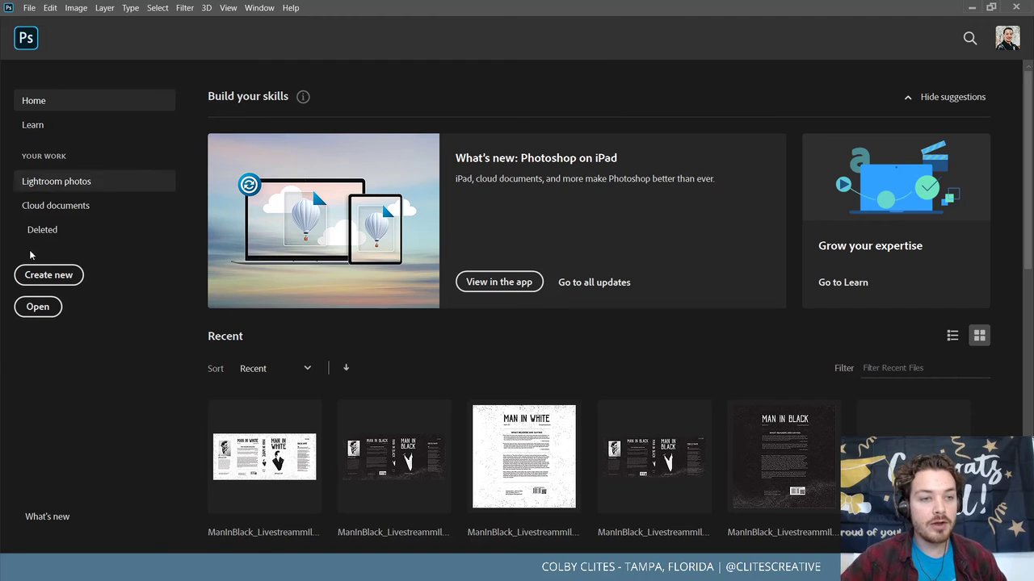
{"action": "key", "text": "alt+Tab"}
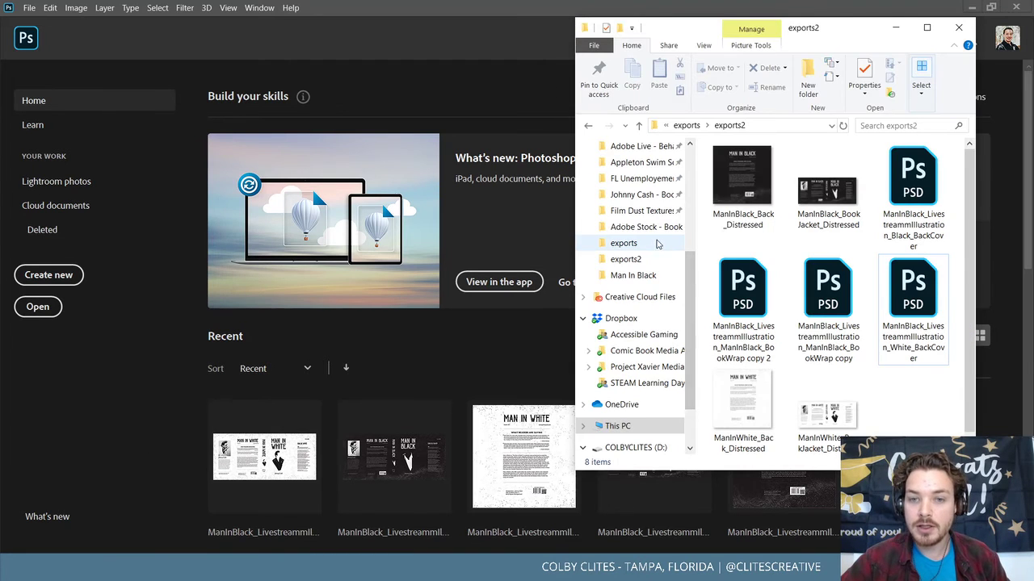
Open the BookSet_Mockup Photoshop file from the Johnny Cash - Book Set folder.
{"action": "left_click", "coordinate": [636, 195]}
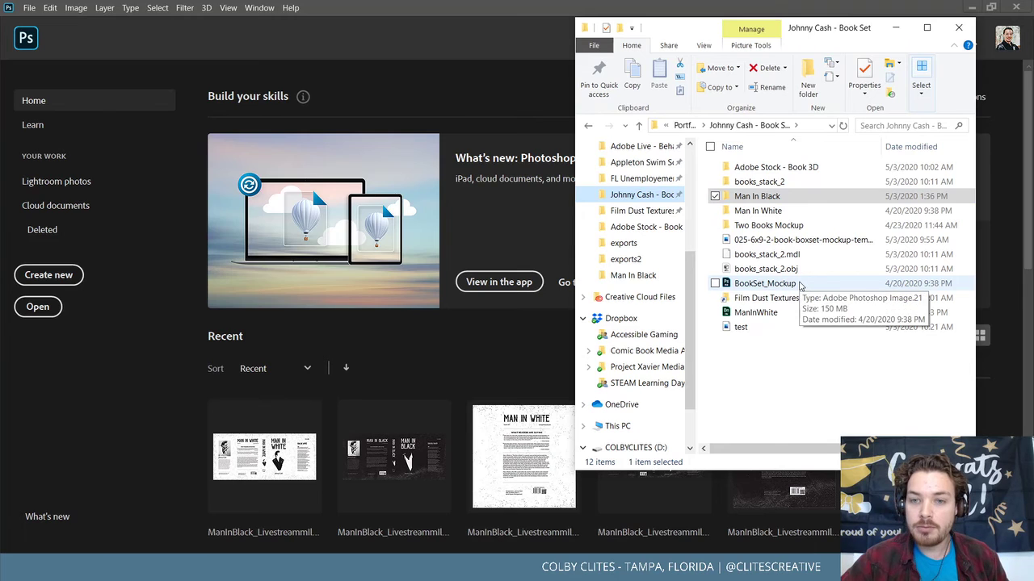
{"action": "left_click", "coordinate": [799, 284]}
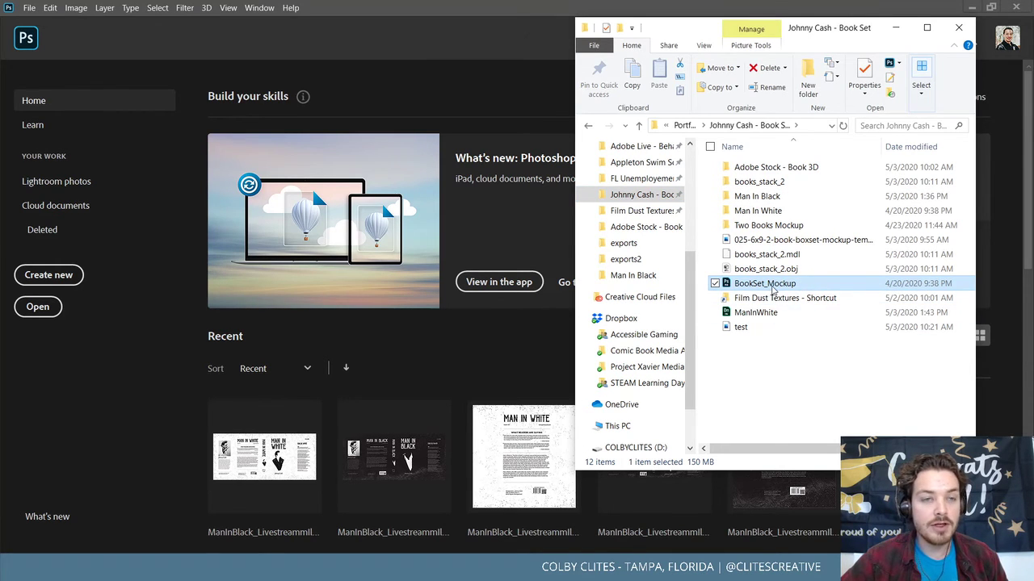
{"action": "double_click", "coordinate": [773, 284]}
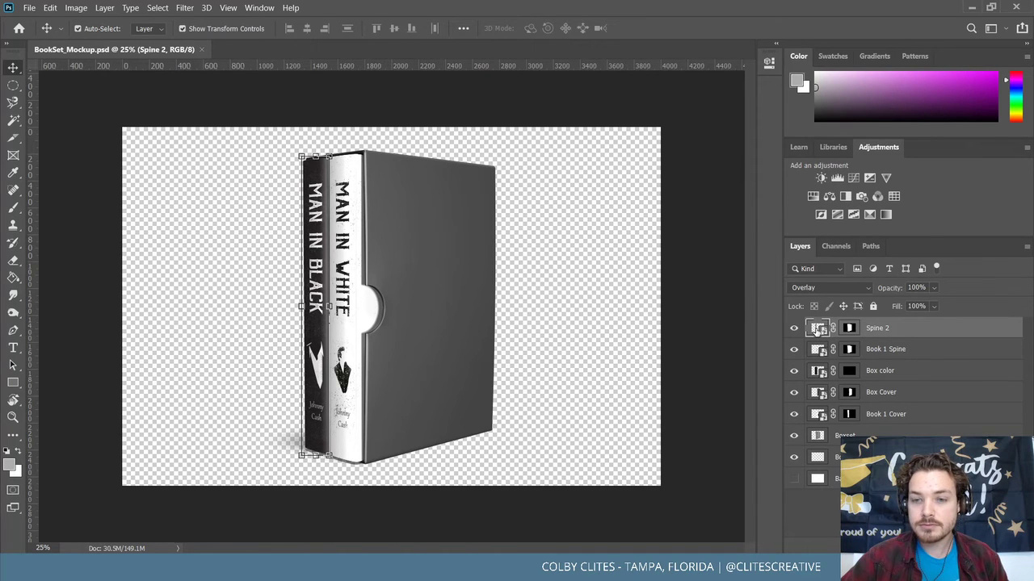
{"action": "left_click", "coordinate": [29, 8]}
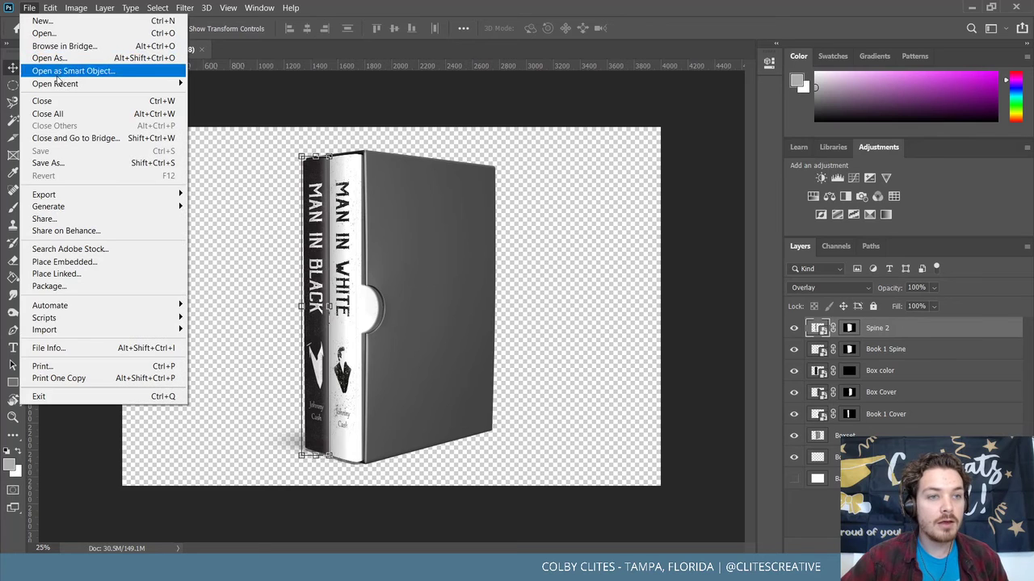
{"action": "mouse_move", "coordinate": [102, 87]}
{"action": "left_click", "coordinate": [371, 8]}
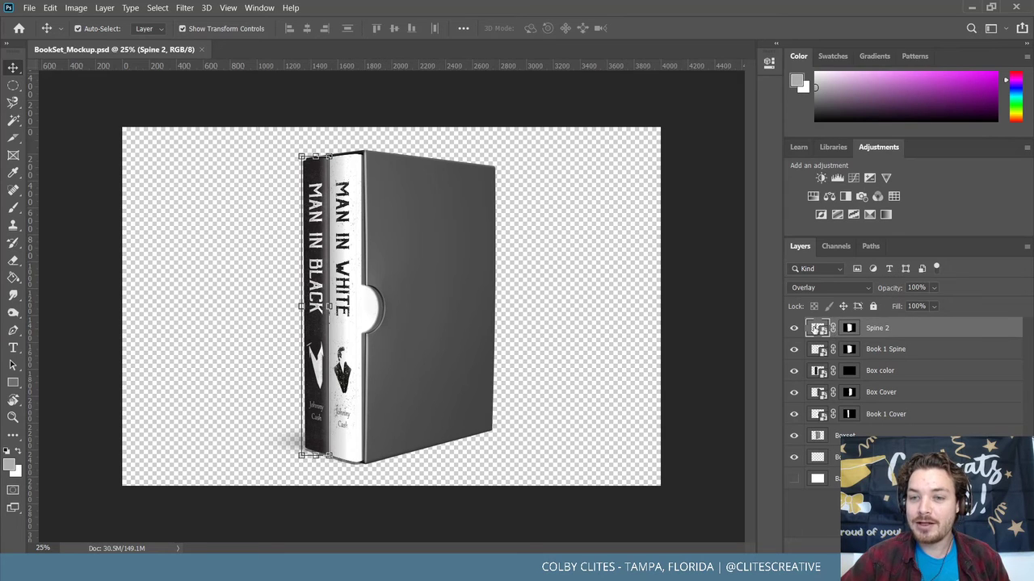
In the Spine 2 smart object, hide the Man In Black artwork on Layer 5, show the Spine 2 placeholder layer, and return to the mockup.
{"action": "double_click", "coordinate": [816, 328]}
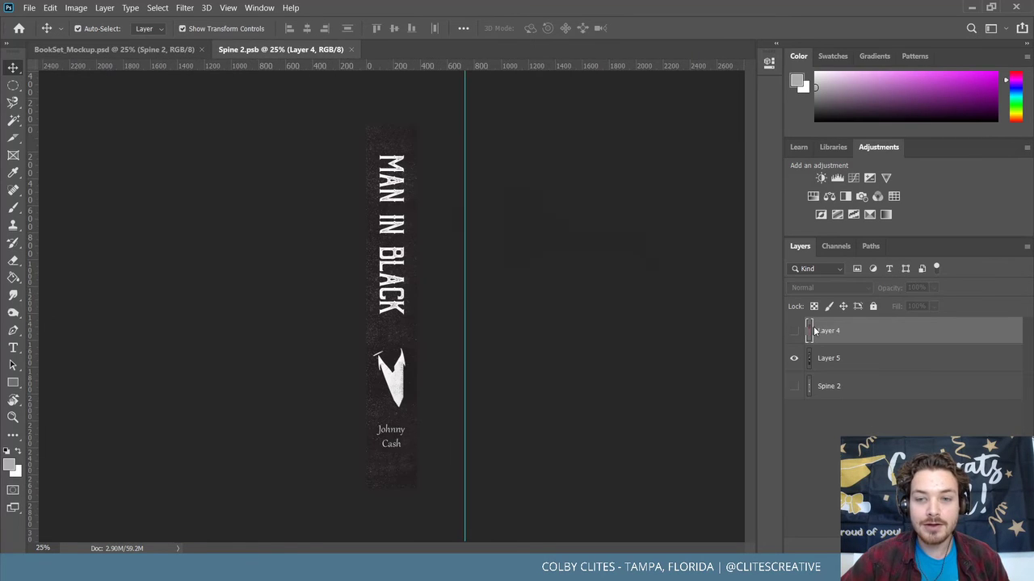
{"action": "left_click", "coordinate": [793, 357]}
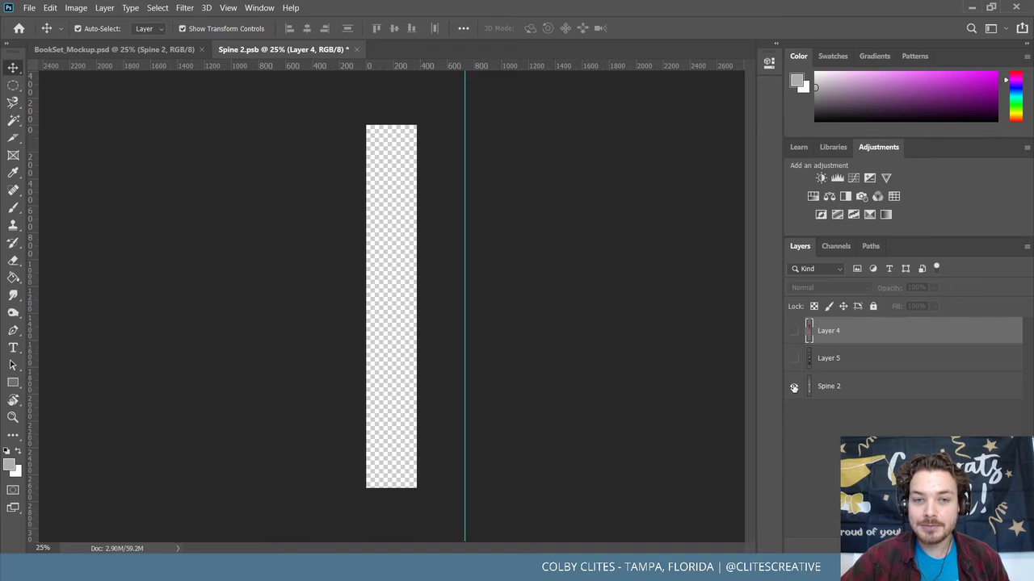
{"action": "left_click", "coordinate": [794, 386]}
{"action": "left_click", "coordinate": [144, 50]}
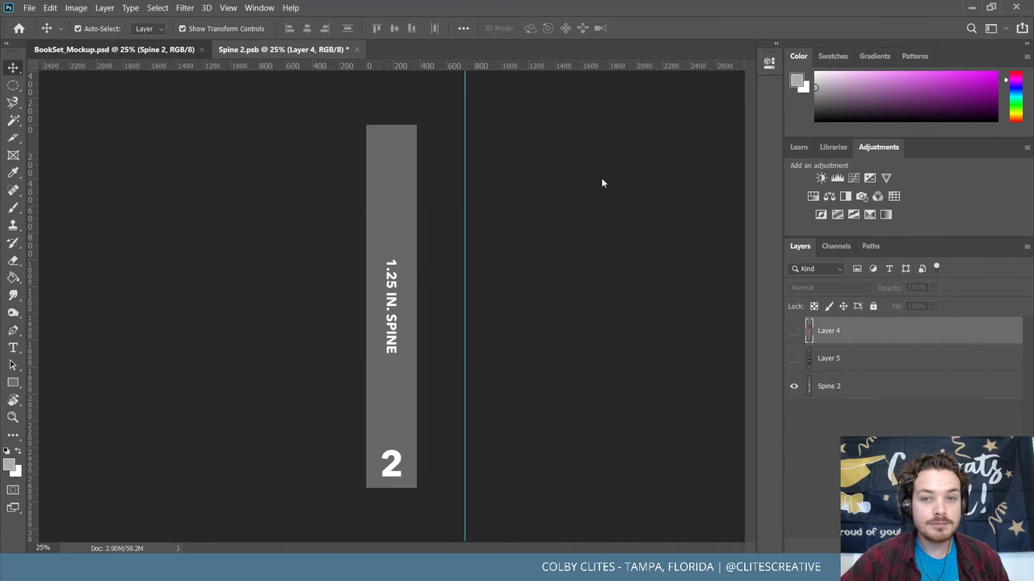
Open the Book 1 Spine smart object, show the purple Box Set Mockup artwork on Layer 8, and save it.
{"action": "double_click", "coordinate": [817, 349]}
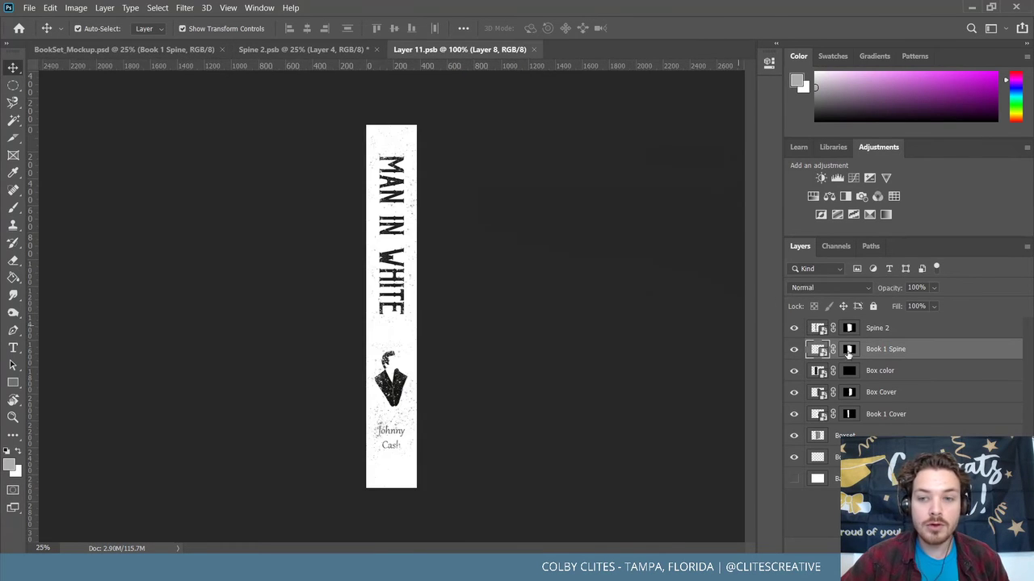
{"action": "left_click", "coordinate": [794, 331]}
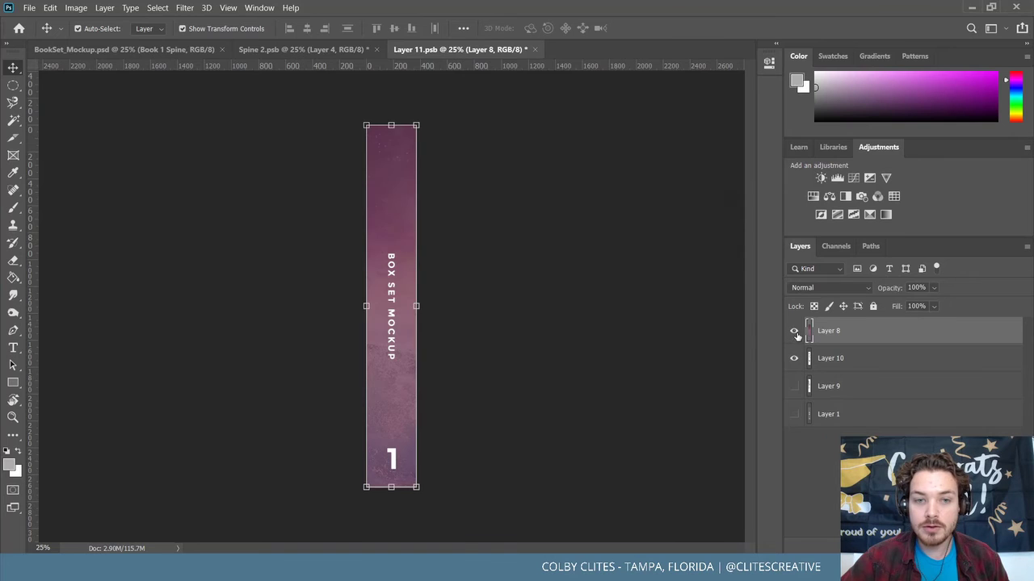
{"action": "left_click", "coordinate": [28, 7]}
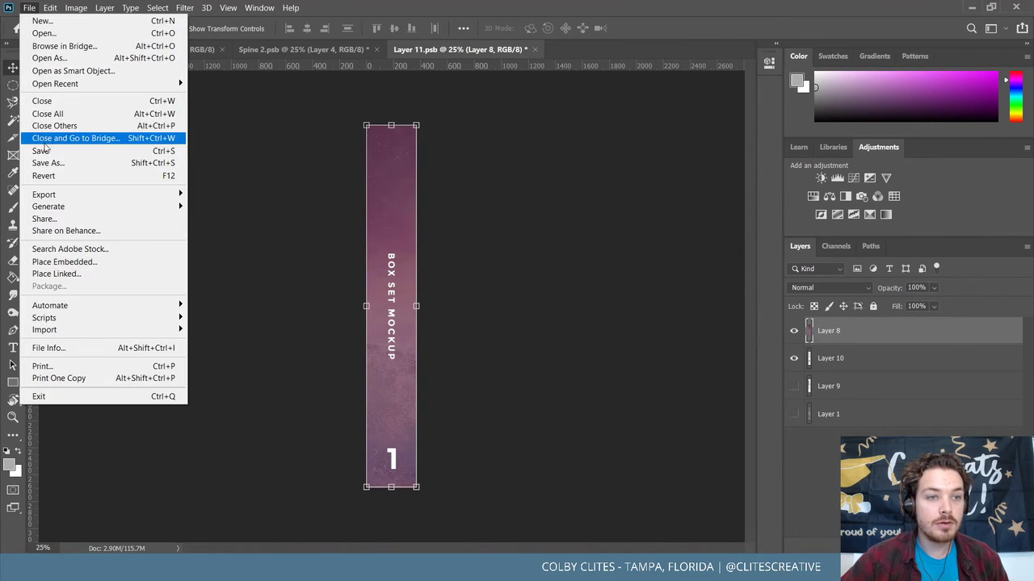
{"action": "left_click", "coordinate": [65, 151]}
Save the Spine 2 smart object, then close both spine documents so the mockup shows the placeholder spines with no layer selected.
{"action": "left_click", "coordinate": [304, 50]}
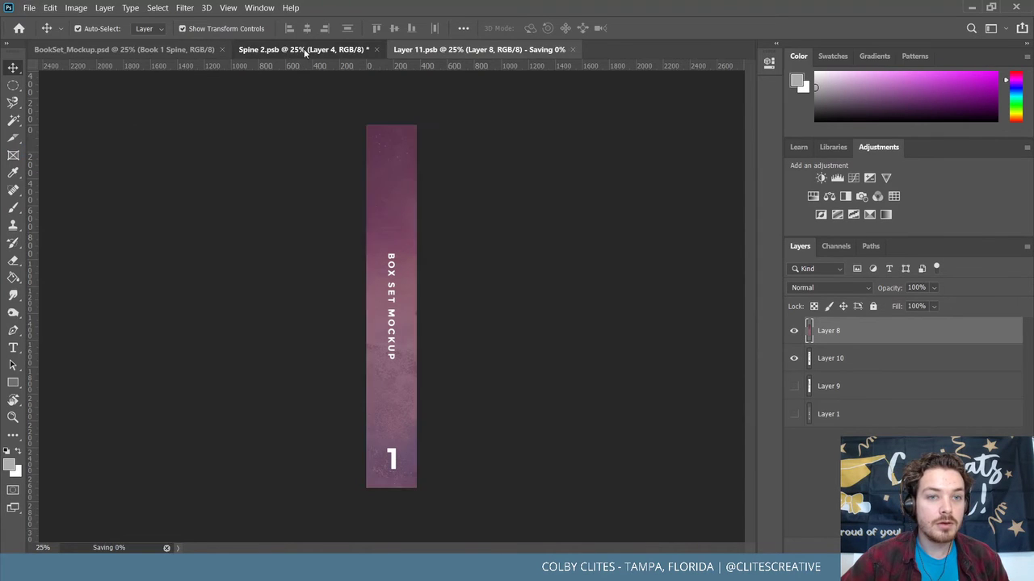
{"action": "left_click", "coordinate": [28, 8]}
{"action": "left_click", "coordinate": [65, 151]}
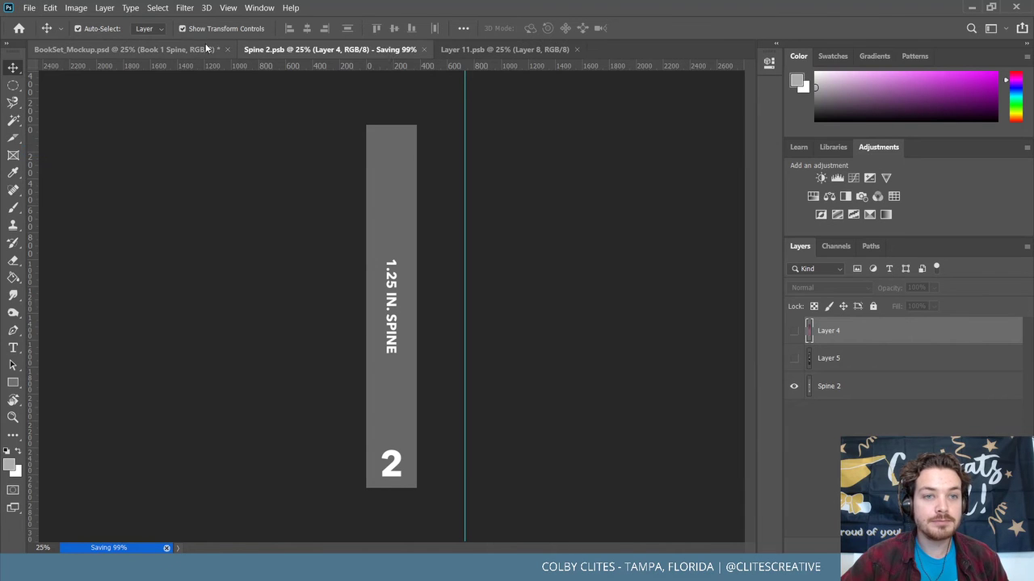
{"action": "left_click", "coordinate": [378, 50]}
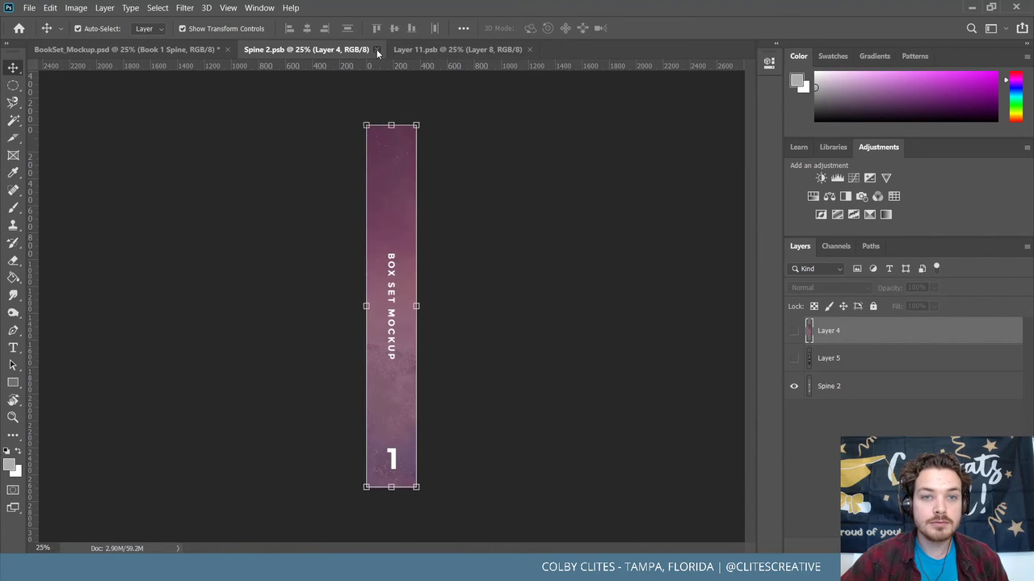
{"action": "left_click", "coordinate": [381, 50]}
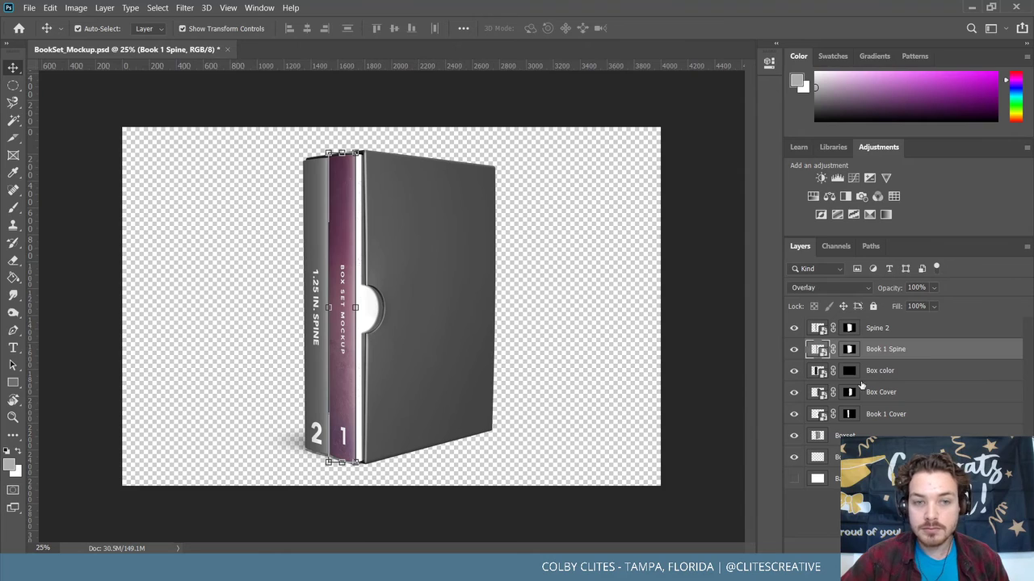
{"action": "left_click", "coordinate": [684, 231]}
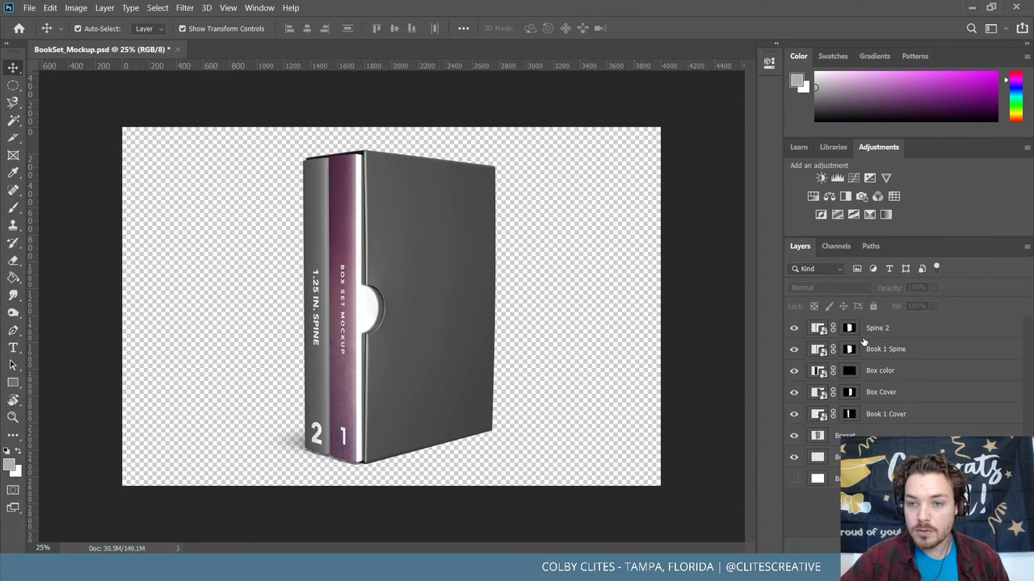
In the Box Cover smart object, hide Rectangle 1 and show the Boxset Mockup artwork on Layer 3, then save and close it.
{"action": "double_click", "coordinate": [818, 393]}
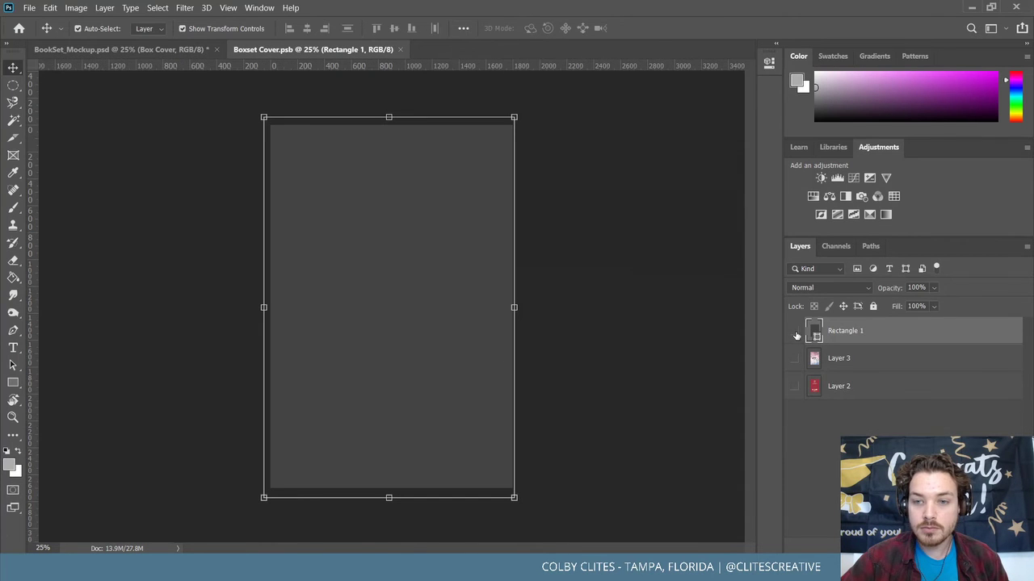
{"action": "left_click", "coordinate": [794, 331]}
{"action": "left_click", "coordinate": [793, 359]}
{"action": "left_click", "coordinate": [29, 7]}
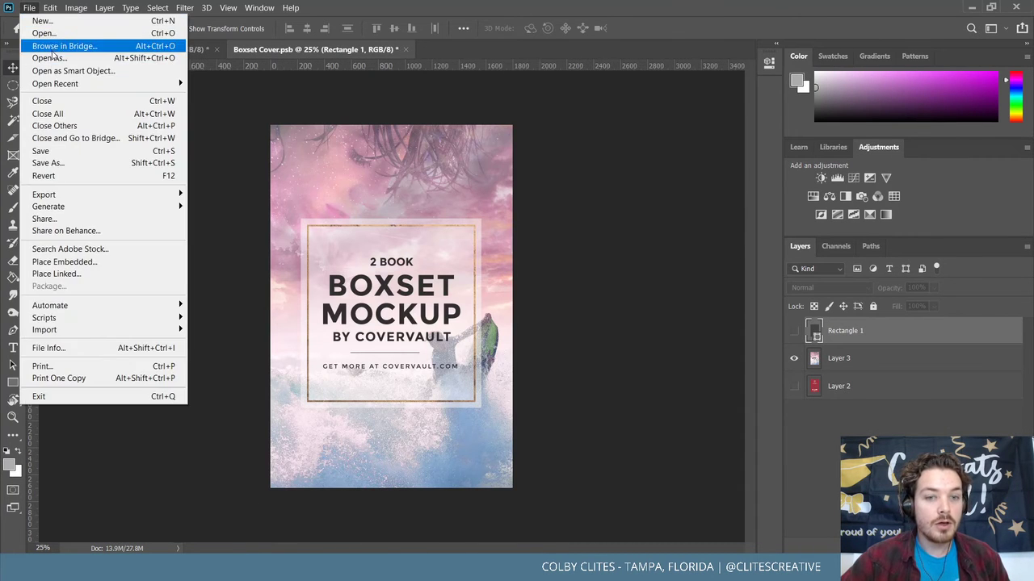
{"action": "left_click", "coordinate": [41, 151]}
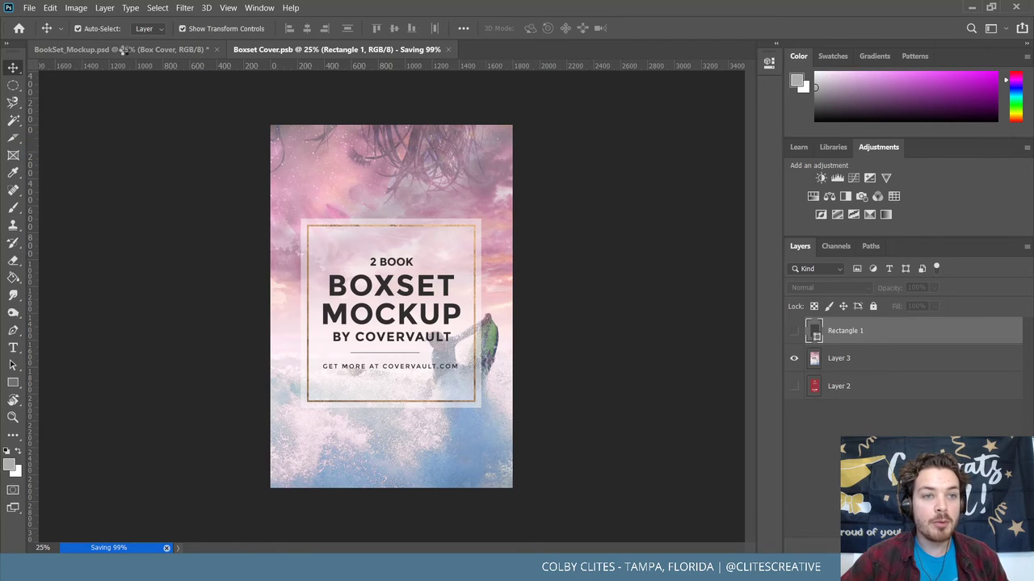
{"action": "left_click", "coordinate": [124, 49]}
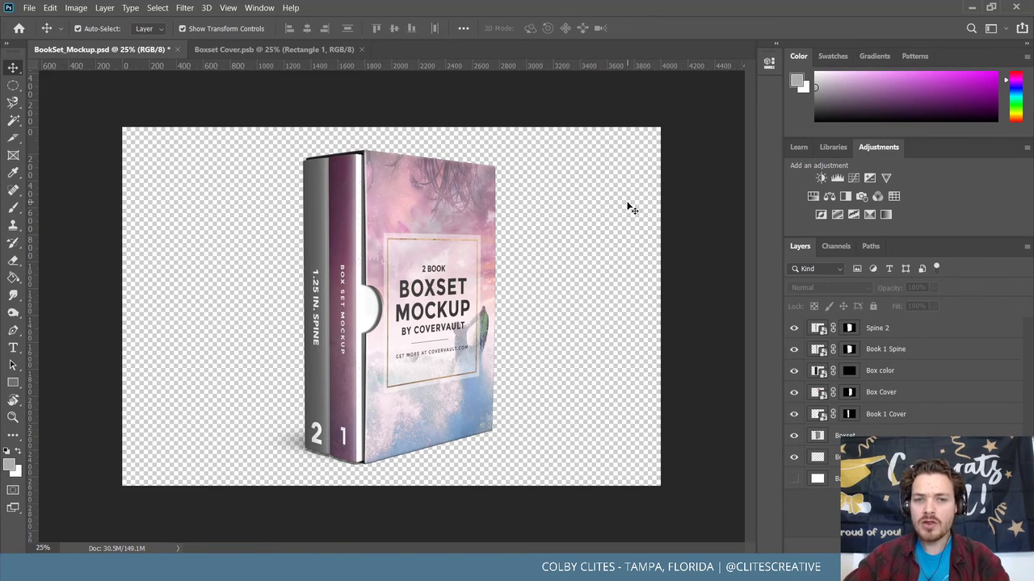
{"action": "left_click", "coordinate": [361, 49]}
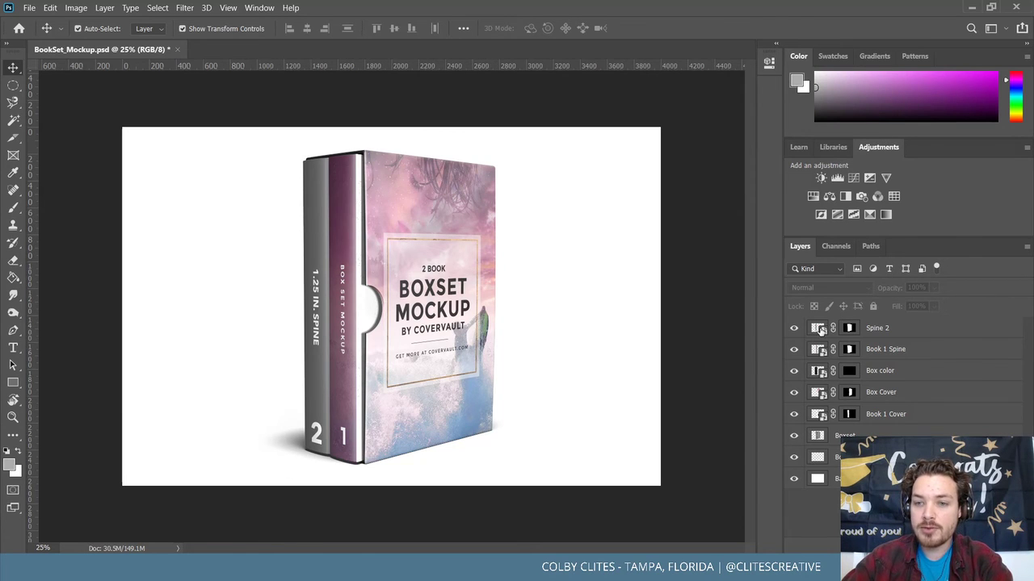
In the Spine 2 smart object, show the Man In Black spine artwork on Layer 5, then save and close it.
{"action": "double_click", "coordinate": [819, 330]}
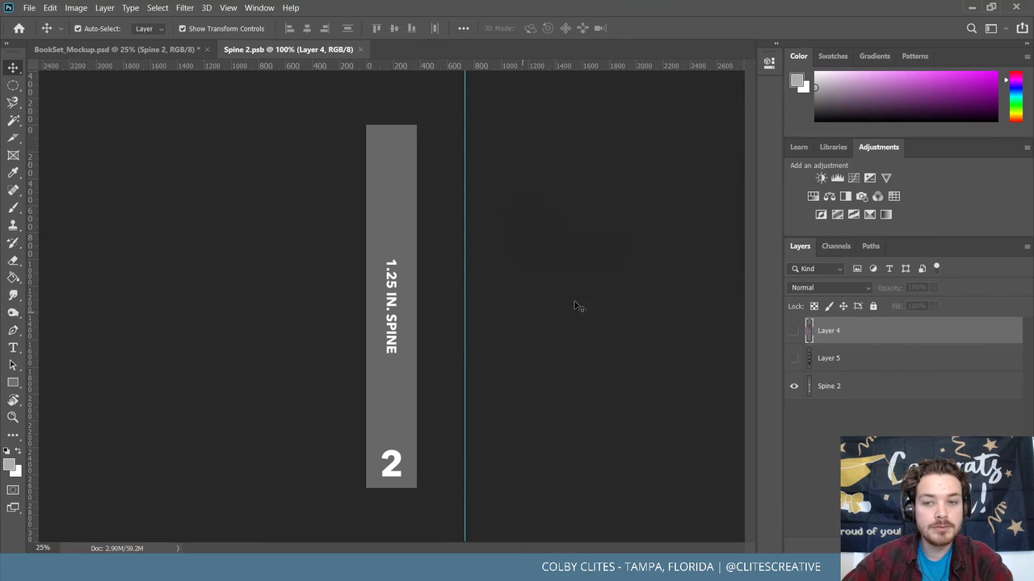
{"action": "left_click", "coordinate": [795, 359]}
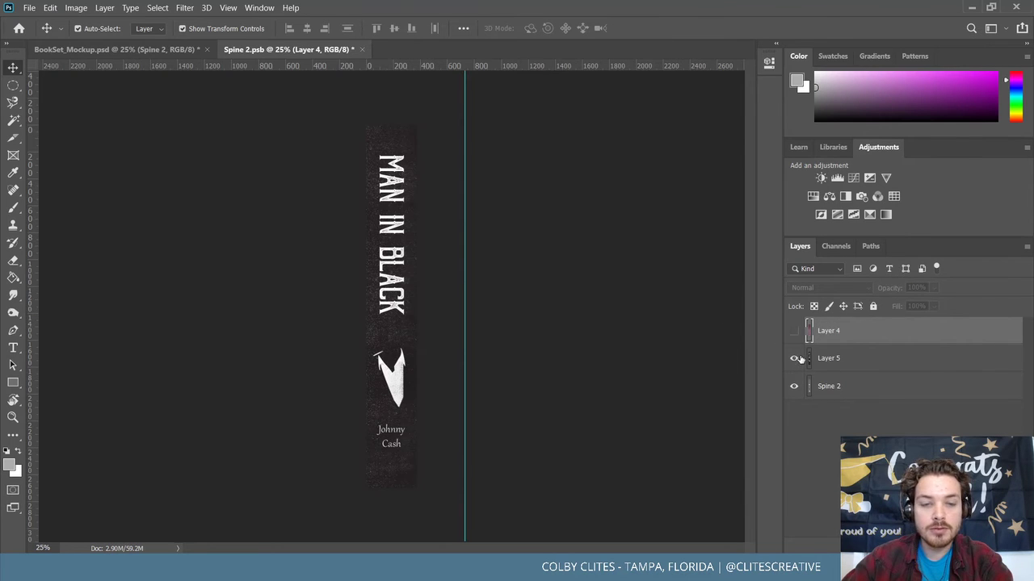
{"action": "left_click", "coordinate": [29, 8]}
{"action": "left_click", "coordinate": [44, 151]}
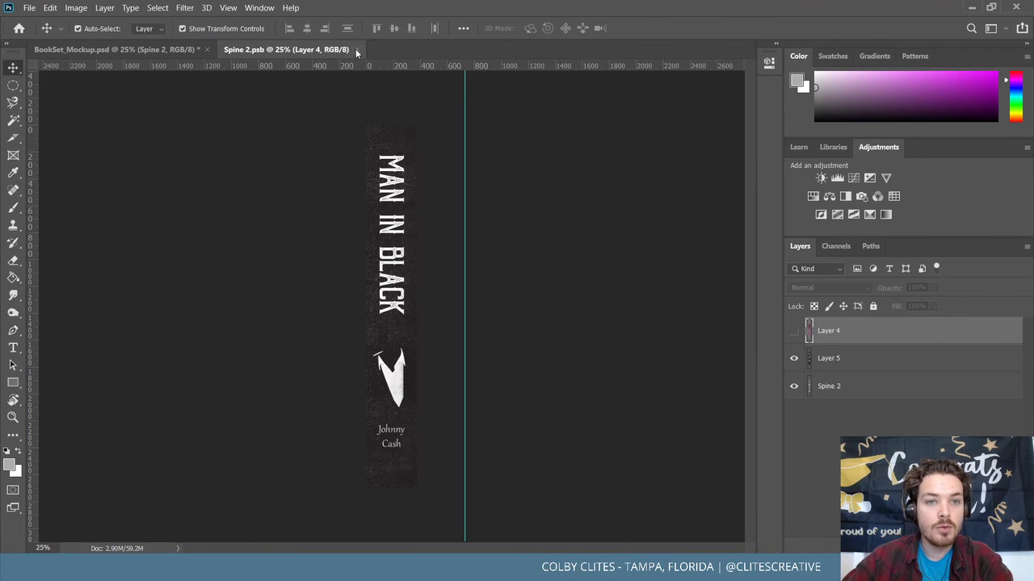
{"action": "left_click", "coordinate": [356, 49]}
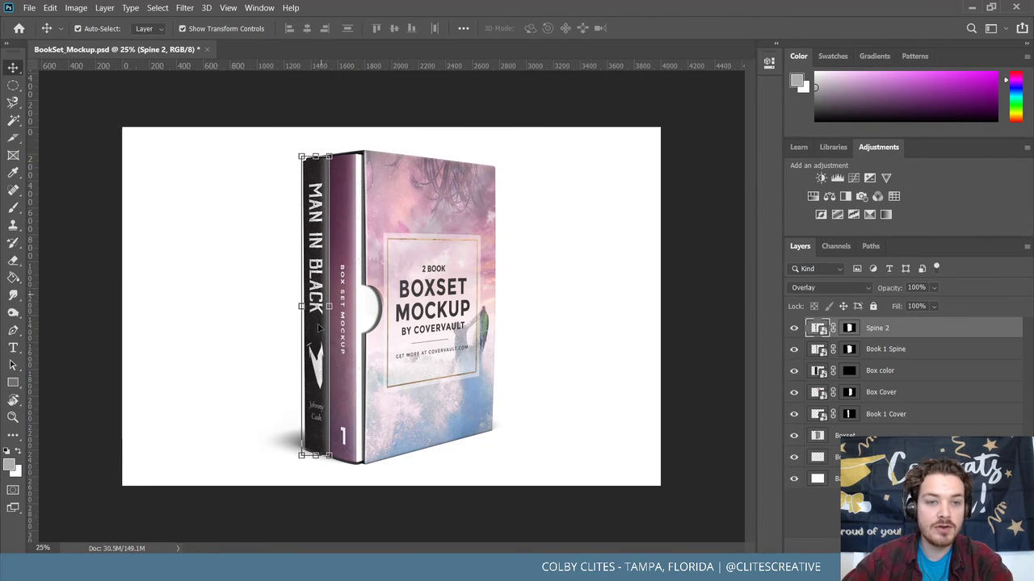
In the Book 1 Spine smart object, hide Layer 8 to reveal the Man In White spine artwork, then save and close it.
{"action": "double_click", "coordinate": [818, 349]}
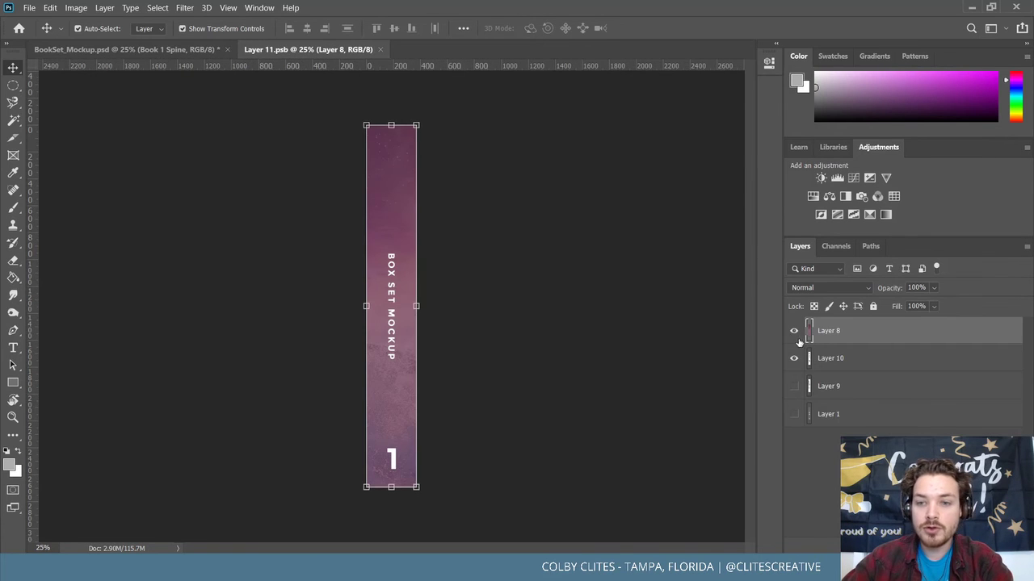
{"action": "left_click", "coordinate": [794, 332]}
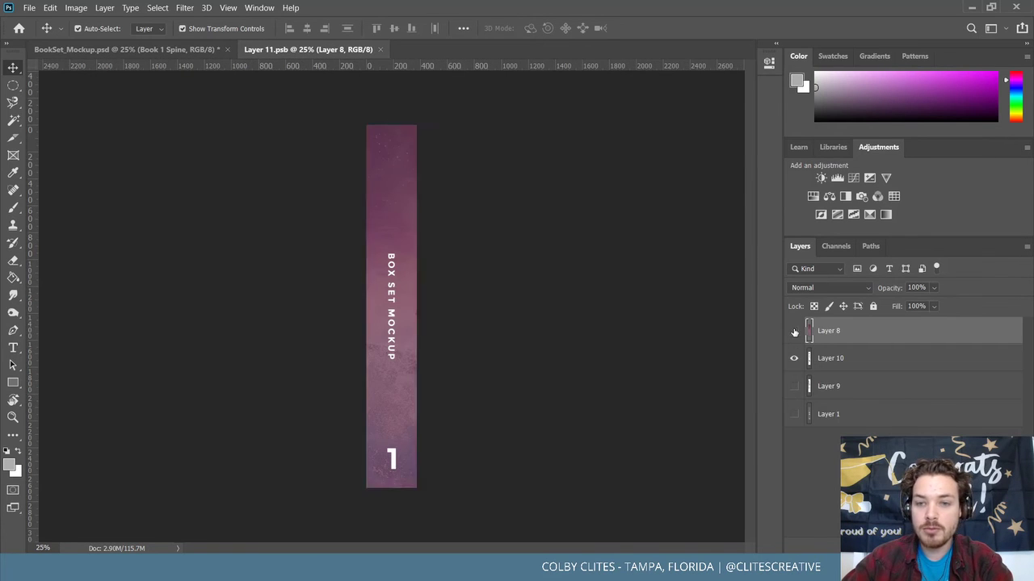
{"action": "left_click", "coordinate": [28, 8]}
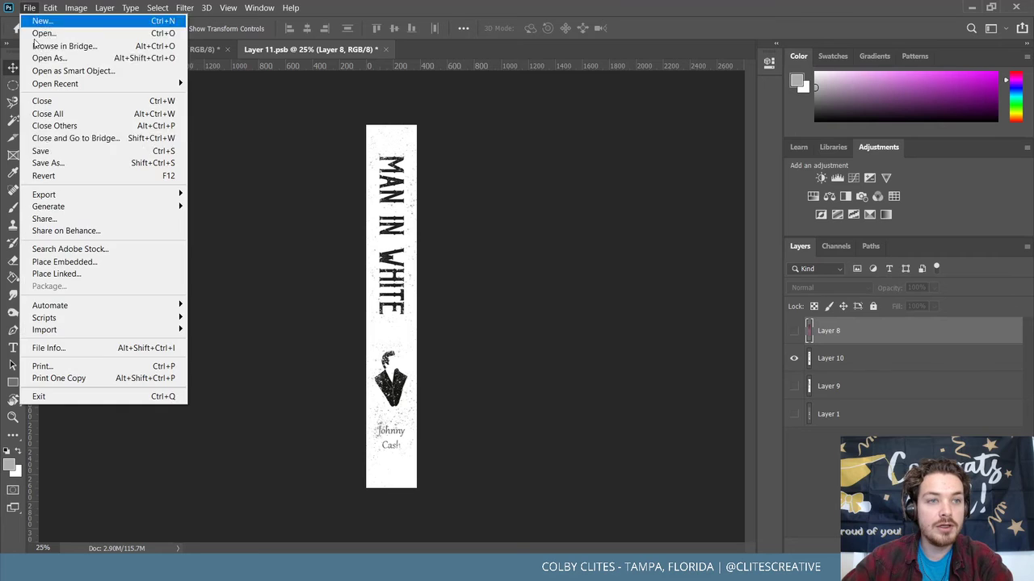
{"action": "left_click", "coordinate": [36, 151]}
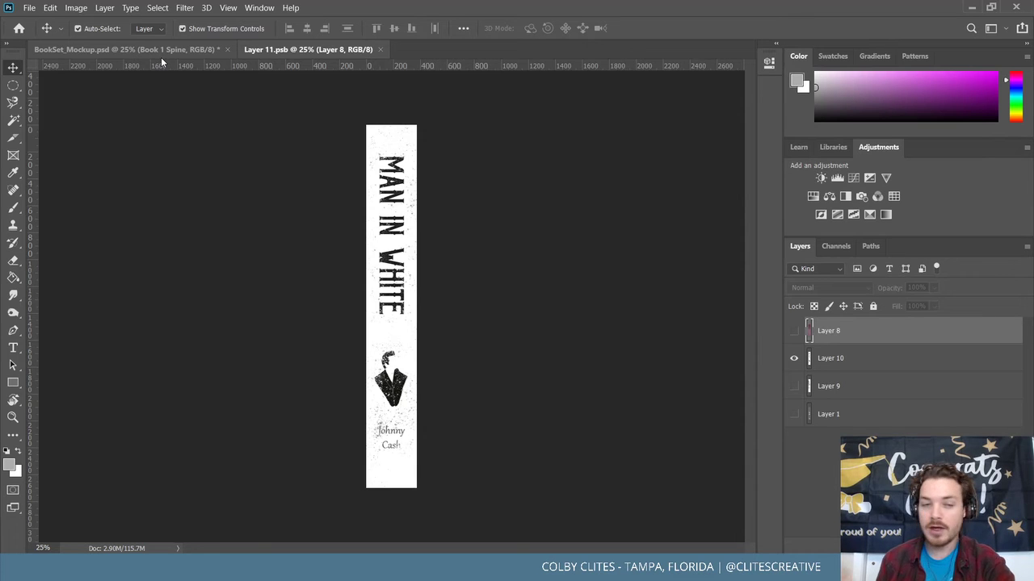
{"action": "left_click", "coordinate": [29, 7]}
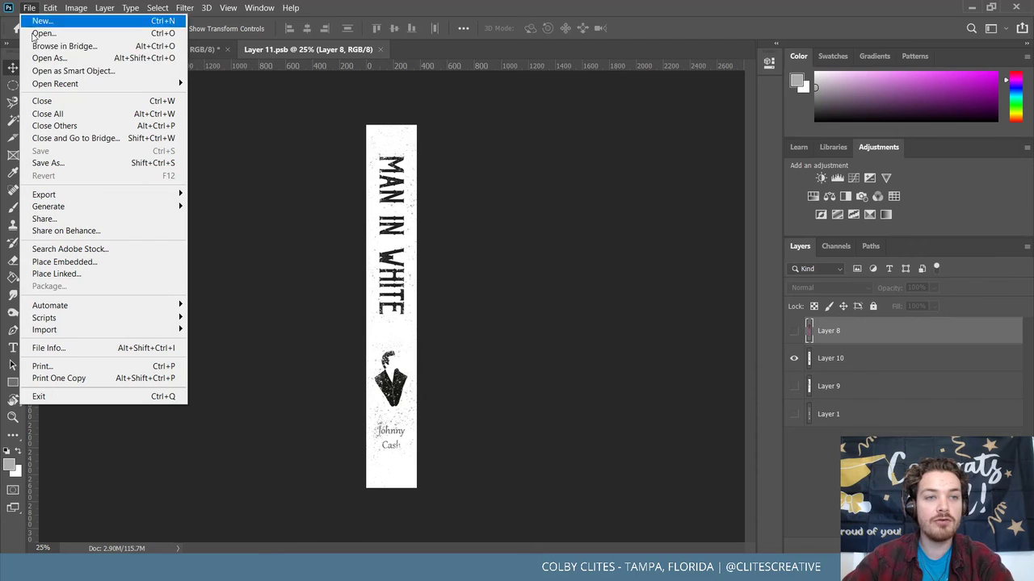
{"action": "left_click", "coordinate": [258, 163]}
{"action": "left_click", "coordinate": [382, 50]}
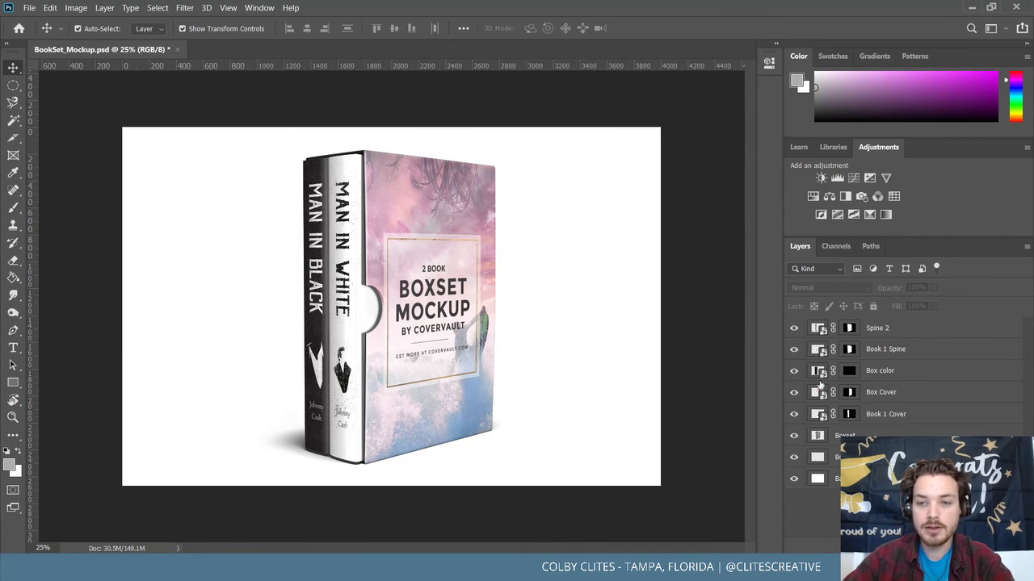
Open the Box color smart object to view its layers, then close it without changes.
{"action": "double_click", "coordinate": [818, 371]}
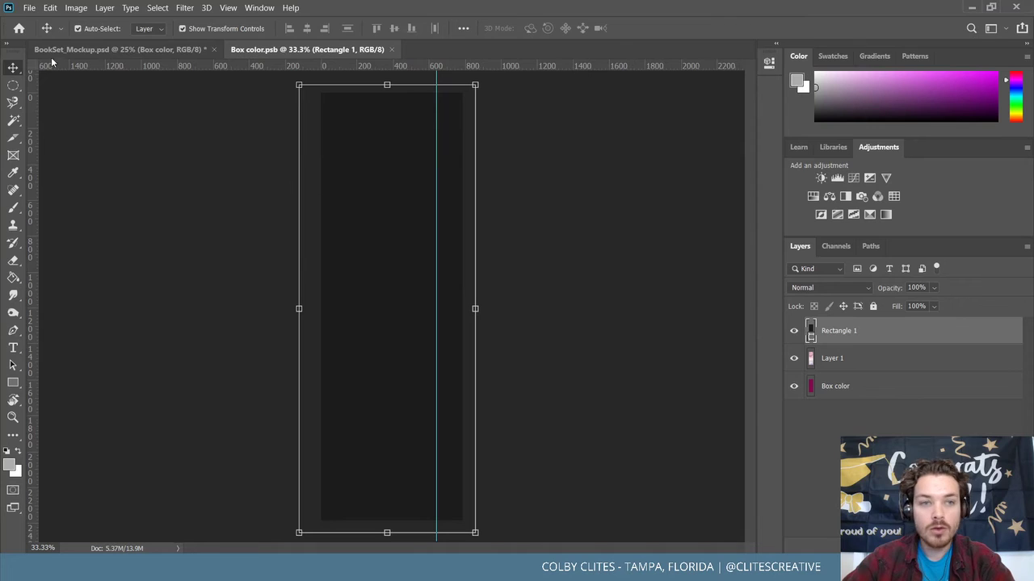
{"action": "left_click", "coordinate": [29, 7]}
{"action": "left_click", "coordinate": [209, 124]}
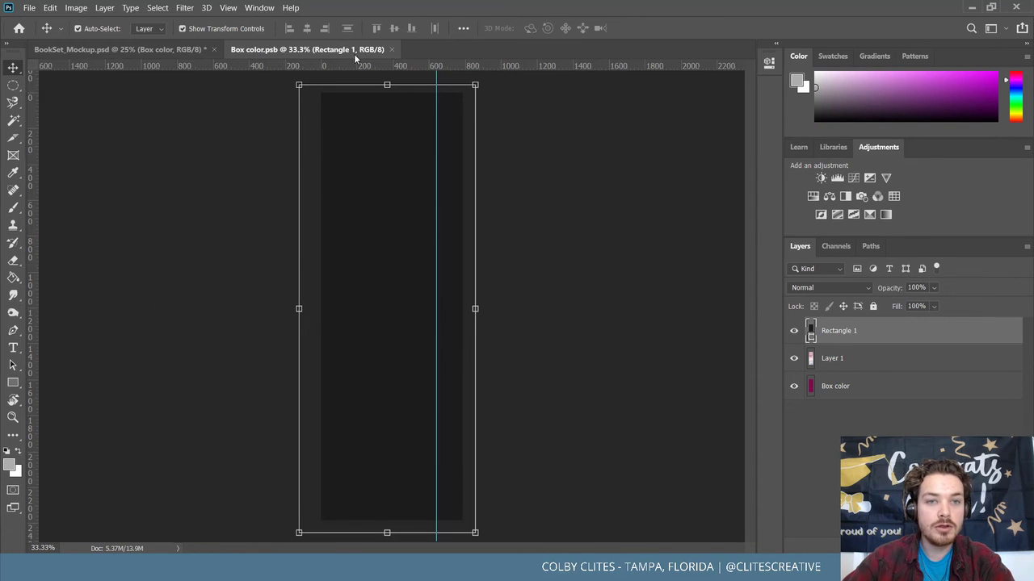
{"action": "left_click", "coordinate": [391, 49]}
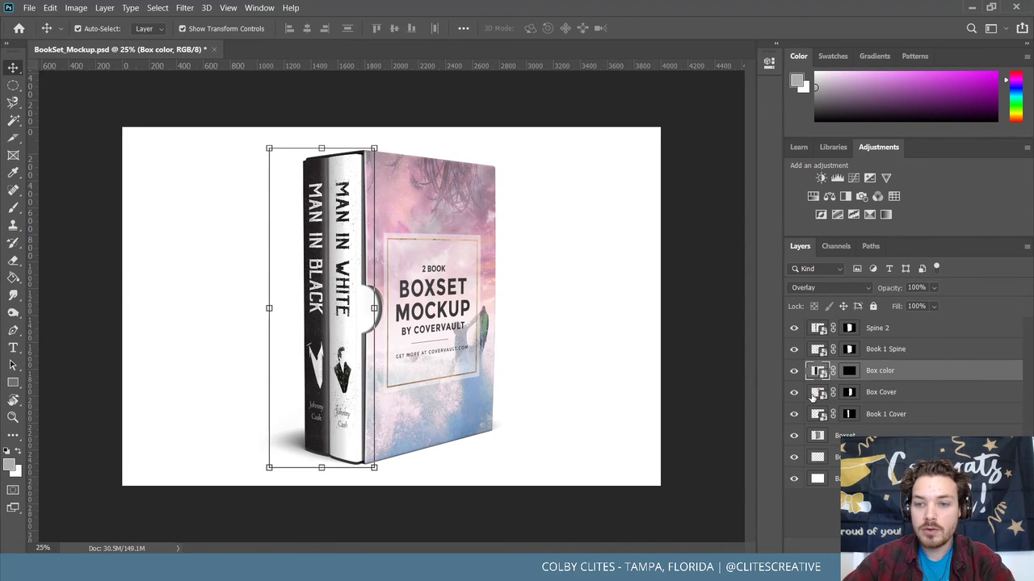
In the Box Cover smart object, show the dark grey Rectangle 1 over the cover artwork, save it and return to BookSet_Mockup.psd.
{"action": "double_click", "coordinate": [817, 392]}
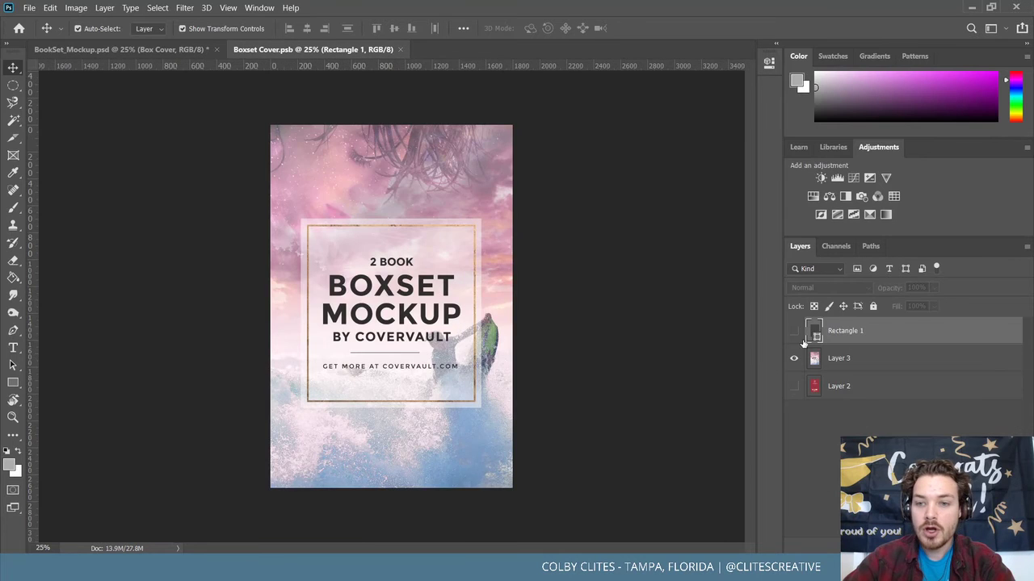
{"action": "left_click", "coordinate": [794, 331]}
{"action": "left_click", "coordinate": [569, 209]}
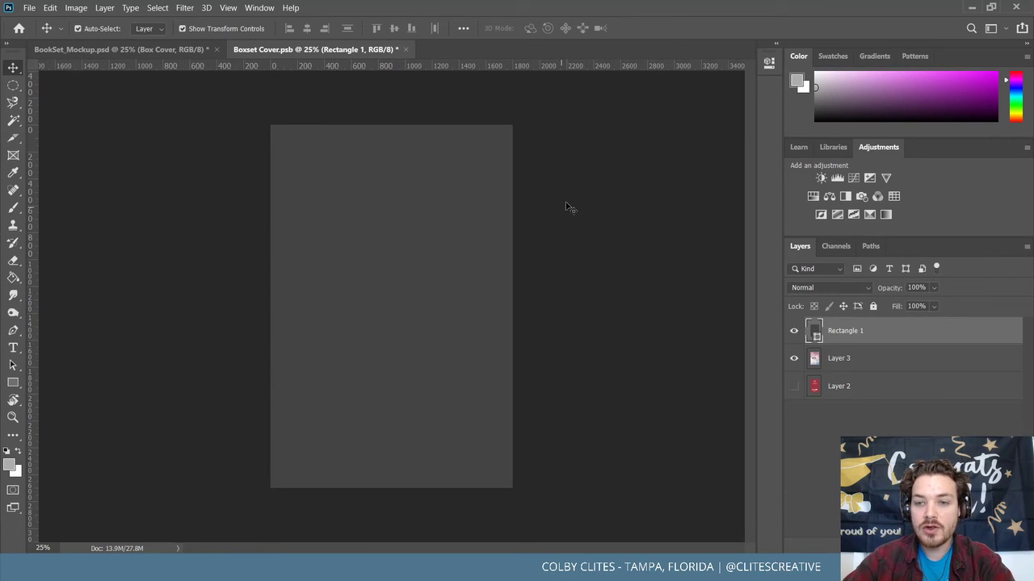
{"action": "left_click", "coordinate": [29, 7]}
{"action": "left_click", "coordinate": [57, 150]}
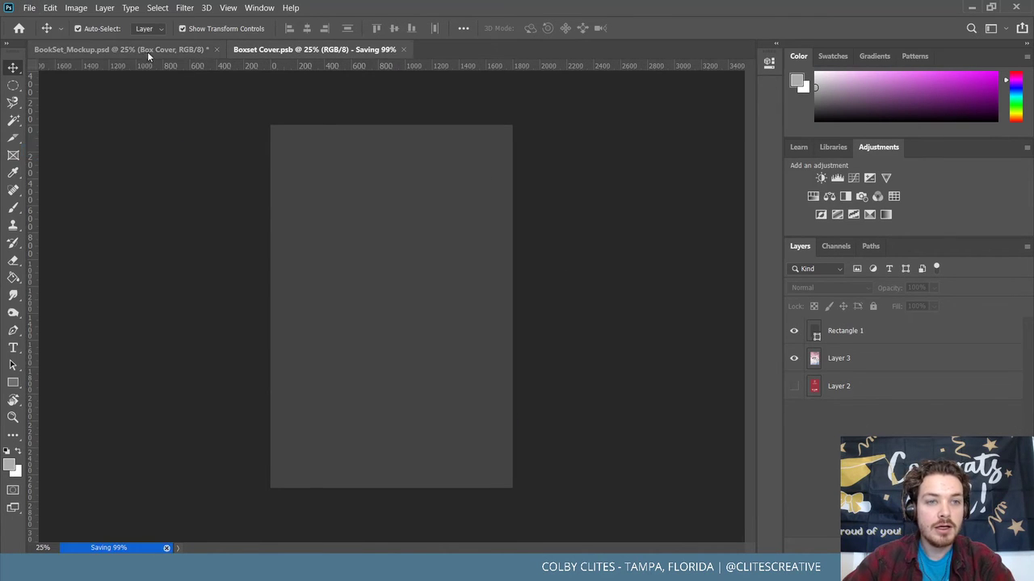
{"action": "left_click", "coordinate": [167, 50]}
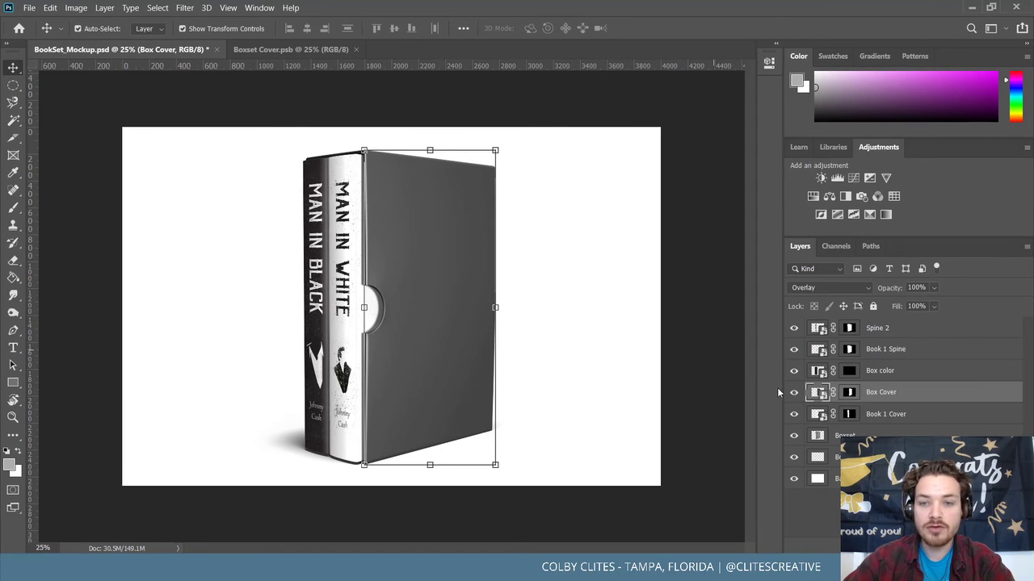
{"action": "left_click", "coordinate": [699, 275]}
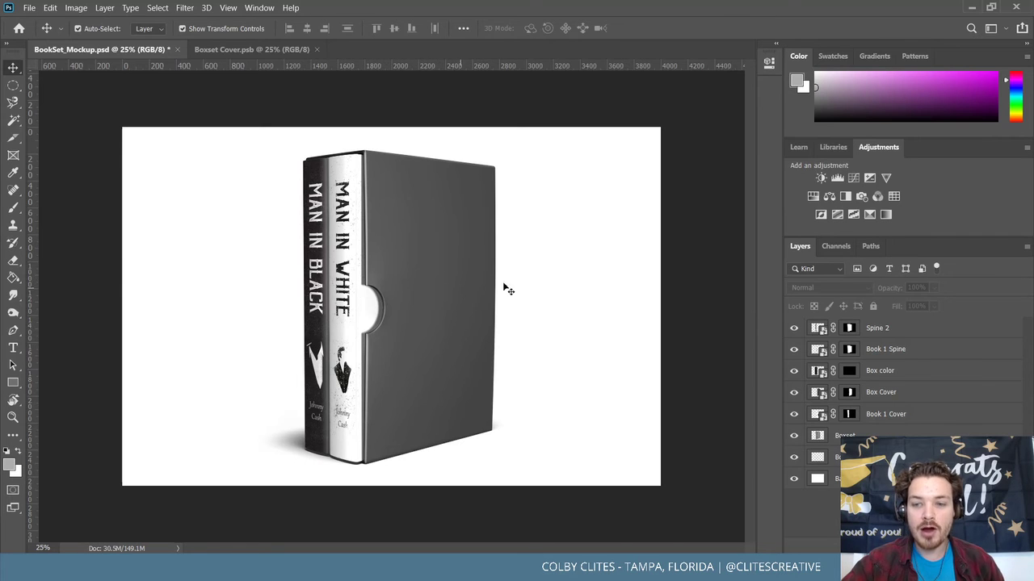
Hide the white background layer and export the mockup as a transparent PNG named BookSet_Mockup in the exports2 folder.
{"action": "left_click", "coordinate": [794, 480]}
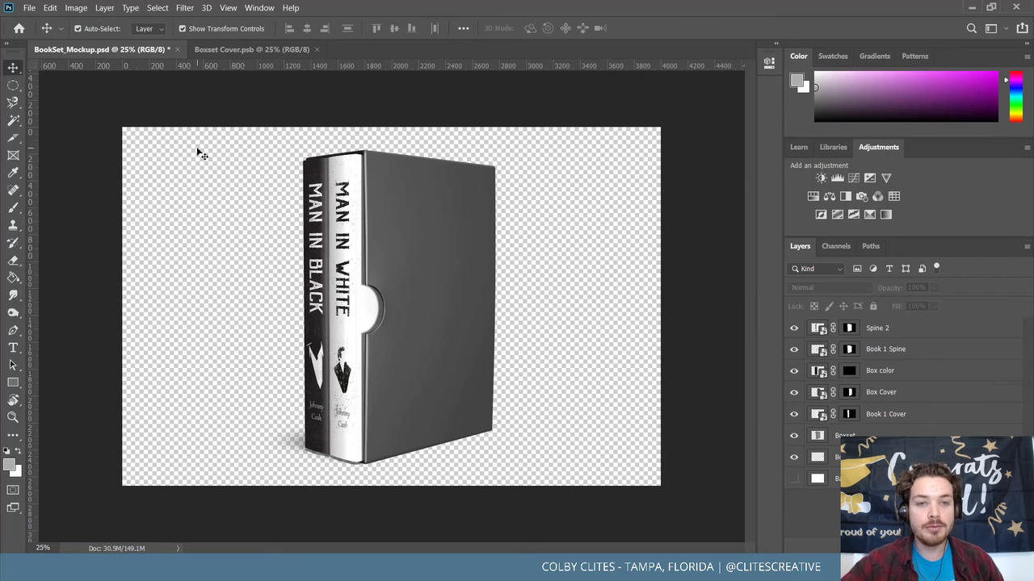
{"action": "left_click", "coordinate": [28, 8]}
{"action": "mouse_move", "coordinate": [85, 196]}
{"action": "left_click", "coordinate": [240, 207]}
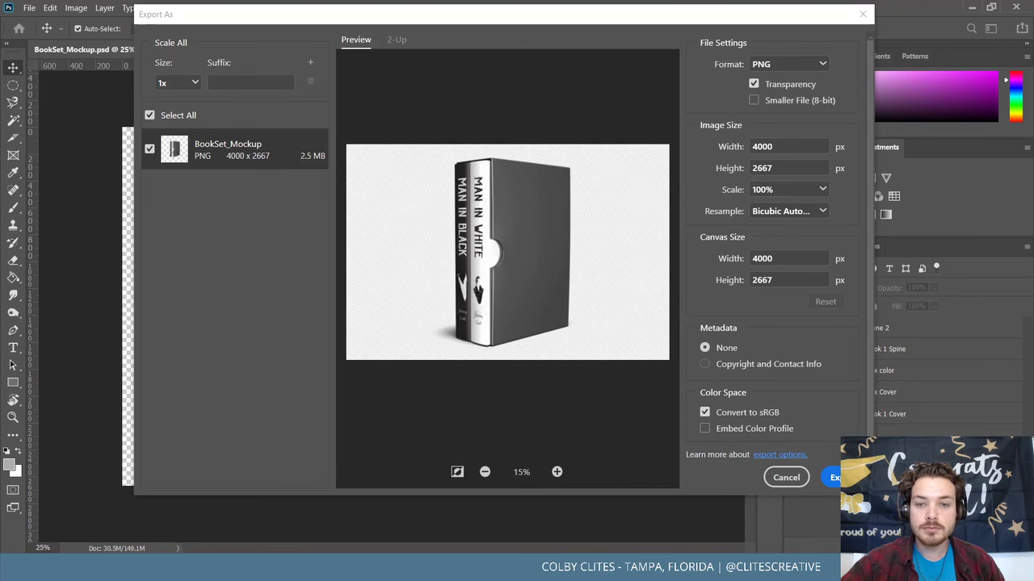
{"action": "key", "text": "Return"}
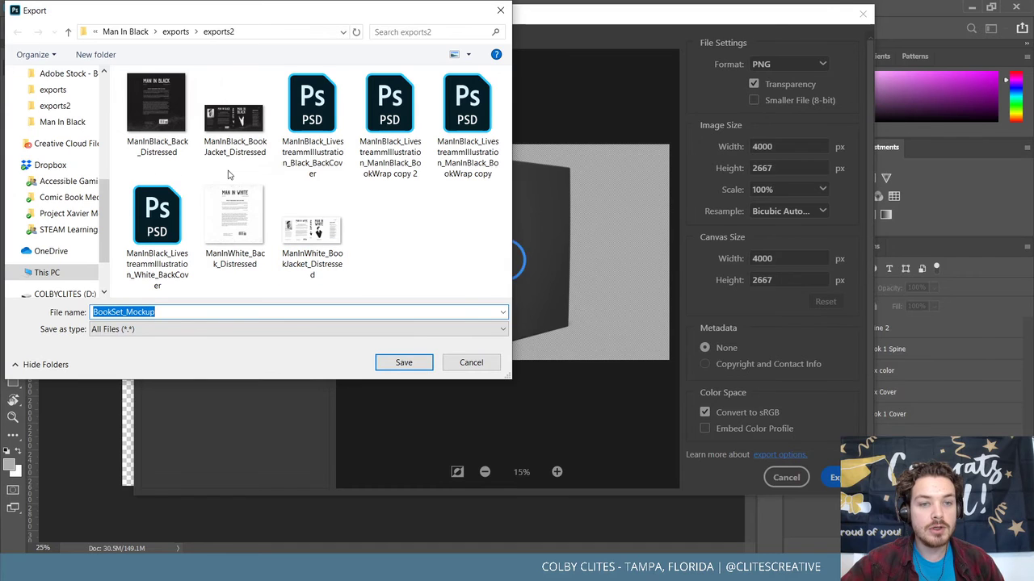
{"action": "left_click", "coordinate": [405, 362]}
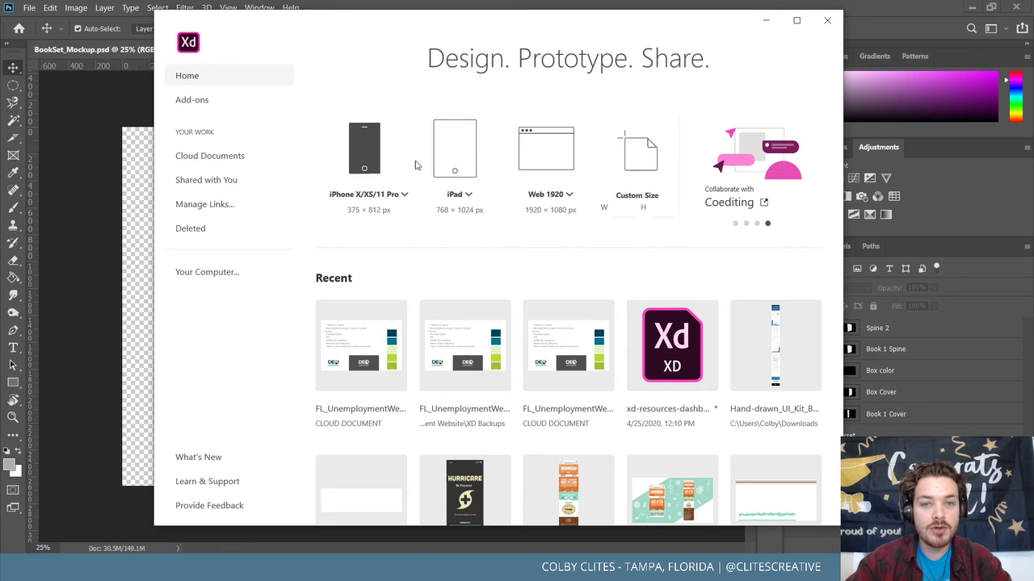
Create a new blank document in Adobe XD, then quit Photoshop, saving the changes to BookSet_Mockup.psd.
{"action": "left_click", "coordinate": [469, 133]}
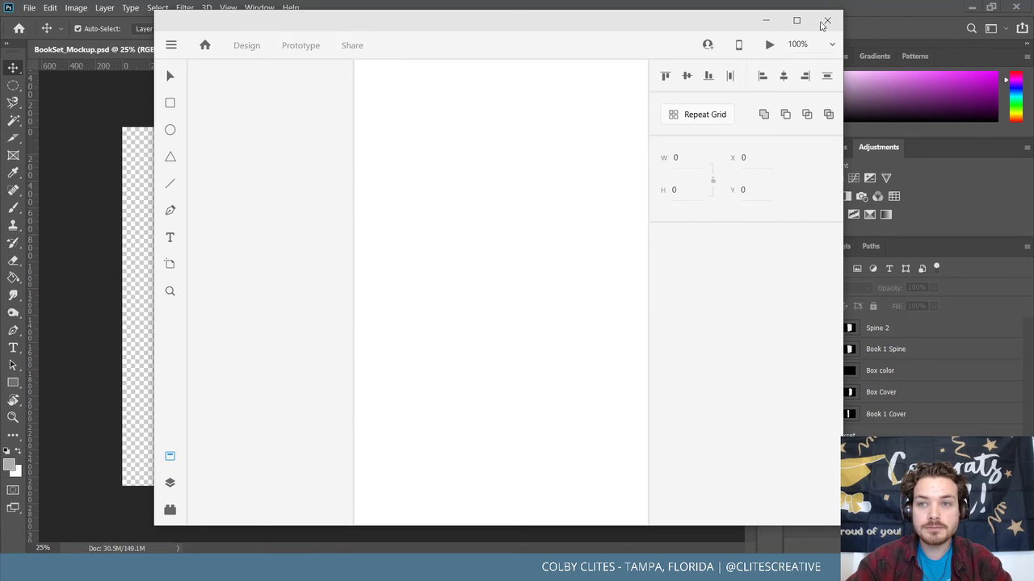
{"action": "left_click", "coordinate": [825, 22]}
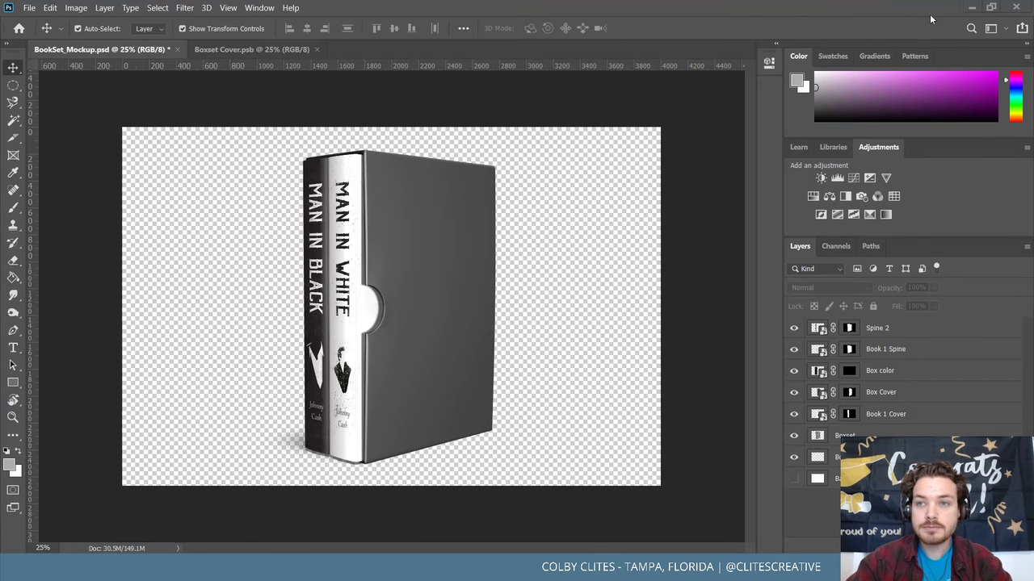
{"action": "left_click", "coordinate": [1018, 7]}
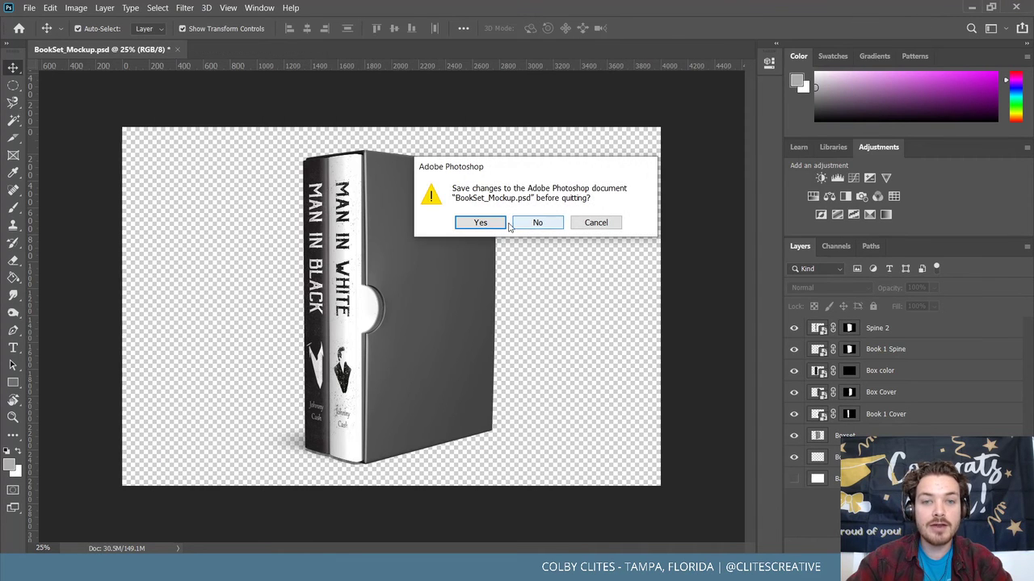
{"action": "left_click", "coordinate": [483, 222]}
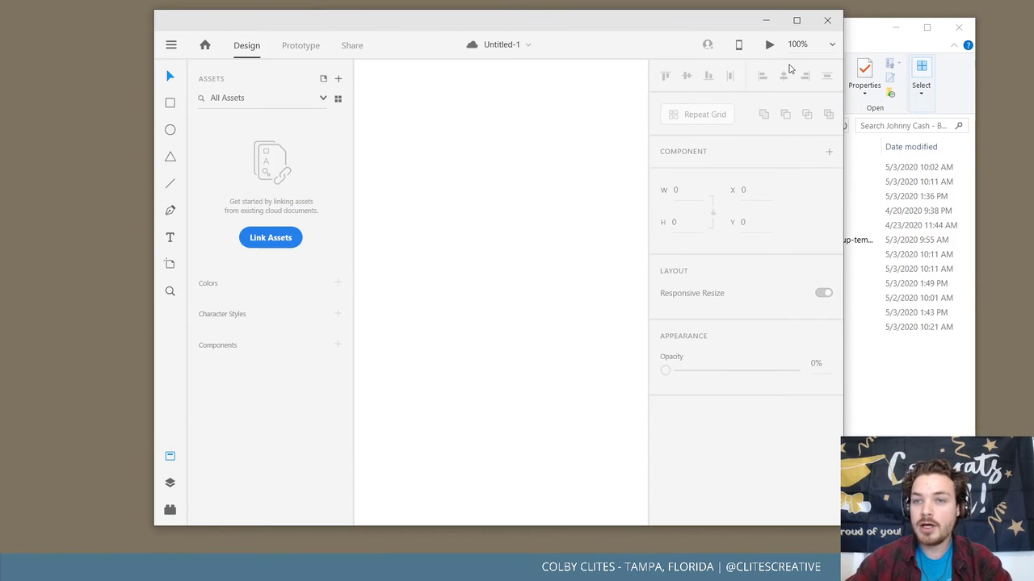
Maximize the Adobe XD document and draw a landscape artboard about 562 by 403 on the empty canvas.
{"action": "left_click", "coordinate": [798, 21]}
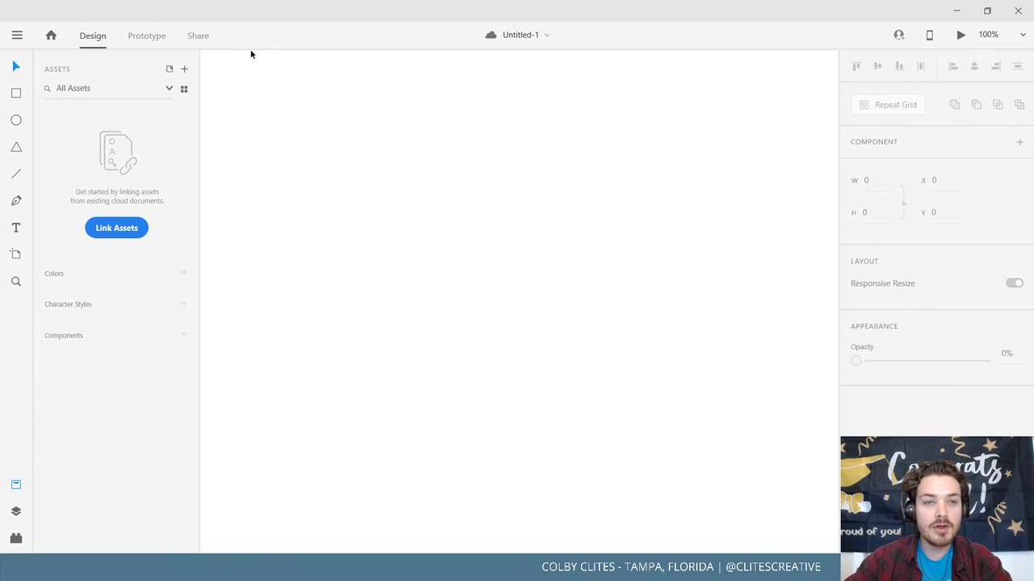
{"action": "left_click", "coordinate": [16, 254]}
{"action": "left_click_drag", "start_coordinate": [388, 136], "coordinate": [766, 407]}
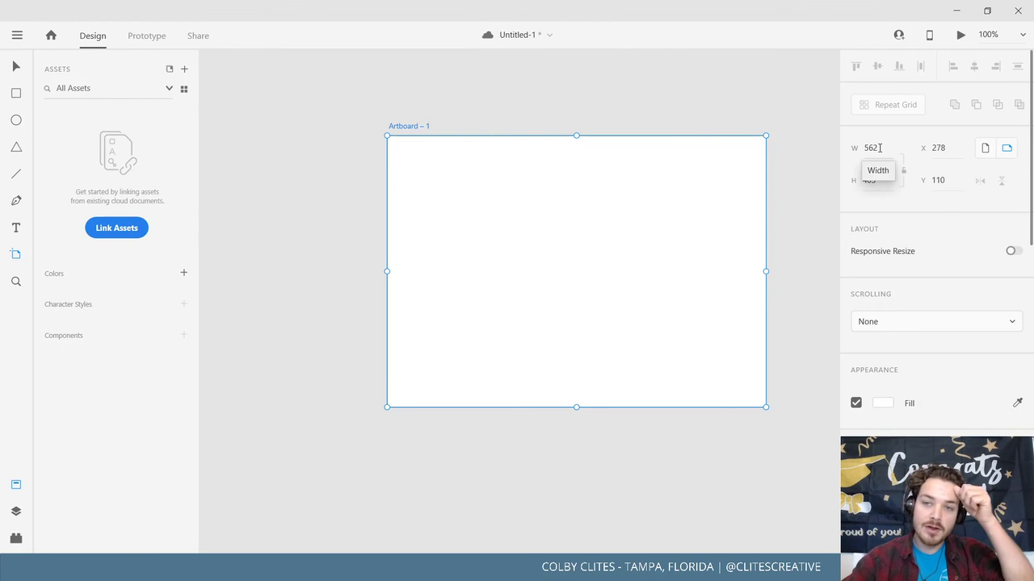
{"action": "left_click", "coordinate": [941, 148]}
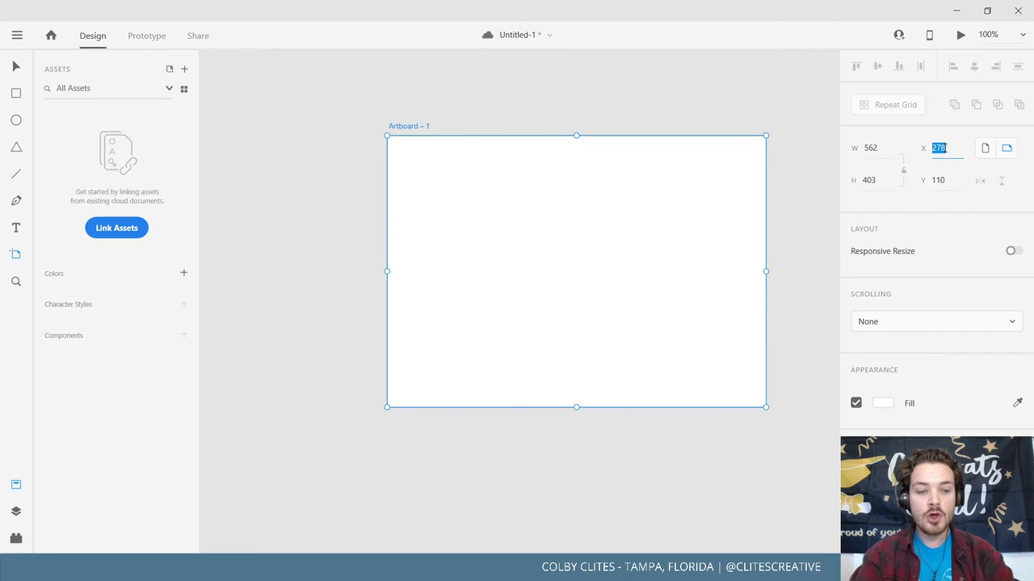
{"action": "type", "text": "1920"}
{"action": "key", "text": "Return"}
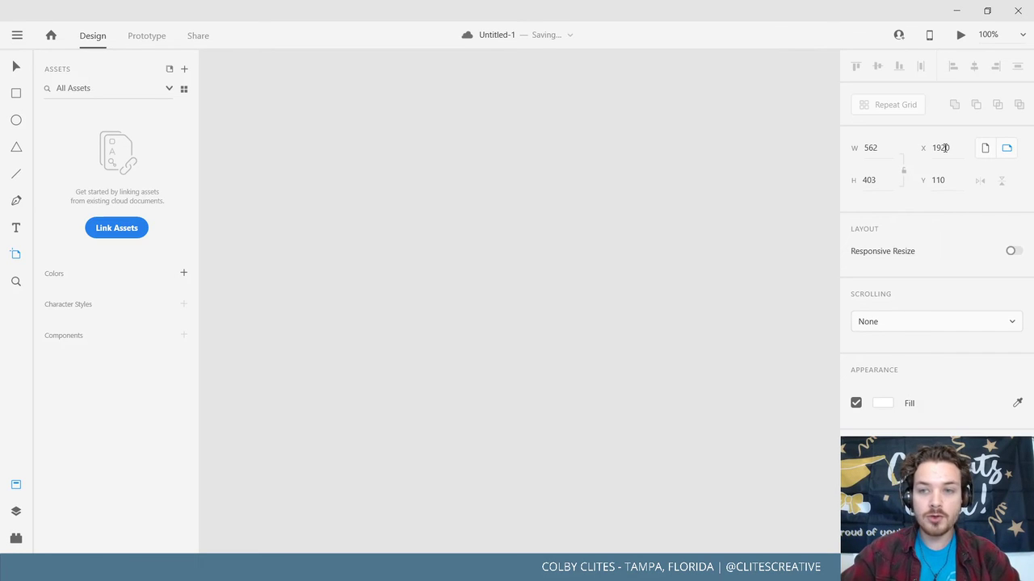
{"action": "key", "text": "ctrl+z"}
Set the artboard's width to 1920 and its height to 1080.
{"action": "left_click", "coordinate": [870, 148]}
{"action": "type", "text": "1920"}
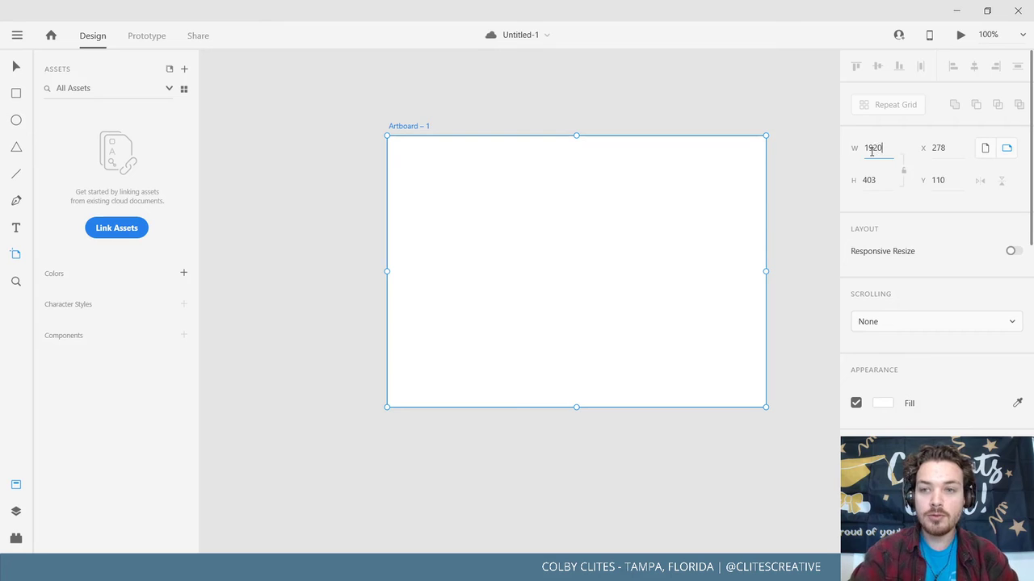
{"action": "key", "text": "Return"}
{"action": "scroll", "coordinate": [522, 219], "scroll_direction": "left", "scroll_amount": 2}
{"action": "scroll", "coordinate": [521, 218], "scroll_direction": "right", "scroll_amount": 5}
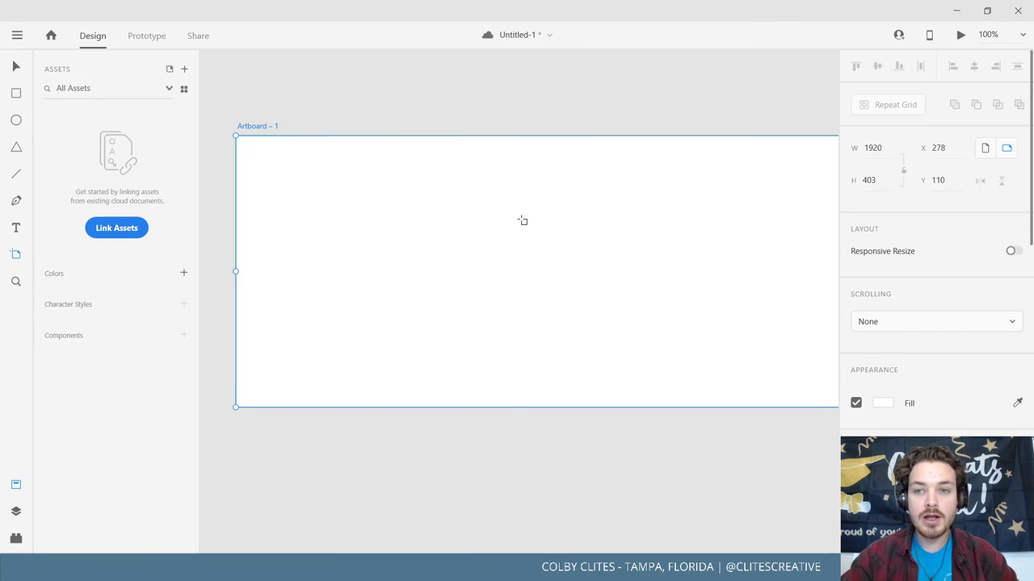
{"action": "key", "text": "ctrl+minus"}
{"action": "key", "text": "ctrl+minus"}
{"action": "key", "text": "ctrl+minus"}
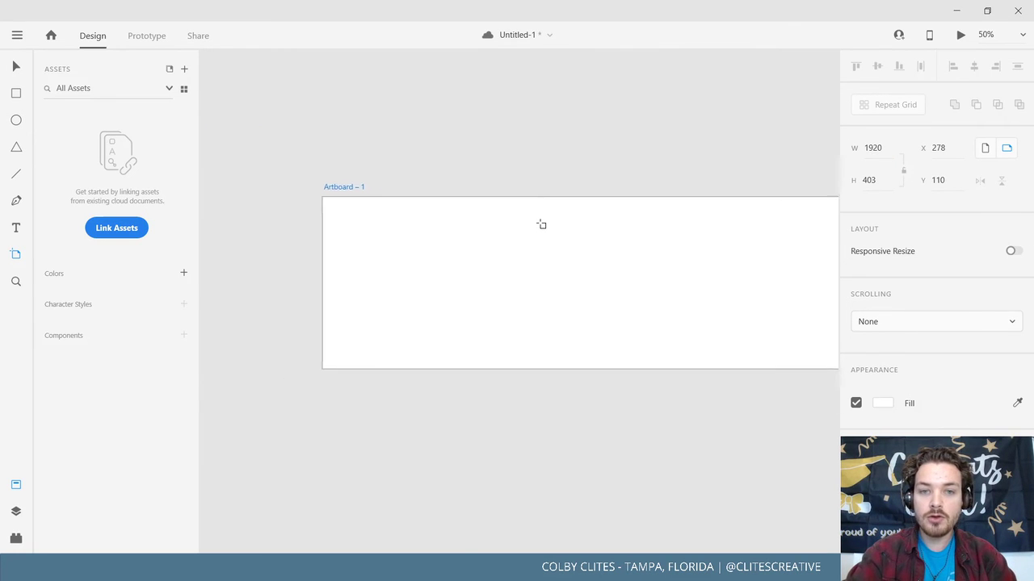
{"action": "left_click", "coordinate": [870, 180]}
{"action": "type", "text": "1080"}
{"action": "key", "text": "Return"}
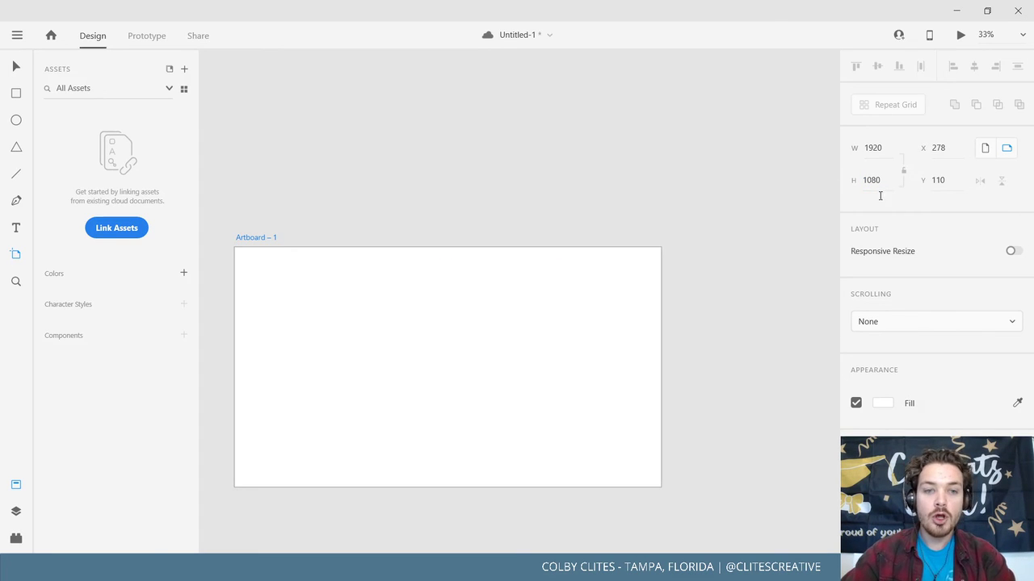
Stretch the artboard's lower edge down into a tall portrait page, and hide the assets list to free canvas space.
{"action": "left_click", "coordinate": [282, 305]}
{"action": "scroll", "coordinate": [282, 305], "scroll_direction": "down", "scroll_amount": 2, "text": "ctrl"}
{"action": "scroll", "coordinate": [323, 303], "scroll_direction": "right", "scroll_amount": 1}
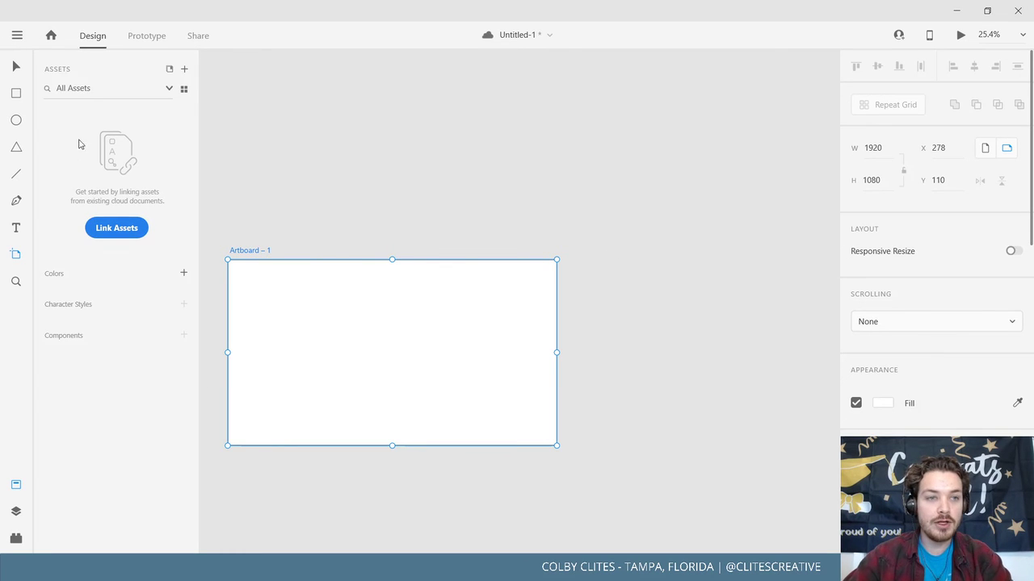
{"action": "left_click", "coordinate": [23, 67]}
{"action": "left_click", "coordinate": [327, 296]}
{"action": "left_click", "coordinate": [257, 249]}
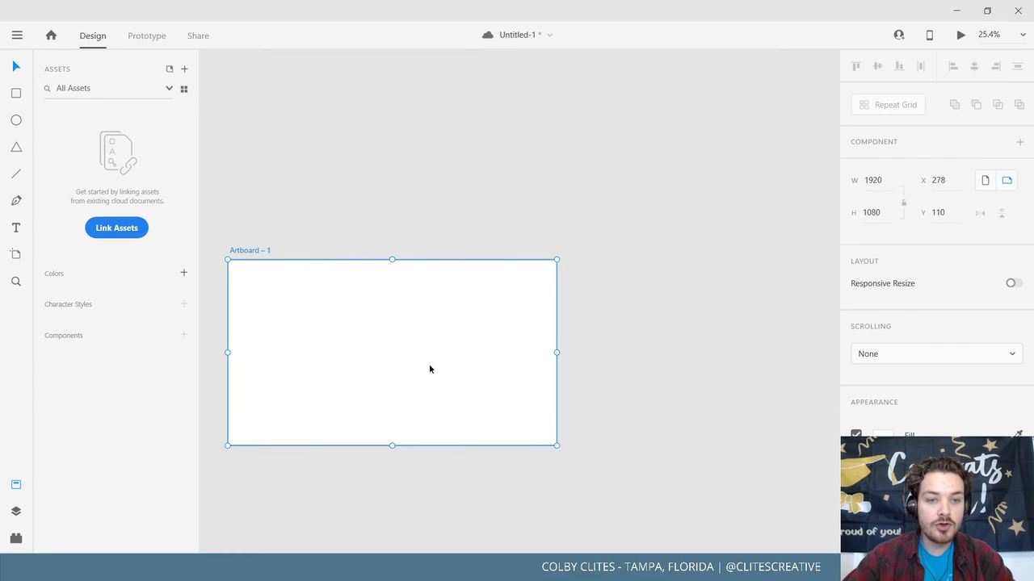
{"action": "scroll", "coordinate": [420, 367], "scroll_direction": "down", "scroll_amount": 2}
{"action": "left_click_drag", "start_coordinate": [393, 323], "coordinate": [433, 439]}
{"action": "left_click", "coordinate": [602, 385]}
{"action": "scroll", "coordinate": [535, 393], "scroll_direction": "up", "scroll_amount": 5}
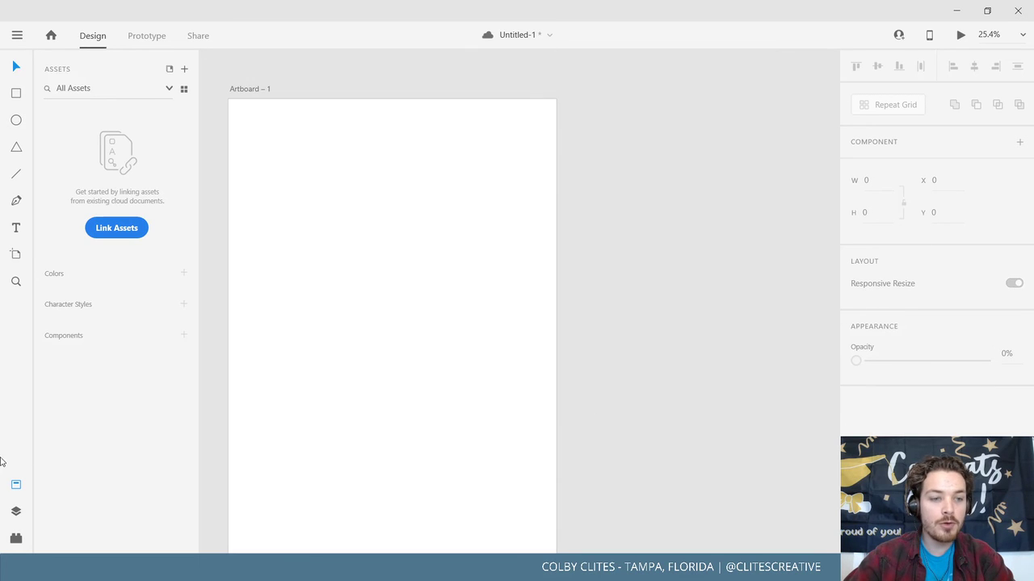
{"action": "left_click", "coordinate": [22, 486]}
{"action": "left_click_drag", "start_coordinate": [458, 329], "coordinate": [698, 328]}
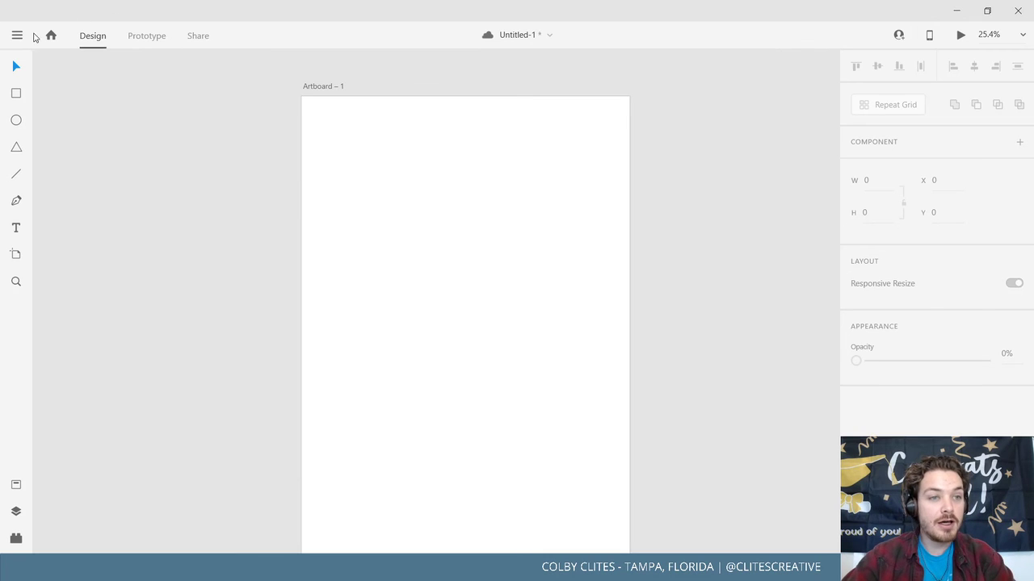
Place the BookSet_Mockup image from the exports2 folder into the XD document and minimize the file window.
{"action": "left_click", "coordinate": [18, 36]}
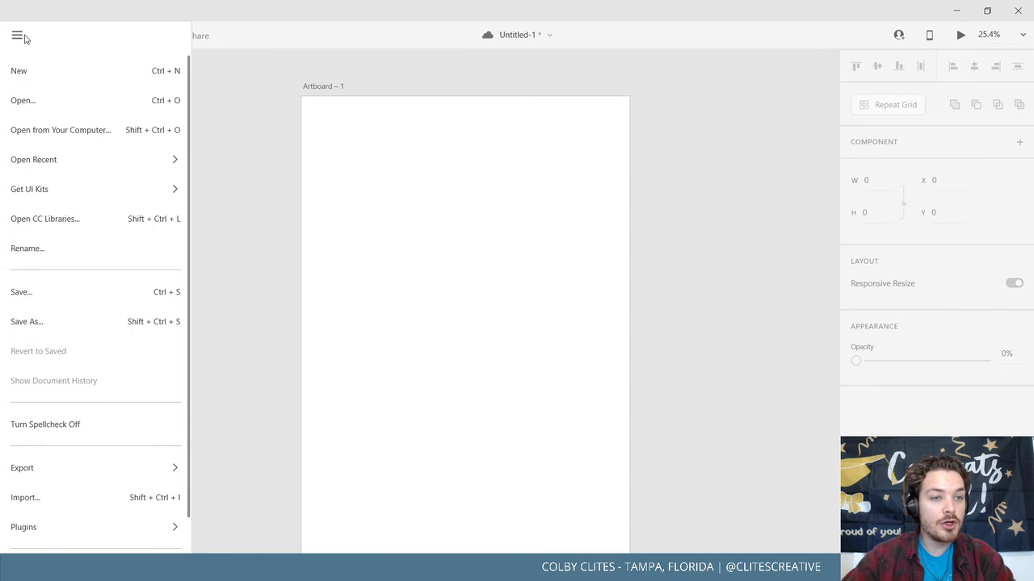
{"action": "left_click", "coordinate": [277, 111]}
{"action": "key", "text": "alt+Tab"}
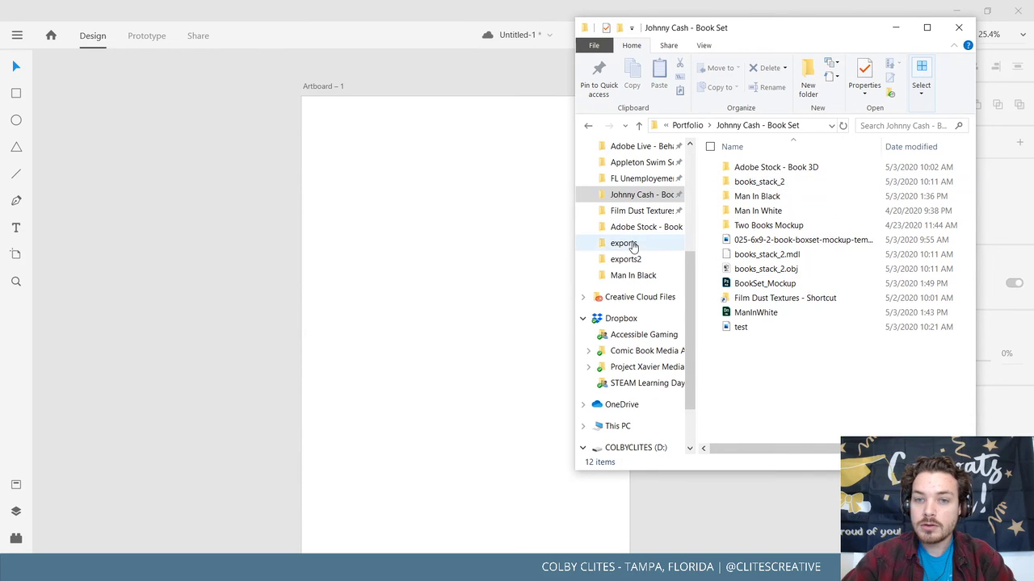
{"action": "left_click", "coordinate": [626, 259]}
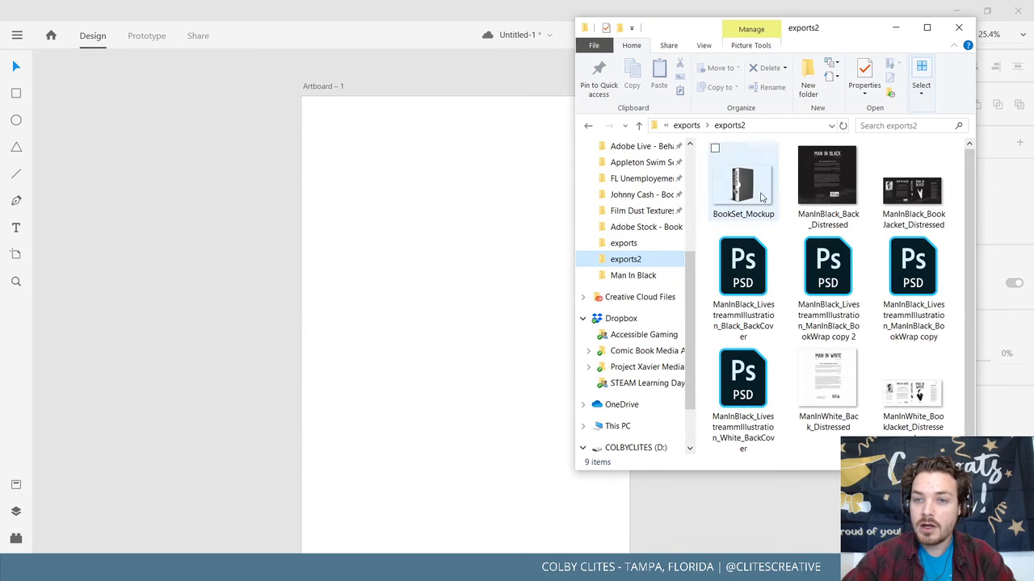
{"action": "left_click_drag", "start_coordinate": [755, 184], "coordinate": [226, 232]}
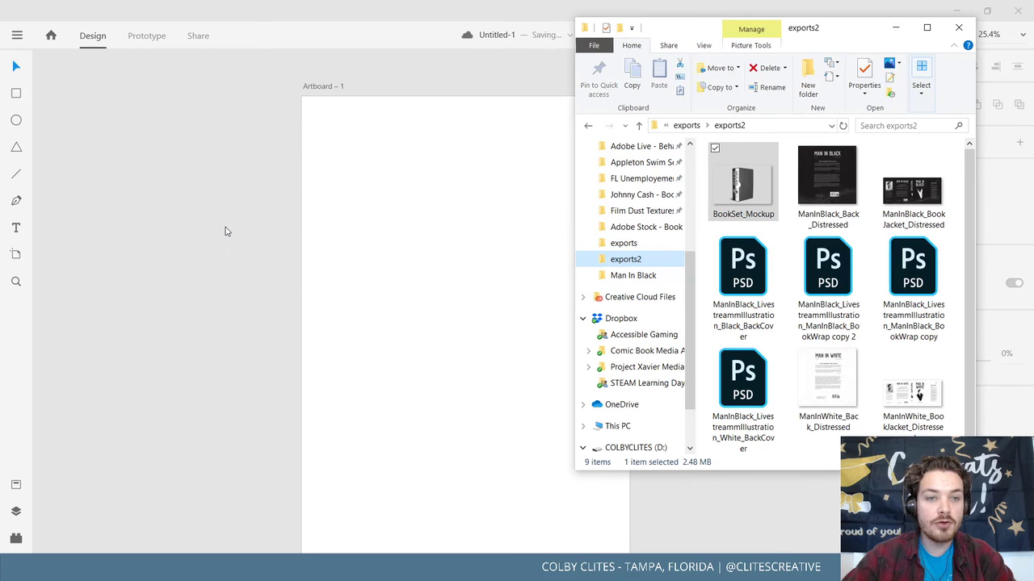
{"action": "left_click", "coordinate": [894, 28]}
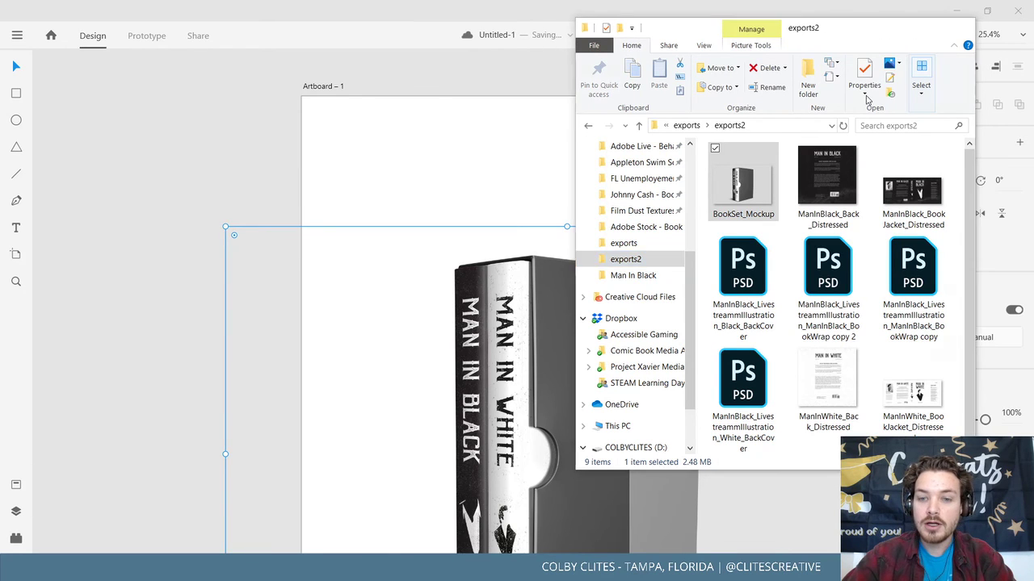
Scale the book set image to about 1798 by 1199 and position it toward the artboard's right side, at about X 526, Y 481.
{"action": "left_click_drag", "start_coordinate": [568, 262], "coordinate": [452, 221]}
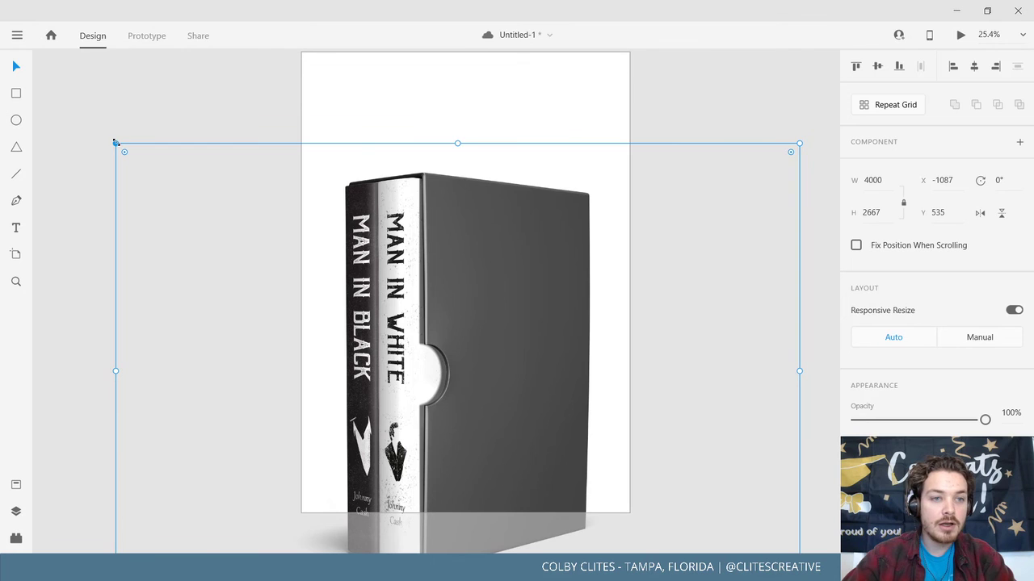
{"action": "left_click_drag", "start_coordinate": [116, 142], "coordinate": [611, 434]}
{"action": "left_click_drag", "start_coordinate": [676, 484], "coordinate": [579, 344]}
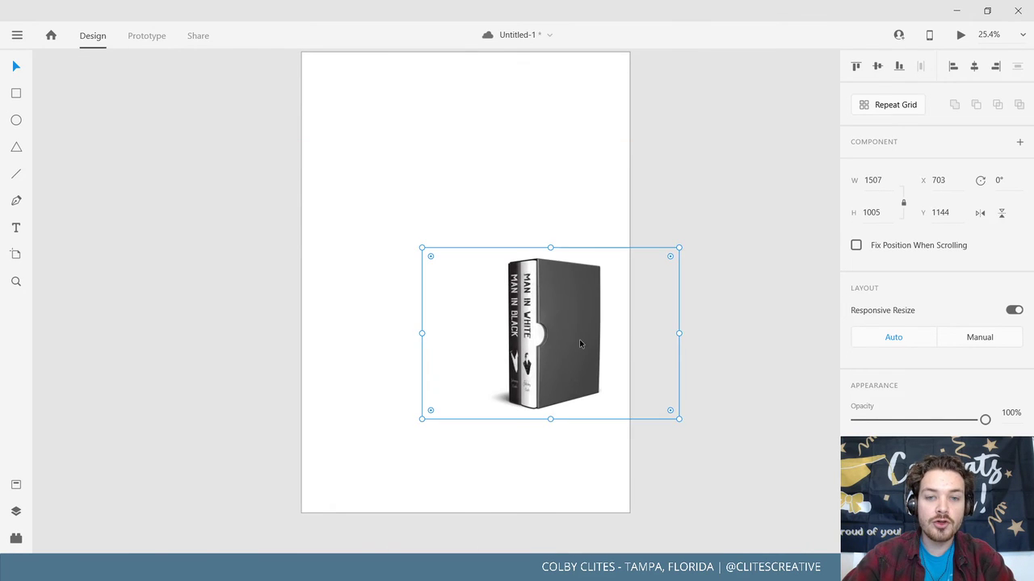
{"action": "scroll", "coordinate": [579, 344], "scroll_direction": "up", "scroll_amount": 3}
{"action": "left_click_drag", "start_coordinate": [496, 426], "coordinate": [474, 296]}
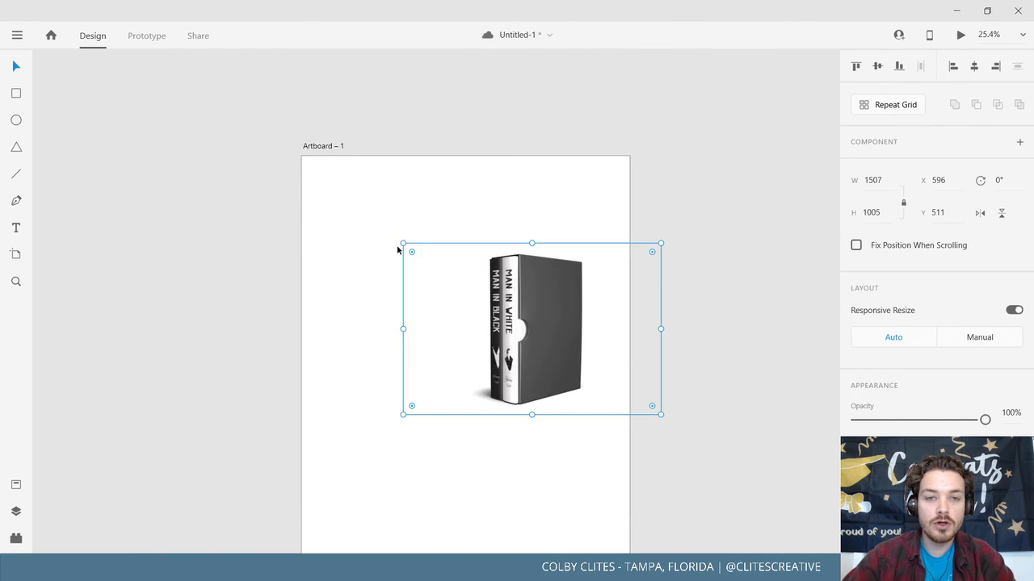
{"action": "left_click_drag", "start_coordinate": [396, 245], "coordinate": [345, 213]}
{"action": "left_click_drag", "start_coordinate": [553, 302], "coordinate": [592, 331]}
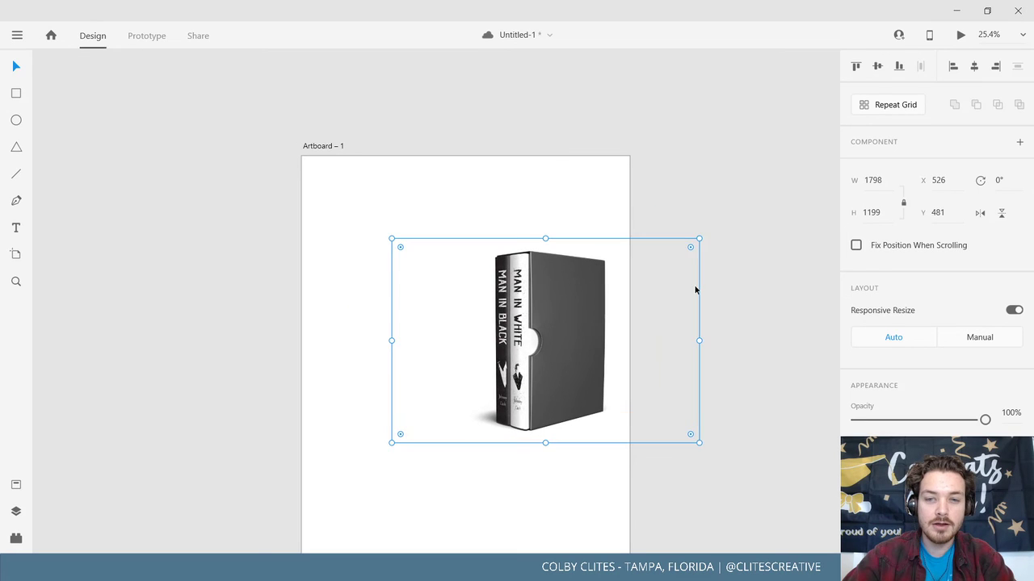
{"action": "left_click", "coordinate": [706, 237]}
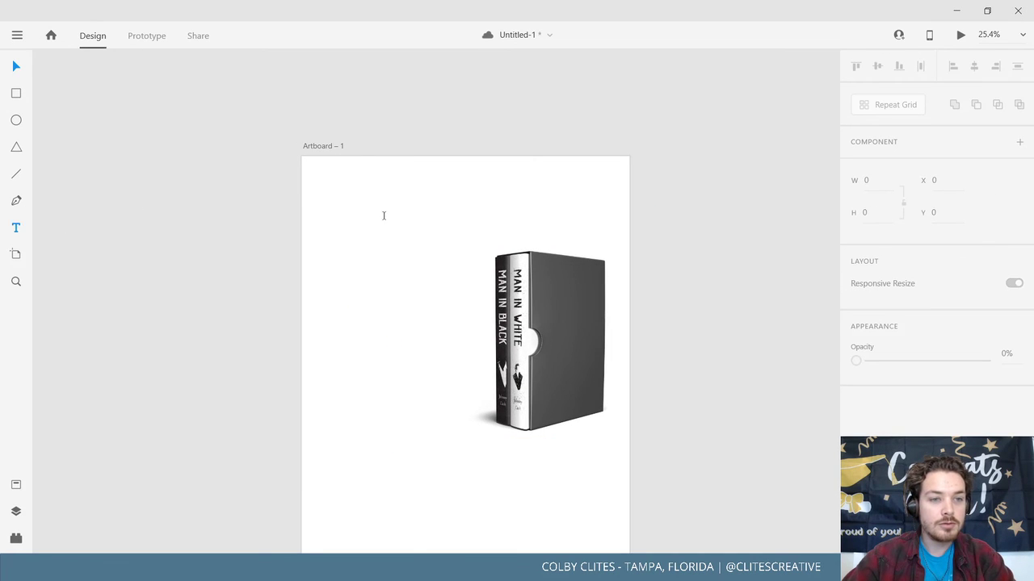
Add the heading text "Johnny Cash" near the artboard's upper left and enlarge it to about 1103 wide.
{"action": "left_click", "coordinate": [339, 194]}
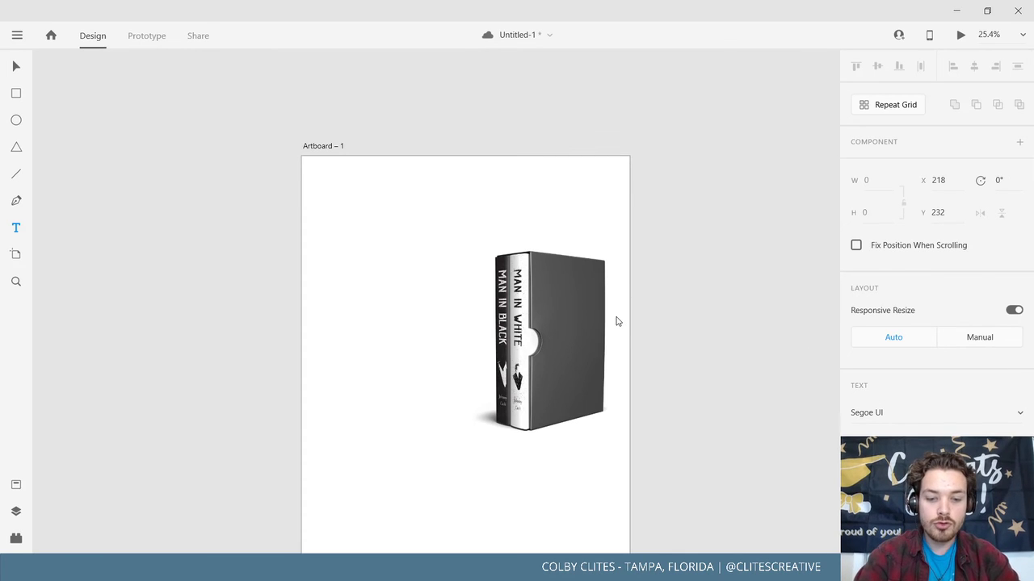
{"action": "type", "text": "Johnny Ca"}
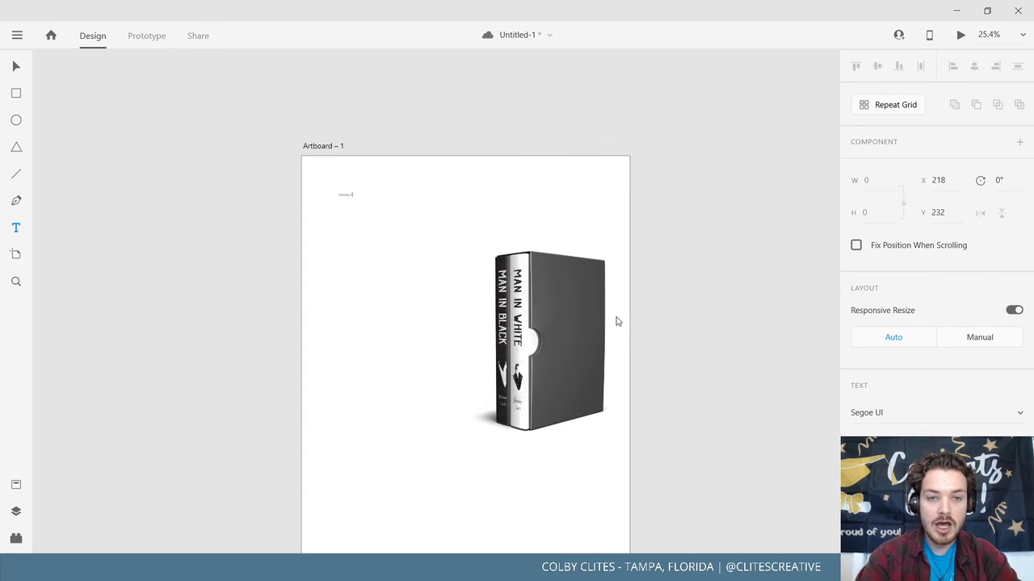
{"action": "type", "text": "sh"}
{"action": "key", "text": "Escape"}
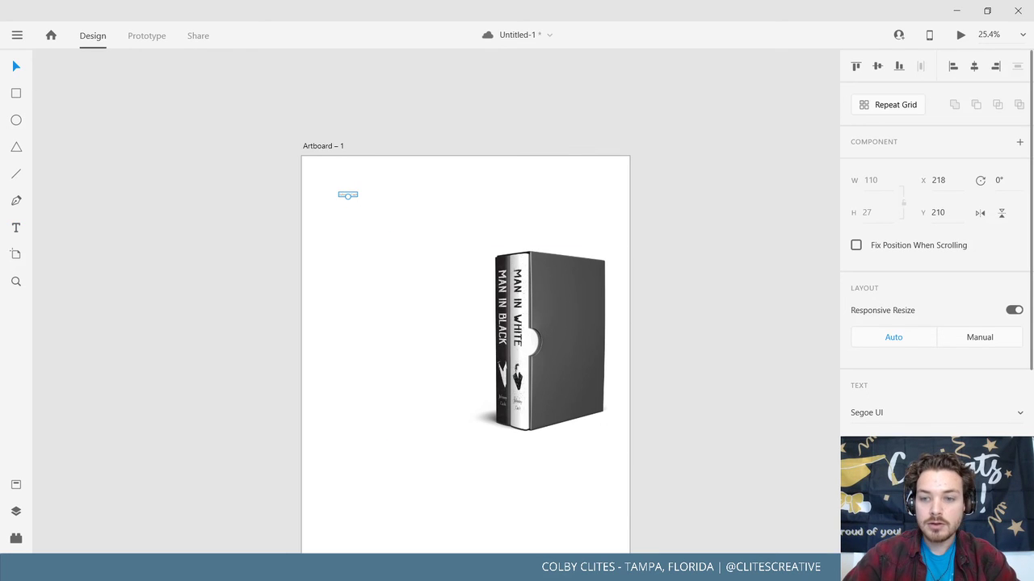
{"action": "key", "text": "Return"}
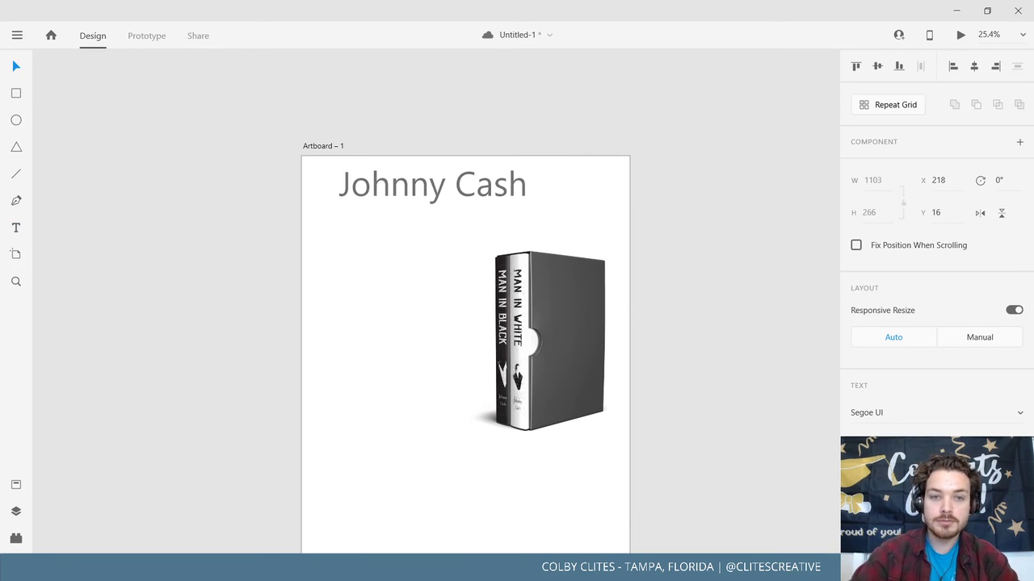
Browse the available fonts for a typeface that suits the Johnny Cash heading, leaving the list without choosing one.
{"action": "left_click", "coordinate": [1020, 417]}
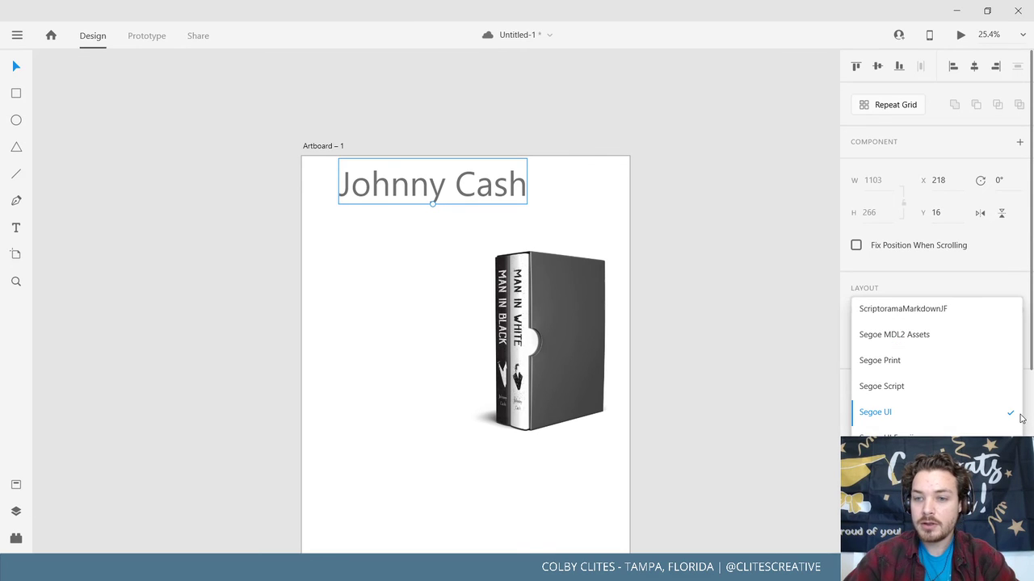
{"action": "scroll", "coordinate": [969, 420], "scroll_direction": "up", "scroll_amount": 5}
{"action": "scroll", "coordinate": [967, 428], "scroll_direction": "up", "scroll_amount": 10}
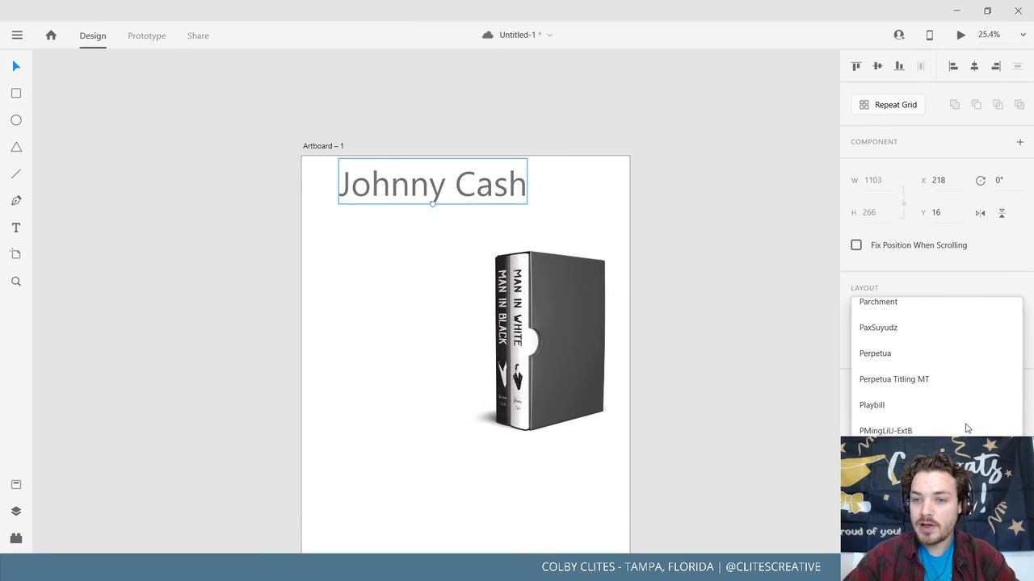
{"action": "scroll", "coordinate": [966, 429], "scroll_direction": "up", "scroll_amount": 10}
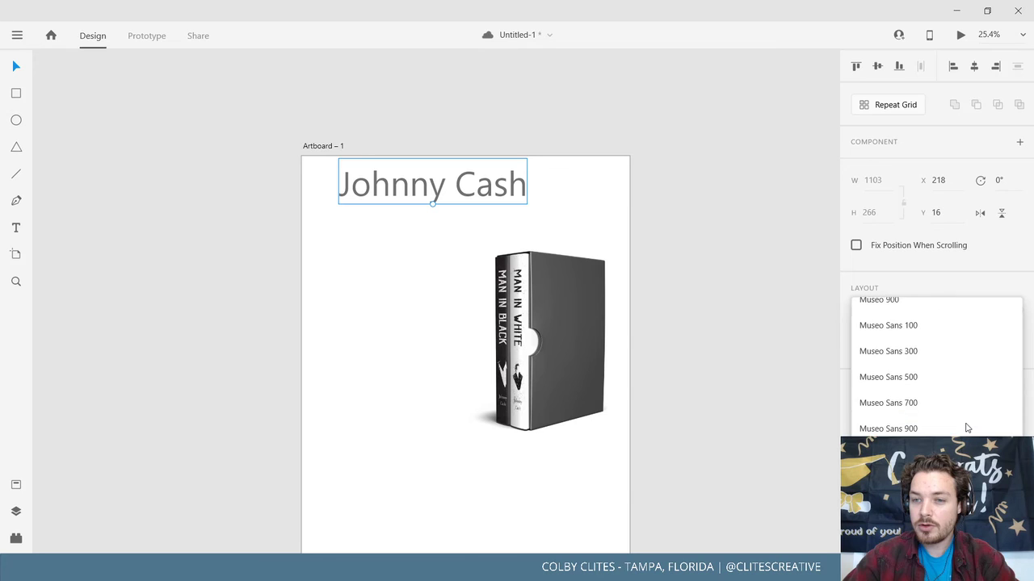
{"action": "scroll", "coordinate": [967, 428], "scroll_direction": "up", "scroll_amount": 10}
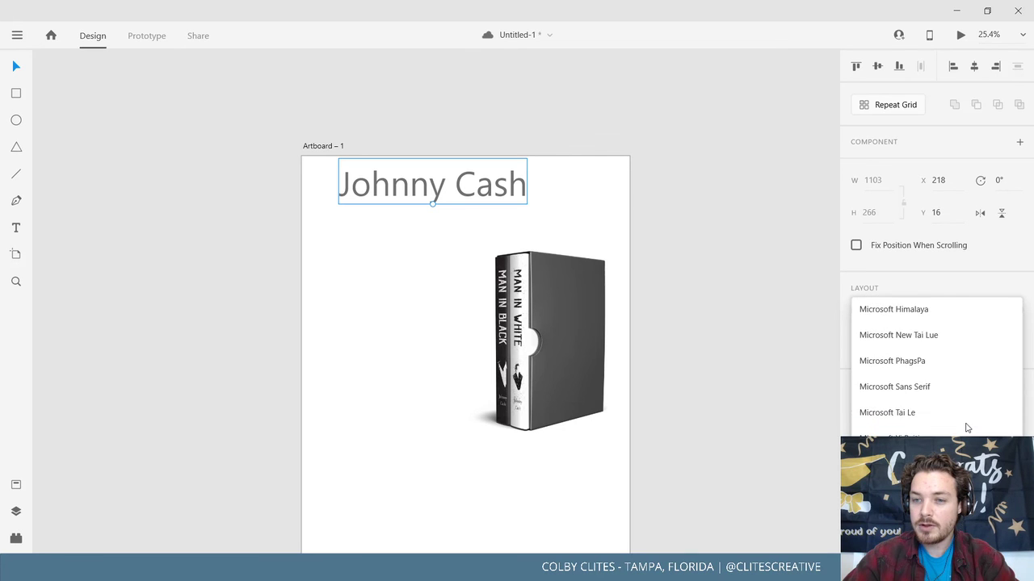
{"action": "scroll", "coordinate": [967, 428], "scroll_direction": "down", "scroll_amount": 5}
{"action": "scroll", "coordinate": [966, 428], "scroll_direction": "down", "scroll_amount": 5}
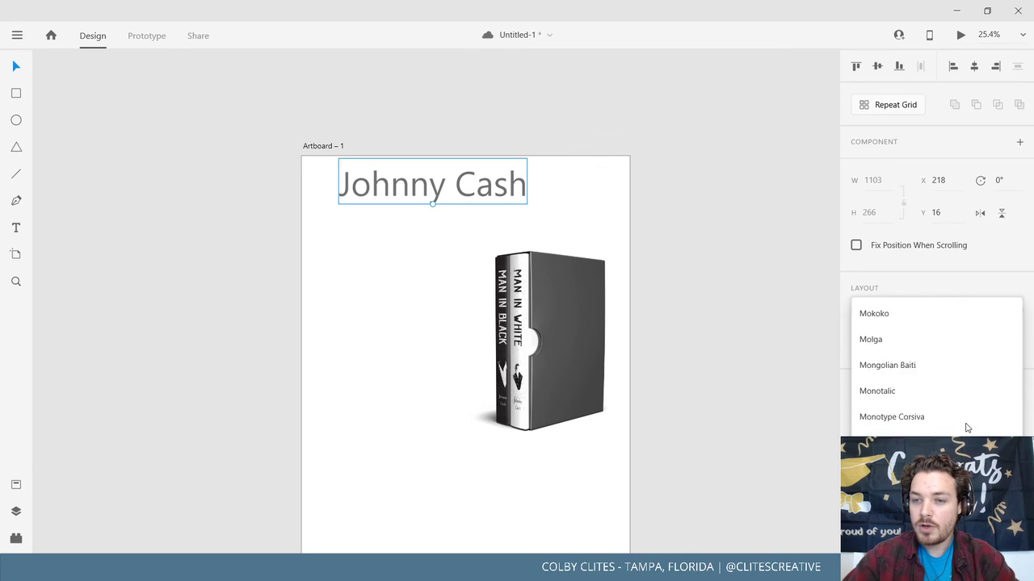
{"action": "scroll", "coordinate": [967, 428], "scroll_direction": "down", "scroll_amount": 10}
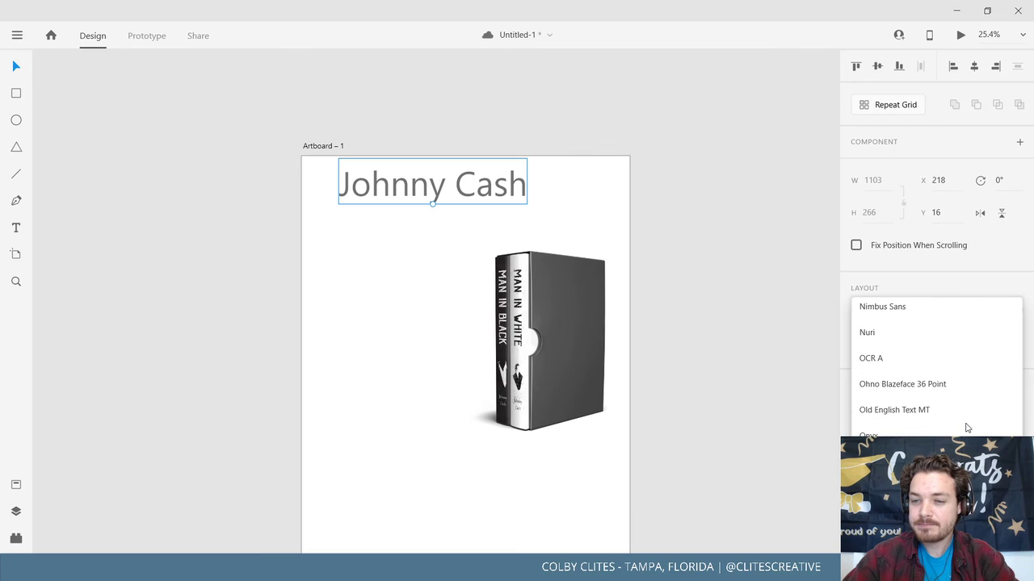
{"action": "scroll", "coordinate": [966, 428], "scroll_direction": "down", "scroll_amount": 10}
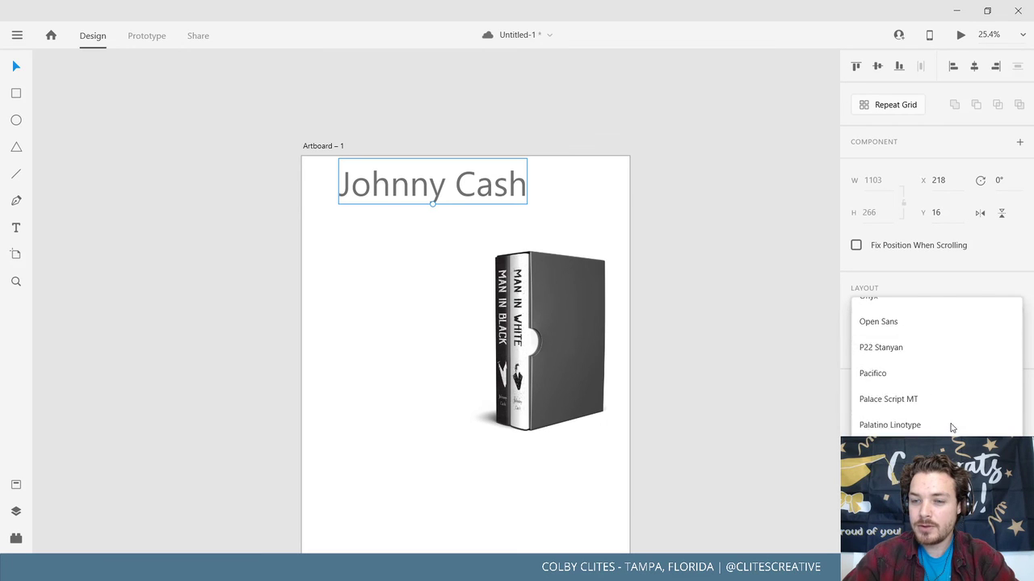
{"action": "scroll", "coordinate": [951, 428], "scroll_direction": "down", "scroll_amount": 4}
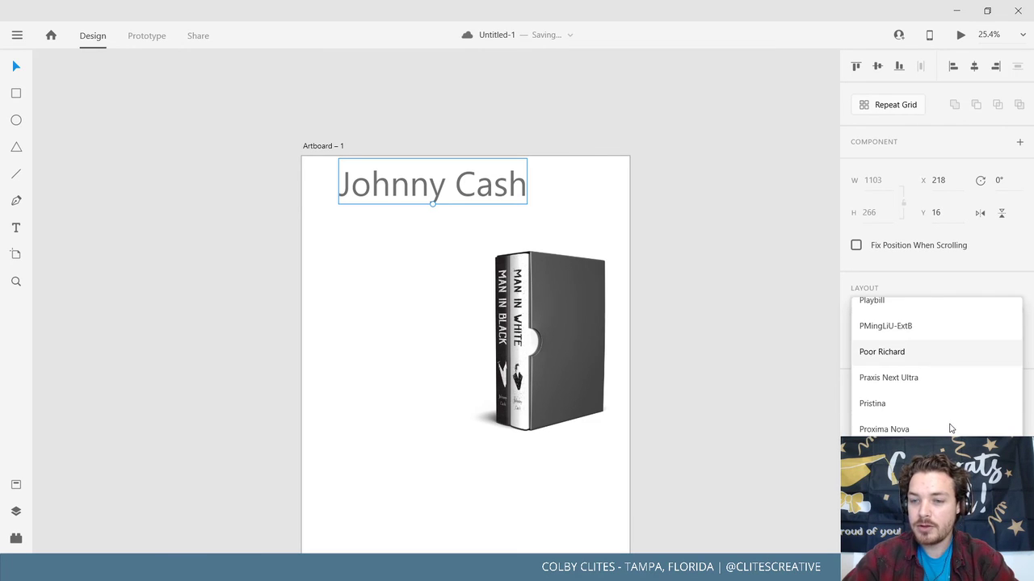
{"action": "scroll", "coordinate": [951, 428], "scroll_direction": "down", "scroll_amount": 10}
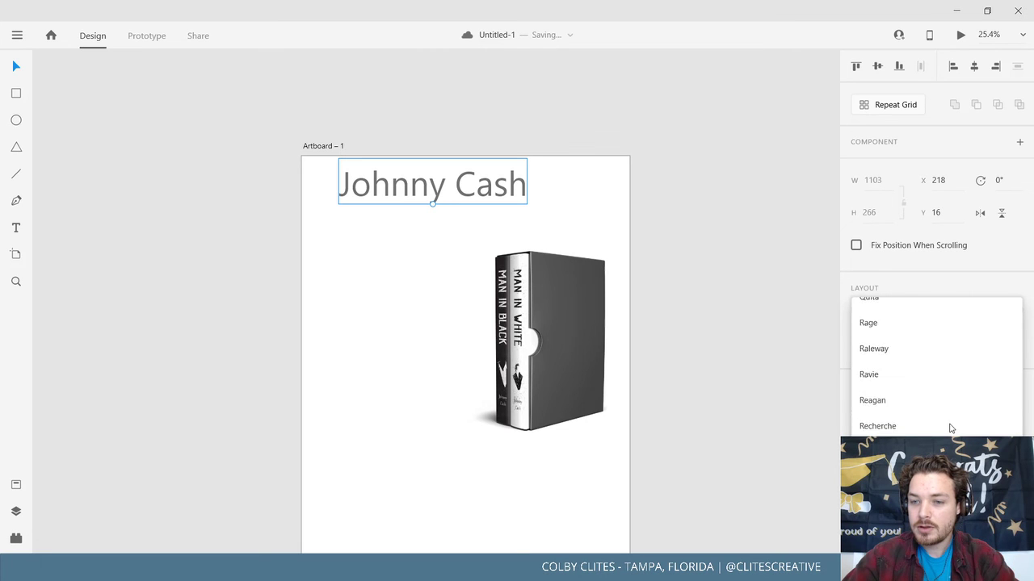
{"action": "key", "text": "Escape"}
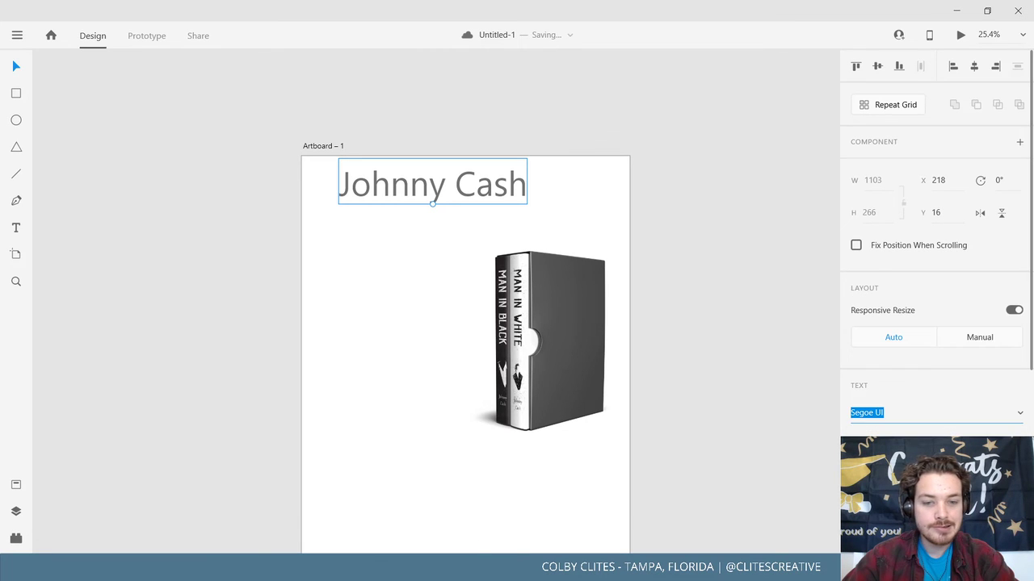
Switch to the Behance profile in the browser and examine the published Man In Black - Johnny Cash project among the work.
{"action": "left_click", "coordinate": [448, 568]}
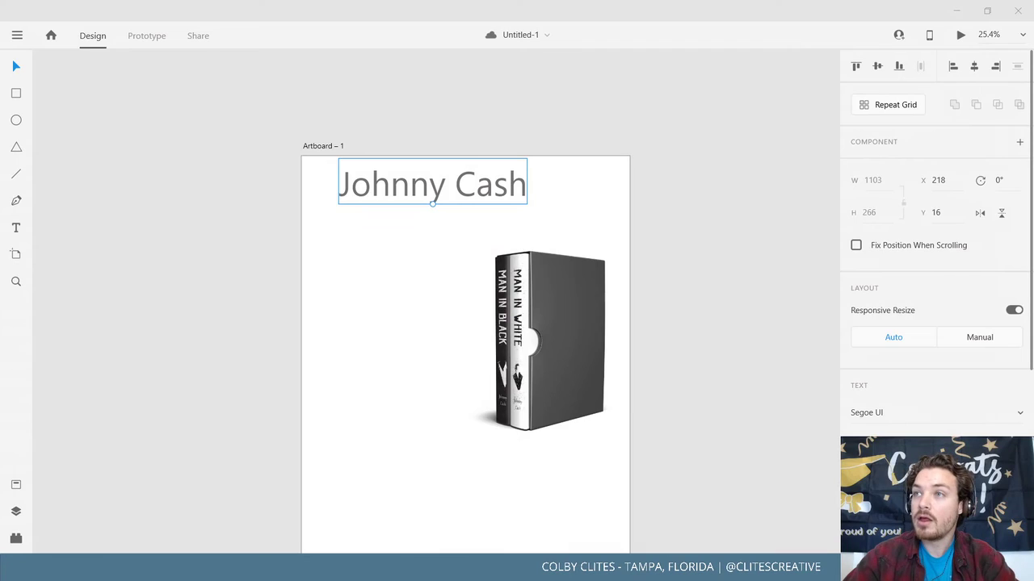
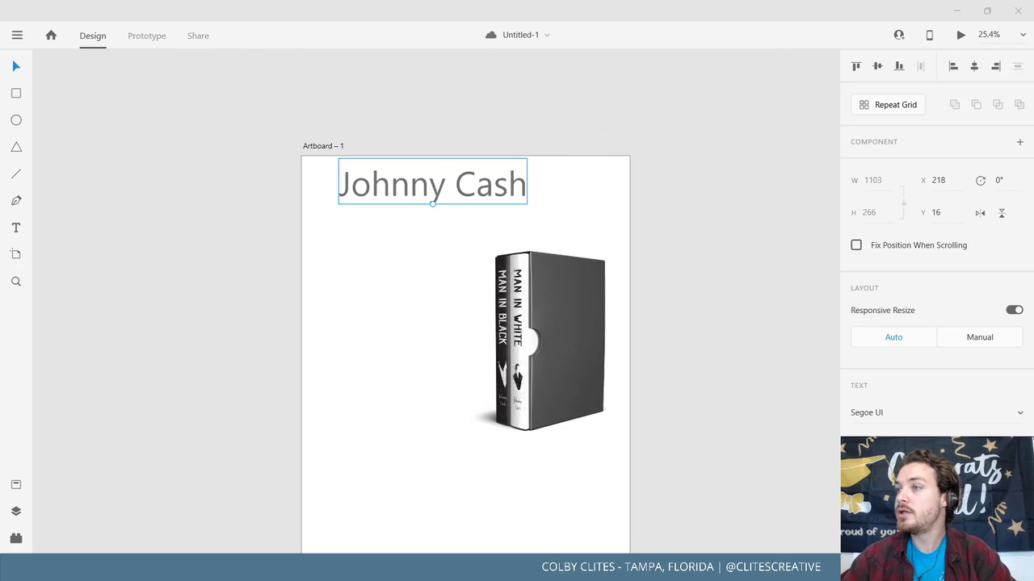
{"action": "left_click_drag", "start_coordinate": [441, 0], "coordinate": [443, 1]}
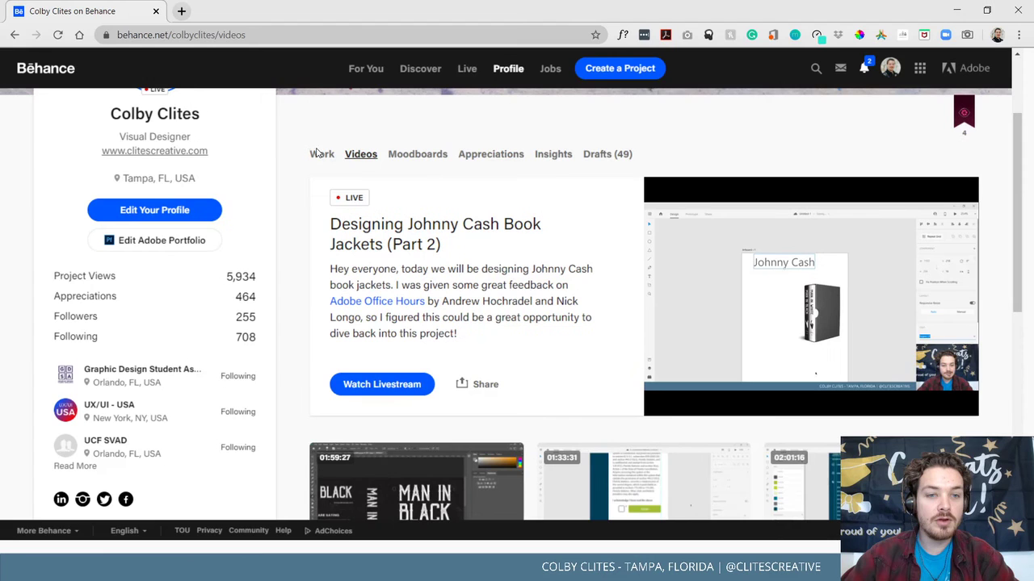
{"action": "scroll", "coordinate": [329, 281], "scroll_direction": "up", "scroll_amount": 2}
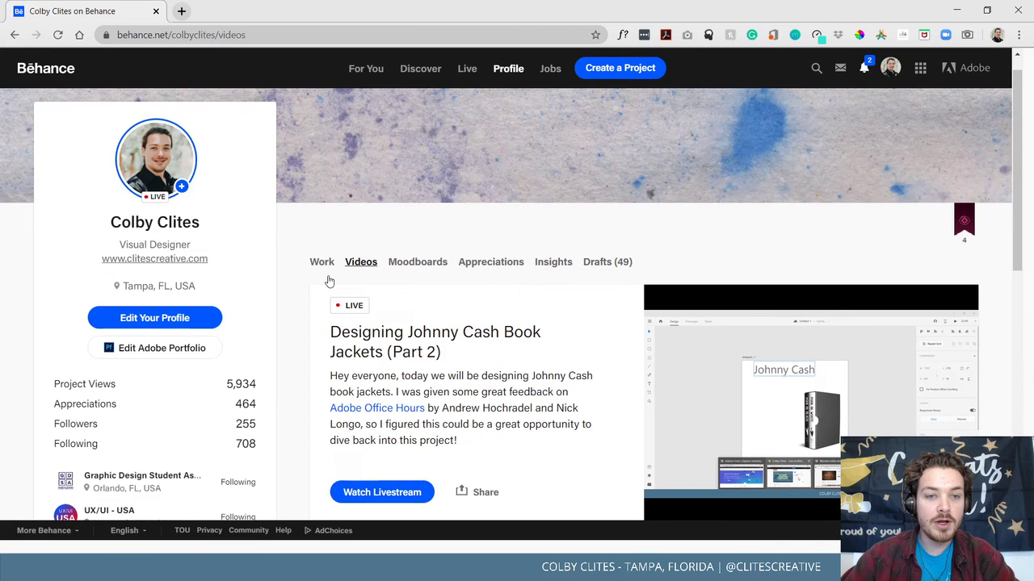
{"action": "left_click", "coordinate": [312, 263]}
{"action": "scroll", "coordinate": [306, 242], "scroll_direction": "down", "scroll_amount": 2}
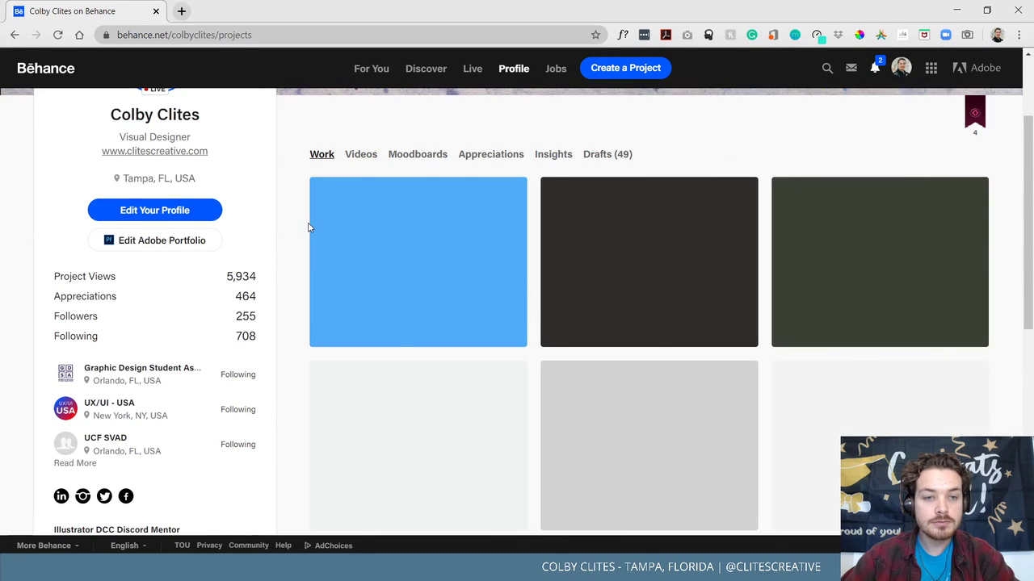
{"action": "scroll", "coordinate": [719, 365], "scroll_direction": "down", "scroll_amount": 1}
{"action": "left_click", "coordinate": [716, 368]}
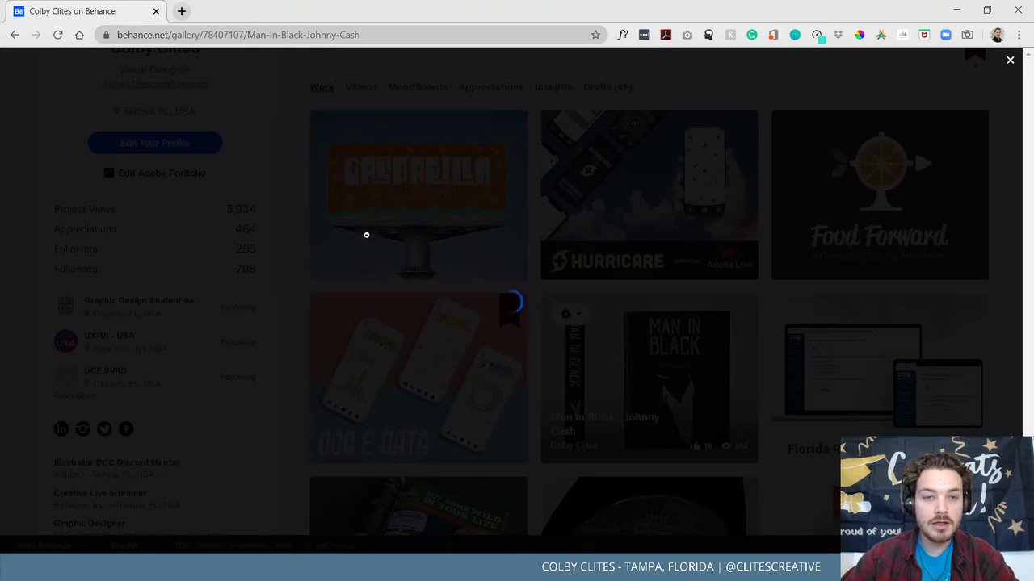
{"action": "scroll", "coordinate": [316, 231], "scroll_direction": "down", "scroll_amount": 10}
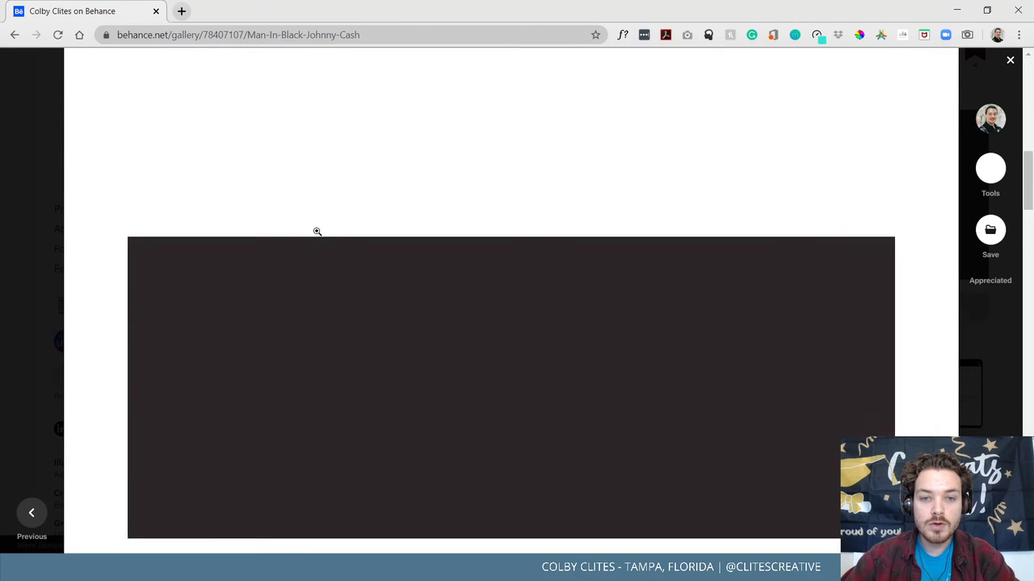
{"action": "scroll", "coordinate": [430, 215], "scroll_direction": "up", "scroll_amount": 1}
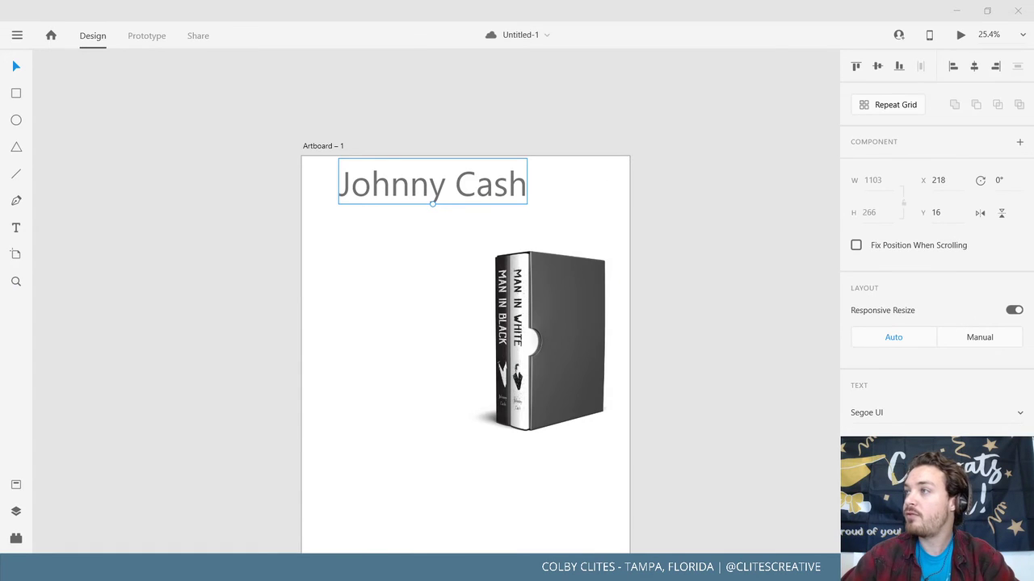
Switch back to Adobe XD and set the Johnny Cash heading's font to Bohem Press.
{"action": "left_click", "coordinate": [1020, 417]}
{"action": "type", "text": "b"}
{"action": "scroll", "coordinate": [999, 420], "scroll_direction": "down", "scroll_amount": 2}
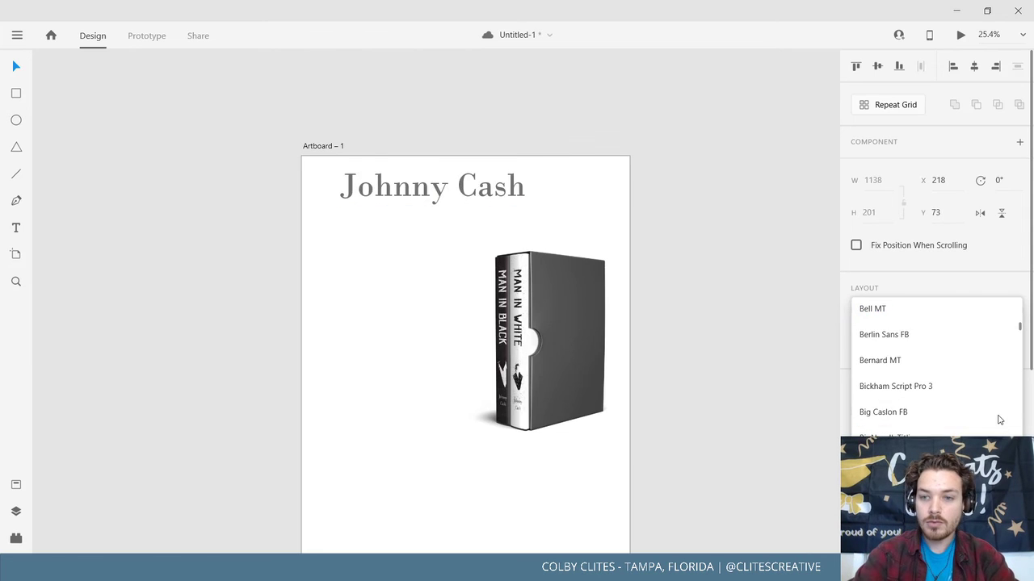
{"action": "scroll", "coordinate": [999, 420], "scroll_direction": "down", "scroll_amount": 2}
{"action": "left_click", "coordinate": [996, 417]}
{"action": "left_click", "coordinate": [463, 294]}
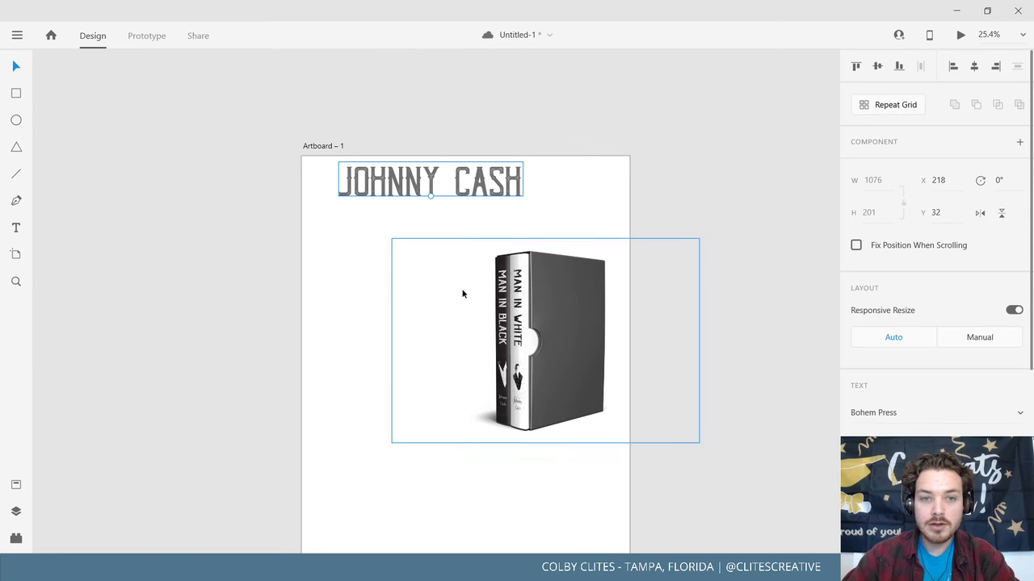
Move the heading slightly down and left on the artboard, to about X 177, Y 104.
{"action": "key", "text": "Escape"}
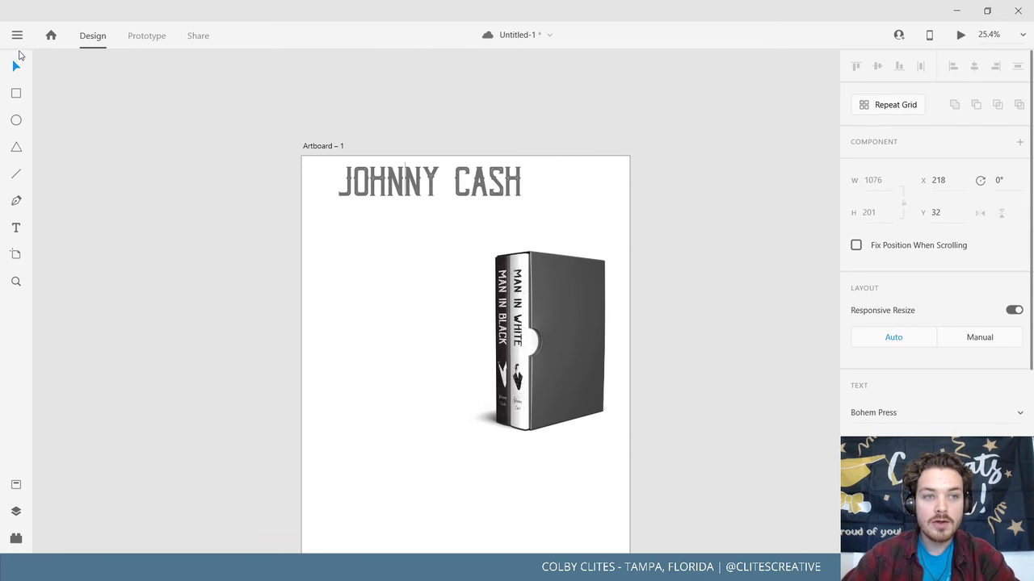
{"action": "left_click", "coordinate": [16, 68]}
{"action": "left_click_drag", "start_coordinate": [386, 180], "coordinate": [378, 193]}
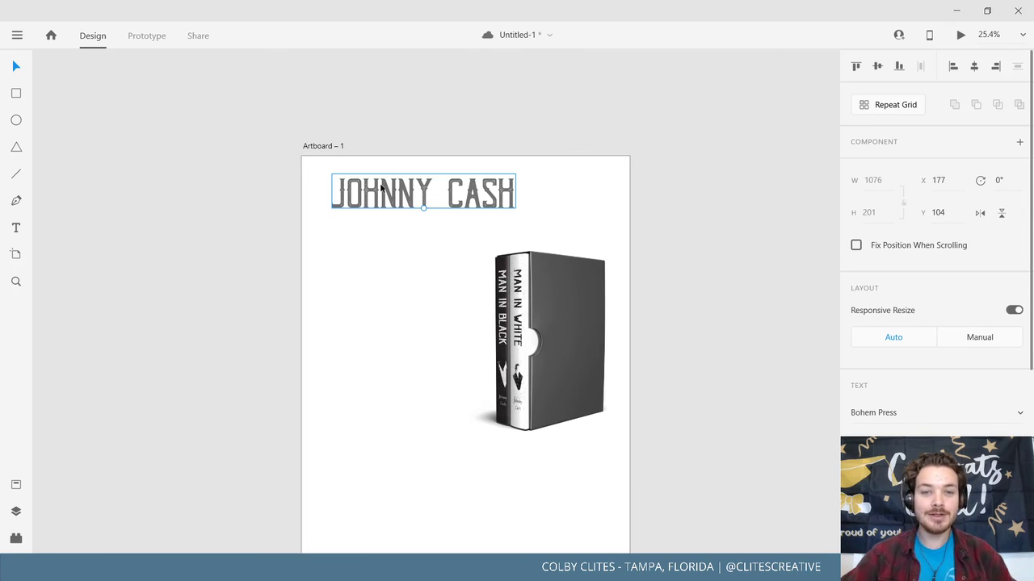
Replace the heading's text with "MAN IN BLACK/WHITE" and reduce its size to about 1521 wide.
{"action": "double_click", "coordinate": [381, 188]}
{"action": "type", "text": "M"}
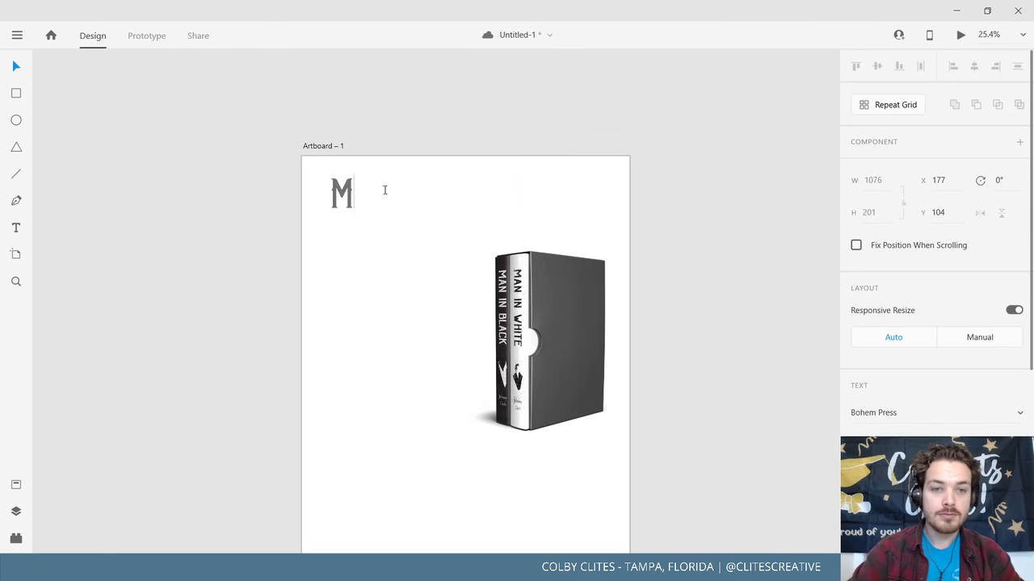
{"action": "type", "text": "AN IN BLAC"}
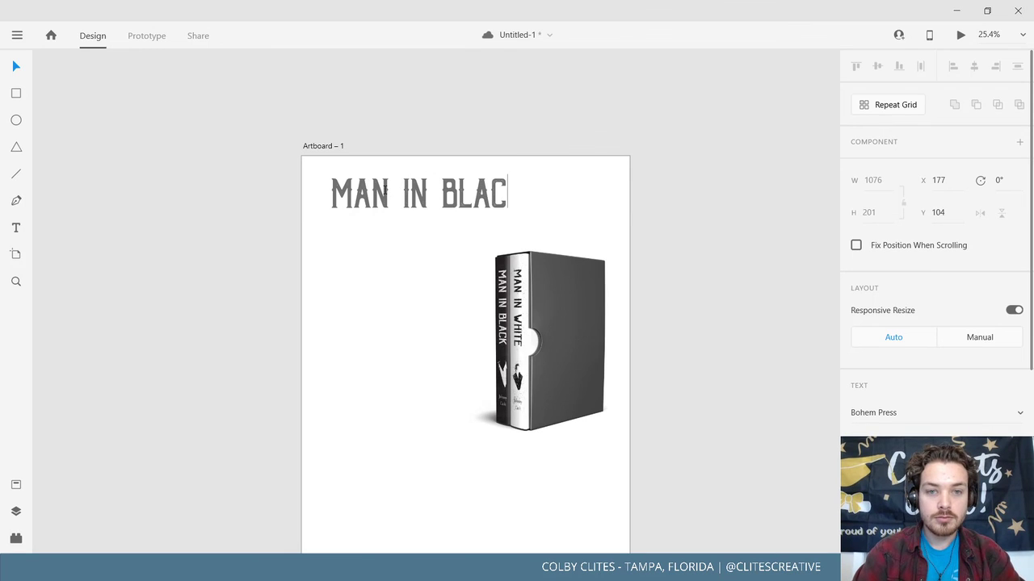
{"action": "type", "text": "K/WHITE"}
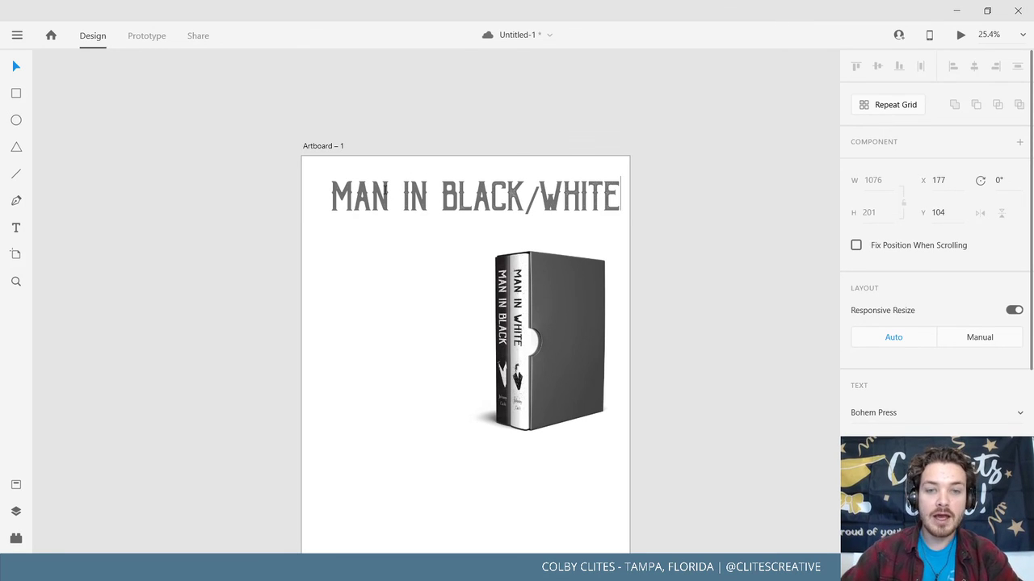
{"action": "key", "text": "Escape"}
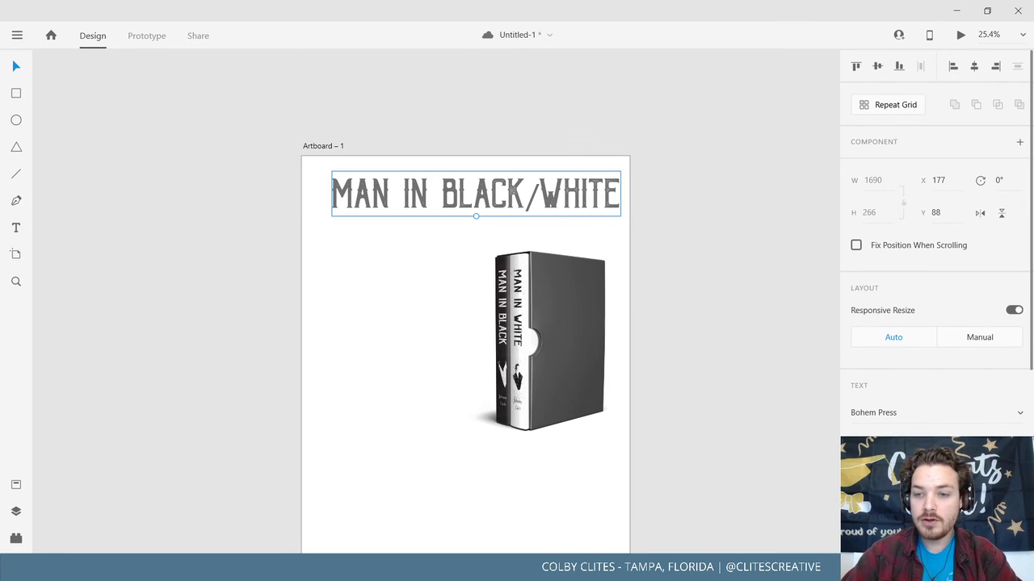
{"action": "key", "text": "Return"}
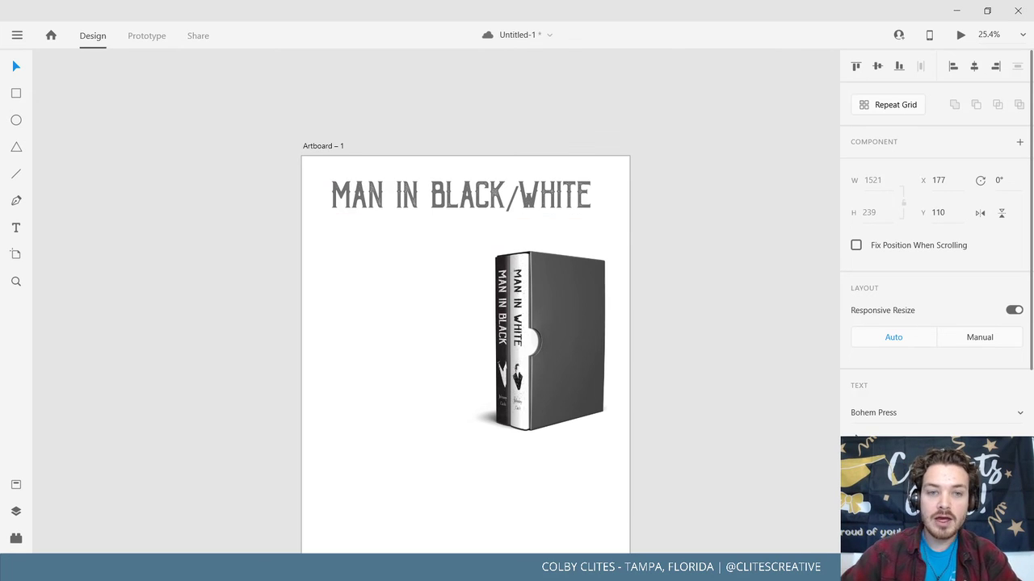
Draw a text area about 728 by 1147 beside the book mockup, enter "ADADAD" and set its font to Gotham.
{"action": "left_click", "coordinate": [15, 229]}
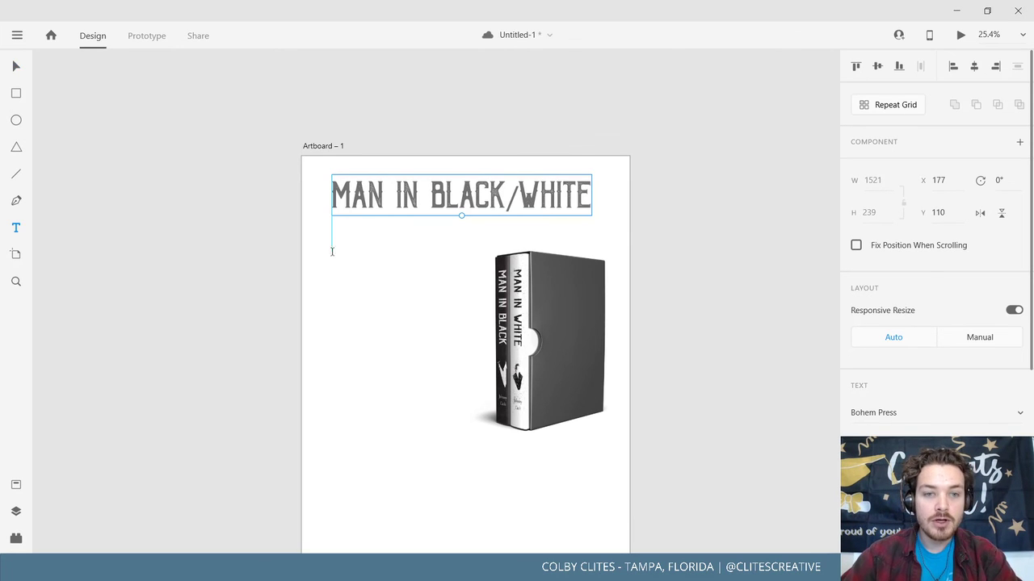
{"action": "left_click_drag", "start_coordinate": [332, 252], "coordinate": [457, 449]}
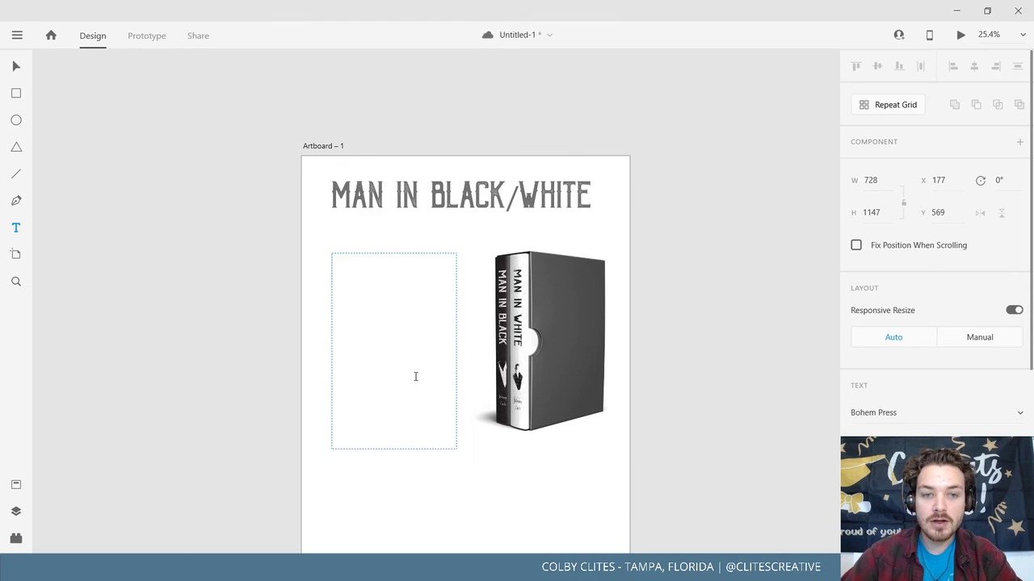
{"action": "type", "text": "ADADAD"}
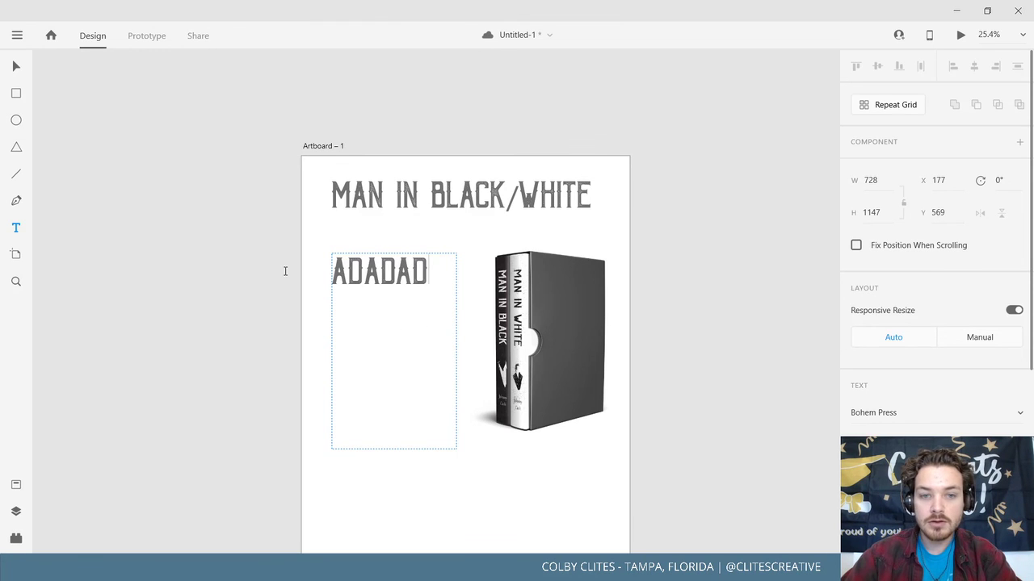
{"action": "key", "text": "ctrl+a"}
{"action": "left_click", "coordinate": [1020, 413]}
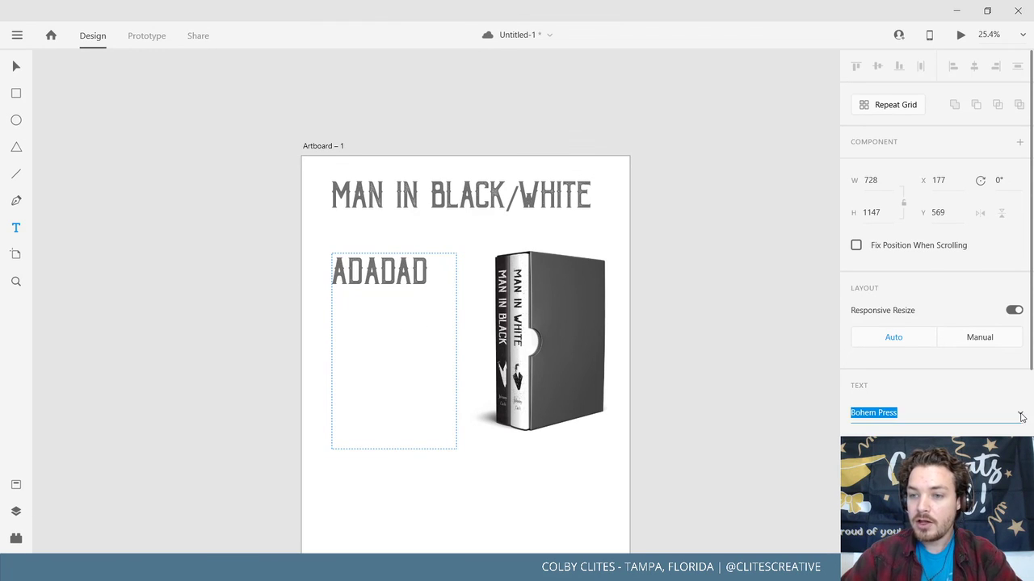
{"action": "type", "text": "Gotham"}
{"action": "key", "text": "Return"}
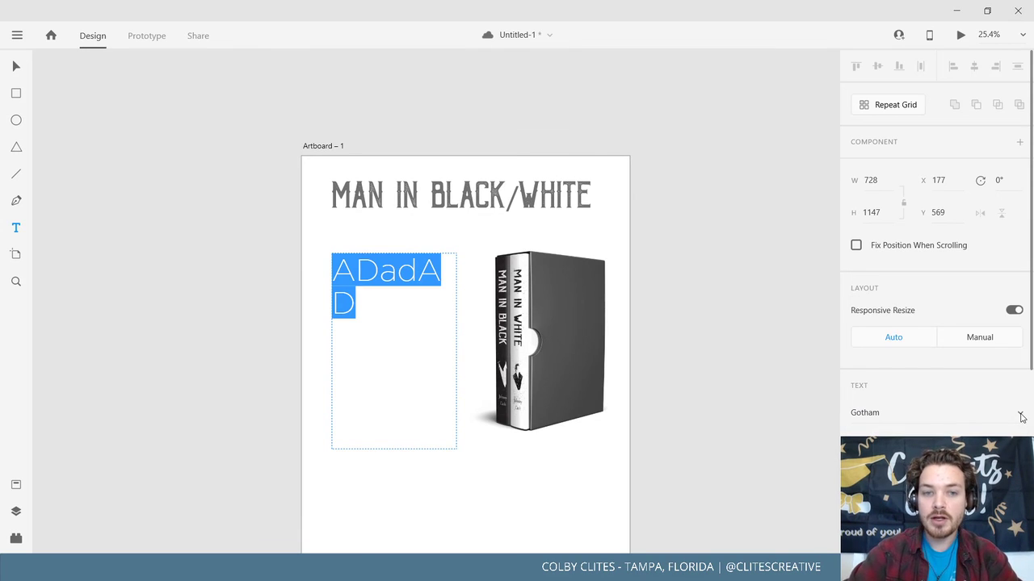
Reduce the body text's size and replace the sample letters with "This is a book by Johnny Cash.".
{"action": "left_click", "coordinate": [869, 445]}
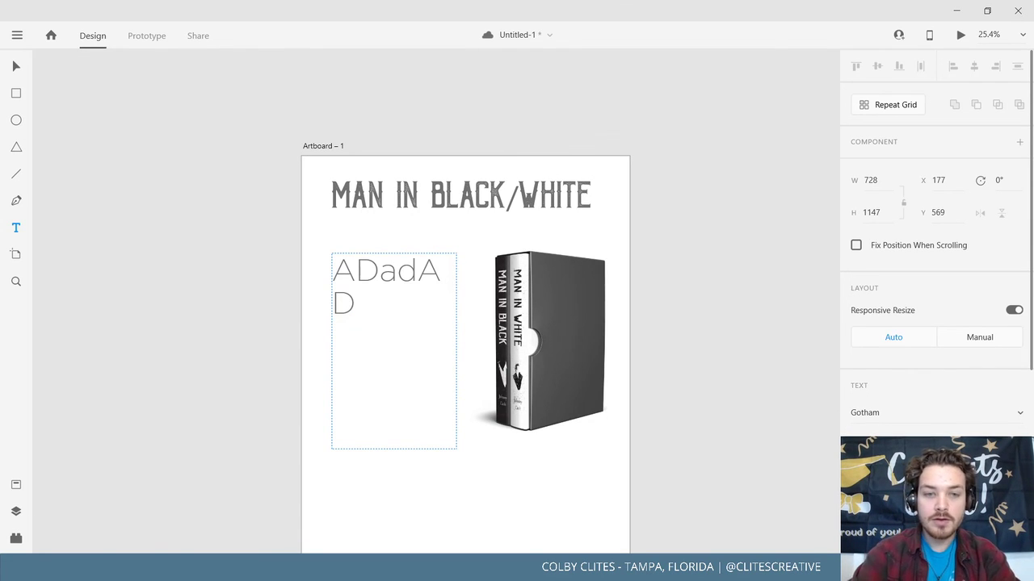
{"action": "key", "text": "Return"}
{"action": "key", "text": "BackSpace"}
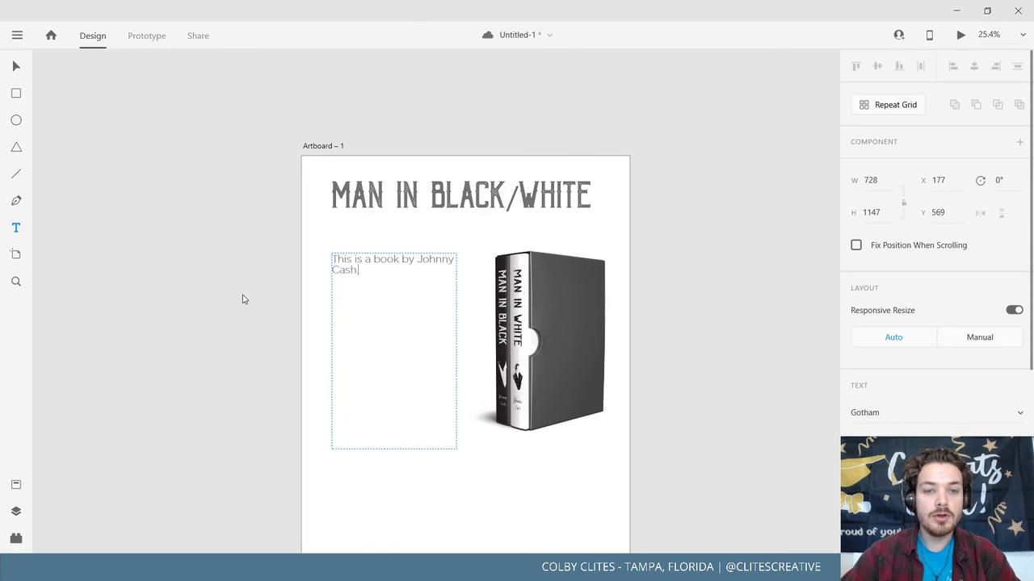
Delete the body text area beside the book mockup.
{"action": "left_click_drag", "start_coordinate": [365, 272], "coordinate": [322, 256]}
{"action": "left_click", "coordinate": [373, 283]}
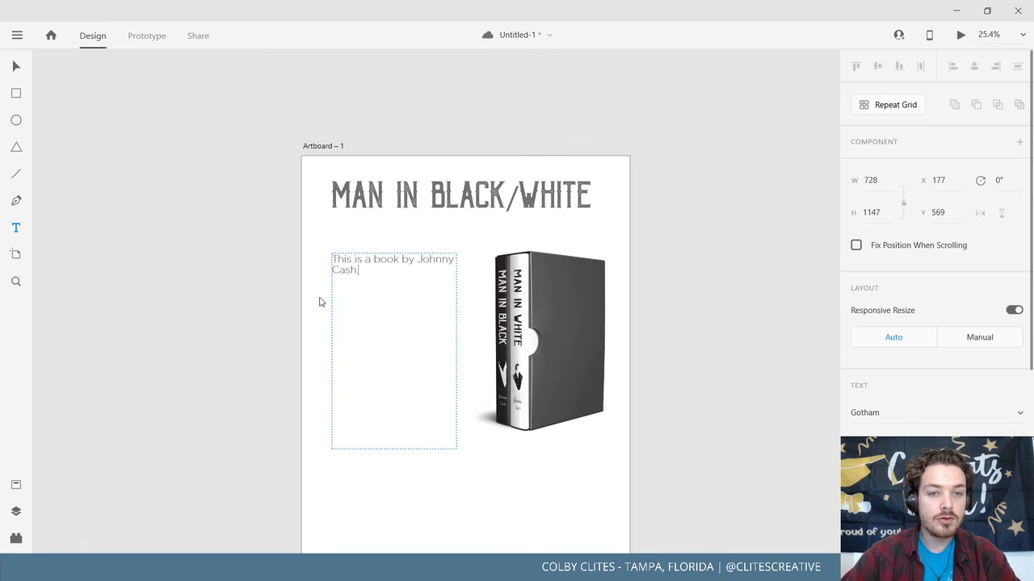
{"action": "left_click", "coordinate": [17, 65]}
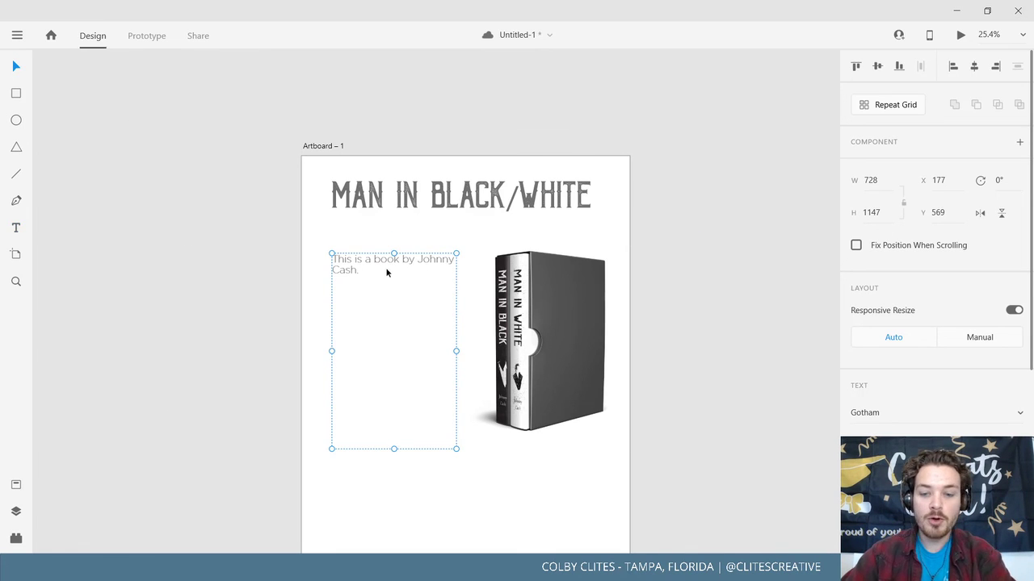
{"action": "key", "text": "Delete"}
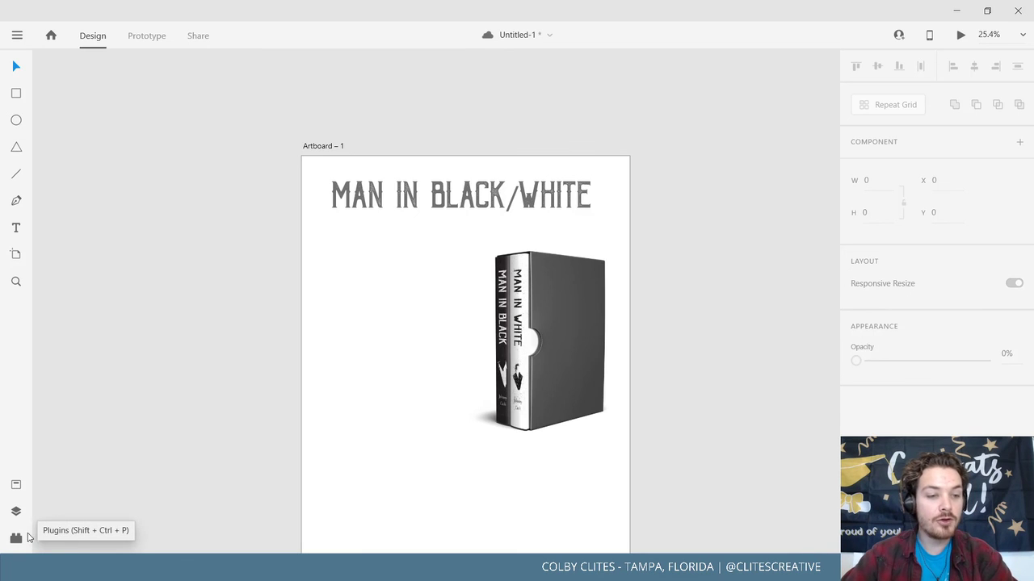
Show the installed plugins and try to run Lorem Ipsum without a selected object.
{"action": "left_click", "coordinate": [15, 538]}
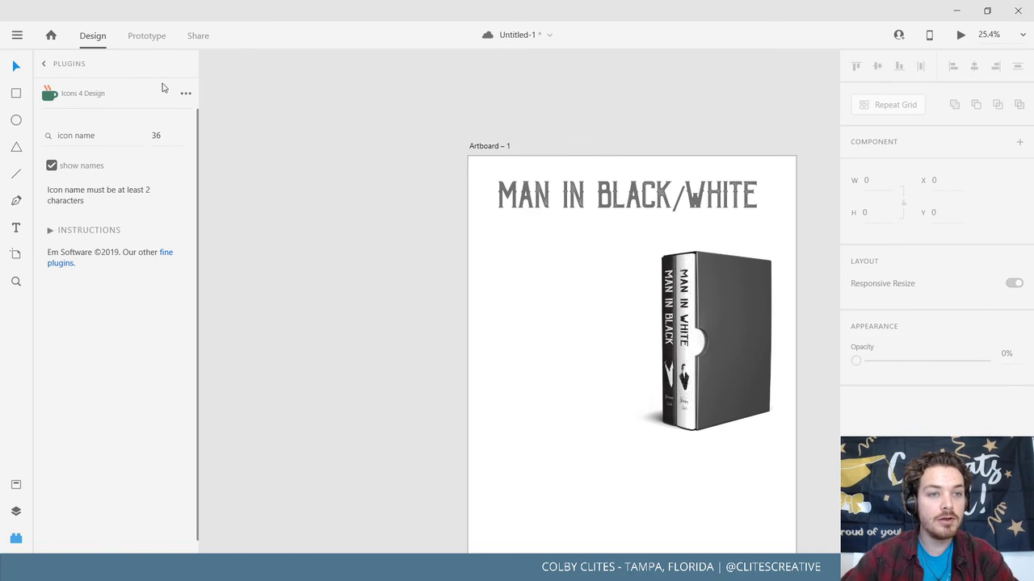
{"action": "left_click", "coordinate": [44, 67]}
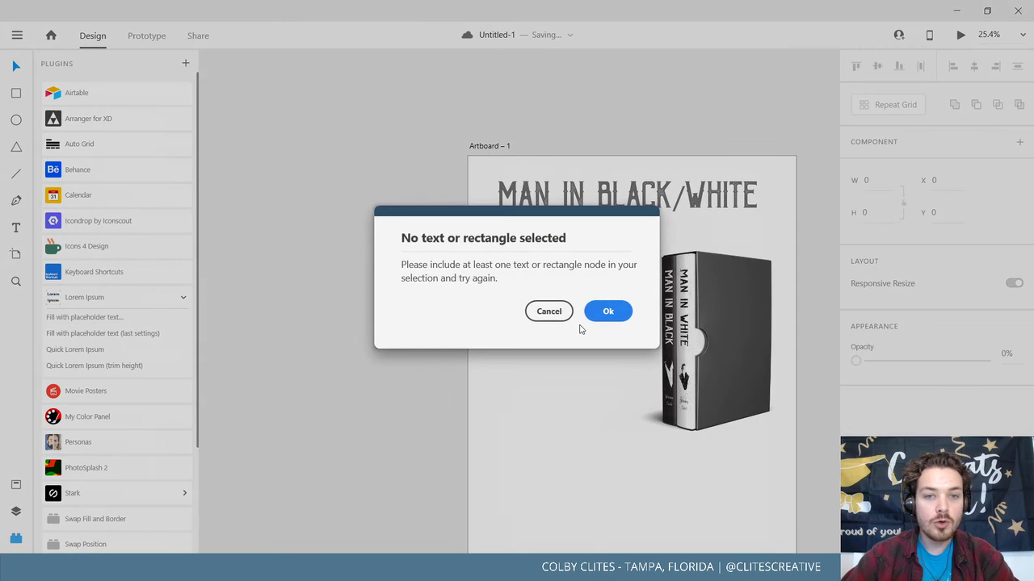
{"action": "left_click", "coordinate": [607, 310]}
Draw an empty text area about 785 by 1079 beside the mockup and try to fill it using the Lorem Ipsum plugin.
{"action": "left_click", "coordinate": [15, 228]}
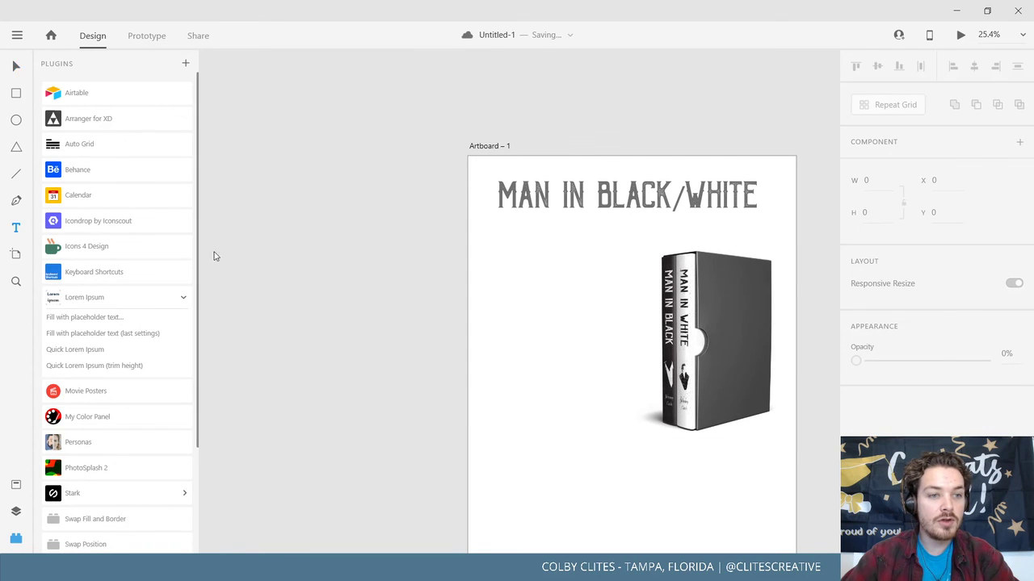
{"action": "left_click_drag", "start_coordinate": [486, 260], "coordinate": [592, 356]}
{"action": "left_click_drag", "start_coordinate": [638, 424], "coordinate": [618, 439]}
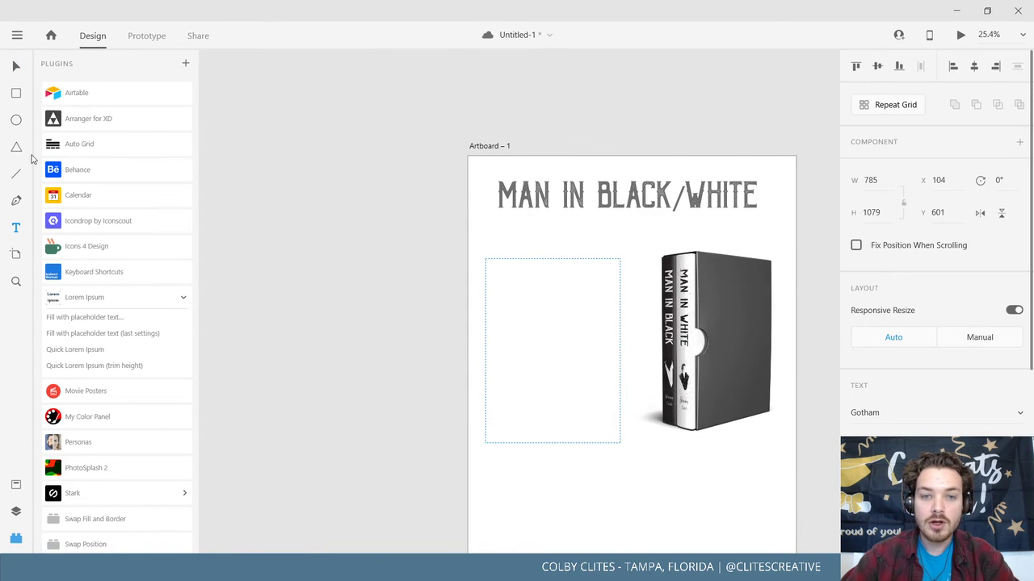
{"action": "key", "text": "Escape"}
{"action": "left_click", "coordinate": [508, 313]}
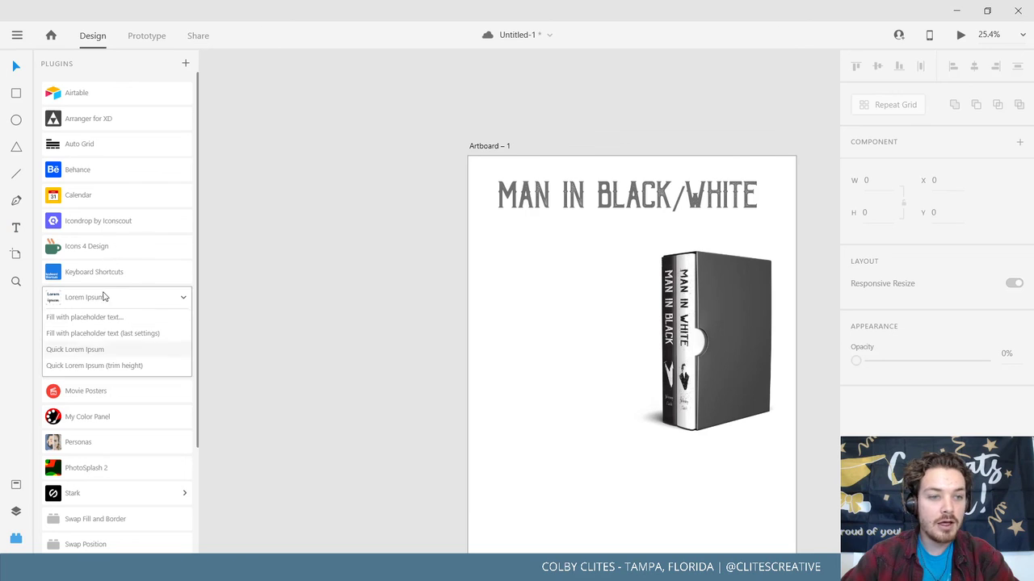
{"action": "key", "text": "Return"}
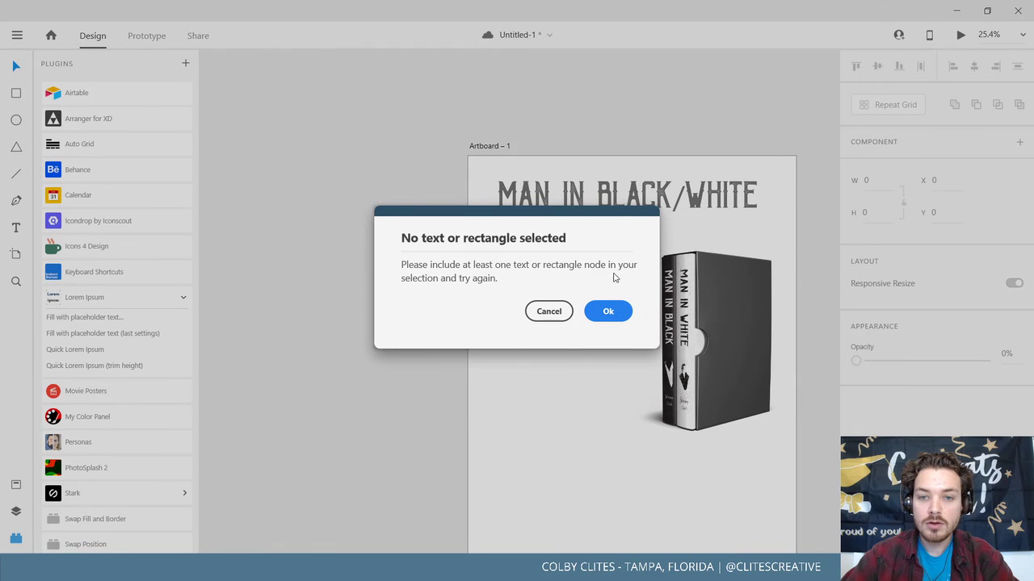
{"action": "left_click", "coordinate": [611, 310]}
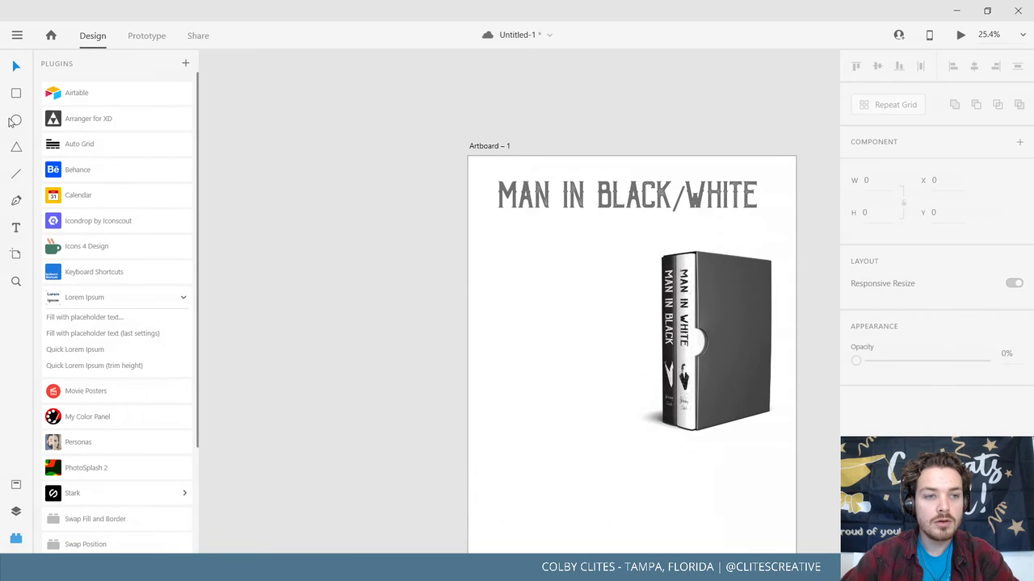
Draw a rectangle about 766 by 1094 beside the mockup and fill it with Lorem Ipsum placeholder text.
{"action": "left_click", "coordinate": [15, 93]}
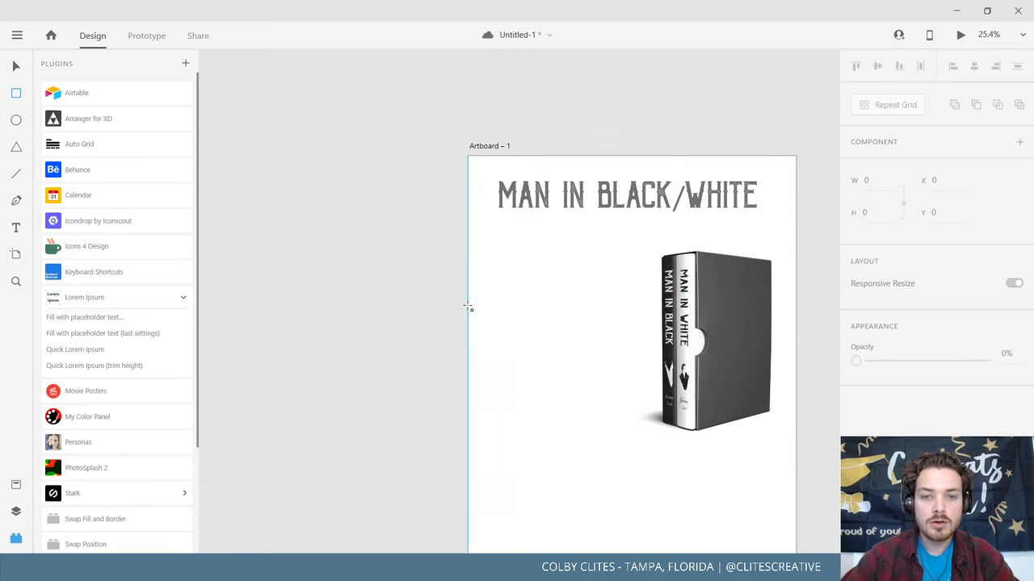
{"action": "left_click_drag", "start_coordinate": [606, 436], "coordinate": [610, 449]}
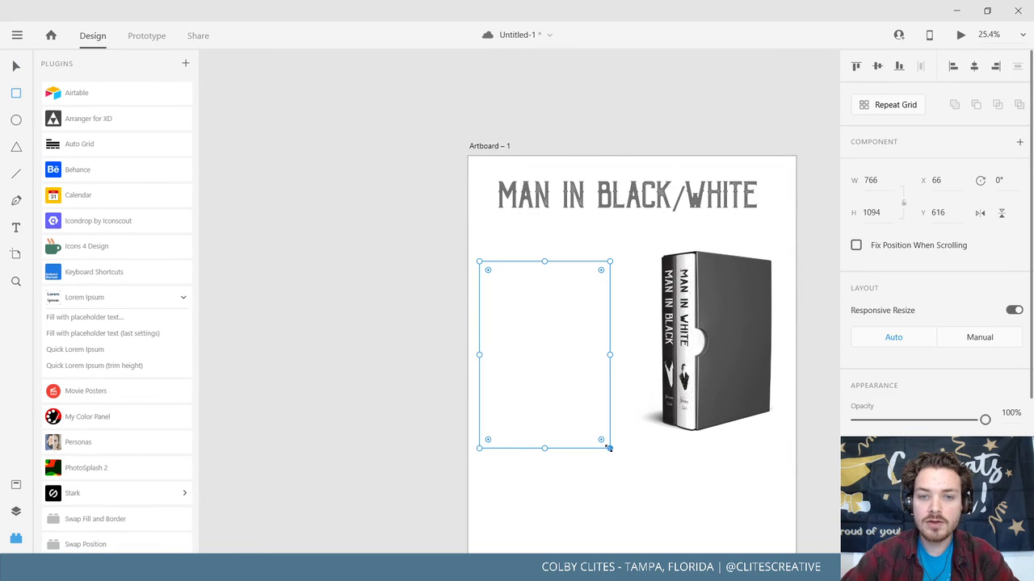
{"action": "left_click", "coordinate": [84, 316]}
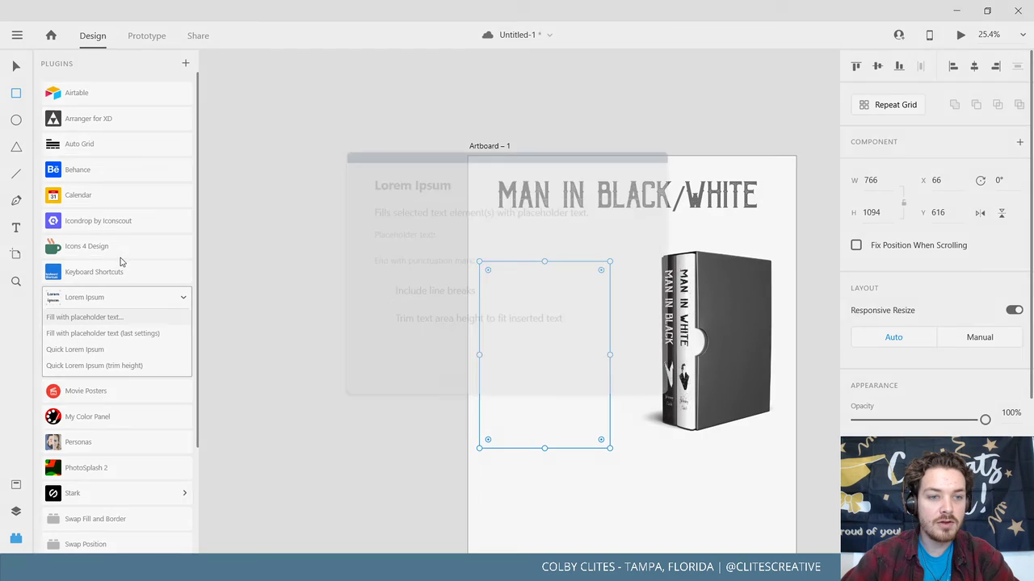
{"action": "left_click", "coordinate": [611, 387]}
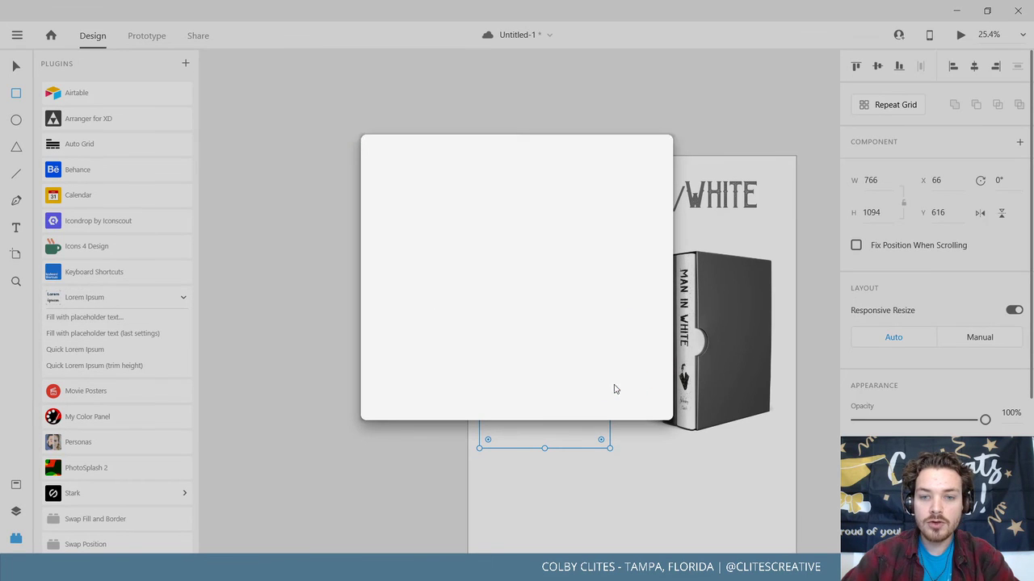
Set the placeholder text's font to Gotham and move it closer to the mockup, to about X 224, Y 534.
{"action": "left_click", "coordinate": [18, 68]}
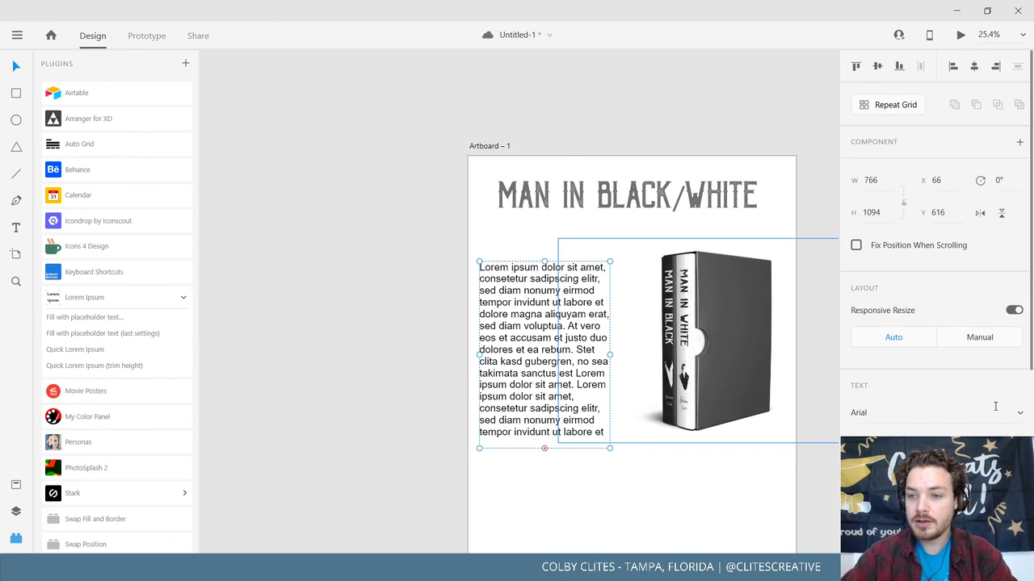
{"action": "left_click", "coordinate": [1019, 414]}
{"action": "type", "text": "Gotham"}
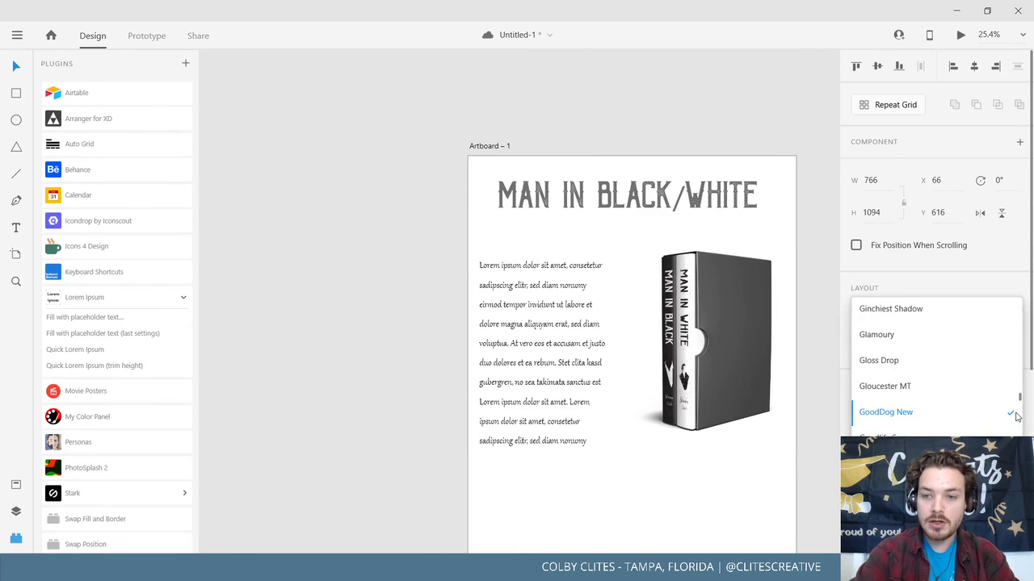
{"action": "key", "text": "Return"}
{"action": "left_click", "coordinate": [318, 323]}
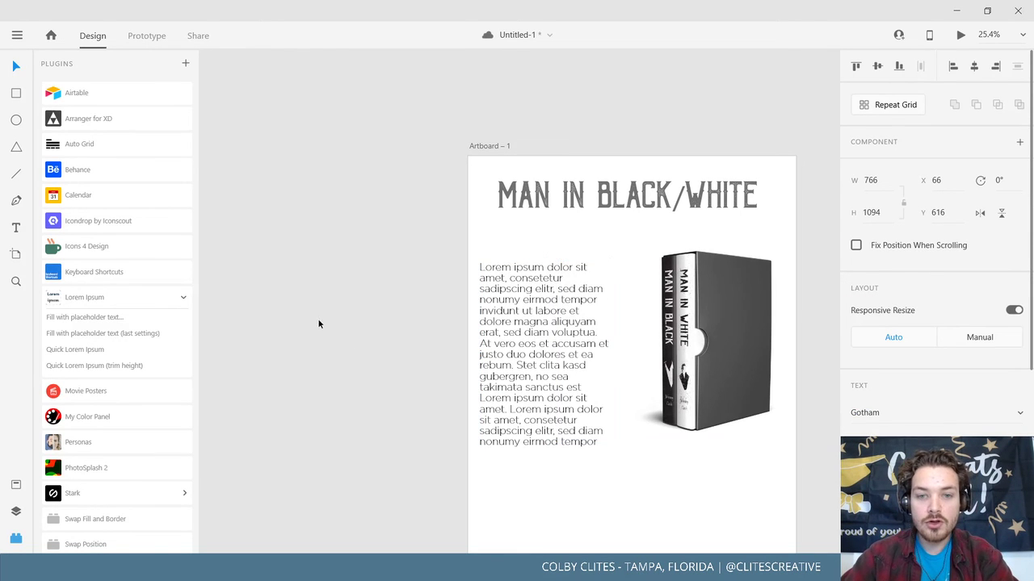
{"action": "left_click_drag", "start_coordinate": [512, 337], "coordinate": [533, 326]}
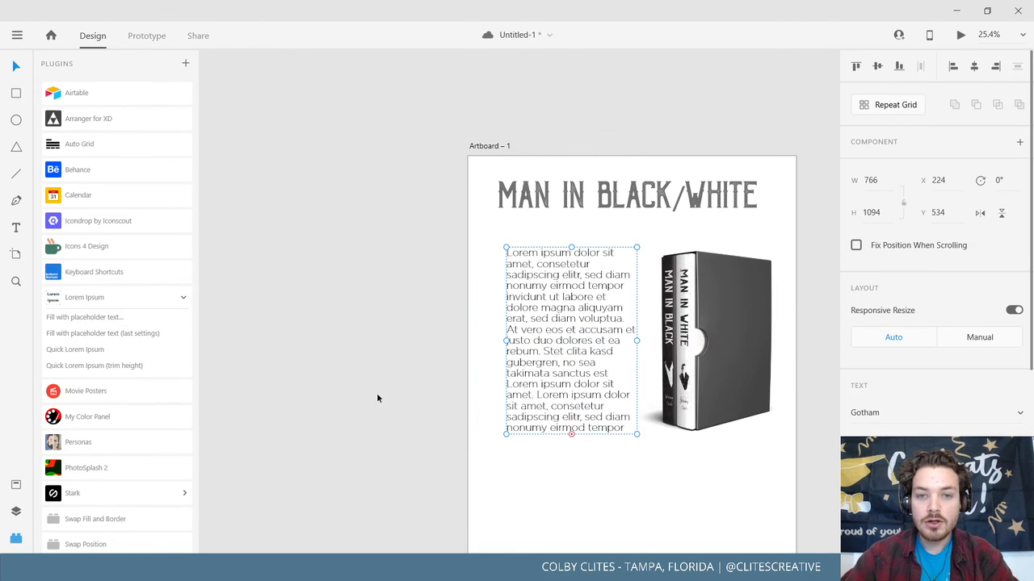
Extend the artboard's bottom edge downward to make room for more content below the mockup.
{"action": "scroll", "coordinate": [376, 398], "scroll_direction": "down", "scroll_amount": 3}
{"action": "scroll", "coordinate": [377, 398], "scroll_direction": "right", "scroll_amount": 3}
{"action": "scroll", "coordinate": [565, 395], "scroll_direction": "up", "scroll_amount": 2}
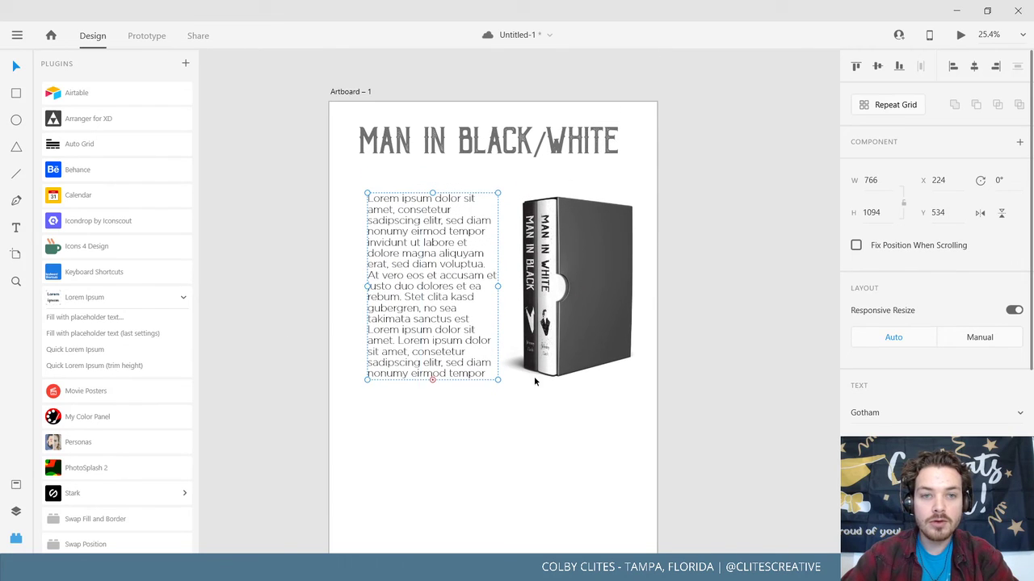
{"action": "left_click", "coordinate": [360, 87]}
{"action": "scroll", "coordinate": [671, 416], "scroll_direction": "down", "scroll_amount": 5}
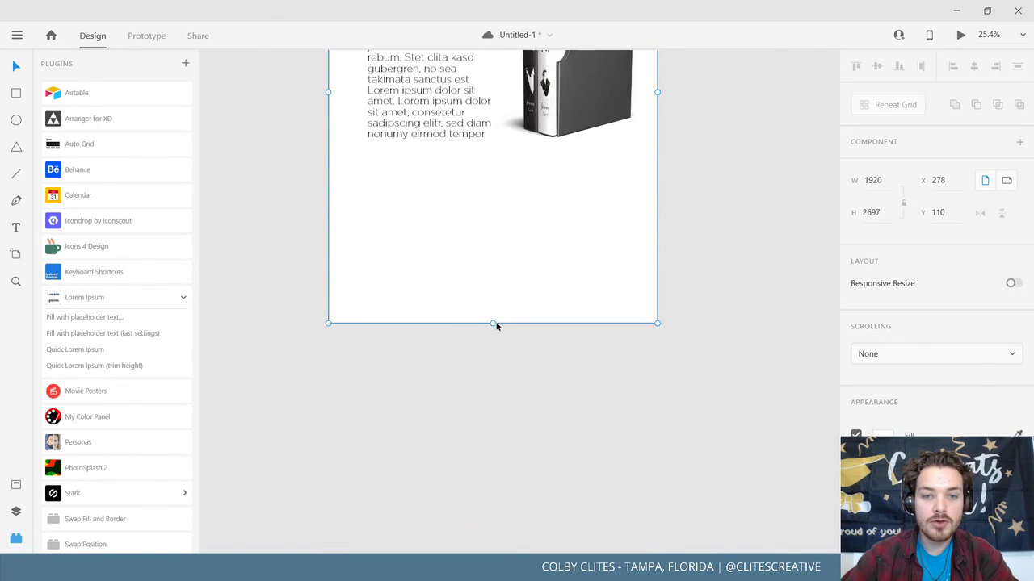
{"action": "left_click_drag", "start_coordinate": [496, 326], "coordinate": [558, 551]}
{"action": "scroll", "coordinate": [674, 351], "scroll_direction": "up", "scroll_amount": 5}
{"action": "left_click", "coordinate": [709, 381]}
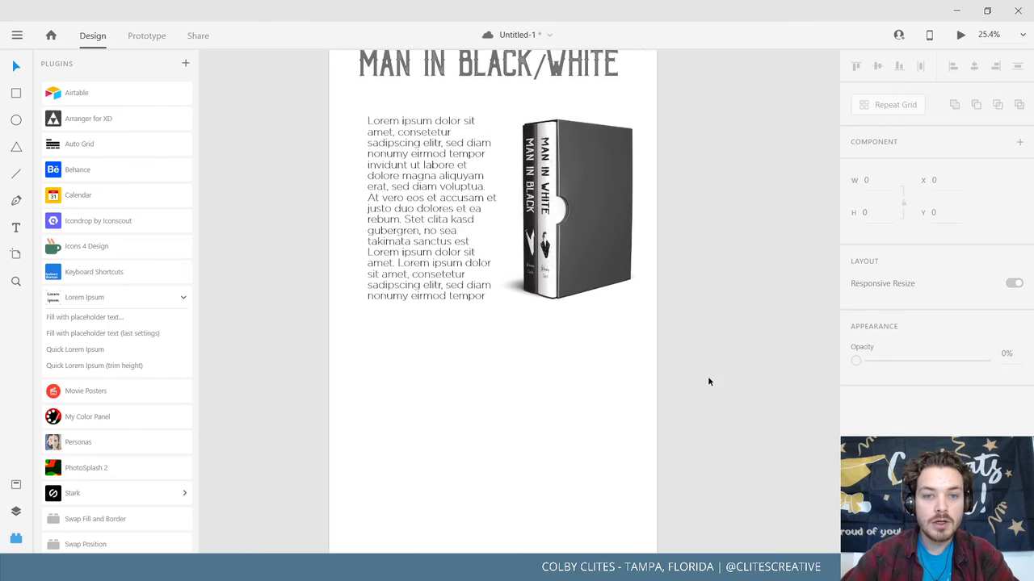
Place the ManInBlack_BookJacket_Distressed image from the exports2 folder below the placeholder text on the artboard.
{"action": "left_click", "coordinate": [396, 541]}
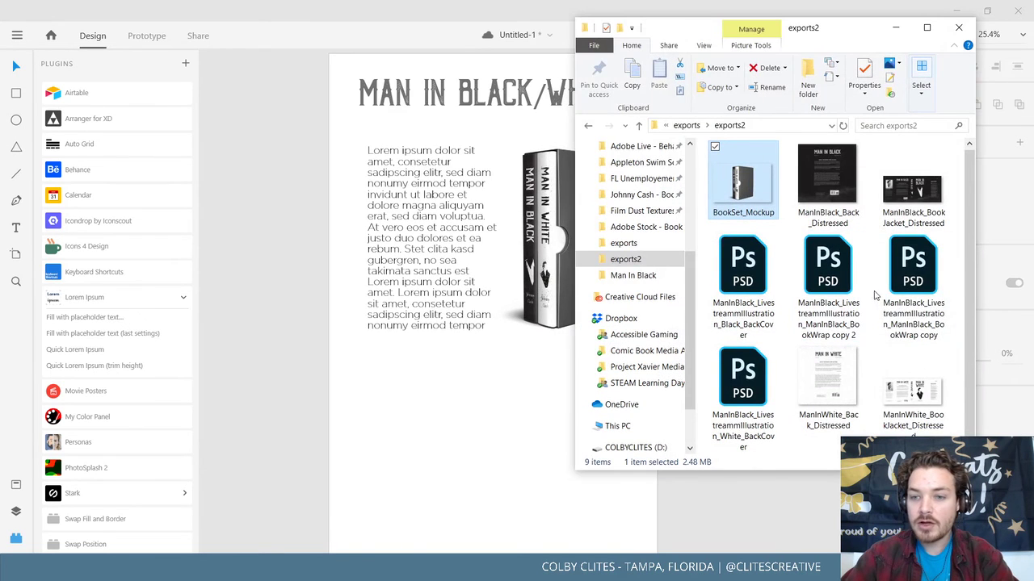
{"action": "left_click_drag", "start_coordinate": [913, 189], "coordinate": [288, 347]}
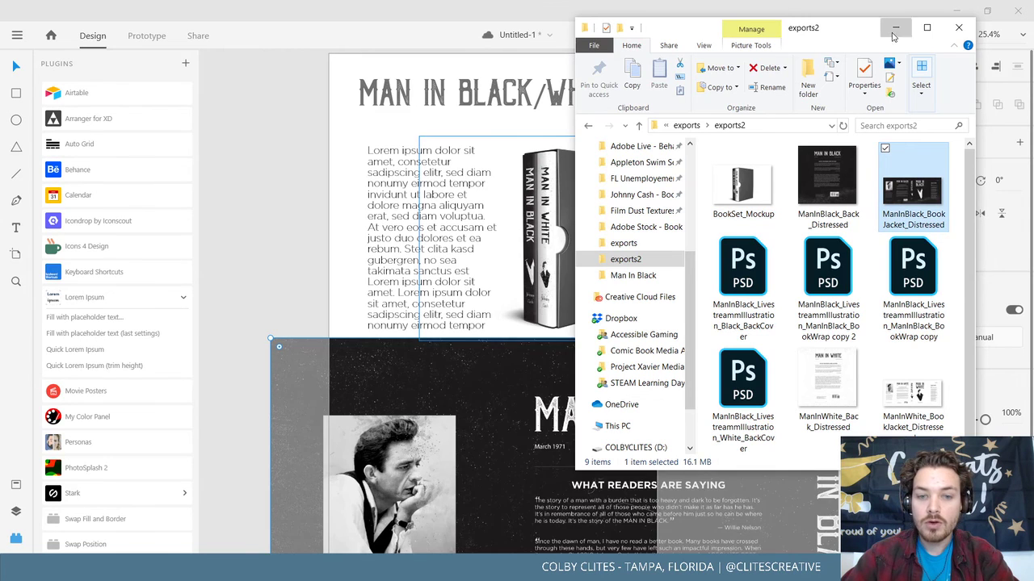
{"action": "left_click", "coordinate": [895, 27]}
Scale the book jacket image down to about 1747 by 785 and position it within the artboard at about X 105, Y 1919.
{"action": "left_click_drag", "start_coordinate": [275, 344], "coordinate": [268, 365]}
{"action": "scroll", "coordinate": [262, 354], "scroll_direction": "down", "scroll_amount": 3}
{"action": "scroll", "coordinate": [263, 354], "scroll_direction": "down", "scroll_amount": 3}
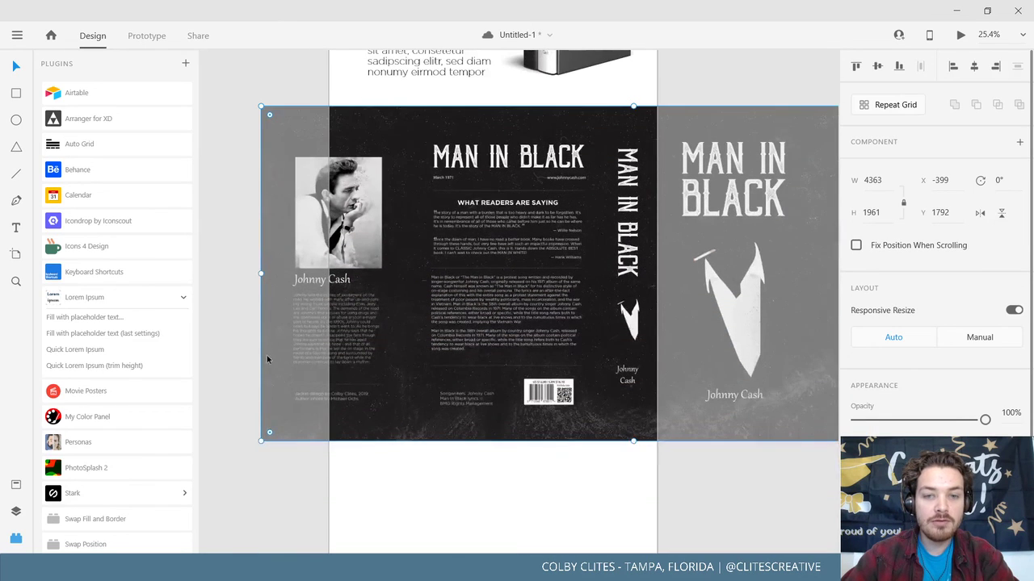
{"action": "scroll", "coordinate": [226, 194], "scroll_direction": "up", "scroll_amount": 1}
{"action": "left_click_drag", "start_coordinate": [261, 136], "coordinate": [269, 139]}
{"action": "left_click_drag", "start_coordinate": [375, 176], "coordinate": [685, 345]}
{"action": "left_click_drag", "start_coordinate": [751, 371], "coordinate": [470, 221]}
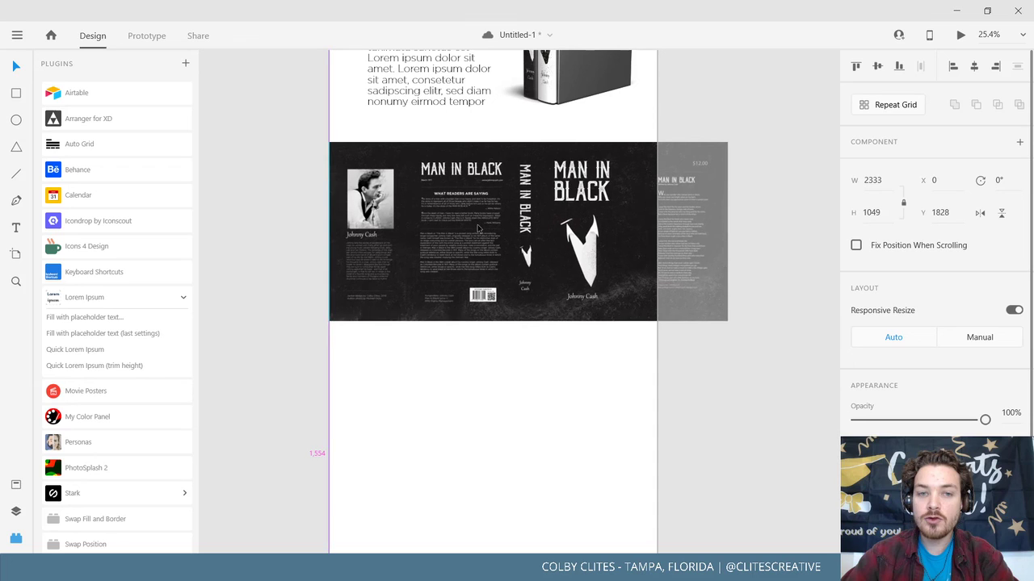
{"action": "left_click_drag", "start_coordinate": [336, 145], "coordinate": [388, 169]}
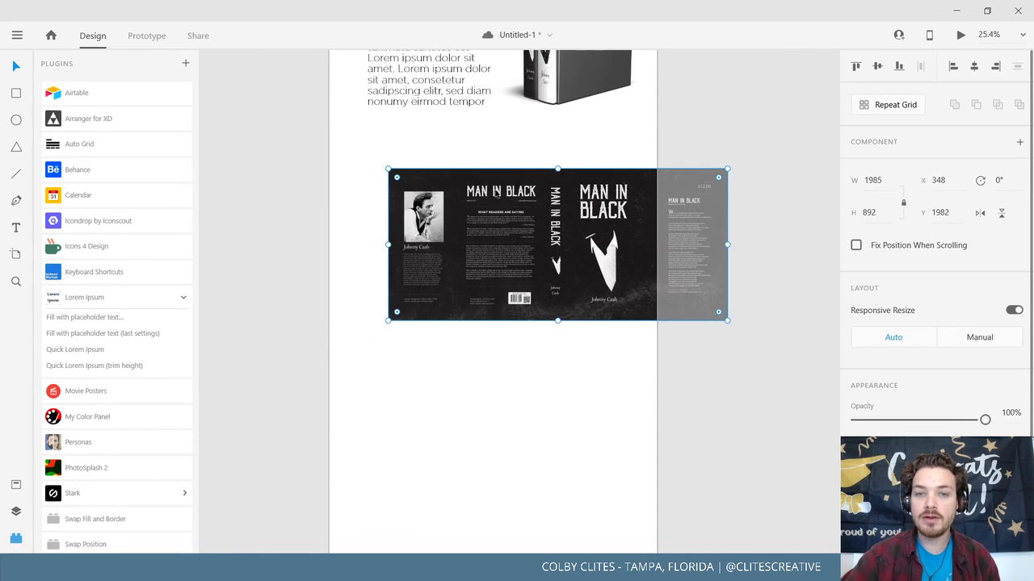
{"action": "left_click_drag", "start_coordinate": [515, 207], "coordinate": [474, 175]}
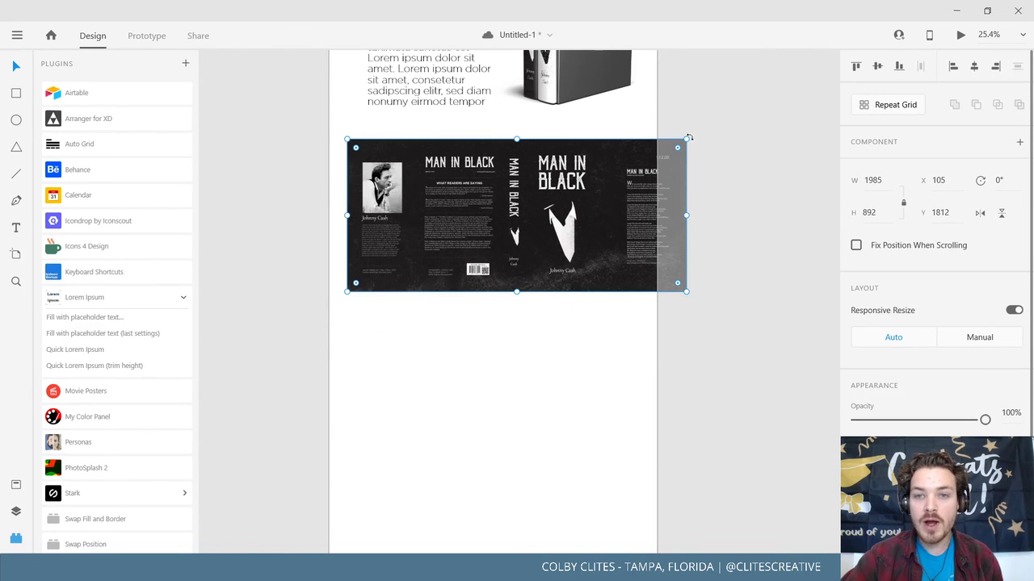
{"action": "left_click_drag", "start_coordinate": [685, 141], "coordinate": [645, 142]}
{"action": "scroll", "coordinate": [644, 346], "scroll_direction": "up", "scroll_amount": 3}
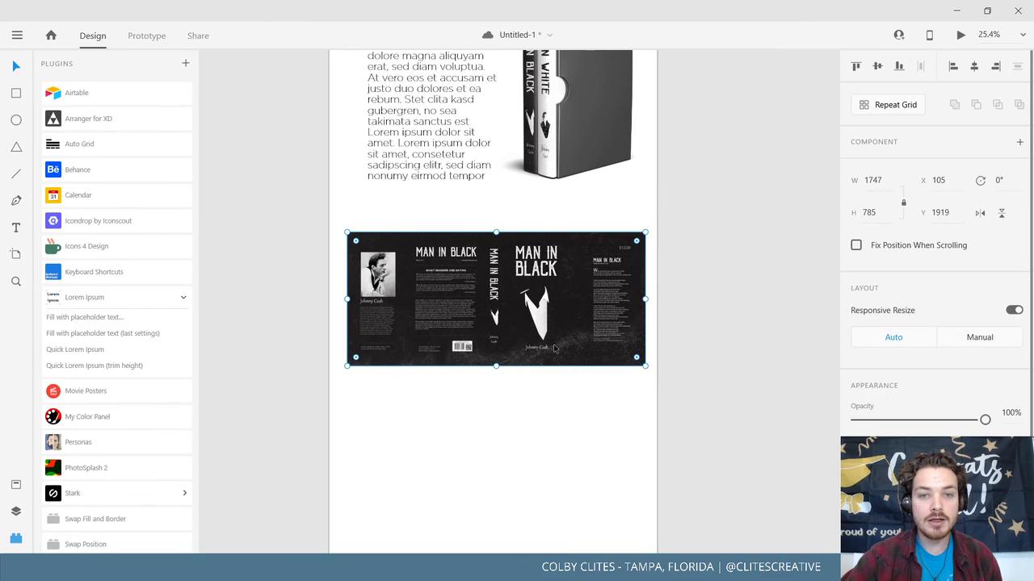
Move the Man In Black book jacket up toward the placeholder text, to about X 87, Y 1761.
{"action": "left_click_drag", "start_coordinate": [560, 330], "coordinate": [556, 303]}
{"action": "left_click", "coordinate": [723, 356]}
{"action": "scroll", "coordinate": [734, 383], "scroll_direction": "up", "scroll_amount": 3}
{"action": "scroll", "coordinate": [734, 381], "scroll_direction": "down", "scroll_amount": 3}
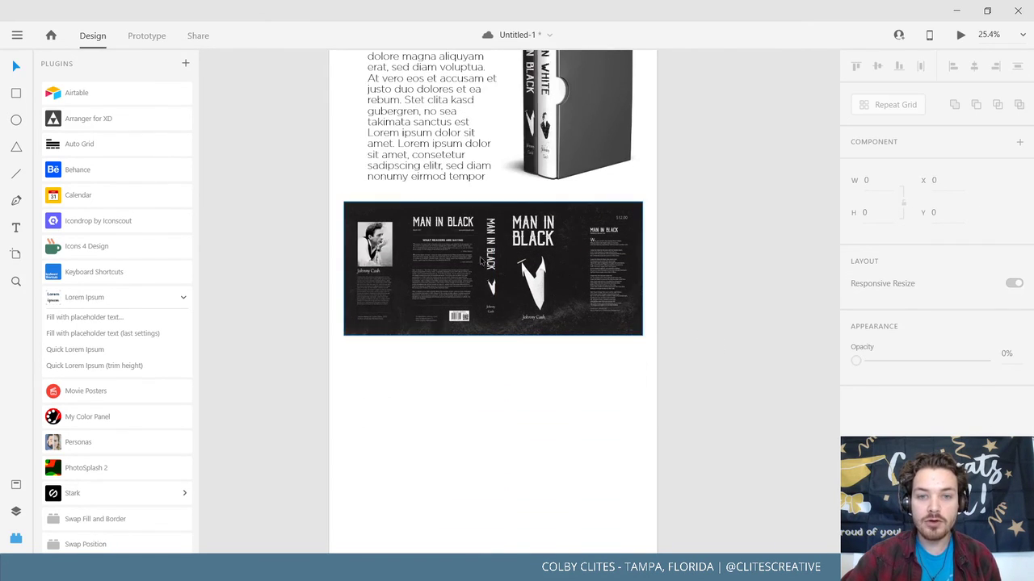
{"action": "left_click_drag", "start_coordinate": [484, 260], "coordinate": [488, 258]}
{"action": "left_click", "coordinate": [369, 528]}
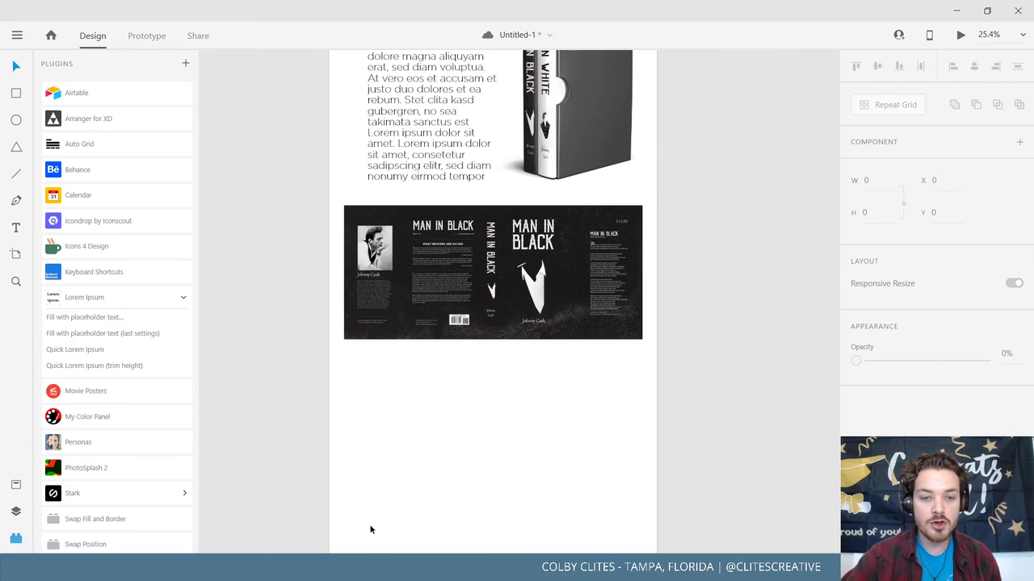
Place the Man In White book jacket image below the black one at about X 87, Y 2641 and scale it down to about 1747 by 785.
{"action": "key", "text": "alt+Tab"}
{"action": "left_click_drag", "start_coordinate": [904, 386], "coordinate": [516, 382]}
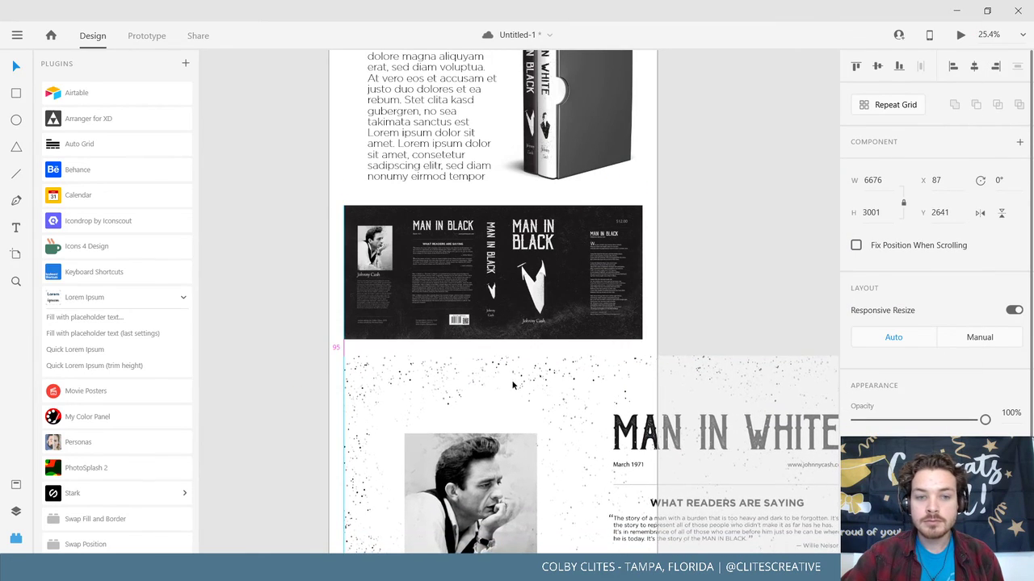
{"action": "scroll", "coordinate": [524, 380], "scroll_direction": "down", "scroll_amount": 5}
{"action": "scroll", "coordinate": [520, 380], "scroll_direction": "down", "scroll_amount": 5, "text": "ctrl"}
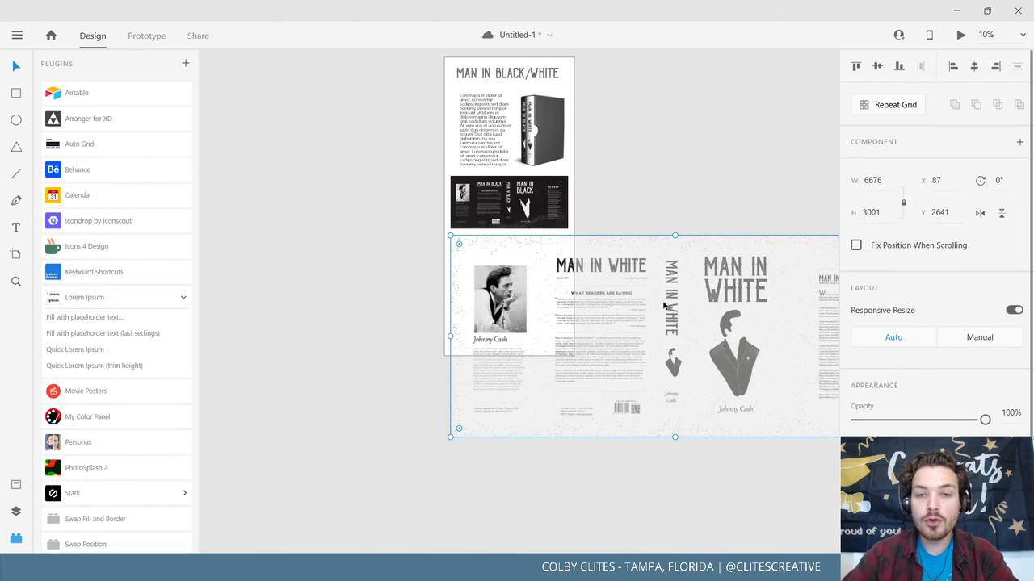
{"action": "left_click_drag", "start_coordinate": [617, 422], "coordinate": [454, 412]}
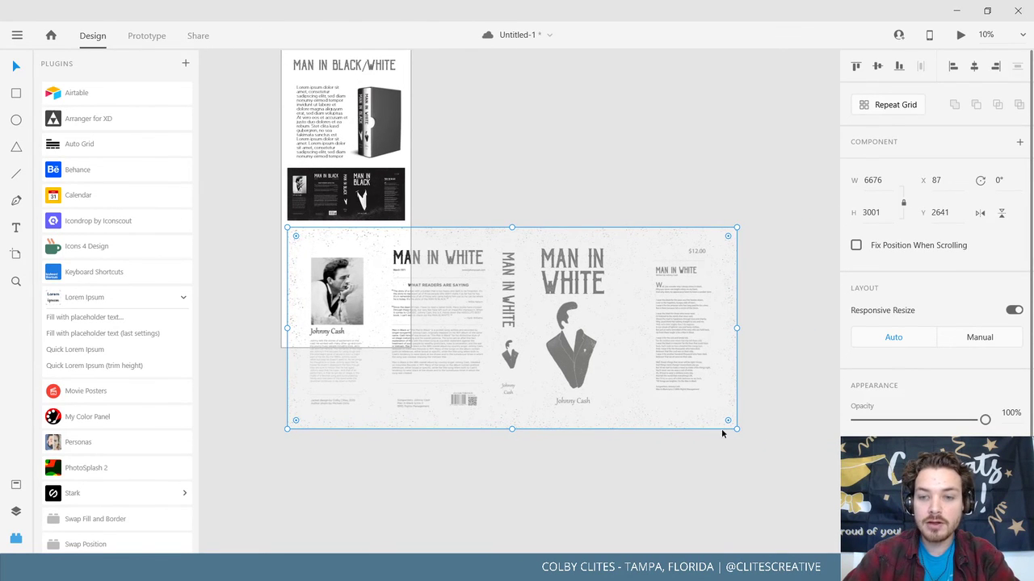
{"action": "left_click_drag", "start_coordinate": [737, 429], "coordinate": [406, 351]}
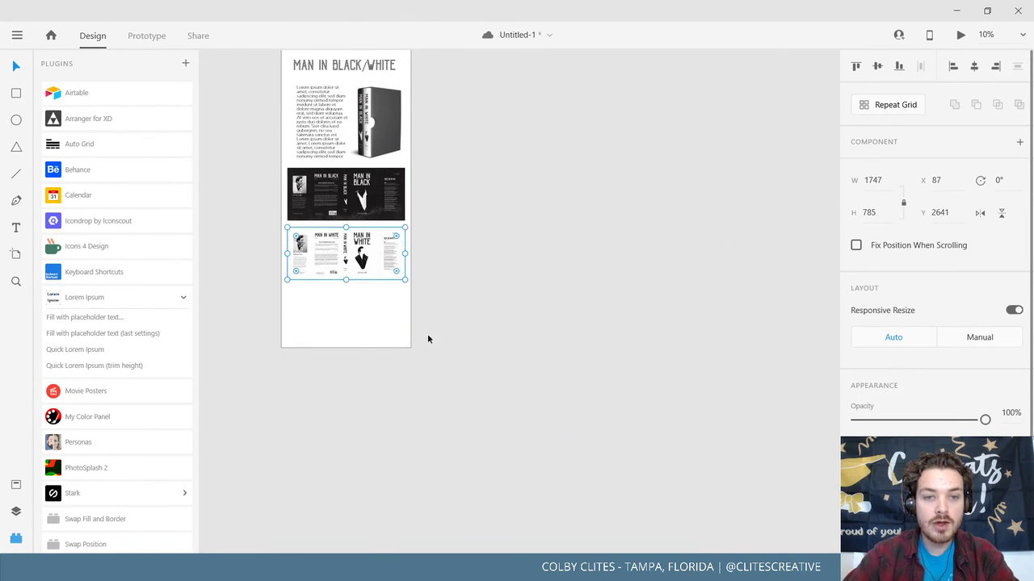
{"action": "scroll", "coordinate": [580, 393], "scroll_direction": "left", "scroll_amount": 2}
{"action": "scroll", "coordinate": [580, 392], "scroll_direction": "up", "scroll_amount": 4, "text": "ctrl"}
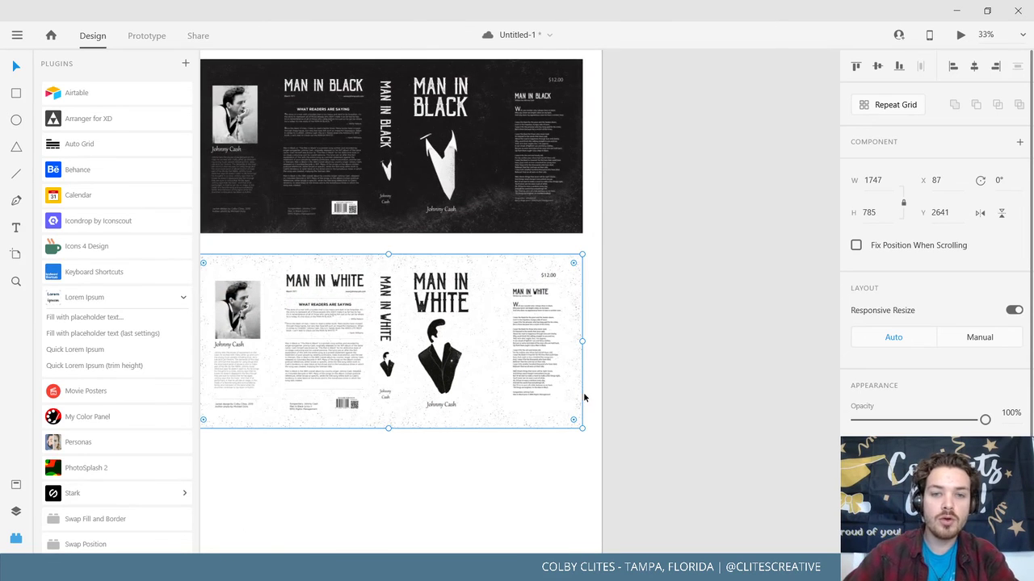
{"action": "left_click", "coordinate": [678, 395]}
{"action": "scroll", "coordinate": [734, 356], "scroll_direction": "up", "scroll_amount": 2}
{"action": "scroll", "coordinate": [735, 357], "scroll_direction": "left", "scroll_amount": 3}
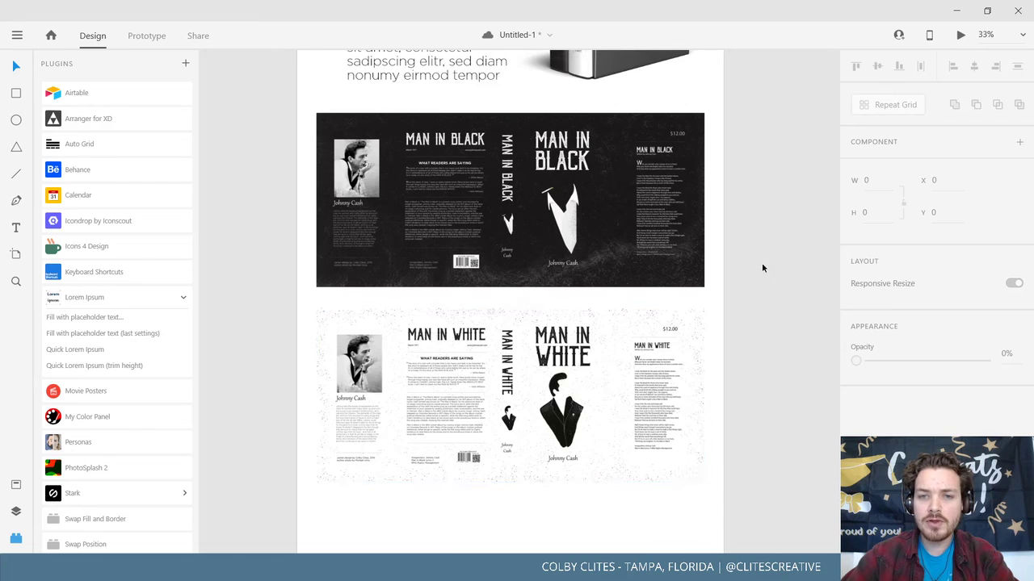
Change the artboard's fill from white to a light gray.
{"action": "scroll", "coordinate": [762, 268], "scroll_direction": "up", "scroll_amount": 5}
{"action": "left_click", "coordinate": [296, 84]}
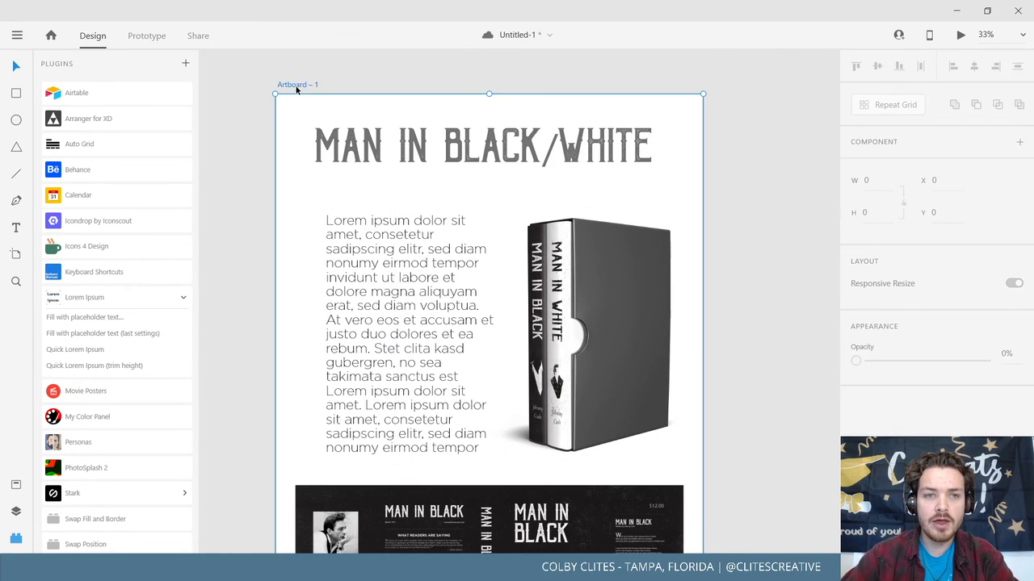
{"action": "left_click", "coordinate": [883, 436]}
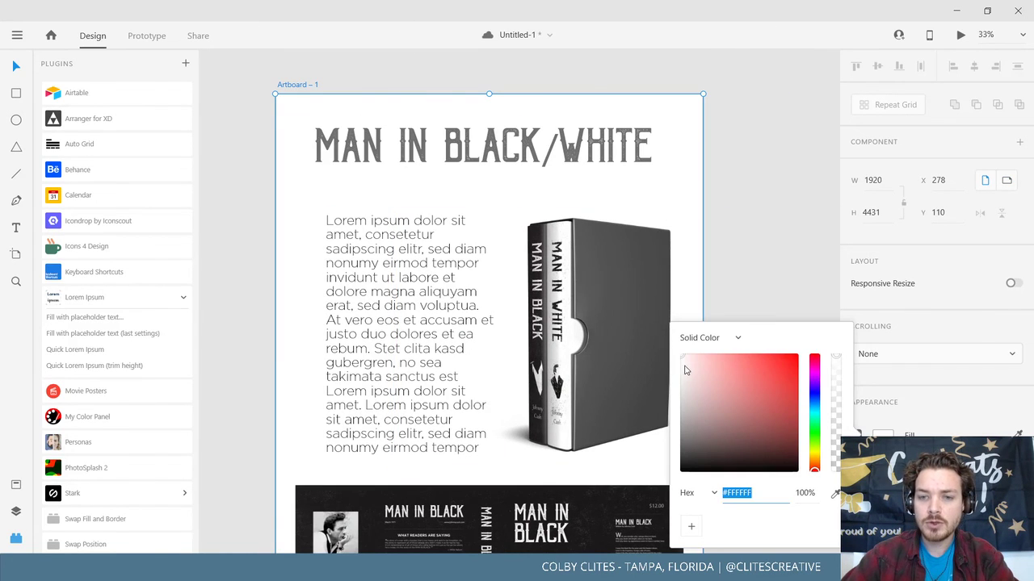
{"action": "left_click_drag", "start_coordinate": [685, 366], "coordinate": [677, 369]}
{"action": "left_click", "coordinate": [768, 286]}
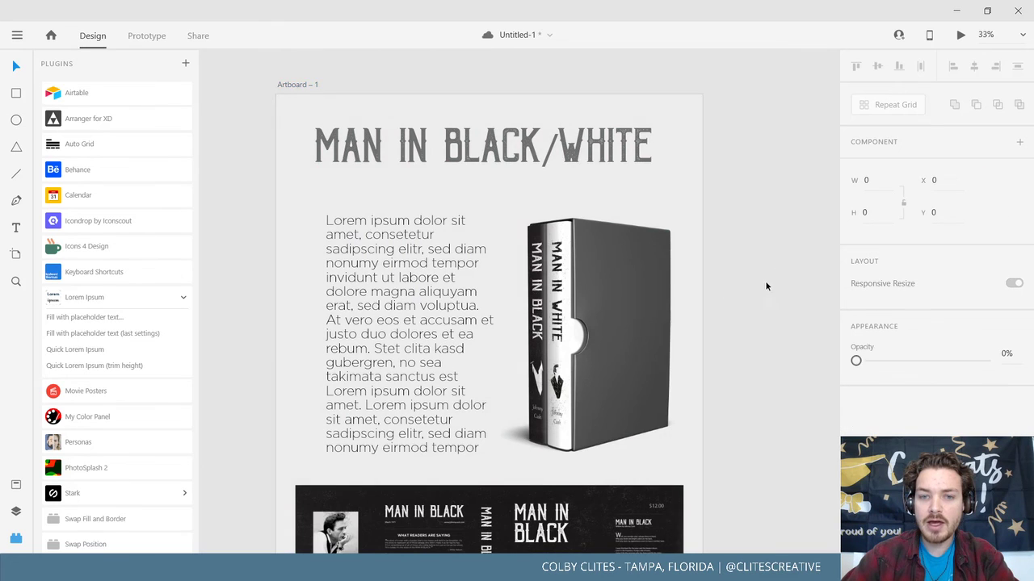
Turn on a drop shadow for the Man In White book jacket image.
{"action": "scroll", "coordinate": [768, 286], "scroll_direction": "down", "scroll_amount": 5}
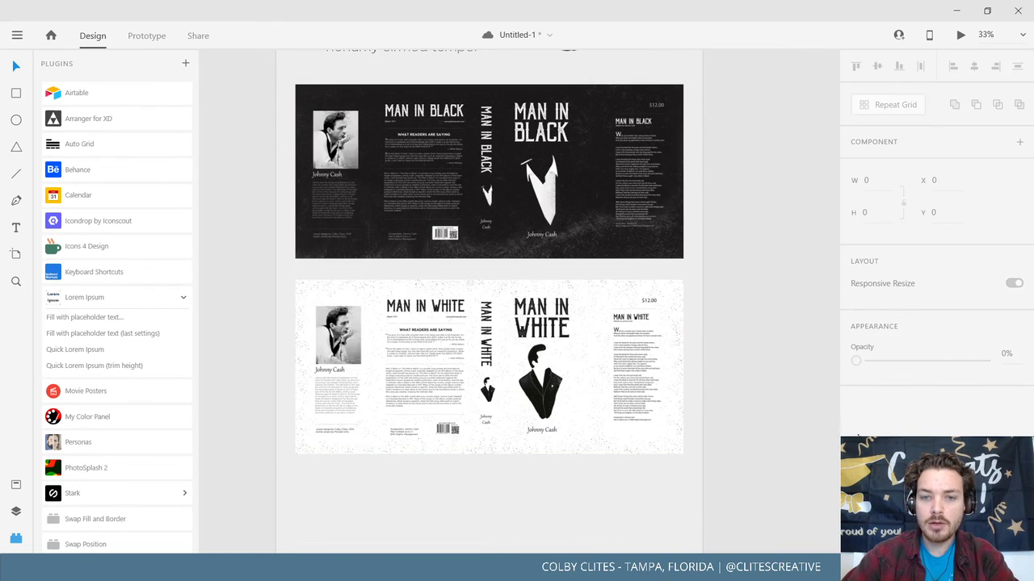
{"action": "left_click", "coordinate": [677, 376]}
{"action": "scroll", "coordinate": [940, 403], "scroll_direction": "down", "scroll_amount": 3}
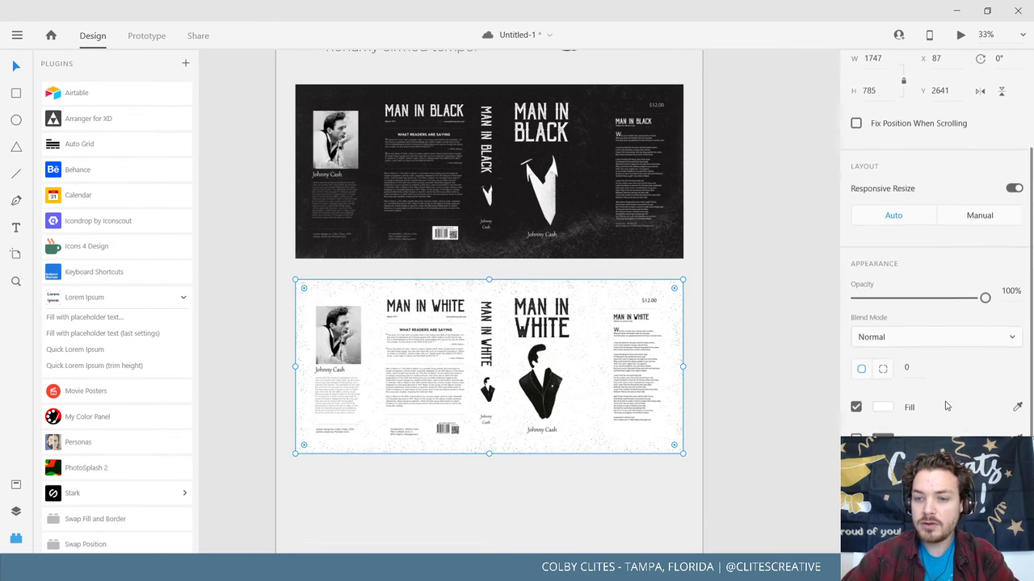
{"action": "left_click", "coordinate": [856, 465]}
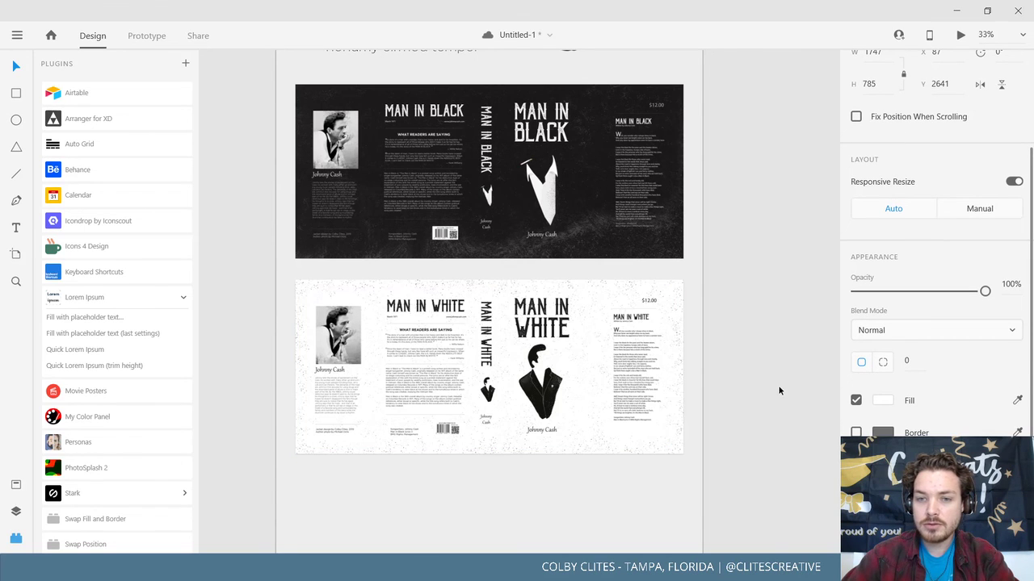
{"action": "left_click", "coordinate": [804, 357]}
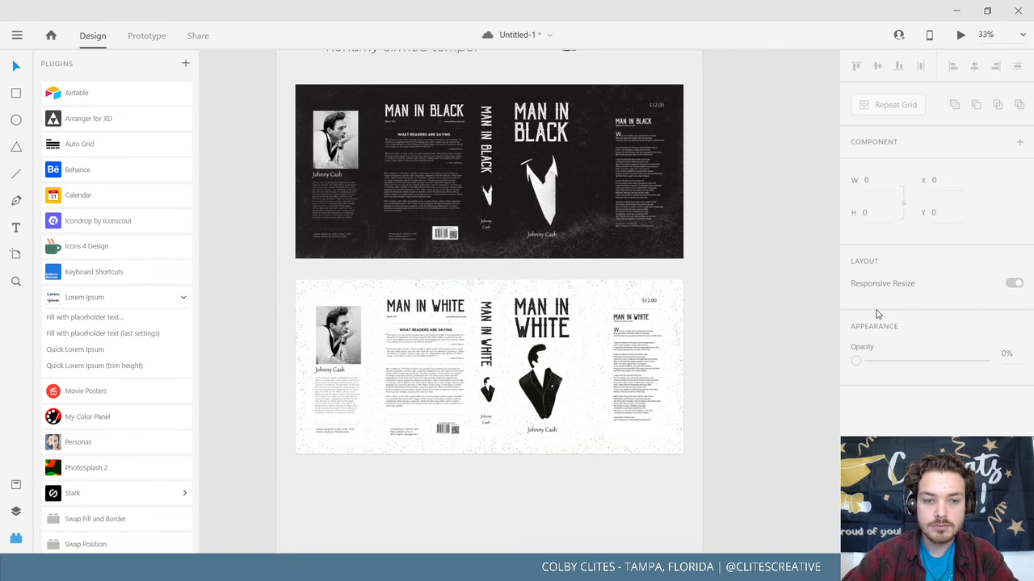
{"action": "left_click", "coordinate": [653, 254]}
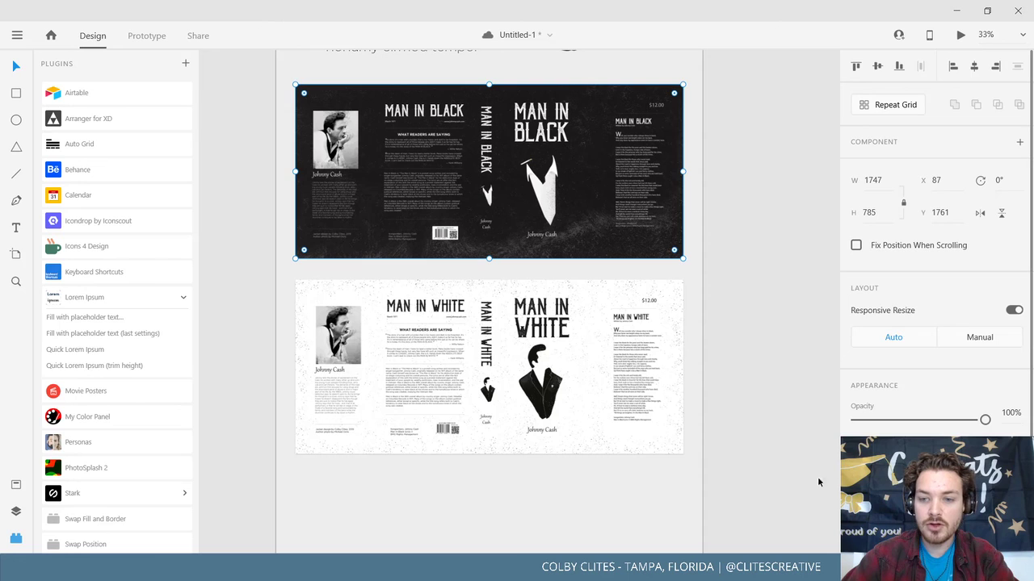
{"action": "left_click", "coordinate": [791, 411]}
Move the placeholder text block up to align with the heading's left edge, at about X 177, Y 413.
{"action": "scroll", "coordinate": [792, 411], "scroll_direction": "up", "scroll_amount": 8}
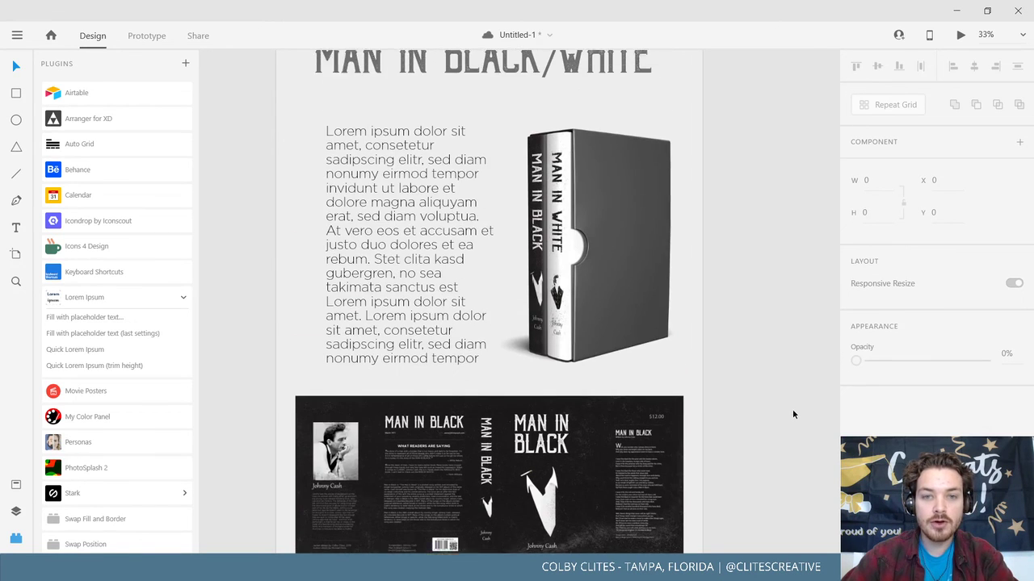
{"action": "scroll", "coordinate": [793, 414], "scroll_direction": "up", "scroll_amount": 3}
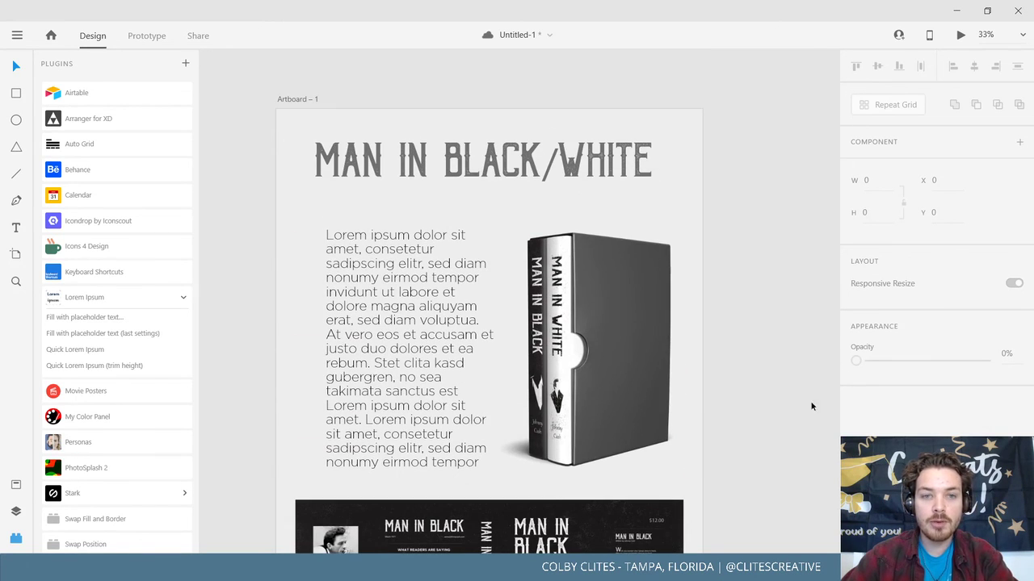
{"action": "left_click", "coordinate": [20, 231]}
{"action": "left_click", "coordinate": [17, 66]}
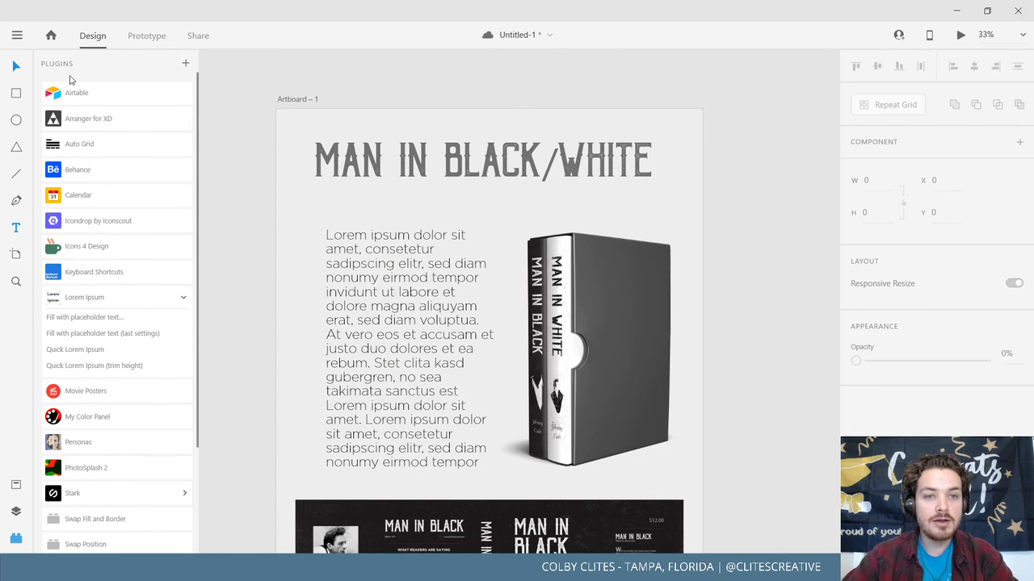
{"action": "left_click_drag", "start_coordinate": [385, 263], "coordinate": [375, 236]}
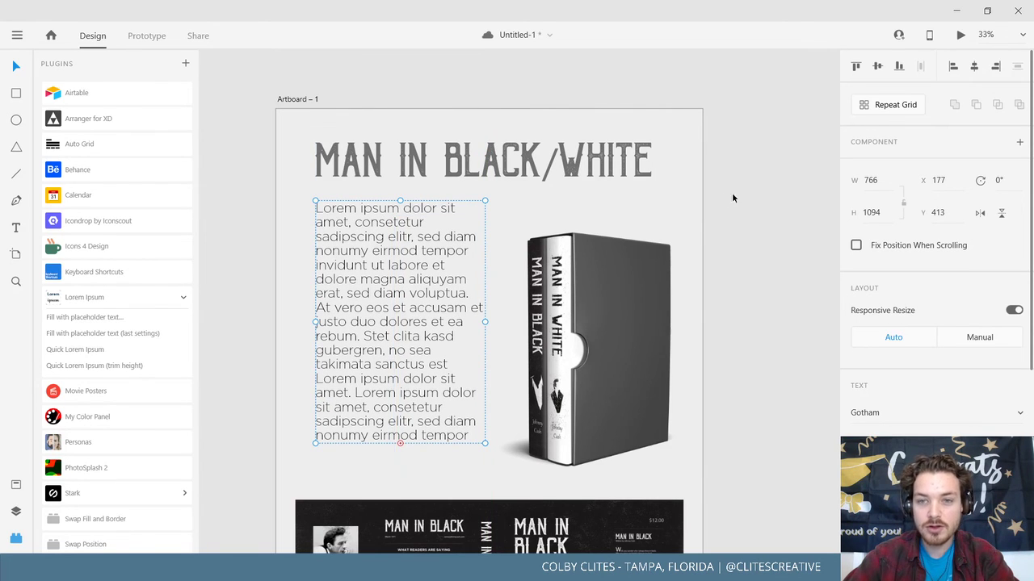
{"action": "left_click", "coordinate": [769, 175]}
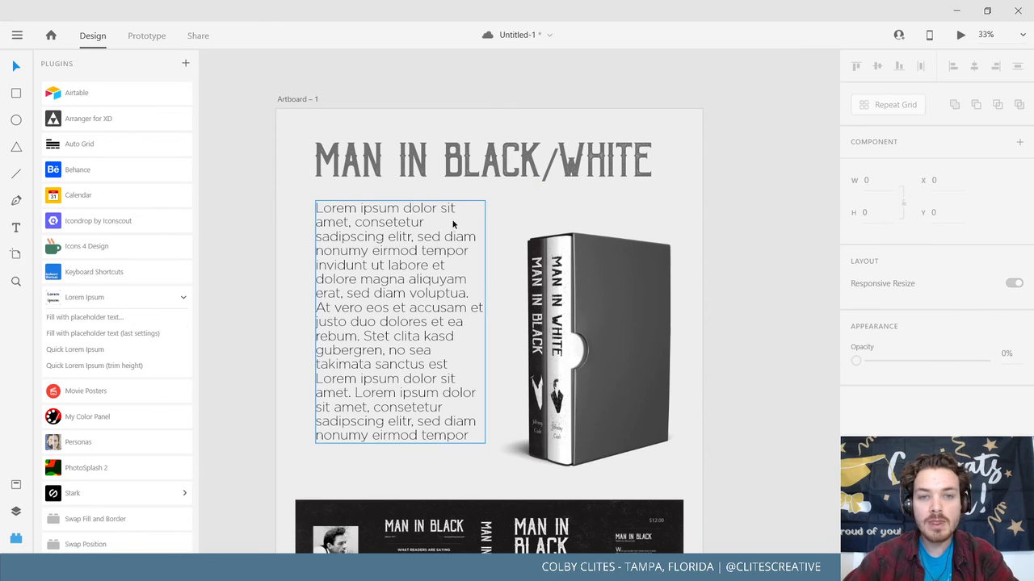
Save the portfolio page document and return to the beginning of the artboard.
{"action": "scroll", "coordinate": [566, 230], "scroll_direction": "down", "scroll_amount": 3}
{"action": "scroll", "coordinate": [671, 208], "scroll_direction": "down", "scroll_amount": 8}
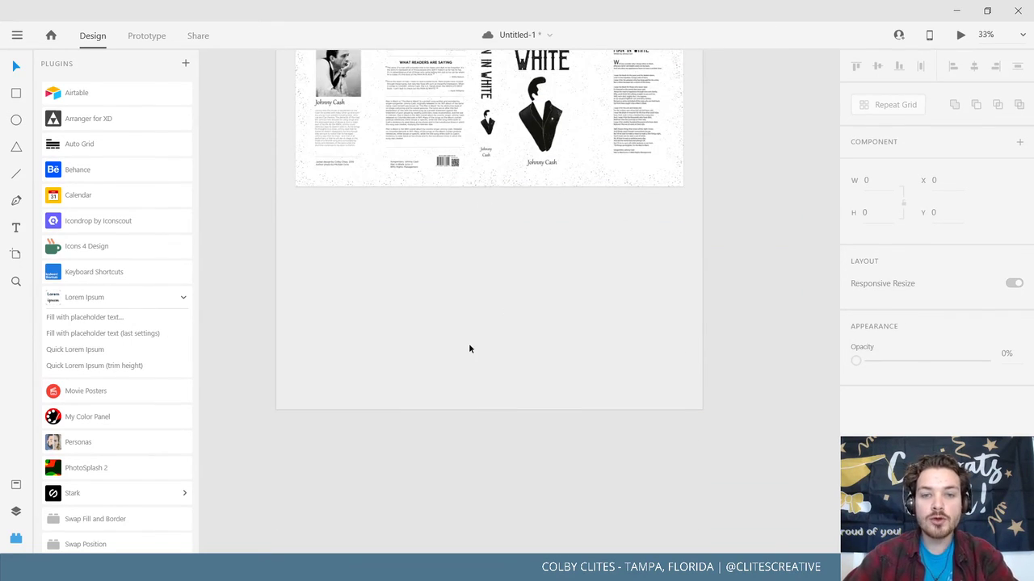
{"action": "scroll", "coordinate": [469, 349], "scroll_direction": "down", "scroll_amount": 1}
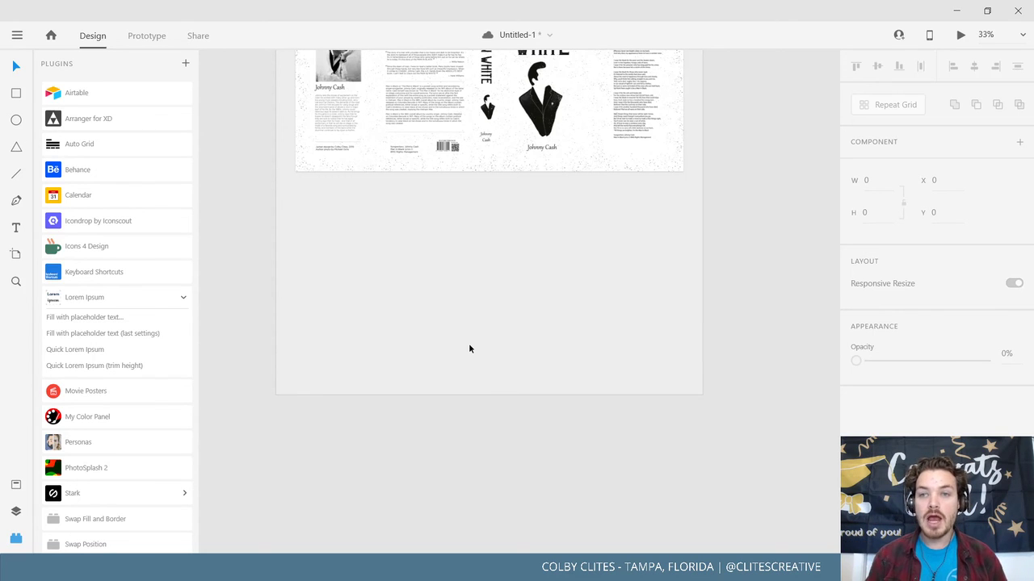
{"action": "key", "text": "ctrl+s"}
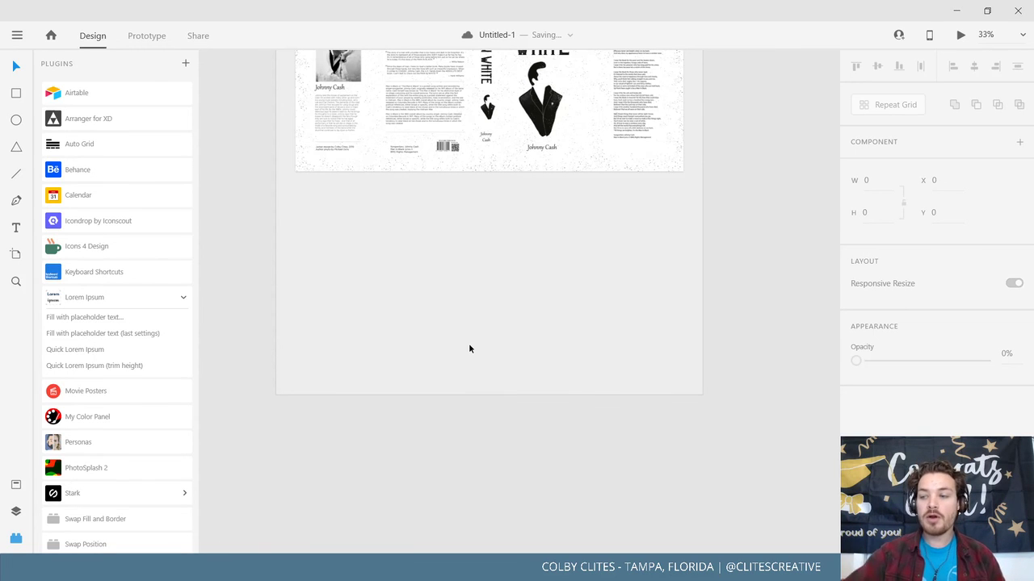
{"action": "scroll", "coordinate": [453, 345], "scroll_direction": "up", "scroll_amount": 10}
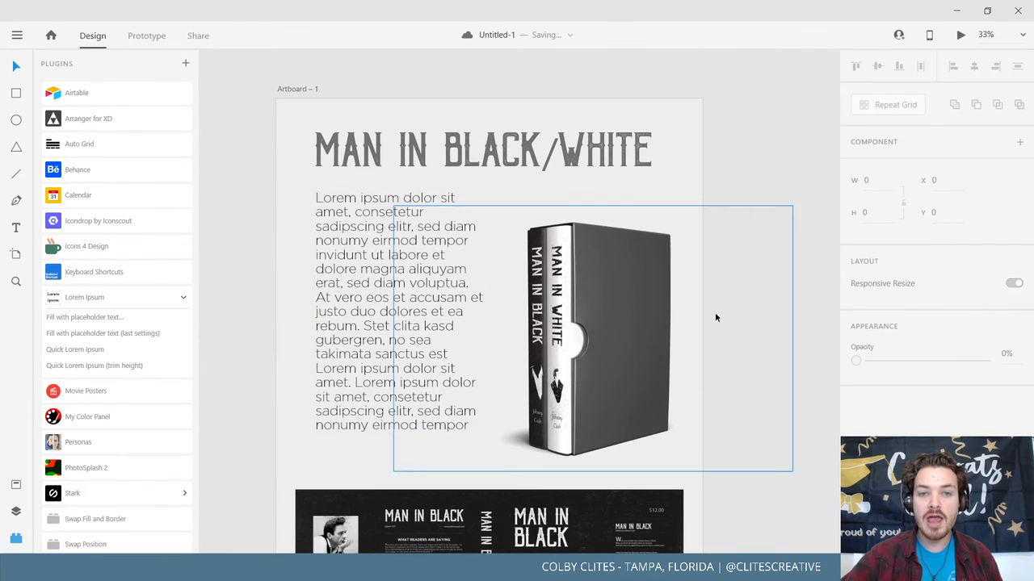
{"action": "scroll", "coordinate": [751, 311], "scroll_direction": "down", "scroll_amount": 1}
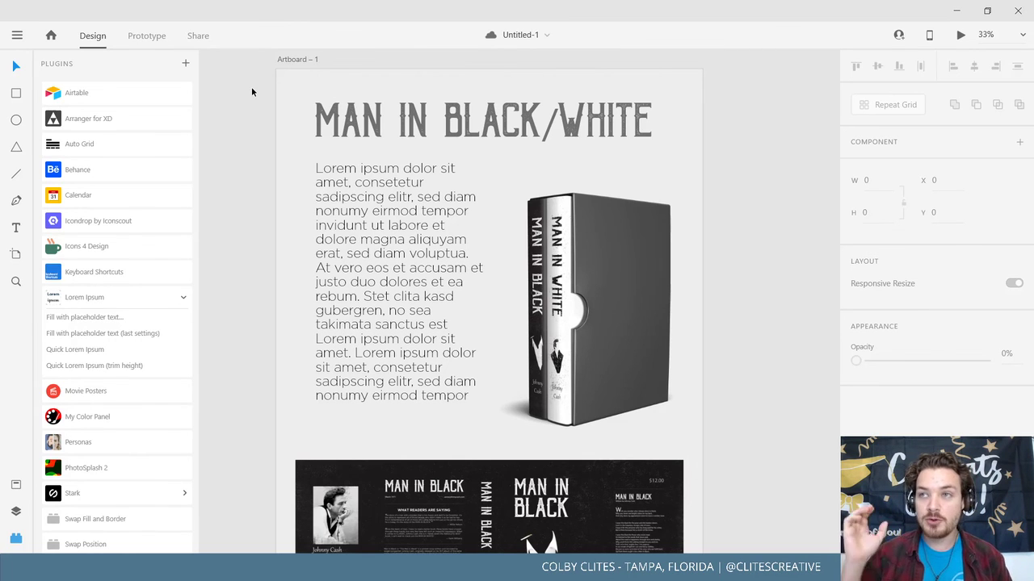
Close the document, saving it to Cloud Documents under the name JohnnyCash.
{"action": "left_click", "coordinate": [1025, 11]}
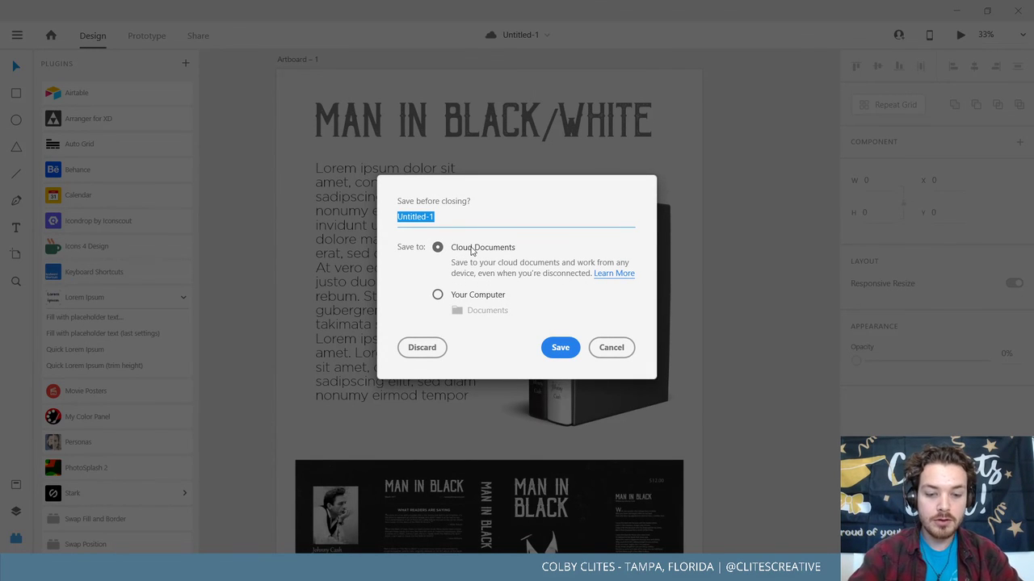
{"action": "type", "text": "JohnnyCash"}
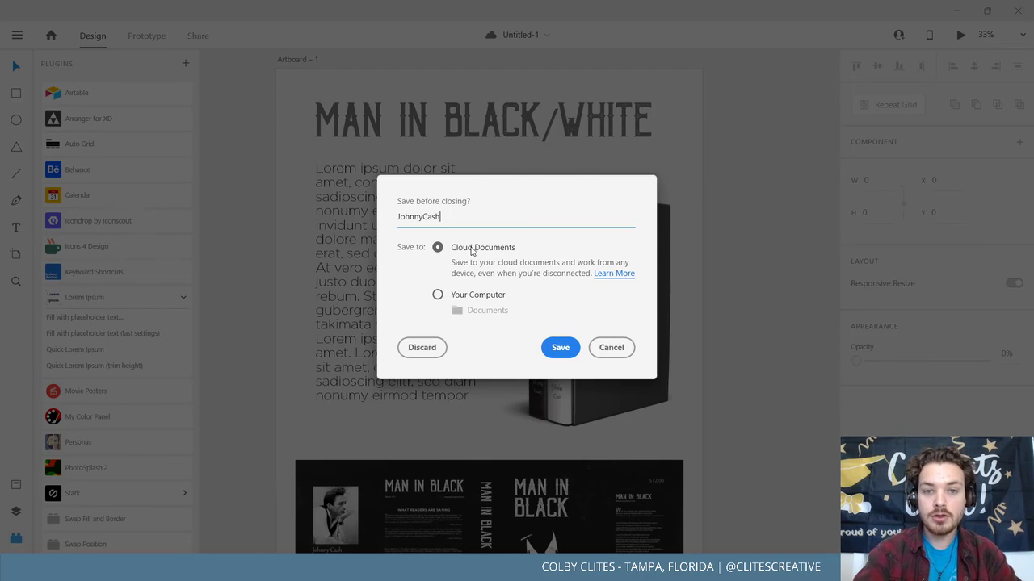
{"action": "key", "text": "Return"}
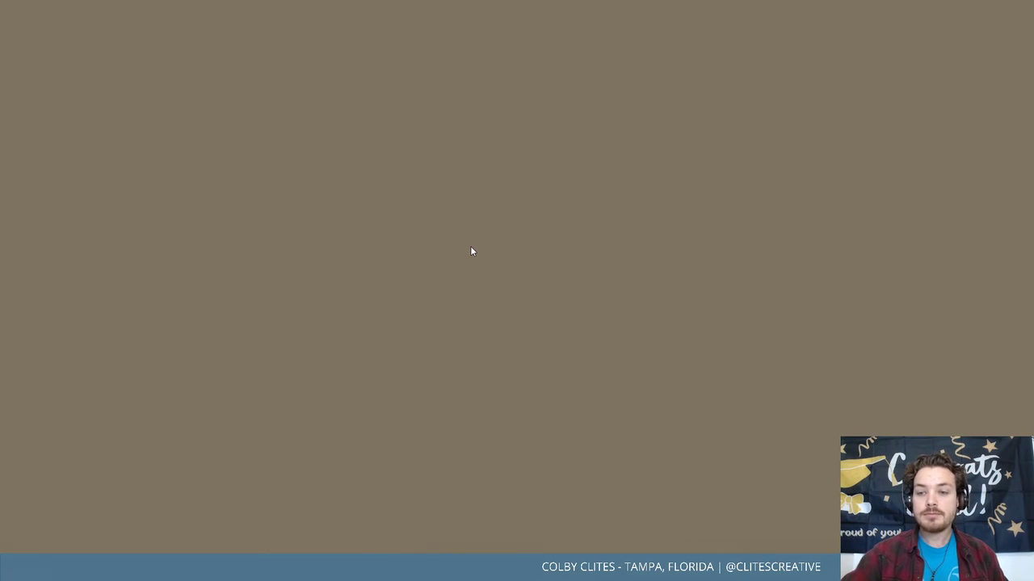